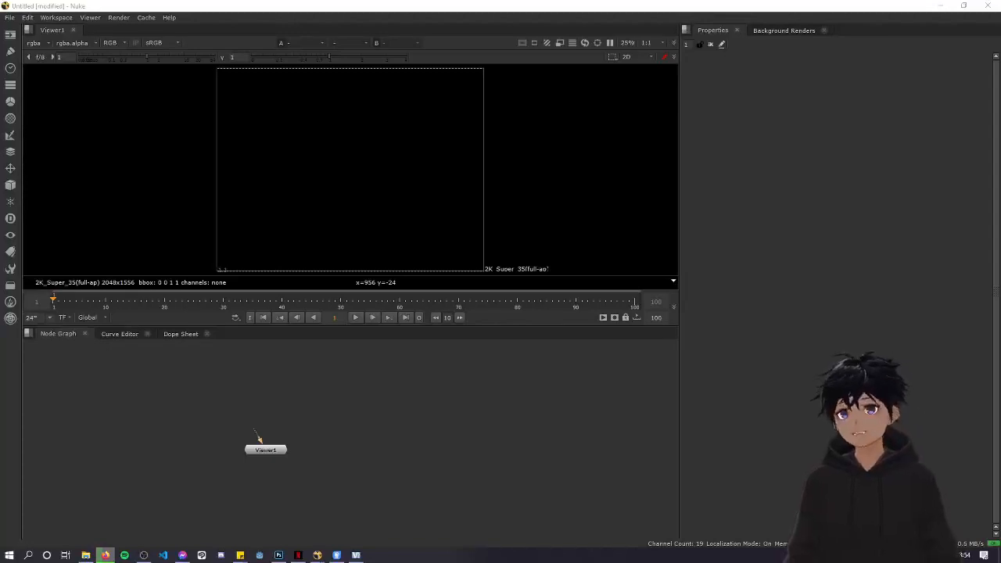
click(452, 401)
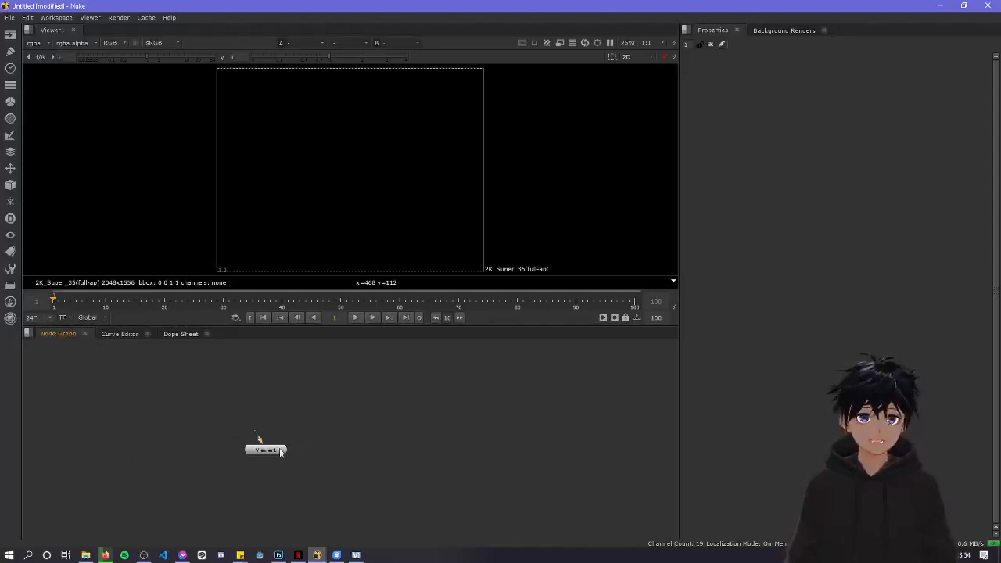
drag(280, 452, 331, 458)
click(392, 426)
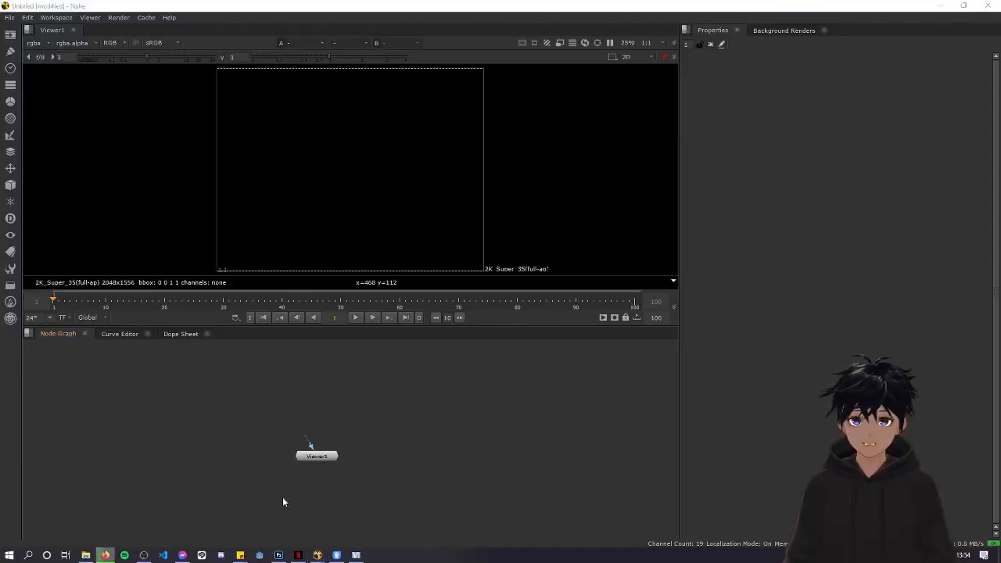
click(402, 445)
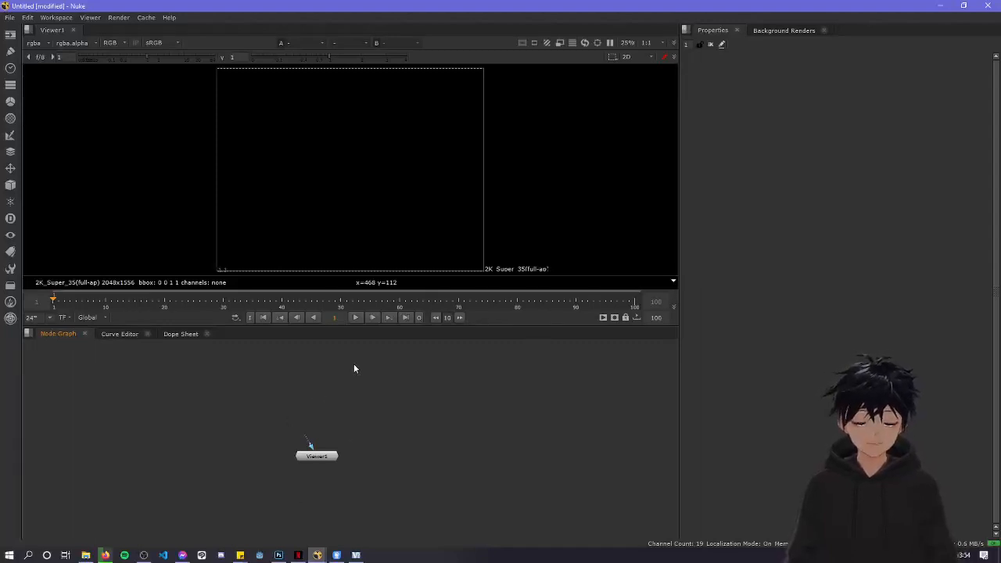
key(XF86AudioLowerVolume)
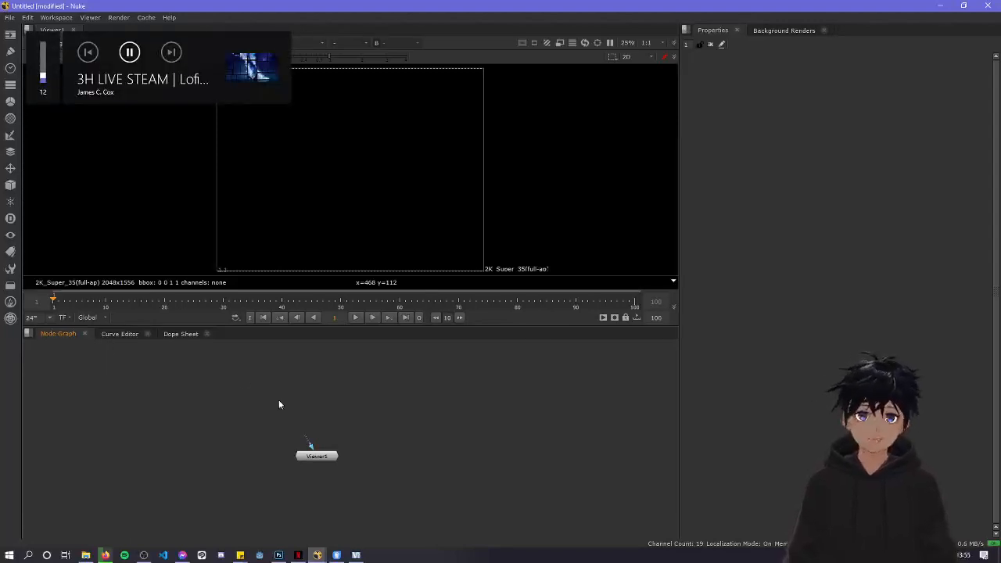
drag(327, 455, 346, 489)
click(303, 434)
mouse_move(302, 434)
middle_down()
mouse_move(320, 425)
mouse_move(287, 430)
middle_up()
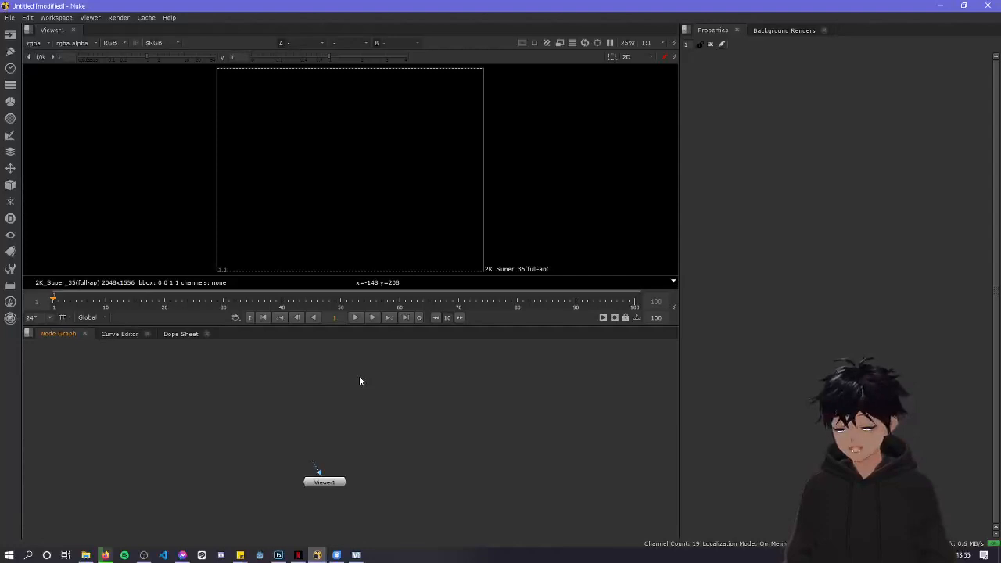
Create a Read node and browse for its source file in the user's folder on the D: drive
key(Tab)
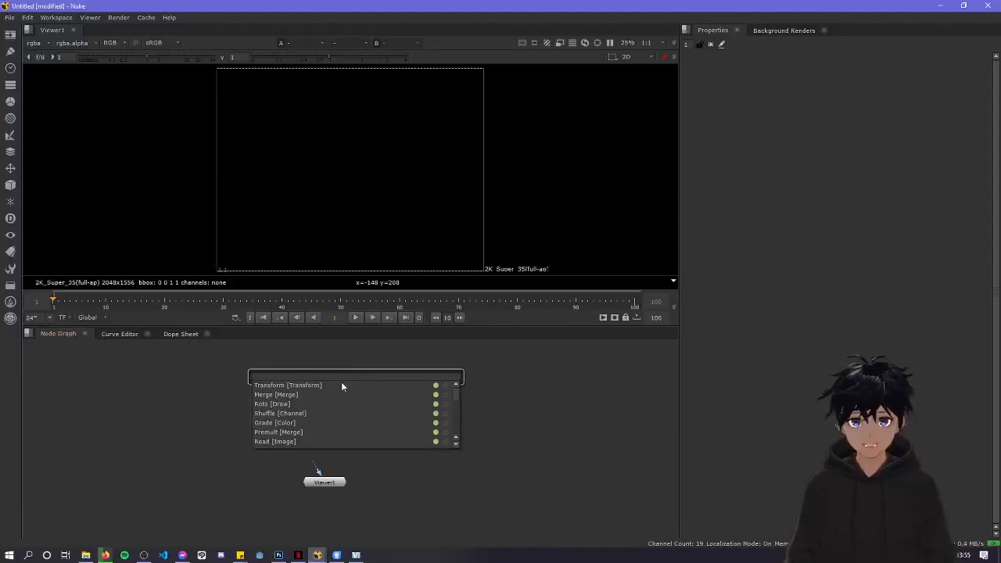
text(read)
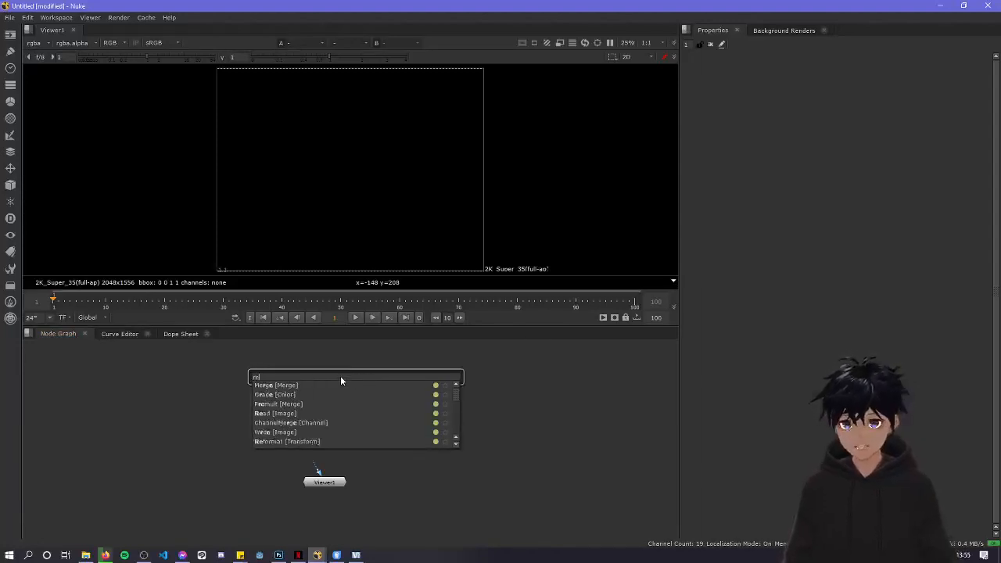
key(Return)
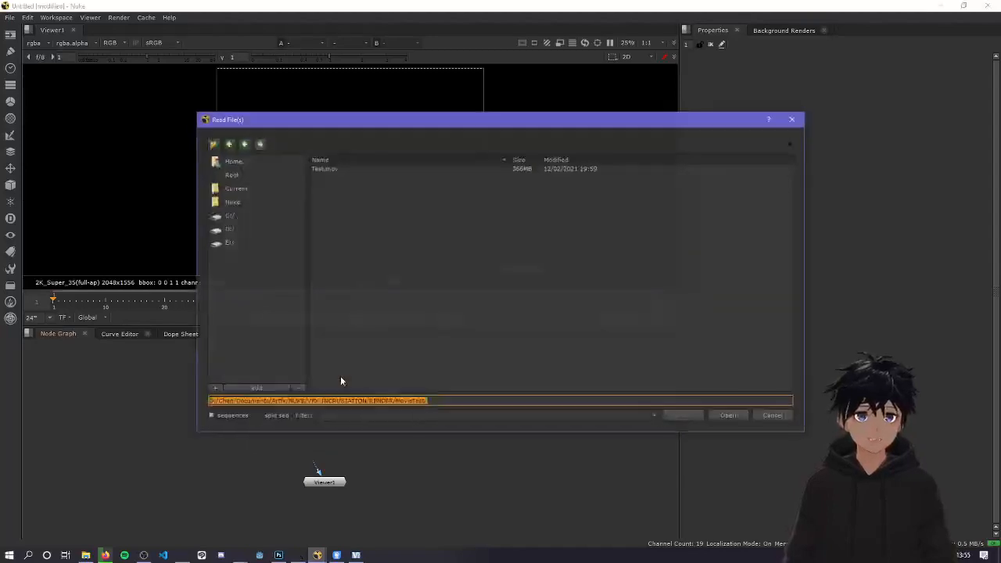
click(254, 233)
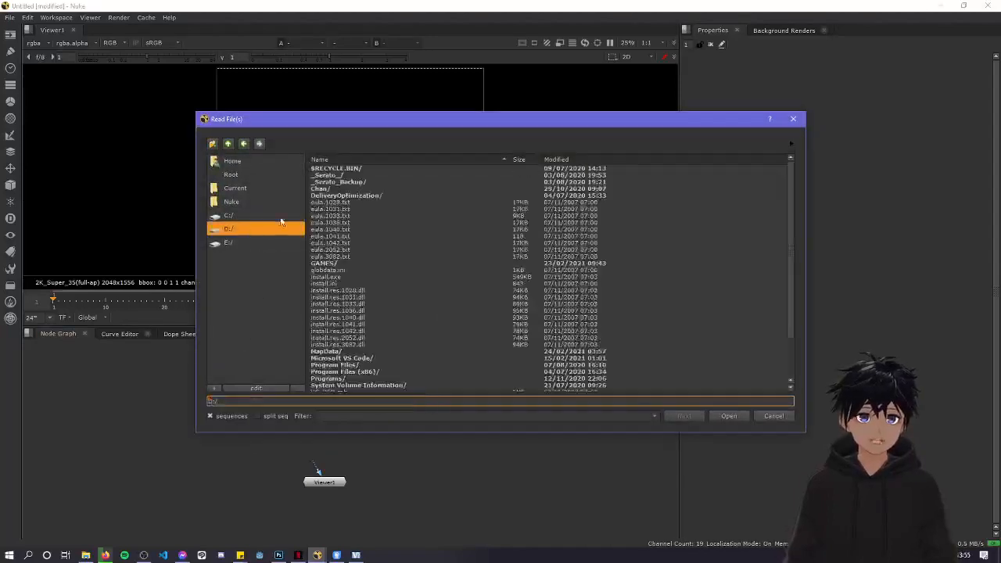
double_click(355, 182)
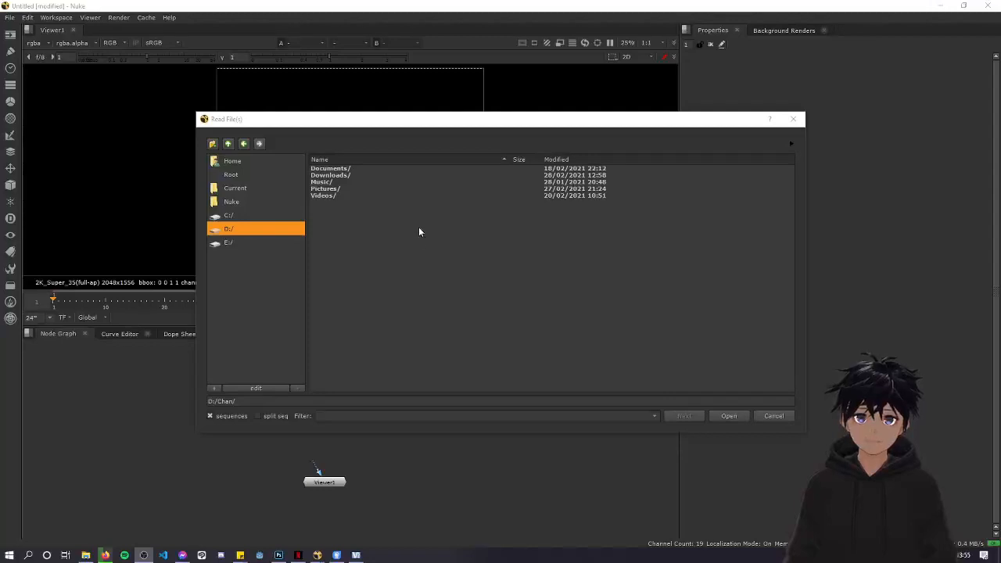
drag(409, 122, 458, 119)
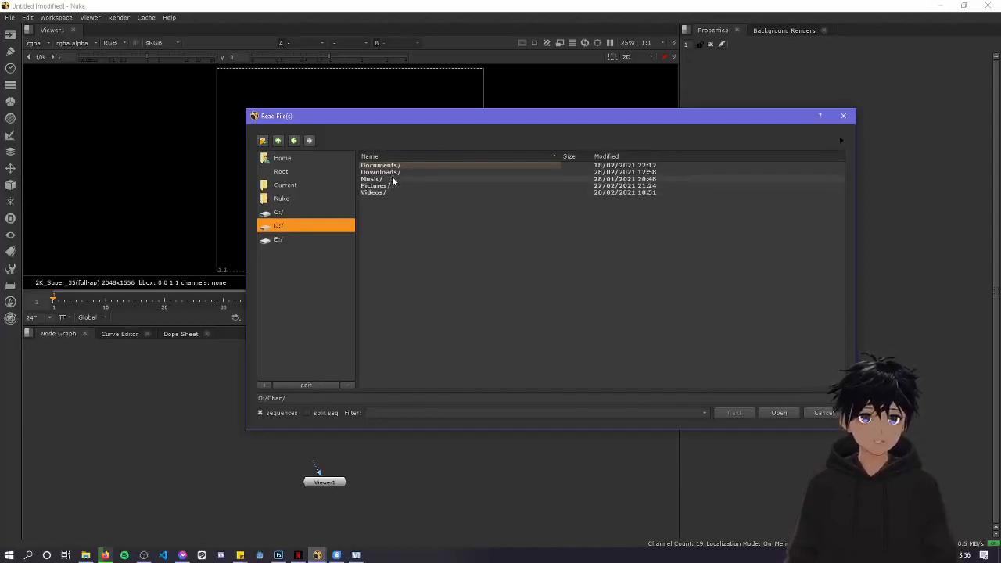
Load the DISPARITION########.exr sequence (frames 0-1012) from Videos/Nuke/Disparition/EXR into the Read node
double_click(374, 192)
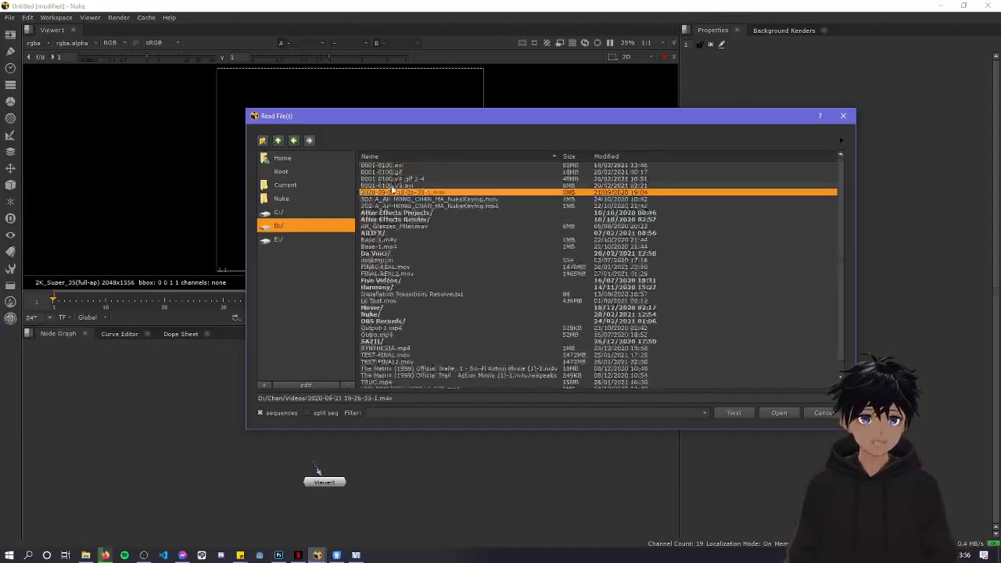
click(293, 141)
double_click(384, 192)
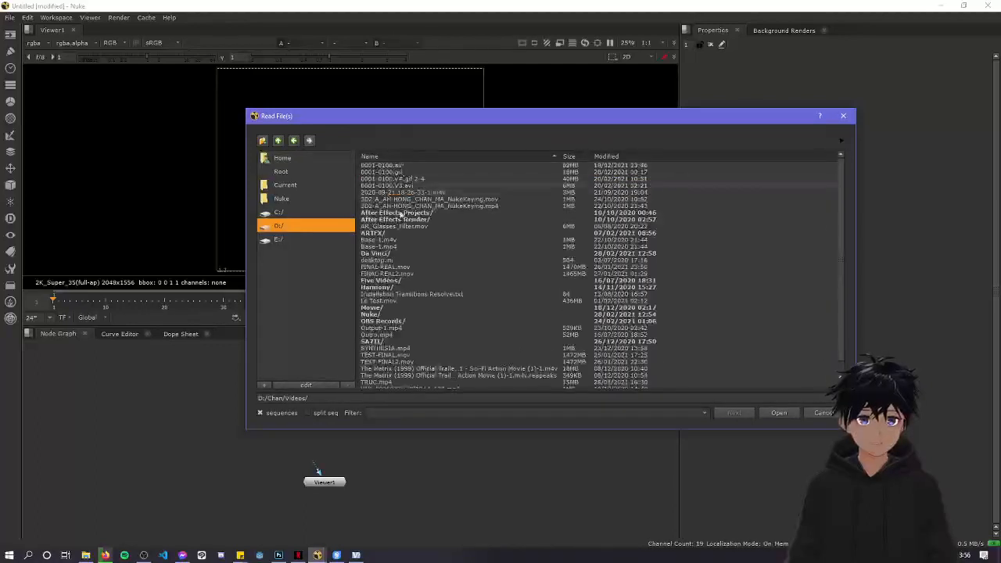
double_click(383, 308)
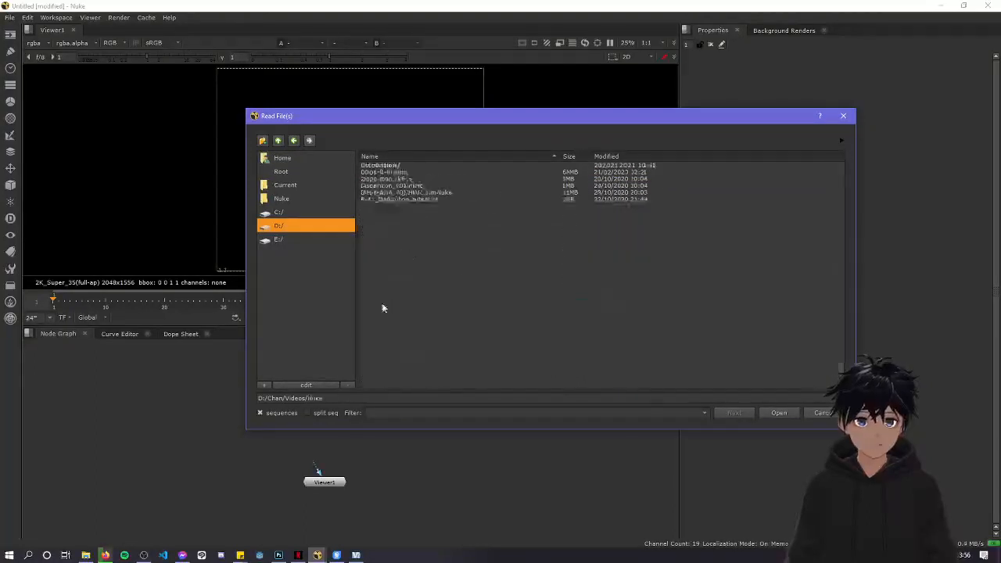
double_click(389, 165)
double_click(385, 171)
click(397, 166)
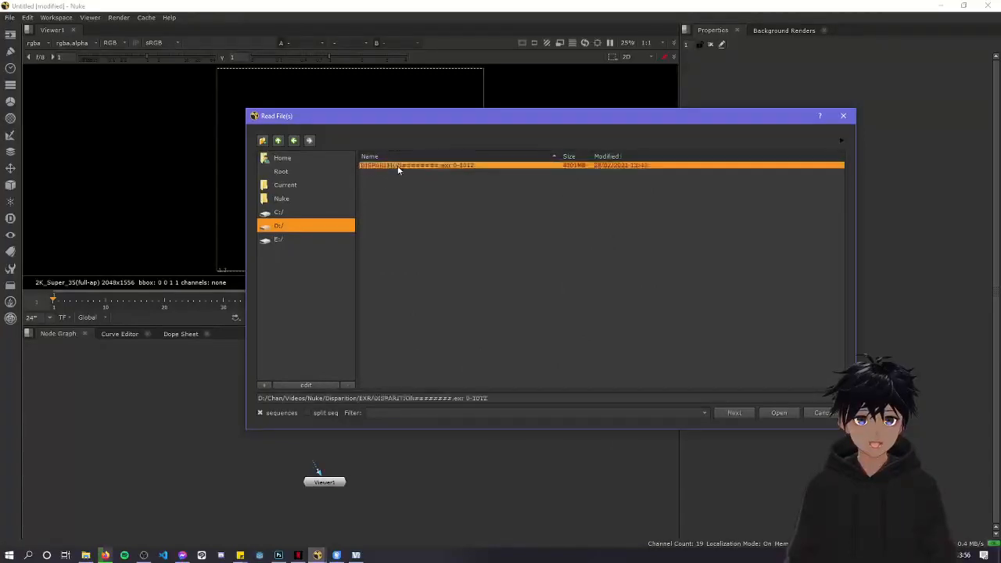
click(778, 412)
Place the Read node directly above Viewer1 and connect it to the viewer
drag(318, 424, 312, 387)
key(1)
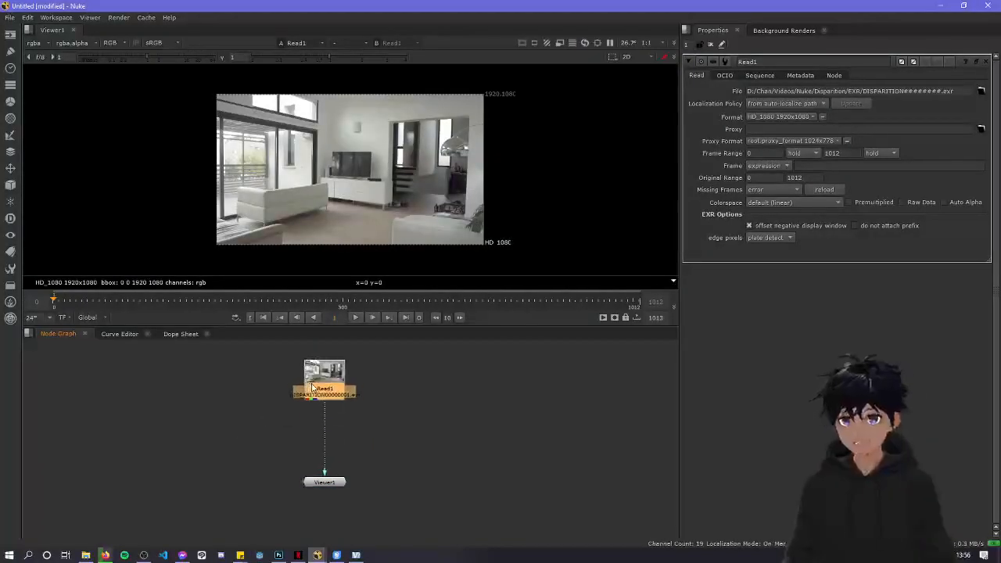
drag(419, 505, 244, 341)
drag(314, 387, 221, 383)
middle_drag(295, 428, 402, 443)
click(402, 443)
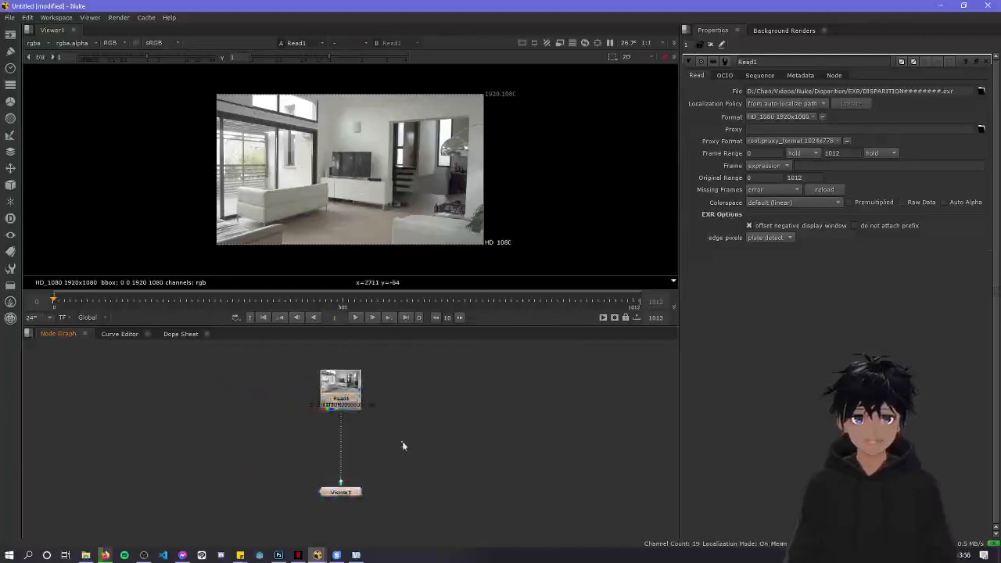
drag(339, 390, 339, 385)
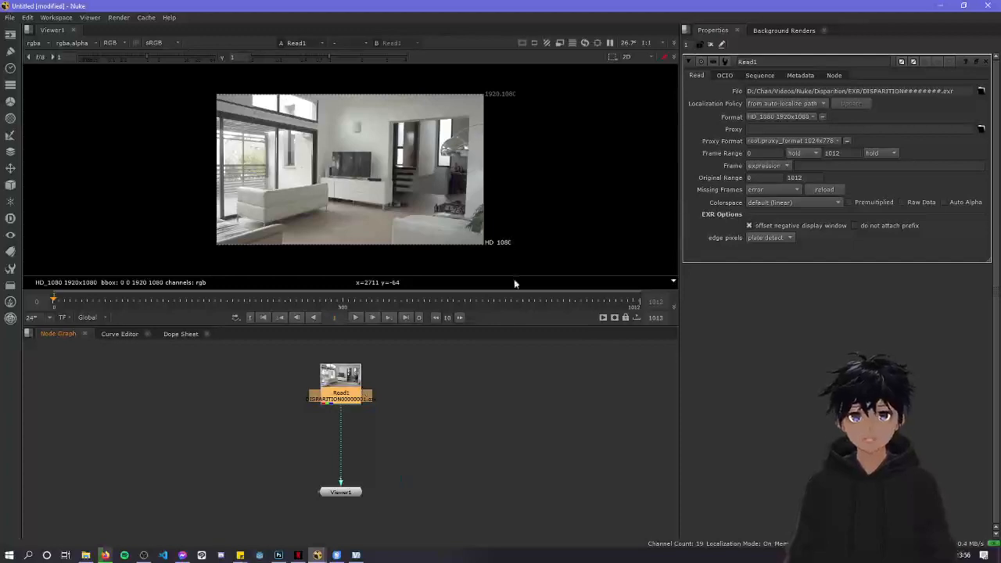
Set the Read node's colorspace to sRGB
click(793, 202)
click(793, 214)
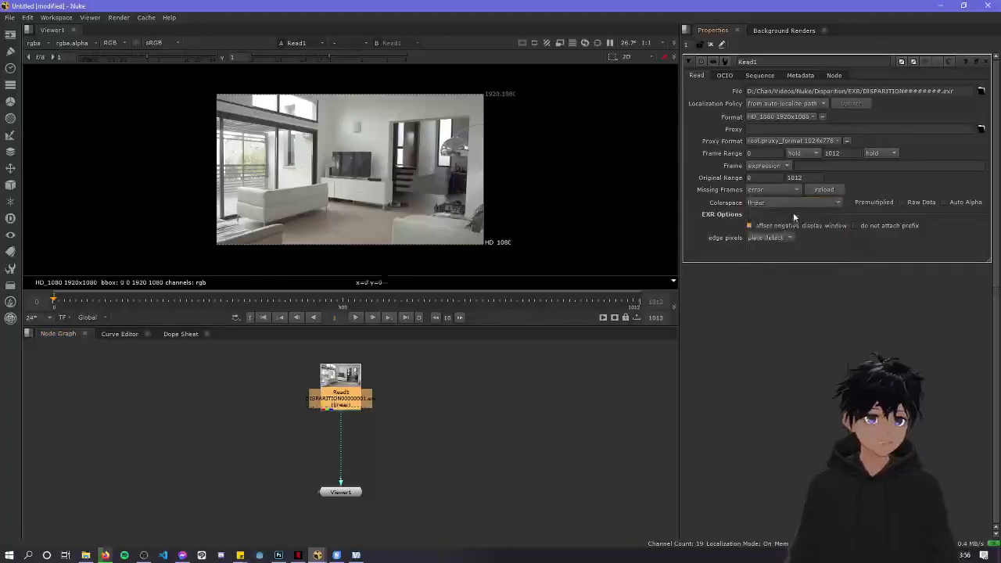
click(790, 206)
click(788, 214)
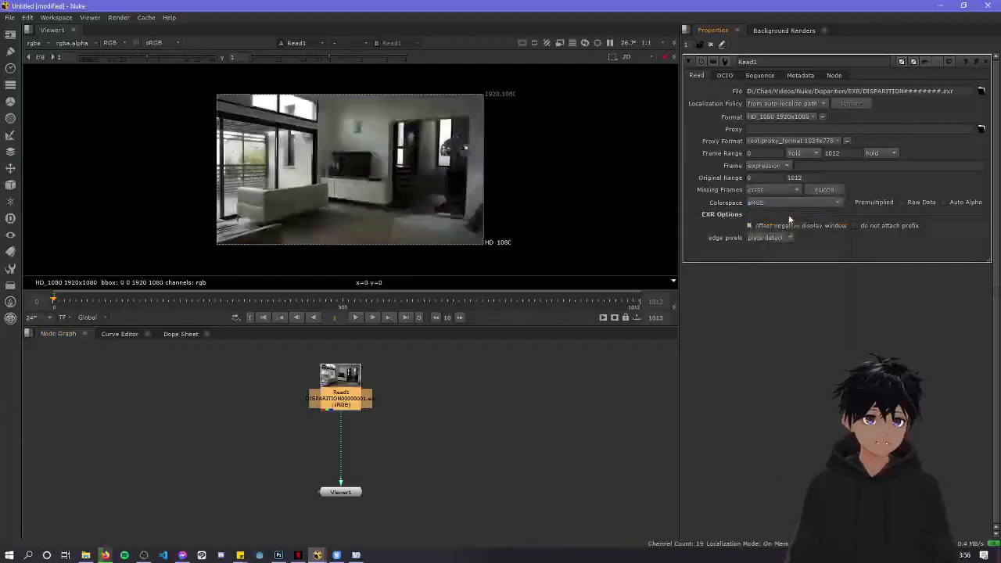
Enlarge the image in the viewer and scrub through the whole sequence to examine the footage
scroll(352, 203, up, 8)
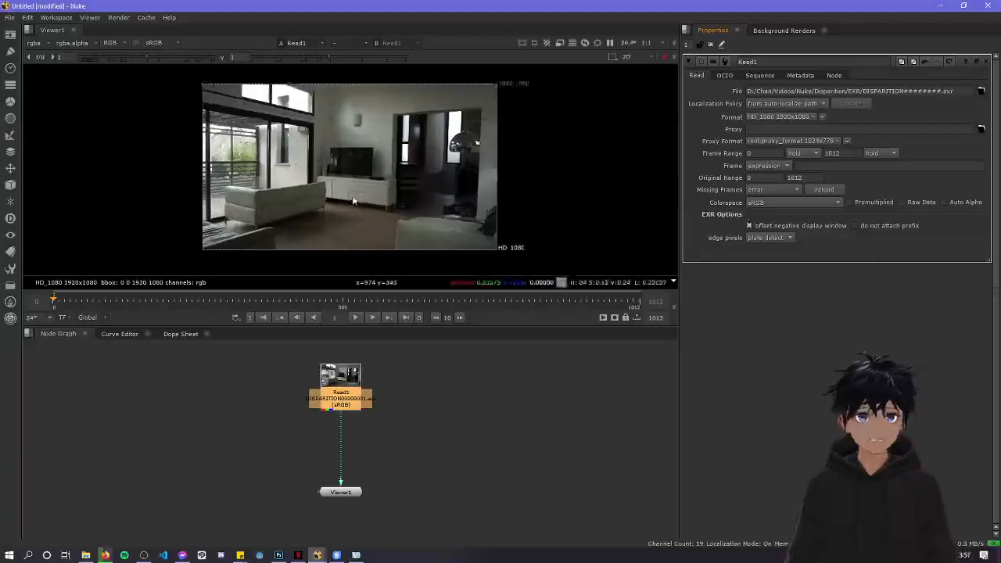
scroll(353, 201, down, 5)
mouse_move(353, 202)
middle_down()
mouse_move(365, 185)
mouse_move(371, 209)
mouse_move(362, 202)
middle_up()
scroll(372, 209, down, 1)
scroll(362, 201, up, 2)
scroll(362, 202, down, 1)
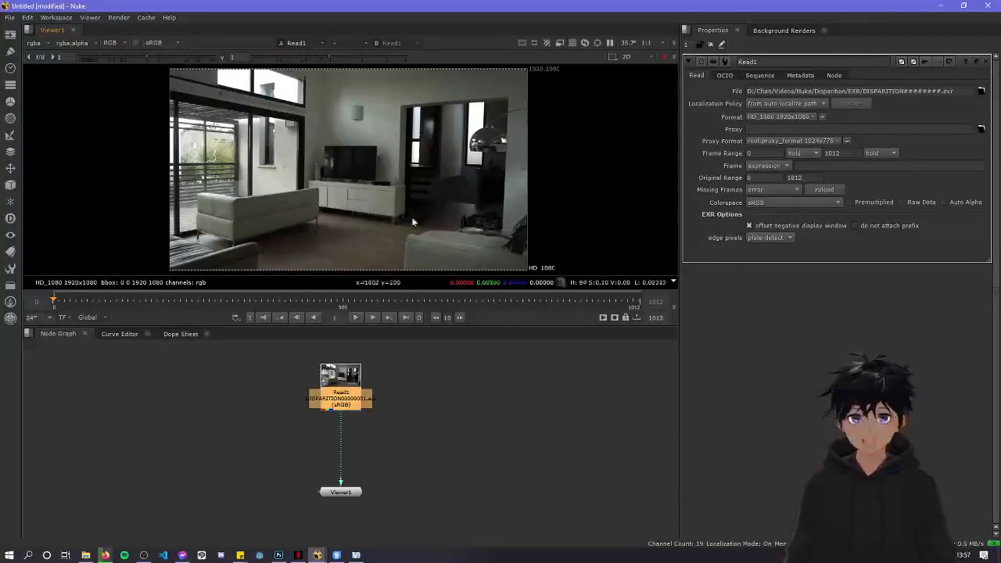
drag(68, 301, 247, 302)
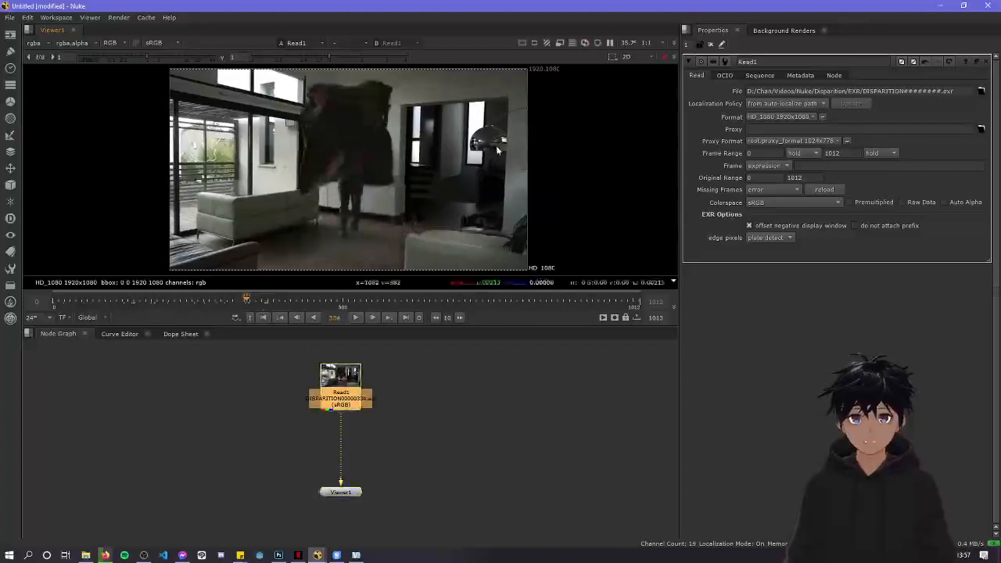
mouse_move(252, 302)
mouse_down()
mouse_move(280, 302)
mouse_move(271, 302)
mouse_up()
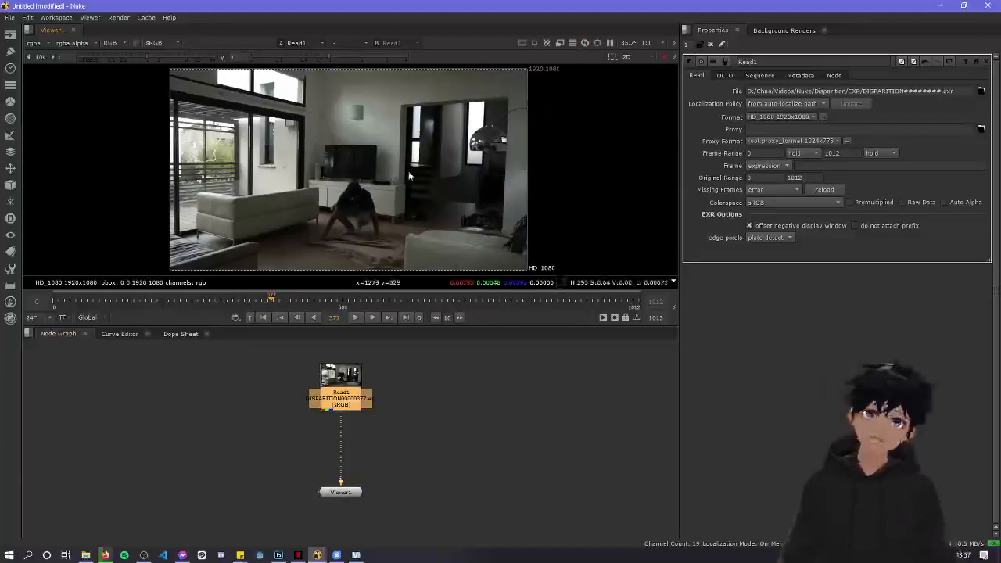
drag(364, 303, 639, 301)
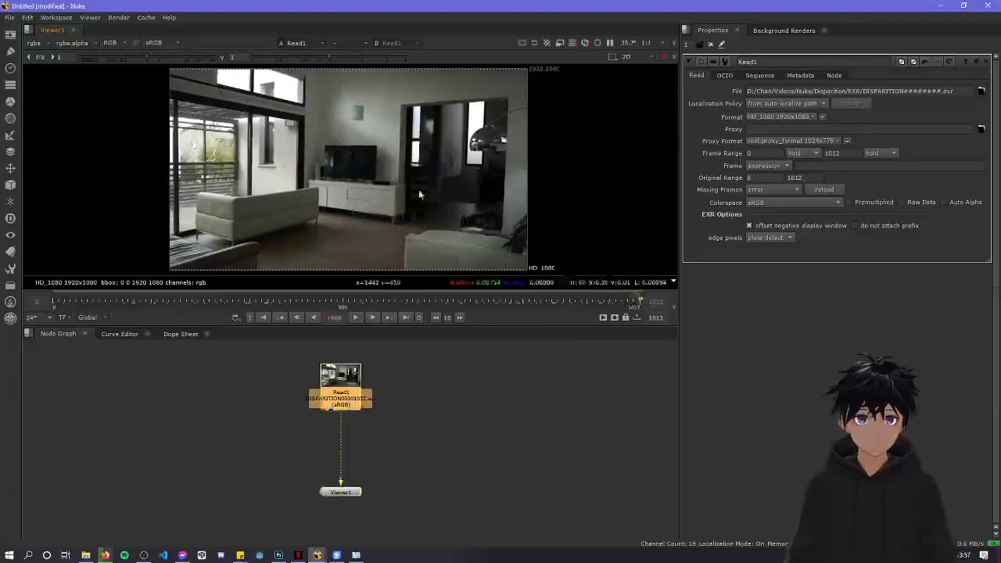
mouse_move(635, 301)
mouse_down()
mouse_move(598, 301)
mouse_move(639, 299)
mouse_up()
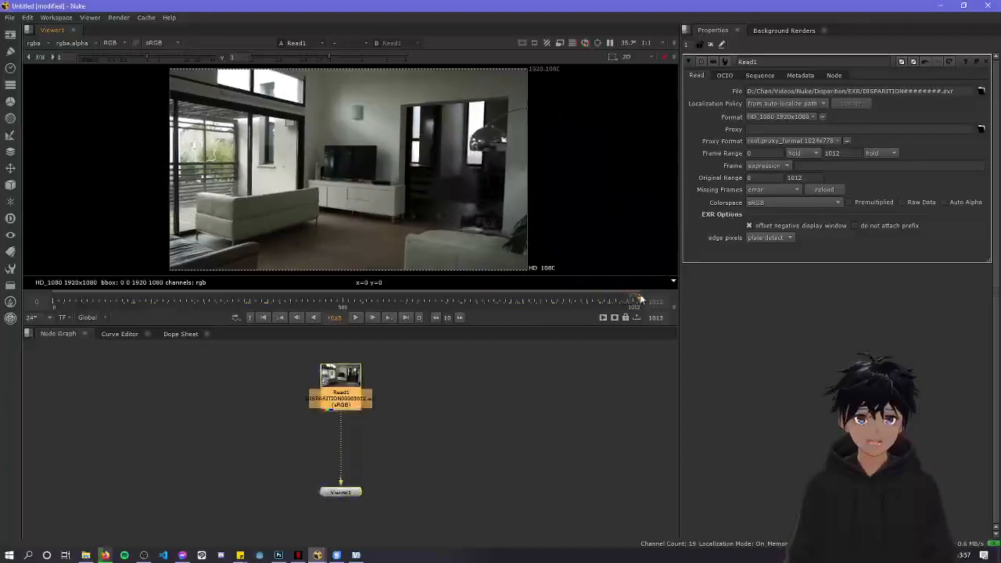
click(92, 304)
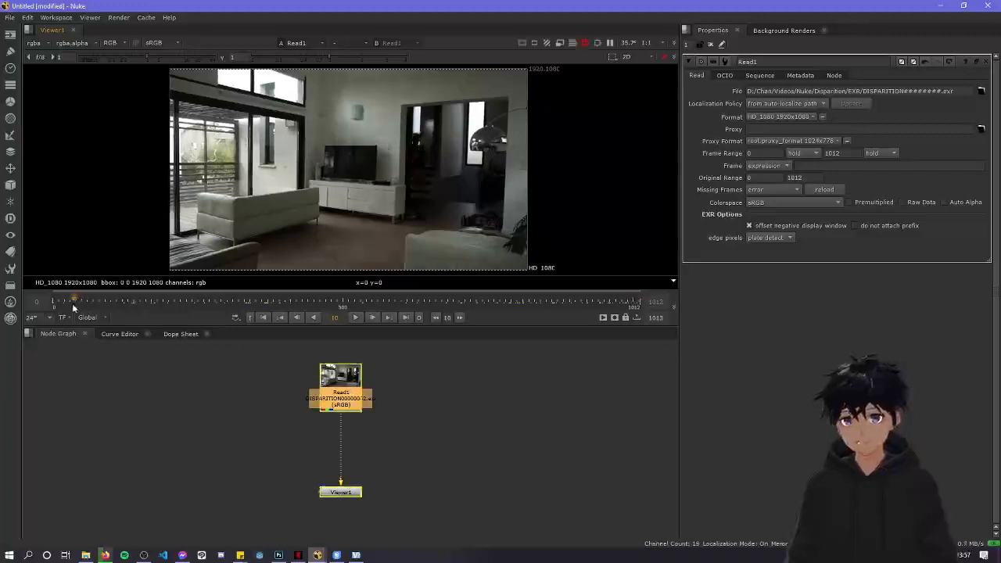
drag(100, 309, 214, 304)
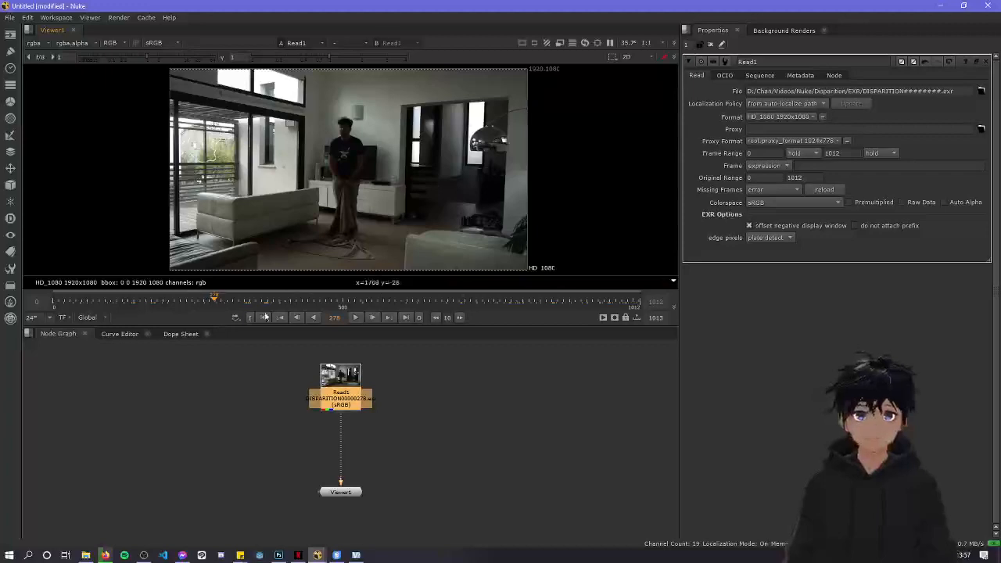
Space the Read1 and Viewer1 nodes farther apart vertically, keeping them aligned, and check the frame with the raised cloth
drag(329, 390, 356, 380)
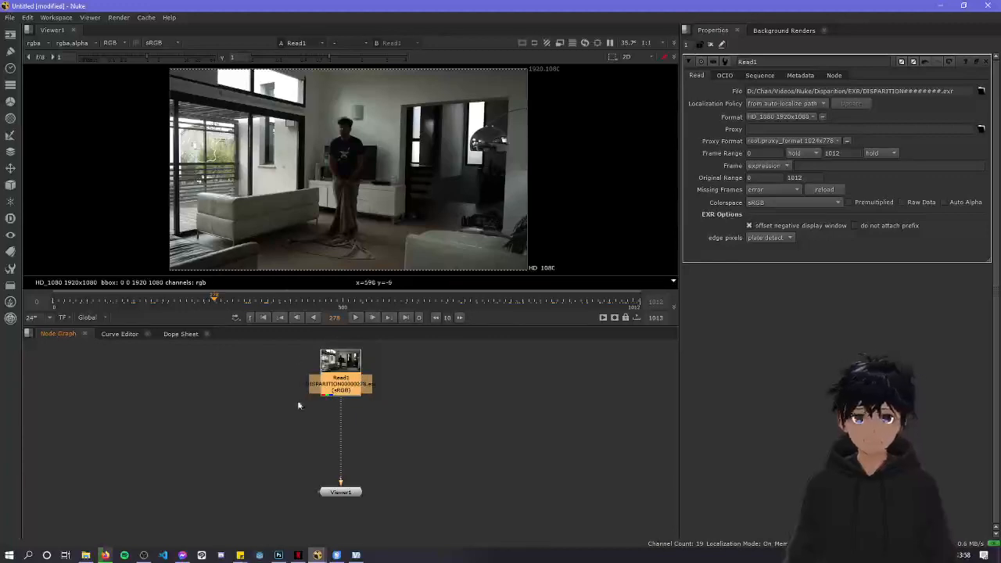
click(541, 368)
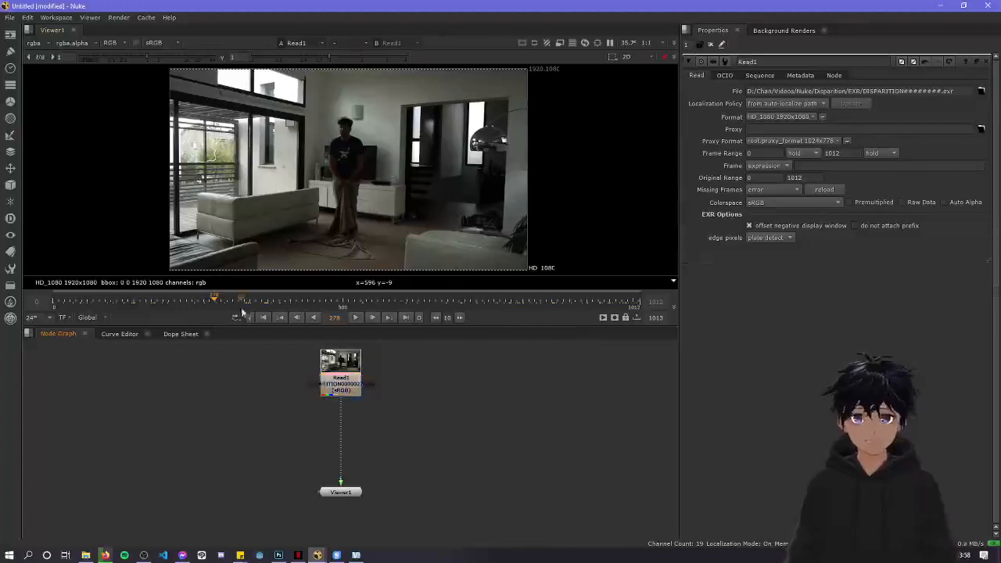
drag(195, 300, 246, 302)
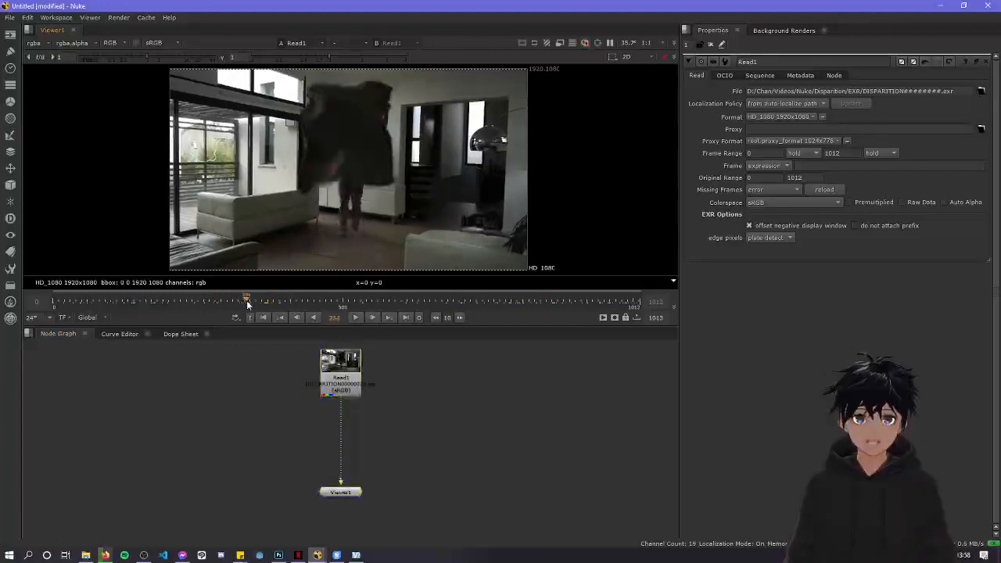
drag(347, 491, 348, 516)
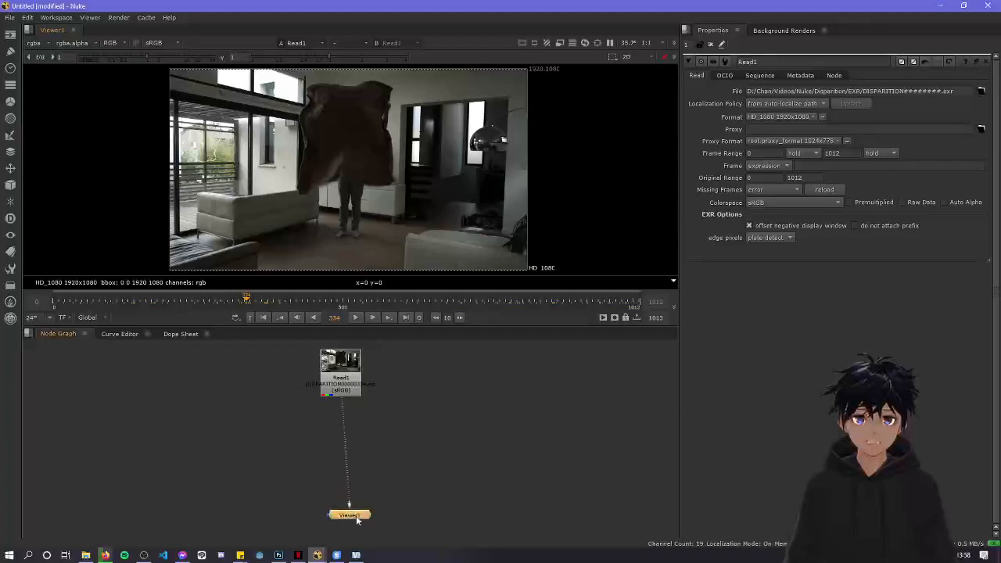
click(350, 380)
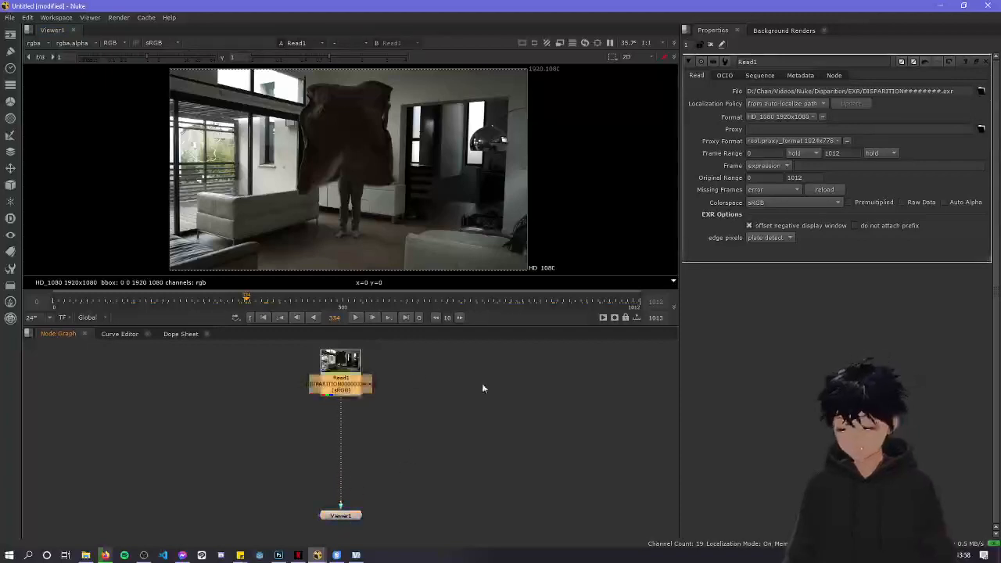
Move the playhead to frame 582, where only the cloth lies on the living room floor
click(375, 301)
mouse_move(379, 305)
mouse_down()
mouse_move(67, 302)
mouse_move(442, 302)
mouse_move(65, 299)
mouse_move(391, 299)
mouse_up()
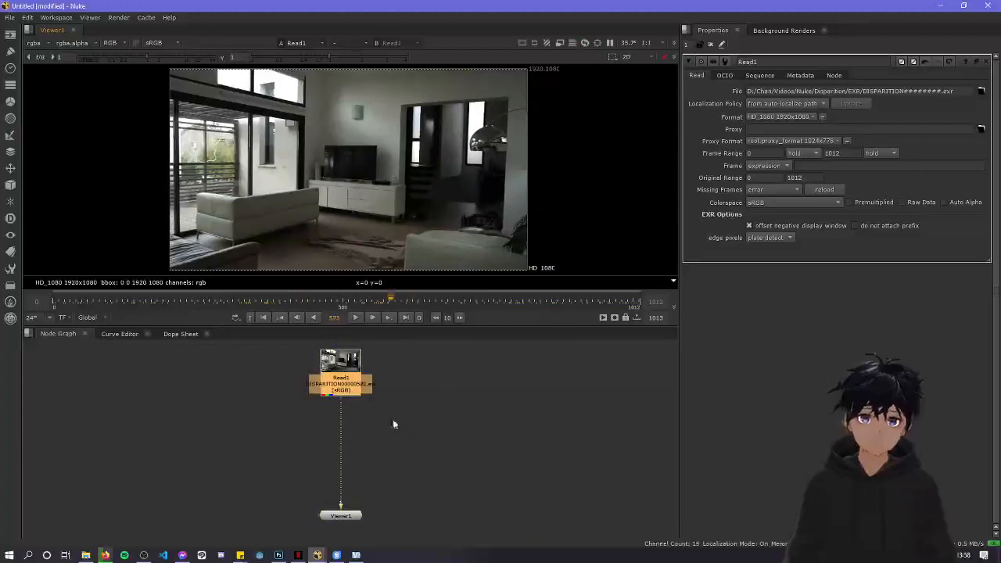
click(393, 307)
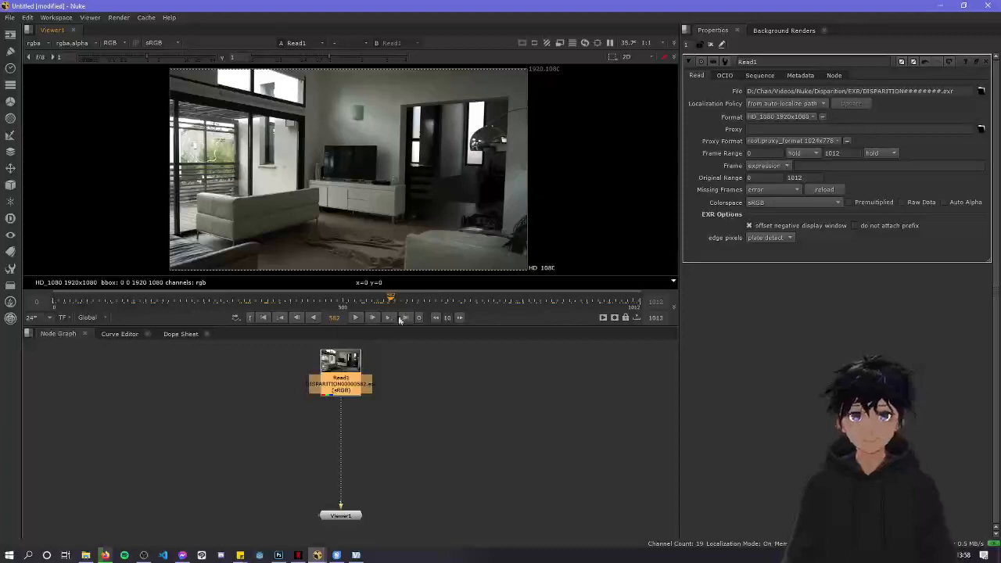
Move Viewer1 farther below Read1, shift Read1 sideways, and insert a Dot on the connection just beneath Read1
click(410, 438)
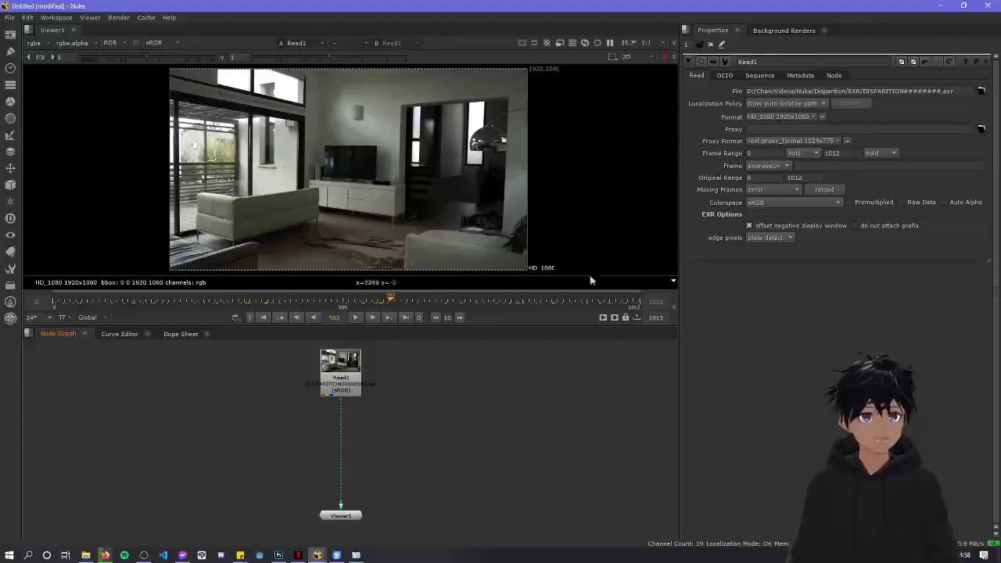
click(748, 225)
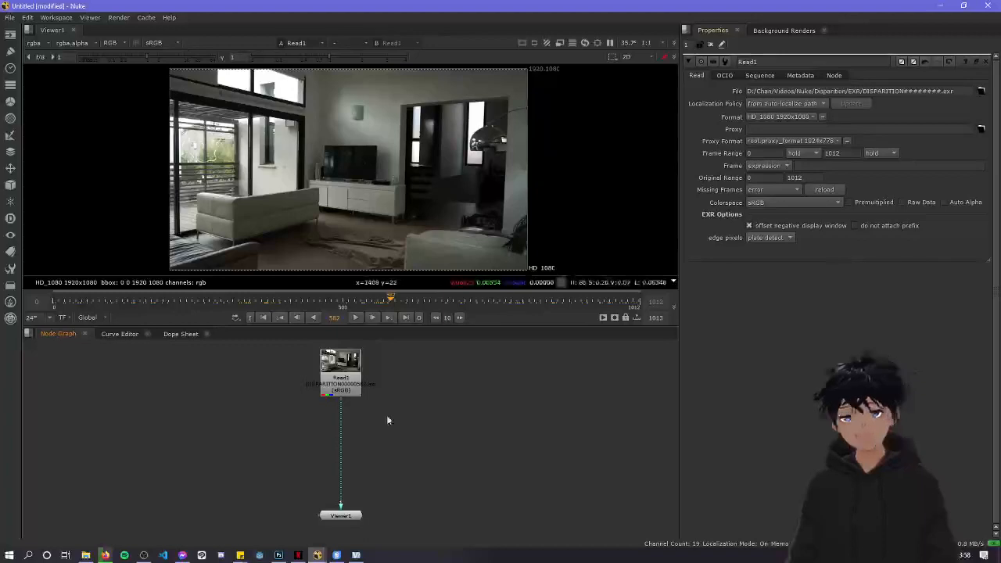
scroll(395, 403, up, 3)
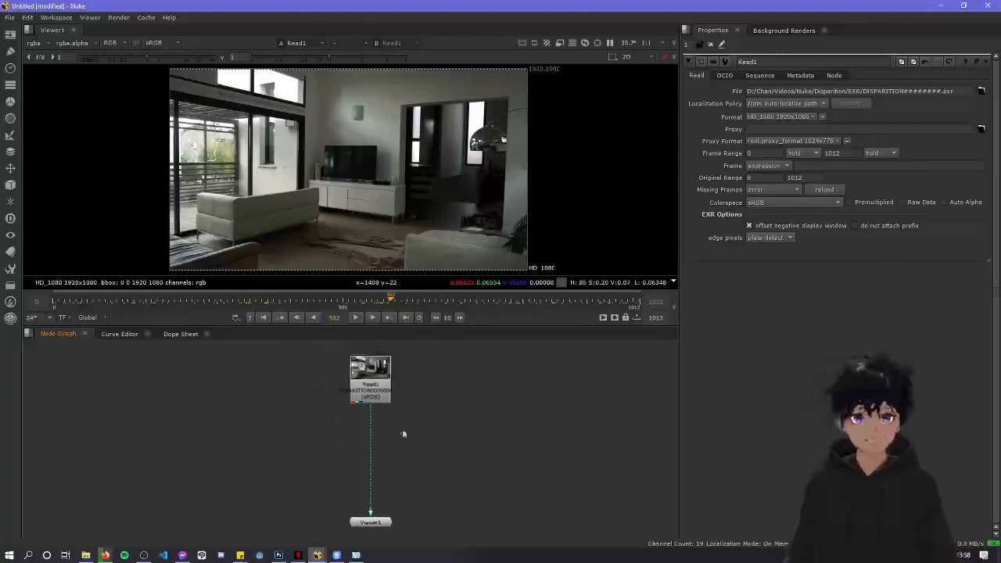
scroll(399, 421, down, 4)
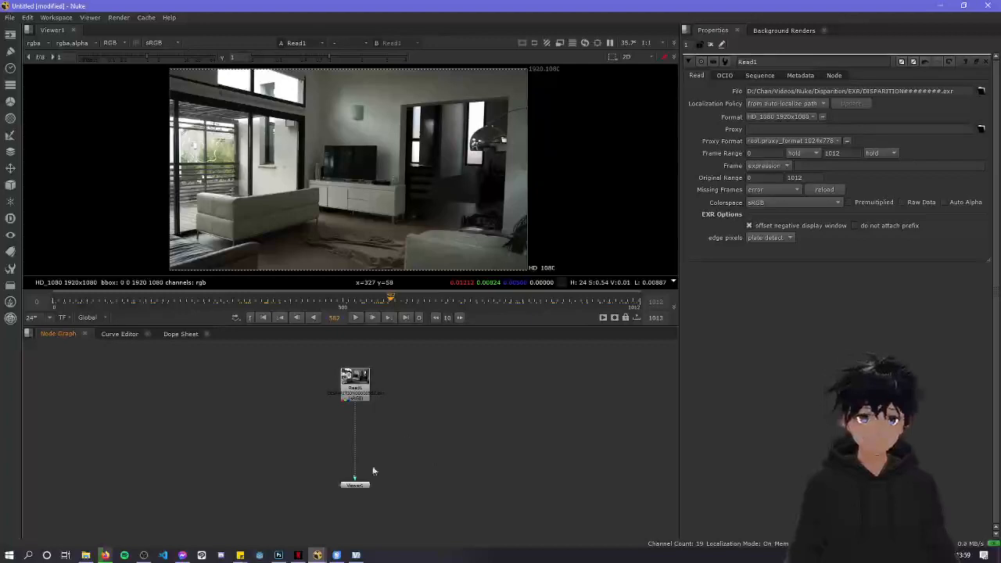
drag(365, 488, 360, 513)
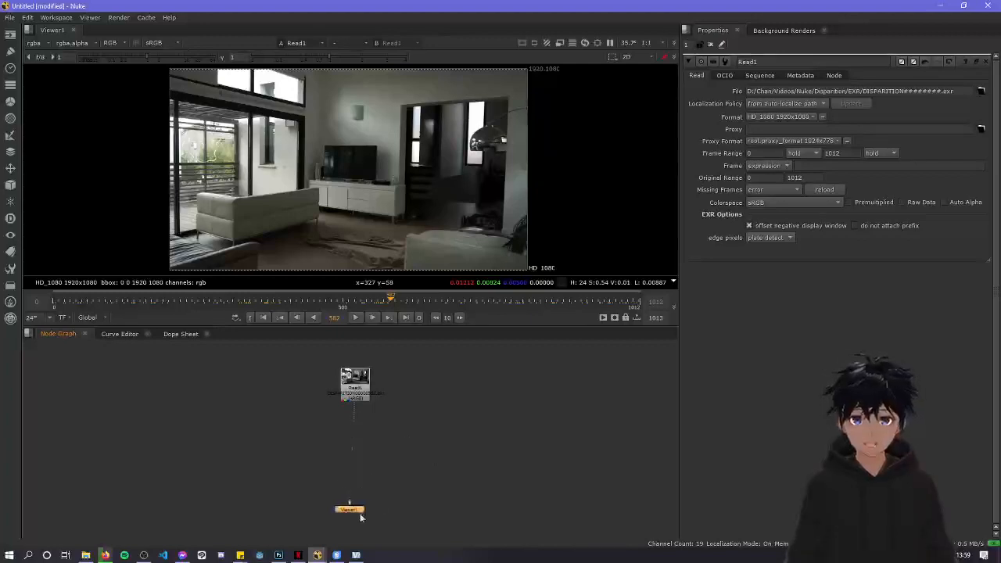
click(387, 449)
middle_drag(407, 438, 427, 436)
drag(402, 387, 378, 387)
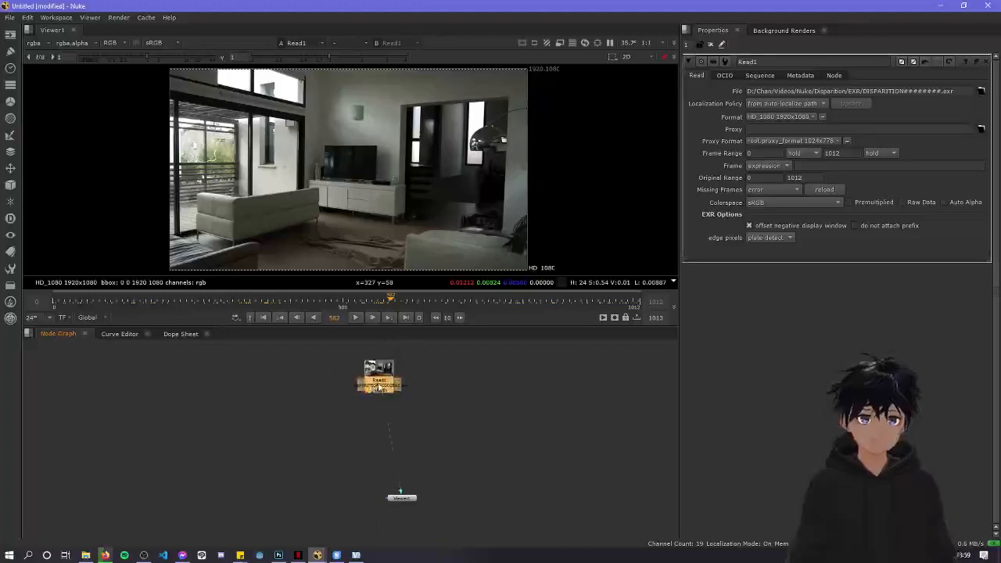
ctrl+drag(391, 444, 380, 411)
key(Tab)
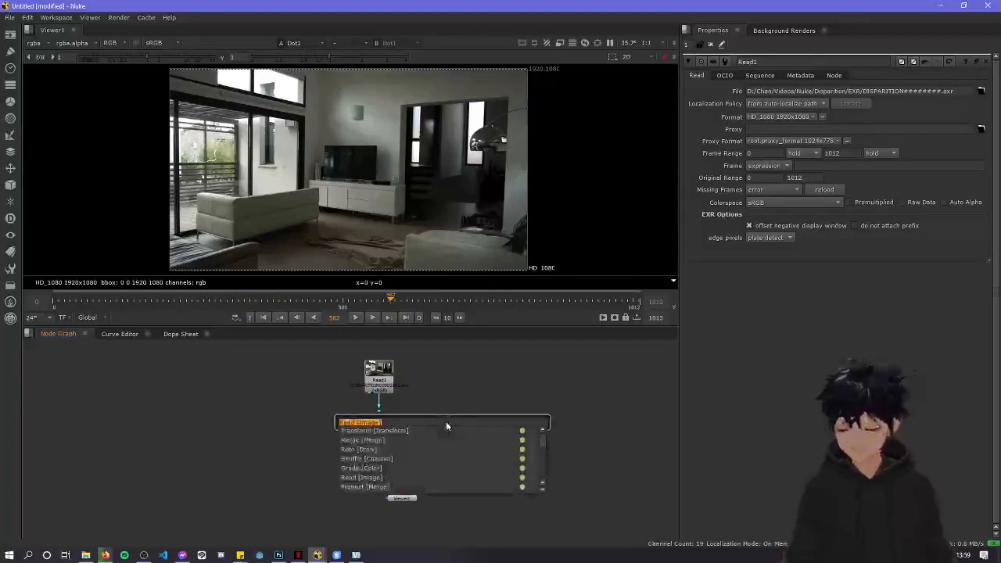
text(stil)
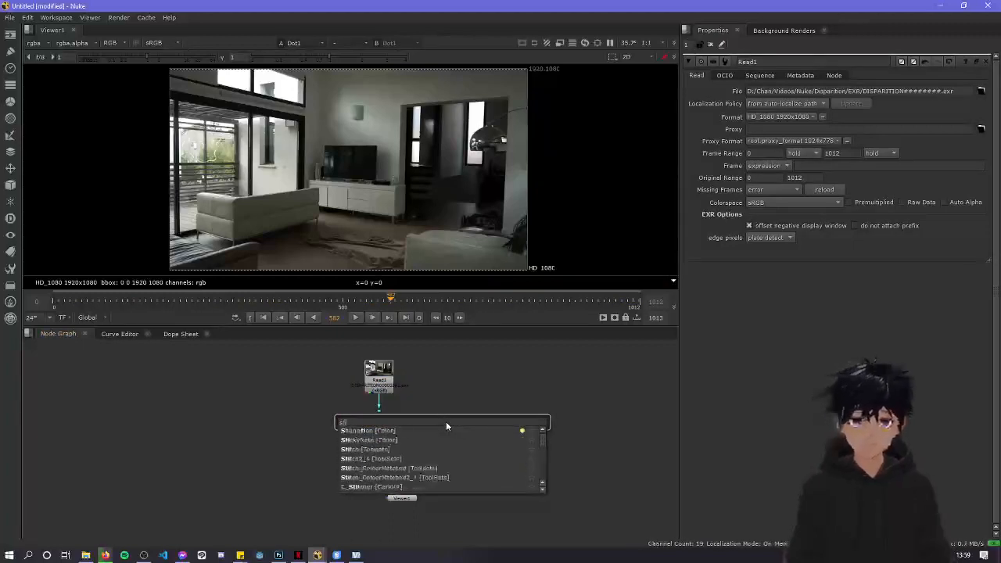
key(BackSpace)
key(BackSpace)
key(BackSpace)
key(BackSpace)
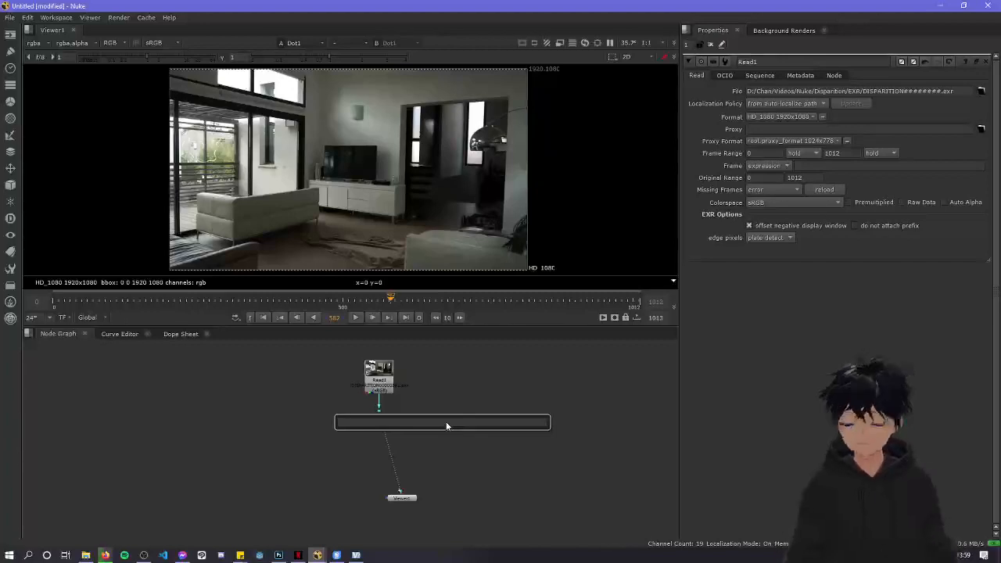
click(466, 377)
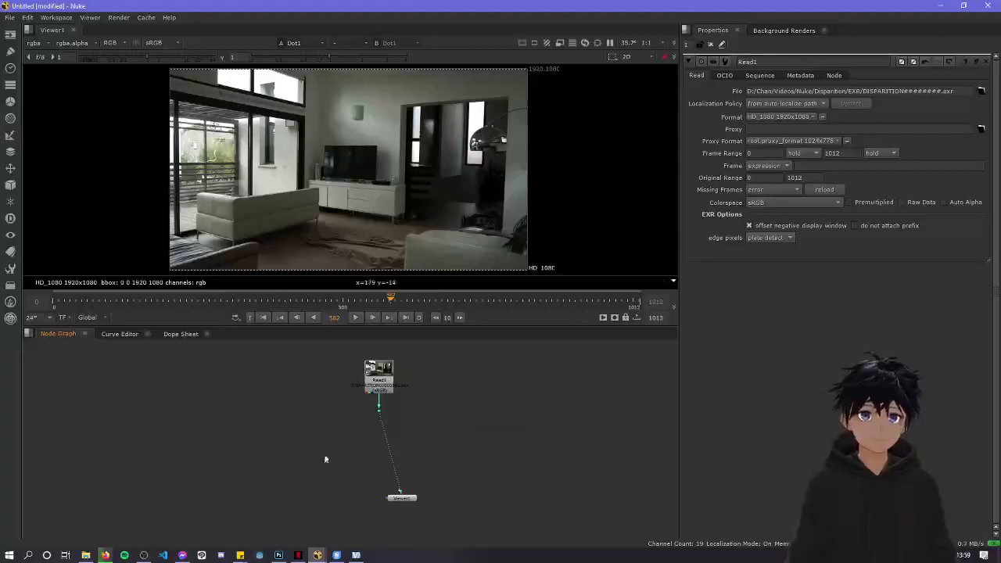
key(Tab)
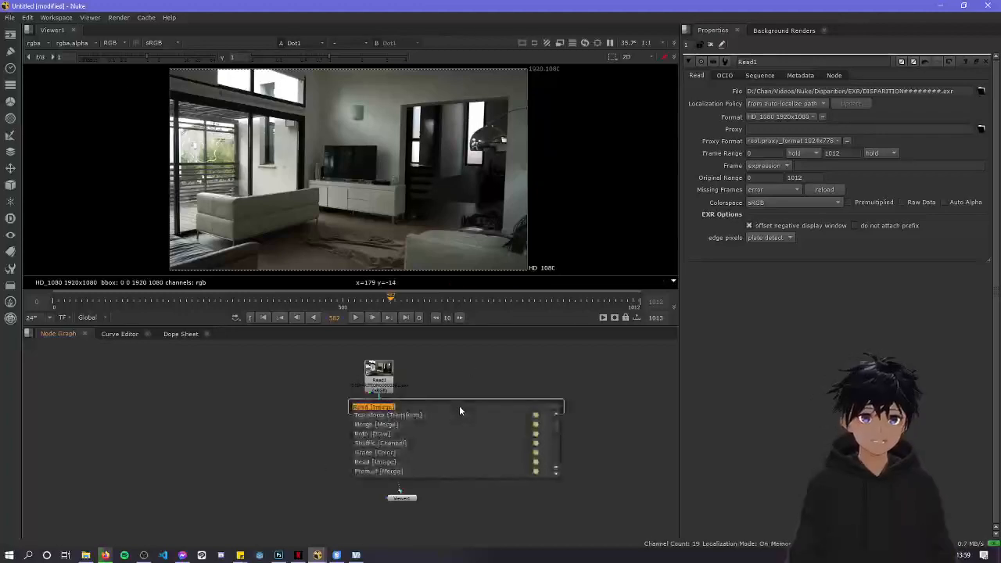
key(BackSpace)
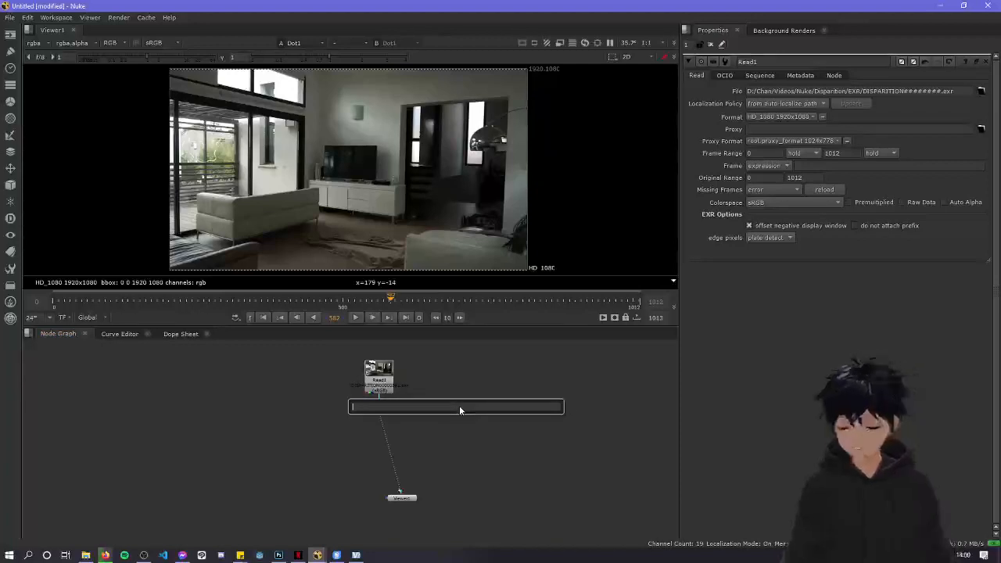
text(r)
key(BackSpace)
click(462, 381)
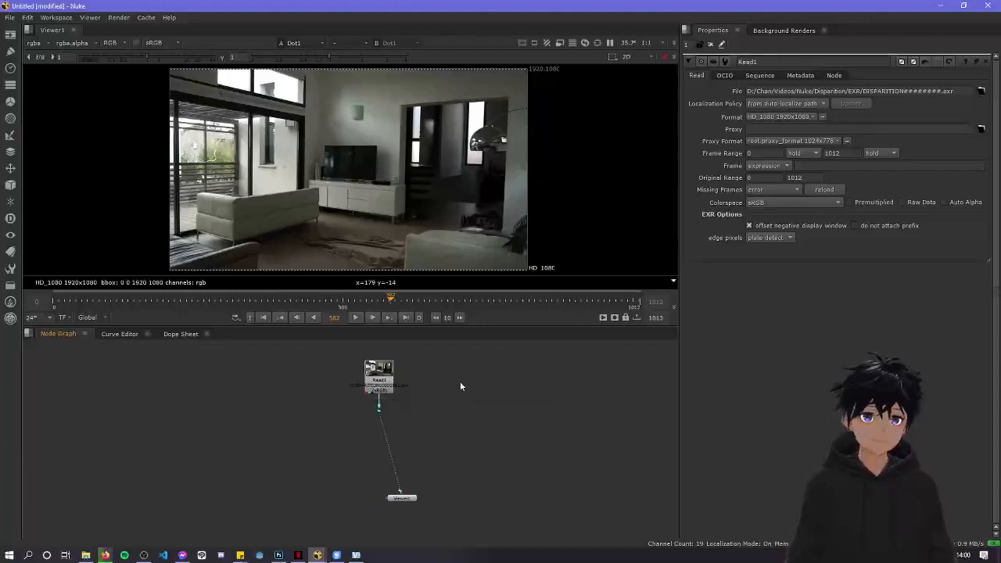
click(10, 17)
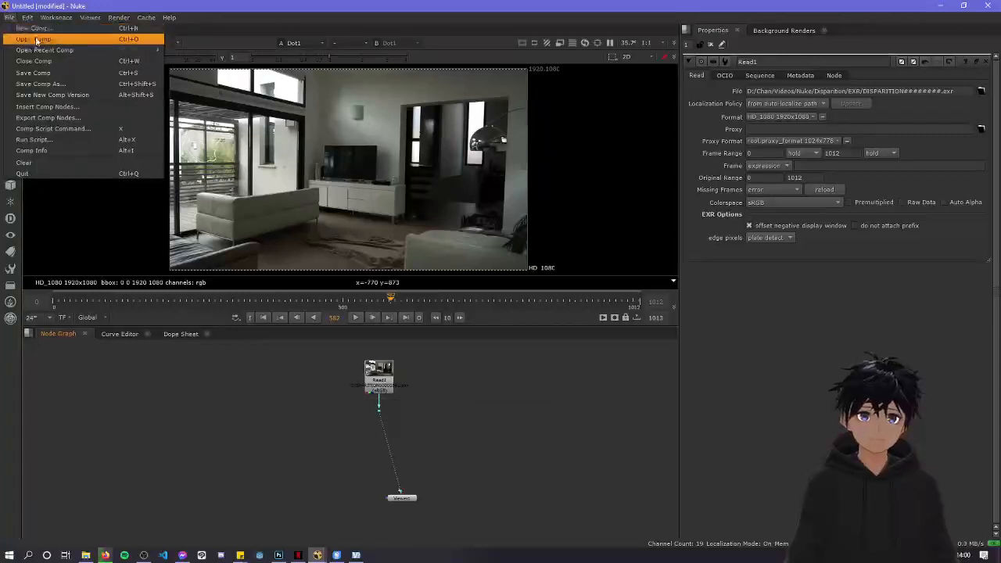
click(36, 40)
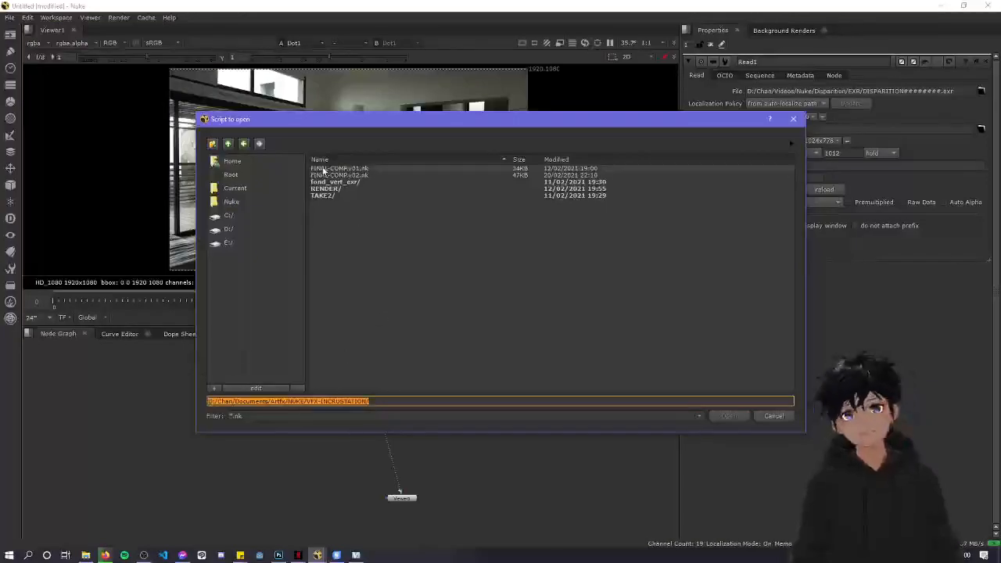
click(228, 228)
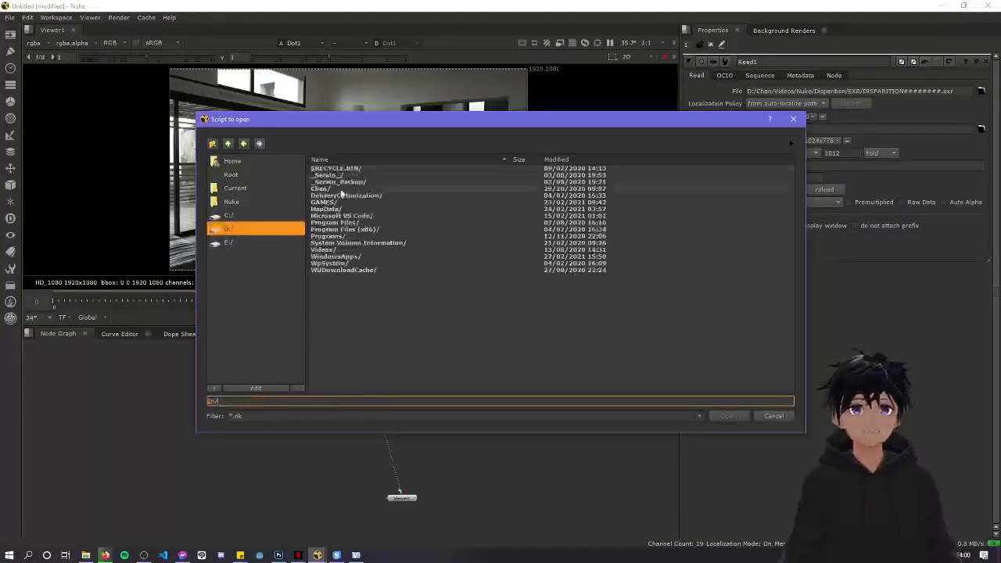
click(773, 415)
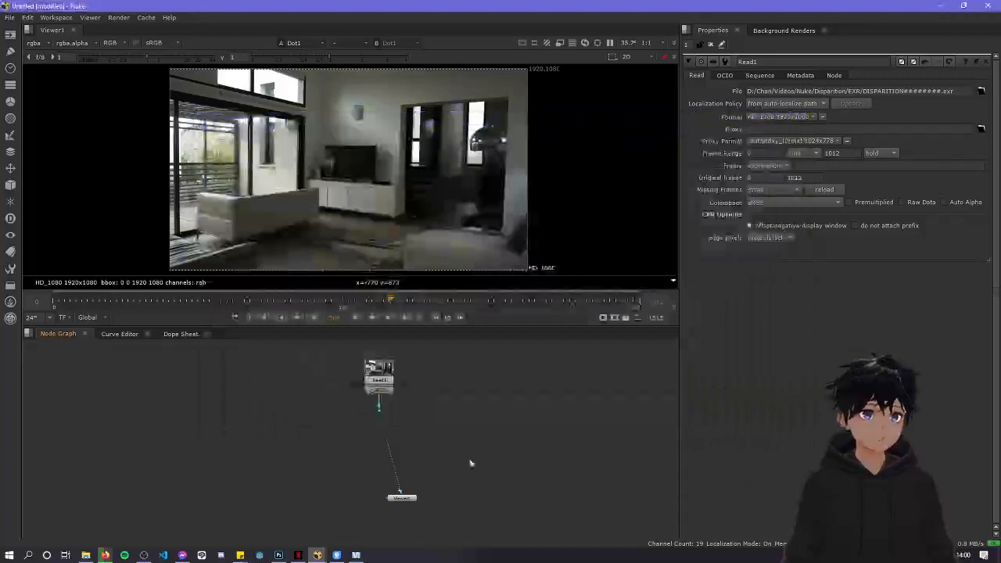
Start saving the script and browse to the Videos/Nuke/Disparition folder on drive D
key(ctrl+s)
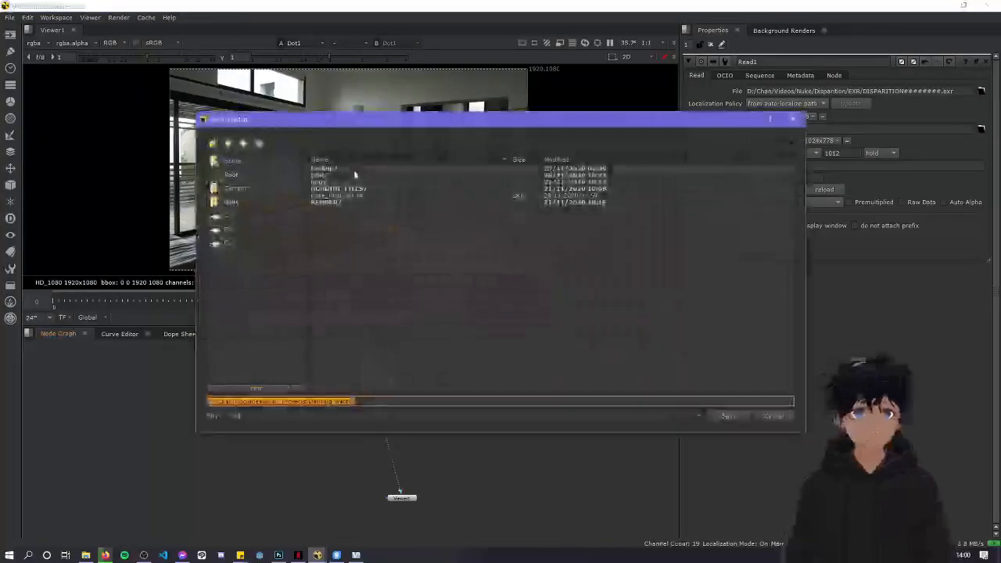
click(245, 229)
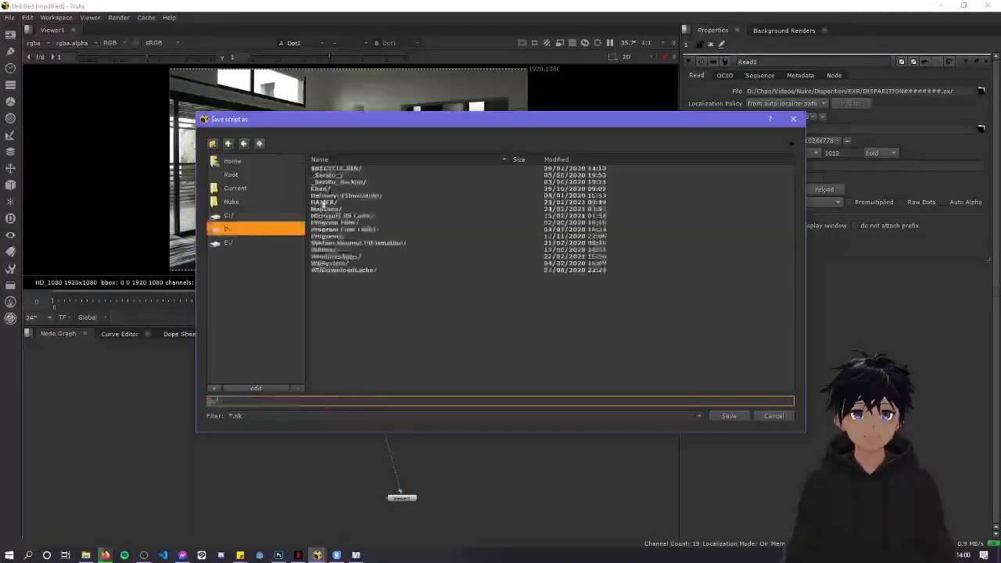
double_click(320, 189)
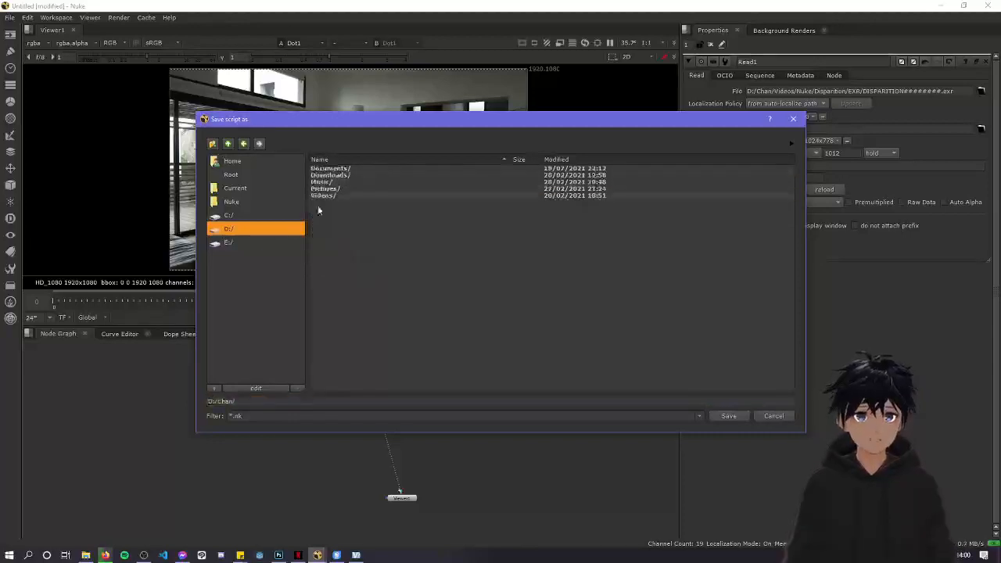
double_click(333, 196)
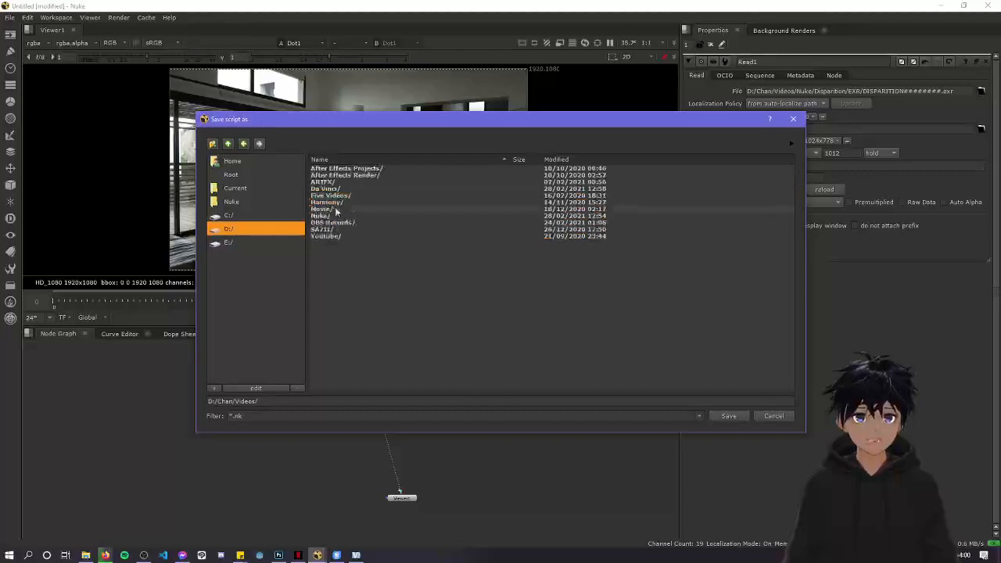
double_click(333, 216)
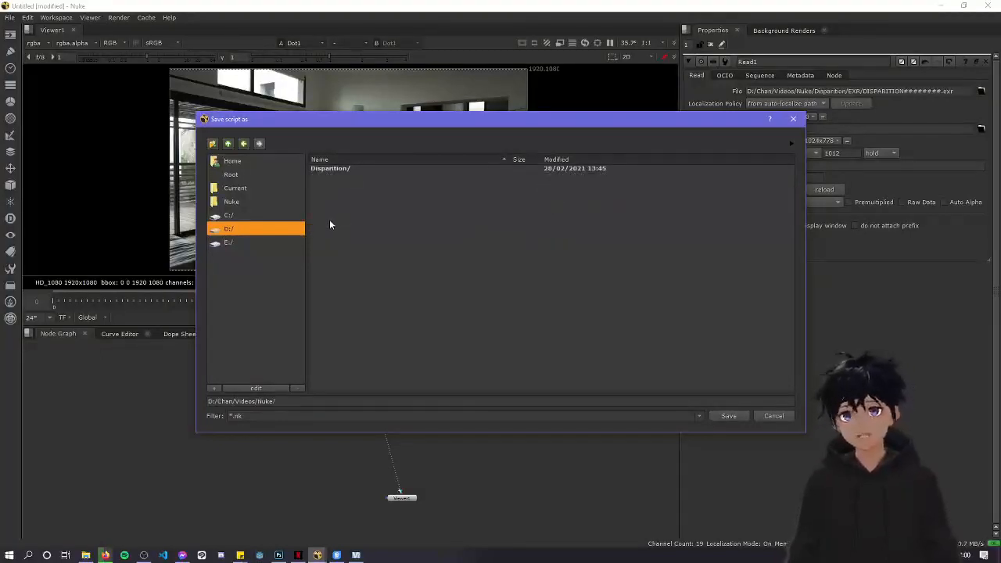
double_click(339, 168)
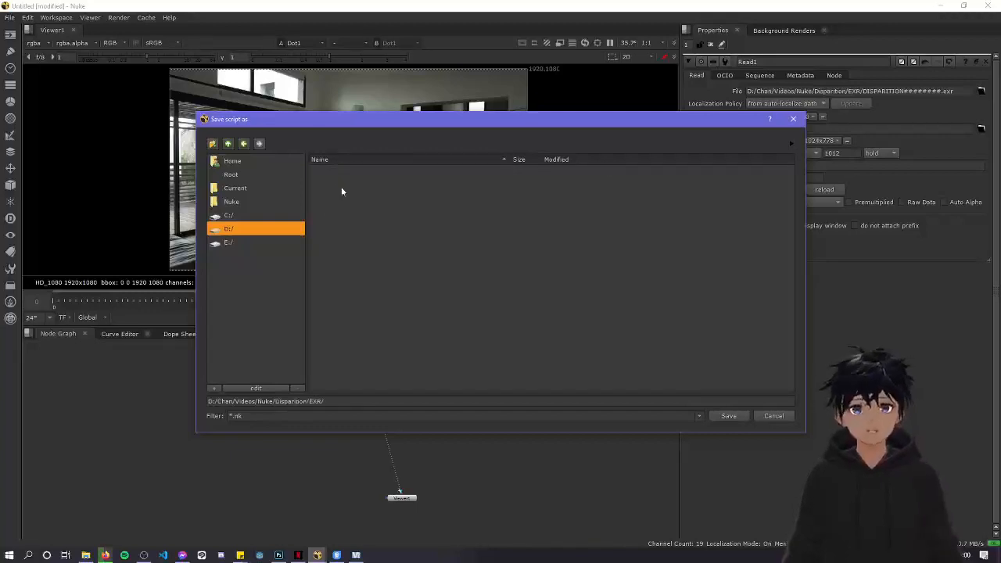
click(228, 144)
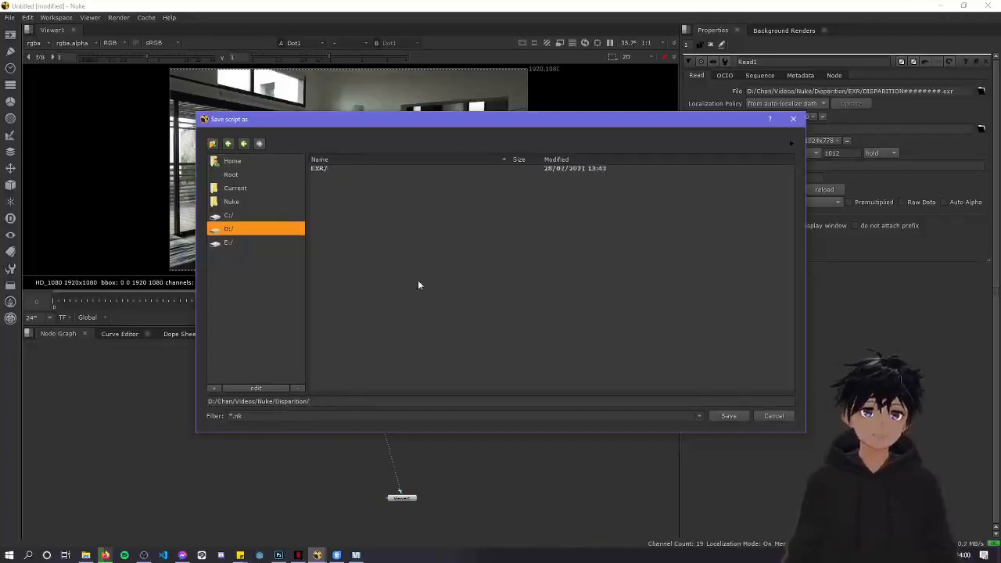
Name the script nukefile.v01.nk and save it in the Disparition folder
click(343, 401)
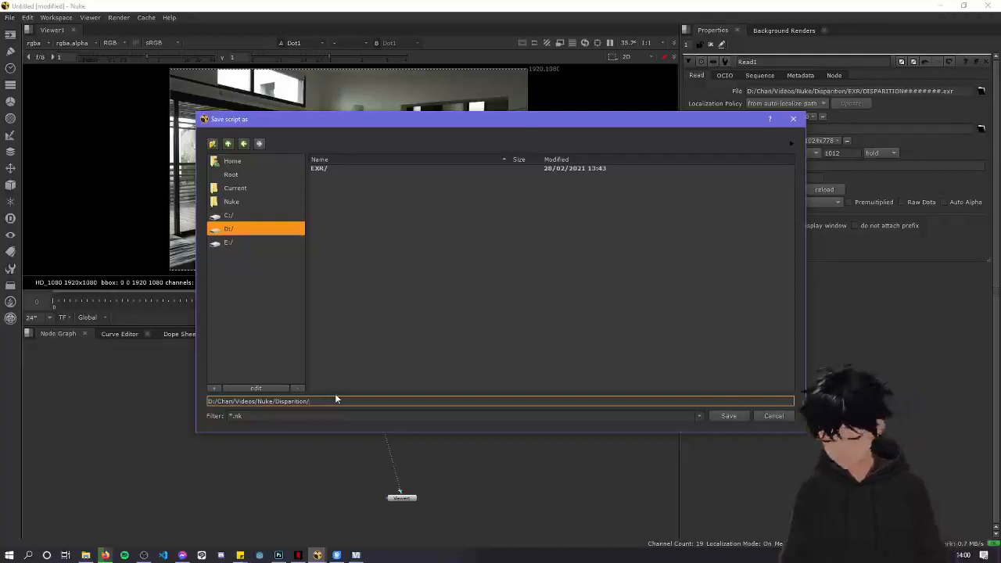
text(nu)
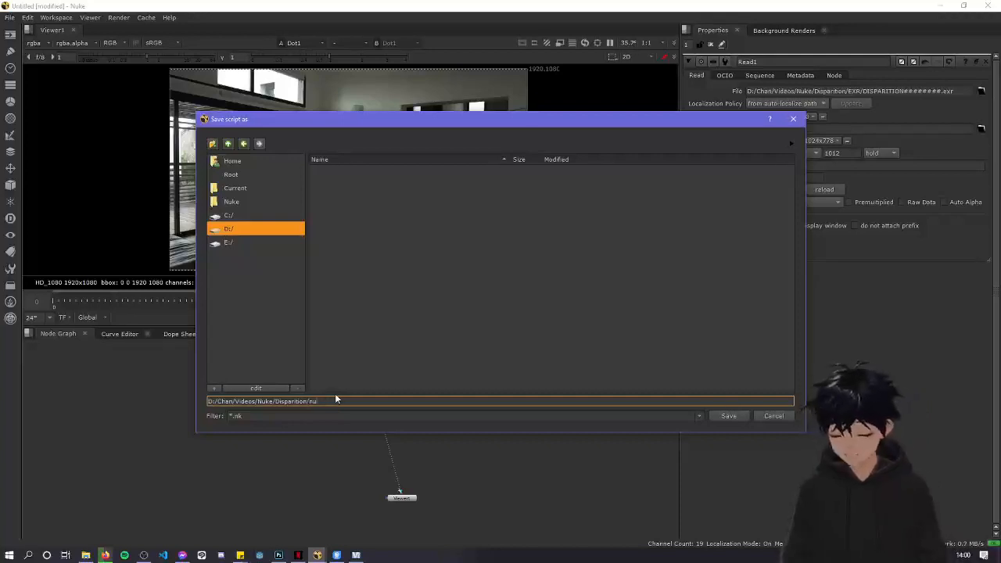
text(kefile.nk)
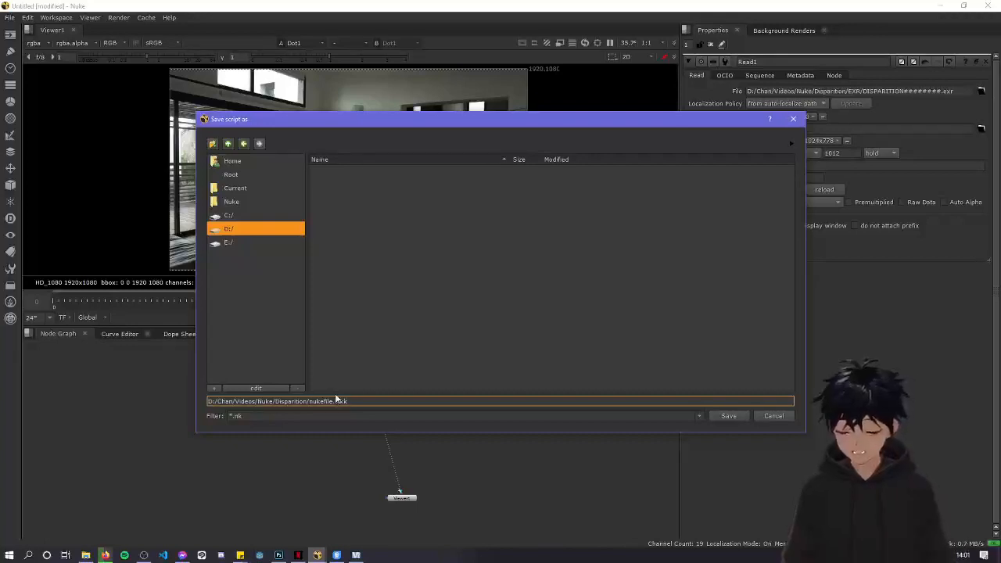
text(001)
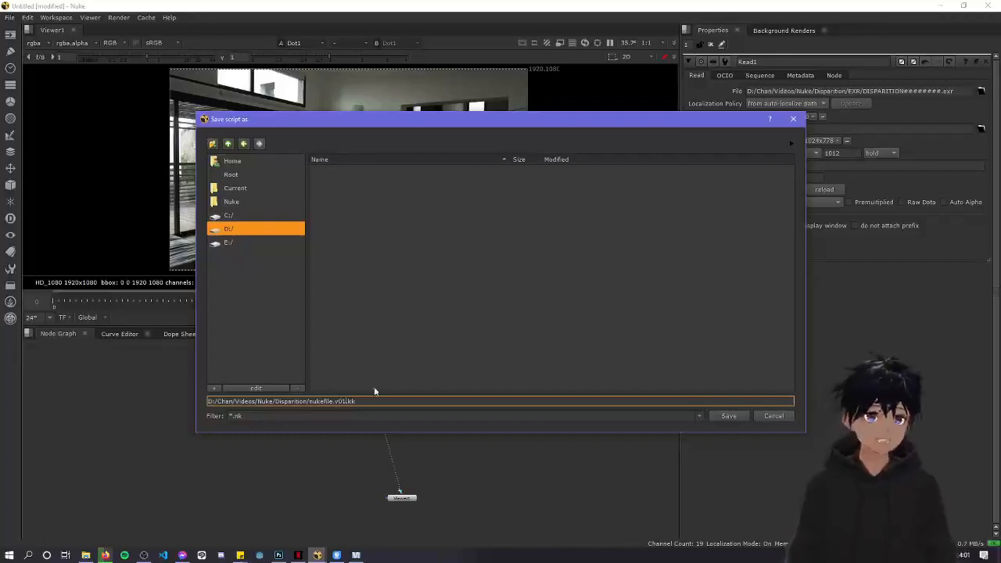
click(351, 401)
key(BackSpace)
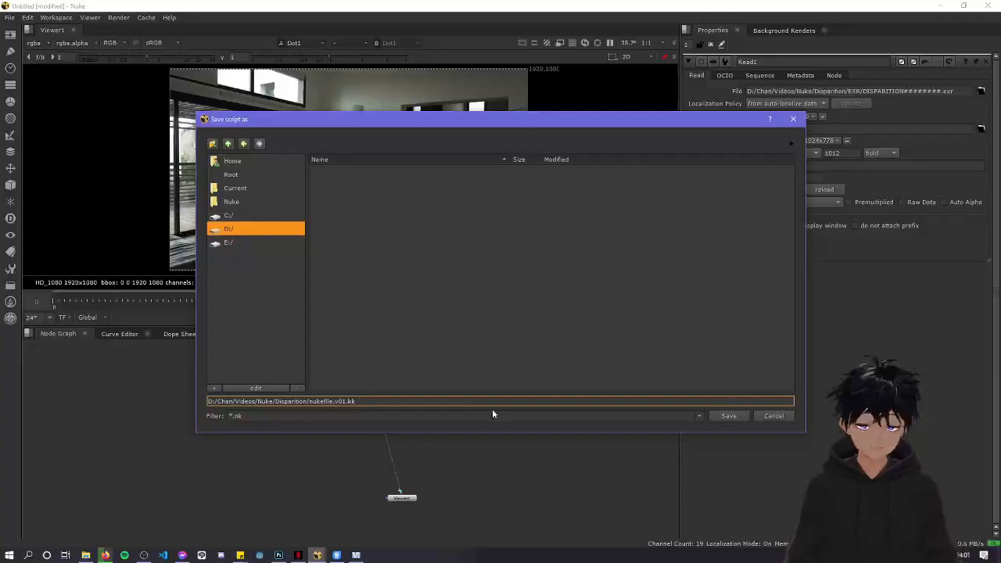
key(BackSpace)
text(n)
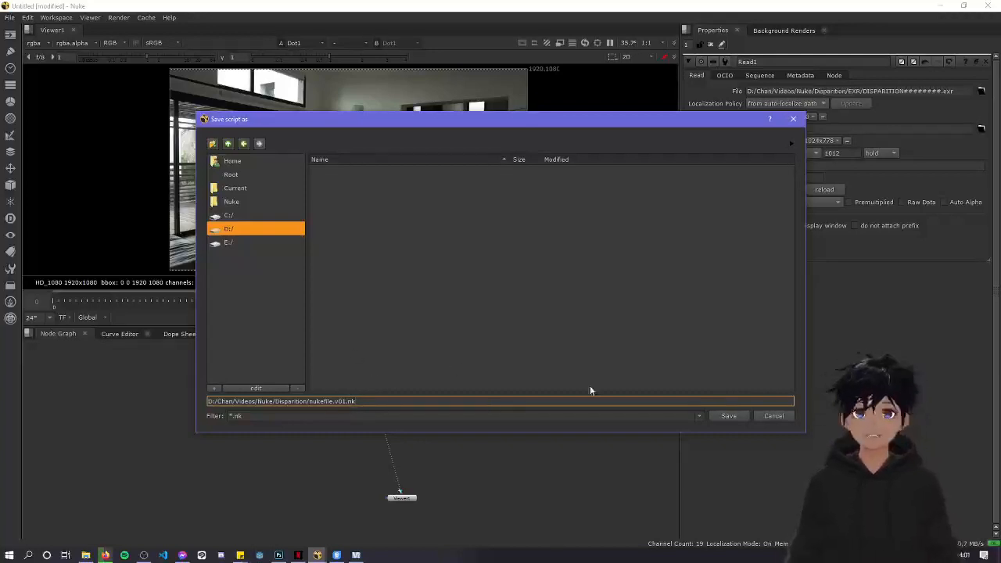
click(728, 417)
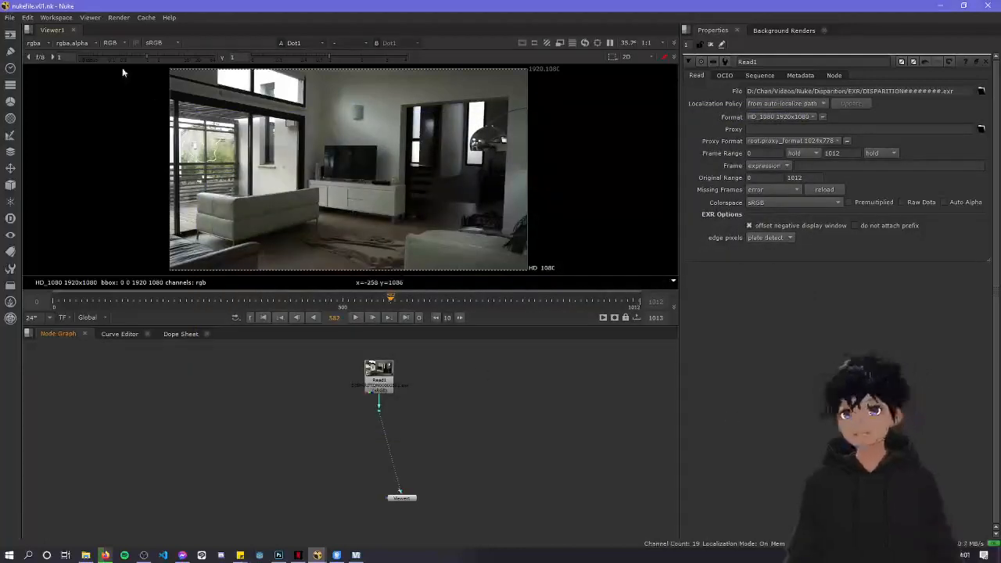
Check the Disparition folder for the saved script through the open-script dialog, without opening anything
click(10, 17)
click(33, 39)
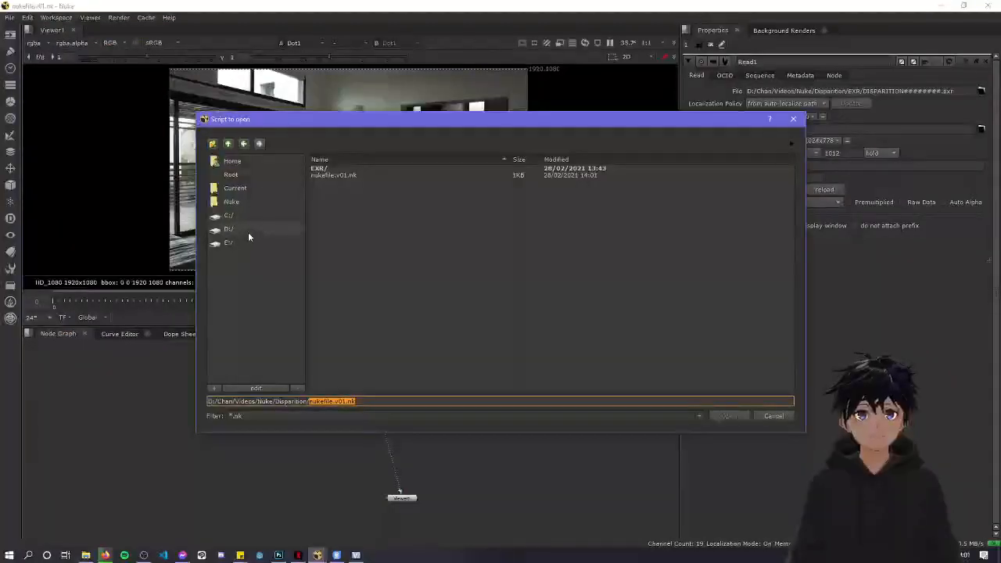
click(774, 415)
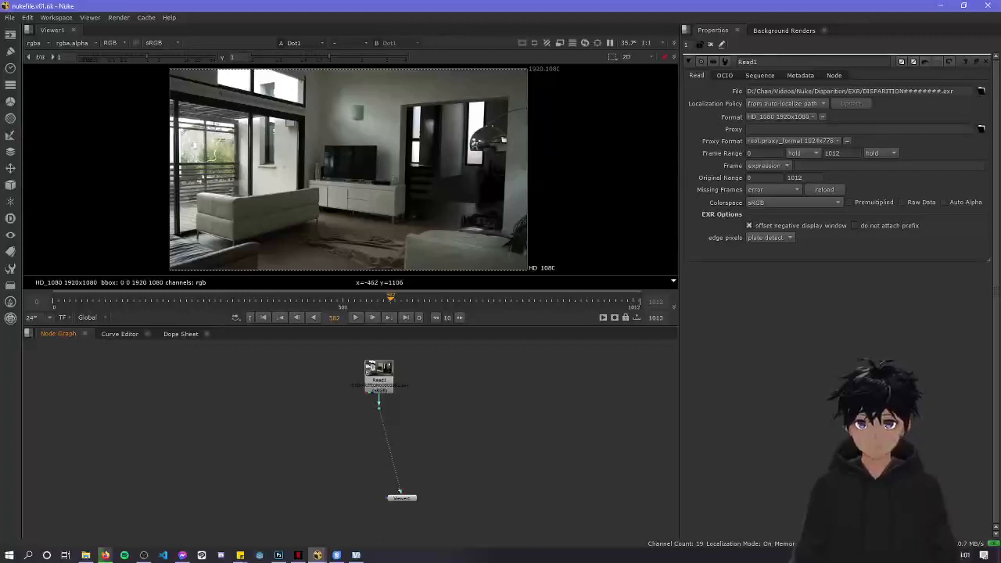
Search the available nodes for "image" and "stil" without adding any node
key(Tab)
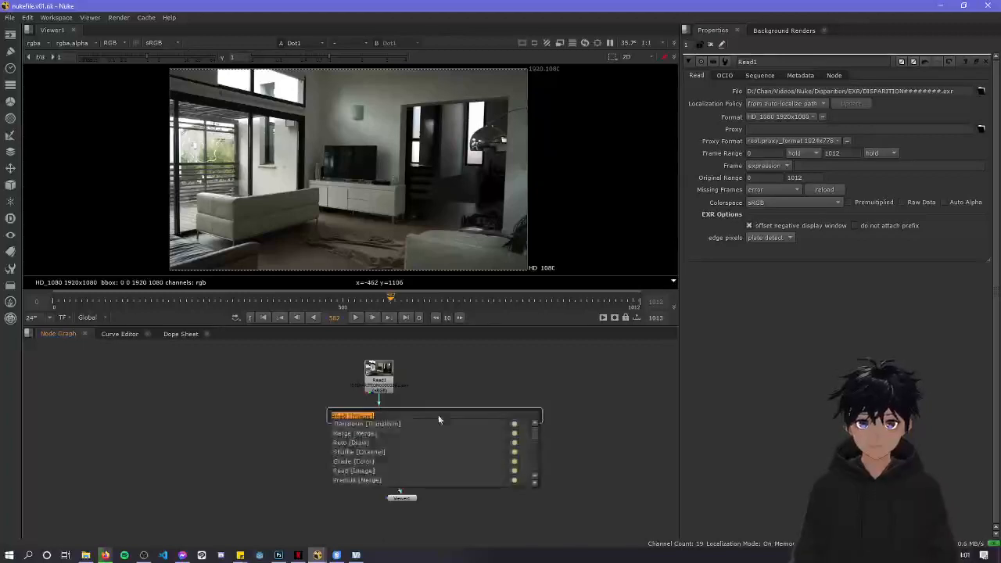
text(image)
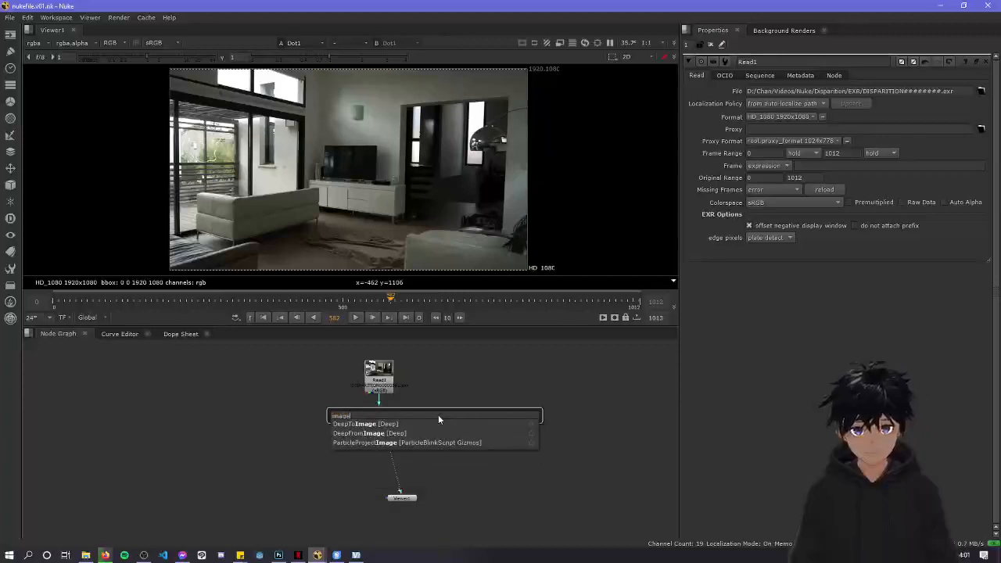
key(BackSpace)
key(BackSpace)
key(BackSpace)
key(BackSpace)
key(BackSpace)
text(stil)
key(BackSpace)
key(BackSpace)
key(BackSpace)
key(BackSpace)
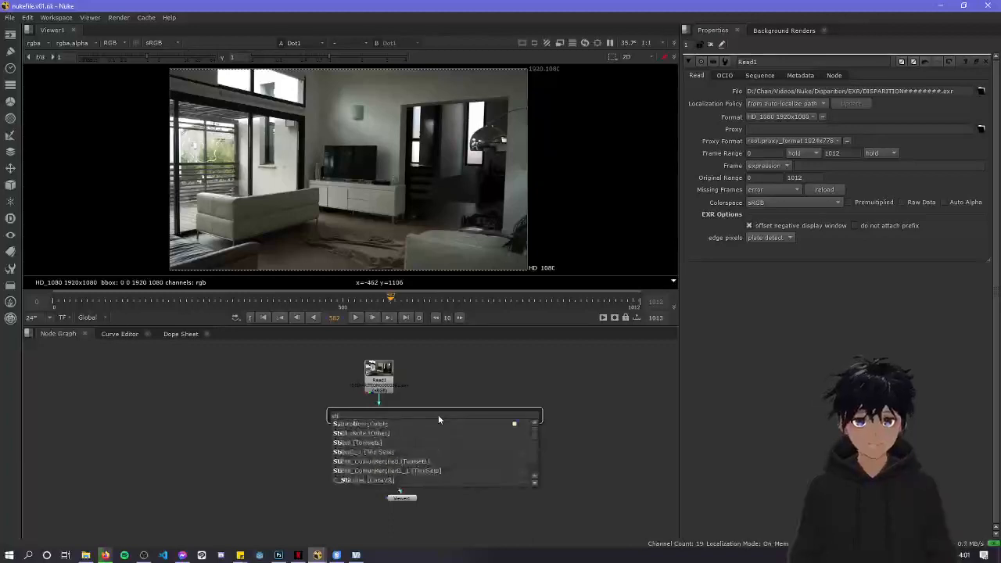
key(Escape)
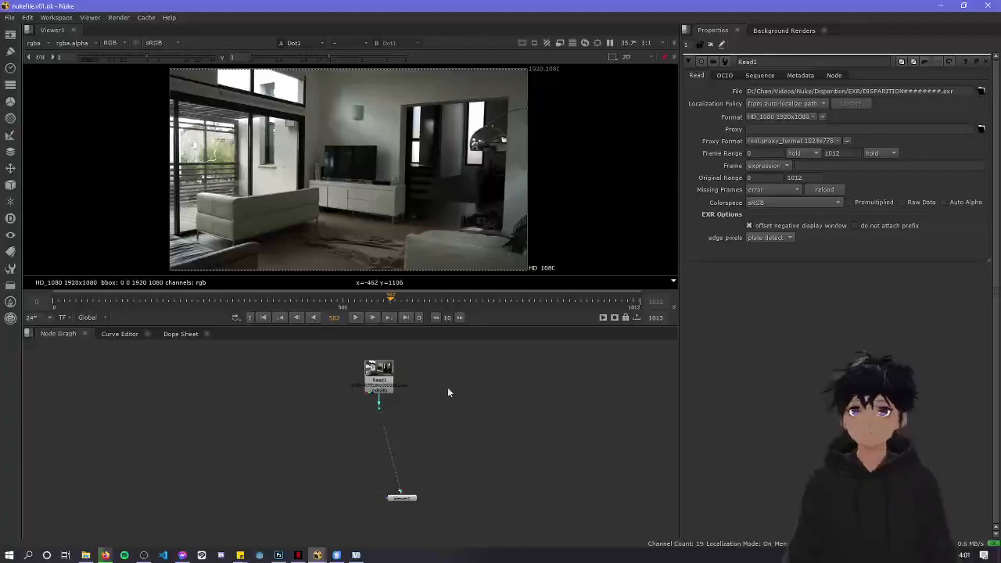
Look through the Channel, Color and Filter node categories for a node suited to isolating one frame
click(10, 87)
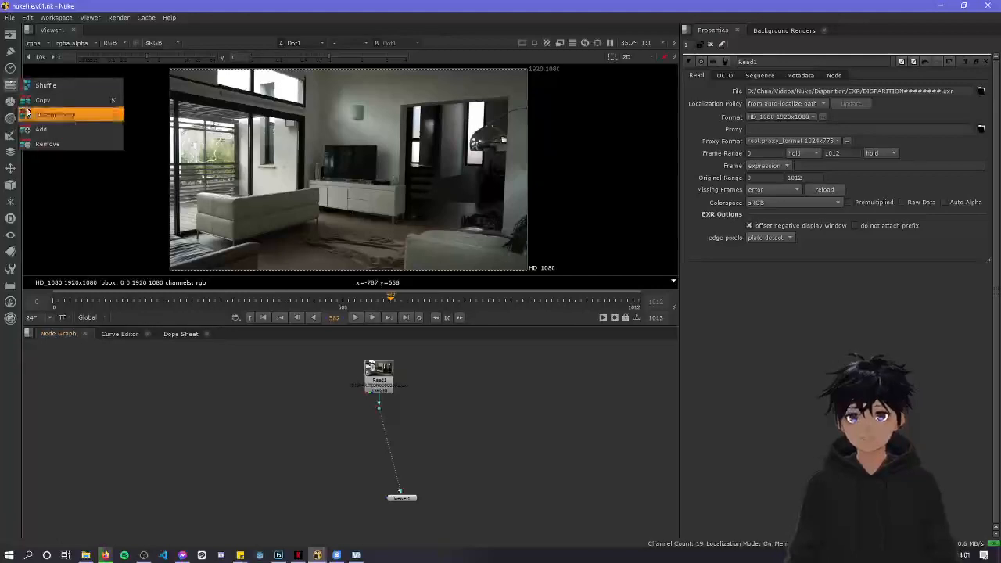
click(9, 101)
click(9, 103)
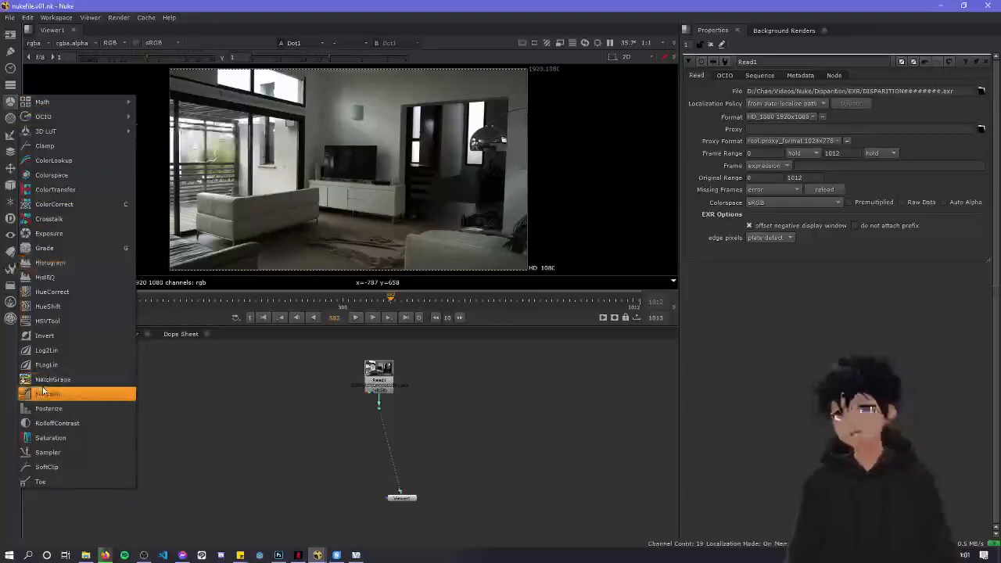
click(10, 118)
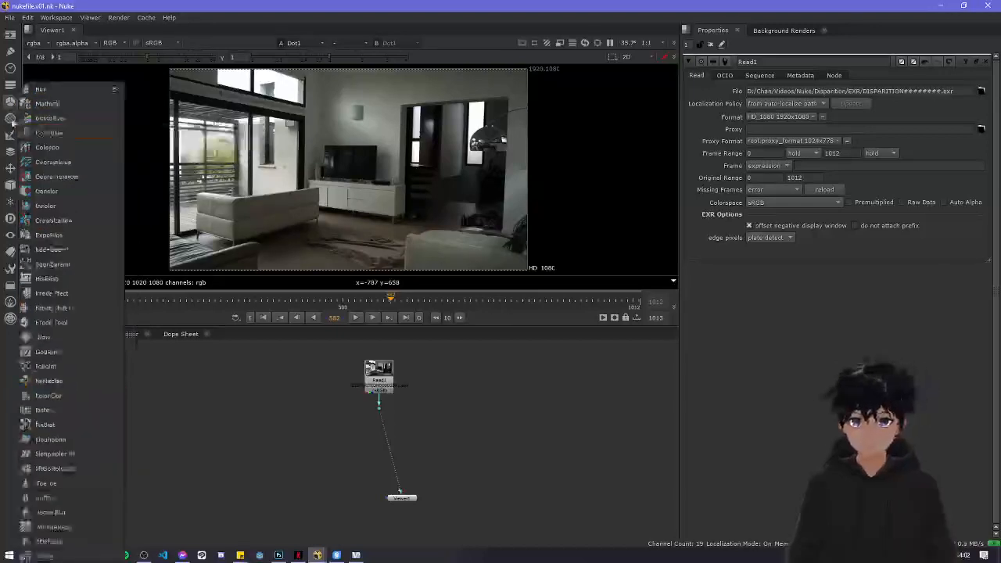
click(10, 149)
click(9, 152)
click(10, 152)
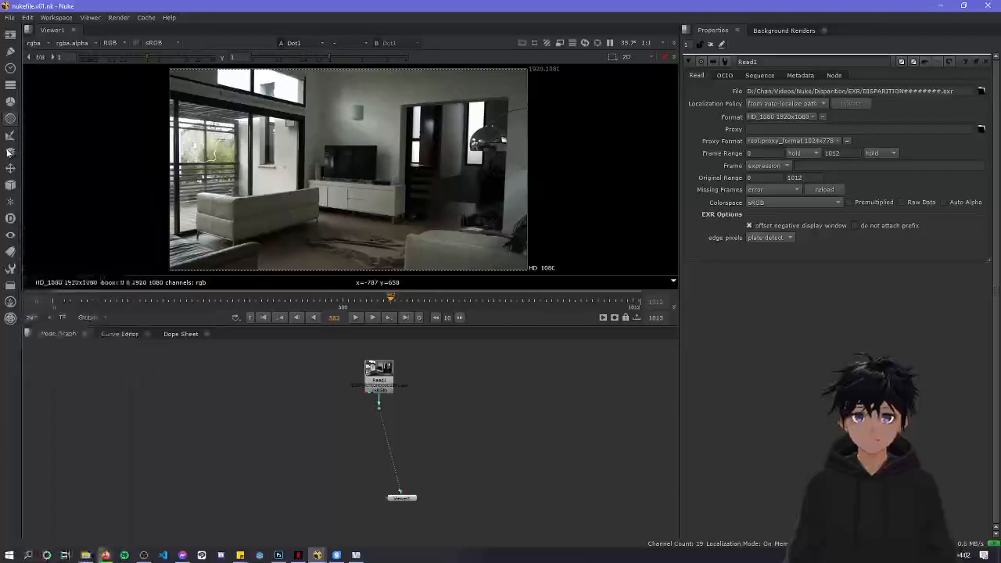
Add a FrameRange node, connect its input to the Dot beneath Read1, and place it beside the Dot
middle_drag(311, 438, 344, 439)
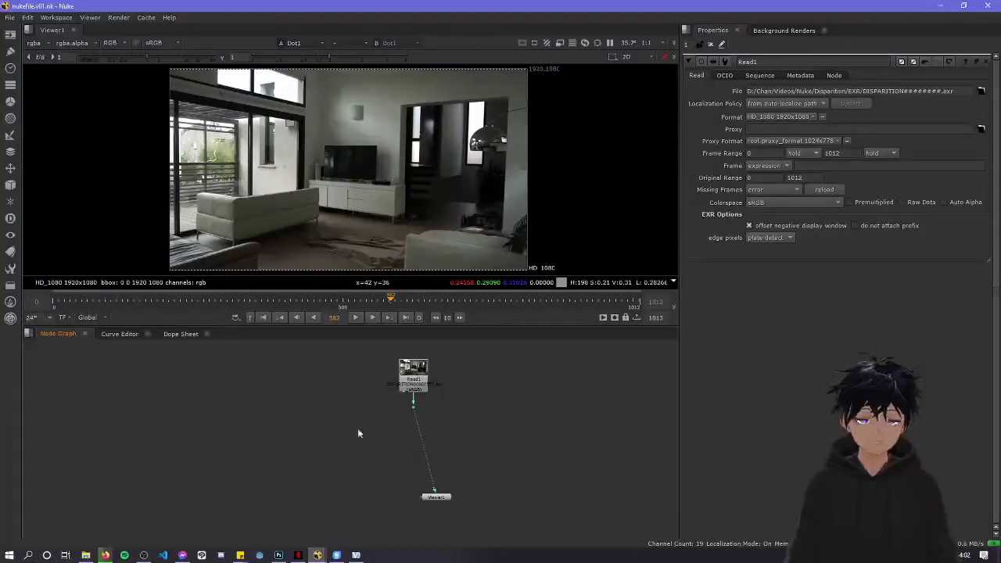
key(Tab)
text(range)
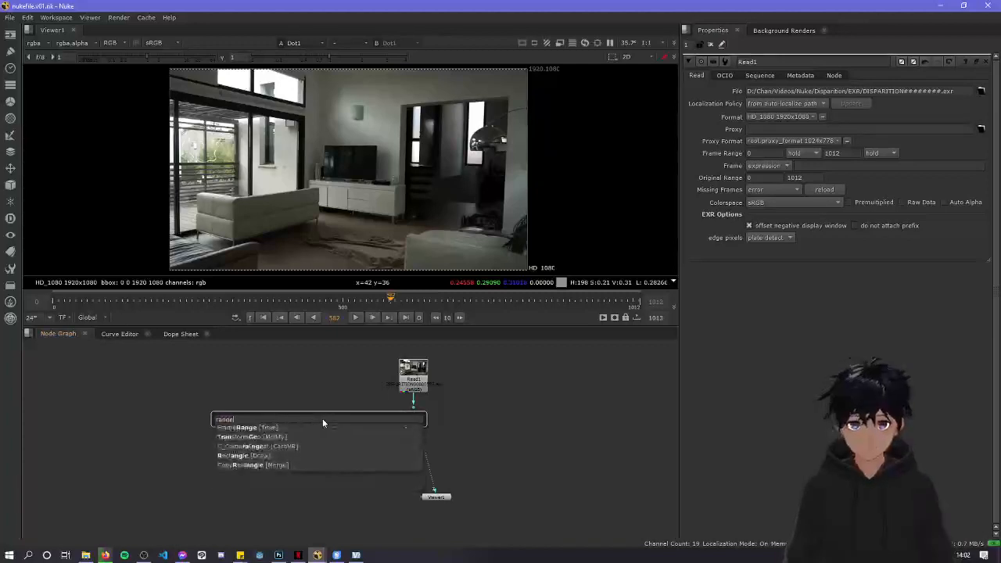
click(243, 431)
drag(275, 426, 414, 405)
drag(498, 420, 488, 415)
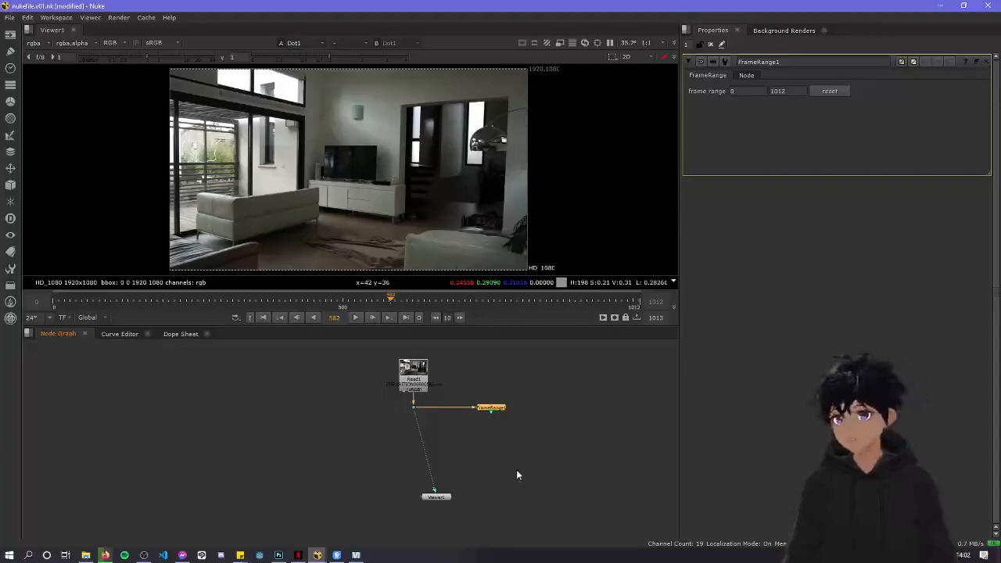
Feed Viewer1 from the FrameRange node and move Viewer1 directly beneath that node
drag(436, 496, 415, 466)
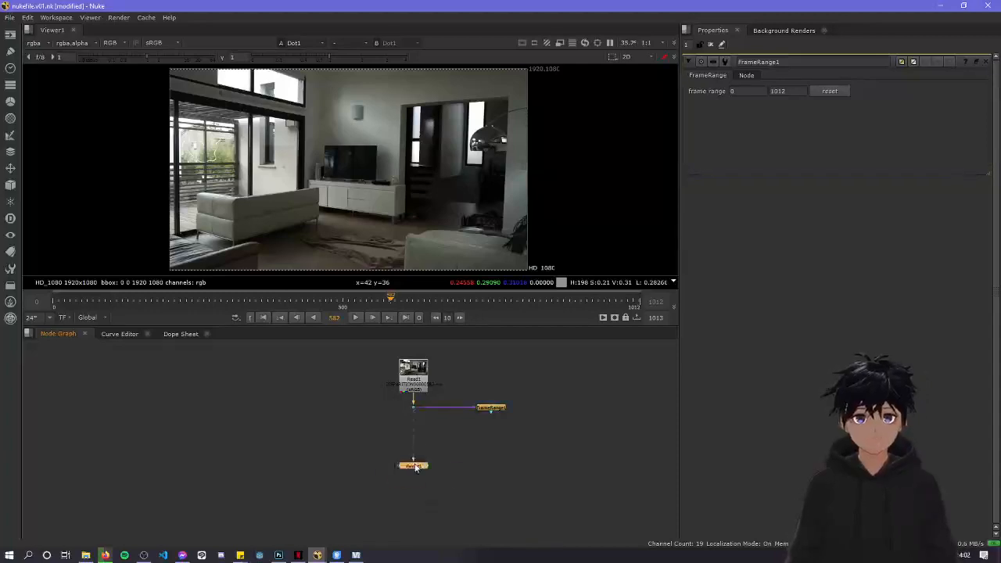
click(490, 411)
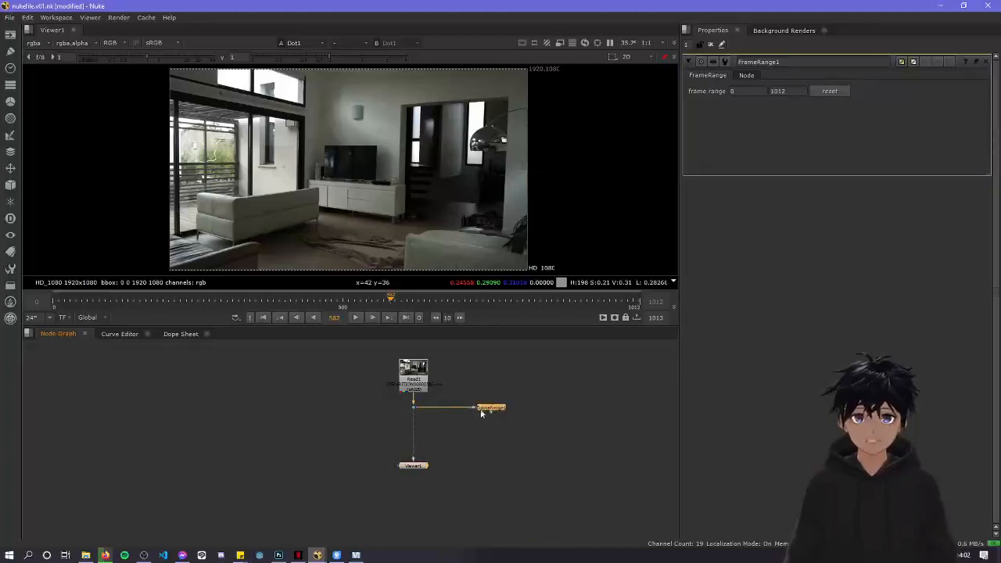
key(1)
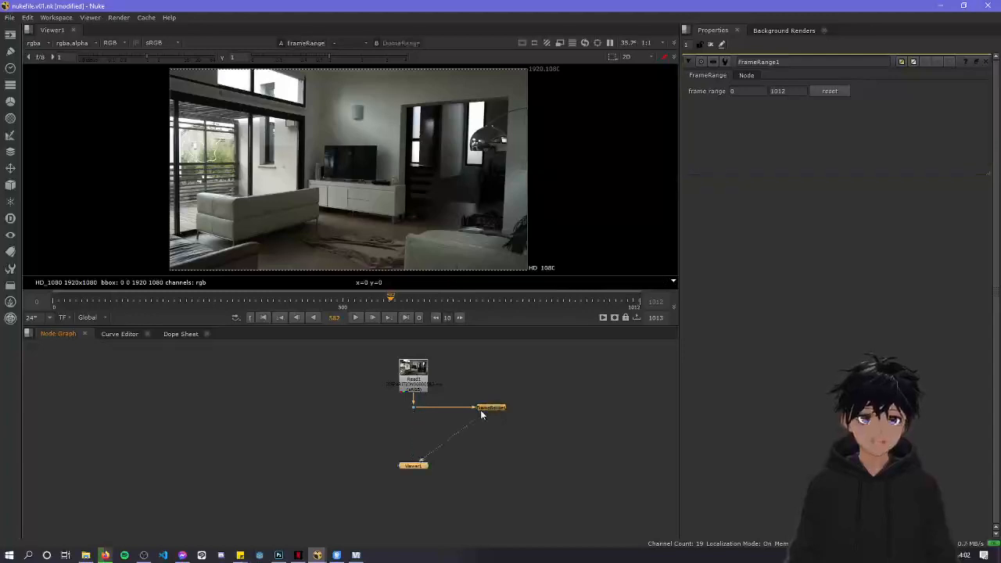
drag(408, 469, 487, 465)
Set both the start and end of the FrameRange node's frame range to 582
click(739, 91)
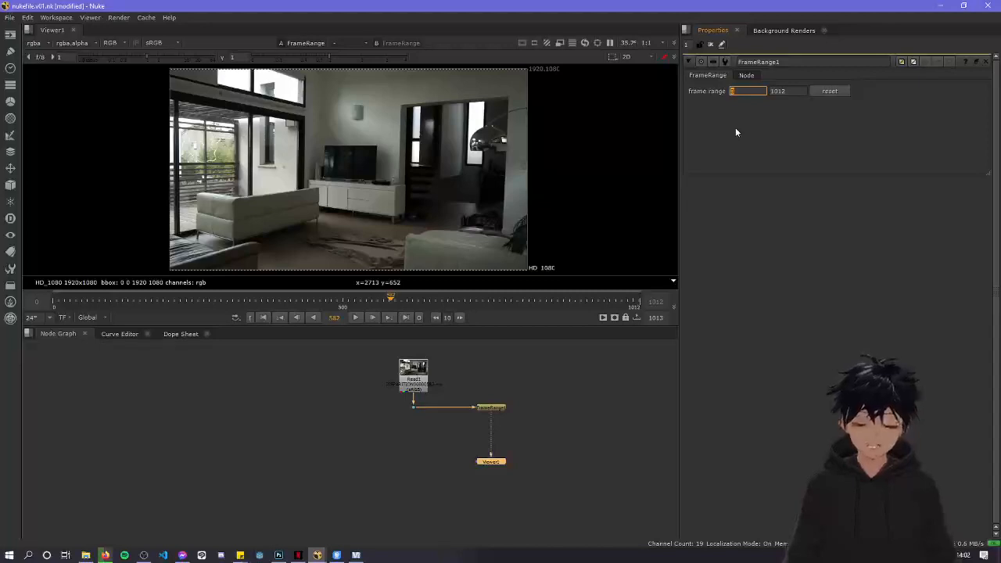
text(582)
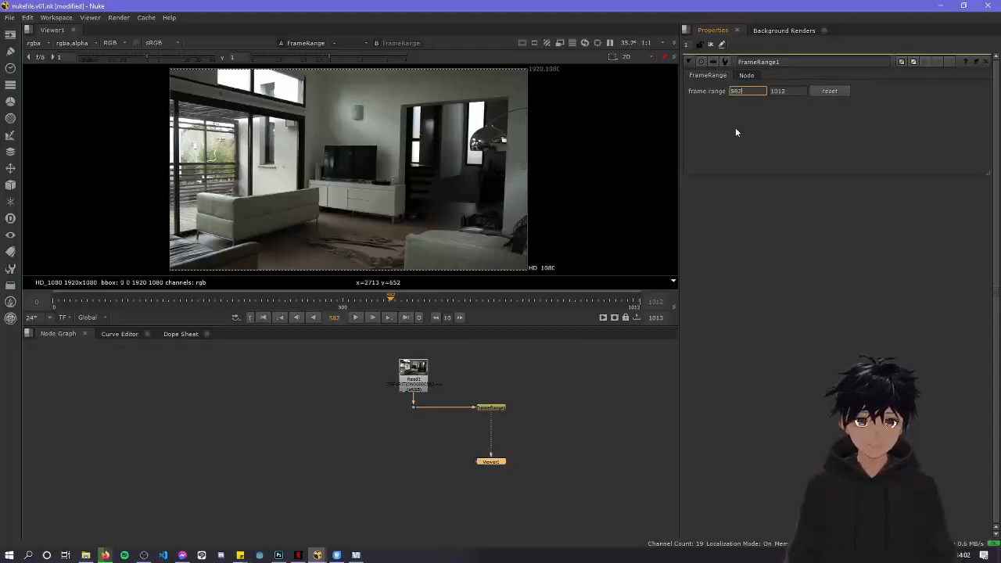
click(778, 91)
text(582)
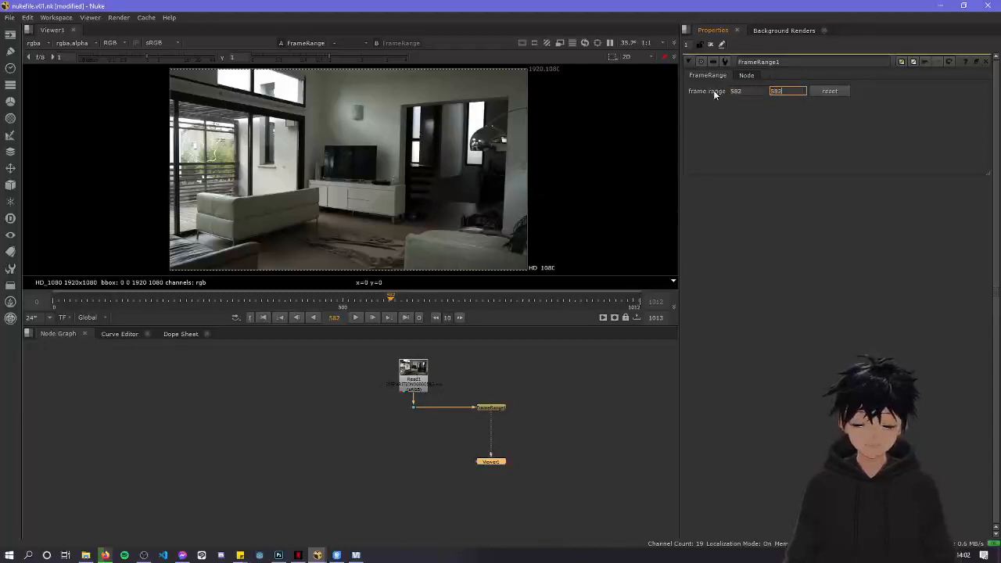
key(Return)
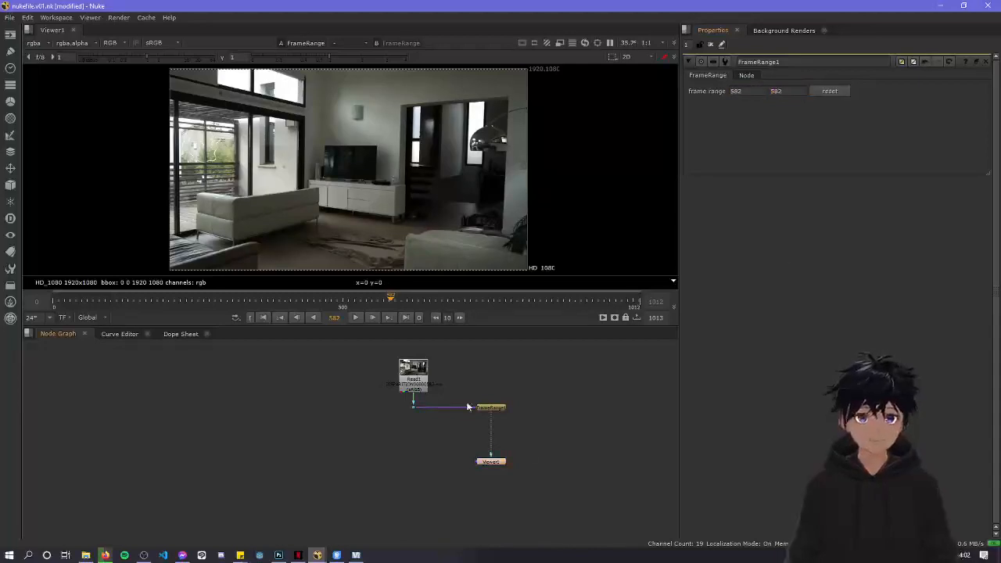
Scrub the timeline to check the FrameRange output, switching the playback range to Input and back to Global
click(128, 301)
drag(129, 305, 379, 304)
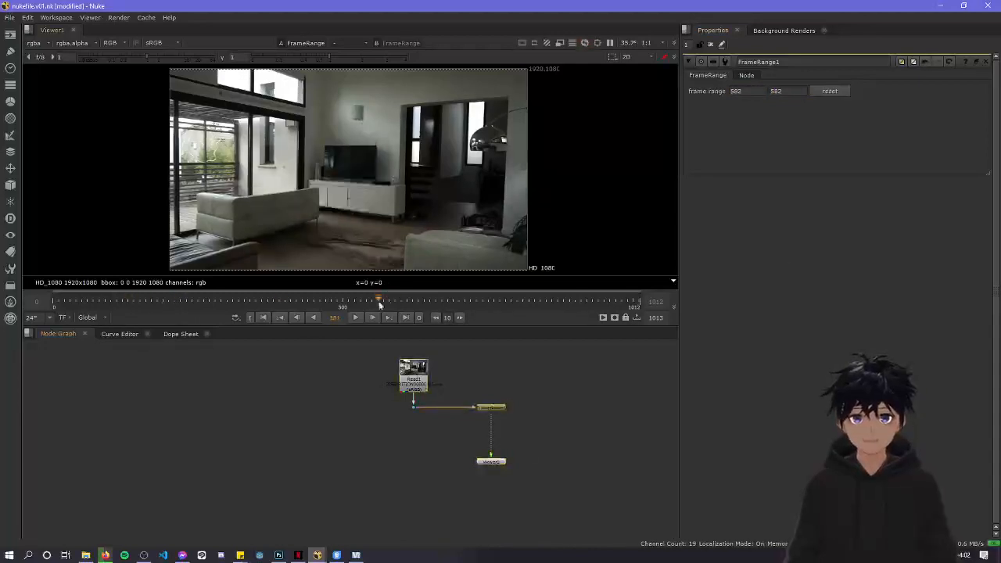
click(104, 317)
click(106, 338)
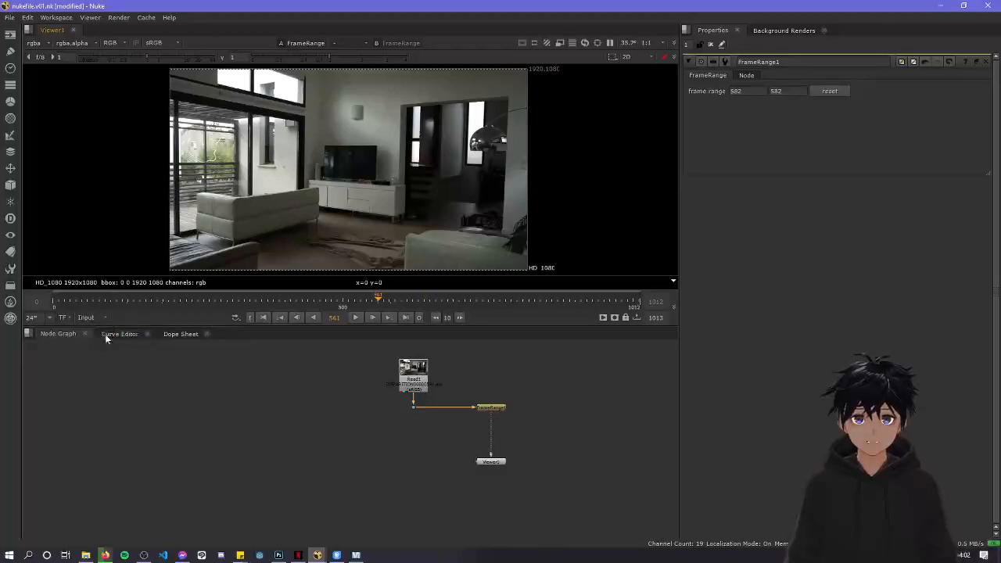
drag(331, 310, 460, 310)
click(96, 320)
click(99, 327)
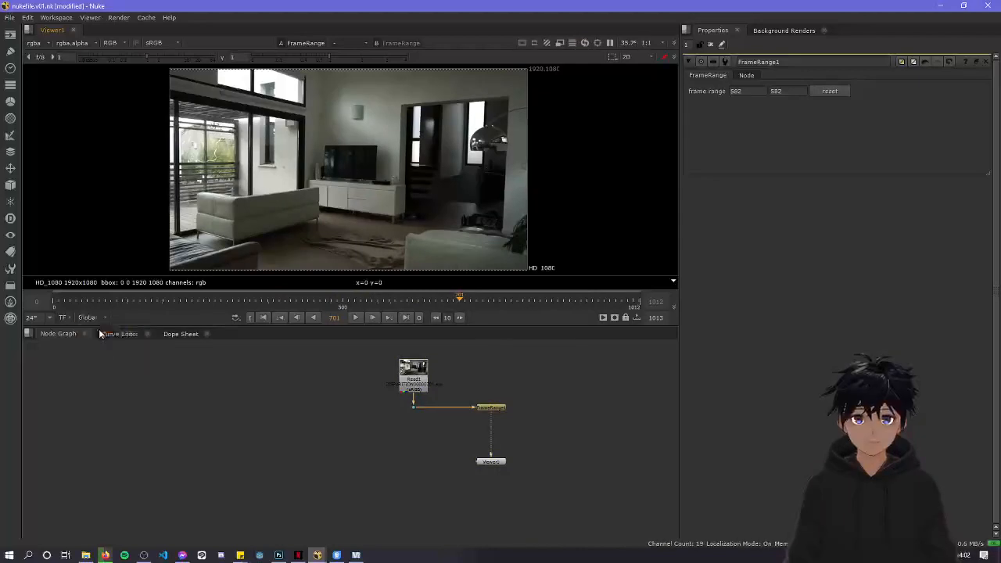
Delete the FrameRange node between the Dot and Viewer1
click(12, 17)
click(395, 466)
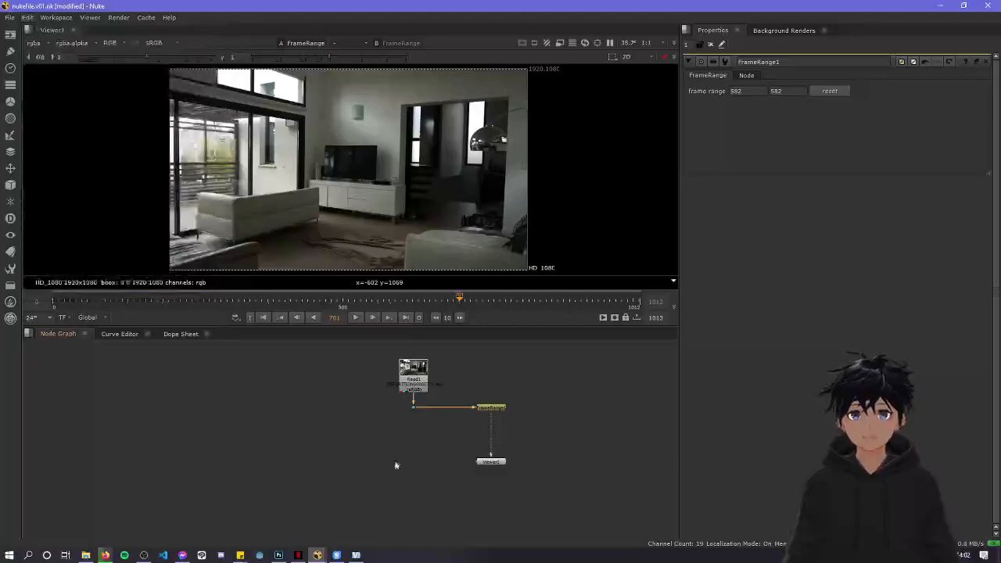
click(493, 408)
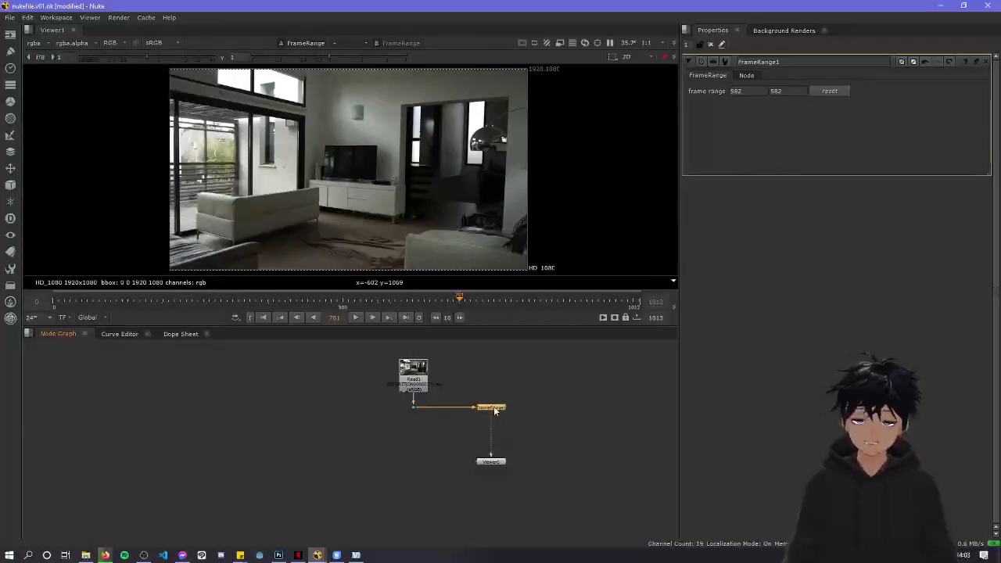
key(Delete)
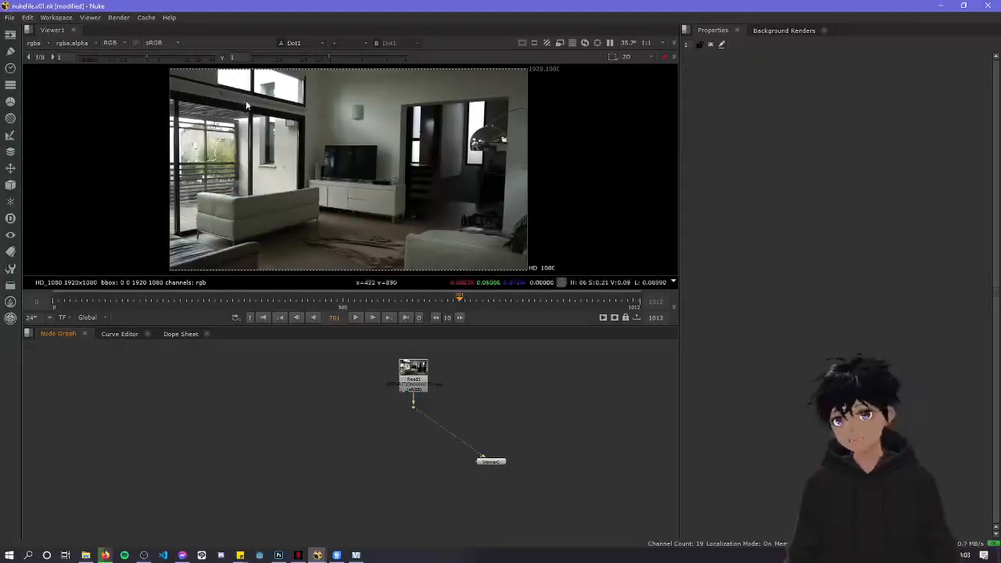
Set the project settings to 25 fps and full size format HD_1080 1920x1080, and close the settings
click(28, 17)
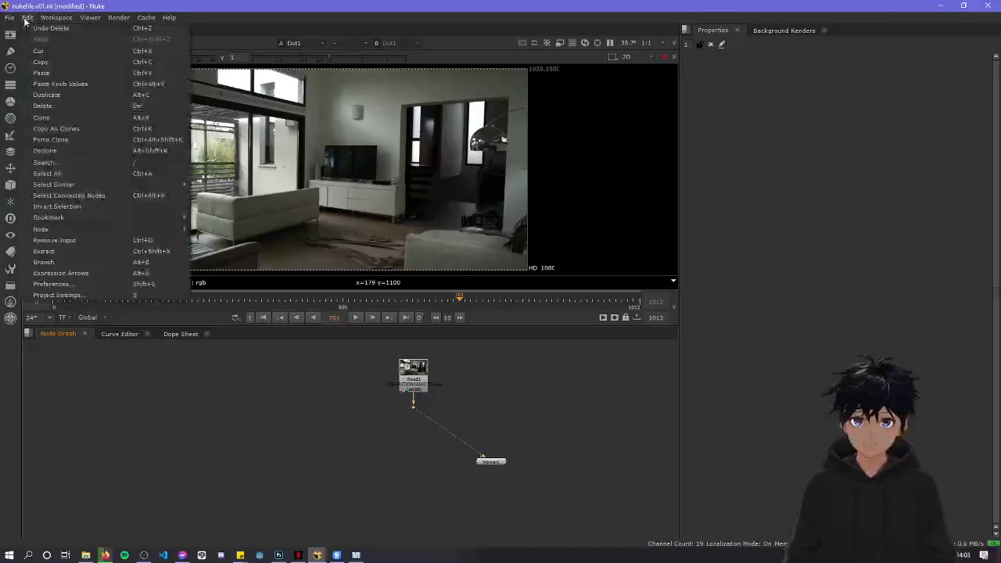
click(57, 295)
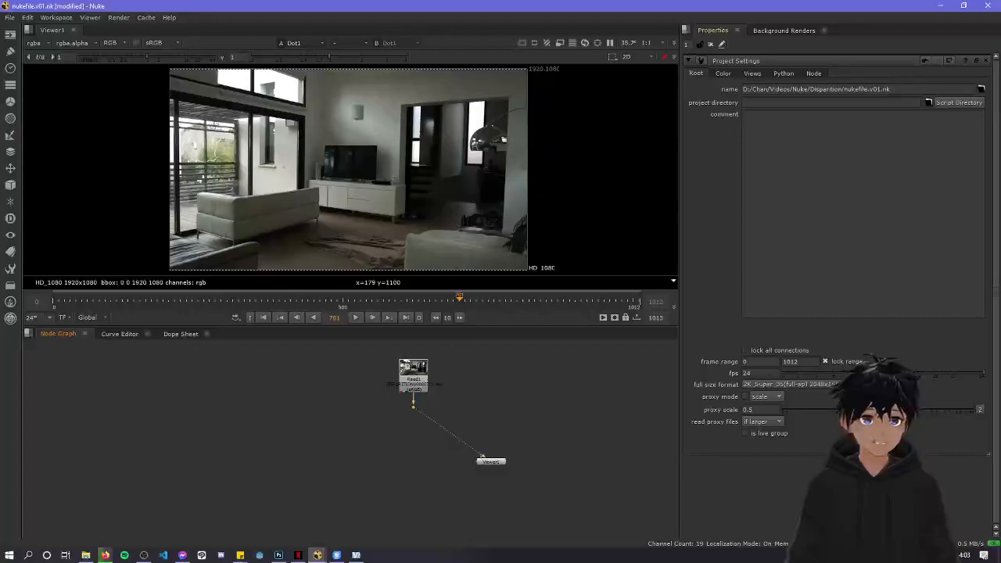
click(755, 373)
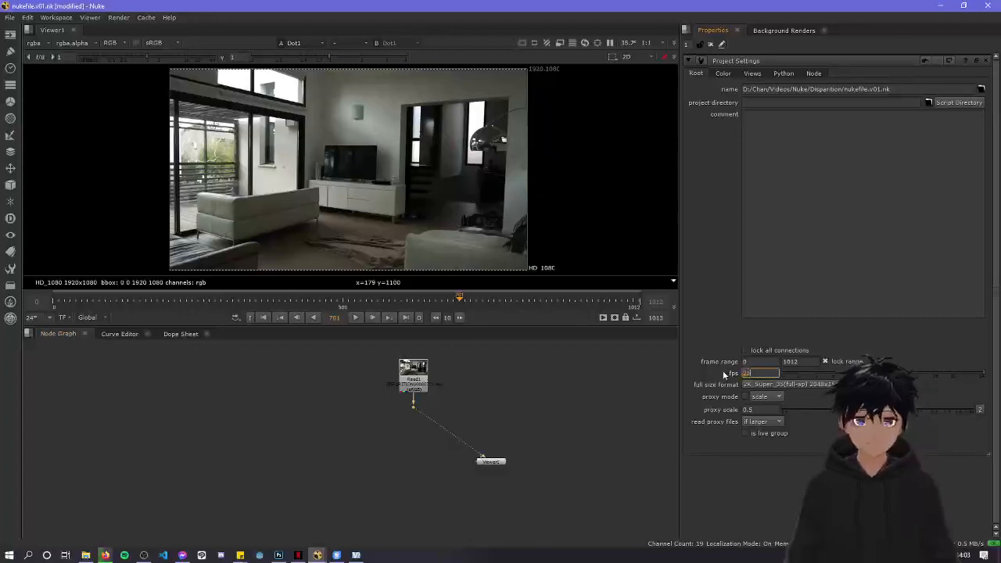
click(790, 384)
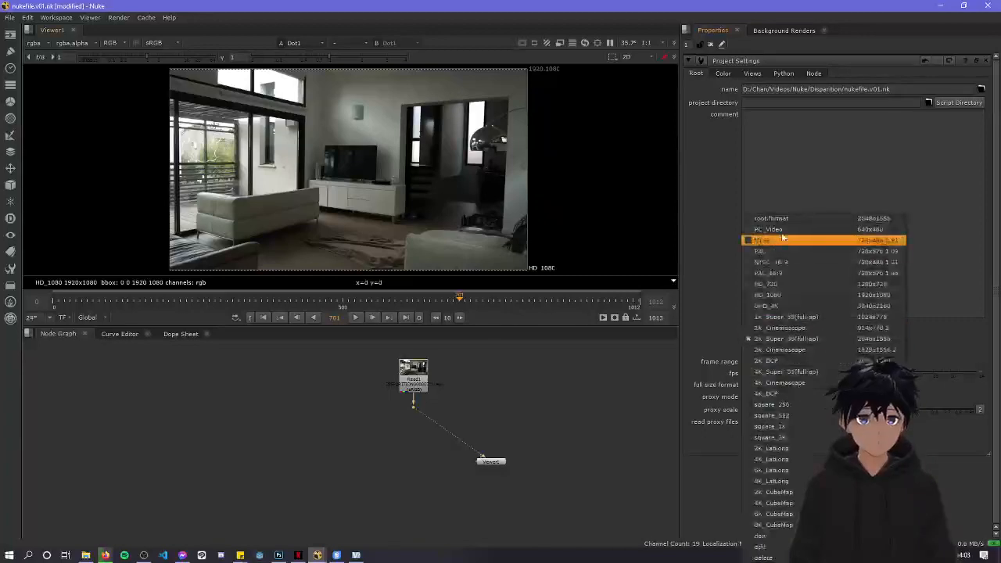
click(782, 294)
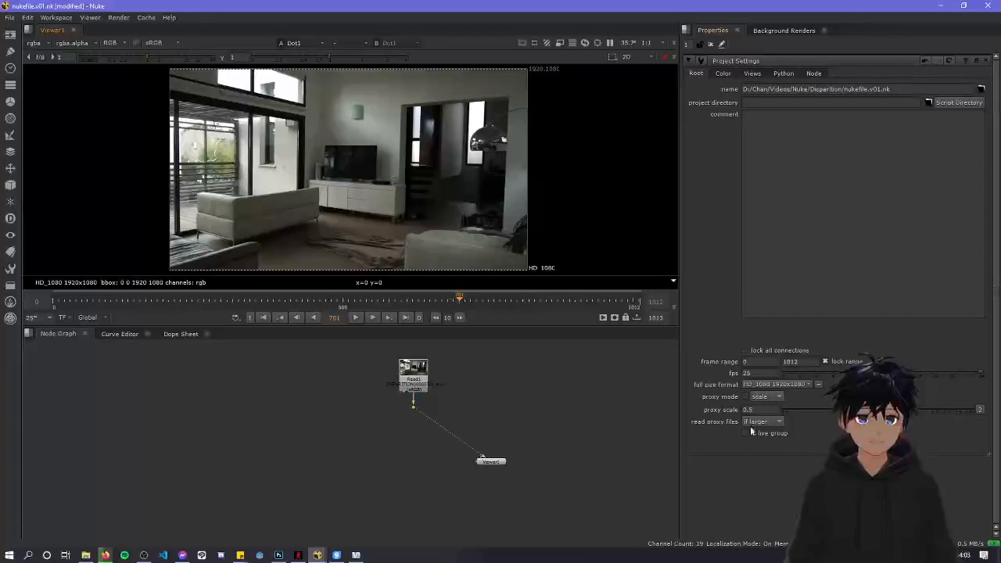
click(985, 61)
Move Viewer1 back directly beneath the Dot so it lines up vertically with Read1, and clear the selection
drag(480, 457, 415, 468)
key(1)
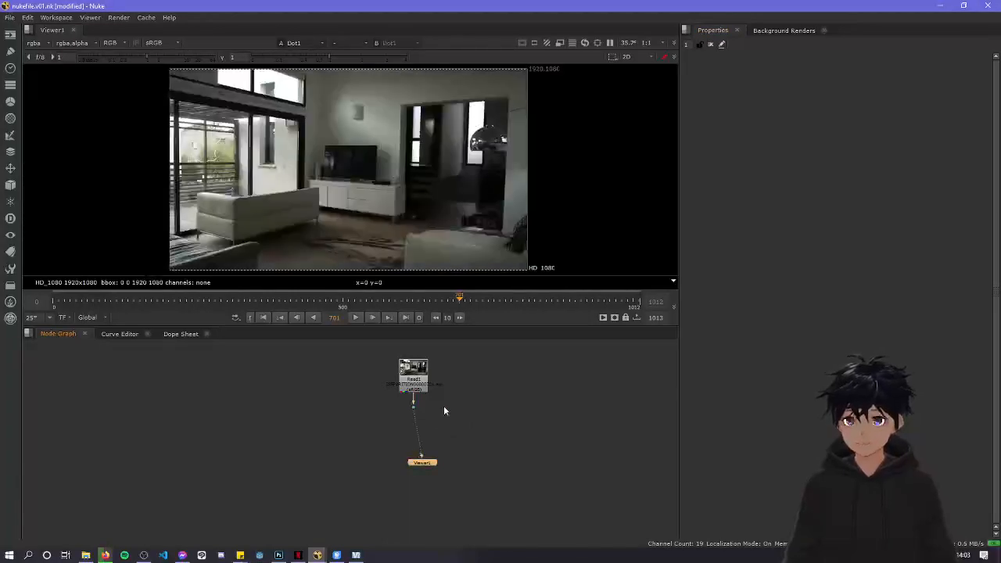
drag(415, 472, 406, 469)
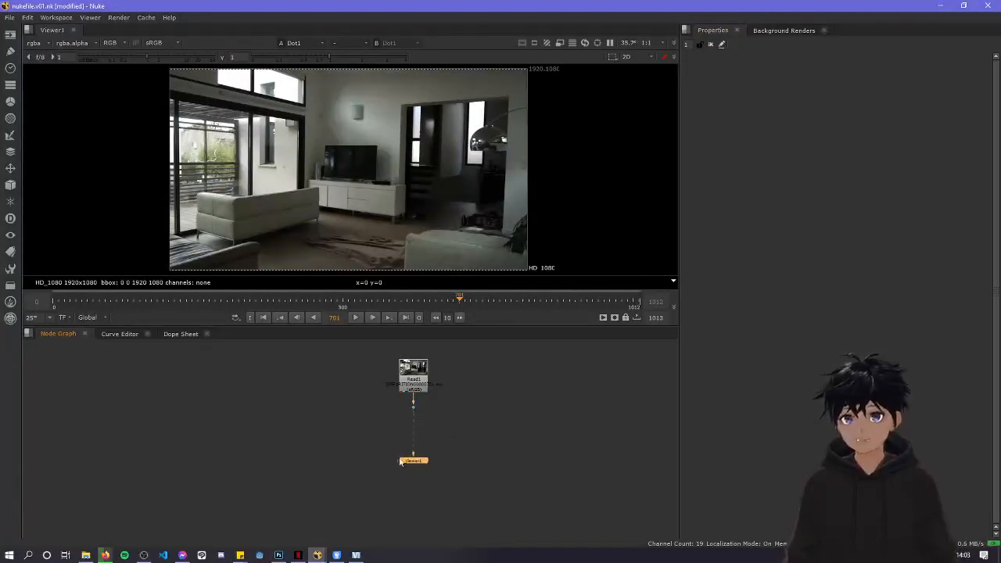
click(394, 398)
middle_drag(373, 415, 167, 456)
scroll(230, 445, up, 3)
scroll(236, 444, down, 2)
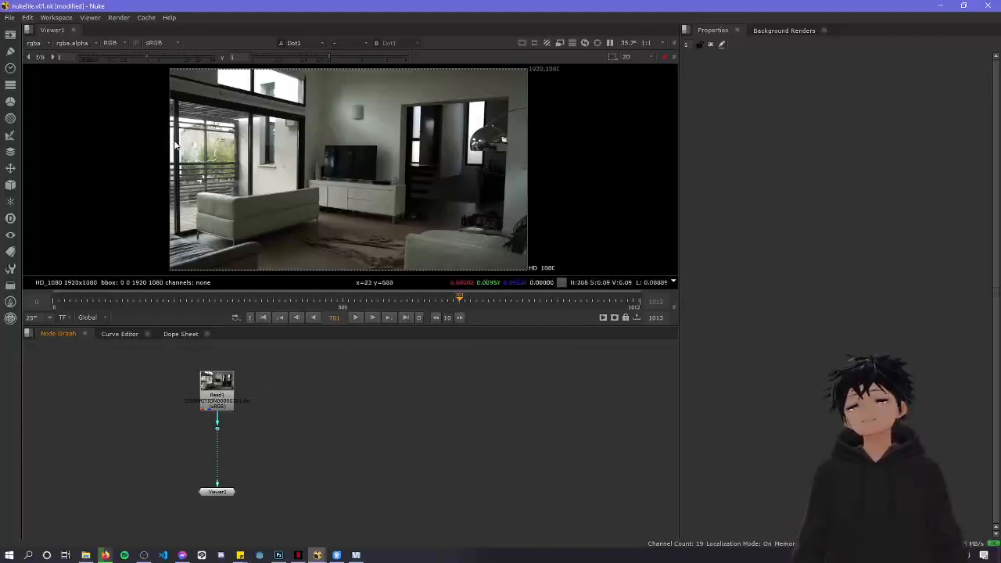
click(105, 555)
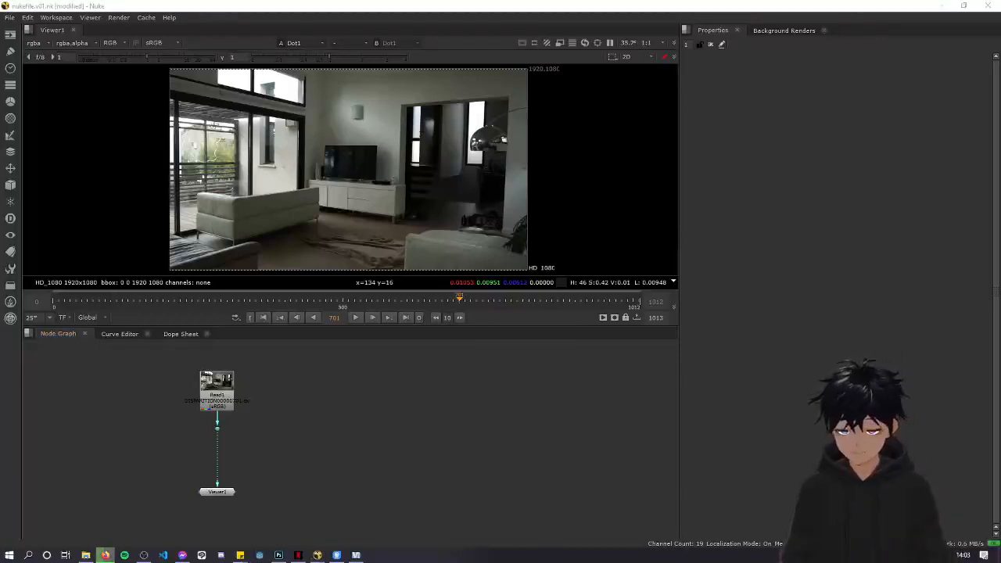
click(360, 377)
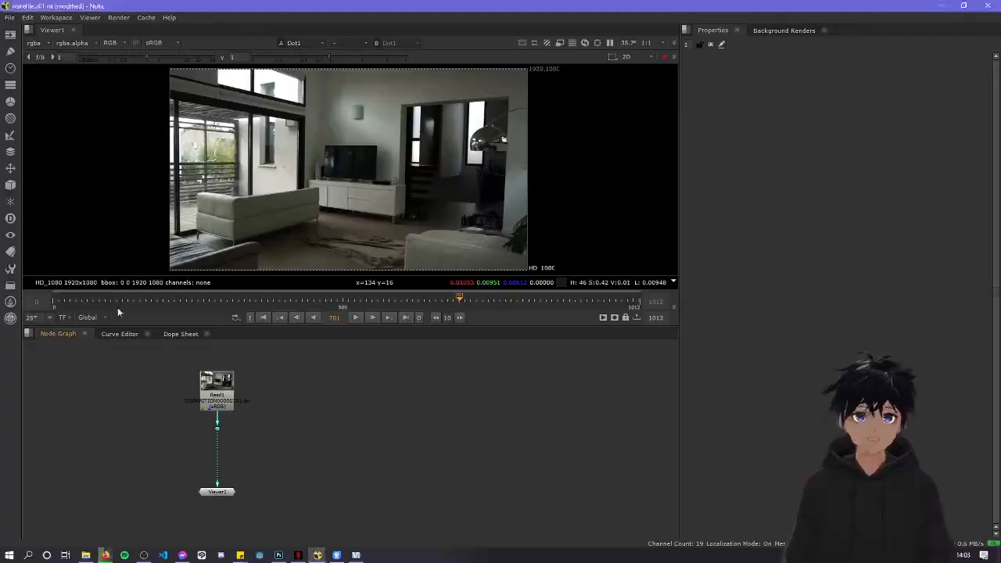
Open the existing script FINAL-COMP.v02.nk from the Documents/Artfx/NUKE/VFX-INCRUSTATION folder on drive D, continuing past the licensing dialog
click(9, 19)
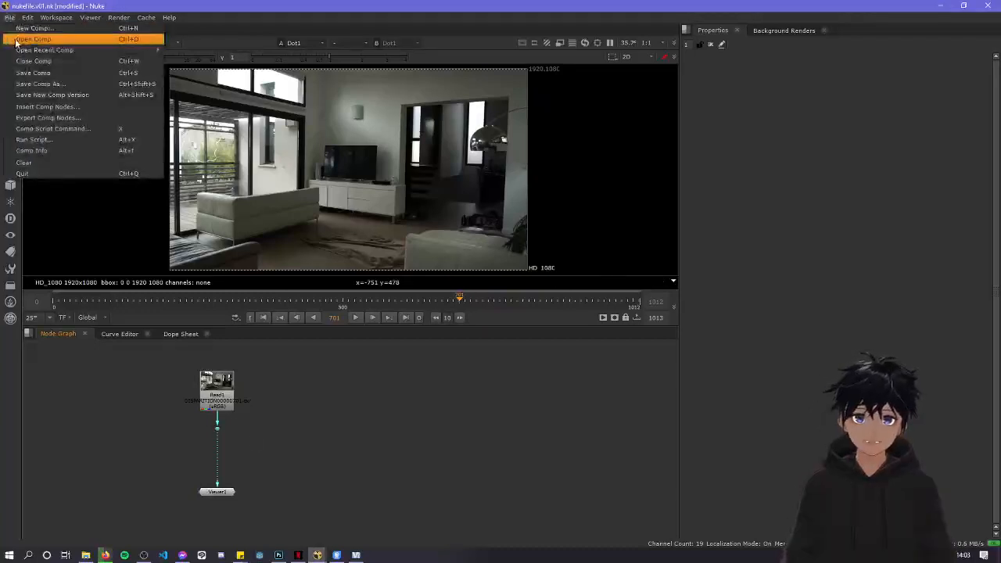
click(34, 39)
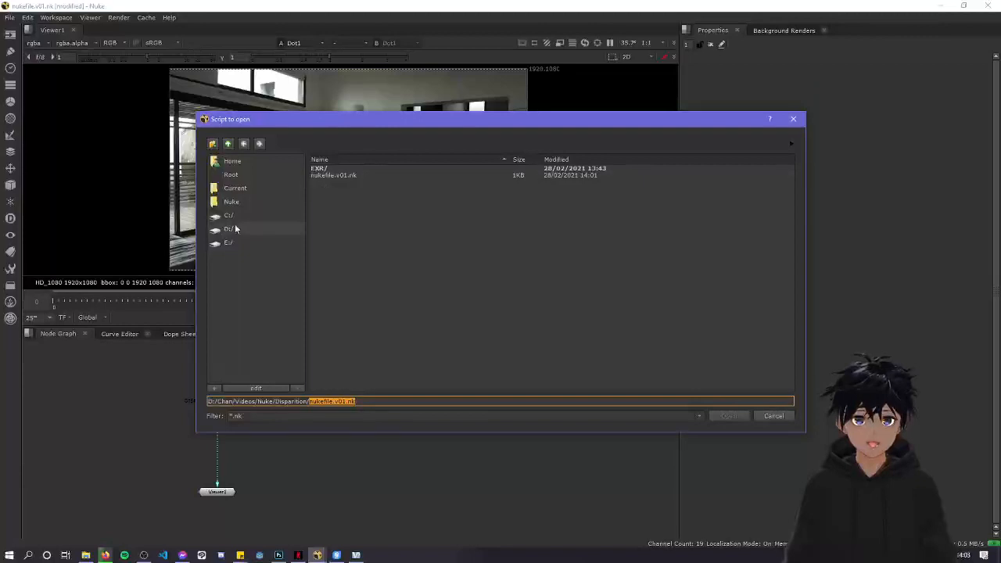
click(235, 226)
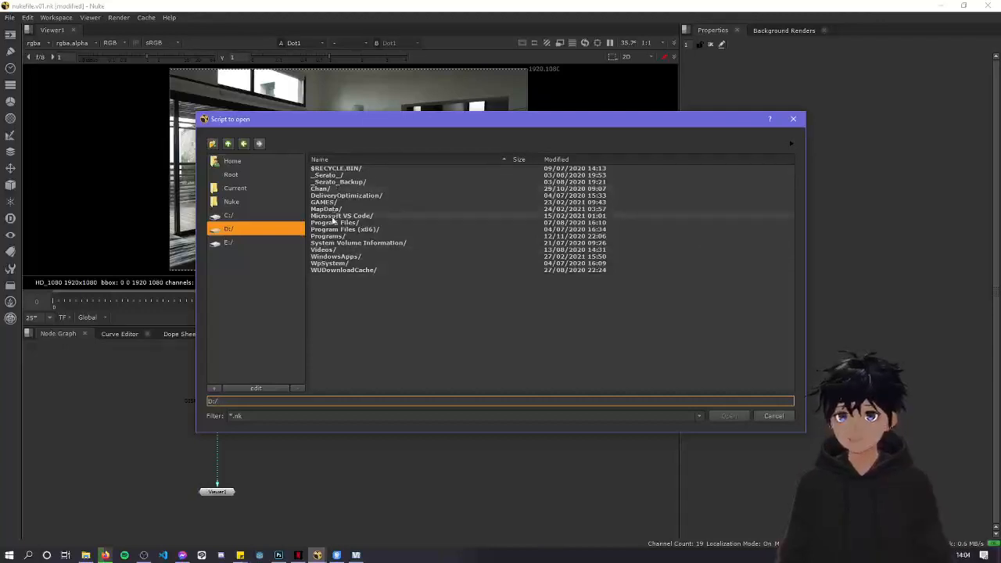
double_click(323, 189)
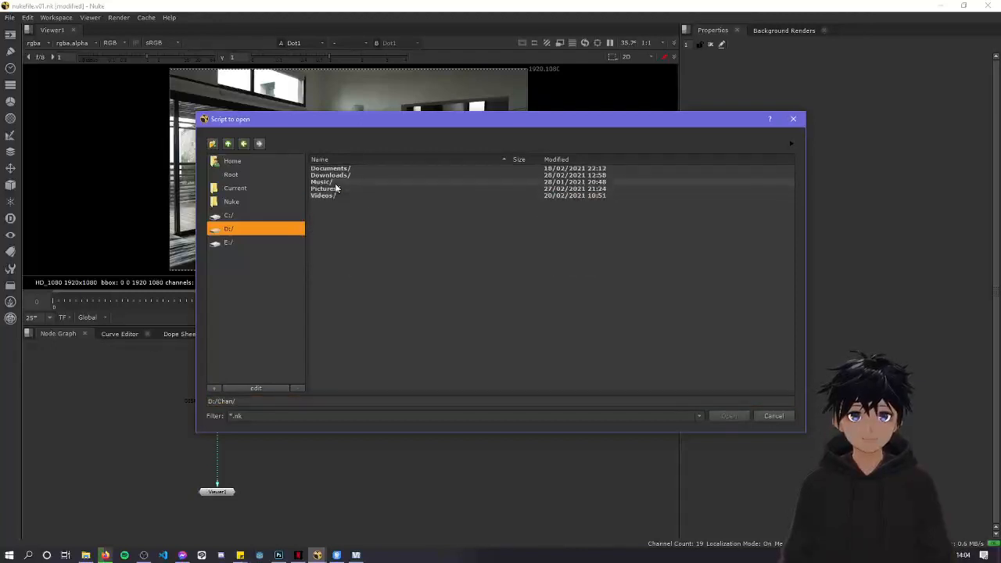
double_click(332, 169)
double_click(341, 189)
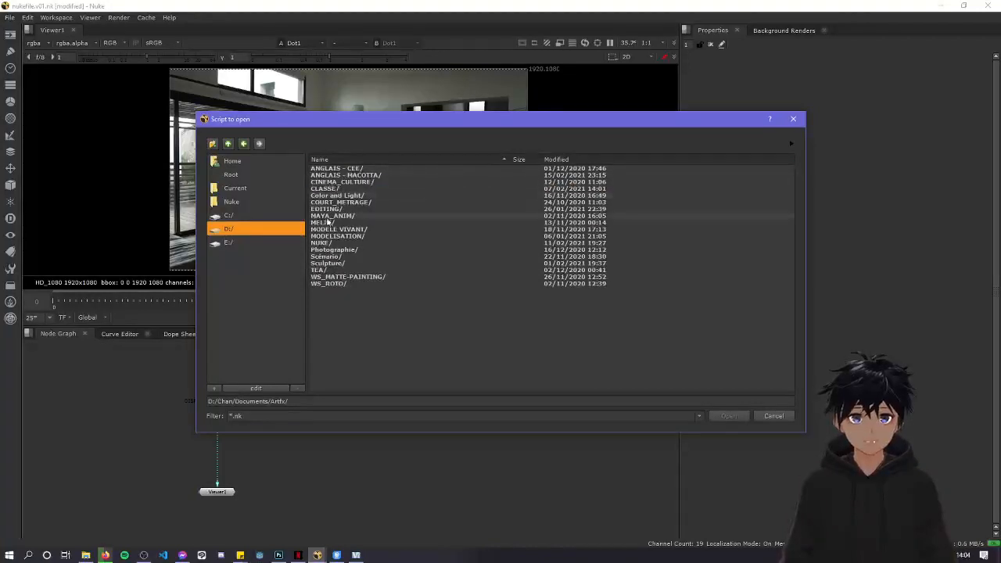
double_click(328, 242)
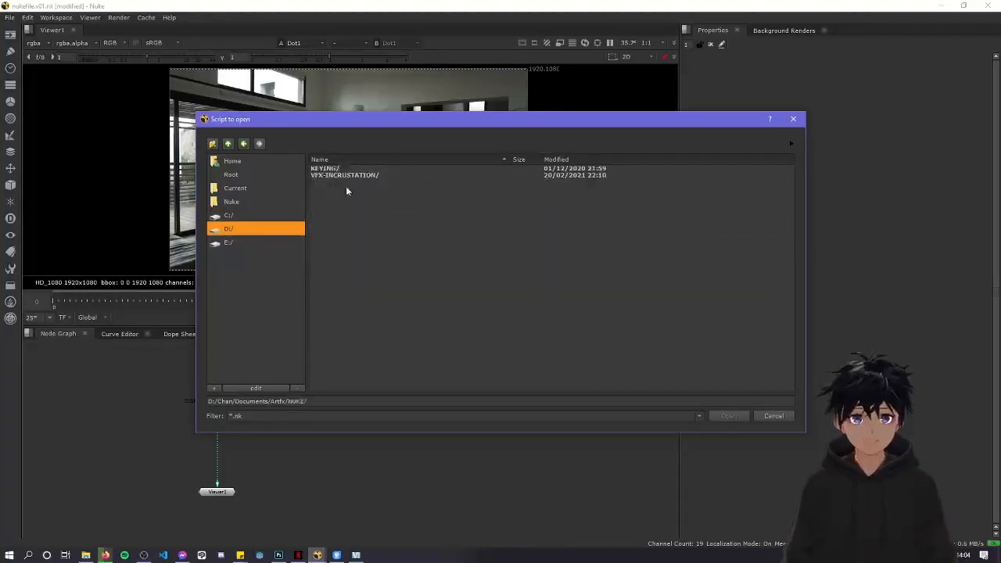
double_click(346, 174)
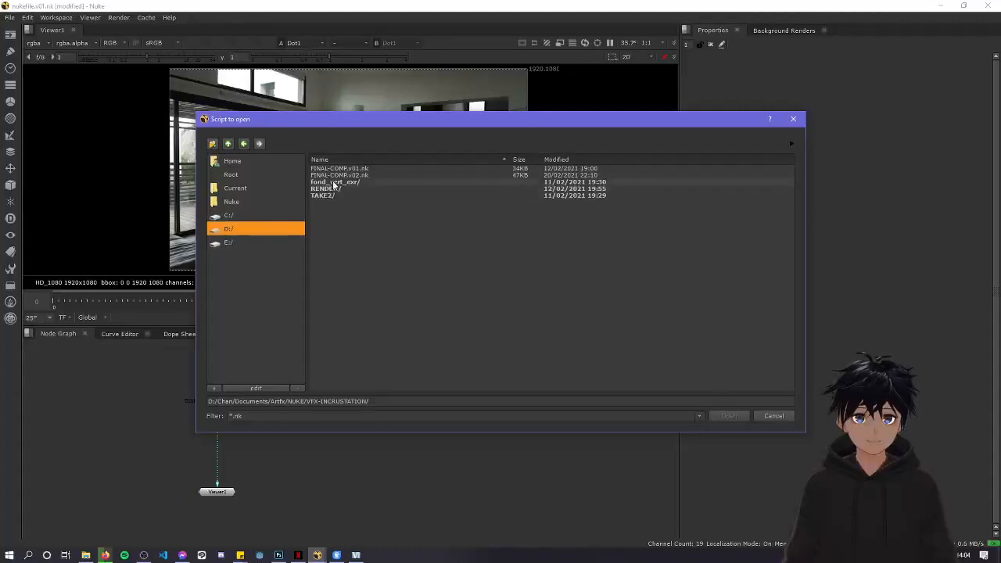
click(338, 175)
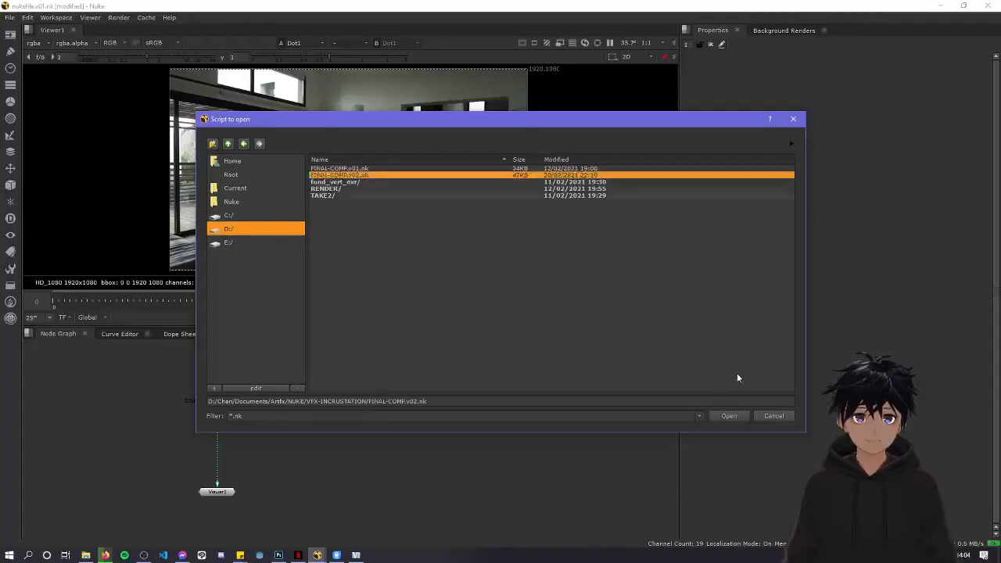
click(728, 416)
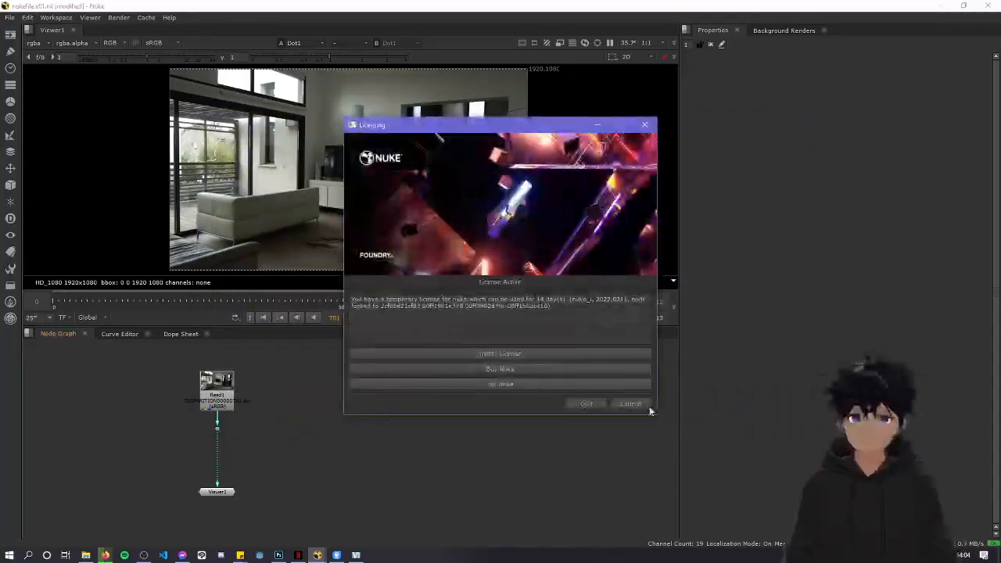
click(630, 403)
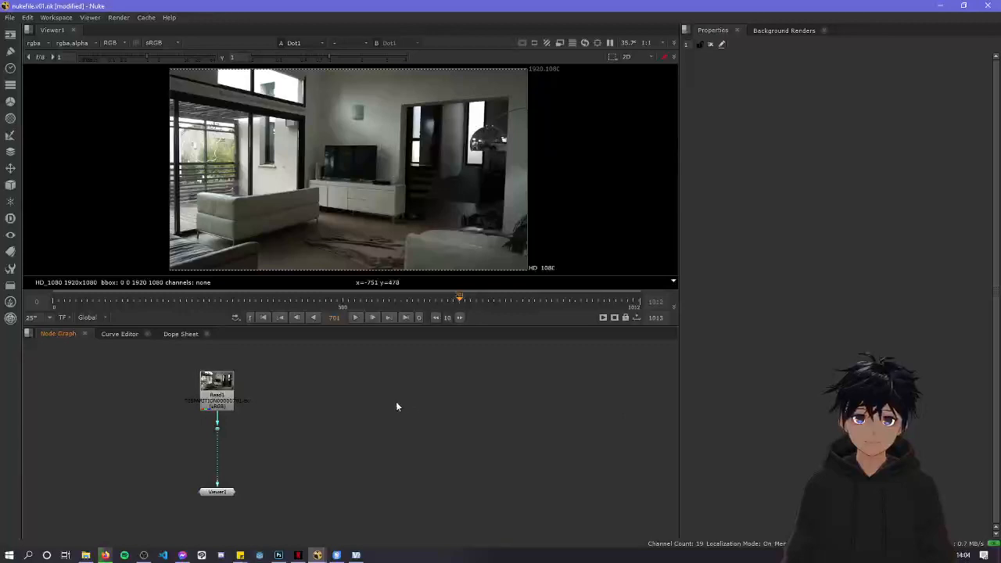
click(355, 555)
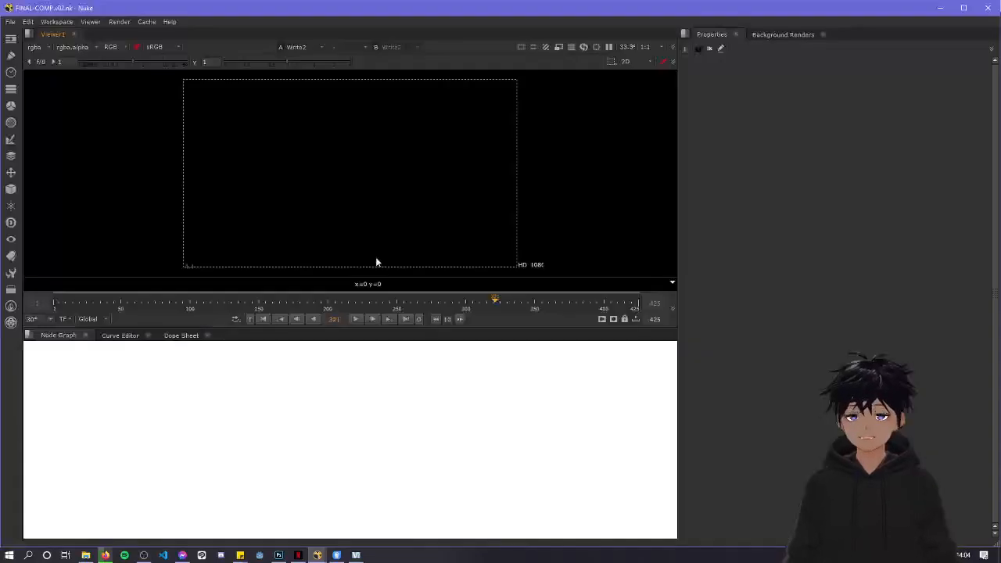
Examine the SLAP COMP backdrop and the neighbouring node branches of the finished comp
middle_drag(414, 428, 359, 478)
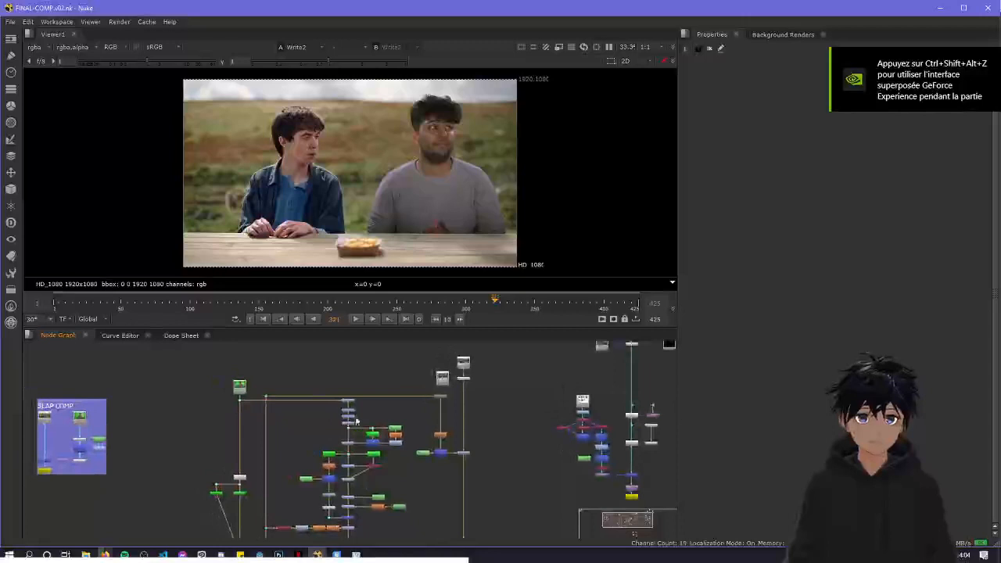
scroll(357, 422, down, 1)
middle_drag(334, 440, 413, 404)
scroll(199, 406, up, 2)
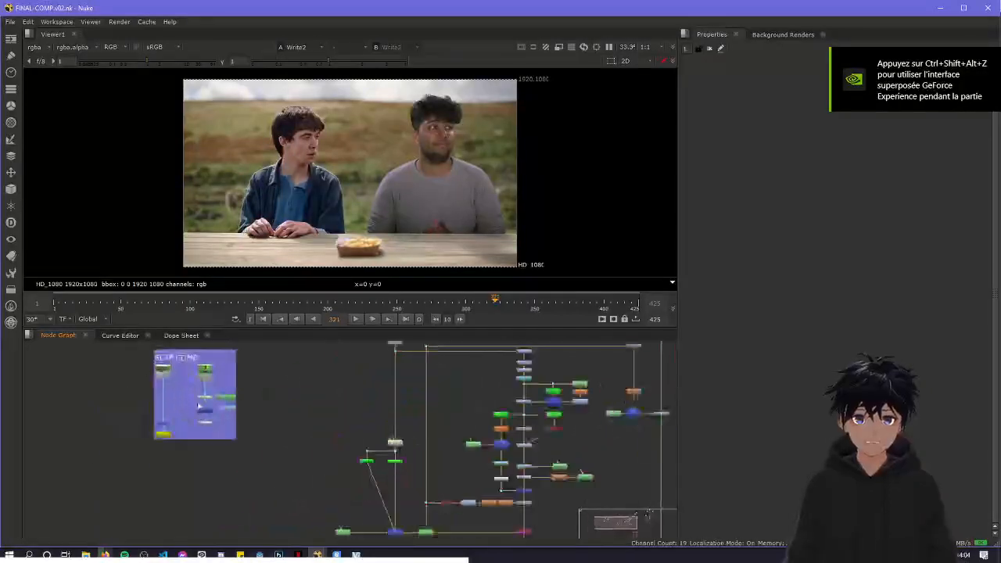
scroll(199, 405, up, 3)
middle_drag(189, 405, 215, 412)
scroll(195, 439, down, 1)
scroll(187, 391, up, 5)
scroll(201, 397, down, 6)
scroll(479, 438, down, 3)
middle_drag(420, 433, 186, 420)
middle_drag(503, 430, 391, 436)
scroll(355, 435, up, 6)
scroll(284, 425, down, 3)
middle_drag(246, 436, 505, 426)
key(alt+Tab)
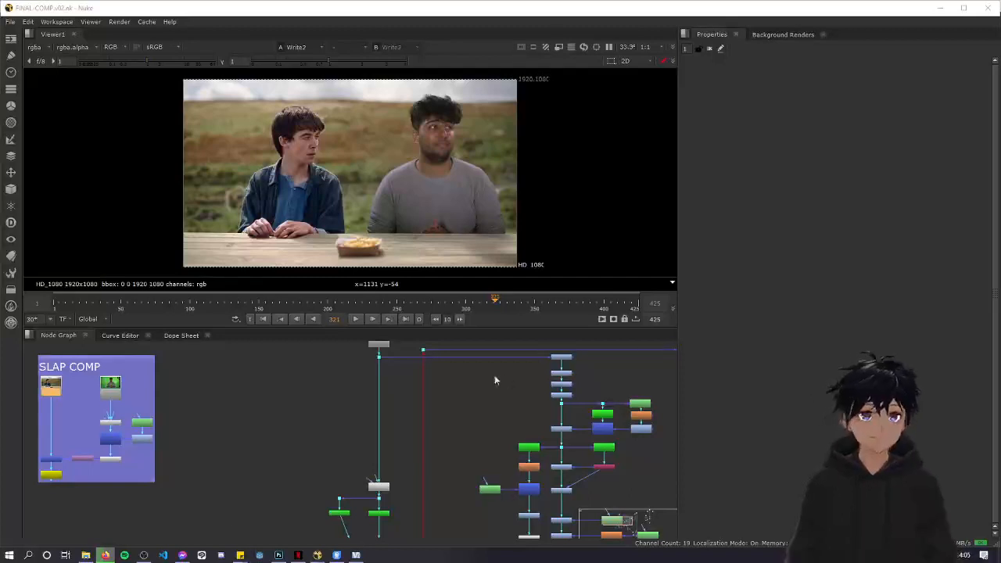
Maximize the Node Graph and examine the overall layout of the green-screen, colour-correction and background branches
scroll(494, 375, down, 5)
scroll(416, 410, up, 7)
scroll(416, 410, up, 3)
middle_drag(395, 402, 351, 525)
key(space)
middle_drag(393, 416, 410, 273)
scroll(410, 272, down, 5)
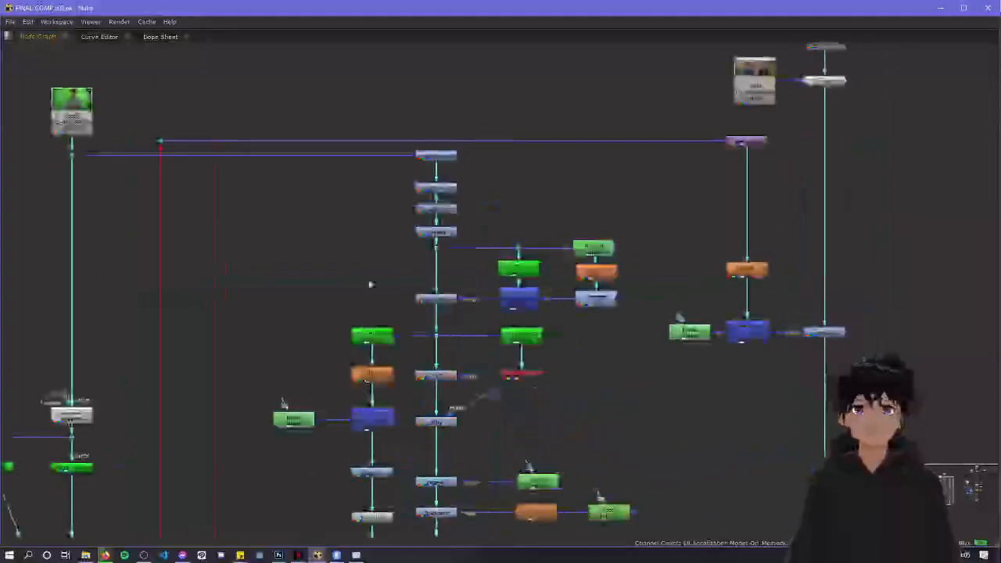
scroll(357, 231, up, 2)
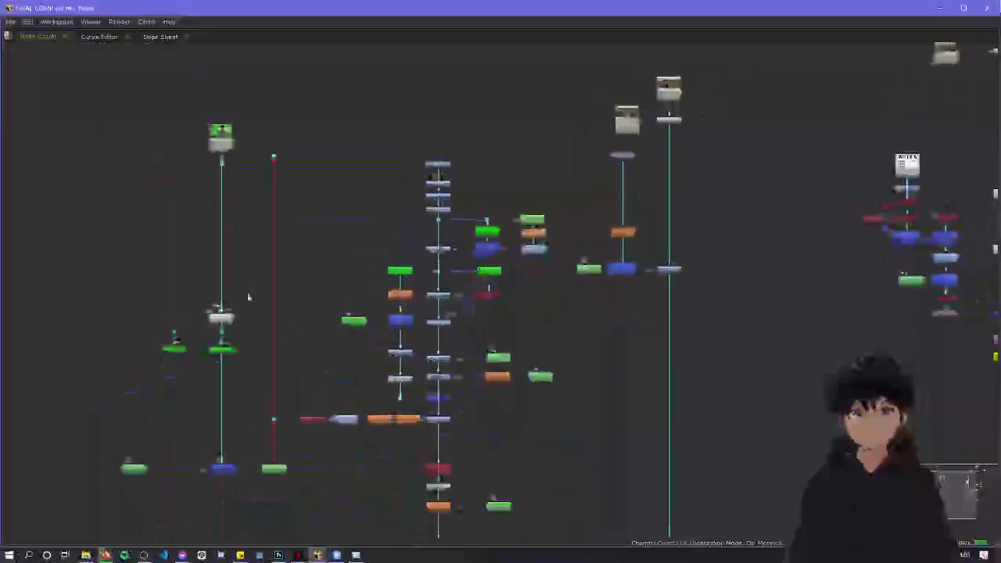
scroll(259, 150, up, 3)
scroll(231, 152, down, 4)
middle_drag(330, 271, 334, 228)
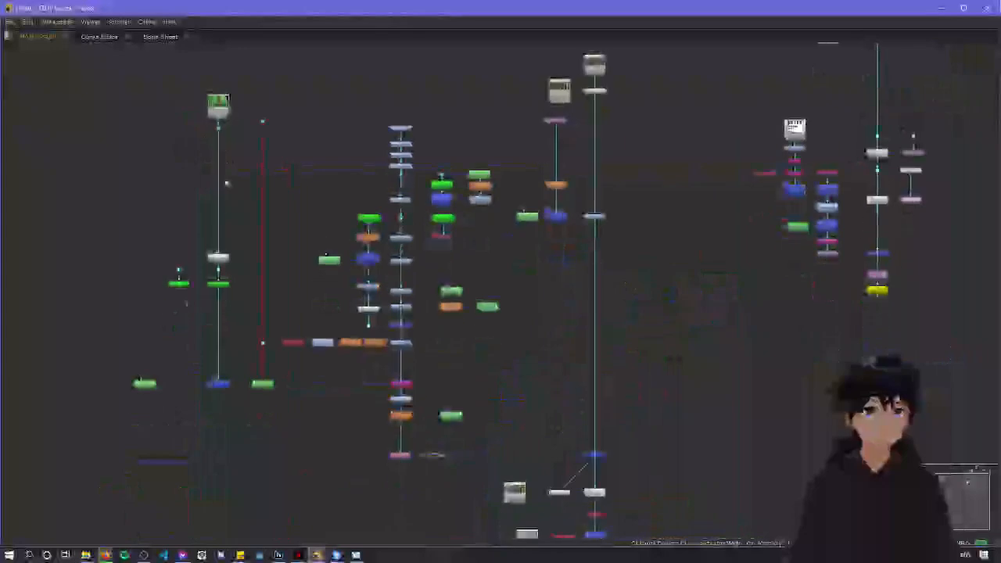
scroll(222, 235, up, 3)
middle_drag(224, 286, 279, 415)
scroll(279, 416, down, 2)
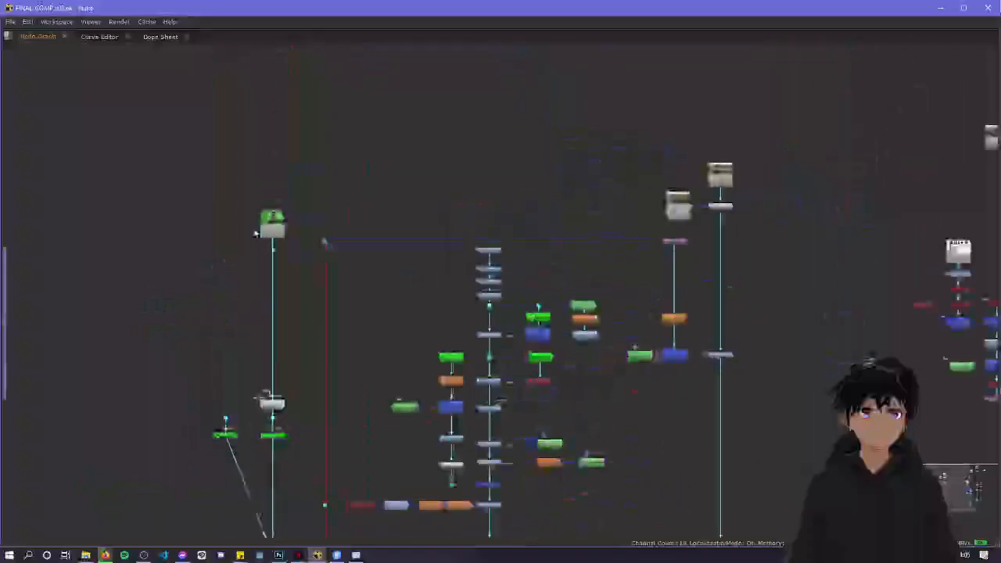
middle_drag(324, 242, 251, 105)
scroll(496, 384, down, 2)
middle_drag(495, 384, 509, 342)
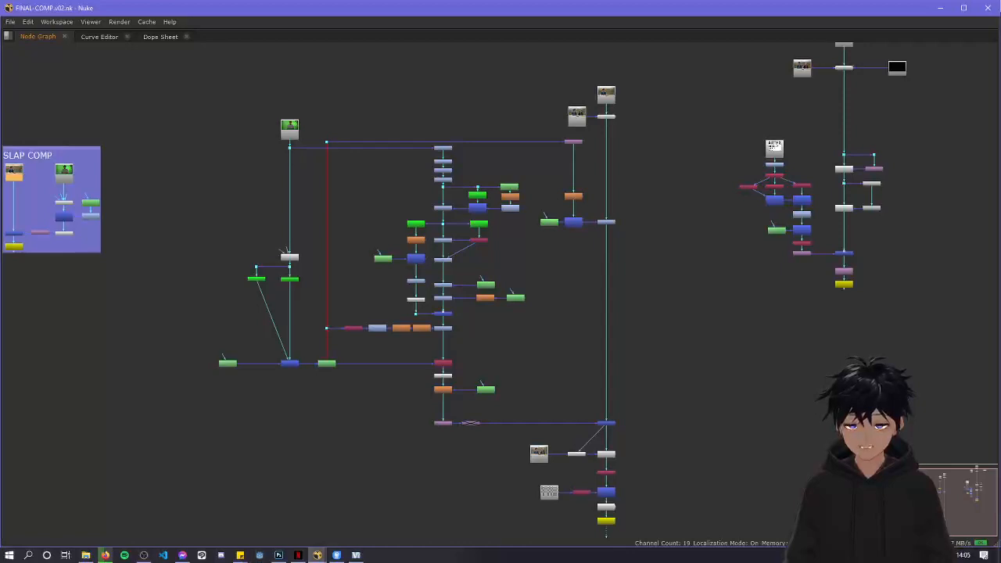
Examine up close how the Keymix1, Roto2, Grade2 and Copy1 nodes are connected in the central part of the comp
key(alt+Tab)
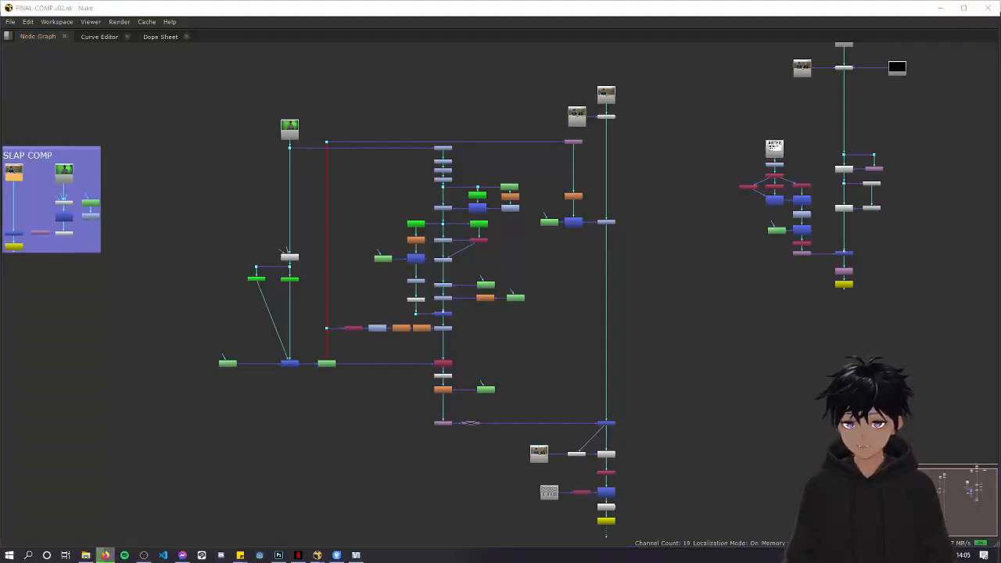
scroll(171, 368, down, 3)
scroll(206, 300, up, 5)
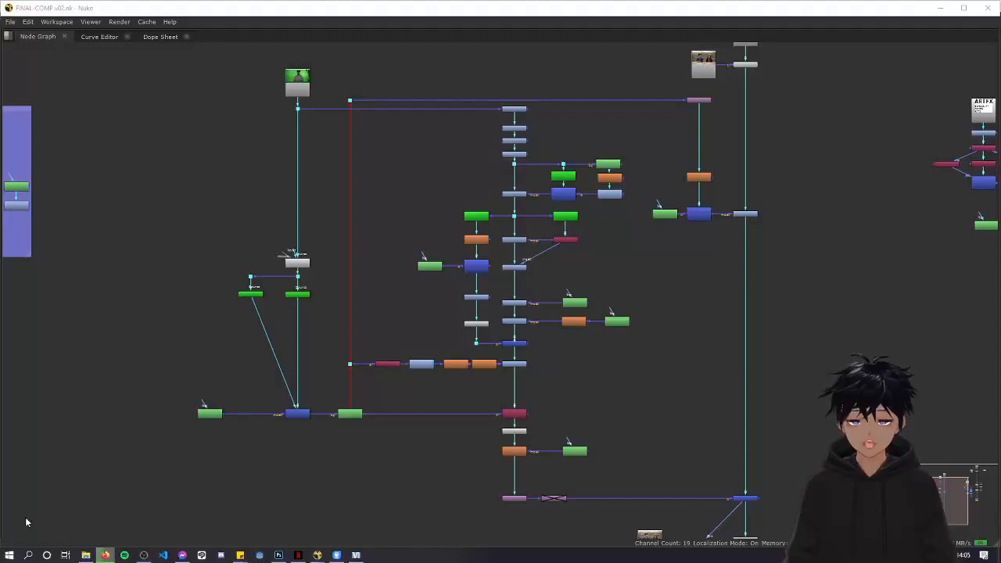
middle_drag(430, 305, 340, 286)
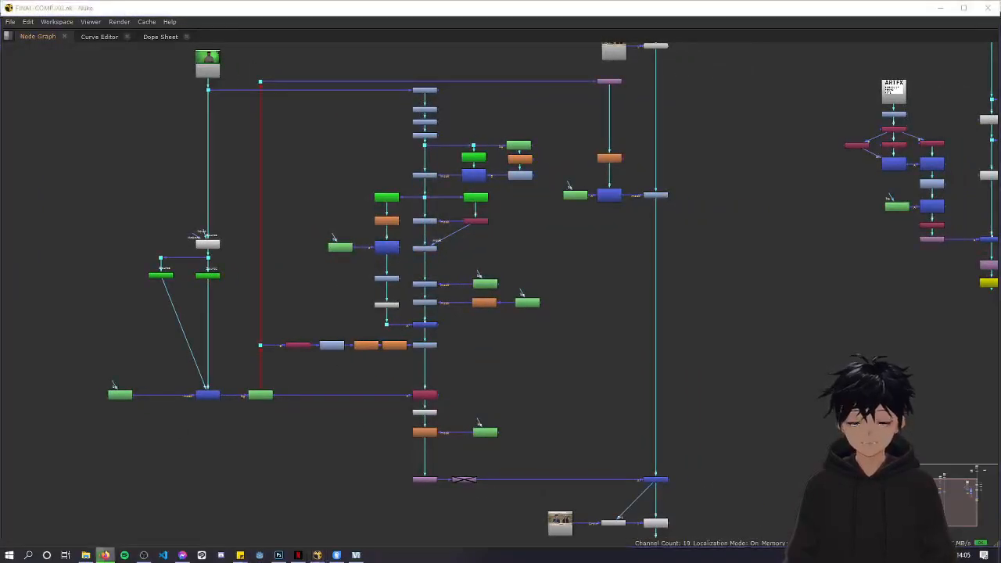
scroll(334, 358, up, 4)
middle_drag(375, 351, 500, 315)
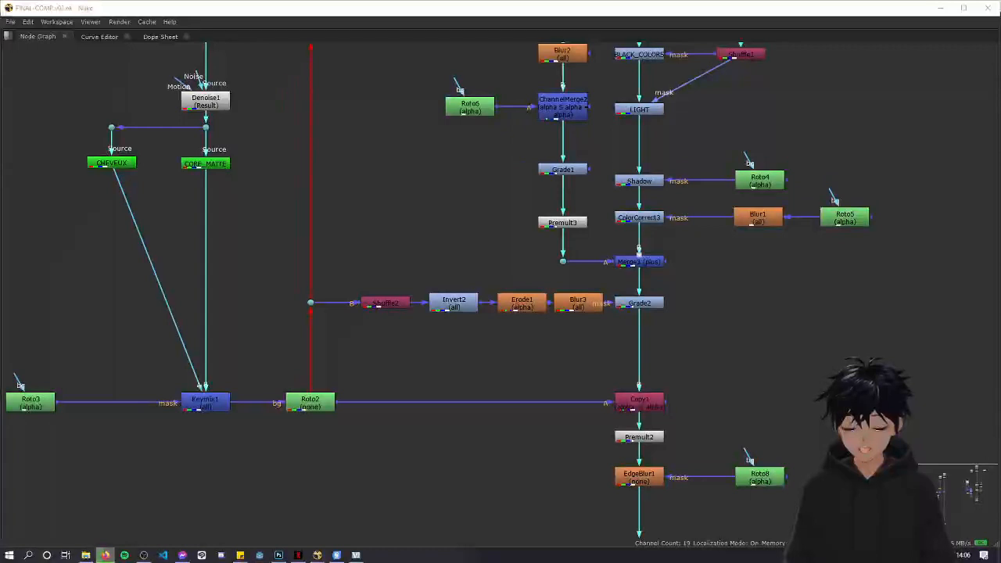
scroll(402, 296, up, 1)
middle_drag(402, 296, 356, 327)
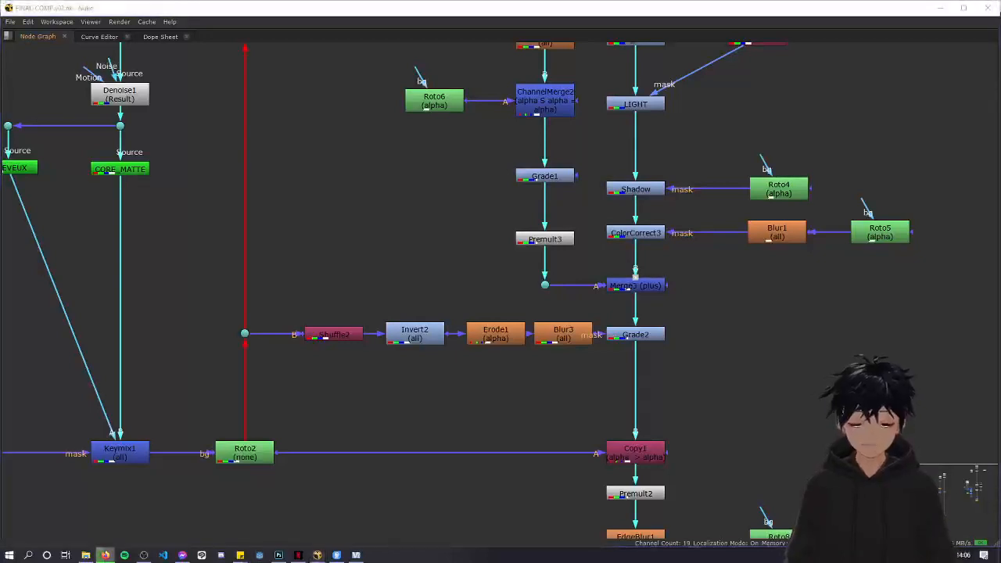
scroll(510, 344, down, 8)
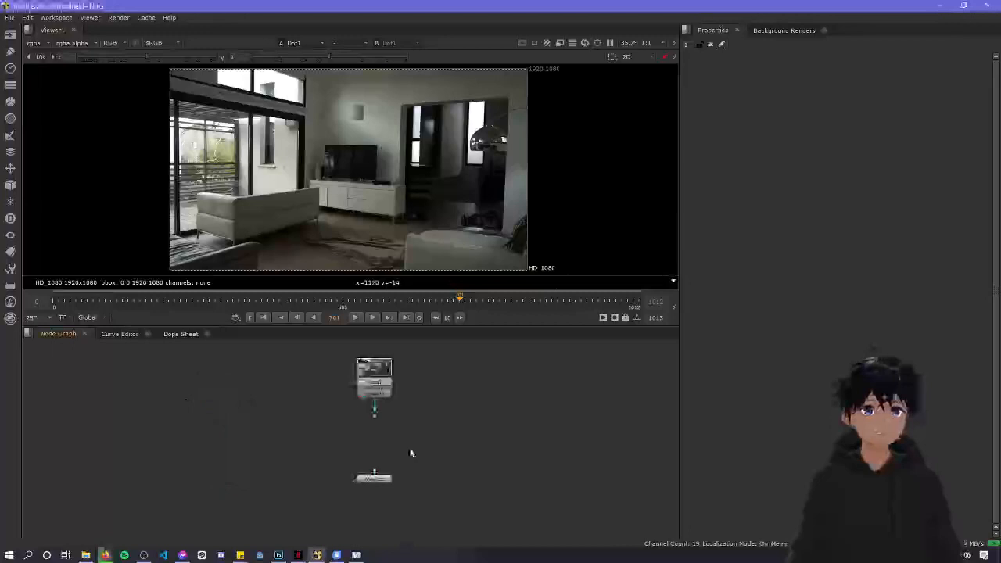
In nukefile.v01.nk, add a FrameHold node beside the Dot below Read1, connect its input to the Dot, and clear the selection
key(Tab)
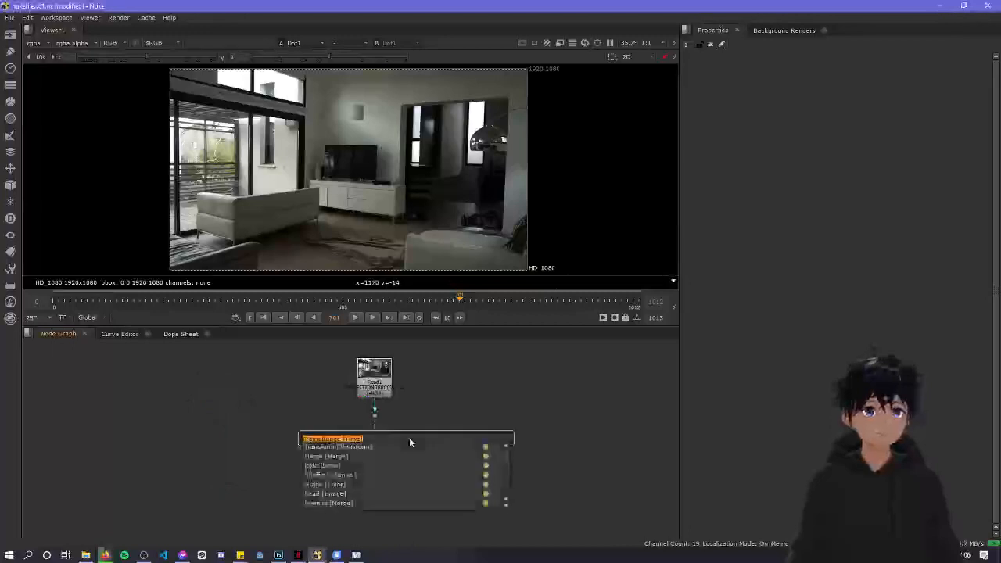
text(fra)
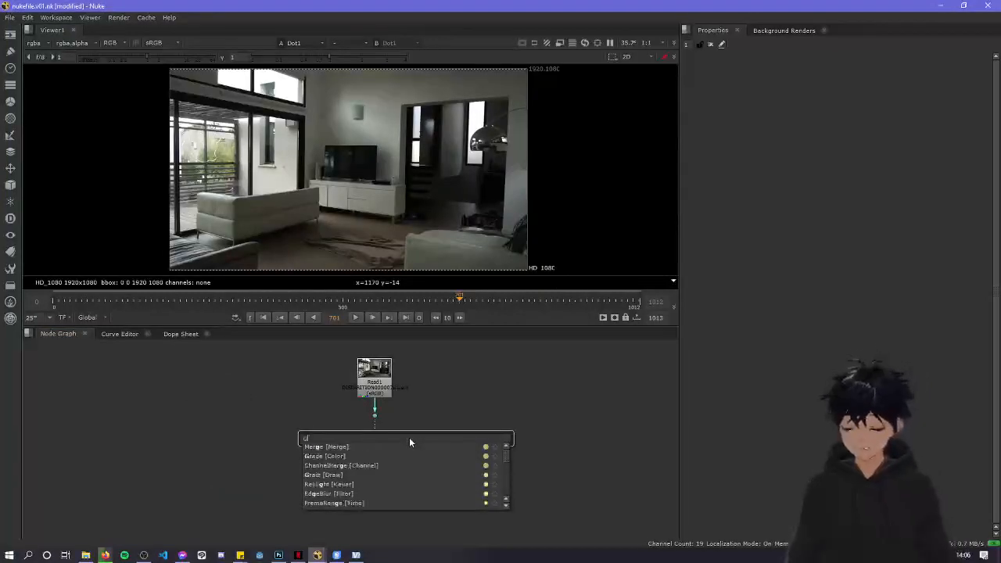
text(me)
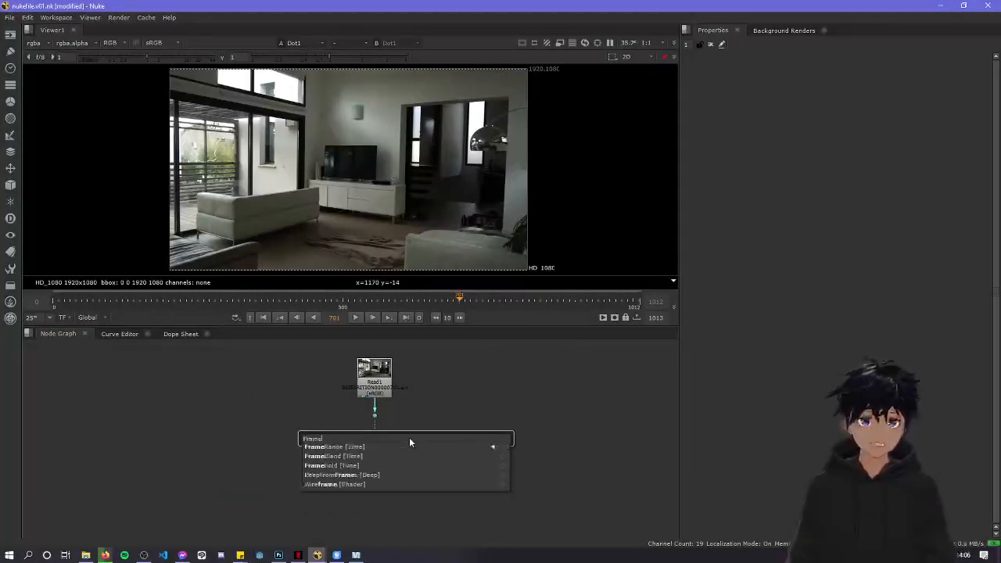
key(Down)
key(Down)
key(Return)
drag(409, 437, 376, 416)
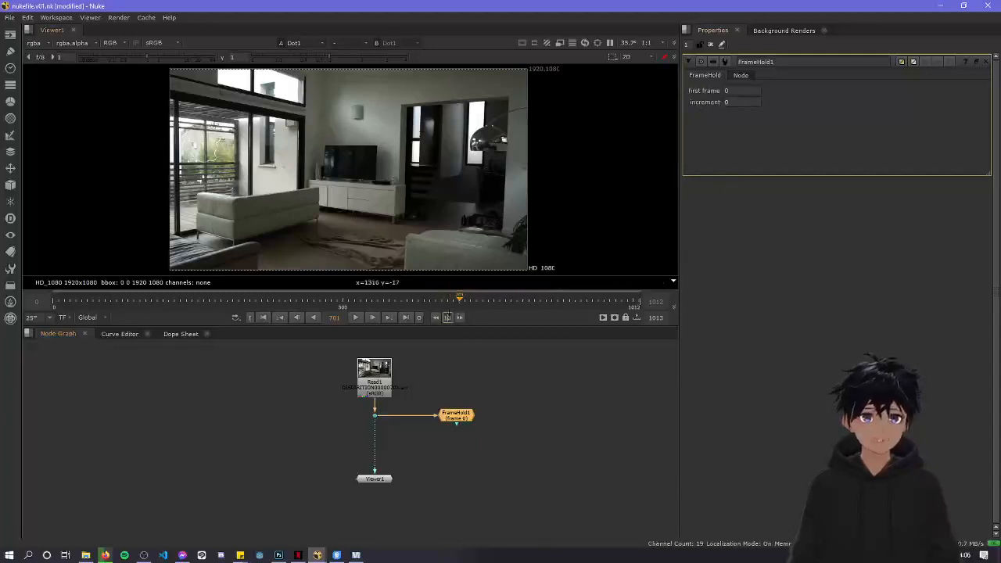
click(464, 351)
Restore the timeline range to Global and move the playhead to frame 582
drag(454, 293, 436, 295)
click(86, 317)
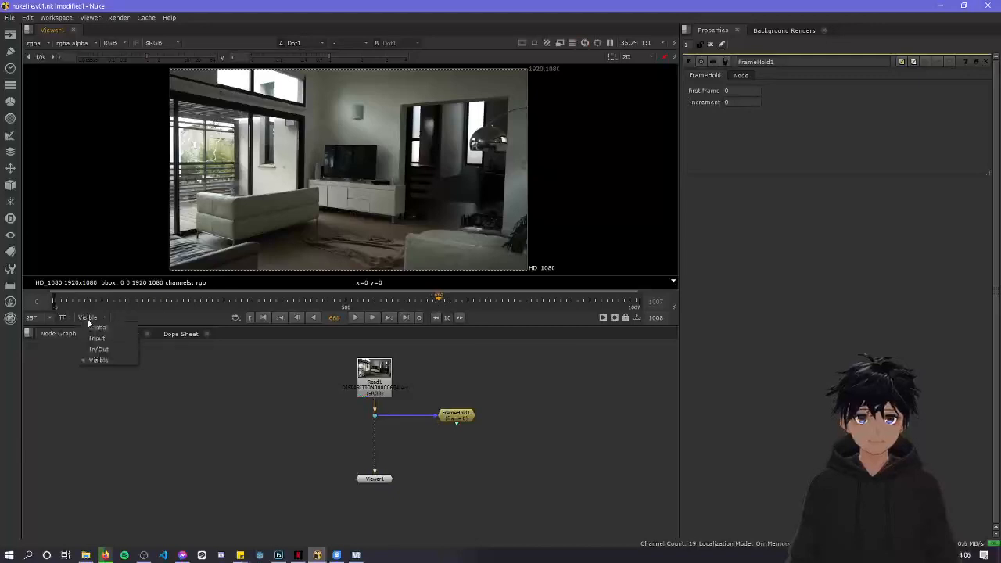
click(110, 326)
drag(428, 300, 390, 300)
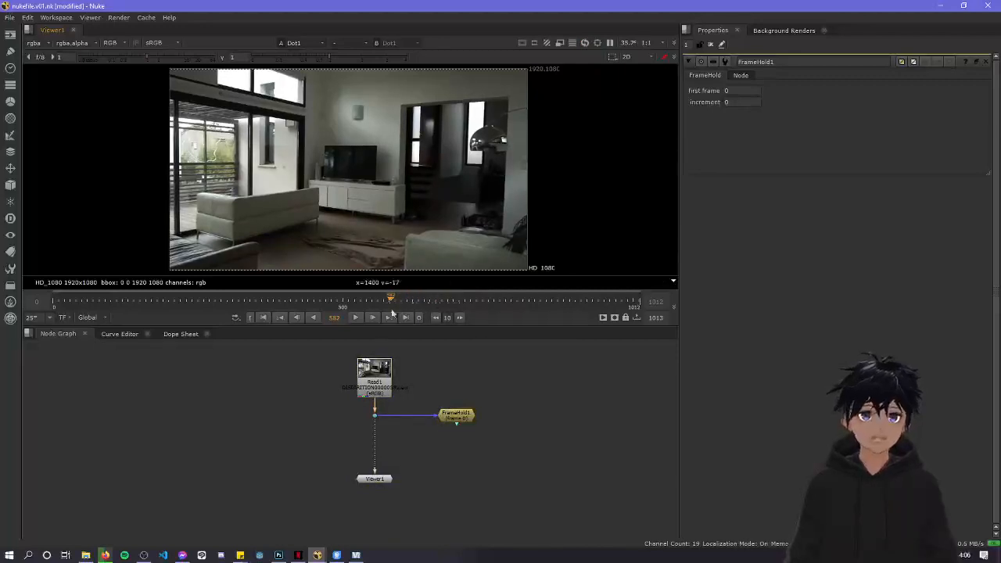
Set FrameHold1's first frame to 582 and show its output in Viewer1
drag(735, 91, 671, 97)
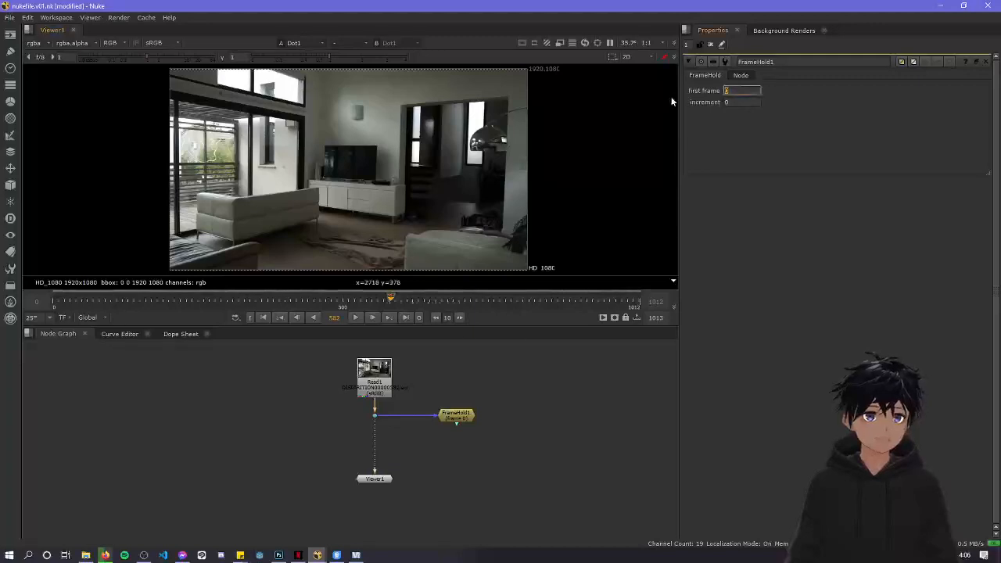
text(582)
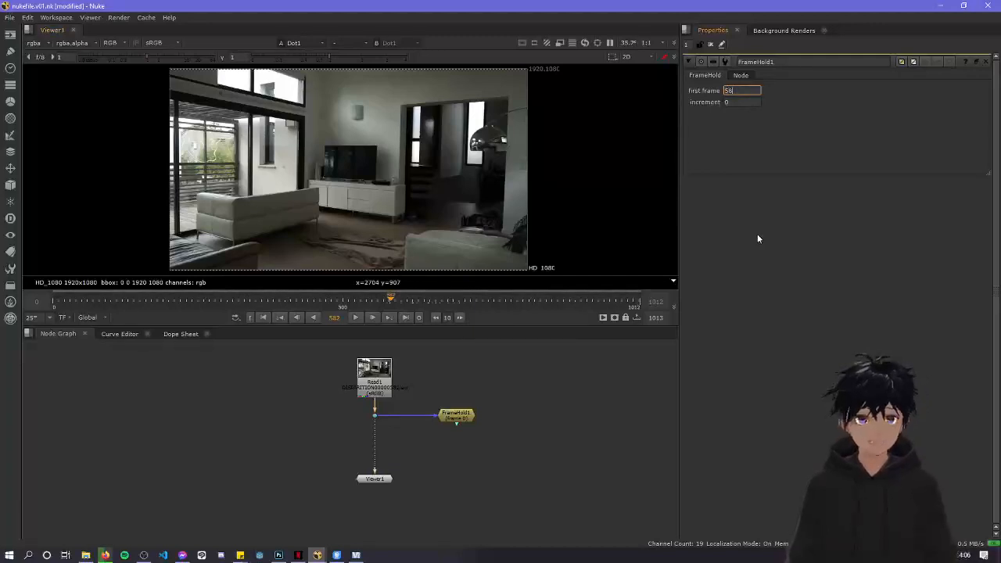
key(Return)
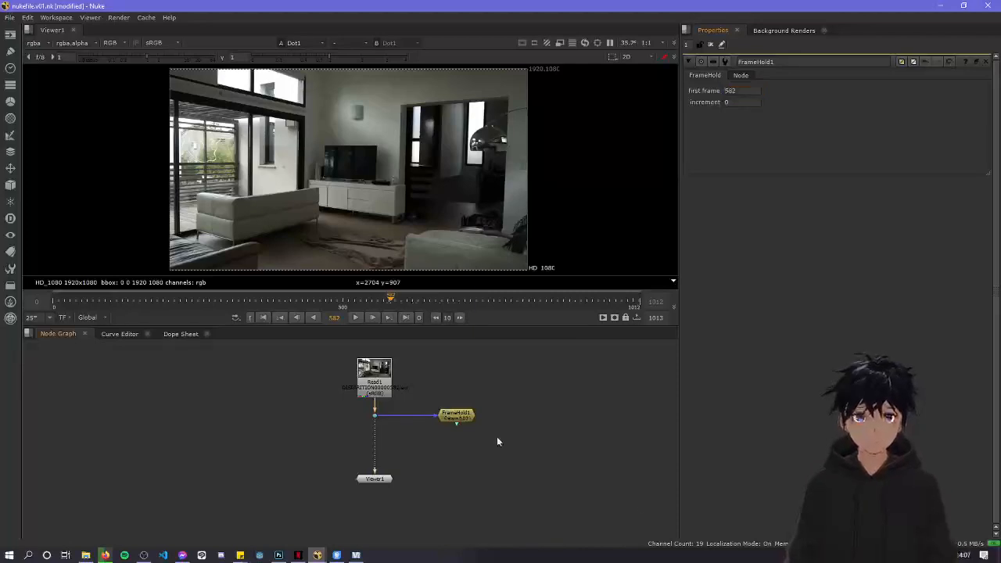
click(462, 420)
key(1)
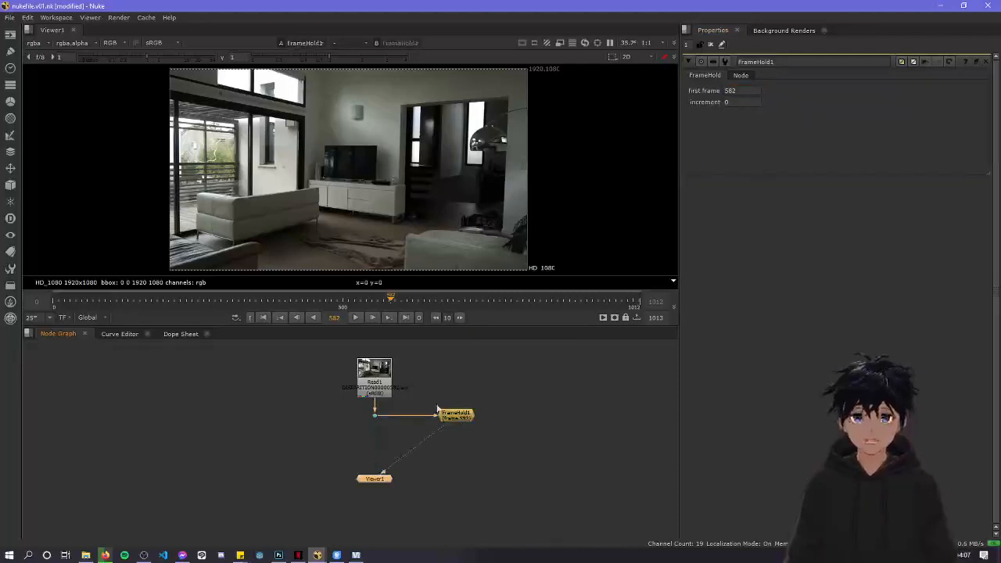
Scrub across the timeline to check that FrameHold1 keeps the empty room frozen on other frames
drag(209, 302, 538, 302)
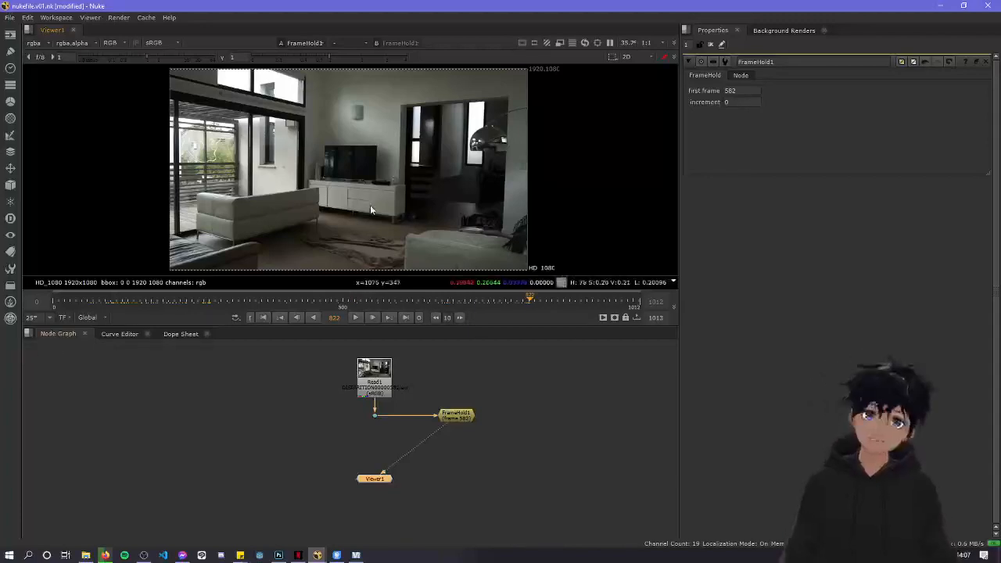
click(118, 303)
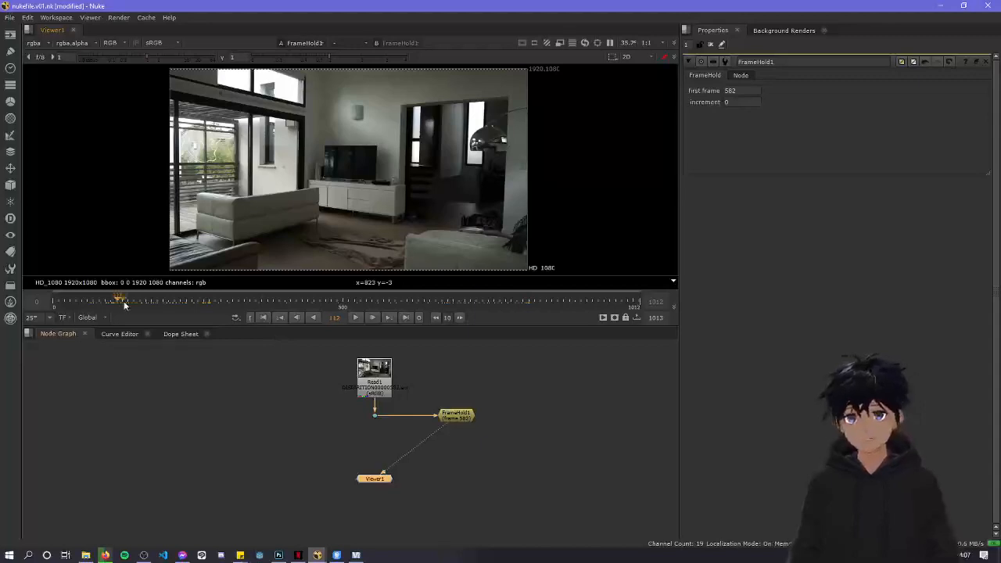
click(99, 302)
Show the Dot's output in Viewer1 and move the Viewer1 node further below the Dot
click(374, 419)
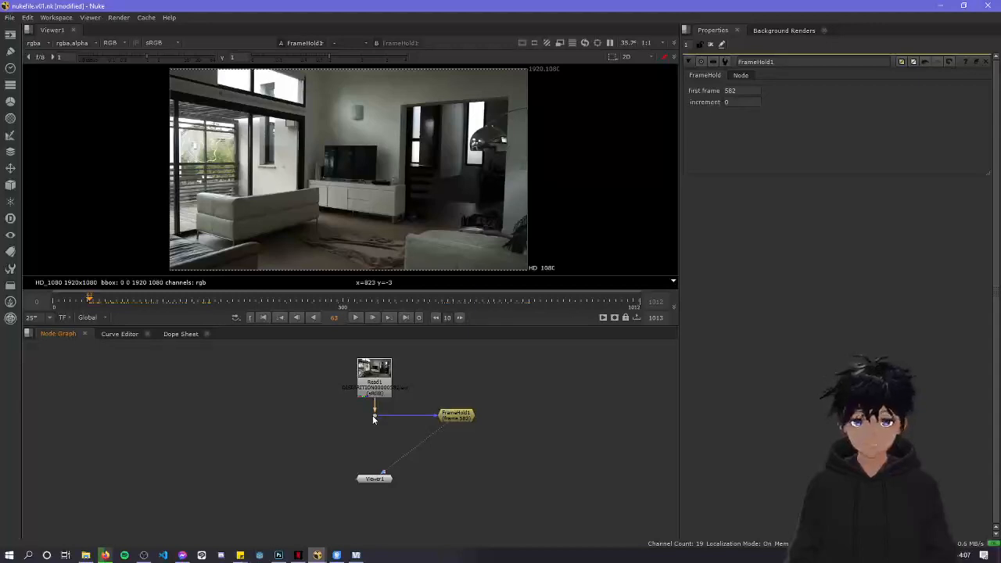
key(1)
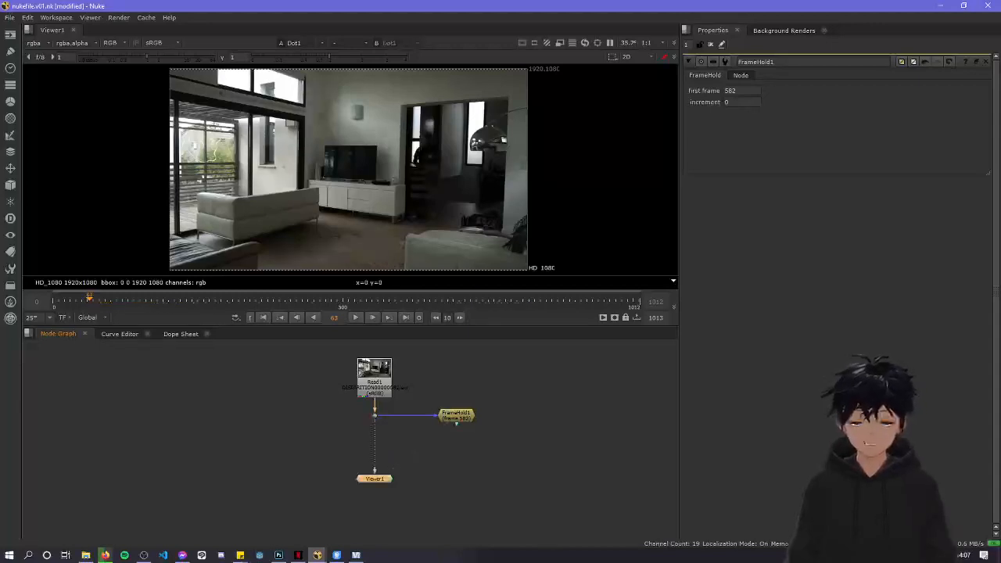
middle_drag(445, 467, 451, 431)
drag(385, 445, 384, 477)
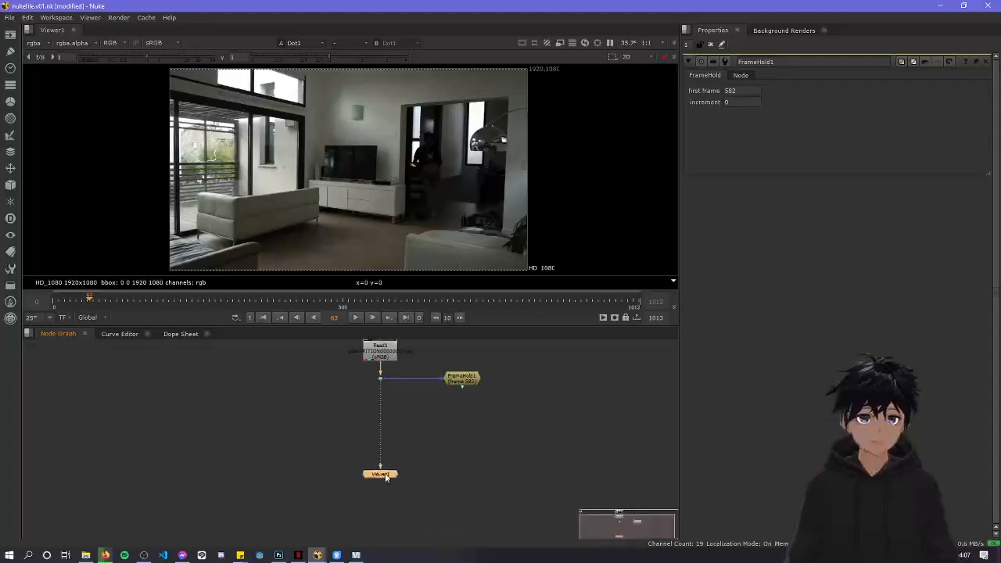
Scrub the source footage to the man holding the blanket and play back the section where it is thrown
click(158, 302)
drag(158, 302, 240, 303)
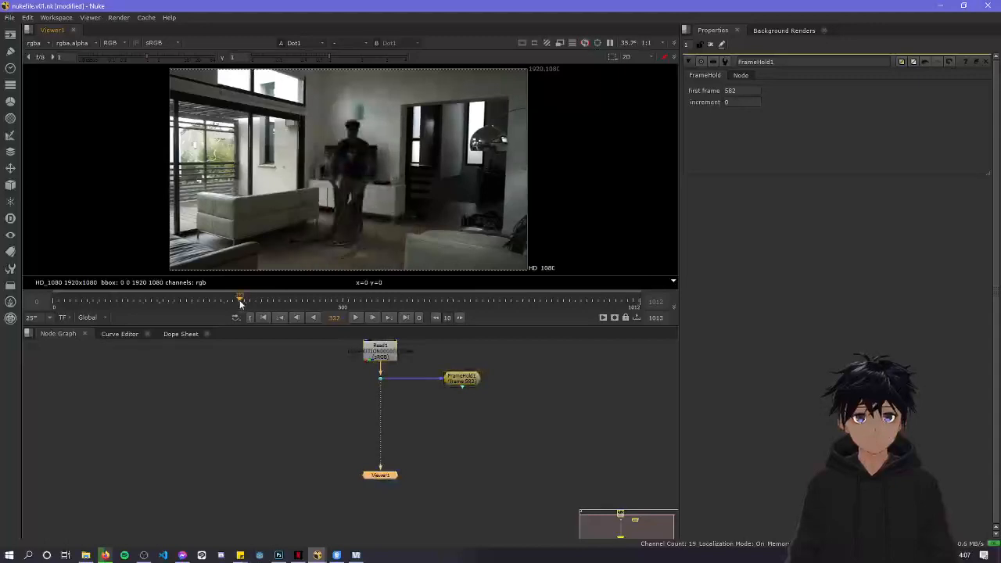
key(space)
key(space)
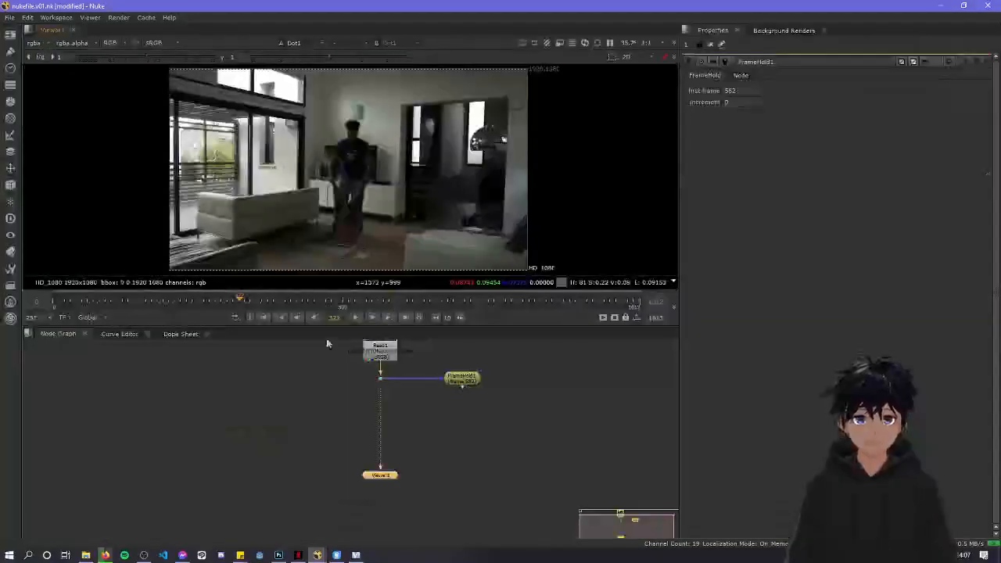
click(356, 317)
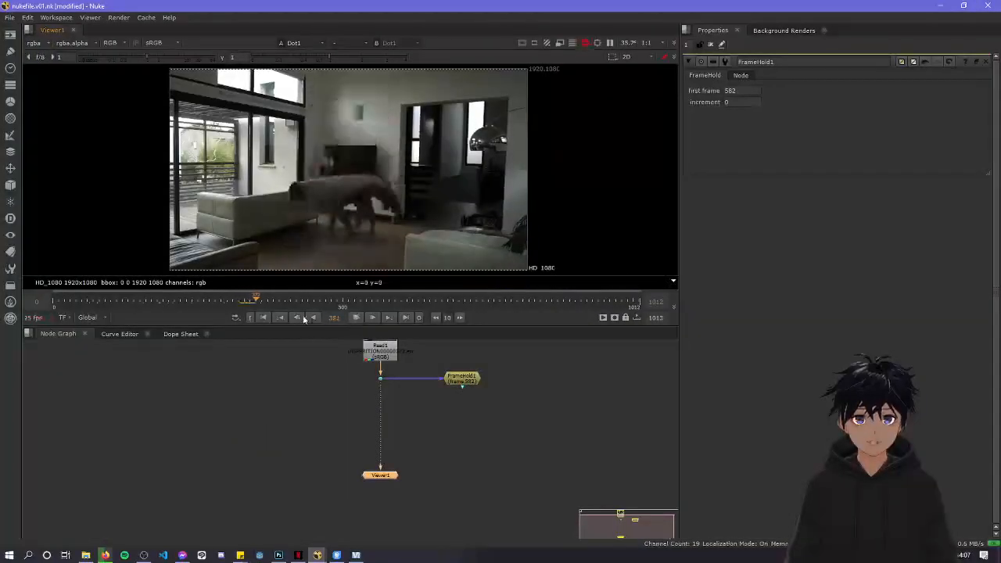
key(space)
key(space)
click(355, 317)
Step frame by frame through the blanket being raised, stopping at frame 339
click(244, 301)
key(Left)
key(Left)
key(Right)
key(Right)
key(Right)
key(Right)
key(Right)
key(Right)
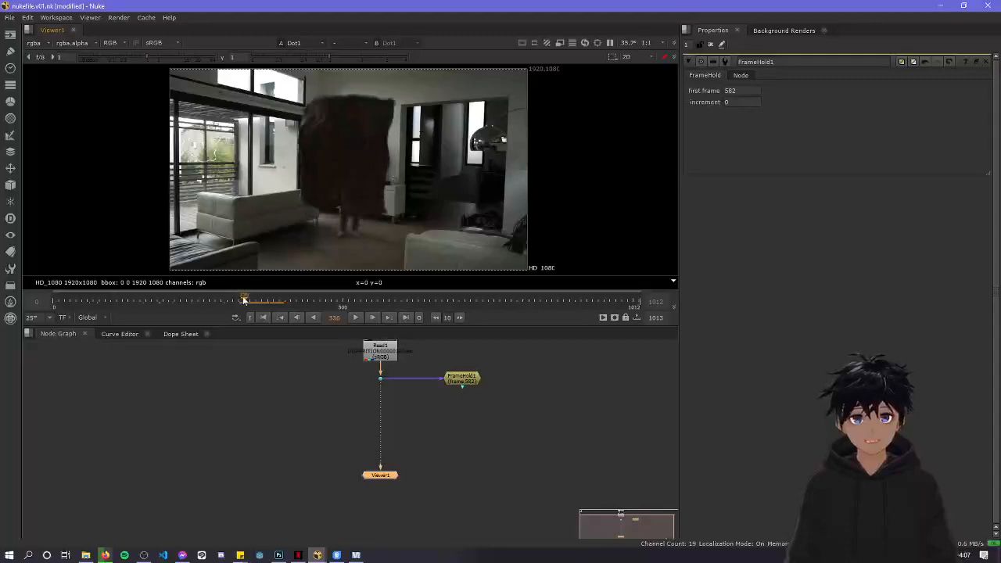
key(Right)
key(Right)
key(Right)
key(Right)
key(Right)
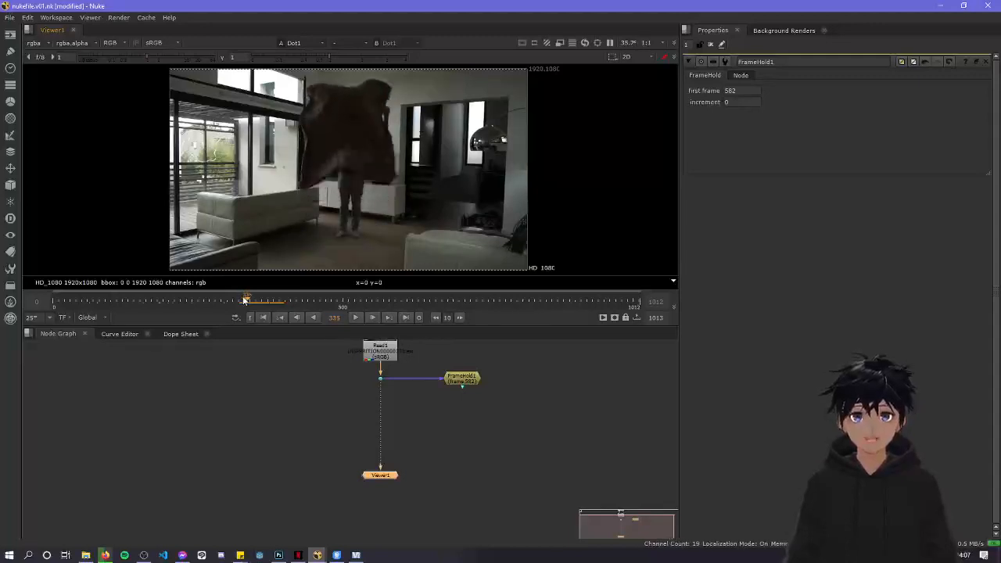
key(Right)
key(Right)
key(Right)
key(Right)
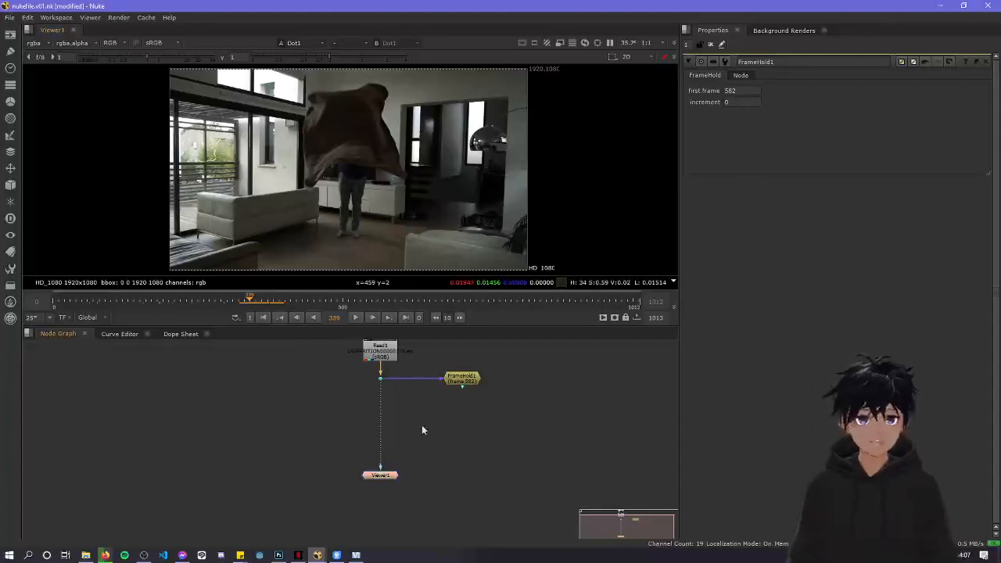
Insert a Roto node between the Dot and Viewer1, and position it just below the Dot
key(Tab)
text(roto)
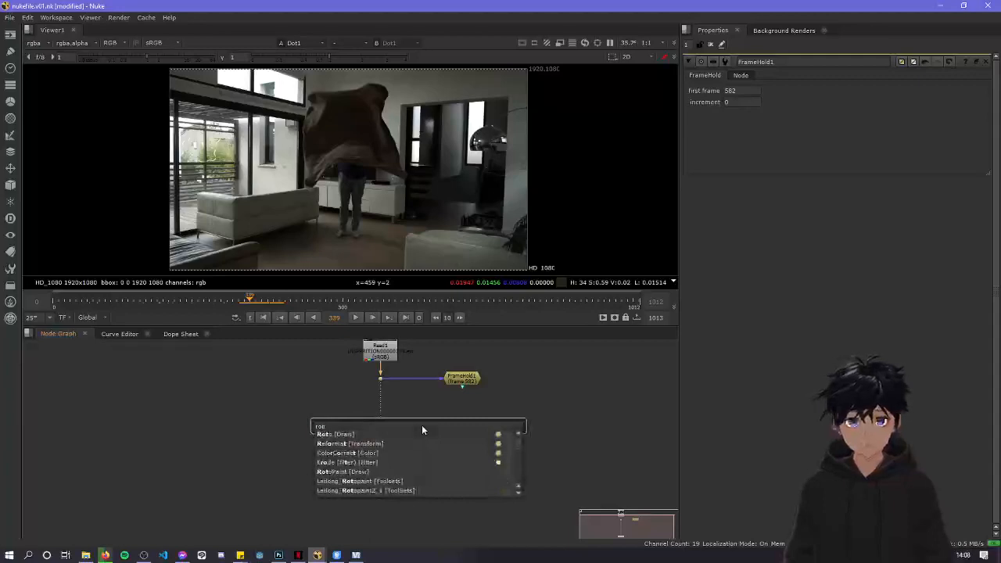
key(Return)
mouse_move(379, 391)
mouse_down()
mouse_move(378, 426)
mouse_move(406, 407)
mouse_move(386, 381)
mouse_up()
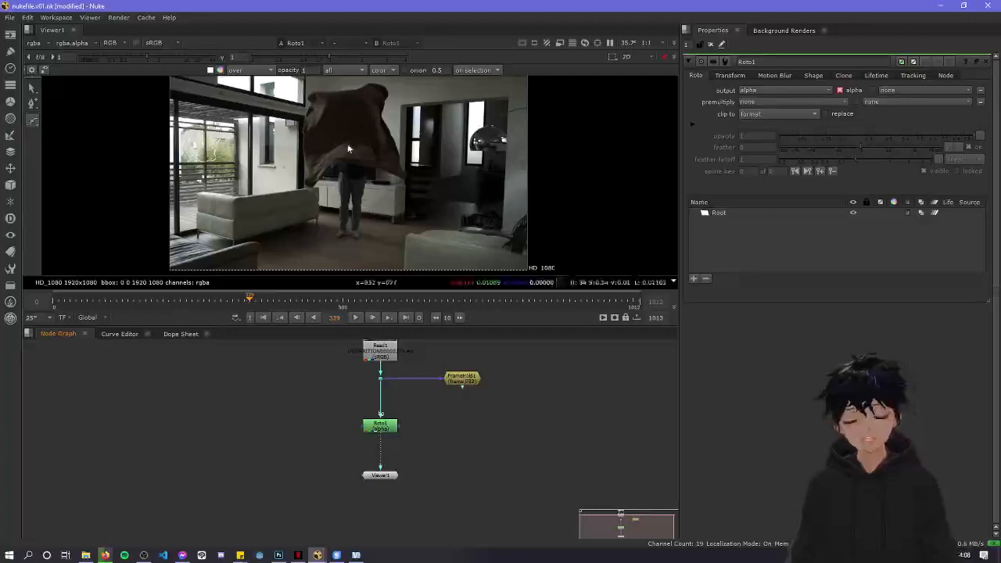
scroll(355, 133, down, 2)
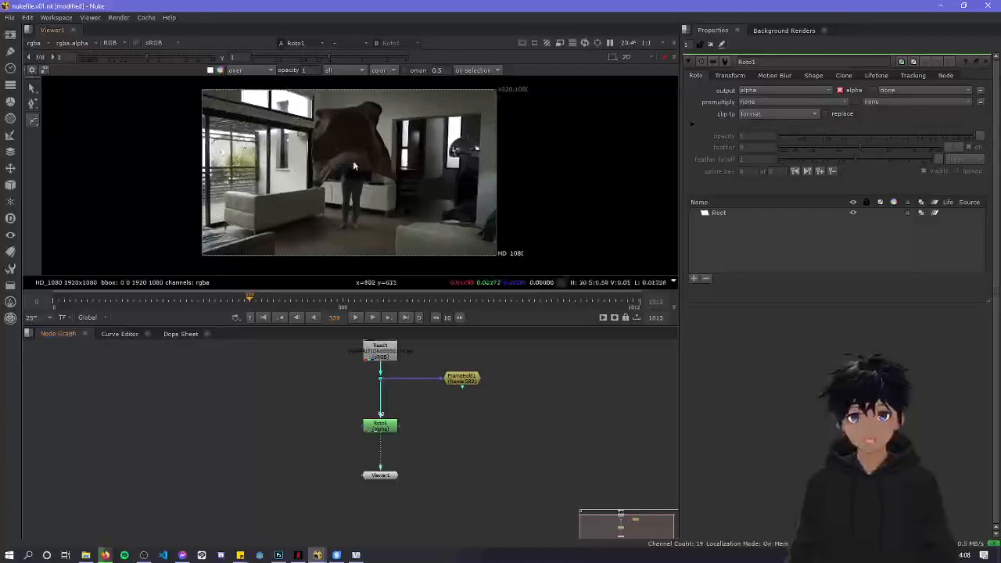
middle_drag(353, 161, 348, 154)
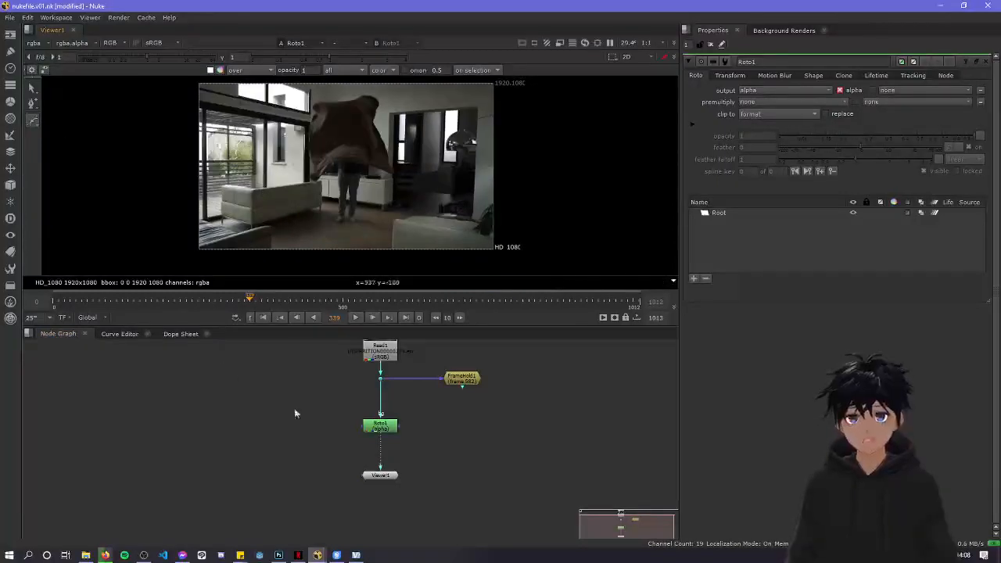
mouse_move(385, 430)
mouse_down()
mouse_move(369, 408)
mouse_move(409, 402)
mouse_move(349, 415)
mouse_move(379, 411)
mouse_up()
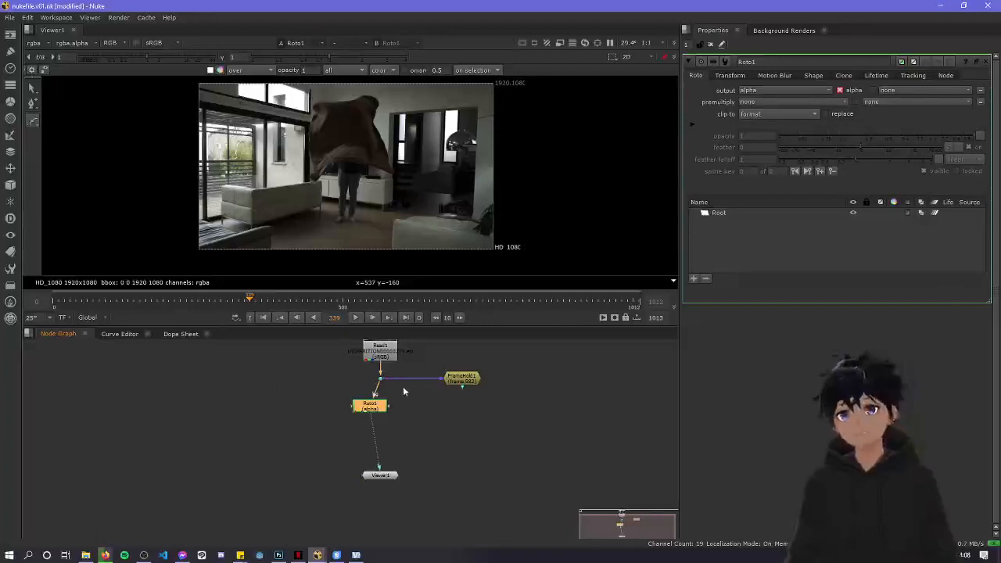
scroll(387, 417, up, 2)
middle_drag(386, 419, 408, 415)
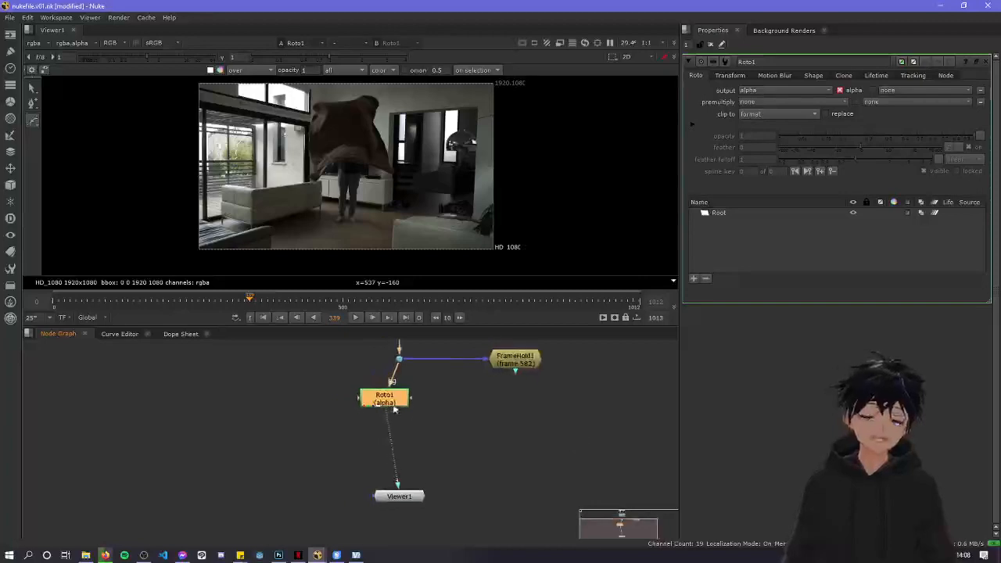
drag(393, 401, 403, 408)
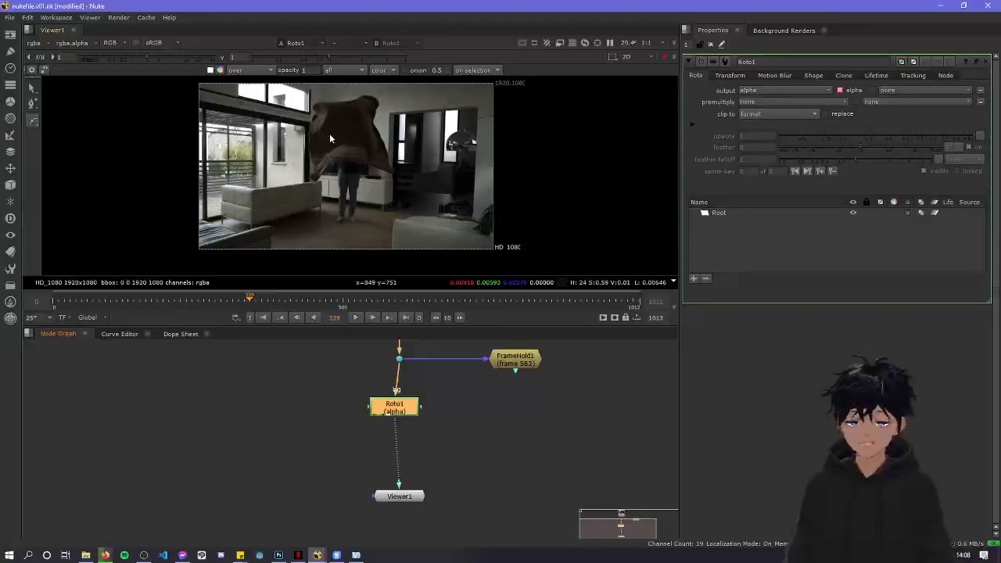
Enlarge the viewer pane and, at frame 354, draw a closed Bezier in Roto1 around the head showing above the blanket
drag(249, 301, 255, 301)
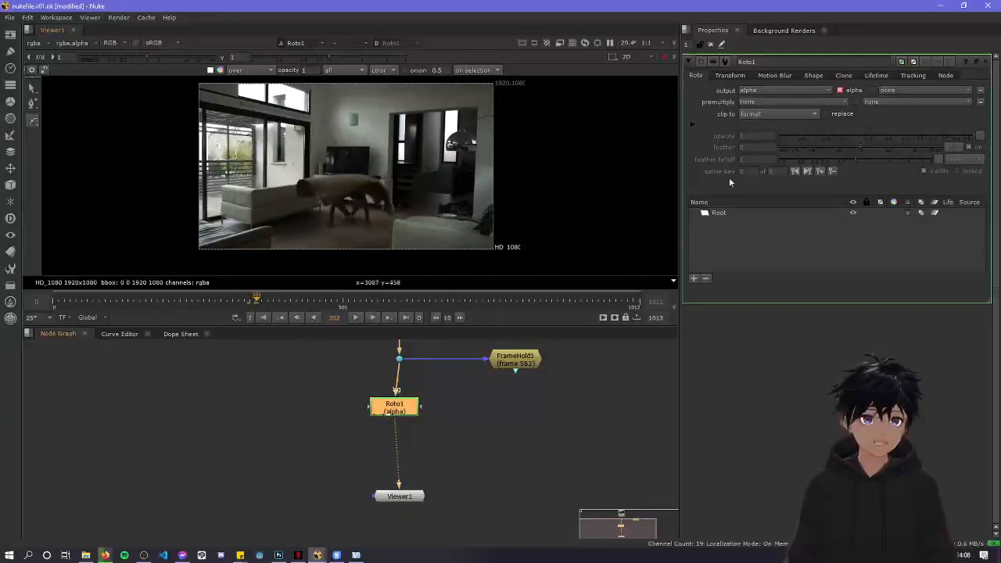
scroll(339, 215, up, 6)
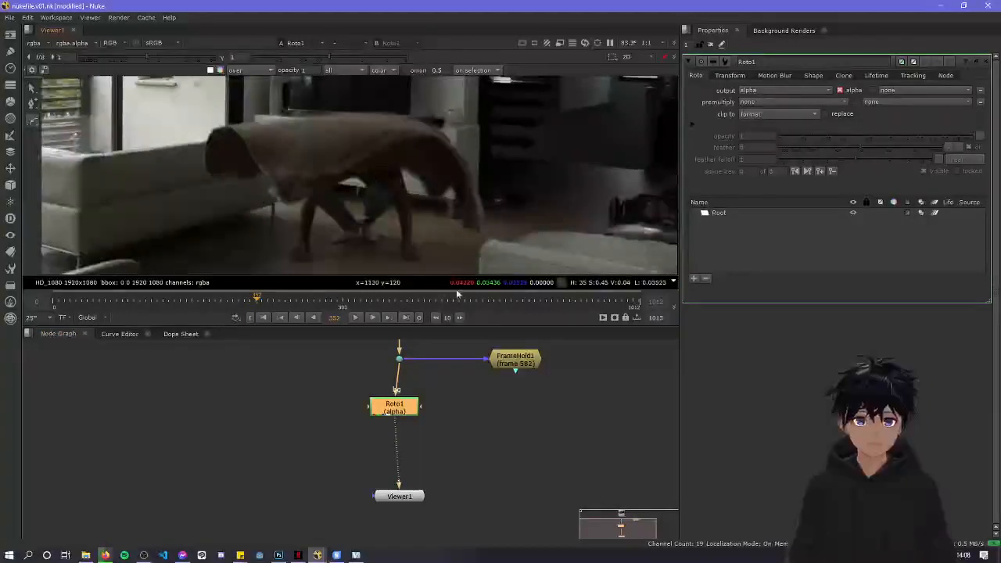
drag(499, 325, 488, 398)
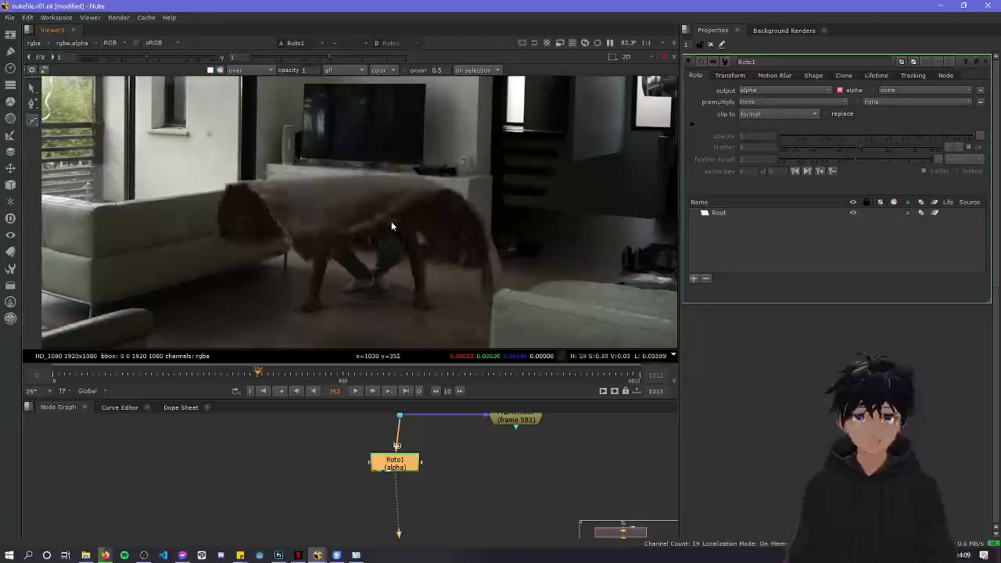
key(Right)
key(Right)
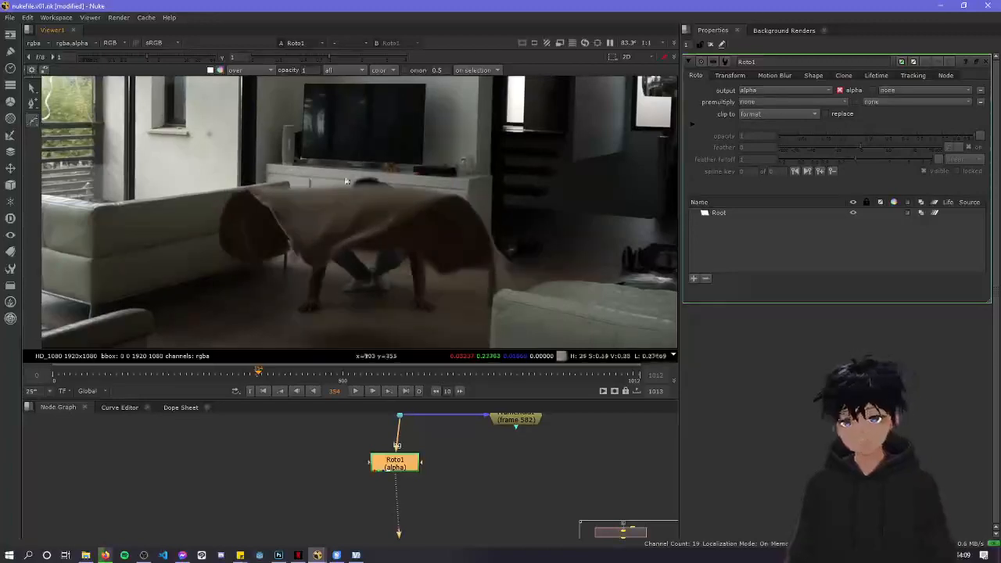
scroll(408, 198, up, 6)
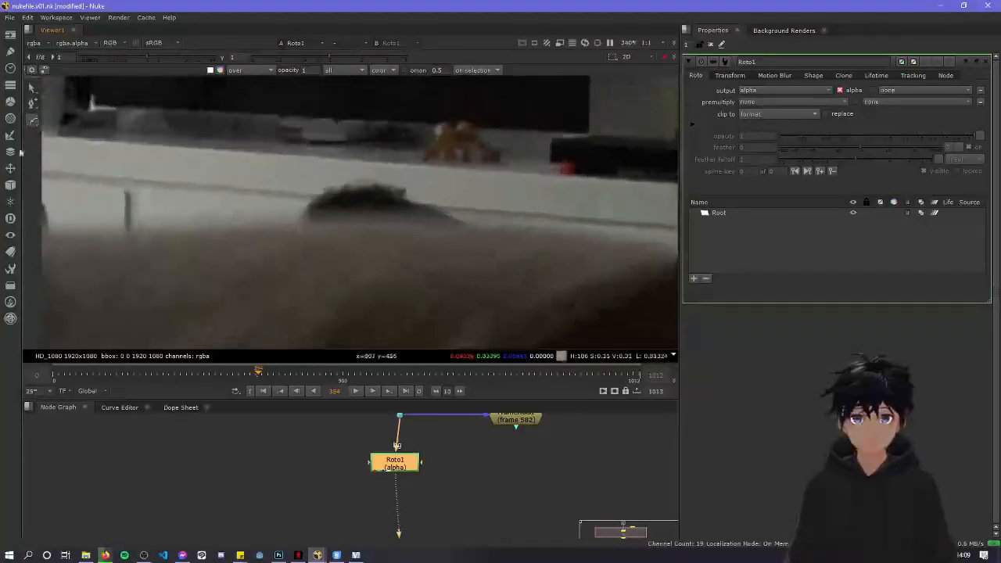
click(268, 157)
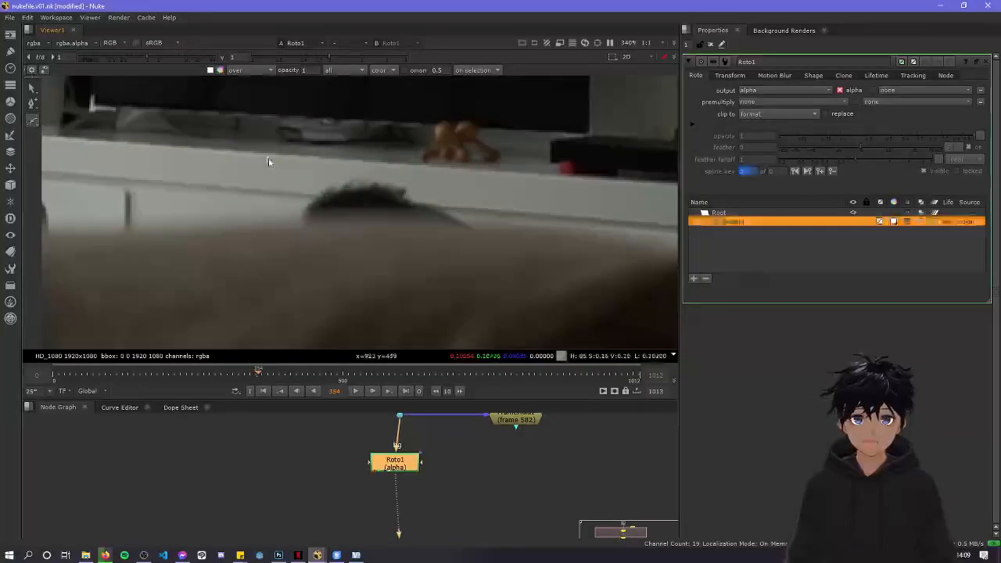
click(277, 208)
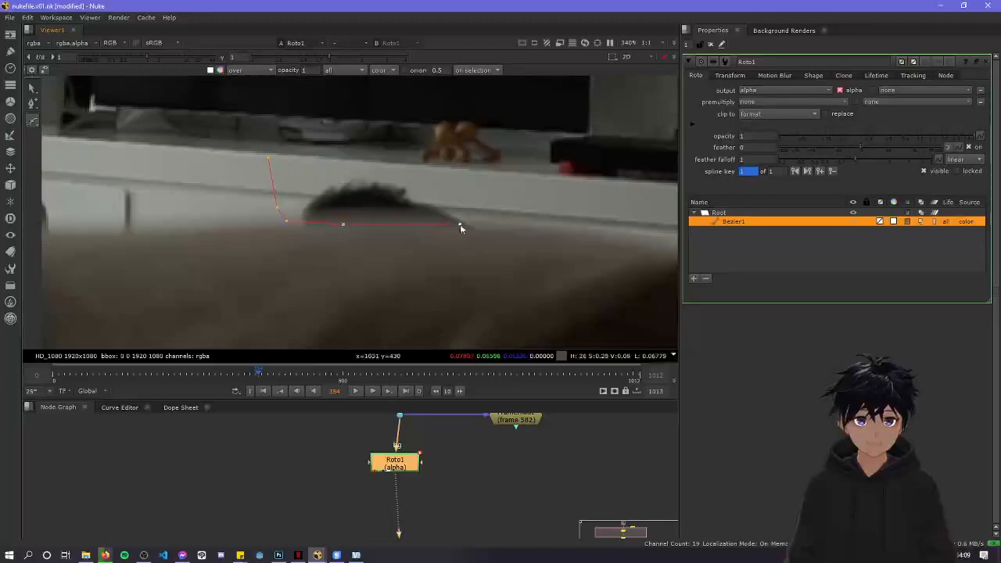
click(497, 210)
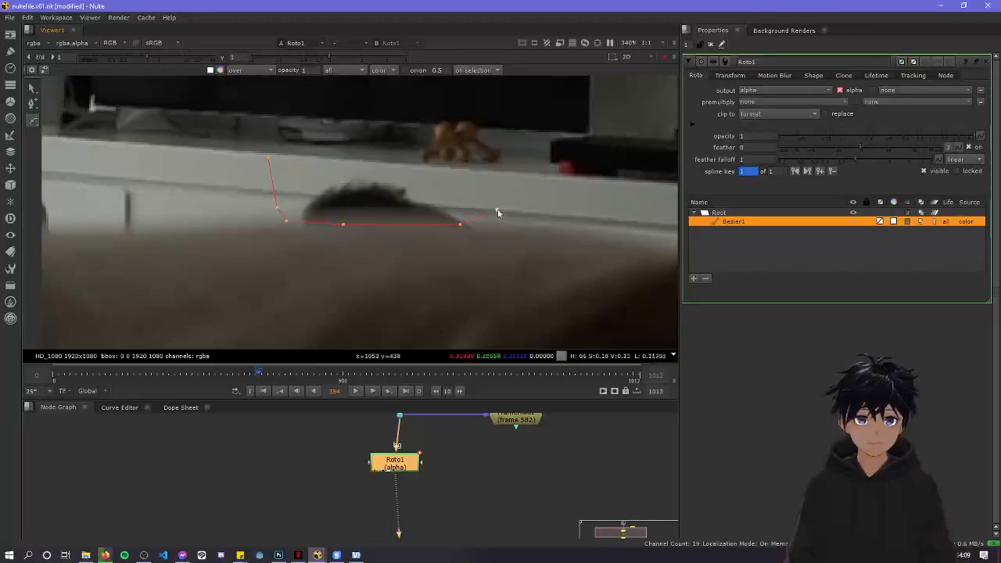
click(510, 225)
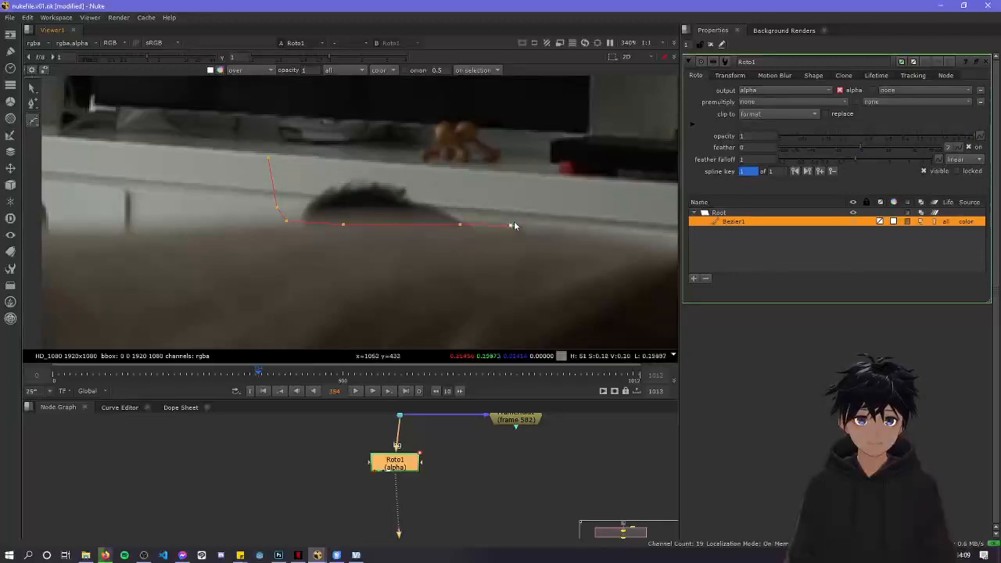
click(568, 180)
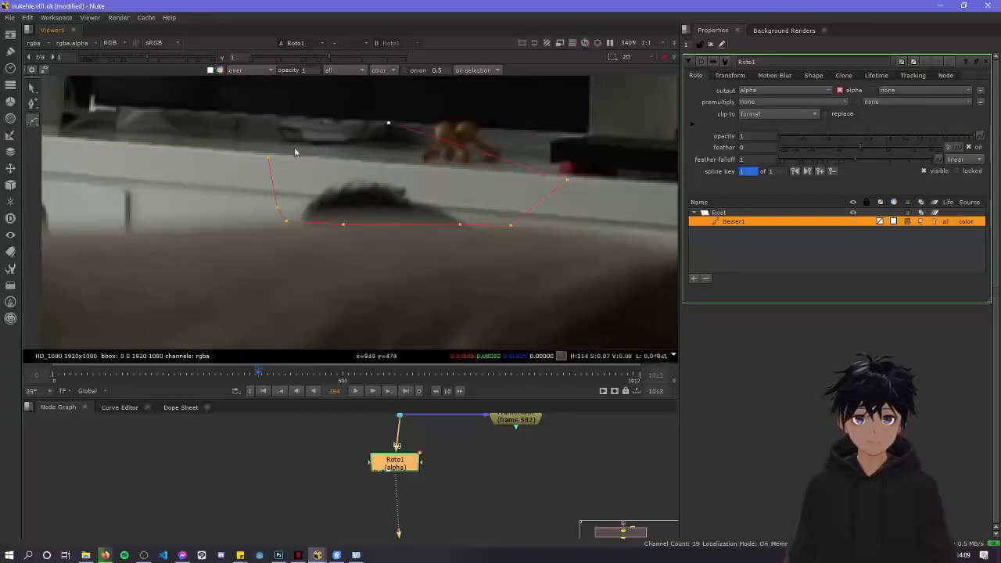
click(270, 160)
Adjust the lower points of the Bezier so the shape follows the blanket's top edge beneath the head
scroll(346, 187, down, 5)
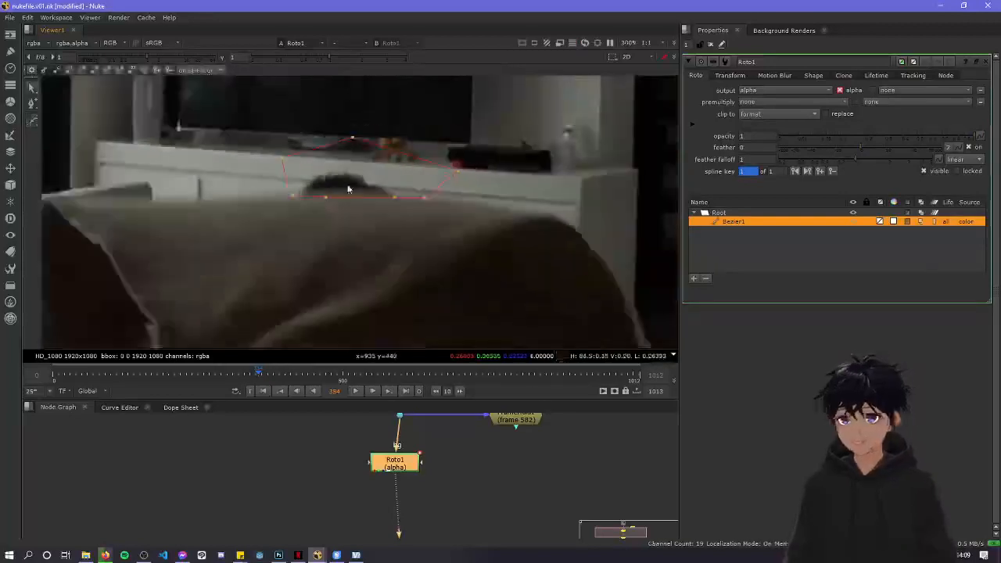
scroll(347, 188, up, 4)
scroll(344, 188, up, 1)
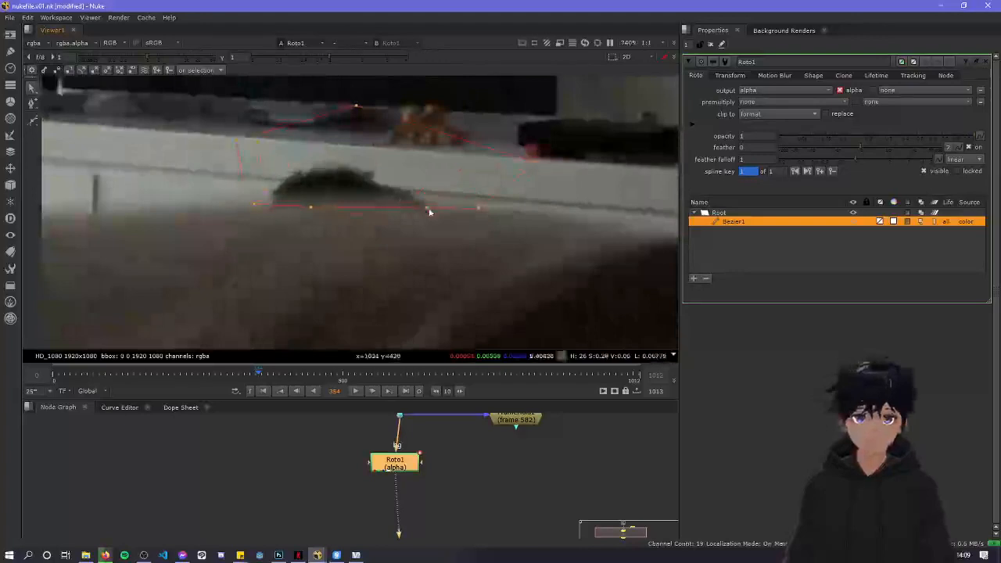
scroll(430, 169, down, 5)
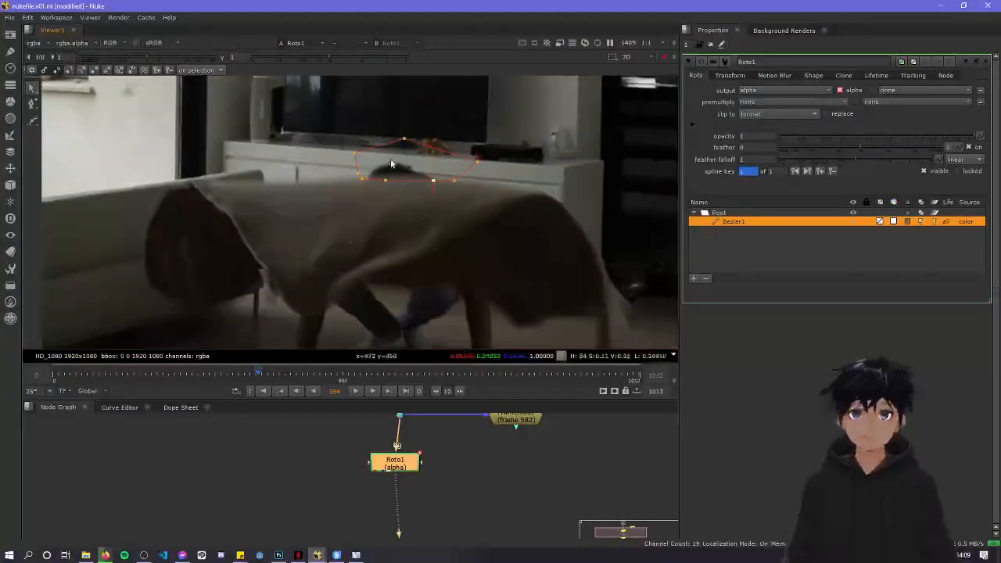
scroll(383, 171, up, 3)
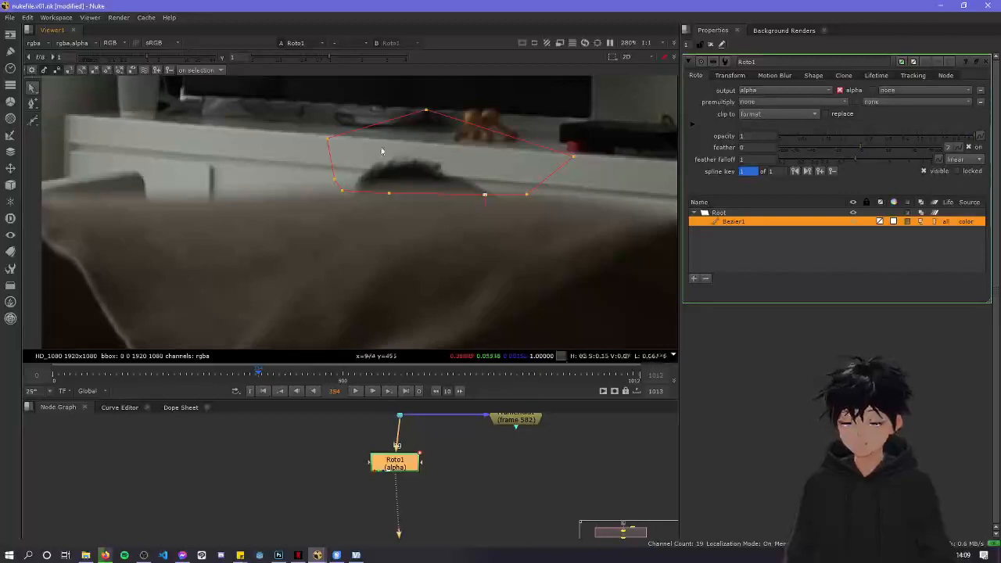
scroll(411, 206, up, 2)
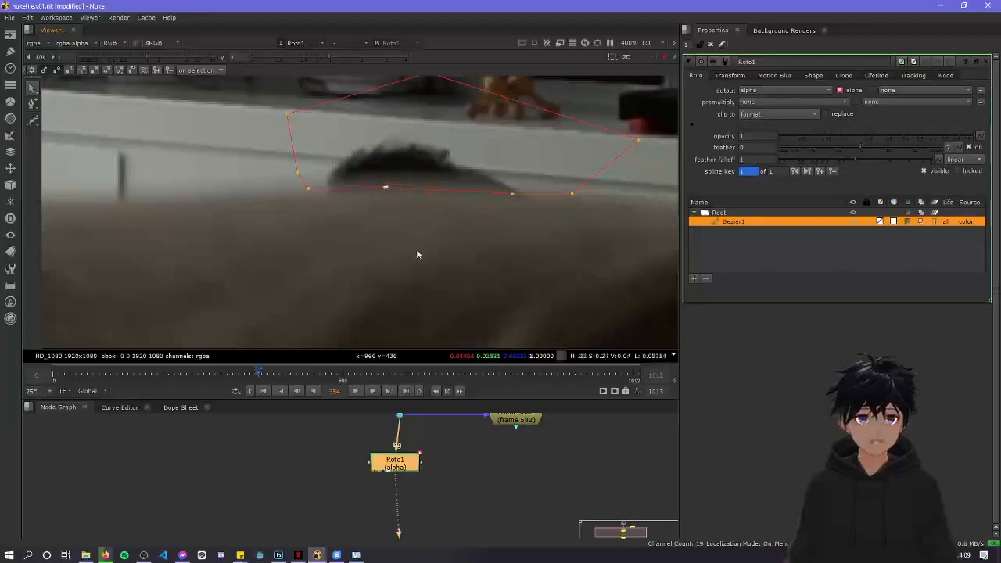
scroll(373, 234, down, 2)
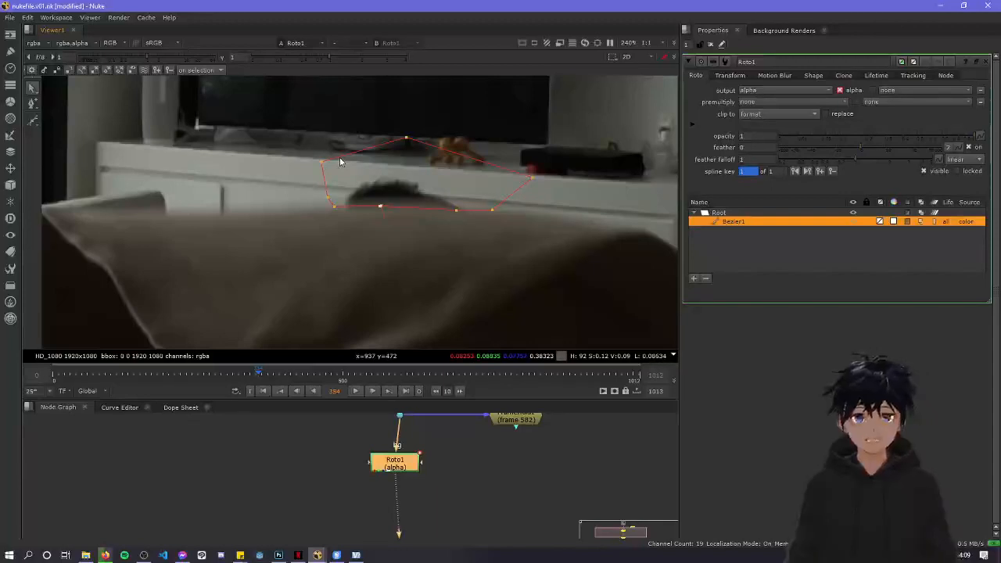
Step back and forth between frames 353 and 354 to examine when the head appears above the blanket
key(Left)
key(Left)
key(Left)
key(Left)
key(Left)
key(Left)
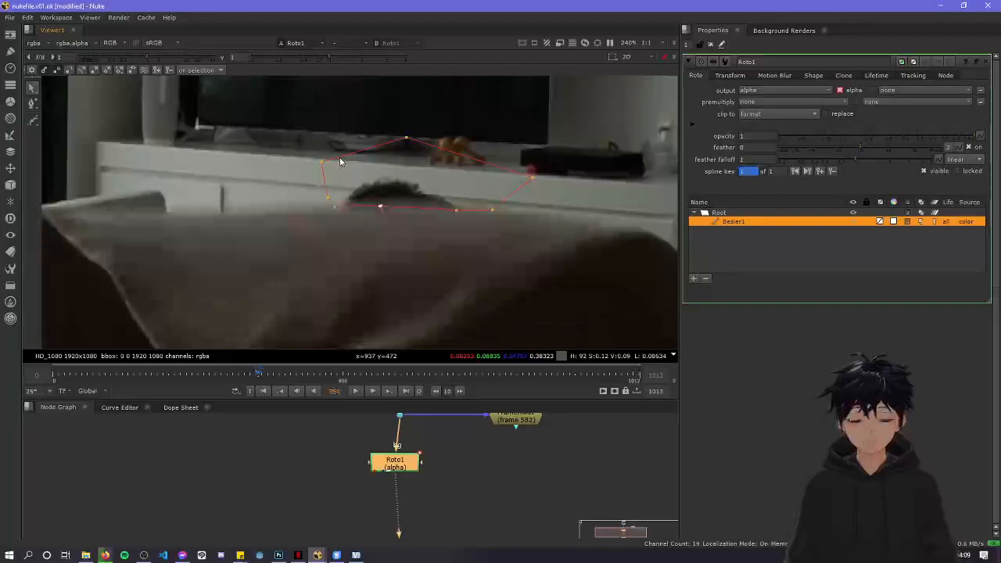
key(Left)
key(Right)
key(Left)
key(Left)
key(Right)
scroll(363, 198, down, 6)
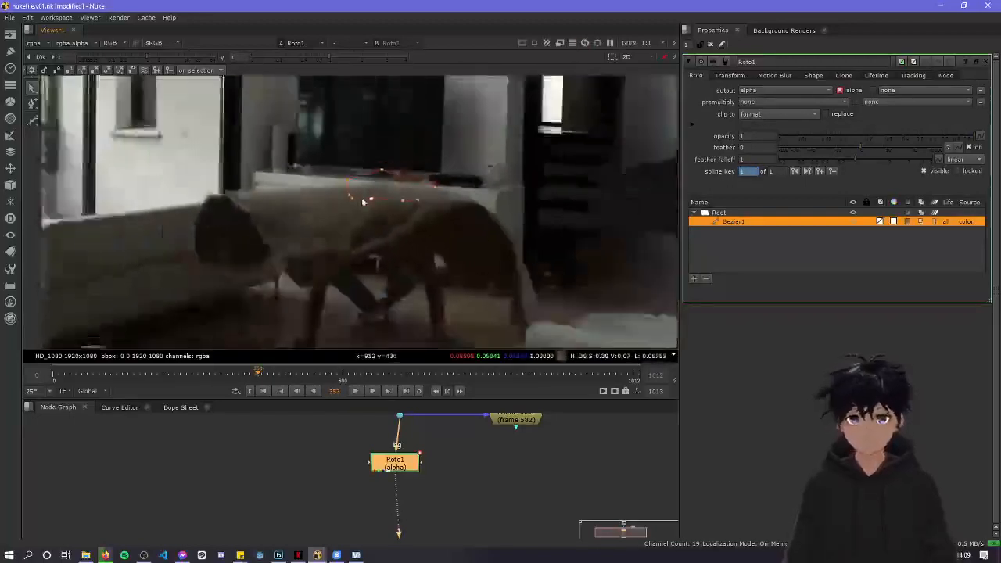
At frame 353, select all points of the Bezier and try moving the shape out of the picture
middle_drag(361, 201, 359, 227)
drag(402, 262, 308, 181)
drag(367, 222, 161, 193)
Compare frames 352, 353 and 354 to examine how the shape's position changes around the head
scroll(373, 212, up, 3)
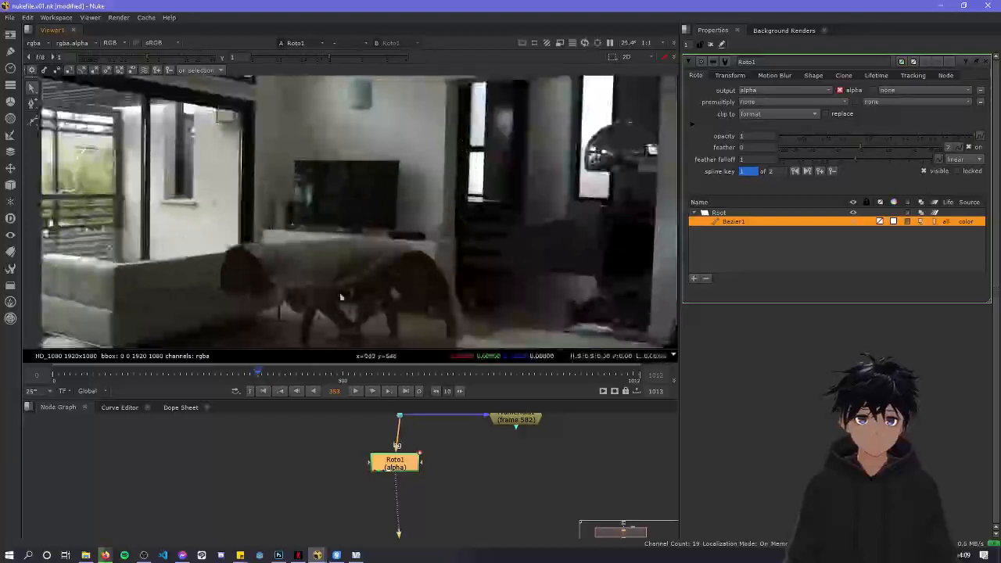
key(Left)
key(Right)
key(Left)
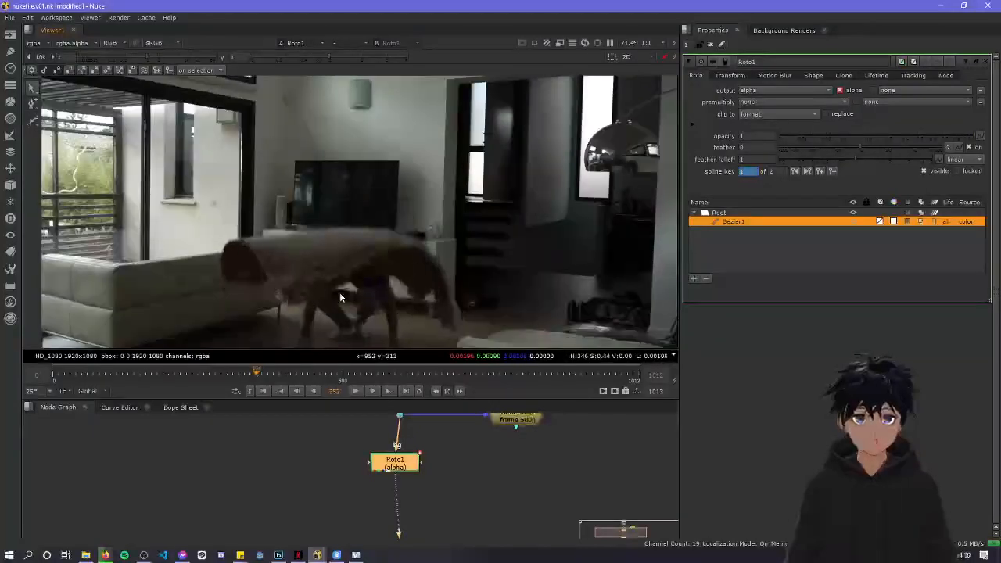
key(Right)
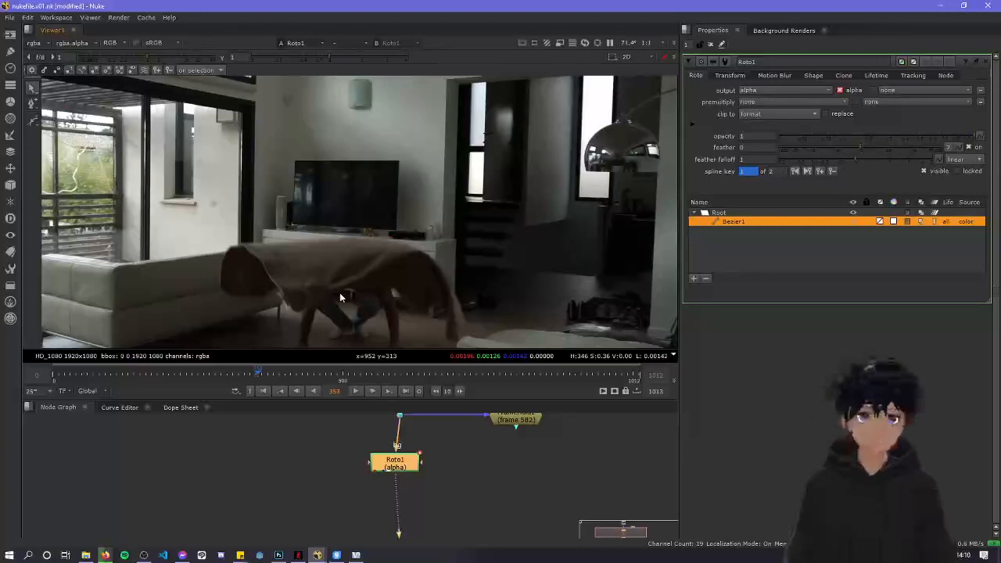
key(Right)
key(Left)
key(Right)
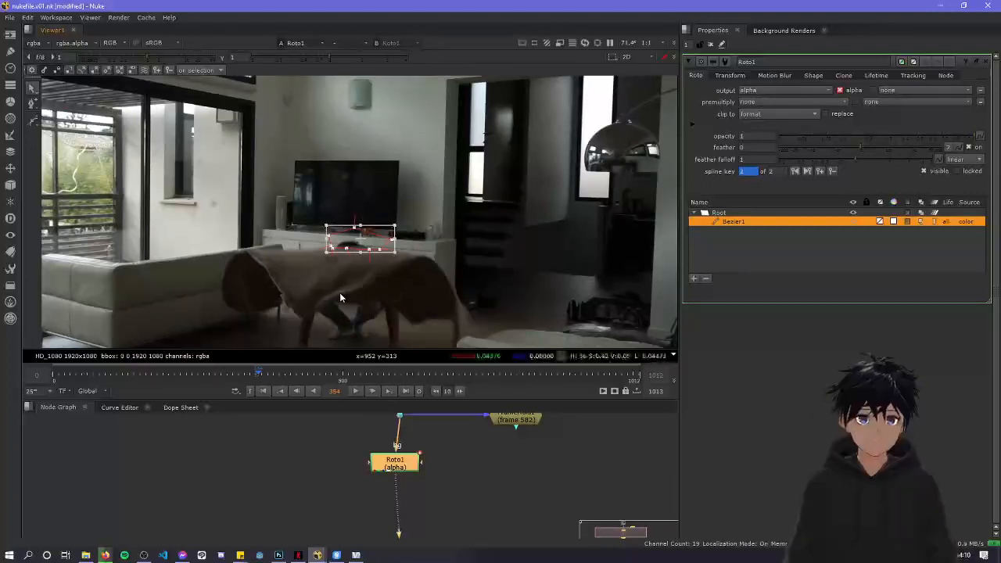
scroll(339, 292, up, 4)
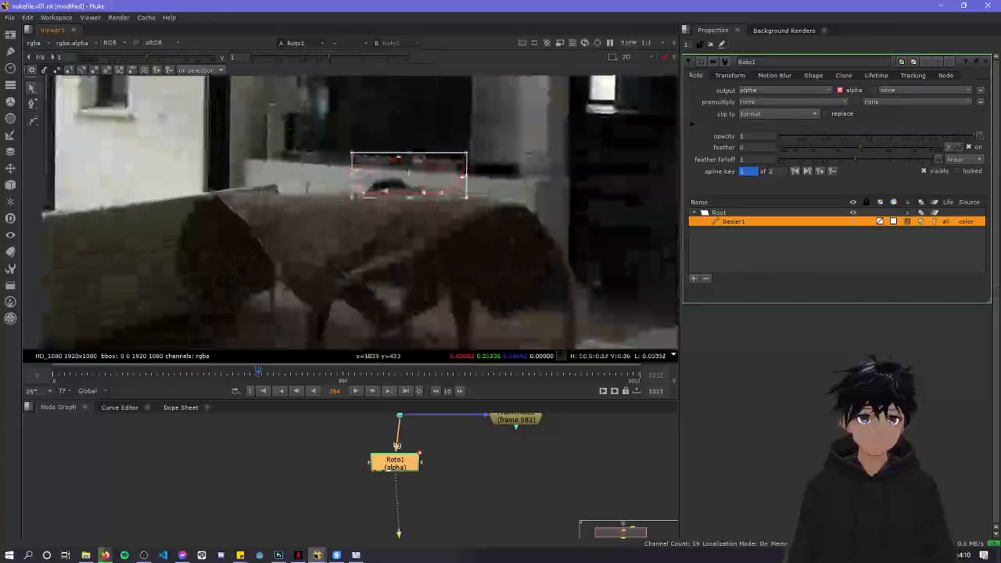
middle_drag(336, 207, 320, 196)
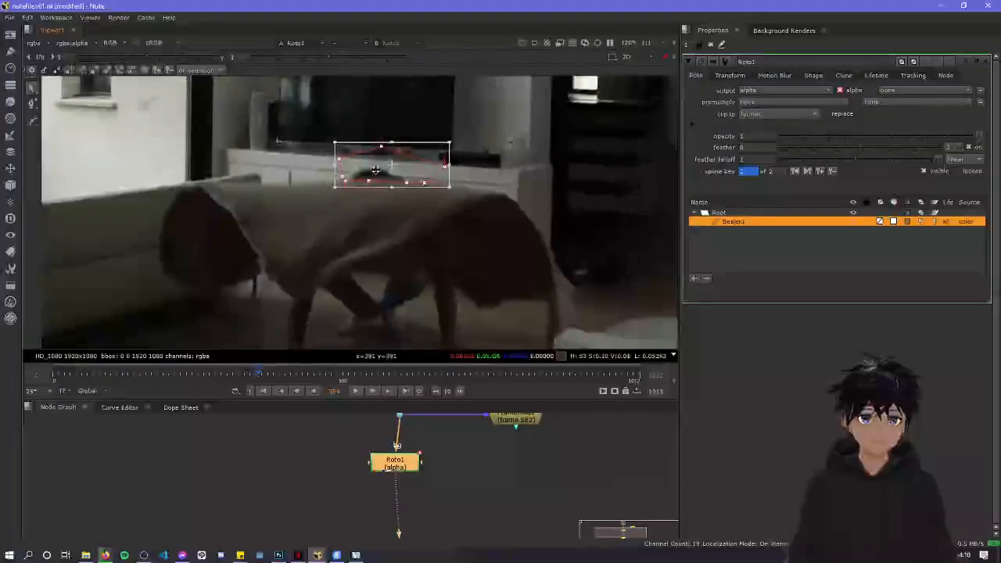
Move Read1 aside in the node graph and view its original footage with the viewer overlay hidden
scroll(286, 191, down, 5)
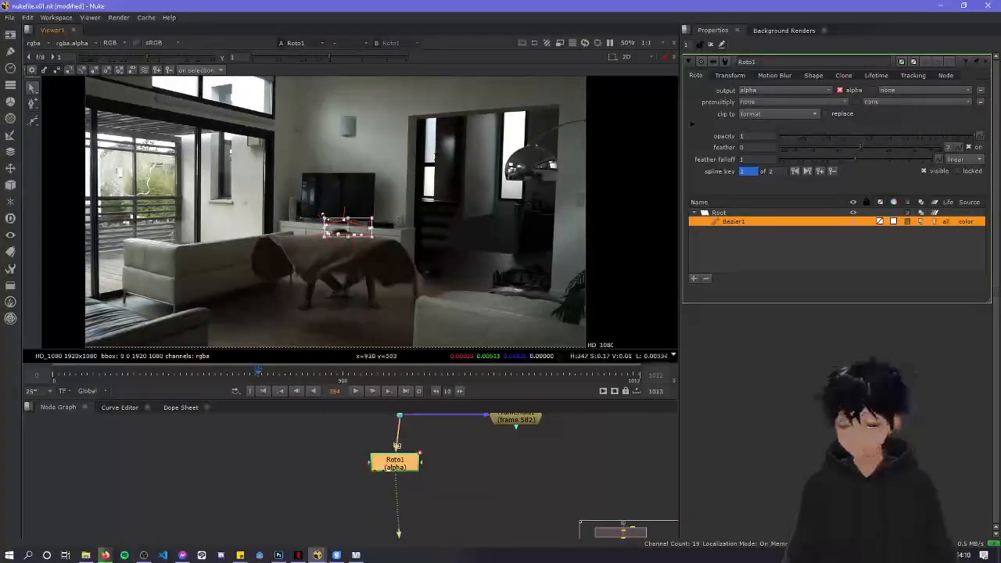
scroll(289, 219, down, 1)
scroll(382, 510, down, 1)
middle_drag(485, 462, 511, 524)
drag(422, 460, 378, 452)
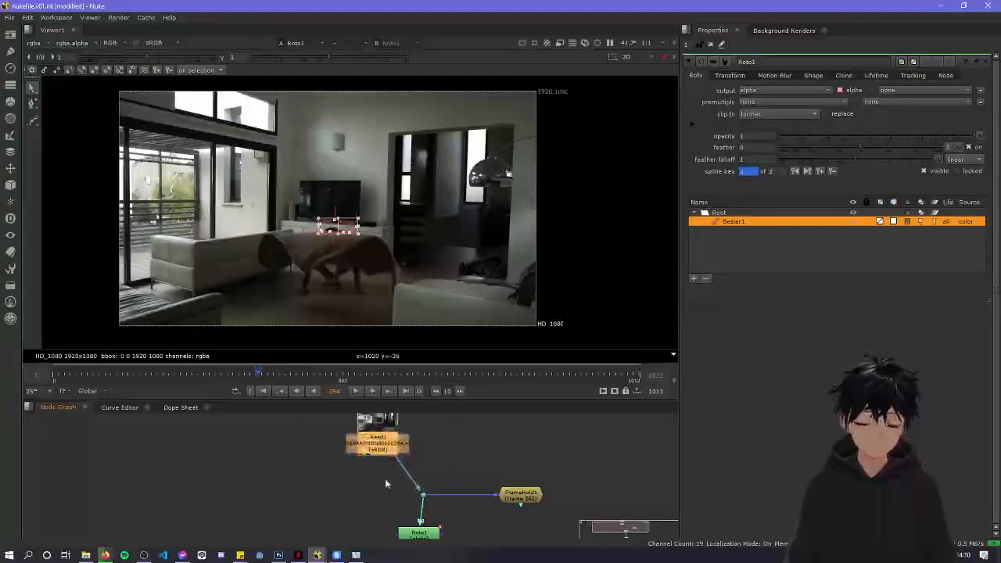
key(1)
click(385, 484)
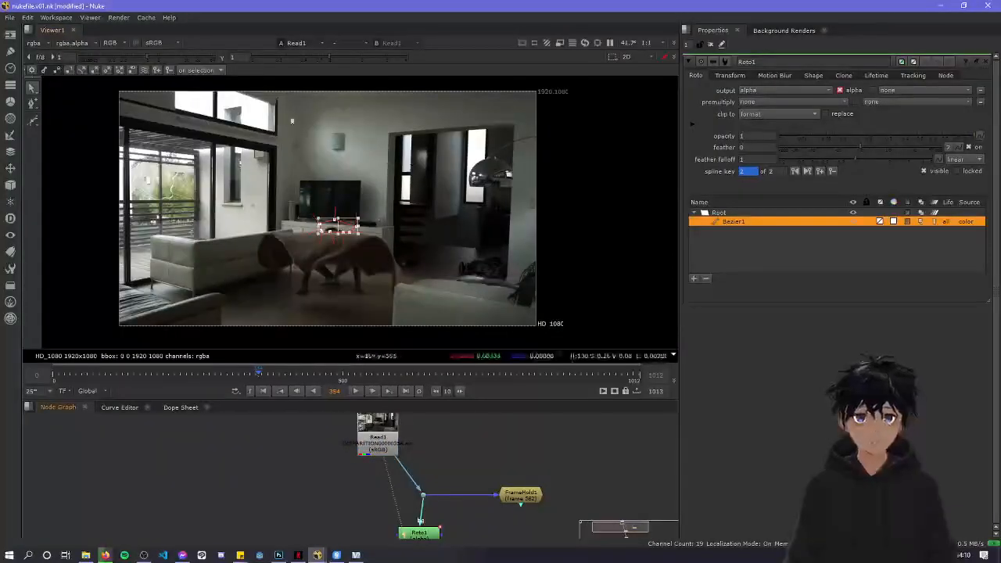
key(o)
middle_drag(299, 216, 320, 211)
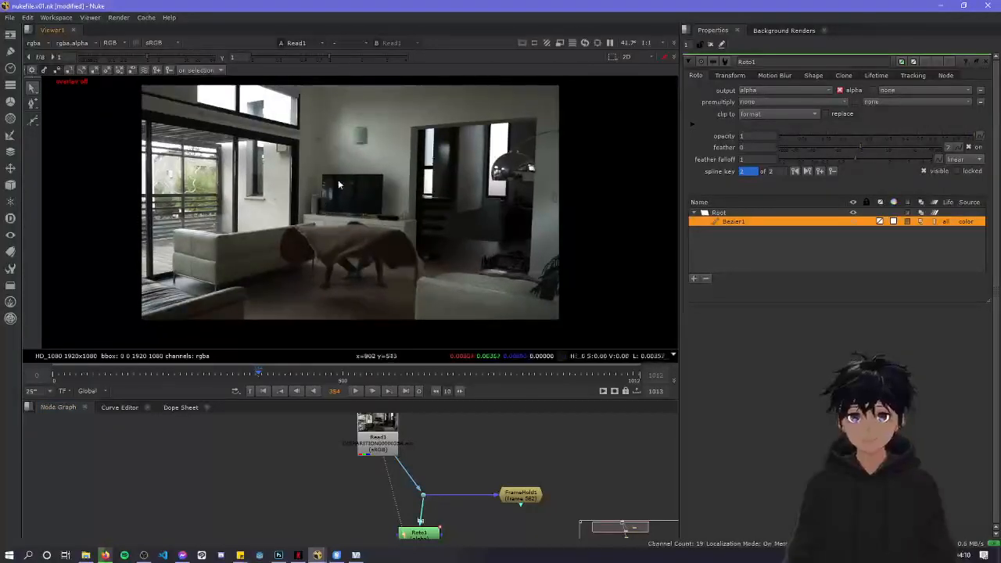
scroll(323, 224, down, 1)
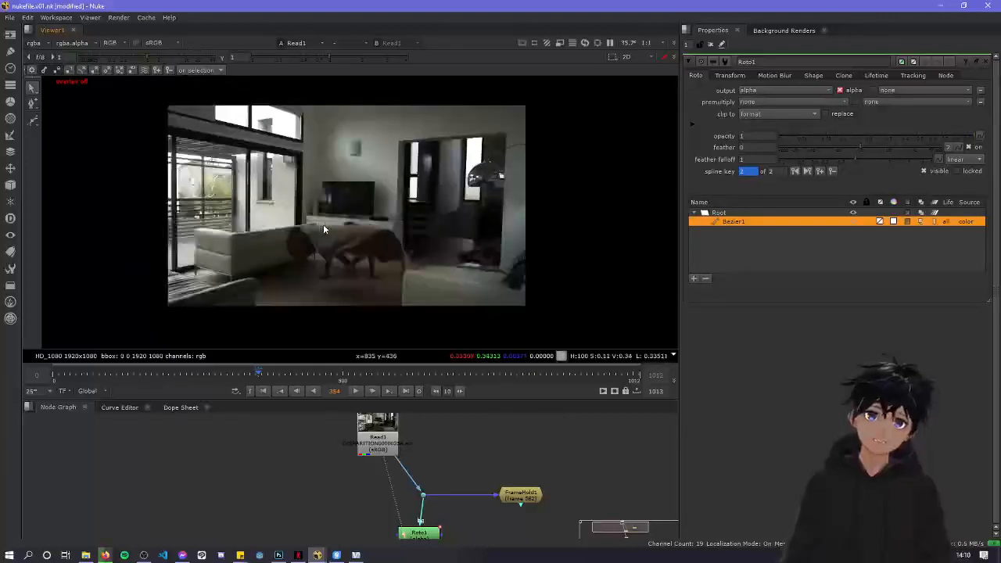
Inspect Roto1's alpha matte in the viewer and return to the RGB image with the overlay shown
click(420, 534)
key(1)
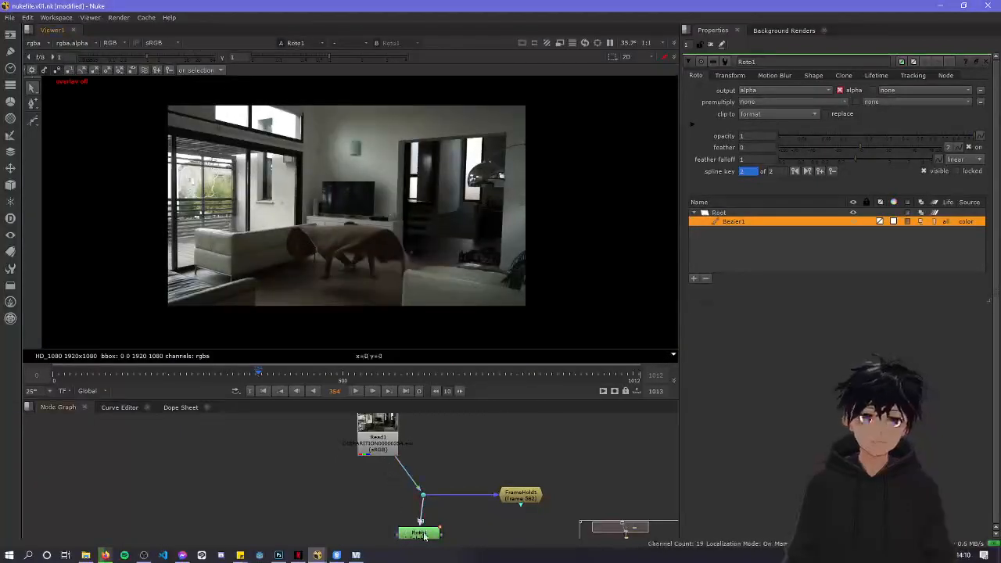
key(a)
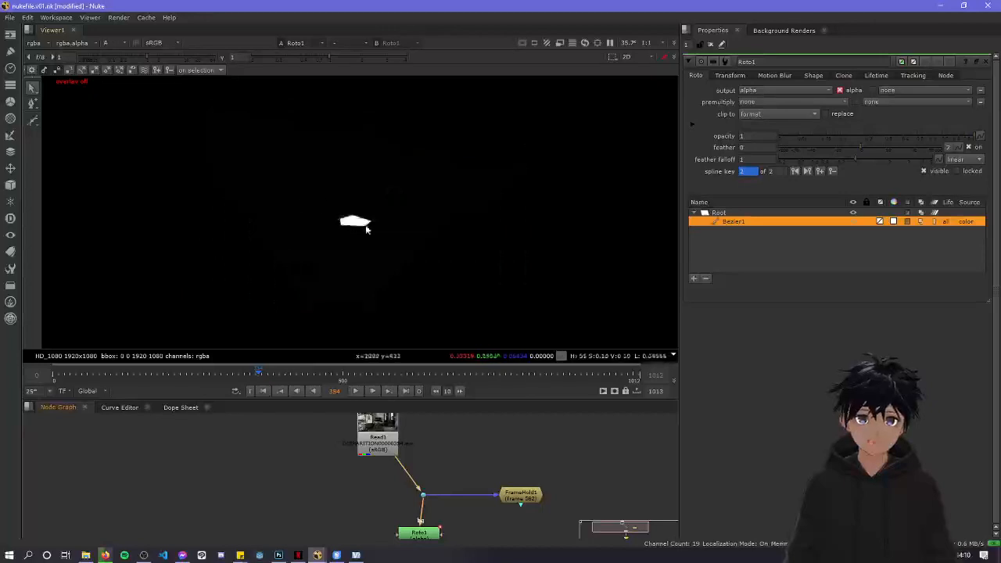
key(a)
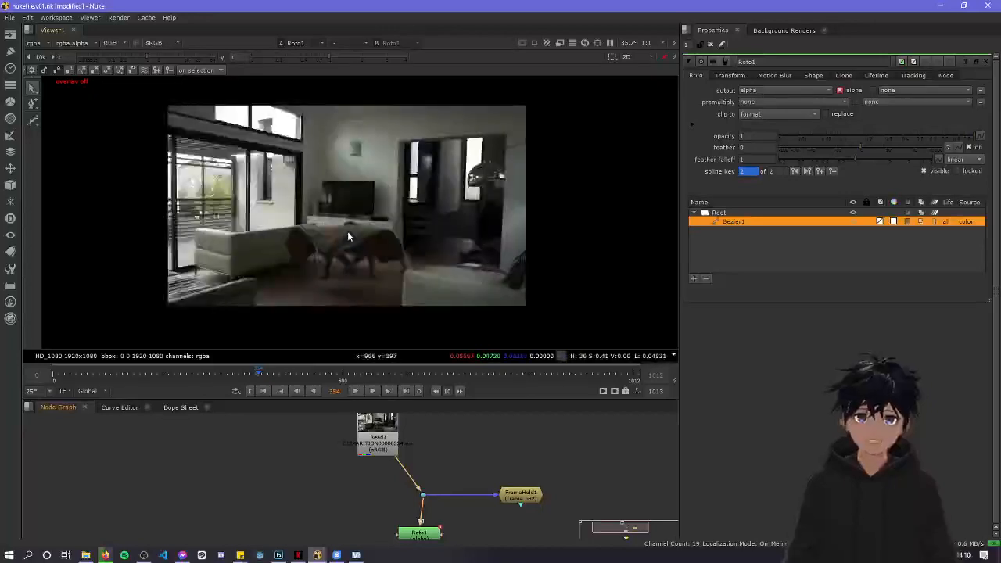
key(o)
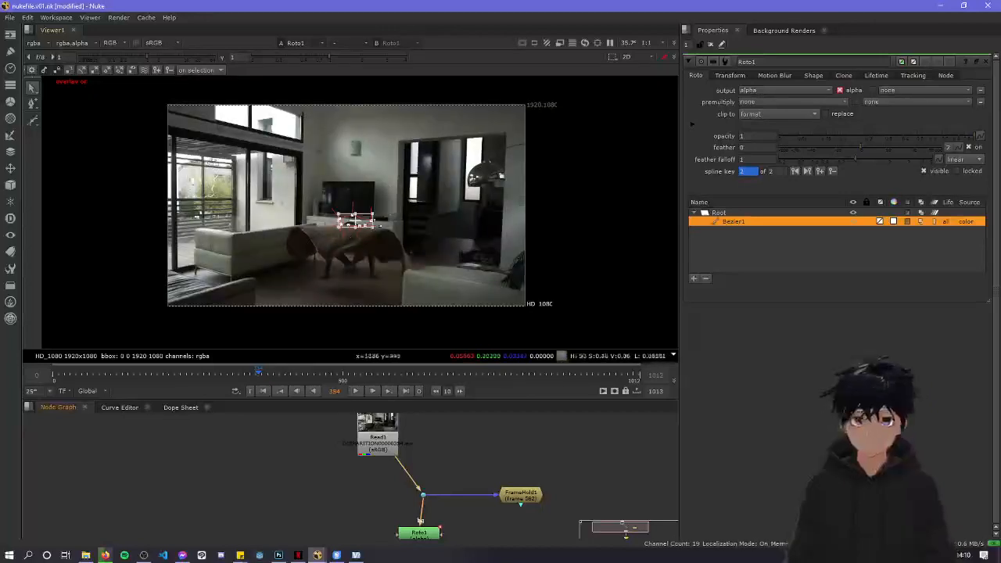
key(a)
key(a)
scroll(396, 226, down, 2)
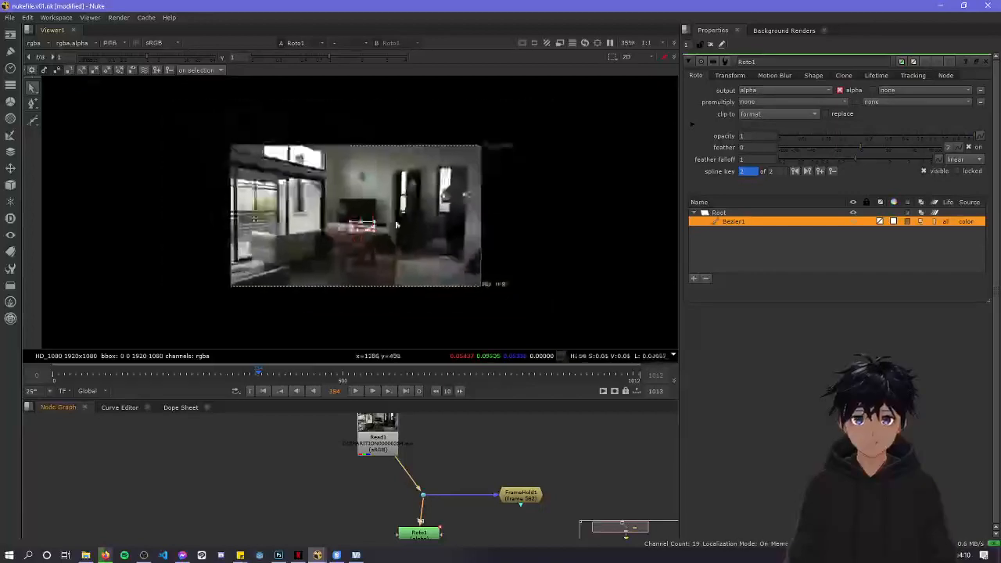
scroll(396, 226, up, 8)
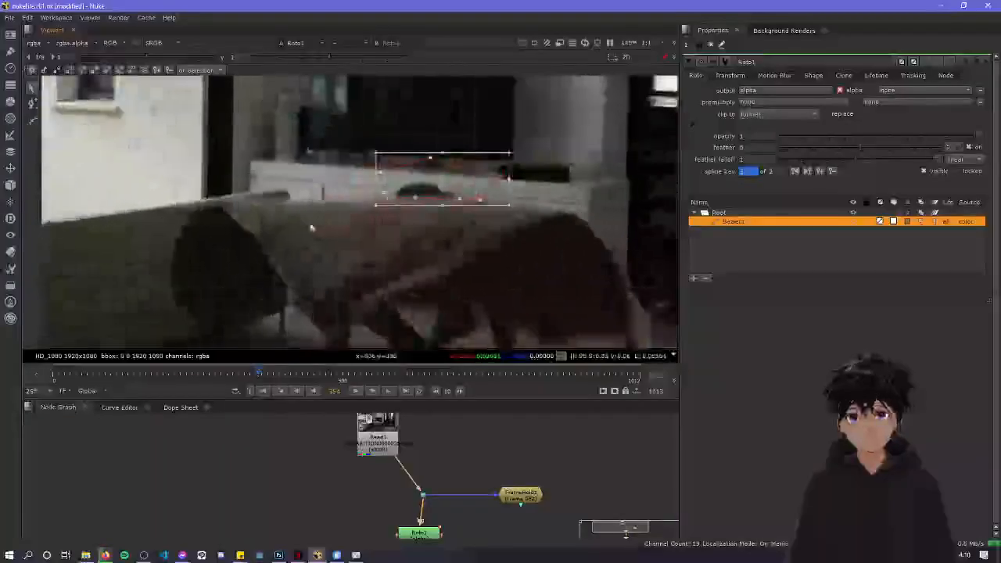
Align Read1 above the Dot and Roto1 straight below it in the node graph
mouse_move(397, 479)
middle_down()
mouse_move(396, 456)
mouse_move(379, 479)
middle_up()
drag(370, 442, 417, 447)
scroll(430, 491, up, 1)
middle_drag(429, 493, 427, 425)
drag(408, 478, 416, 468)
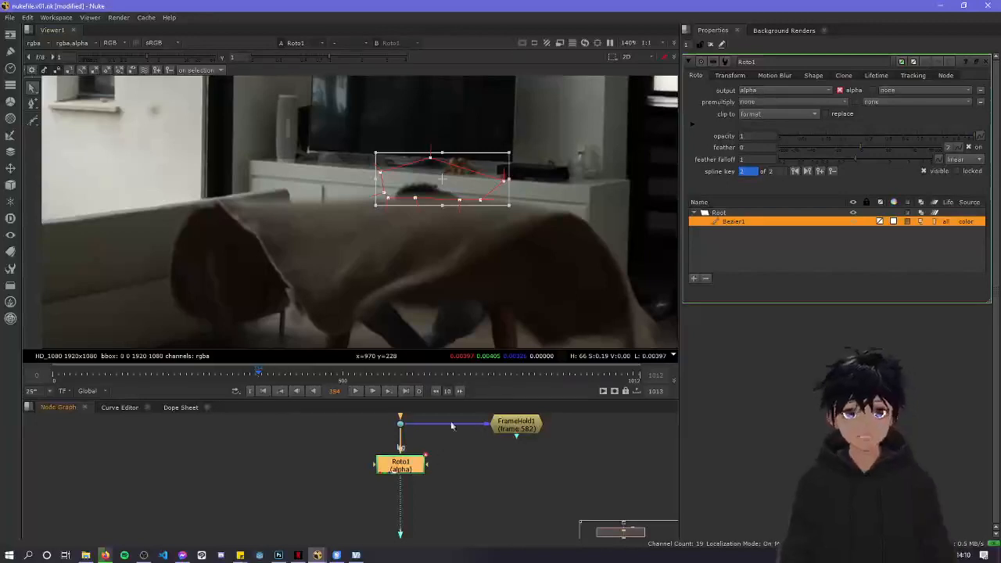
middle_drag(357, 496, 305, 513)
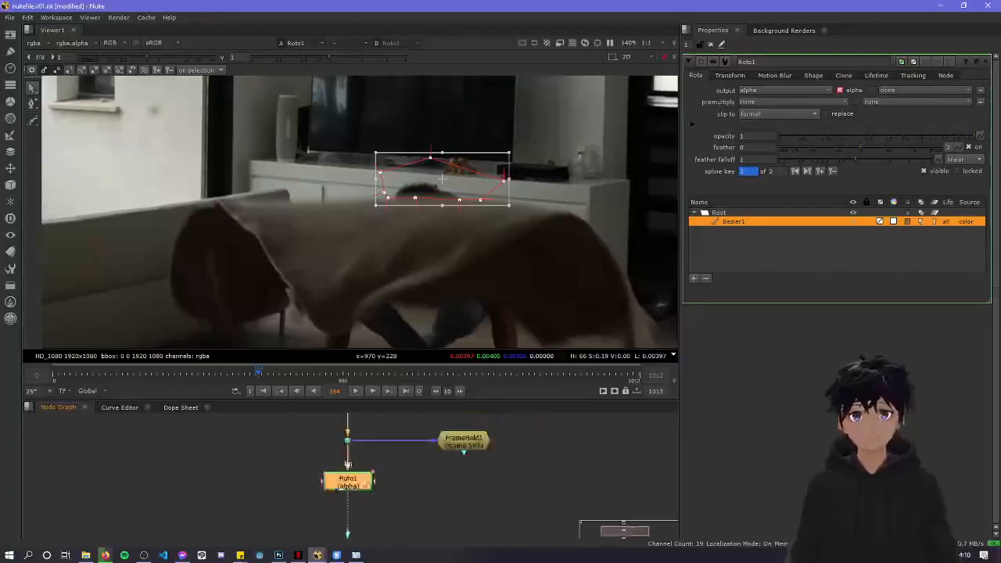
mouse_move(356, 490)
mouse_down()
mouse_move(388, 501)
mouse_move(355, 490)
mouse_move(357, 499)
mouse_up()
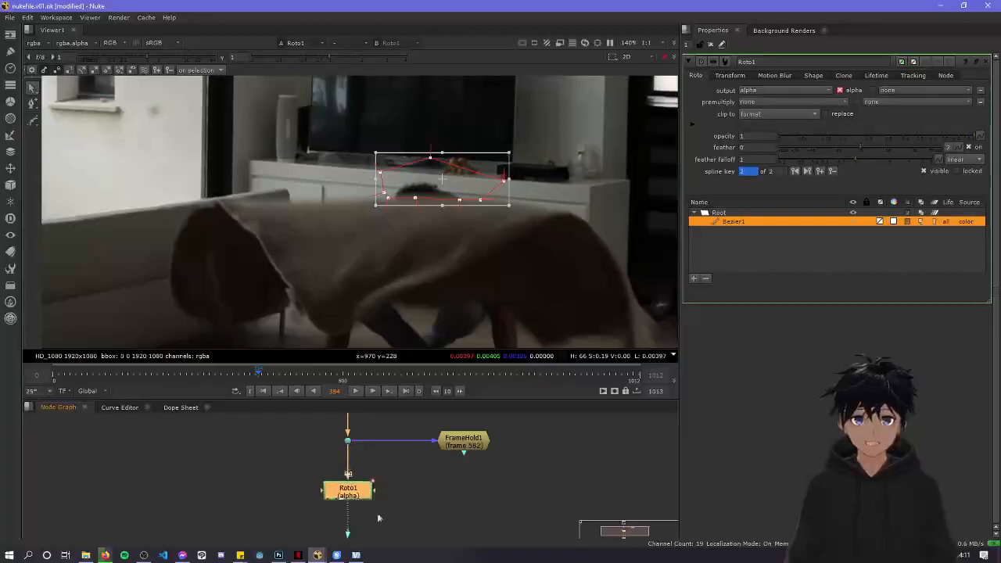
middle_drag(378, 517, 388, 489)
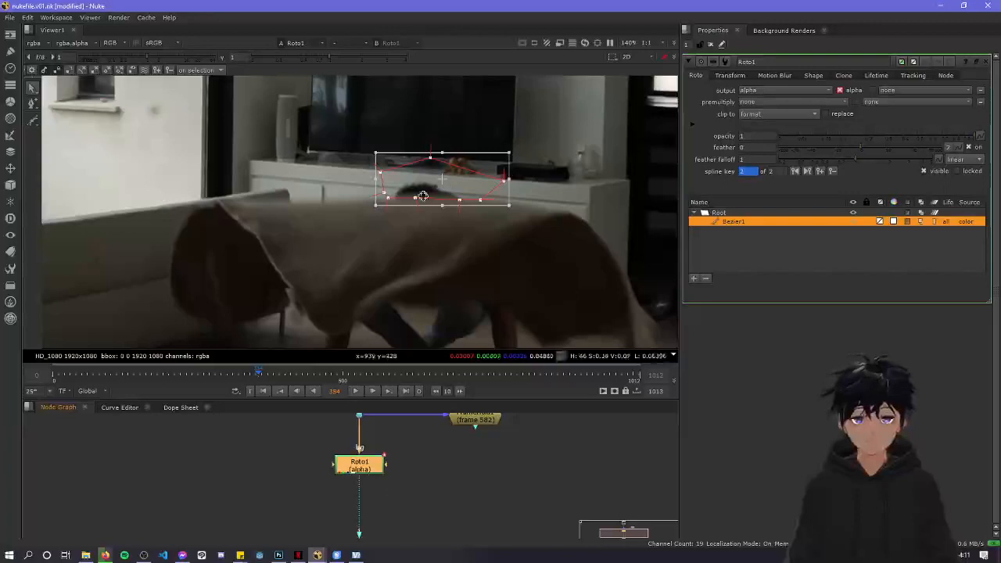
Check the frames from 354 back to 352, and undo the node alignment and the Bezier's move at frame 353
scroll(422, 195, up, 4)
scroll(421, 188, down, 3)
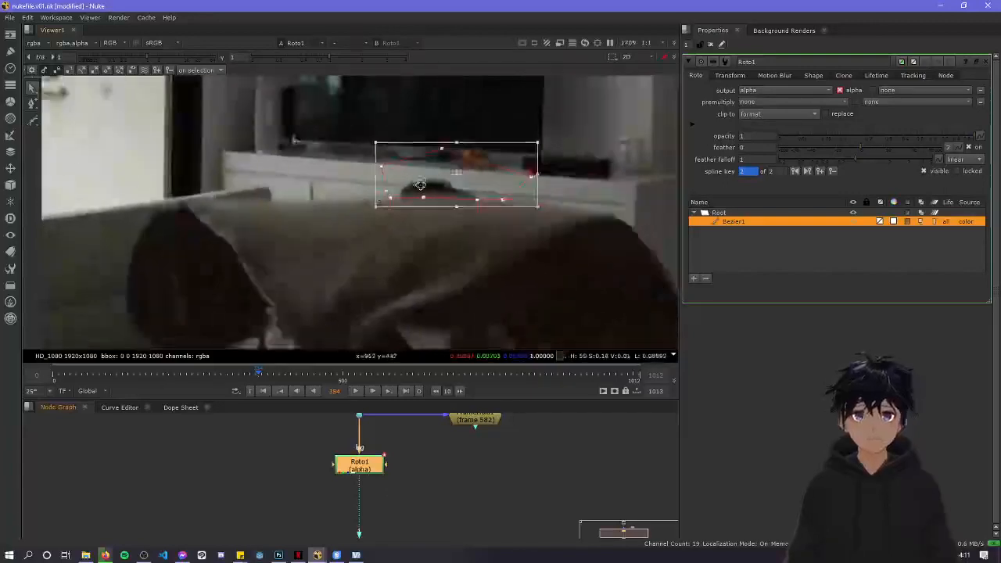
scroll(420, 184, up, 1)
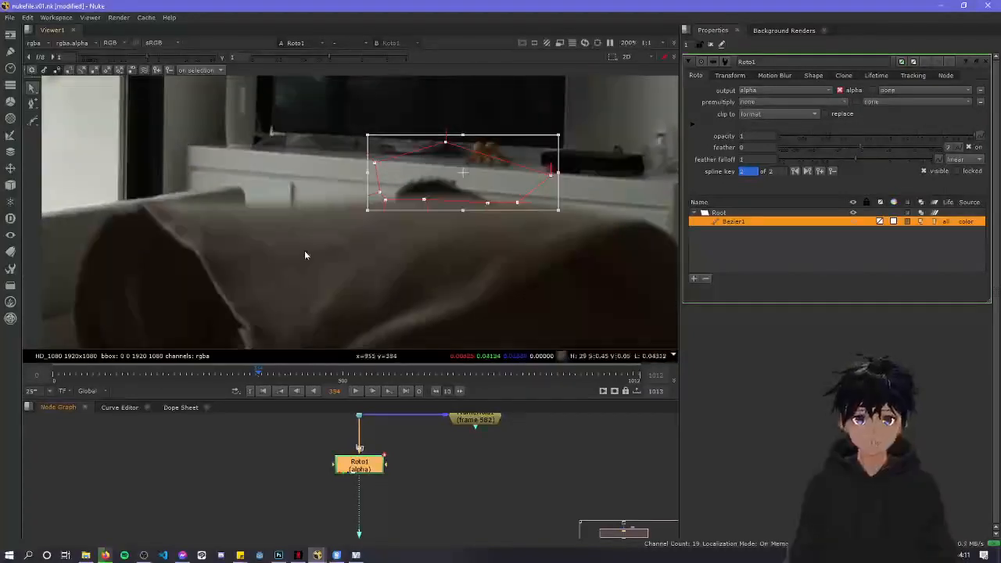
key(Left)
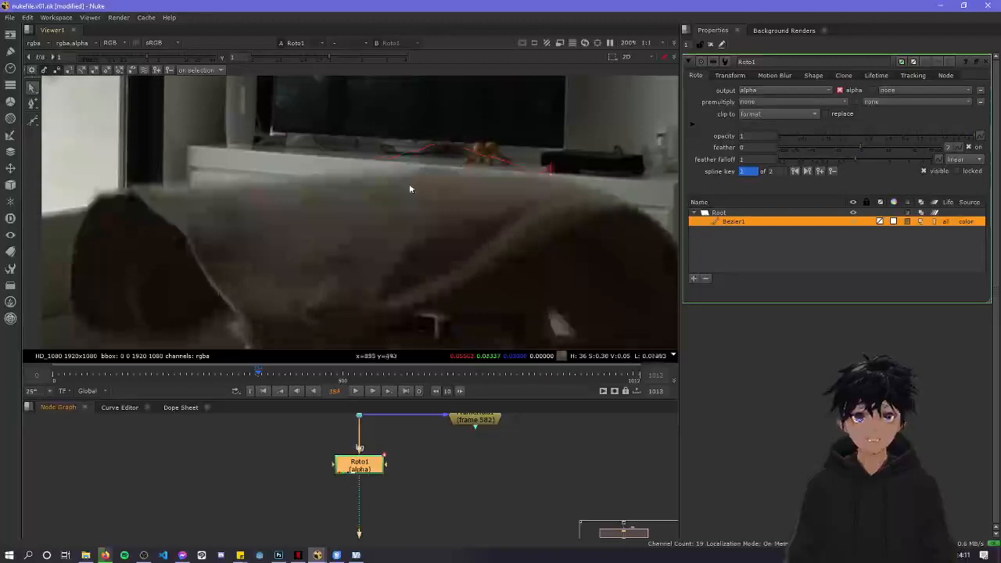
key(Left)
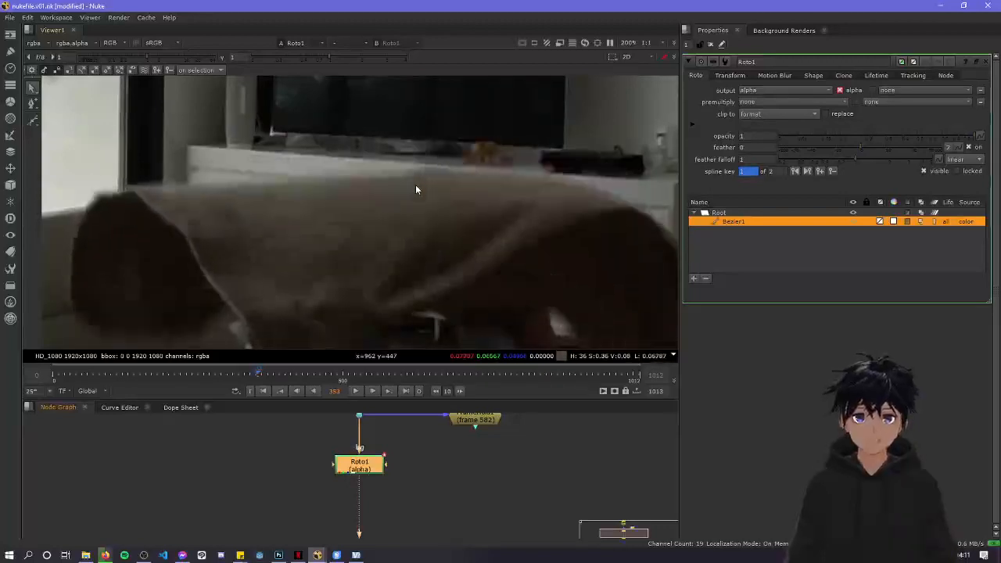
key(Left)
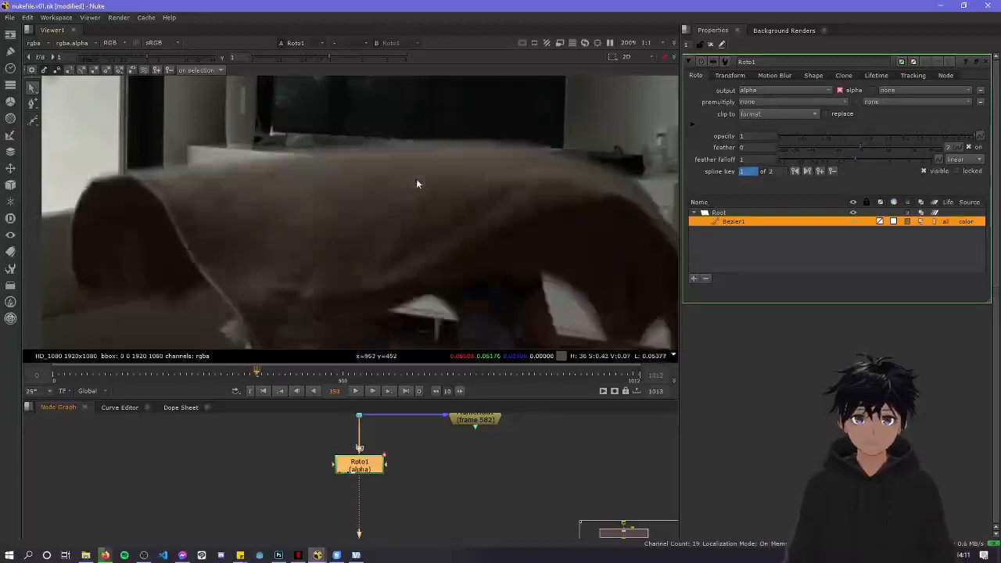
scroll(410, 181, down, 2)
key(ctrl+z)
key(ctrl+z)
key(ctrl+z)
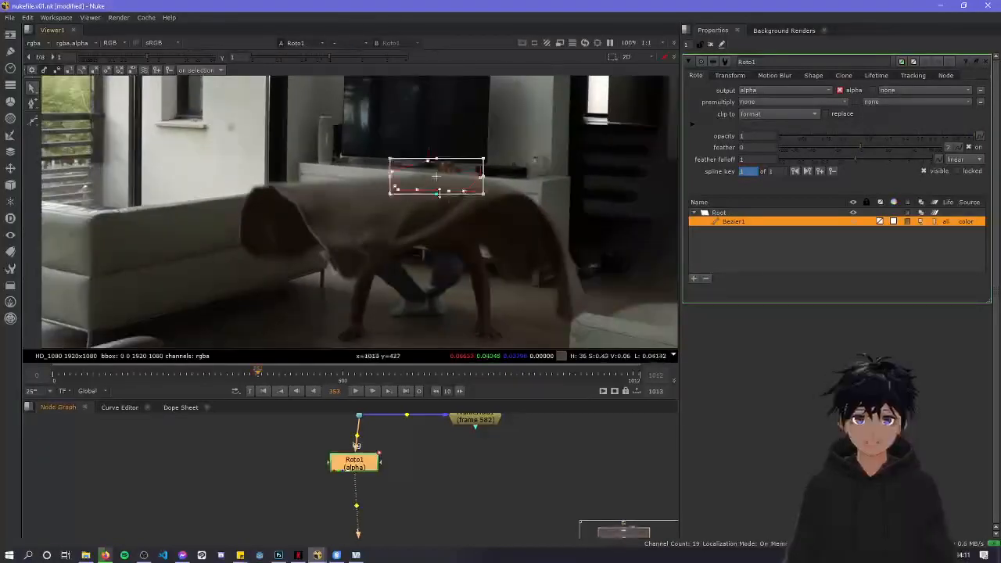
At frame 354, fine-tune the Bezier's lower-left points to follow the blanket's edge beneath the head
key(Right)
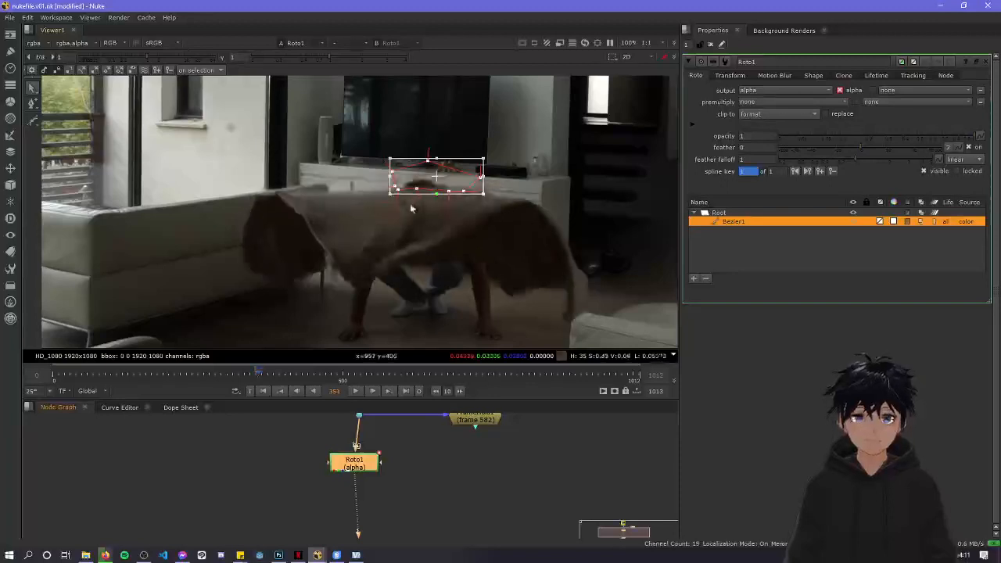
key(Left)
key(Right)
scroll(416, 175, up, 3)
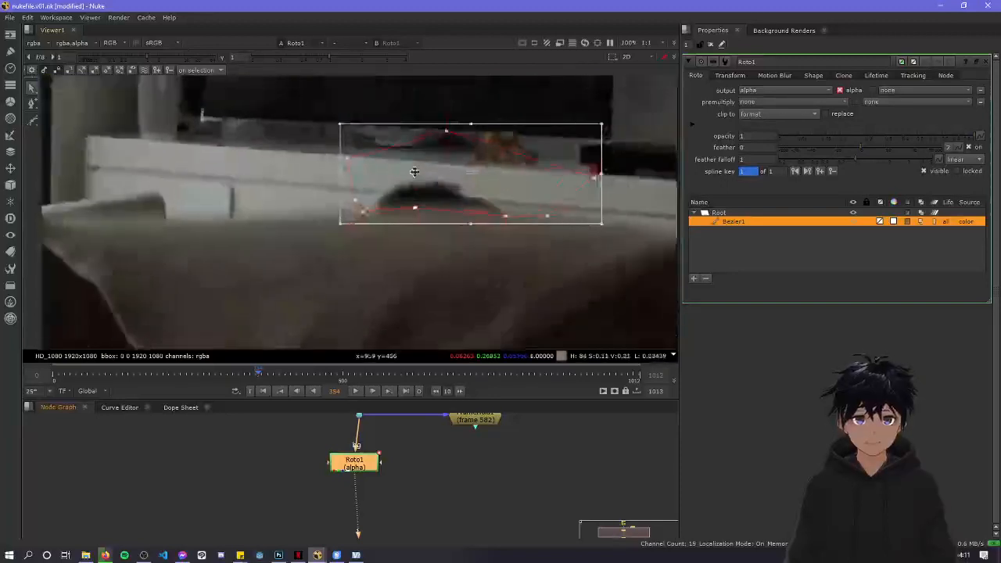
scroll(414, 172, up, 2)
click(341, 284)
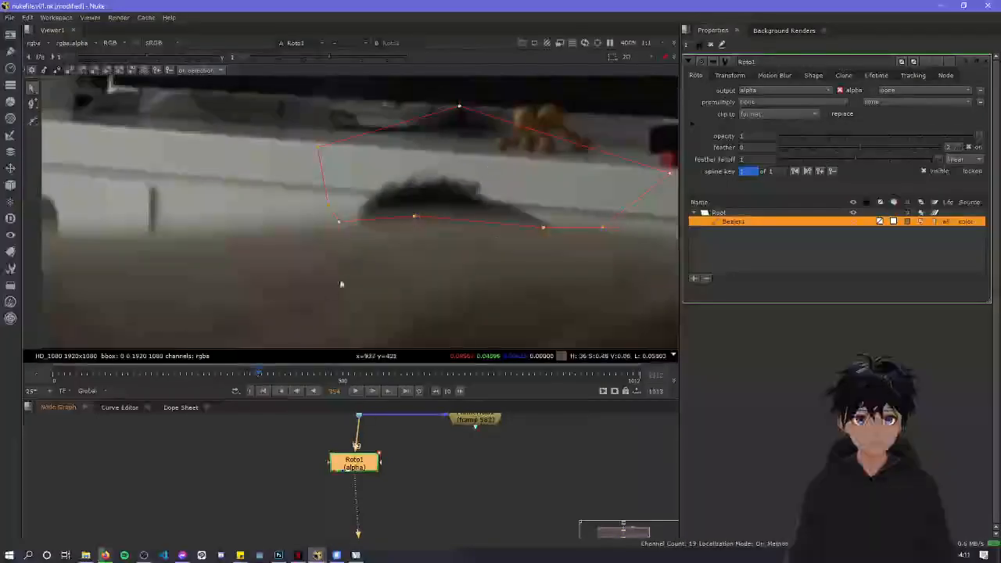
click(413, 222)
drag(342, 234, 341, 228)
scroll(421, 233, down, 4)
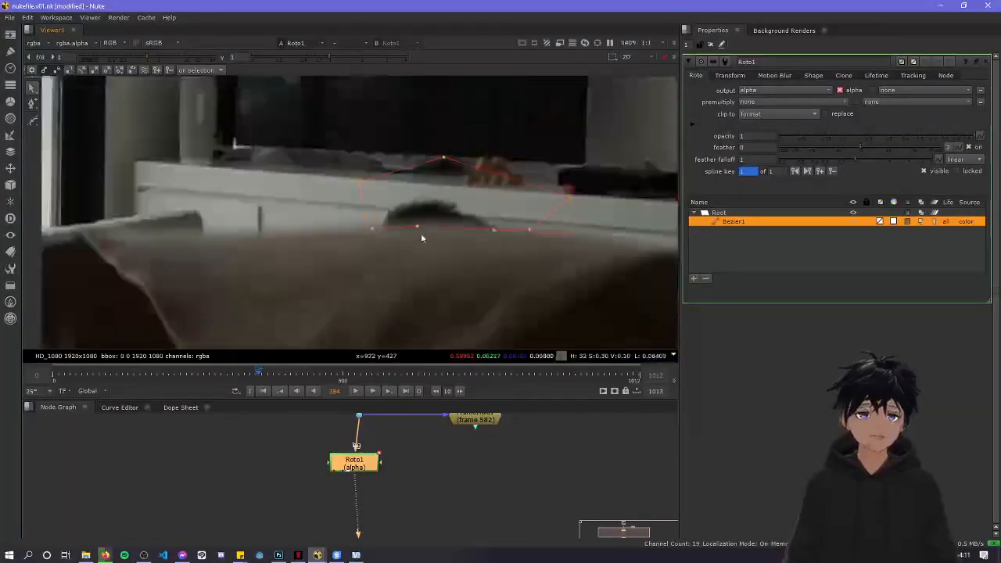
At frame 353, raise the Bezier's lower points to follow the top edge of the blanket
key(alt+Left)
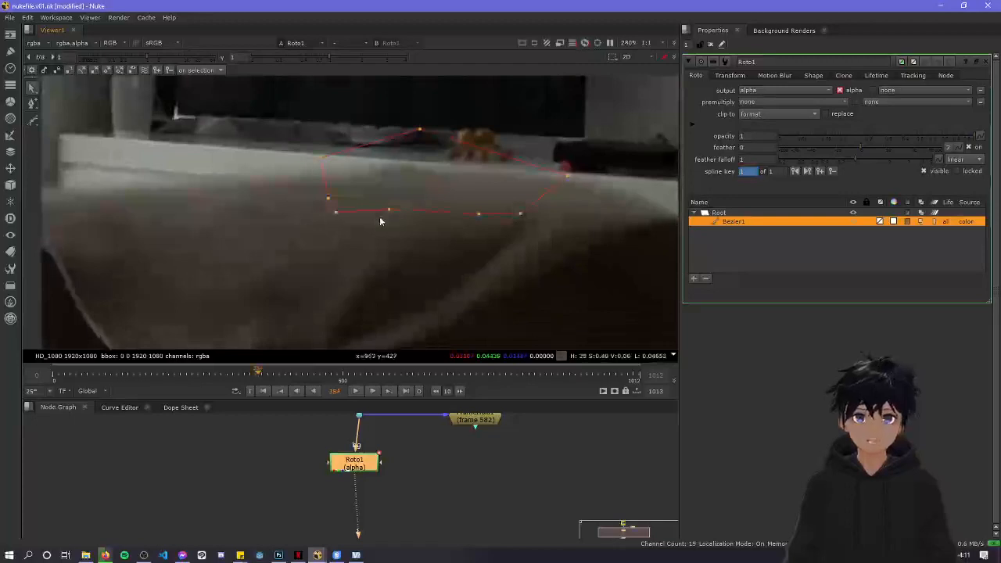
drag(311, 165, 340, 175)
drag(389, 210, 397, 193)
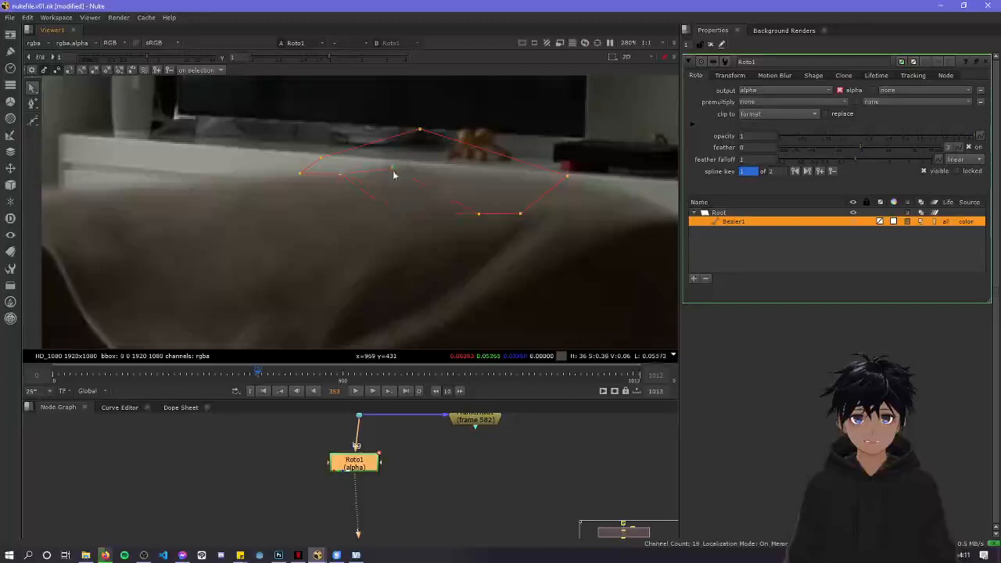
drag(463, 168, 462, 178)
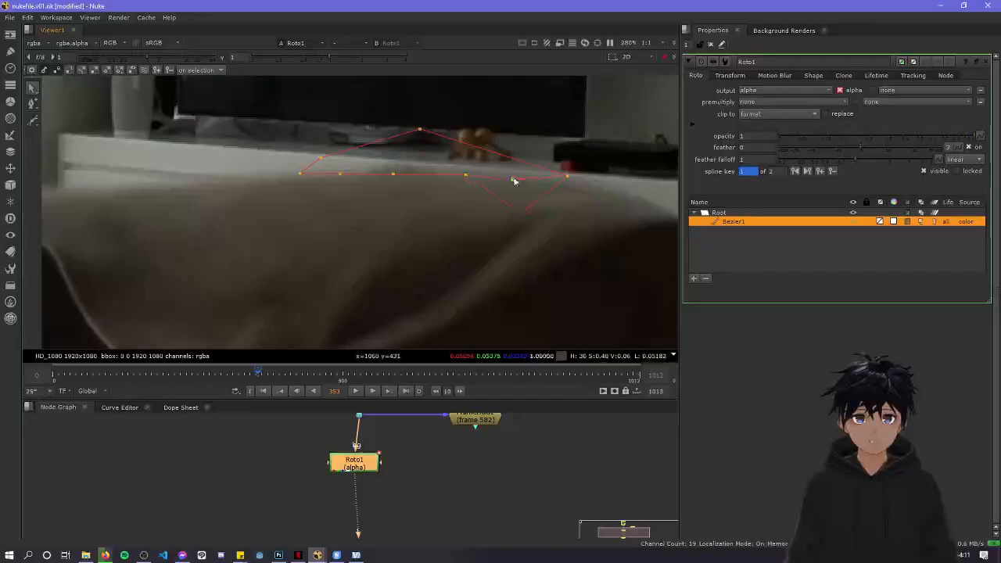
scroll(514, 178, up, 2)
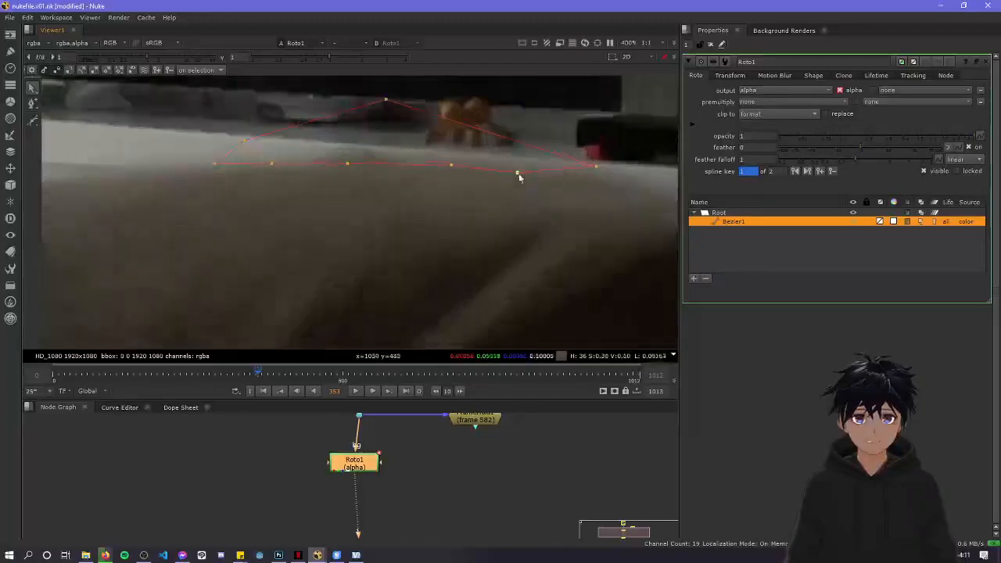
scroll(516, 172, down, 2)
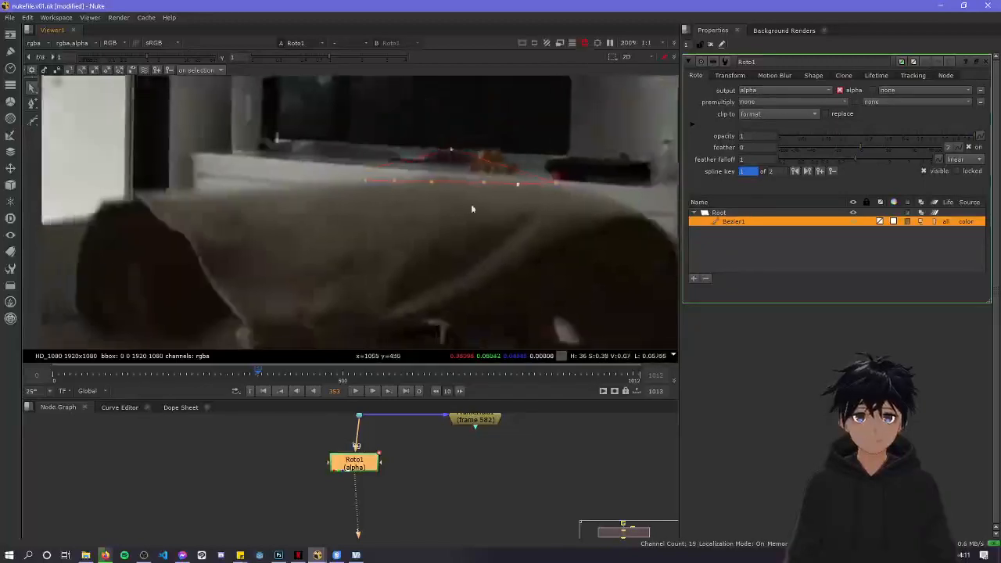
scroll(472, 209, up, 1)
scroll(425, 205, up, 2)
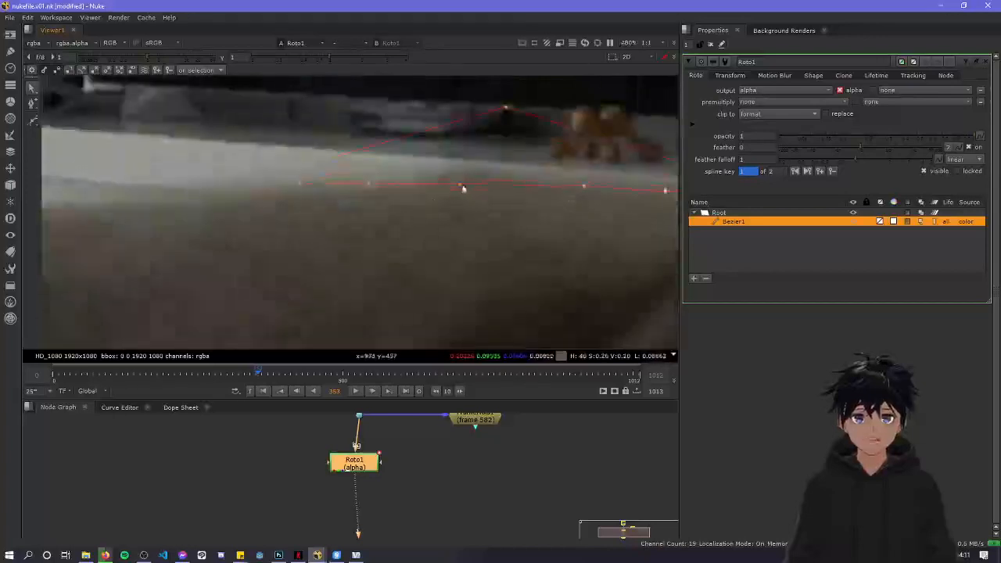
scroll(459, 195, down, 4)
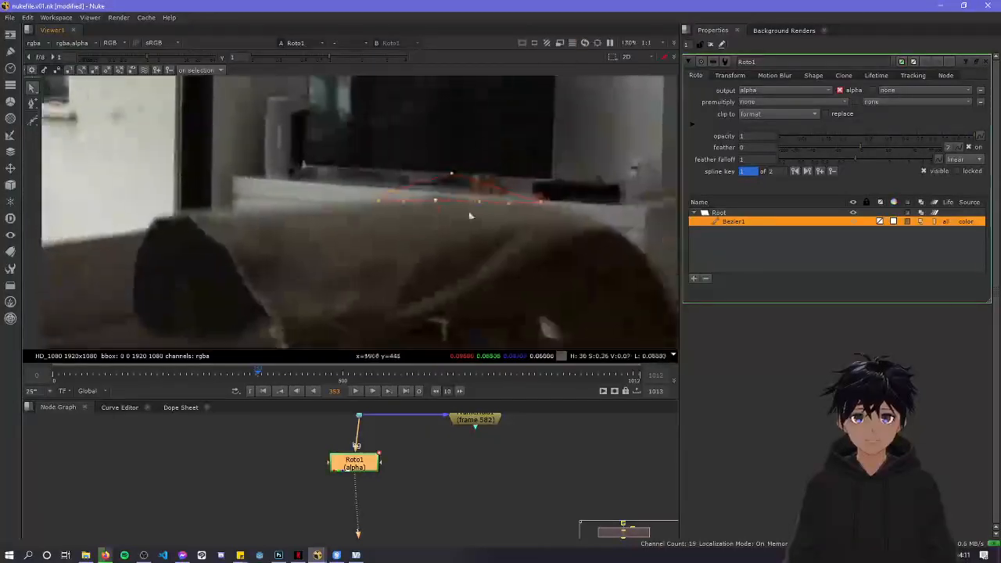
At frame 352, move the whole Bezier sideways until it lies outside the image's left border
scroll(451, 219, down, 2)
drag(357, 159, 537, 264)
scroll(469, 228, down, 2)
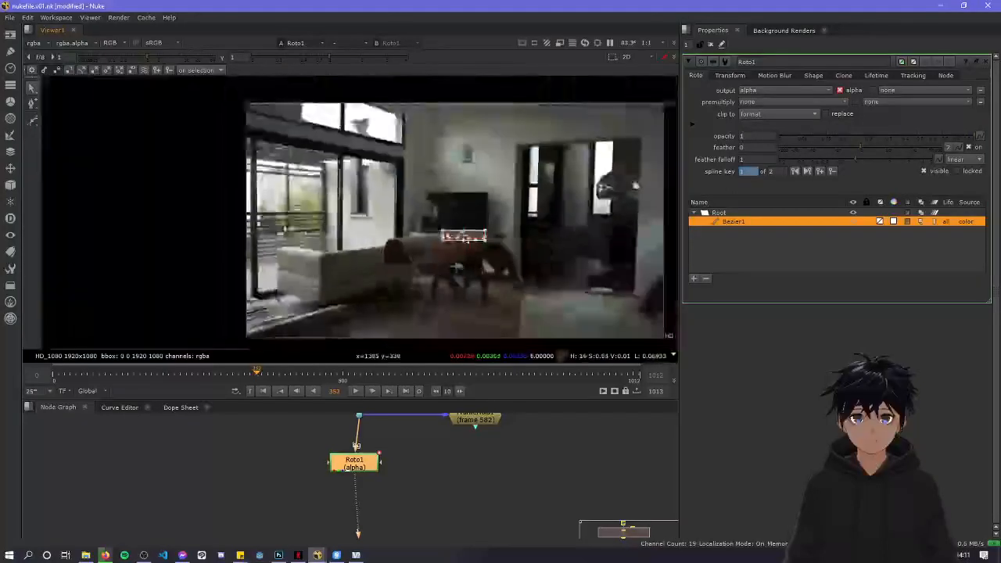
drag(470, 228, 191, 228)
At frame 355, move the Bezier's lower points together down to the blanket's edge beneath the head
scroll(489, 242, up, 2)
key(Right)
key(Right)
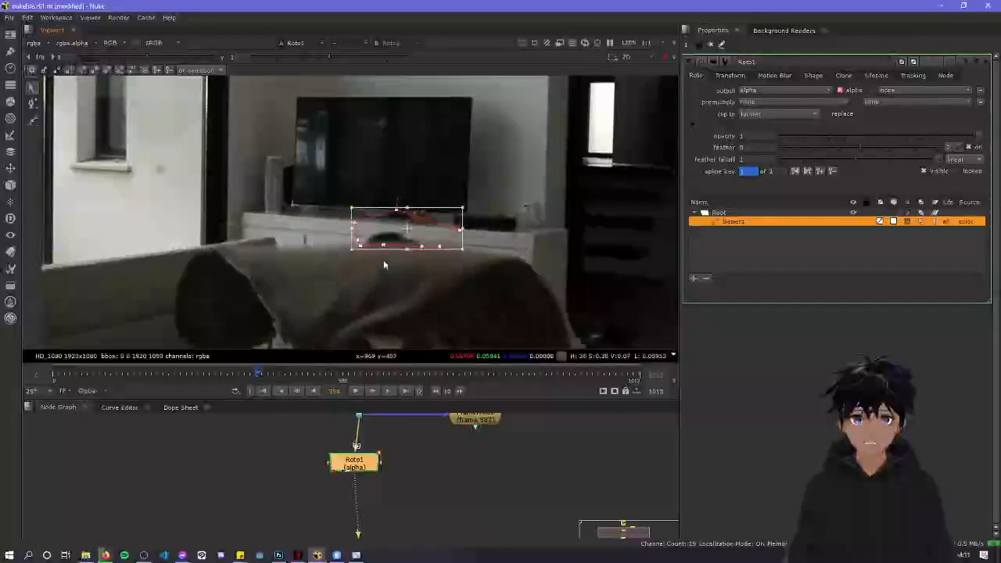
scroll(387, 270, up, 3)
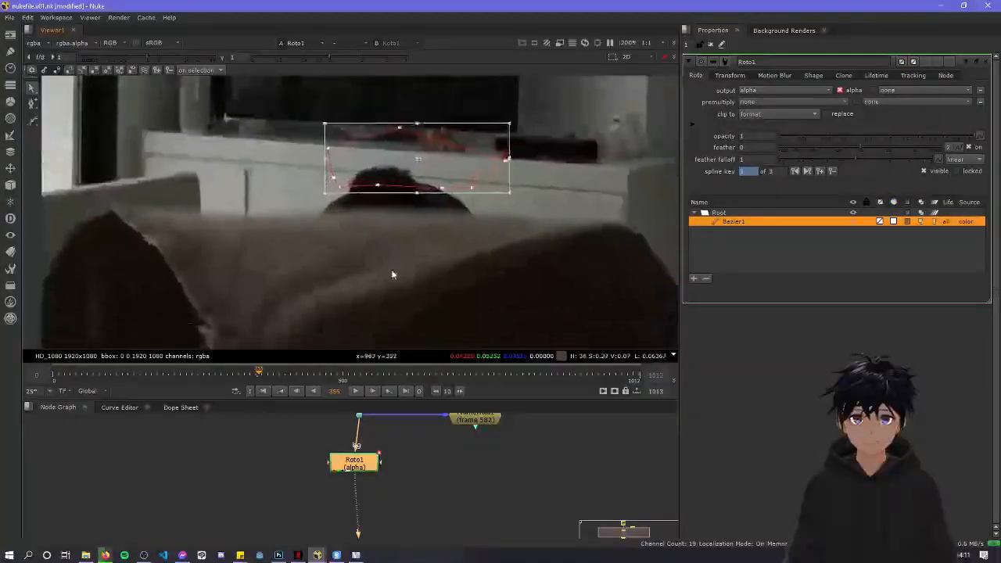
key(Right)
click(291, 215)
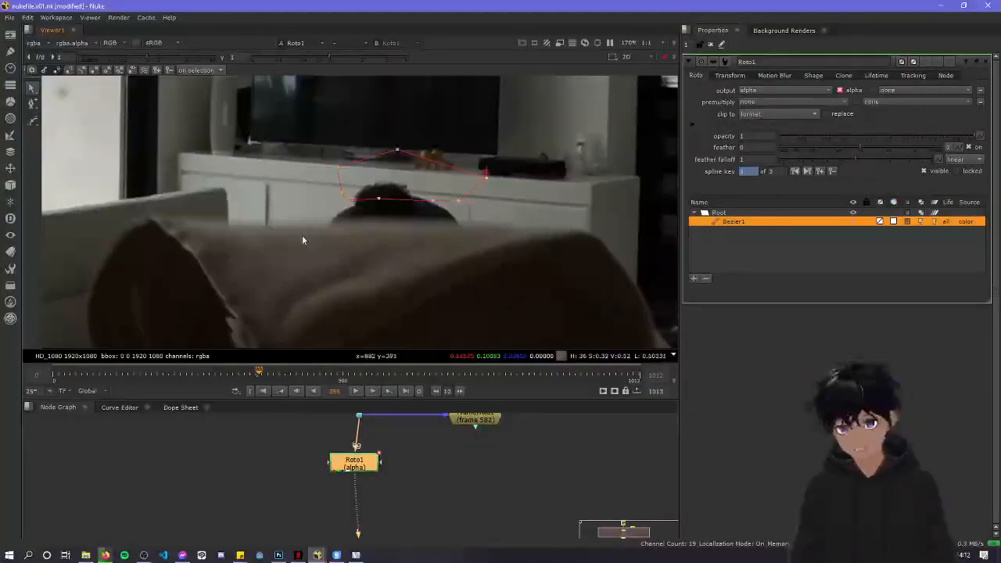
drag(342, 195, 313, 192)
drag(270, 141, 521, 245)
drag(466, 197, 463, 226)
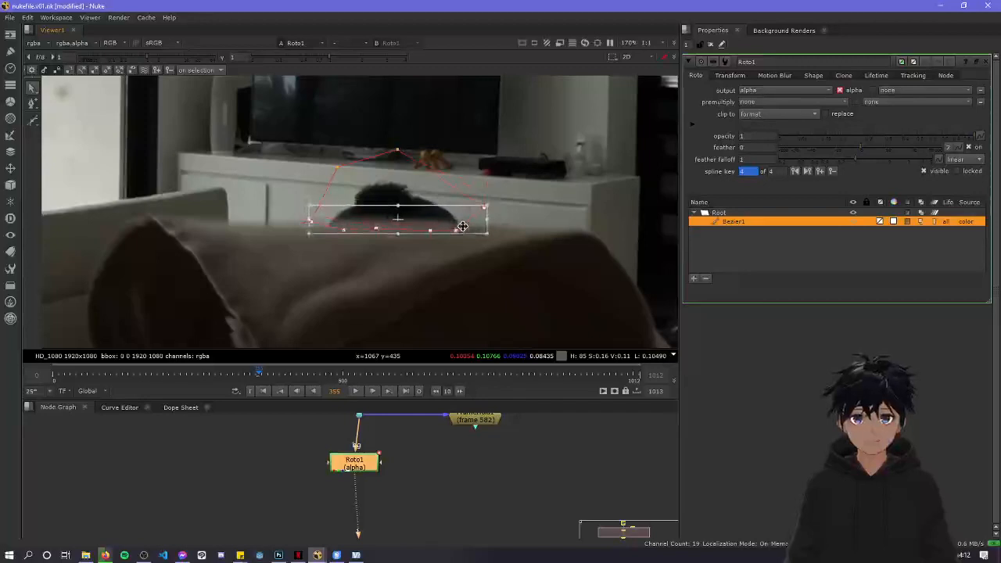
click(583, 283)
At frame 355, adjust the Bezier's lower points individually along the blanket's edge and pull the right corner outwards
scroll(473, 253, up, 4)
middle_drag(340, 233, 386, 285)
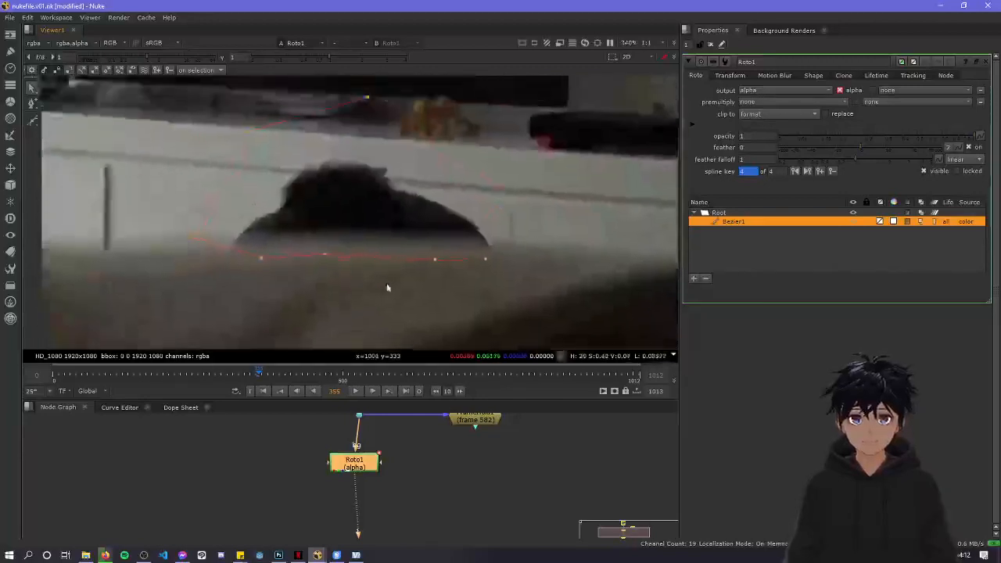
drag(196, 242, 195, 251)
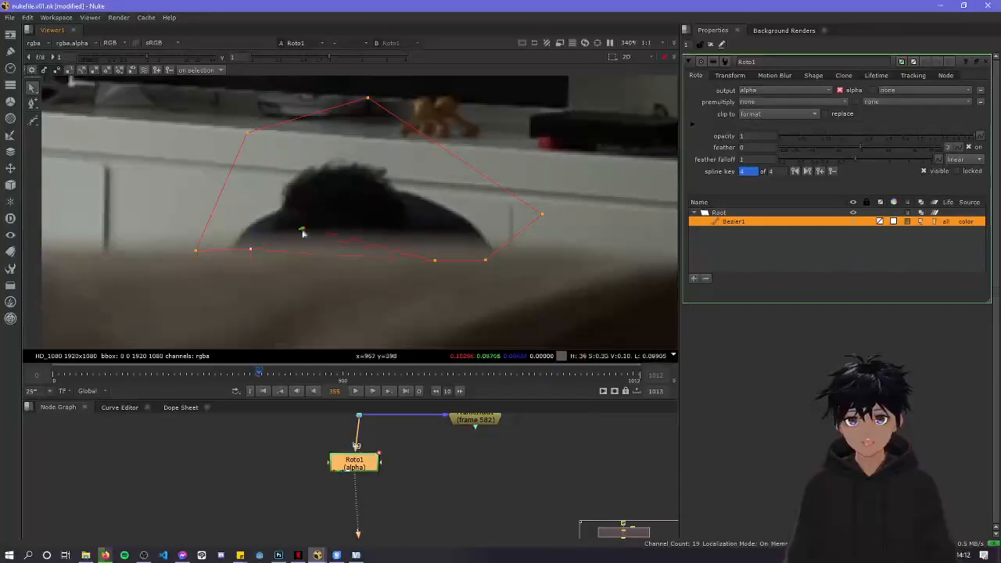
drag(286, 224, 303, 242)
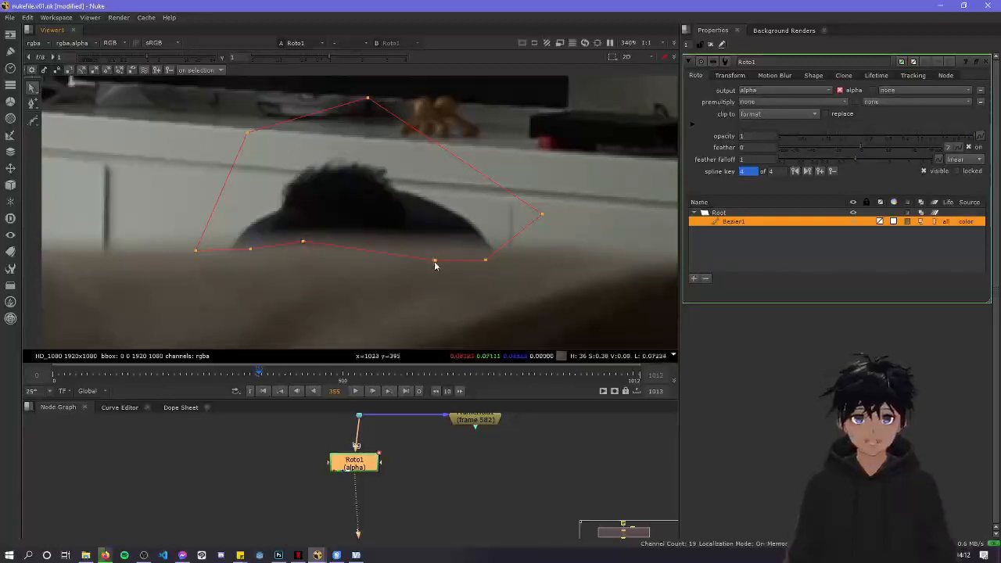
drag(392, 234, 396, 245)
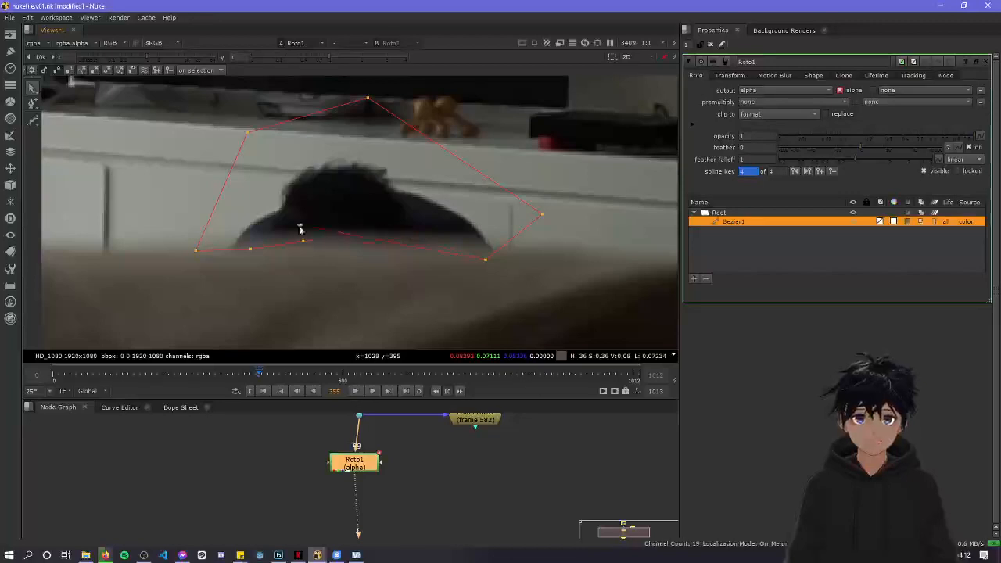
drag(283, 226, 296, 243)
drag(362, 234, 366, 239)
drag(486, 249, 561, 231)
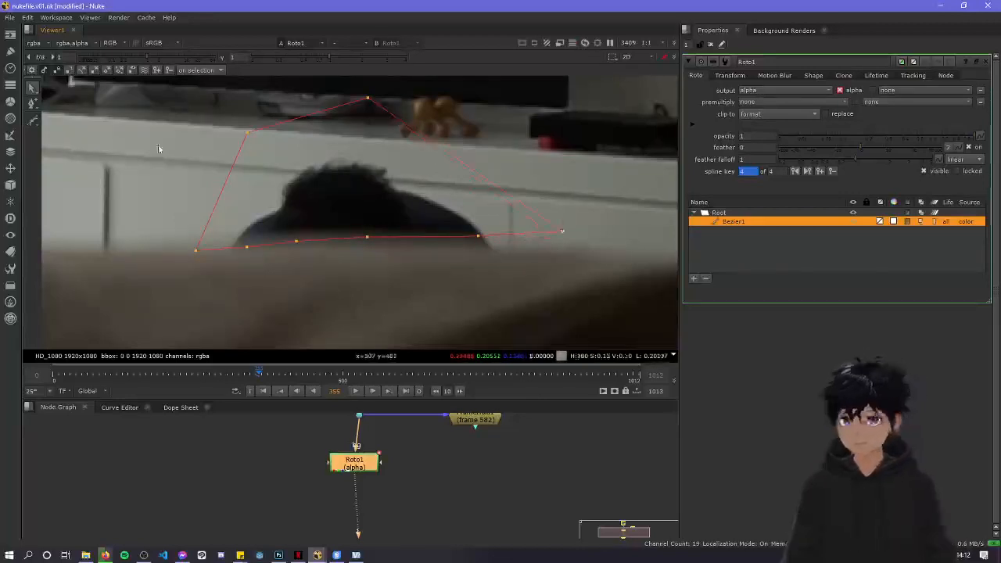
Add a point to the Bezier's lower edge beside the right shoulder and return to the selection tool
click(31, 105)
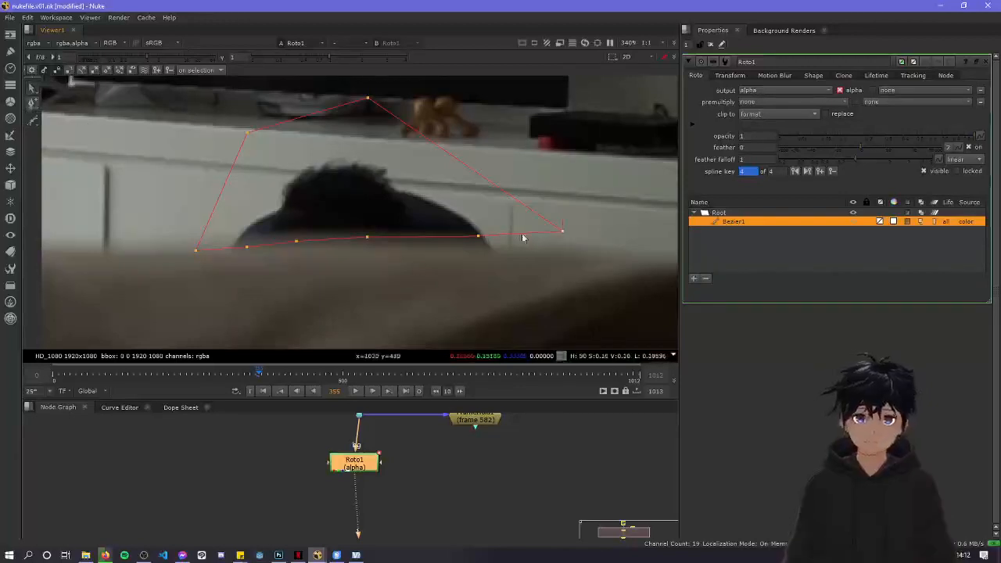
drag(514, 233, 513, 241)
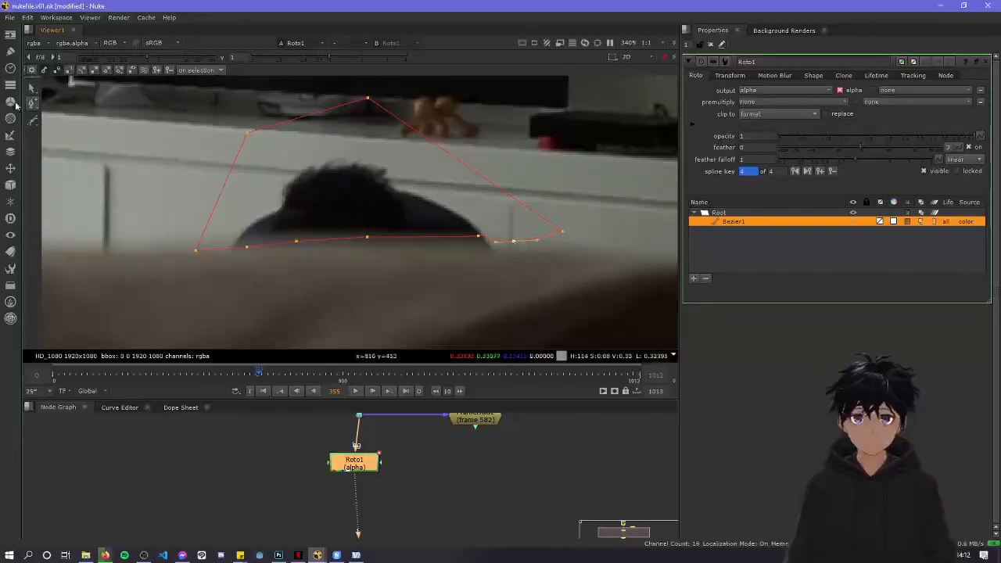
click(33, 121)
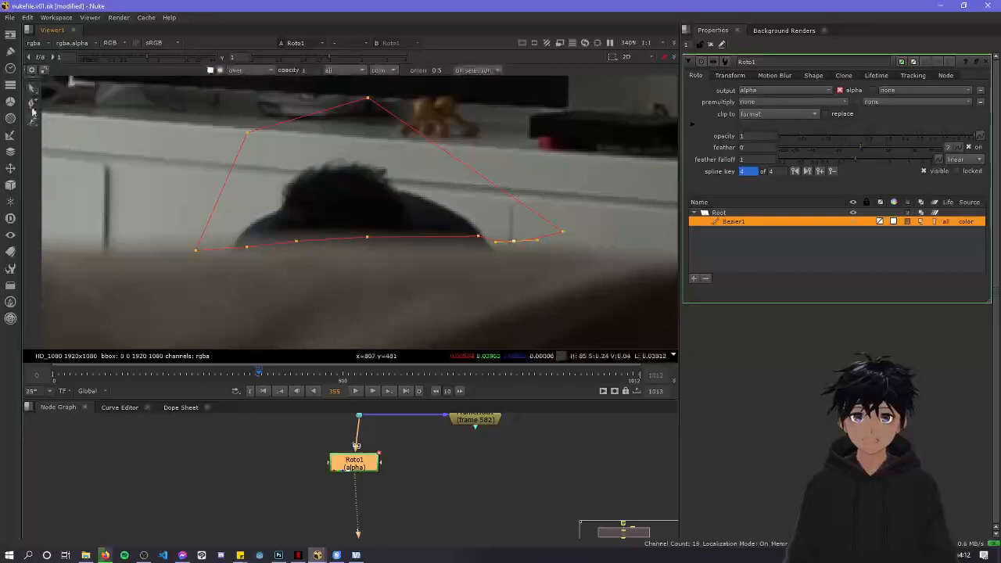
click(32, 89)
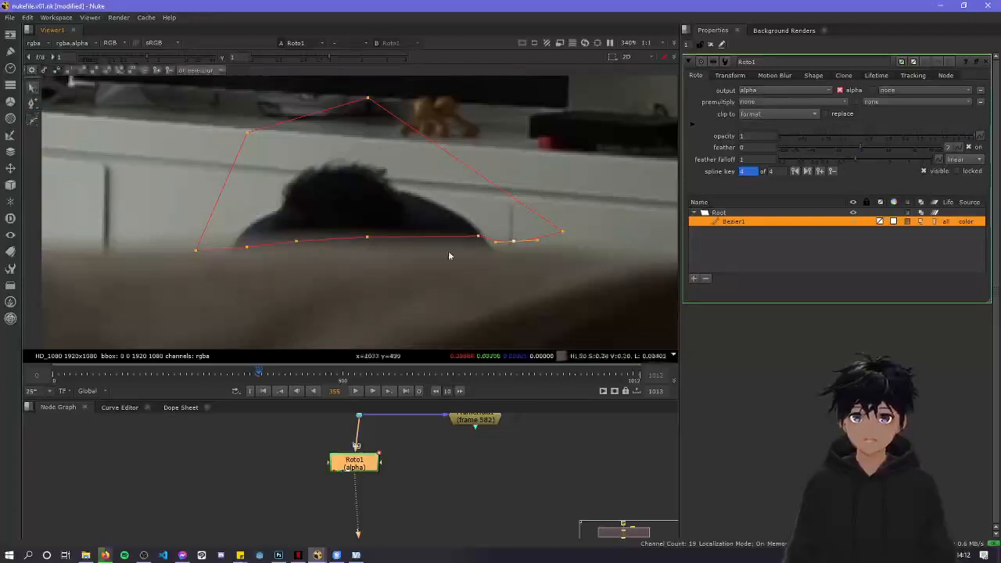
At frame 355, redistribute the Bezier's lower points along the blanket's edge, from the right shoulder to the lower-left corner
drag(513, 240, 474, 244)
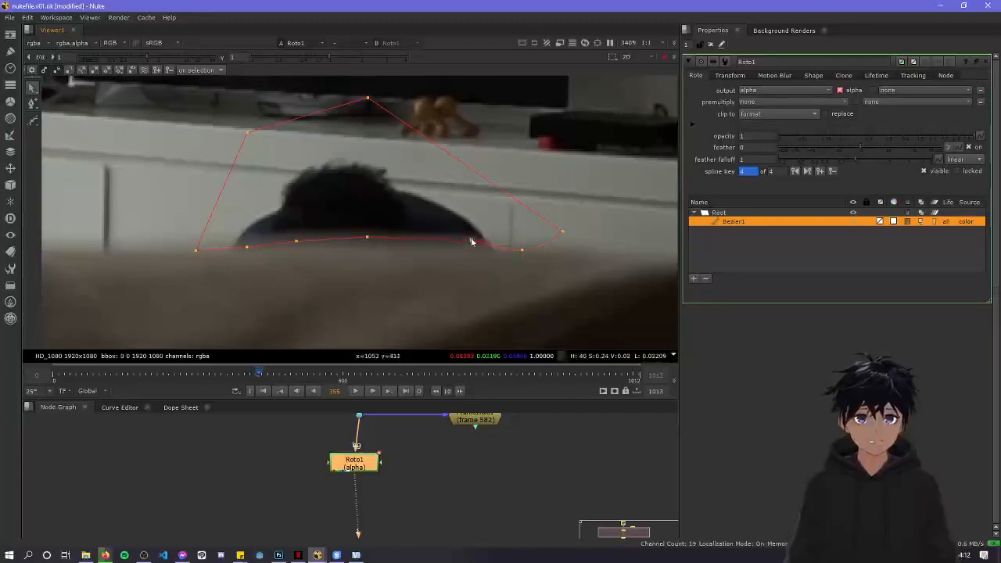
drag(469, 239, 455, 239)
drag(516, 254, 467, 240)
drag(367, 236, 409, 251)
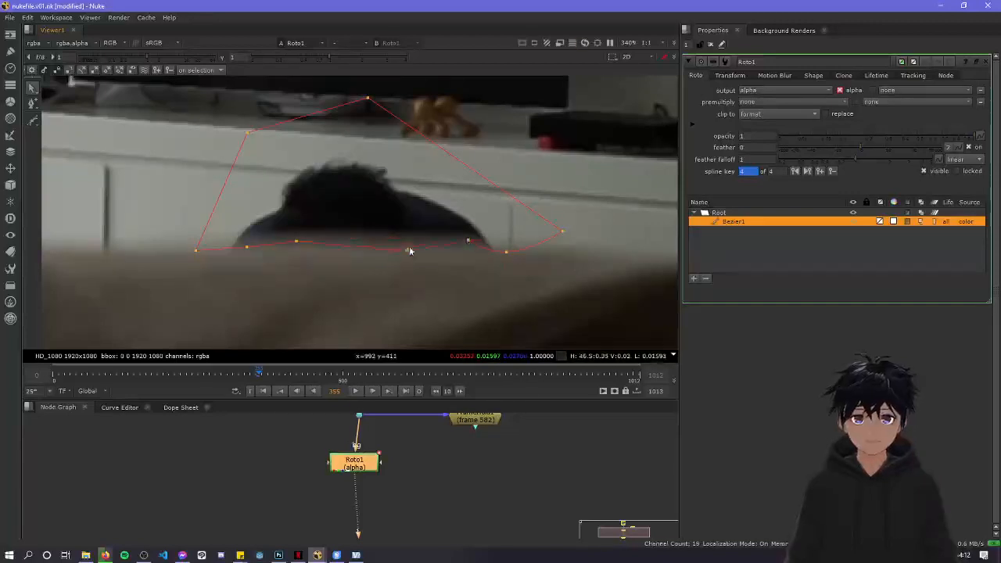
drag(297, 242, 226, 256)
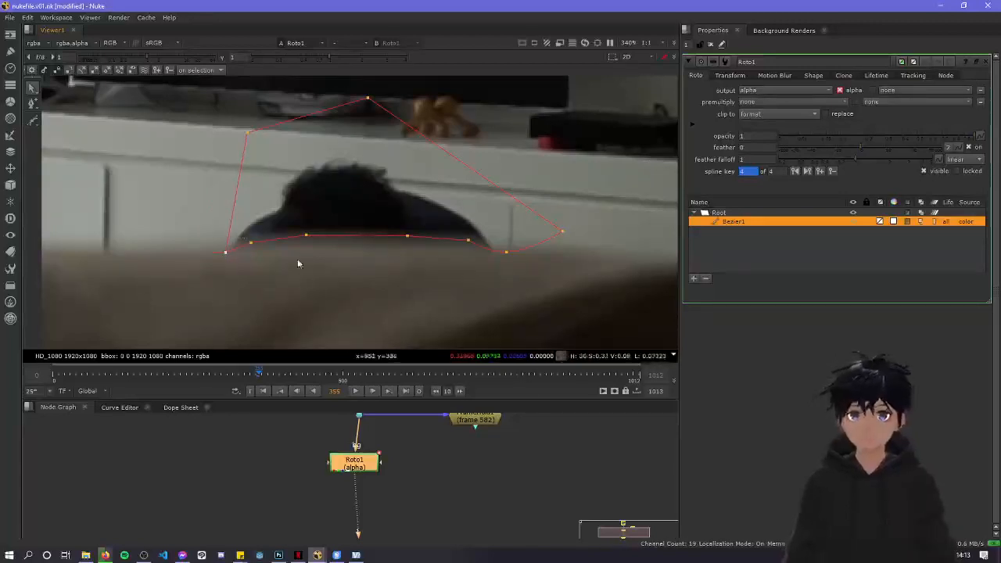
At frame 356, move the Bezier's lower points together down to the blanket's edge below the shoulders
key(Right)
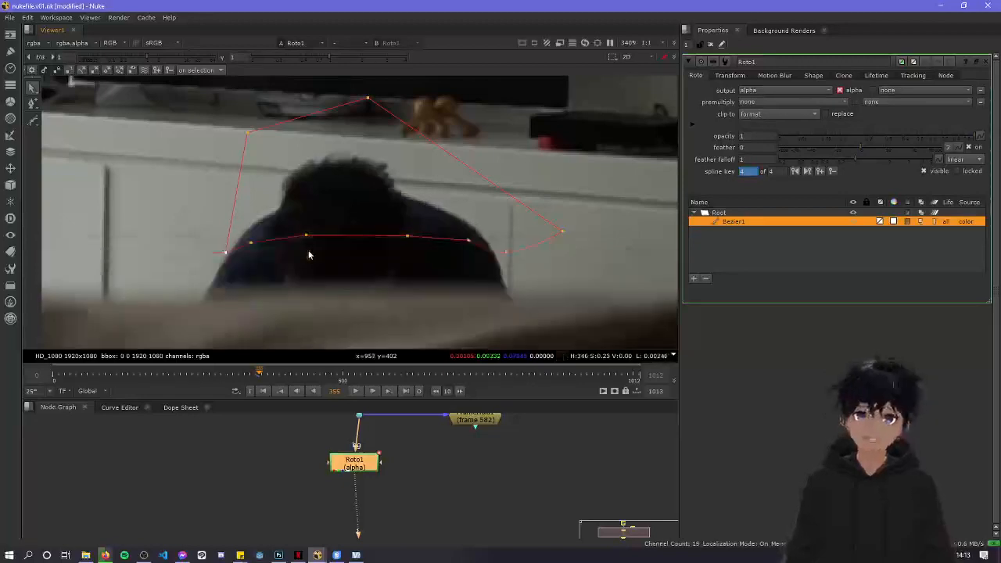
scroll(360, 261, down, 2)
drag(180, 194, 576, 308)
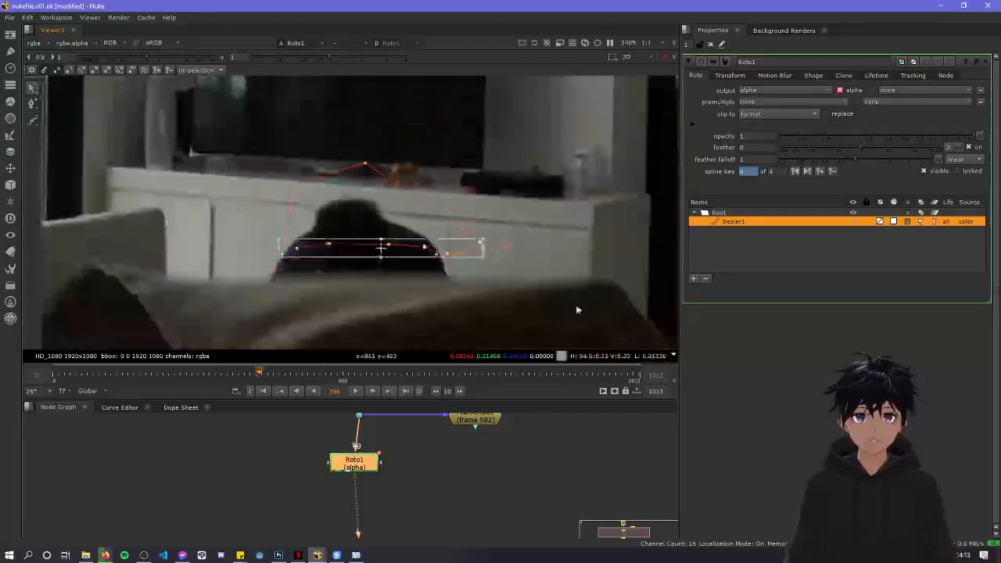
click(429, 253)
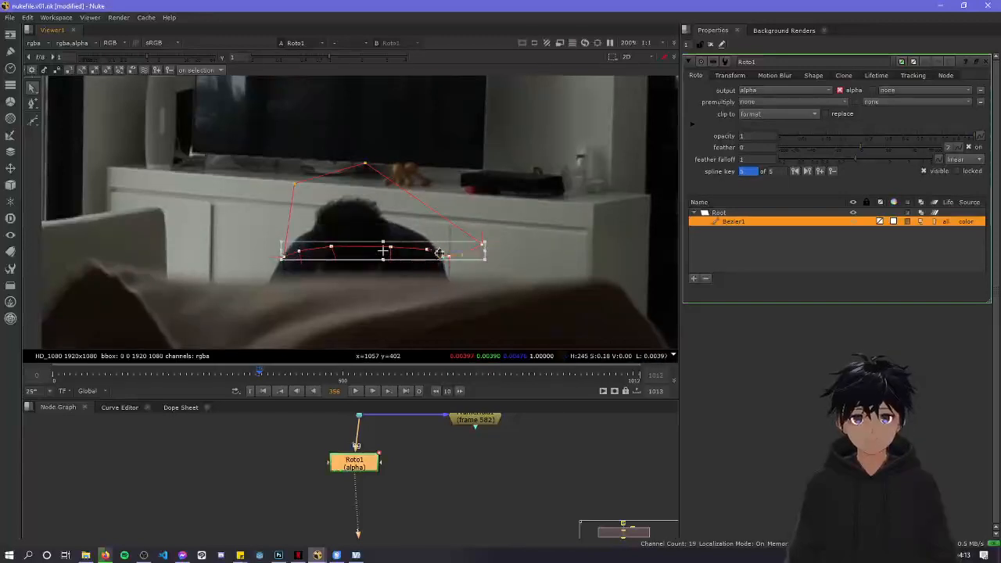
drag(401, 254, 386, 275)
At frame 356, add a point on the Bezier's right side, pull it outwards, and raise the top point over the TV
click(177, 168)
ctrl+alt+drag(422, 232, 505, 181)
drag(365, 162, 352, 125)
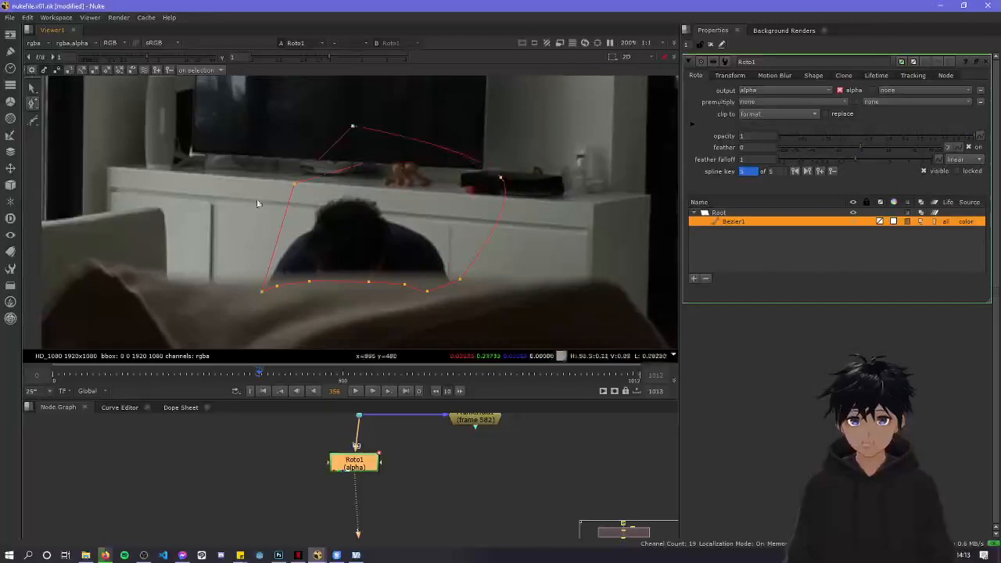
At frame 356, fine-tune the Bezier's lower-left points along the blanket's edge below the left shoulder
scroll(297, 294, up, 7)
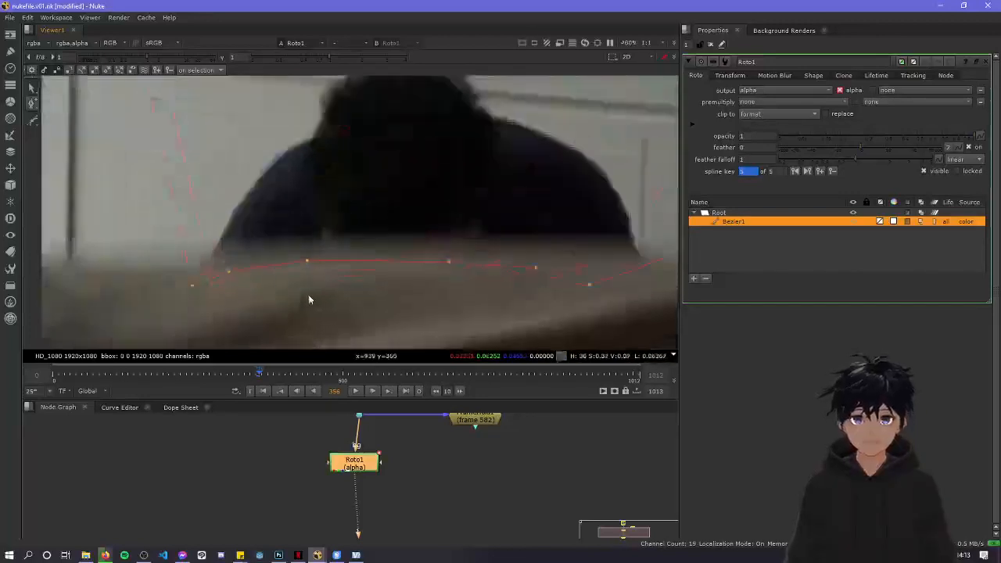
drag(192, 285, 178, 272)
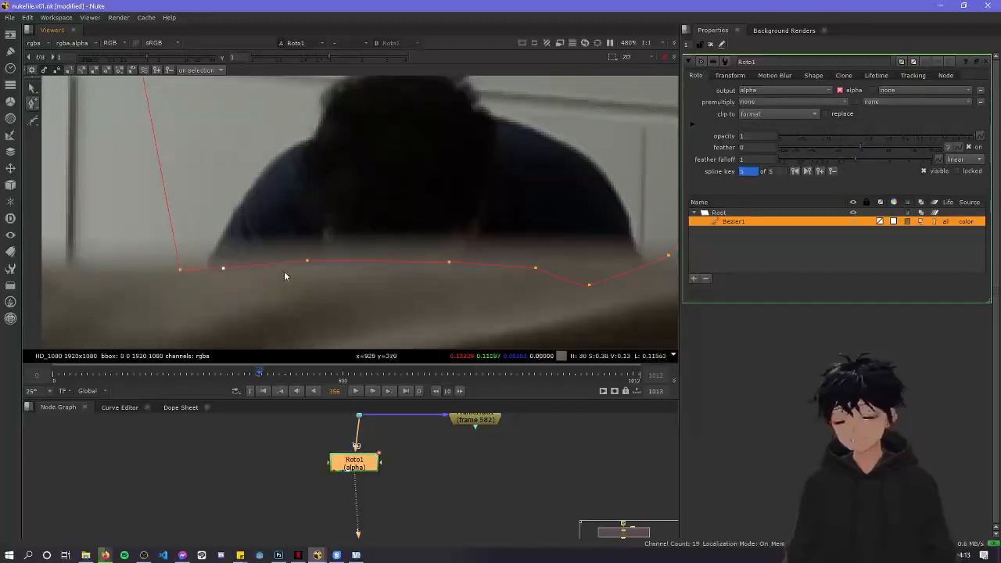
scroll(314, 290, down, 2)
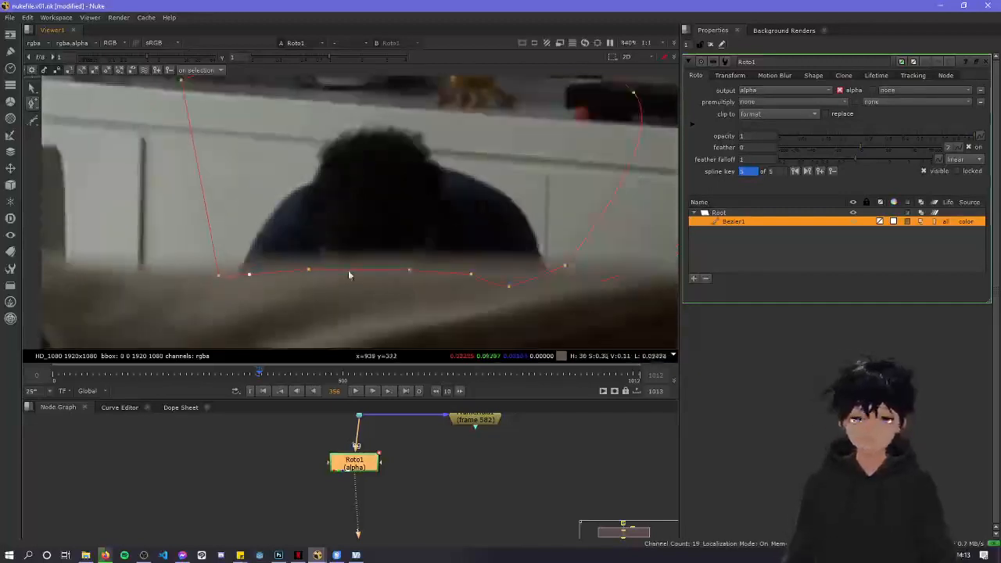
middle_drag(348, 270, 324, 245)
scroll(324, 244, up, 2)
ctrl+alt+drag(185, 253, 187, 241)
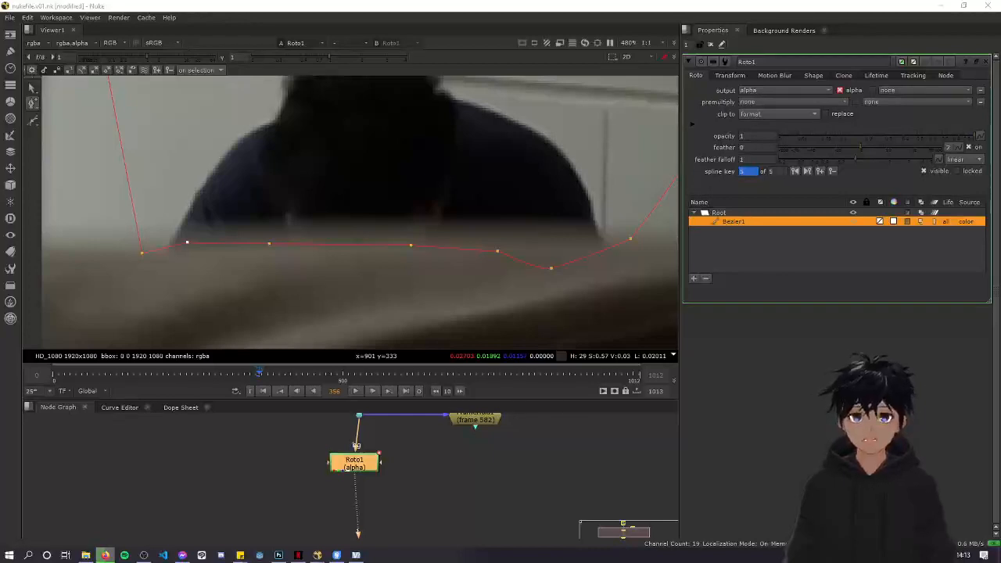
drag(188, 241, 193, 246)
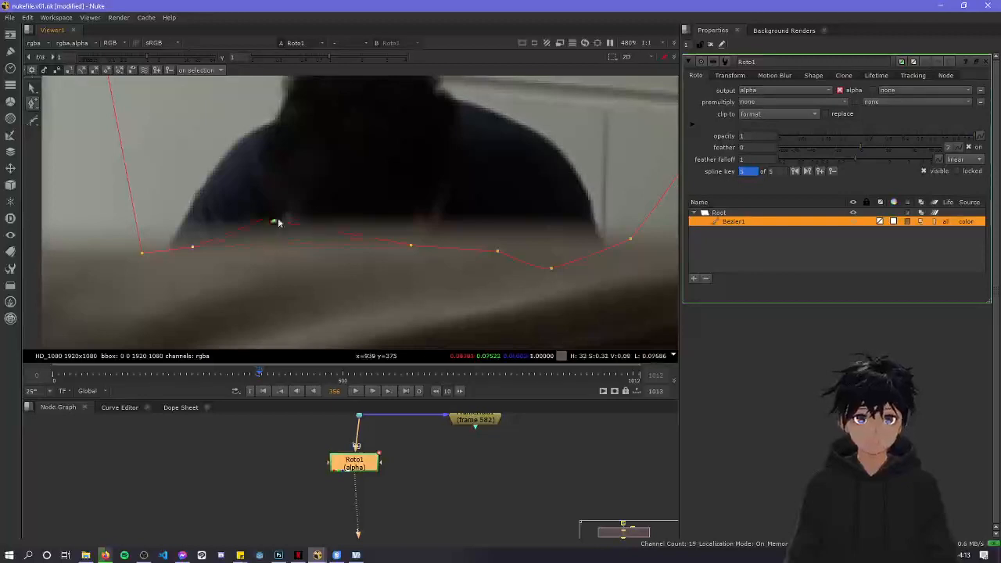
At frame 356, line up the Bezier's lower middle and lower-right points along the blanket's edge, extending past the right shoulder
drag(415, 234, 416, 243)
drag(499, 251, 506, 239)
drag(574, 243, 669, 236)
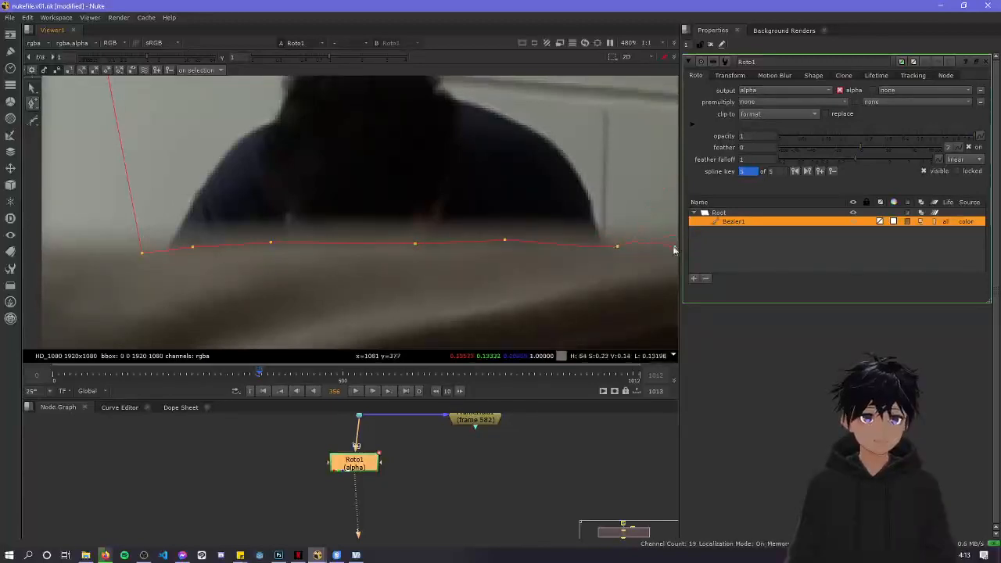
click(618, 247)
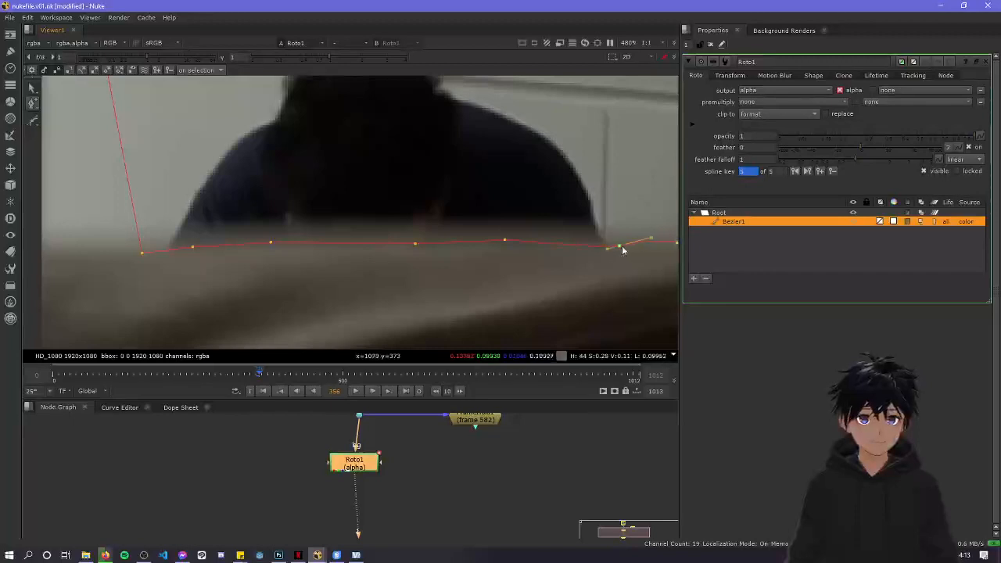
click(504, 241)
mouse_move(509, 241)
mouse_down()
mouse_move(516, 212)
mouse_move(510, 240)
mouse_up()
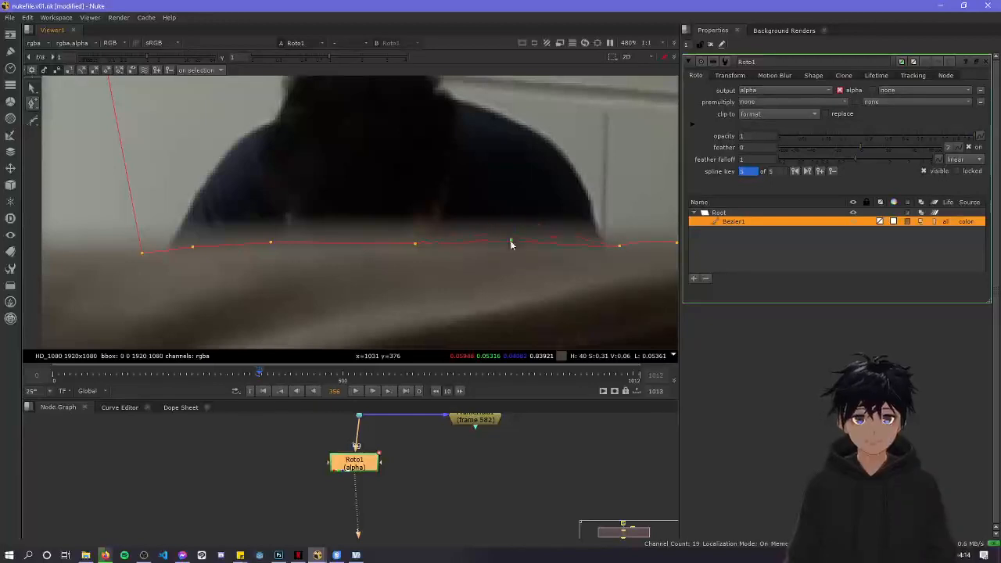
At frame 356, nudge the Bezier's lower-left corner and its neighbouring point onto the blanket's edge beside the left shoulder
scroll(508, 243, down, 3)
scroll(505, 247, up, 1)
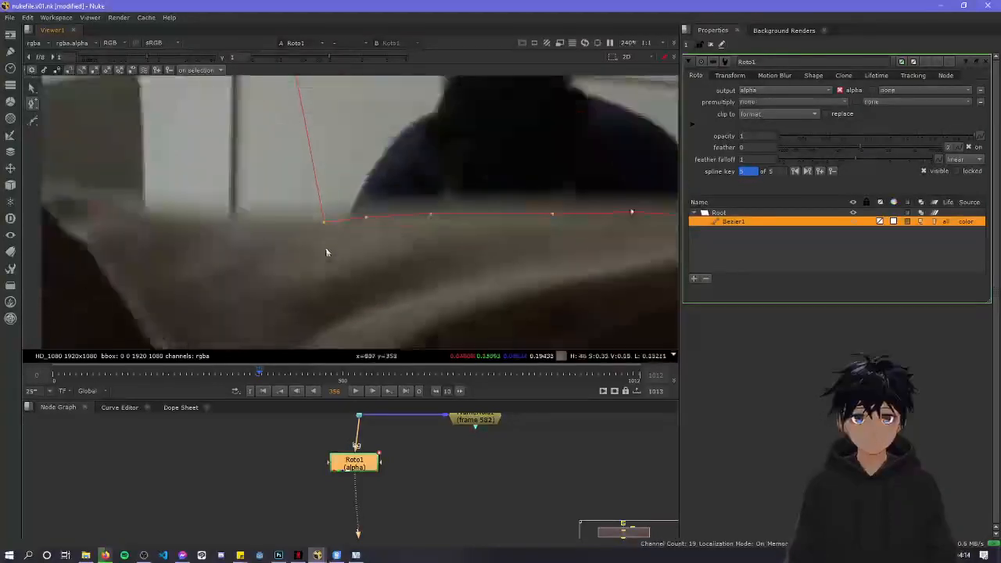
scroll(325, 247, up, 3)
drag(325, 209, 322, 211)
drag(385, 204, 386, 209)
scroll(380, 219, down, 5)
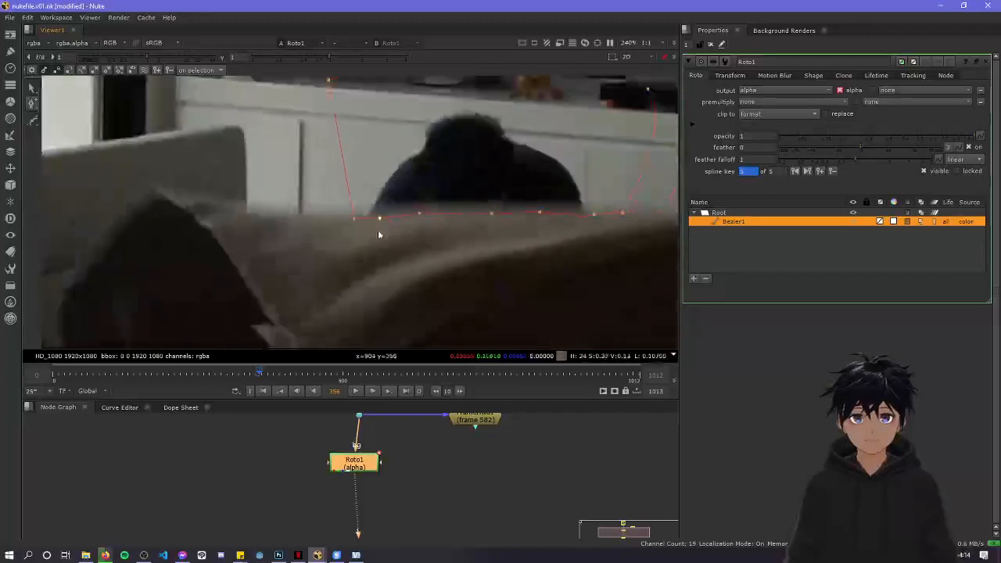
scroll(362, 281, up, 5)
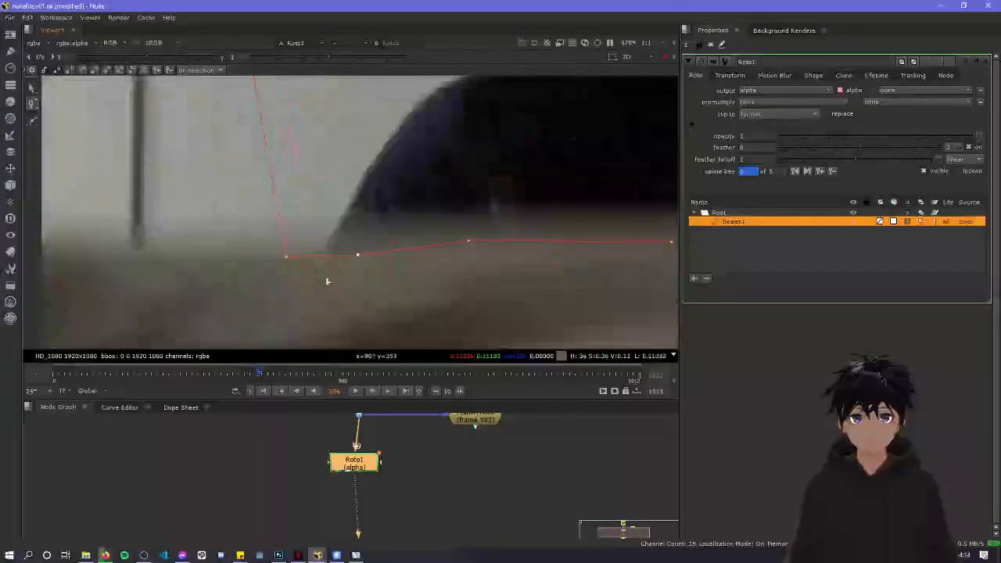
scroll(275, 218, down, 5)
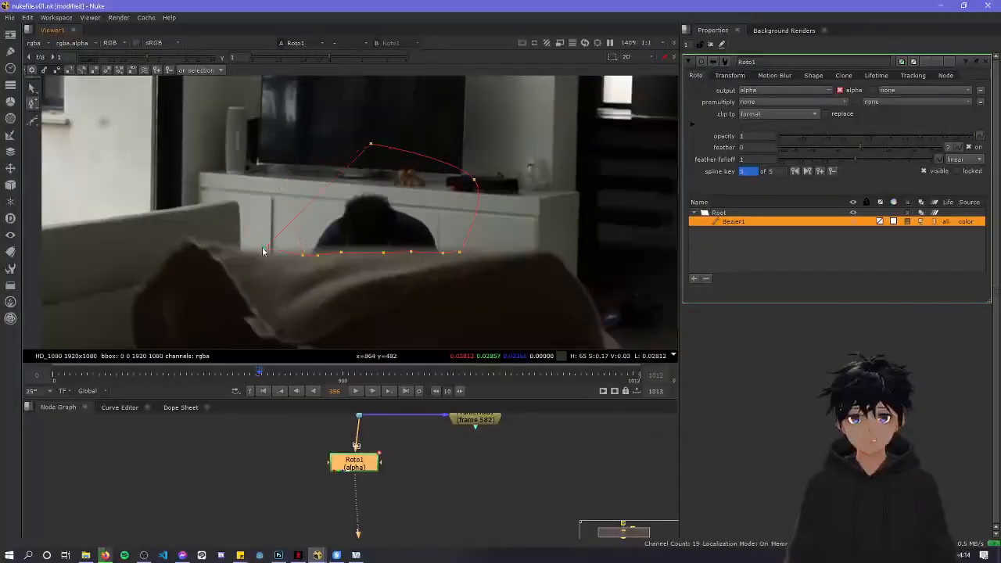
At frame 356, widen the Bezier by moving its top point towards the TV's left side and its right point outwards over the cabinet
drag(370, 146, 313, 139)
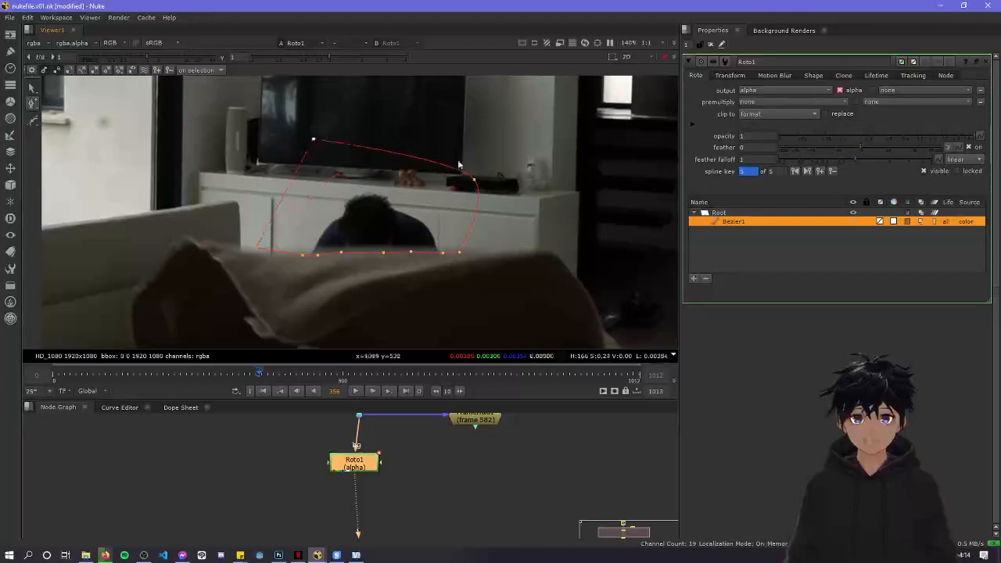
drag(474, 181, 521, 209)
scroll(271, 268, up, 2)
scroll(342, 253, down, 1)
mouse_move(341, 253)
middle_down()
mouse_move(235, 284)
mouse_move(341, 270)
middle_up()
scroll(235, 284, down, 1)
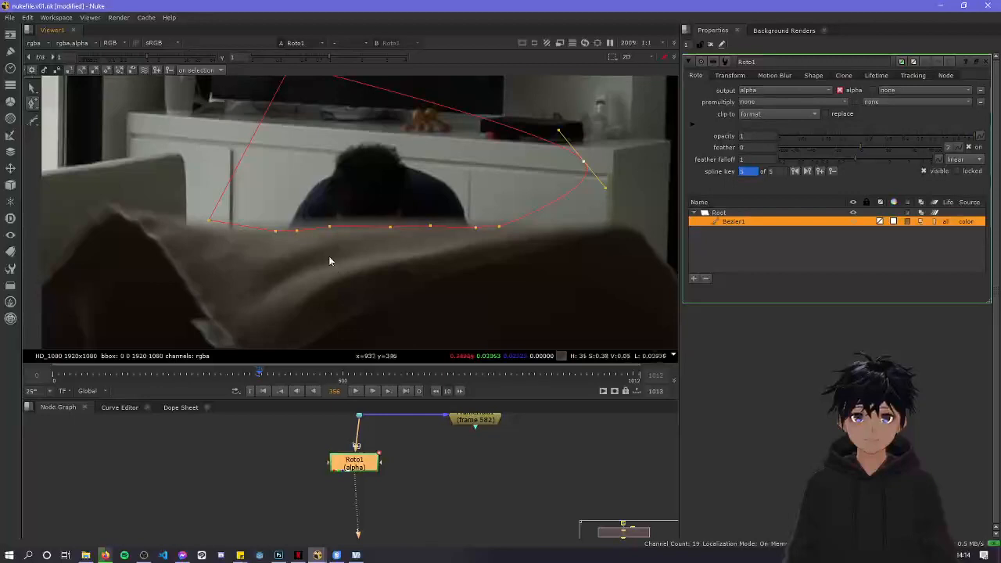
At frame 357, adjust the Bezier's right-side point and add another below it to square off the lower-right corner
key(Right)
scroll(323, 261, down, 2)
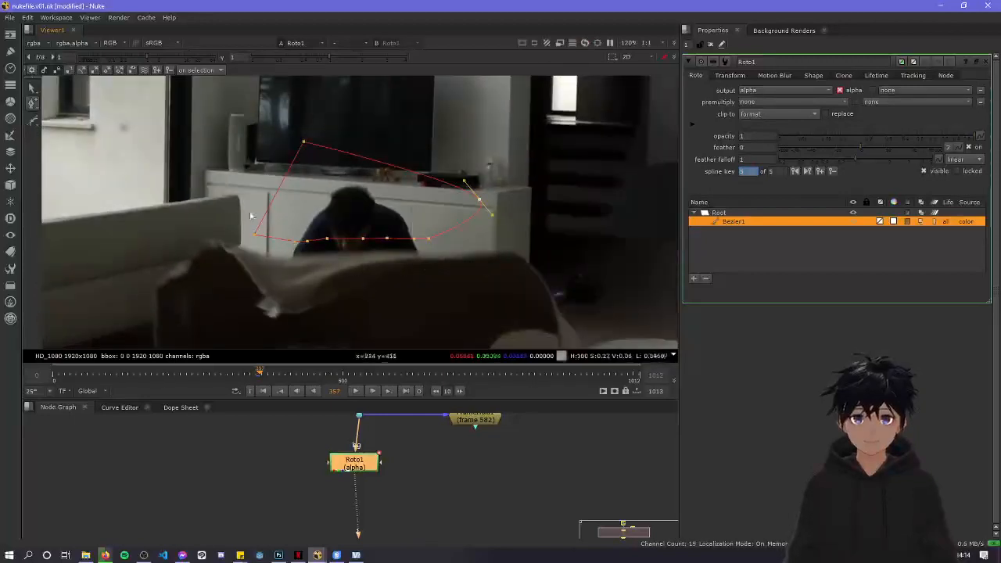
drag(479, 200, 477, 199)
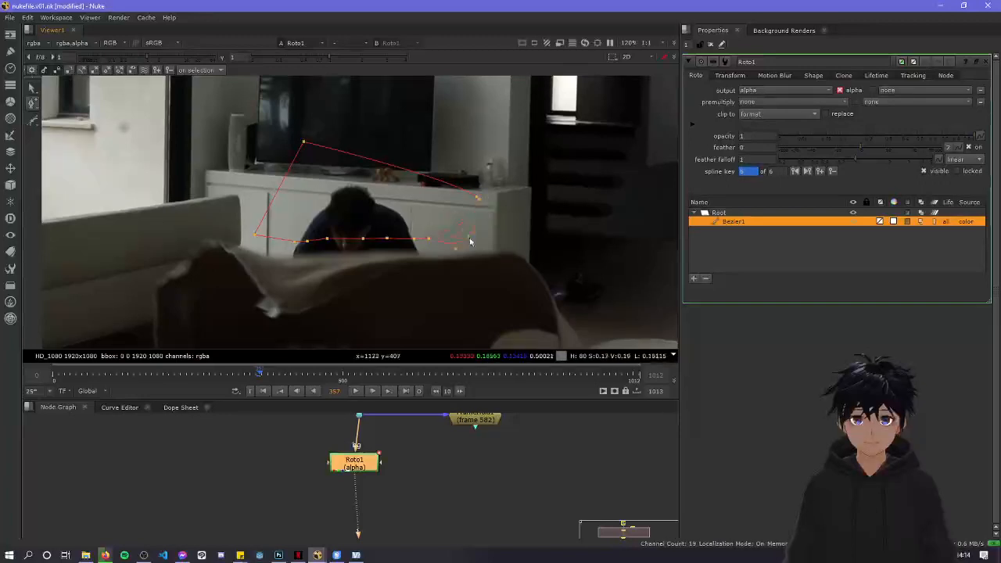
scroll(414, 250, up, 2)
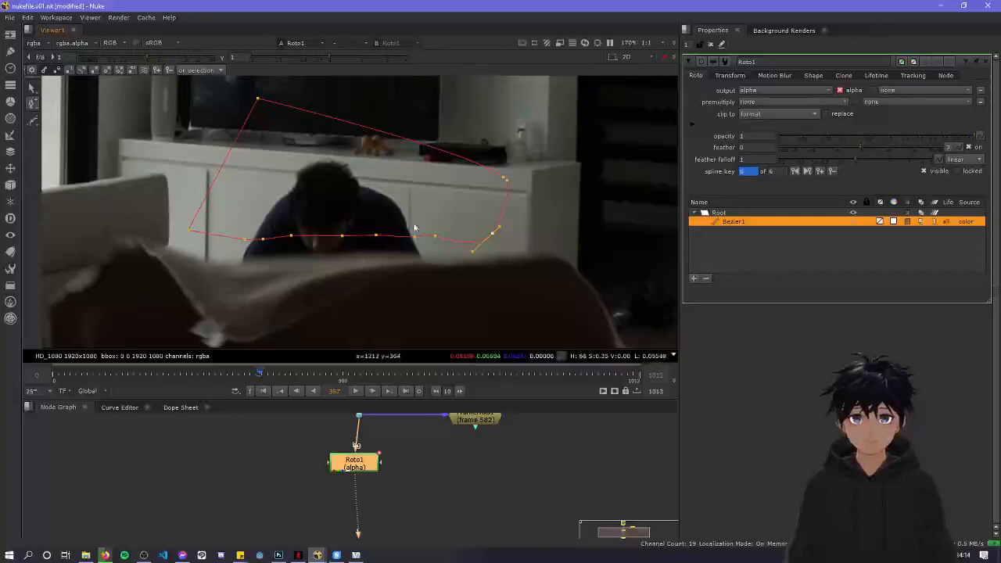
At frame 357, select all of the Bezier's lower points and move them down together to the blanket's edge
click(31, 119)
click(32, 89)
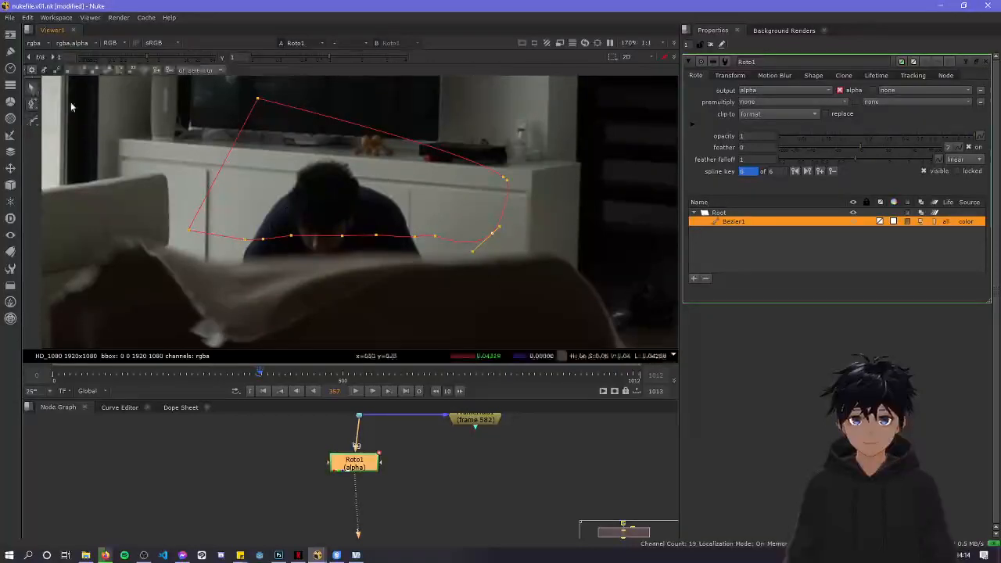
drag(170, 203, 516, 270)
drag(381, 234, 386, 254)
click(332, 301)
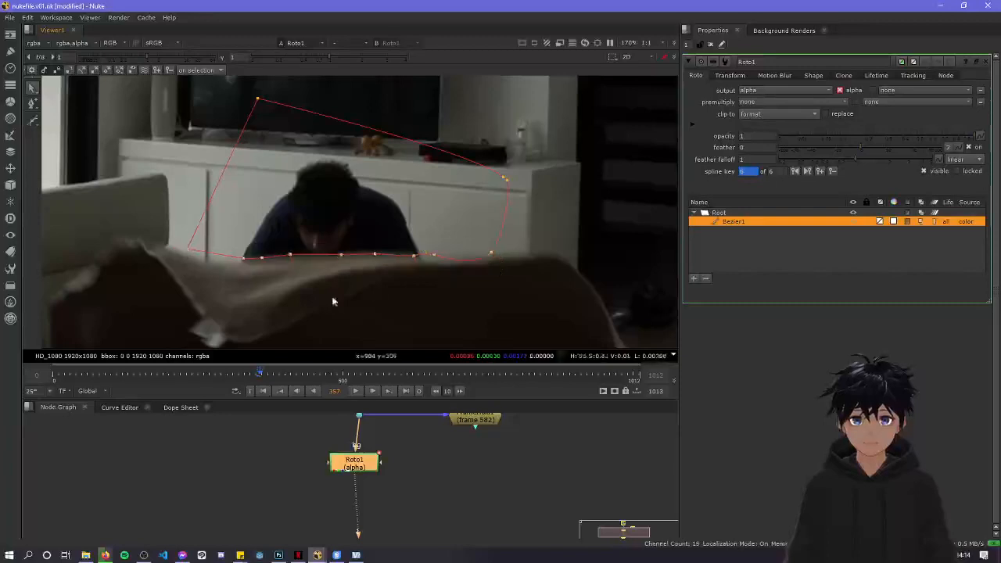
At frame 357, fine-tune the Bezier's lower-left points along the blanket's edge and bring the lower-left corner closer to the shoulder
scroll(332, 301, up, 3)
drag(257, 222, 253, 227)
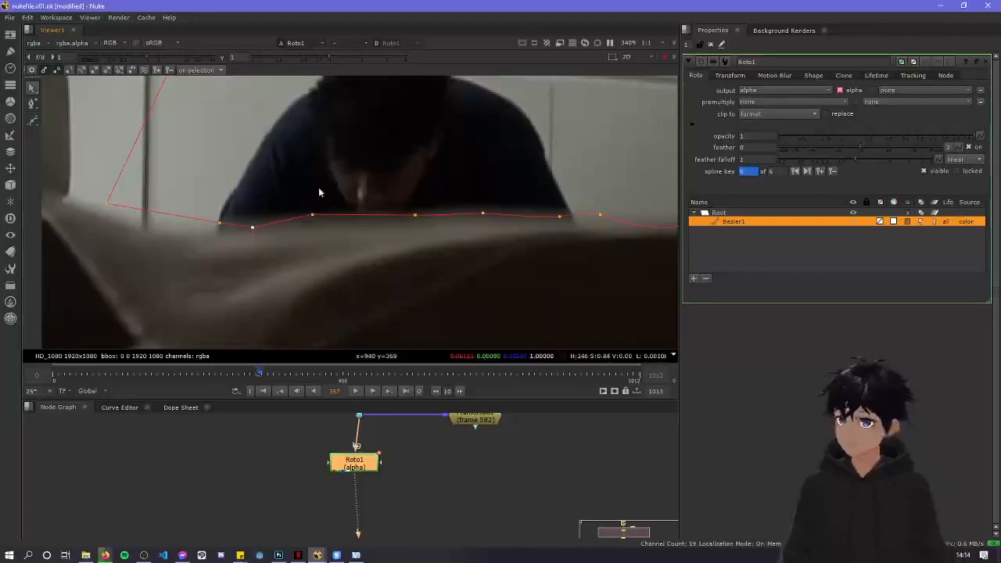
drag(312, 215, 315, 223)
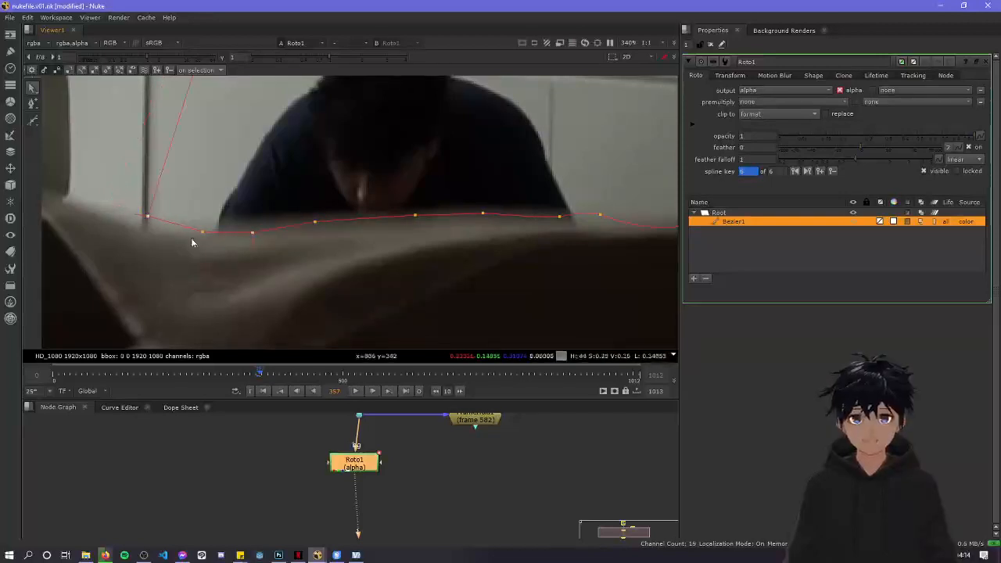
middle_drag(410, 247, 363, 258)
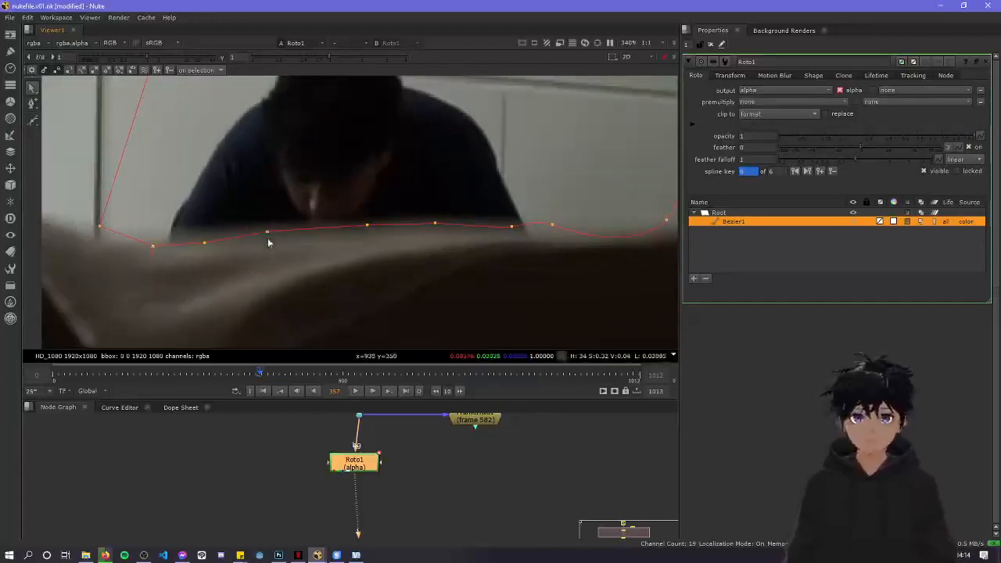
drag(267, 233, 269, 230)
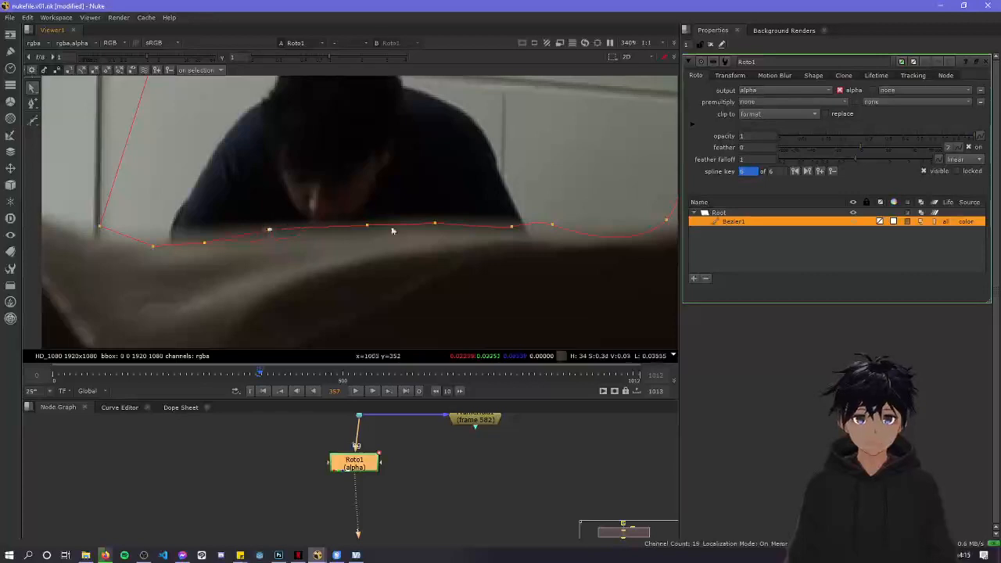
At frame 357, fit the Bezier's lower-right points to the blanket's edge past the right shoulder and reshape the lower-right curve
middle_drag(493, 256, 367, 249)
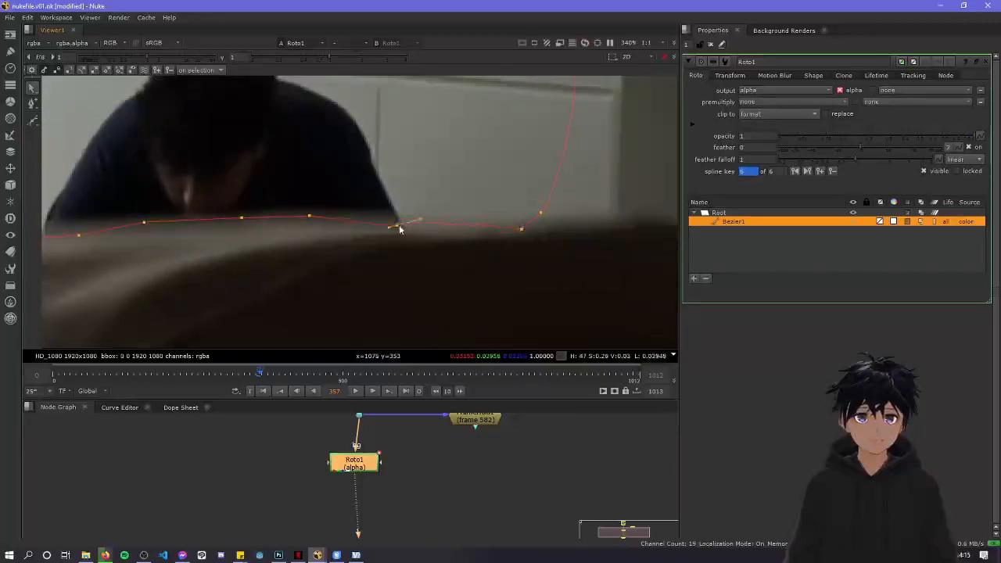
drag(414, 231, 419, 231)
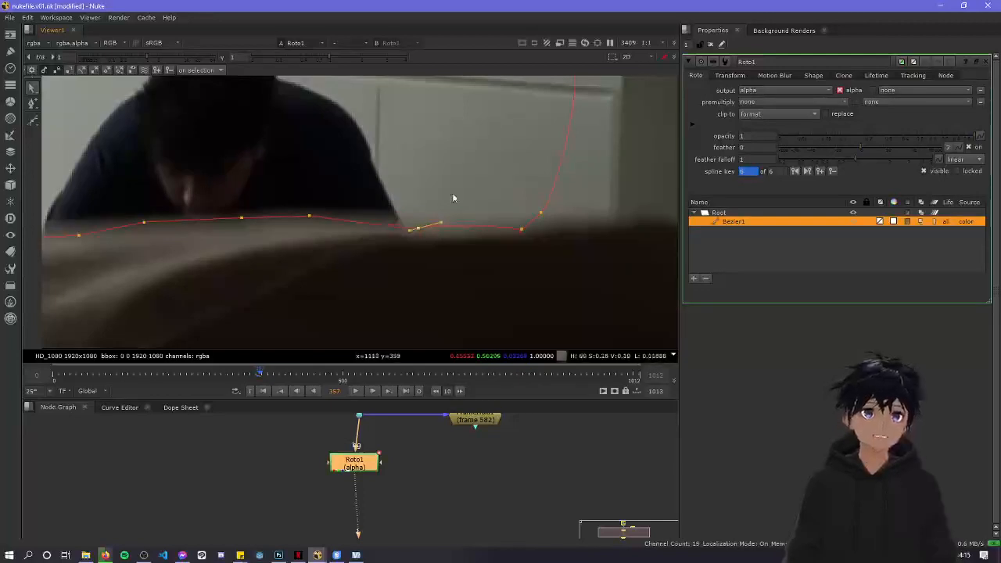
drag(521, 228, 512, 210)
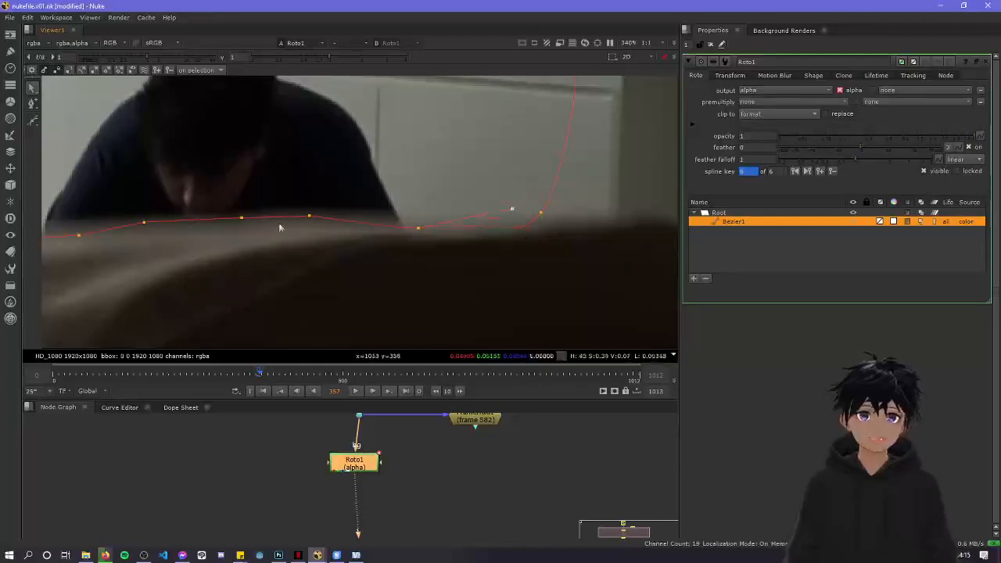
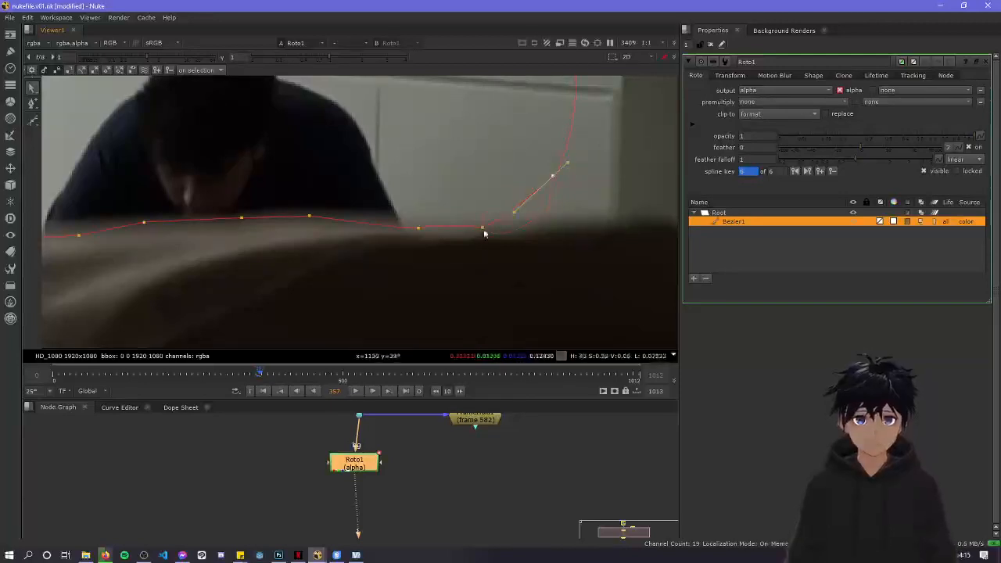
scroll(472, 226, down, 3)
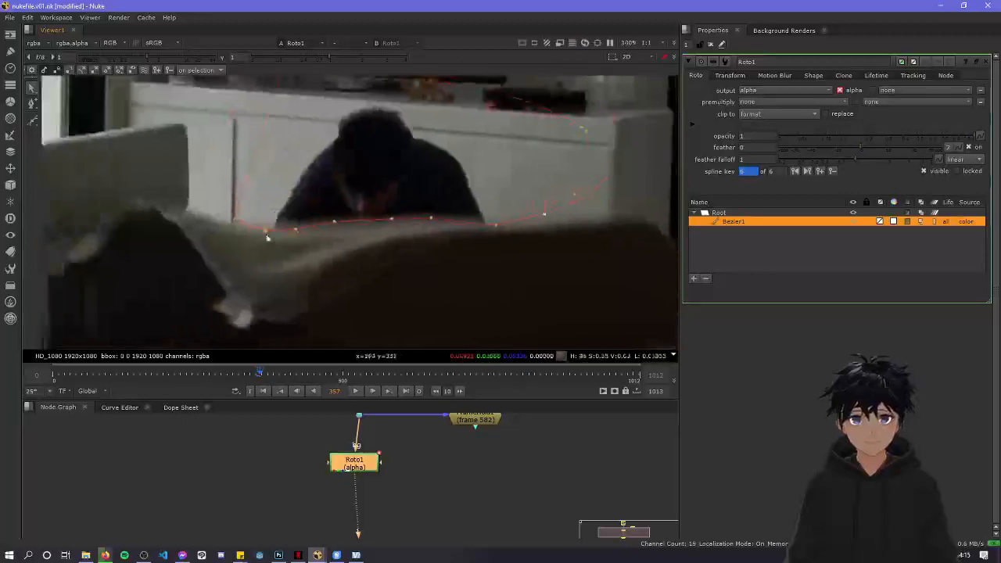
scroll(267, 238, up, 3)
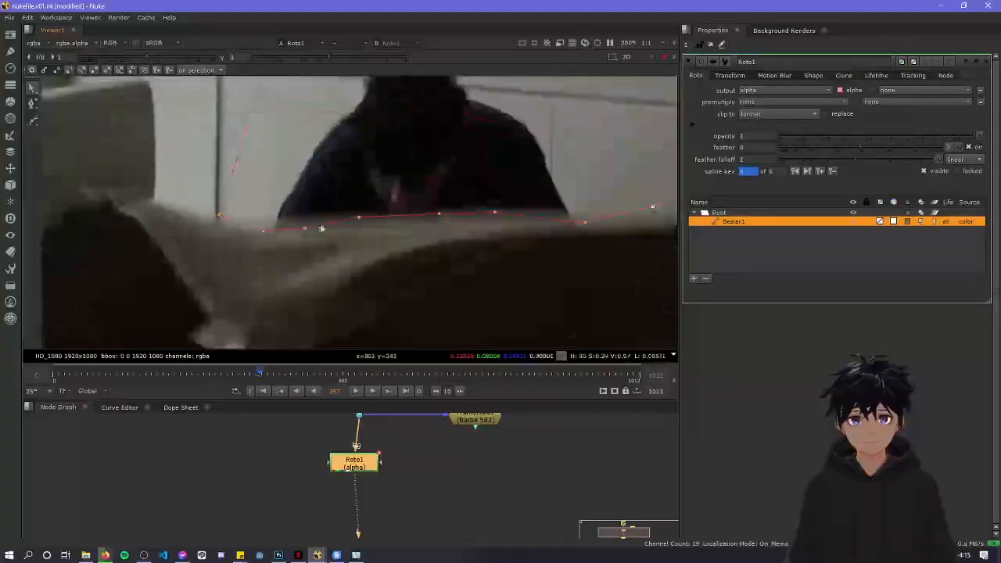
scroll(321, 228, up, 5)
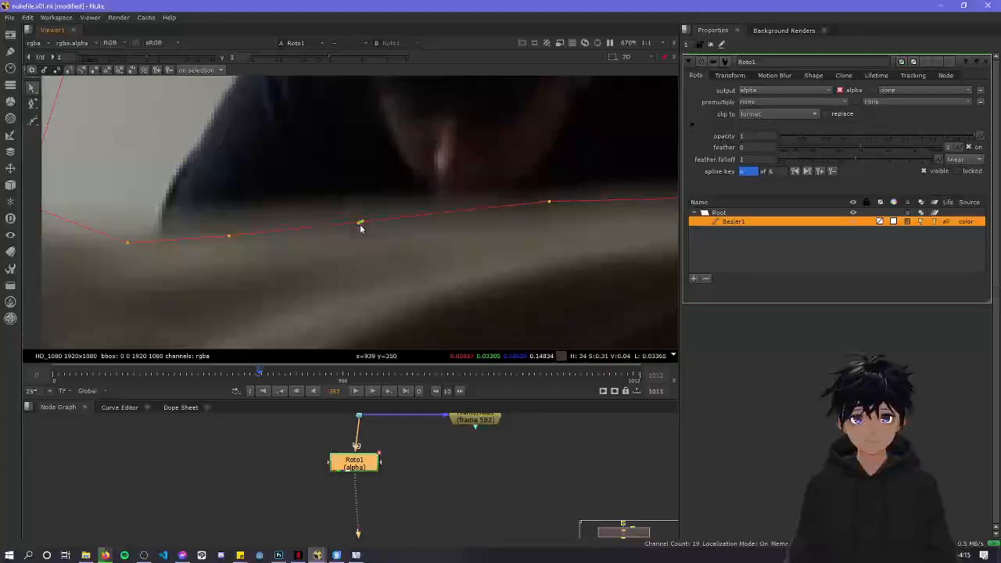
scroll(400, 235, down, 2)
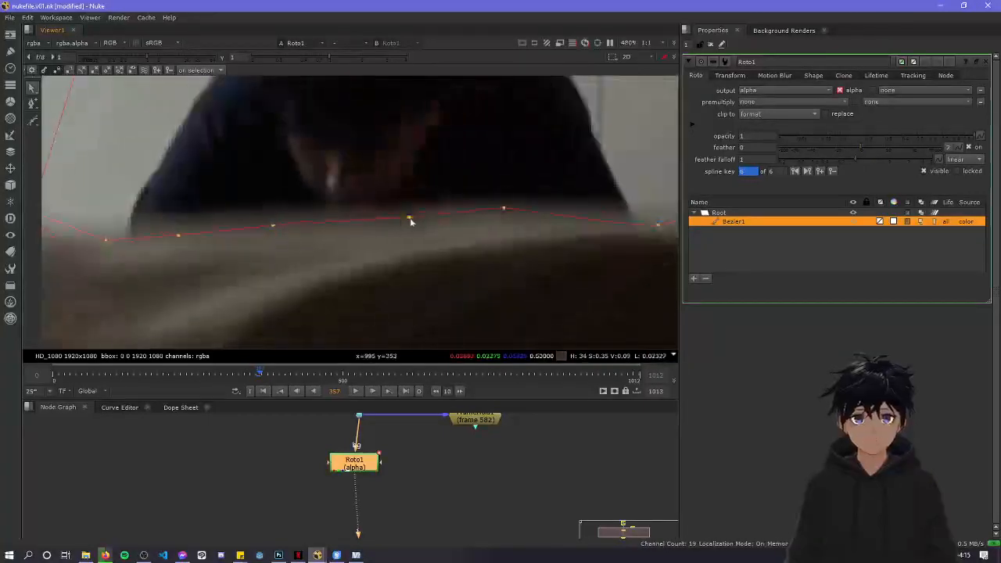
scroll(487, 207, down, 5)
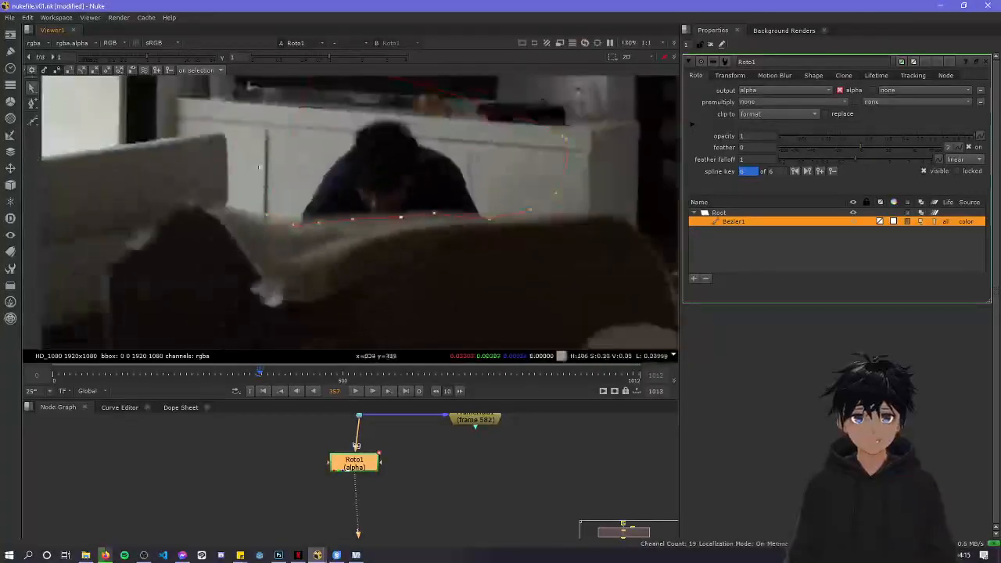
Step back to frame 353 and forward again to frame 357 to review how the Bezier follows the person
key(Left)
key(Left)
key(Left)
key(Left)
scroll(339, 219, up, 2)
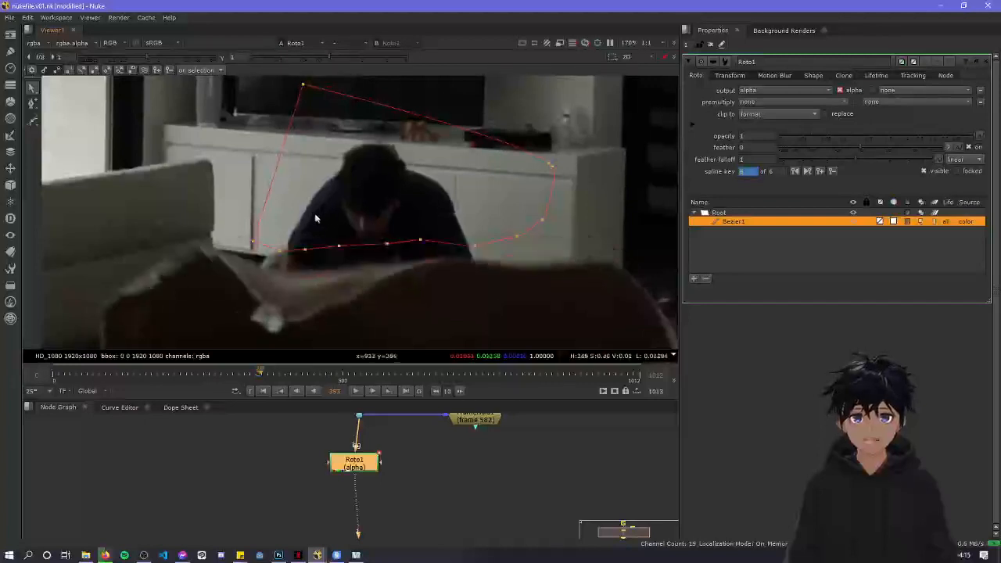
key(Right)
key(Right)
key(Right)
key(Right)
At frame 358, move two of the Bezier's lower-left points down to the blanket's edge around the person's arm
key(Right)
scroll(316, 218, up, 2)
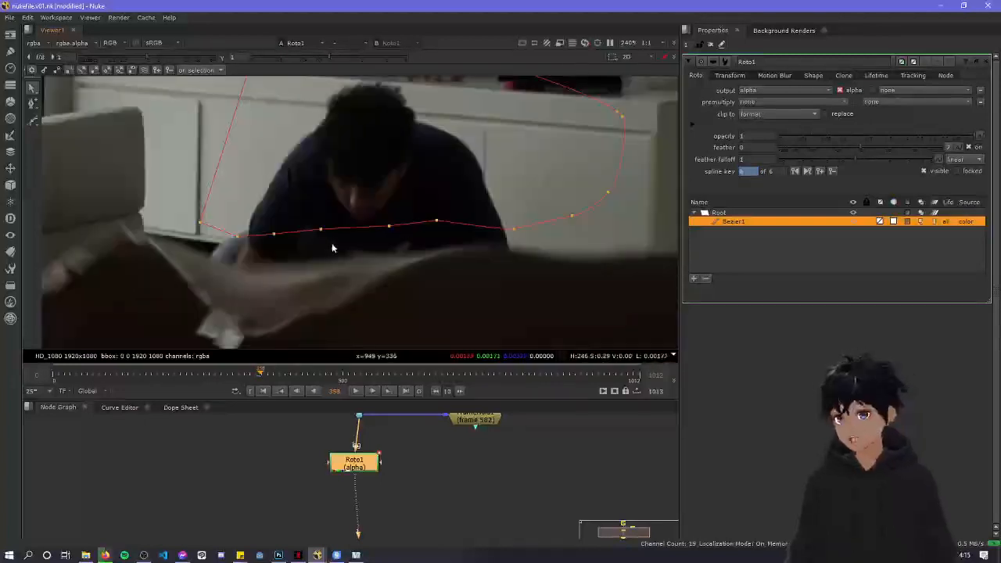
click(195, 249)
drag(273, 234, 245, 272)
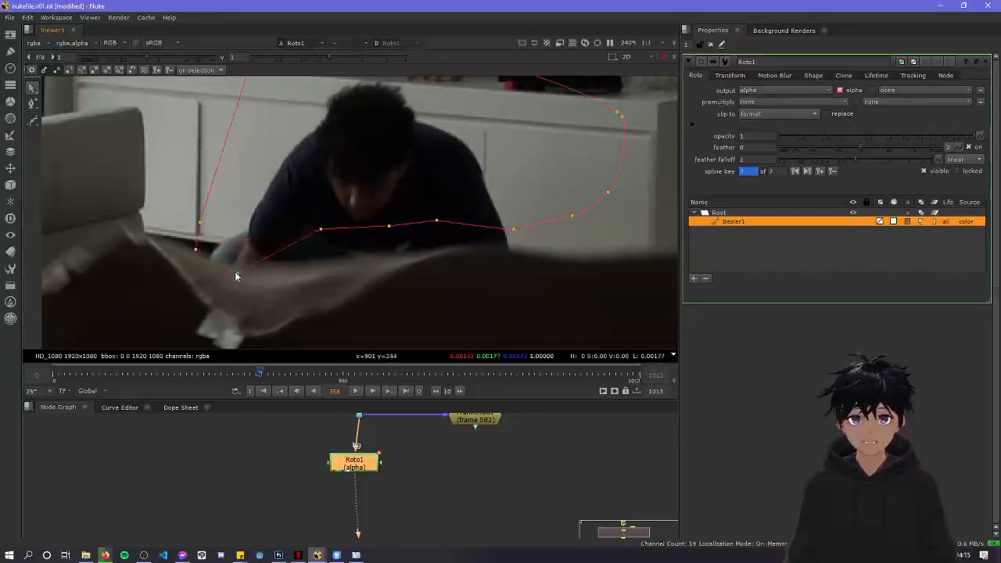
drag(194, 249, 195, 253)
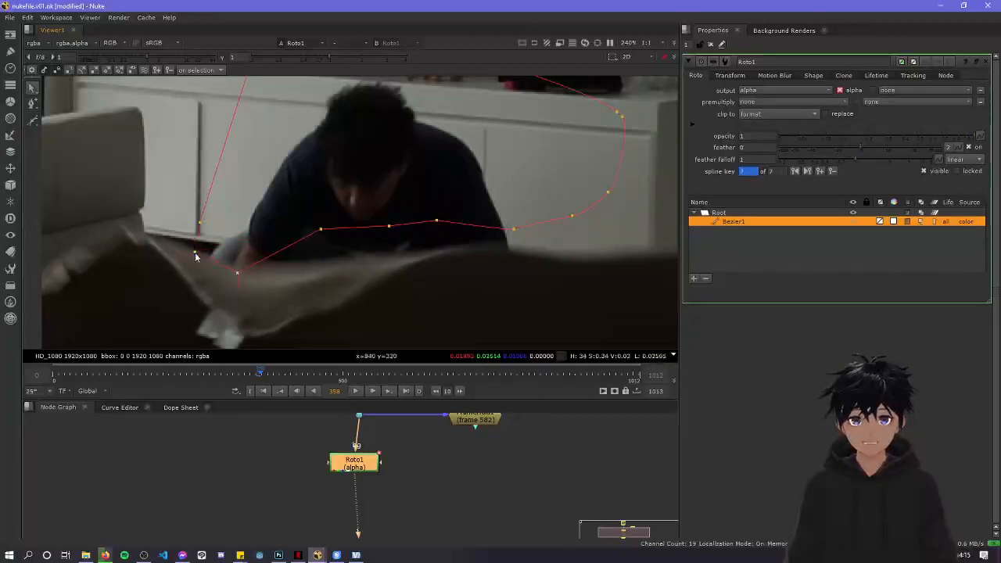
scroll(290, 267, up, 2)
scroll(290, 225, down, 2)
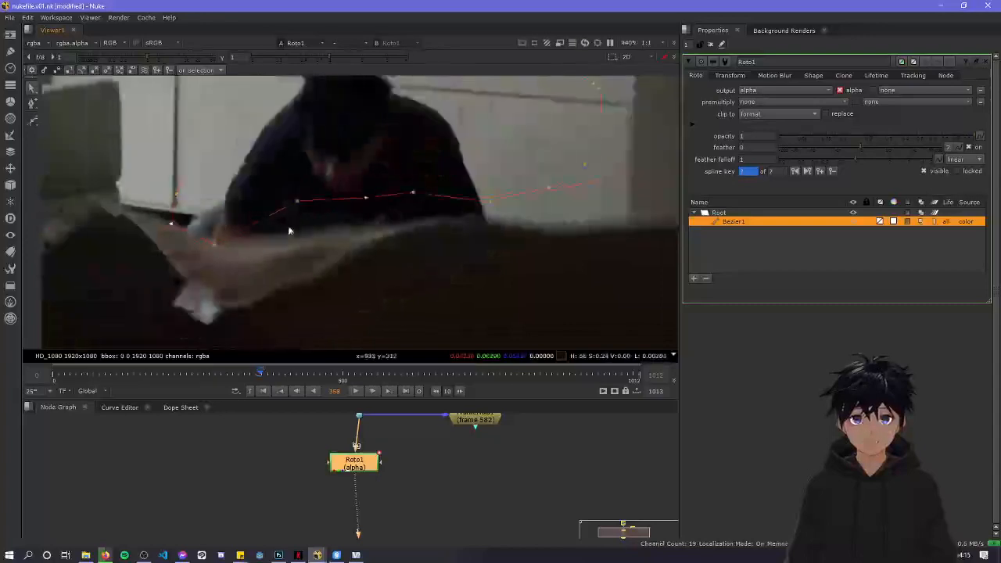
Review the Bezier back to frame 353, and at frame 358 move its remaining lower points down to the blanket's edge up to the right shoulder
key(Left)
key(Left)
key(Left)
key(Left)
key(Left)
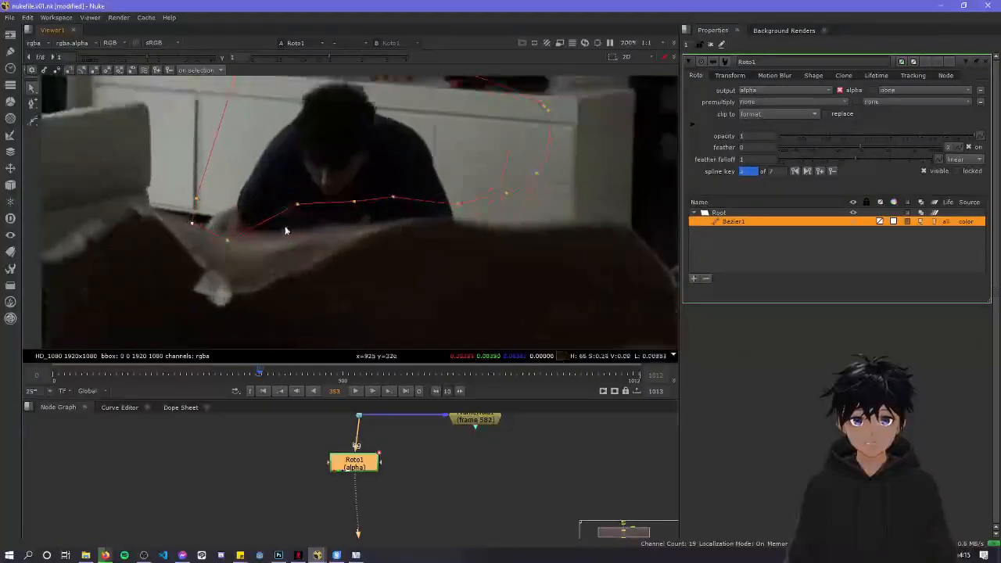
scroll(286, 229, up, 3)
drag(305, 190, 294, 236)
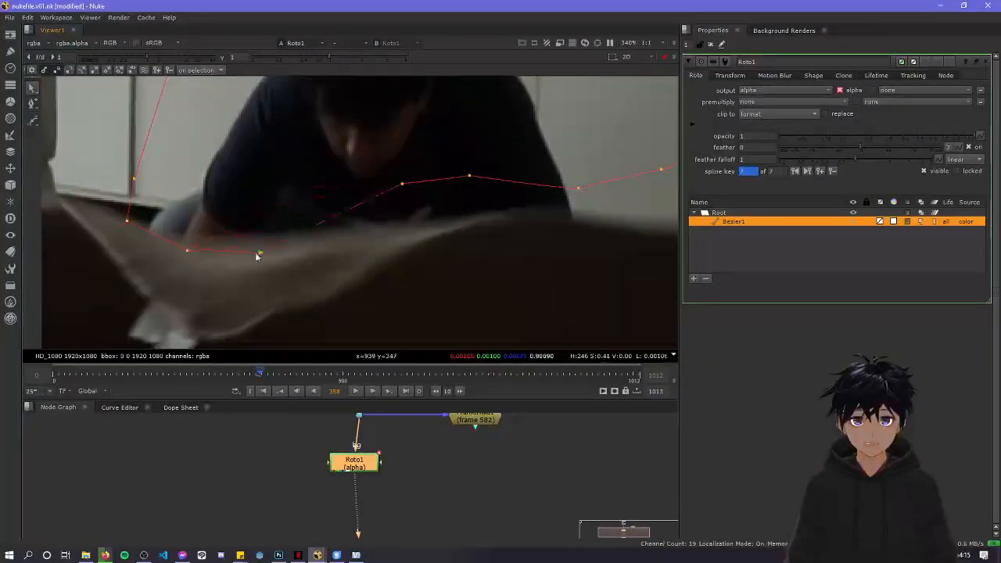
drag(402, 187, 381, 230)
drag(469, 175, 483, 213)
drag(577, 194, 577, 217)
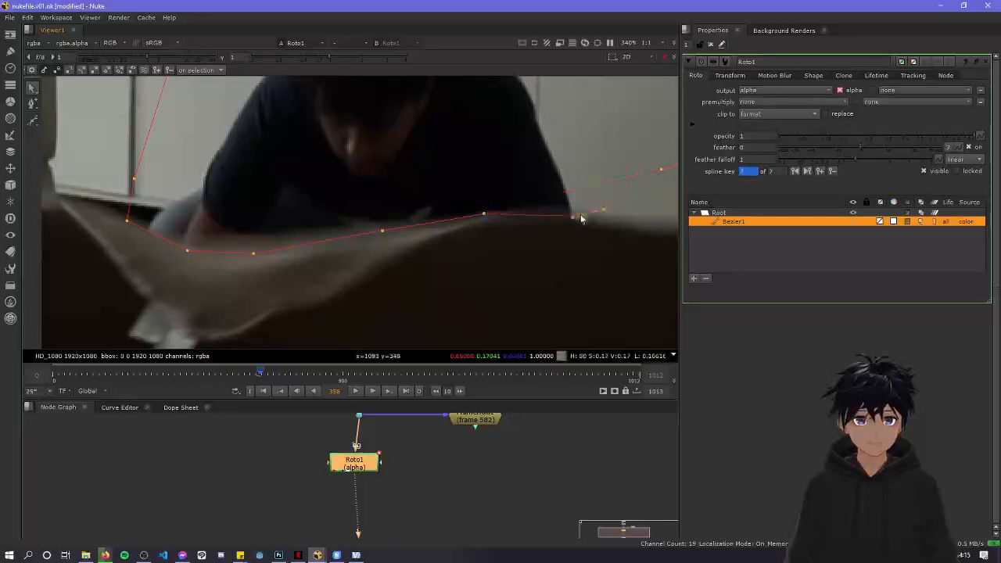
Inspect the Bezier's lower edge at frame 358 and step back and forth between frames 353 and 360 to review its movement
scroll(501, 223, down, 3)
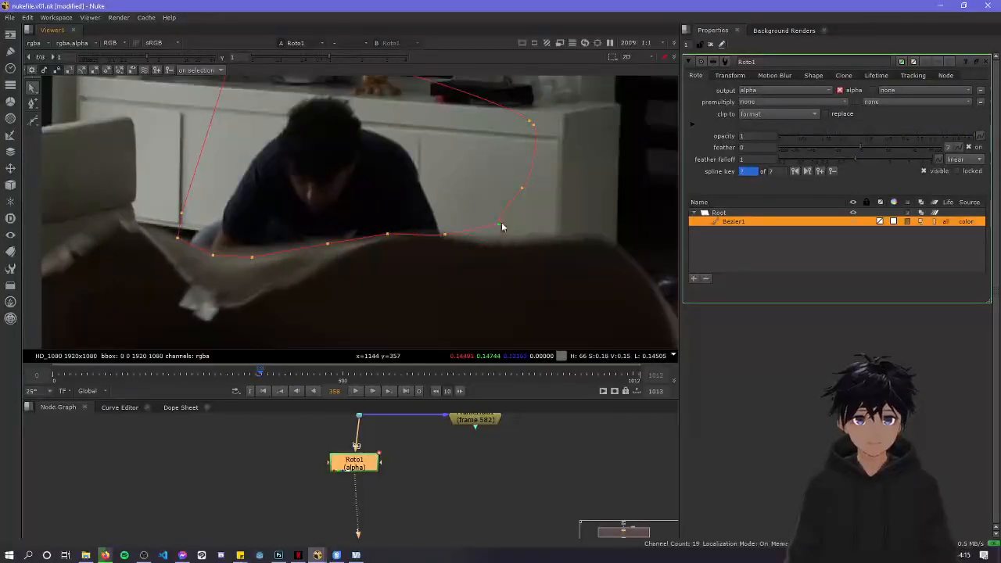
scroll(446, 239, up, 1)
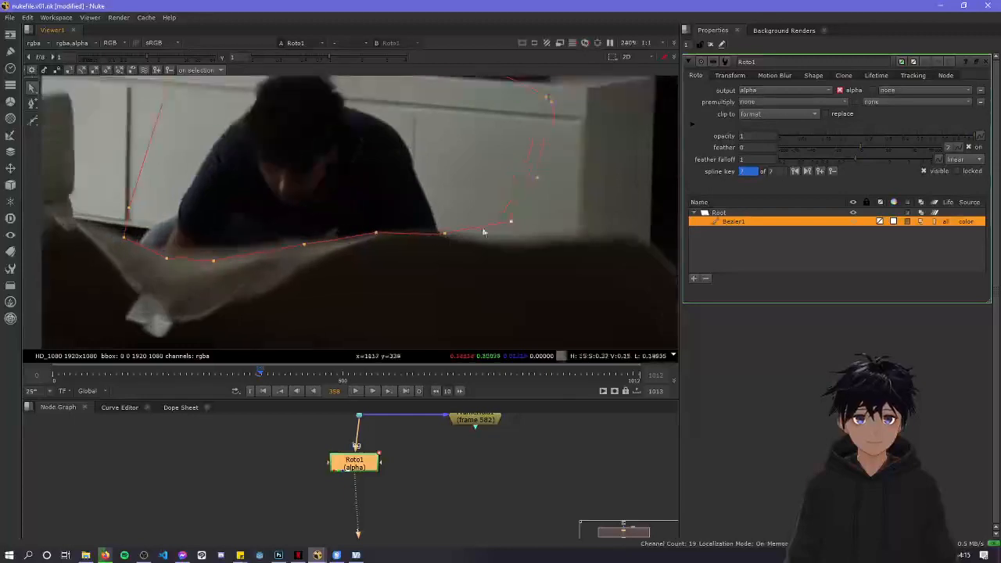
scroll(476, 228, down, 2)
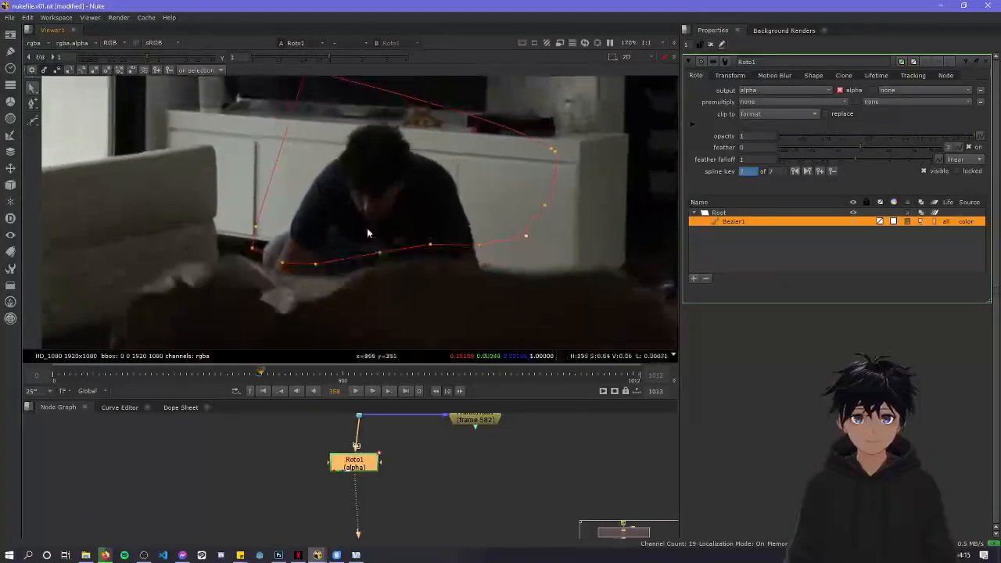
key(Right)
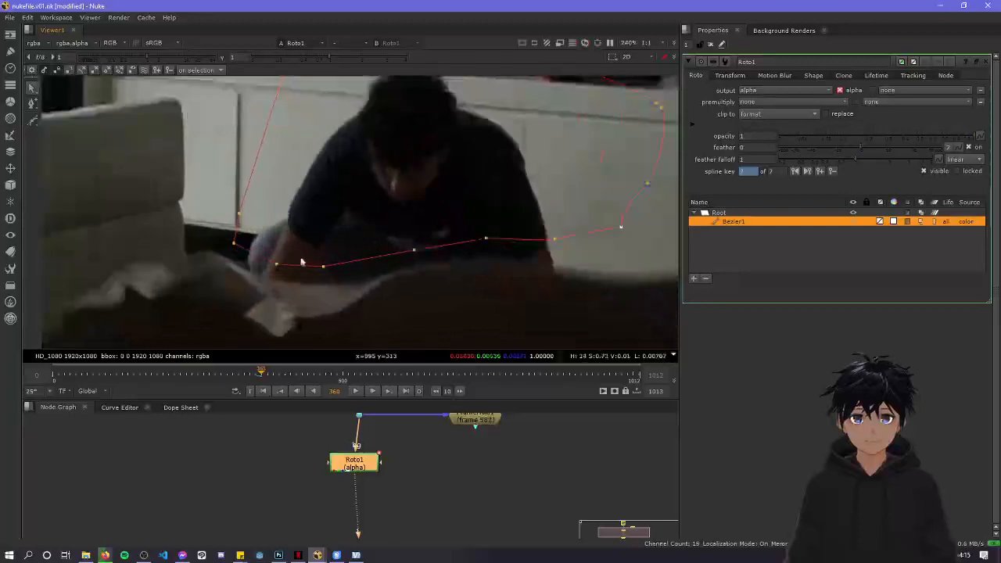
scroll(311, 259, down, 1)
key(Left)
key(Left)
key(Left)
key(Left)
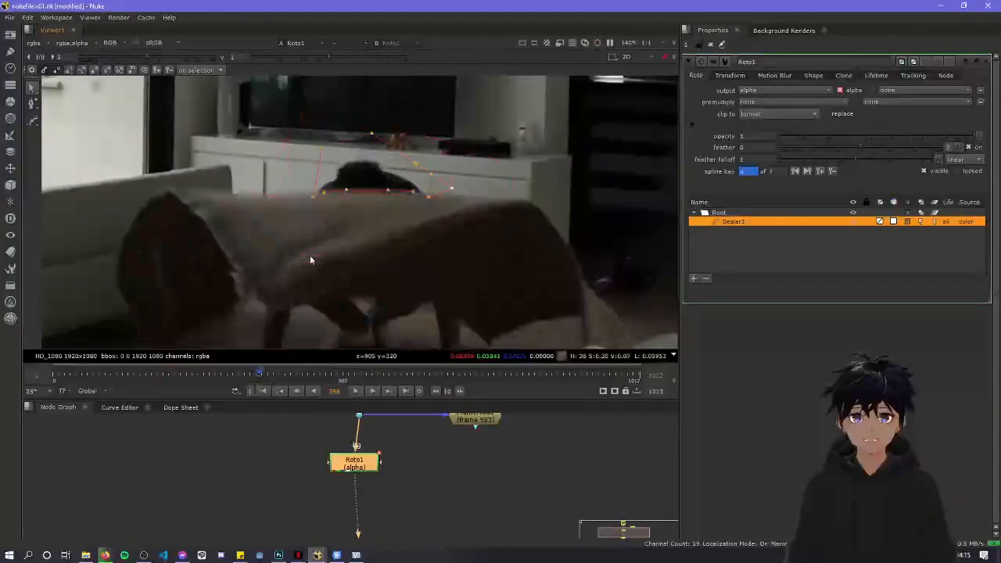
key(Left)
key(Left)
key(Left)
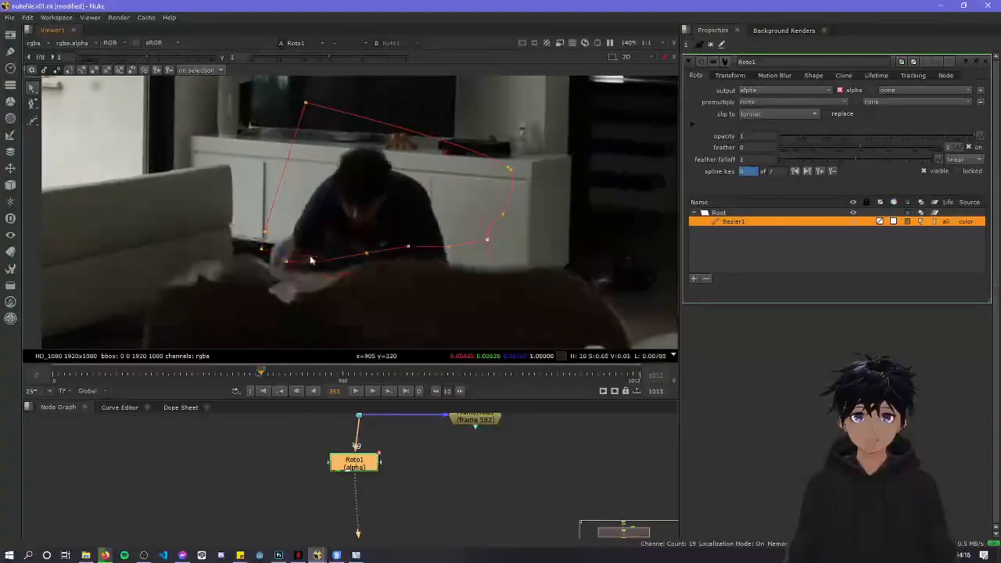
key(Left)
key(Left)
key(Left)
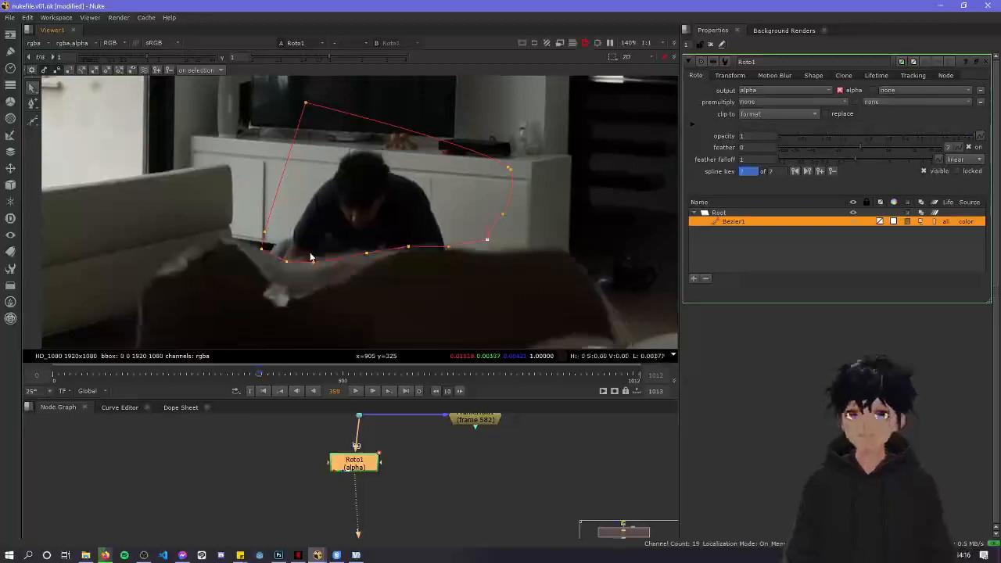
key(Left)
key(Left)
key(Left)
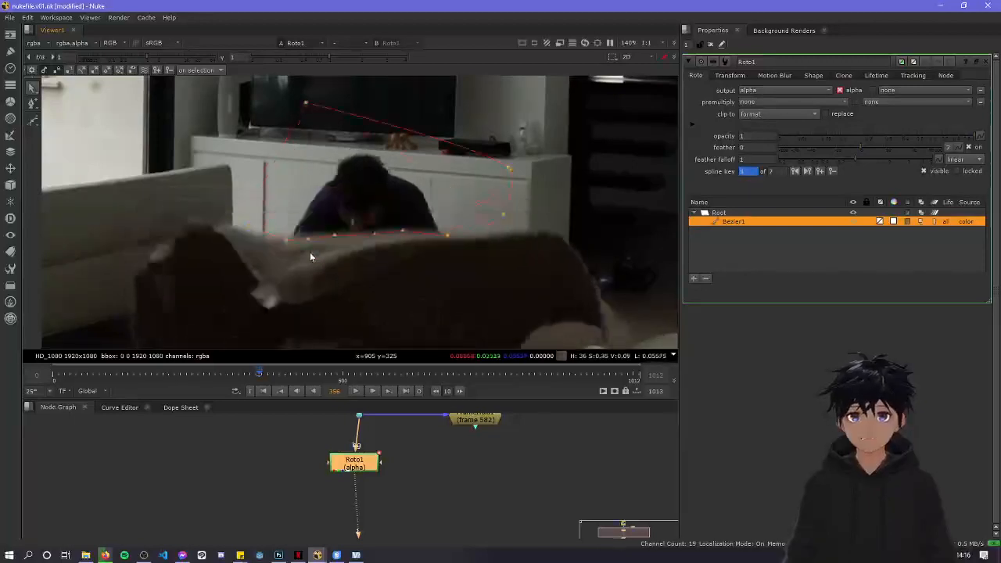
key(Right)
key(Right)
key(Right)
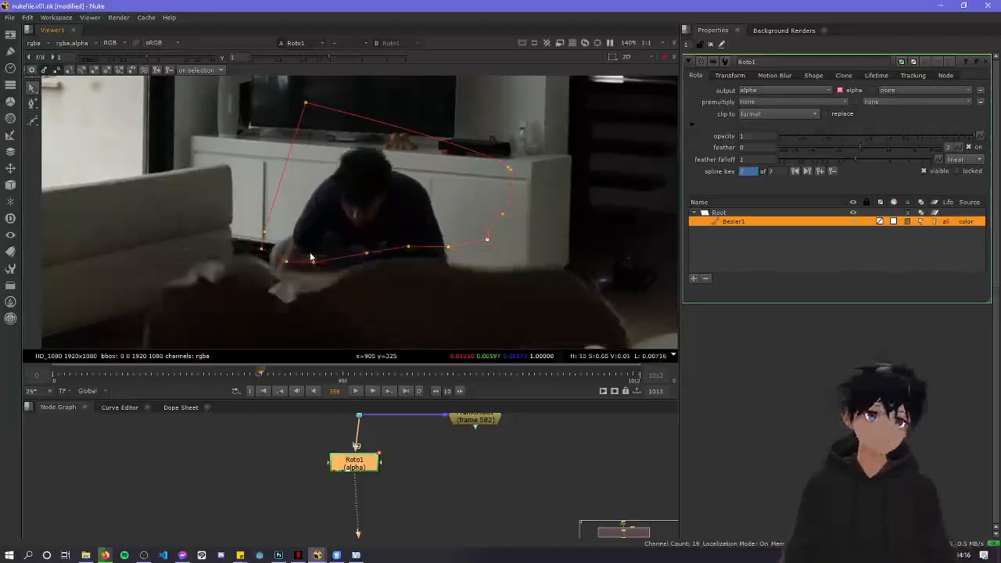
At frame 359, move five of the Bezier's lower points onto the blanket's edge, from the person's left-side arm to below the chest
scroll(370, 201, up, 4)
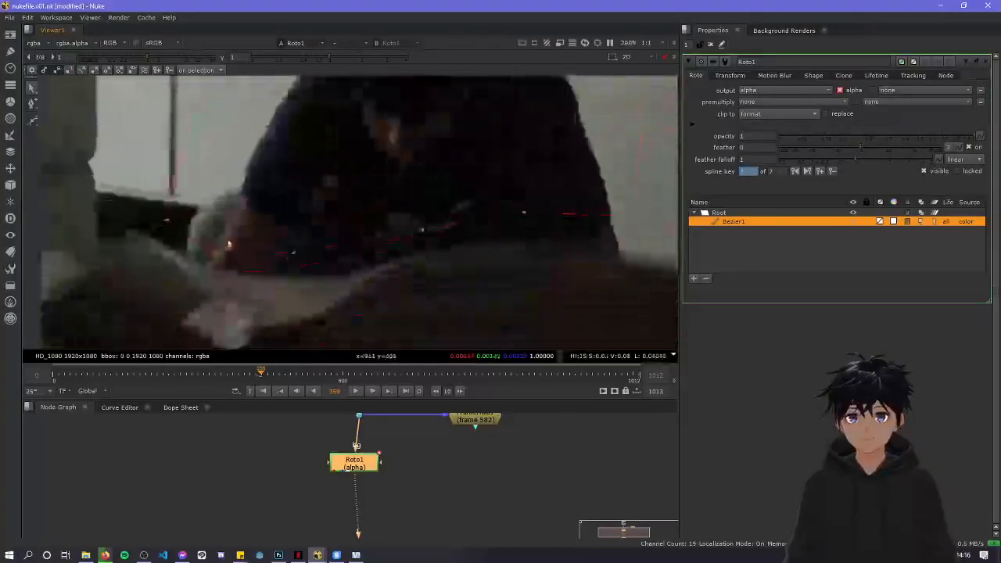
drag(229, 252, 169, 253)
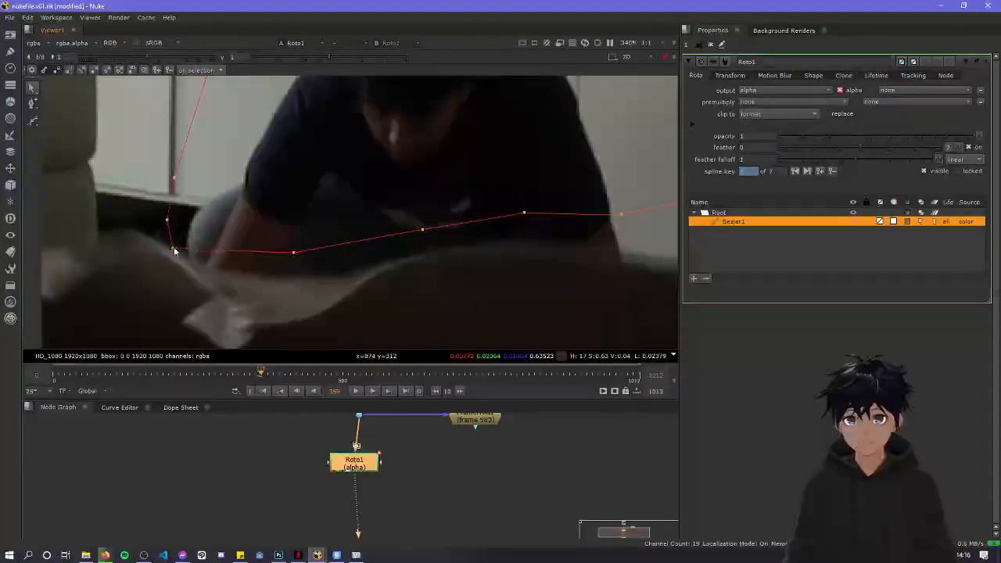
drag(294, 253, 206, 266)
middle_drag(335, 273, 259, 261)
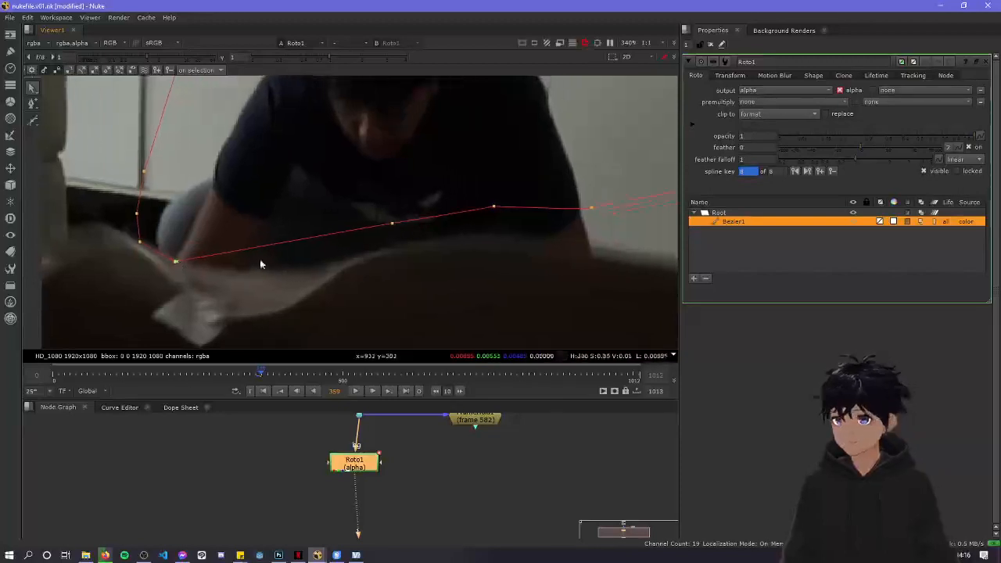
drag(366, 218, 220, 264)
drag(465, 201, 274, 263)
middle_drag(370, 266, 337, 299)
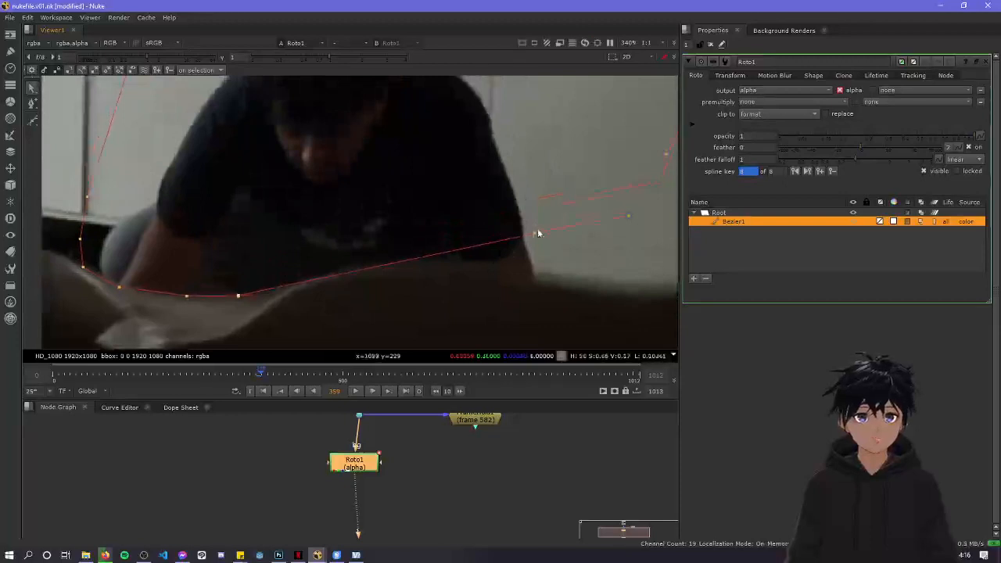
drag(535, 234, 299, 283)
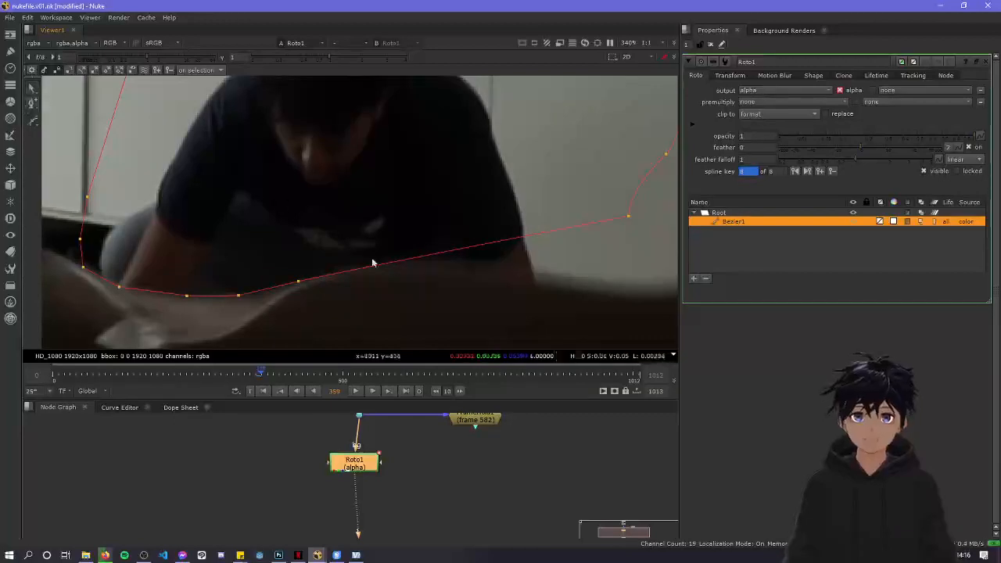
Add two points to the Bezier along the blanket's edge beneath the chest and tilt the second point's tangent to follow the edge
mouse_move(357, 271)
mouse_down()
mouse_move(347, 254)
mouse_move(343, 269)
mouse_up()
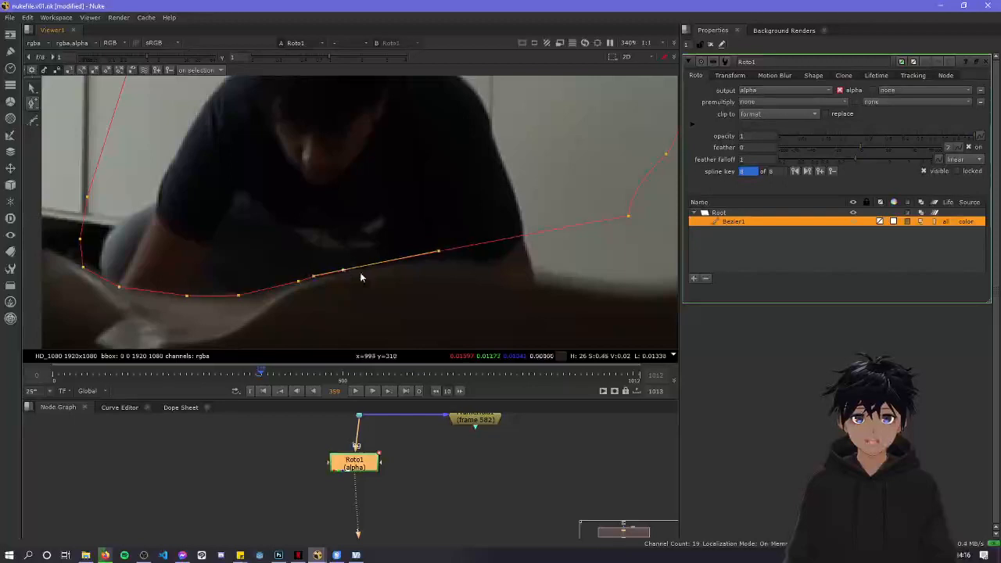
drag(467, 249, 449, 263)
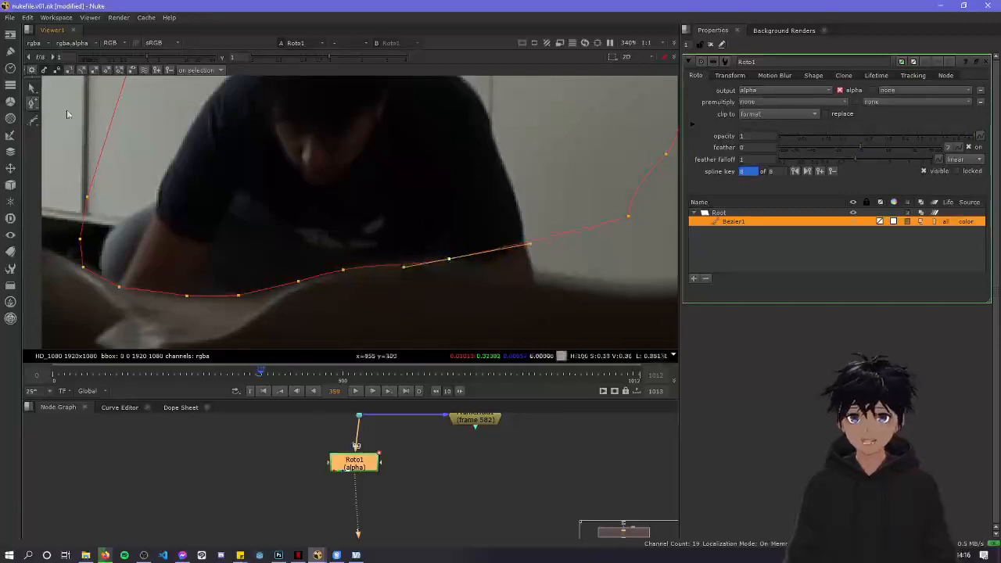
mouse_move(406, 270)
mouse_down()
mouse_move(395, 258)
mouse_move(431, 286)
mouse_move(382, 258)
mouse_move(450, 266)
mouse_move(403, 255)
mouse_move(415, 257)
mouse_up()
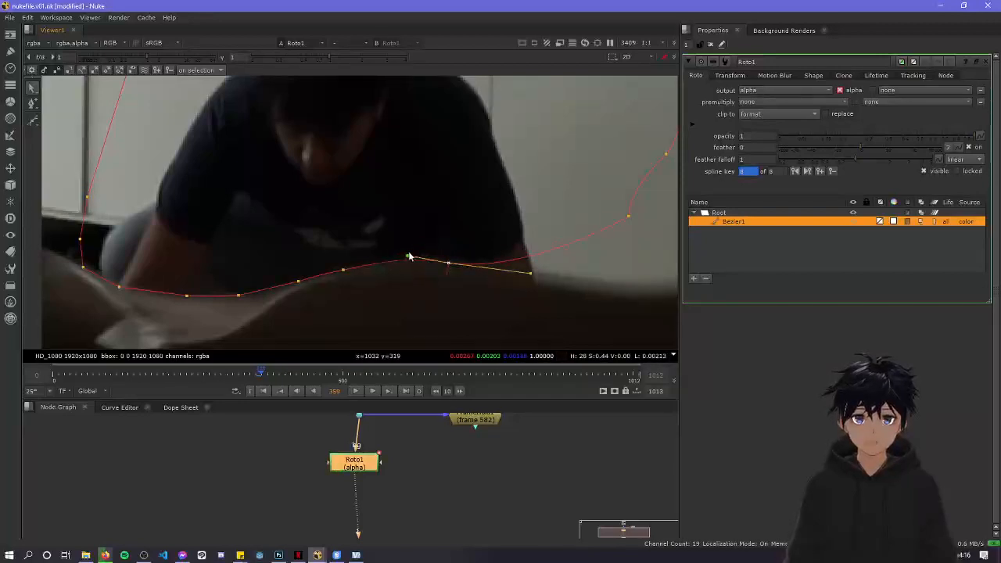
click(535, 289)
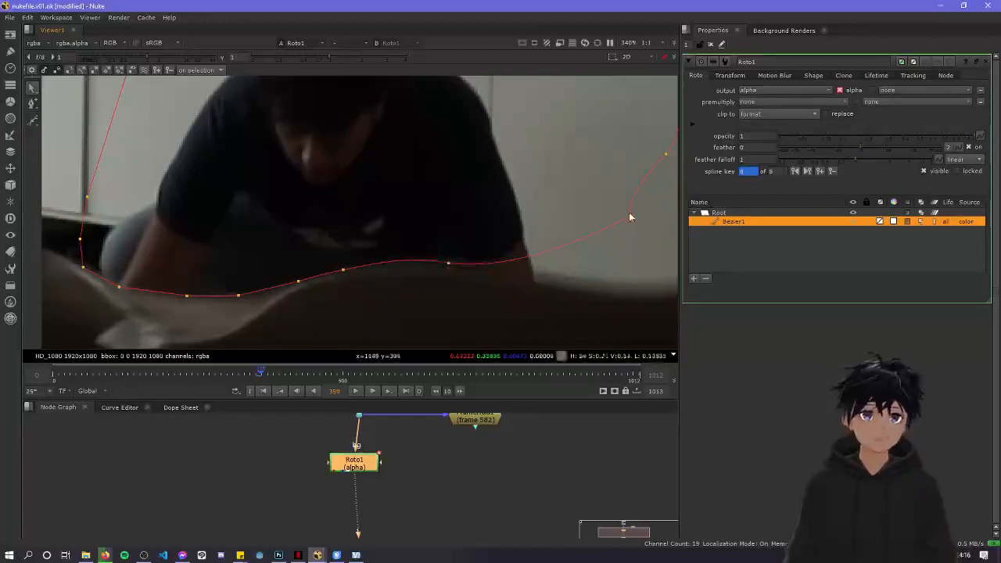
Move the Bezier's lower-right corner point down to the blanket's edge and adjust the neighbouring tangents so the curve passes below the right-side arm
ctrl+alt+drag(630, 217, 622, 273)
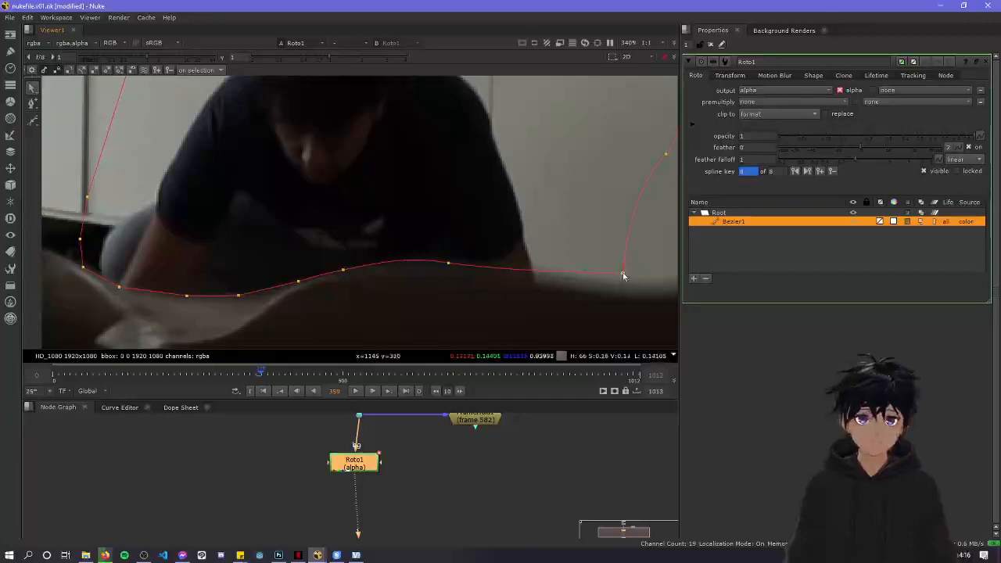
middle_drag(663, 168, 491, 156)
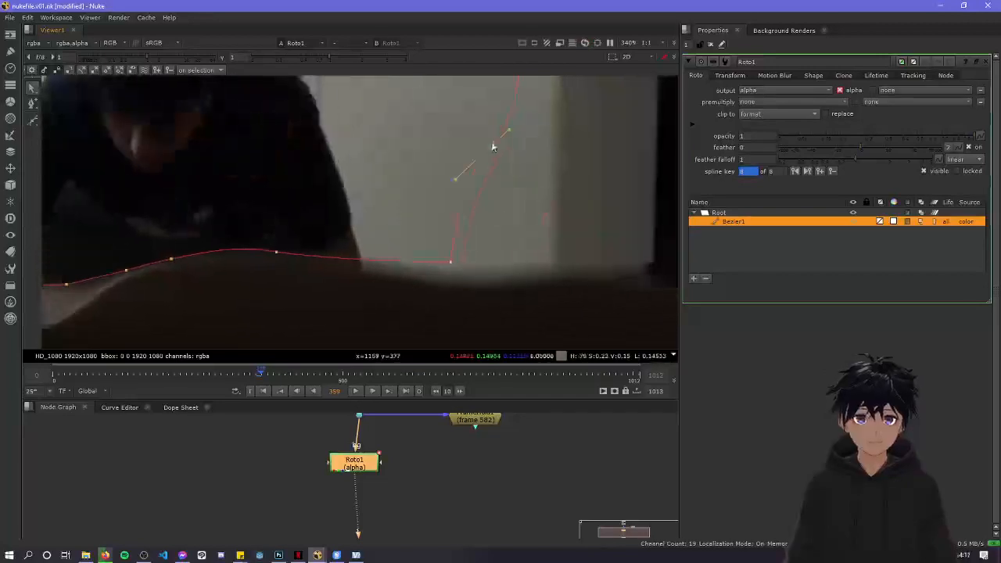
ctrl+drag(511, 181, 565, 192)
click(451, 263)
drag(450, 265, 446, 284)
click(276, 253)
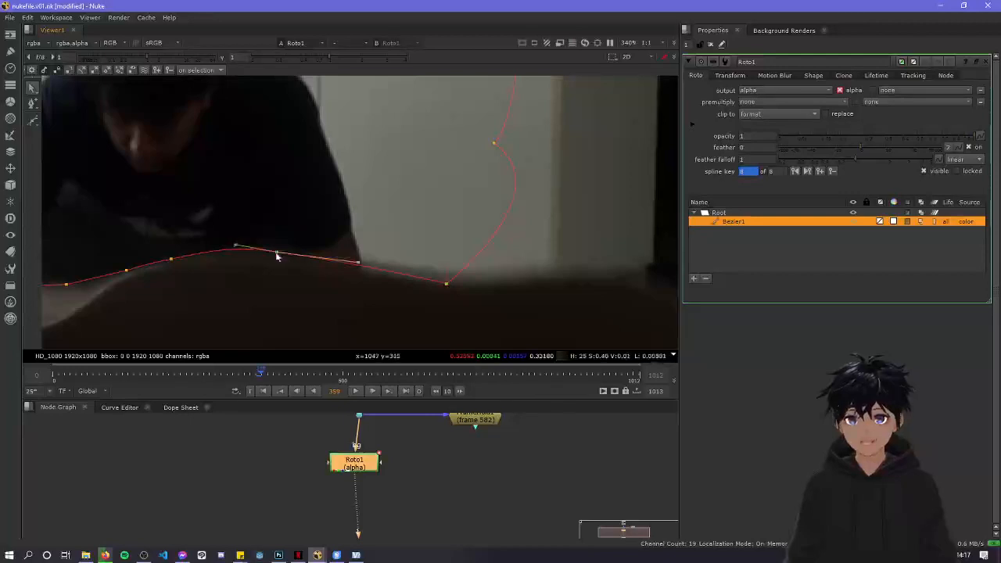
drag(359, 263, 359, 272)
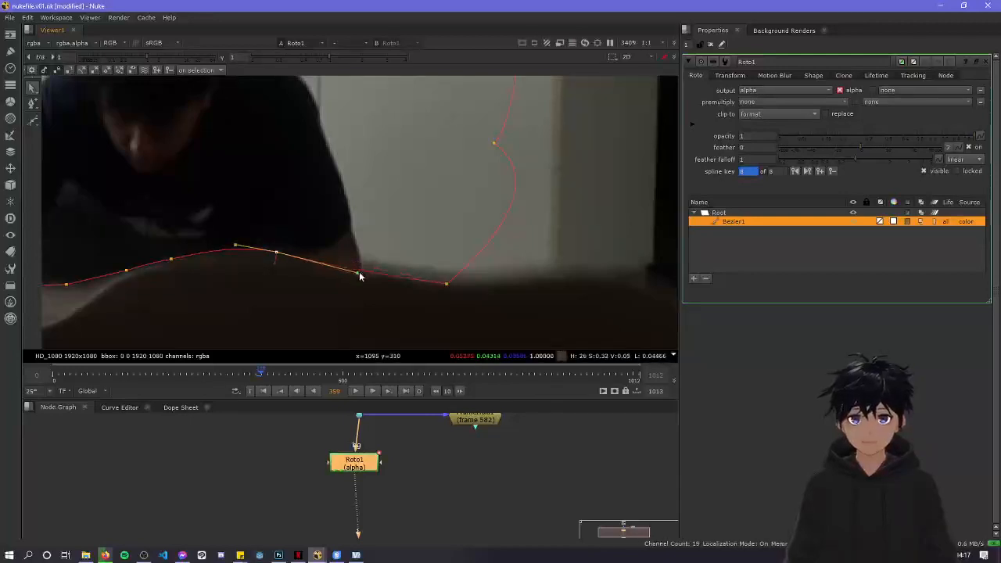
Check the Bezier's lower outline at frame 359 and nudge a point between the arms onto the blanket's edge
scroll(395, 237, down, 5)
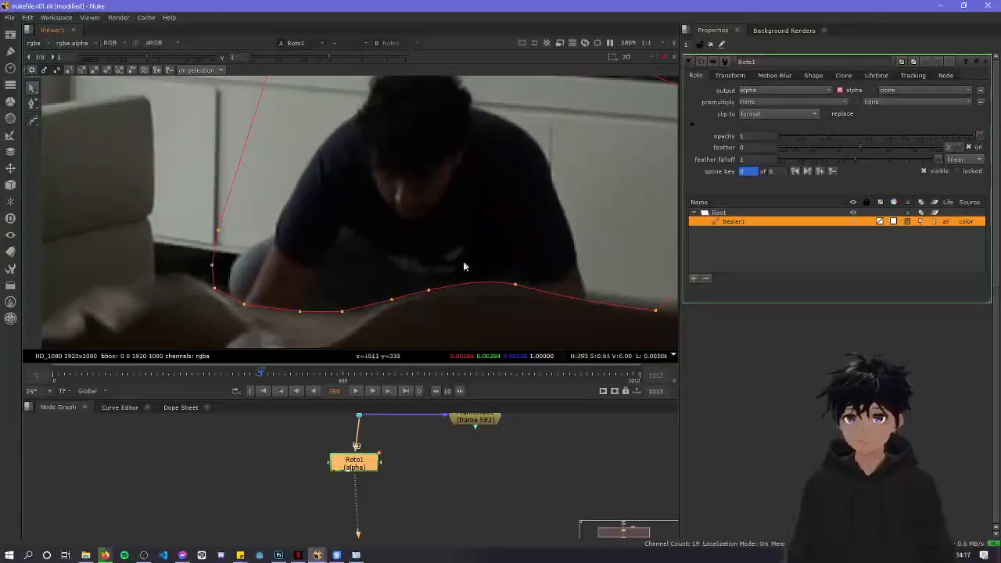
scroll(463, 267, down, 3)
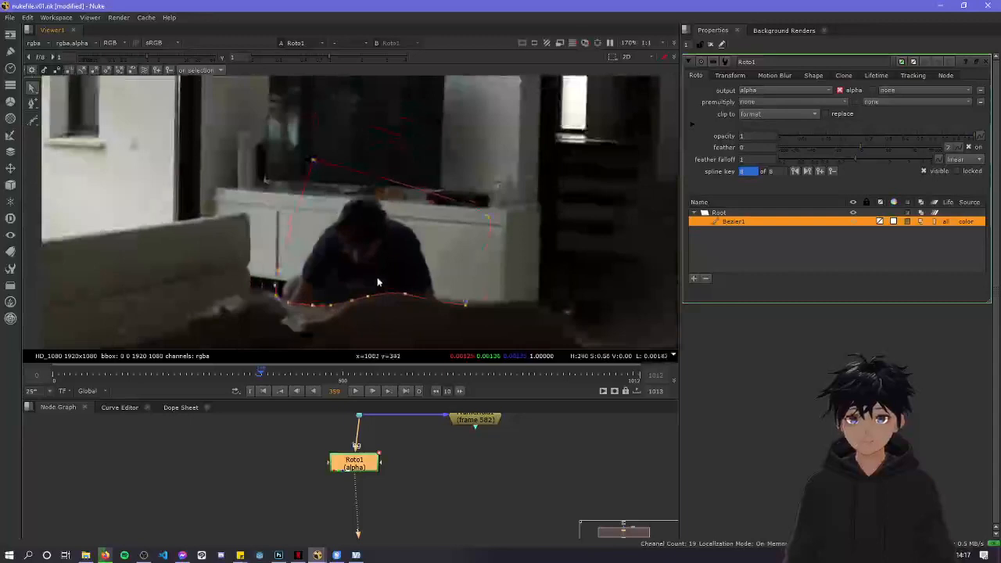
scroll(386, 283, up, 2)
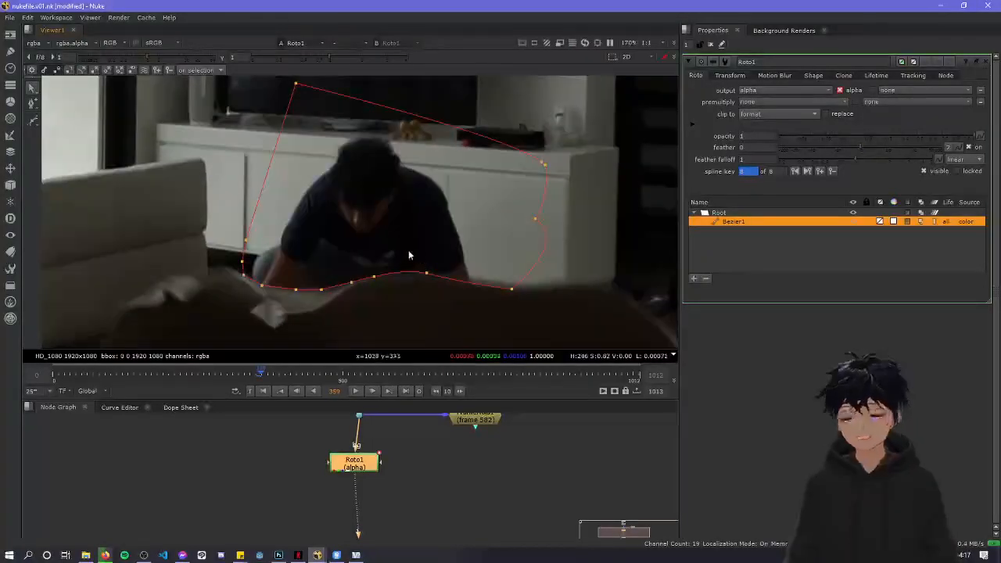
scroll(439, 224, up, 3)
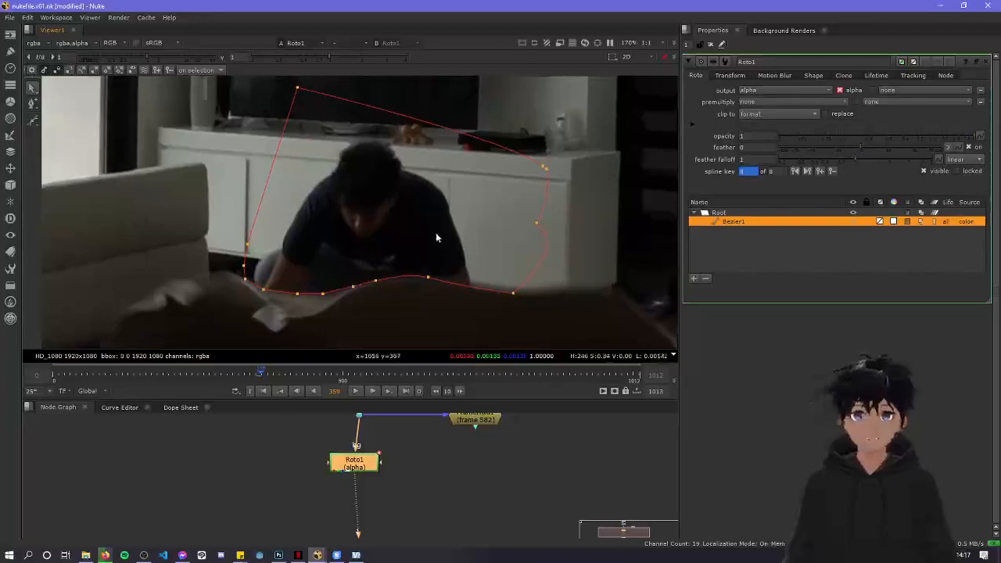
scroll(422, 266, down, 1)
scroll(396, 270, up, 3)
middle_drag(364, 299, 353, 246)
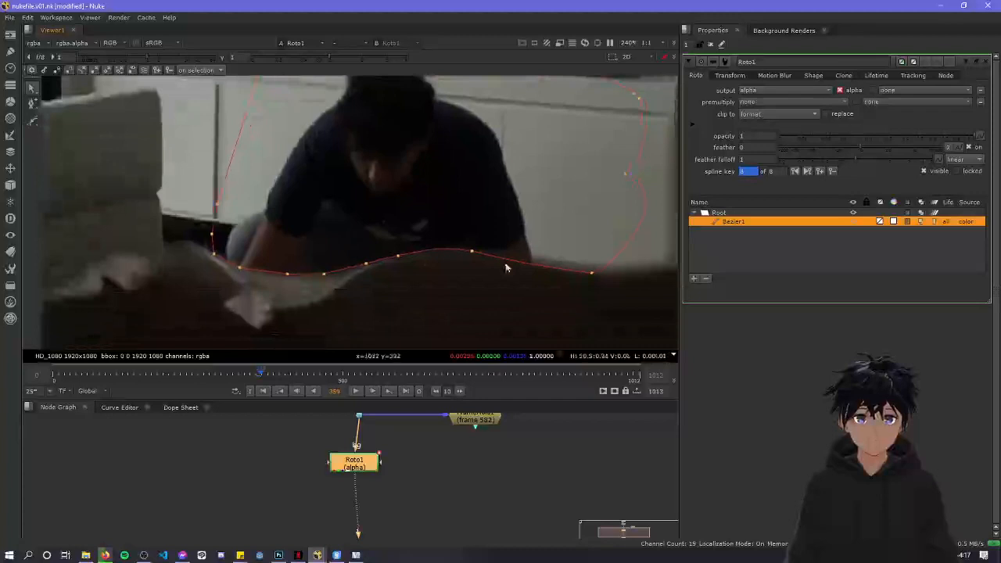
scroll(591, 278, up, 3)
scroll(380, 235, down, 1)
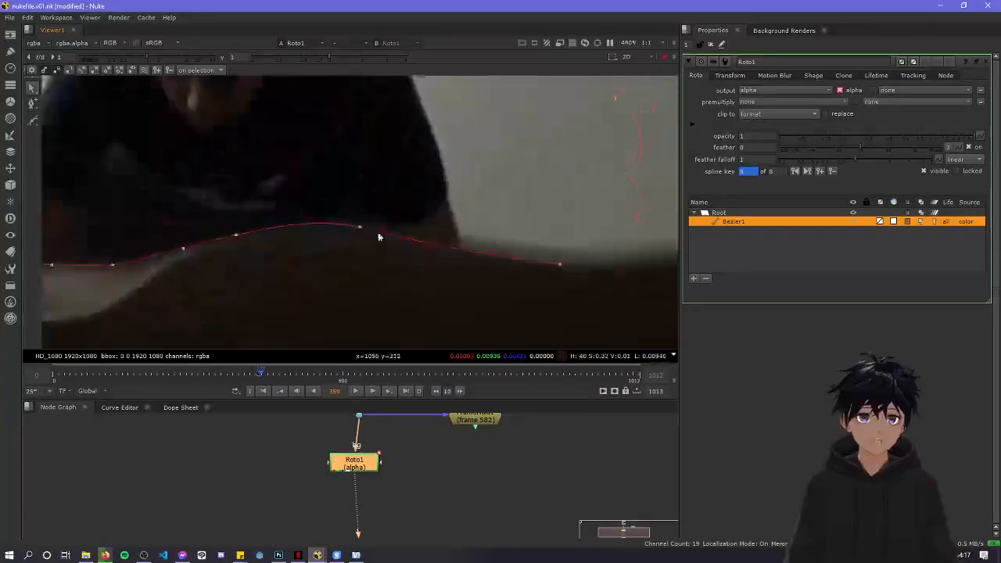
scroll(365, 240, down, 3)
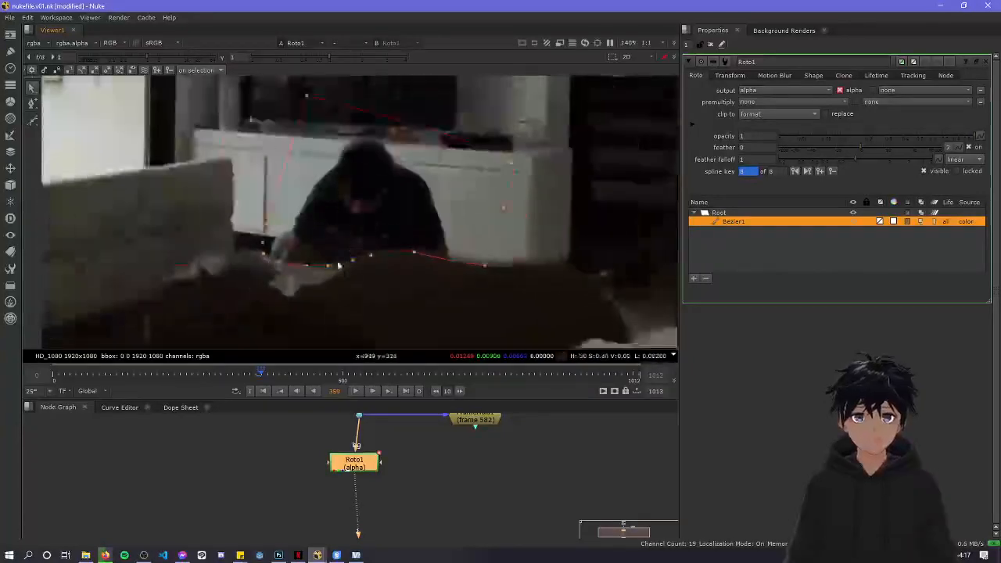
scroll(344, 258, up, 4)
drag(316, 267, 322, 268)
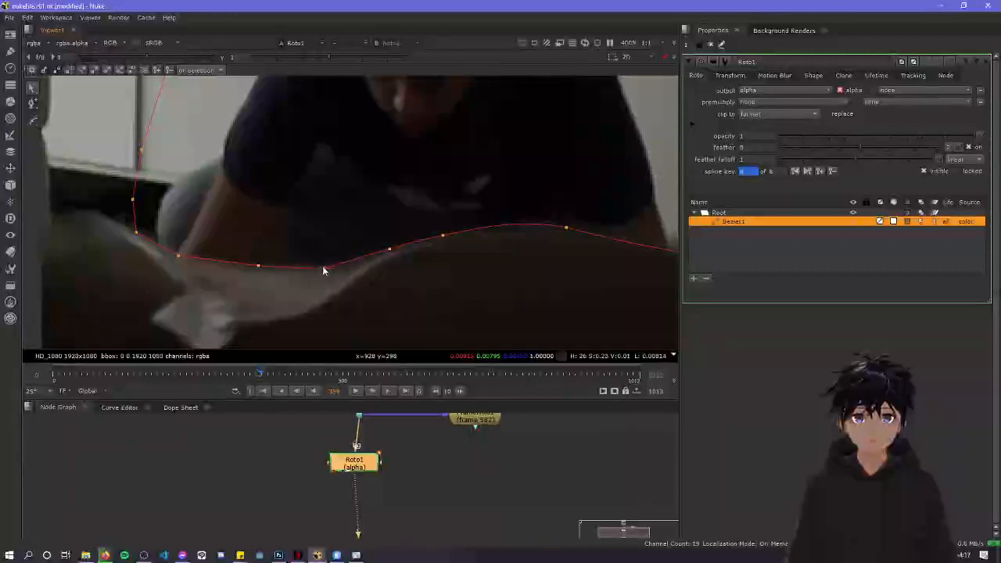
scroll(347, 283, down, 4)
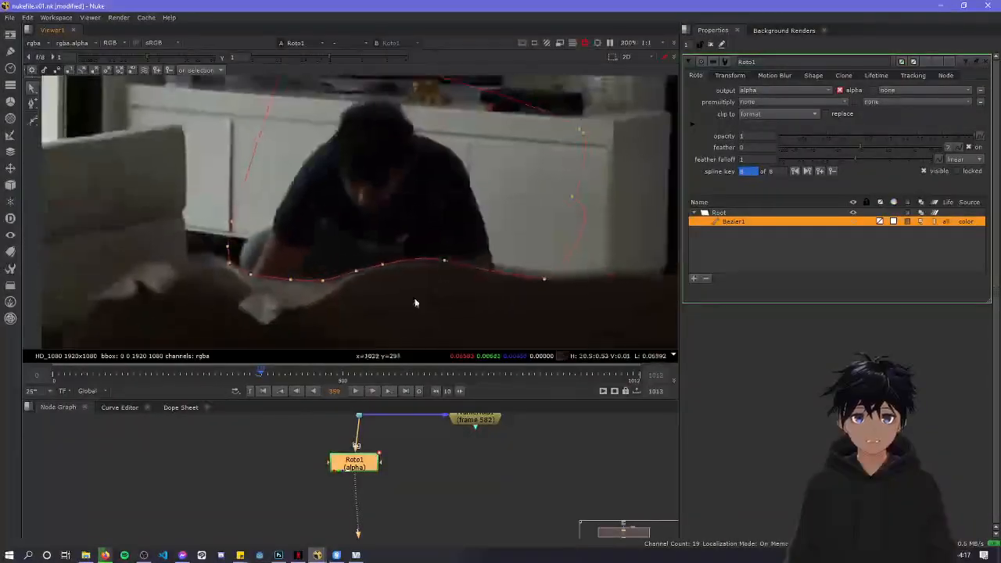
scroll(367, 308, down, 2)
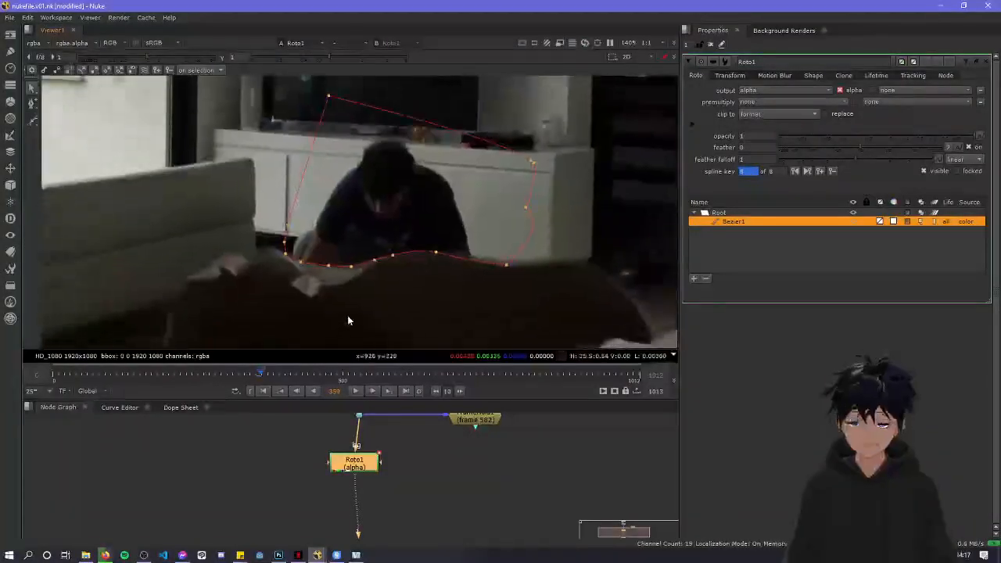
At frame 360, select the Bezier's lower points and move them down together to the blanket's edge
key(Right)
scroll(297, 274, up, 2)
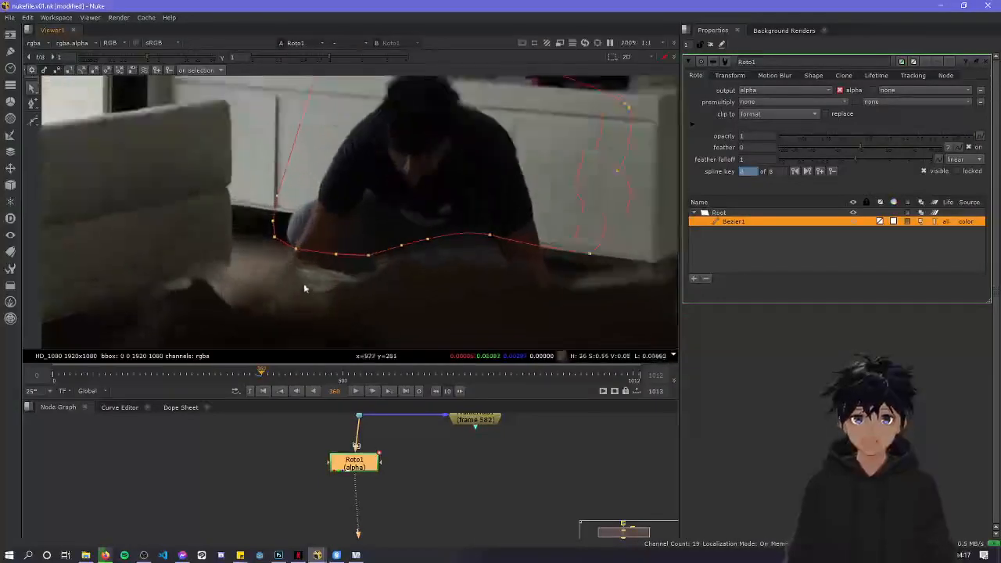
scroll(283, 260, up, 1)
drag(221, 171, 673, 244)
drag(510, 208, 510, 231)
click(294, 284)
scroll(261, 272, up, 2)
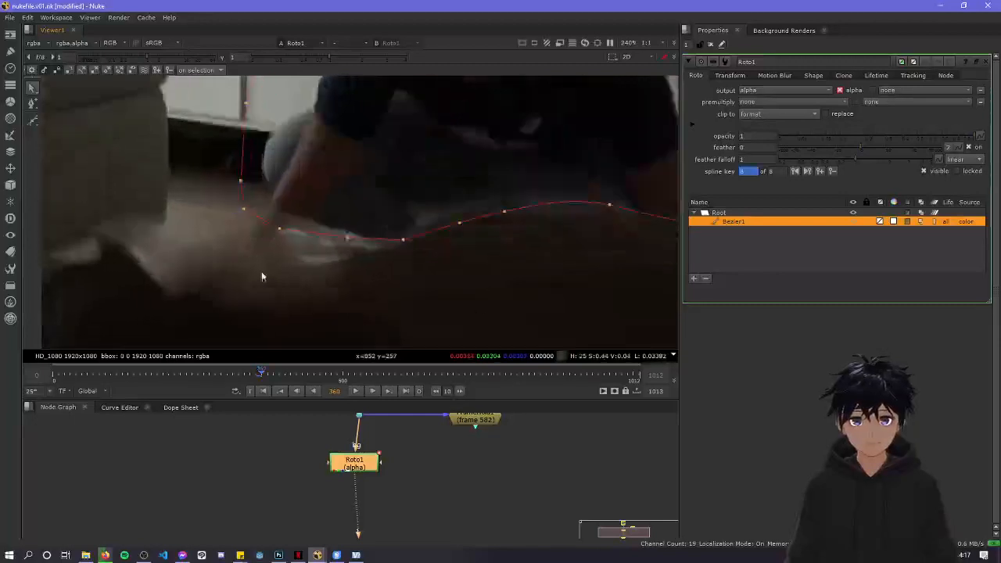
scroll(290, 258, down, 1)
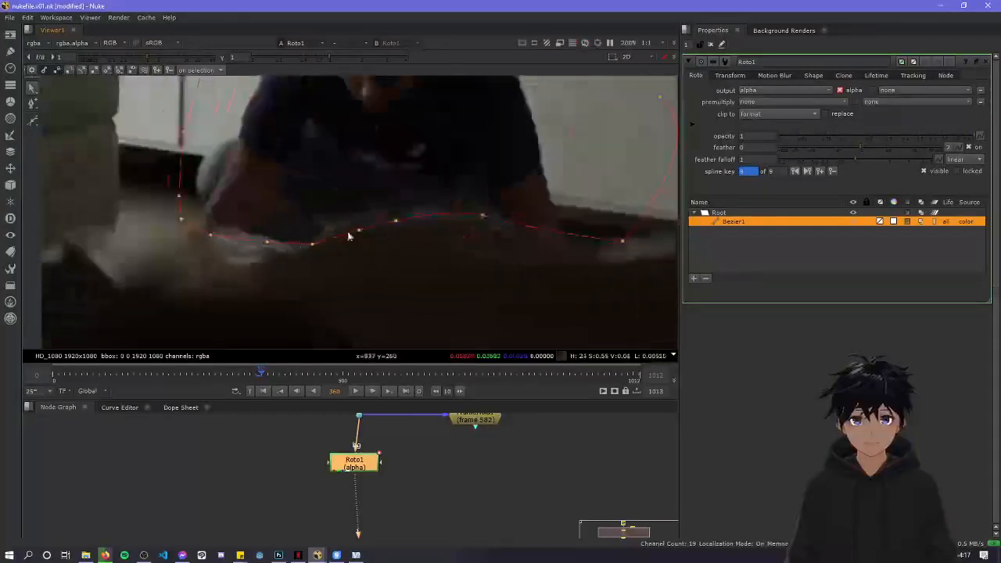
At frame 360, slide the Bezier points between the arms along the blanket's edge beneath the chest
scroll(349, 235, up, 2)
drag(361, 225, 340, 219)
mouse_move(415, 218)
mouse_down()
mouse_move(413, 161)
mouse_move(434, 213)
mouse_up()
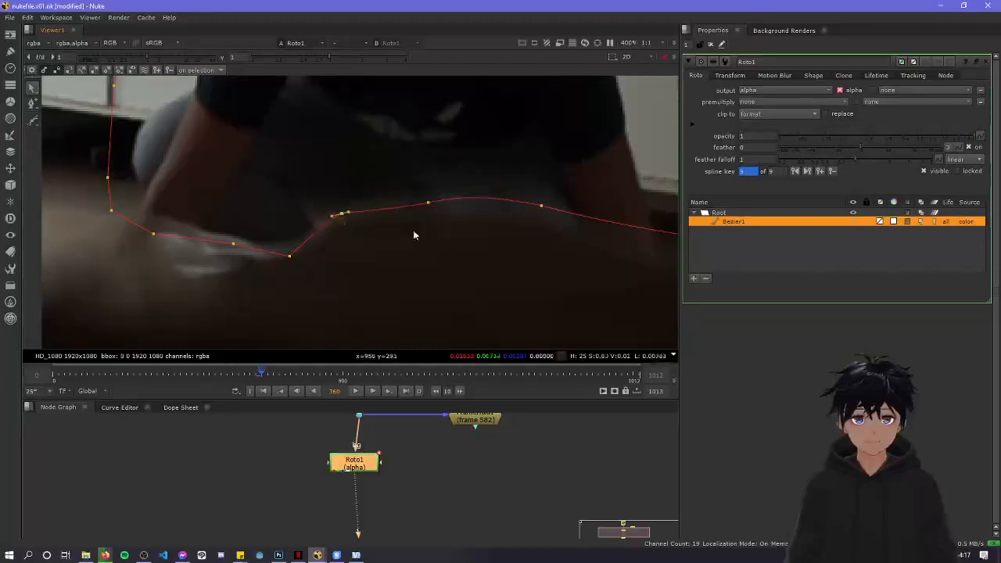
Move the Bezier's lower-right corner and the point beneath the right-side arm down to the blanket, and angle that point's tangent to match
middle_drag(413, 231, 259, 234)
ctrl+alt+drag(366, 204, 371, 220)
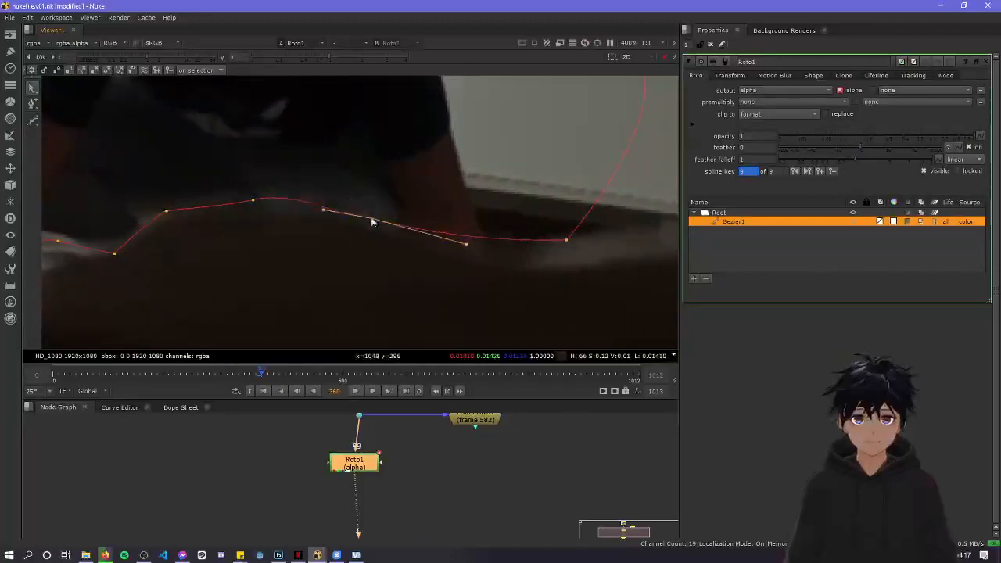
drag(563, 244, 558, 264)
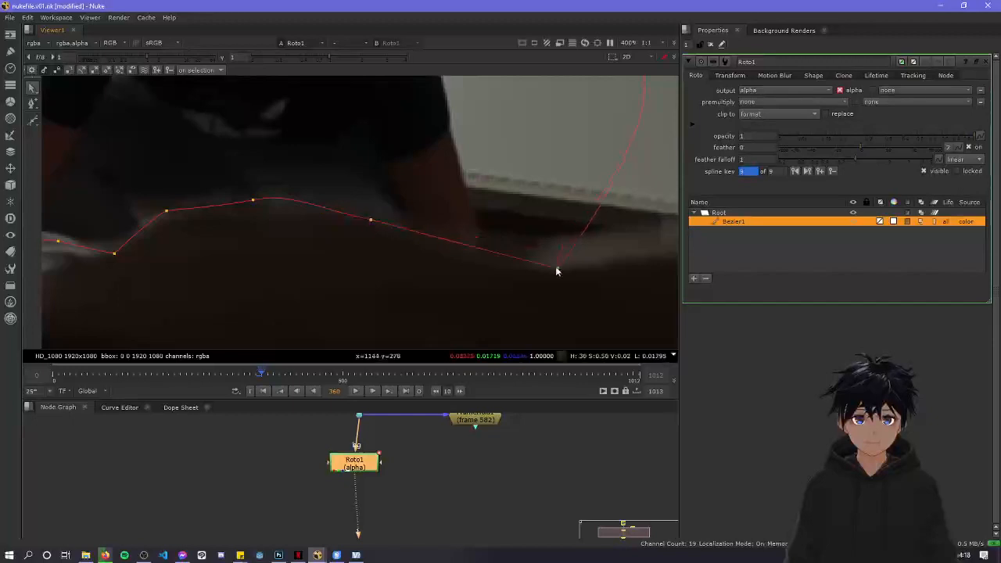
key(super)
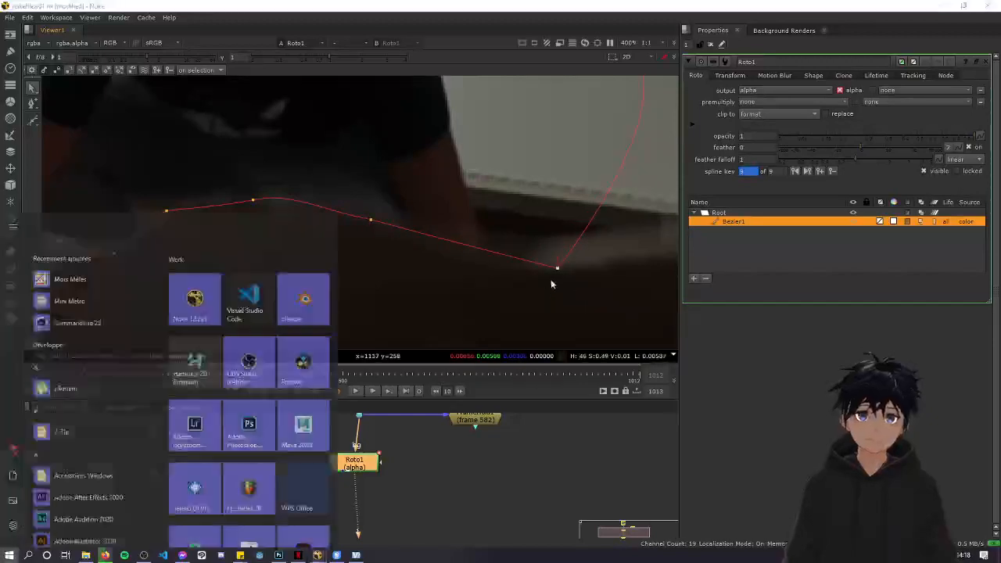
key(super)
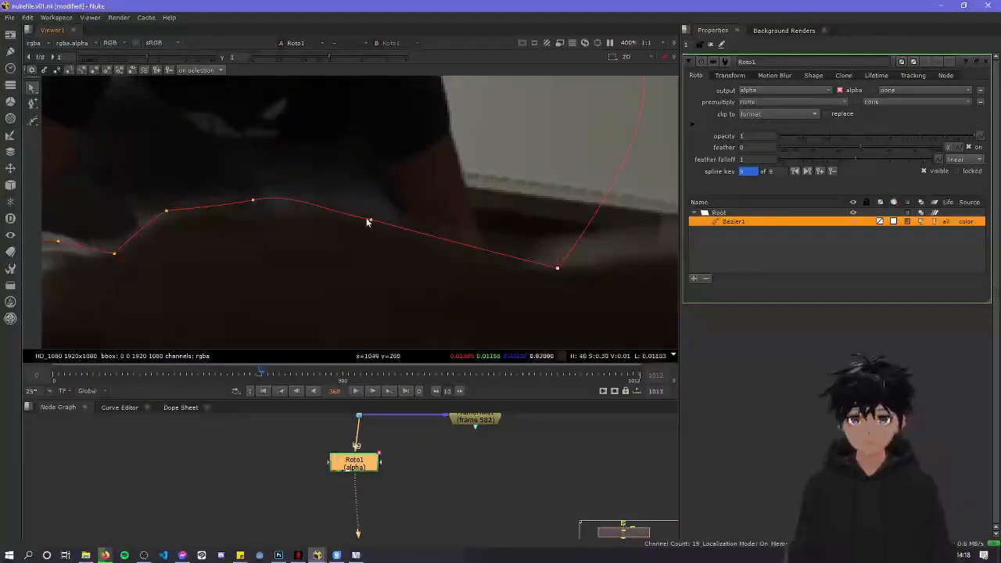
ctrl+alt+drag(370, 222, 404, 232)
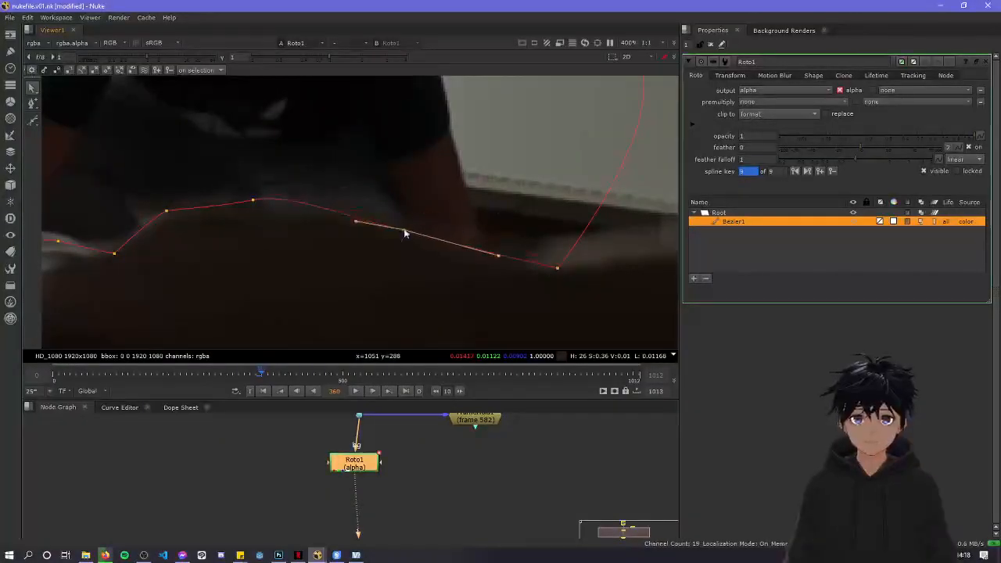
drag(501, 256, 492, 272)
click(327, 284)
Lower the Bezier points beneath the chest onto the blanket's edge and adjust their tangents to smooth the curve between the arms
middle_drag(319, 276, 417, 280)
drag(358, 211, 415, 217)
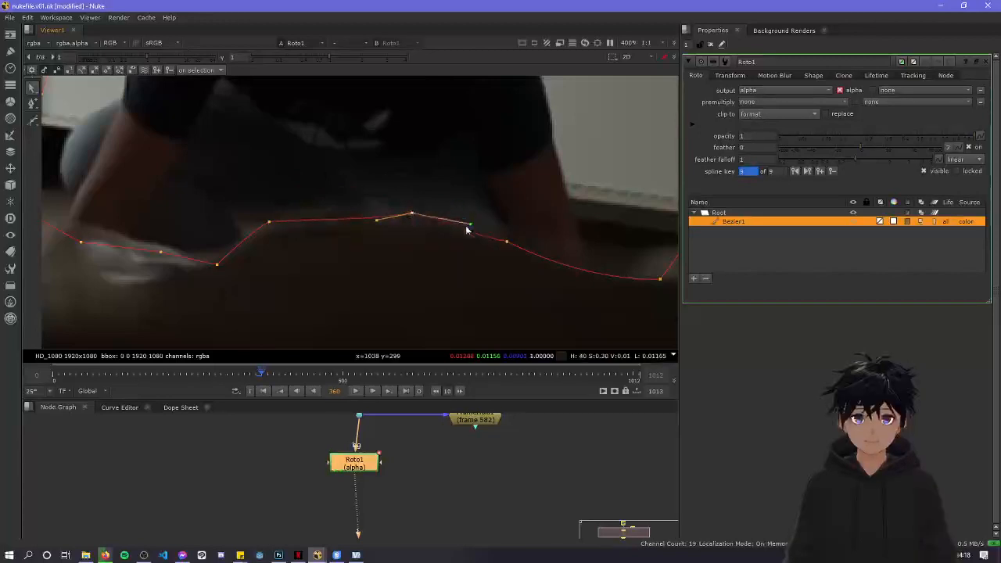
click(506, 244)
drag(459, 236, 409, 223)
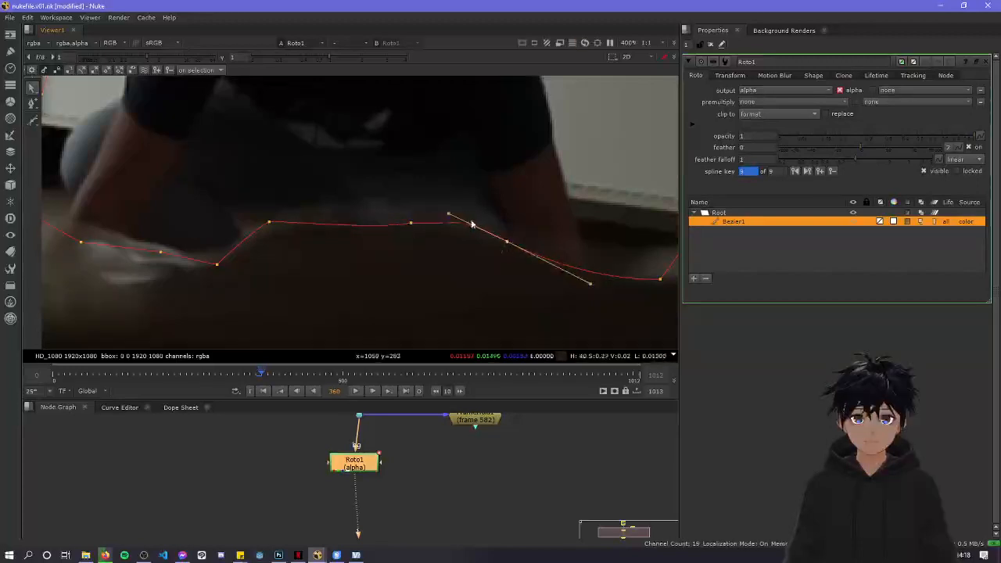
click(445, 265)
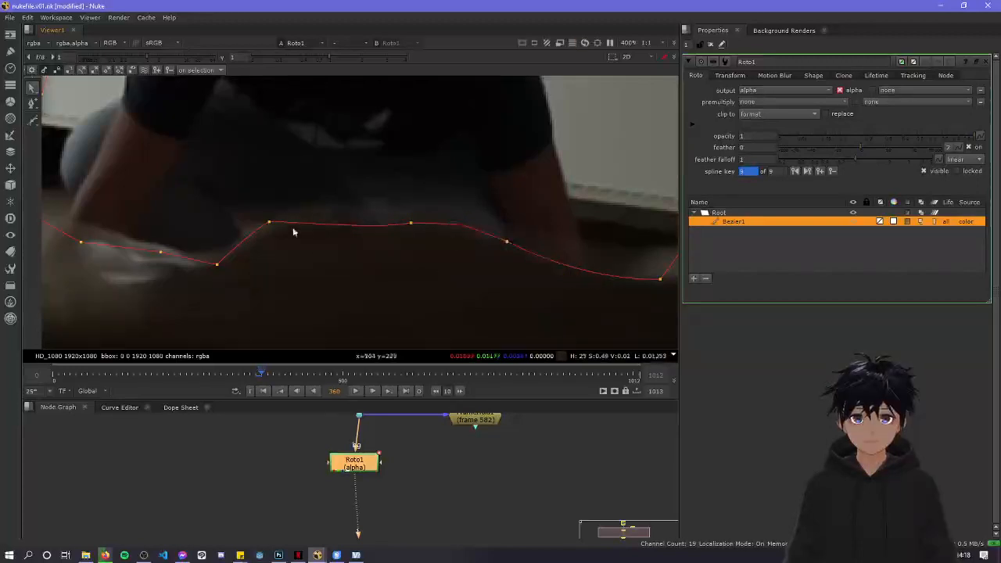
mouse_move(273, 229)
mouse_down()
mouse_move(315, 201)
mouse_move(271, 232)
mouse_up()
Examine the Bezier's lower outline around the left-side hand at frame 360 and compare it with frames 359 and 361
middle_drag(280, 260, 458, 266)
scroll(293, 275, down, 3)
scroll(297, 282, up, 5)
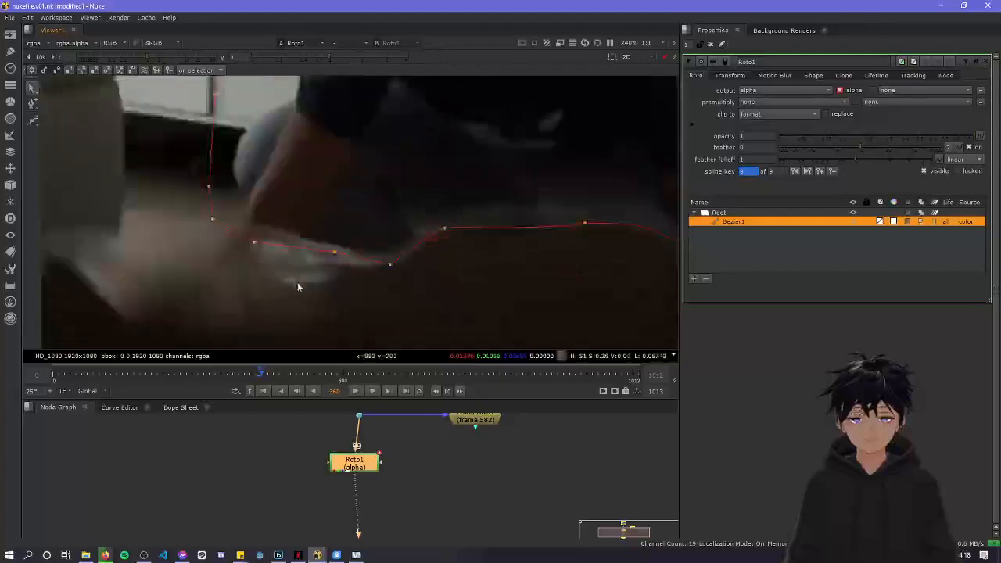
scroll(297, 282, down, 5)
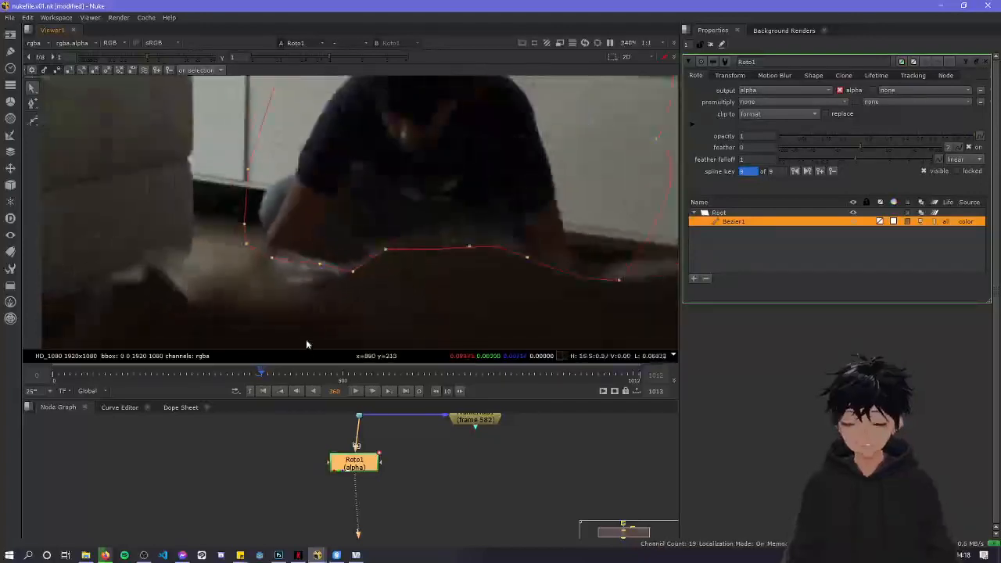
key(Right)
key(Left)
key(Left)
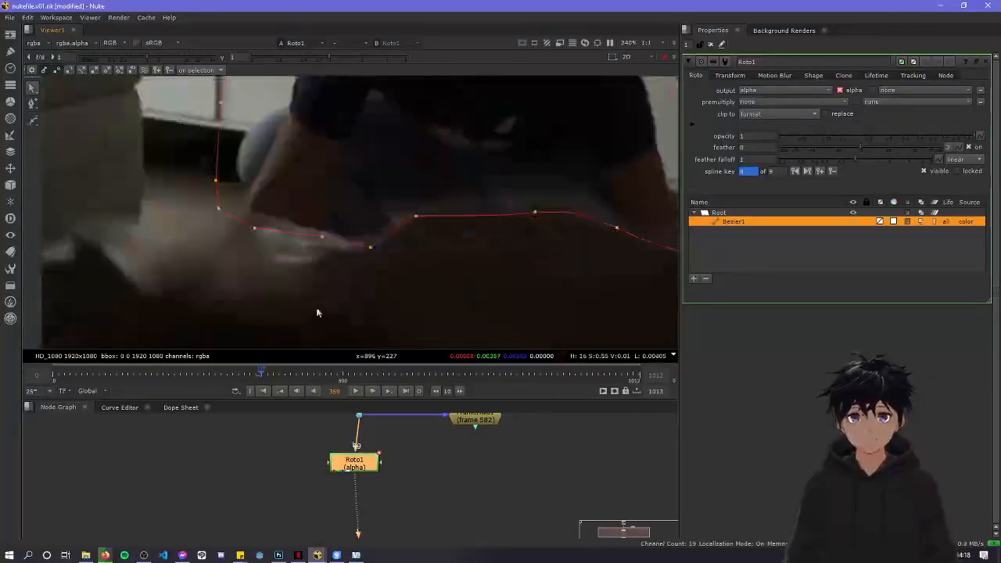
key(Right)
Reposition the Bezier's lower-left points at frame 360 so the outline follows the blanket's edge beneath the left-side hand
scroll(324, 263, up, 2)
drag(371, 244, 412, 252)
scroll(358, 258, up, 2)
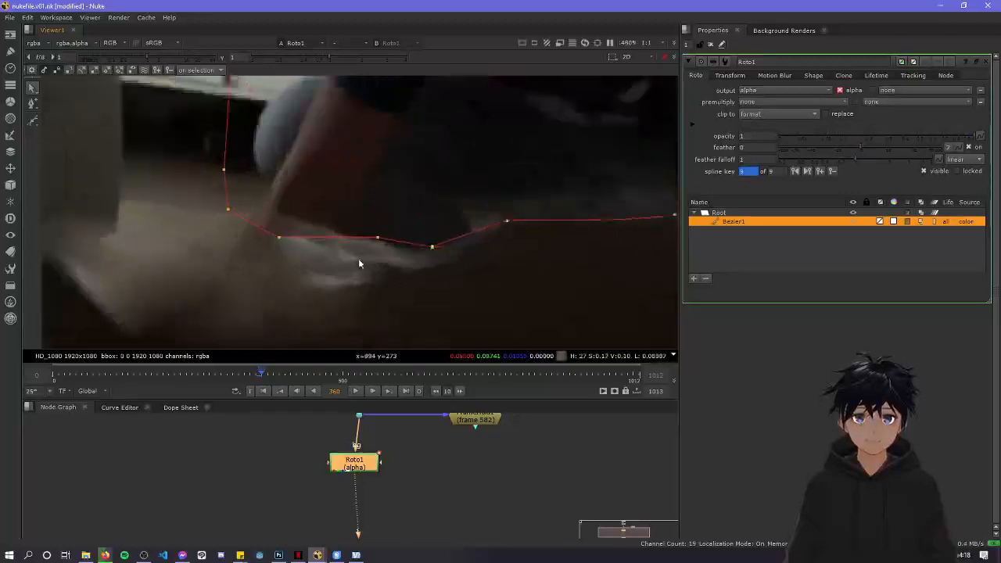
drag(405, 255, 409, 248)
drag(351, 226, 351, 232)
drag(228, 210, 287, 213)
drag(226, 198, 242, 223)
scroll(243, 222, down, 4)
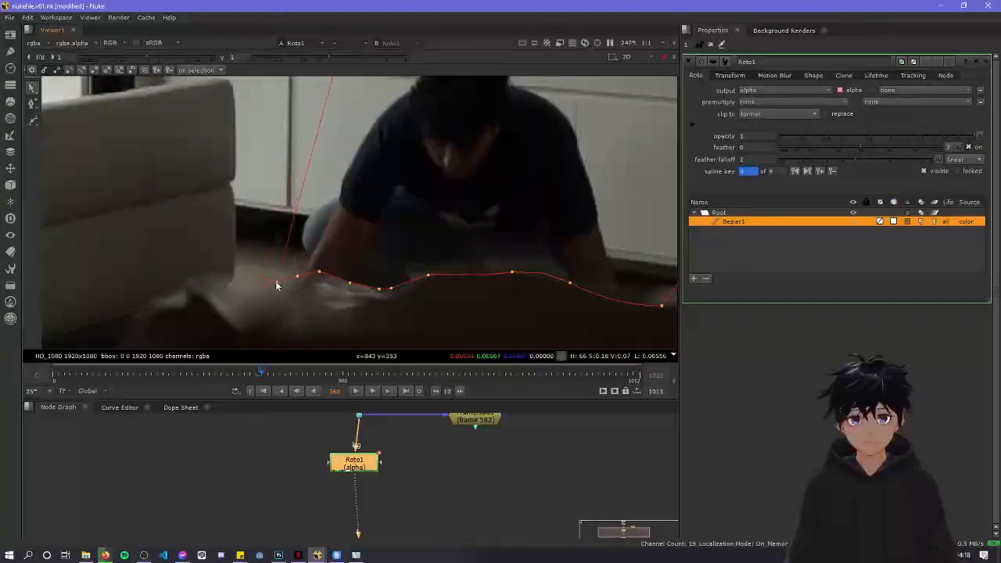
Move the Bezier's lower-left corner point down onto the blanket beside the left-side hand
scroll(290, 283, up, 1)
scroll(289, 283, up, 7)
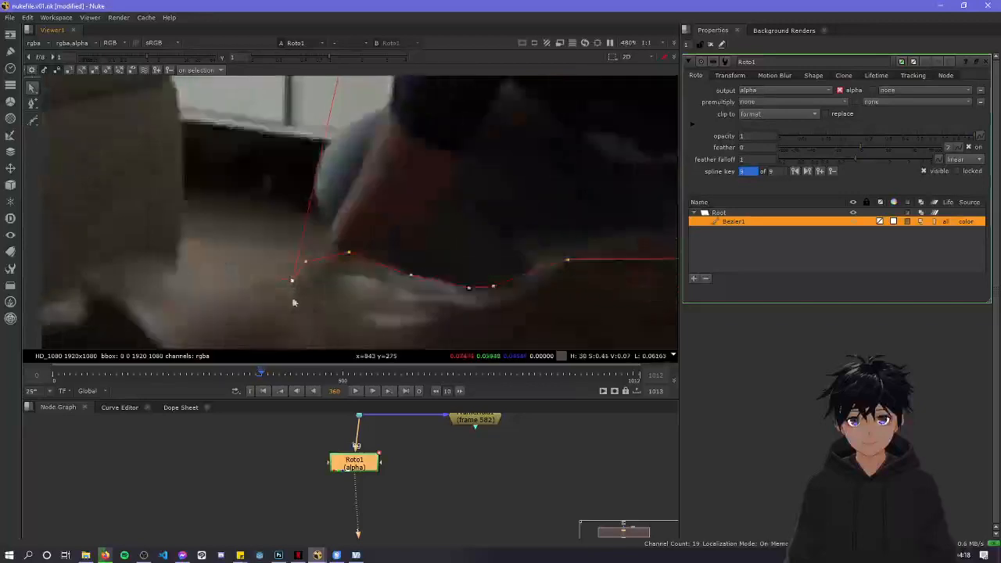
drag(282, 278, 286, 321)
scroll(326, 286, down, 8)
scroll(351, 289, up, 4)
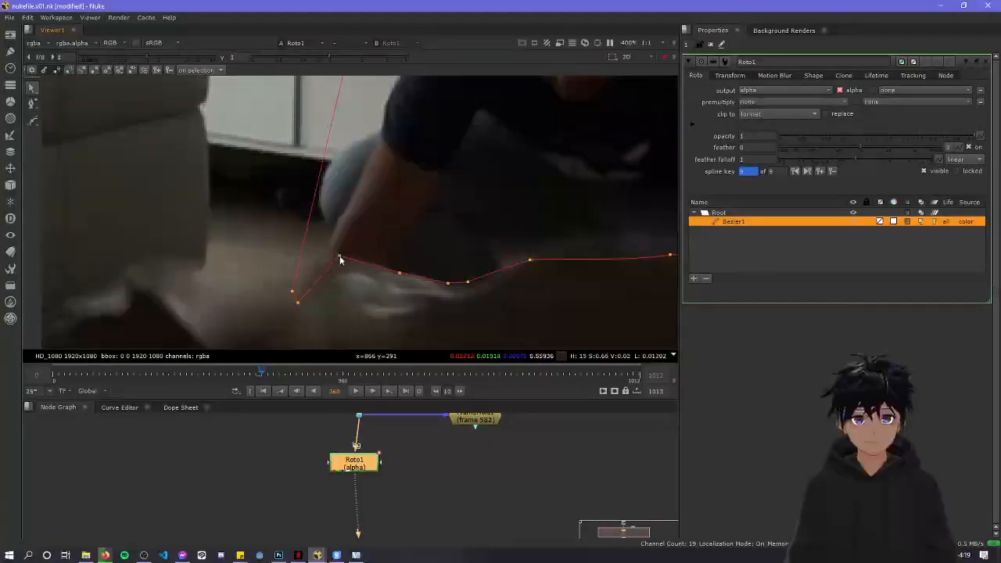
scroll(339, 260, down, 5)
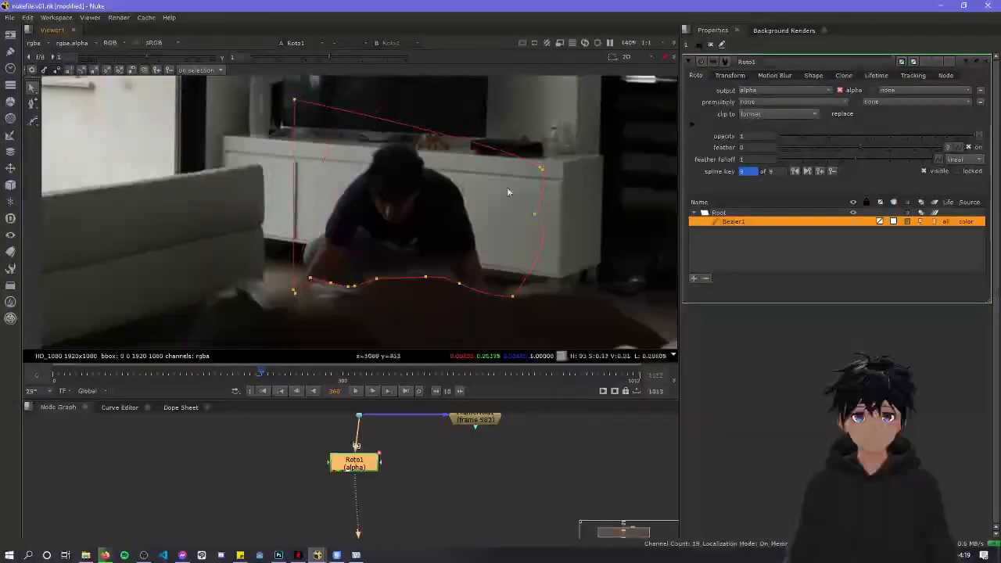
Pull the Bezier's upper edge up in front of the TV to leave more room above the person's head
drag(472, 143, 469, 117)
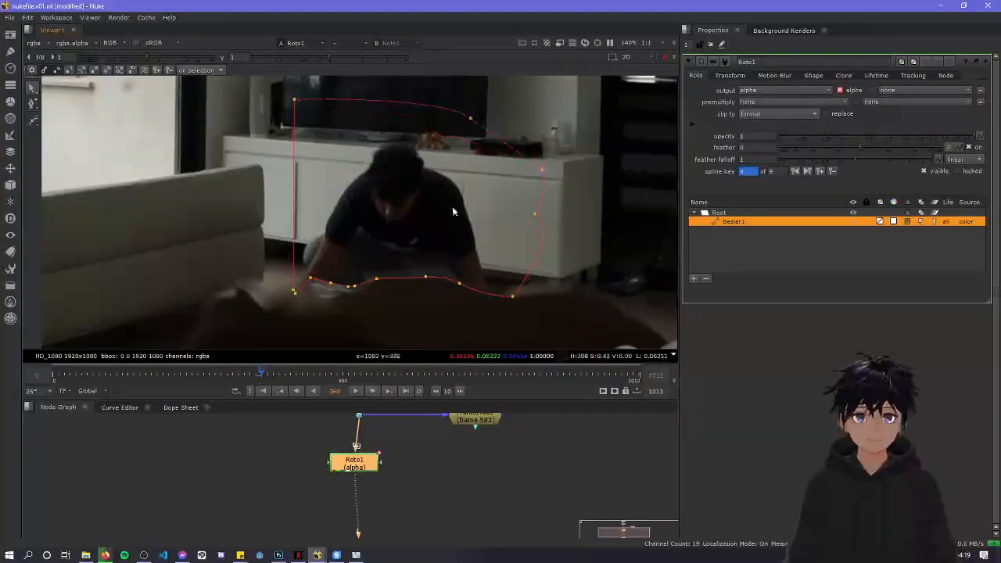
scroll(455, 210, down, 1)
middle_drag(463, 202, 471, 191)
At frame 361, adjust the Bezier's right-edge point in front of the cabinet to key the shape
key(Right)
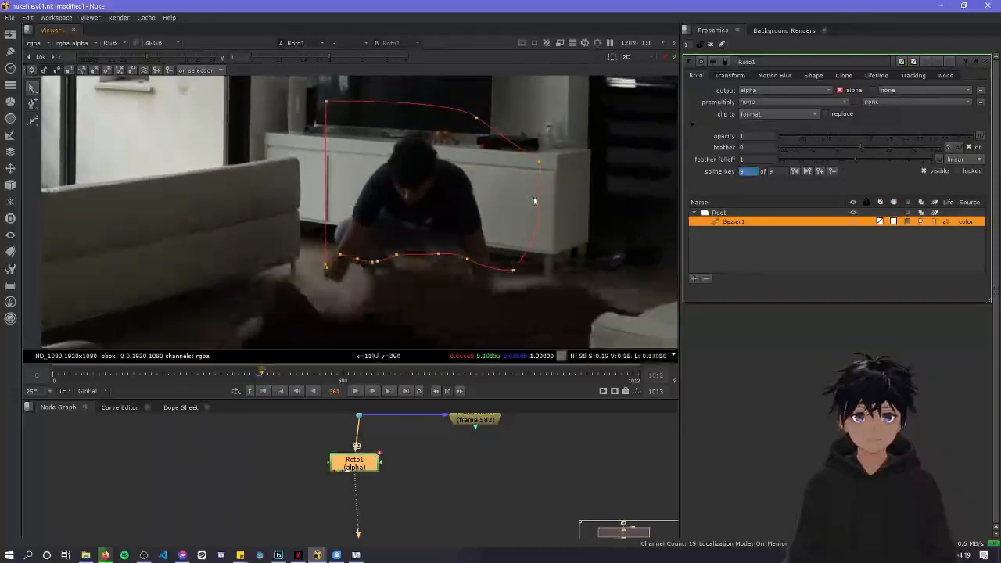
ctrl+alt+click(544, 204)
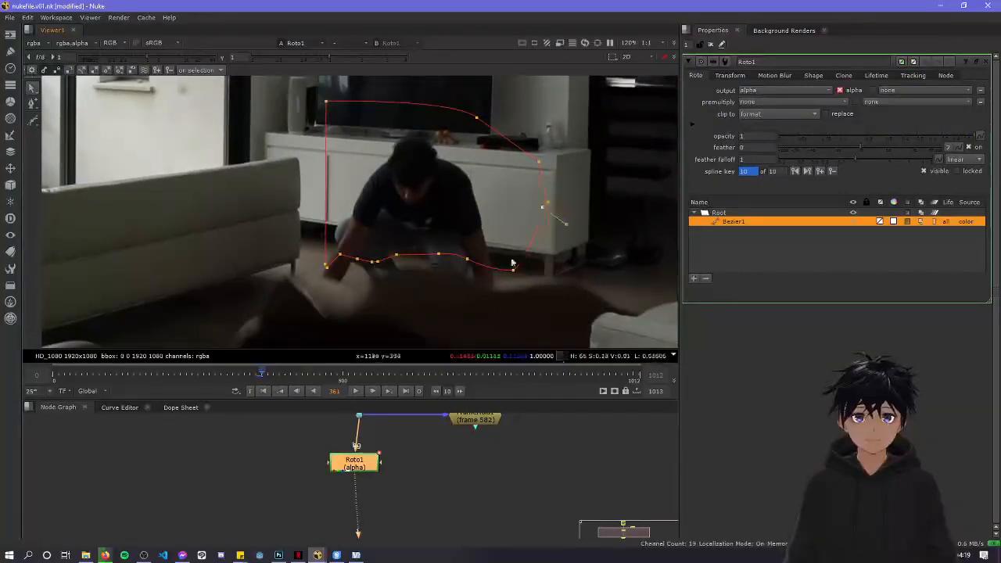
scroll(343, 271, up, 2)
key(Left)
key(Right)
middle_drag(355, 282, 270, 248)
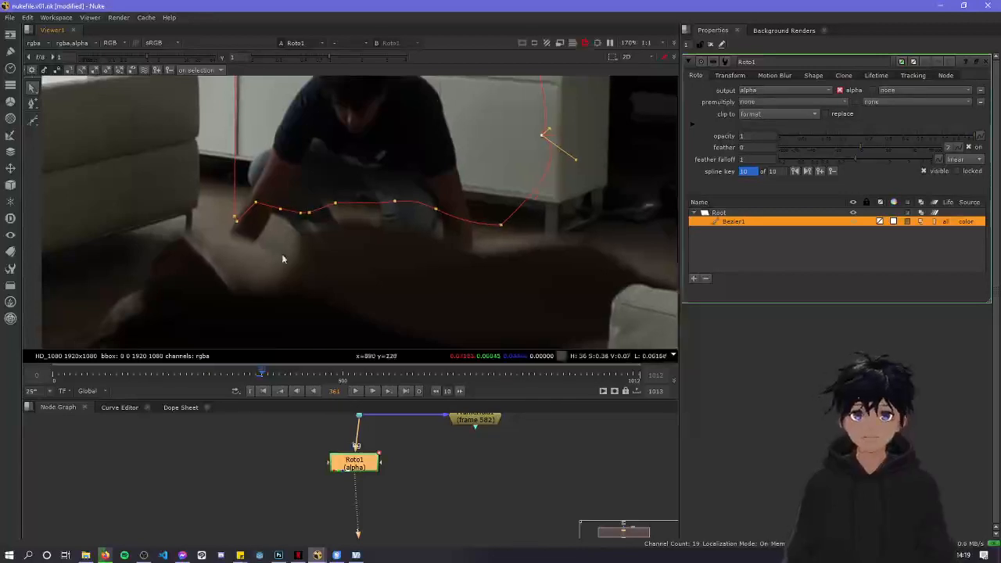
Move the Bezier's lower-left points down around the tip of the left-side hand where it meets the blanket at frame 361
scroll(281, 253, up, 5)
drag(171, 160, 224, 181)
drag(130, 169, 133, 182)
drag(224, 182, 221, 207)
drag(238, 99, 271, 206)
scroll(282, 228, down, 6)
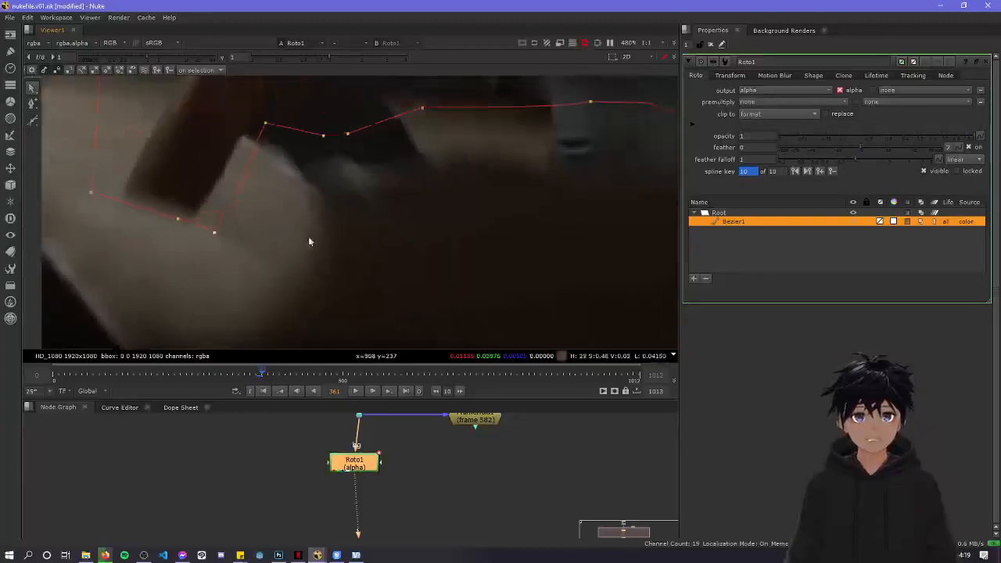
Lower the Bezier's right-hand points to the blanket's edge so the outline encloses the right-side hand and the knee beside it
scroll(221, 243, up, 5)
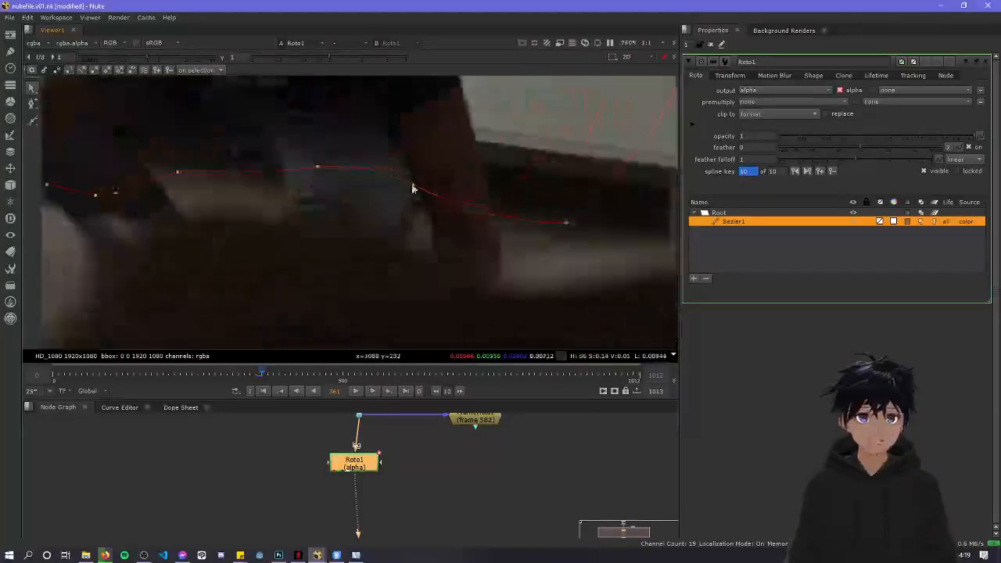
drag(480, 279, 458, 271)
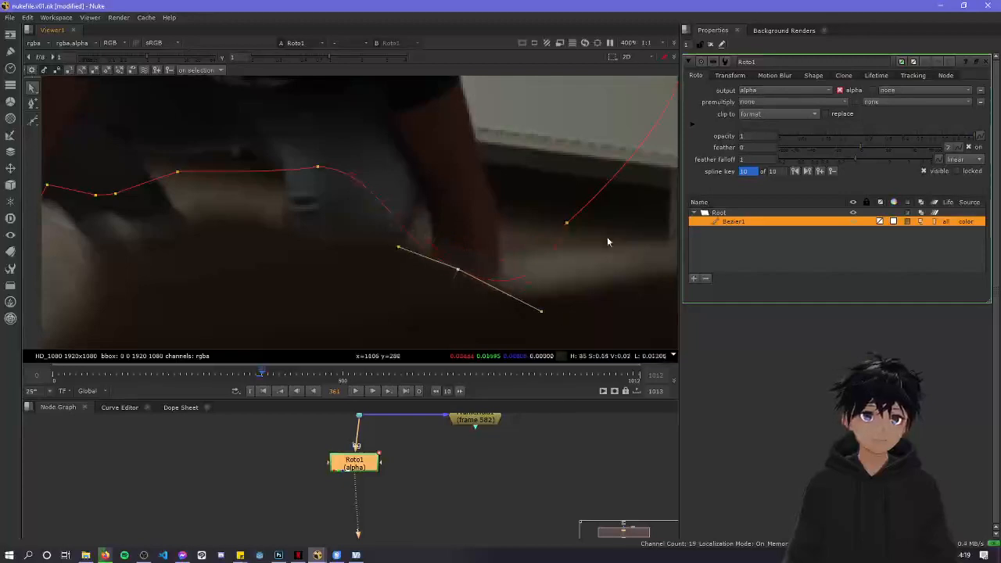
drag(569, 224, 587, 277)
drag(457, 271, 458, 275)
drag(321, 172, 345, 236)
drag(408, 239, 426, 251)
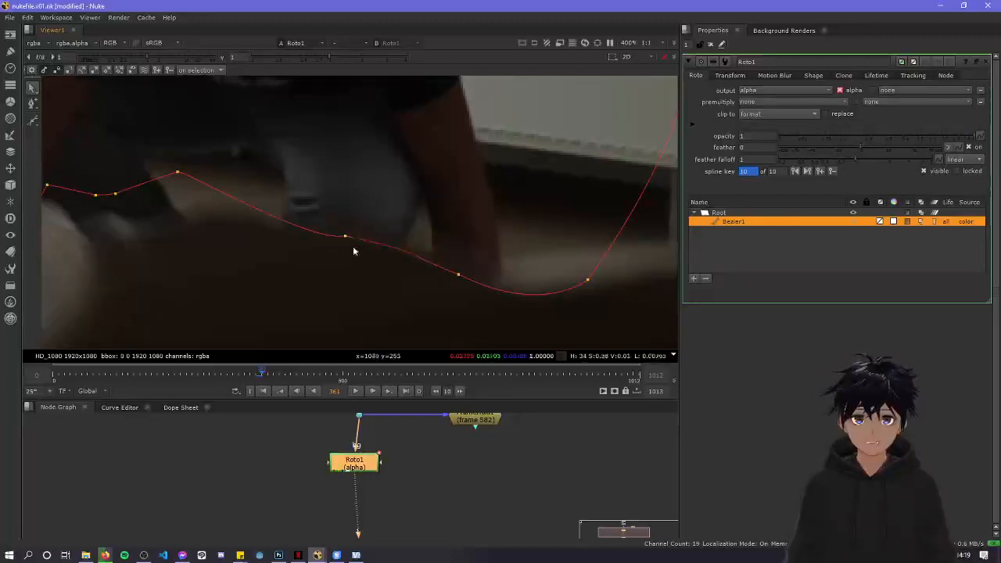
Redistribute the Bezier points between the arms along the blanket's edge, beneath the person's knees and the gap between them
middle_drag(352, 245, 498, 265)
click(501, 258)
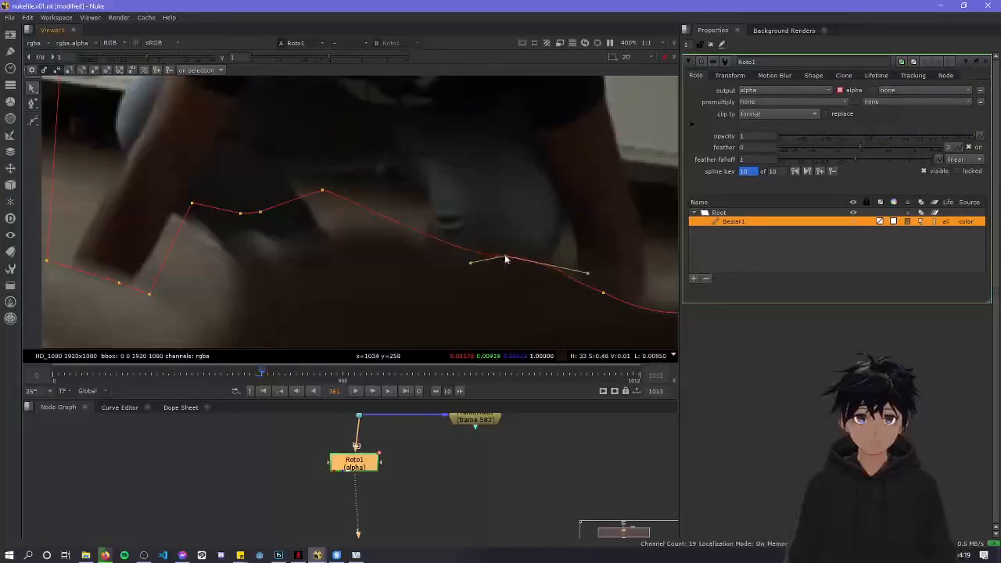
drag(322, 192, 502, 262)
click(504, 257)
click(456, 276)
drag(281, 219, 355, 229)
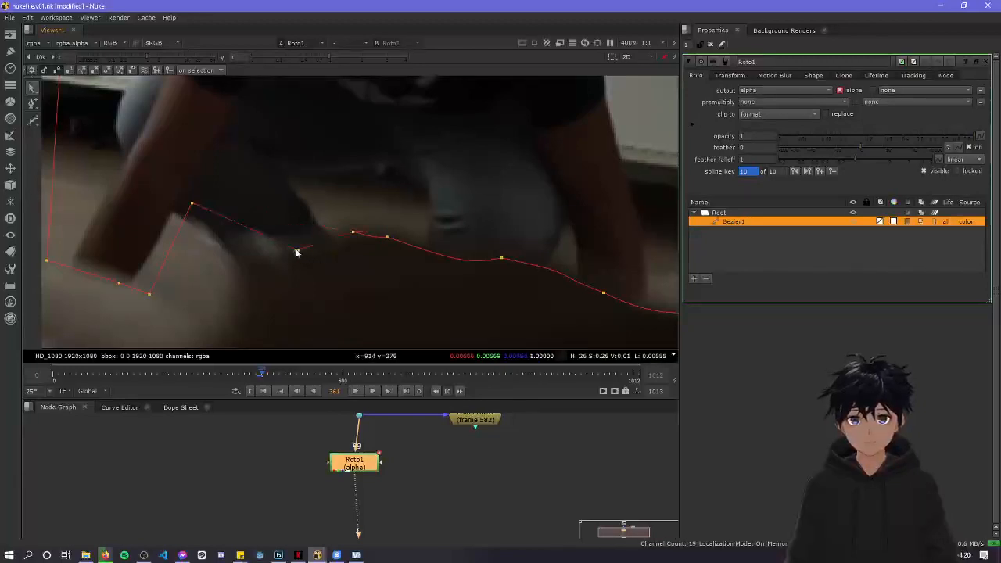
mouse_move(353, 232)
mouse_down()
mouse_move(345, 241)
mouse_move(356, 245)
mouse_up()
drag(296, 254, 313, 251)
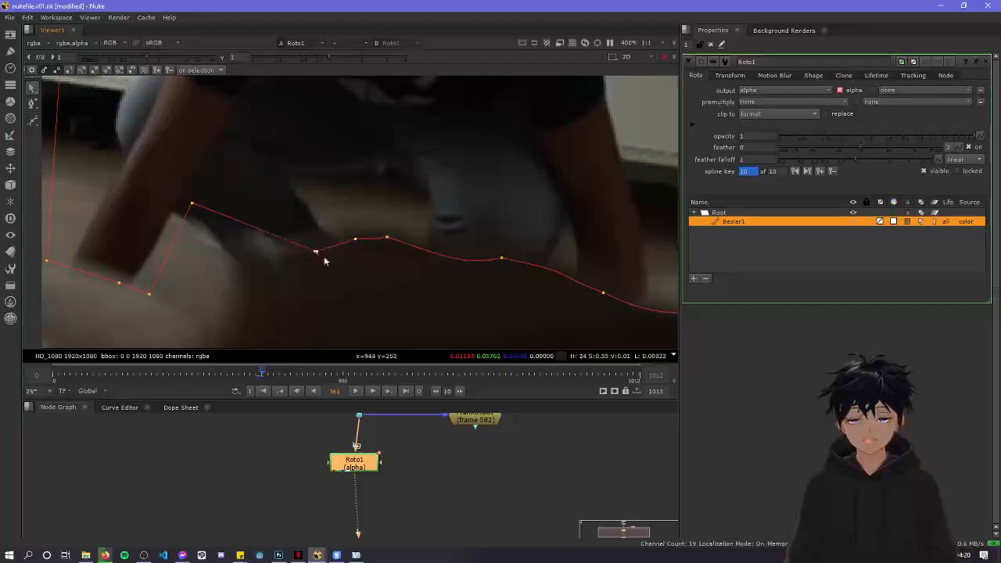
Move the Bezier point beside the left-side forearm down to the blanket's edge beneath the leg
middle_drag(323, 257, 420, 235)
drag(319, 178, 372, 222)
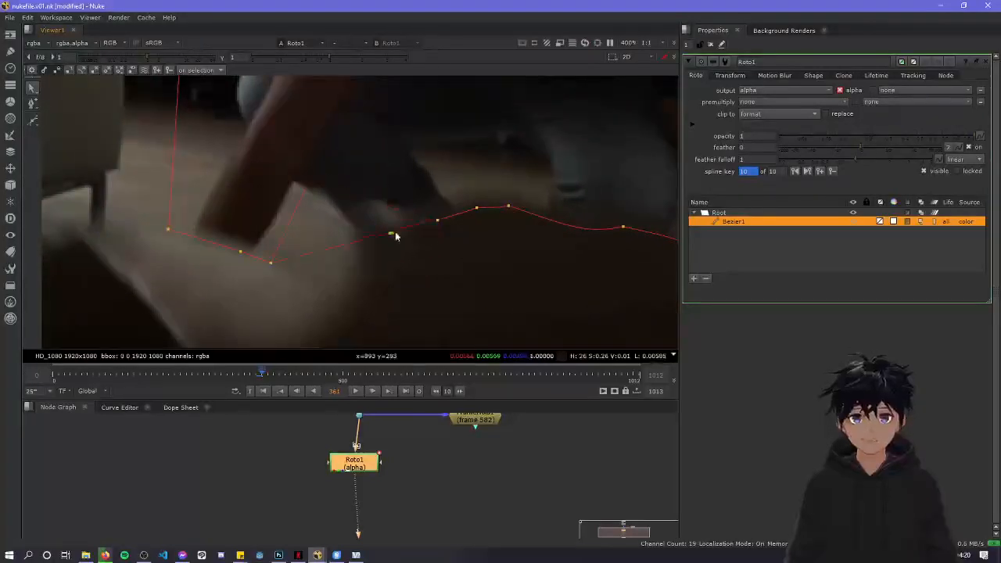
scroll(367, 239, down, 1)
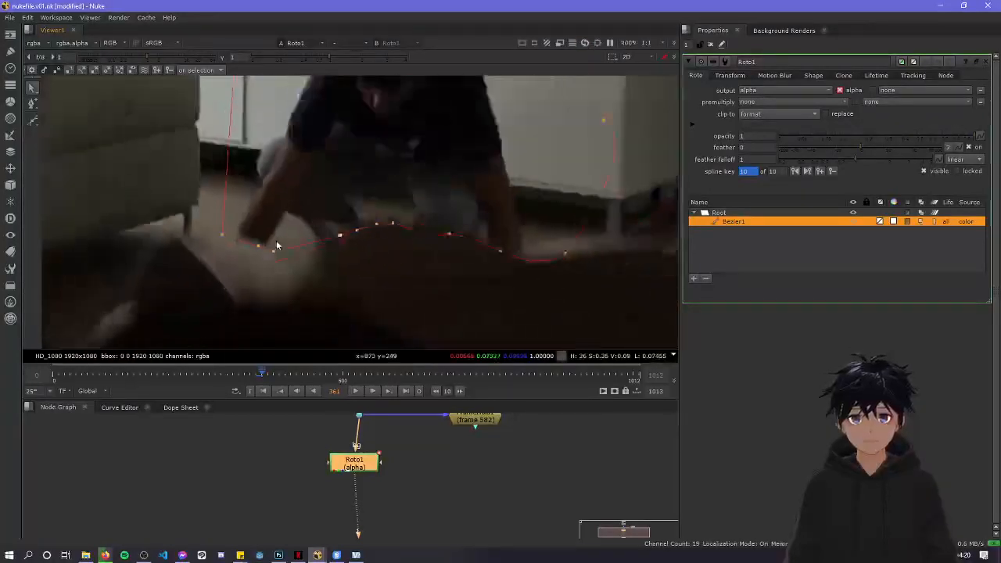
scroll(289, 205, down, 1)
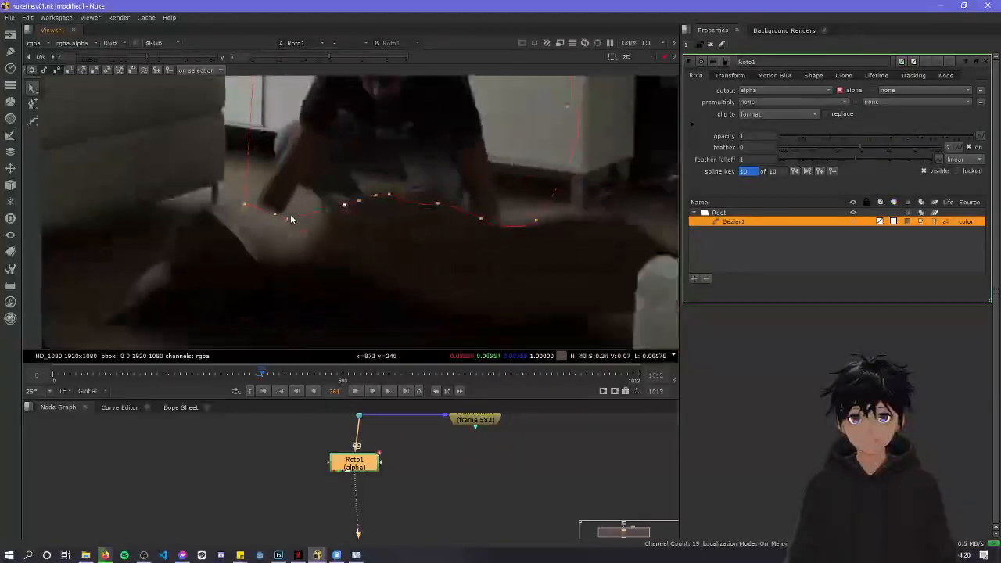
scroll(290, 214, down, 1)
scroll(290, 214, up, 3)
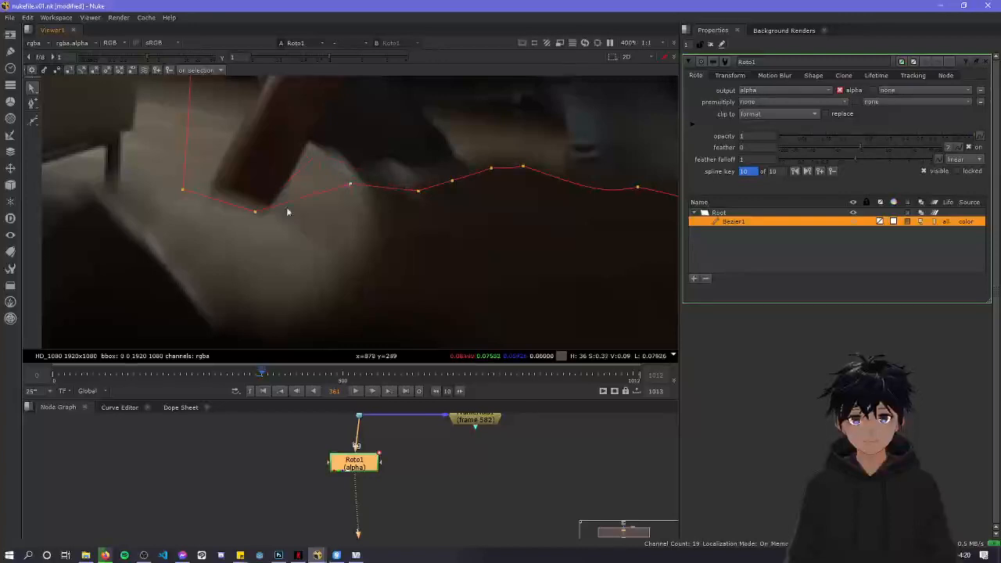
Raise the Bezier points between the left-side hand and the leg above the blanket's light-coloured fold at frame 361
drag(256, 211, 292, 151)
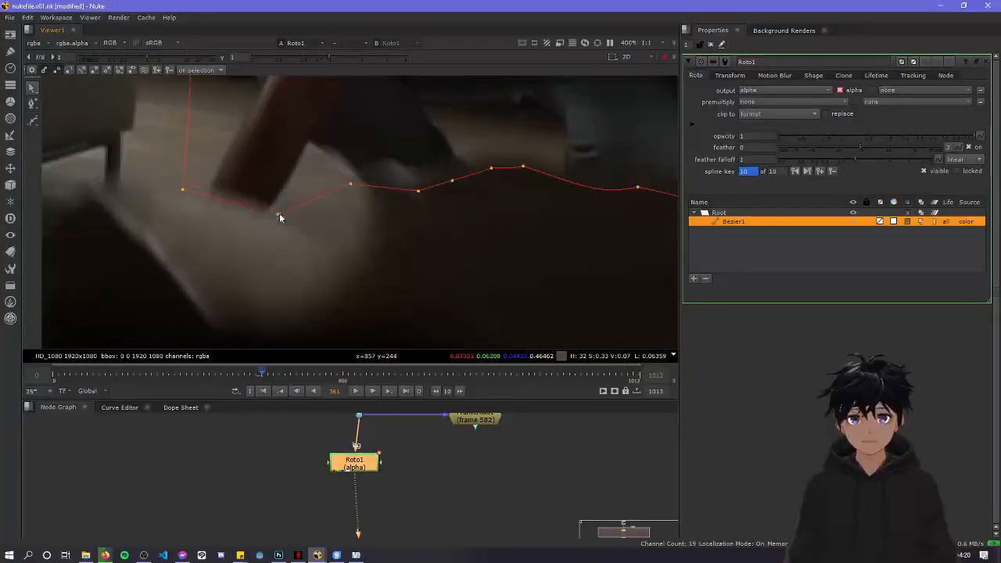
click(350, 183)
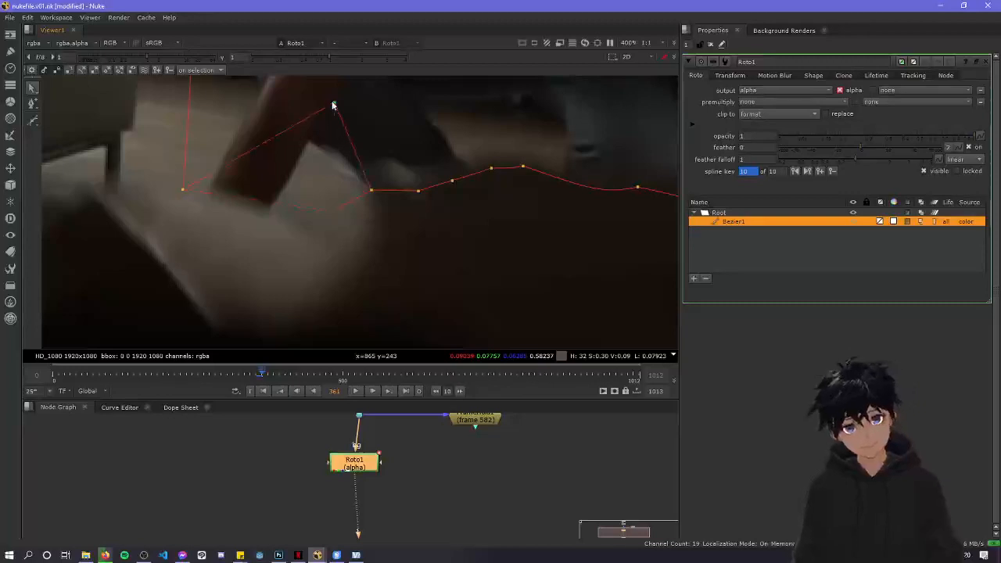
scroll(313, 148, down, 5)
scroll(305, 196, up, 6)
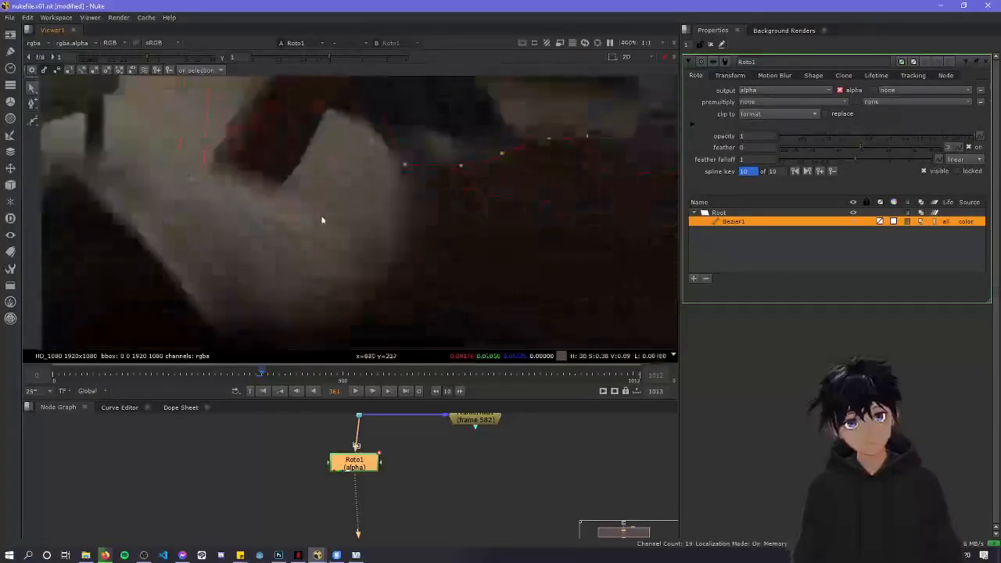
scroll(348, 278, down, 6)
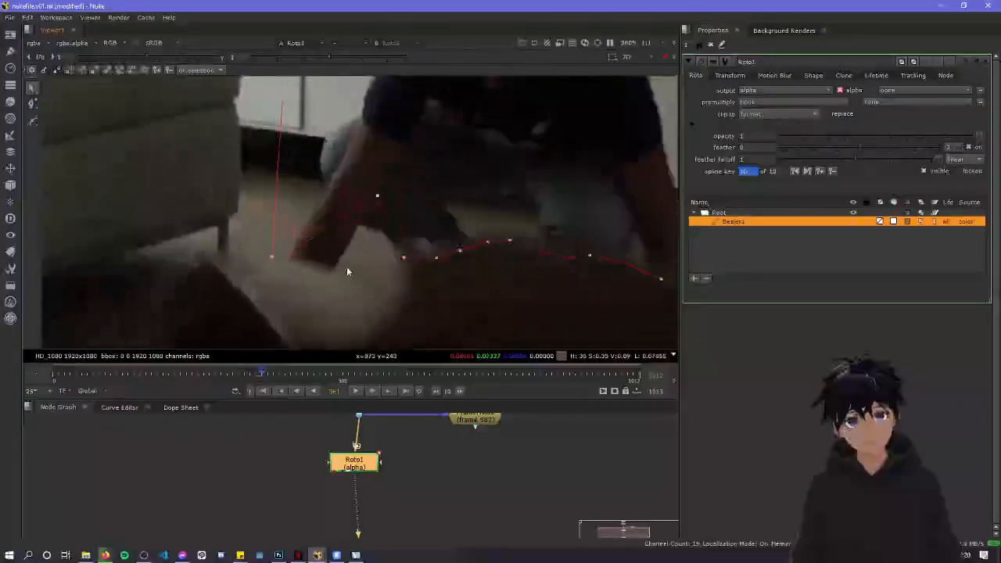
scroll(348, 271, up, 6)
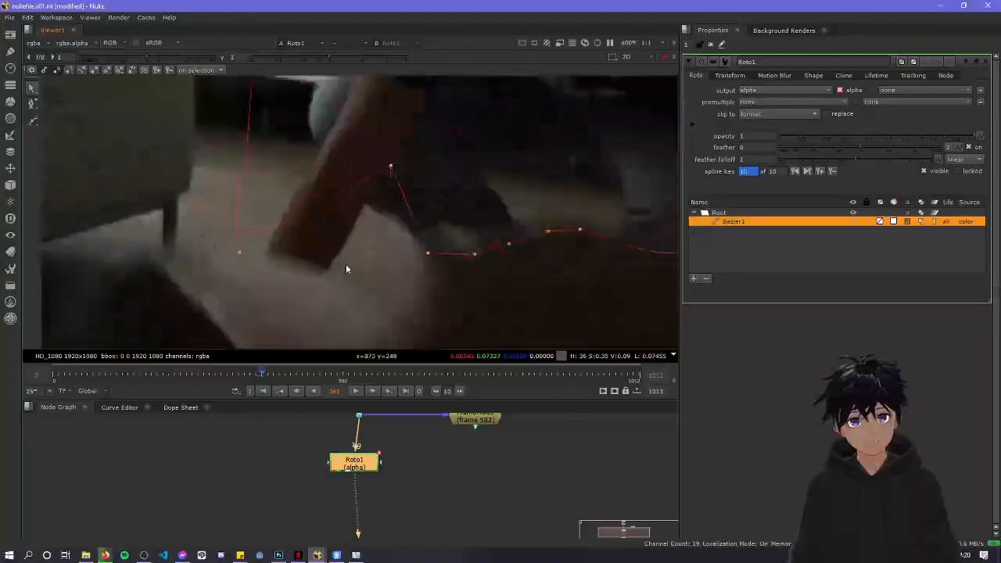
drag(445, 251, 466, 196)
scroll(432, 223, down, 2)
middle_drag(431, 221, 302, 204)
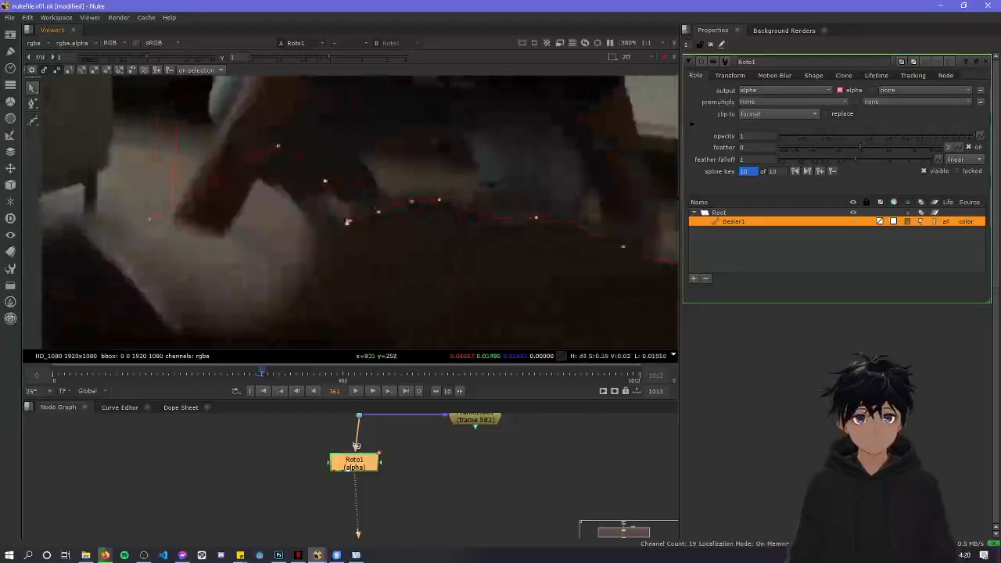
drag(351, 221, 369, 185)
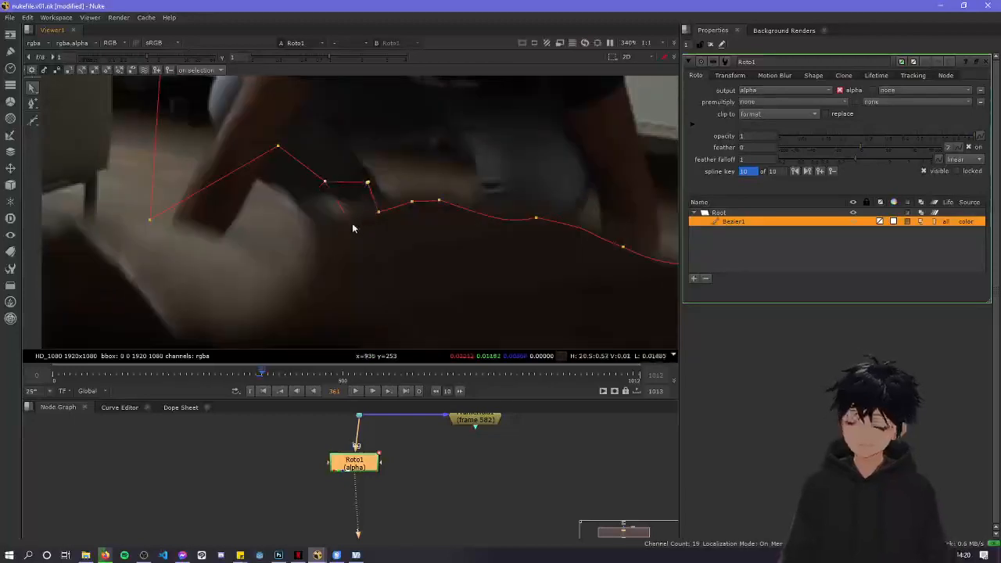
Lower the Bezier points between the left-side hand and the leg onto the blanket so the outline passes beneath the hand at frame 361
key(Left)
key(Right)
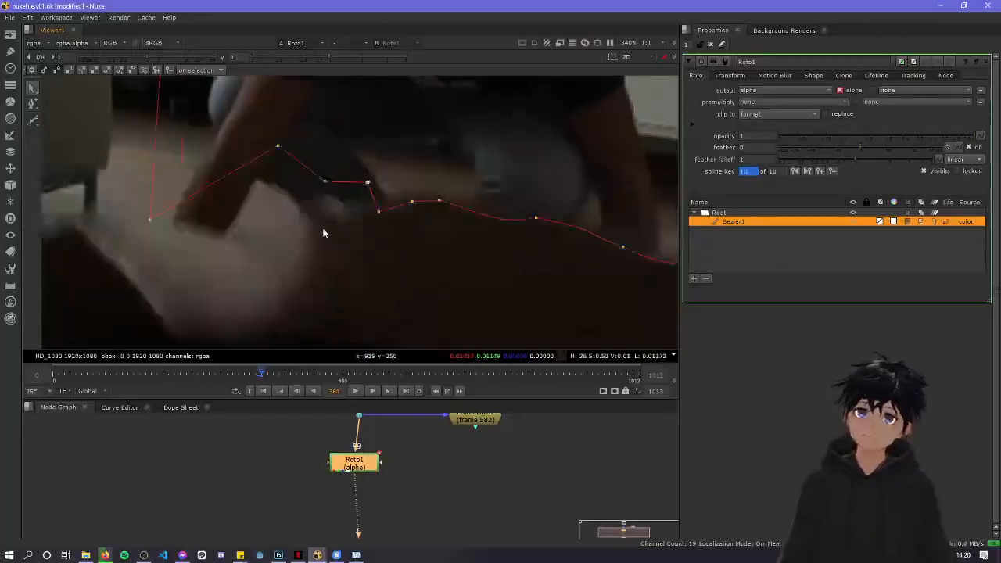
middle_drag(323, 231, 334, 205)
key(Left)
key(Right)
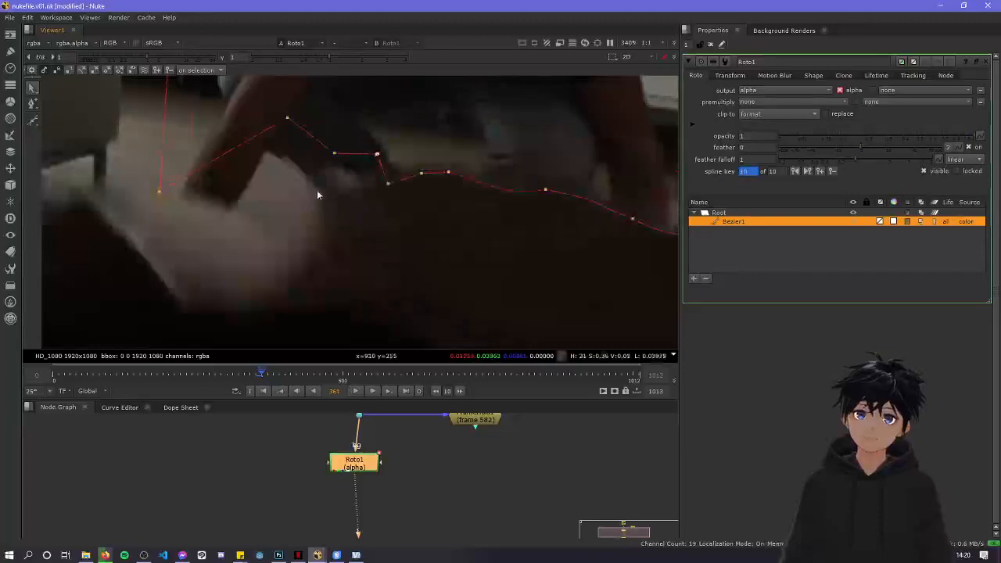
scroll(329, 202, down, 2)
middle_drag(330, 202, 390, 209)
scroll(392, 211, up, 2)
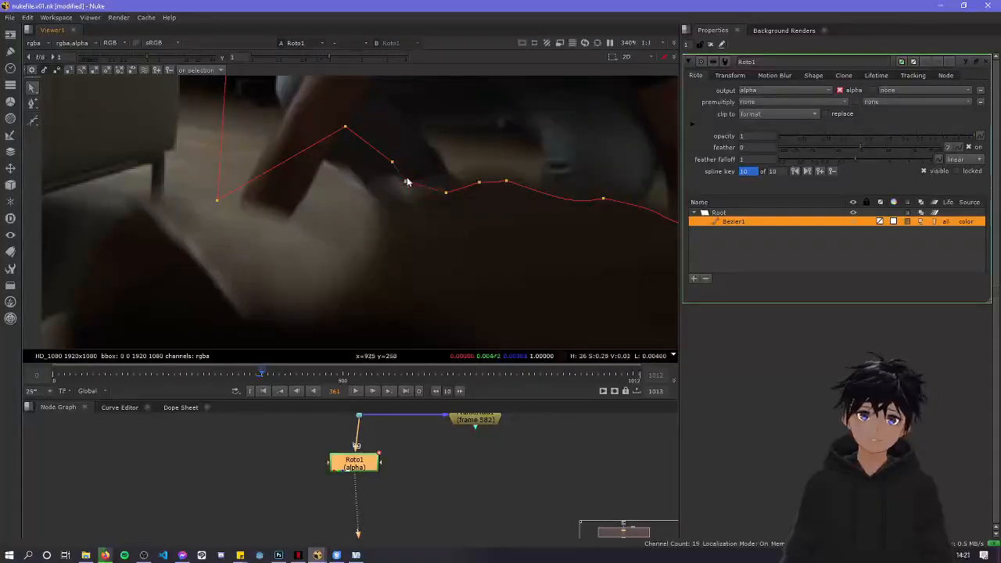
drag(392, 163, 360, 218)
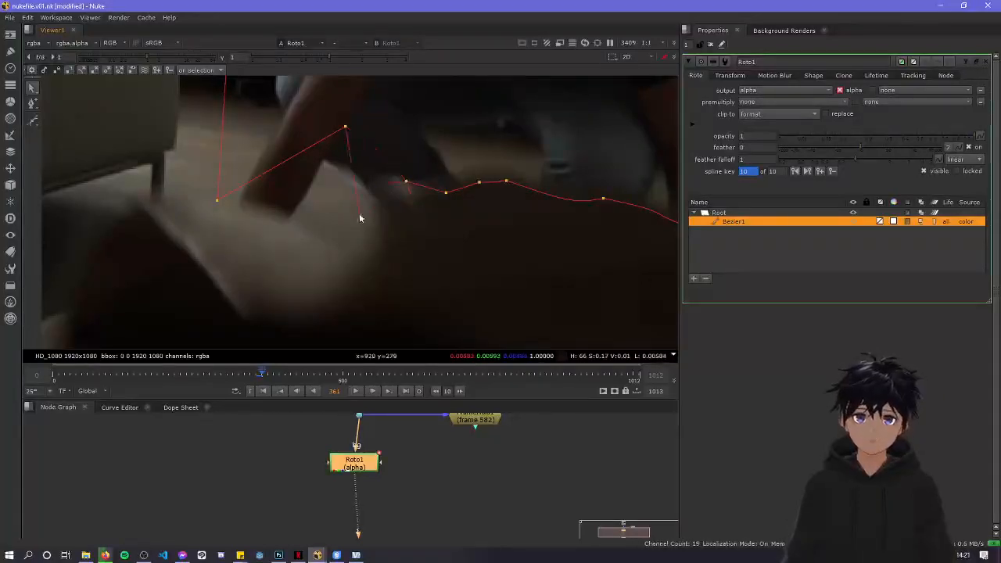
drag(345, 130, 358, 232)
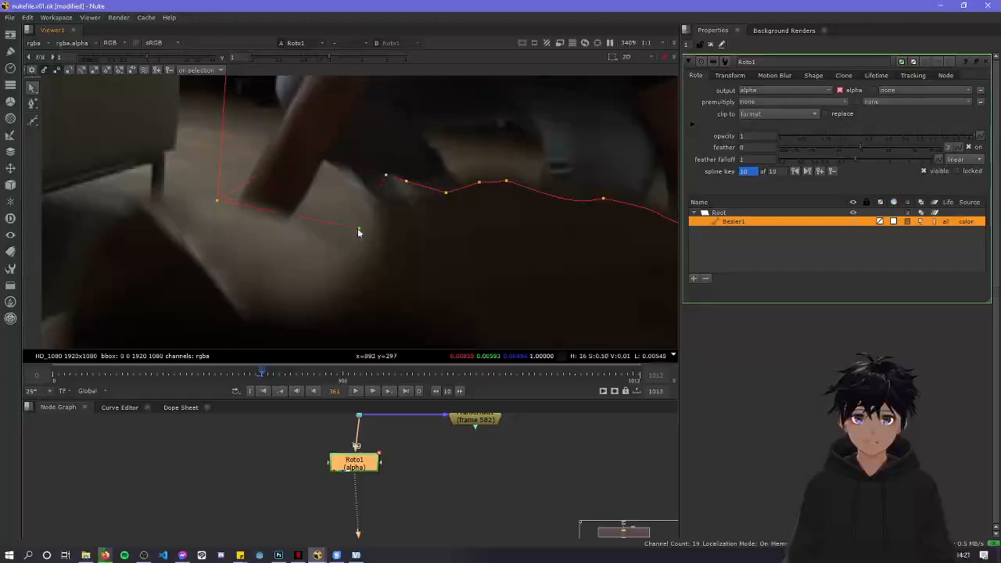
mouse_move(218, 200)
mouse_down()
mouse_move(225, 190)
mouse_move(221, 198)
mouse_up()
Step through the frames around 361 to compare the Bezier outline with the person and the blanket's edge
scroll(271, 202, down, 3)
middle_drag(272, 205, 270, 269)
scroll(268, 298, down, 2)
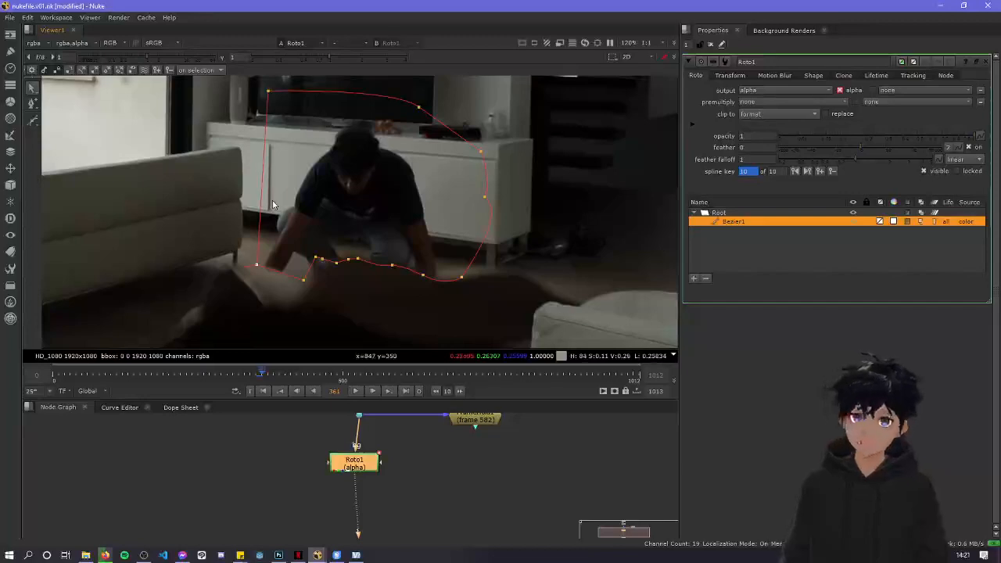
key(Left)
key(Right)
key(Left)
key(Right)
key(Right)
key(Right)
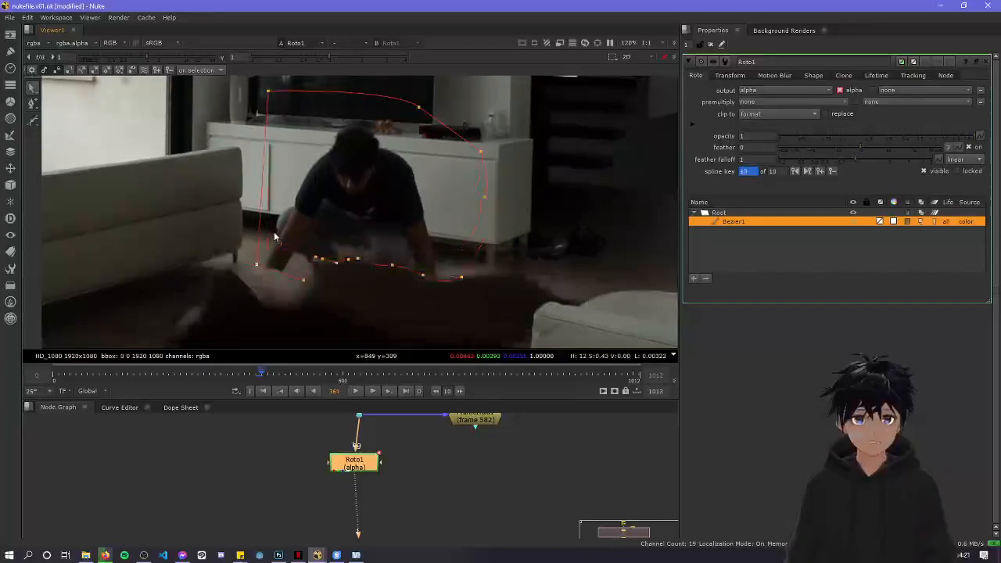
key(Right)
key(Right)
key(Right)
middle_drag(294, 252, 294, 209)
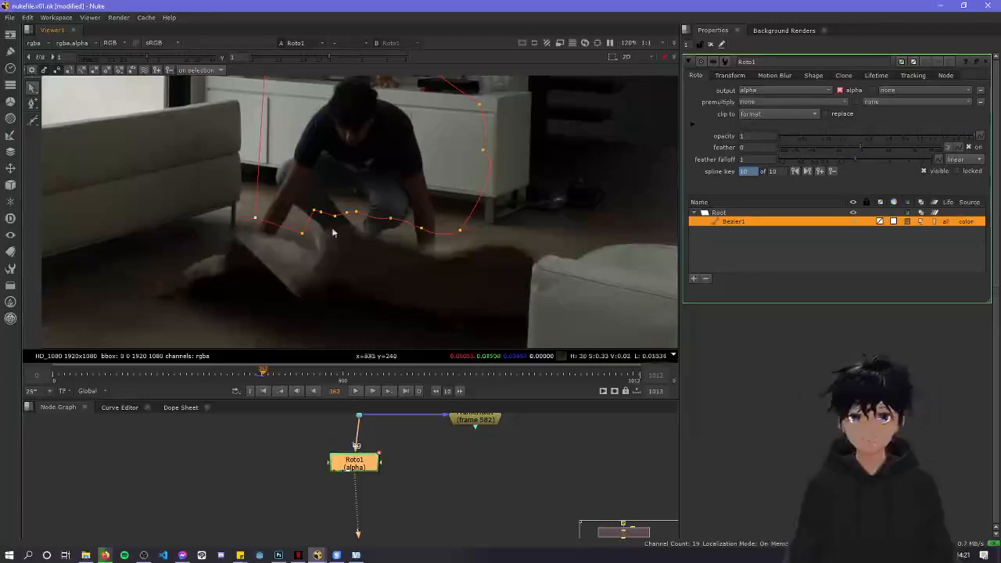
scroll(329, 232, up, 6)
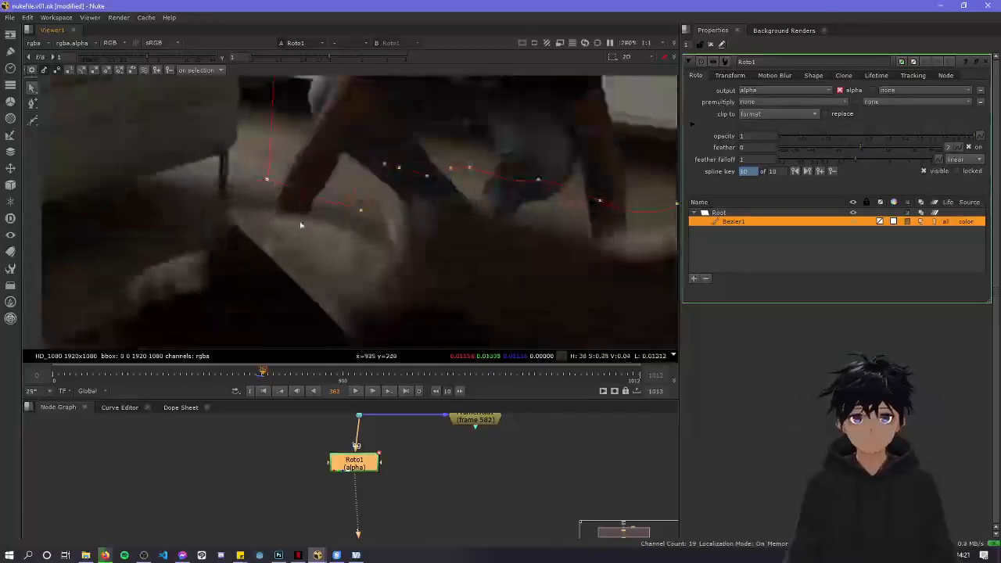
Align the Bezier's right-hand points and tangent with the blanket's edge beneath and beside the right-side hand at frame 362
key(Left)
scroll(357, 249, down, 1)
drag(496, 225, 502, 250)
drag(421, 225, 495, 272)
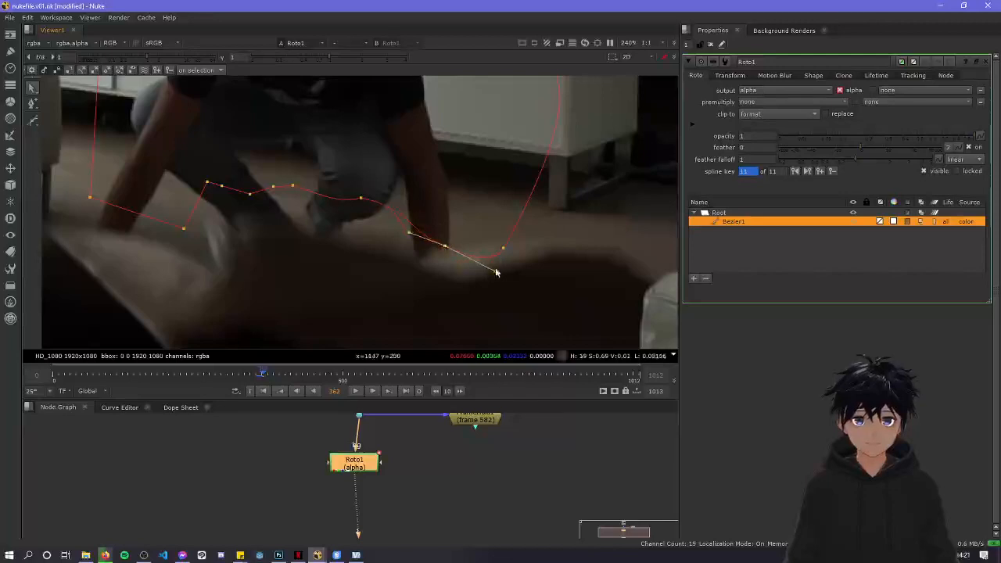
drag(499, 234, 491, 249)
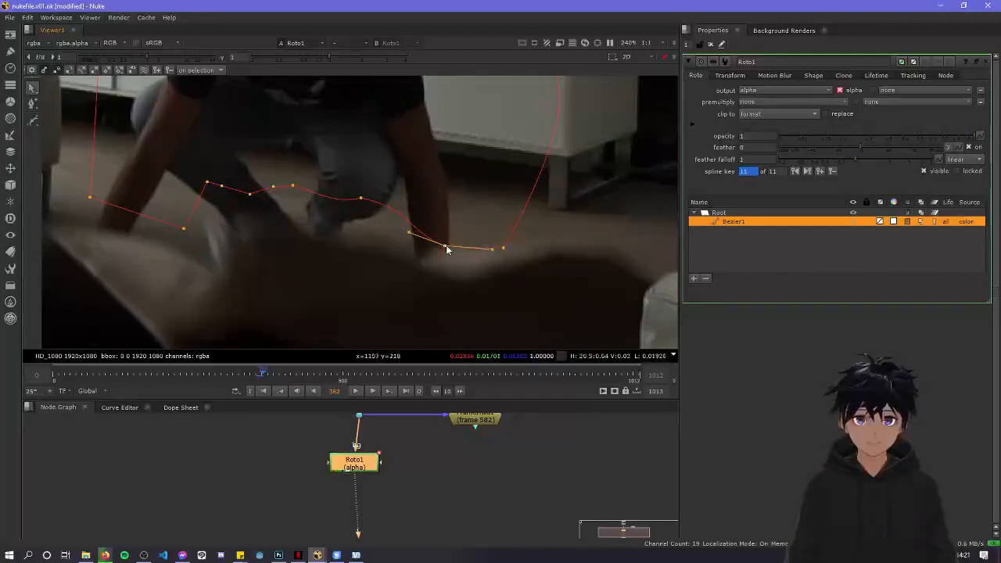
click(486, 253)
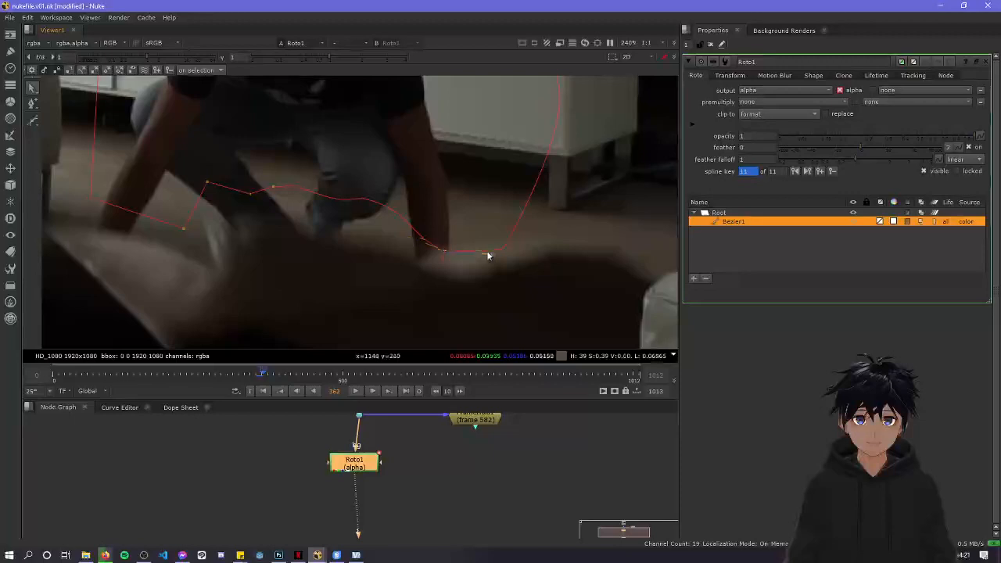
click(447, 253)
drag(492, 252, 493, 247)
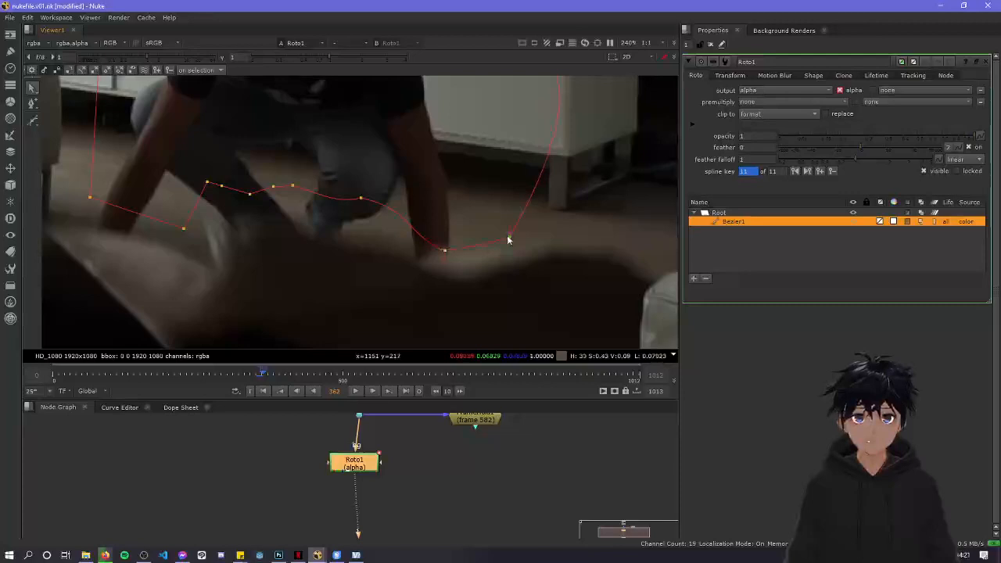
Move the Bezier point below the right-side knee down to the blanket's edge and adjust the tangents of the curve leading to the hand
scroll(509, 241, down, 6)
scroll(403, 269, up, 10)
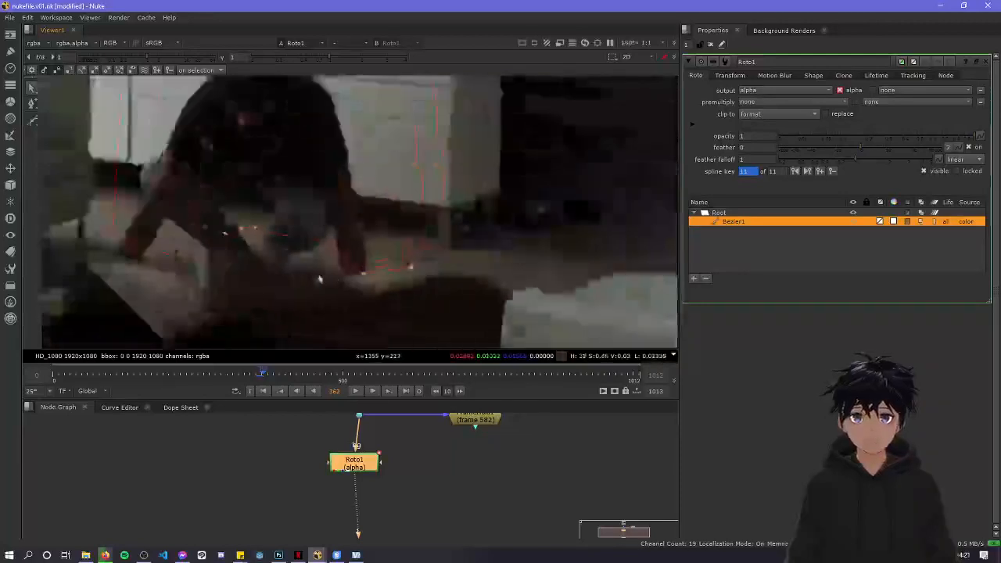
drag(295, 100, 327, 201)
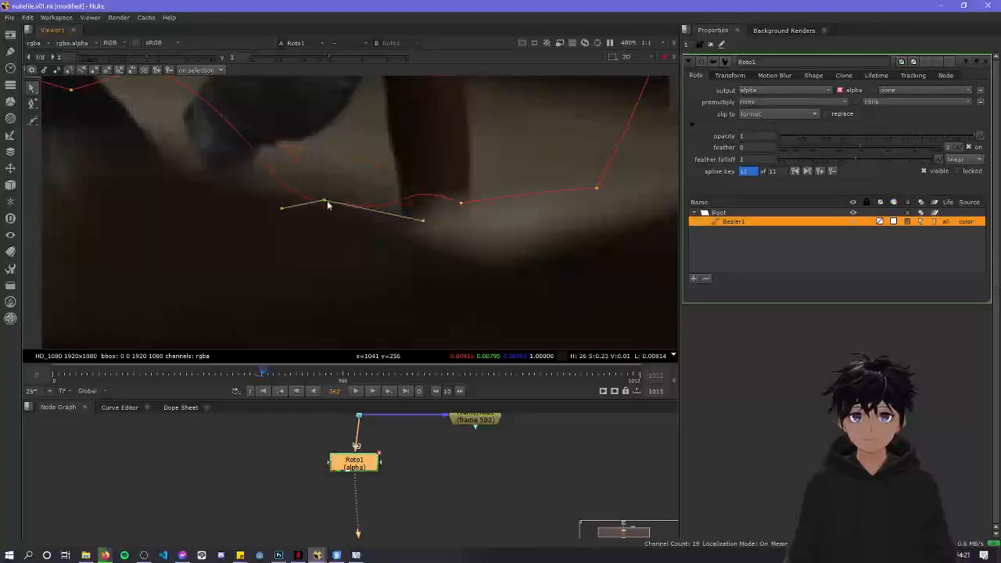
drag(425, 226, 395, 233)
click(462, 202)
drag(394, 178, 449, 167)
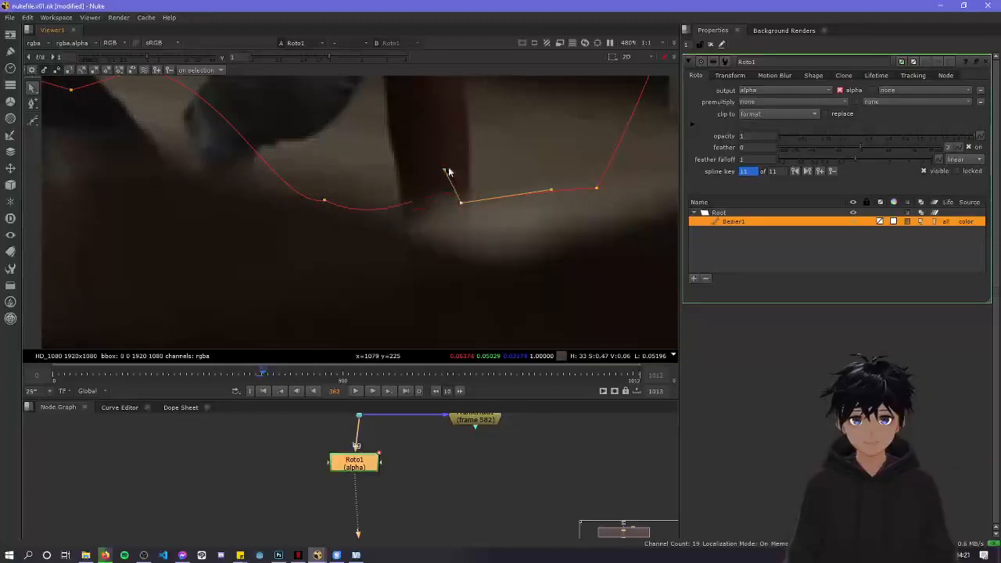
Reshape the lower edge of Bezier1 on frame 362 around the person's planted hand on the image's right side, adjusting points and tangents
click(327, 205)
drag(389, 231, 426, 257)
drag(462, 204, 391, 224)
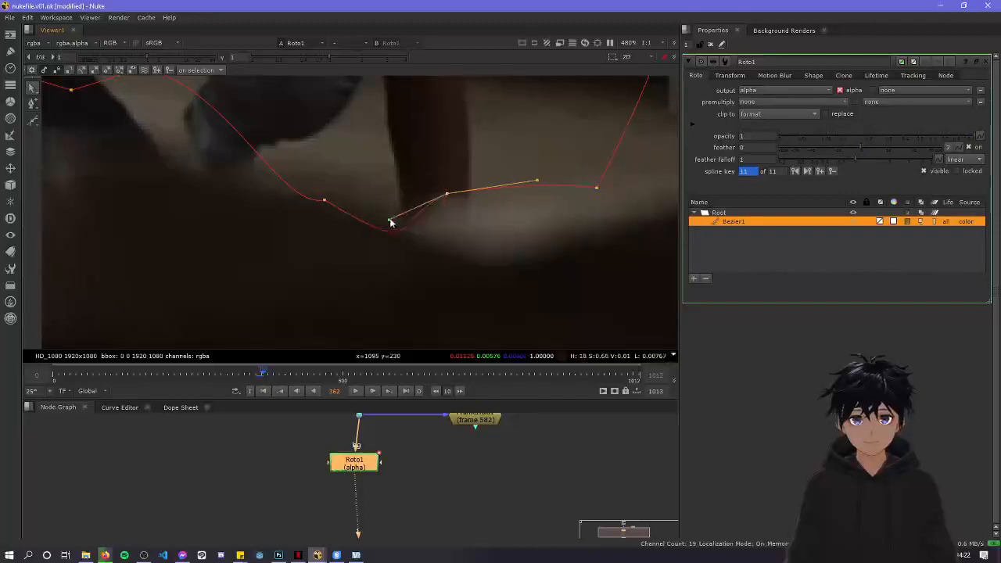
click(531, 221)
drag(450, 195, 442, 198)
drag(595, 190, 593, 201)
scroll(574, 215, down, 3)
middle_drag(488, 220, 534, 238)
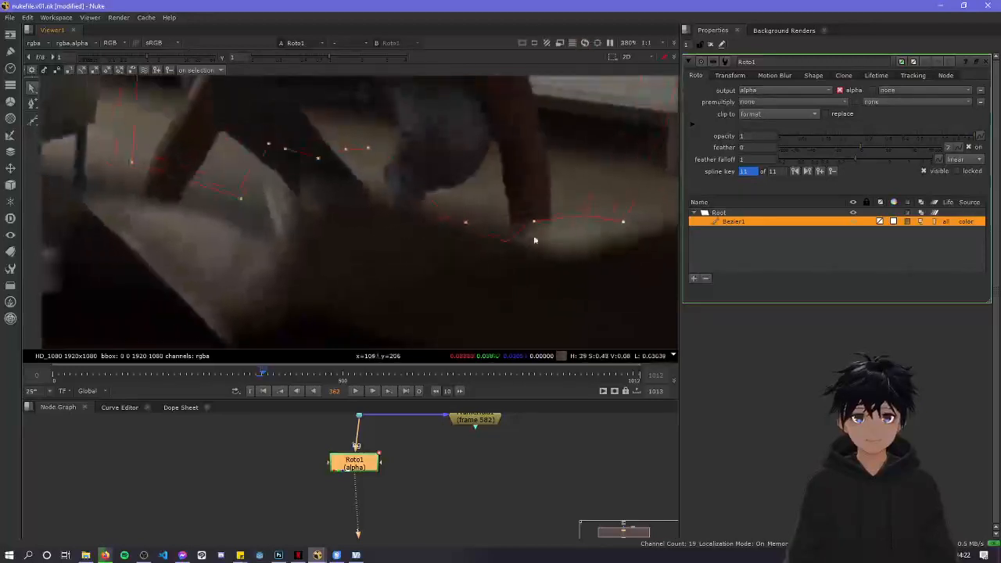
click(533, 223)
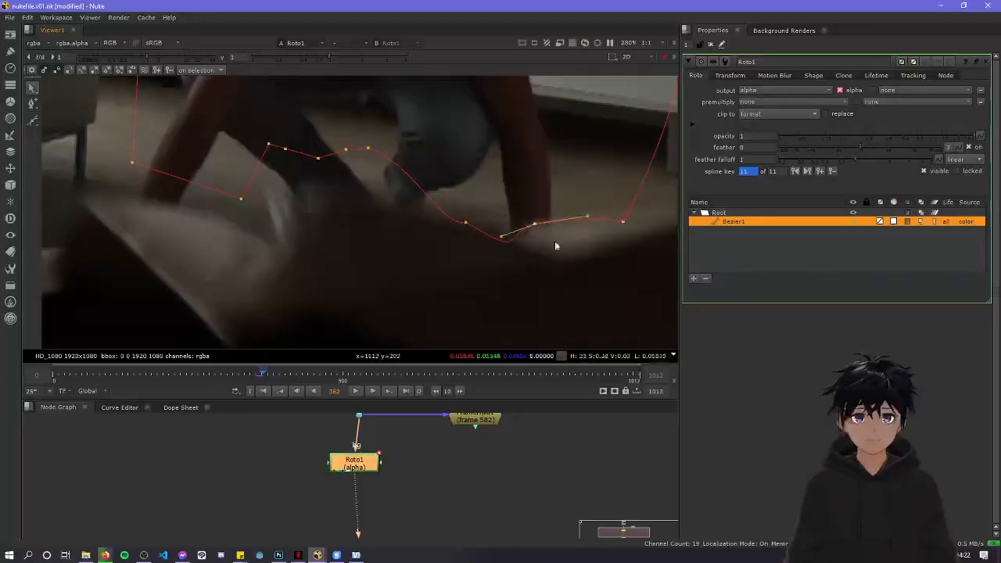
Smooth the spline between the planted hand and the bent knee, lowering the next point to the blanket edge
scroll(472, 243, up, 3)
click(461, 210)
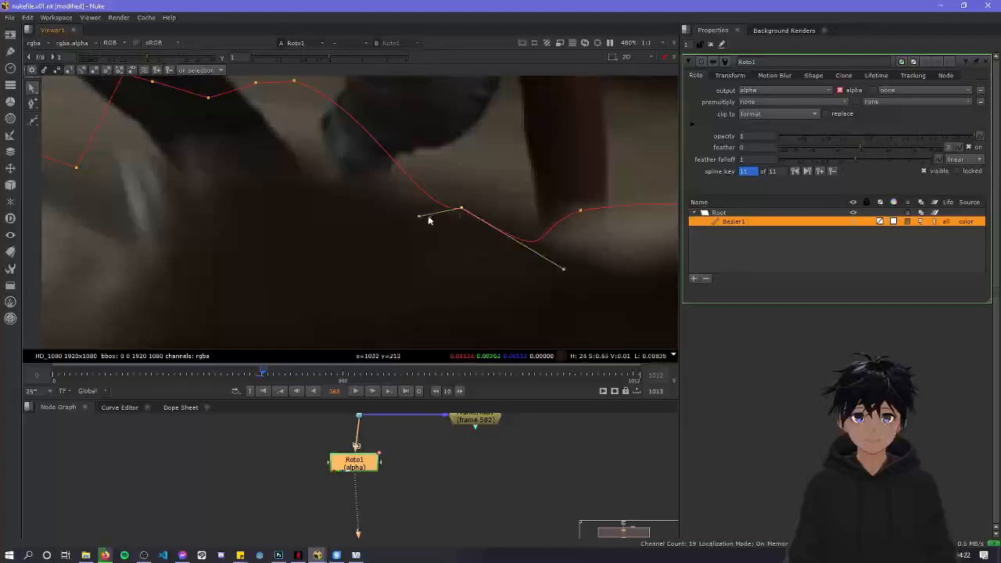
drag(420, 218, 395, 196)
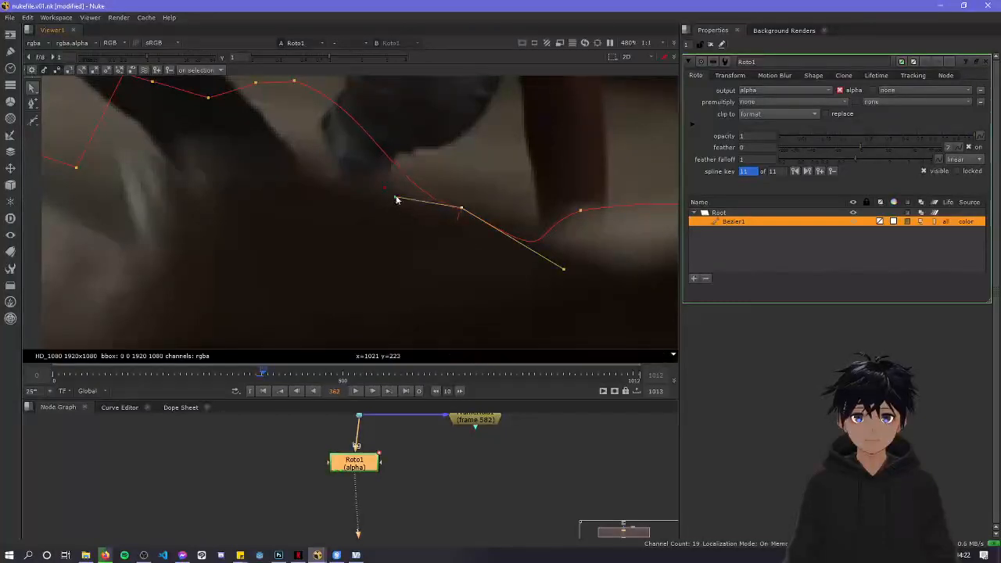
drag(294, 82, 313, 175)
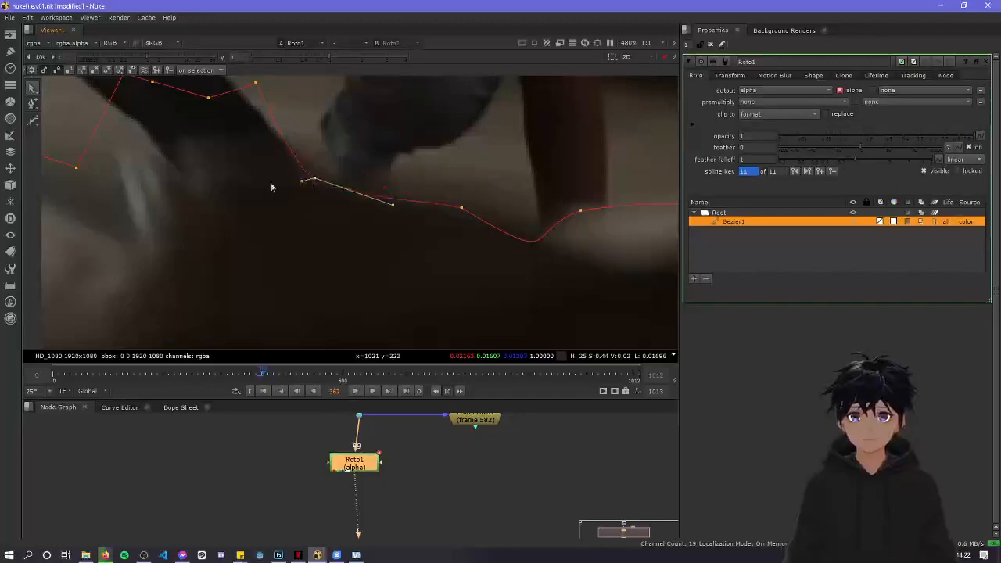
Move the Bezier1 points around the other leg down to the blanket and its upright fold
scroll(313, 178, down, 3)
scroll(352, 214, down, 1)
scroll(332, 182, up, 4)
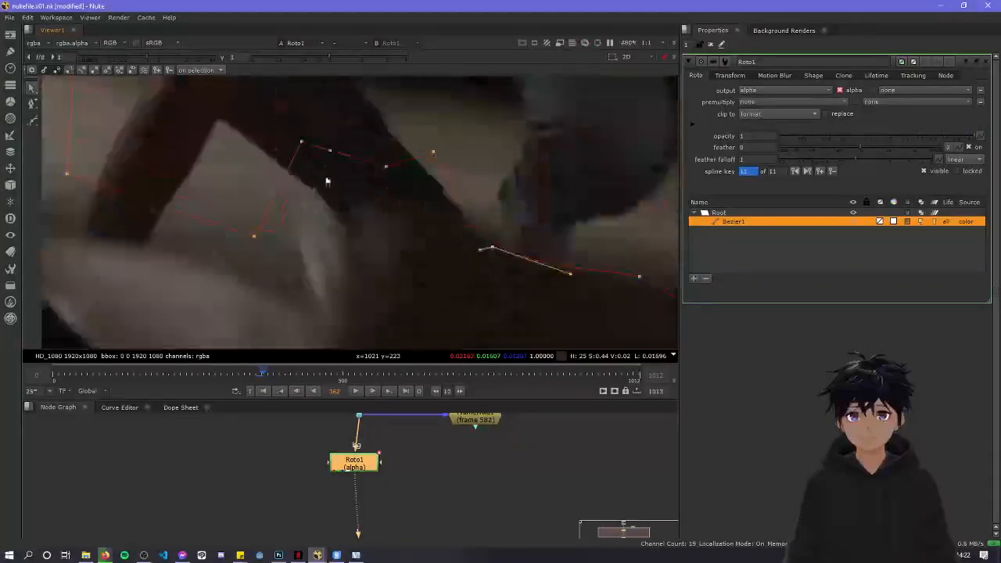
middle_drag(326, 181, 372, 202)
drag(479, 175, 404, 216)
drag(376, 173, 407, 264)
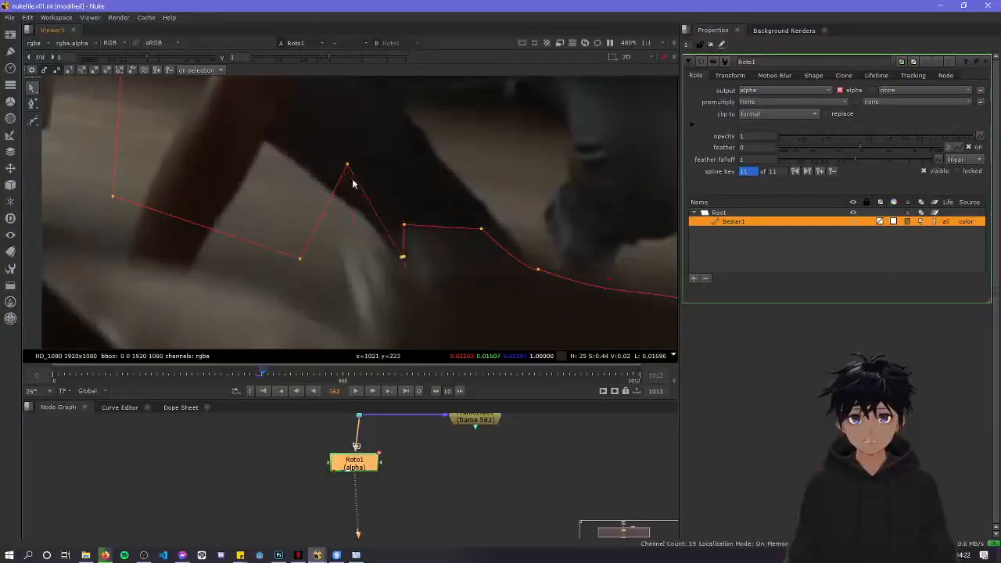
drag(347, 165, 362, 226)
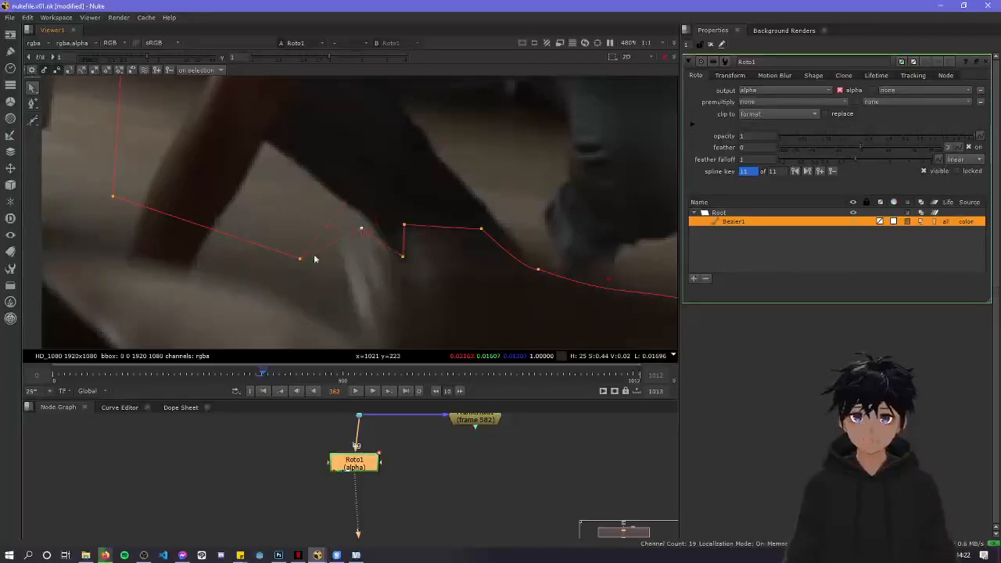
drag(298, 258, 337, 239)
Add a point to the segment beside the blanket's upright fold and pull it down to the fold's base, adjusting its tangent
middle_drag(344, 257, 463, 265)
scroll(463, 265, up, 1)
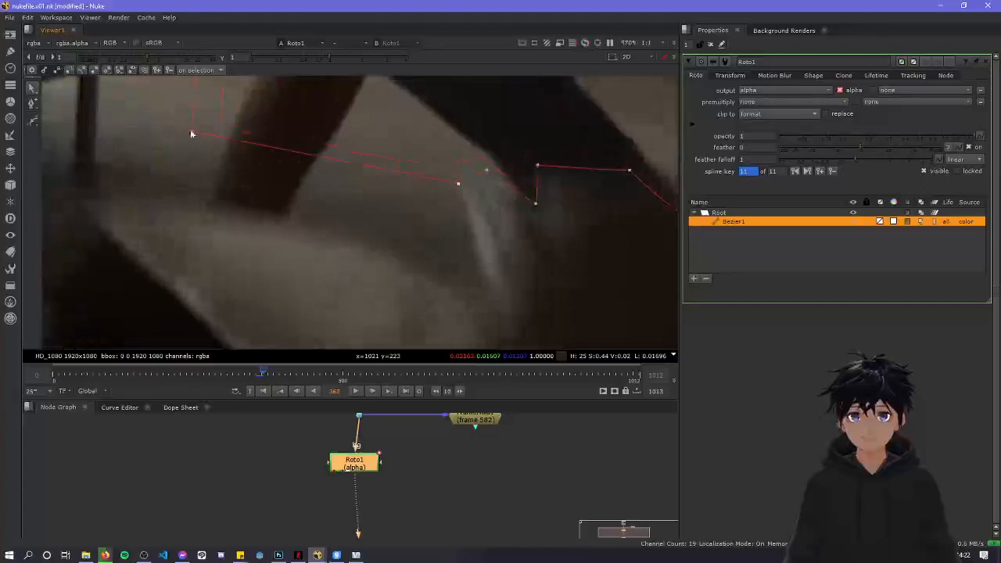
key(Left)
click(33, 105)
drag(313, 158, 489, 312)
drag(561, 324, 470, 255)
drag(491, 308, 498, 314)
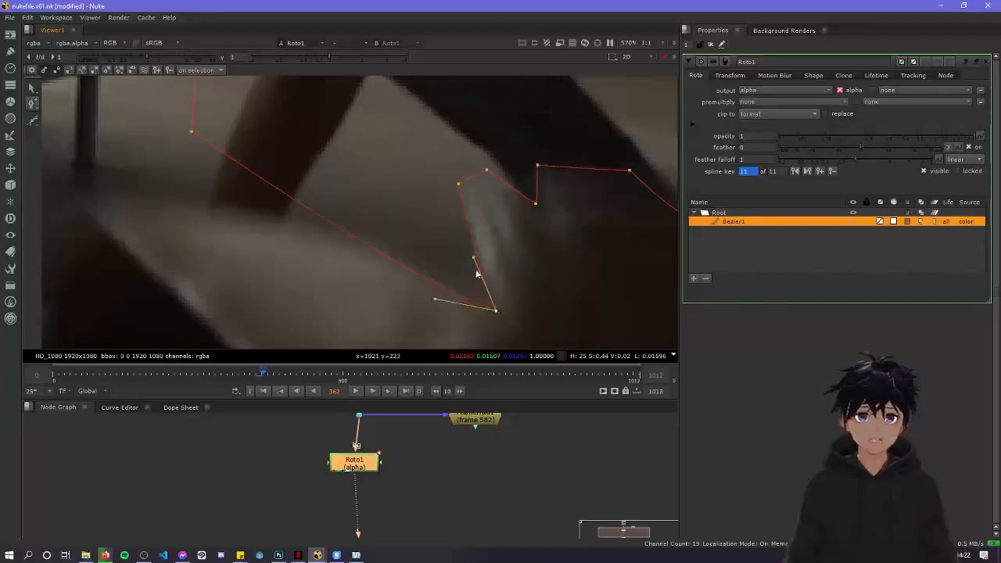
mouse_move(476, 265)
mouse_down()
mouse_move(498, 264)
mouse_move(482, 272)
mouse_up()
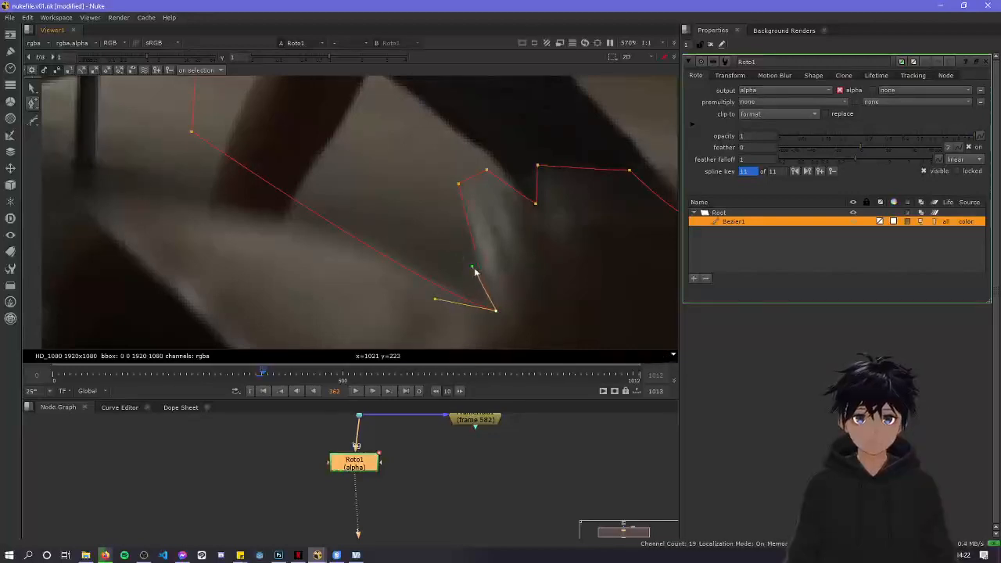
Move the spline's lower corner point inward past the arm onto the blanket's upper edge
scroll(458, 185, down, 4)
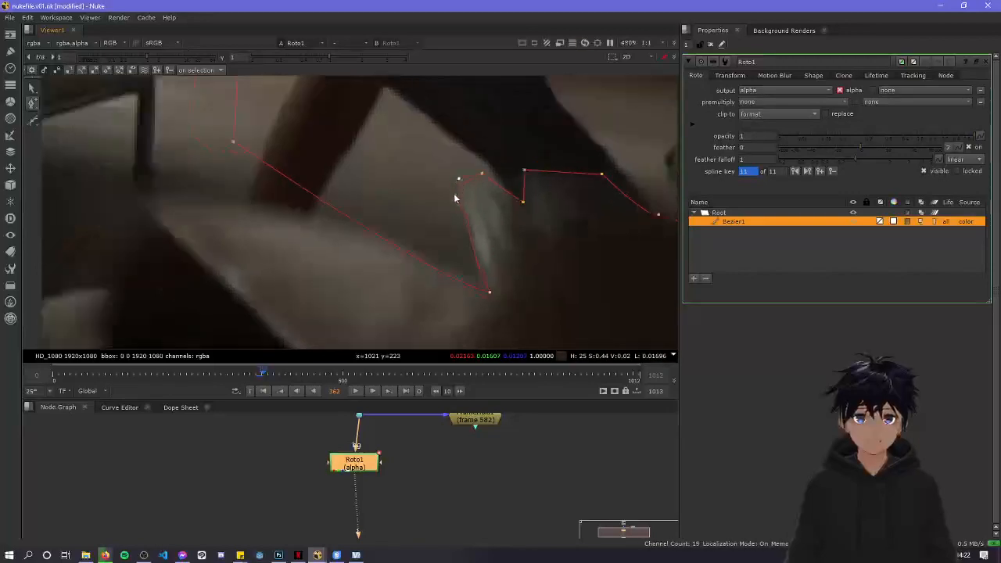
scroll(417, 186, down, 2)
click(354, 117)
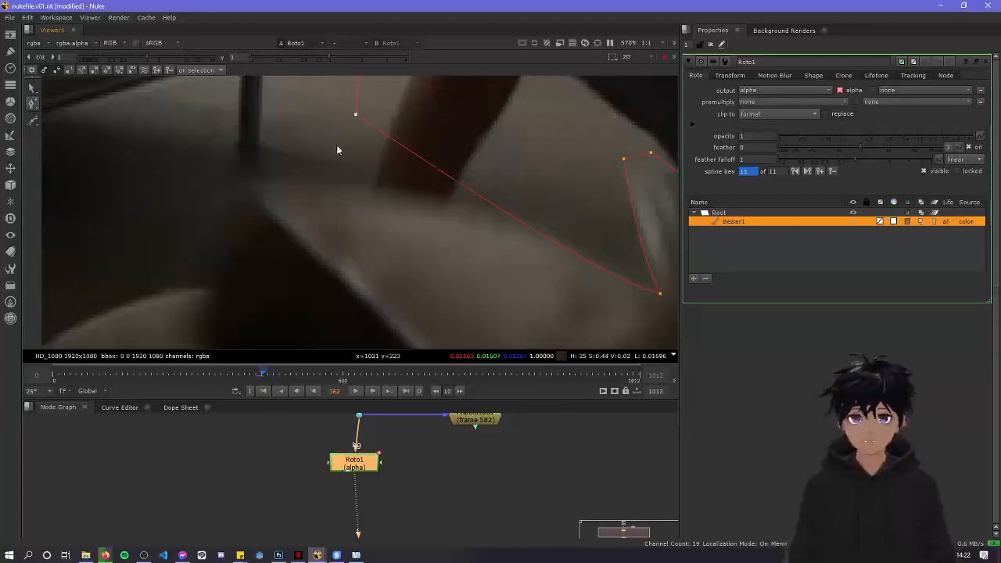
drag(355, 114, 452, 171)
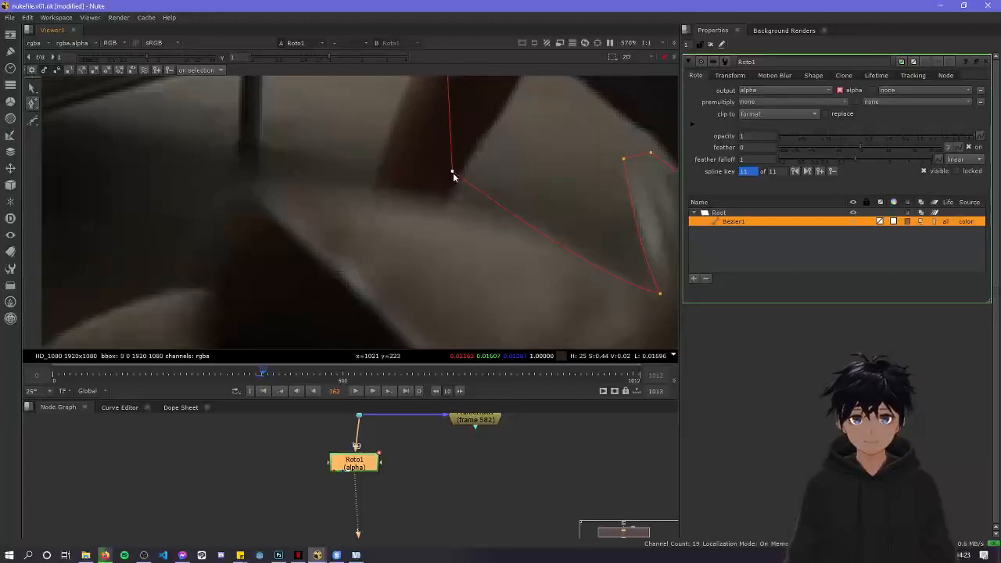
drag(519, 230, 530, 218)
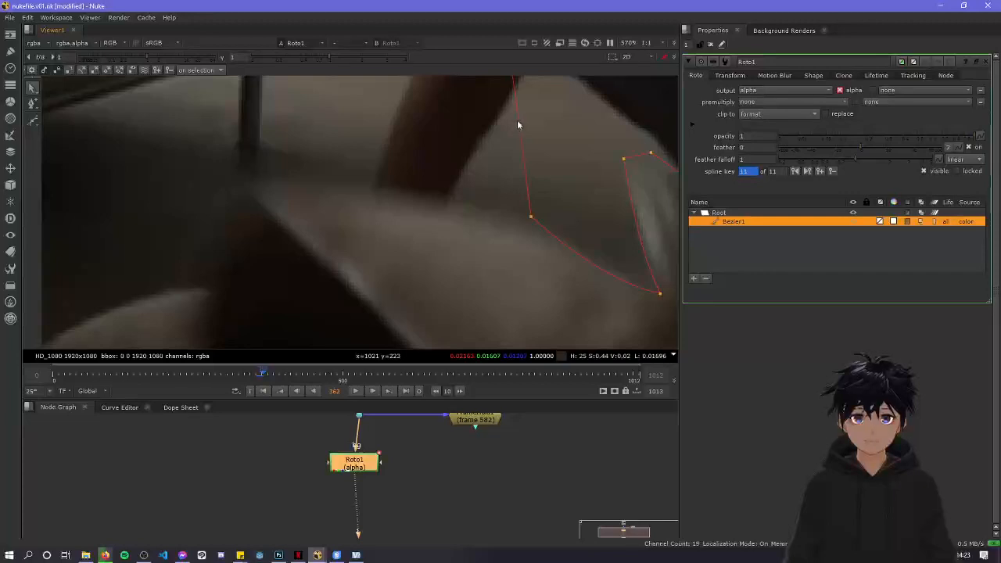
Add a point on the spline's side edge and pull it out towards the sofa leg so the shape encloses the arm and hand
scroll(501, 127, down, 3)
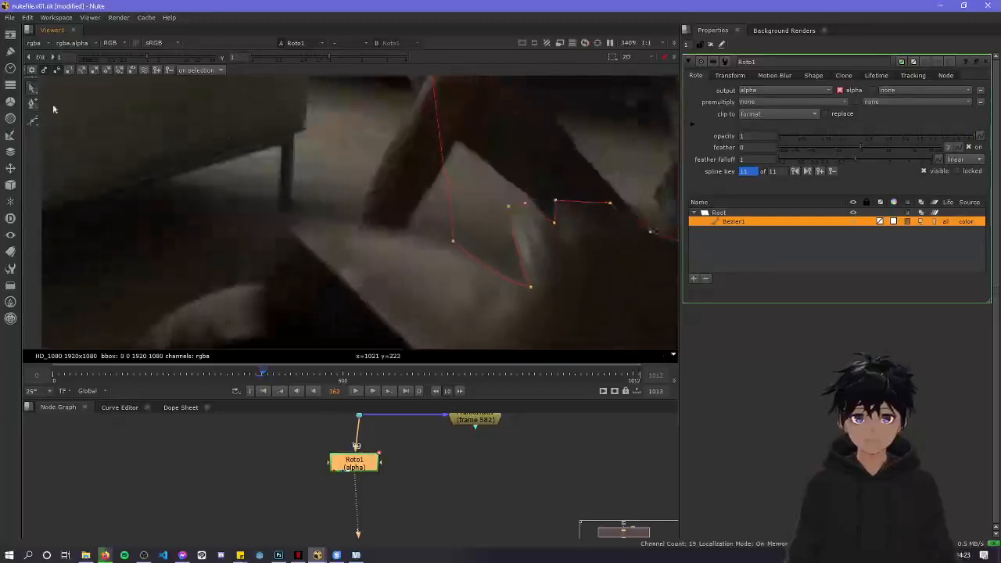
click(450, 201)
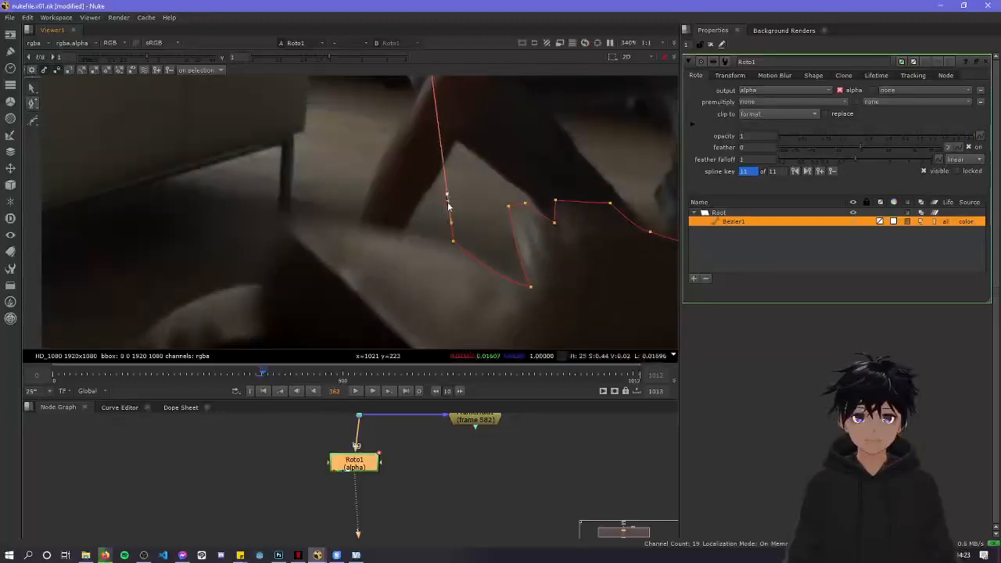
drag(450, 201, 310, 201)
scroll(390, 216, up, 3)
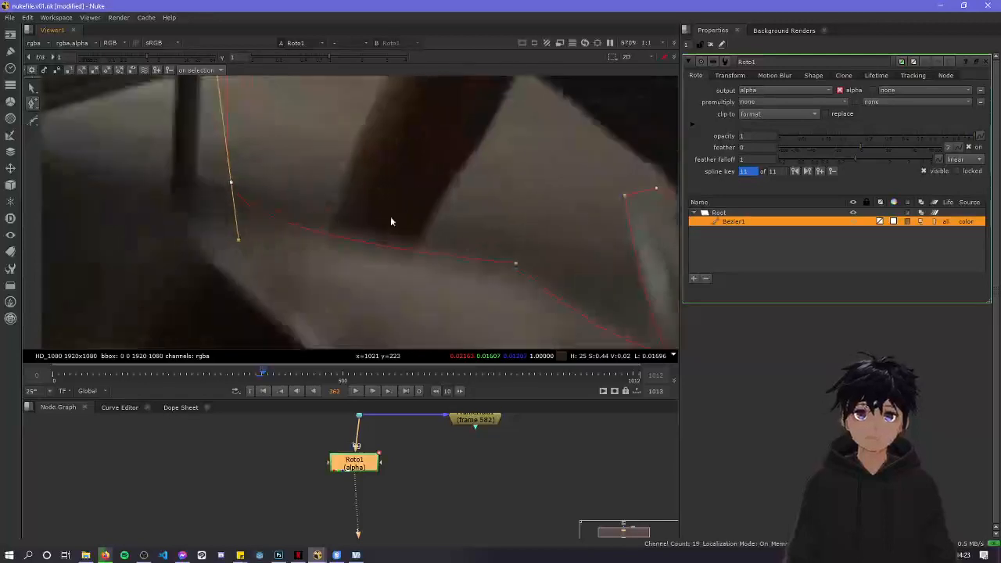
drag(515, 265, 512, 277)
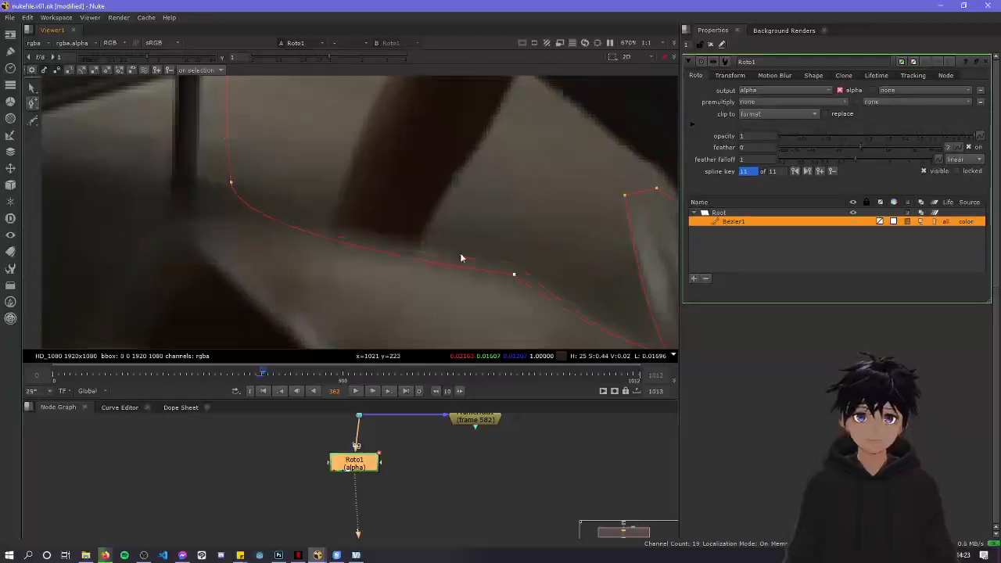
Reshape the spline corner beside the sofa leg so it follows the sofa side and the floor past the hand
scroll(441, 251, down, 8)
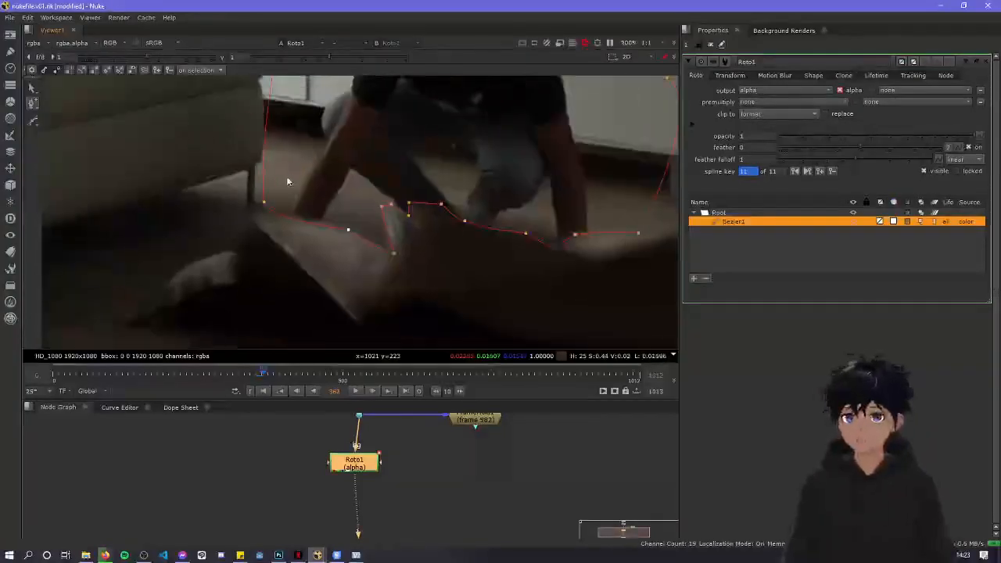
middle_drag(287, 177, 303, 259)
scroll(302, 246, down, 3)
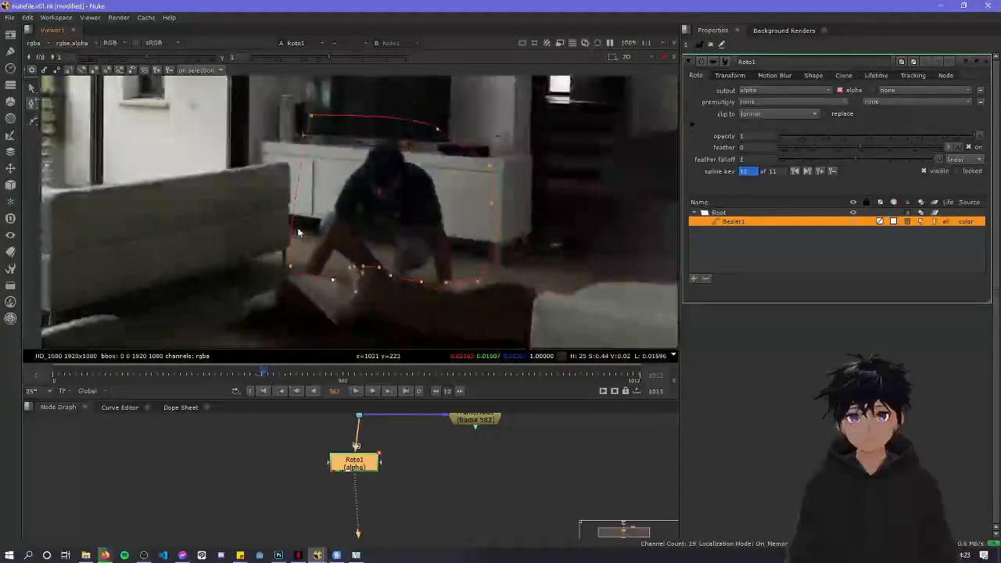
scroll(330, 252, up, 3)
middle_drag(328, 237, 326, 216)
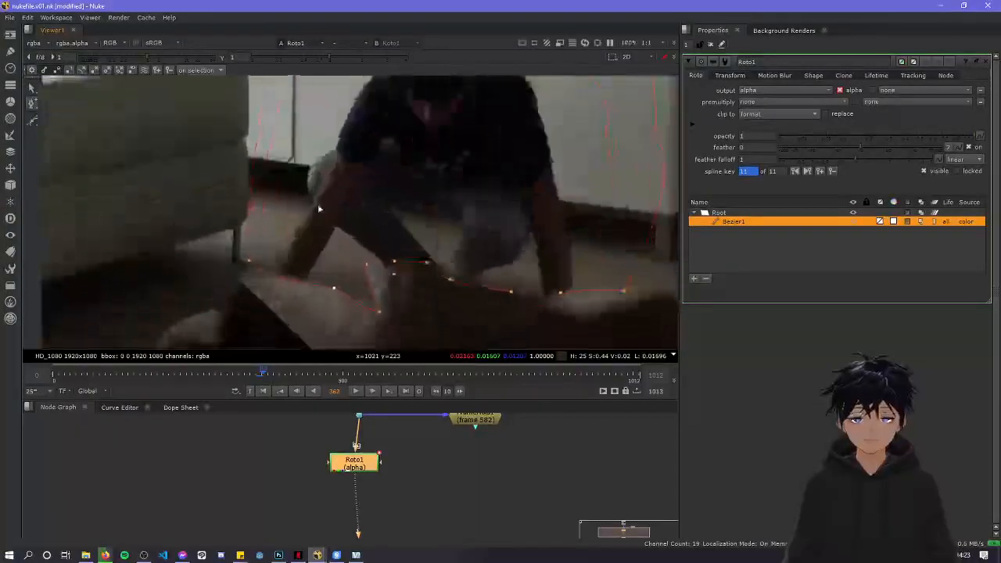
scroll(297, 262, up, 3)
click(196, 263)
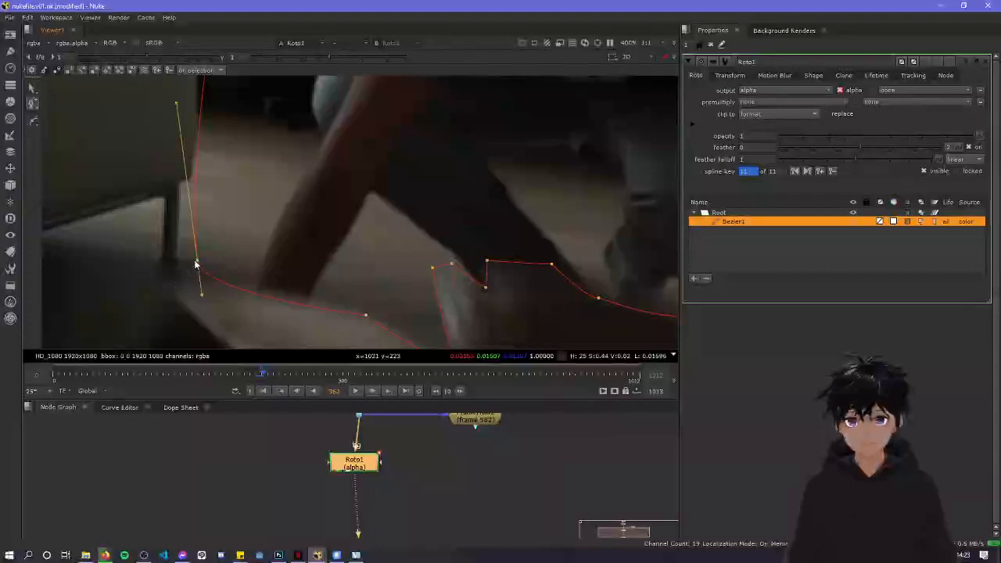
drag(177, 106, 195, 78)
mouse_move(202, 294)
mouse_down()
mouse_move(256, 263)
mouse_move(196, 274)
mouse_move(190, 289)
mouse_up()
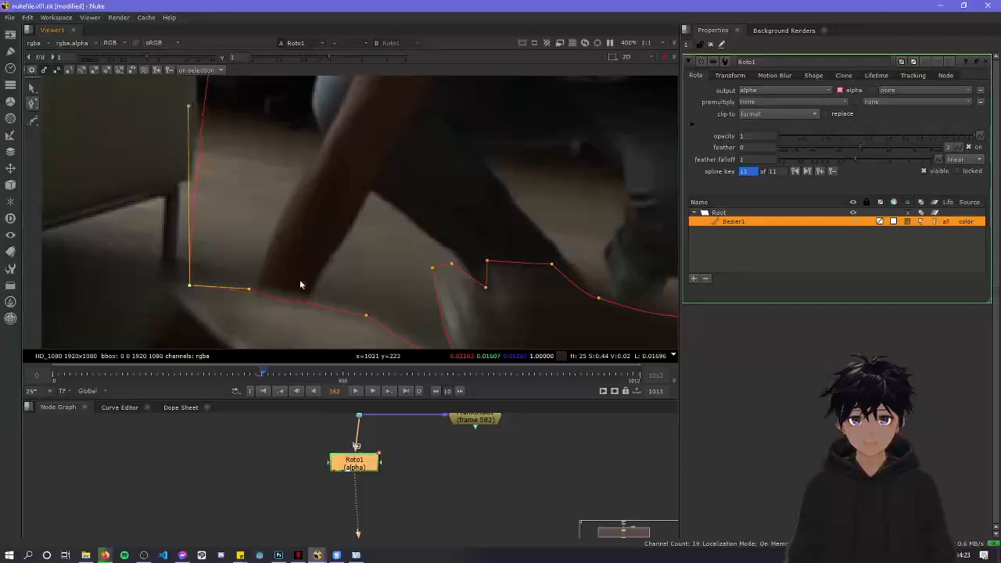
Advance to frame 363 and lower the spline points beneath the planted hand on the image's right side to the blanket edge
scroll(300, 285, down, 6)
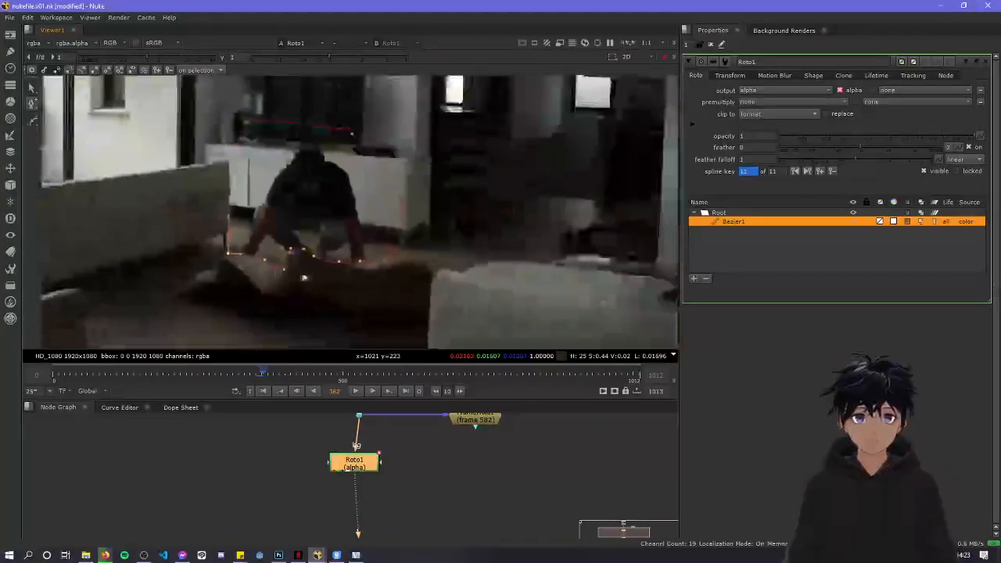
scroll(301, 270, down, 3)
middle_drag(287, 225, 355, 214)
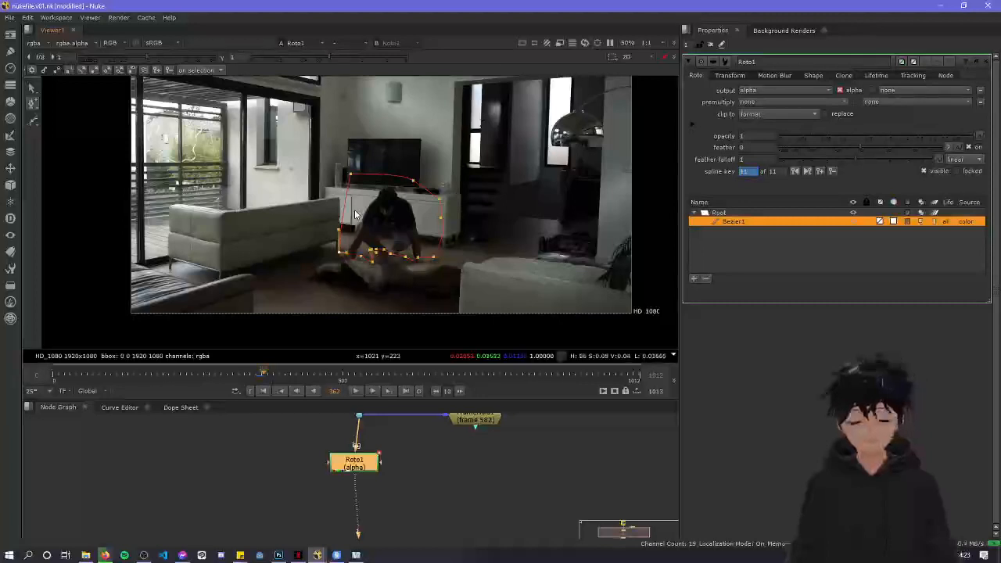
key(Right)
scroll(287, 295, up, 6)
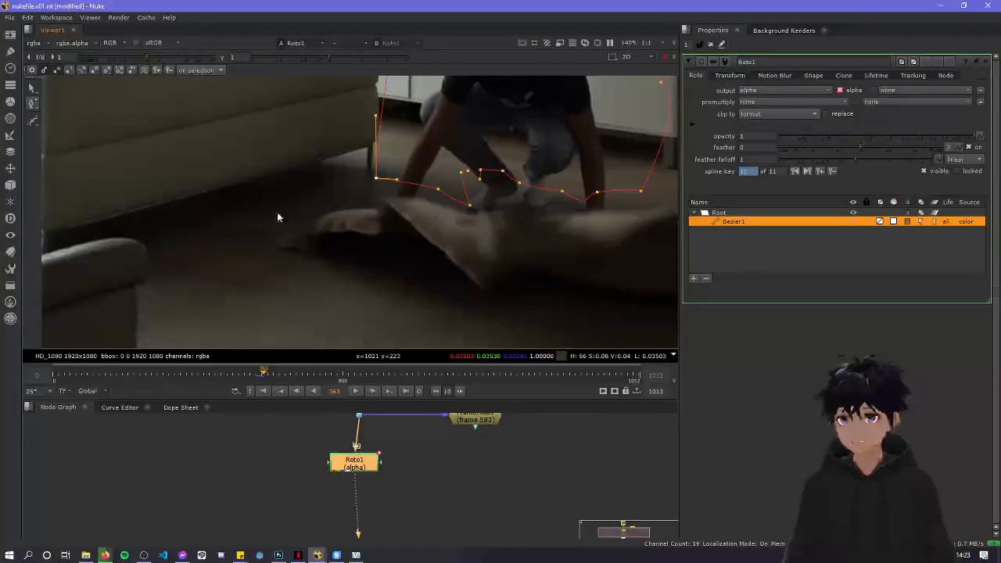
scroll(435, 222, up, 6)
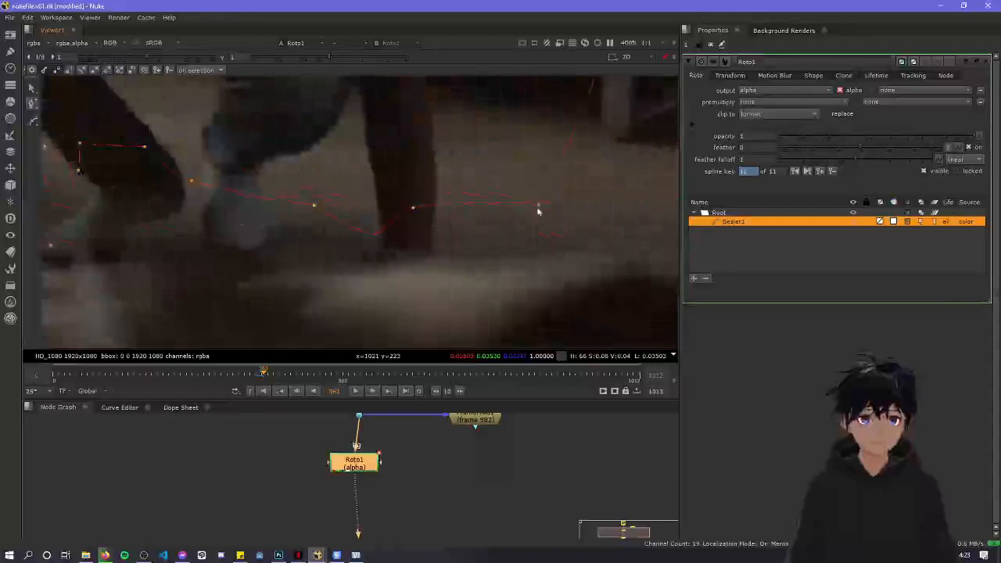
drag(594, 254, 595, 250)
drag(413, 209, 429, 217)
drag(503, 207, 519, 236)
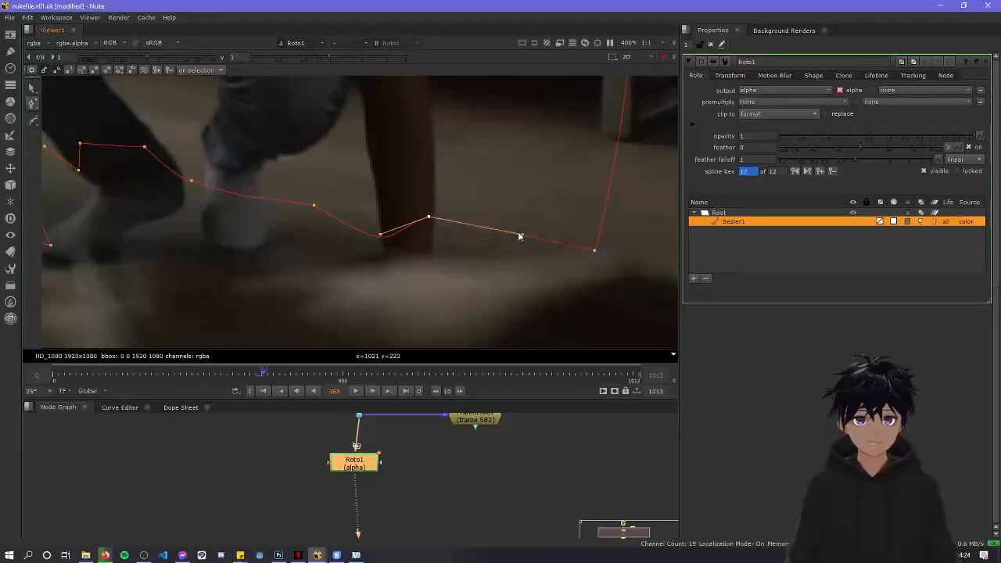
drag(429, 218, 420, 256)
drag(514, 271, 519, 266)
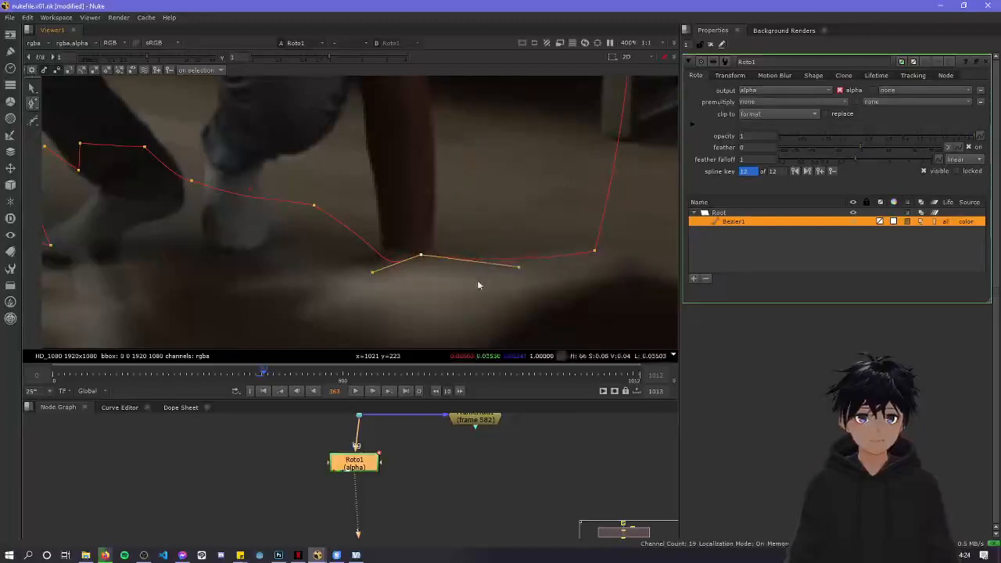
Lower the spline point between the hand and foot to the blanket edge and flatten the neighbouring tangents
click(313, 207)
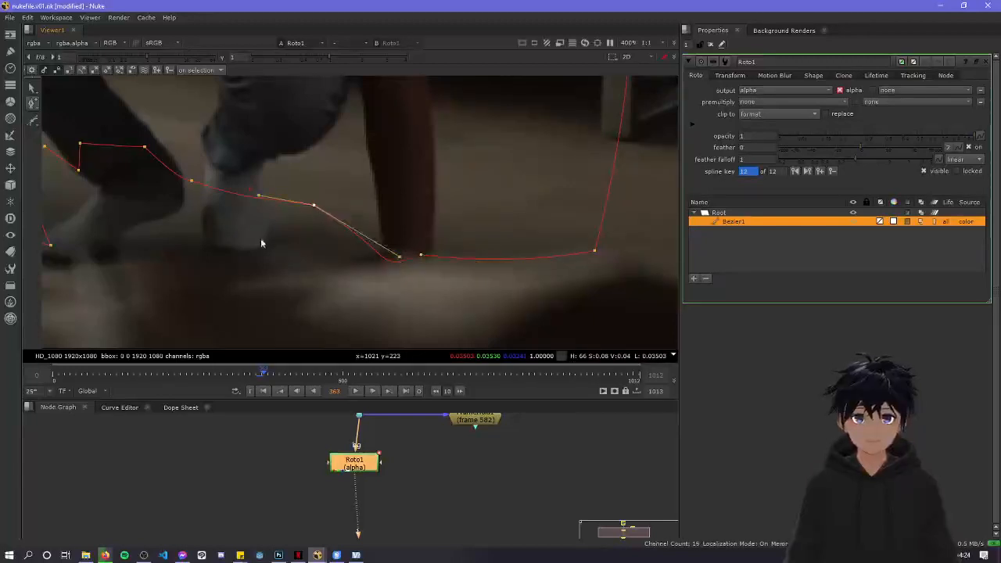
click(420, 256)
drag(378, 270, 359, 266)
drag(314, 206, 303, 260)
drag(388, 309, 396, 264)
Lower the spline points beneath both feet to the blanket edge on frame 363
middle_drag(329, 290, 560, 287)
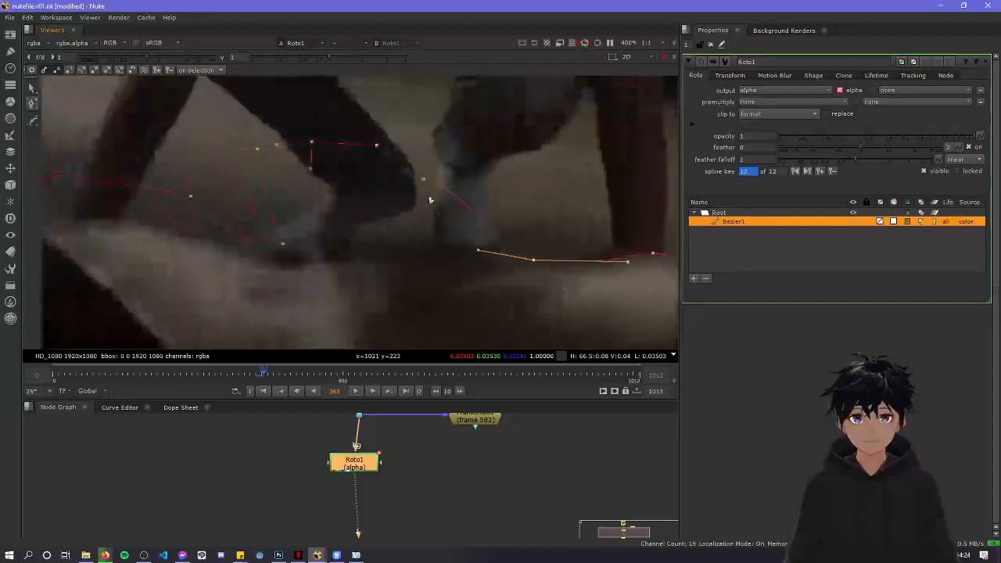
drag(423, 179, 414, 244)
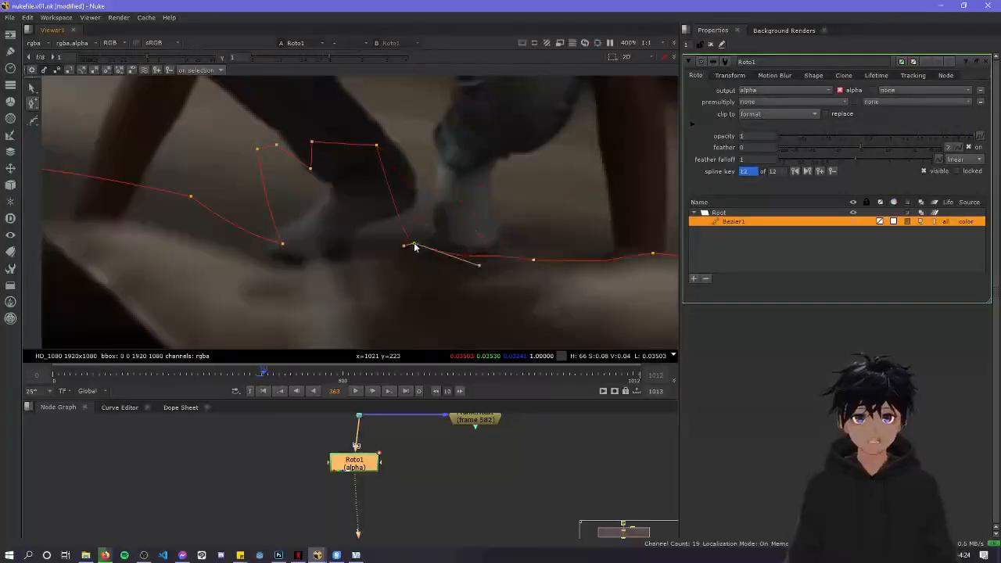
drag(377, 144, 351, 257)
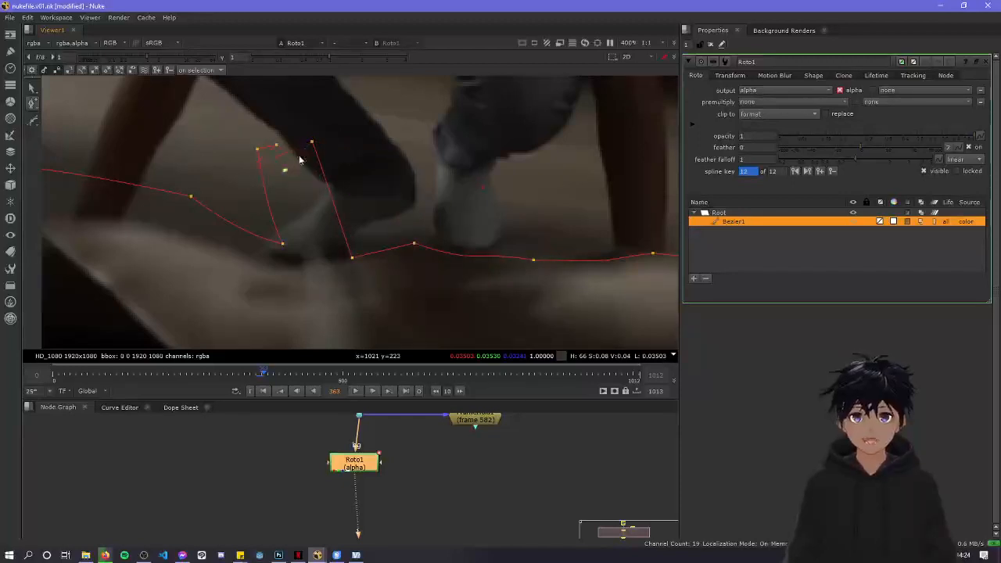
drag(313, 146, 319, 253)
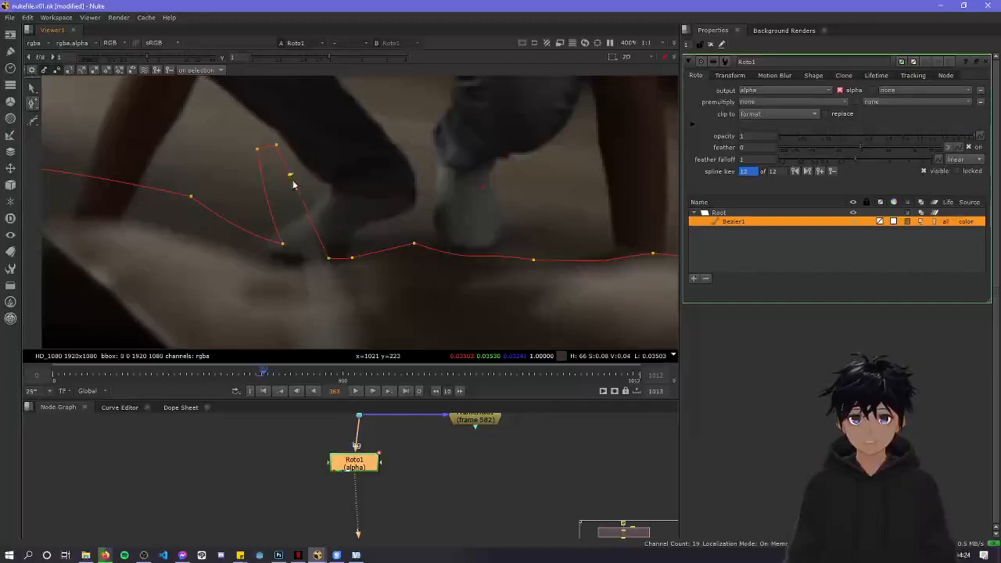
drag(316, 240, 304, 264)
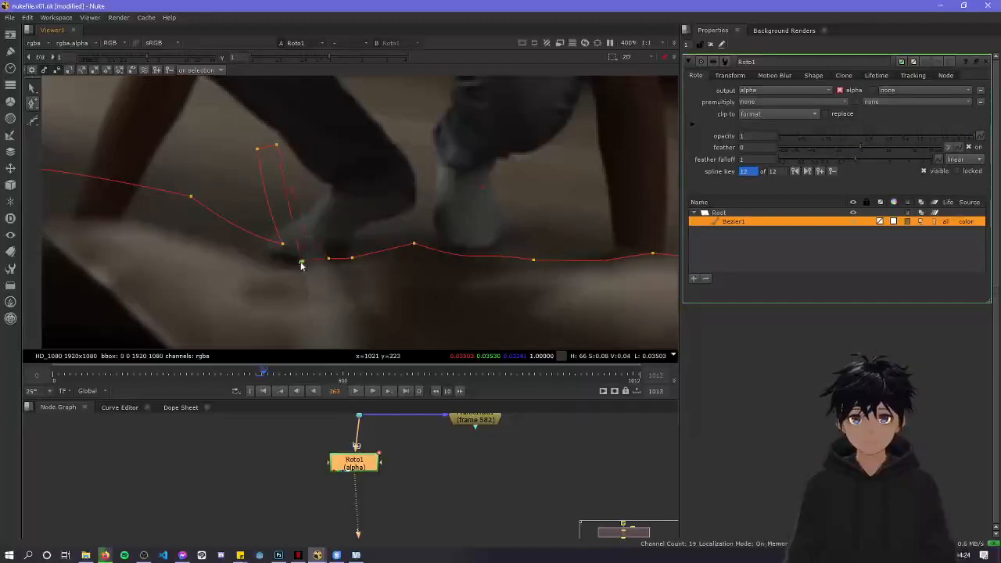
Spread the spline points around the toes of the image-left foot so the curve runs just underneath them
click(282, 245)
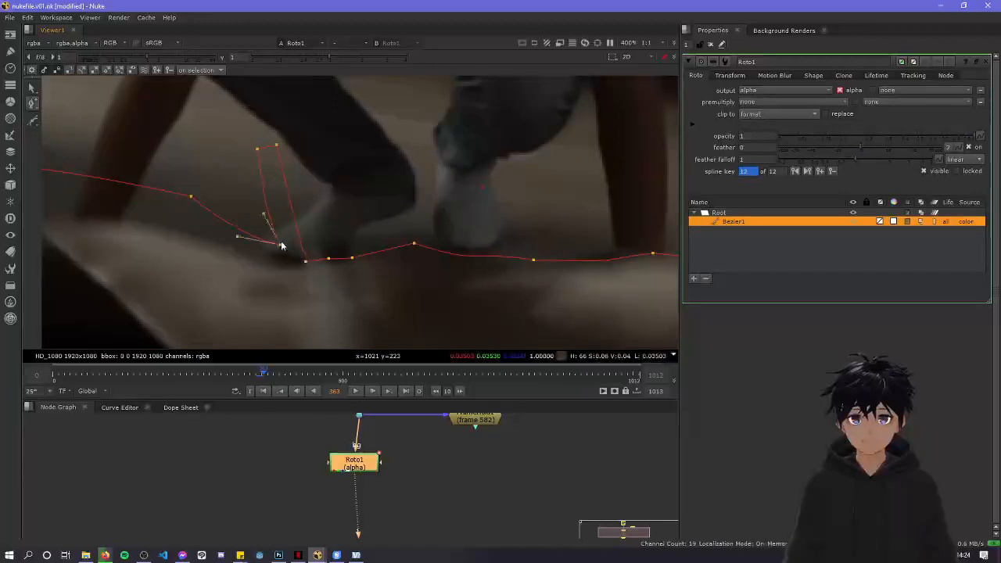
drag(280, 247, 223, 212)
click(277, 145)
drag(280, 262, 278, 262)
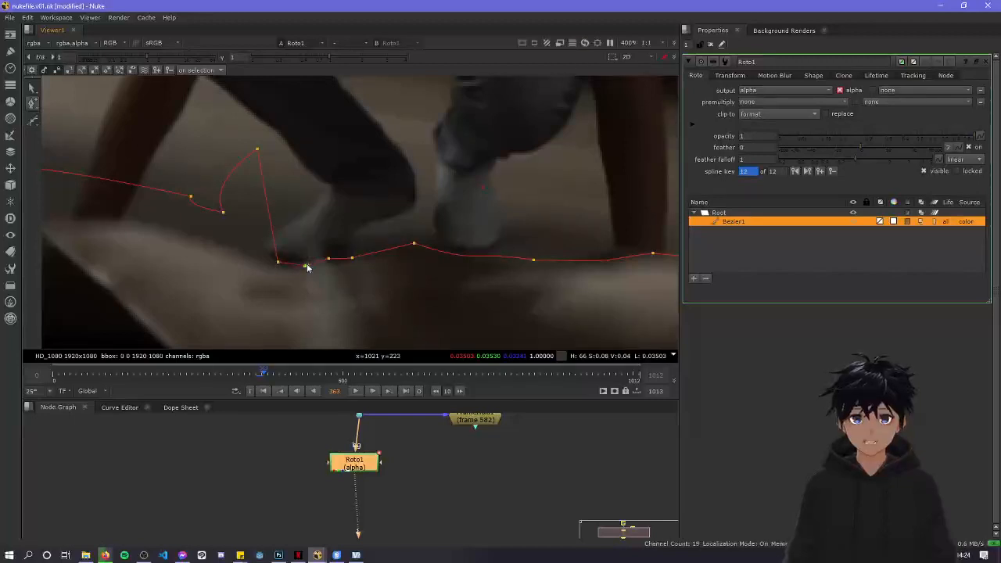
drag(329, 259, 328, 262)
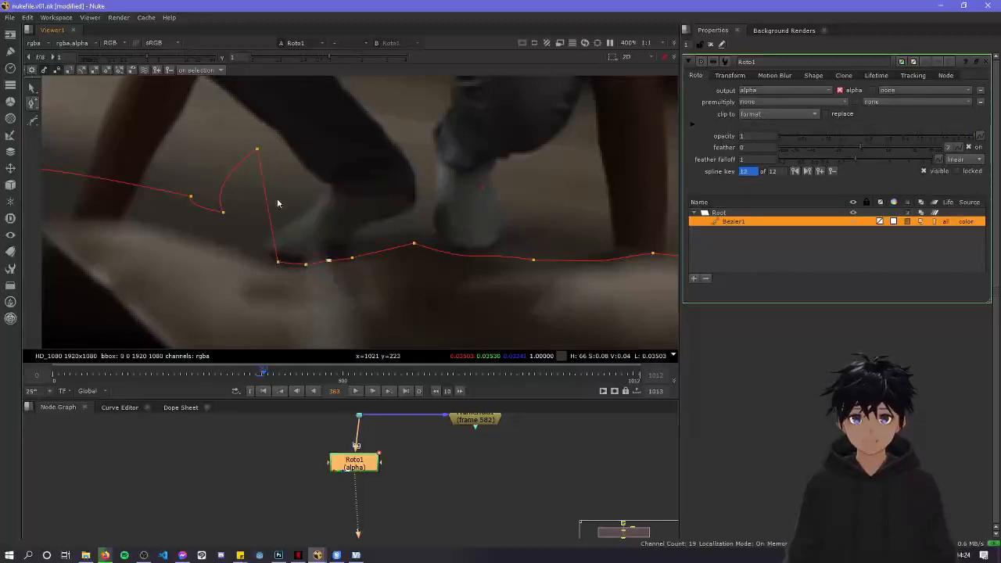
Pull the remaining raised points between the toes and the image-left hand down onto the blanket edge
drag(257, 149, 255, 255)
drag(224, 213, 207, 228)
drag(185, 193, 220, 206)
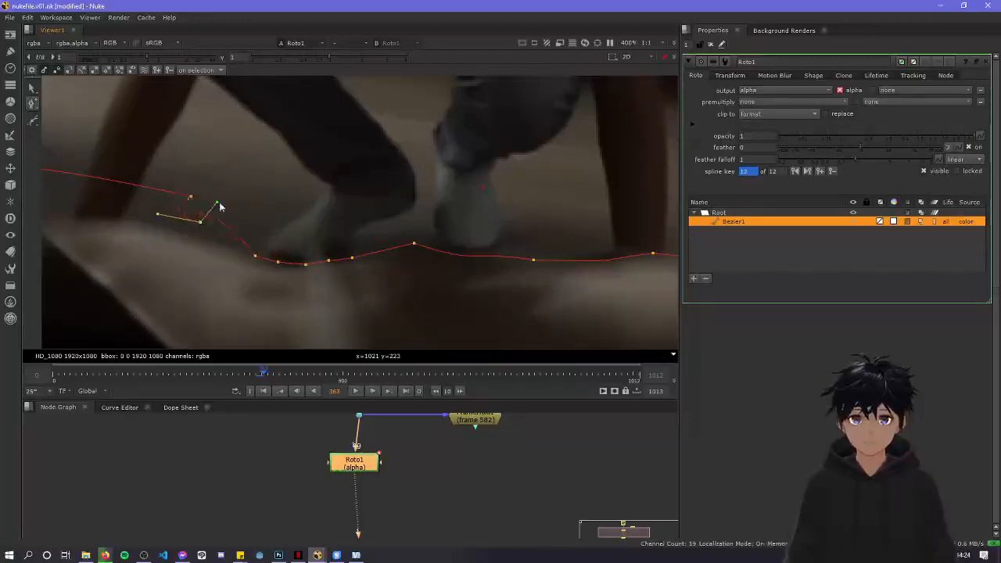
drag(228, 243, 217, 233)
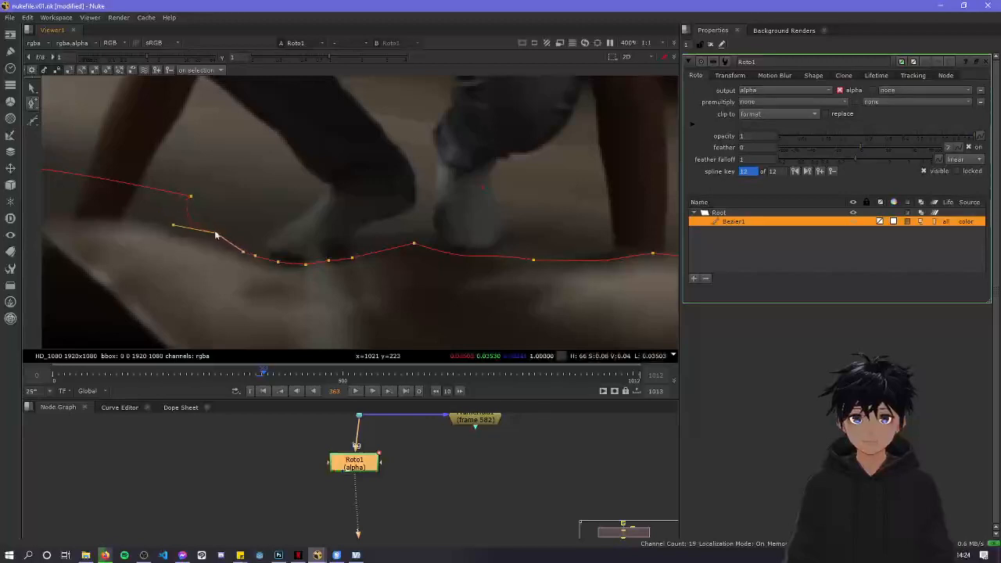
Lower the point beside the image-left hand and the spline corner by the sofa leg to the blanket edge
middle_drag(233, 225, 446, 240)
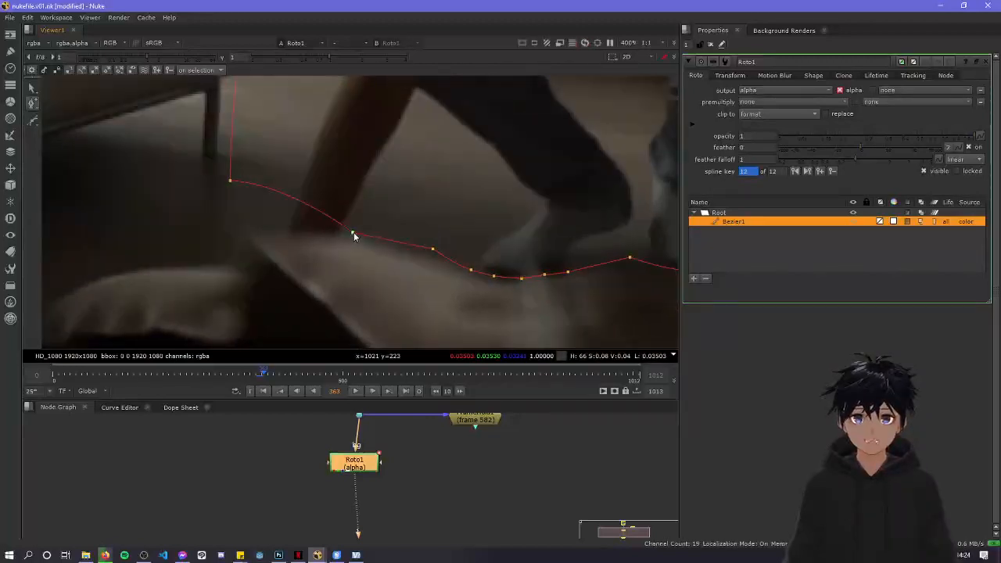
drag(230, 180, 218, 229)
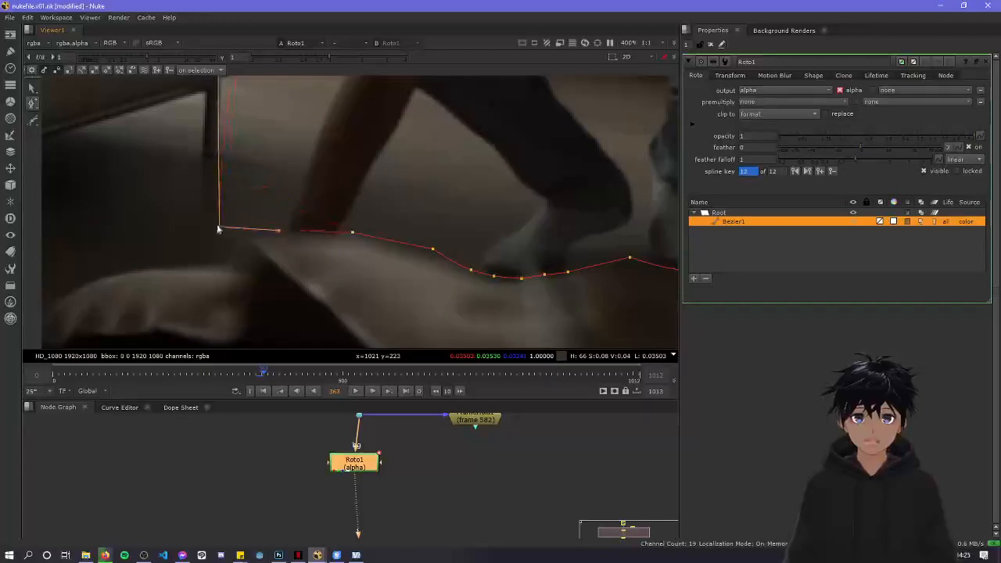
scroll(374, 183, down, 5)
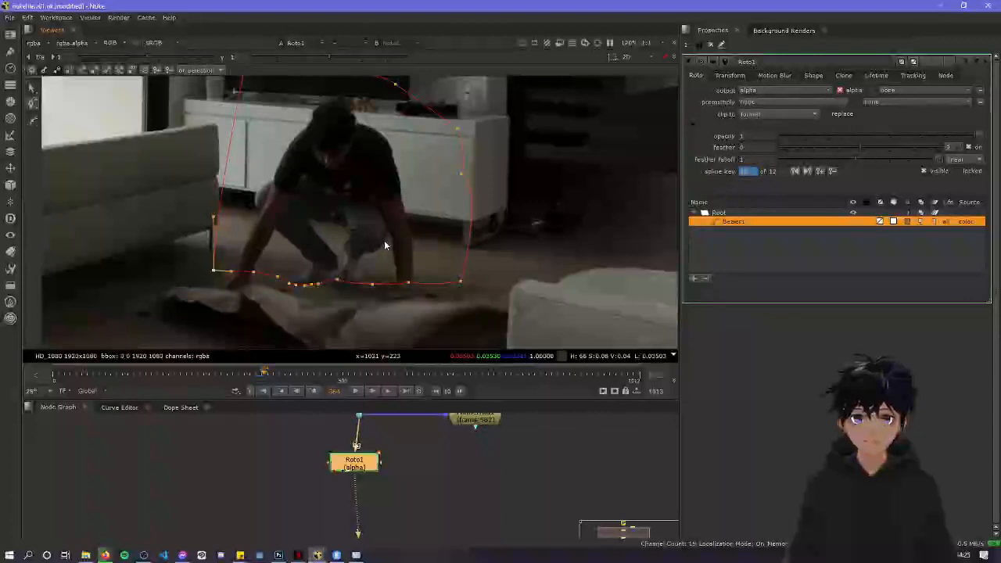
On frame 364, reposition the spline points beneath the foot and image-right hand and the bottom corner along the blanket edge
scroll(395, 245, up, 4)
scroll(418, 159, up, 2)
middle_drag(418, 159, 243, 180)
drag(330, 197, 323, 204)
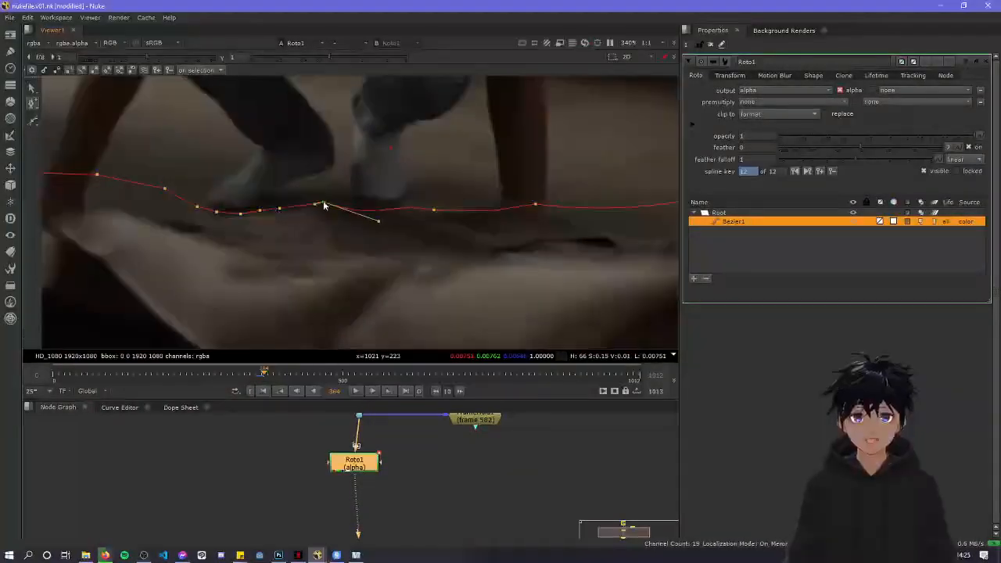
drag(435, 210, 402, 232)
drag(534, 206, 538, 240)
scroll(539, 239, up, 1)
middle_drag(539, 240, 342, 229)
drag(442, 236, 449, 211)
drag(509, 186, 516, 199)
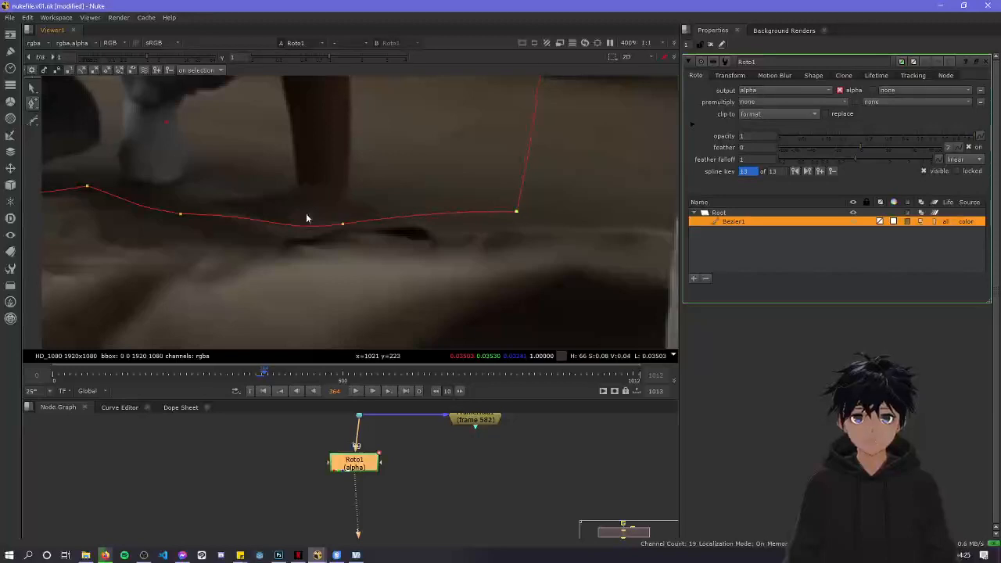
Raise the spline points under the foot and image-right hand closer to them and angle the hand point's tangents down to the floor
scroll(404, 182, down, 3)
drag(432, 225, 419, 202)
drag(333, 216, 331, 208)
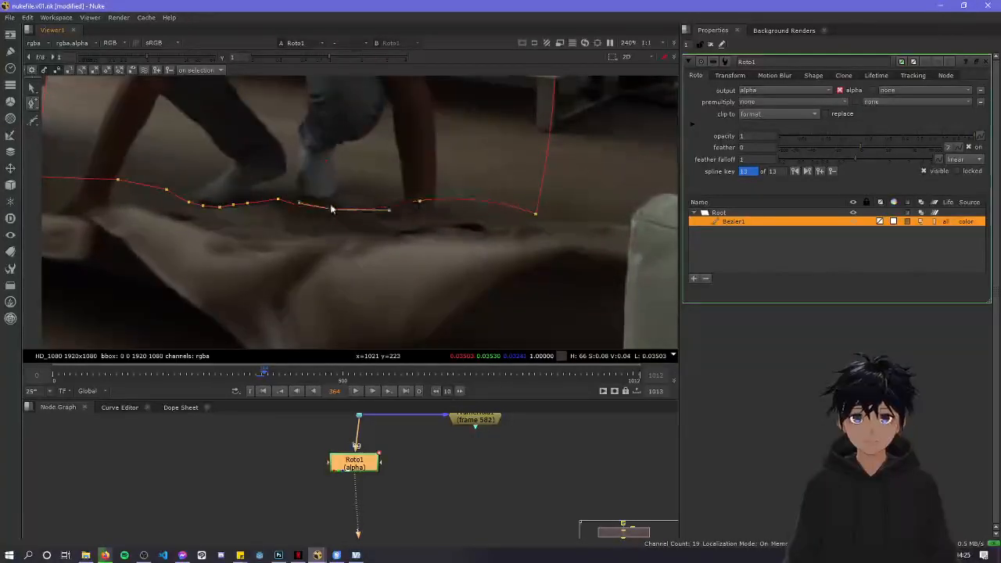
scroll(423, 211, up, 3)
click(436, 191)
drag(434, 190, 434, 200)
drag(556, 185, 560, 212)
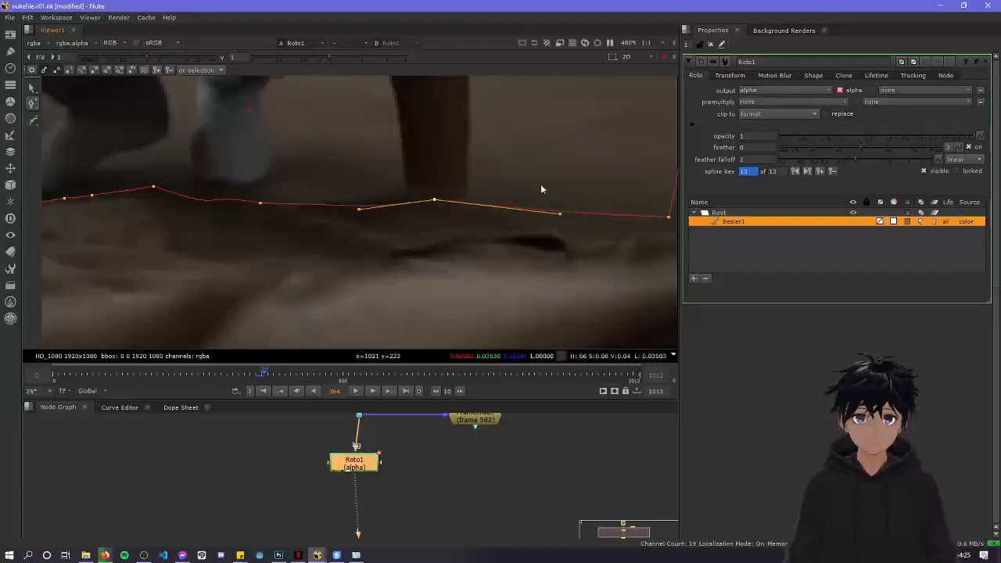
Lower the point by the image-left hand and the corner near the sofa leg to the blanket edge, bending the corner's tangent upward
scroll(582, 191, down, 5)
scroll(353, 201, up, 5)
drag(375, 203, 362, 209)
drag(277, 183, 238, 197)
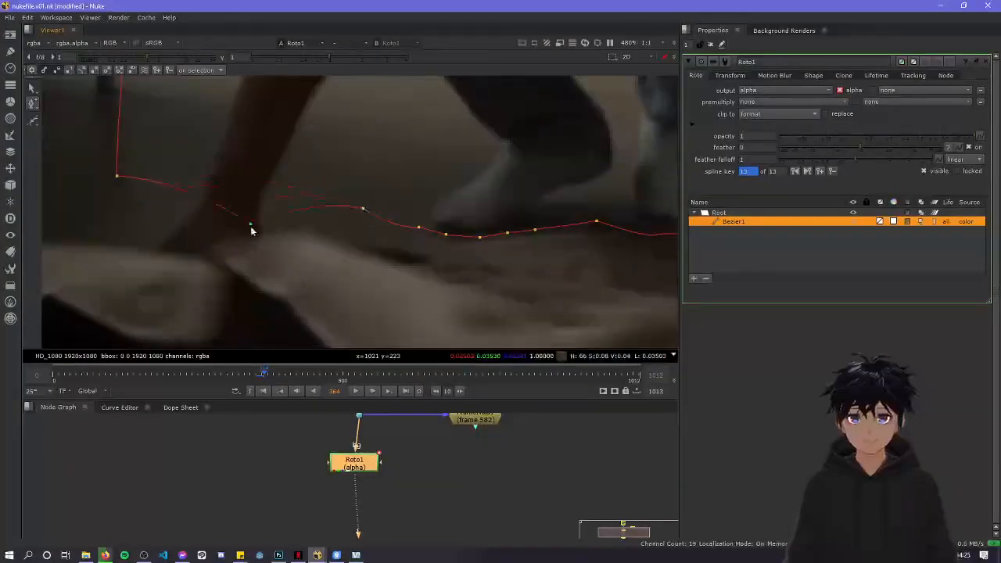
click(117, 176)
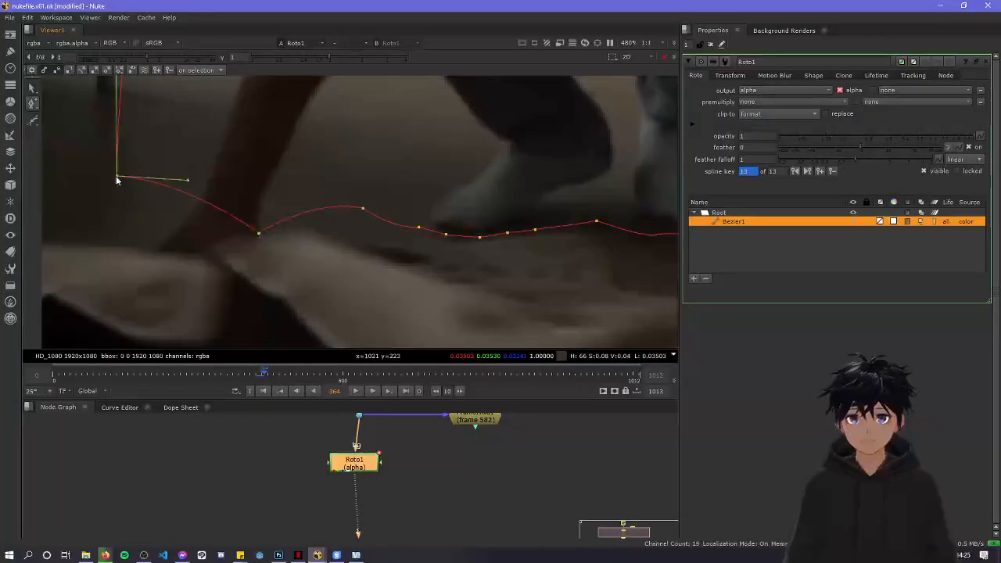
drag(116, 176, 89, 244)
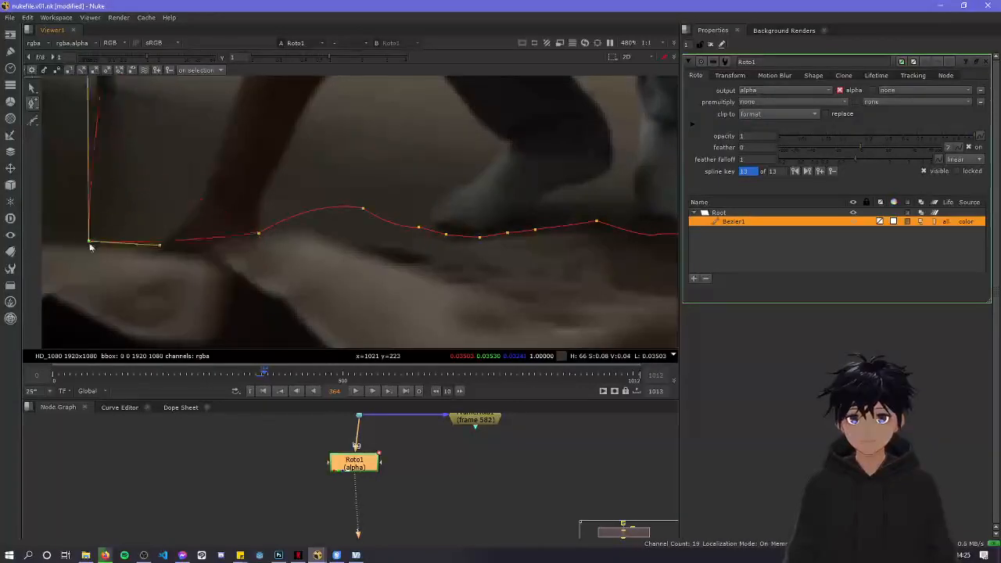
drag(161, 252, 173, 202)
Add a spline point beneath the image-left hand and adjust it and its neighbours to follow the blanket edge around the fingers
click(33, 121)
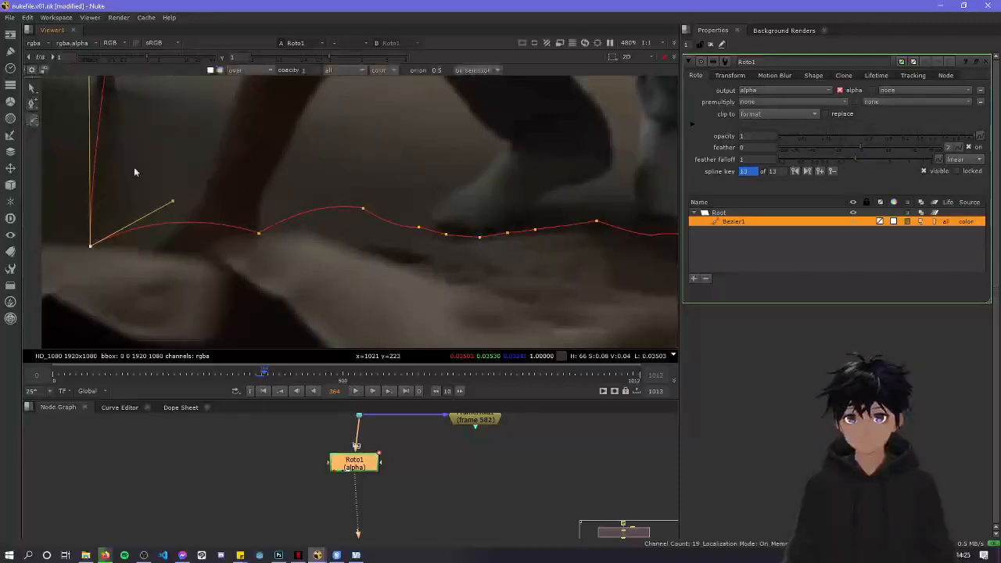
click(32, 104)
mouse_move(188, 222)
mouse_down()
mouse_move(185, 251)
mouse_move(227, 214)
mouse_up()
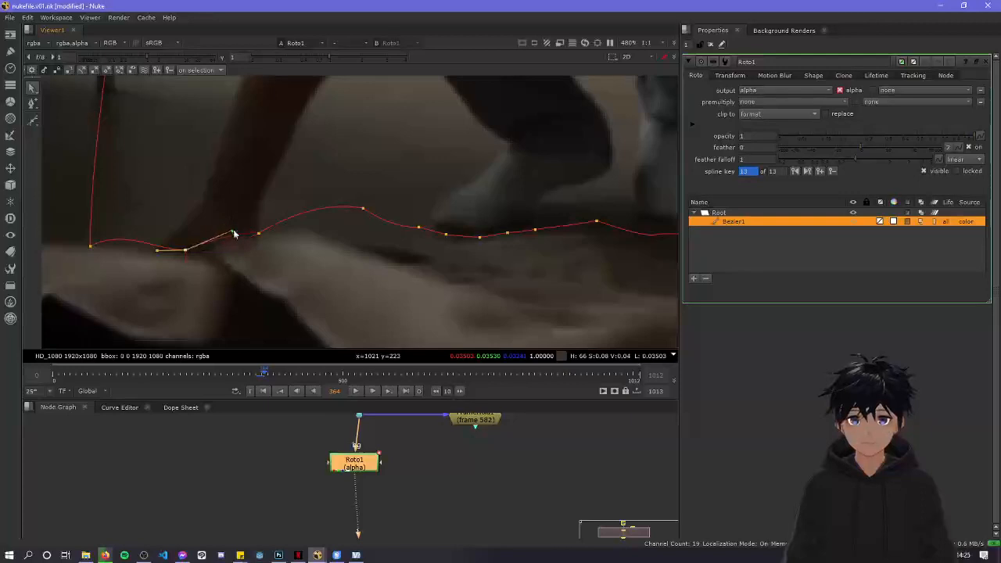
drag(185, 250, 223, 233)
click(259, 235)
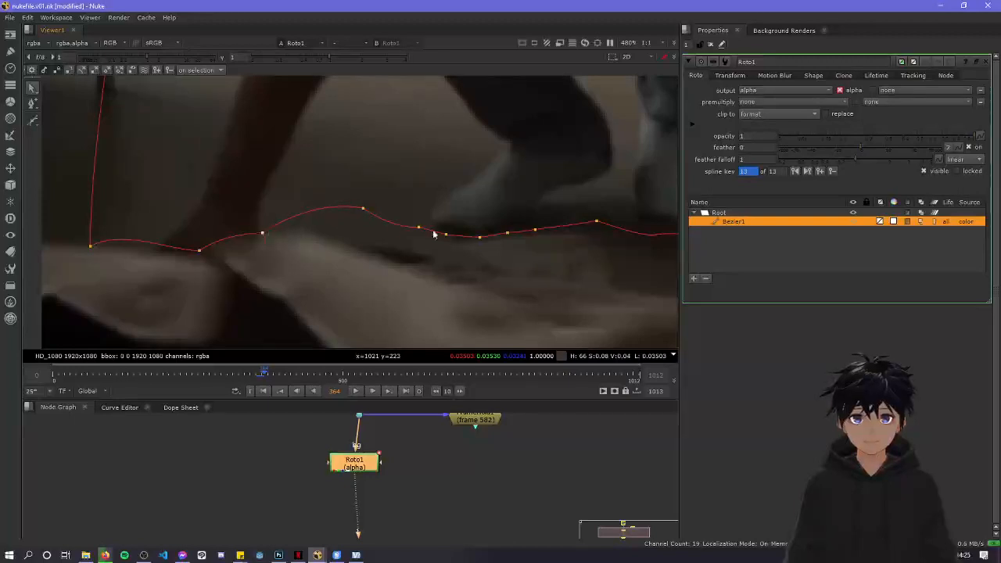
middle_drag(371, 241, 504, 237)
click(223, 243)
drag(258, 225, 259, 248)
click(269, 215)
Move the point under the image-right hand to its inner edge and pull the bottom corner inward to the blanket fold
scroll(269, 216, down, 6)
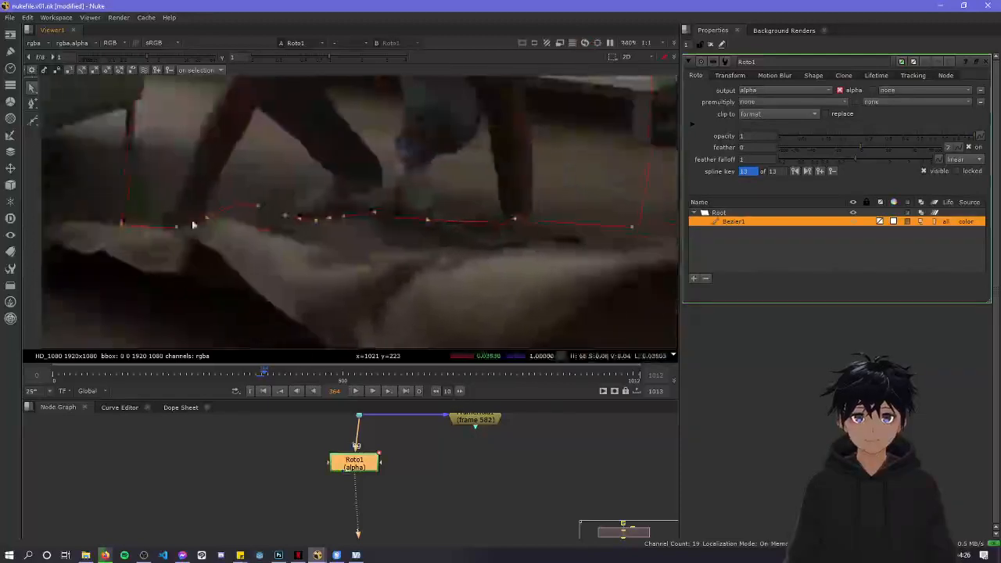
scroll(291, 217, up, 5)
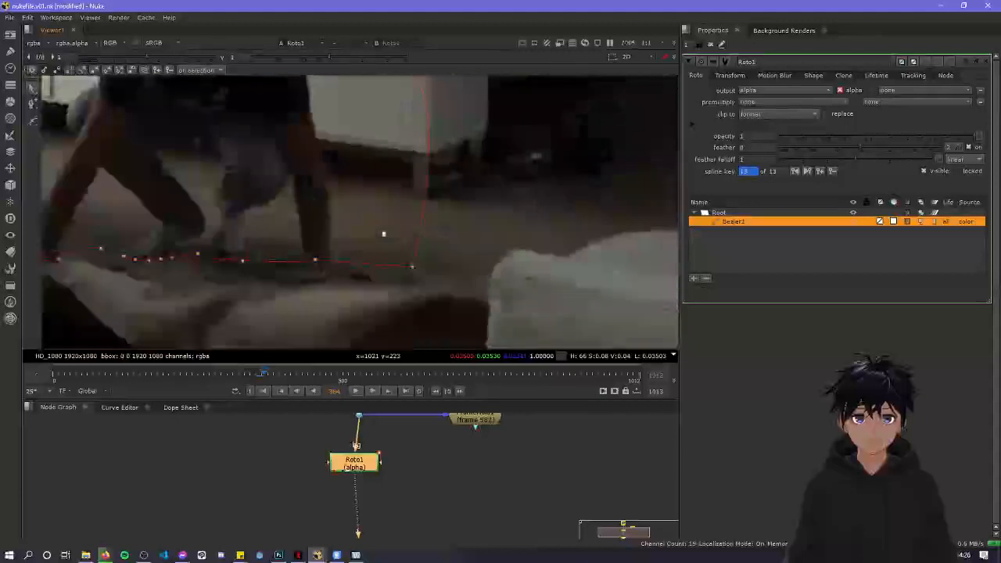
scroll(370, 240, up, 3)
click(337, 231)
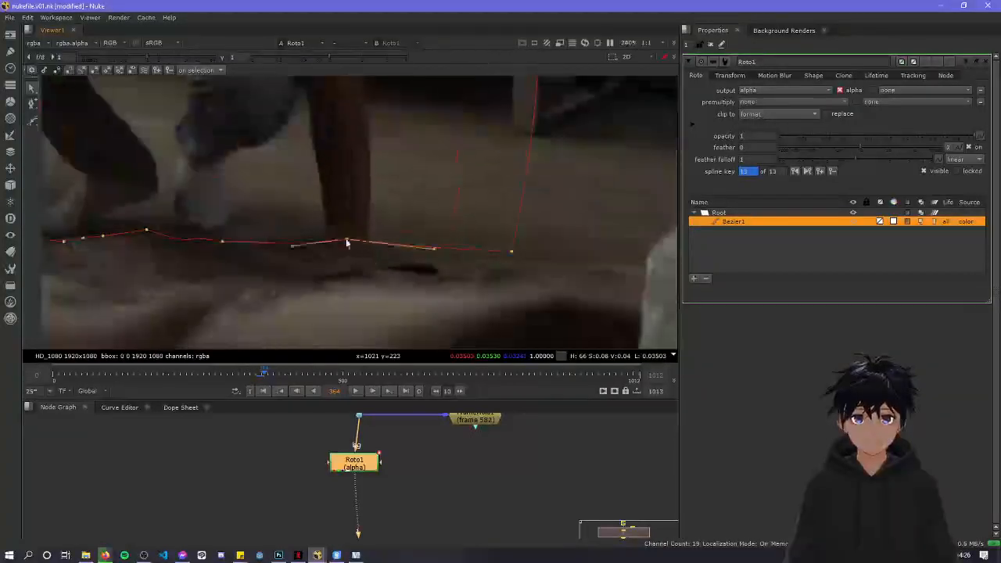
click(307, 217)
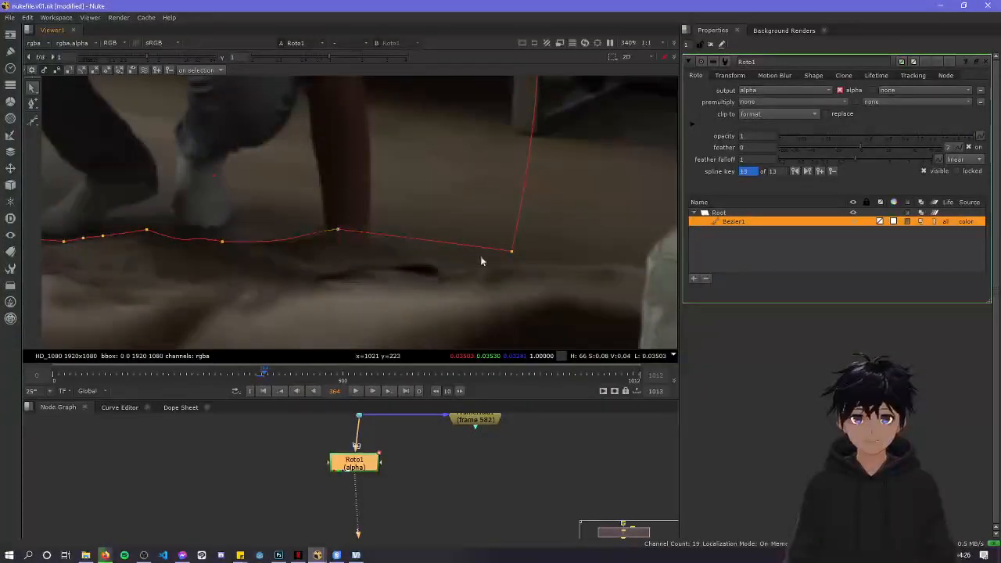
drag(510, 251, 422, 258)
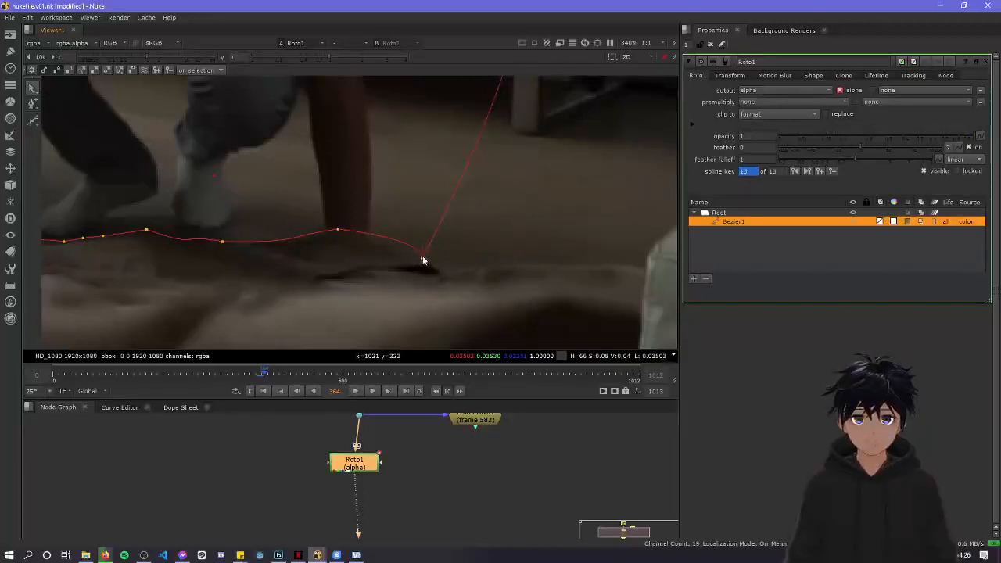
drag(423, 241, 410, 258)
Return to frame 363, shift the point under the image-right hand to its inner edge and reshape its tangents around the palm
scroll(408, 256, down, 8)
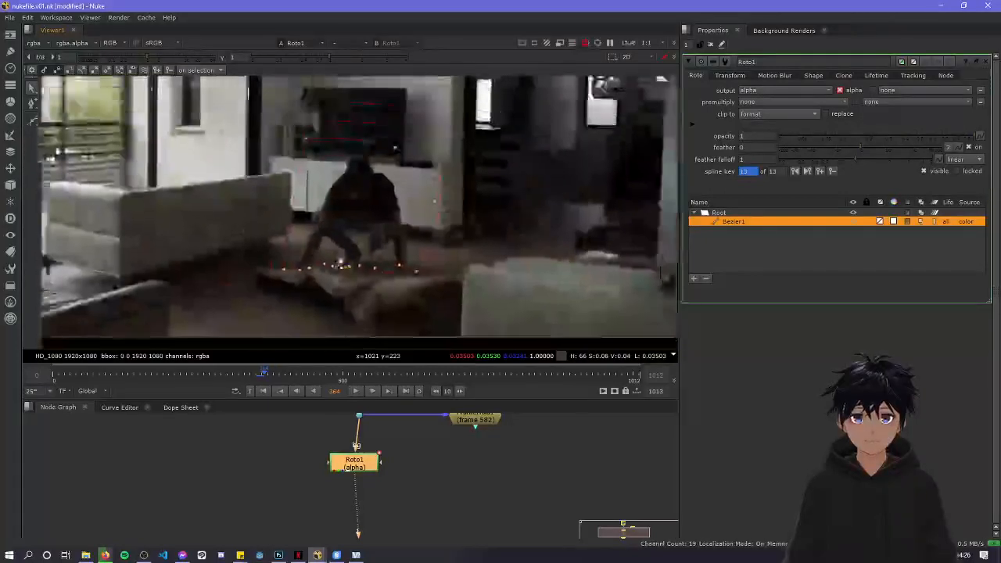
key(Left)
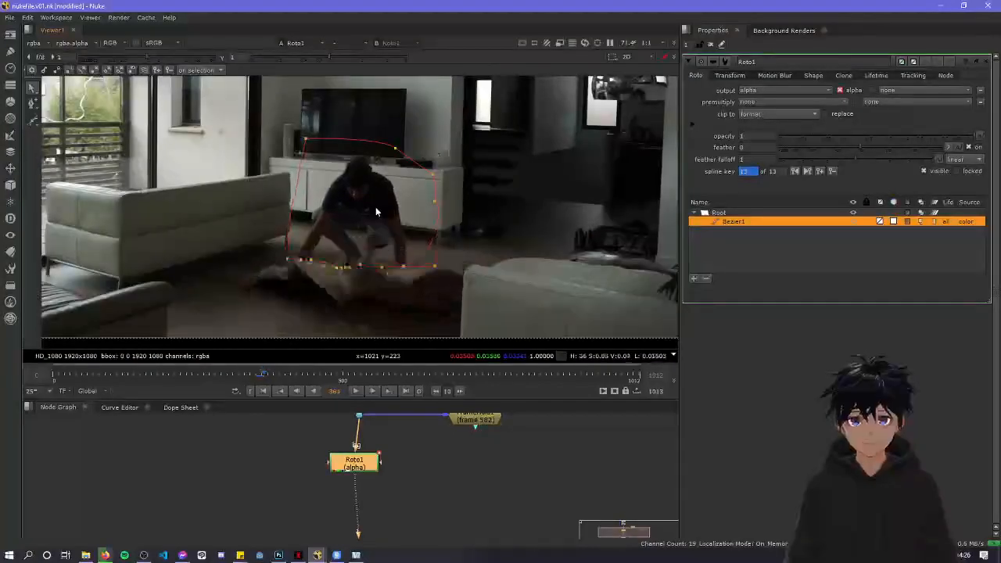
key(Right)
scroll(376, 234, up, 5)
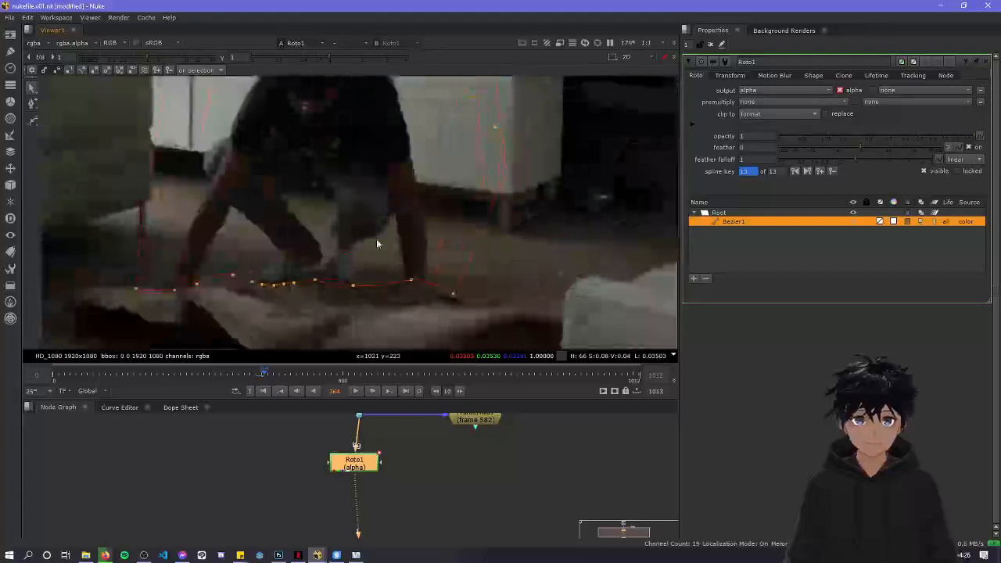
key(Left)
scroll(404, 278, up, 4)
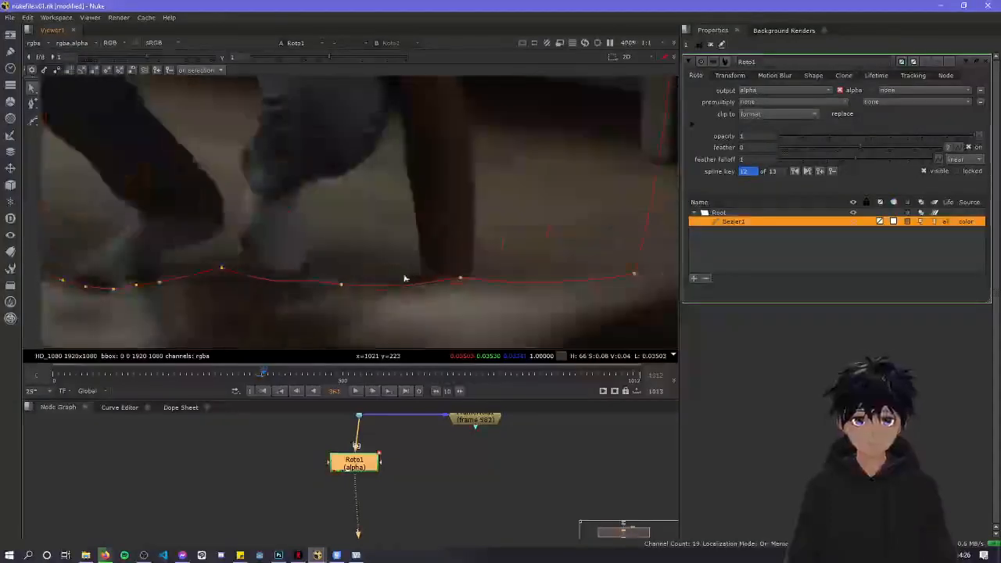
scroll(411, 246, down, 3)
scroll(436, 261, up, 4)
drag(429, 251, 385, 242)
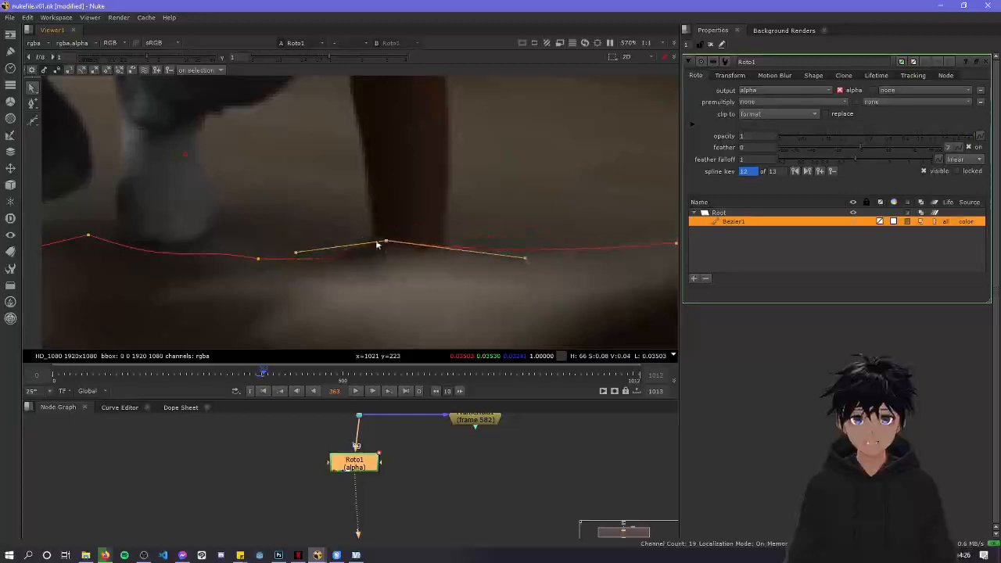
drag(296, 251, 337, 246)
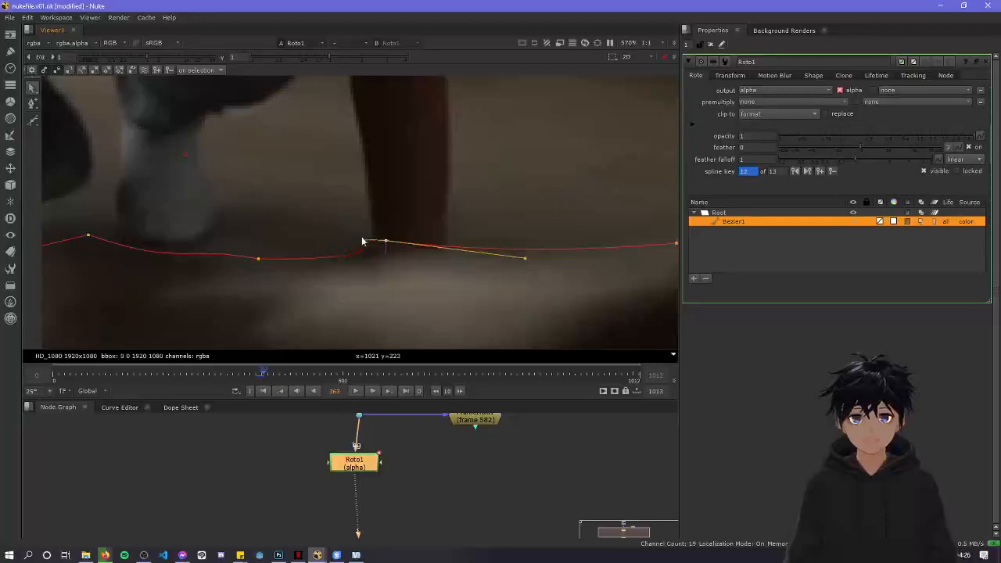
mouse_move(526, 261)
mouse_down()
mouse_move(516, 208)
mouse_move(513, 270)
mouse_up()
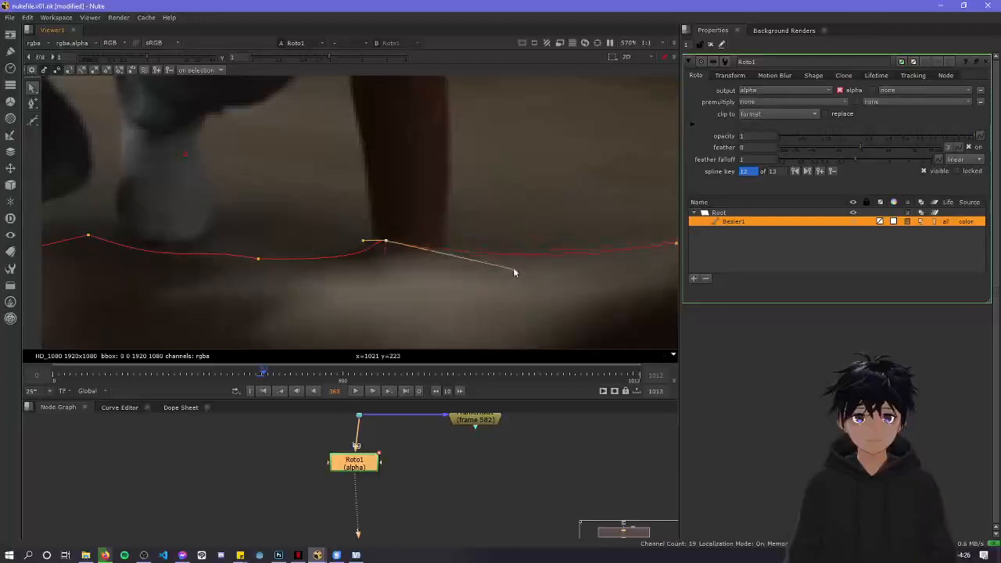
Step back and forth between frames 363 and 369 to check how the spline's lower edge follows the blanket
scroll(469, 211, down, 2)
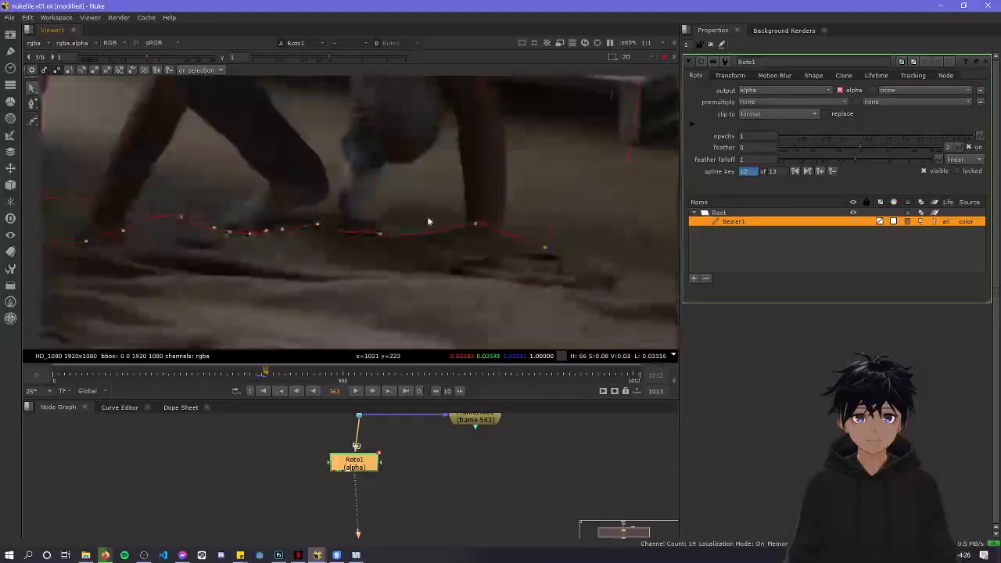
scroll(428, 218, down, 3)
key(Right)
key(Right)
key(Right)
key(Right)
key(Right)
scroll(428, 217, up, 3)
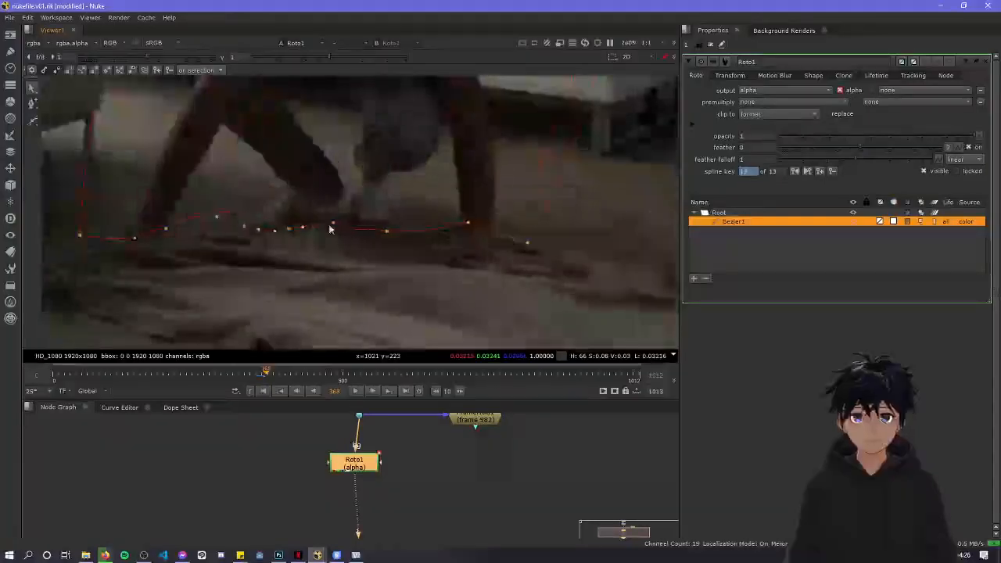
key(Left)
key(Left)
key(Left)
key(Left)
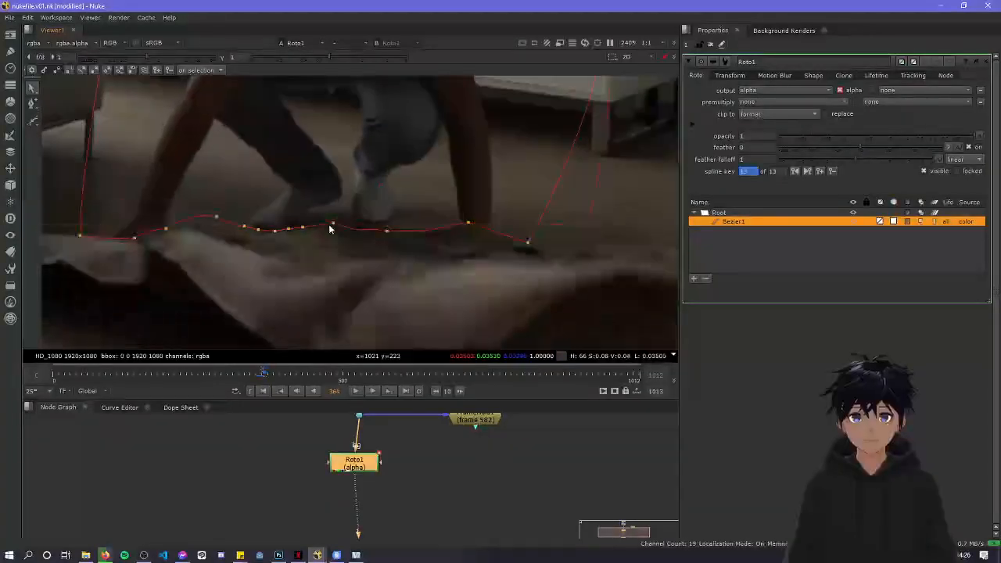
key(Right)
key(Right)
key(Right)
key(Right)
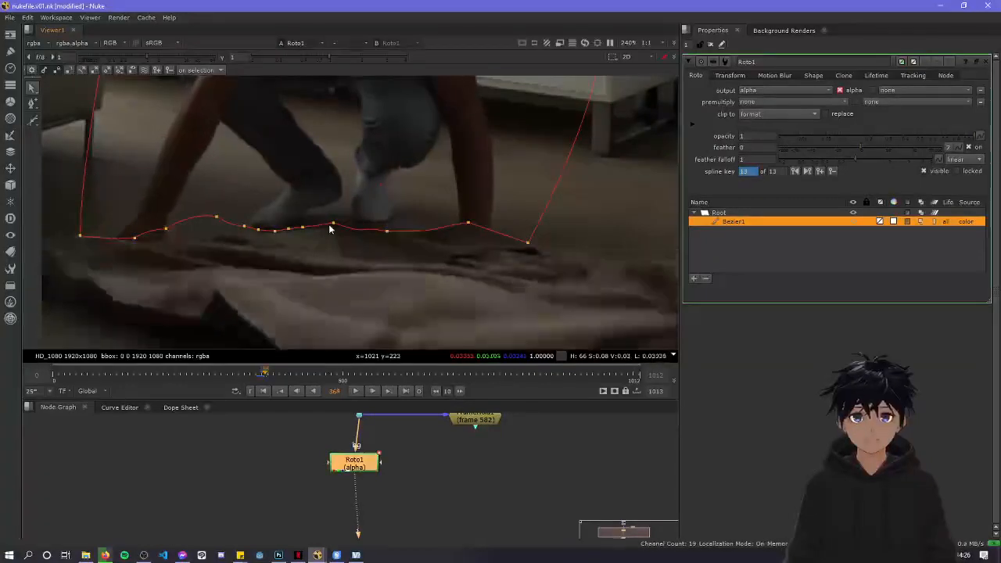
key(Left)
key(Left)
key(Left)
key(Left)
key(Left)
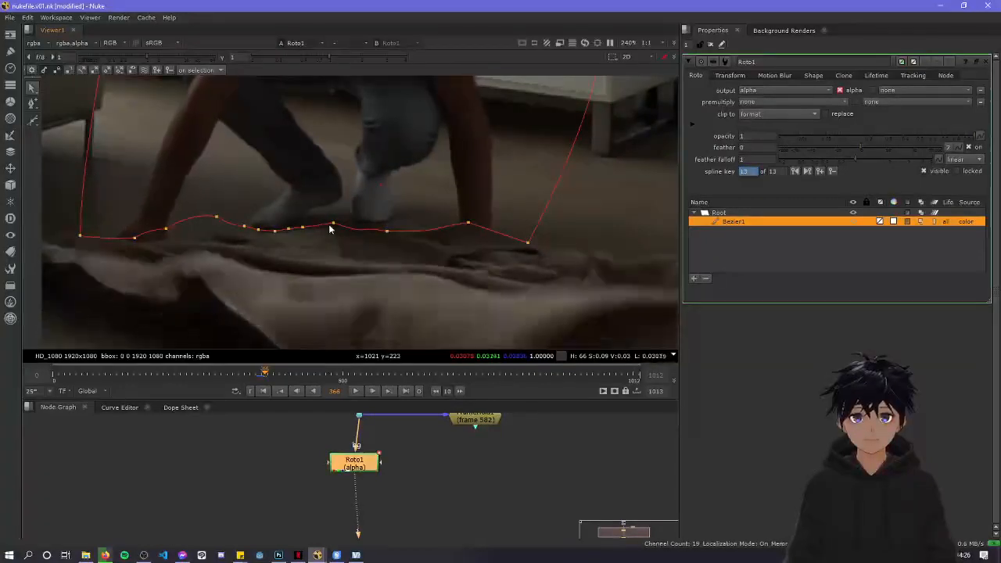
key(Left)
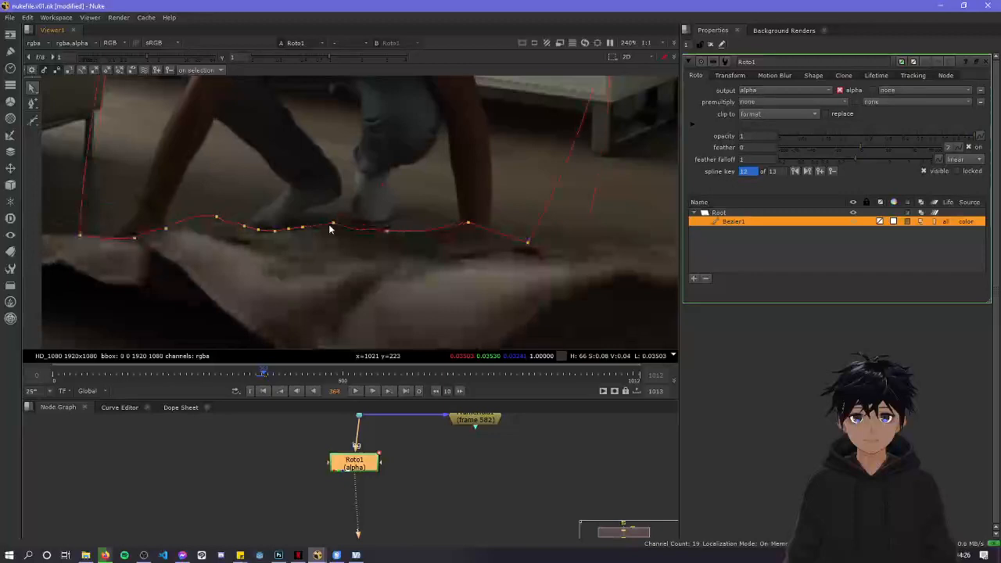
On frame 365, lower the spline point beneath the image-right foot and flatten its tangents along the blanket edge
key(Right)
scroll(329, 228, up, 3)
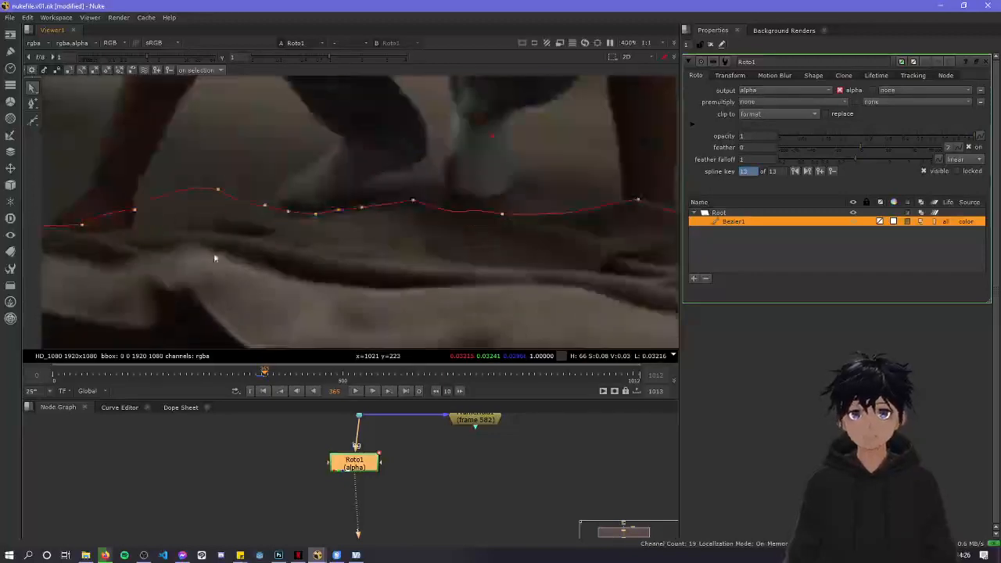
scroll(411, 188, up, 2)
drag(425, 167, 425, 177)
drag(538, 219, 567, 190)
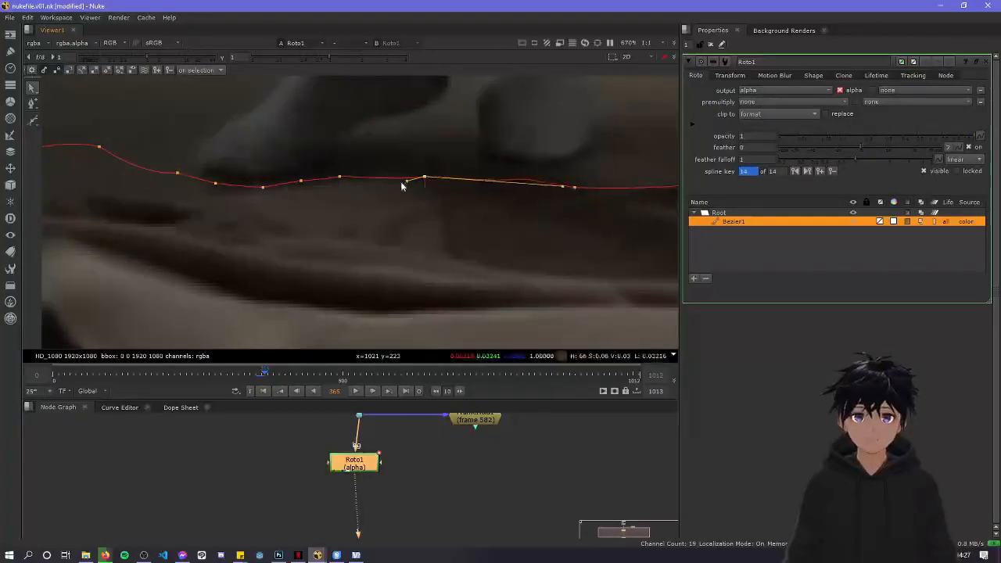
Lower the raised points between the image-left hand and the foot to the blanket edge, flattening the curve there
middle_drag(208, 194, 436, 229)
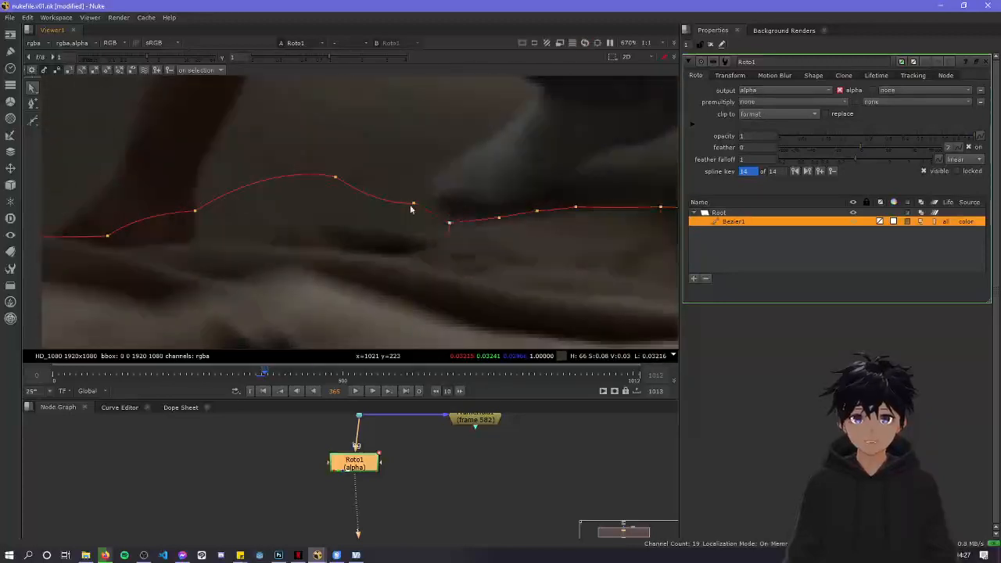
drag(337, 214, 304, 205)
drag(354, 234, 368, 211)
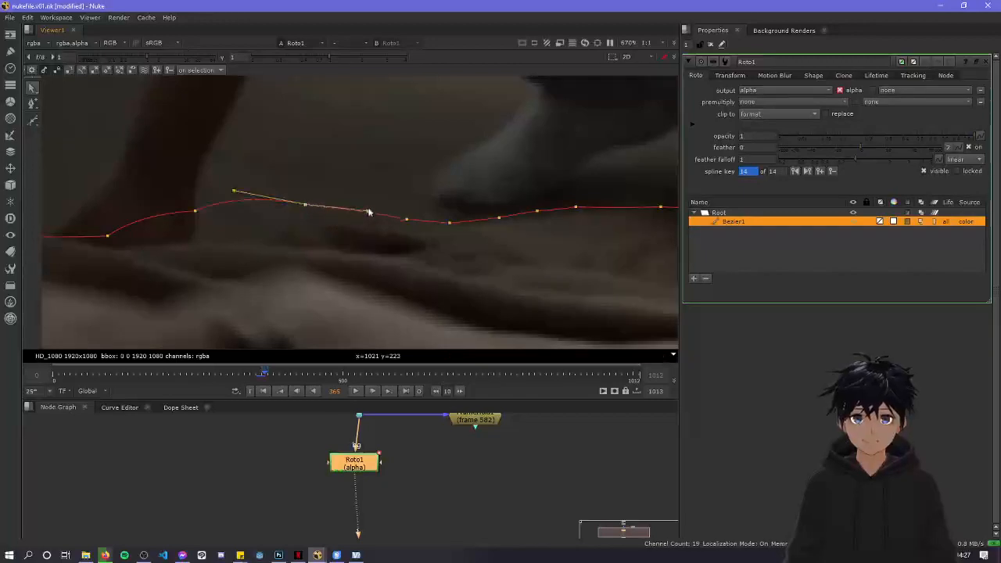
Move the point beside the image-left wrist down to the blanket fold and bend the neighbouring point's tangent toward it
middle_drag(234, 239, 355, 239)
click(317, 213)
drag(315, 211, 336, 223)
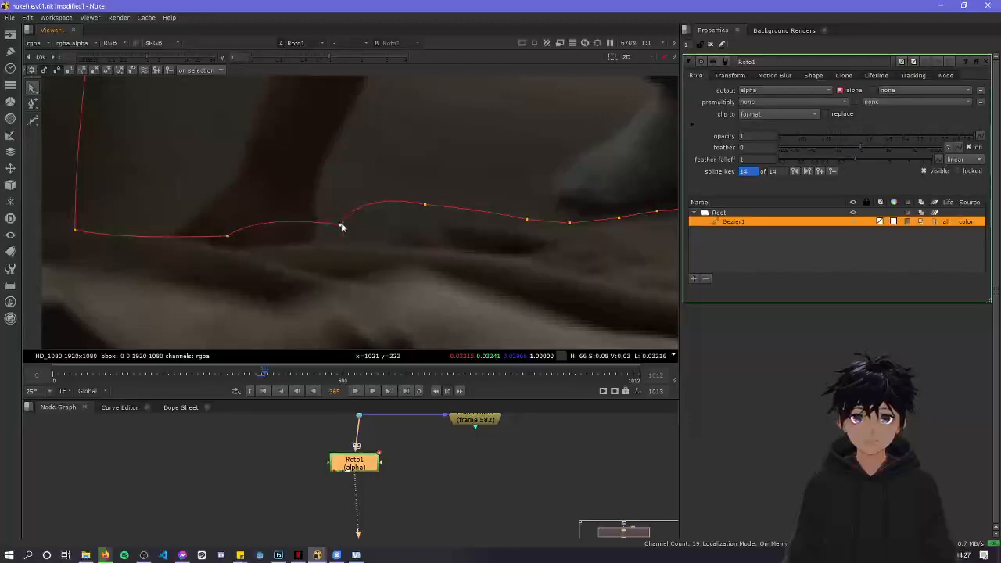
drag(421, 220, 424, 214)
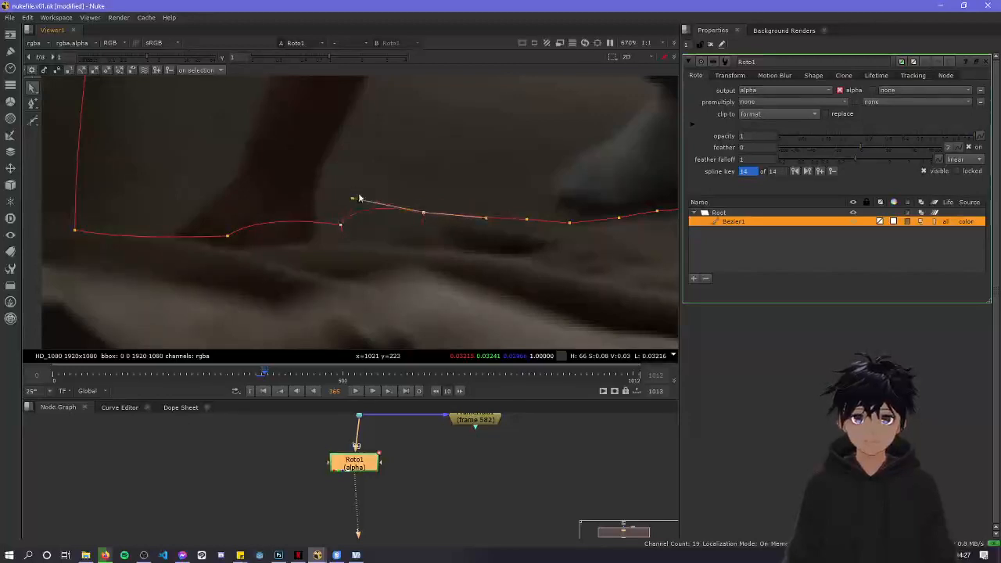
drag(342, 228, 363, 244)
click(421, 213)
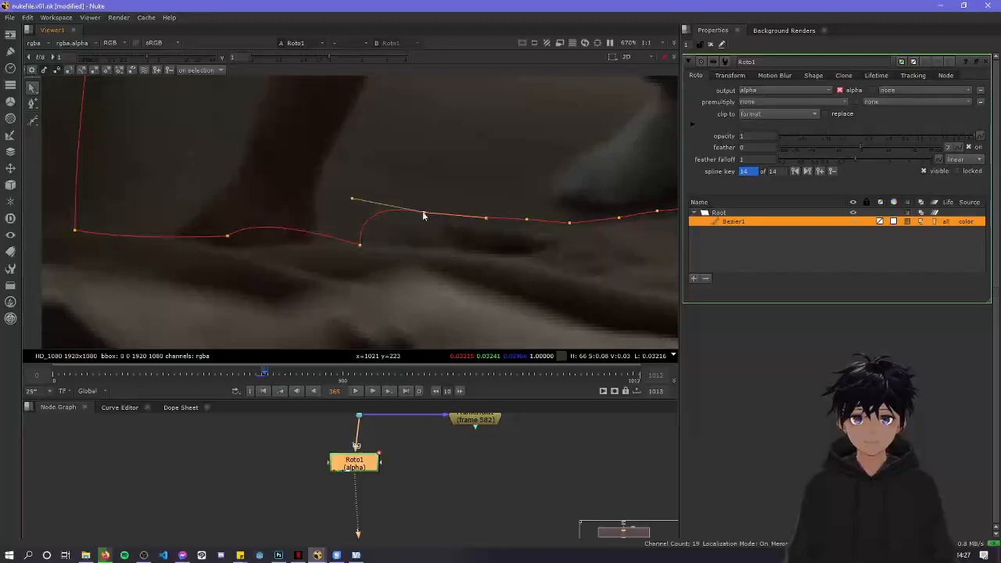
drag(356, 200, 378, 223)
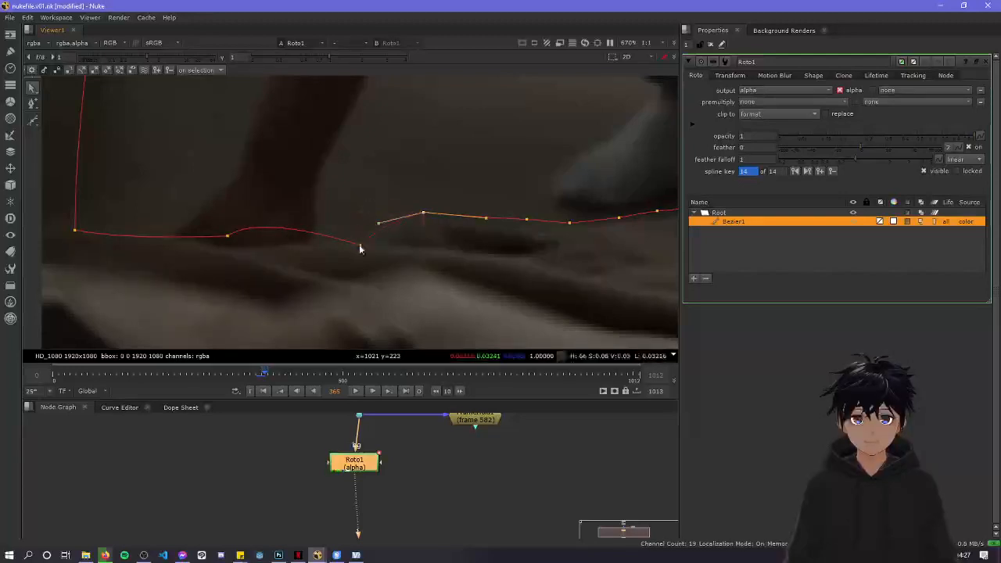
Lower the point under the image-left hand to the blanket edge and adjust its tangent to run beneath the palm
drag(259, 216, 289, 236)
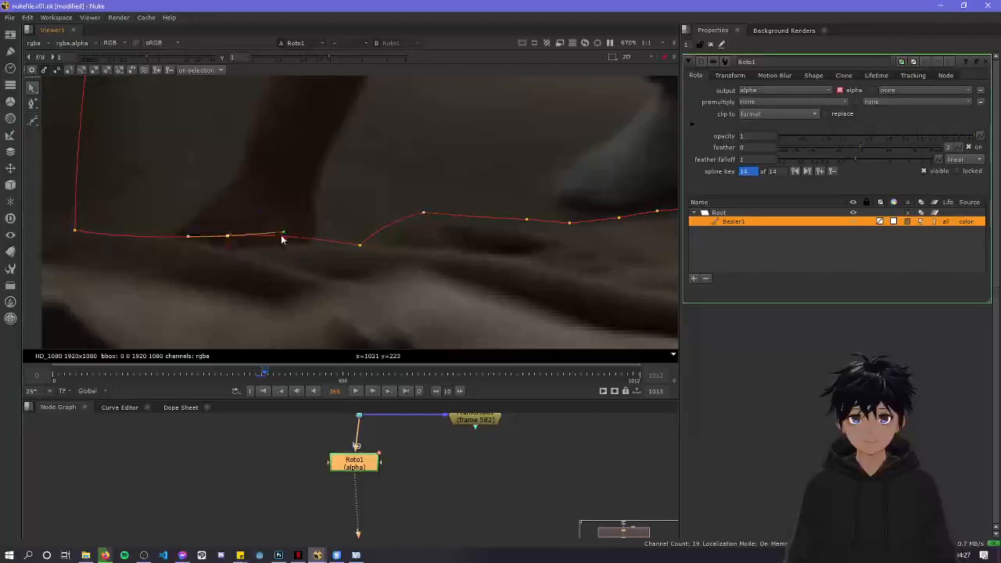
drag(225, 241, 239, 248)
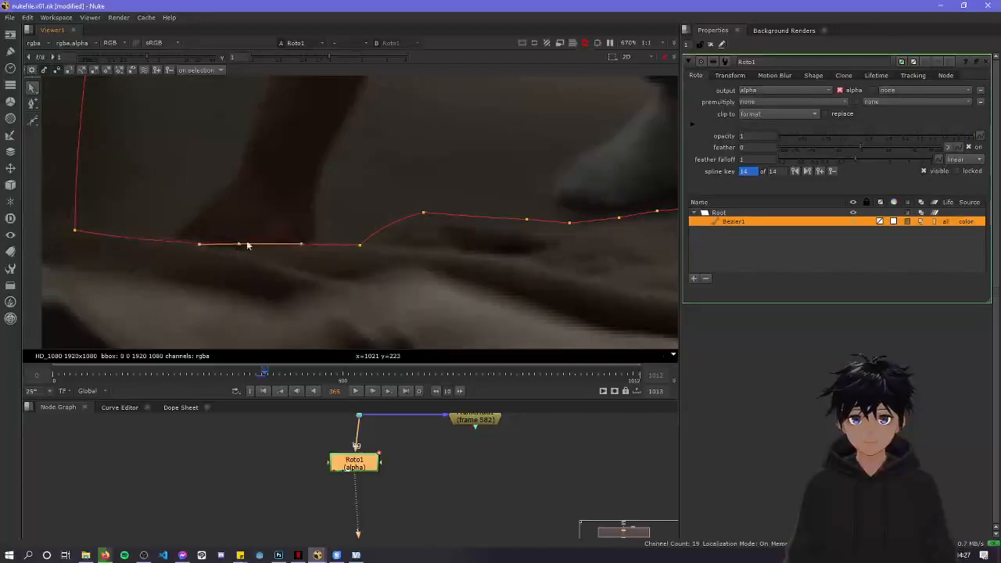
scroll(293, 222, down, 3)
scroll(288, 229, up, 3)
drag(229, 245, 230, 249)
mouse_move(319, 249)
mouse_down()
mouse_move(300, 230)
mouse_move(314, 243)
mouse_up()
click(228, 241)
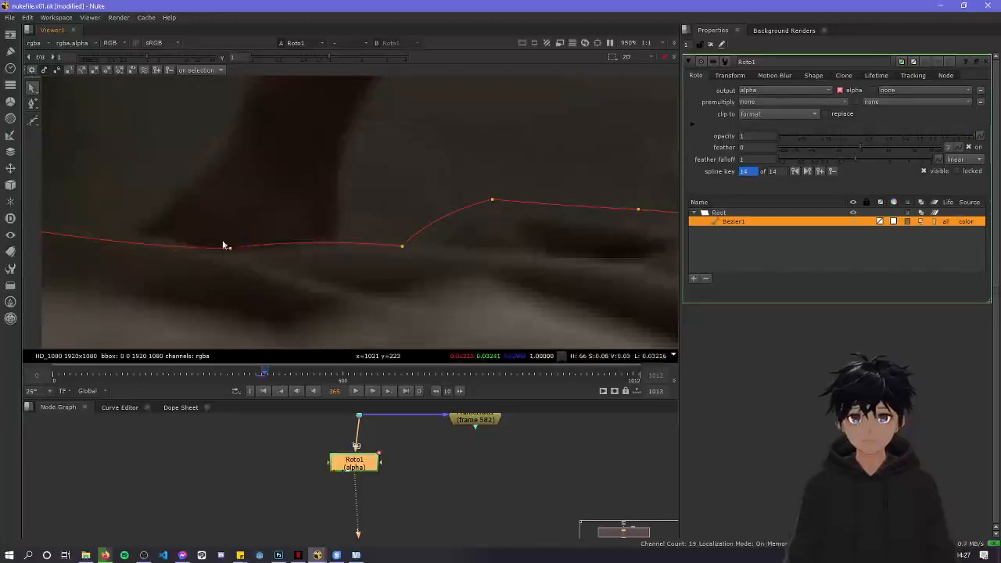
Fine-tune the point under the image-left fingertips and pull the spline's image-left bottom corner upward and inward
middle_drag(231, 241, 359, 239)
drag(354, 251, 360, 248)
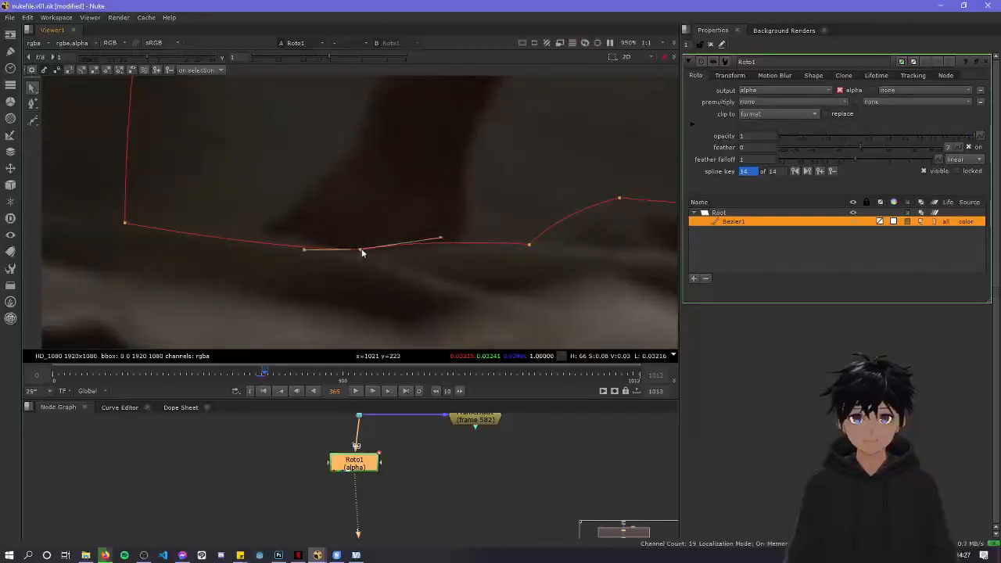
click(417, 232)
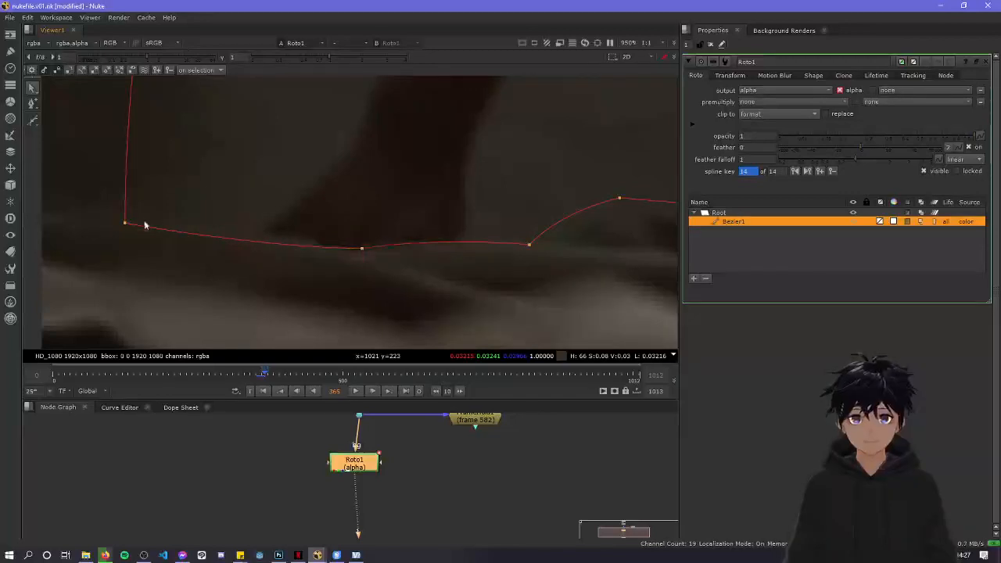
drag(126, 222, 142, 209)
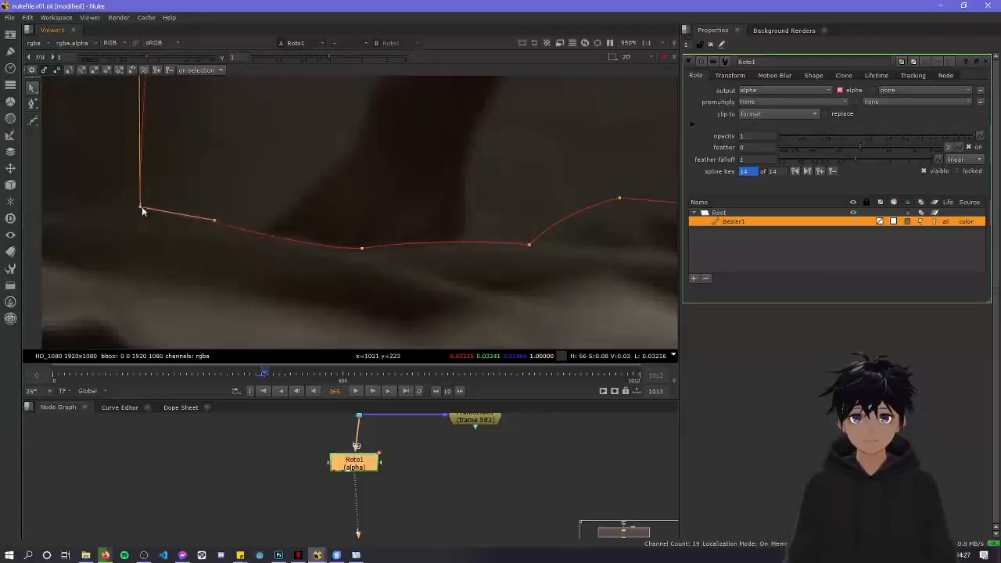
Review the whole shape, then advance frame by frame to frame 378, comparing its lower edge with the hands and blanket
scroll(258, 218, down, 8)
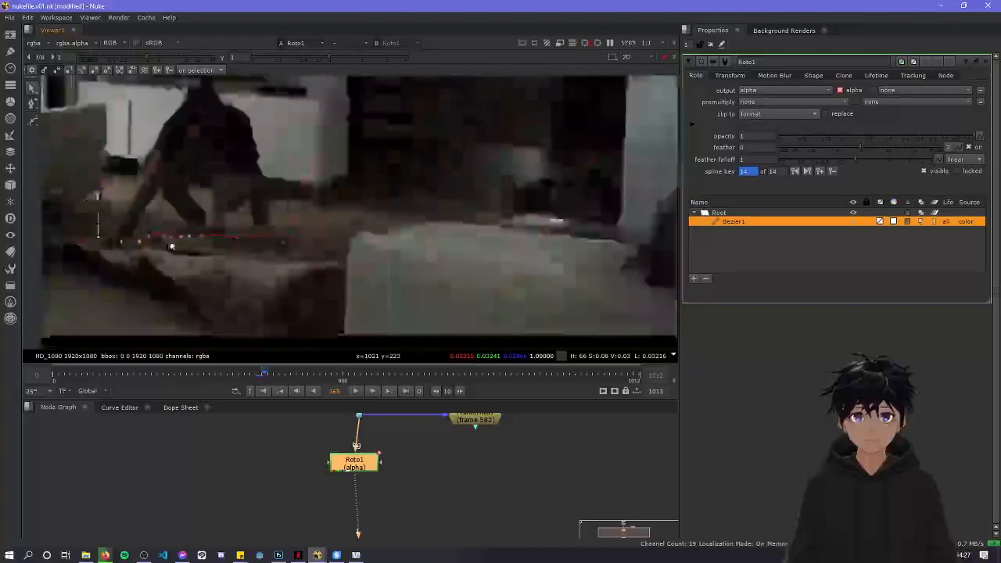
scroll(171, 246, up, 3)
scroll(223, 243, up, 2)
scroll(224, 243, down, 3)
middle_drag(223, 243, 353, 243)
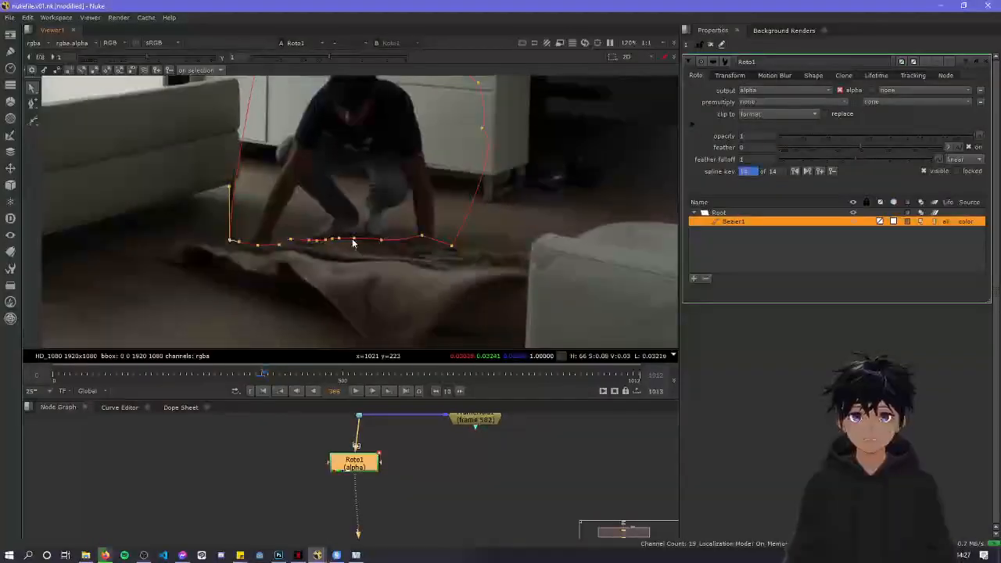
scroll(318, 237, up, 3)
middle_drag(203, 241, 534, 223)
scroll(125, 215, down, 3)
middle_drag(307, 194, 307, 201)
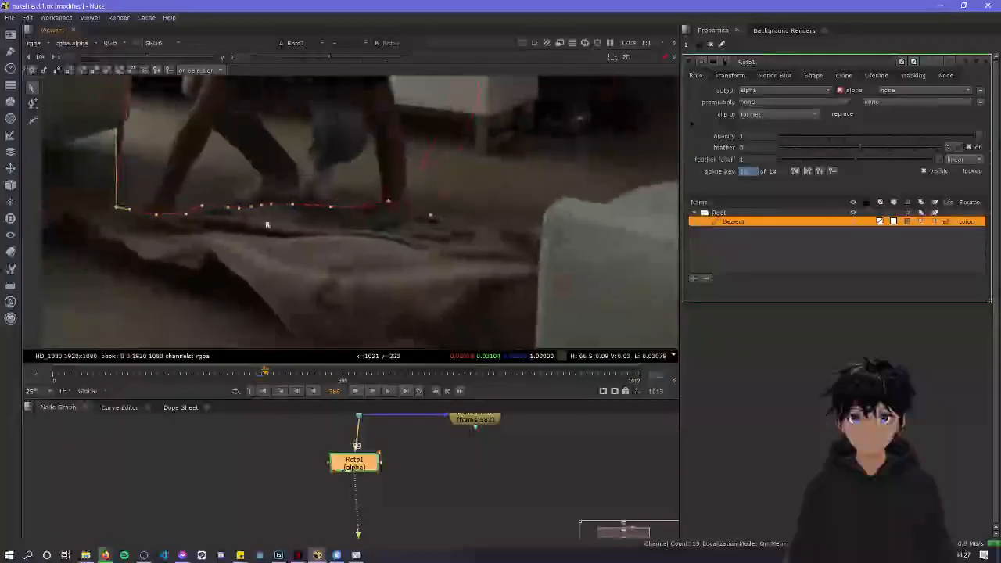
scroll(262, 228, down, 3)
scroll(249, 226, up, 4)
middle_drag(249, 227, 301, 247)
key(Right)
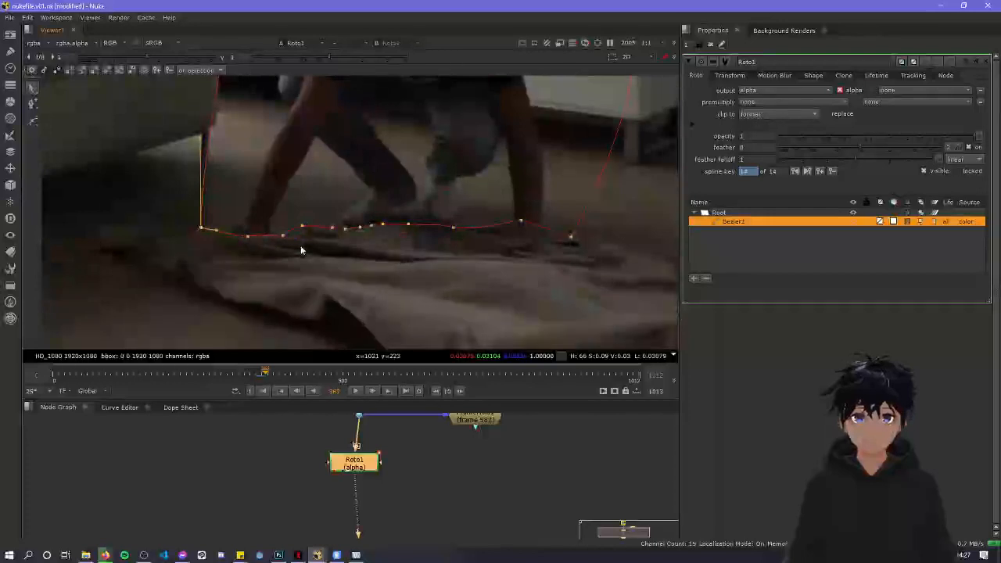
key(Right)
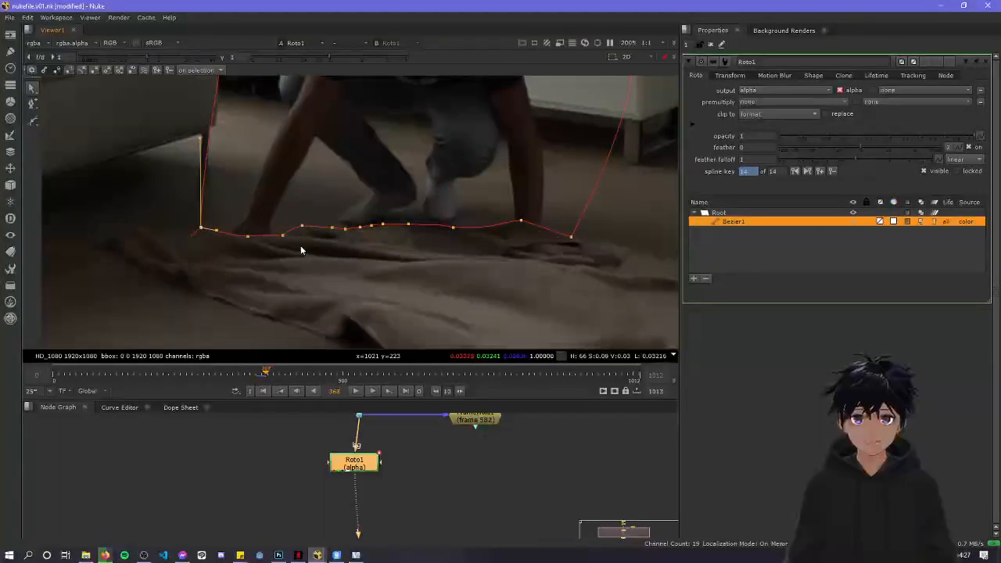
key(Right)
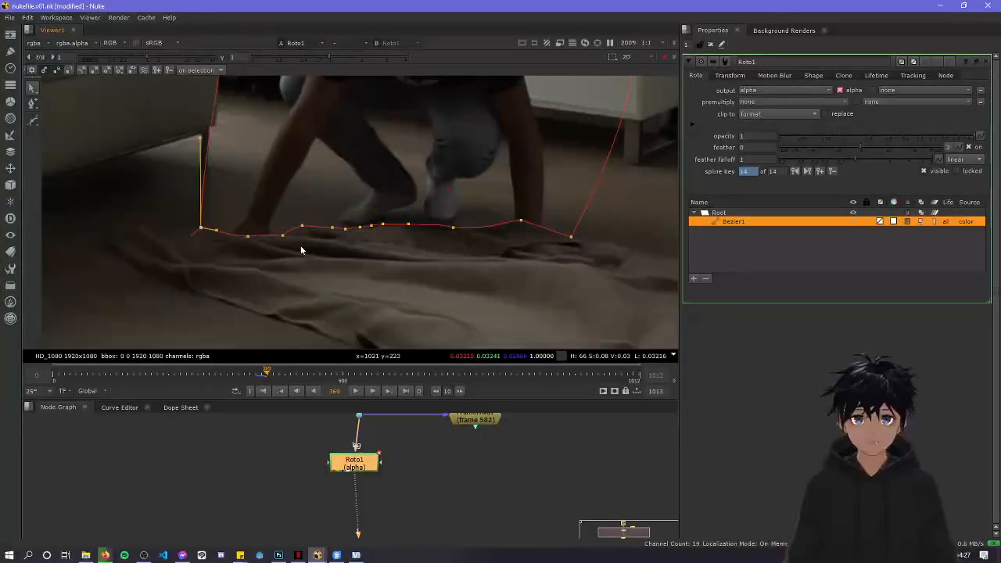
key(Right)
key(Right)
key(Right)
key(Right)
key(Right)
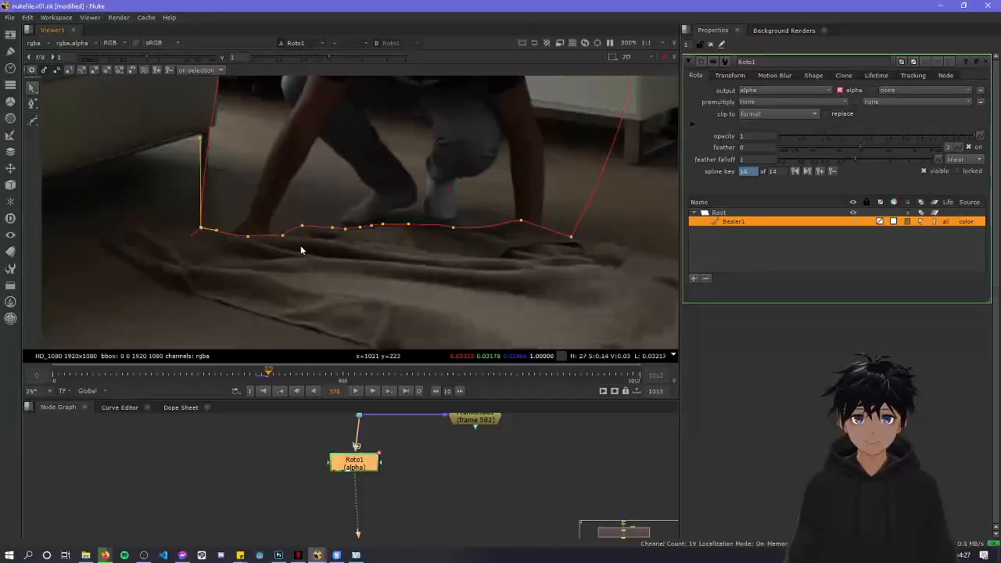
key(Right)
key(Right)
key(Right)
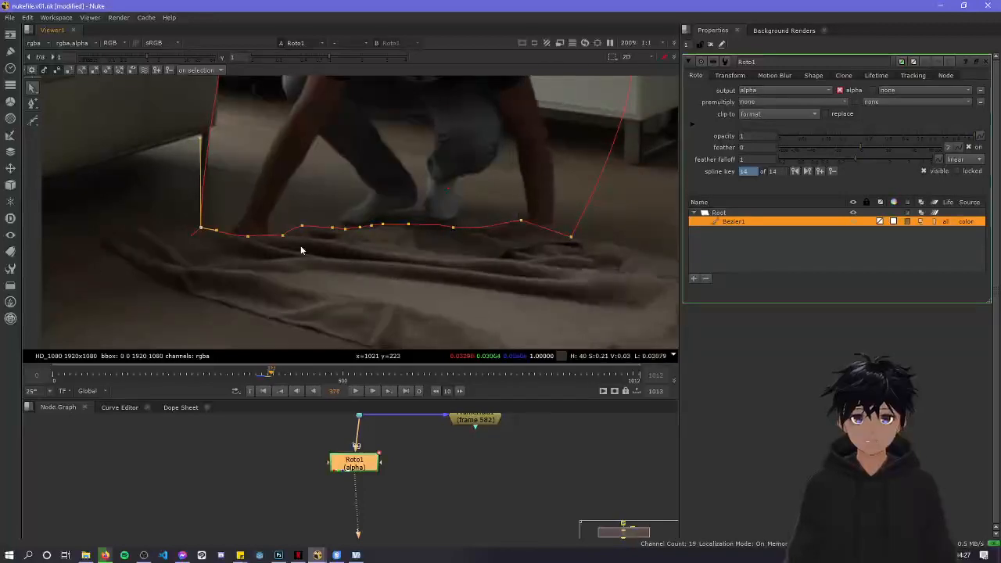
key(Right)
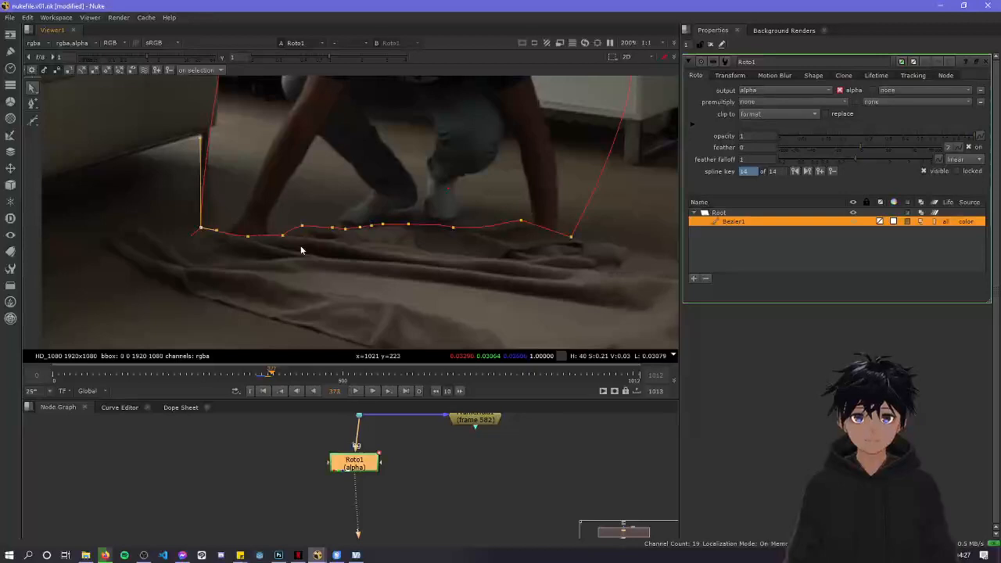
On frame 378, lower the point inside the image-right hand slightly and move the adjacent bottom corner up and outward
scroll(596, 213, up, 2)
scroll(454, 240, up, 2)
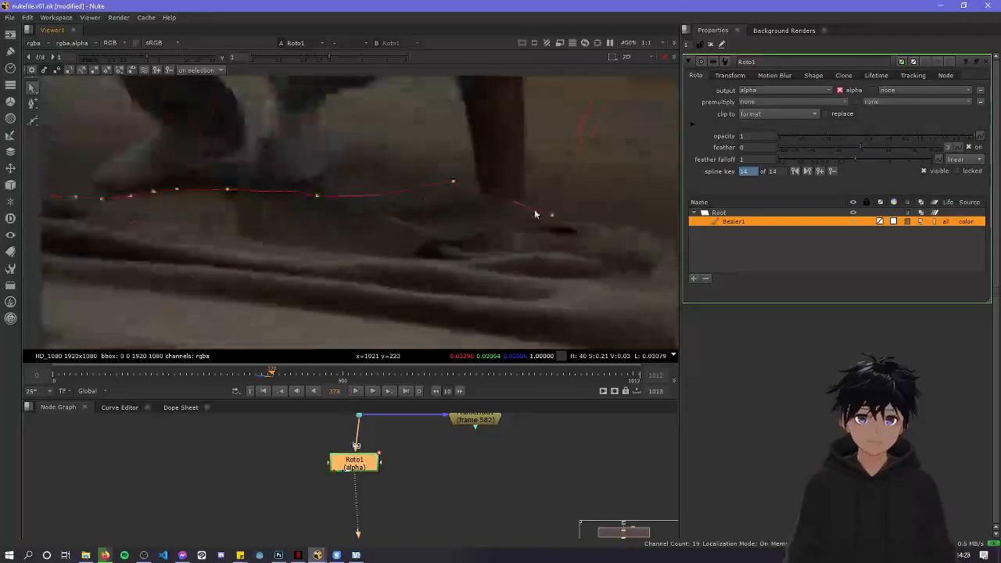
mouse_move(452, 182)
mouse_down()
mouse_move(458, 196)
mouse_move(453, 188)
mouse_up()
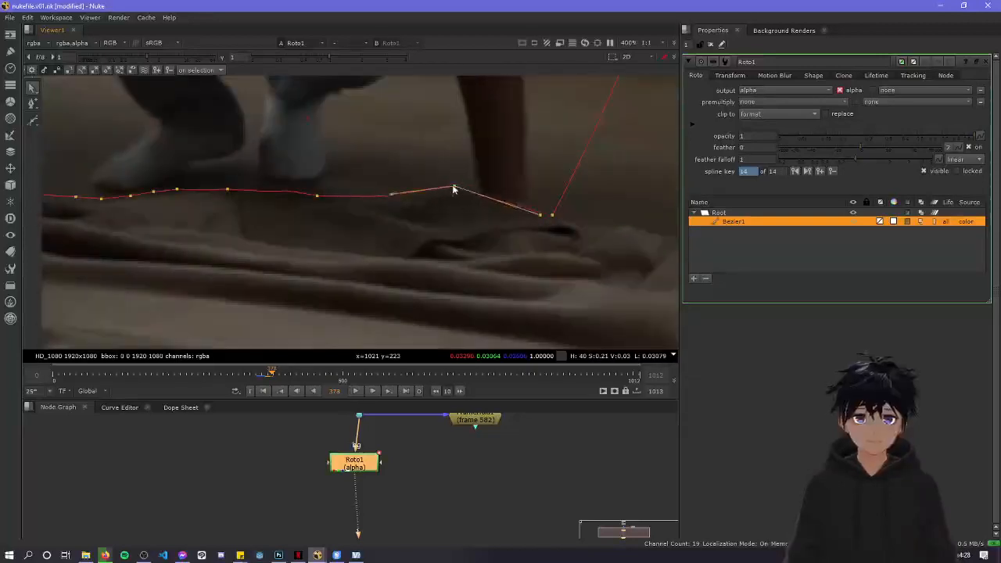
drag(552, 215, 561, 210)
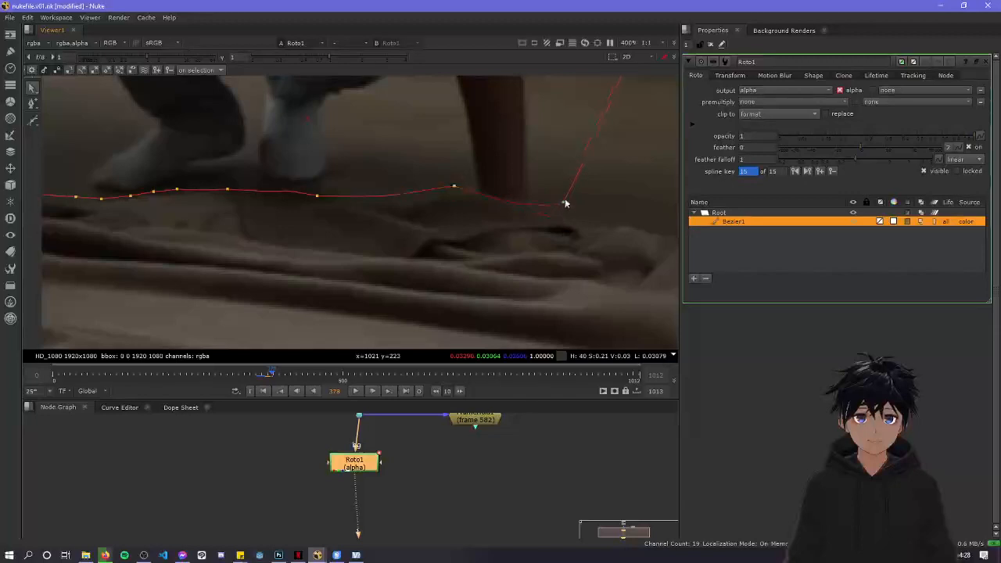
On frame 384, move the spline's image-right bottom corner outward and down, clear of the hand
scroll(512, 205, down, 5)
middle_drag(422, 221, 498, 230)
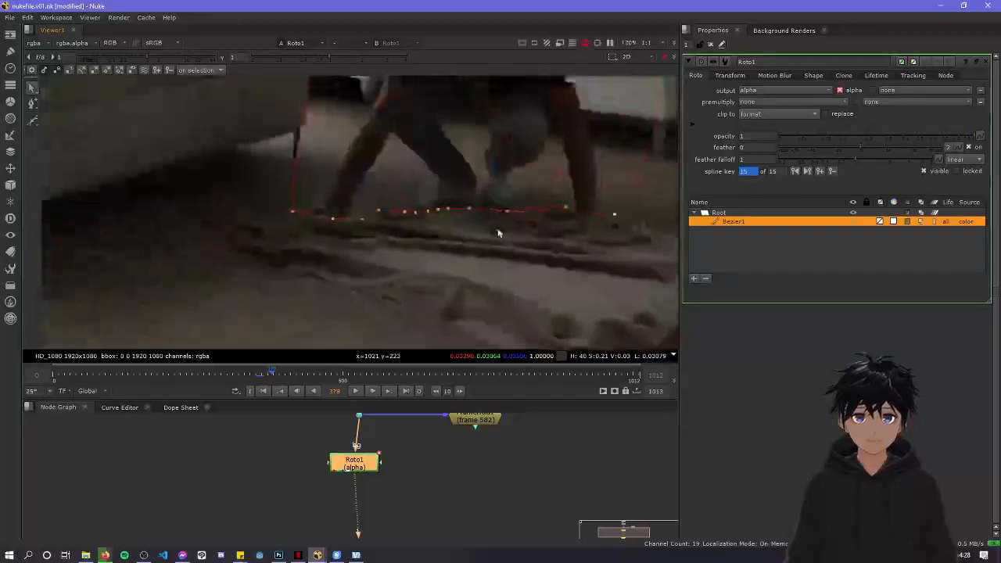
scroll(471, 232, up, 2)
key(Right)
key(Right)
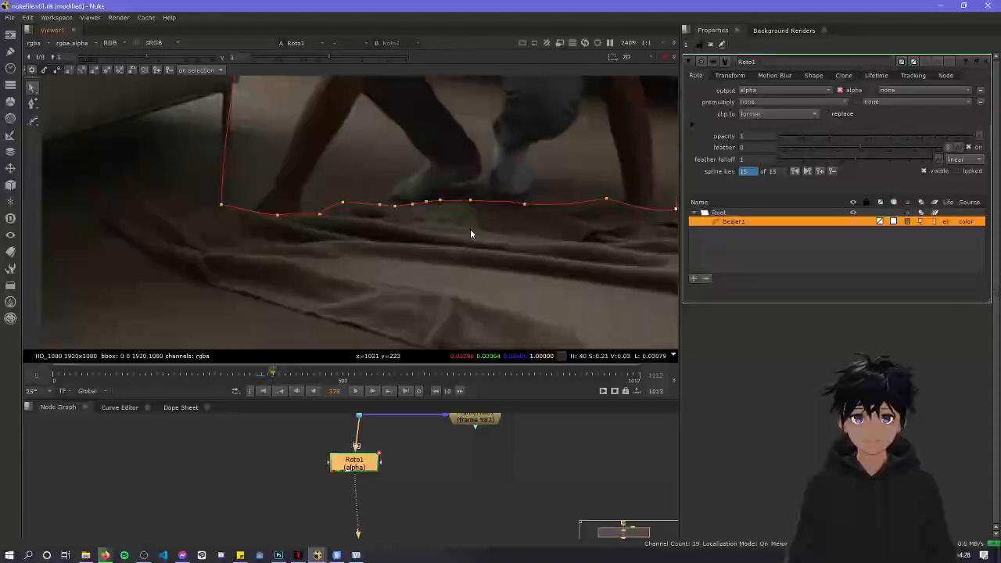
scroll(405, 188, up, 4)
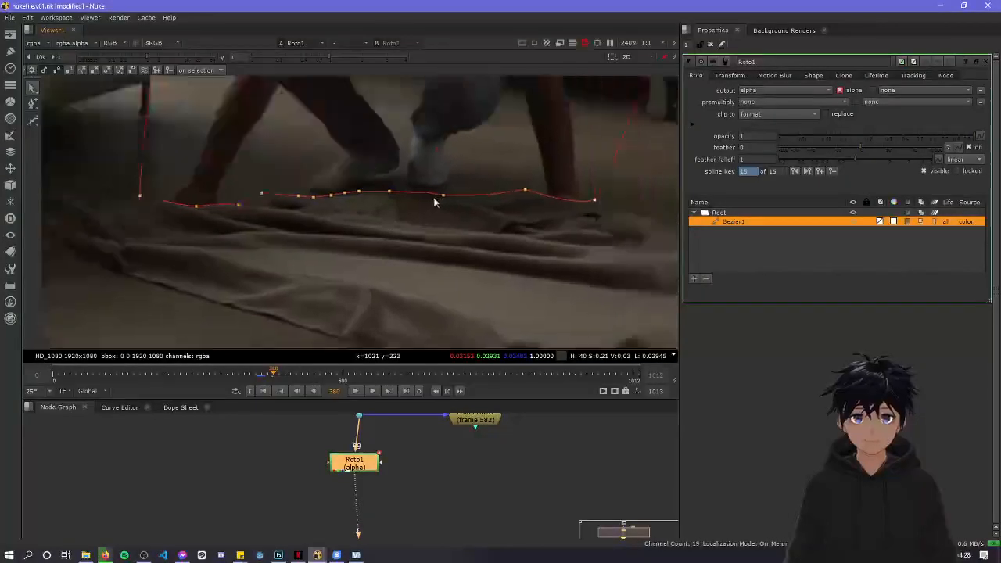
key(Right)
key(Right)
key(Right)
key(Right)
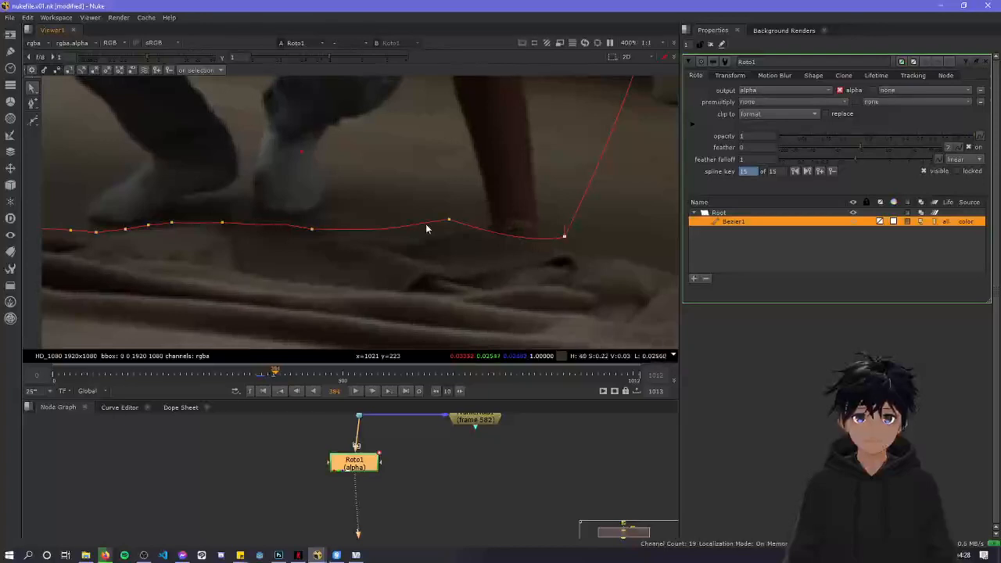
click(594, 248)
On frame 396, lower the point just inside the image-right hand slightly to the blanket edge
key(Right)
key(Right)
key(Right)
key(Right)
key(Right)
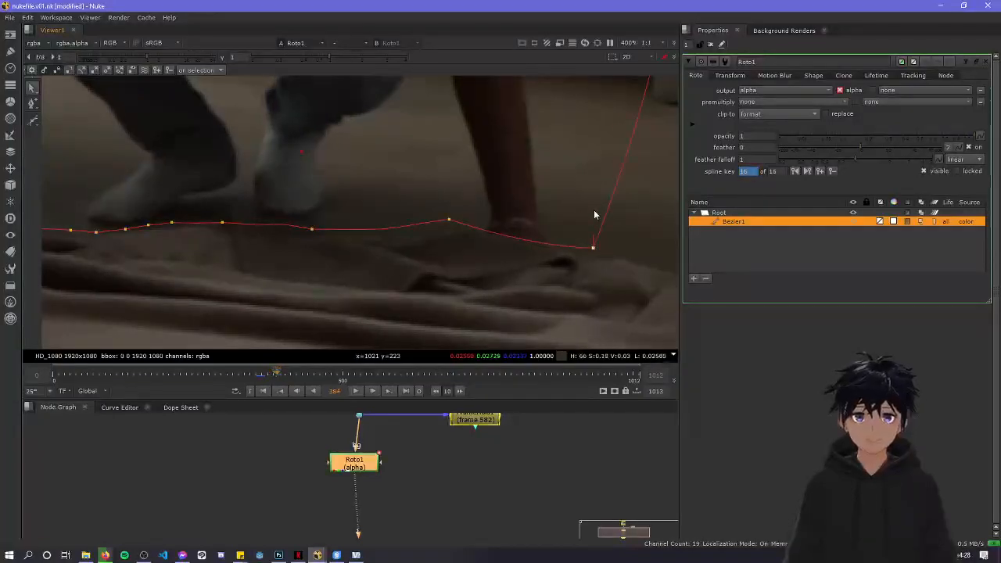
scroll(437, 212, down, 2)
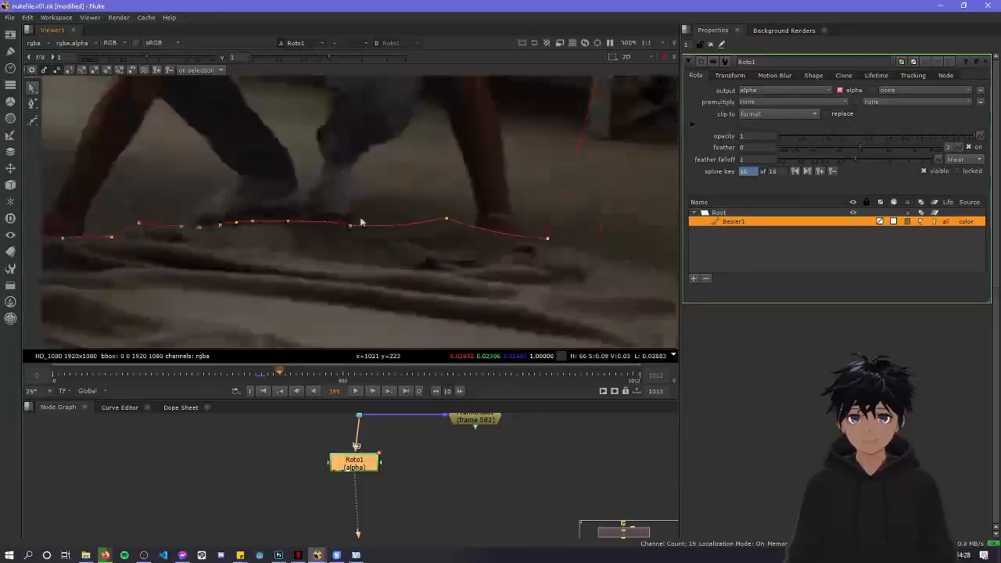
middle_drag(359, 221, 412, 188)
key(Right)
key(Right)
key(Right)
key(Right)
key(Right)
key(Right)
key(Right)
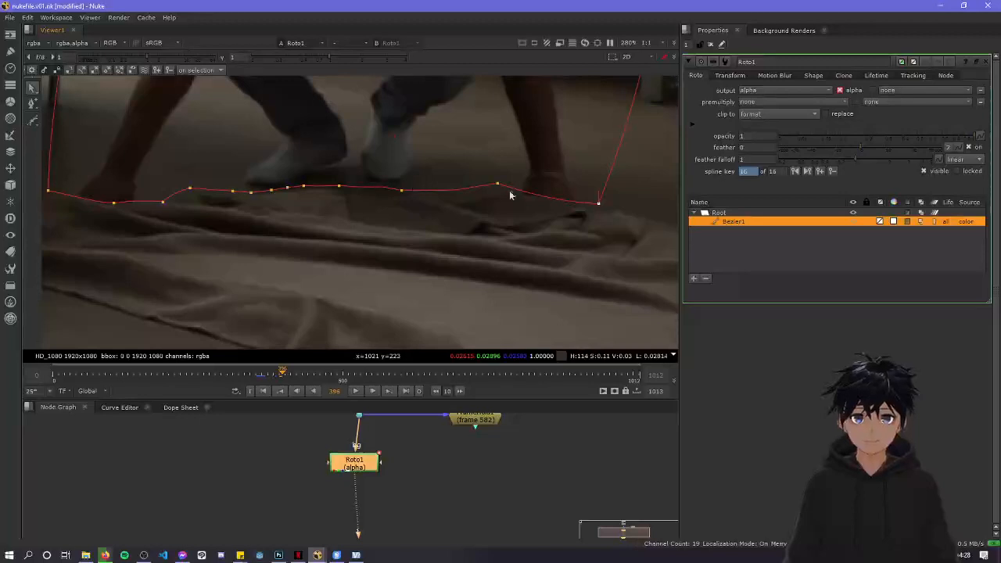
drag(498, 184, 498, 186)
click(510, 169)
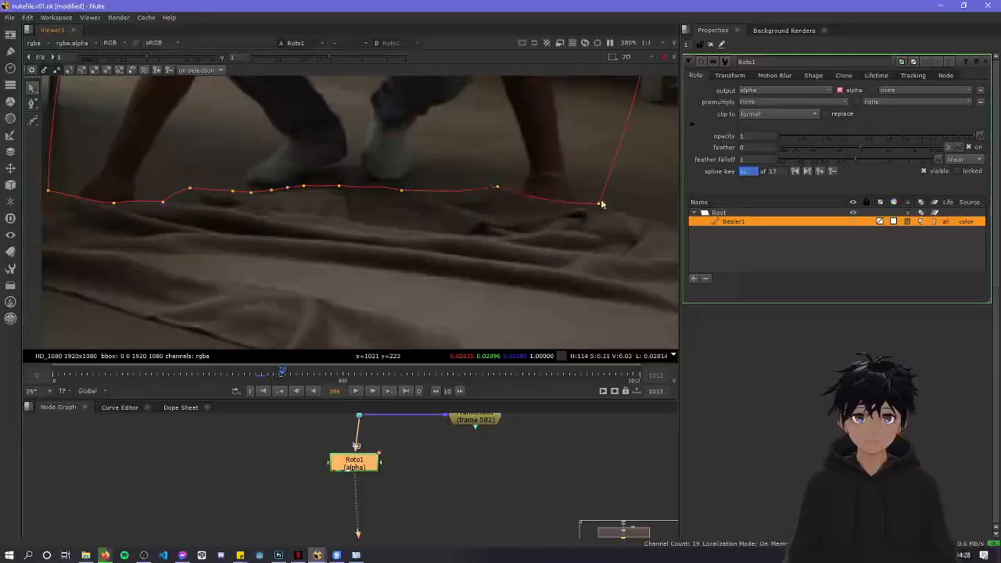
Compare the shape's lower edge with the hands and blanket from frame 396 to 408 as the person starts standing up
scroll(355, 192, down, 1)
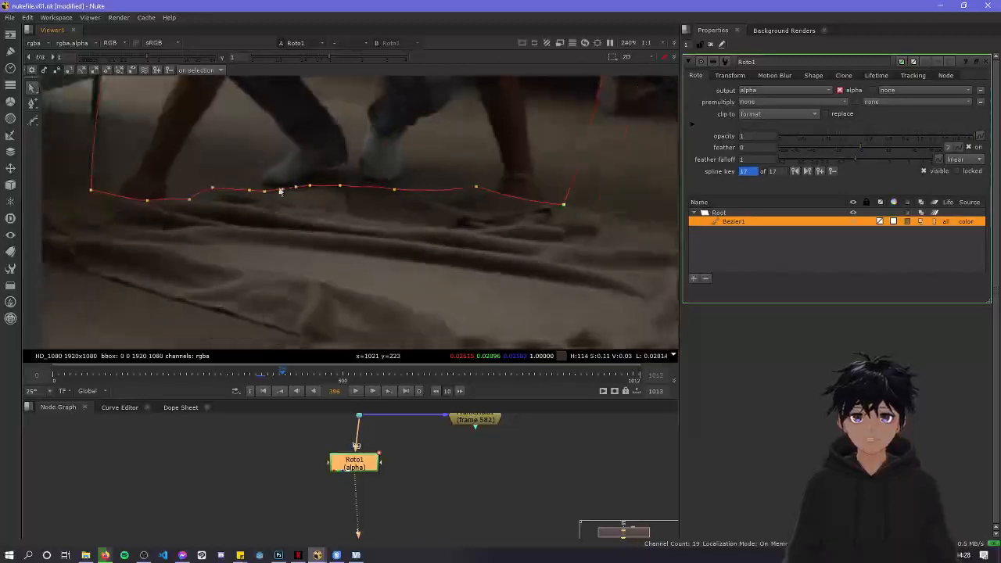
middle_drag(278, 192, 387, 202)
key(Right)
key(Right)
key(Right)
key(Right)
key(Right)
key(Right)
key(Right)
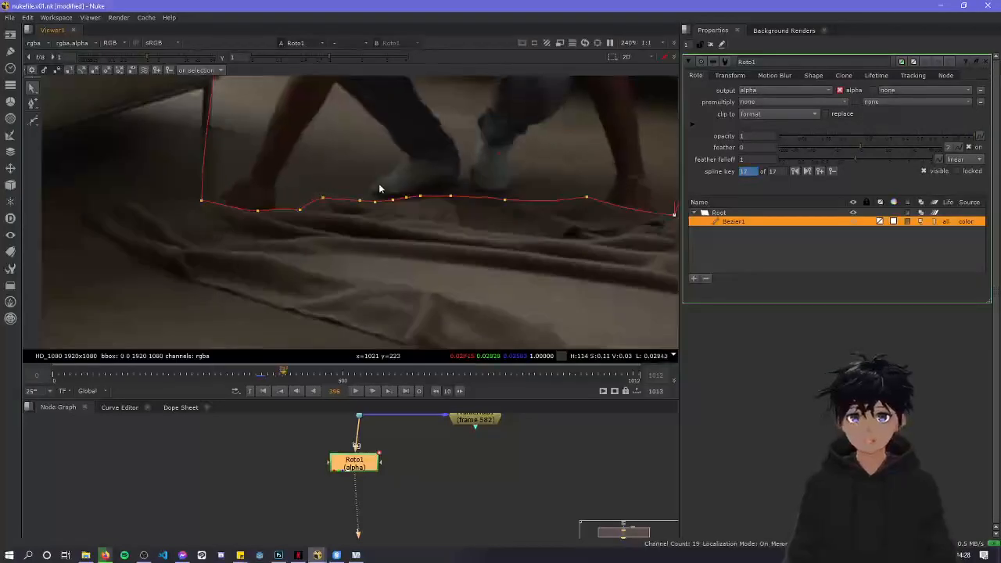
key(Right)
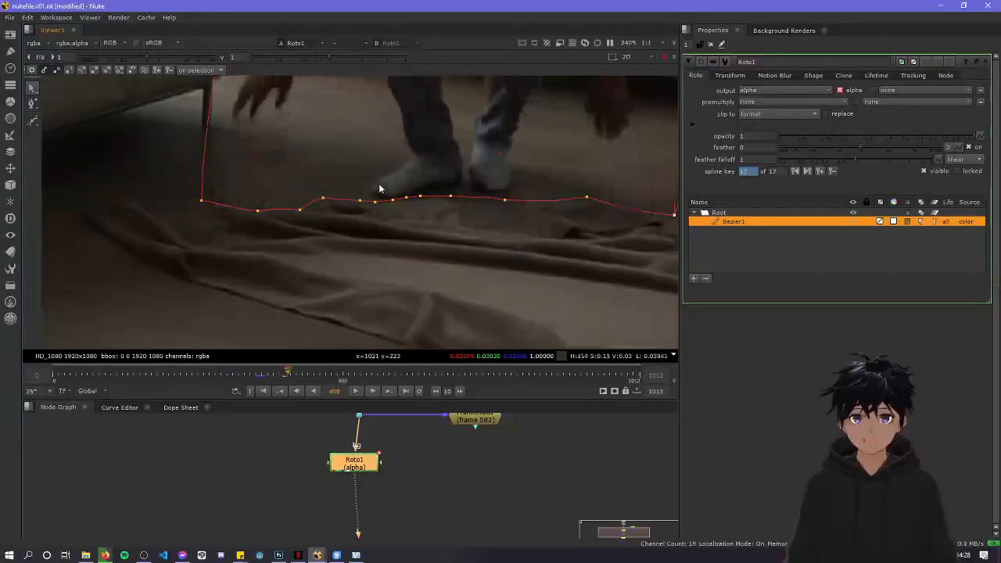
key(Right)
key(Right)
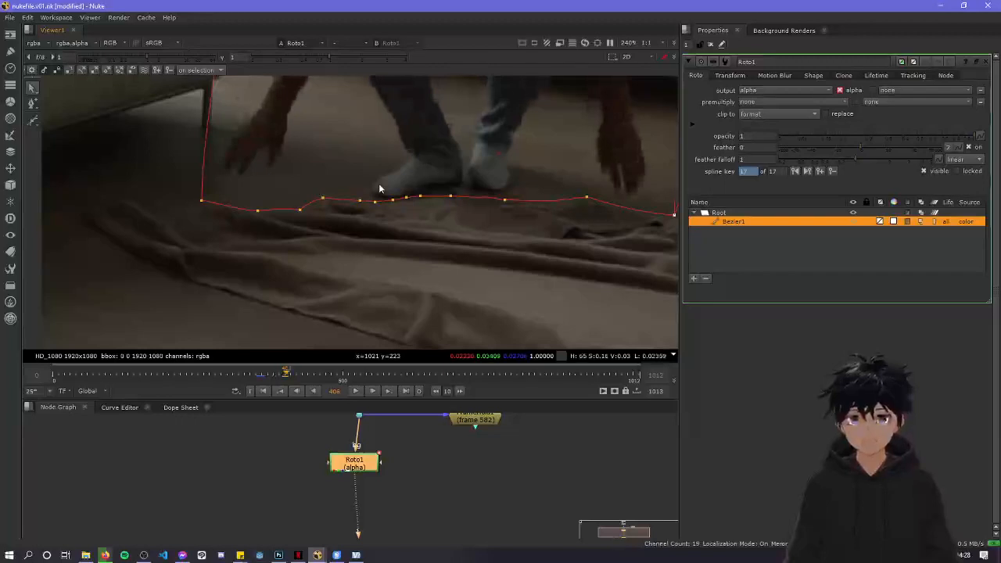
key(Left)
key(Left)
key(Left)
key(Left)
key(Left)
key(Left)
key(Left)
key(Left)
key(Left)
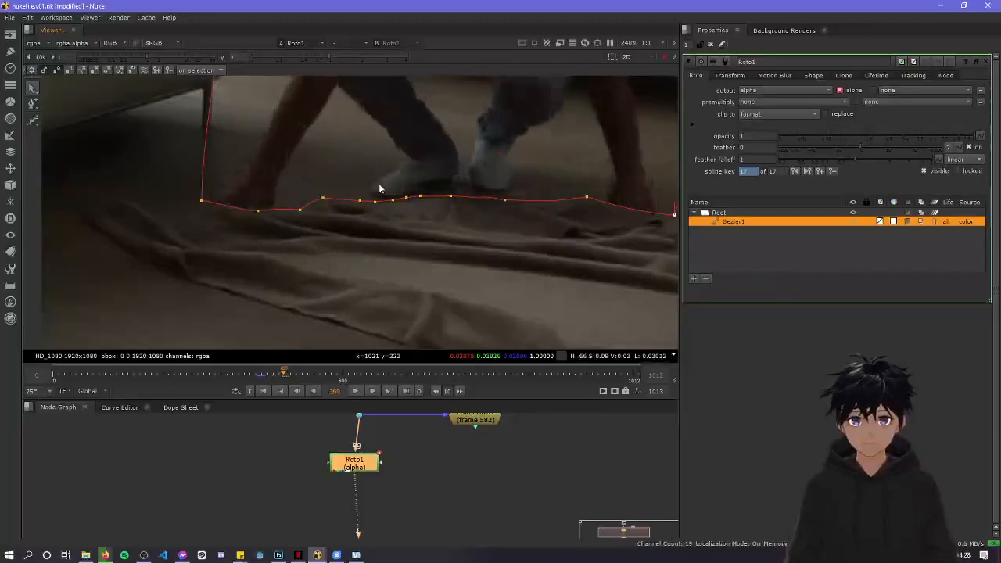
key(Right)
key(Right)
key(Right)
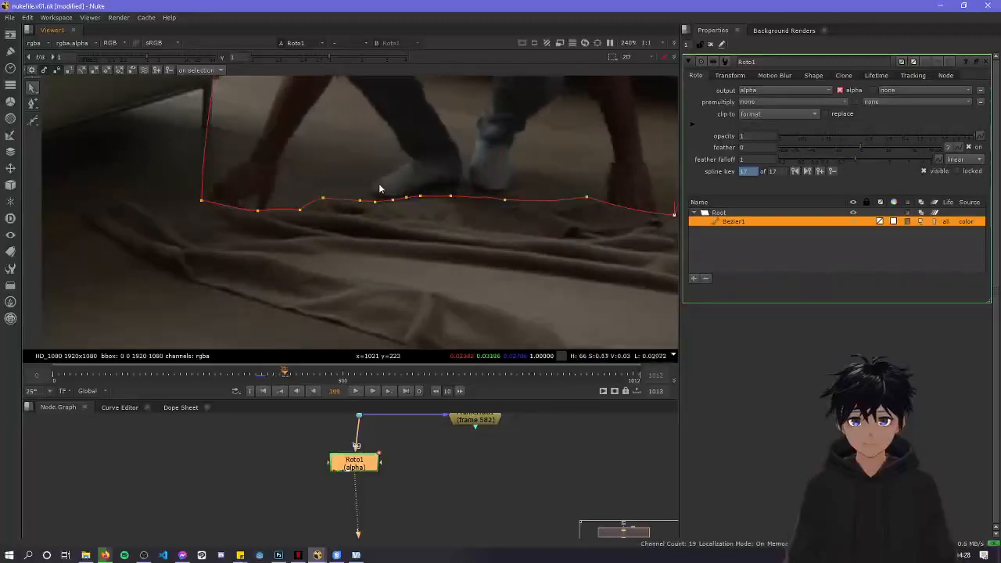
On frame 403, raise the shape's top point above the person and adjust the upper corner on the image-left side
scroll(379, 189, down, 8)
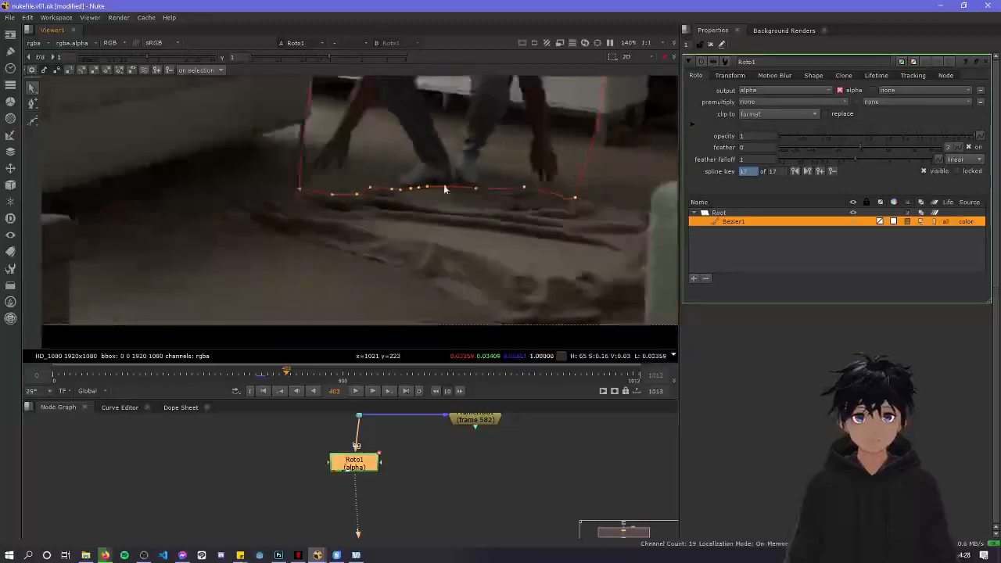
middle_drag(352, 298, 365, 279)
drag(406, 183, 403, 114)
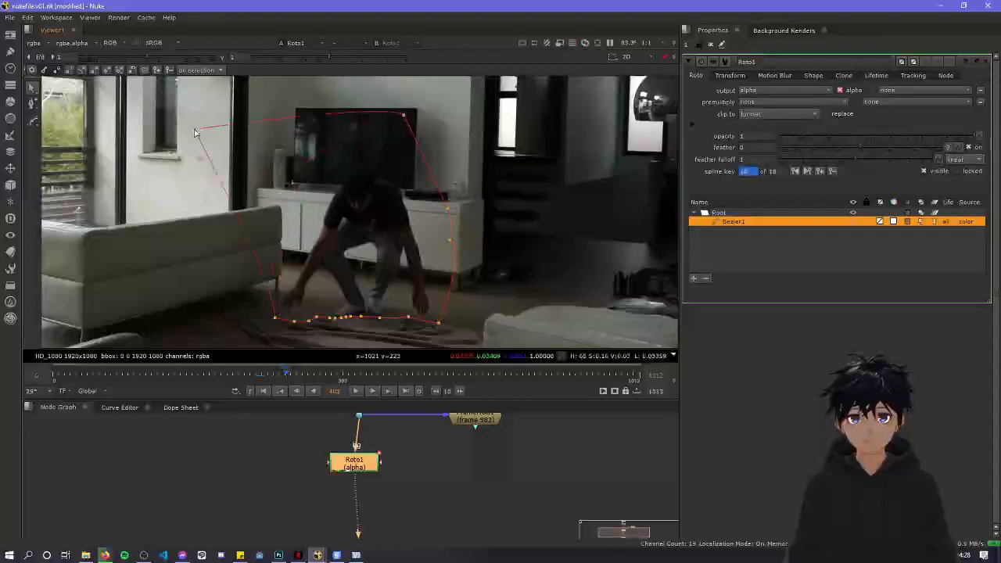
drag(195, 130, 202, 124)
scroll(273, 155, down, 5)
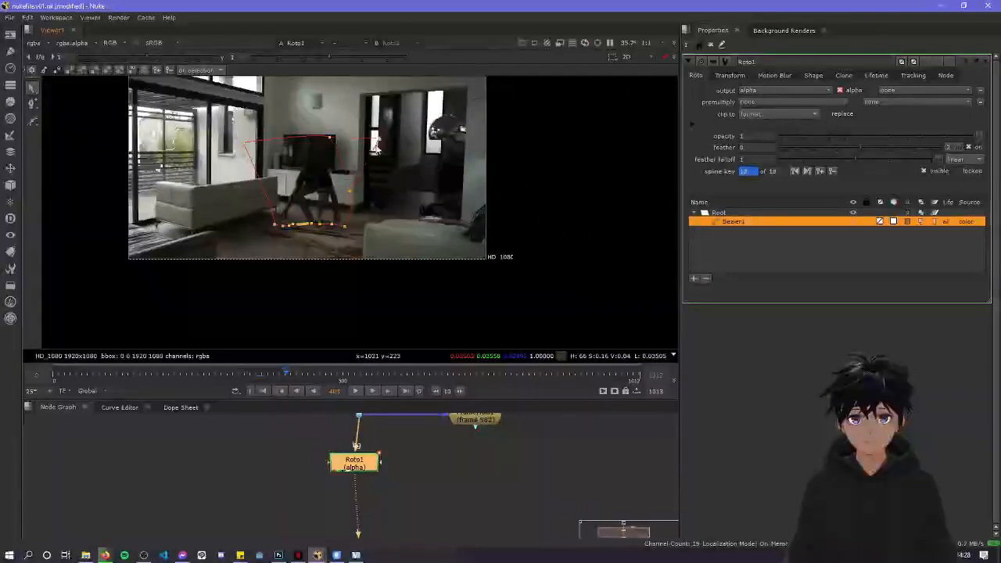
On frame 409, raise the shape's top point higher above the rising person
key(Right)
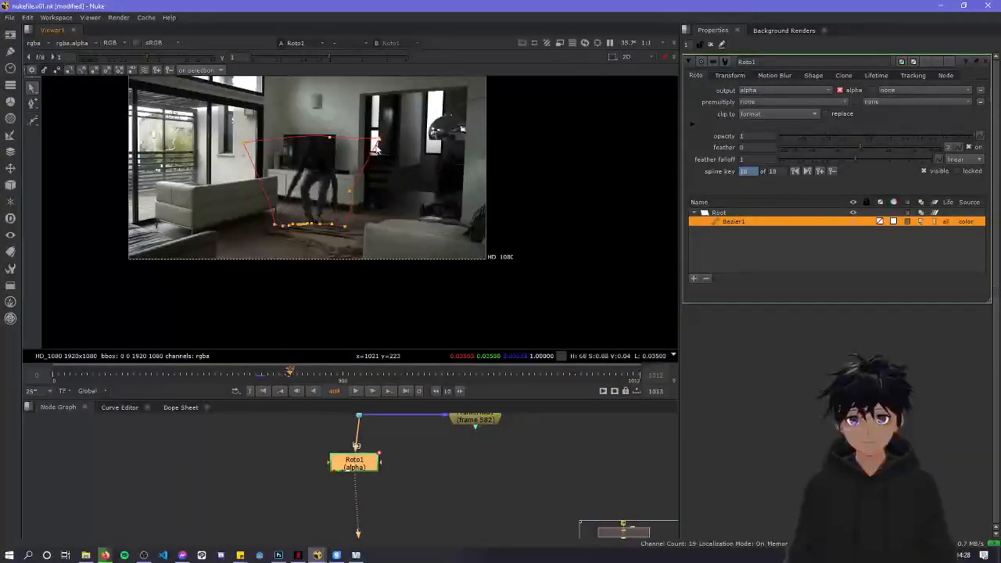
key(Right)
key(Right)
key(Right)
key(Right)
key(Right)
scroll(308, 219, up, 7)
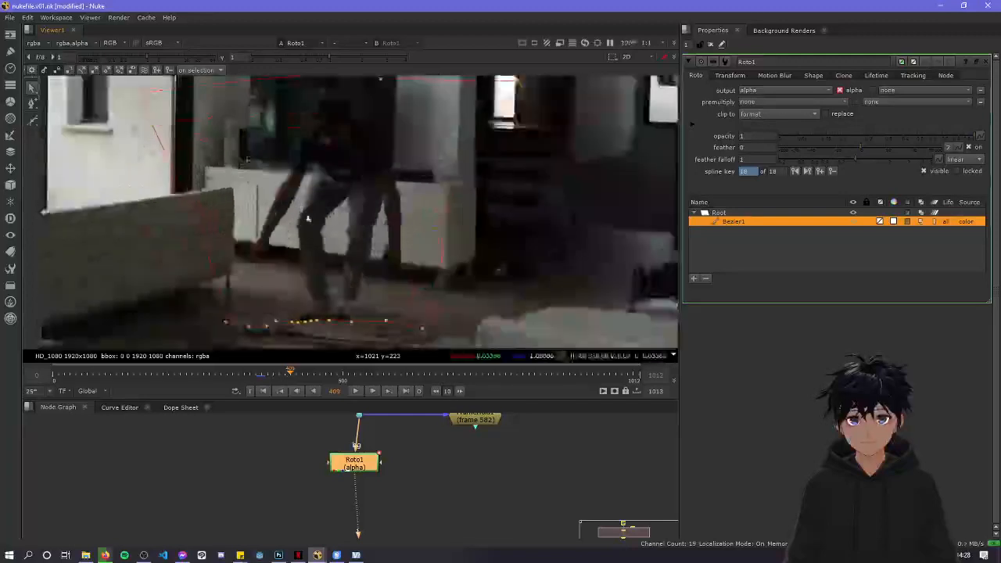
scroll(308, 219, up, 1)
middle_drag(333, 262, 349, 347)
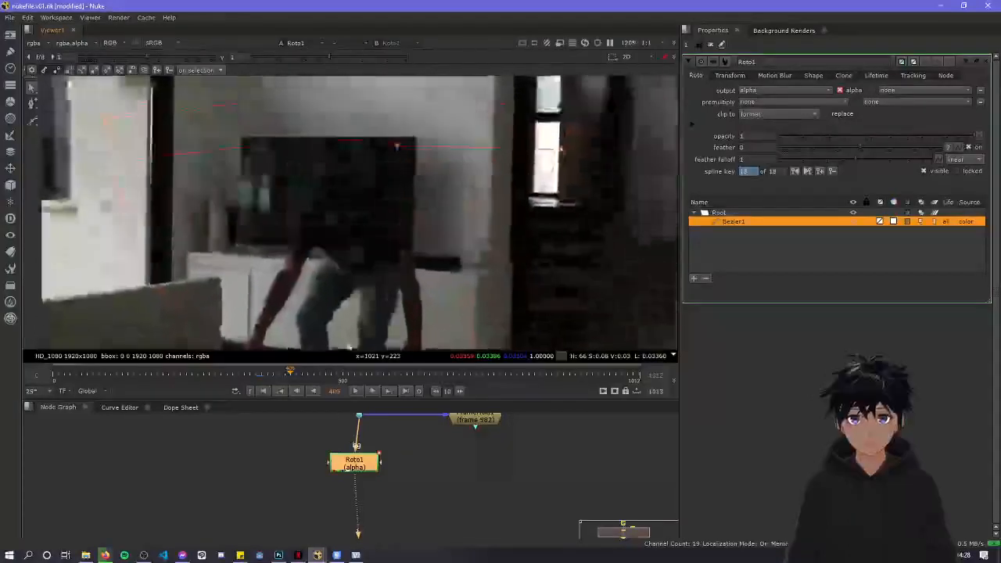
scroll(376, 149, down, 4)
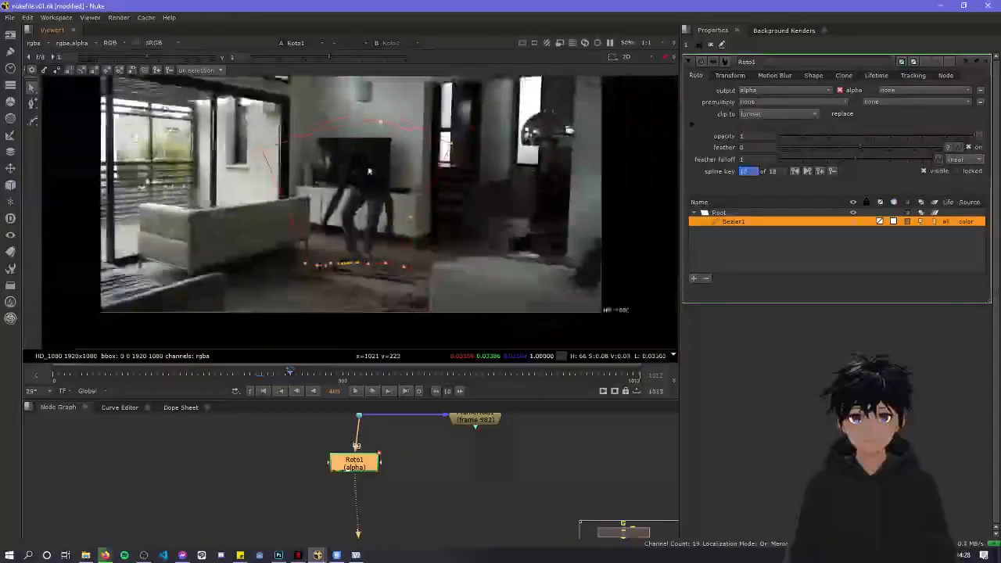
middle_drag(368, 171, 394, 206)
On frame 419, raise the shape's top point above the wall lamp to leave room over the person's head
key(Right)
key(Right)
key(Right)
key(Right)
key(Right)
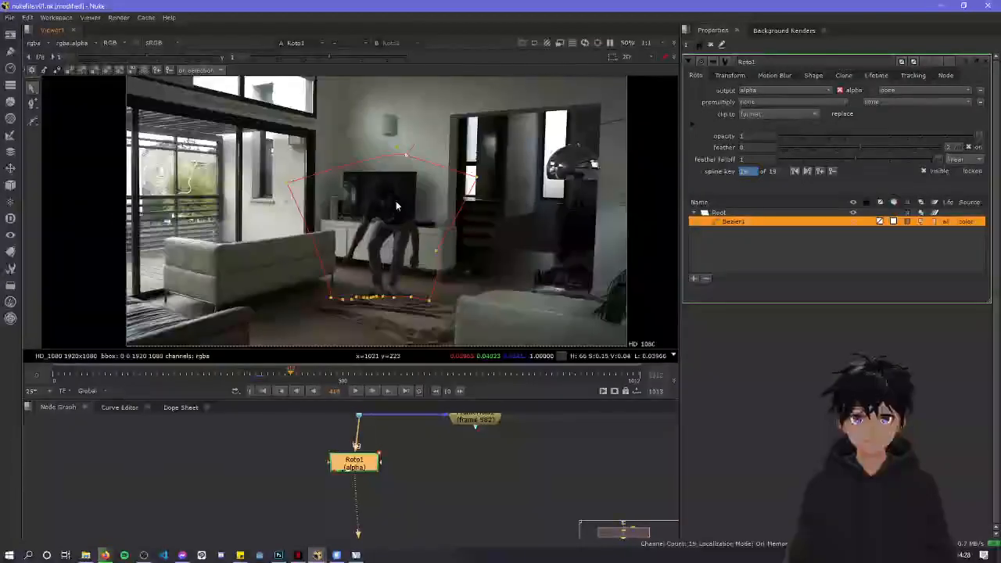
key(Right)
key(Right)
key(Right)
key(Right)
key(Right)
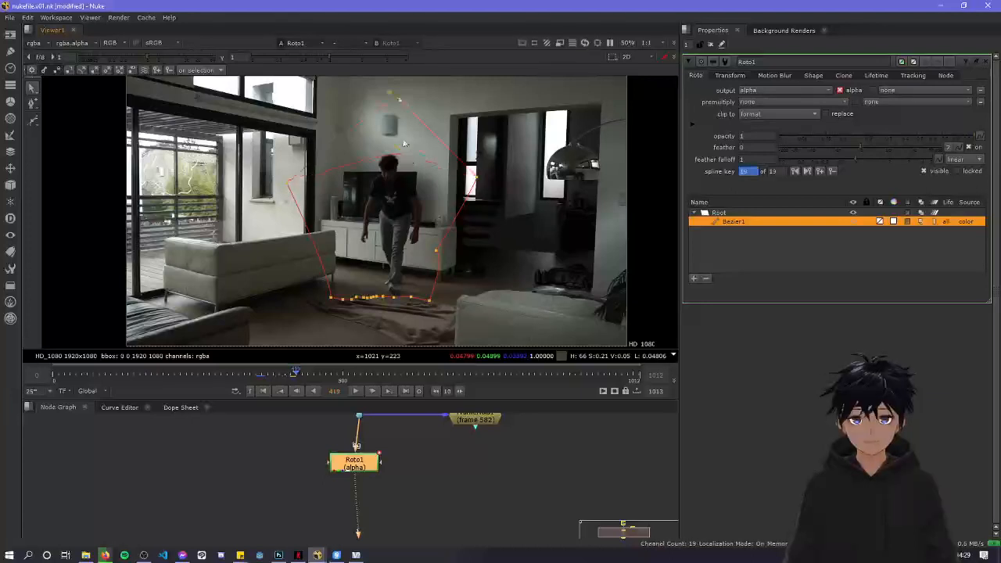
Step back and forth around frame 419 and on to frame 431, checking that the shape encloses the standing person
key(Left)
key(Left)
key(Left)
key(Left)
key(Left)
key(Left)
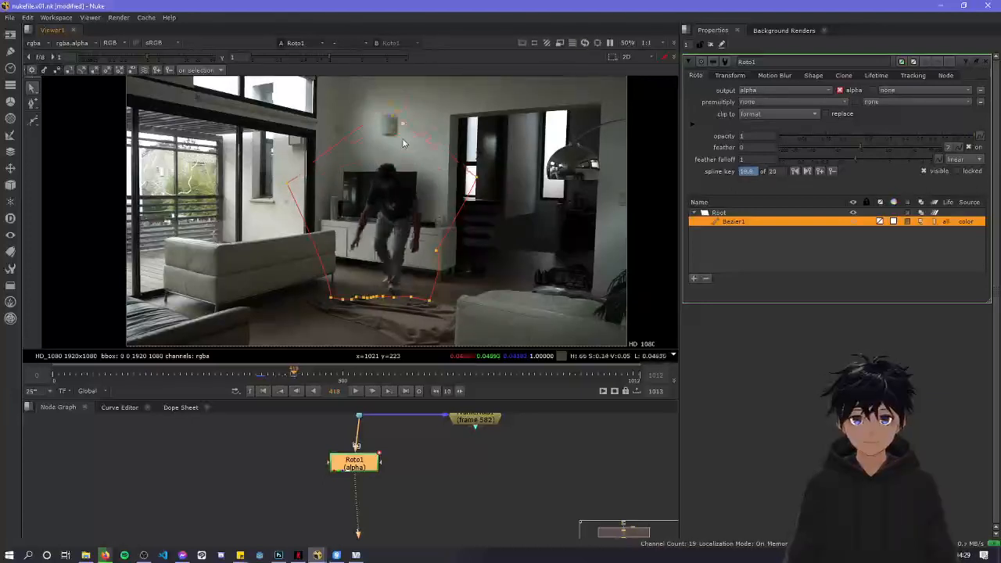
key(Right)
key(Right)
key(Right)
key(Right)
key(Right)
key(Right)
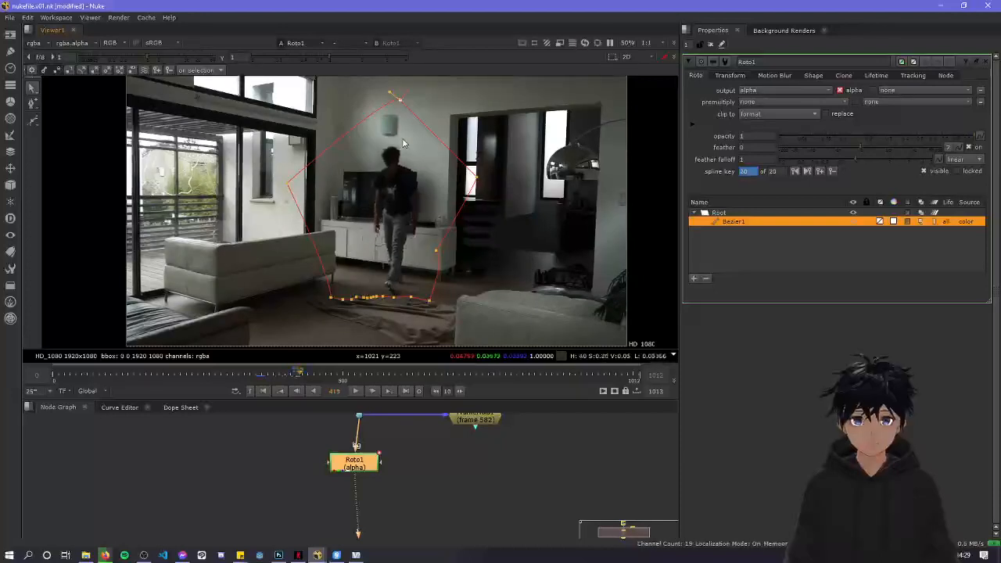
key(Right)
key(Right)
key(Right)
key(Right)
key(Right)
key(Right)
key(Right)
key(Right)
key(Right)
key(Right)
key(Right)
key(Right)
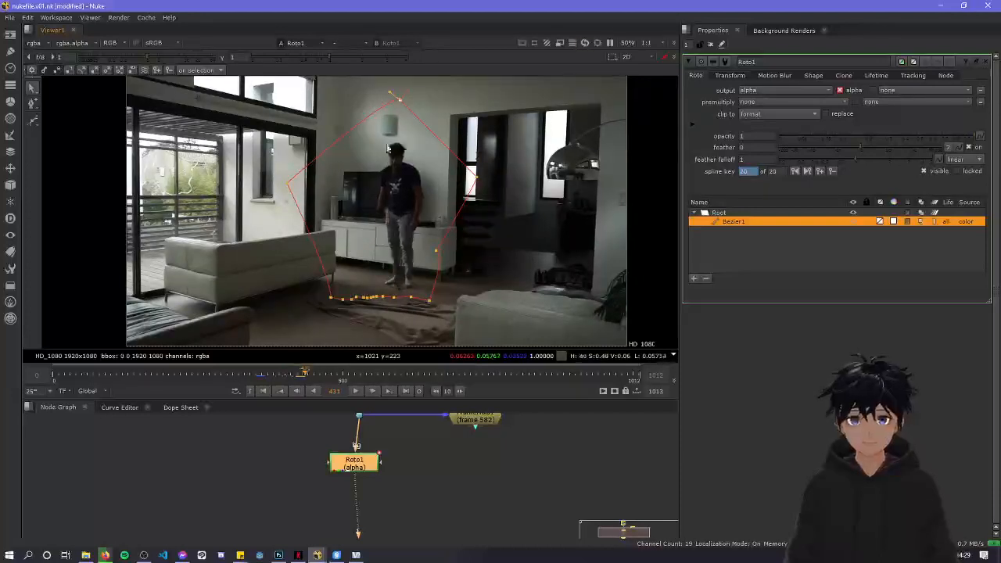
On frame 420, select all points along the shape's lower edge and keyframe their position
scroll(388, 149, up, 4)
middle_drag(387, 265, 360, 133)
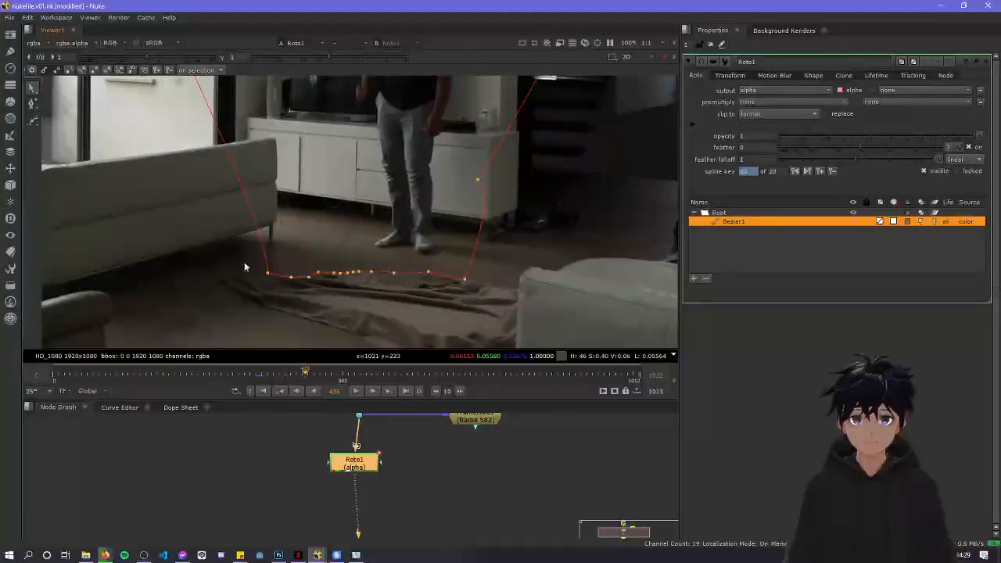
key(Left)
key(Left)
key(Left)
key(Left)
key(Left)
key(Left)
key(Left)
key(Left)
key(Left)
key(Left)
key(Left)
key(Left)
key(Left)
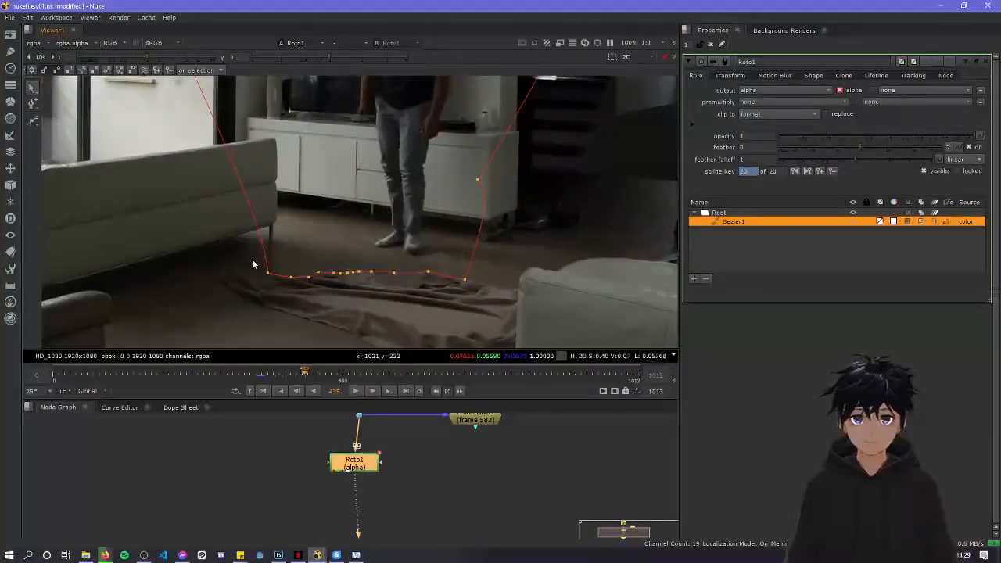
key(Left)
key(Left)
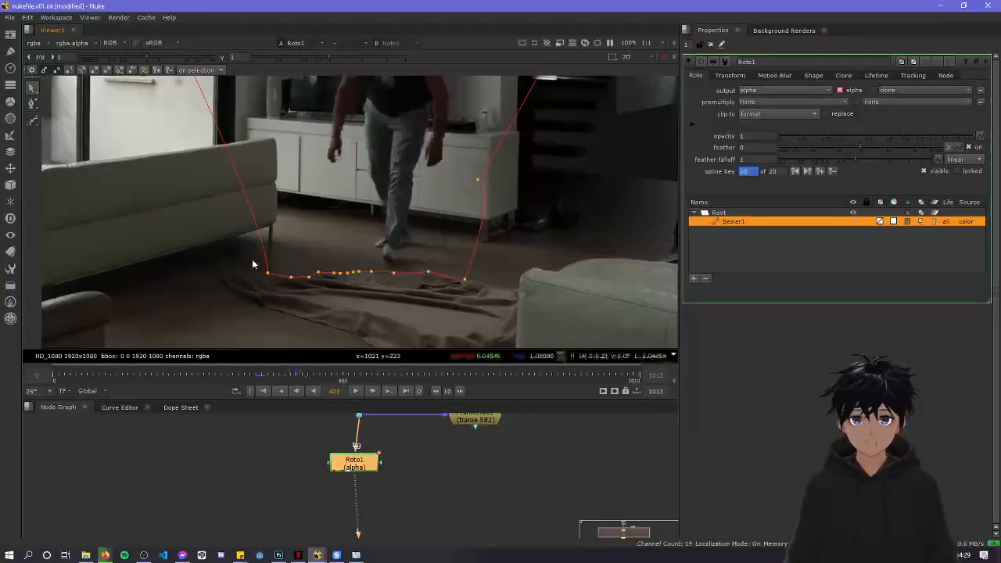
drag(233, 256, 546, 303)
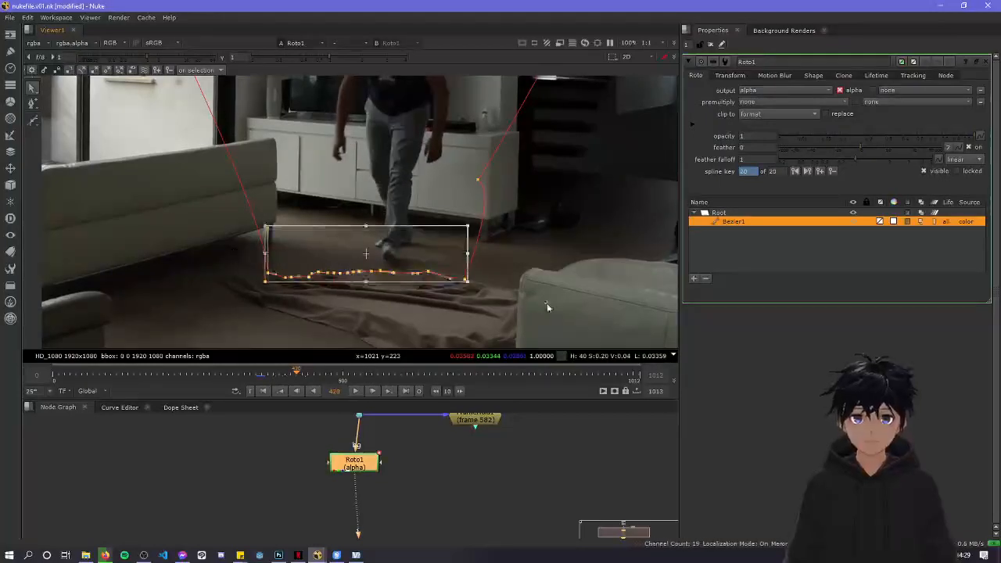
scroll(426, 293, up, 3)
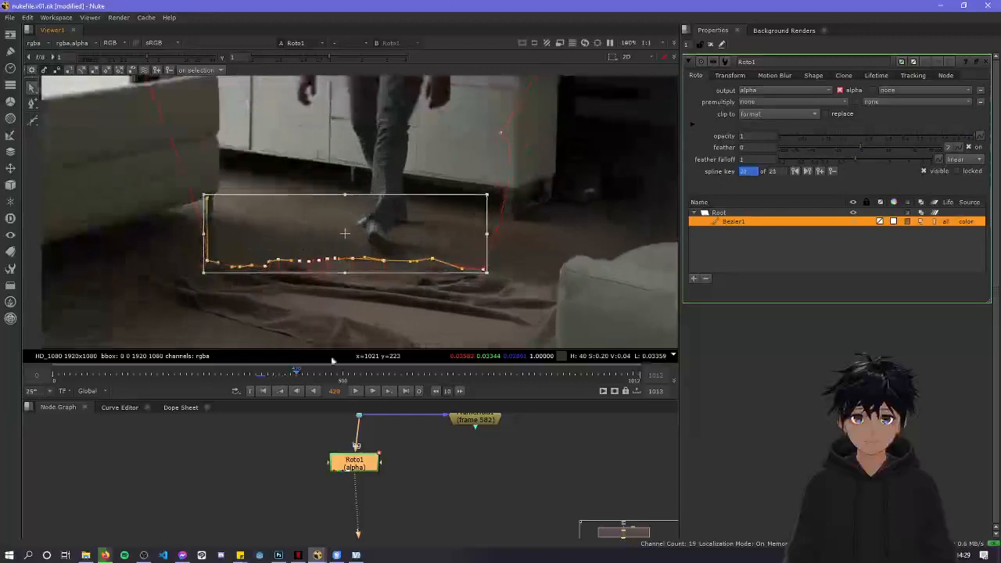
On frame 439, move the selected lower-edge points up off the blanket, closer to the person's feet
key(Right)
key(Right)
key(Right)
key(Right)
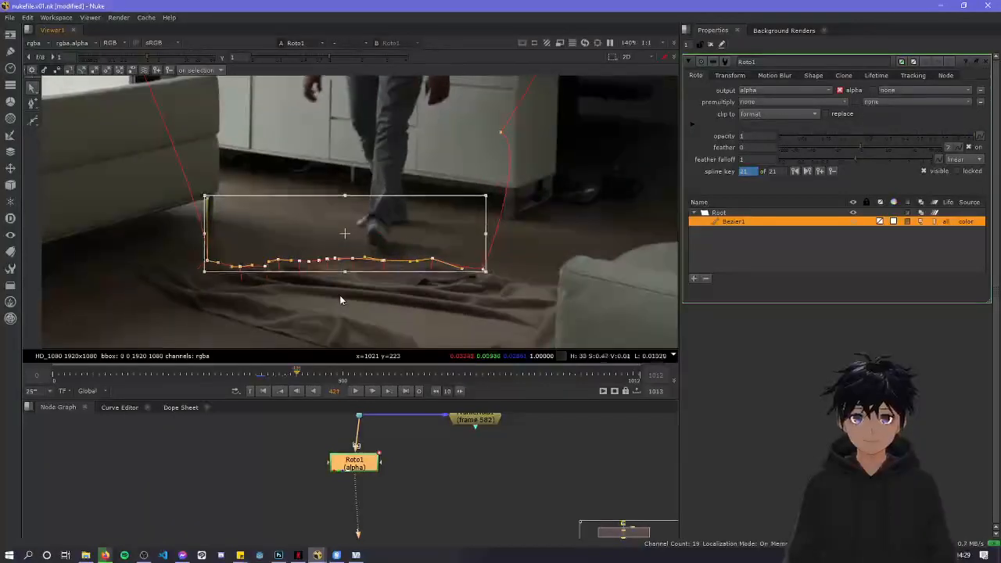
key(Right)
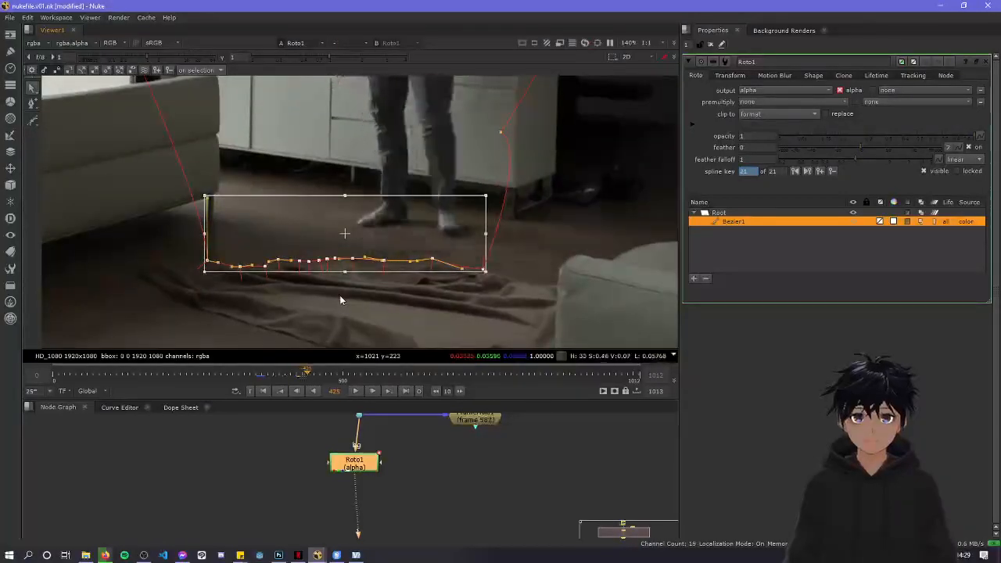
key(Right)
key(Right)
key(Right)
key(Right)
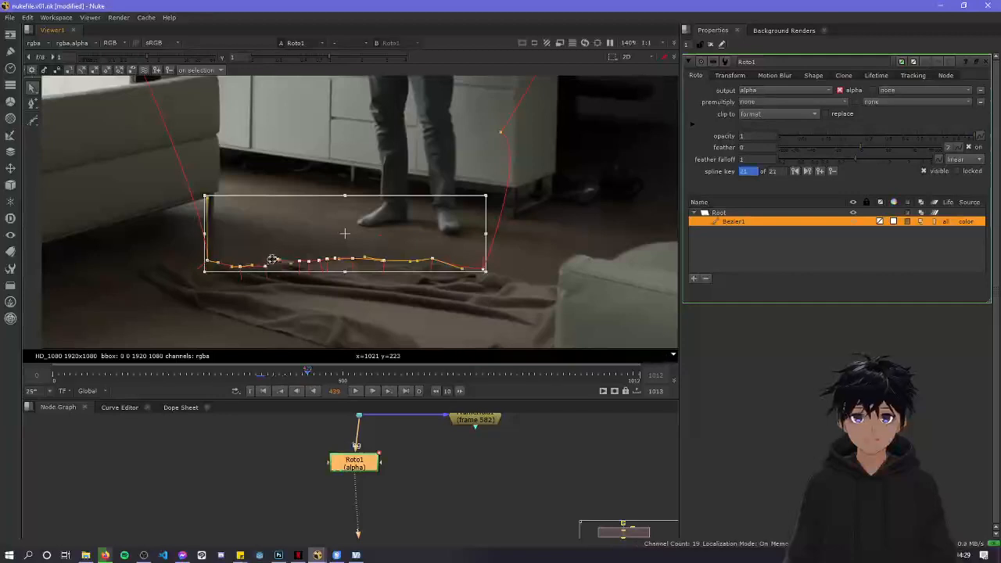
drag(327, 250, 339, 233)
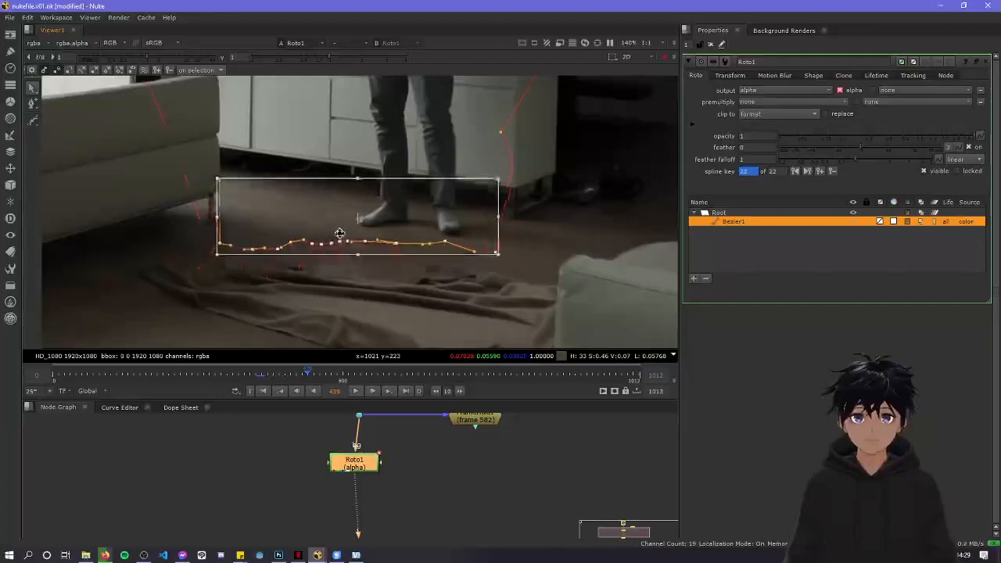
Reframe the whole standing person and step through the frames around 439 to check how the shape encloses the body
scroll(219, 238, down, 3)
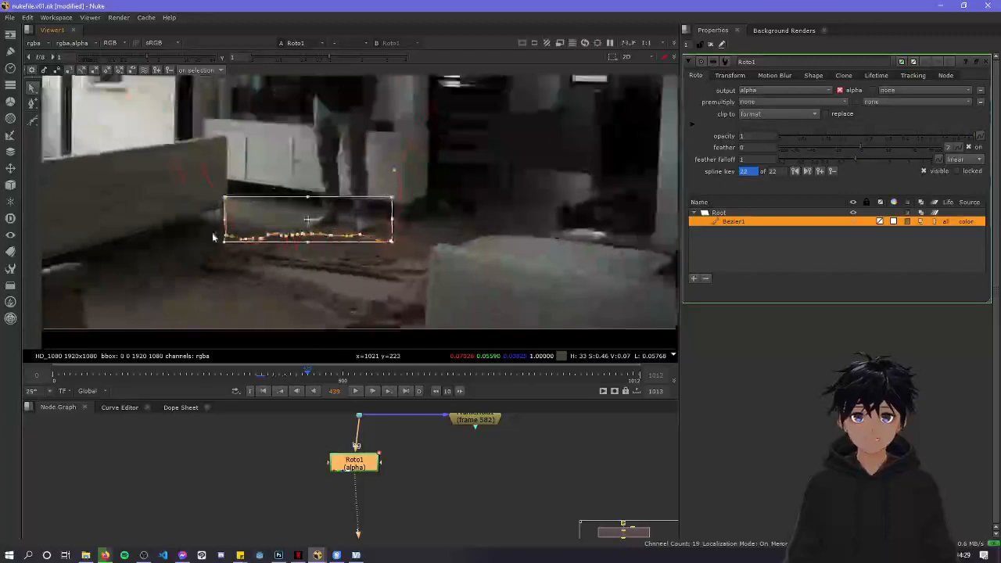
middle_drag(212, 237, 277, 252)
middle_drag(170, 239, 241, 295)
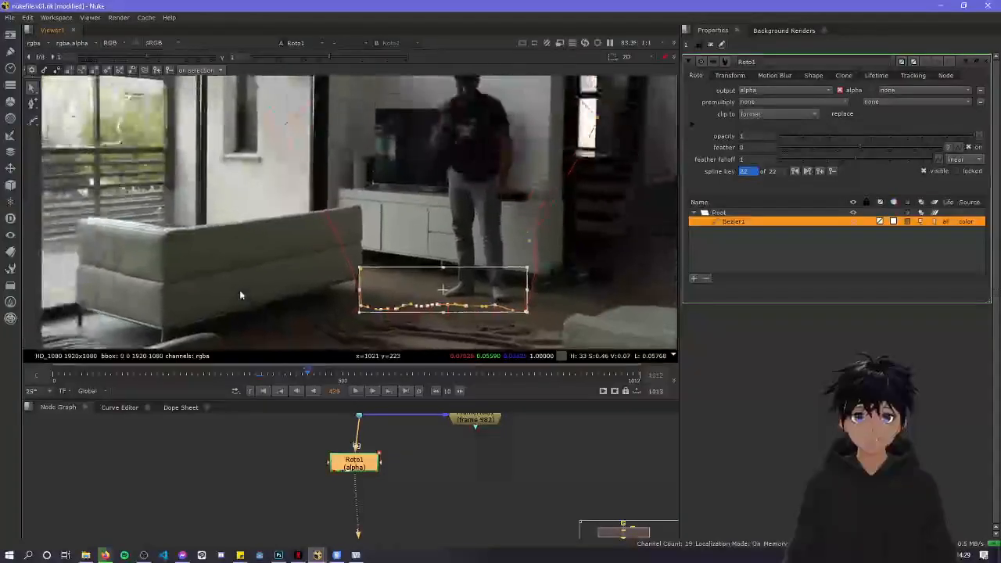
key(Right)
key(Right)
key(Right)
key(Right)
key(Right)
key(Right)
key(Right)
key(Right)
key(Right)
On frame 438, pull the shape's right-side point outward and both left-side points out to and beyond the image's left border
click(532, 243)
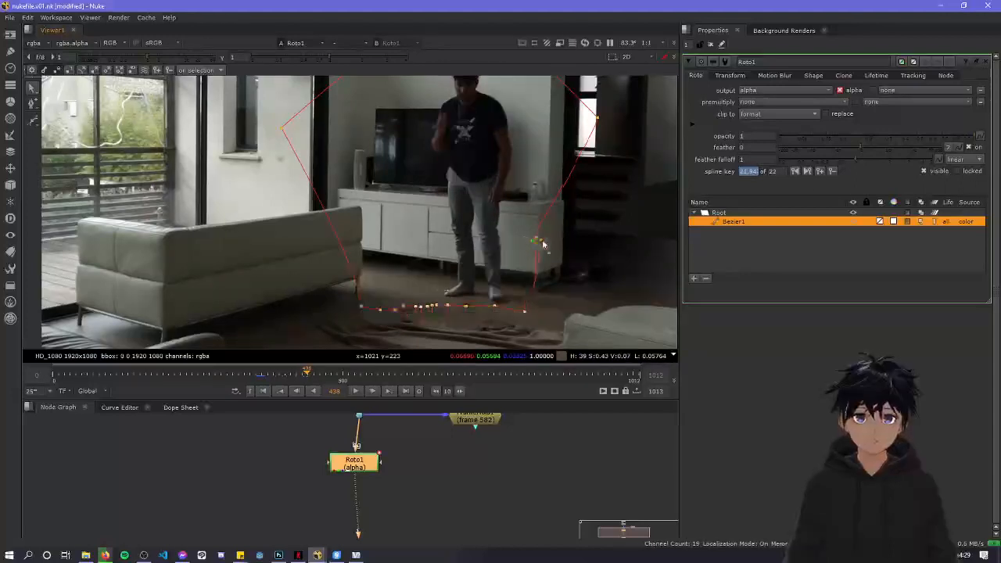
scroll(599, 284, down, 4)
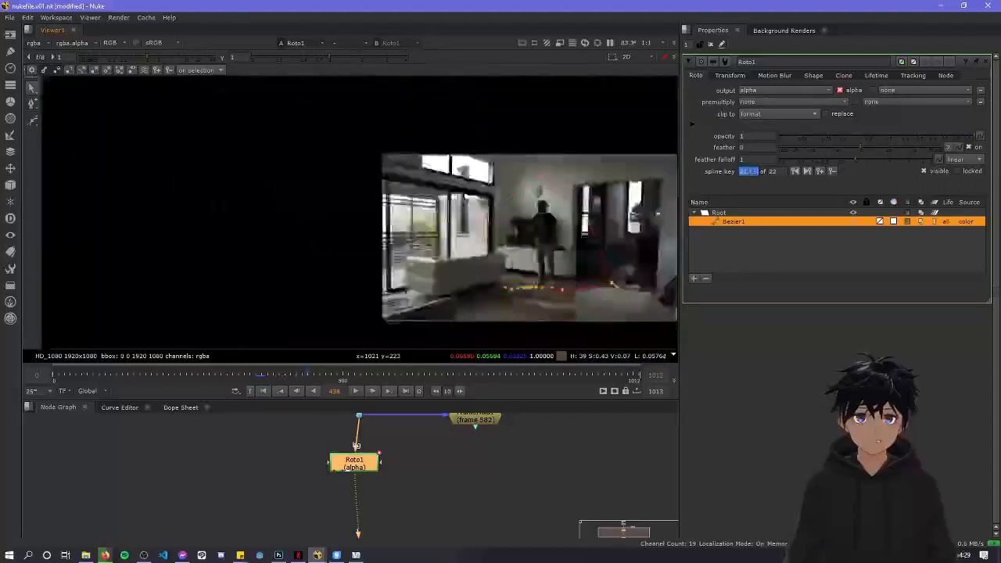
drag(378, 223, 362, 222)
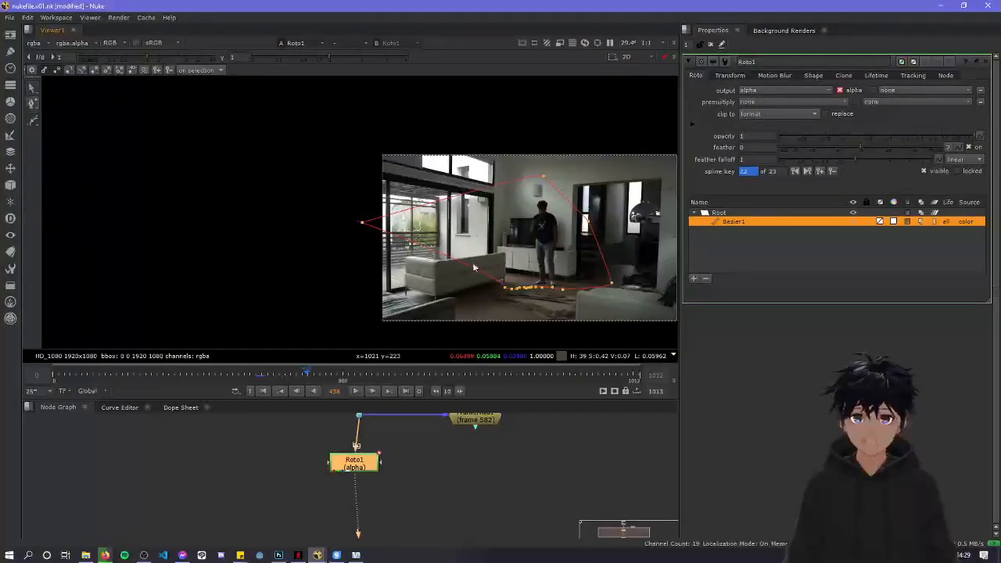
drag(461, 280, 395, 280)
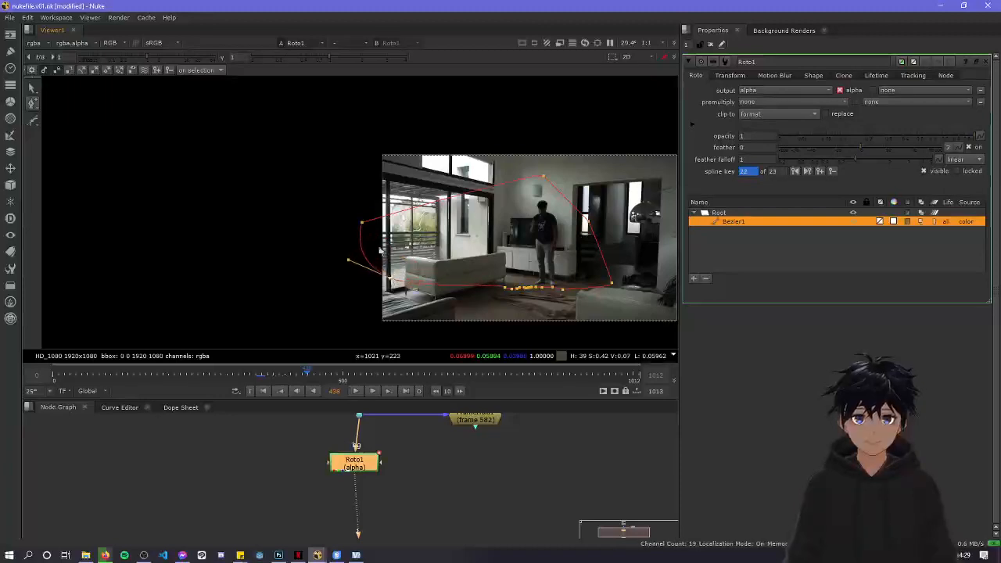
middle_drag(379, 250, 281, 219)
On frame 438, raise the top point to the ceiling, lift the upper-right point beside the doorway, and fine-tune the lower-right point
scroll(404, 159, up, 4)
drag(475, 134, 403, 99)
drag(575, 172, 580, 152)
drag(603, 340, 599, 337)
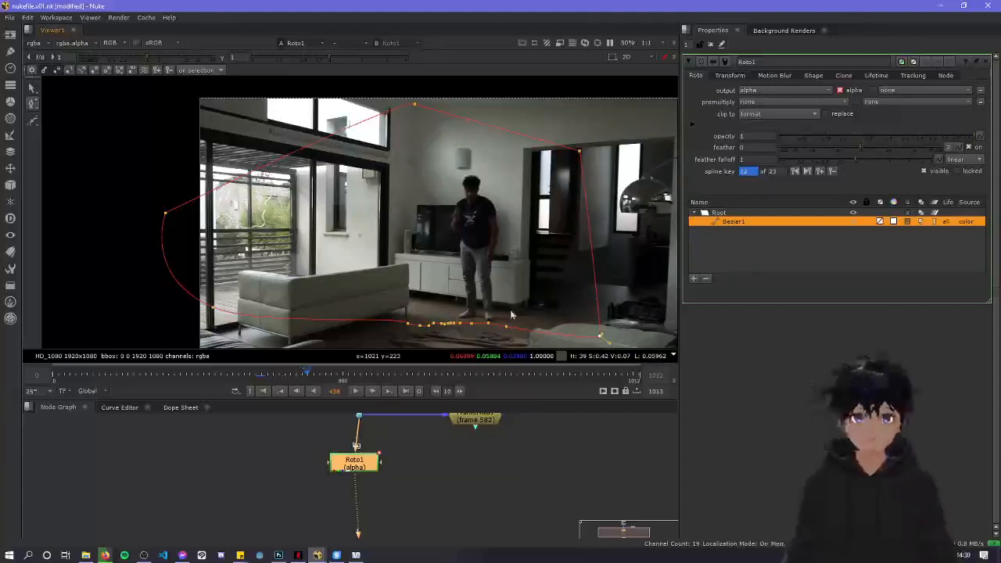
On frame 438, reposition the lower-edge points on the floor between the person's feet and the blanket
scroll(512, 315, up, 5)
drag(499, 266, 510, 283)
drag(440, 251, 368, 259)
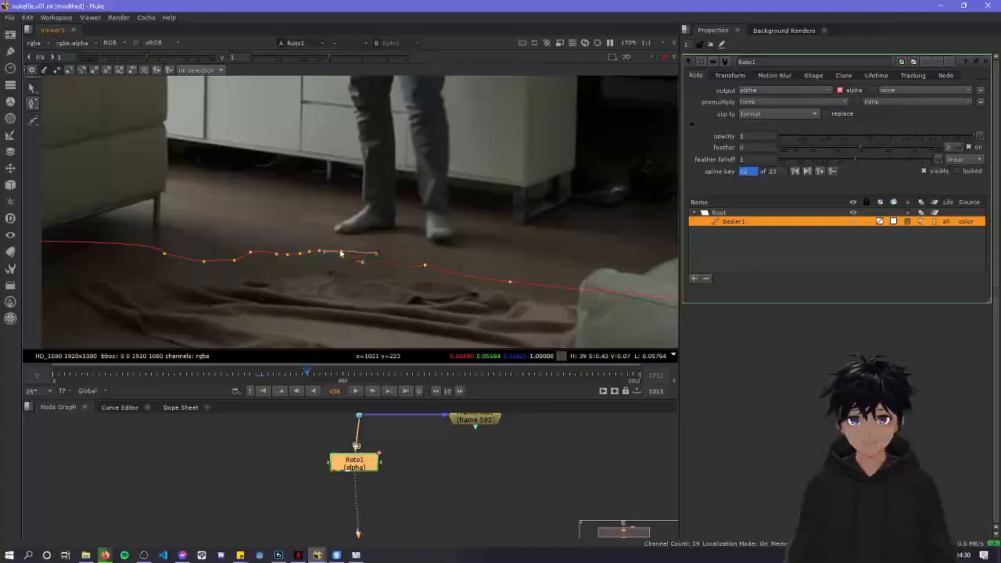
middle_drag(330, 263, 399, 271)
scroll(406, 262, down, 4)
scroll(400, 272, up, 4)
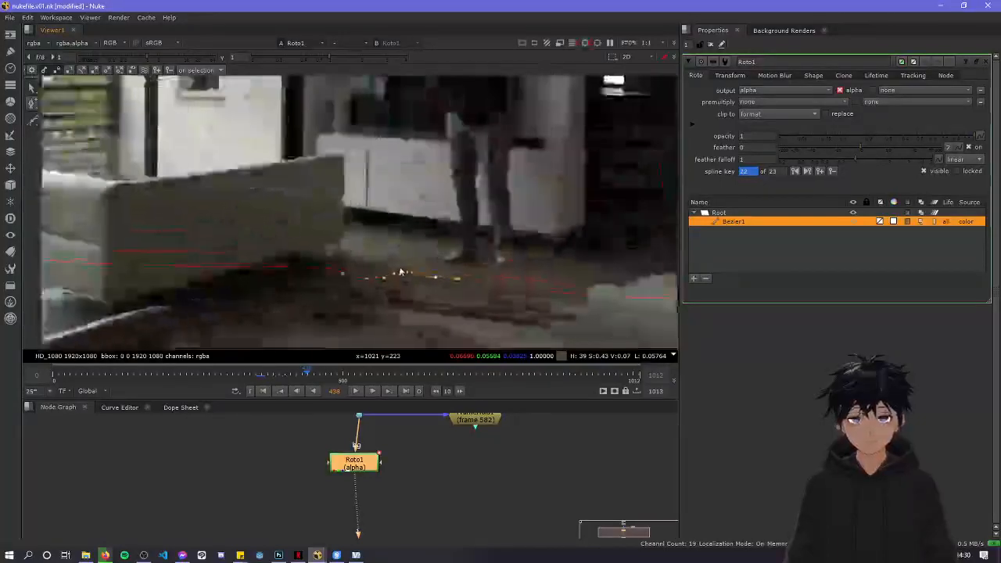
click(395, 281)
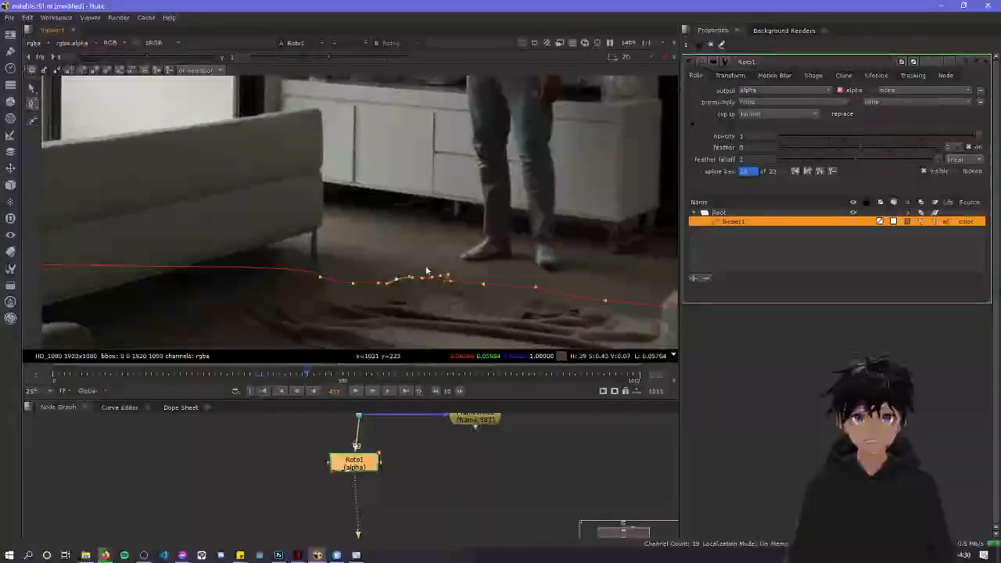
Step backward from frame 438 through the standing-up movement, checking how the widened shape interpolates around the person
scroll(405, 254, down, 3)
scroll(405, 256, down, 5)
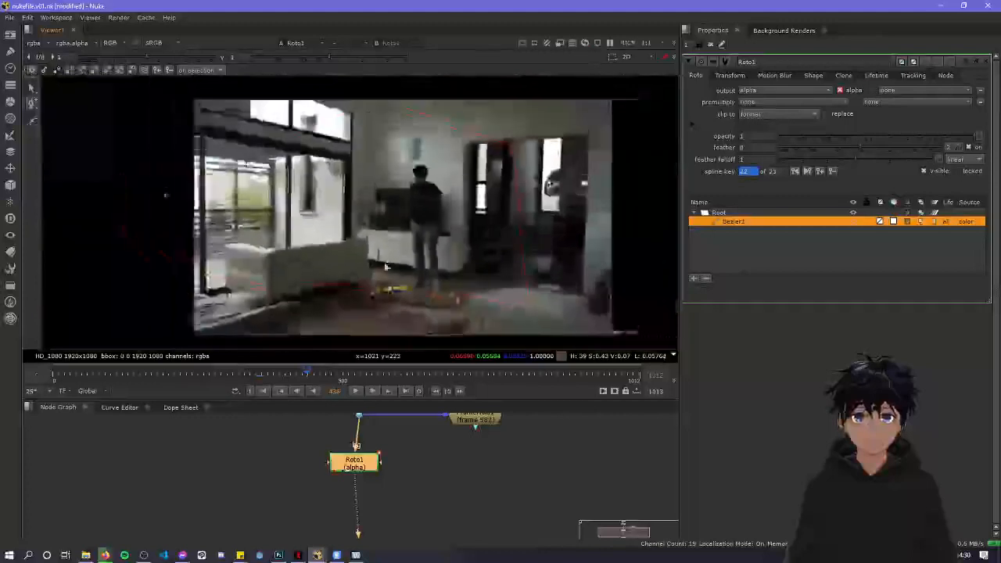
mouse_move(370, 222)
middle_down()
mouse_move(375, 217)
mouse_move(367, 222)
middle_up()
scroll(375, 216, up, 2)
scroll(375, 214, down, 2)
key(Left)
key(Left)
key(Left)
key(Left)
key(Left)
key(Left)
key(Left)
key(Left)
key(Left)
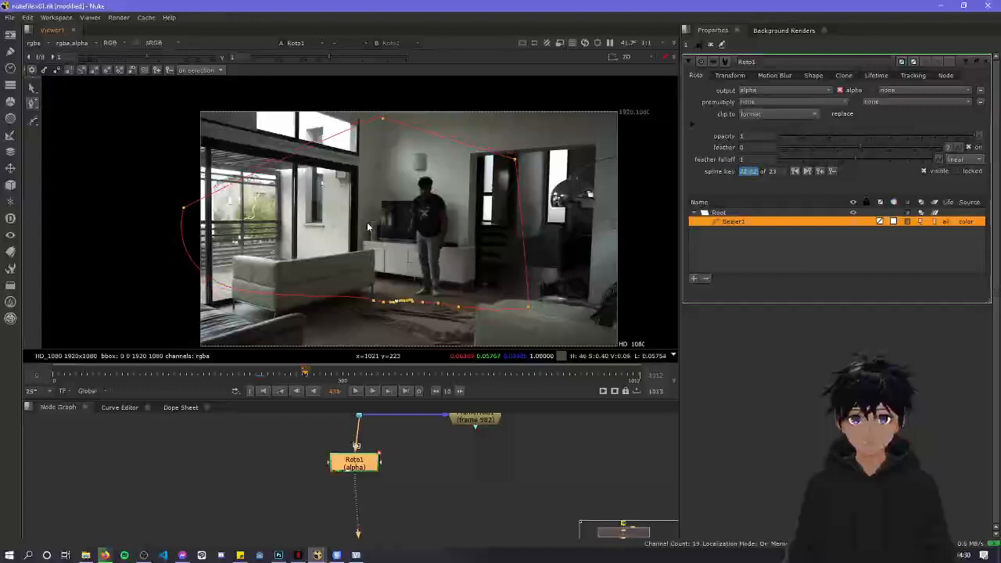
key(Left)
key(Left)
key(Left)
key(Left)
key(Left)
key(Left)
key(Left)
key(Left)
key(Left)
key(Left)
key(Left)
key(Left)
key(Left)
key(Left)
key(Left)
key(Left)
key(Left)
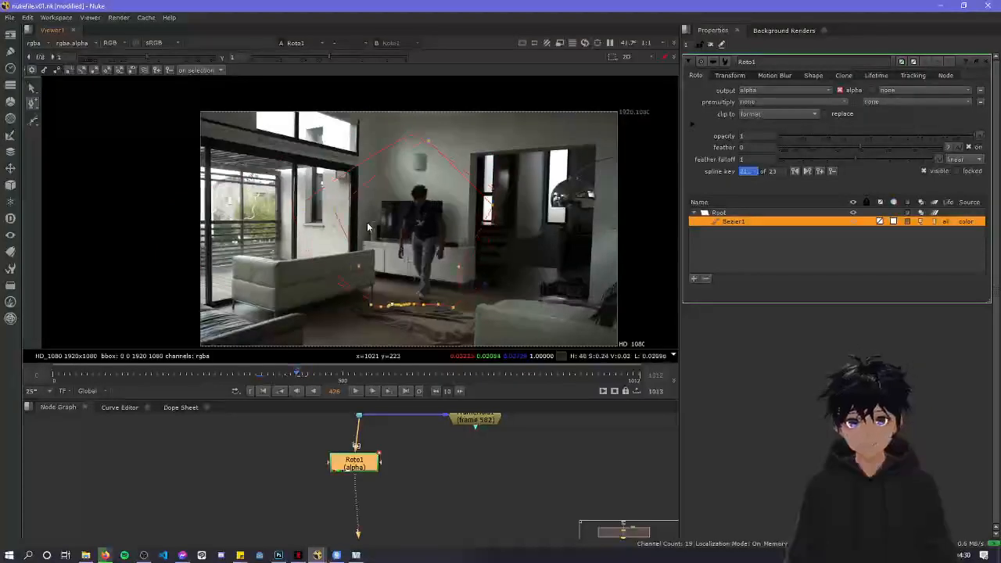
key(Left)
key(Left)
key(Left)
key(Left)
key(Left)
key(Left)
key(Left)
key(Left)
key(Left)
key(Left)
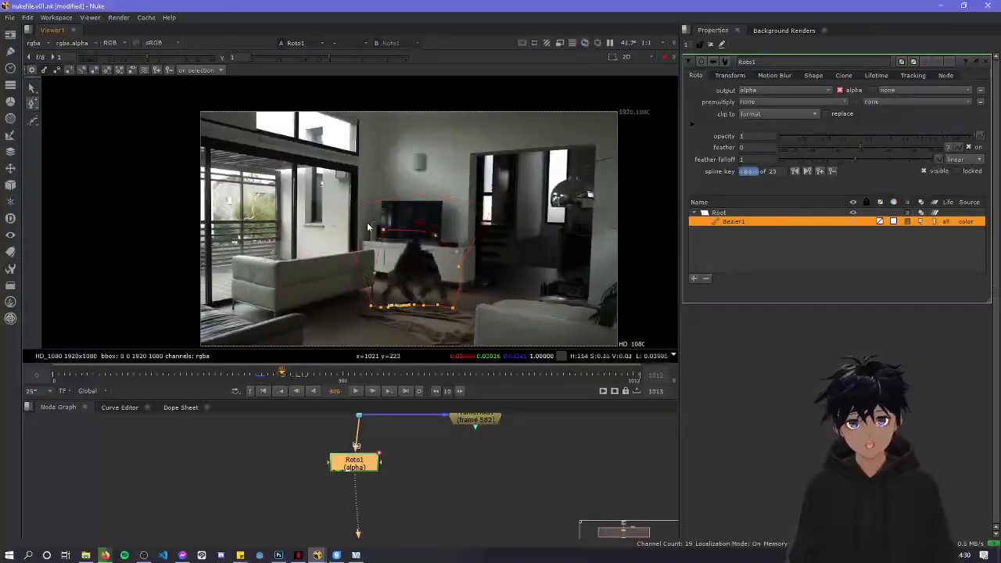
Step forward again to frame 413, checking that the shape contains the rising person's head, arms and feet
key(Right)
key(Right)
key(Right)
key(Right)
key(Right)
key(Right)
key(Right)
key(Right)
key(Right)
key(Right)
key(Right)
key(Right)
key(Right)
key(Right)
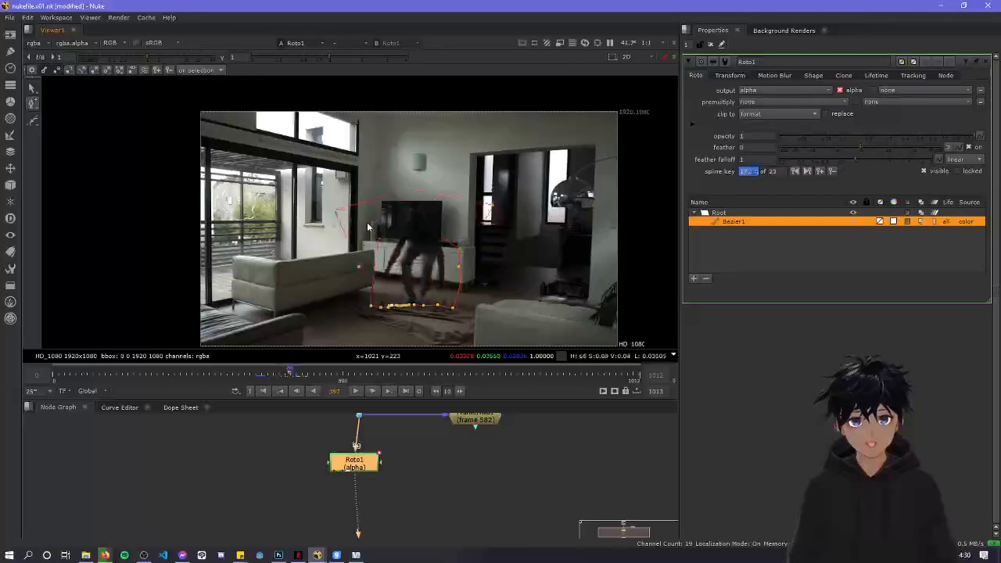
key(Right)
key(Right)
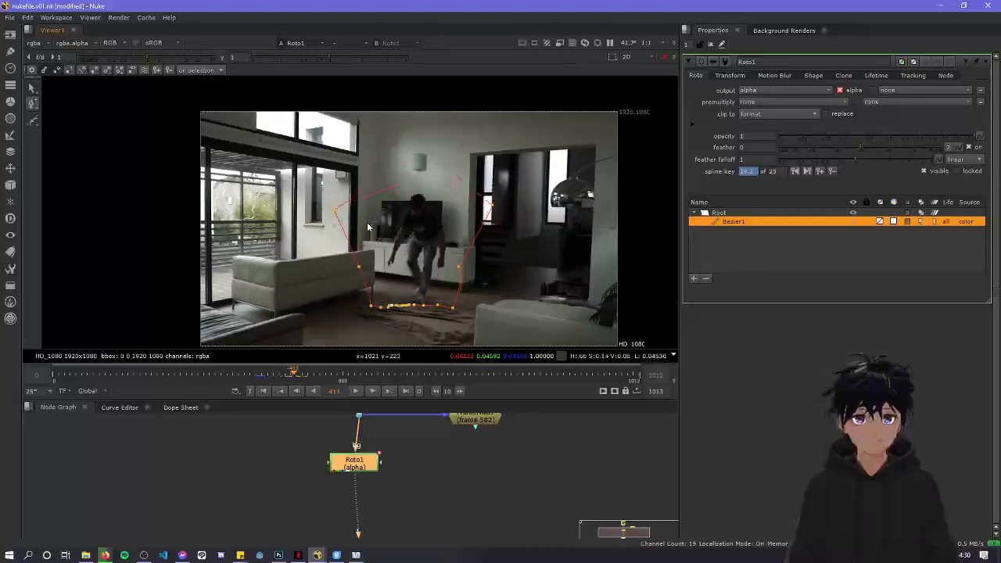
On frame 406, pull the shape's right-side point outward past the white cabinet onto the dark floor
scroll(367, 223, up, 6)
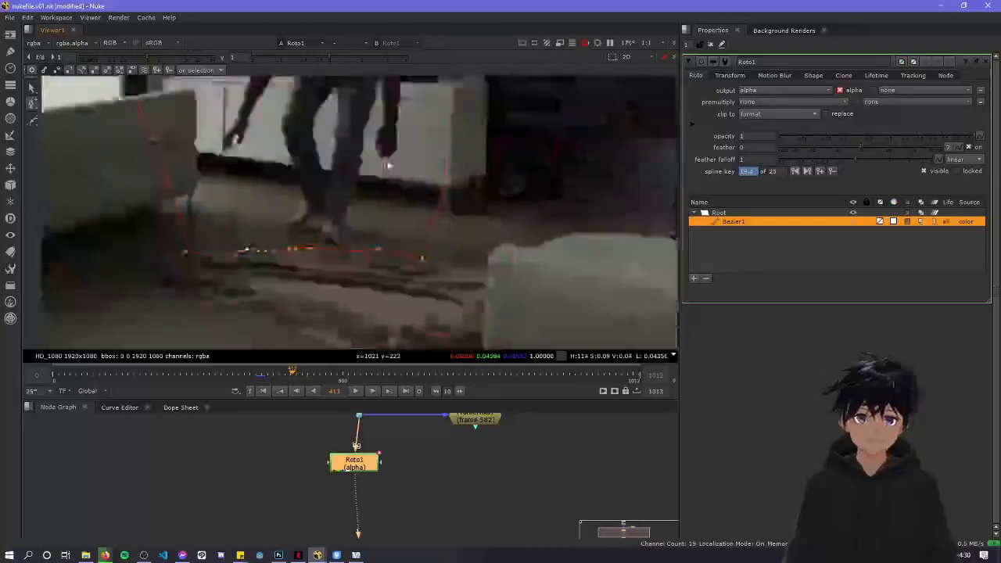
key(Left)
key(Left)
key(Left)
key(Left)
key(Left)
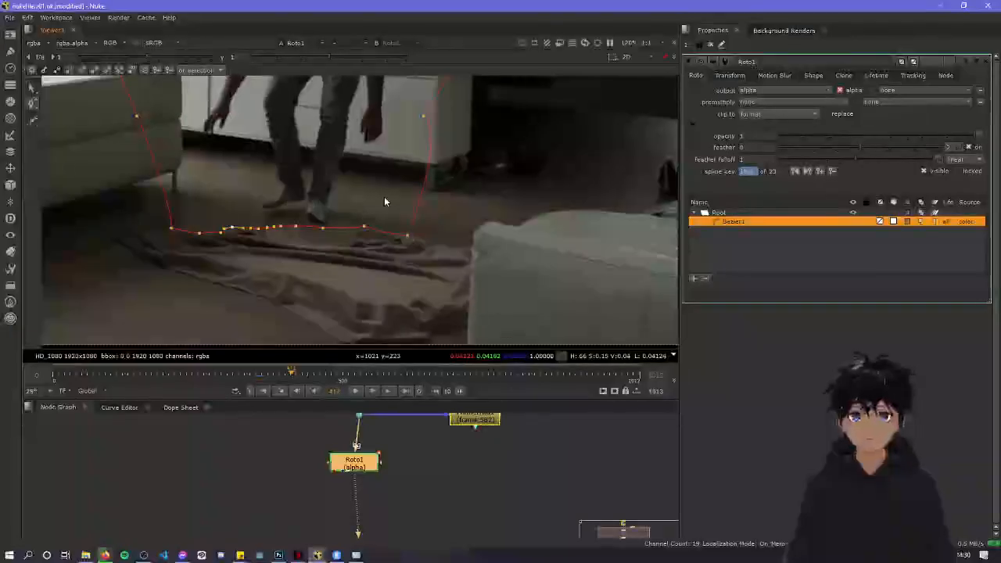
key(Left)
key(Left)
drag(410, 221, 528, 242)
On frame 408, move the right-side point farther out and down, next to the black bag behind the armchair
key(Right)
key(Right)
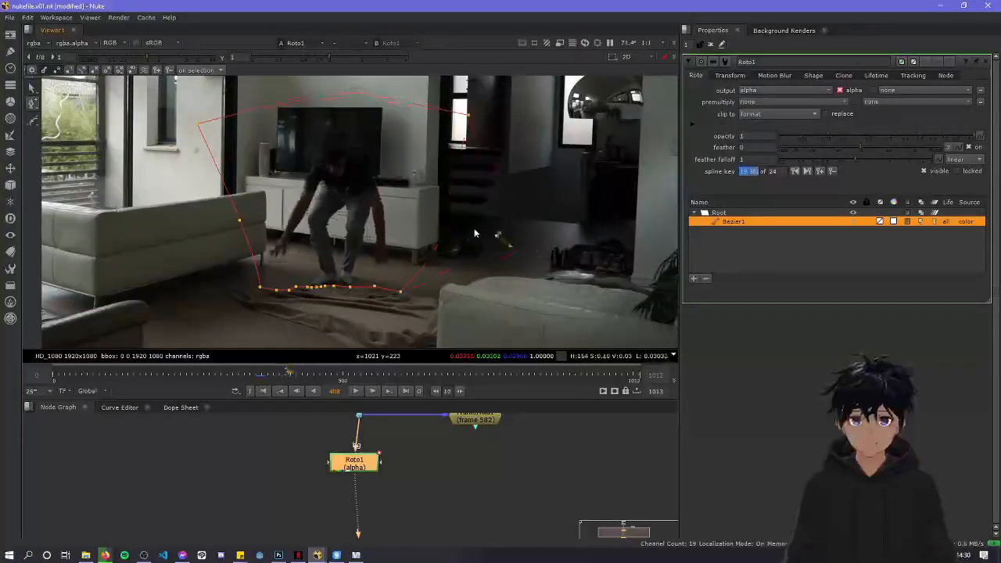
key(Right)
key(Right)
key(Left)
key(Left)
click(443, 226)
drag(609, 264, 612, 274)
On frame 419, pull the right-side point out from the cabinet to the black bag behind the armchair
key(Right)
key(Right)
key(Right)
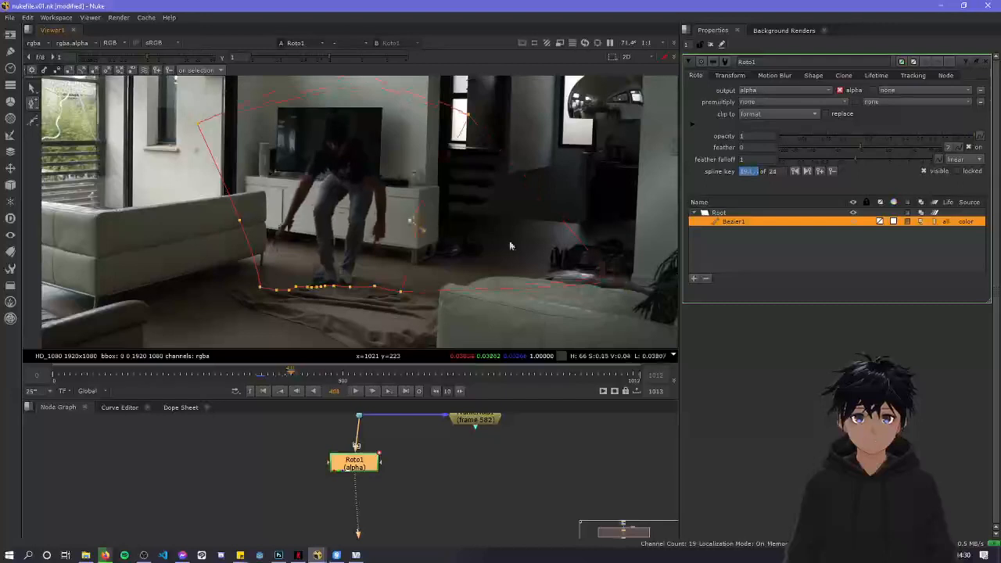
key(Right)
key(Right)
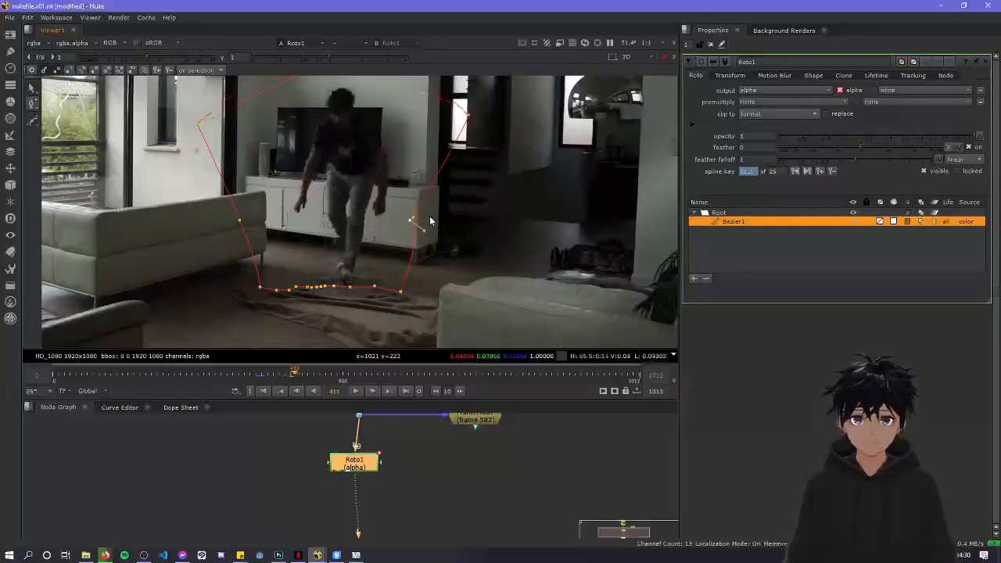
key(Right)
key(Right)
key(Right)
key(Right)
key(Right)
key(Right)
drag(412, 220, 603, 261)
Step forward from frame 419 to frame 439, checking how the right-side point travels between keys
key(Right)
key(Right)
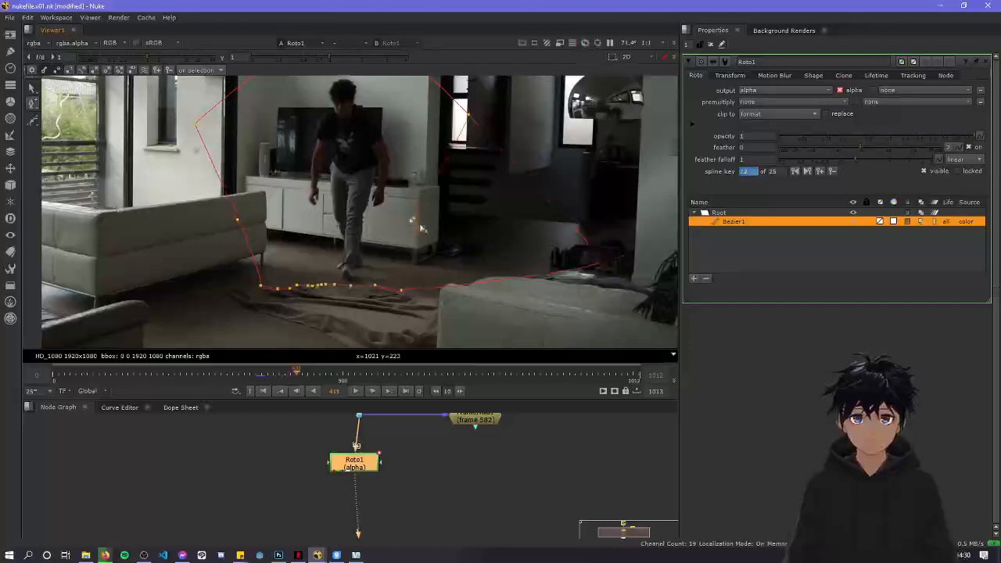
key(Right)
key(Right)
key(Right)
key(Right)
key(Right)
key(Right)
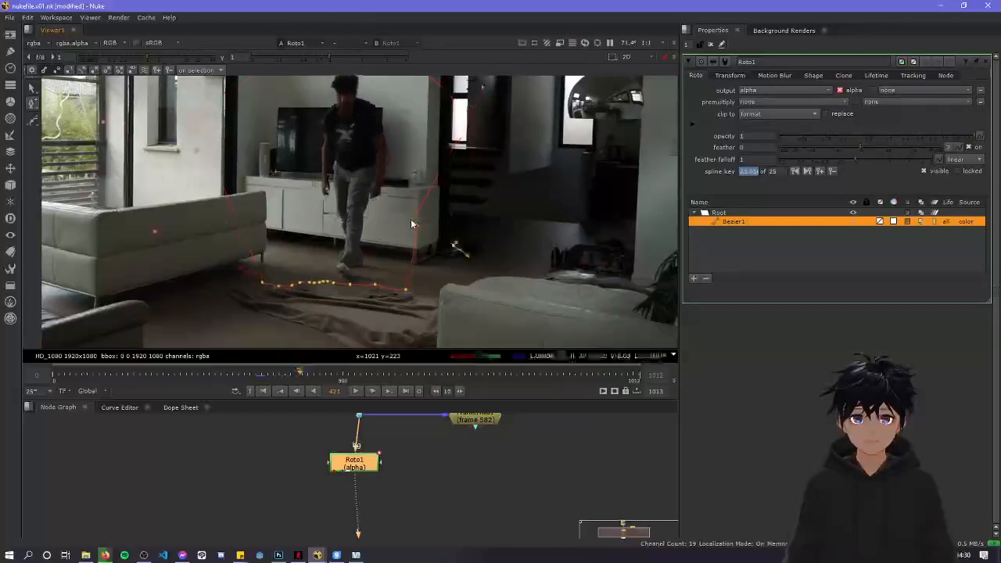
key(Right)
key(Right)
key(Right)
key(Right)
key(Right)
key(Right)
key(Right)
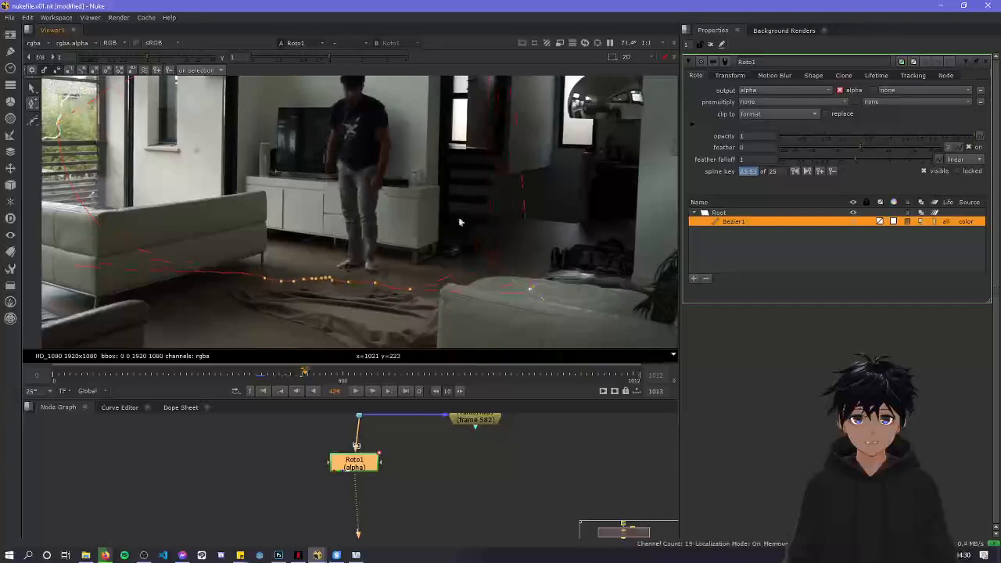
key(Right)
key(Right)
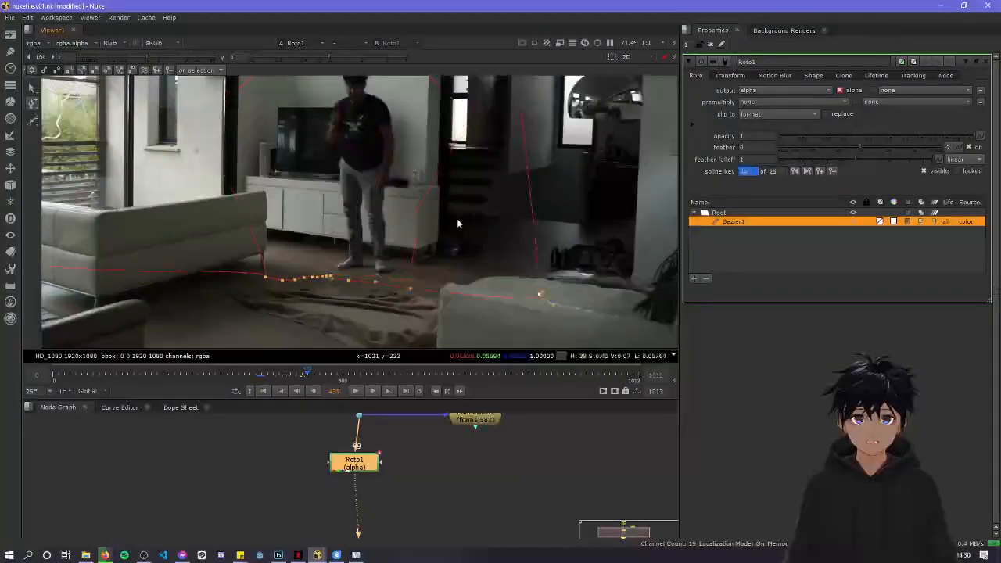
Return to the spline key on frame 420 and pull its right-side point out past the cabinet to the armchair's top edge
click(796, 174)
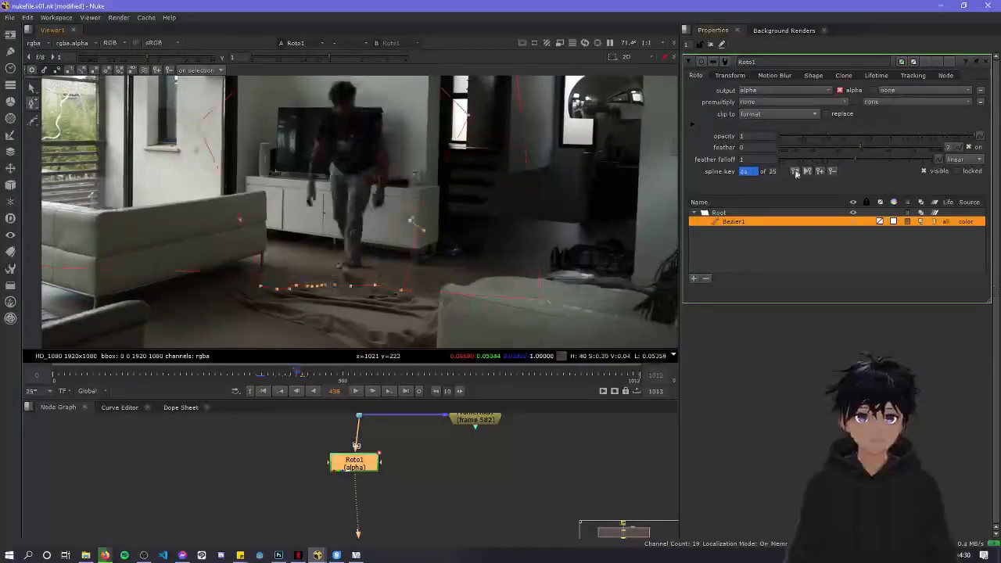
click(795, 173)
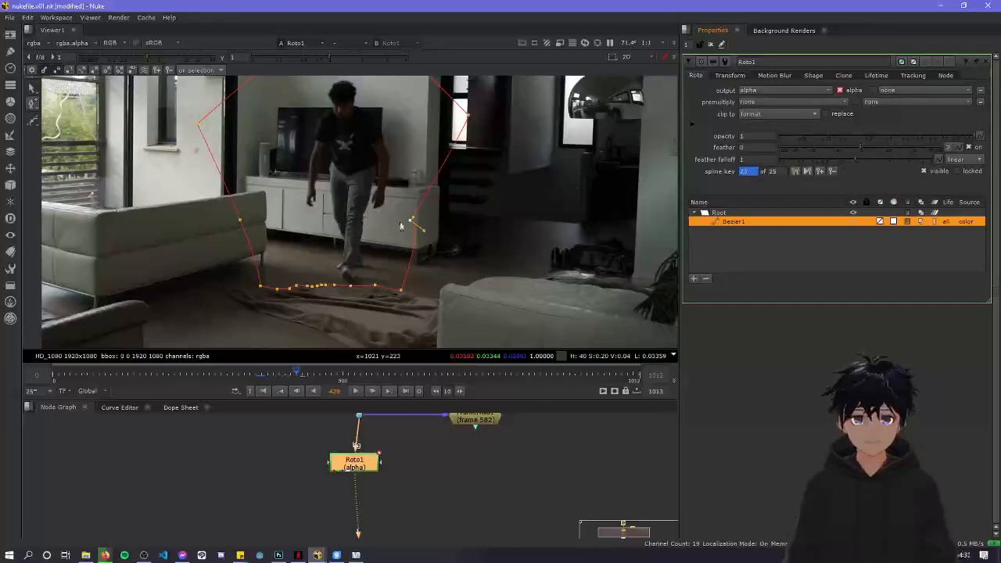
drag(409, 221, 553, 247)
drag(581, 284, 583, 279)
On spline key 21, move the right-side point outward and down onto the far end of the armchair
click(796, 173)
key(Left)
drag(598, 280, 618, 299)
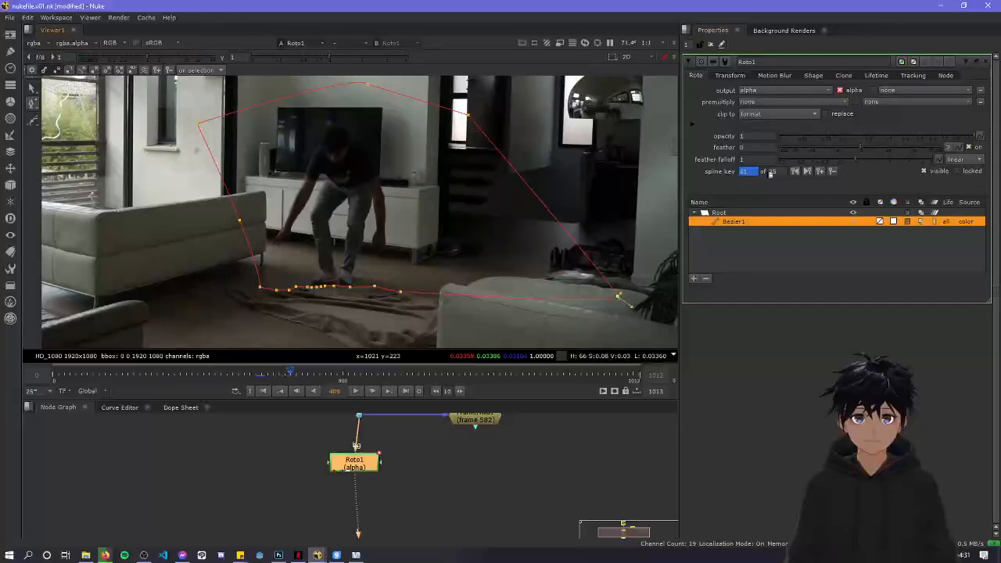
Review the spline keys back to frame 403, and play back the standing-up section to check the shape's animation
click(796, 175)
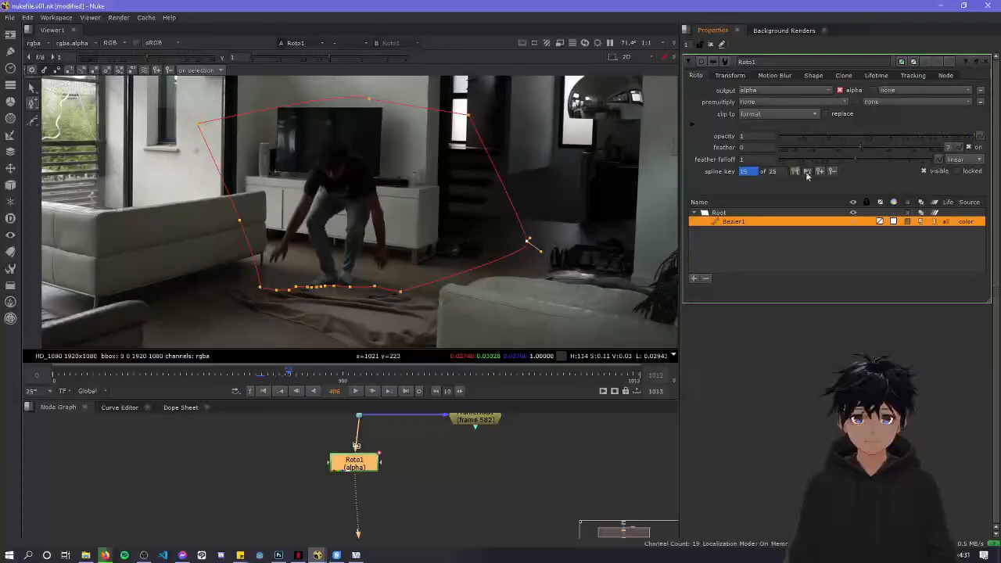
click(808, 172)
click(790, 174)
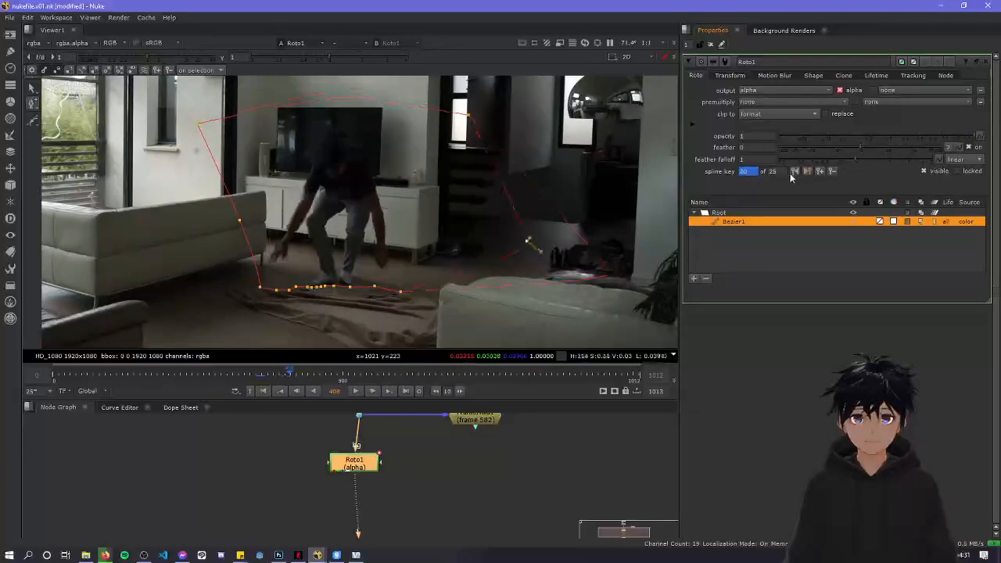
click(790, 173)
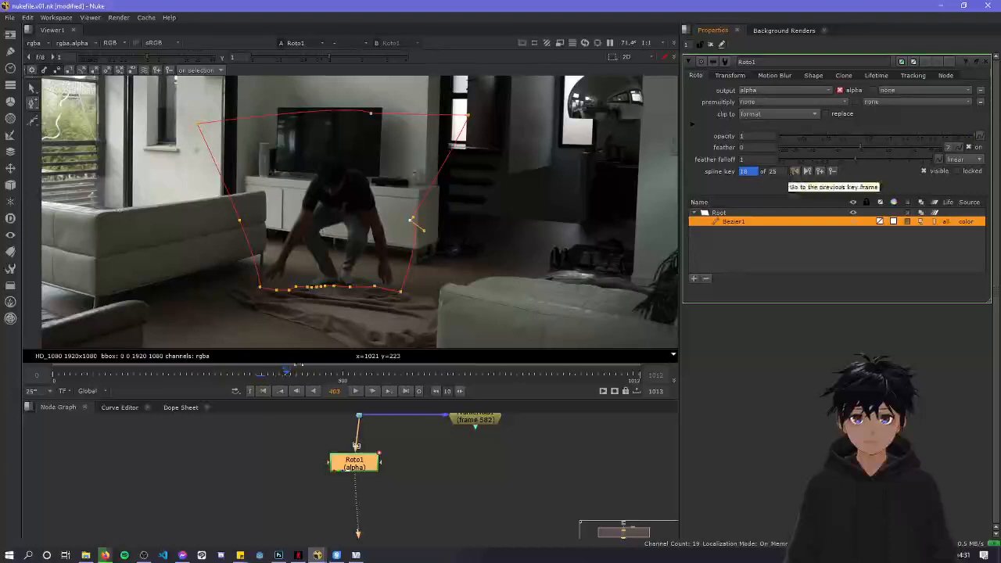
click(274, 375)
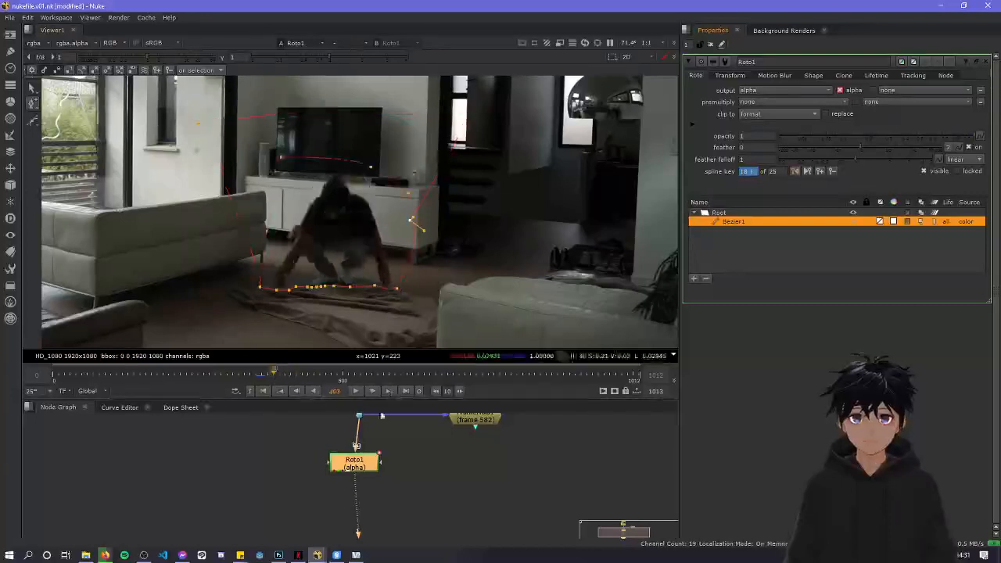
click(358, 394)
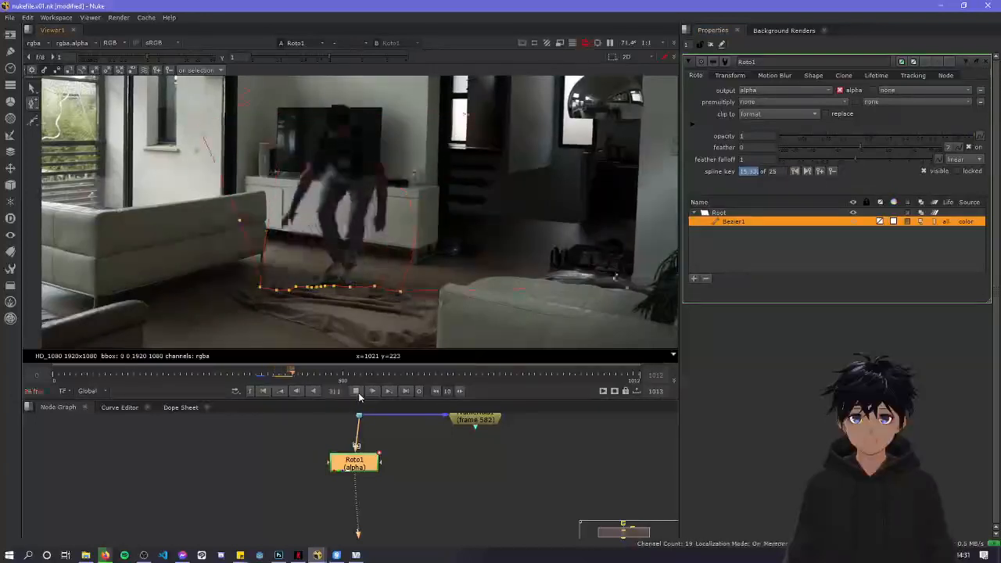
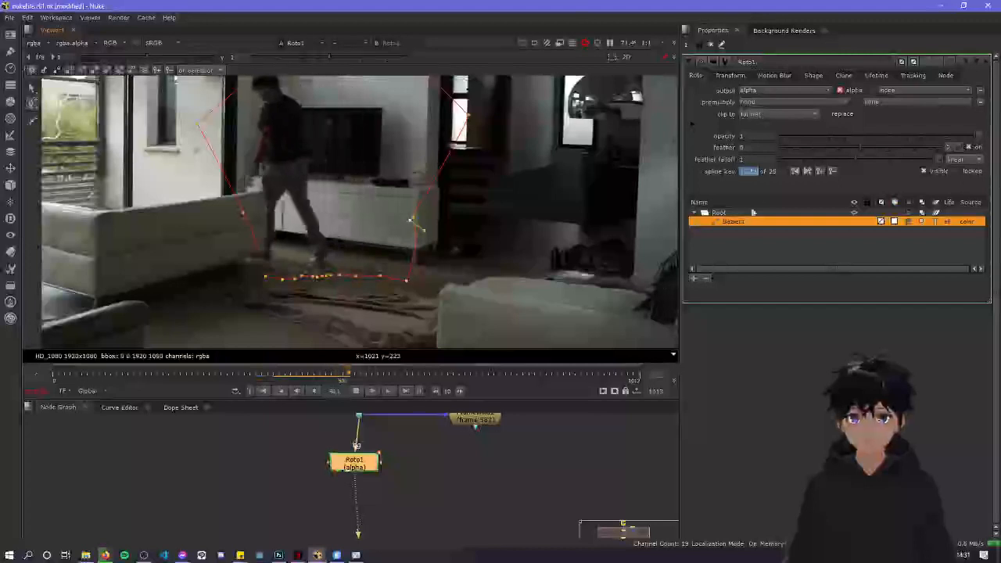
click(358, 391)
drag(304, 372, 283, 373)
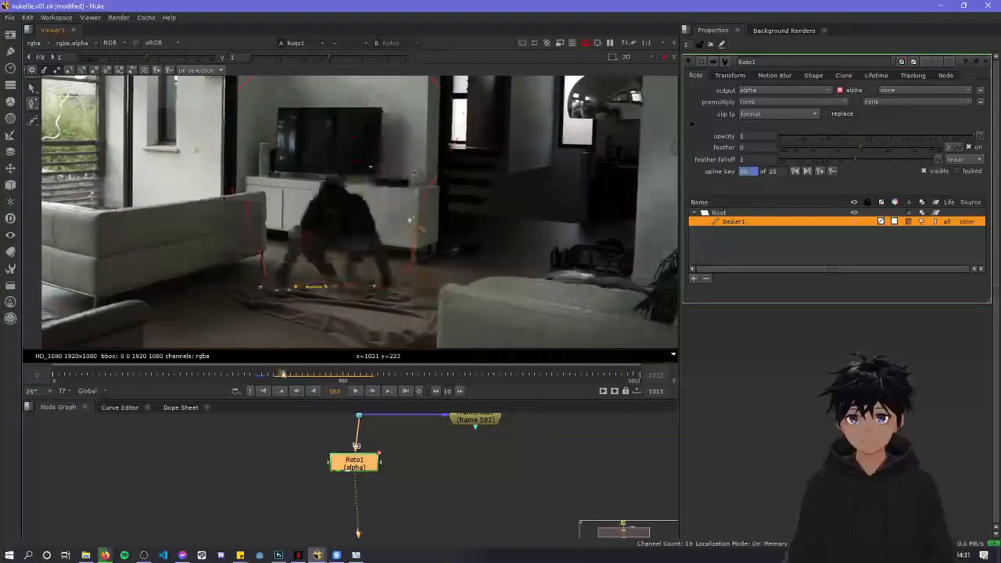
Go forward through the Bezier1 spline keys to the last one and delete that key
click(807, 171)
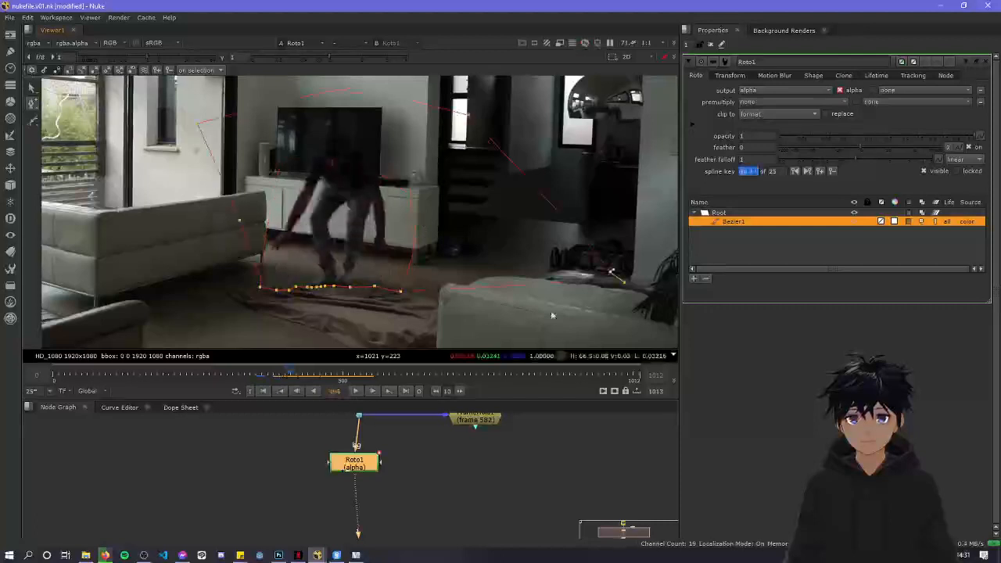
click(806, 171)
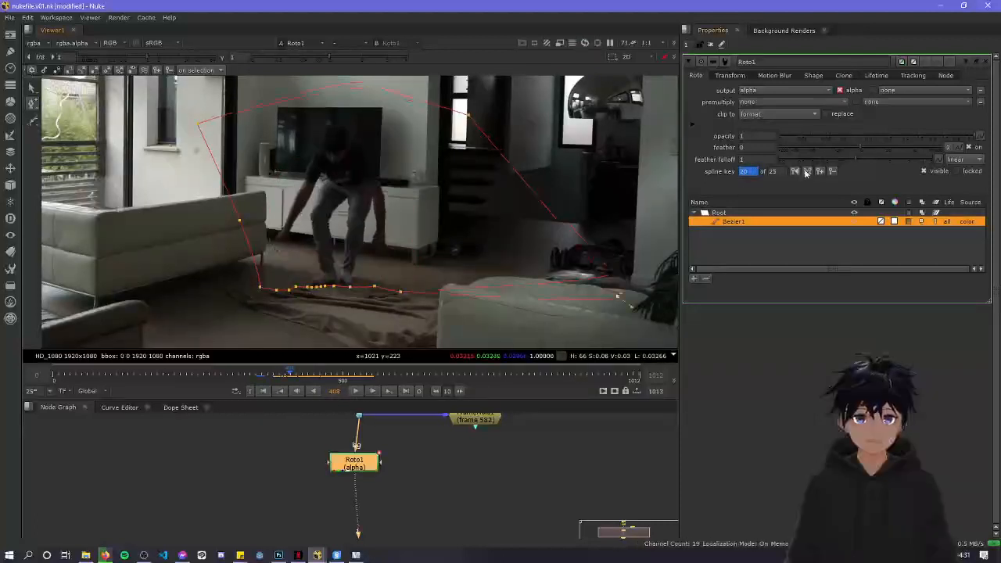
click(806, 172)
click(806, 171)
click(806, 171)
click(806, 171)
click(831, 171)
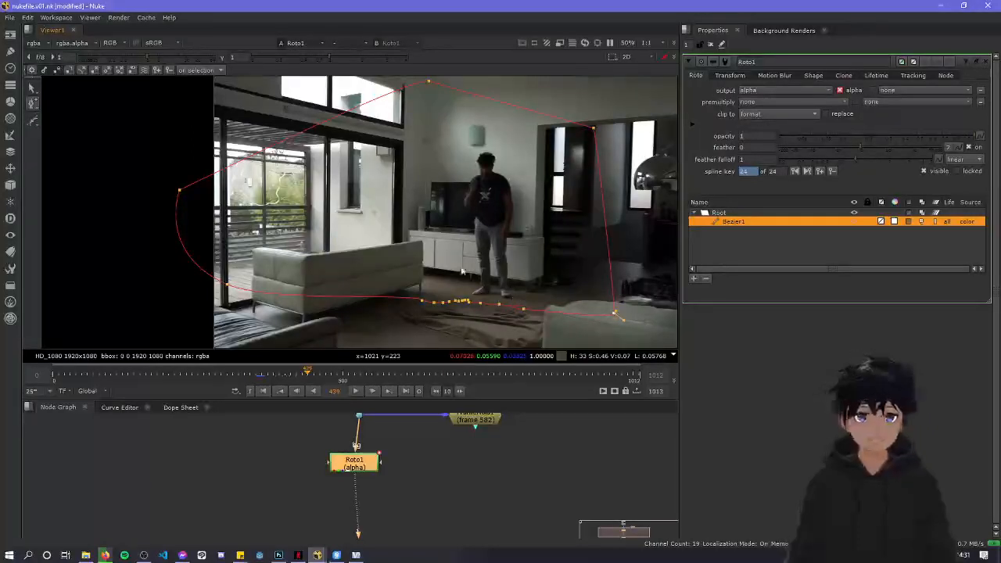
Move the Roto1 node in the Node Graph sideways, out of line with the dot above it
scroll(462, 271, up, 3)
scroll(462, 271, down, 2)
middle_drag(462, 271, 358, 268)
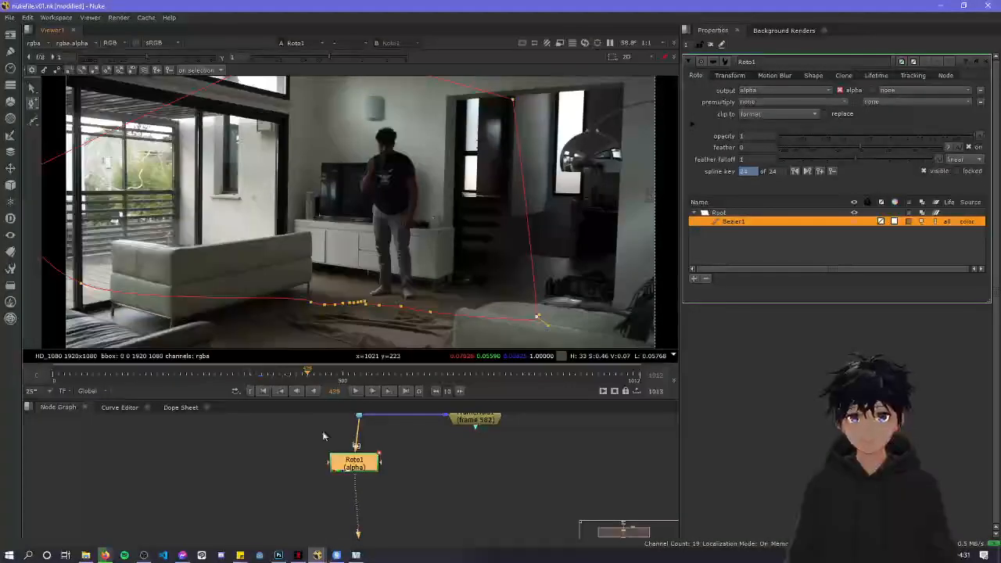
drag(359, 463, 289, 460)
On frame 468, lower the Bezier1 points beneath the person's feet towards the blanket and add a point on that stretch of the curve
scroll(372, 246, down, 2)
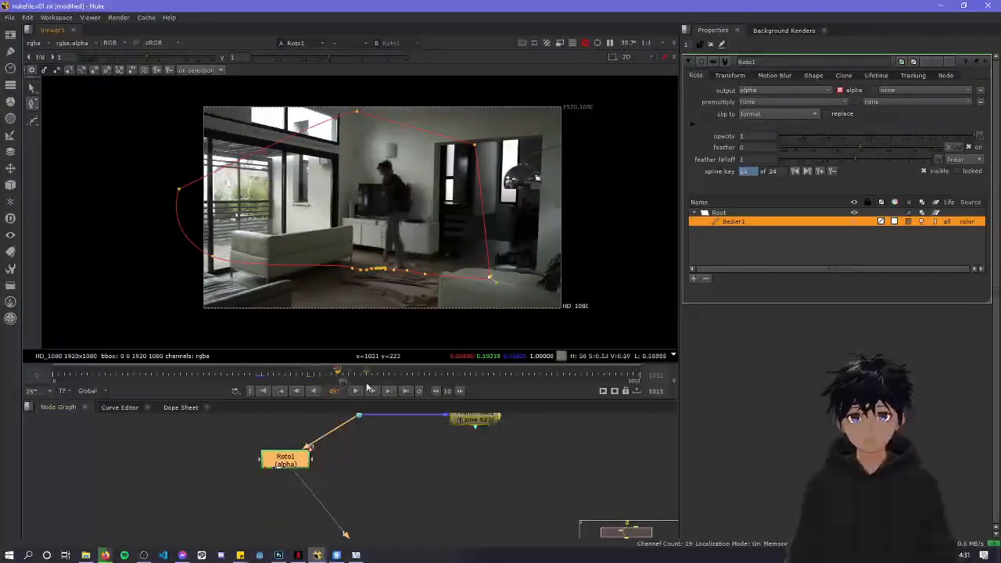
scroll(396, 293, up, 3)
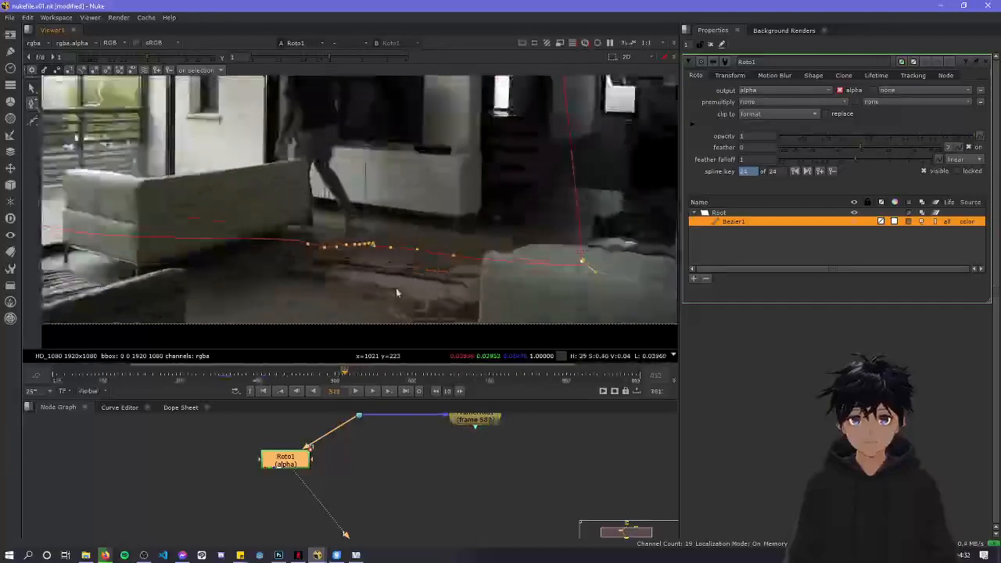
scroll(391, 288, up, 1)
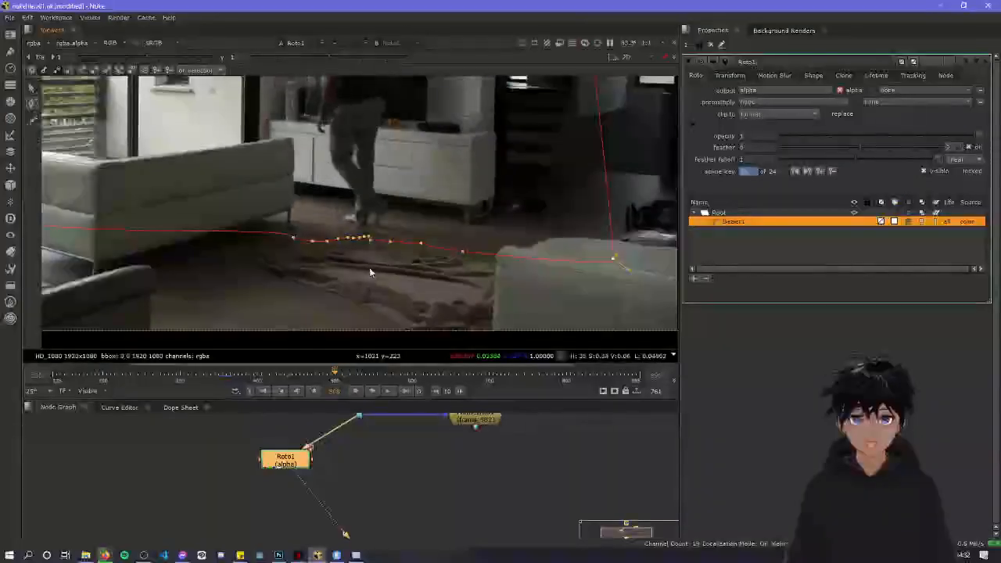
scroll(402, 211, up, 2)
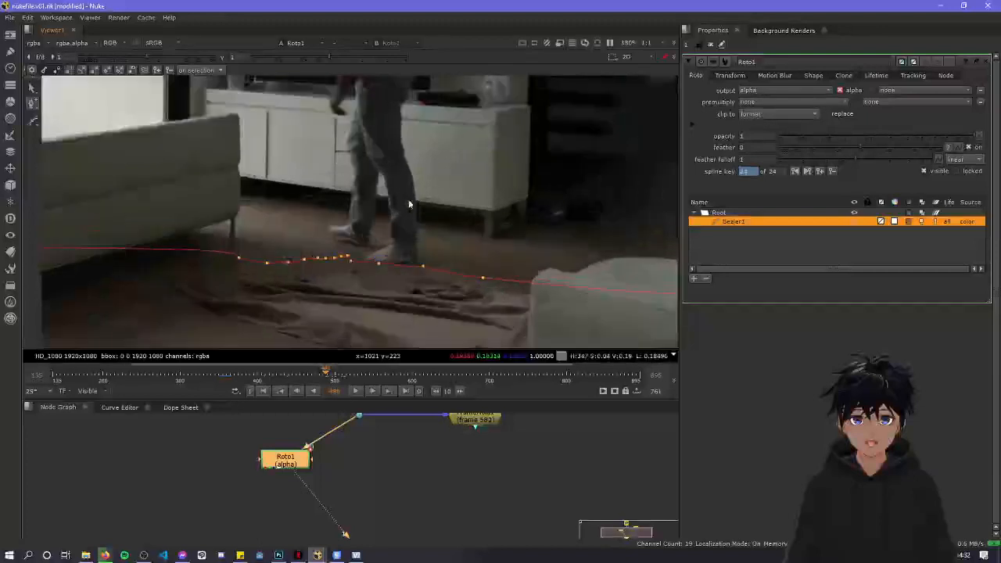
scroll(390, 227, up, 1)
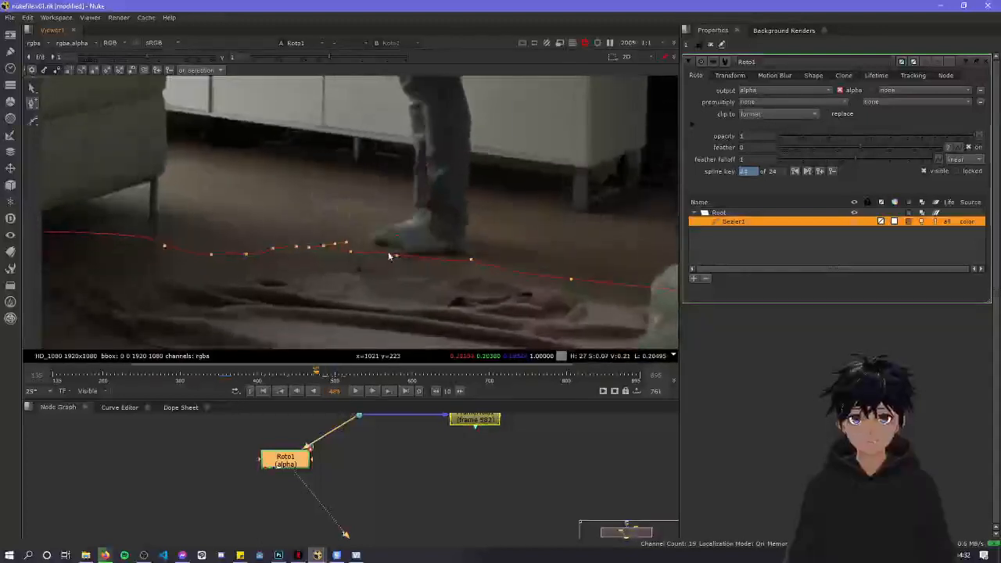
key(Left)
key(Left)
key(Left)
key(Left)
key(Left)
key(Left)
key(Left)
key(Left)
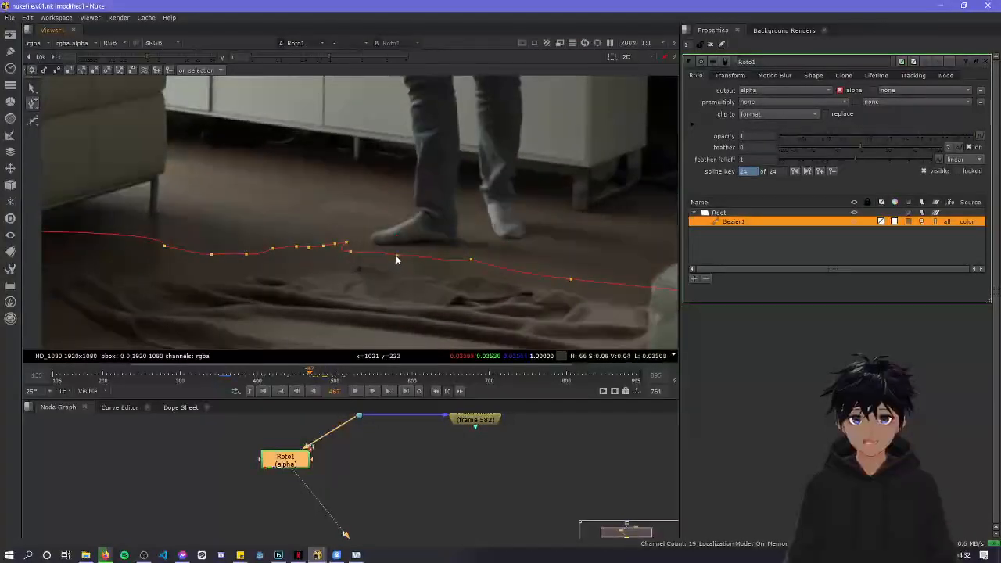
key(Right)
drag(397, 257, 349, 256)
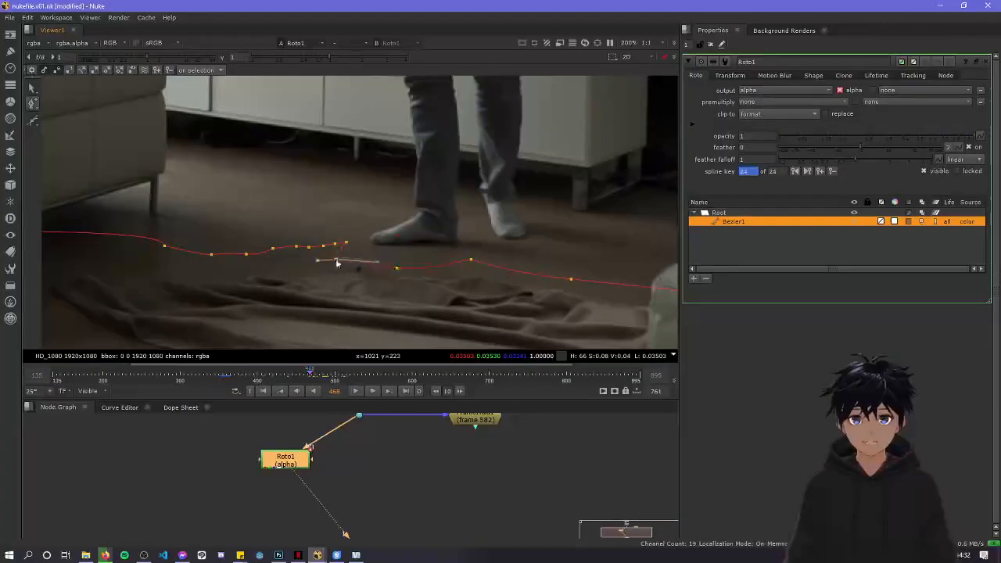
click(381, 266)
Step forward from frame 468, checking that the walking feet stay inside the lower edge of Bezier1 on the way to the sofa
key(Right)
key(Right)
key(Right)
key(Right)
key(Right)
key(Right)
key(Right)
key(Right)
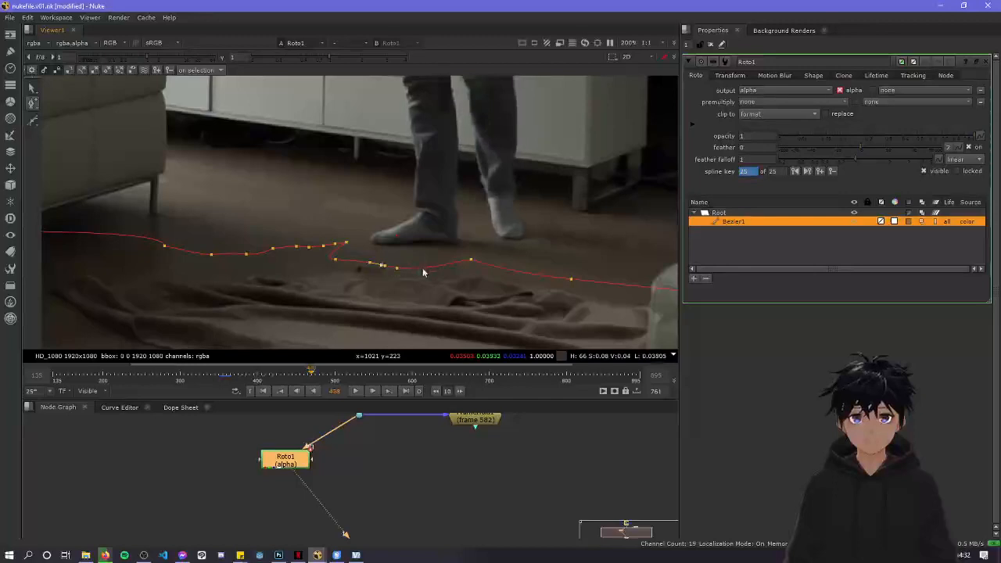
key(Right)
key(Right)
key(Right)
key(Right)
key(Right)
key(Right)
key(Right)
key(Right)
key(Right)
key(Right)
key(Right)
key(Right)
key(Right)
key(Right)
key(Right)
key(Right)
key(Right)
key(Right)
key(Right)
key(Right)
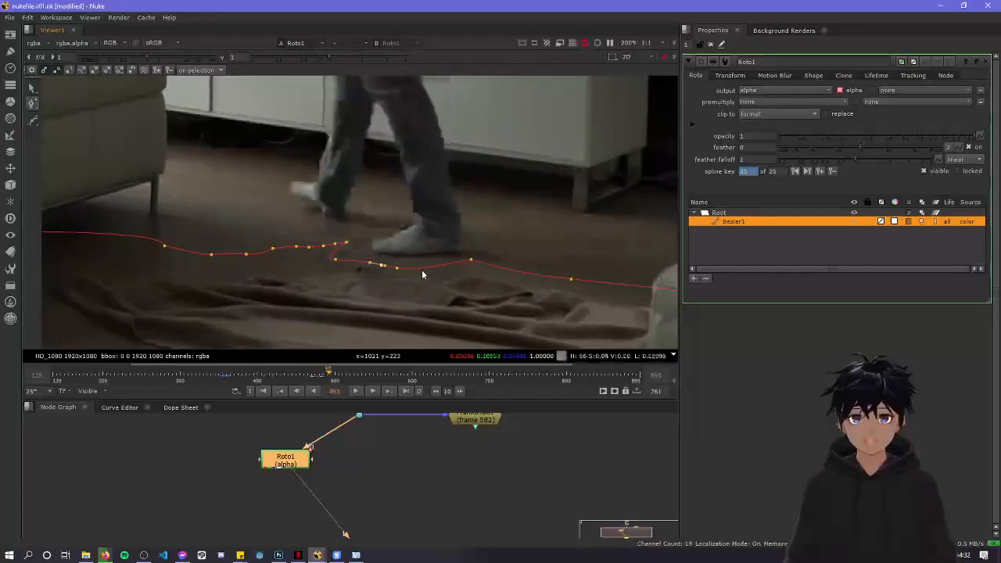
key(Right)
key(Left)
key(Left)
key(Left)
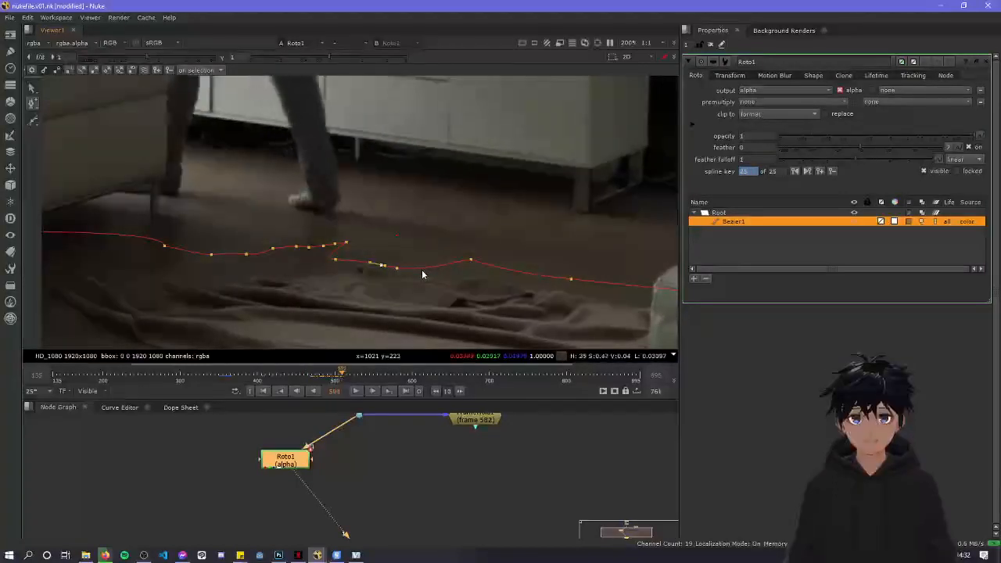
key(Right)
key(Right)
key(Right)
key(Right)
key(Right)
key(Right)
key(Right)
key(Right)
key(Right)
key(Right)
key(Right)
key(Right)
key(Right)
key(Right)
key(Right)
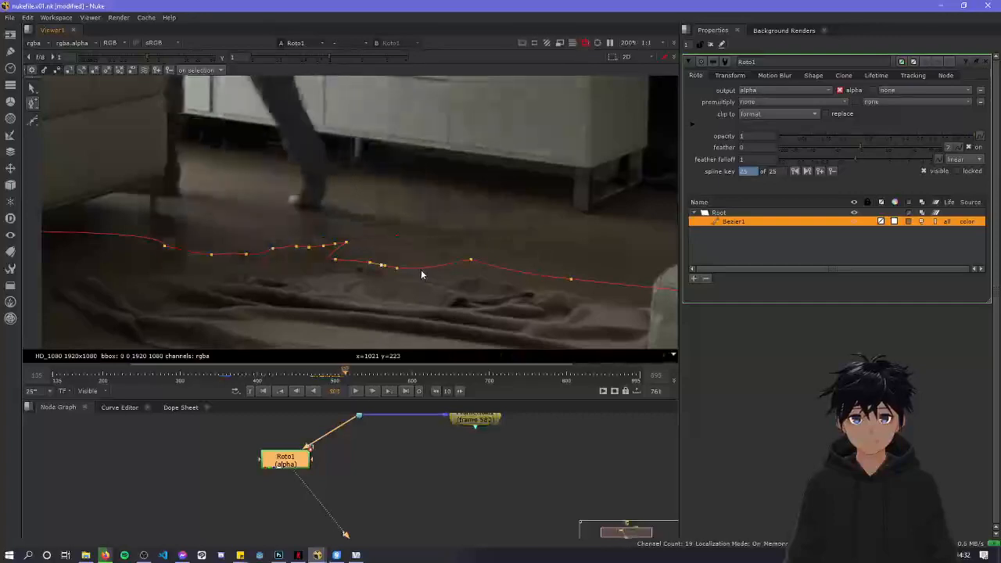
Step through the frames where the person climbs onto the sofa and lies down, checking the shape along the sofa's base
key(Right)
key(Right)
key(Right)
key(Right)
key(Right)
key(Right)
key(Right)
key(Right)
key(Right)
key(Right)
key(Right)
key(Right)
key(Right)
key(Right)
key(Right)
key(Right)
key(Right)
key(Right)
key(Right)
key(Right)
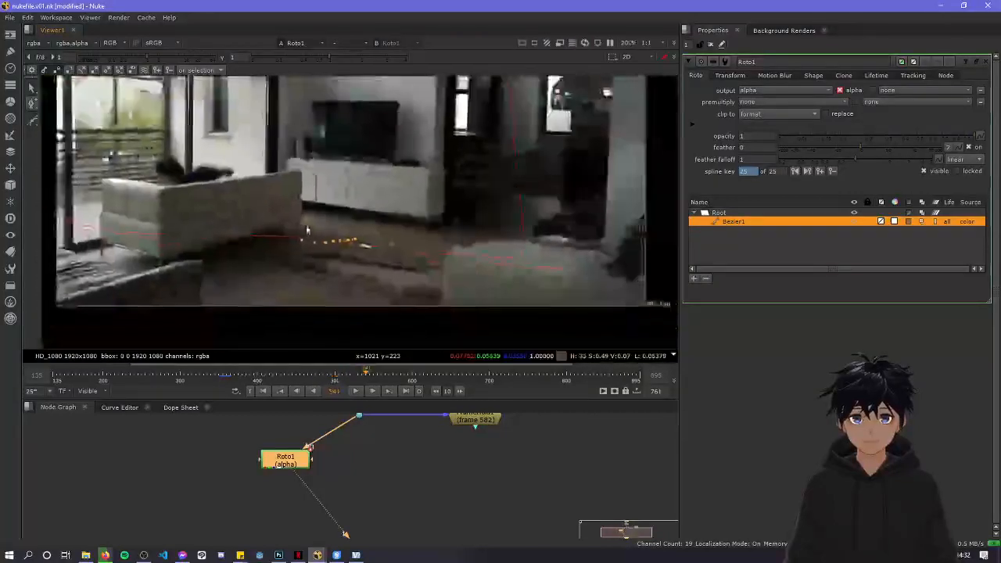
key(Left)
key(Left)
key(Left)
key(Left)
key(Left)
key(Left)
key(Right)
key(Right)
key(Right)
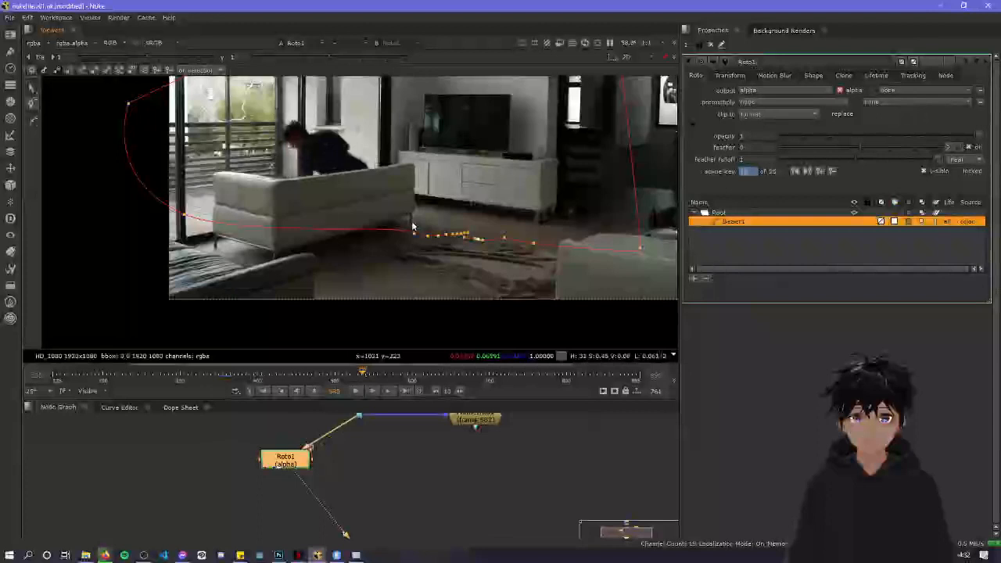
key(Right)
key(Right)
key(Right)
key(Right)
key(Right)
key(Right)
key(Right)
key(Right)
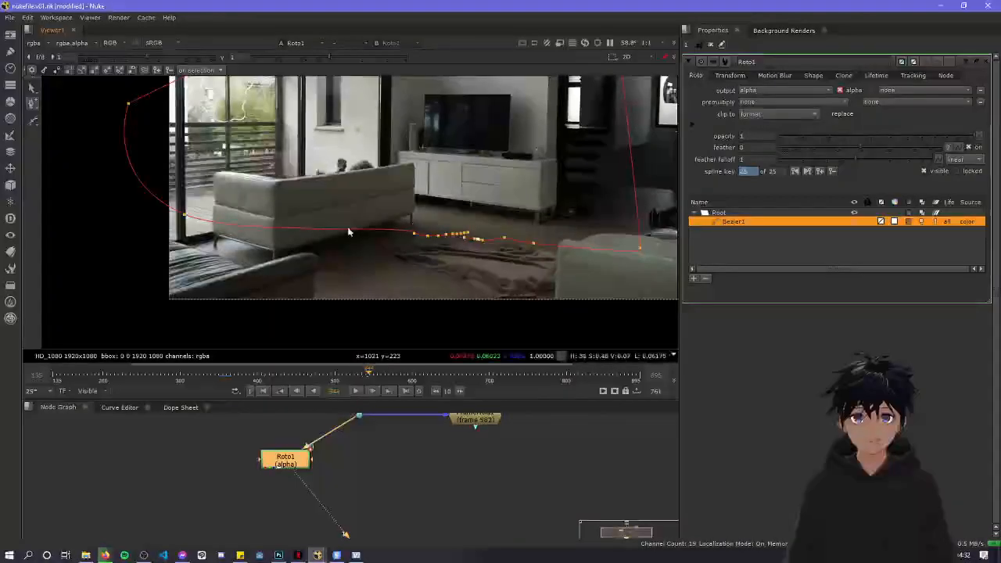
key(Right)
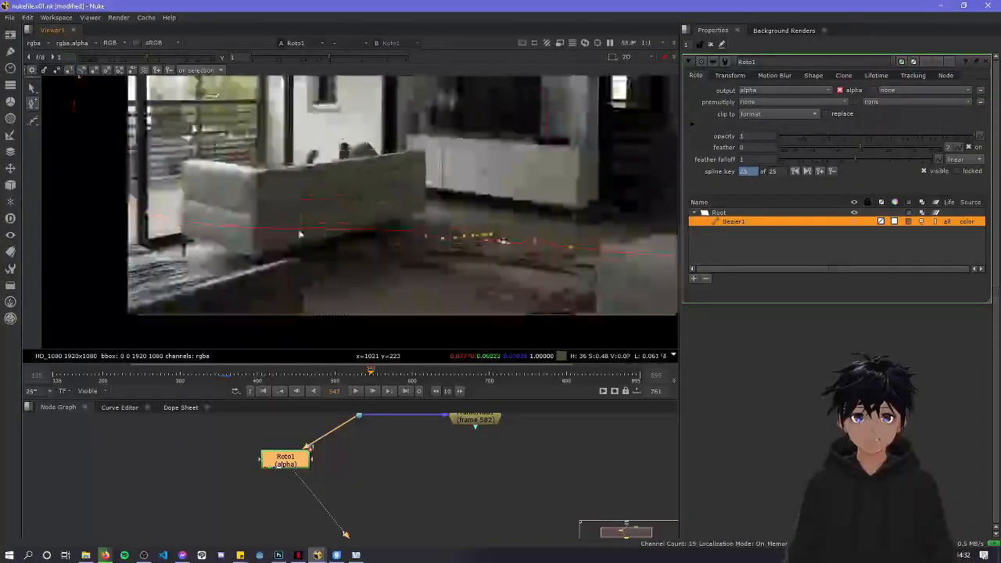
scroll(186, 224, up, 4)
scroll(186, 223, down, 2)
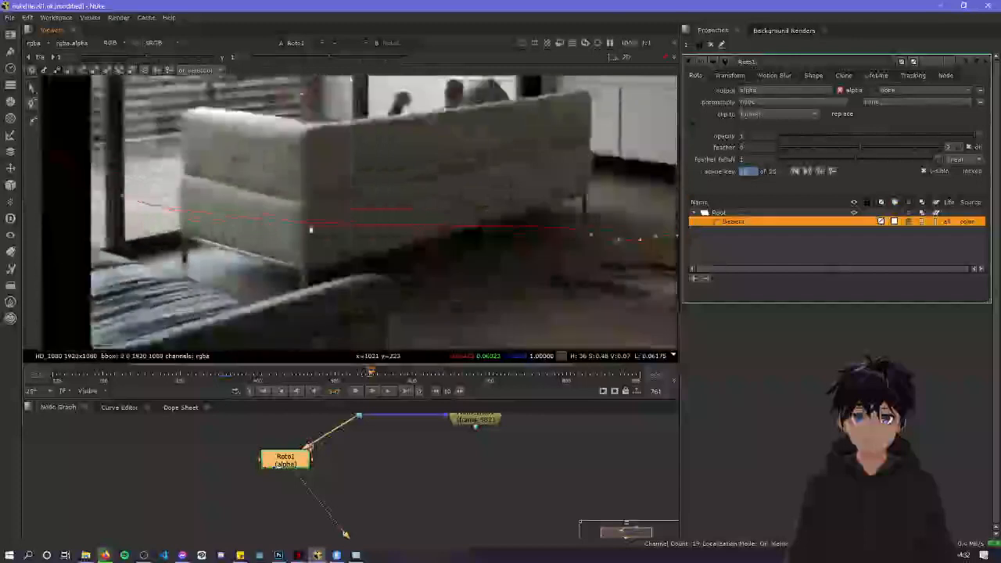
middle_drag(433, 243, 402, 250)
key(Right)
key(Right)
key(Right)
key(Right)
key(Right)
key(Right)
key(Right)
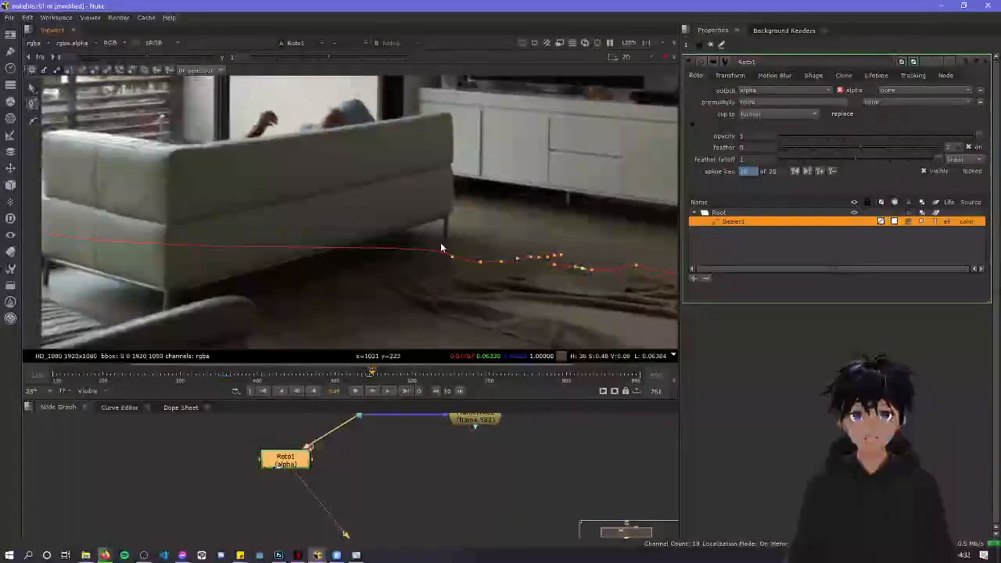
key(Right)
Step on to frame 601, checking the shape against the whole room after the person is hidden behind the sofa
scroll(416, 195, down, 4)
middle_drag(416, 195, 361, 237)
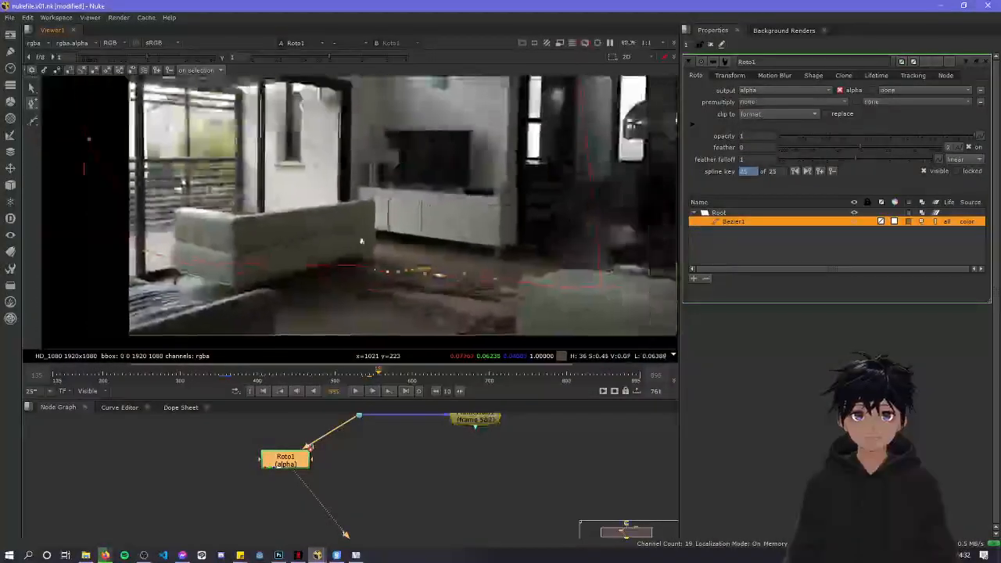
key(Right)
key(Right)
key(Right)
key(Right)
key(Right)
key(Right)
key(Right)
key(Right)
key(Right)
key(Right)
key(Right)
key(Right)
key(Right)
key(Right)
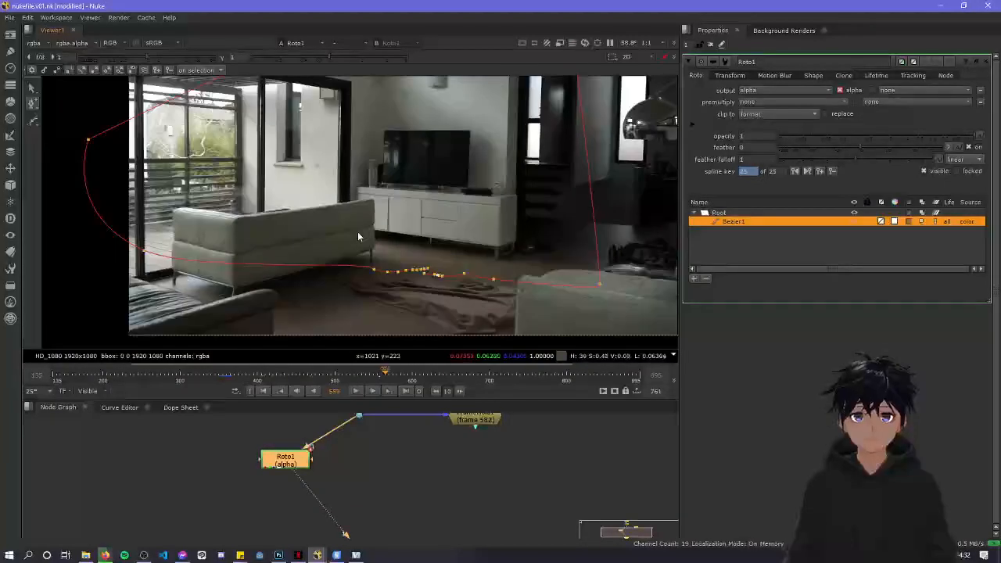
key(Right)
key(Right)
key(Right)
key(Right)
key(Right)
key(Right)
key(Right)
key(Right)
key(Right)
key(Right)
key(Right)
key(Right)
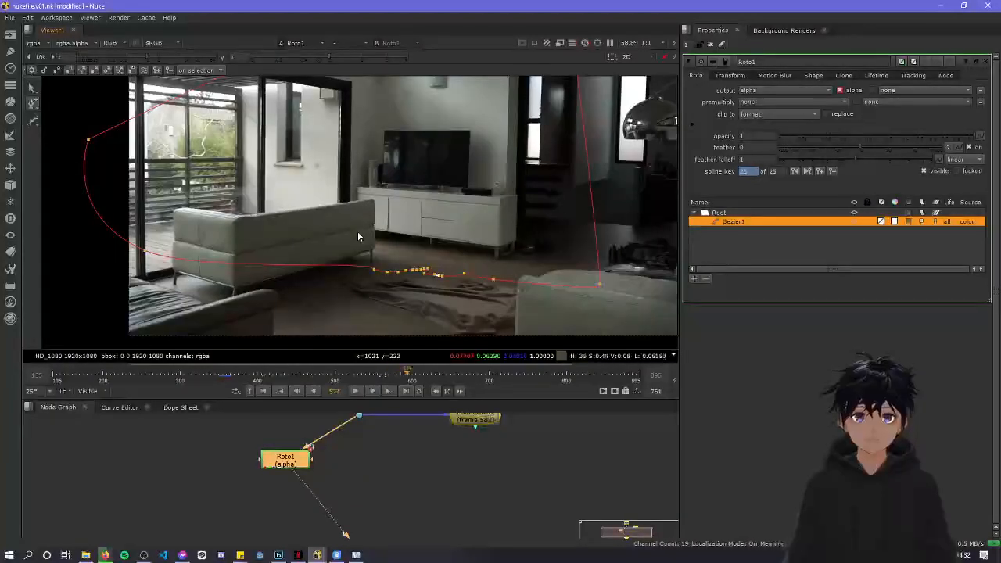
key(Right)
key(Right)
key(Right)
key(Right)
key(Right)
key(Right)
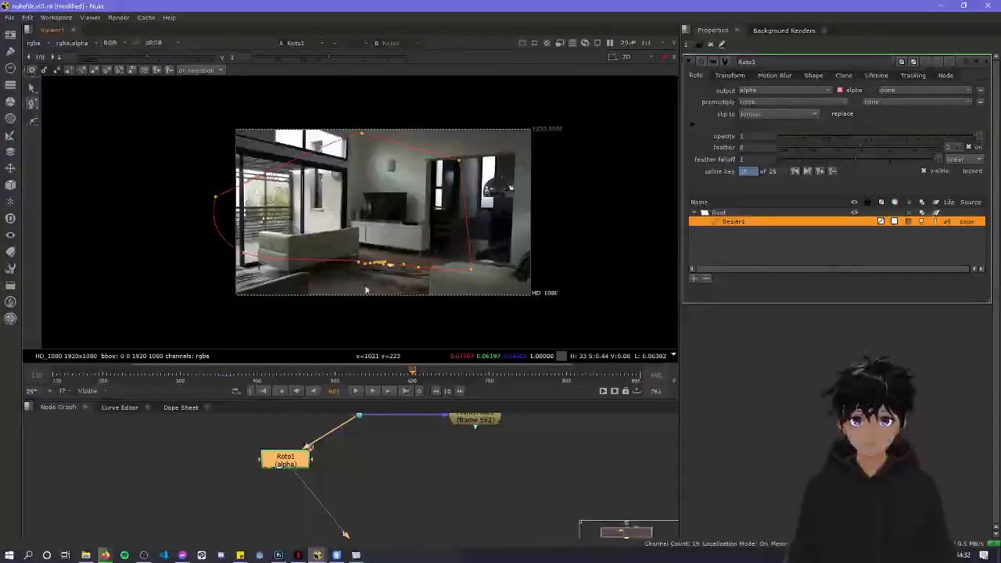
Step back from frame 601 to the frames where the person disappears behind the sofa, checking what is still visible inside Bezier1
key(Left)
key(Left)
key(Left)
key(Left)
key(Left)
key(Left)
key(Left)
key(Left)
key(Left)
key(Left)
key(Left)
key(Left)
key(Left)
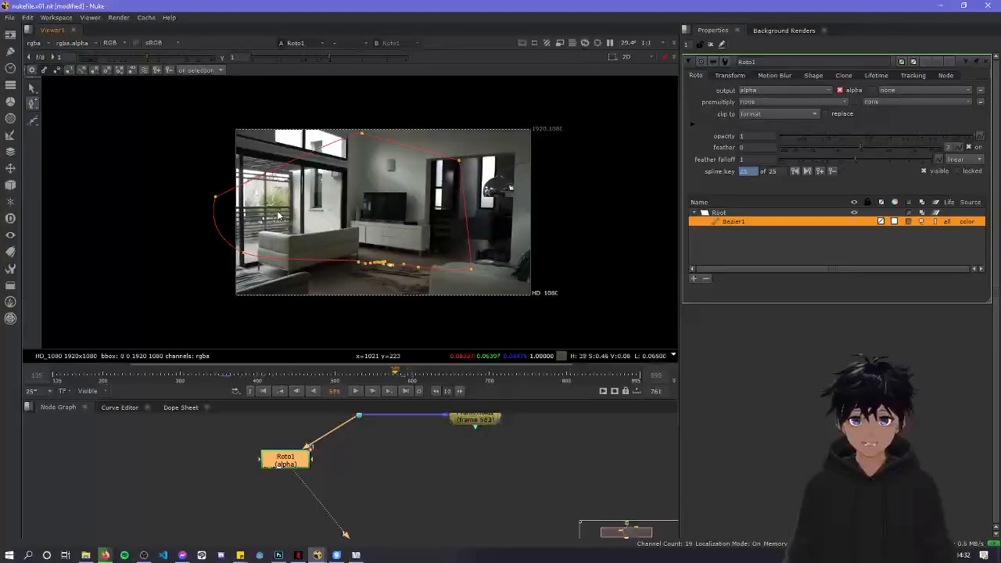
key(Right)
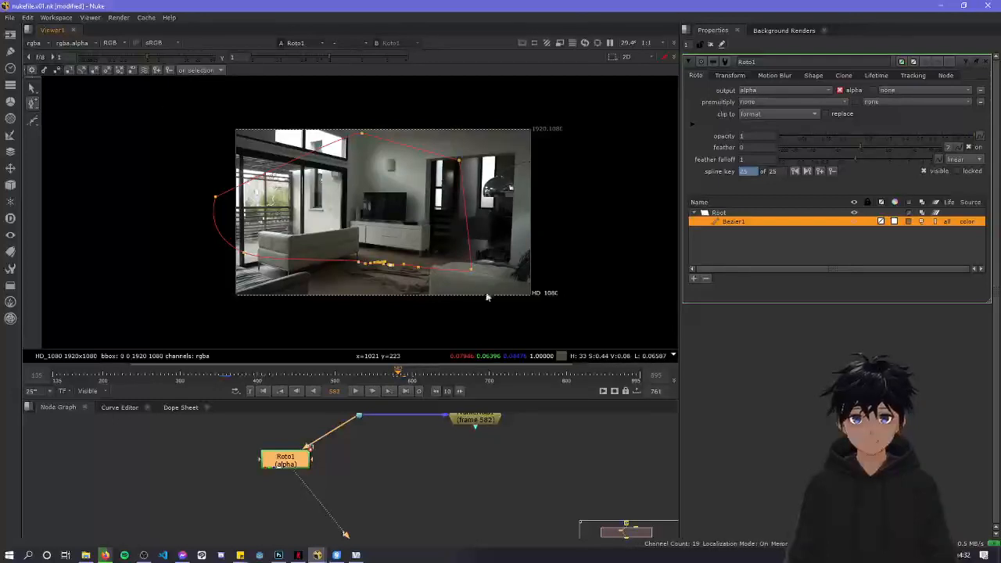
On frame 582, select all points of Bezier1 and move the whole shape sideways out of the picture
scroll(443, 224, up, 4)
scroll(415, 225, down, 4)
scroll(383, 271, up, 4)
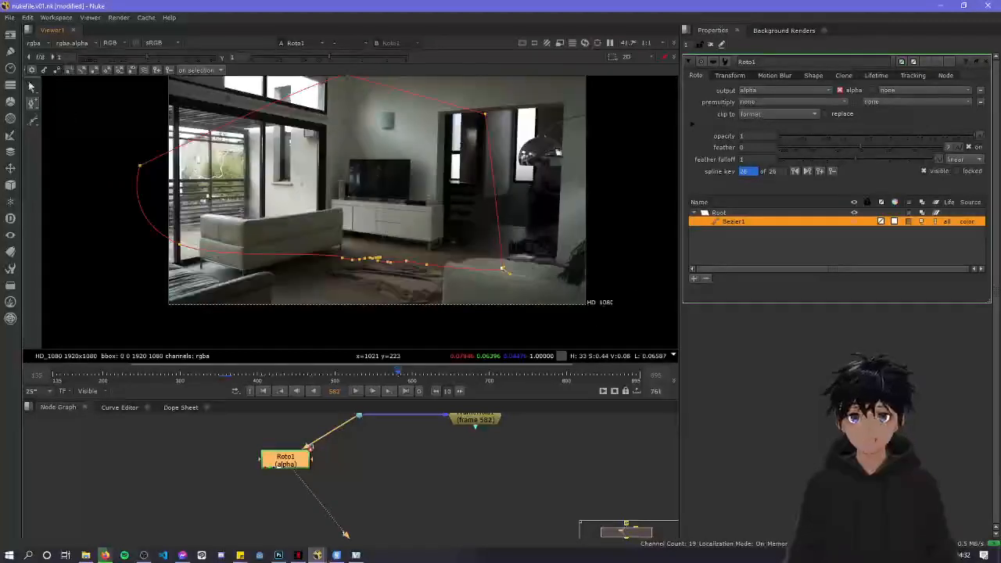
key(Right)
scroll(133, 121, down, 2)
drag(132, 118, 535, 310)
drag(383, 217, 100, 210)
mouse_move(297, 228)
middle_down()
mouse_move(328, 216)
mouse_move(435, 221)
mouse_move(284, 230)
middle_up()
scroll(328, 217, up, 3)
scroll(291, 223, down, 3)
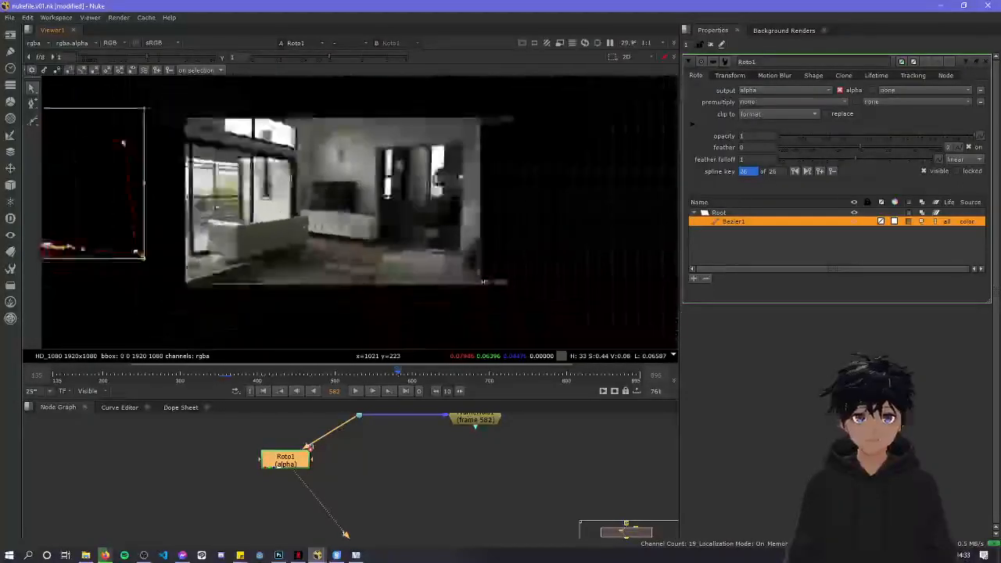
scroll(297, 222, up, 5)
scroll(337, 210, down, 4)
middle_drag(357, 235, 345, 251)
Disconnect Roto1 from the footage and reposition Roto1 and FrameHold1 in the node graph
drag(288, 461, 294, 461)
middle_drag(364, 471, 382, 503)
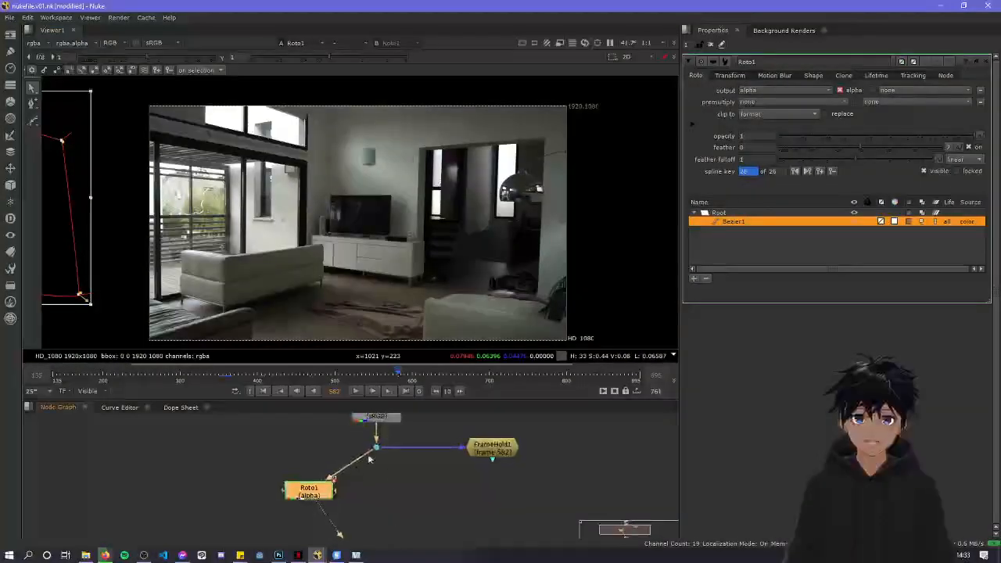
drag(369, 456, 305, 452)
drag(315, 493, 494, 425)
middle_drag(520, 461, 515, 426)
drag(504, 429, 442, 471)
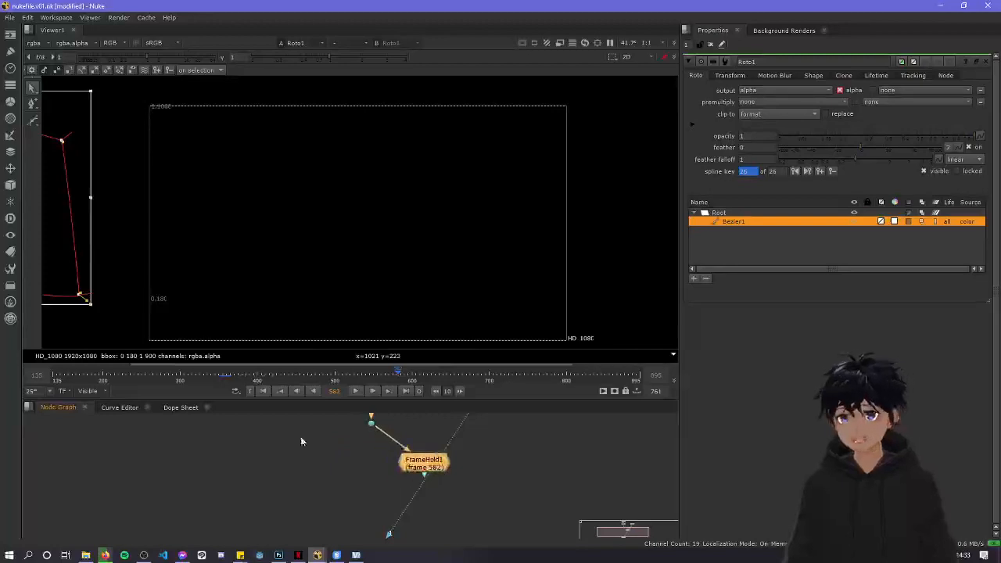
Move Roto1 to the opposite side of the footage branch from FrameHold1 and enlarge the node graph area
scroll(429, 447, down, 3)
middle_drag(467, 436, 420, 428)
drag(411, 470, 438, 463)
drag(443, 426, 274, 479)
middle_drag(347, 479, 396, 480)
scroll(397, 453, up, 3)
scroll(397, 453, down, 5)
scroll(391, 508, up, 5)
scroll(396, 484, up, 1)
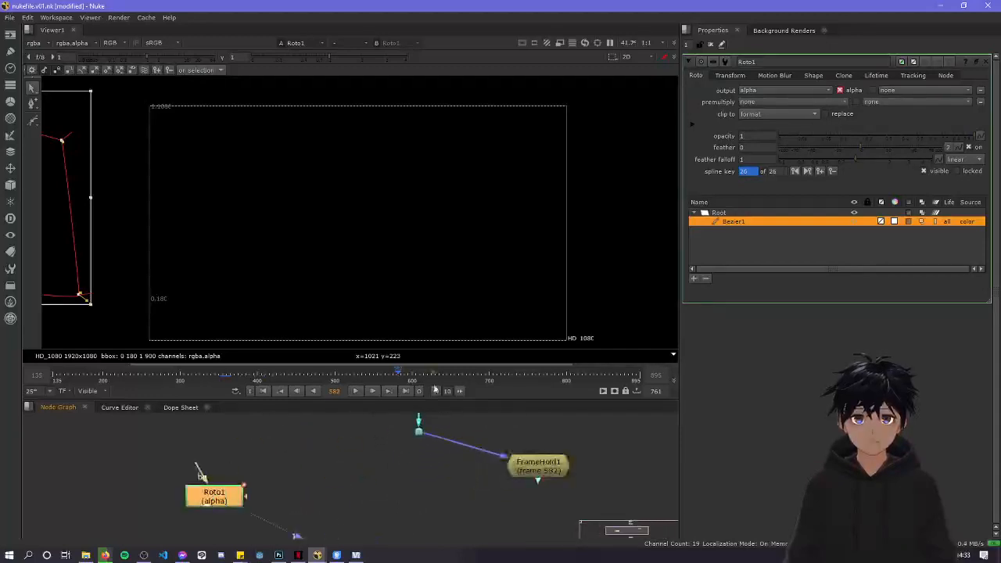
drag(472, 401, 454, 271)
scroll(389, 443, down, 3)
drag(451, 538, 185, 404)
drag(263, 415, 273, 447)
click(418, 434)
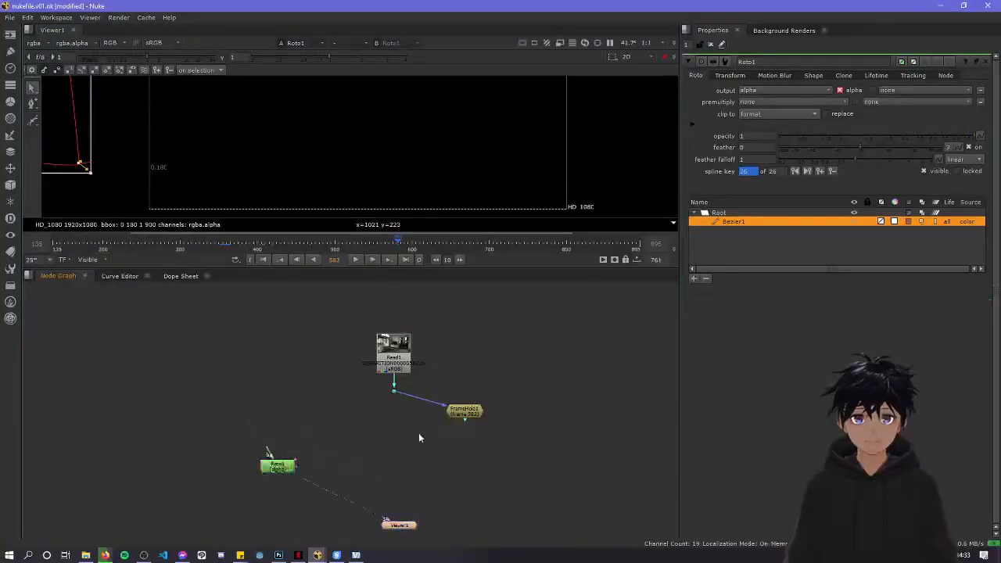
Add a Merge node below the footage with FrameHold1 feeding its A input, and place FrameHold1 level with it
scroll(378, 411, up, 2)
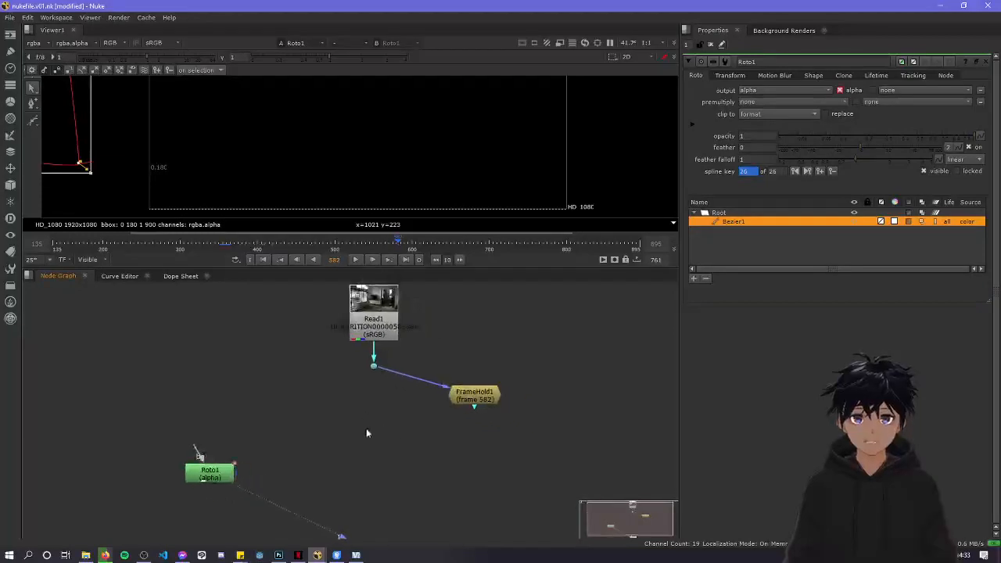
key(Tab)
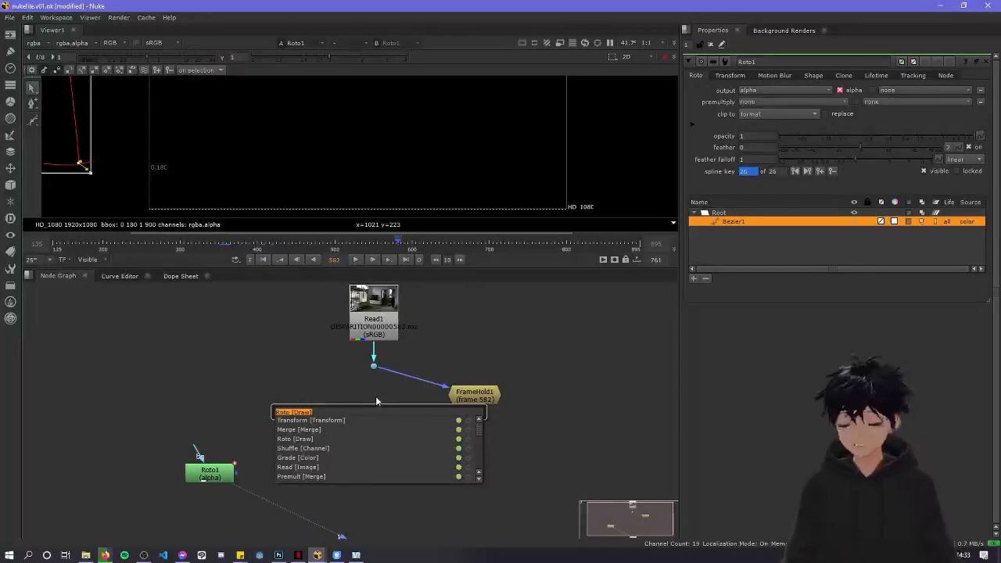
text(merge)
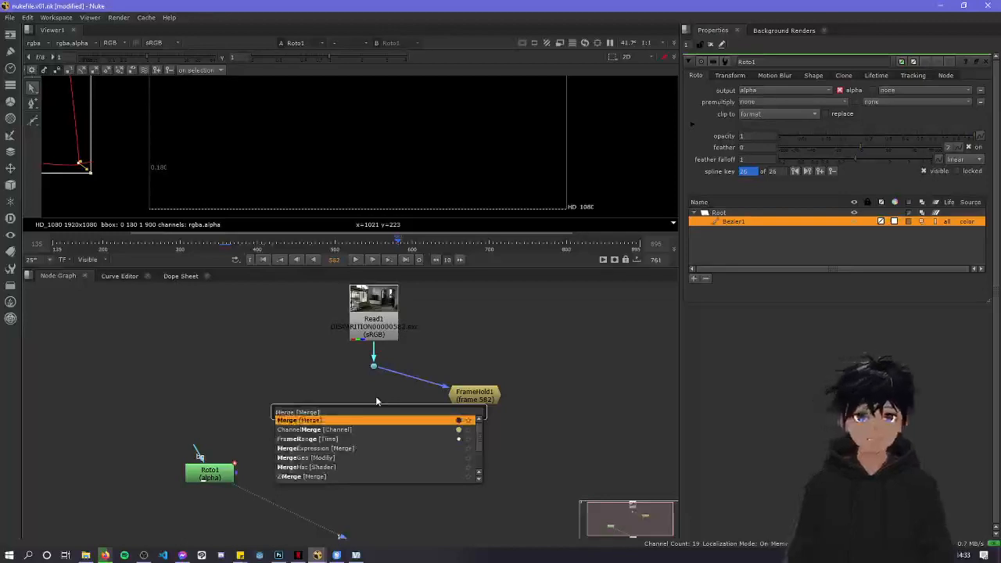
key(Return)
drag(376, 424, 485, 467)
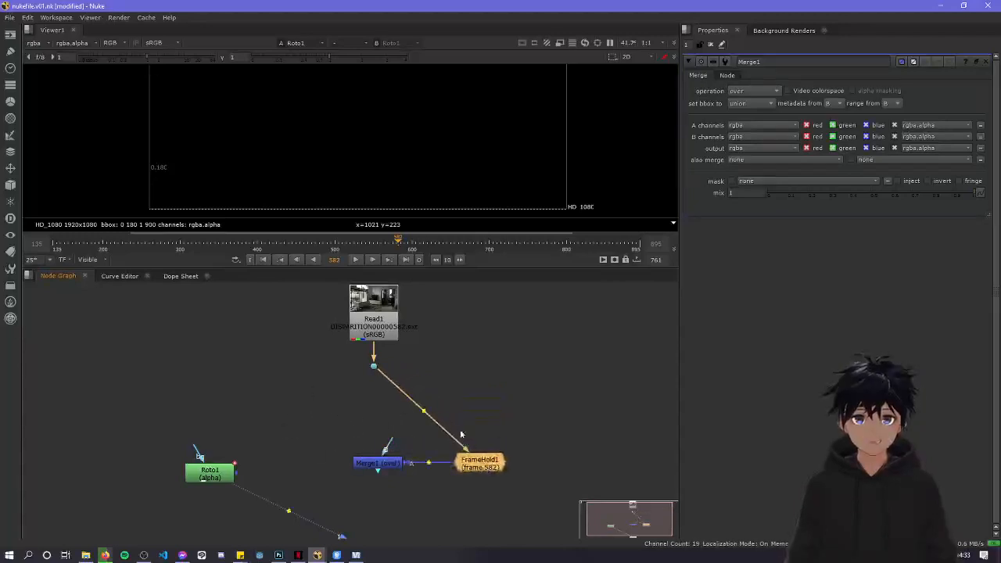
Add a corner dot to FrameHold1's connection and connect the B input of Merge1 to the footage dot
ctrl+drag(421, 412, 481, 372)
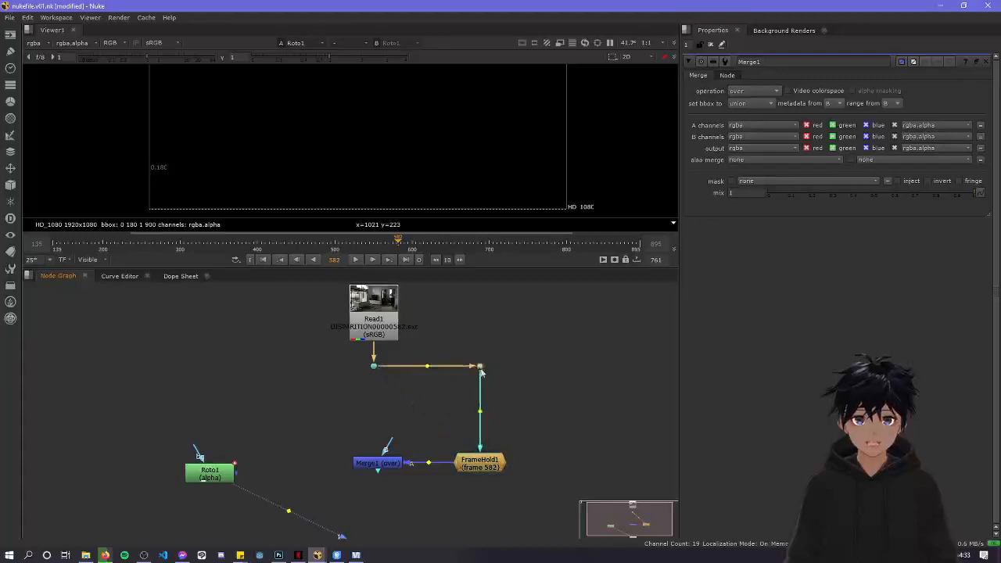
drag(317, 431, 374, 366)
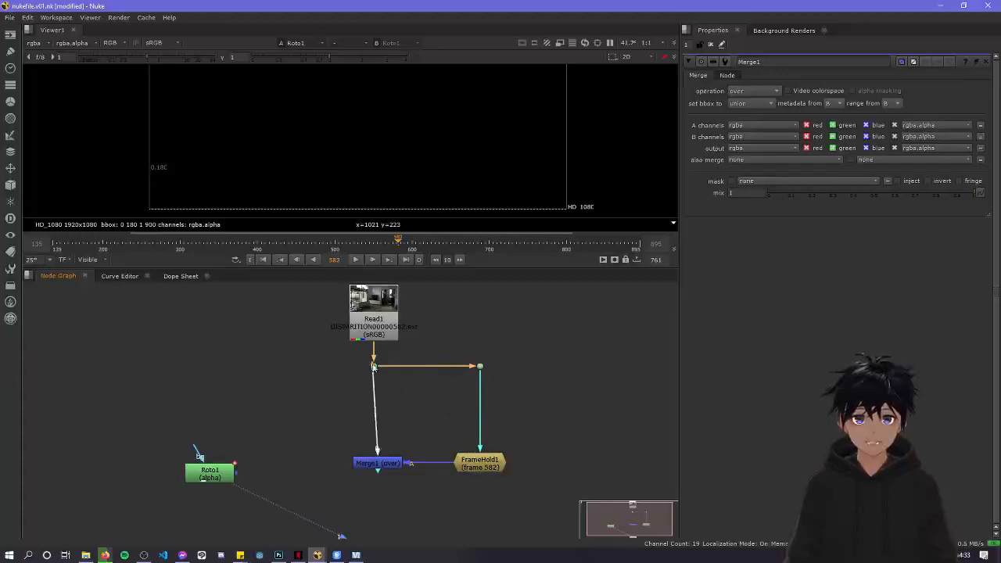
drag(376, 460, 372, 460)
click(362, 455)
middle_drag(305, 426, 380, 386)
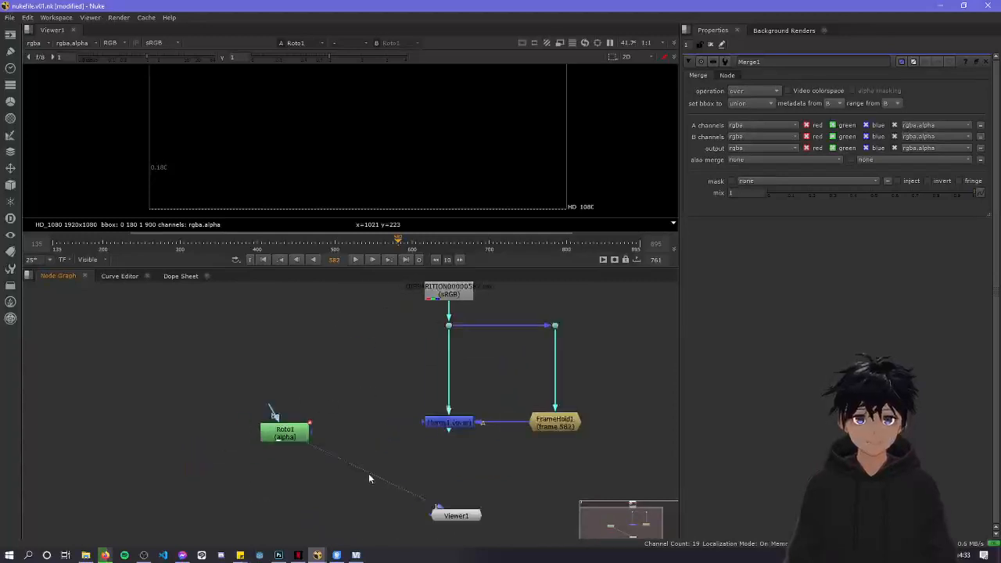
Detach the viewer from Roto1, use Roto1 as the mask of Merge1 and feed its background from the footage through a corner dot
drag(437, 507, 344, 467)
drag(285, 439, 318, 423)
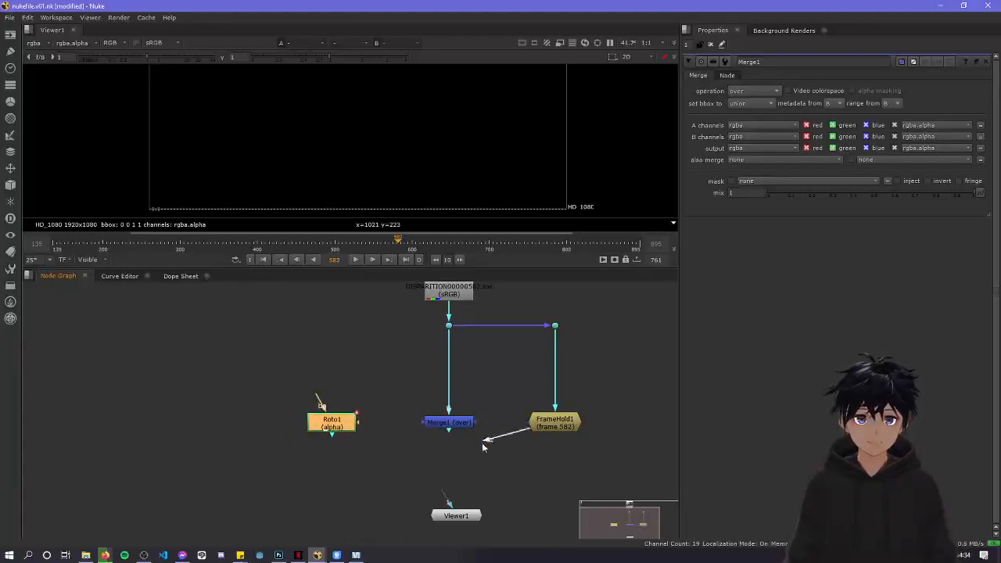
drag(482, 440, 448, 325)
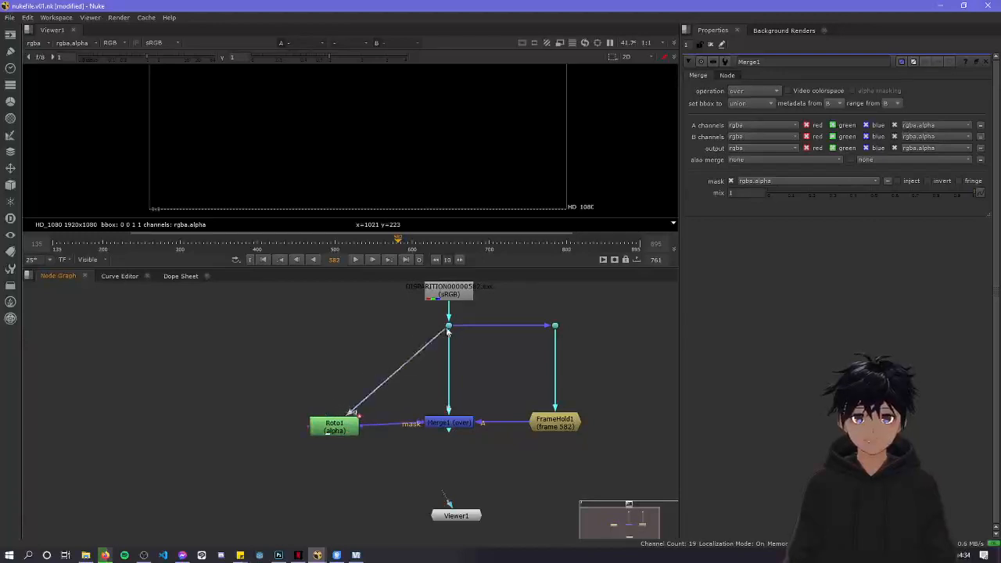
ctrl+drag(392, 372, 337, 326)
View the output of Merge1 in an enlarged viewer and check the masked composite on frame 423
middle_drag(383, 386, 319, 369)
click(387, 403)
key(1)
scroll(369, 137, down, 2)
scroll(368, 137, up, 1)
key(space)
scroll(441, 383, up, 2)
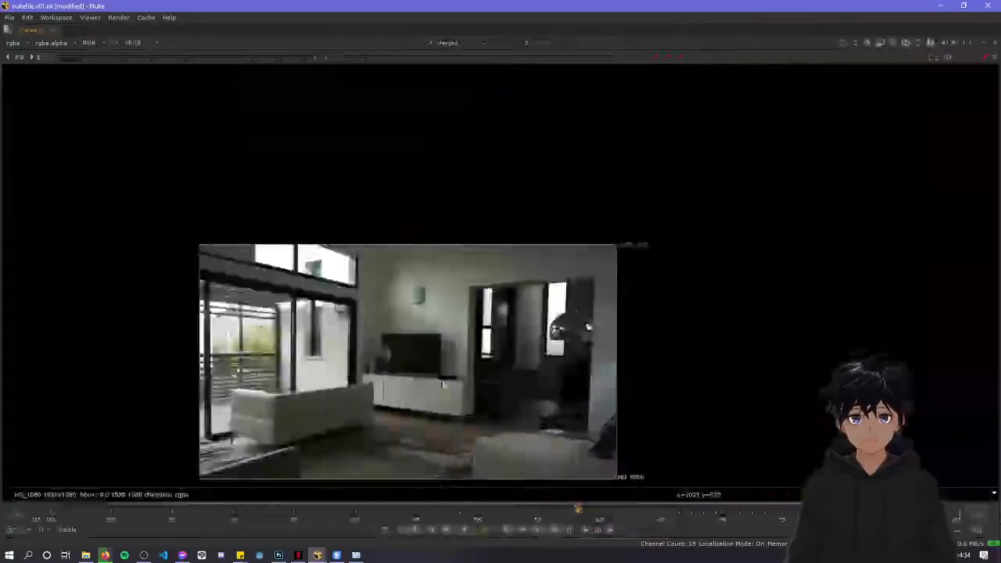
scroll(441, 383, up, 2)
scroll(454, 367, down, 2)
scroll(472, 344, up, 3)
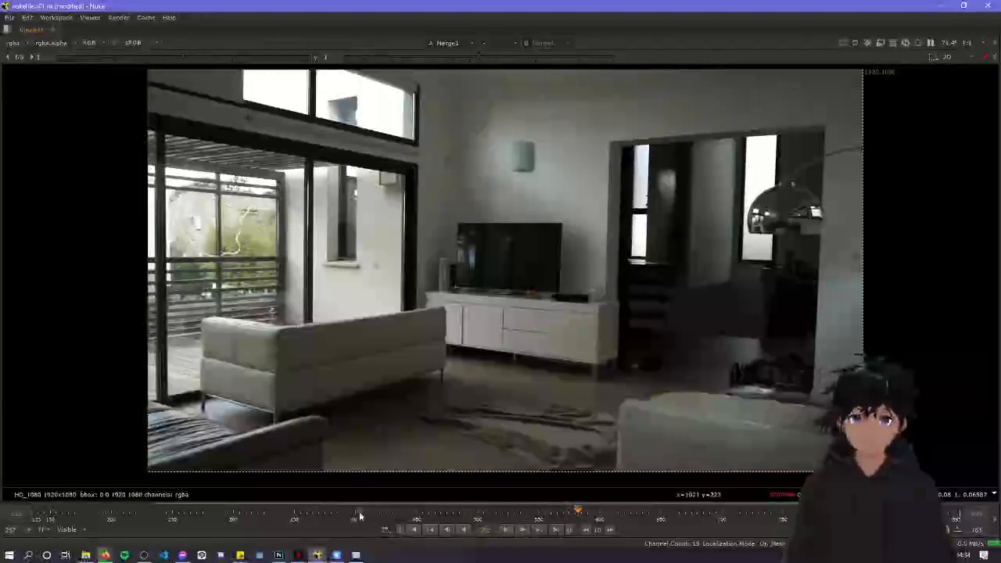
click(384, 520)
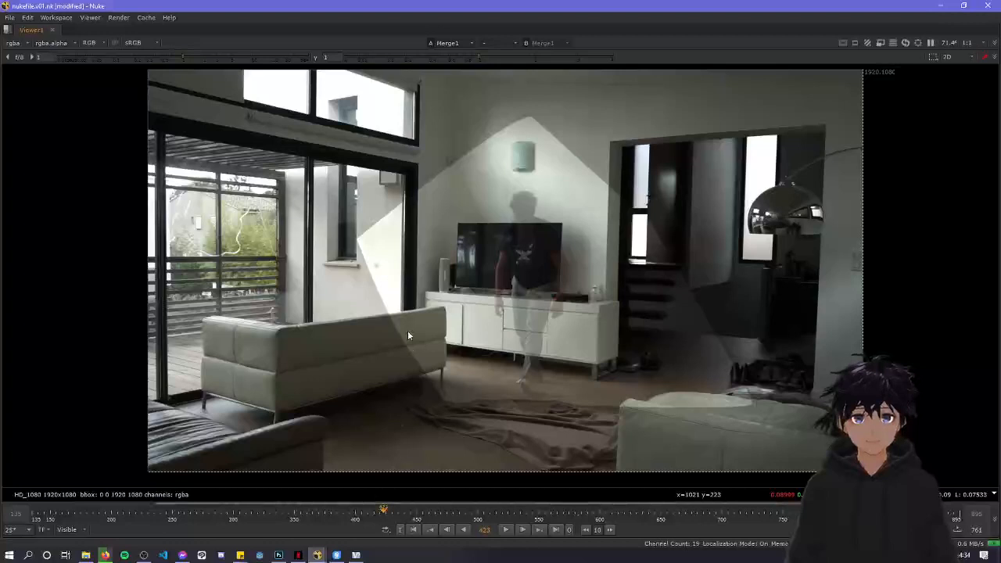
Return to the node graph, extract Merge1 from the node tree and set it aside beyond FrameHold1
key(space)
click(282, 399)
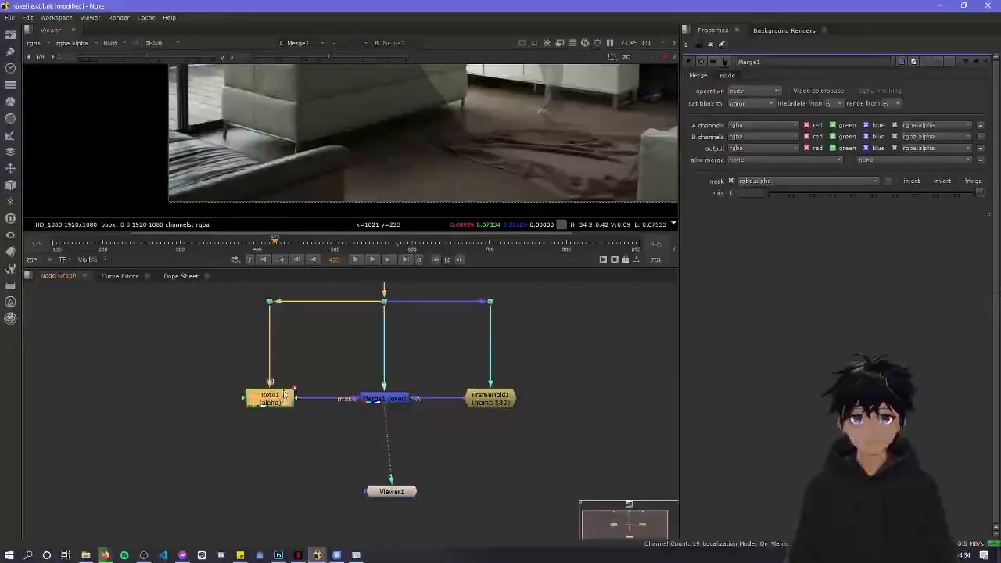
click(366, 402)
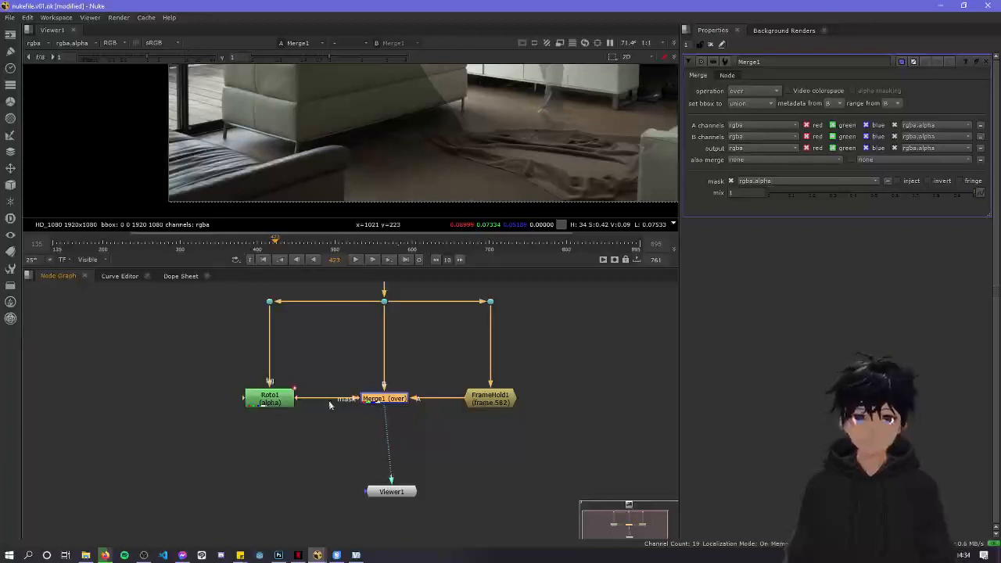
scroll(468, 108, down, 1)
scroll(451, 158, down, 3)
middle_drag(466, 112, 415, 166)
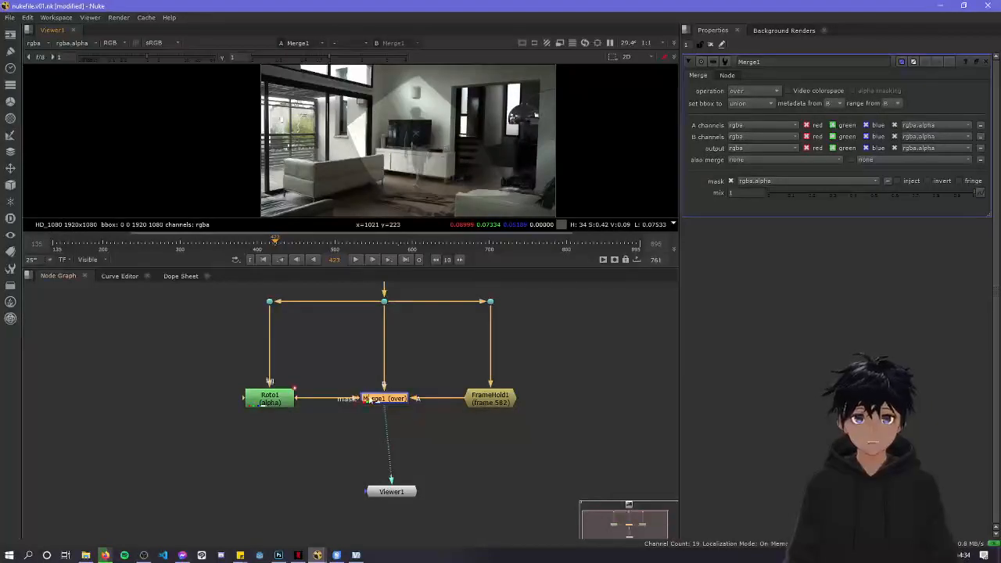
key(ctrl+shift+x)
drag(432, 402, 576, 434)
click(545, 382)
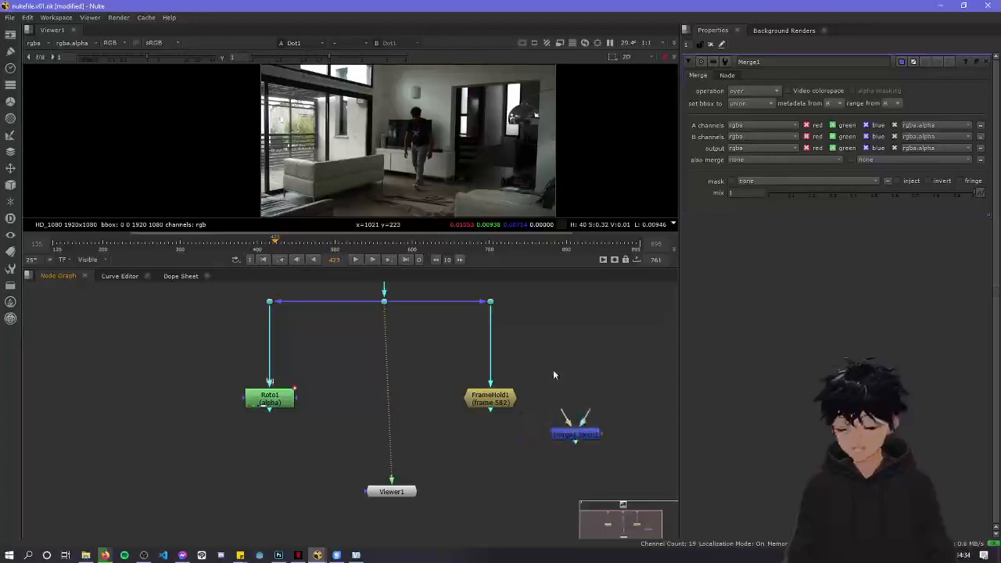
Try a Copy node in the place of Merge1, fed by FrameHold1 and masked by Roto1
key(Tab)
text(co)
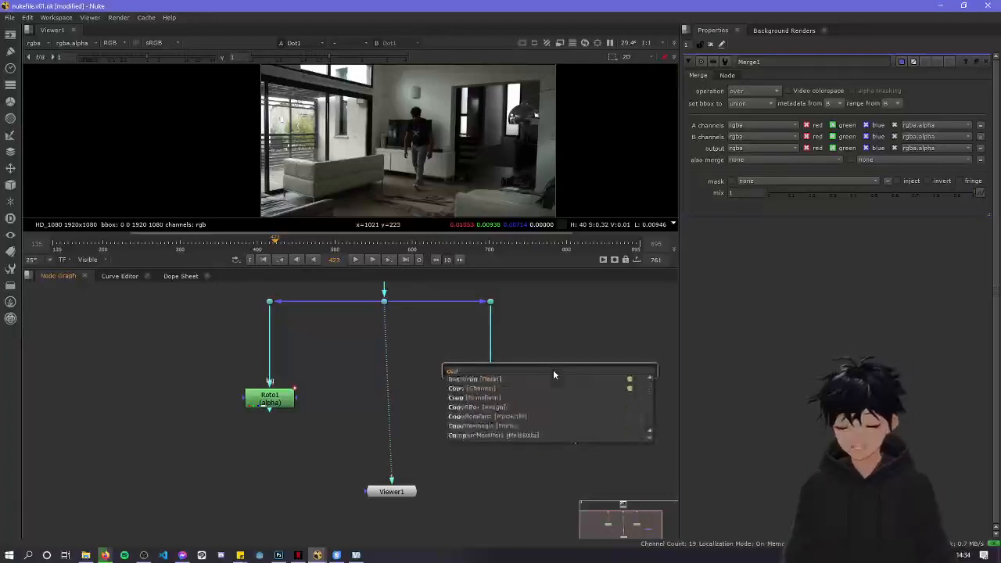
key(Return)
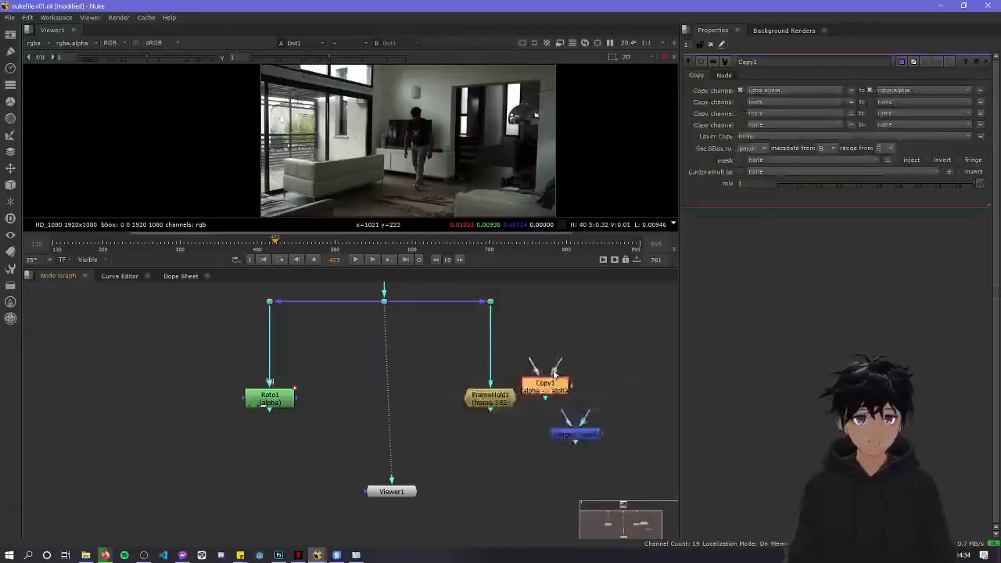
drag(543, 386, 384, 400)
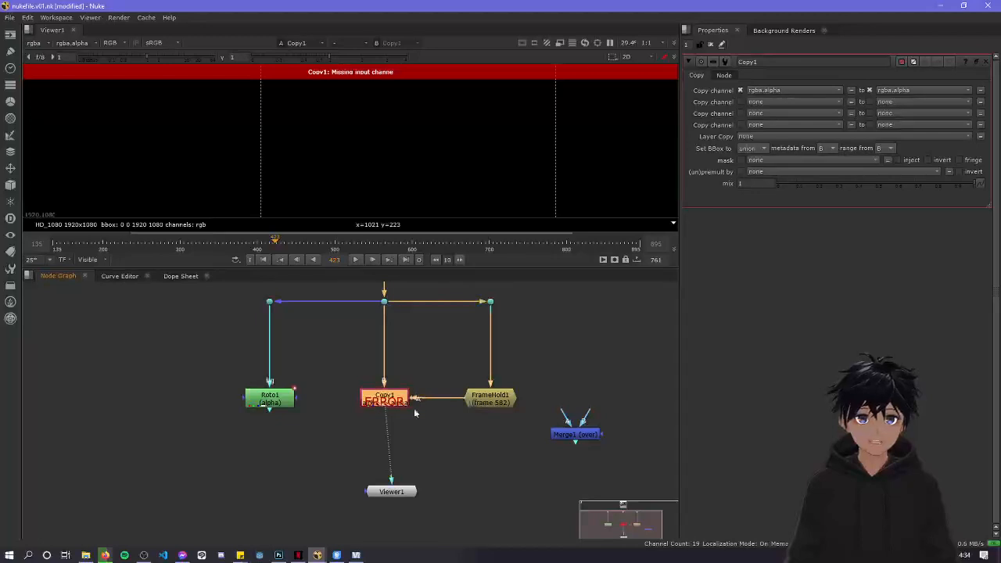
drag(360, 399, 271, 405)
drag(407, 401, 474, 402)
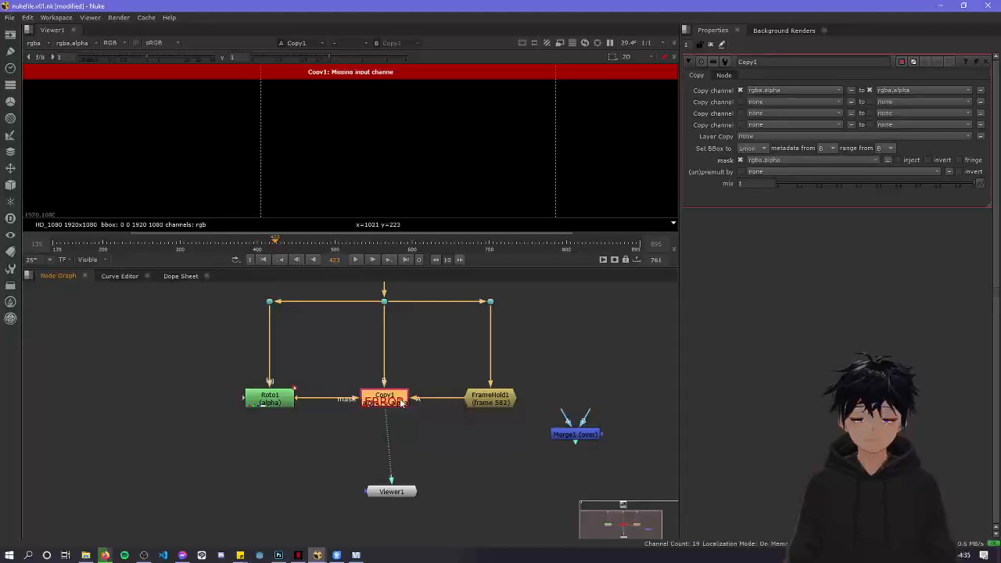
key(ctrl+shift+x)
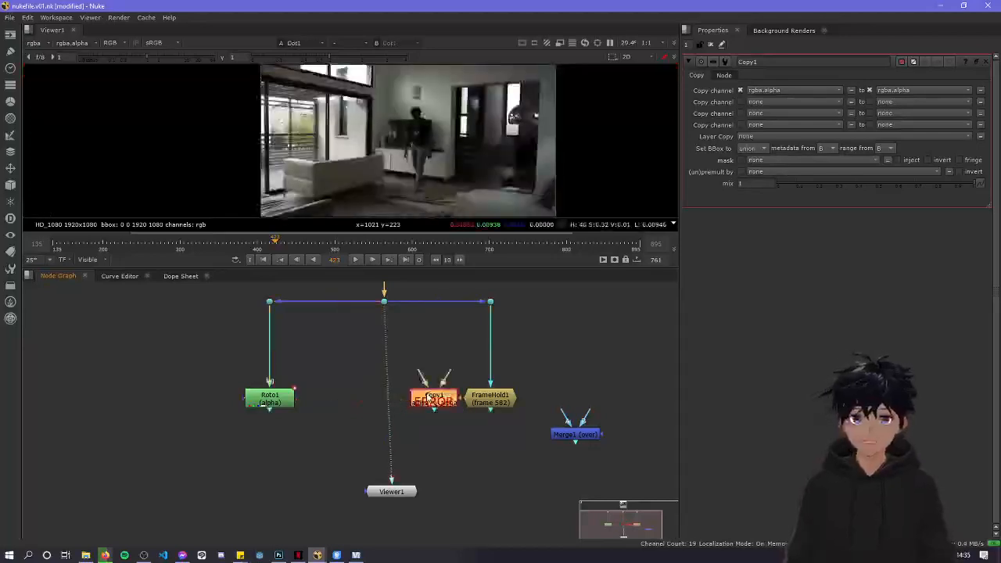
key(Delete)
Extract Roto1, insert it into the FrameHold1 branch and delete the unused corner dot on the opposite side
click(250, 397)
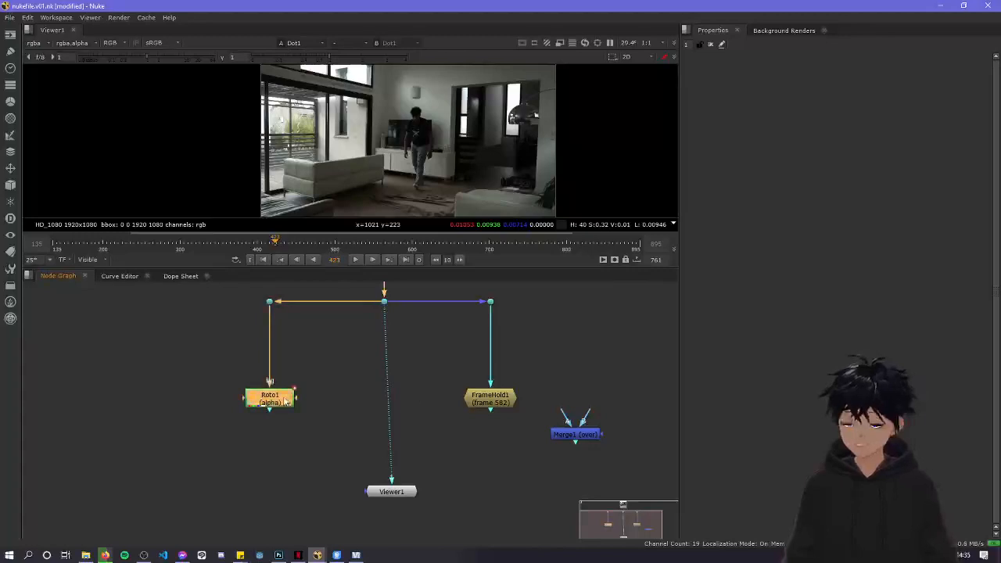
key(ctrl+shift+x)
drag(334, 406, 603, 371)
middle_drag(528, 391, 472, 416)
mouse_move(436, 422)
mouse_down()
mouse_move(441, 379)
mouse_move(439, 428)
mouse_up()
drag(542, 401, 449, 376)
drag(181, 318, 213, 342)
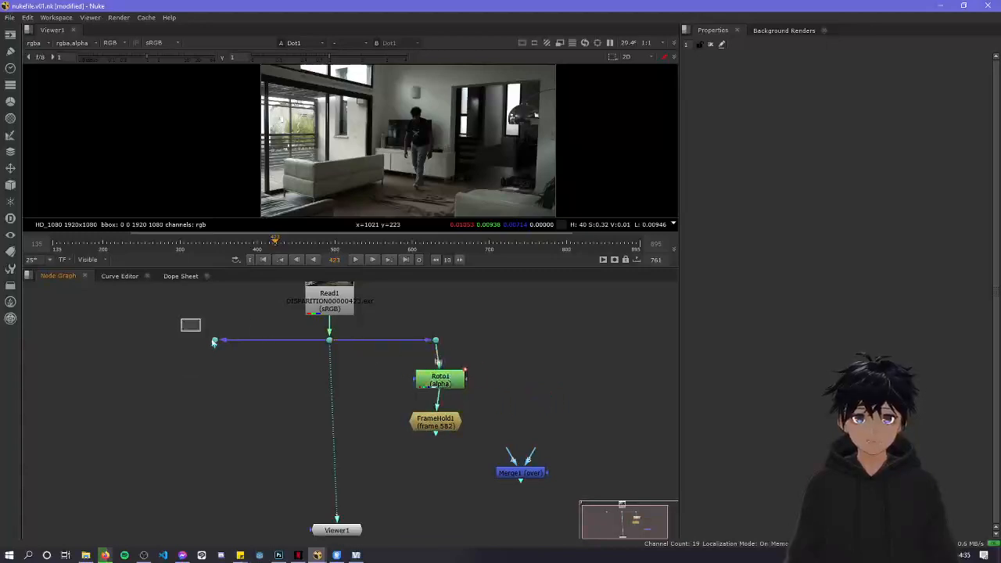
key(Delete)
Reorder the held-frame branch so that Roto1 comes after FrameHold1
drag(449, 383, 436, 424)
key(ctrl+shift+x)
click(467, 424)
scroll(467, 472, up, 1)
middle_drag(463, 470, 507, 440)
Insert Merge1 between the footage dot and the viewer with Roto1 feeding its A input, and align the nodes
drag(564, 443, 340, 383)
drag(452, 404, 467, 386)
drag(368, 387, 368, 380)
scroll(431, 134, up, 2)
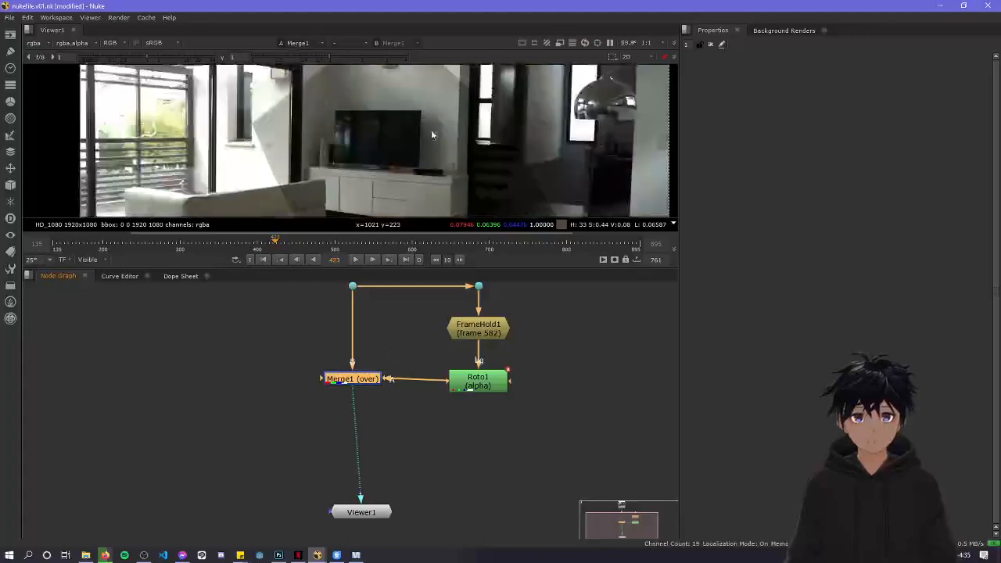
drag(360, 388, 360, 395)
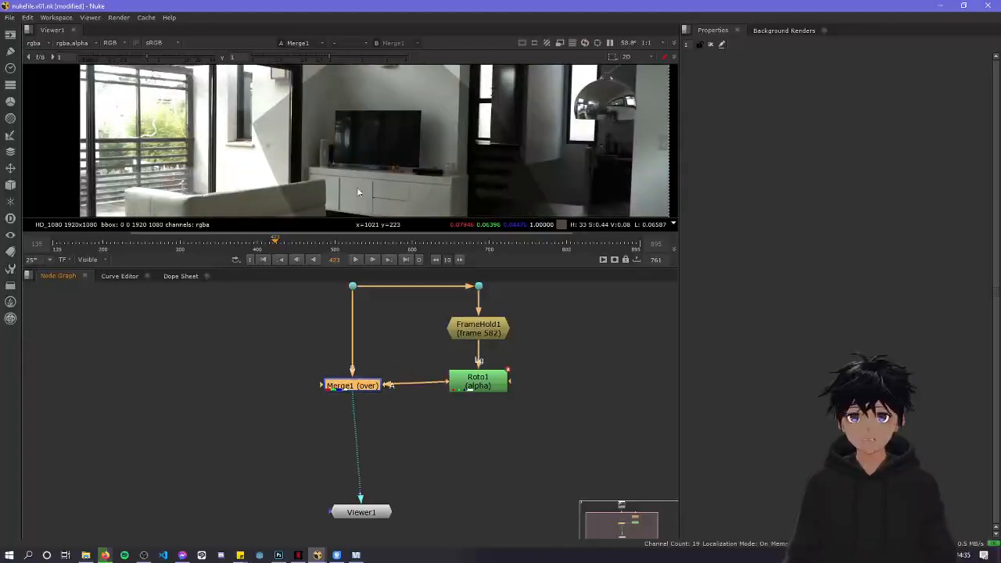
Examine the Merge1 composite on frame 423 in an enlarged viewer
scroll(357, 188, down, 4)
key(space)
middle_drag(374, 403, 402, 277)
scroll(402, 277, up, 3)
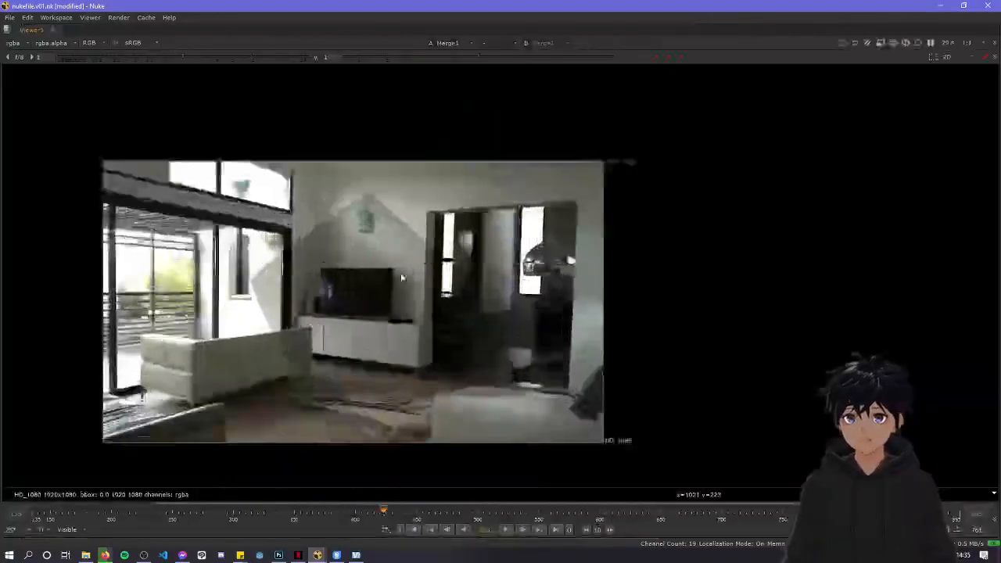
scroll(399, 283, up, 3)
middle_drag(362, 306, 507, 269)
scroll(508, 270, down, 4)
scroll(438, 276, up, 2)
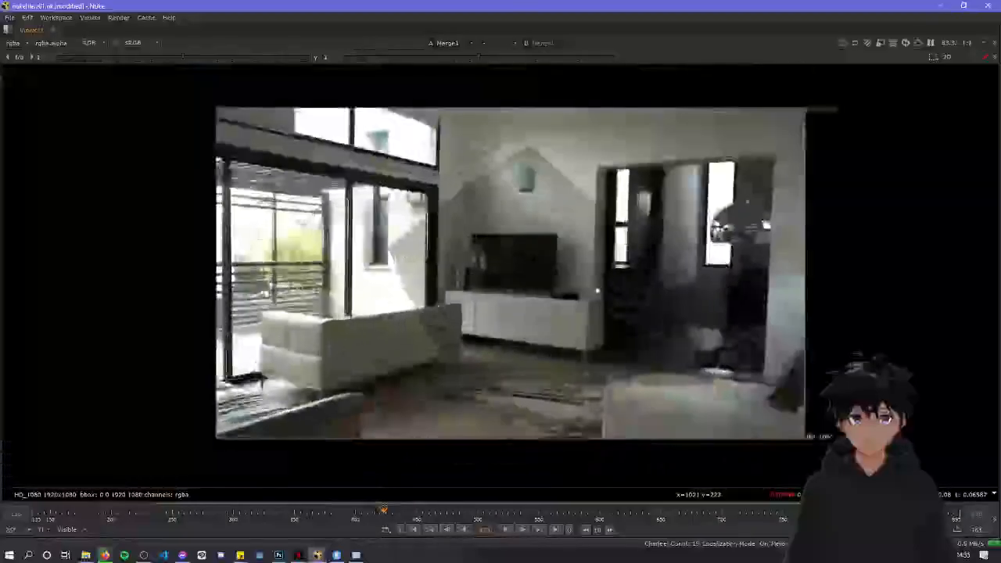
Examine the Merge1 composite around frame 278, where the person stands in front of the TV
middle_drag(596, 291, 519, 293)
scroll(519, 293, up, 1)
scroll(518, 293, down, 1)
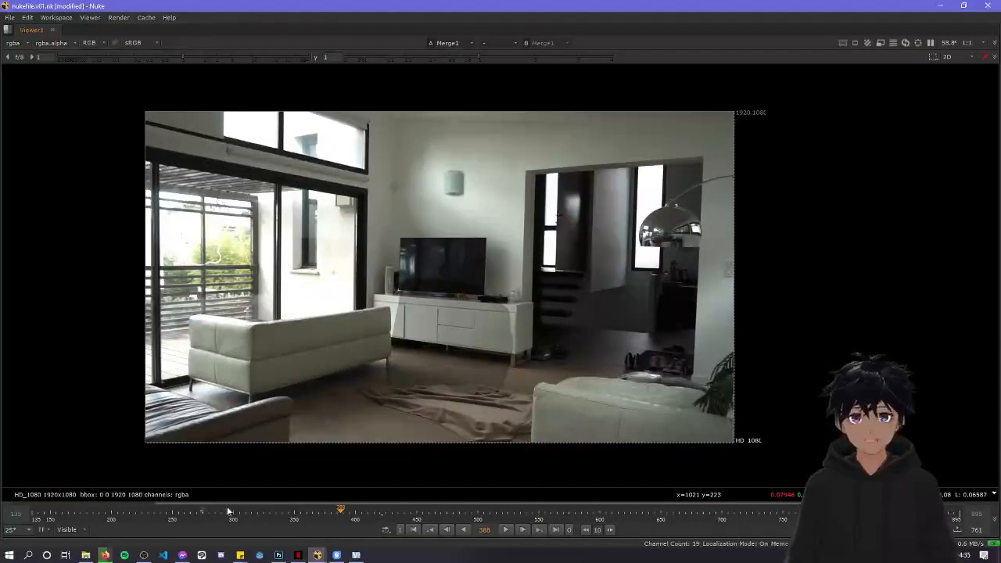
drag(273, 519, 205, 507)
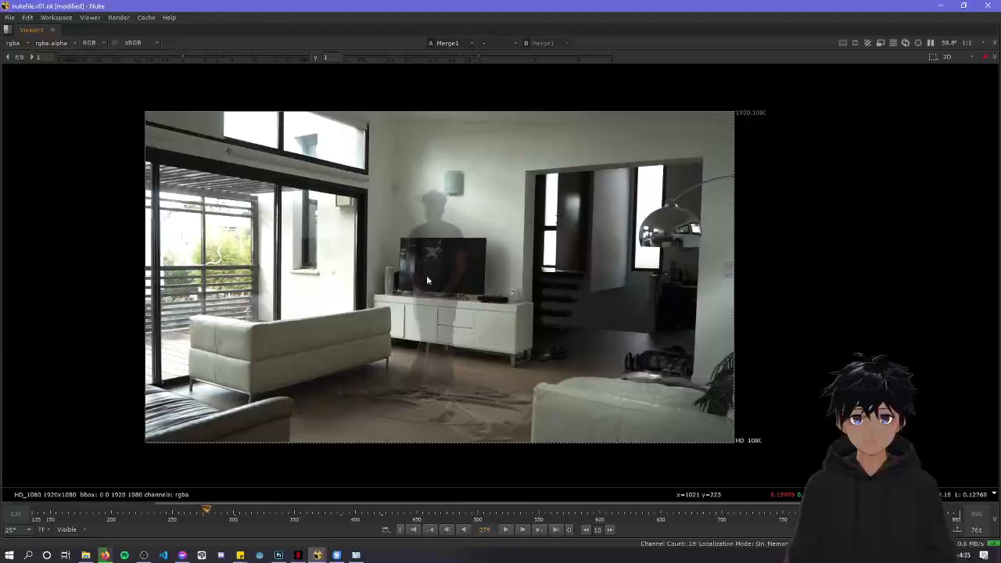
scroll(445, 223, up, 4)
key(space)
scroll(419, 178, down, 3)
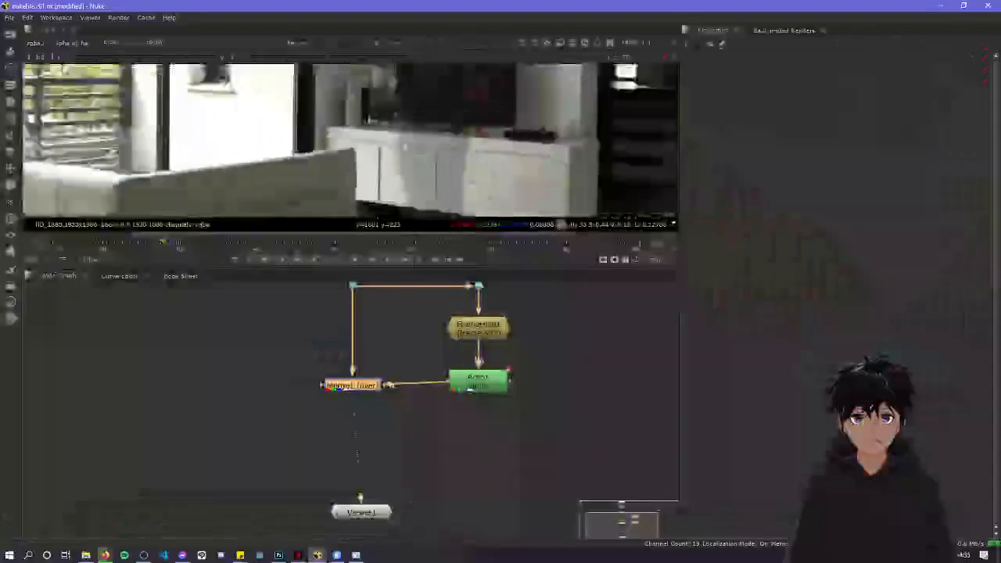
Insert a Premult node between Roto1 and the A input of Merge1
drag(484, 389, 543, 381)
key(Tab)
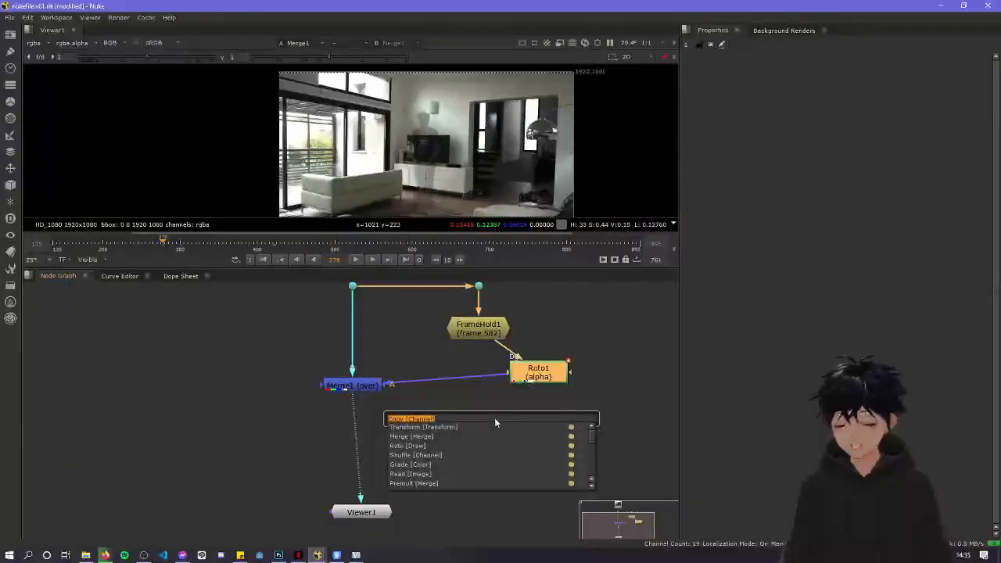
text(premult)
key(Return)
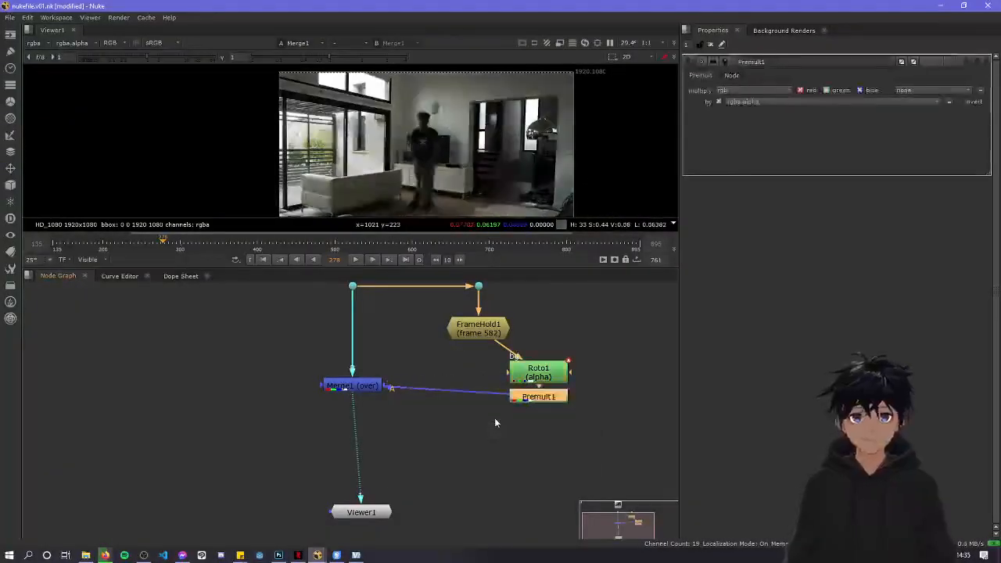
Line up Roto1 and Premult1 under FrameHold1, level Merge1 with Premult1 and straighten Viewer1 below Merge1
drag(530, 401, 445, 393)
drag(539, 374, 479, 357)
drag(461, 391, 485, 415)
drag(483, 366, 483, 380)
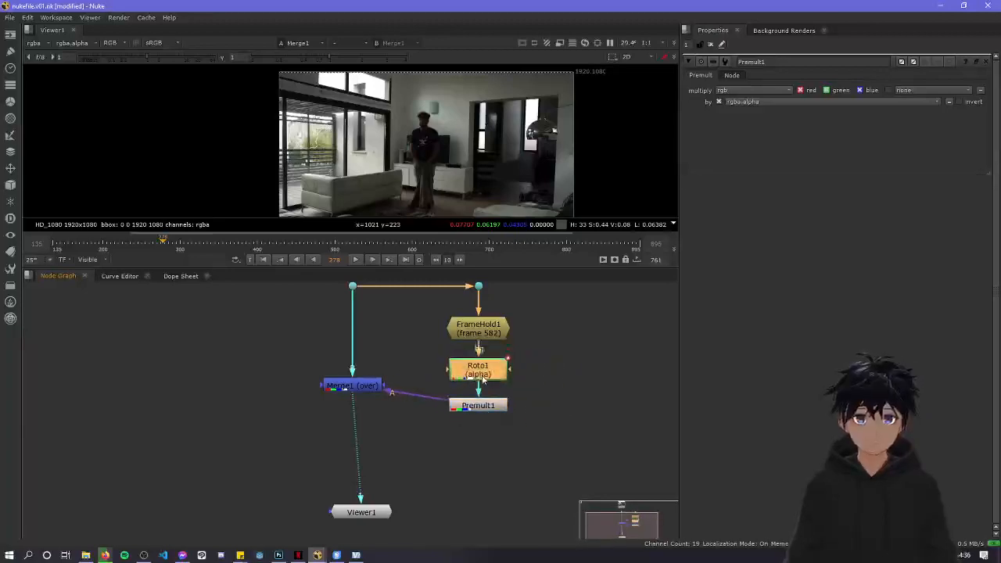
drag(358, 391, 357, 409)
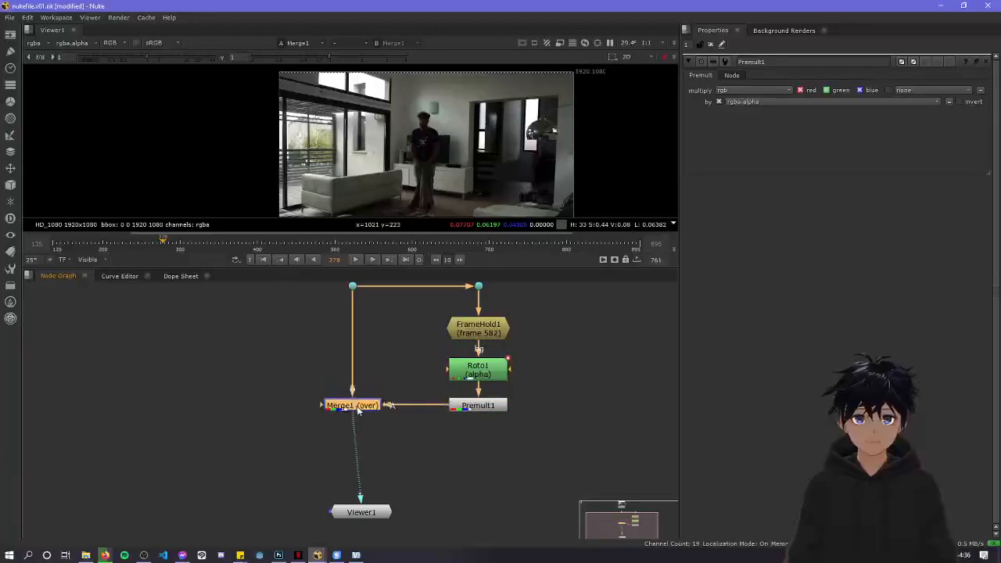
drag(369, 509, 362, 505)
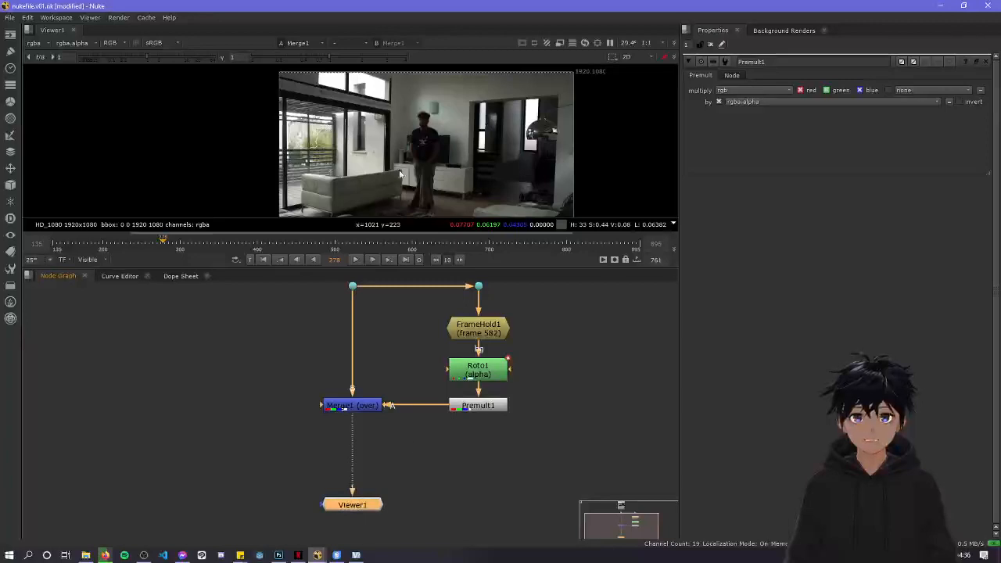
Play the Merge1 composite in an enlarged viewer from frame 278 until past frame 636, checking the person's disappearance
key(space)
middle_drag(422, 319, 500, 183)
scroll(500, 183, up, 4)
middle_drag(539, 346, 559, 256)
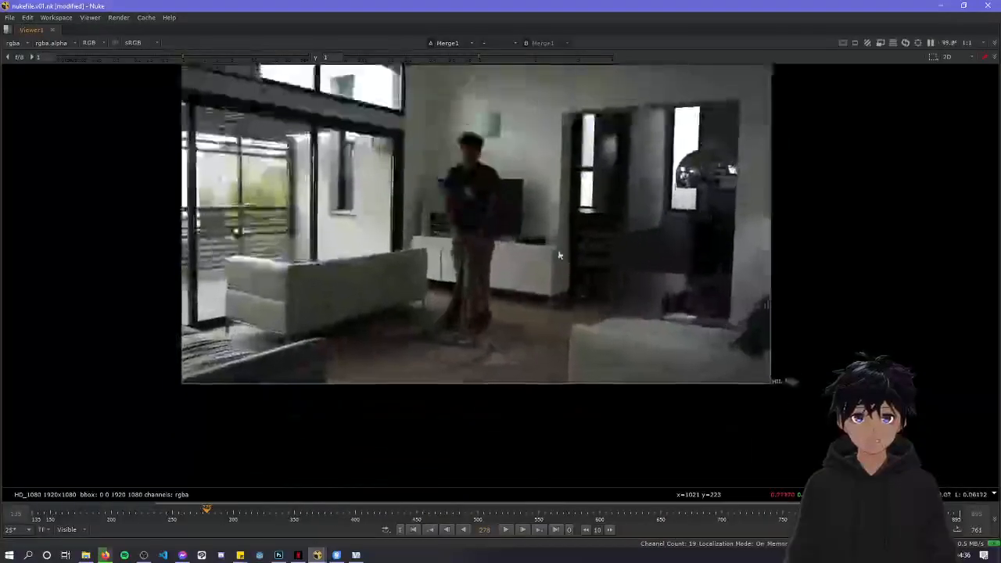
scroll(559, 256, up, 2)
click(506, 530)
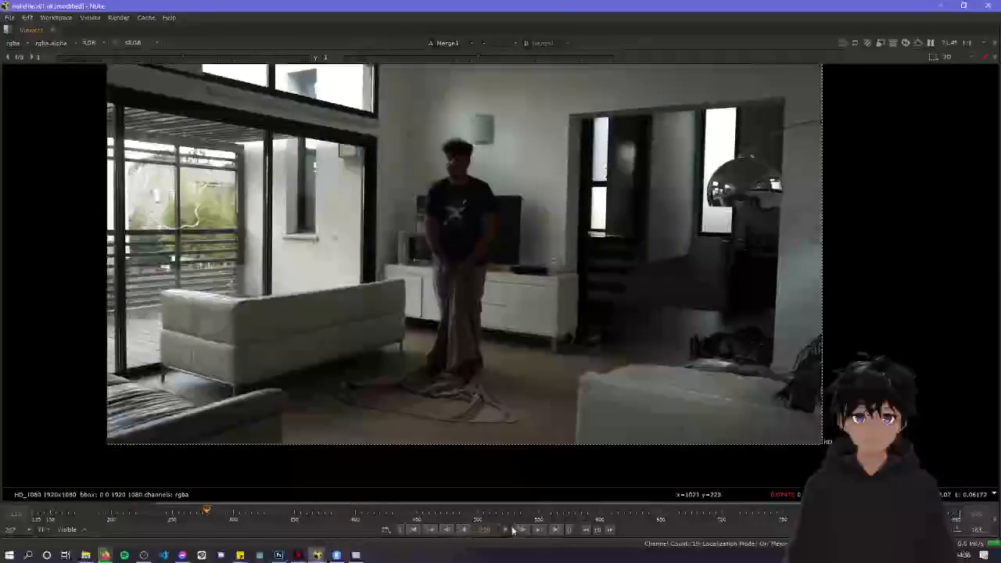
middle_drag(617, 303, 612, 336)
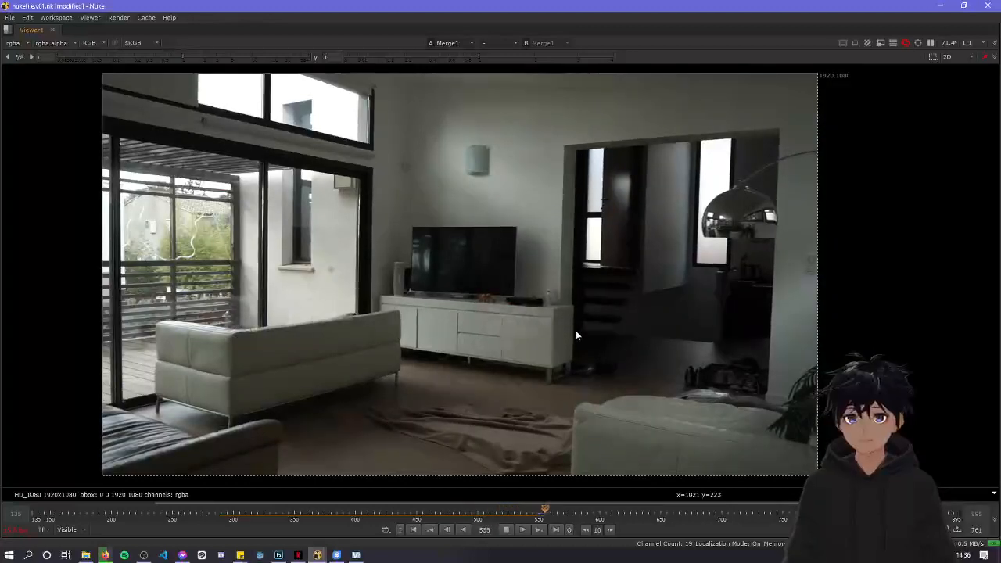
key(space)
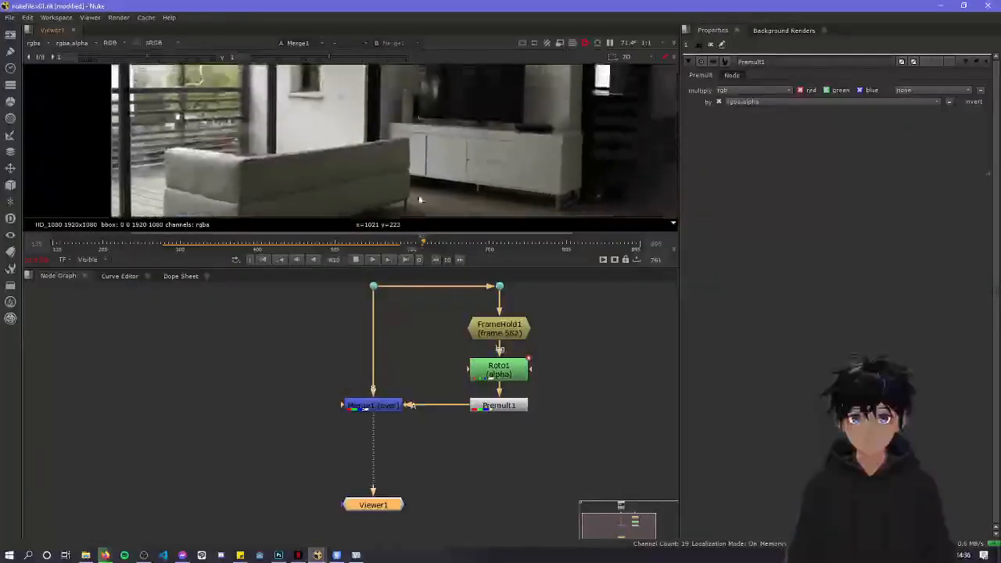
key(space)
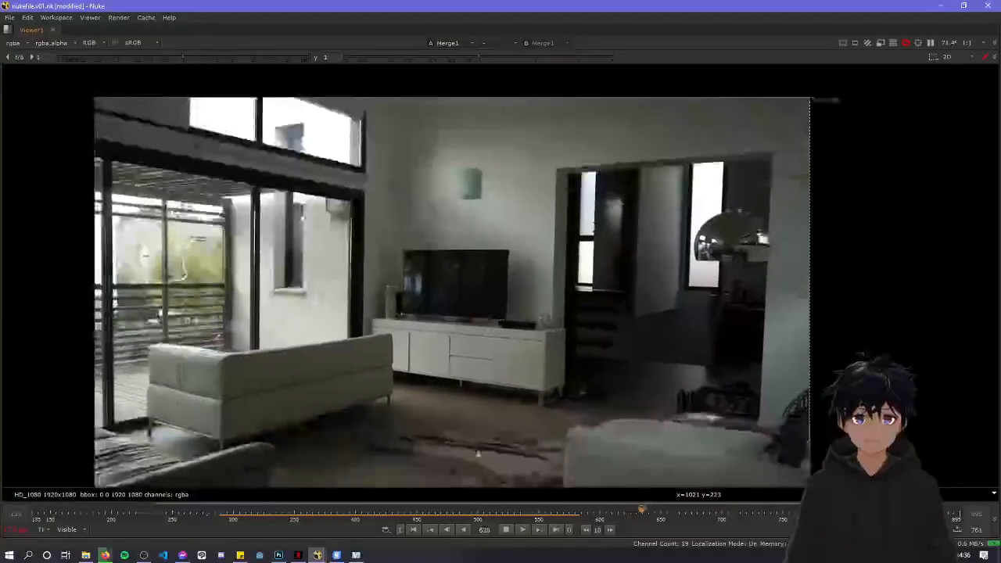
click(506, 529)
Open the Roto1 properties, select Bezier1 and delete its last spline key
key(space)
middle_drag(444, 351, 447, 454)
click(498, 483)
double_click(498, 484)
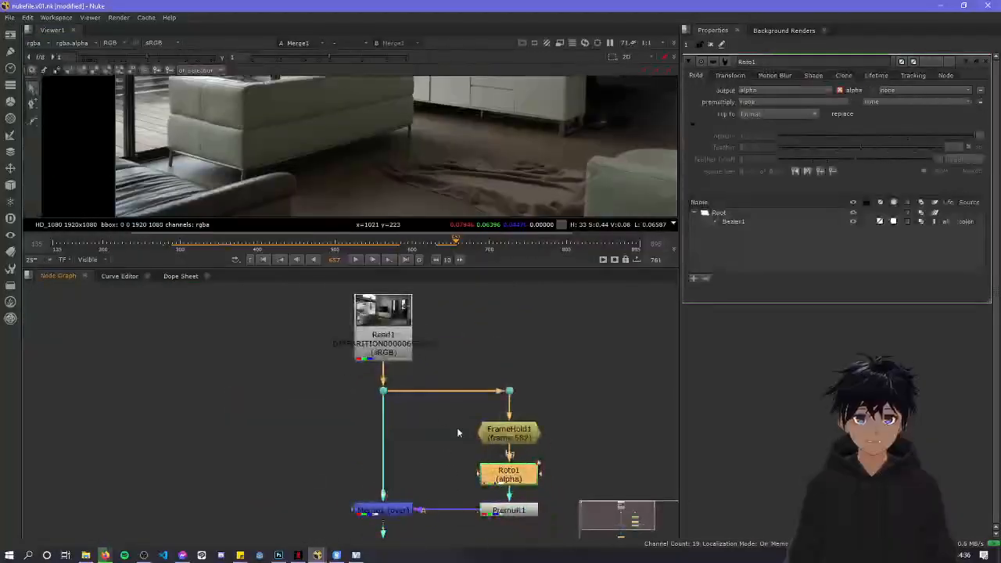
middle_drag(459, 347, 445, 435)
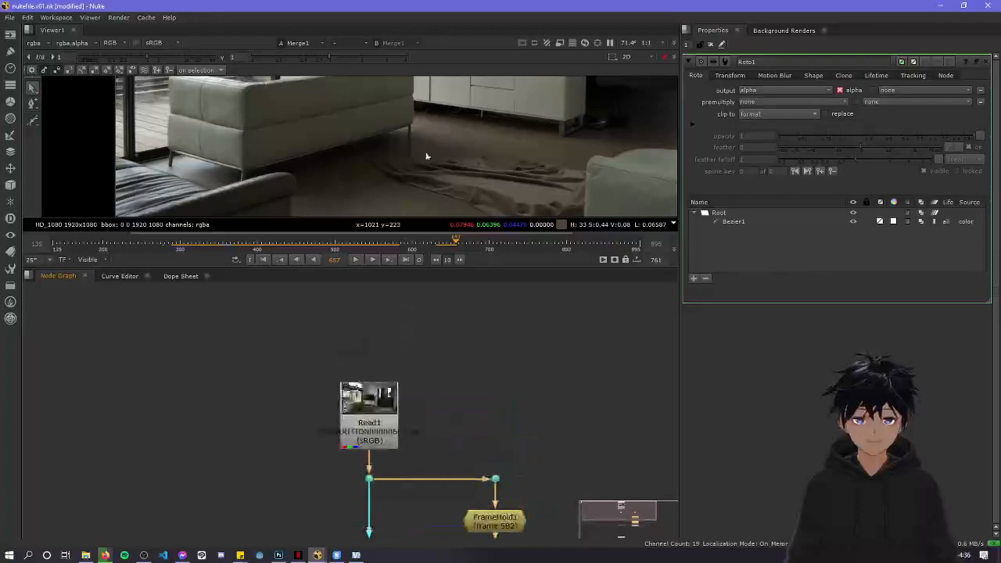
scroll(347, 181, down, 4)
middle_drag(220, 145, 209, 151)
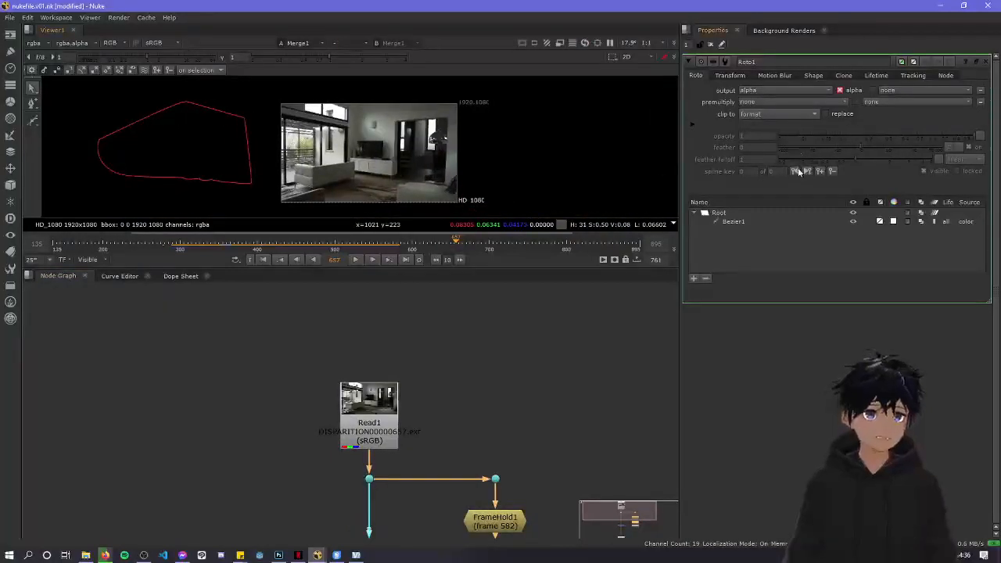
click(744, 222)
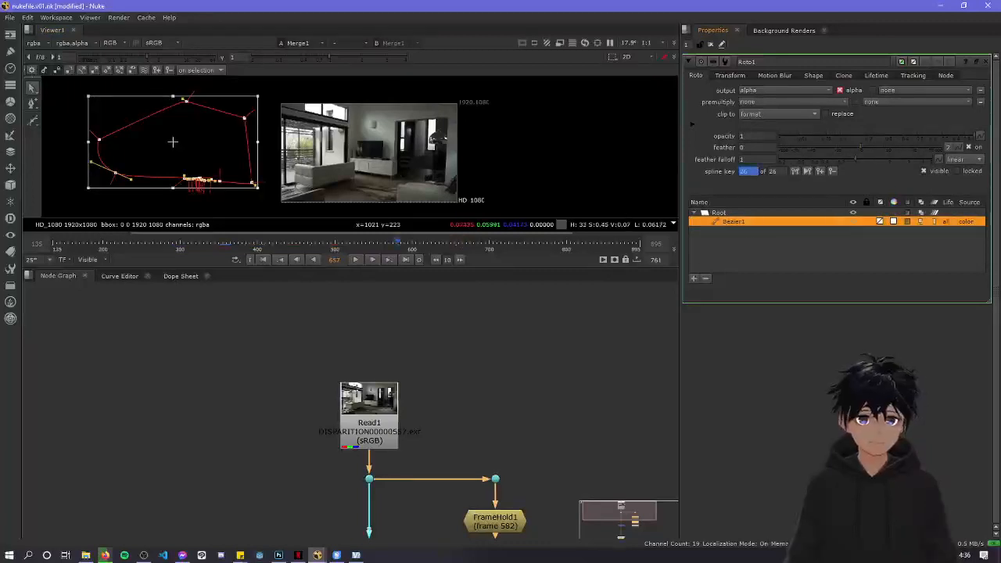
click(831, 172)
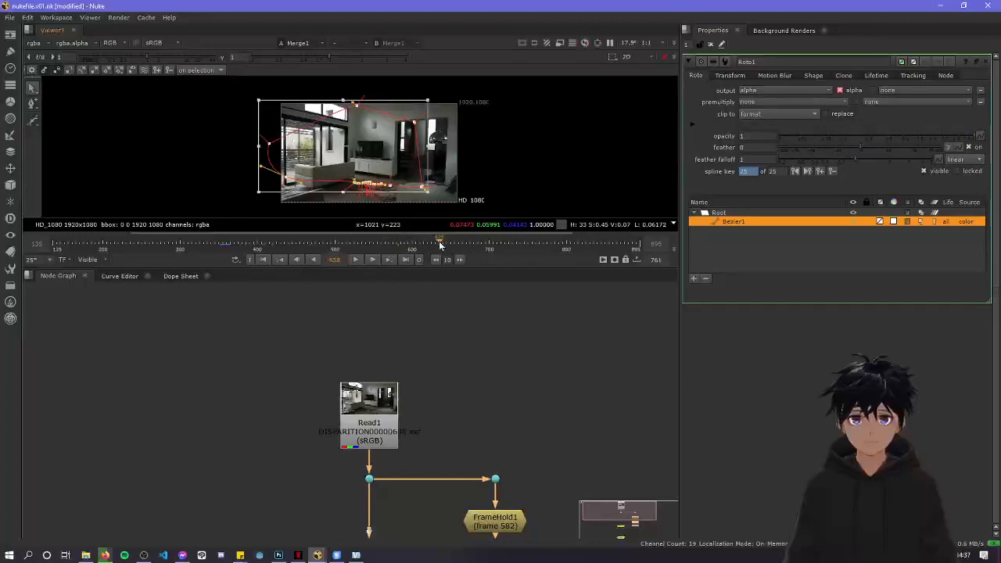
Key Bezier1 over the room at frame 635 and move it completely outside the picture at frame 636
drag(392, 168, 396, 159)
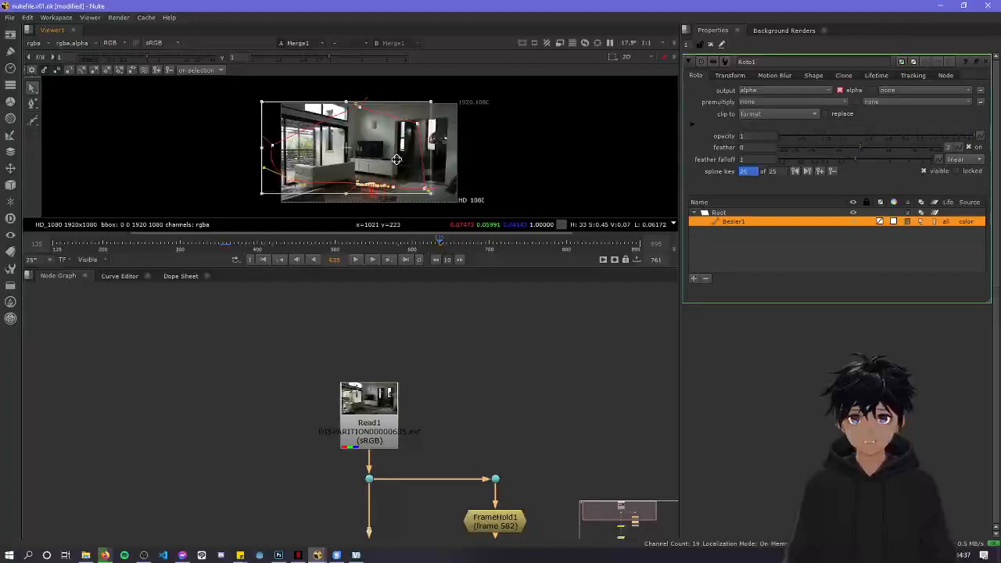
scroll(396, 159, up, 3)
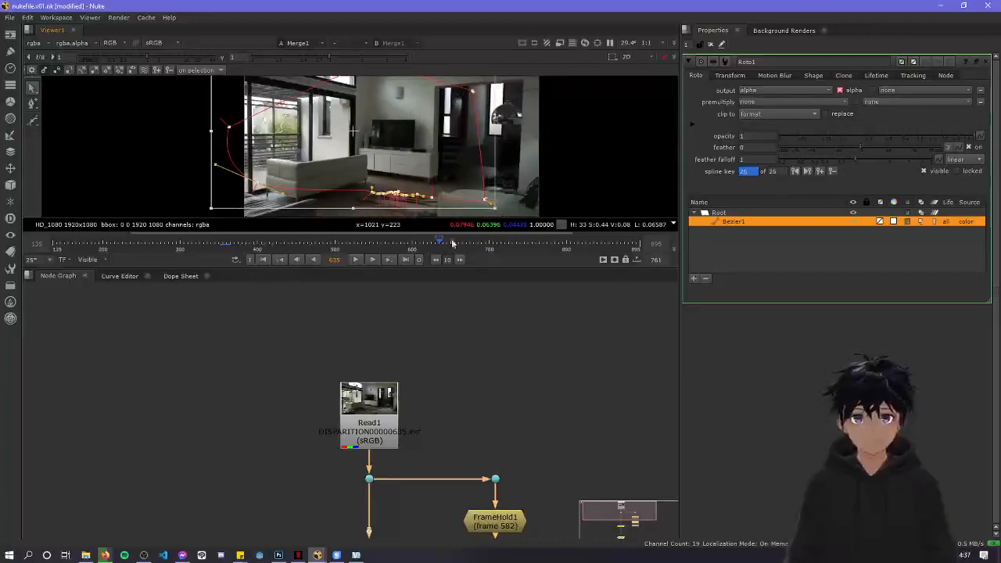
key(Right)
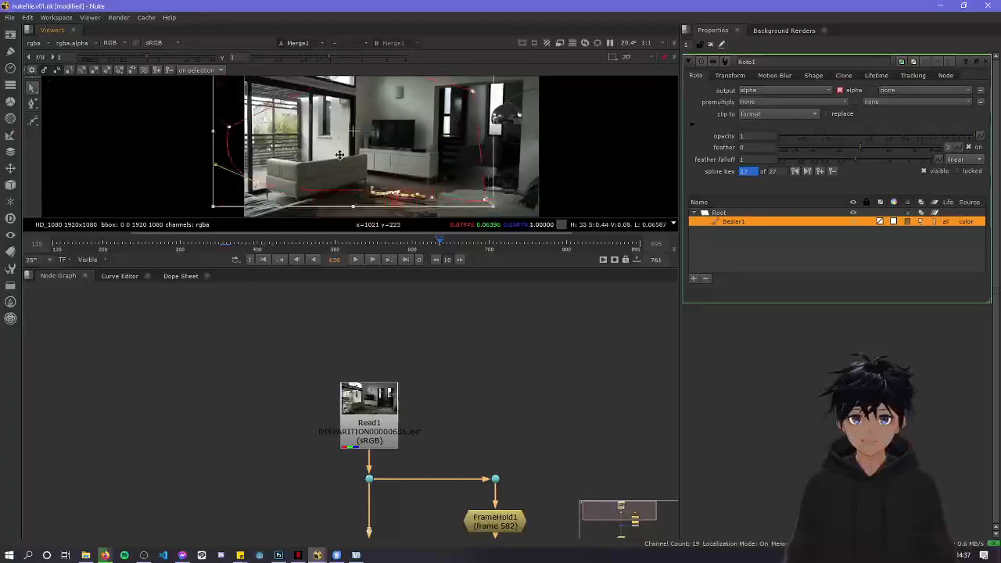
click(581, 157)
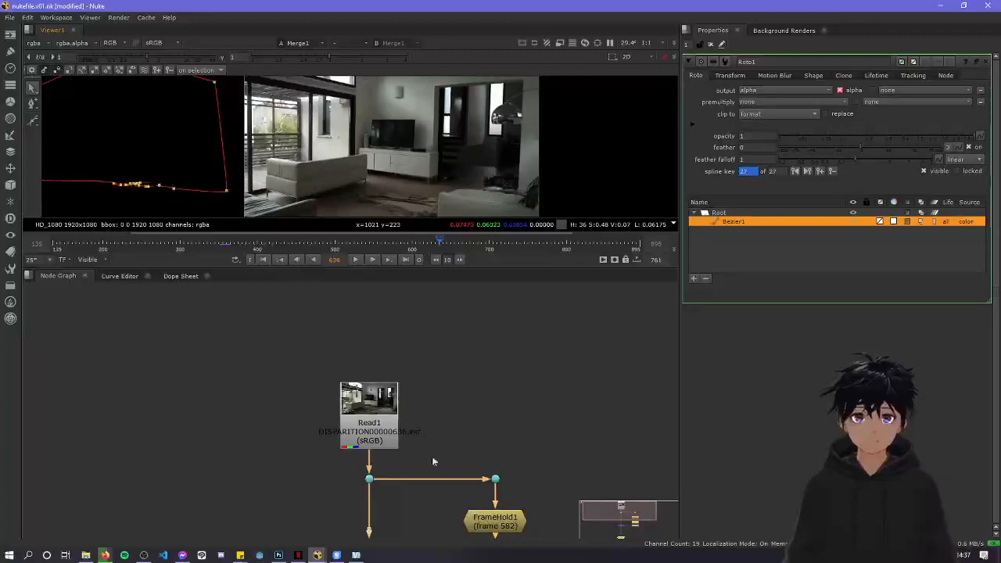
Select Viewer1 below Merge1 and close the Roto1 properties to hide the shape overlay
middle_drag(432, 459, 436, 336)
middle_drag(423, 486, 435, 367)
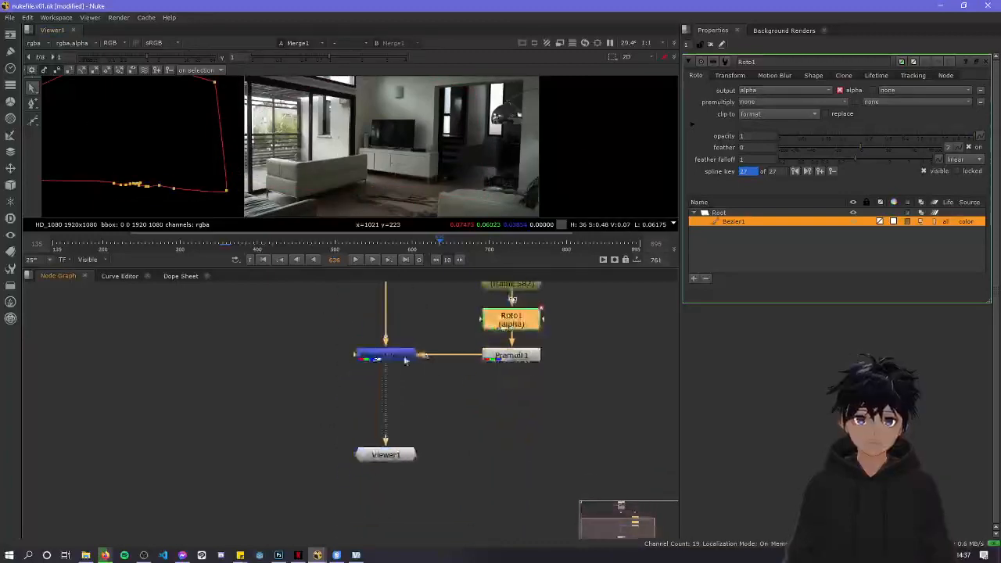
click(405, 360)
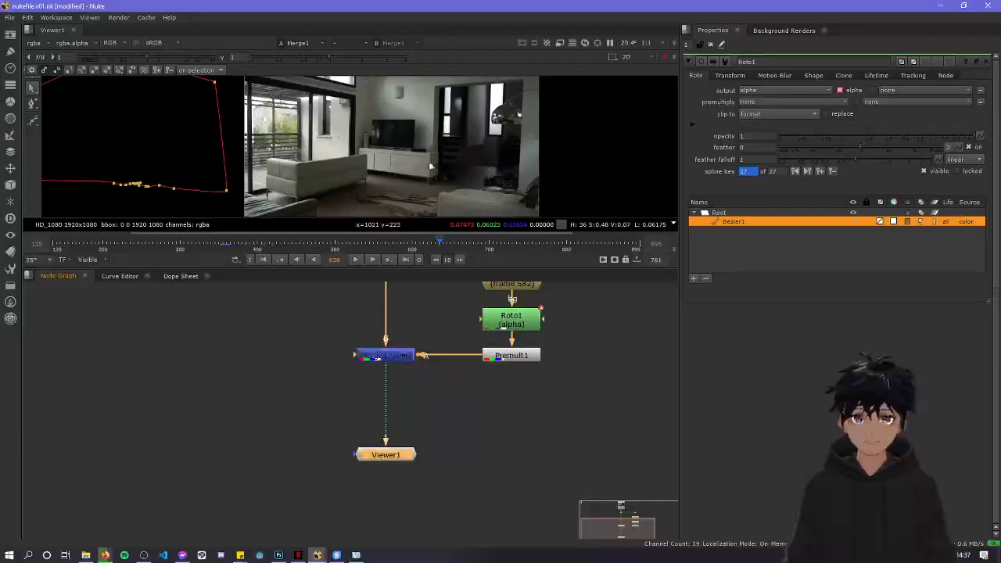
click(986, 62)
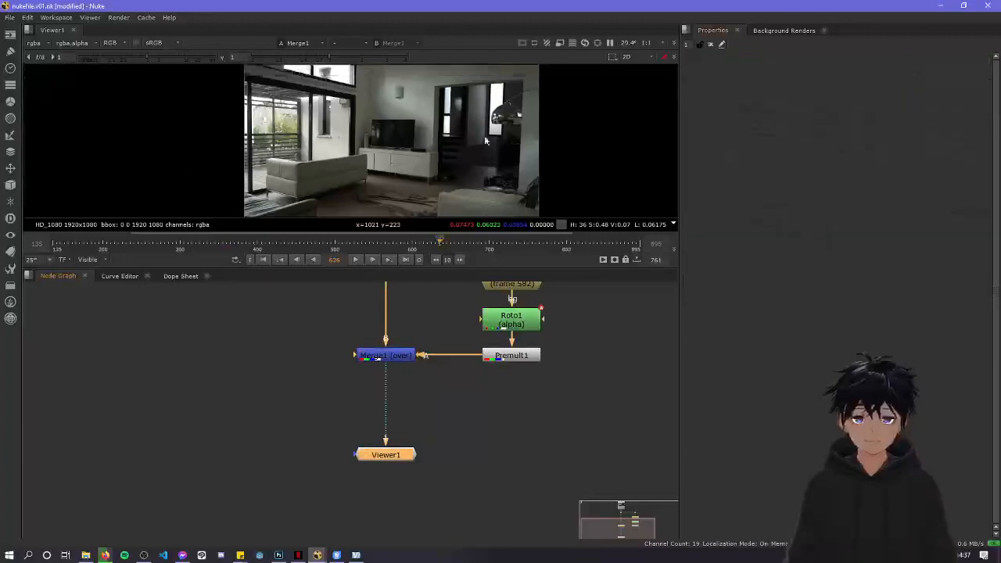
Play the composite enlarged from before the person vanishes, and inspect the room and floor cloth between frames 400 and 421
key(space)
scroll(457, 228, up, 4)
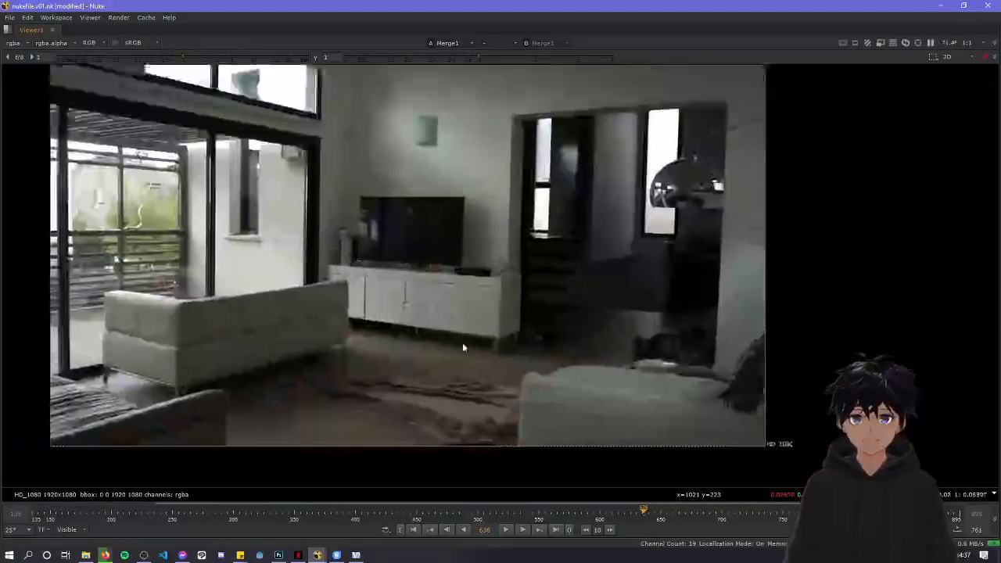
middle_drag(463, 347, 480, 375)
drag(376, 515, 240, 514)
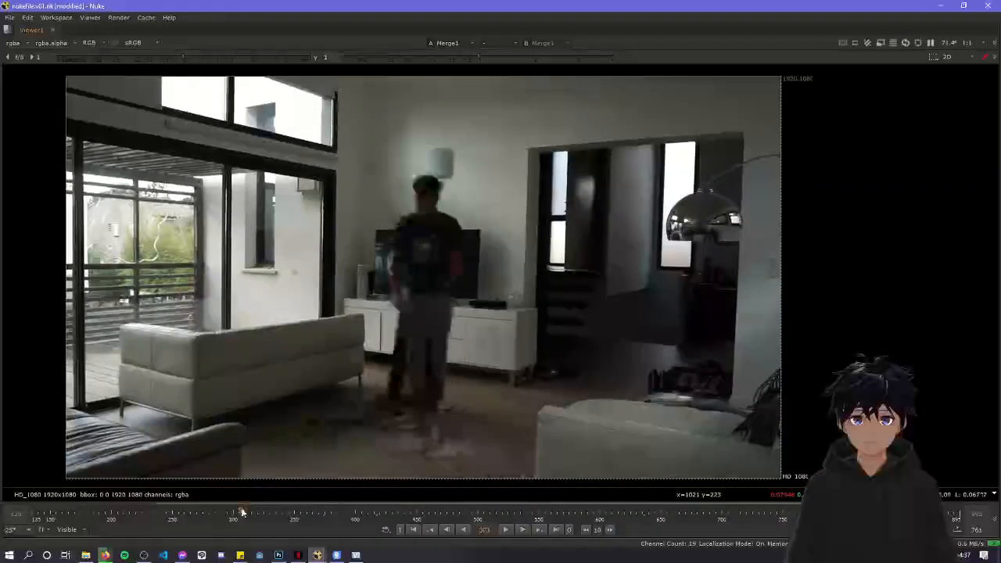
click(504, 530)
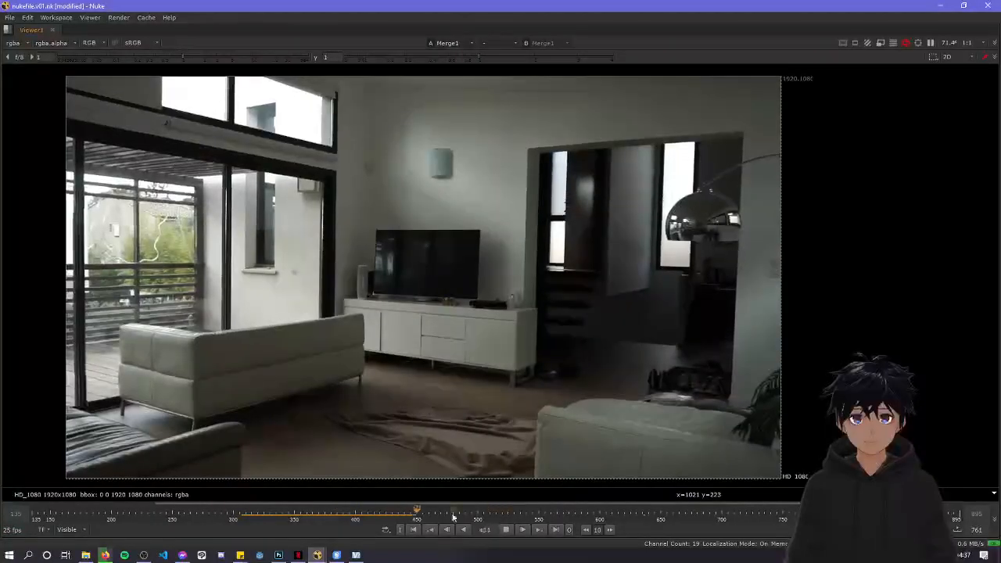
click(506, 531)
drag(408, 513, 356, 520)
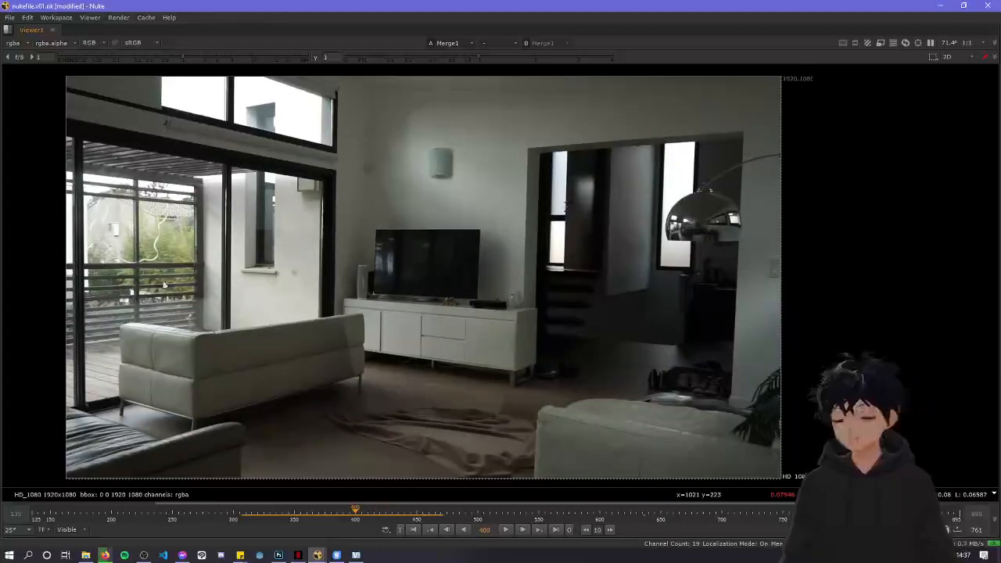
mouse_move(364, 517)
mouse_down()
mouse_move(485, 519)
mouse_move(381, 516)
mouse_up()
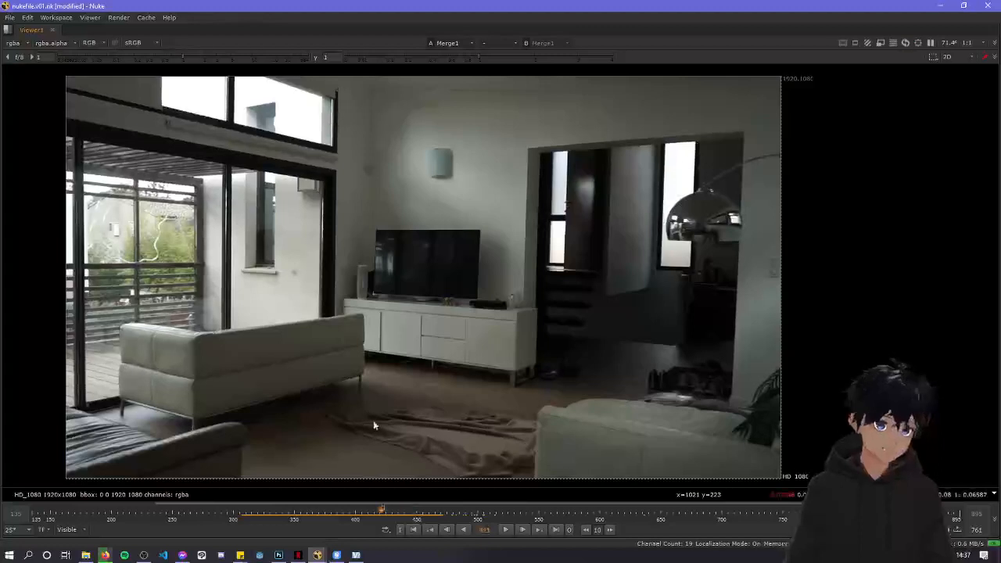
key(Tab)
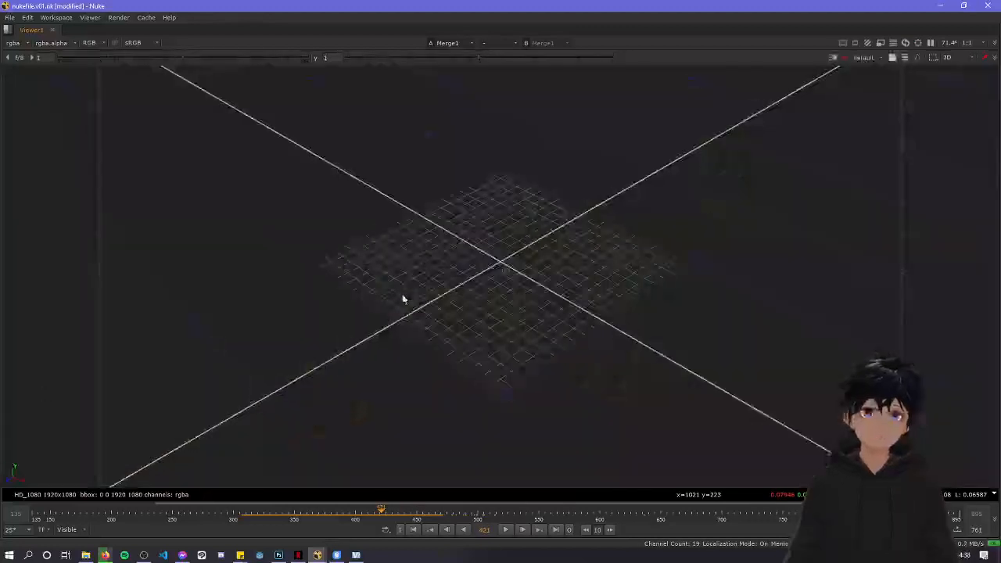
key(space)
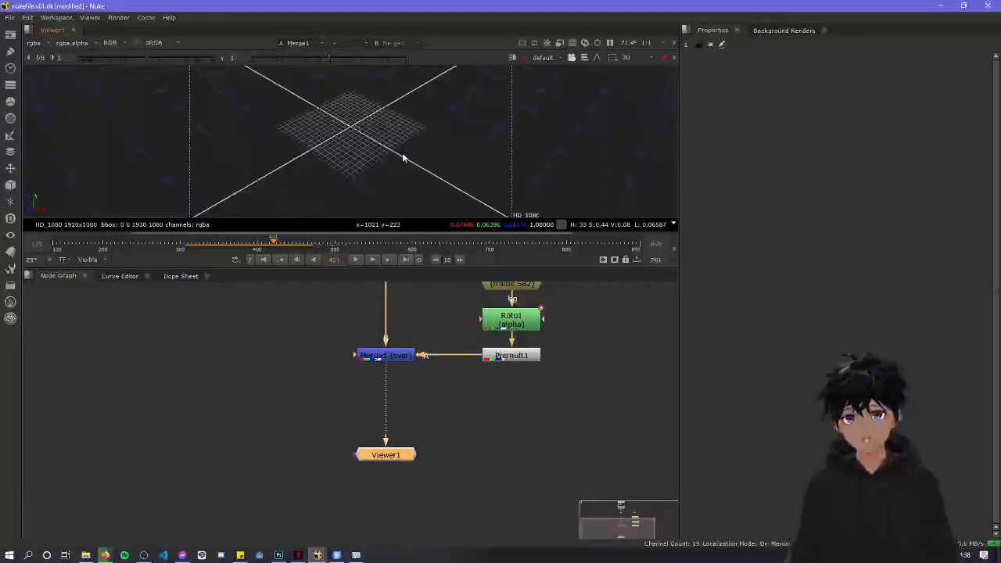
key(Tab)
Open the Roto1 properties and disable the Roto1 node so the original person shows beneath its shape
scroll(395, 165, up, 3)
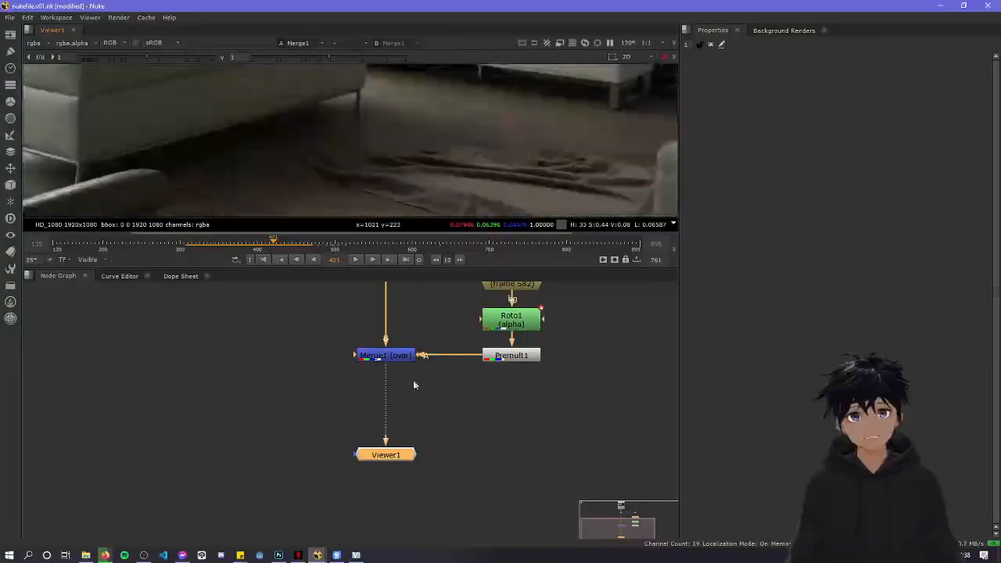
middle_drag(415, 385, 410, 499)
double_click(501, 432)
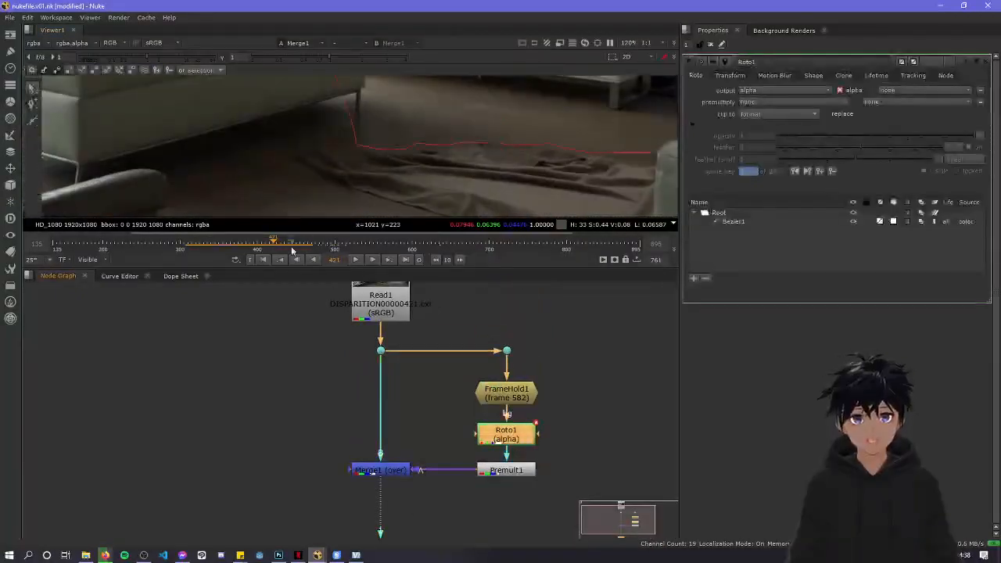
scroll(345, 149, down, 5)
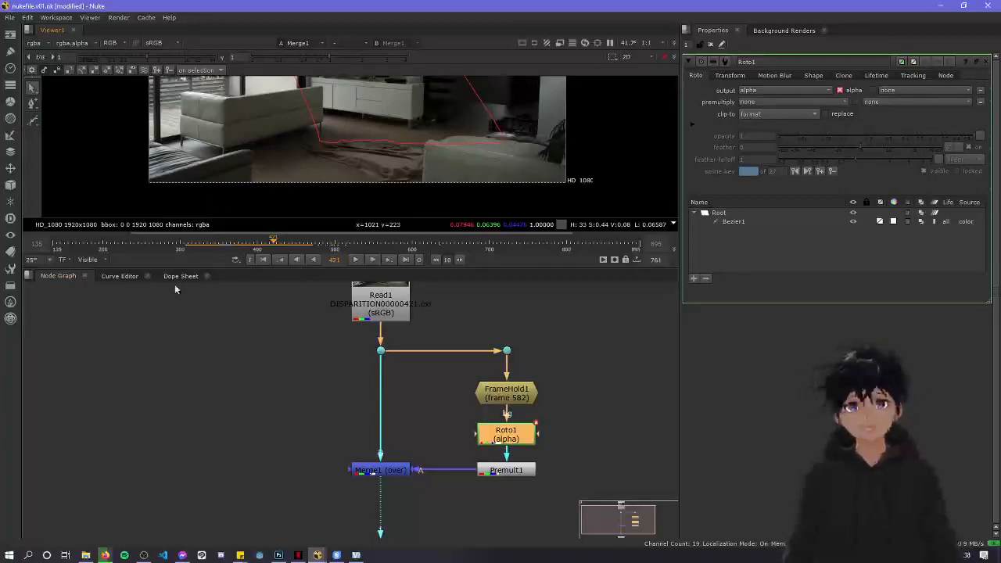
middle_drag(235, 314, 293, 341)
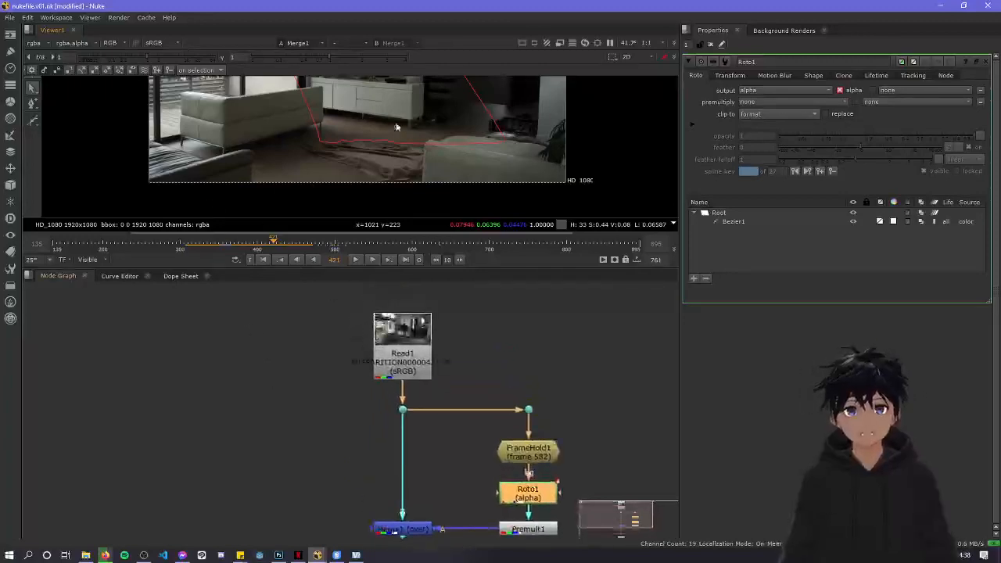
scroll(396, 127, down, 2)
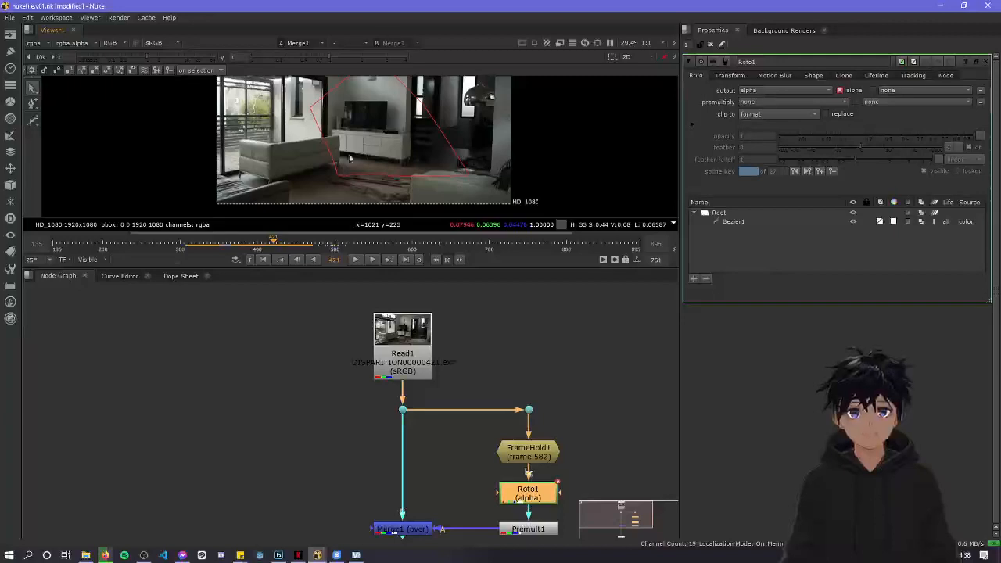
middle_drag(440, 465, 396, 392)
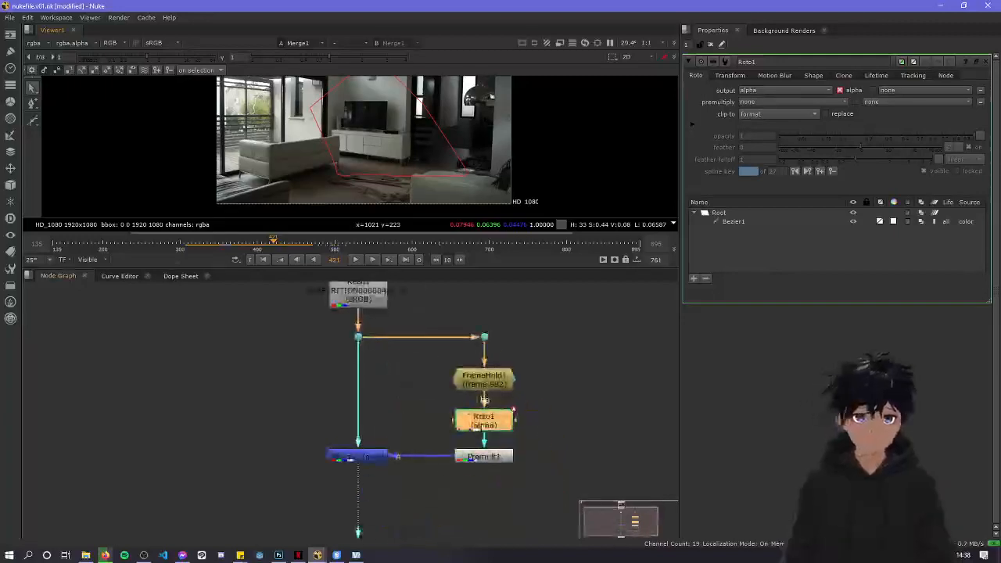
click(483, 457)
click(482, 430)
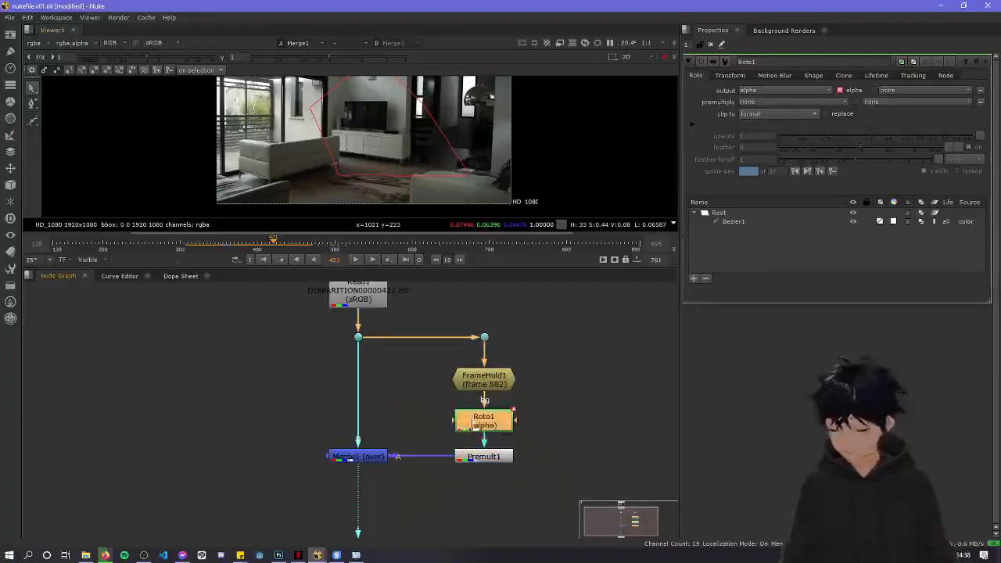
key(d)
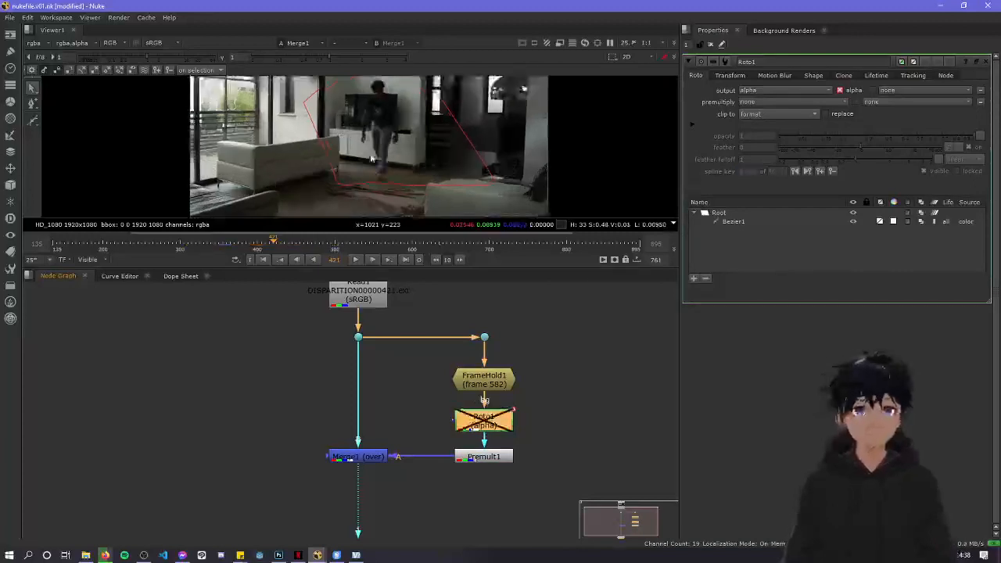
Compare the Bezier1 outline with the person's position at frames 386 and 404 in the maximized viewer
scroll(374, 154, up, 2)
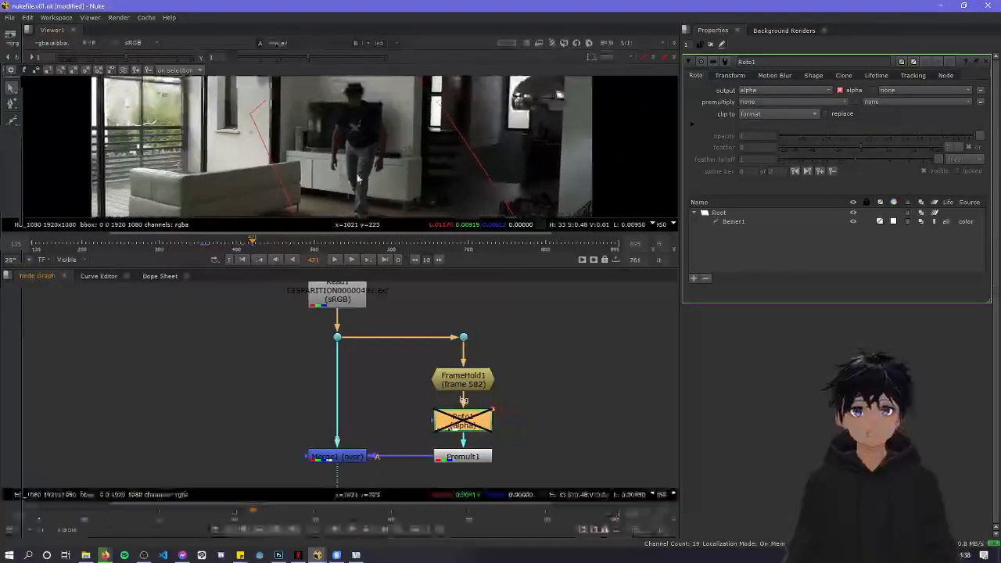
key(space)
middle_drag(339, 486, 412, 359)
scroll(412, 360, up, 1)
drag(381, 522, 339, 523)
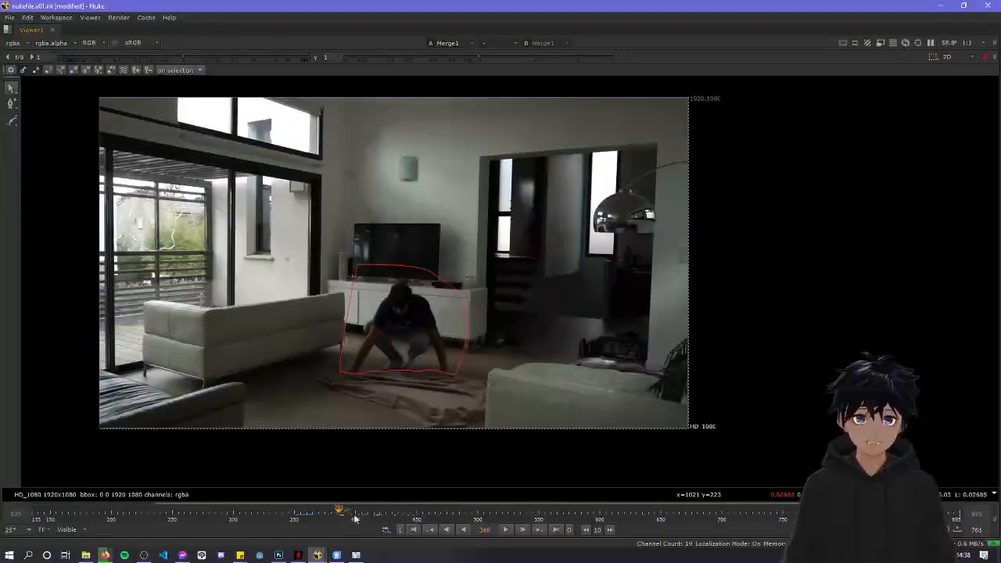
scroll(467, 260, up, 3)
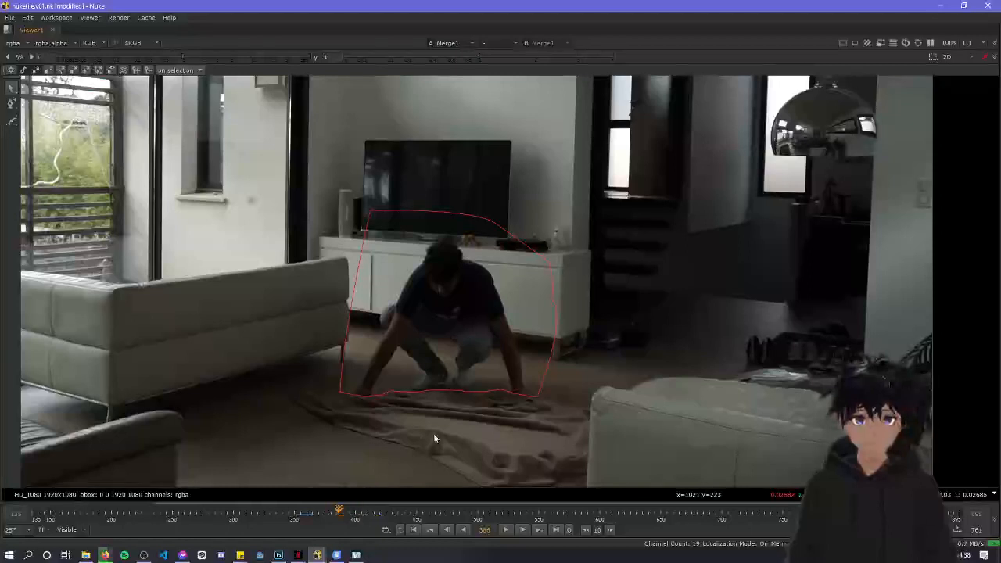
drag(348, 514, 361, 514)
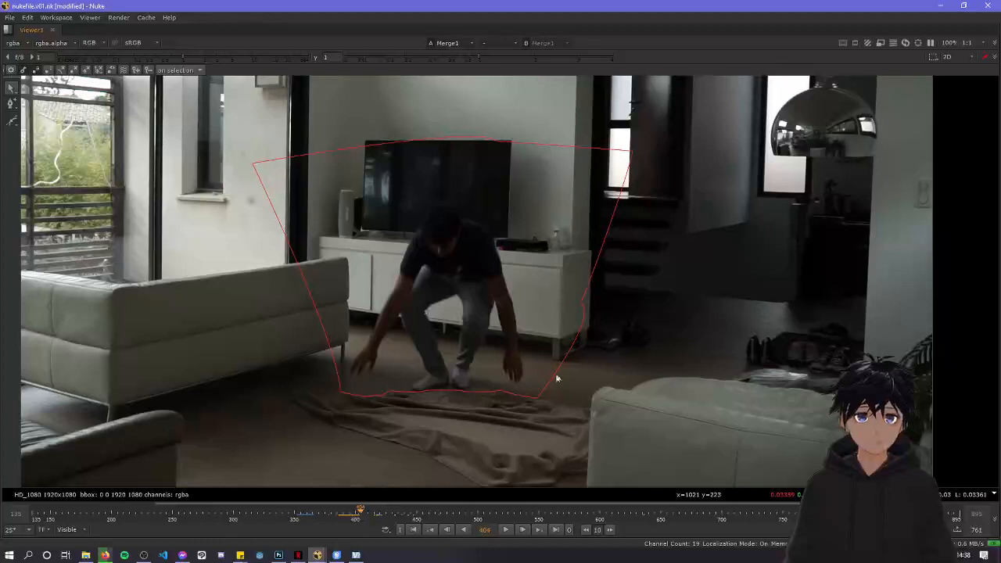
Delete the Bezier1 keys following frame 404 in the Dope Sheet, leaving the keys at frames 635 and 636
key(space)
middle_drag(500, 319, 505, 398)
scroll(498, 173, down, 2)
middle_drag(499, 167, 453, 174)
scroll(498, 174, down, 3)
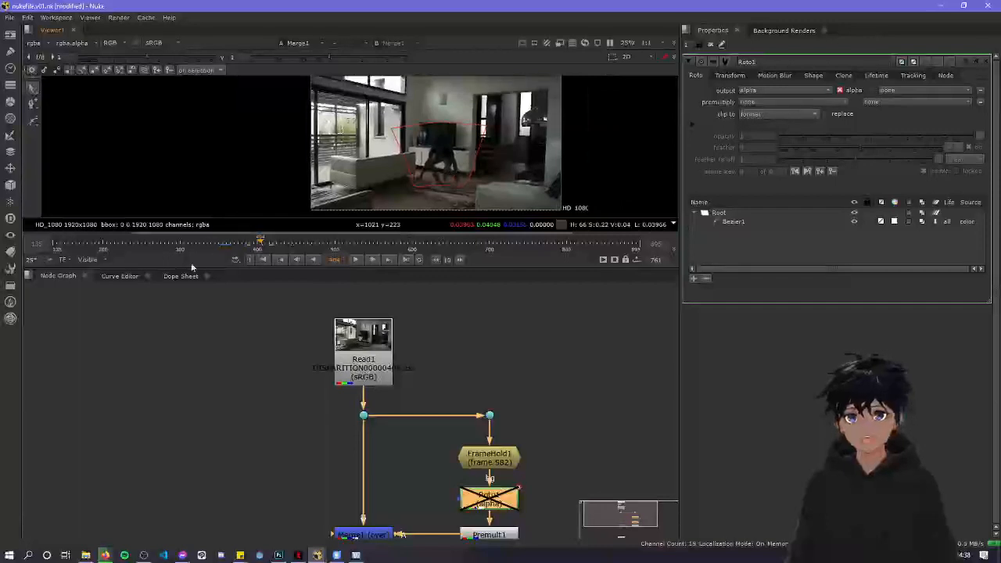
click(182, 276)
scroll(411, 313, up, 5)
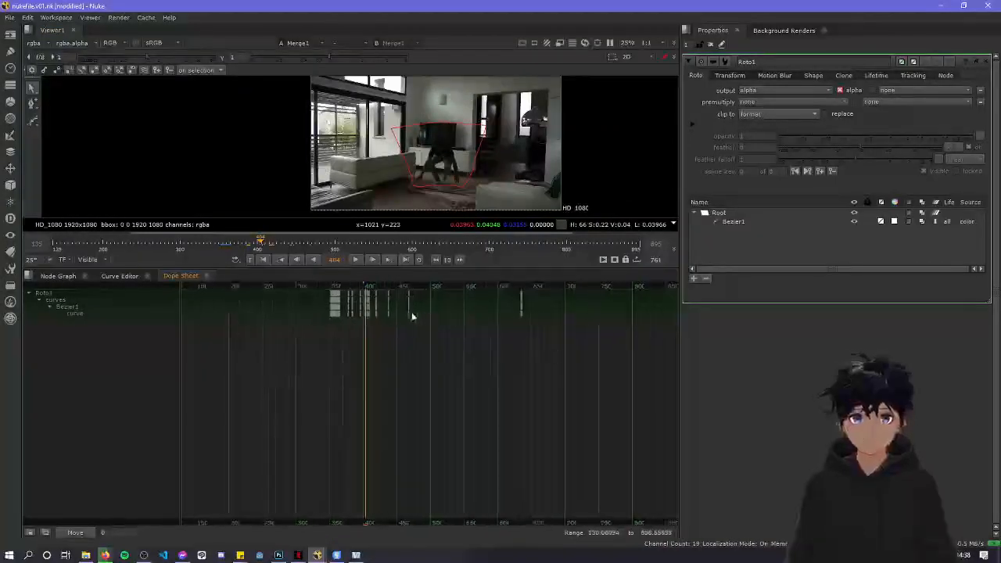
drag(549, 344, 345, 288)
scroll(347, 301, up, 5)
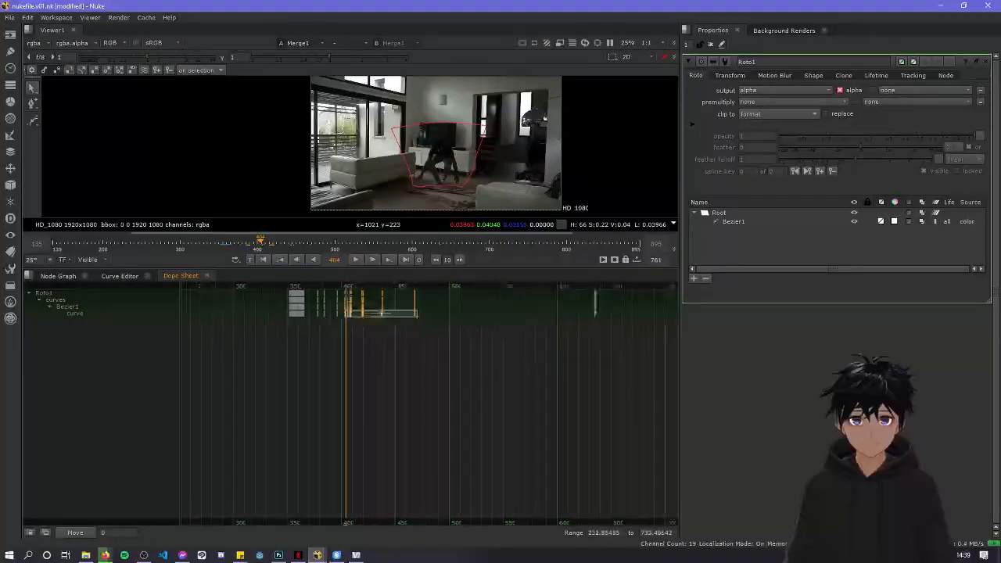
scroll(396, 332, up, 3)
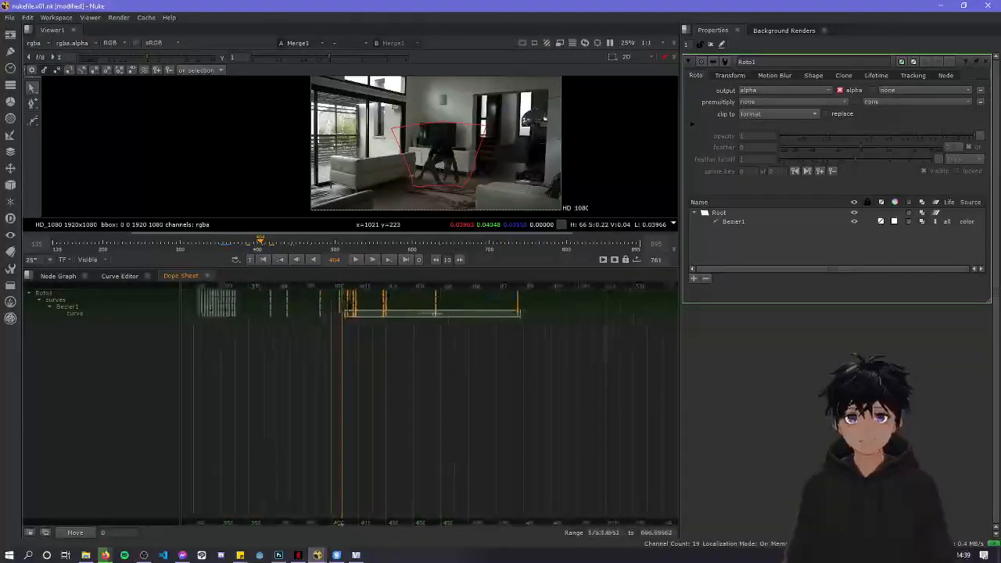
click(394, 319)
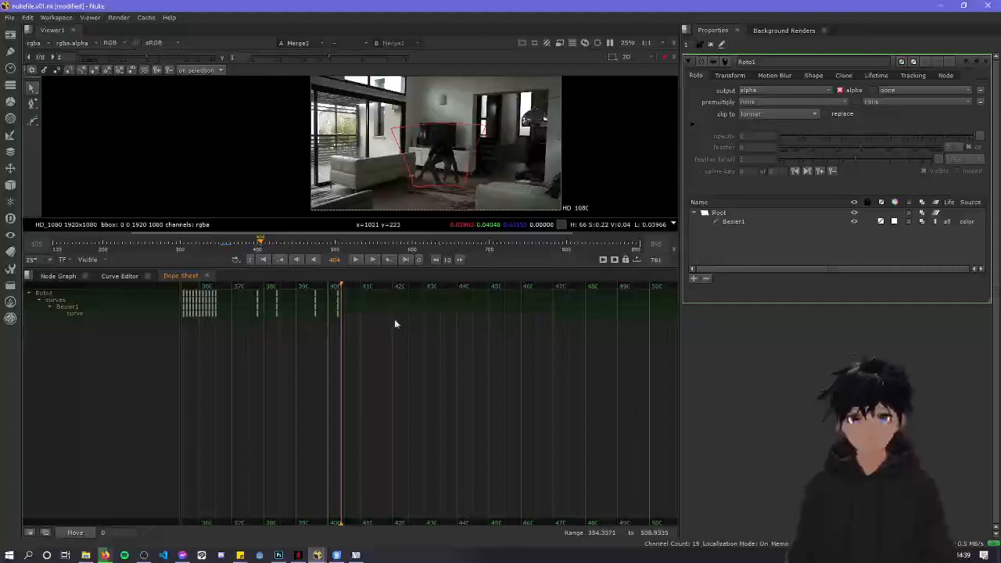
Enlarge Bezier1 at frame 404 until it surrounds the whole picture, and compare it with the preceding frame
scroll(393, 318, down, 4)
middle_drag(426, 325, 302, 331)
scroll(395, 129, down, 3)
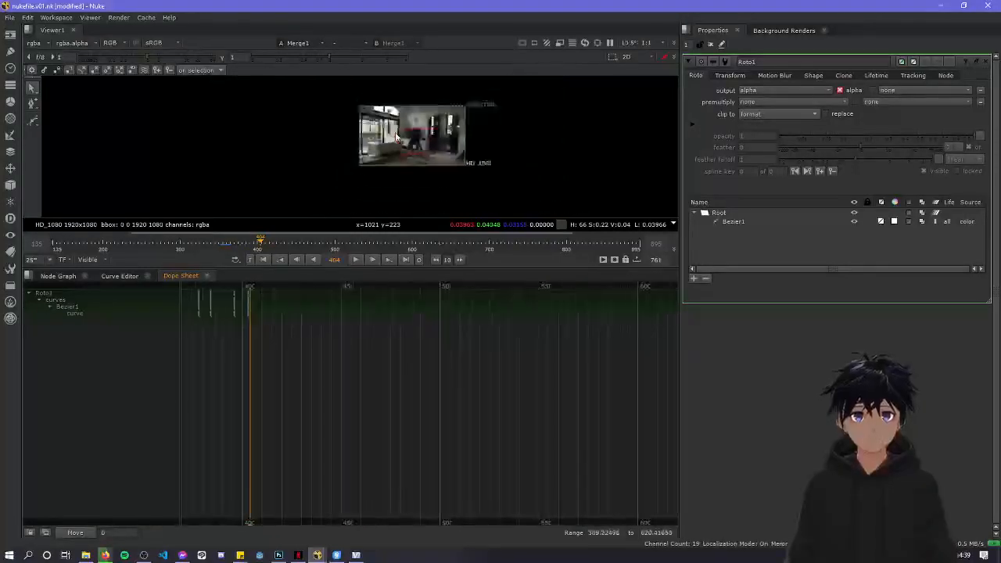
drag(357, 103, 539, 194)
scroll(274, 307, up, 3)
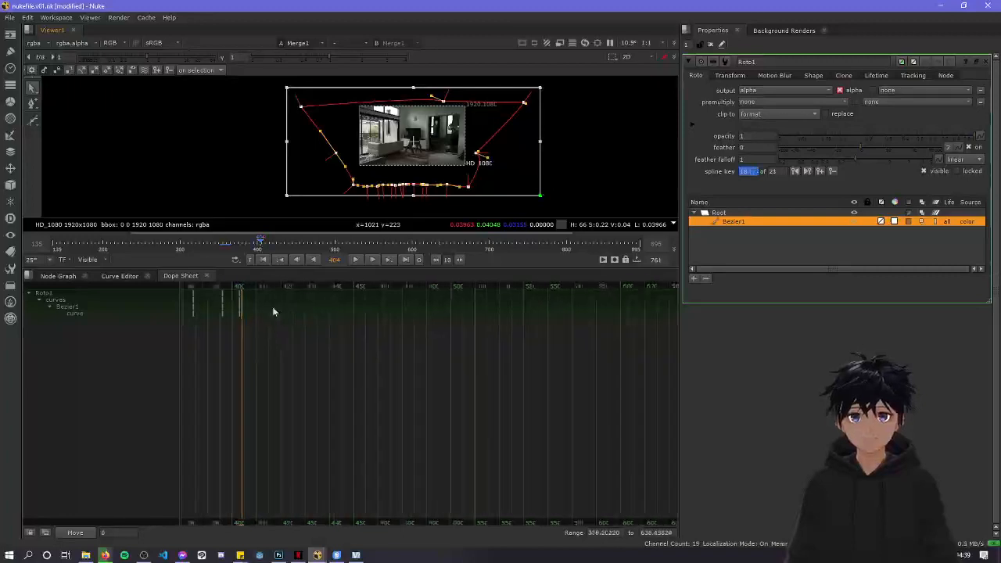
key(Left)
key(Right)
key(Left)
key(Right)
key(Left)
key(Right)
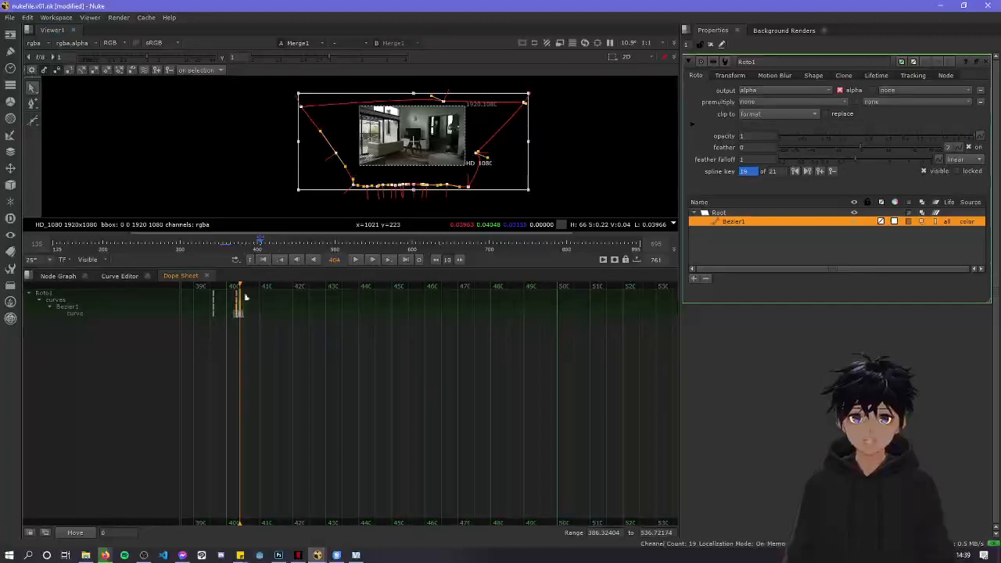
Delete the existing Bezier1 keys at frames 635 and 636 in the Dope Sheet
scroll(308, 329, down, 3)
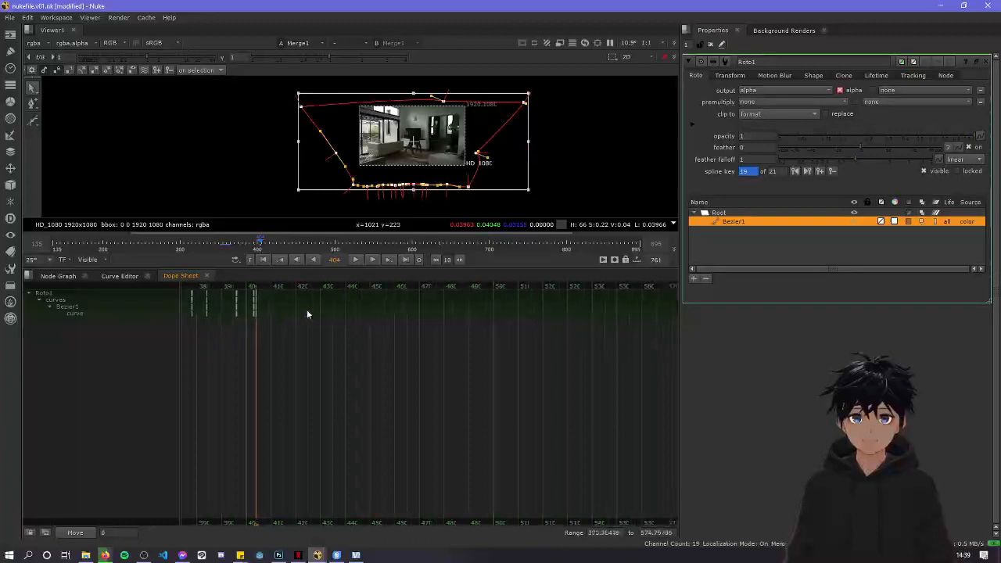
drag(556, 284, 697, 286)
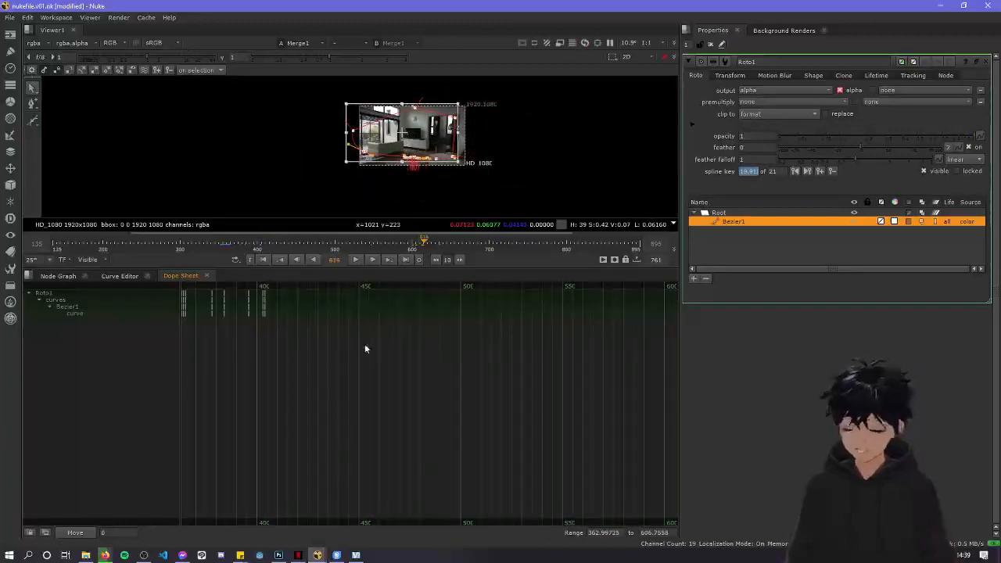
scroll(357, 395, down, 2)
scroll(358, 395, down, 2)
middle_drag(465, 369, 211, 361)
scroll(392, 310, up, 3)
scroll(375, 300, up, 3)
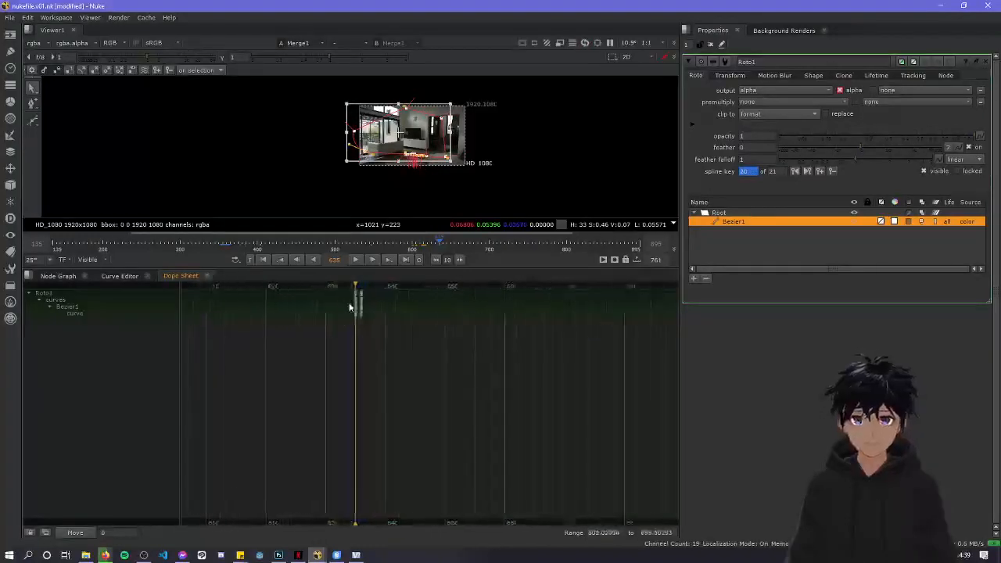
drag(358, 333, 347, 296)
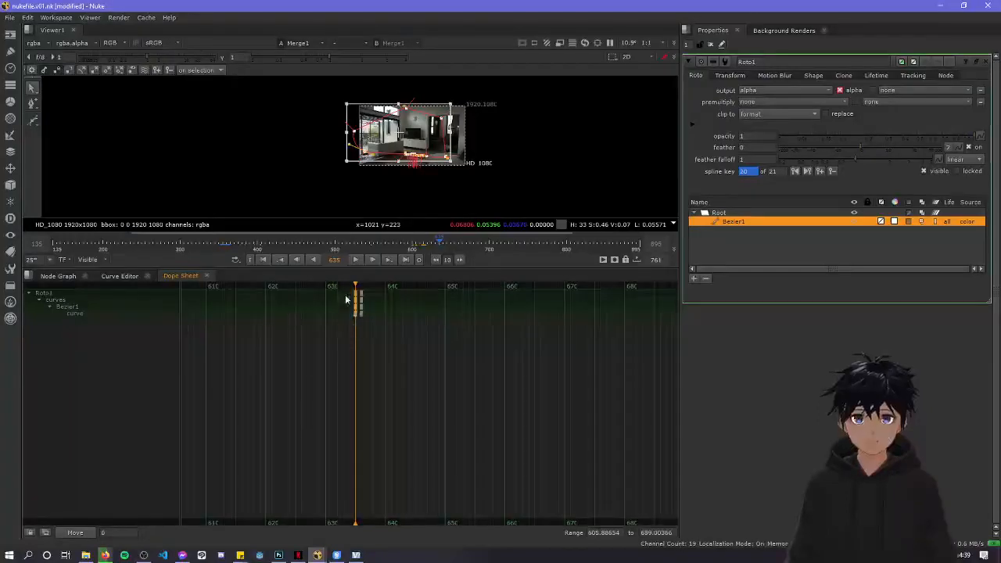
key(Delete)
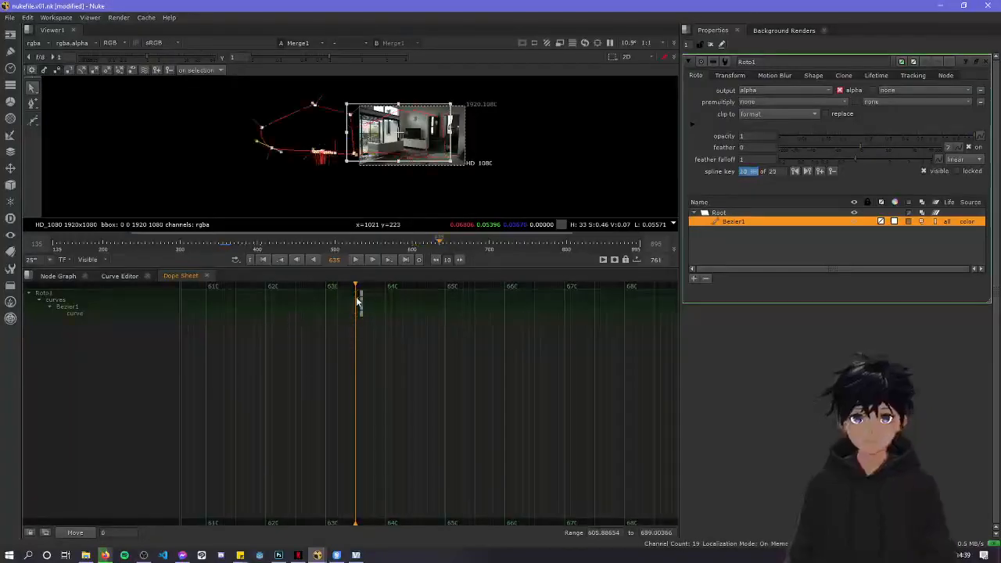
drag(359, 287, 364, 288)
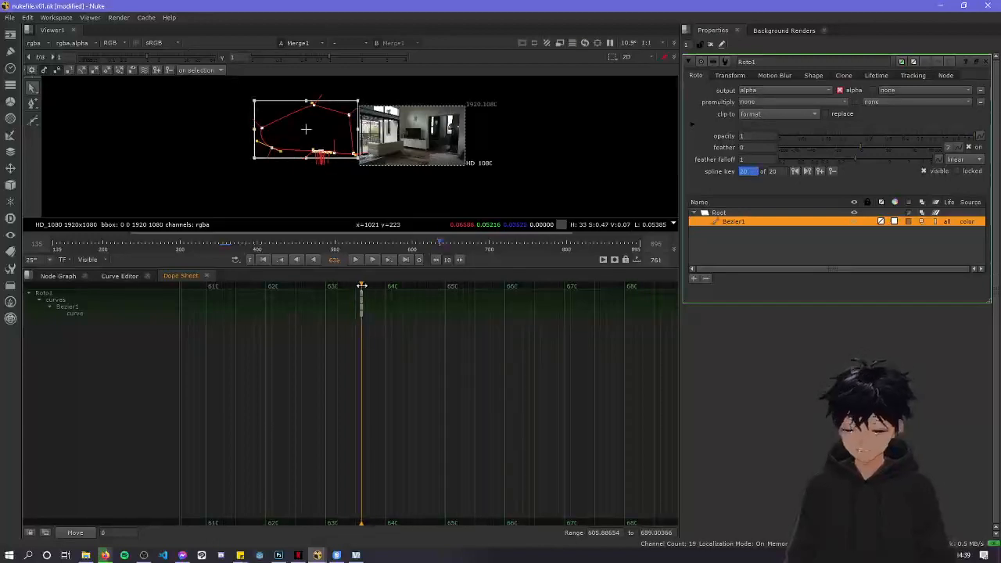
drag(378, 335, 358, 281)
key(Delete)
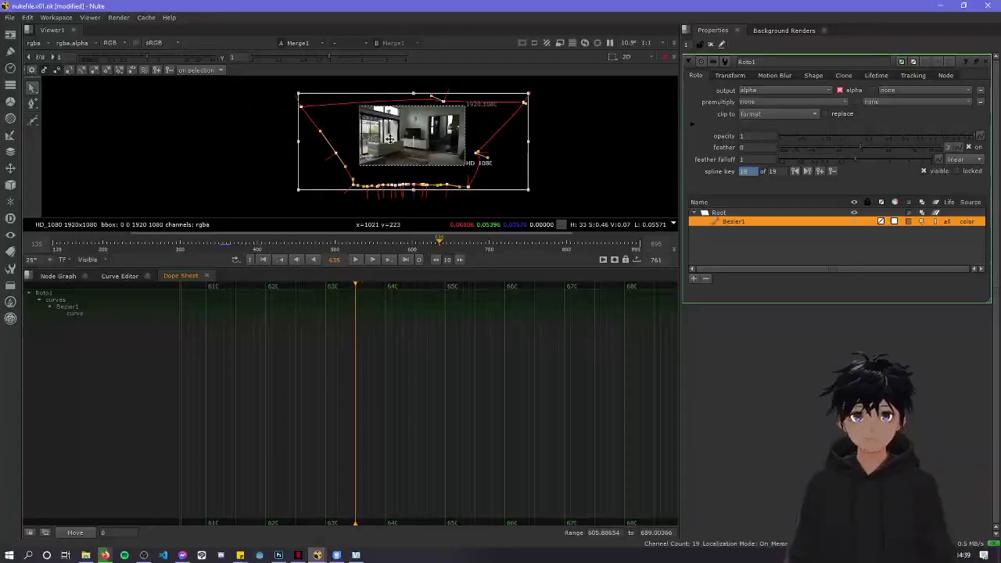
Key the enlarged Bezier1 around the picture at frame 635, and move it completely outside the picture at frame 636
drag(379, 154, 379, 151)
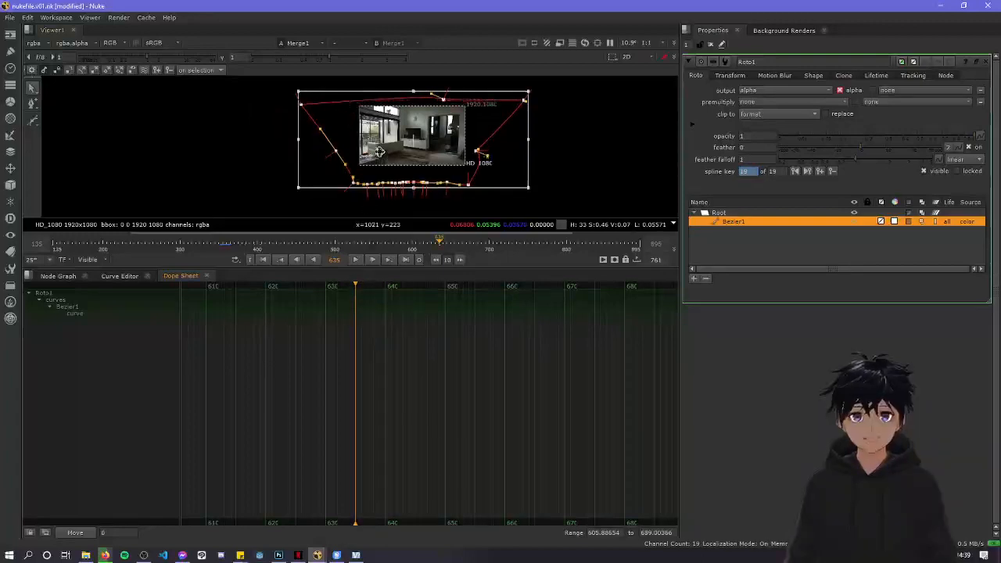
key(Right)
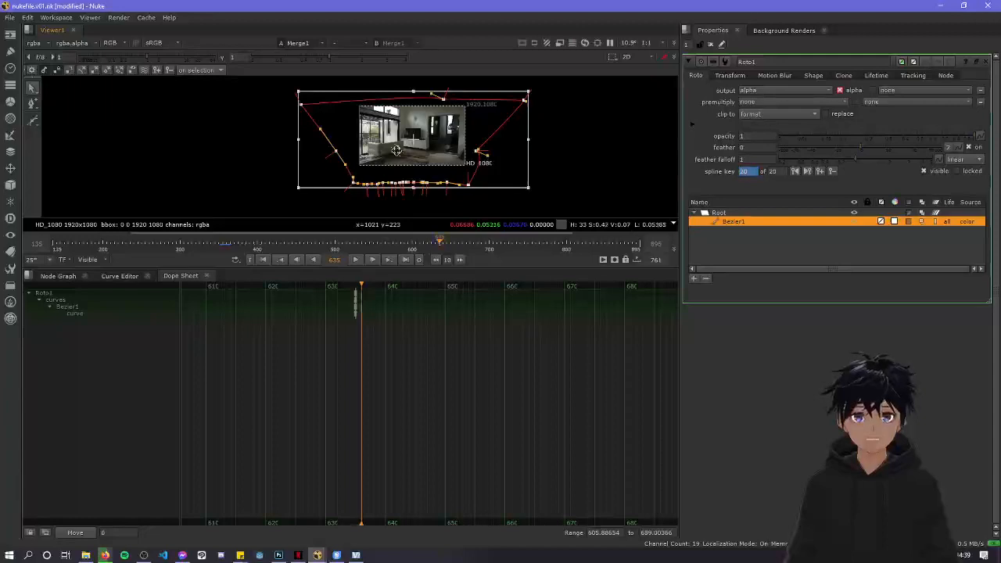
drag(449, 134, 273, 131)
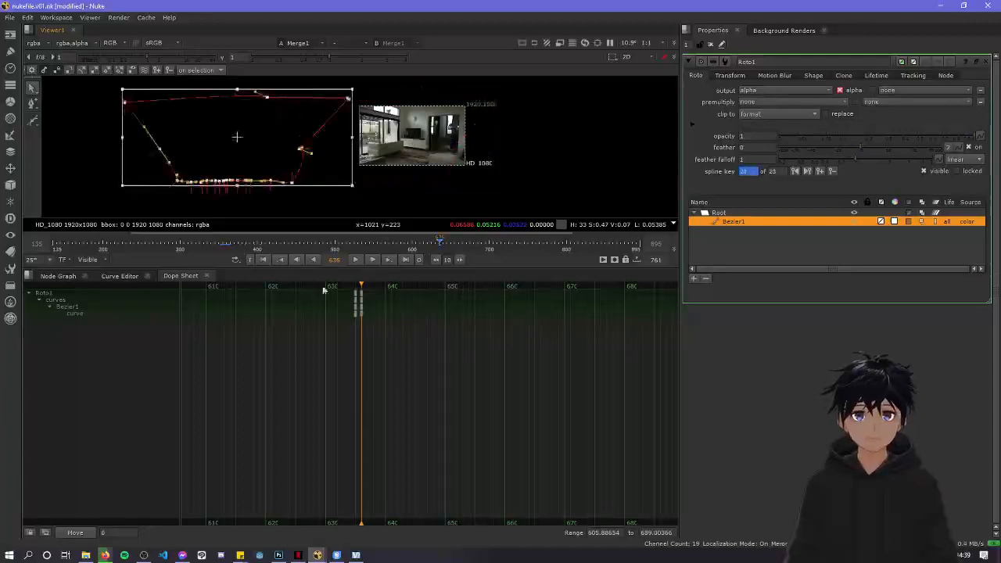
key(Left)
key(Left)
key(Right)
key(Right)
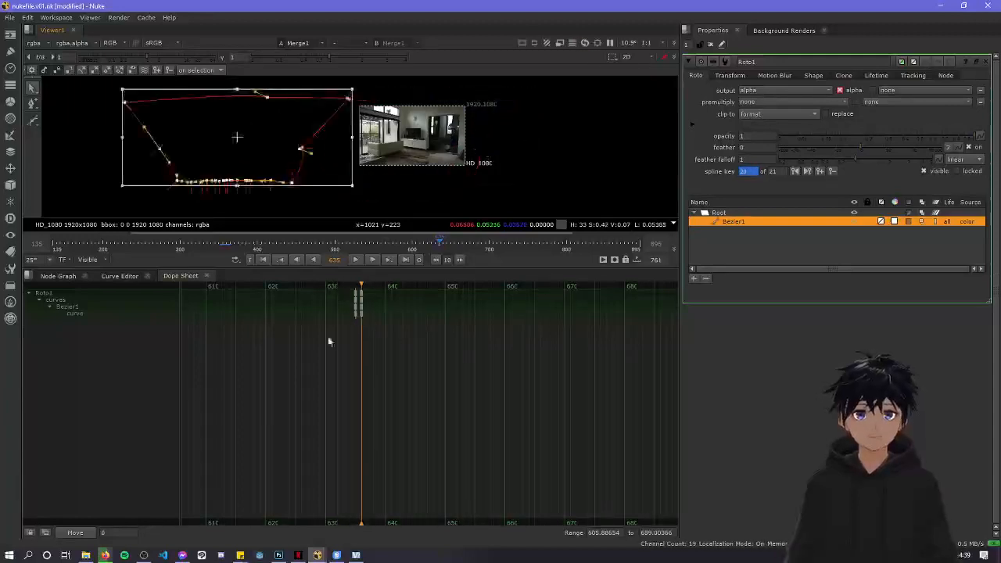
key(Right)
Examine the room at frame 636 in the maximized viewer and return to the node graph
key(space)
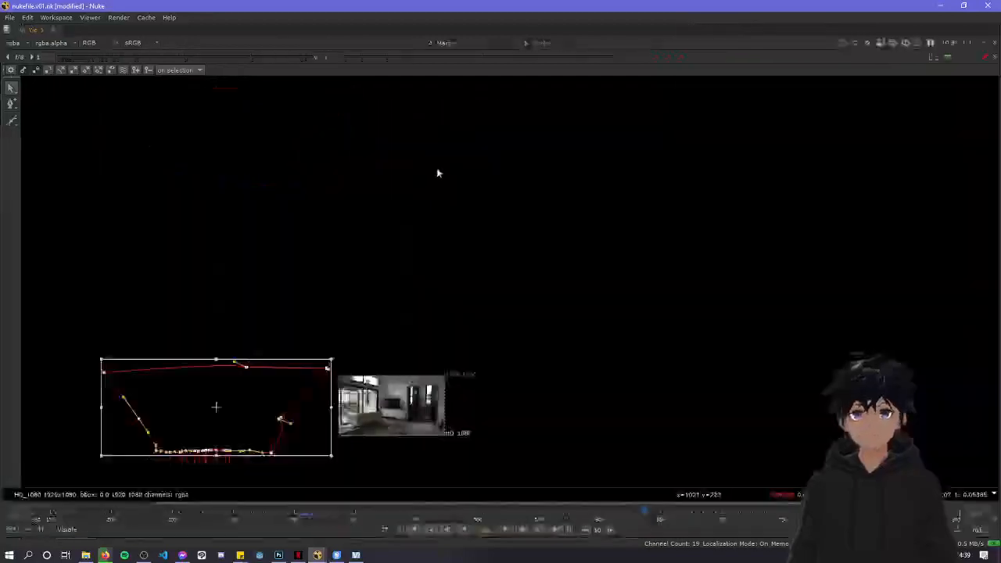
scroll(494, 273, up, 5)
scroll(494, 273, up, 2)
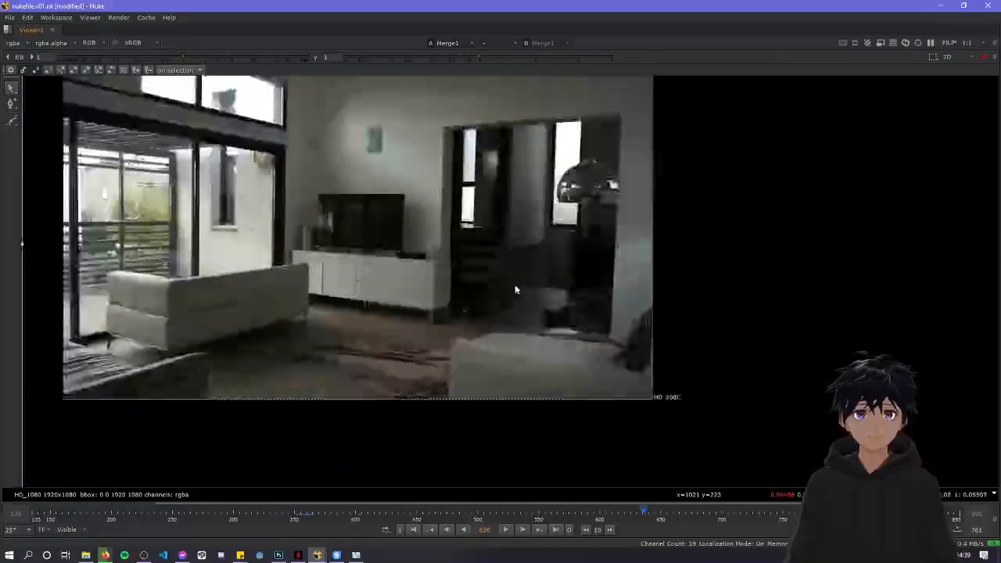
scroll(529, 315, down, 3)
key(space)
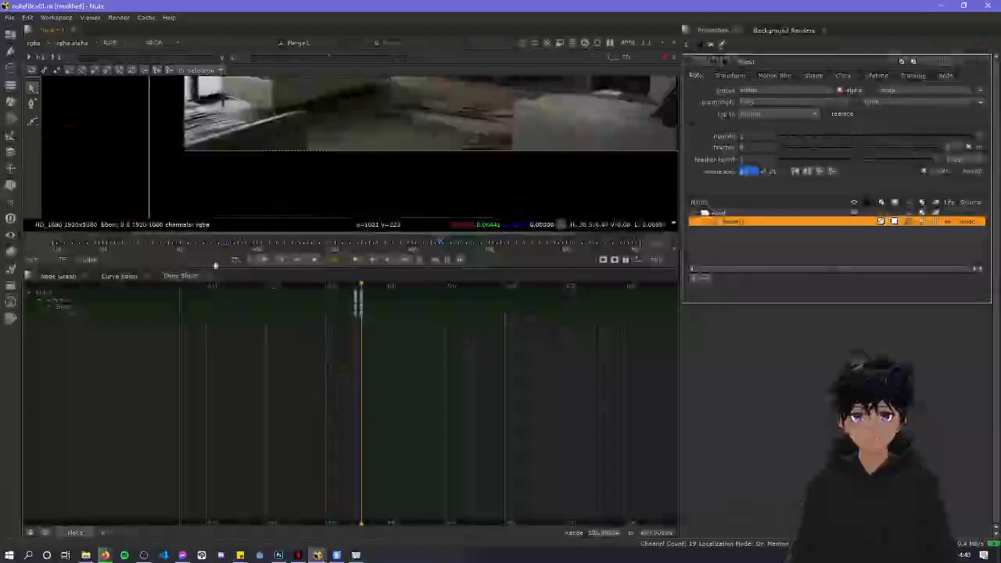
click(62, 277)
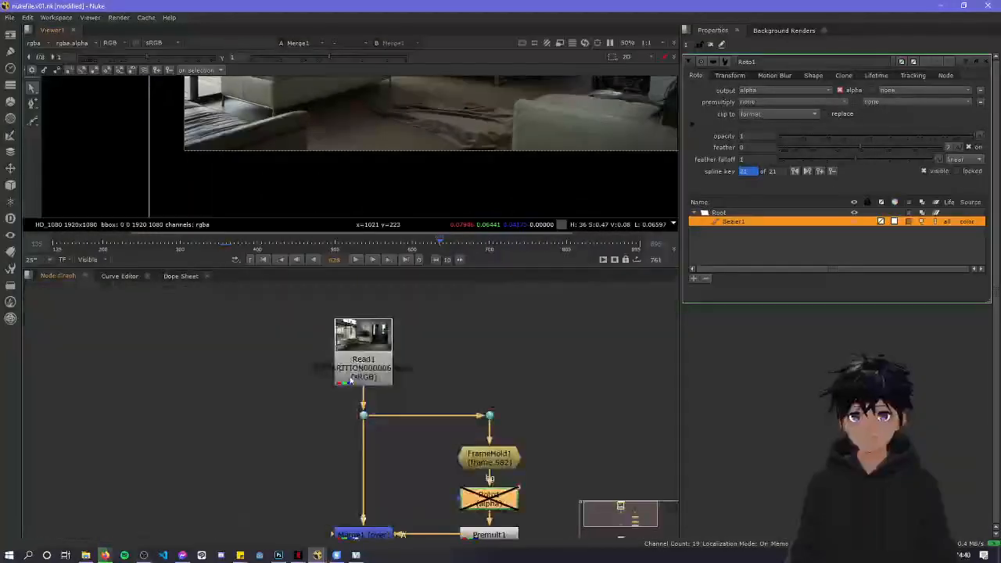
Re-enable the Roto1 node and play the merged footage in the maximized viewer
scroll(387, 361, down, 2)
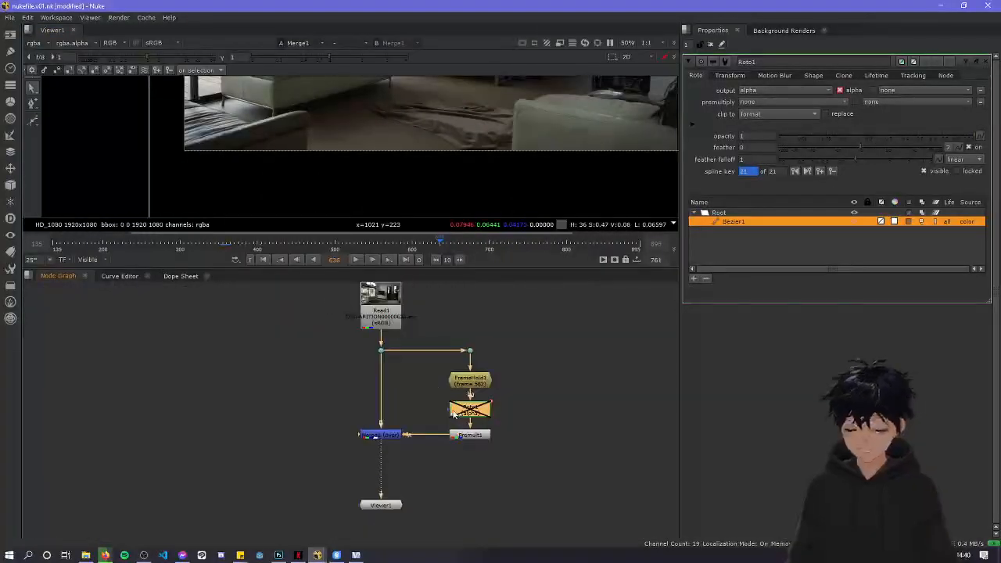
key(d)
key(space)
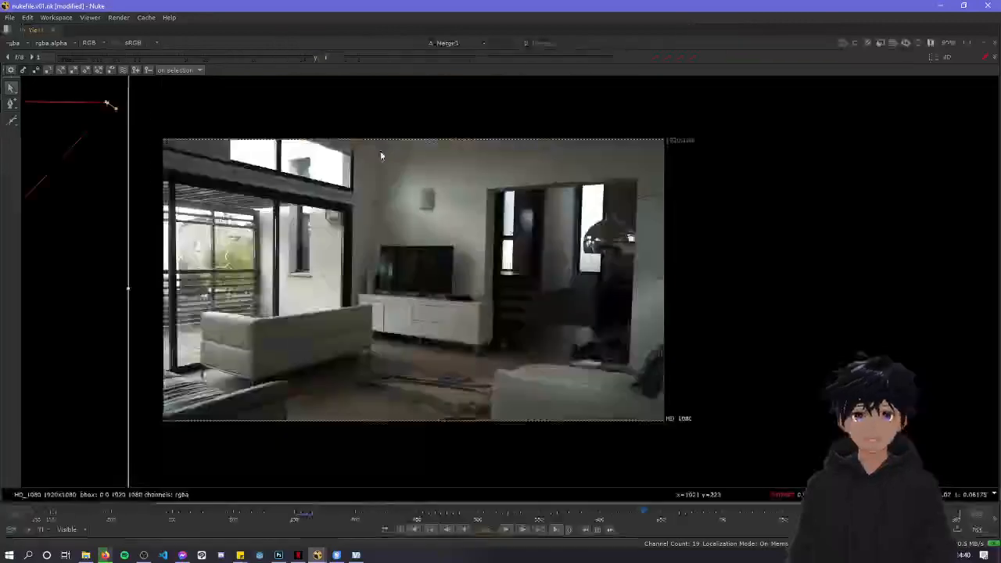
scroll(443, 329, up, 2)
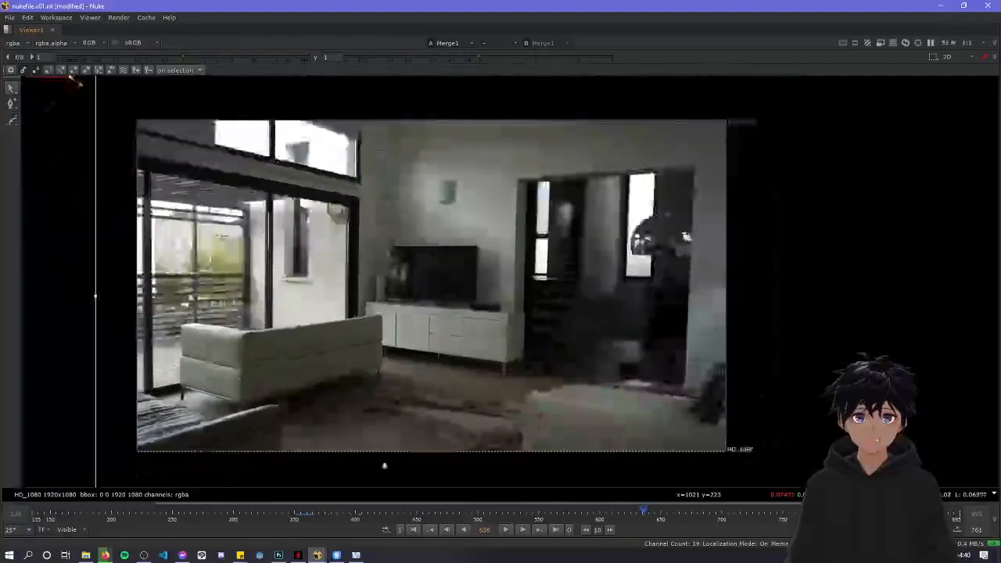
click(287, 519)
click(505, 529)
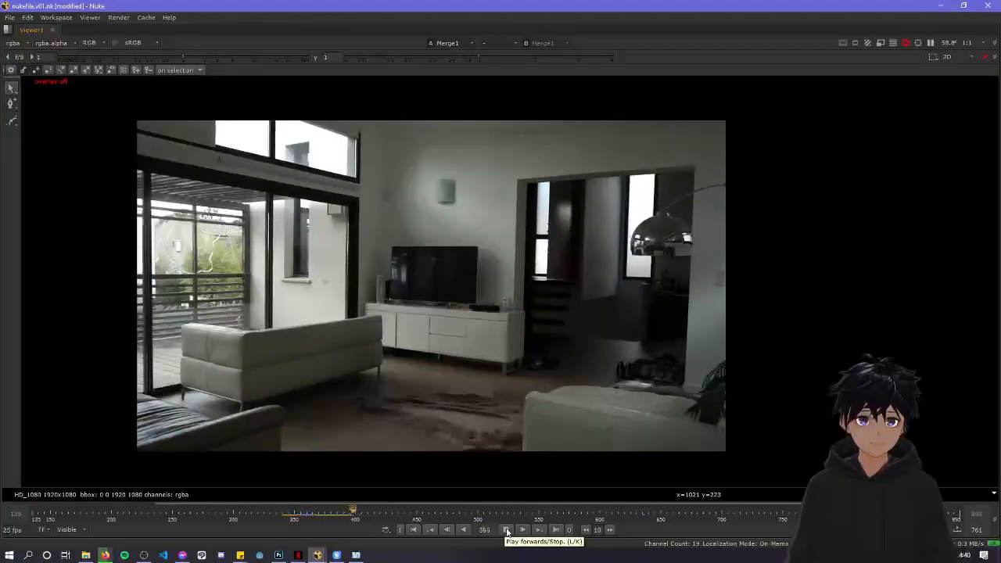
Set the viewer's frame range to Global and watch the disappearance play in the maximized viewer
key(space)
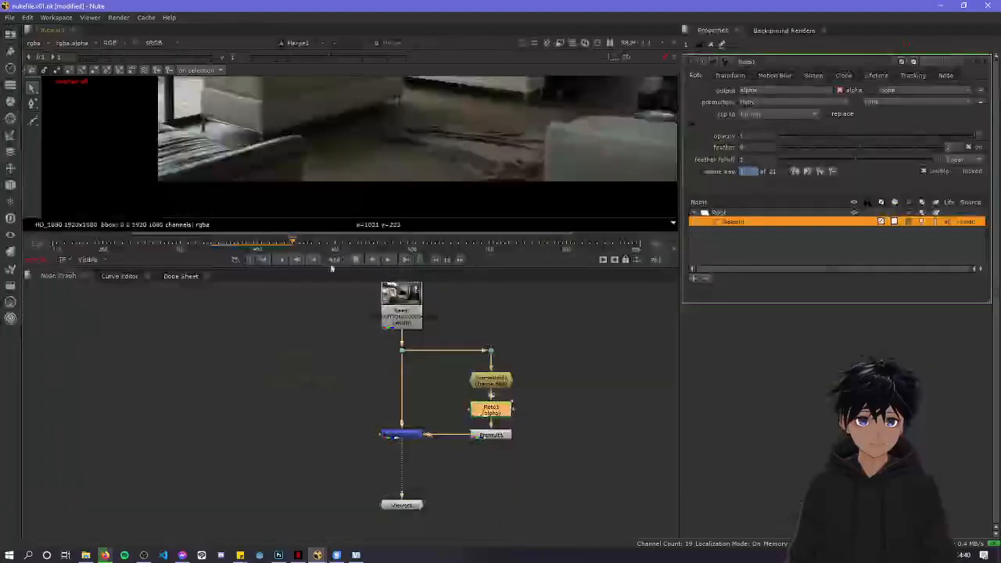
right_click(404, 115)
click(353, 131)
key(space)
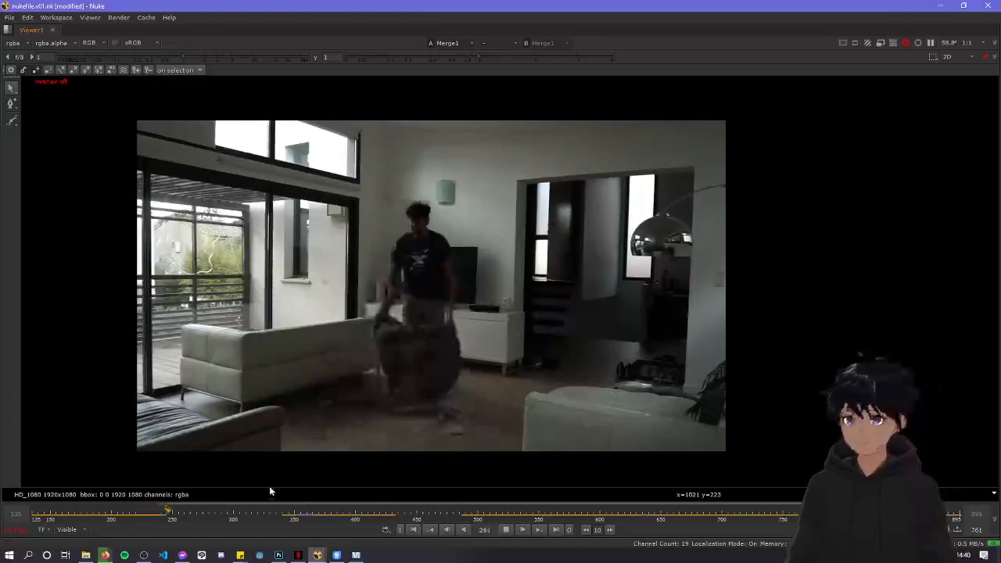
click(83, 528)
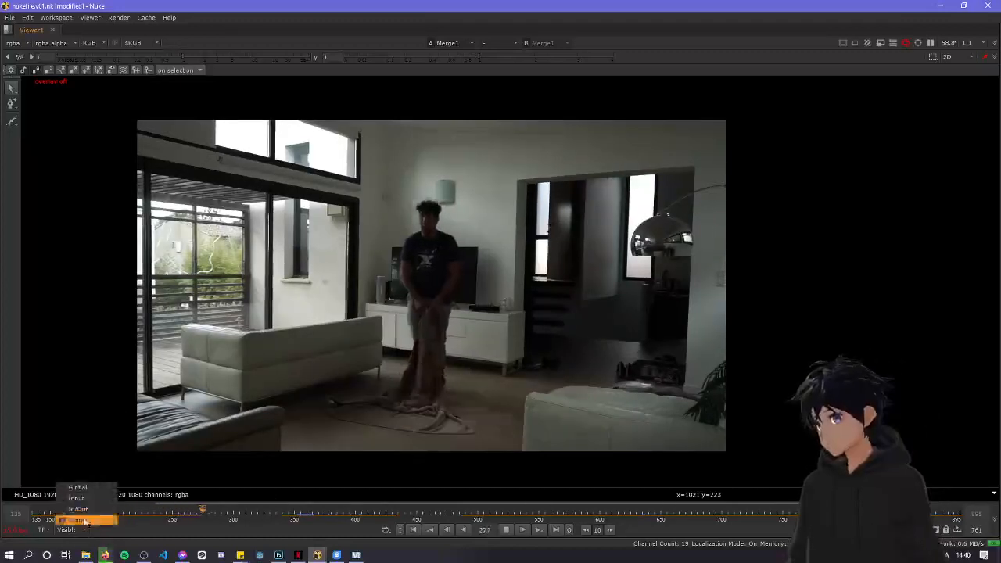
click(96, 487)
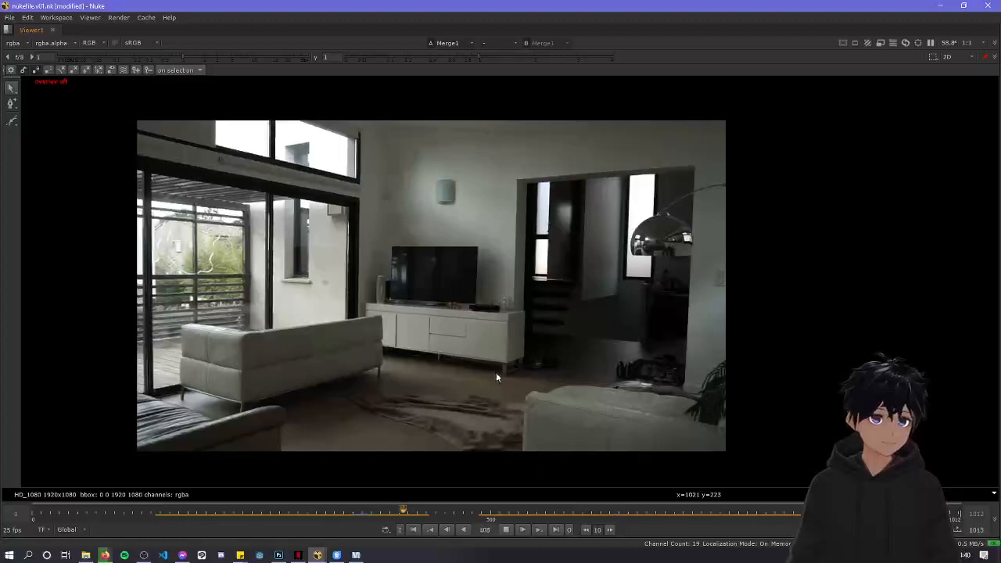
click(507, 531)
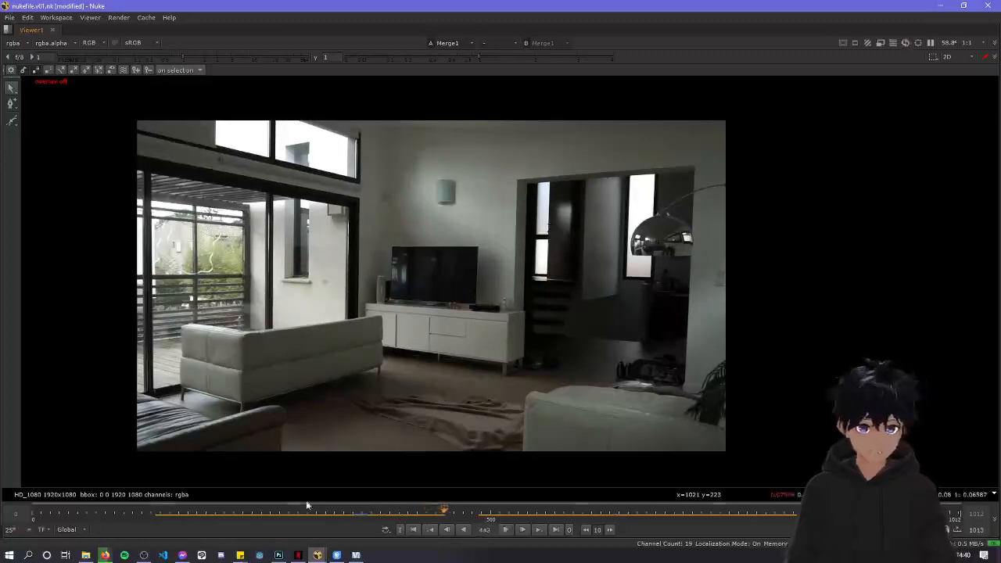
Step frame by frame between frames 396 and 403 to examine the moment when the held frame takes over
drag(300, 513, 254, 516)
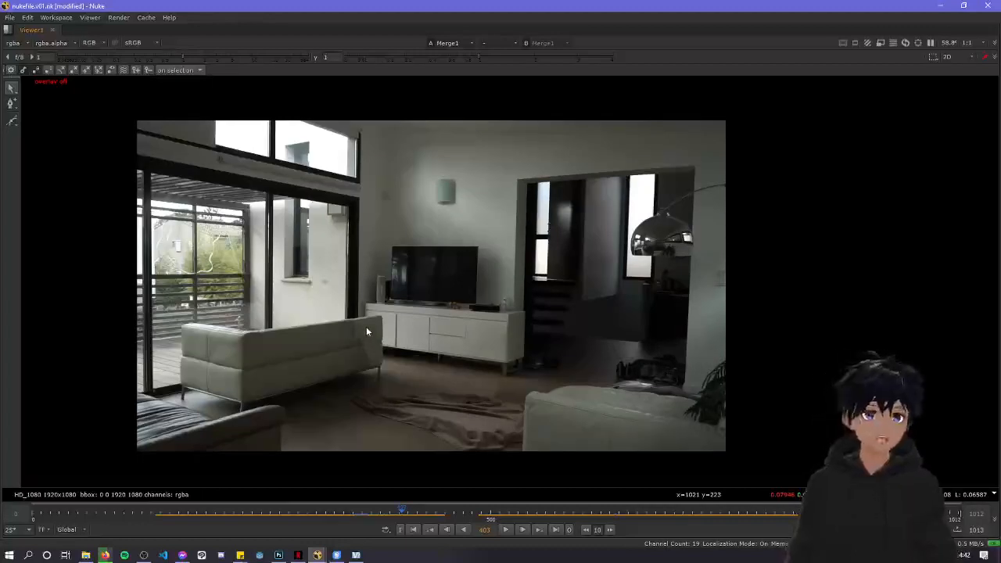
key(Left)
key(Left)
key(Left)
key(Left)
key(Left)
key(Left)
key(Left)
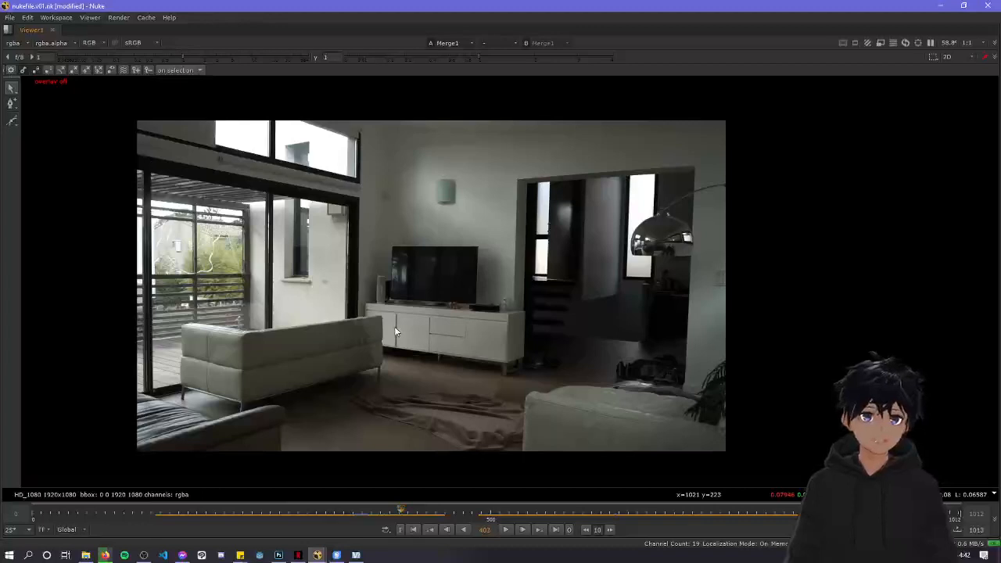
key(Left)
key(Left)
key(Left)
key(Left)
key(Left)
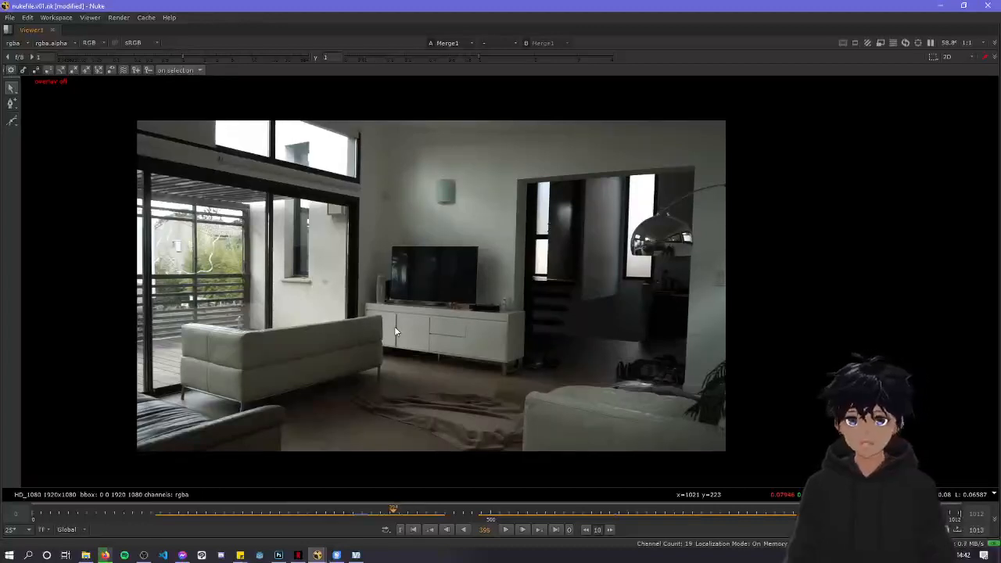
key(Right)
key(Right)
key(Right)
key(Right)
key(Right)
key(Right)
key(Right)
key(Right)
key(Right)
key(Right)
key(Right)
key(Right)
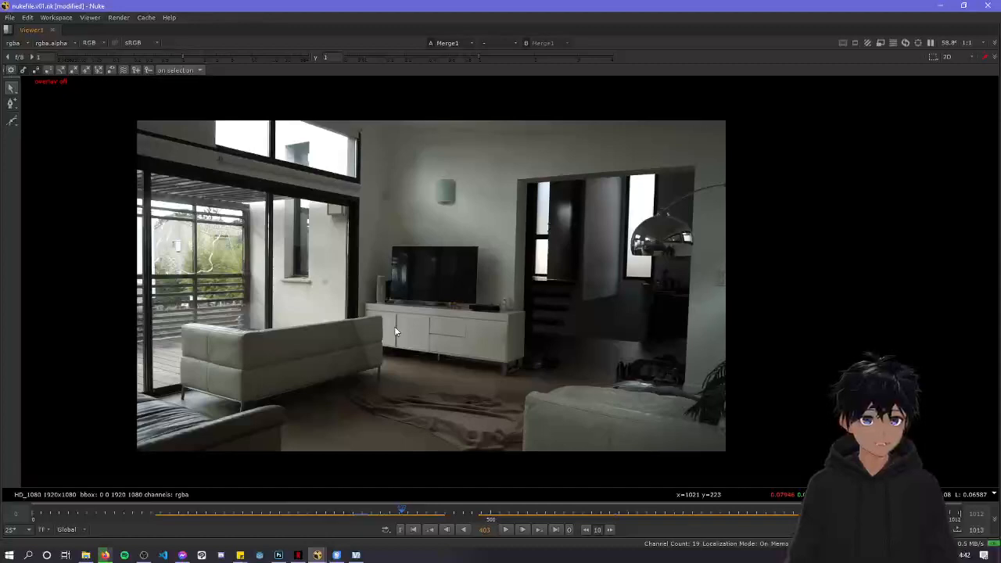
Go back through earlier frames in larger jumps to frame 364 and inspect the falling blanket up close
key(shift+Left)
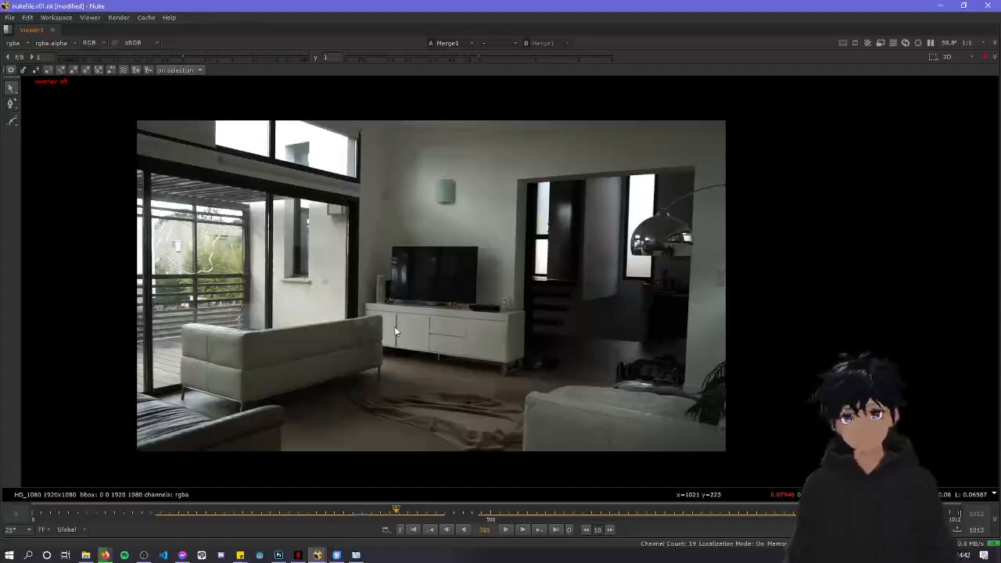
key(shift+Left)
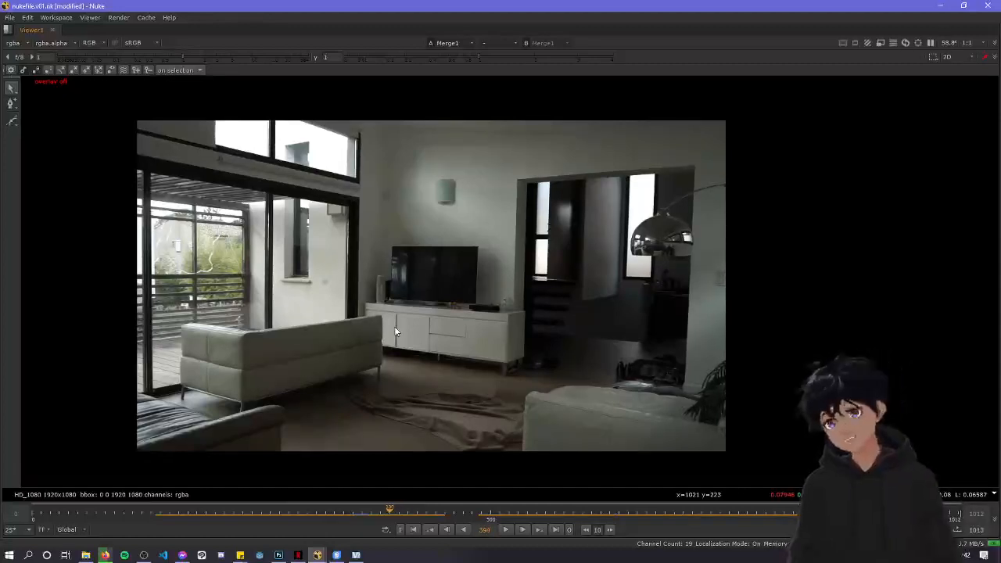
key(shift+Left)
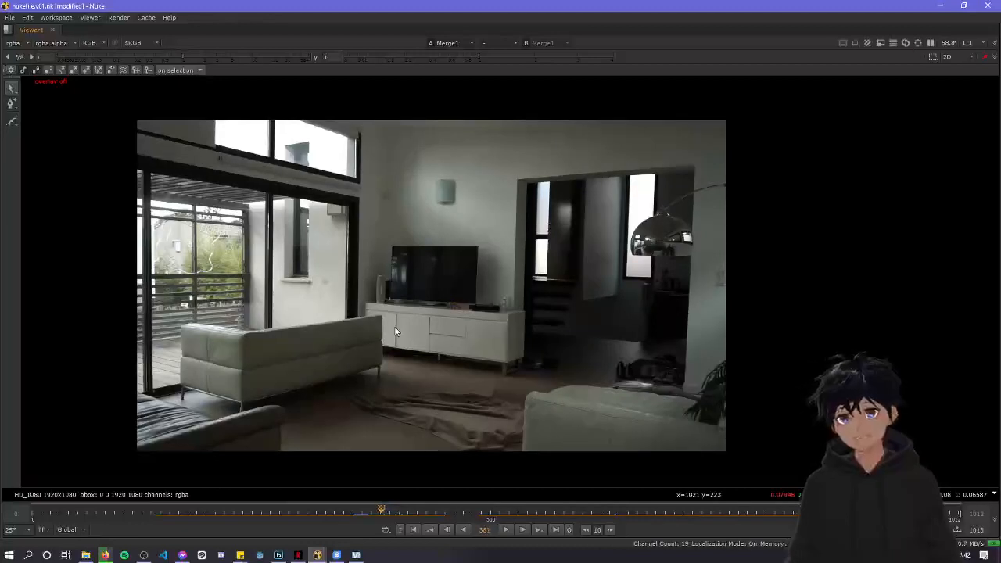
key(shift+Left)
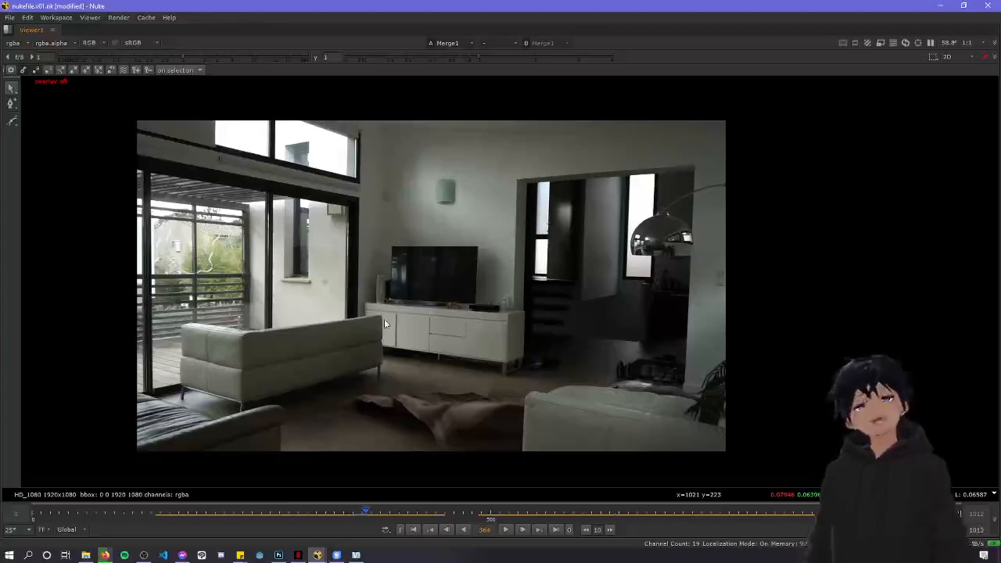
scroll(408, 292, up, 2)
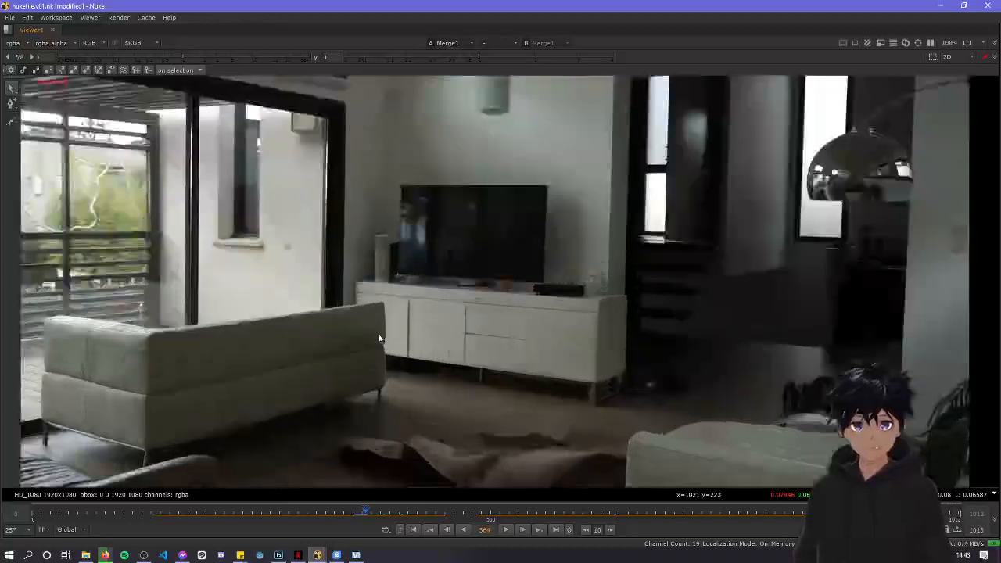
scroll(391, 290, down, 3)
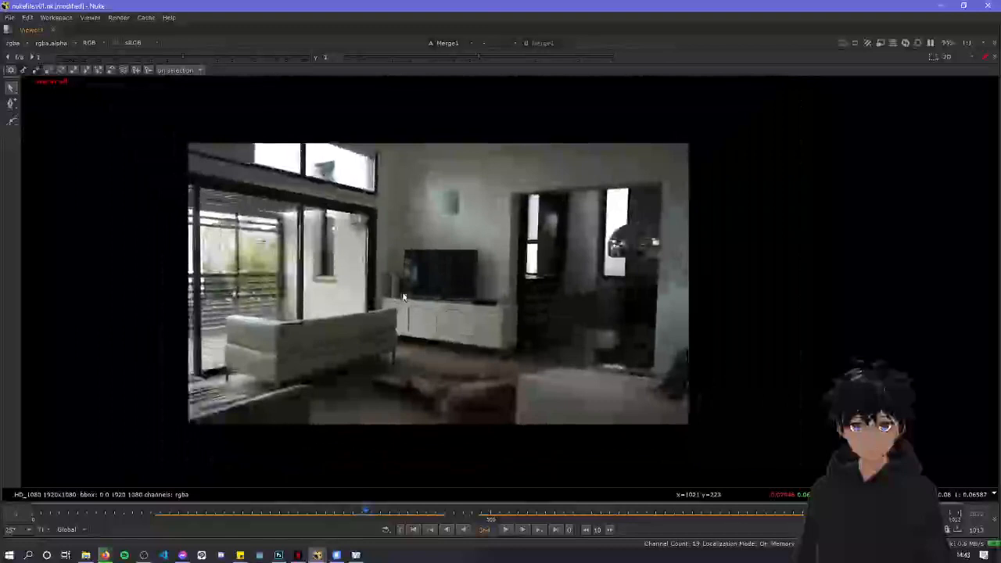
Play the footage from frame 231 to review the whole disappearance, and park the playhead at frame 380
drag(312, 509, 243, 512)
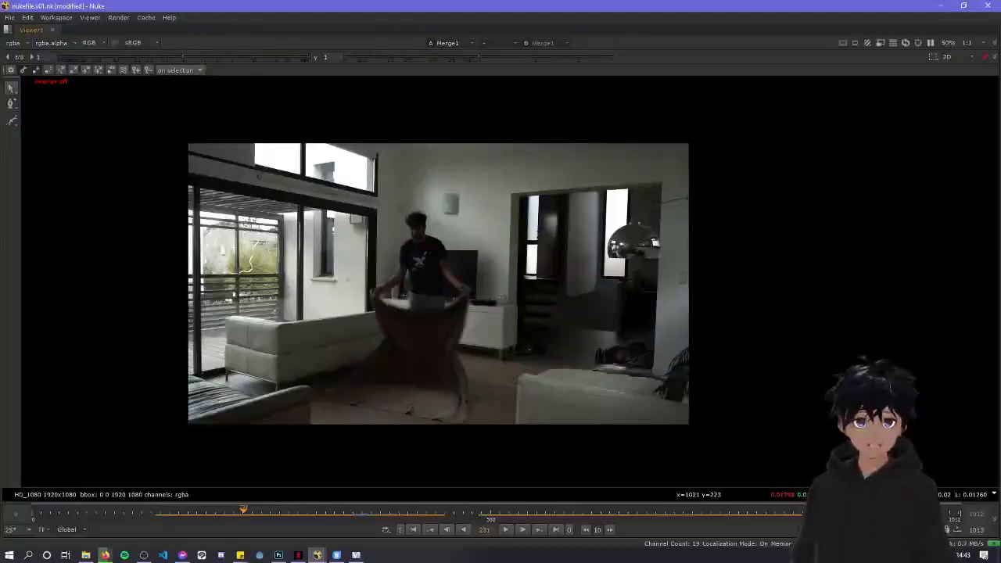
click(506, 529)
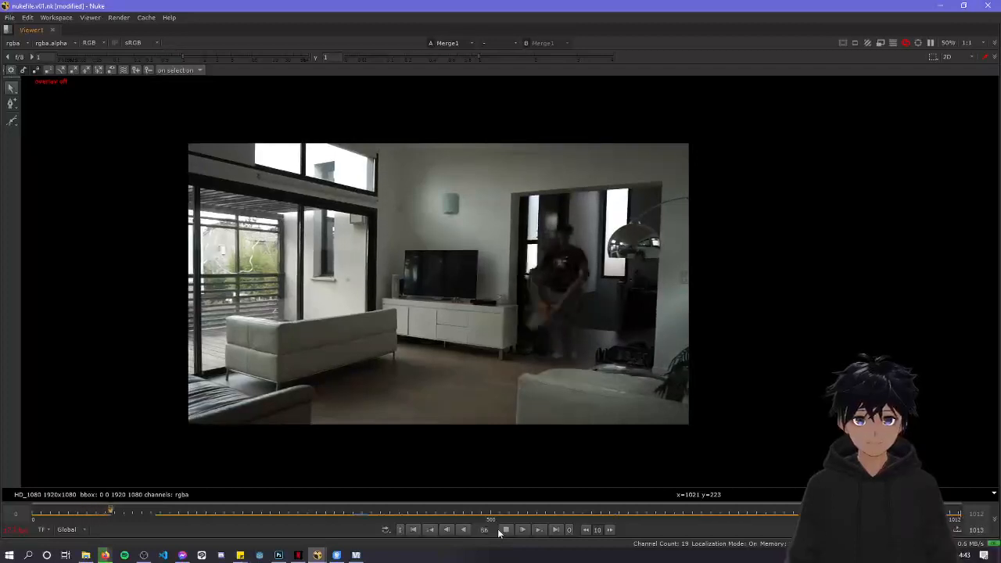
key(space)
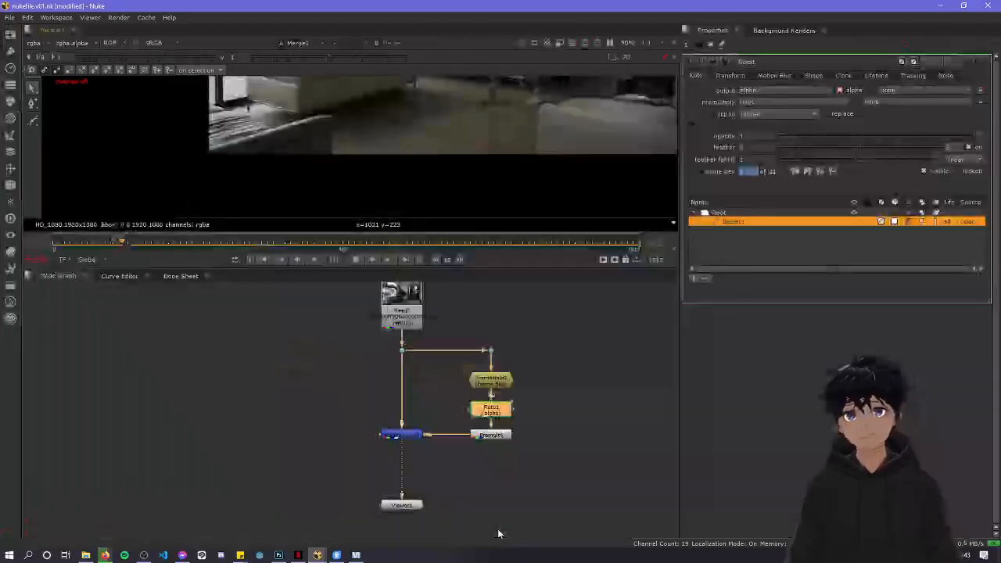
key(space)
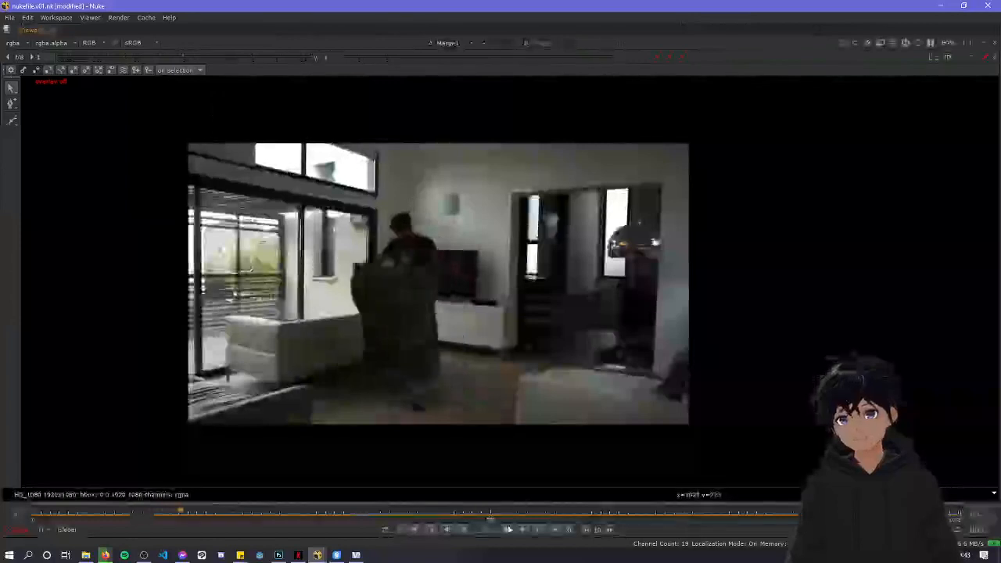
click(505, 529)
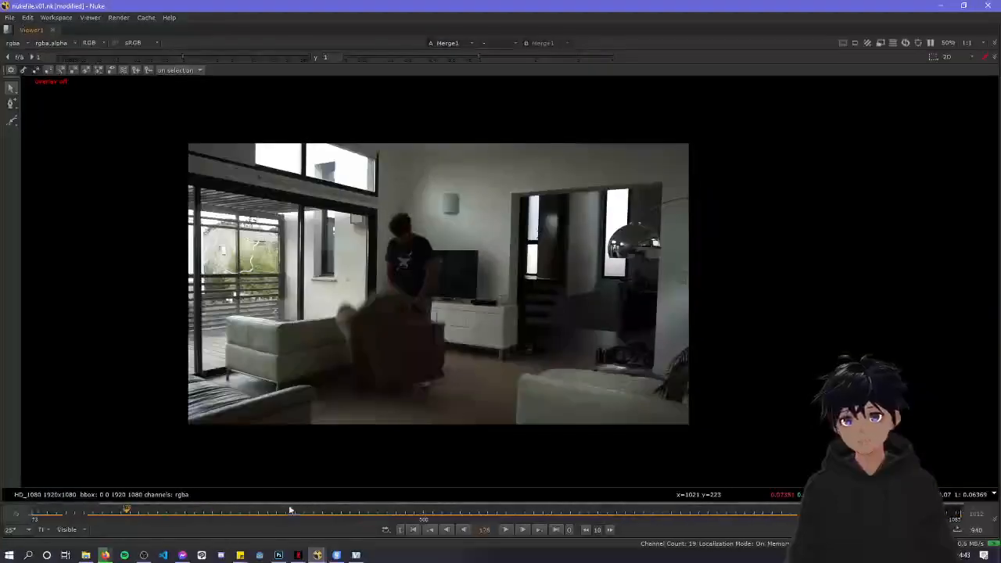
drag(289, 503, 224, 501)
drag(316, 512, 380, 511)
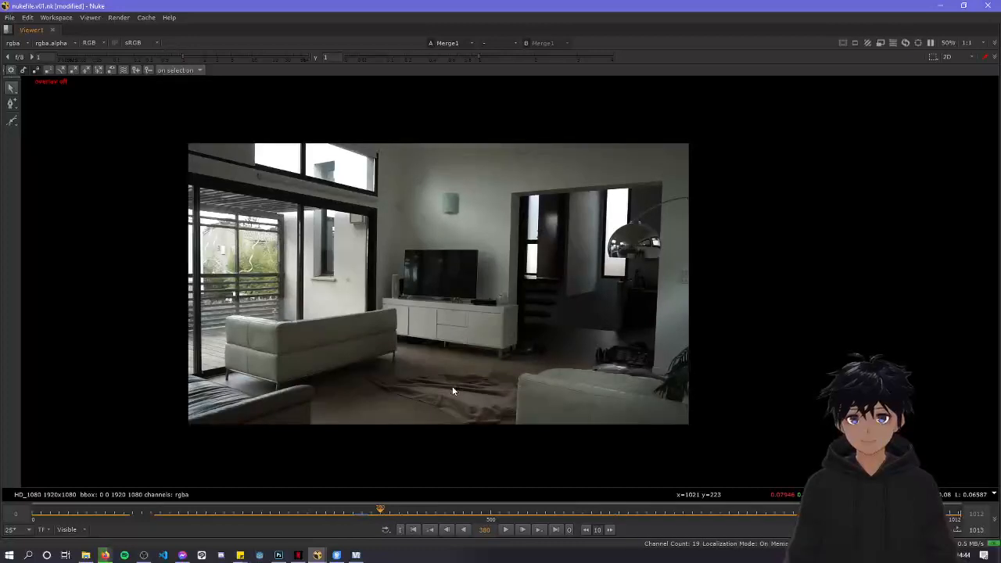
Pull Roto1 out to the side of the held-frame branch and insert a Blur node between it and Premult1
key(space)
drag(488, 431, 565, 427)
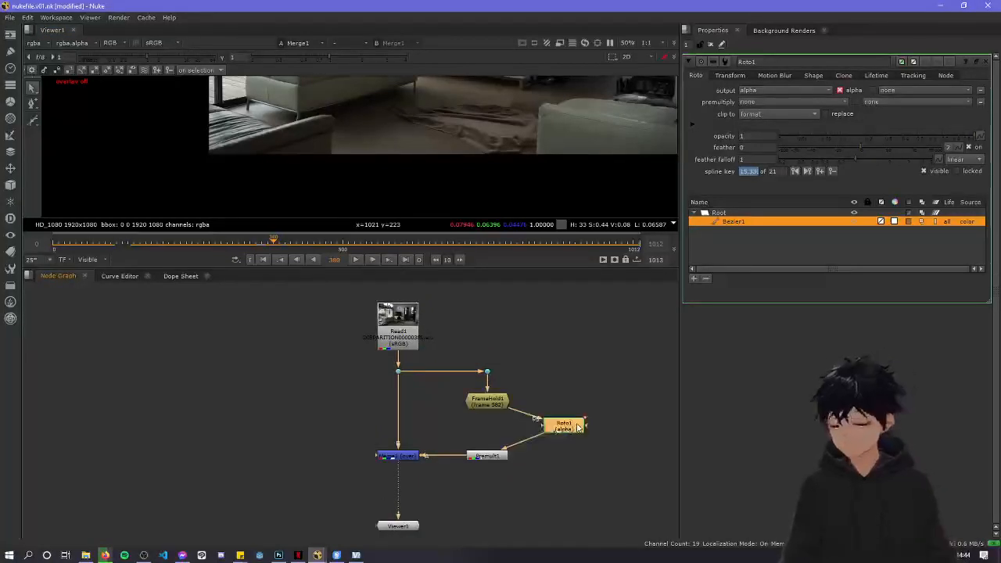
key(Tab)
text(bl)
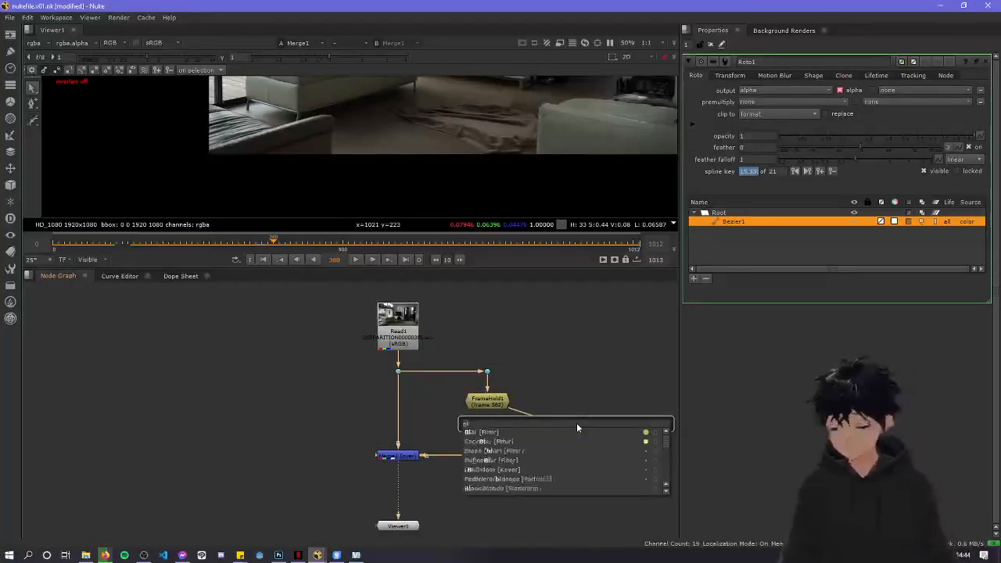
text(ur)
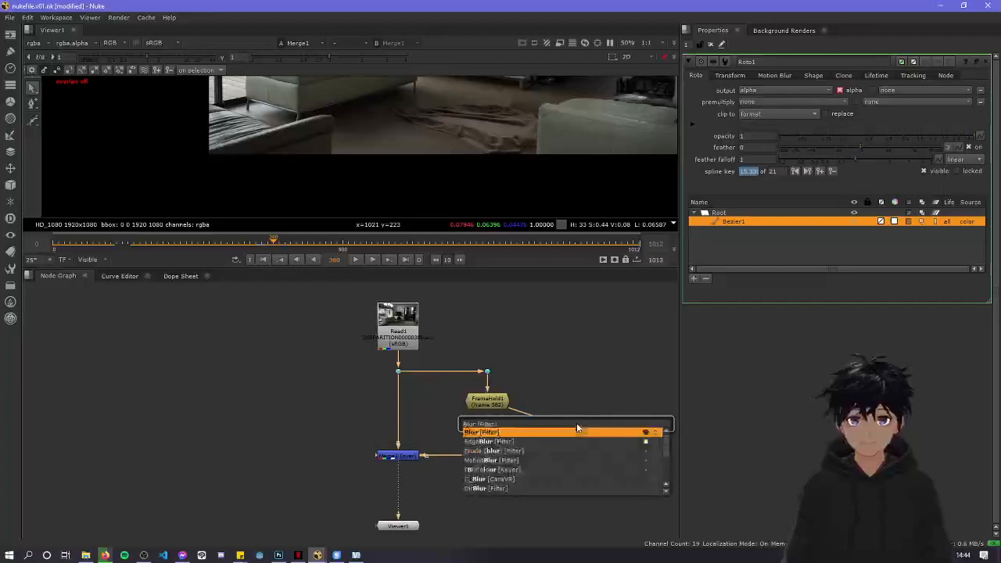
key(Return)
Frame the whole room in the viewer and compare frames 380 to 383
scroll(483, 153, up, 2)
middle_drag(488, 111, 439, 189)
scroll(439, 186, down, 3)
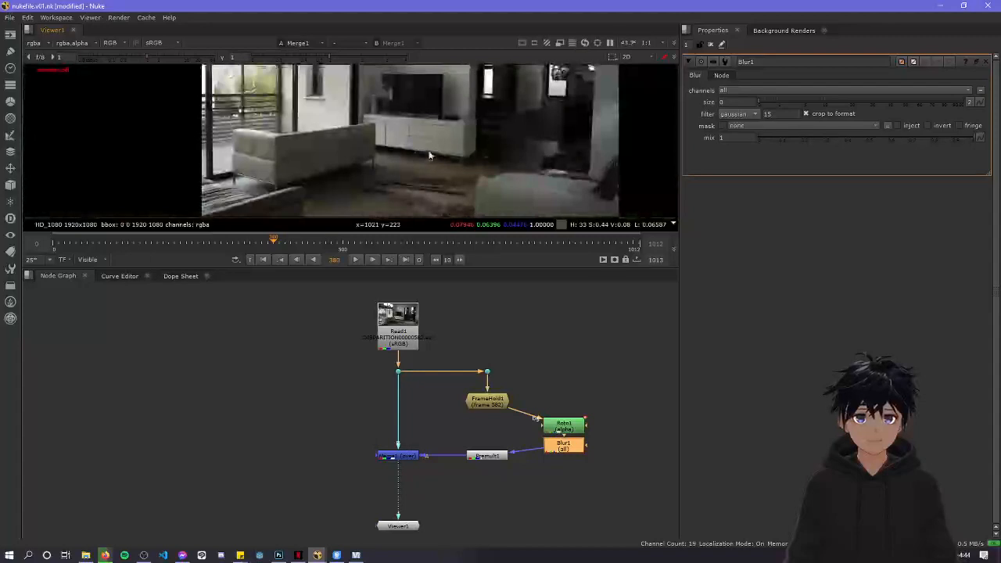
scroll(428, 156, down, 2)
key(Right)
key(Right)
key(Right)
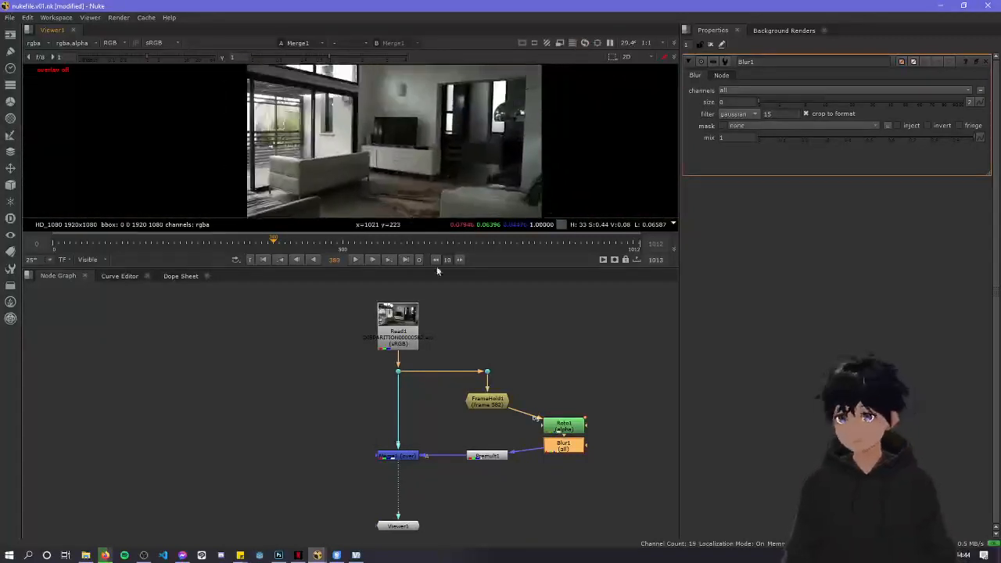
key(Left)
key(Left)
key(Left)
Move Roto1 farther away from Blur1 and insert an Erode (filter) node between them
drag(588, 434, 620, 381)
key(Tab)
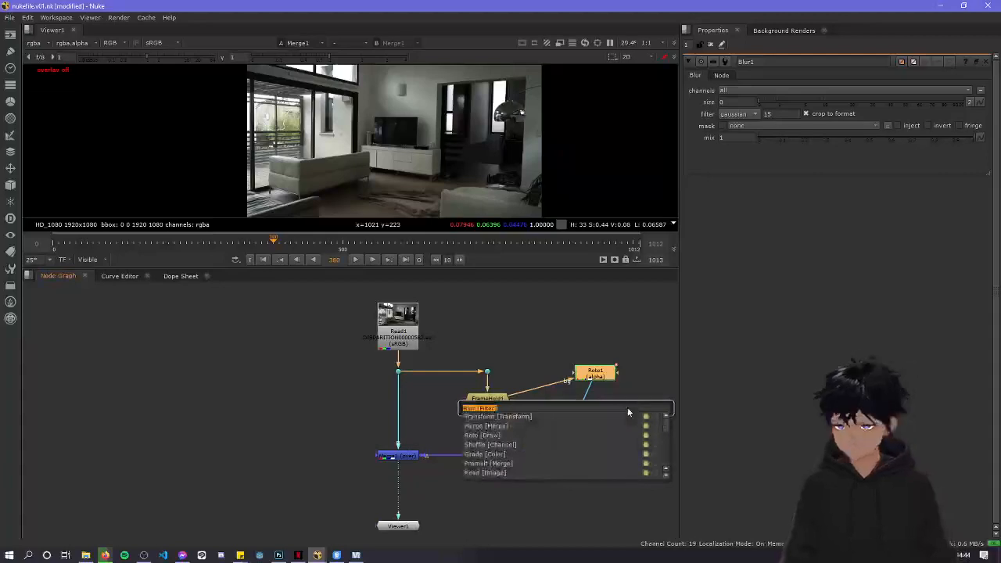
text(er)
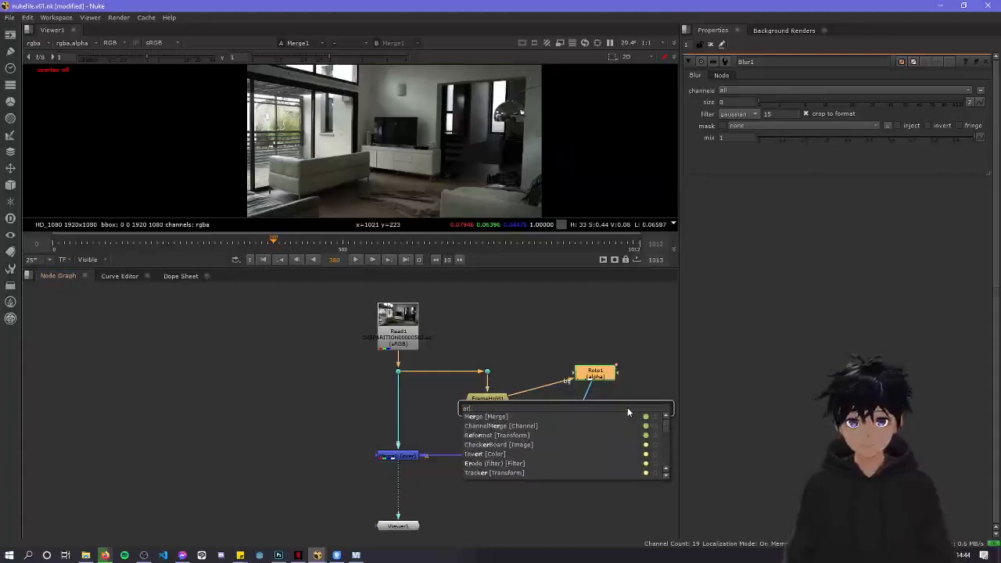
text(ode)
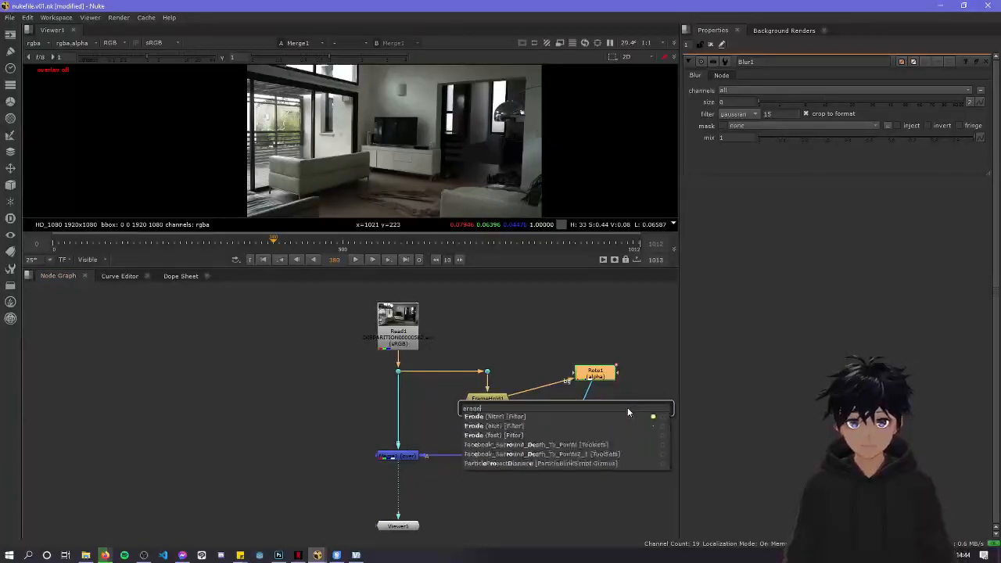
key(Down)
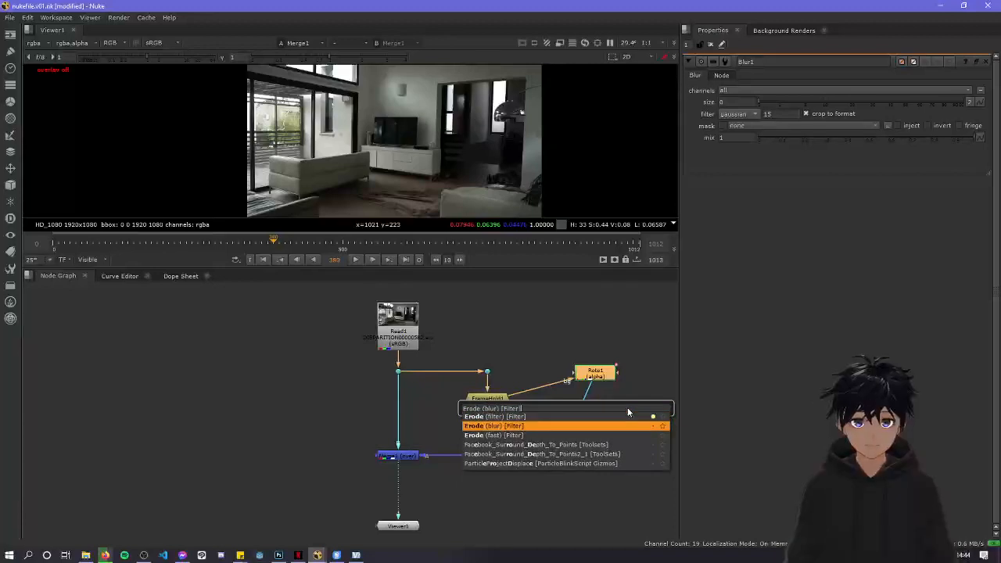
key(Up)
key(Return)
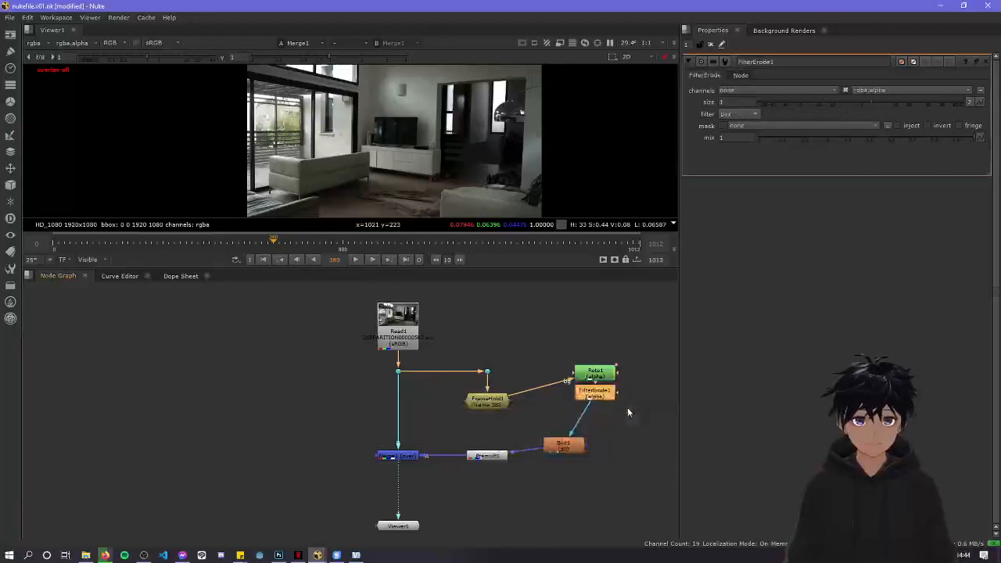
Stack FilterErode1 and Roto1 directly above Blur1 and show Blur1's alpha channel in the viewer
drag(611, 395, 580, 420)
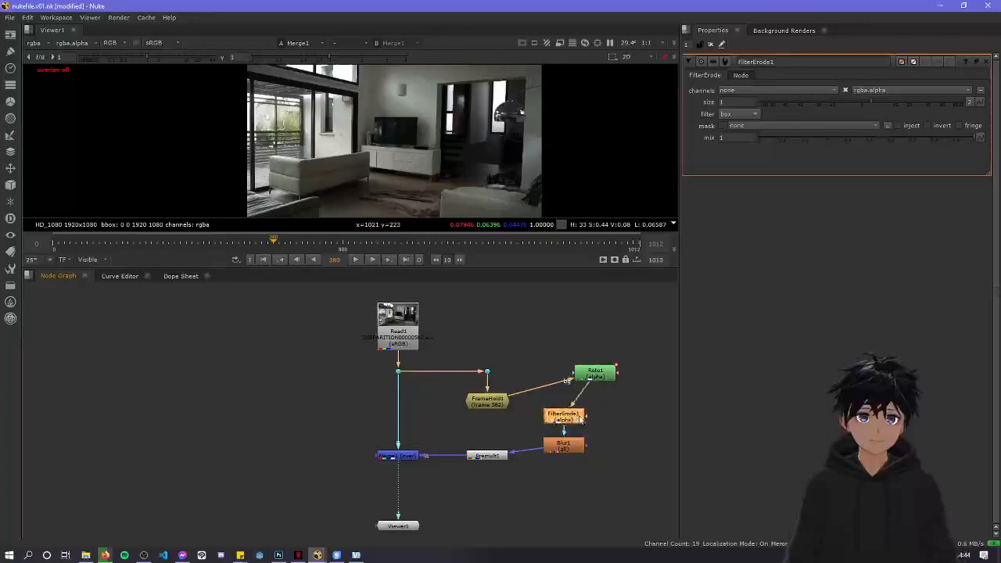
drag(595, 382, 564, 396)
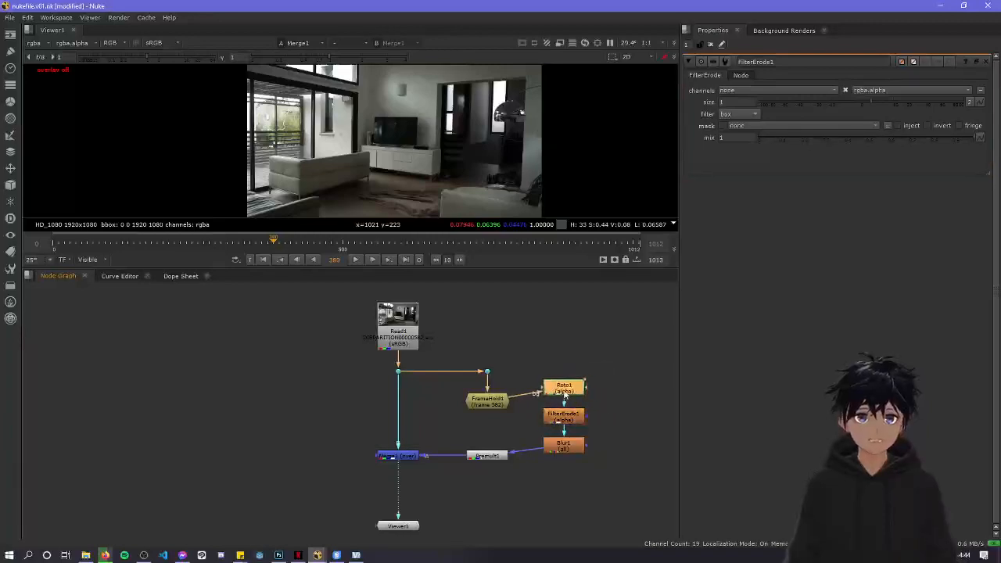
click(559, 449)
key(1)
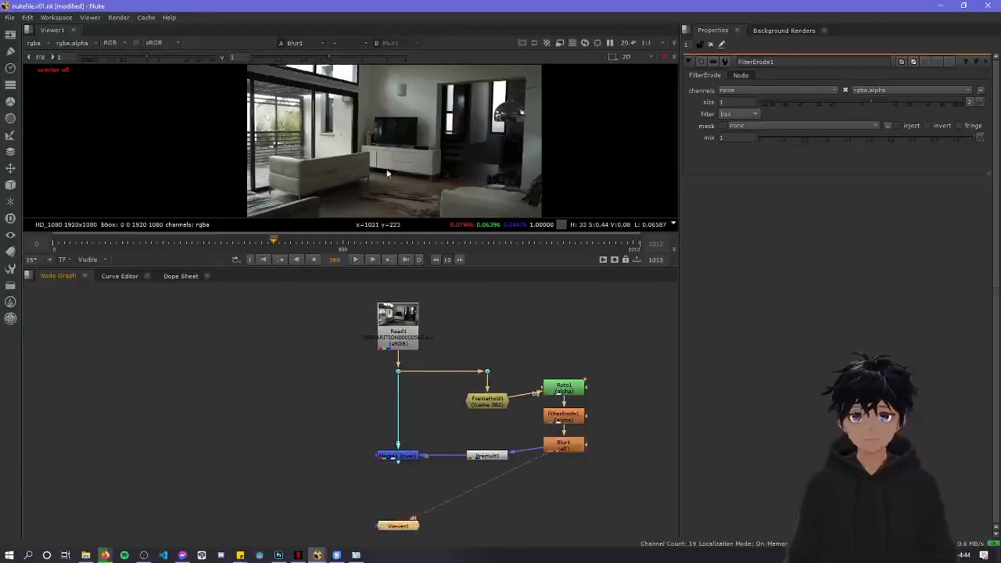
key(a)
scroll(395, 140, up, 3)
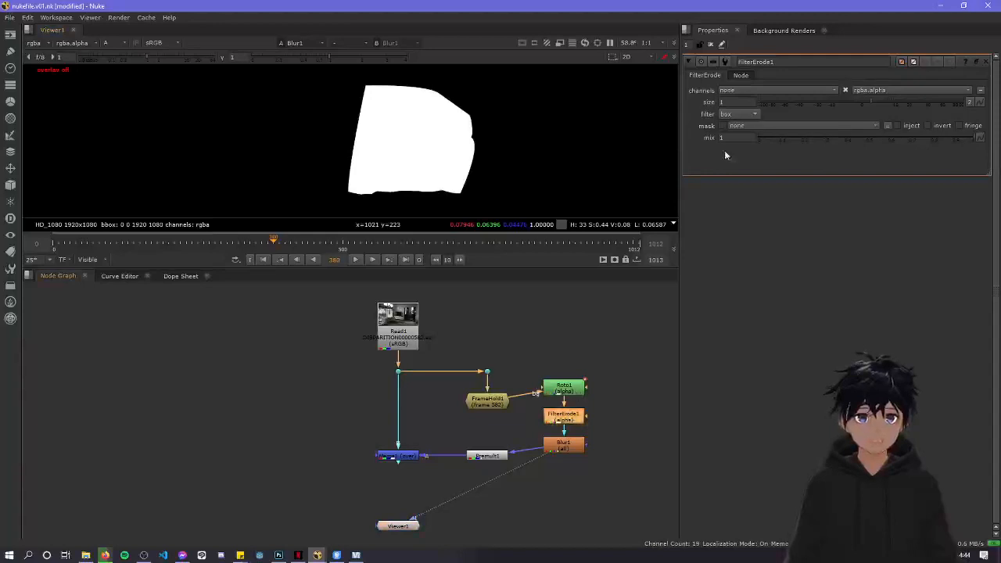
Try sizes of 0 and 11 on FilterErode1, and set its size back to 1
mouse_move(870, 100)
mouse_down()
mouse_move(792, 91)
mouse_move(844, 92)
mouse_move(872, 113)
mouse_up()
drag(737, 103, 682, 104)
text(0)
key(Return)
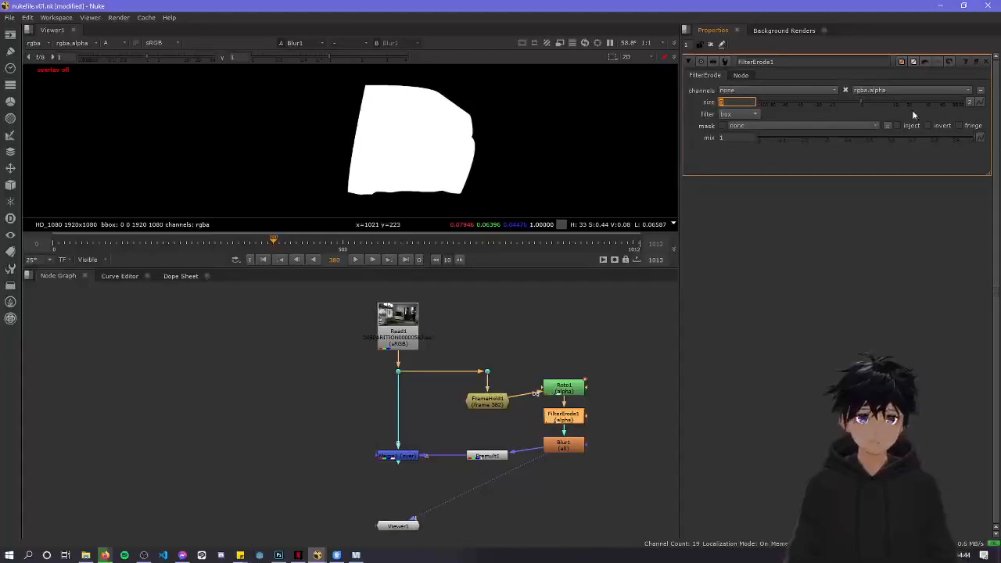
text(11)
key(Return)
mouse_move(895, 102)
mouse_down()
mouse_move(869, 98)
mouse_move(885, 102)
mouse_up()
drag(737, 103, 666, 109)
text(1)
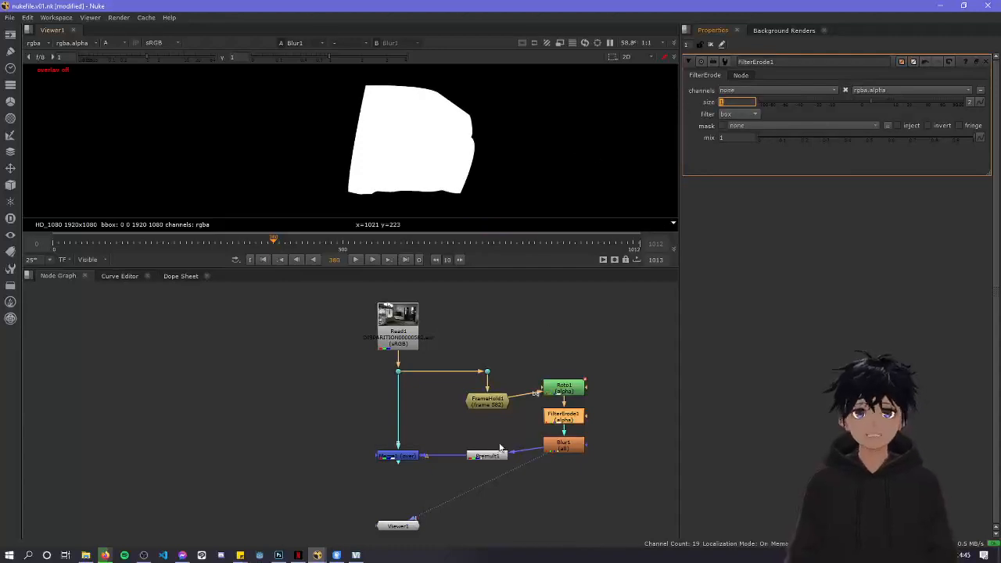
Set Blur1's size to 25.5 and check its effect on the colour image
double_click(576, 443)
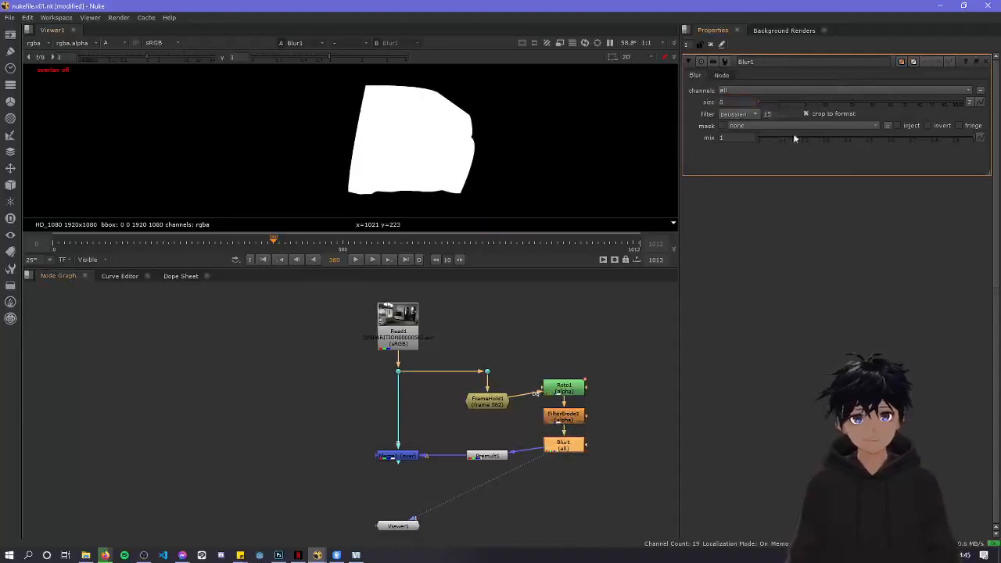
drag(775, 104, 857, 104)
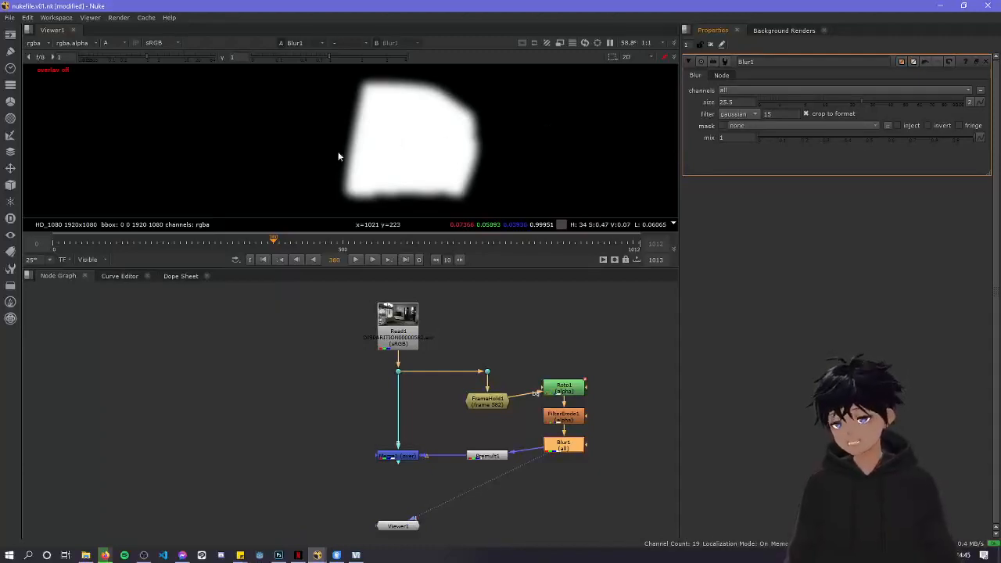
key(a)
scroll(384, 129, down, 2)
scroll(384, 131, up, 4)
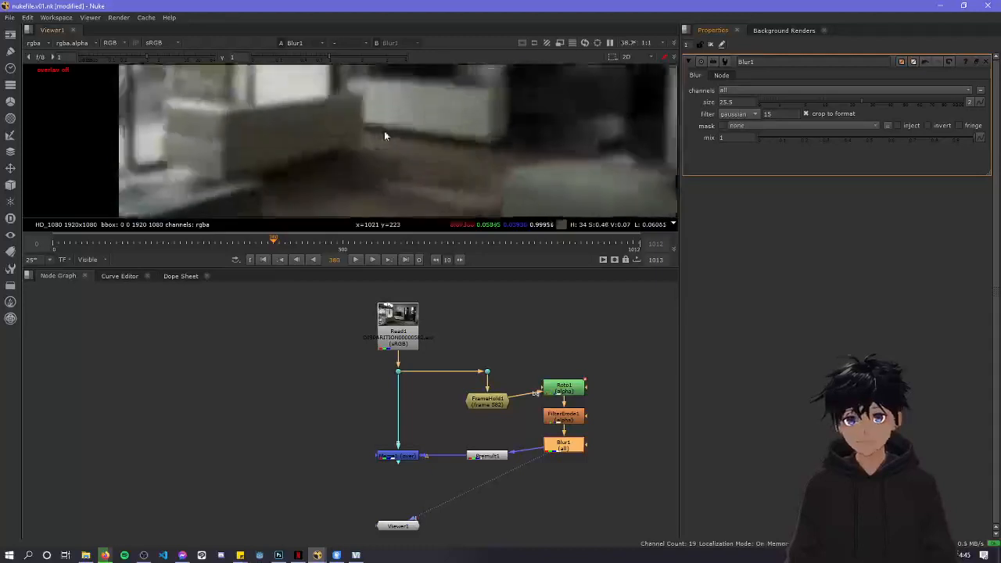
scroll(384, 136, up, 4)
scroll(384, 136, down, 5)
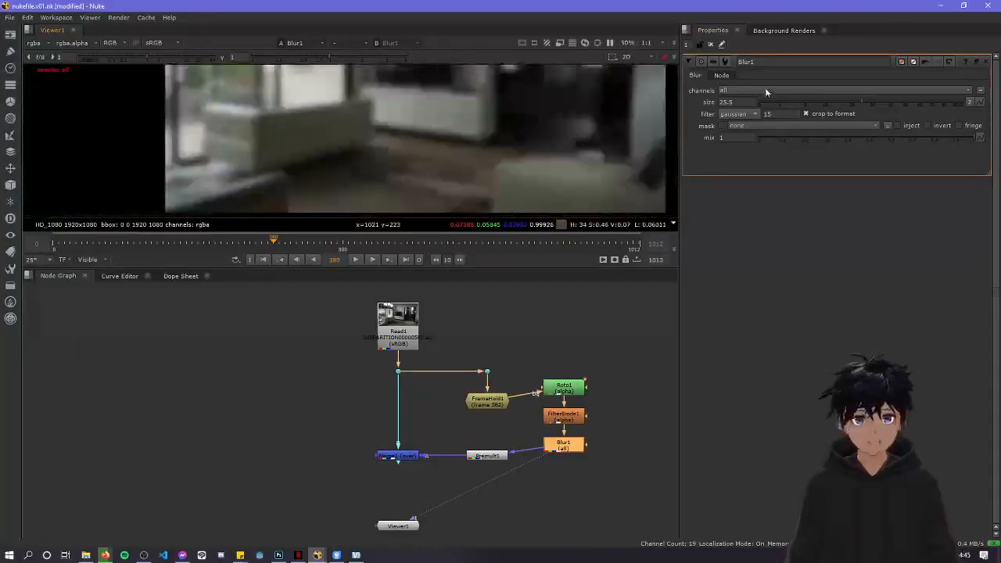
Limit Blur1 to the alpha channel and compare its matte with the colour image
click(765, 90)
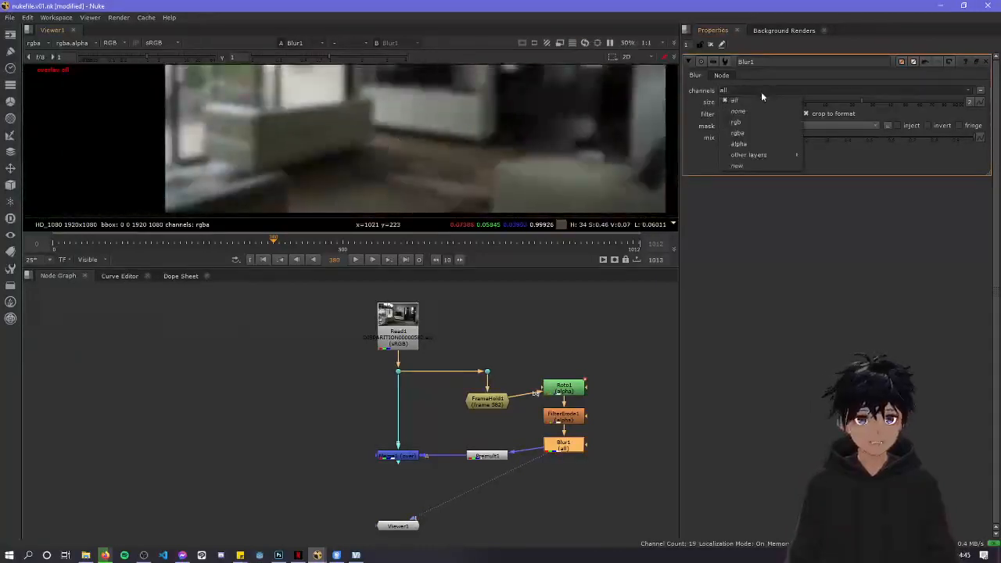
click(738, 144)
key(a)
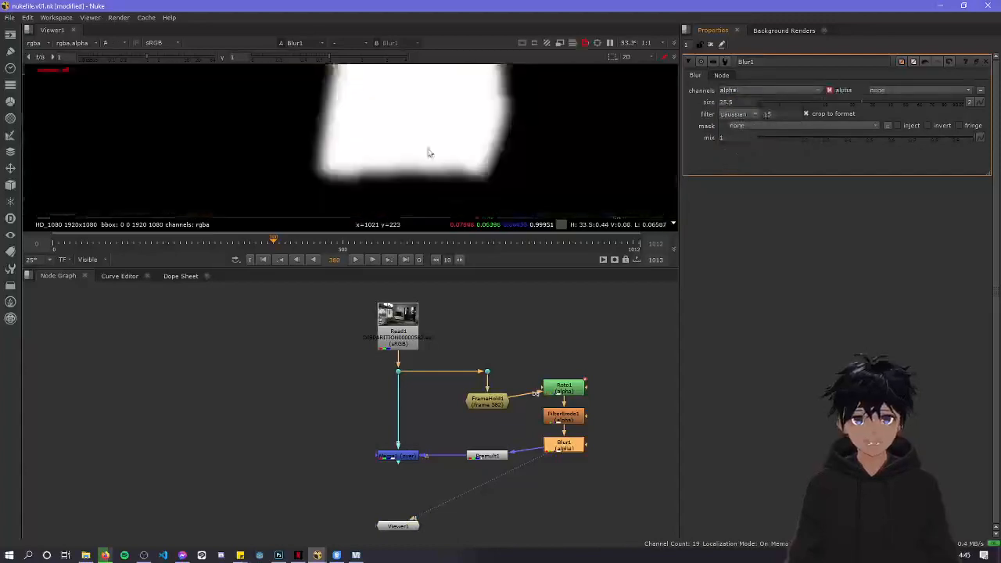
key(a)
scroll(428, 144, down, 4)
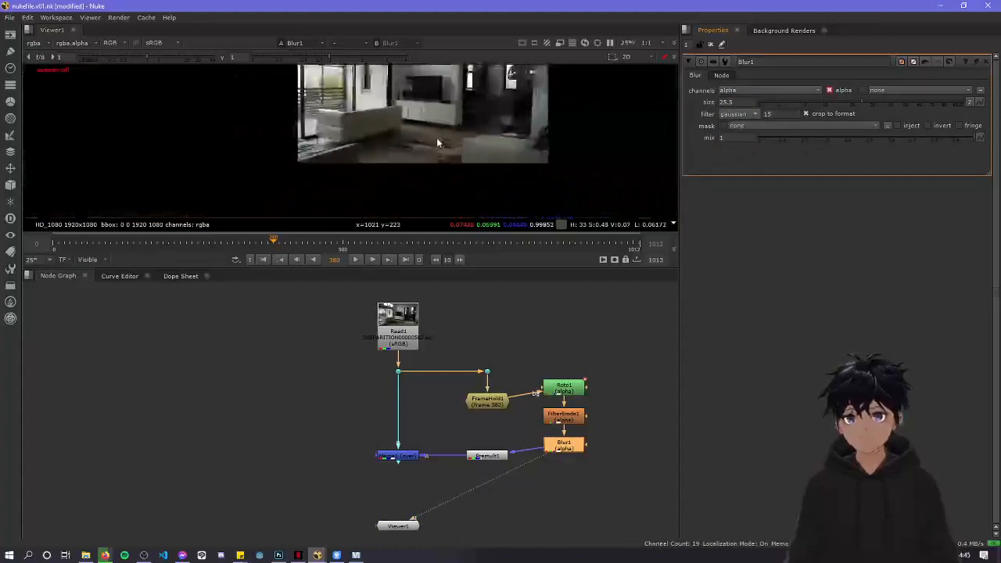
scroll(435, 148, up, 4)
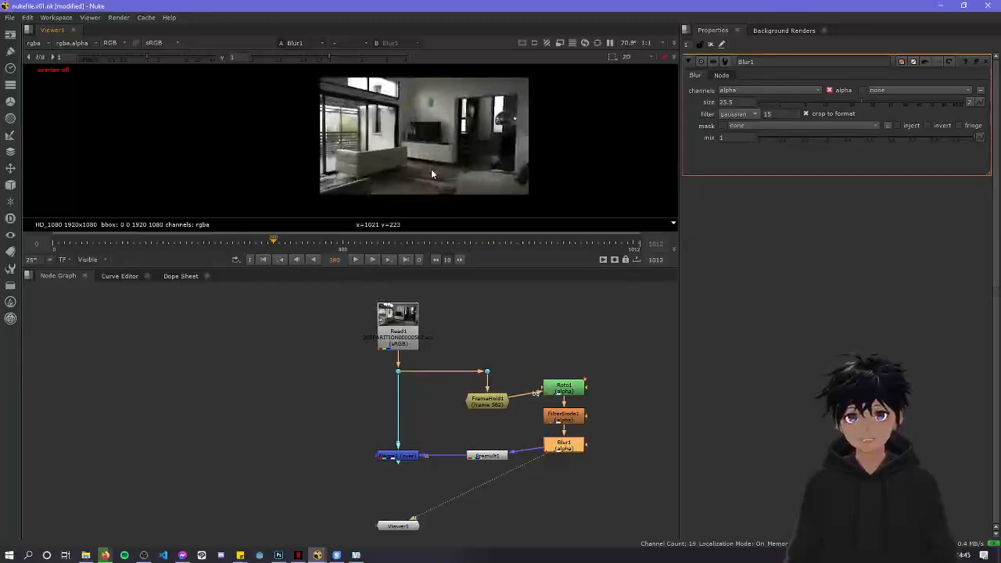
Show Merge1 in the viewer and examine the blended floor around the fallen cloth at frame 380
click(397, 455)
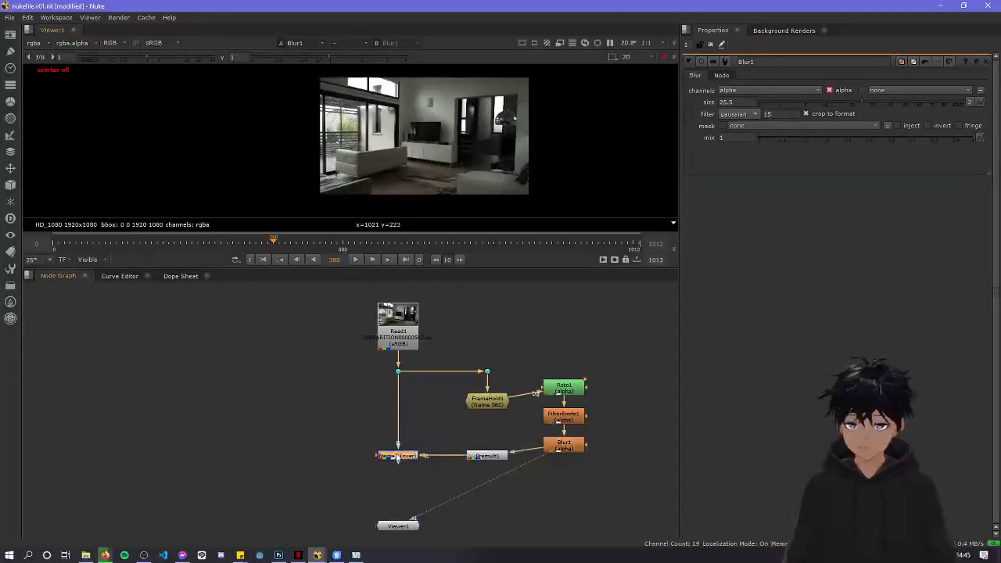
key(1)
scroll(476, 121, up, 3)
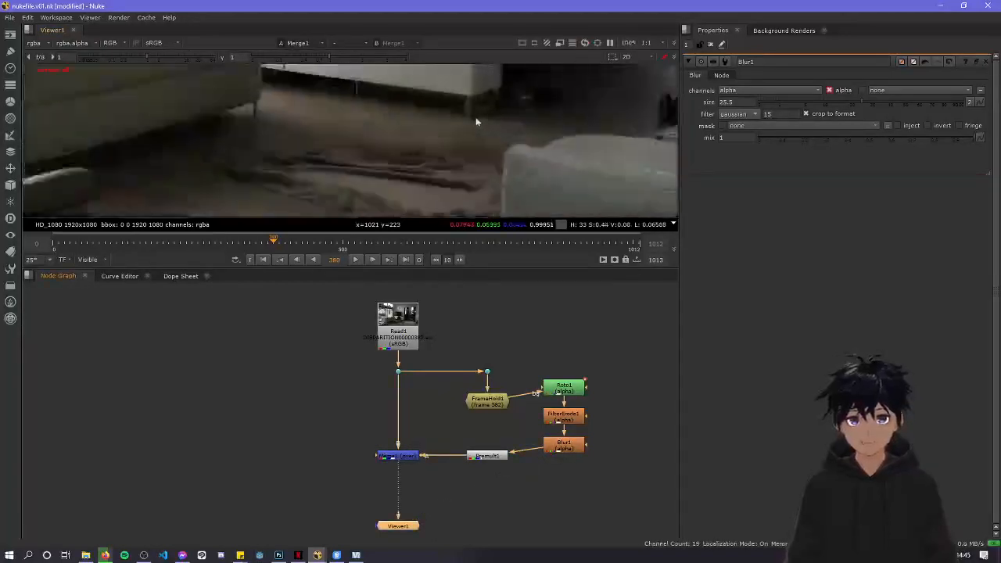
scroll(475, 126, down, 4)
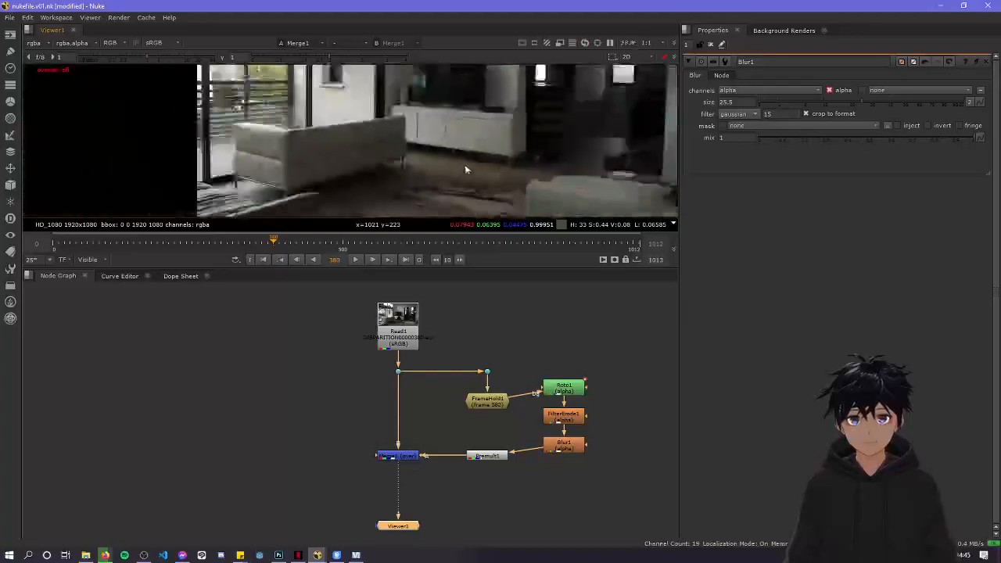
Go to frame 348 and examine the falling cloth and the person's legs up close
click(256, 244)
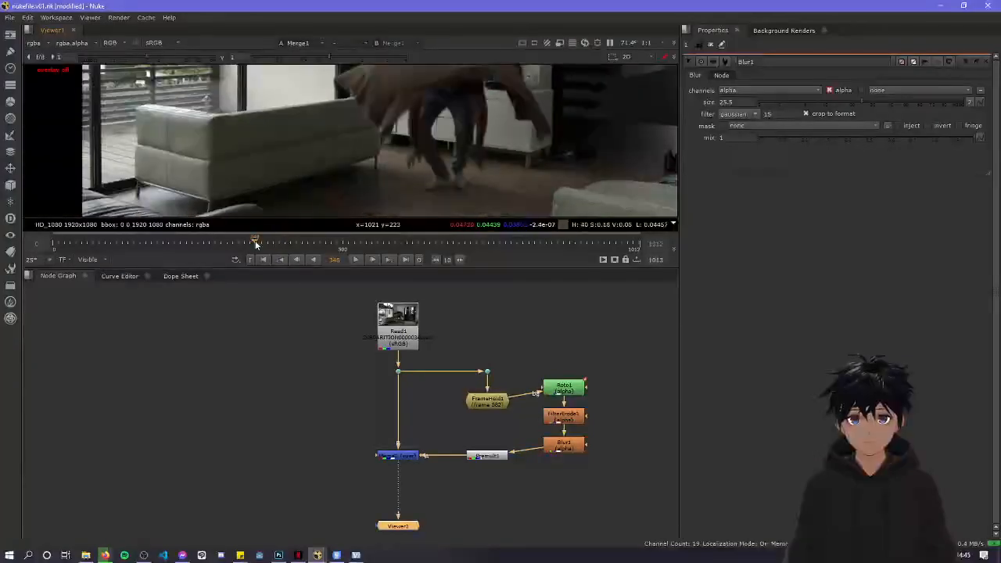
key(space)
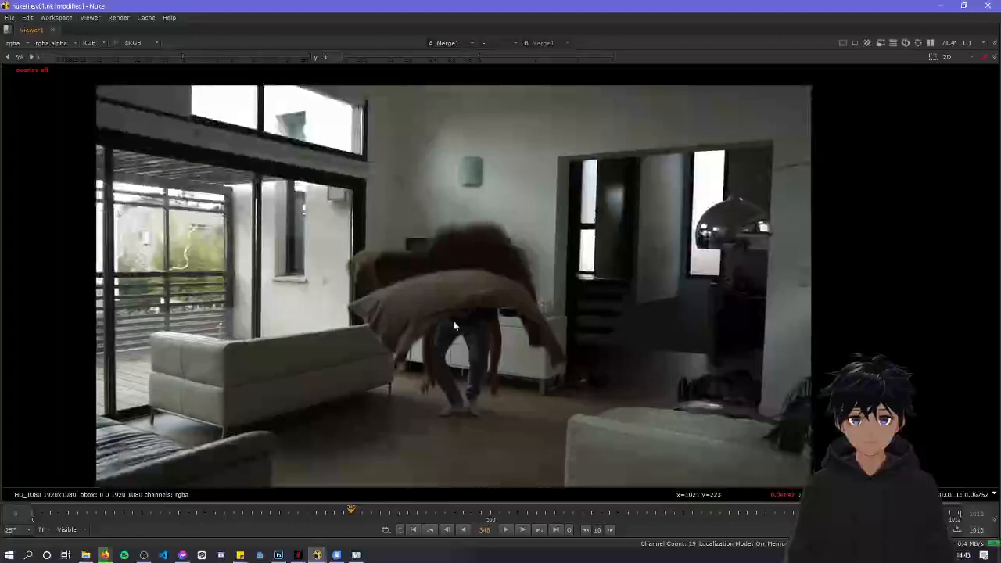
key(space)
scroll(454, 430, up, 2)
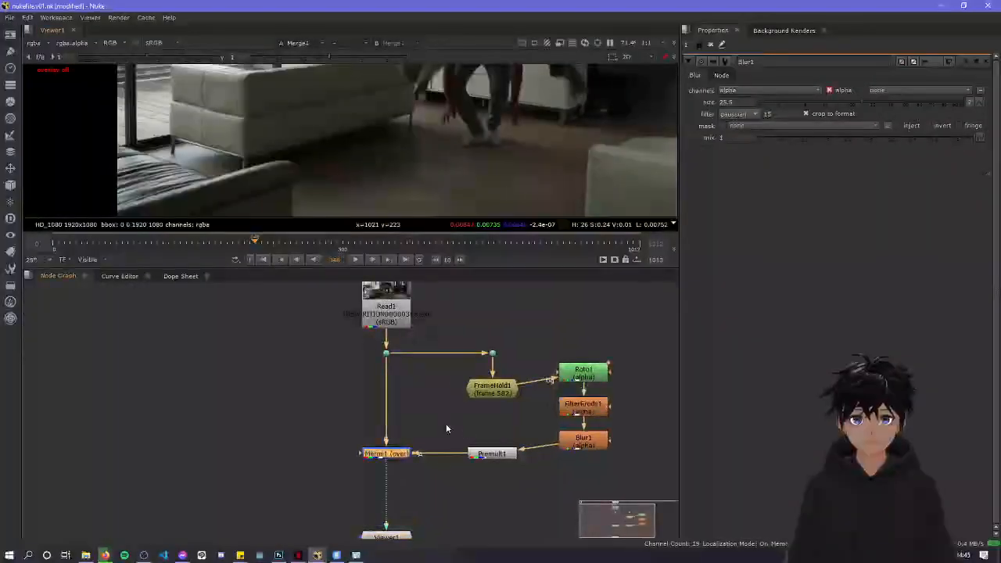
middle_drag(395, 97, 461, 183)
scroll(462, 156, up, 4)
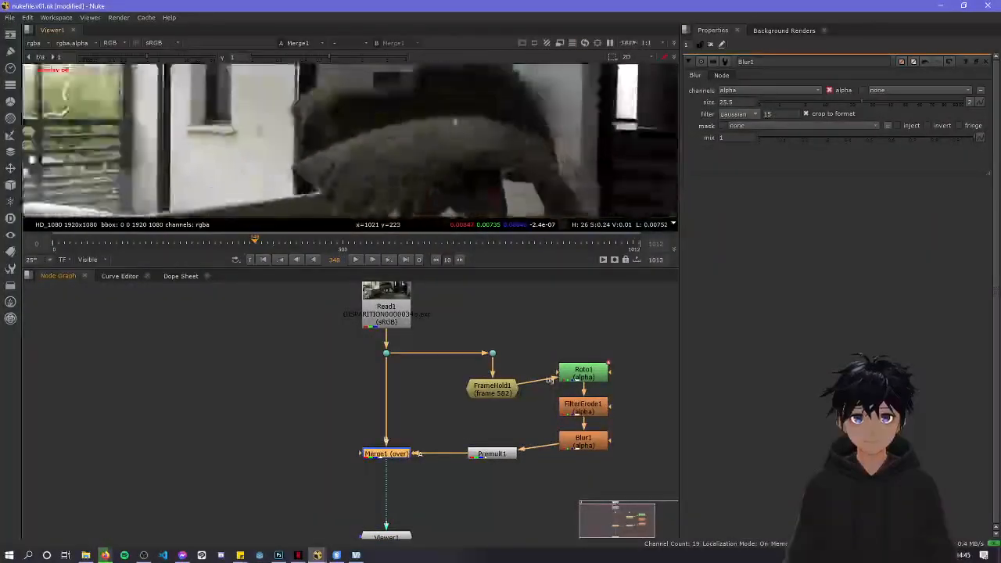
middle_drag(418, 121, 420, 150)
scroll(419, 148, down, 3)
Scrub and play the disappearance, enlarge the viewer to review it, and park the playhead at frame 408
drag(233, 244, 266, 250)
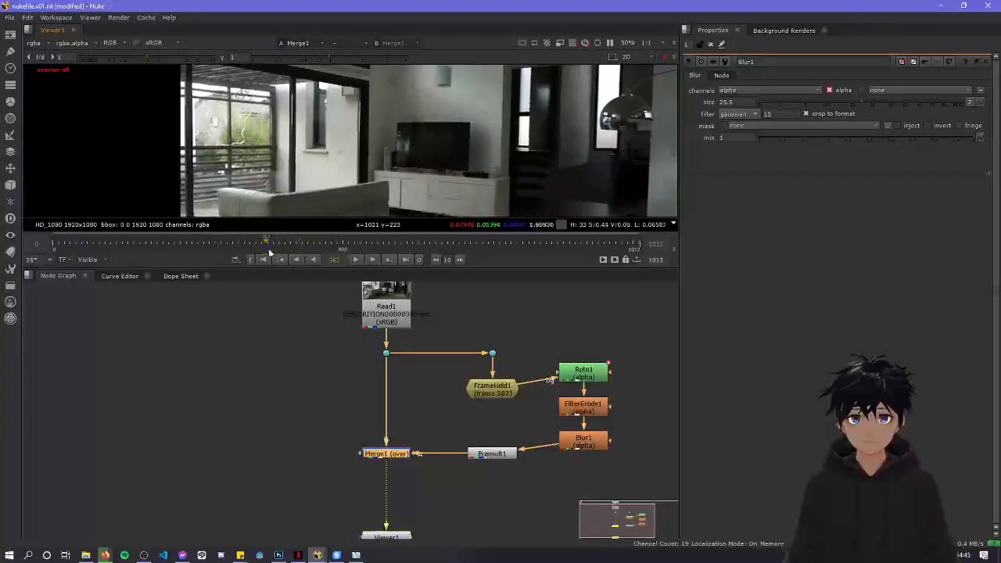
click(356, 259)
scroll(416, 175, down, 2)
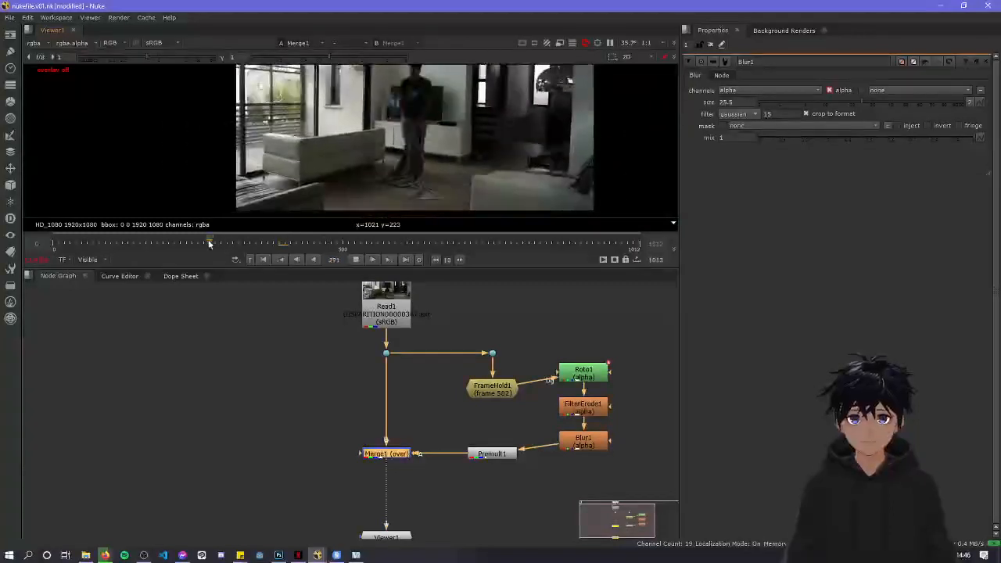
scroll(449, 156, up, 2)
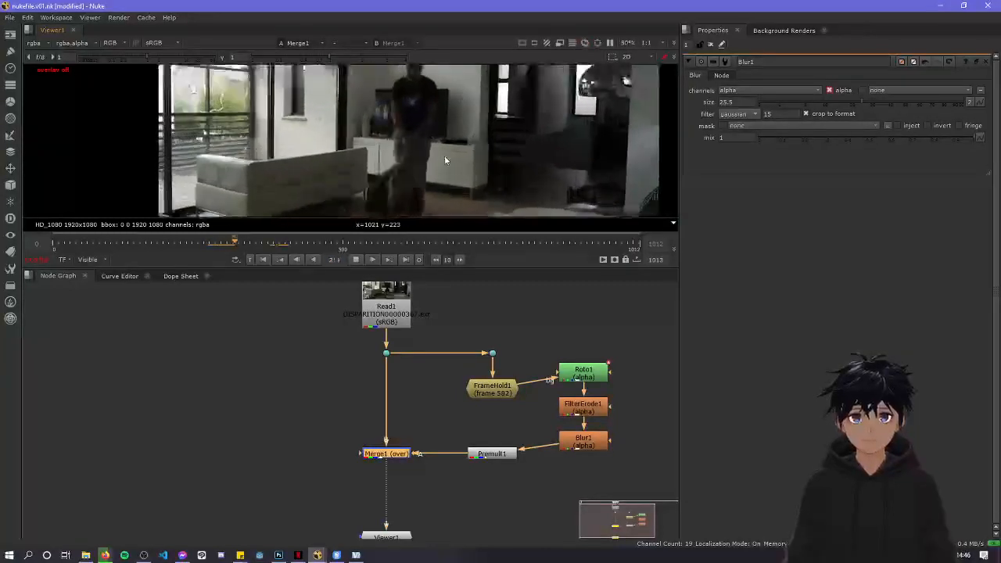
scroll(449, 168, down, 2)
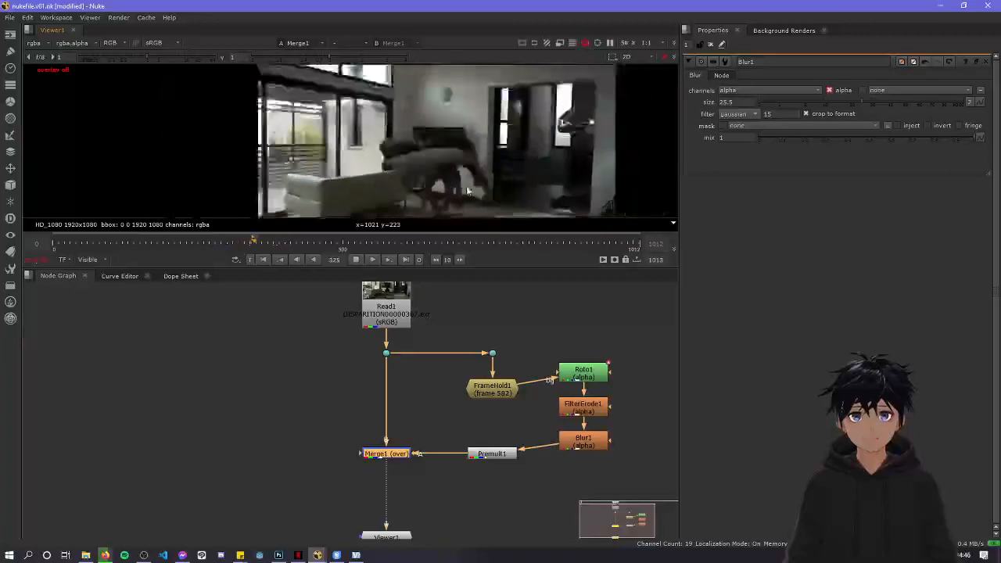
key(space)
scroll(460, 202, up, 2)
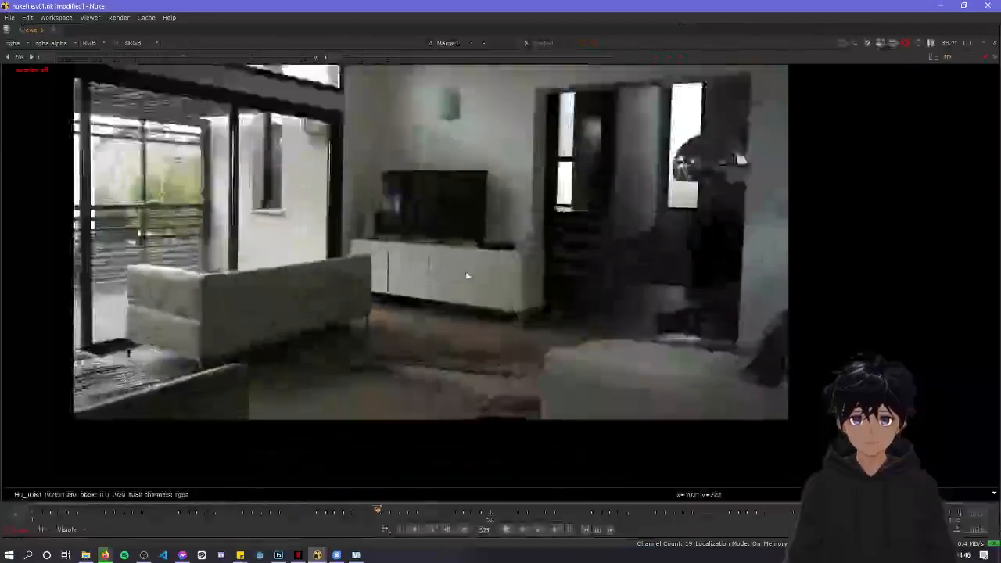
click(335, 516)
drag(334, 518, 407, 522)
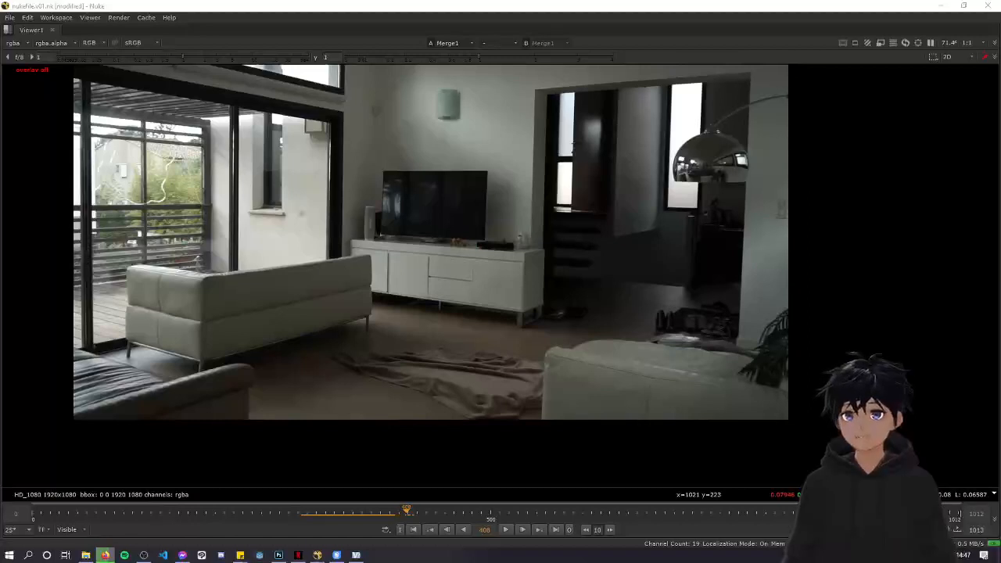
Restore the normal viewer layout and inspect the floor and cloth area closely at frame 408
click(484, 257)
key(space)
middle_drag(478, 351, 491, 397)
scroll(497, 405, down, 3)
scroll(491, 397, up, 5)
middle_drag(423, 124, 423, 177)
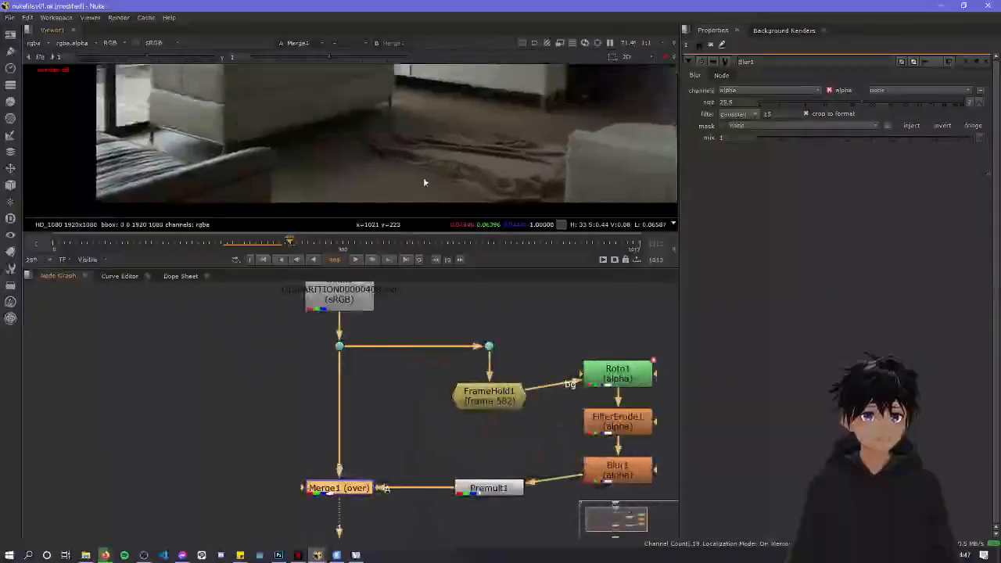
scroll(418, 176, down, 3)
scroll(417, 171, up, 5)
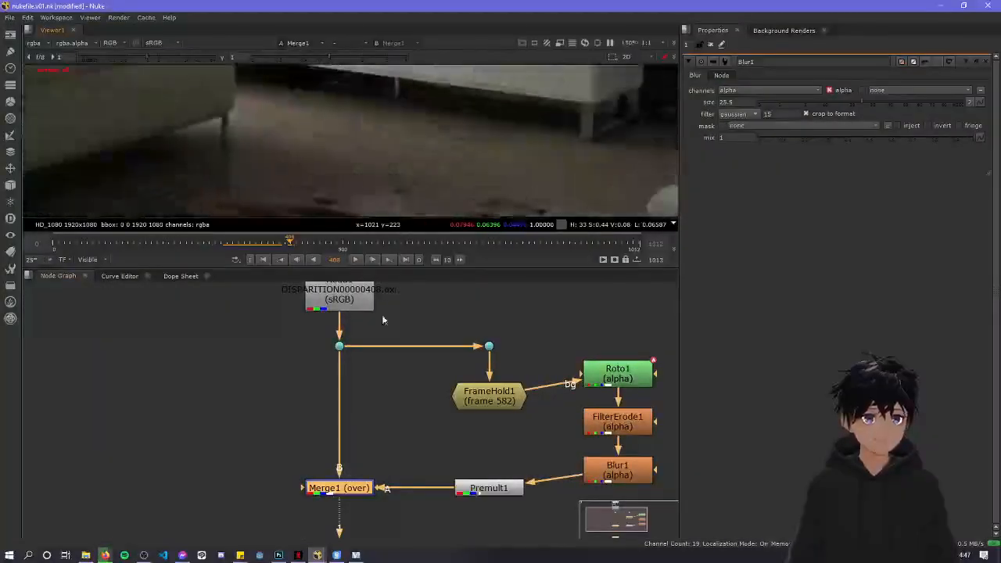
Go to frame 326 and examine the person holding up the cloth
click(242, 244)
scroll(450, 149, down, 3)
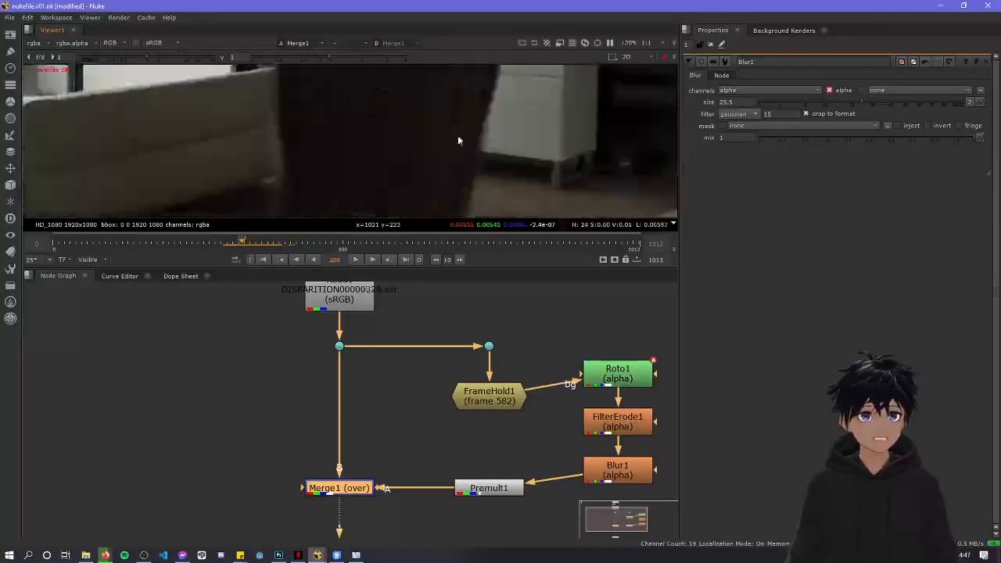
middle_drag(458, 139, 459, 179)
middle_drag(458, 106, 451, 201)
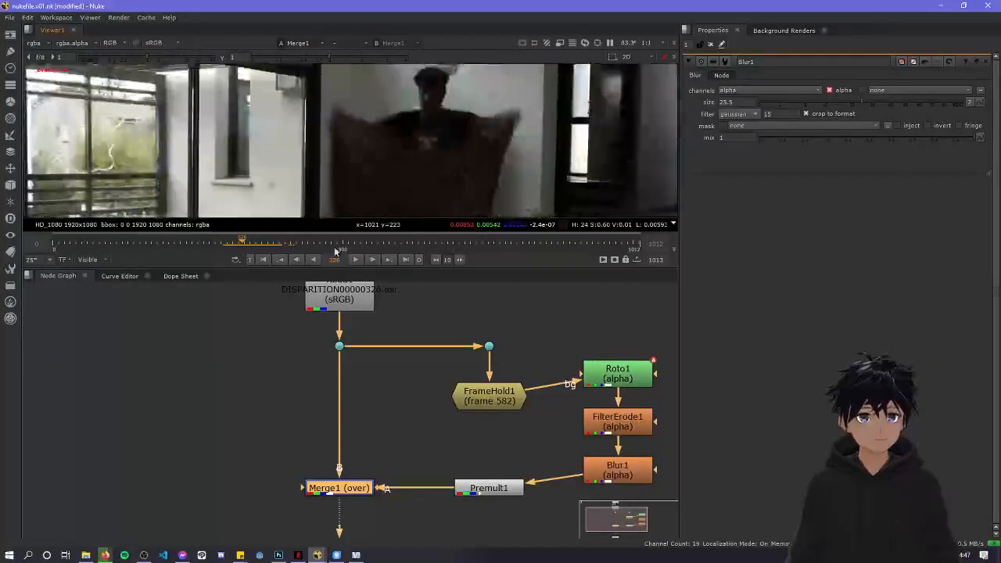
Examine the blended edge between the brown cloth and the white cabinet in the merged composite around frame 356
click(261, 241)
middle_drag(501, 169, 492, 92)
scroll(436, 210, up, 3)
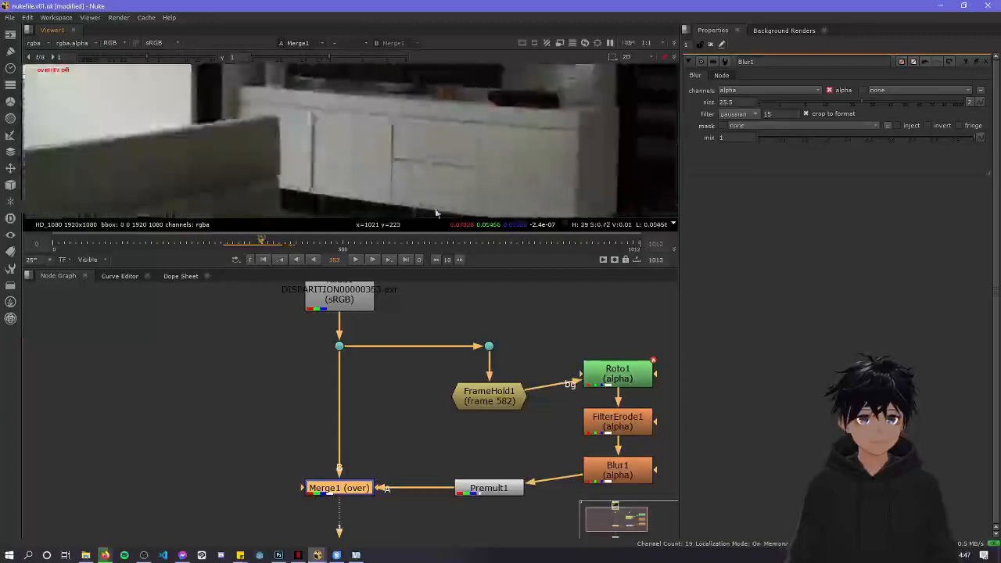
middle_drag(436, 212, 438, 134)
drag(260, 242, 260, 245)
middle_drag(496, 108, 490, 136)
scroll(434, 159, up, 3)
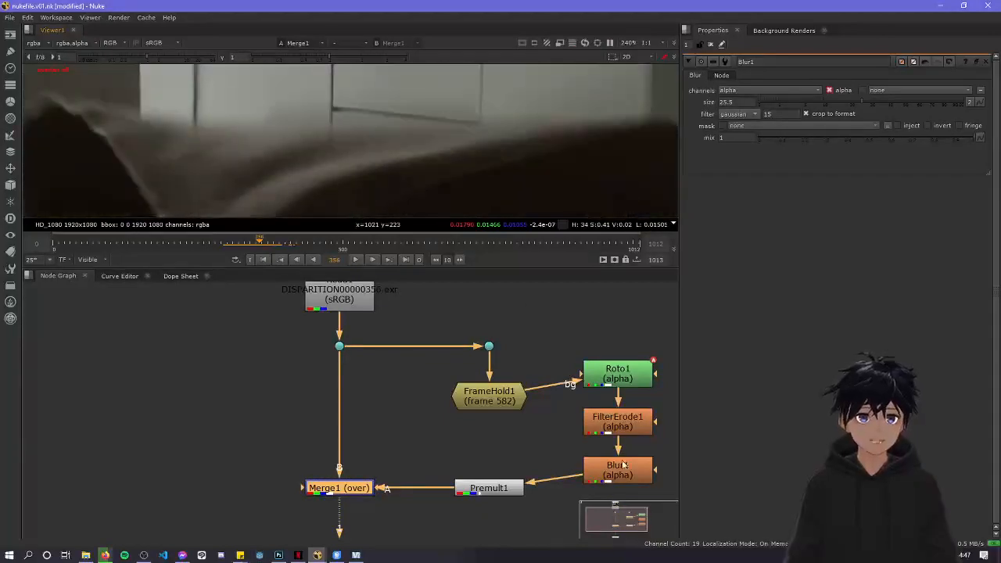
scroll(411, 161, down, 5)
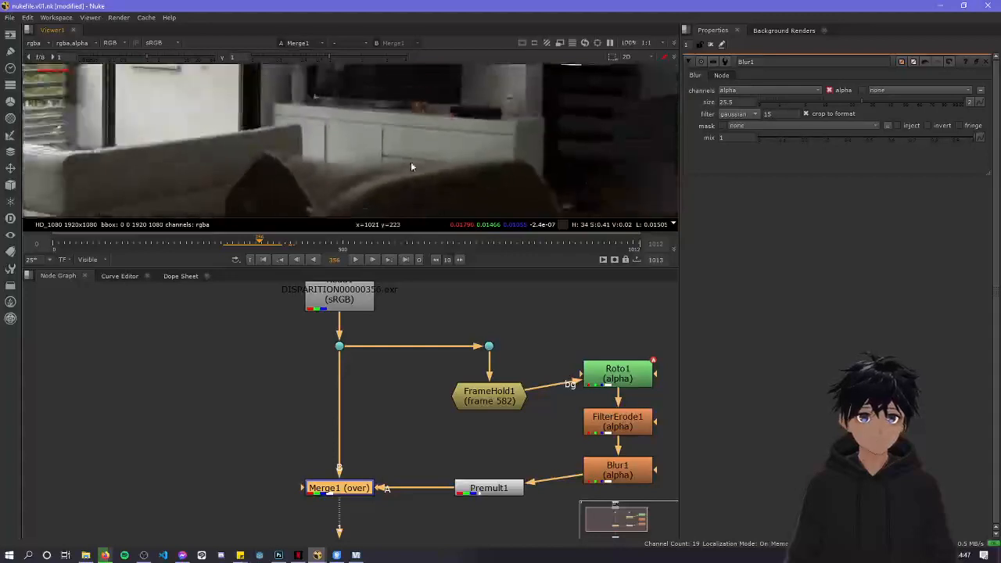
middle_drag(398, 136, 405, 150)
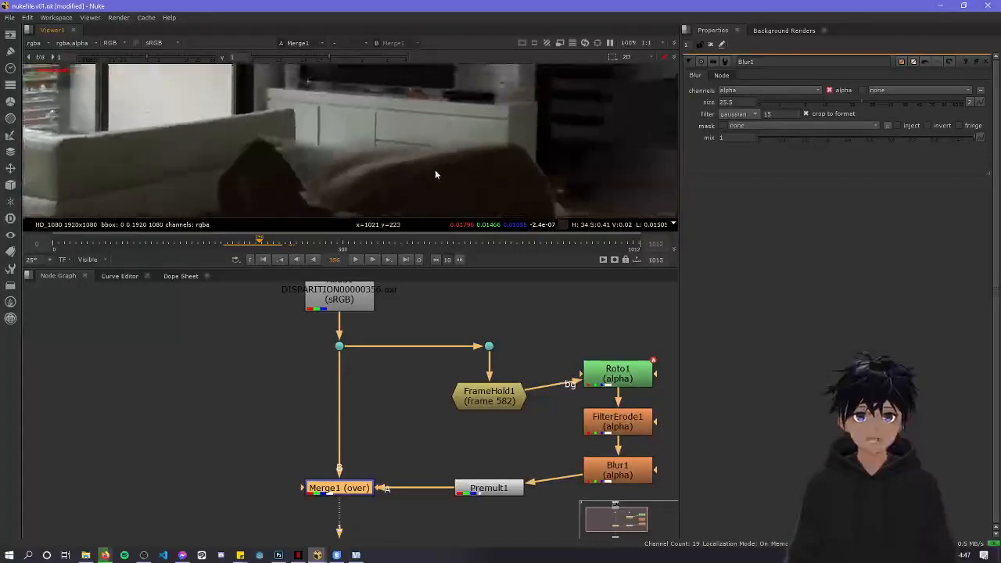
click(271, 244)
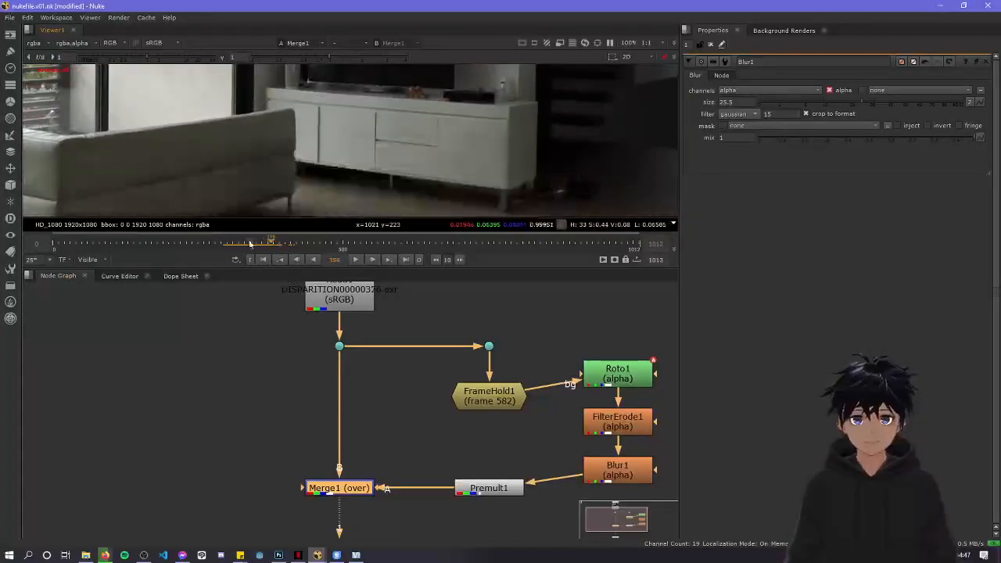
click(266, 243)
scroll(365, 138, down, 3)
middle_drag(365, 138, 368, 179)
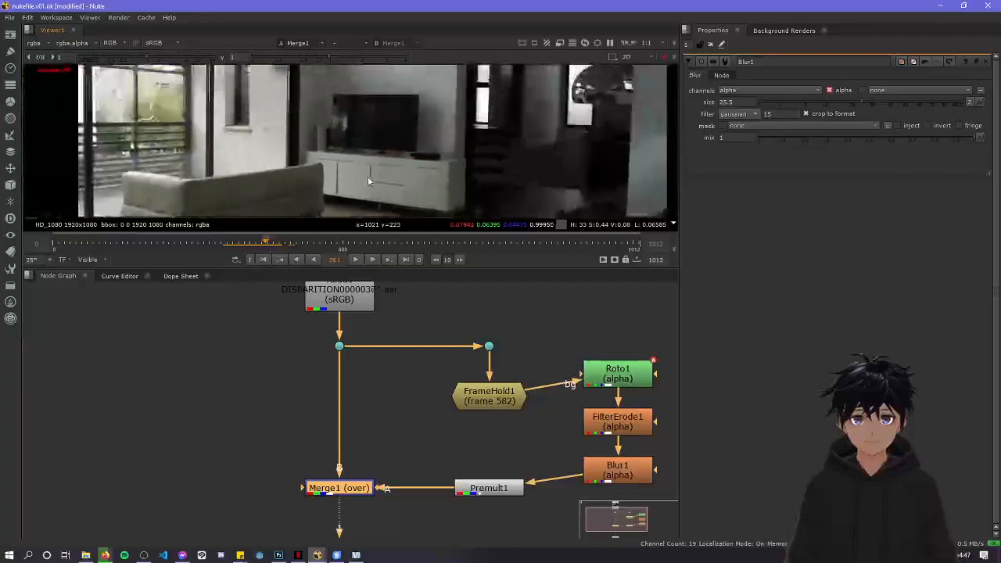
drag(236, 241, 261, 251)
scroll(344, 138, up, 4)
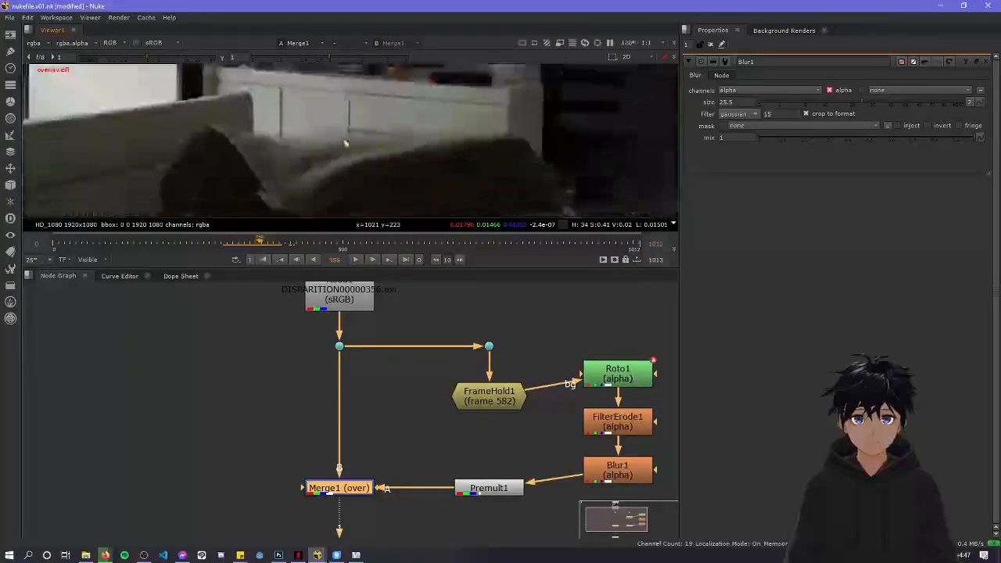
key(Right)
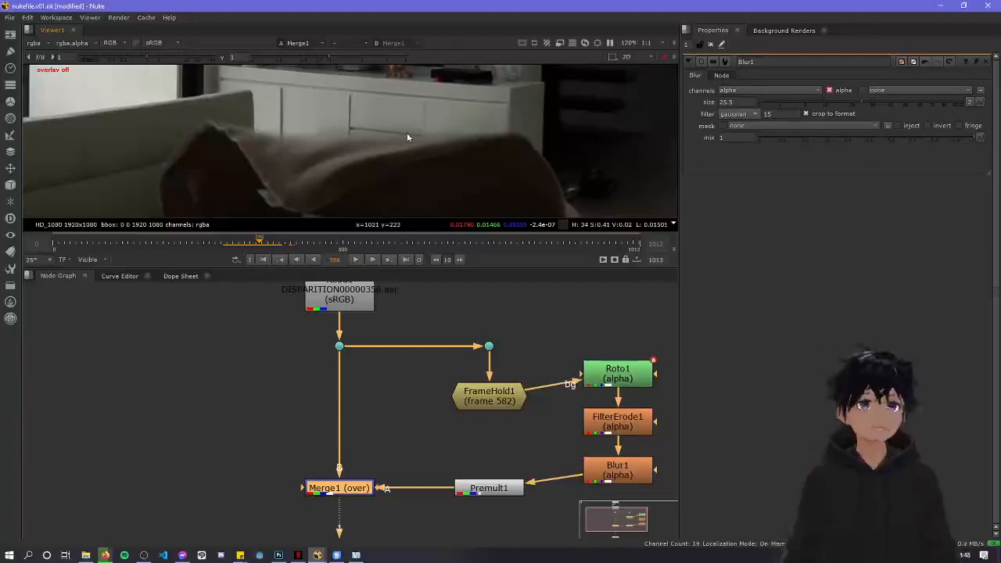
Inspect the cloth and floor in the merged composite from frame 356 through 368 to 404
scroll(399, 125, down, 2)
middle_drag(408, 136, 403, 149)
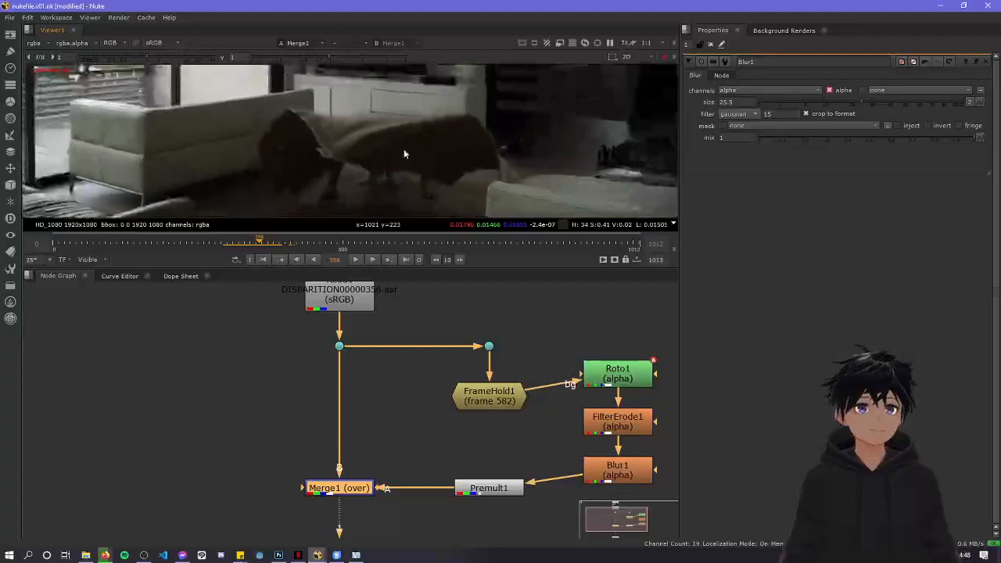
scroll(400, 148, up, 1)
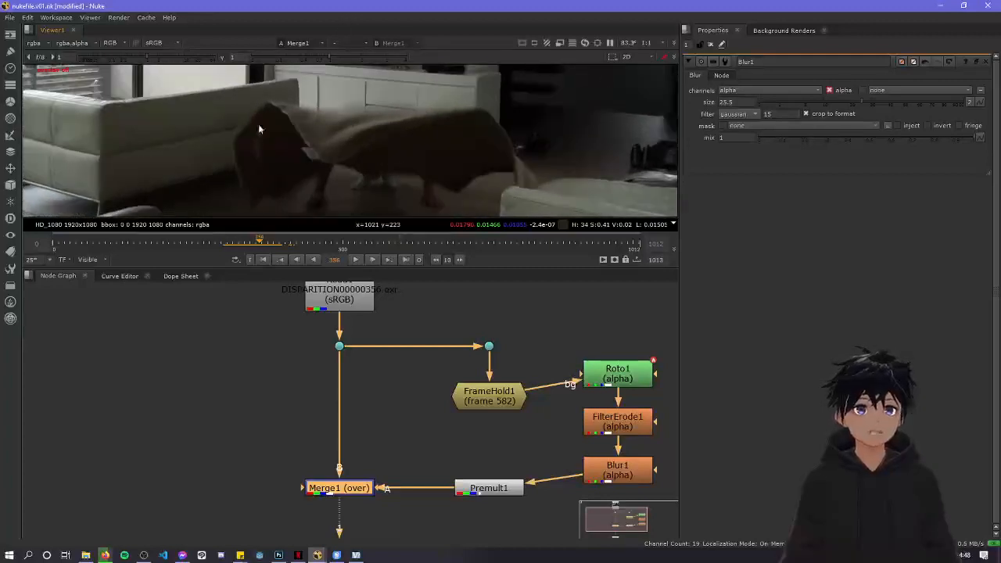
mouse_move(264, 249)
mouse_down()
mouse_move(276, 247)
mouse_move(266, 247)
mouse_up()
scroll(334, 141, up, 5)
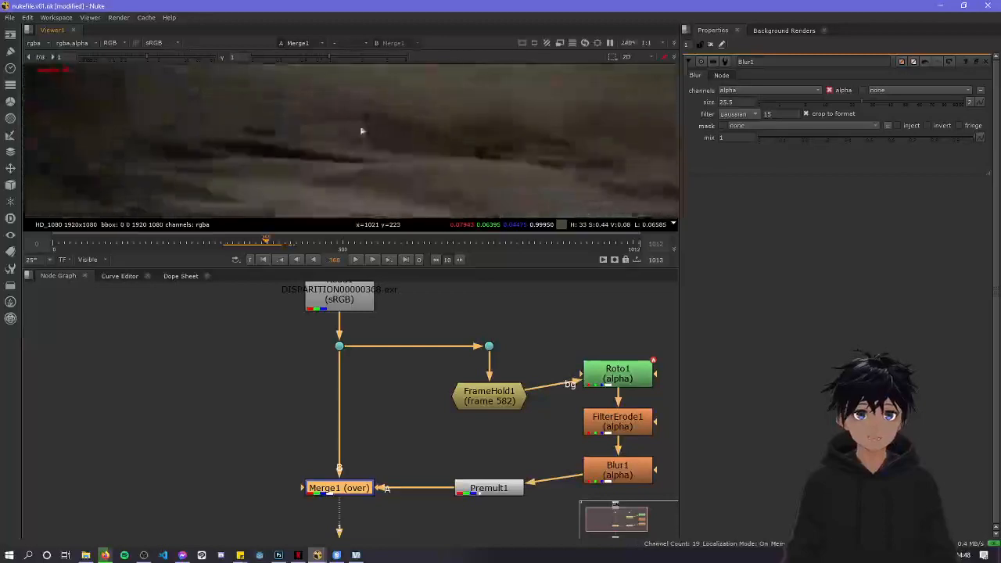
scroll(361, 131, down, 4)
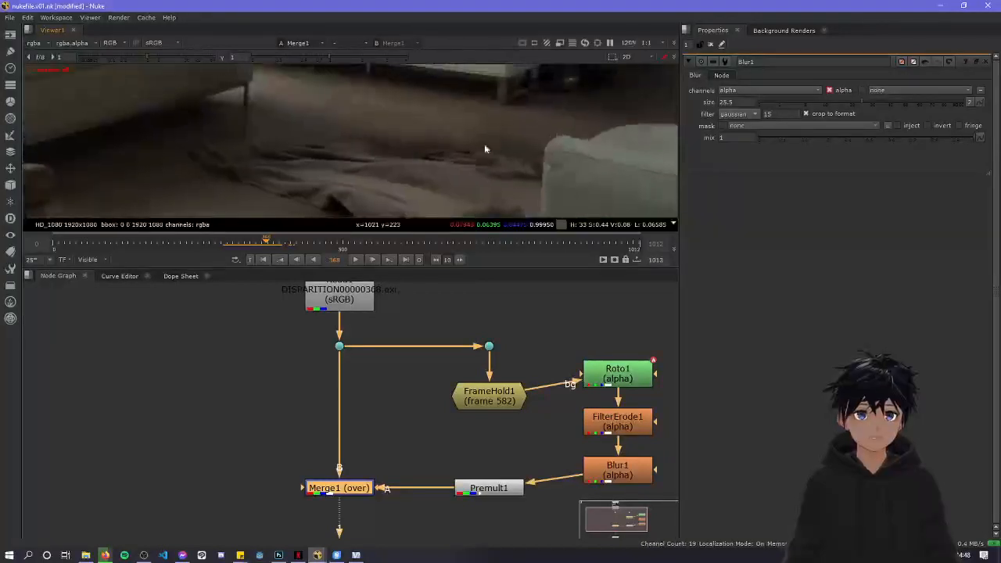
drag(271, 248, 282, 249)
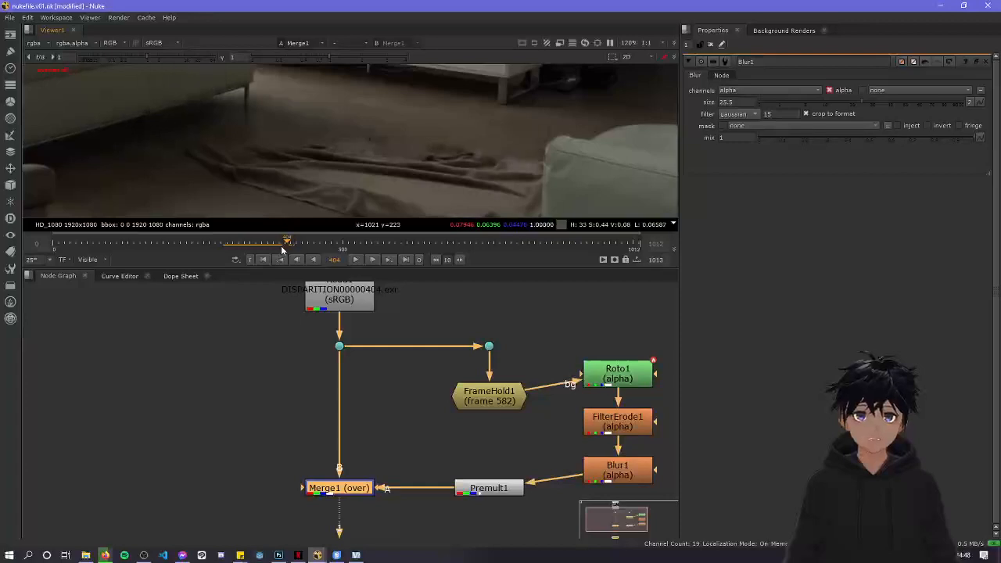
scroll(396, 125, down, 3)
middle_drag(389, 128, 386, 166)
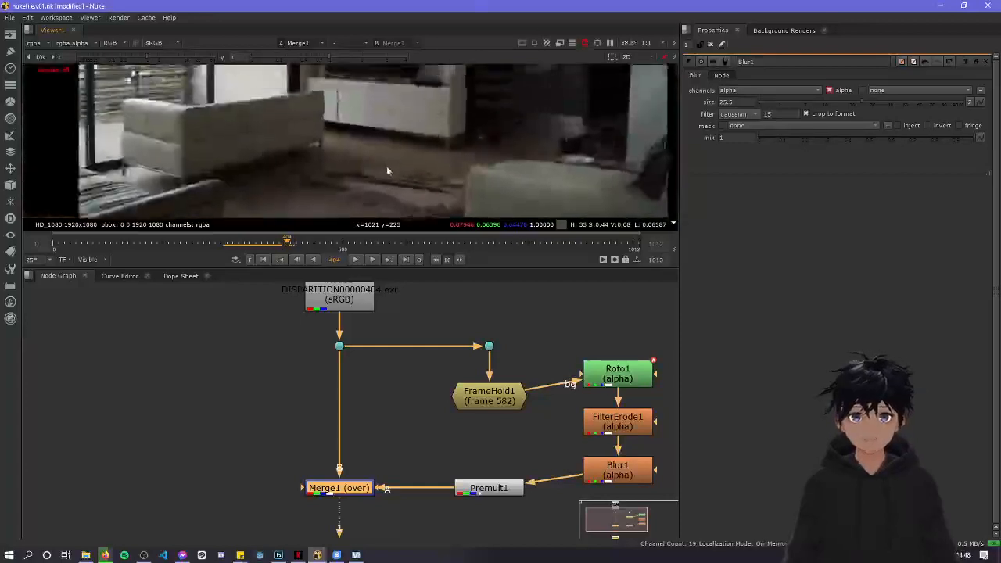
Examine the sofa and cabinet area of the merged composite up close at frame 403
key(Left)
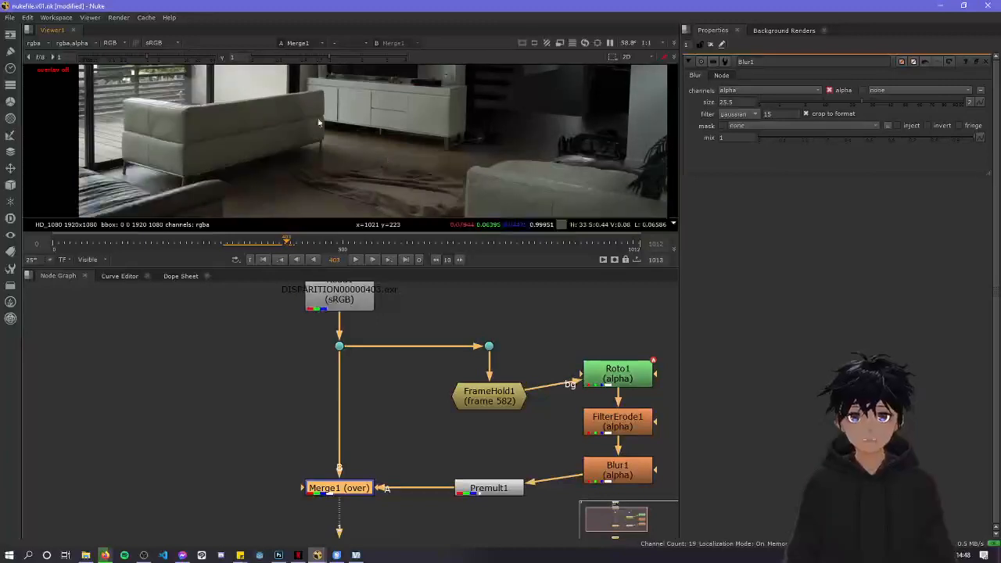
scroll(317, 120, up, 1)
middle_drag(316, 123, 406, 183)
scroll(320, 117, up, 3)
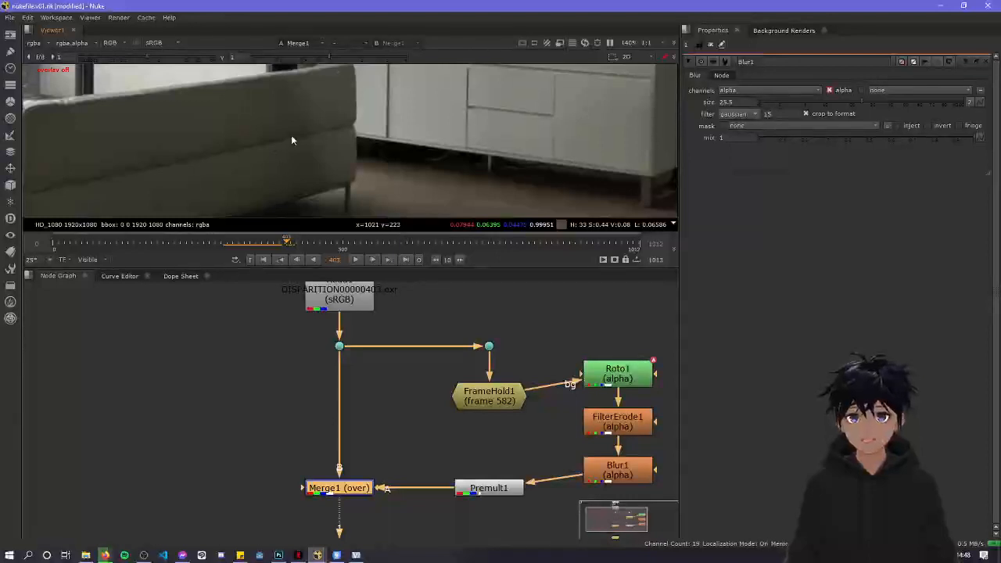
scroll(291, 139, down, 4)
middle_drag(290, 139, 290, 165)
scroll(290, 165, up, 3)
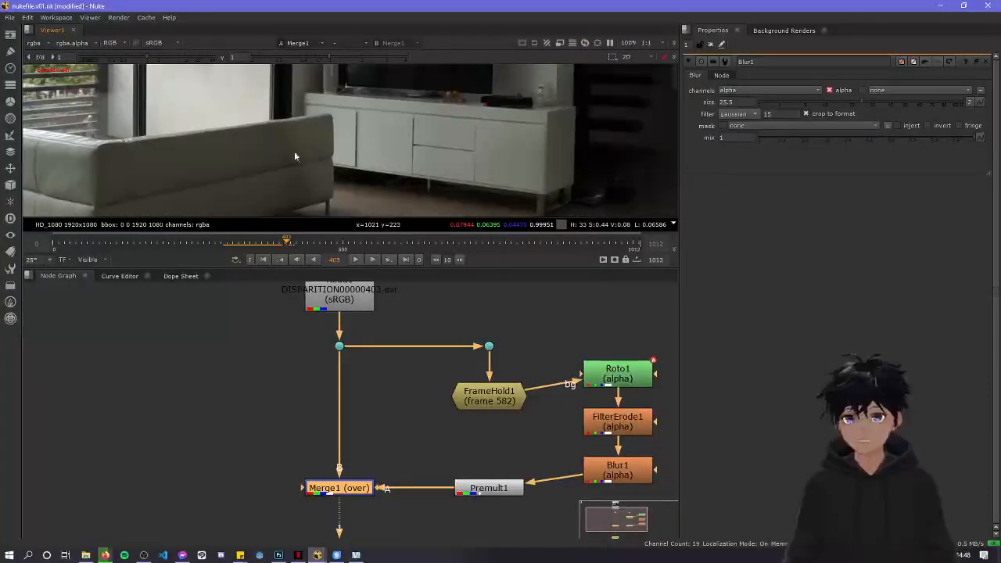
middle_drag(319, 179, 327, 142)
scroll(327, 142, down, 3)
scroll(328, 140, up, 3)
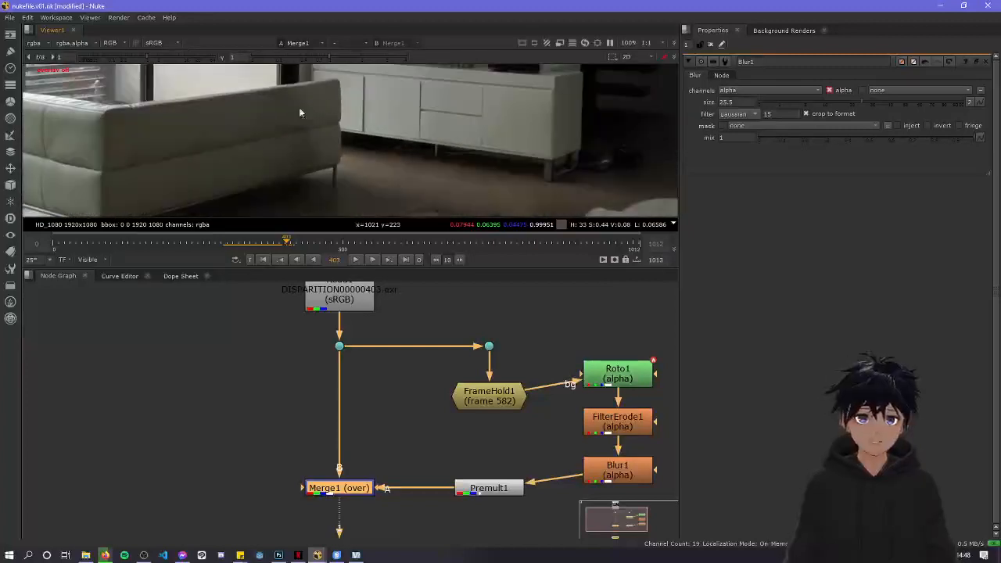
Compare the sofa across the four frames before frame 403, then inspect its edge at frame 403
key(Left)
key(Left)
key(Left)
key(Left)
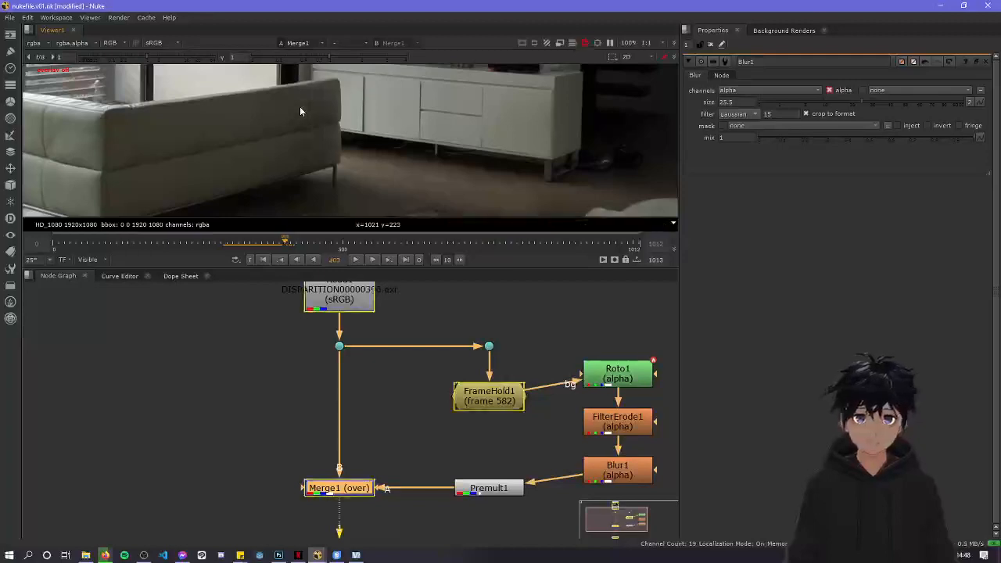
key(Right)
key(Right)
key(Right)
key(Right)
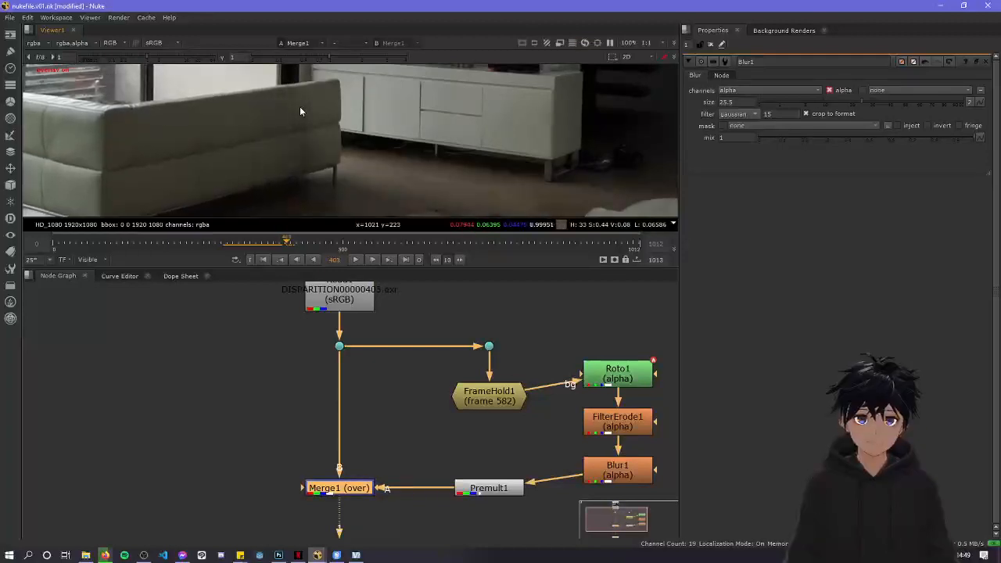
middle_drag(327, 125, 333, 155)
scroll(344, 137, down, 2)
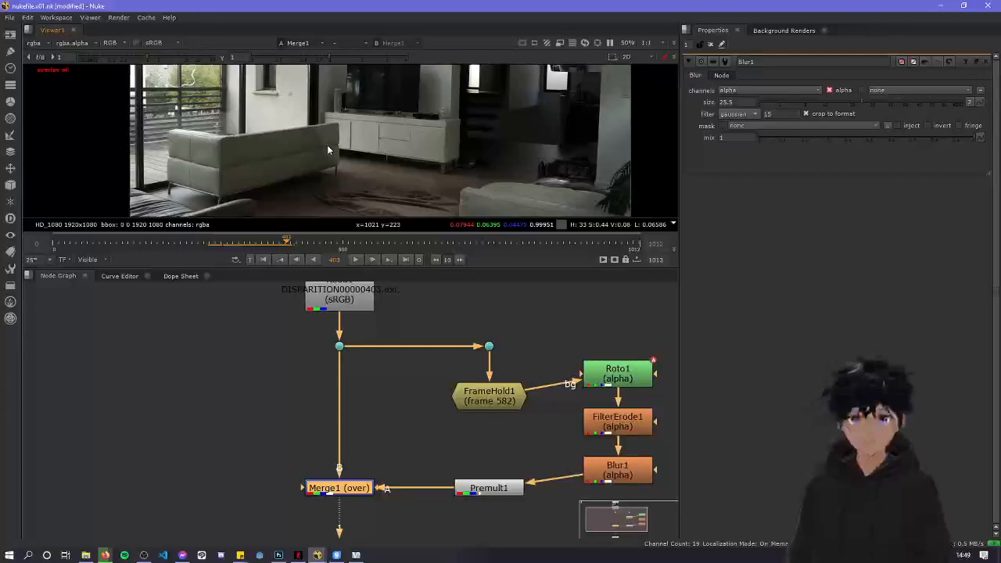
scroll(364, 137, down, 1)
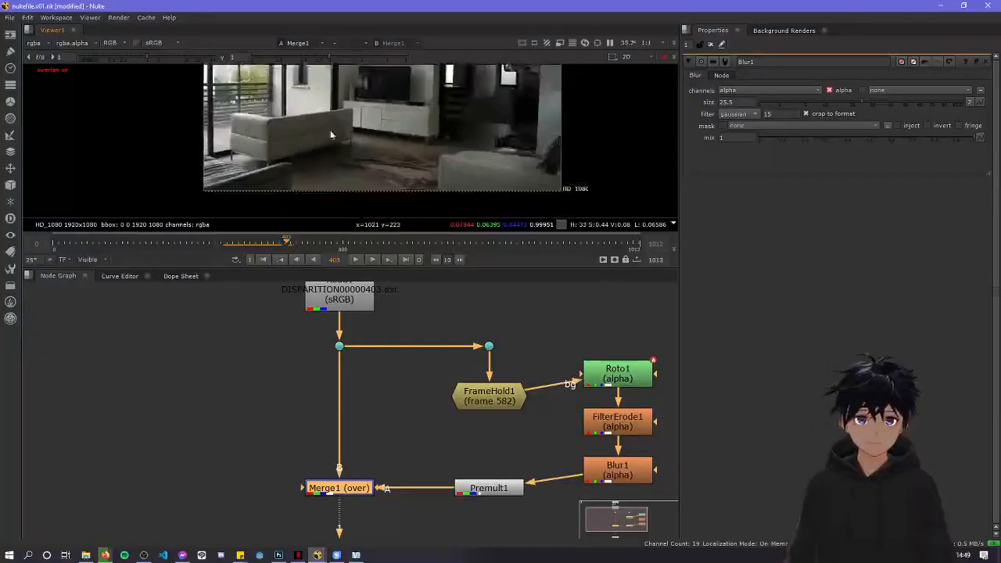
scroll(391, 127, up, 3)
middle_drag(413, 129, 375, 143)
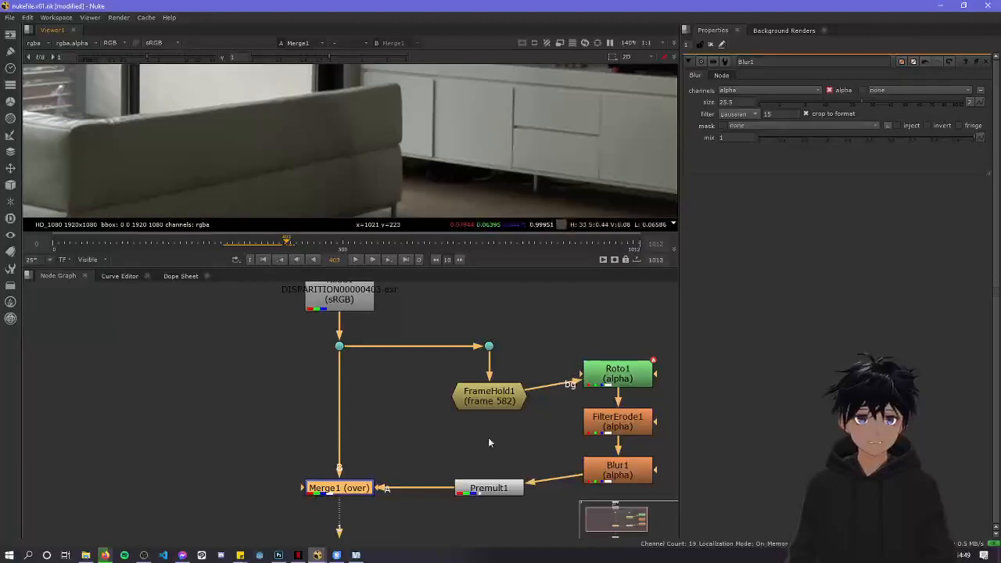
Stack Roto1, FilterErode1, Blur1 and Premult1 in a vertical column directly beneath FrameHold1
scroll(336, 391, down, 5)
scroll(319, 465, up, 3)
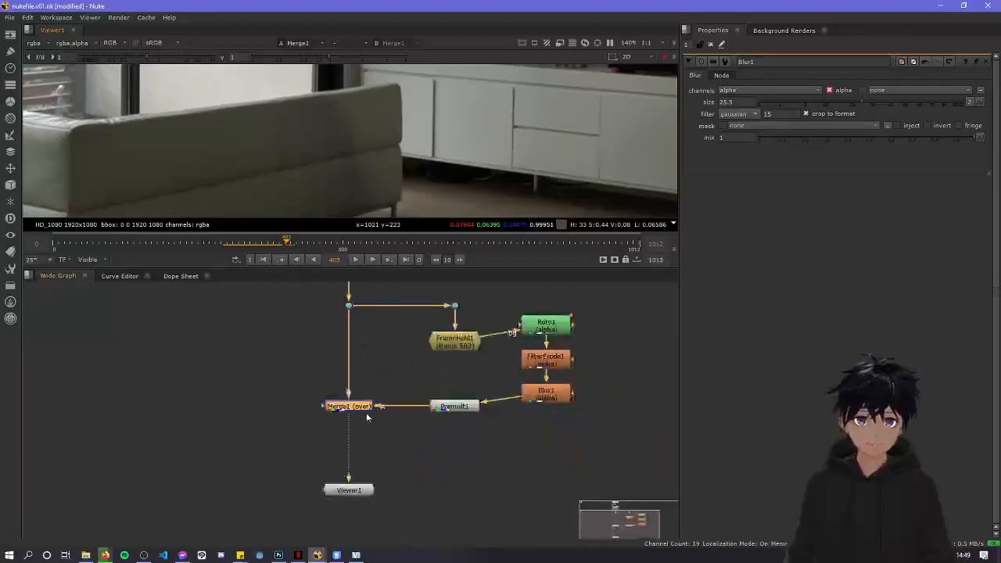
click(358, 412)
scroll(518, 437, down, 2)
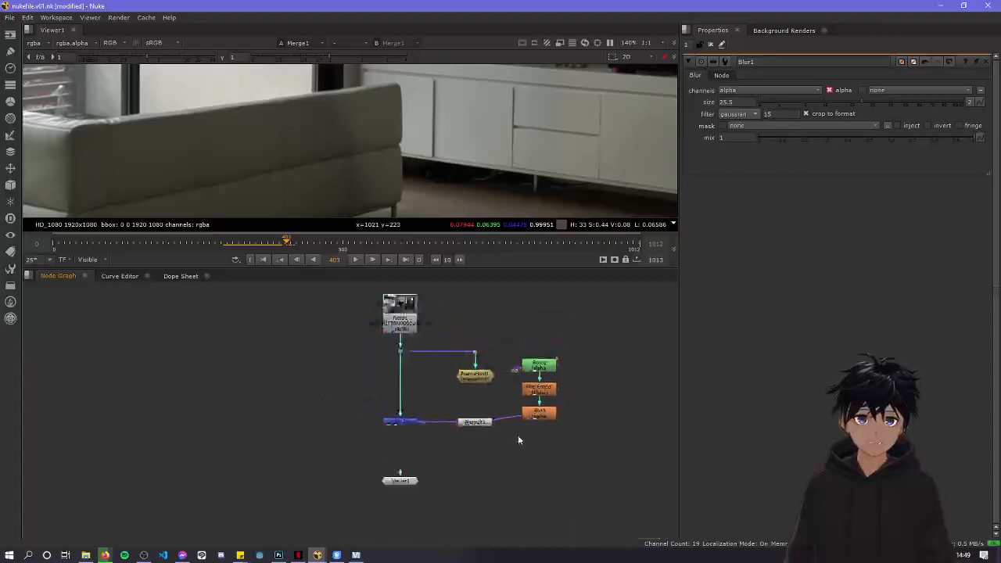
middle_drag(518, 437, 495, 474)
drag(475, 382, 592, 469)
drag(558, 505, 469, 375)
drag(525, 407, 480, 520)
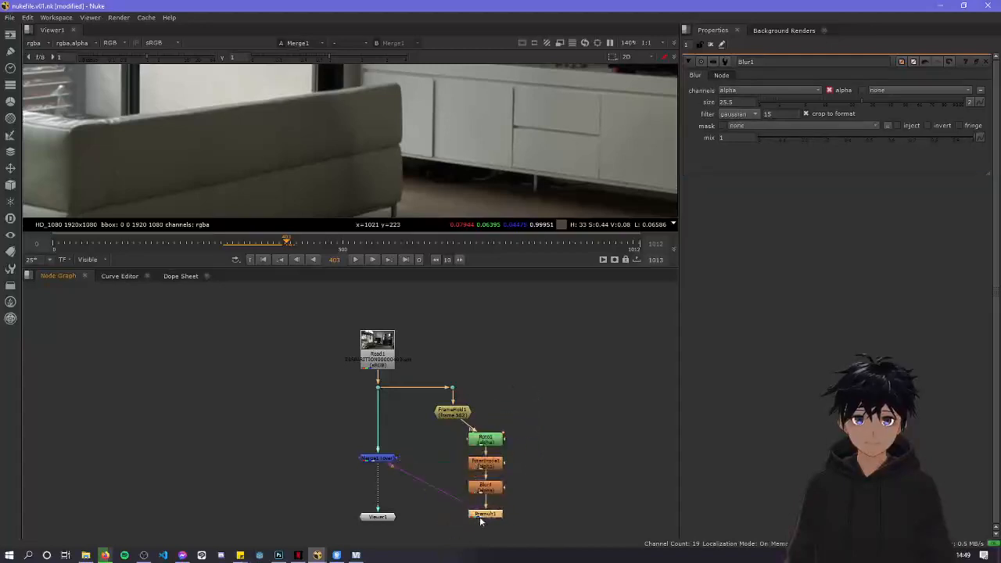
drag(555, 536, 451, 439)
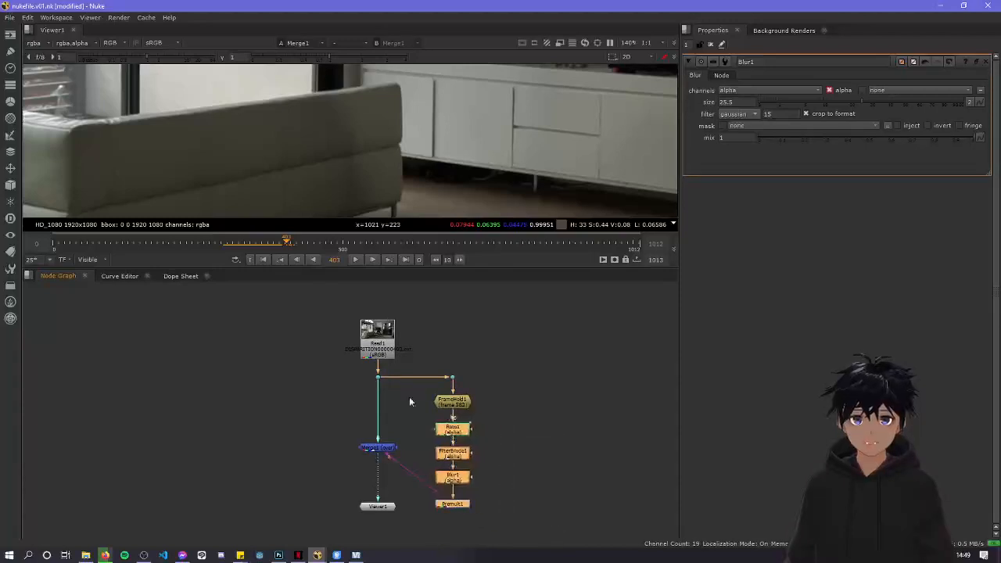
Move Merge1 and Viewer1 together further down the main pipe so they sit below Premult1
middle_drag(379, 506, 418, 386)
drag(389, 306, 444, 420)
drag(426, 333, 426, 454)
click(464, 449)
Set Blur1's size to 17.5
scroll(460, 466, down, 3)
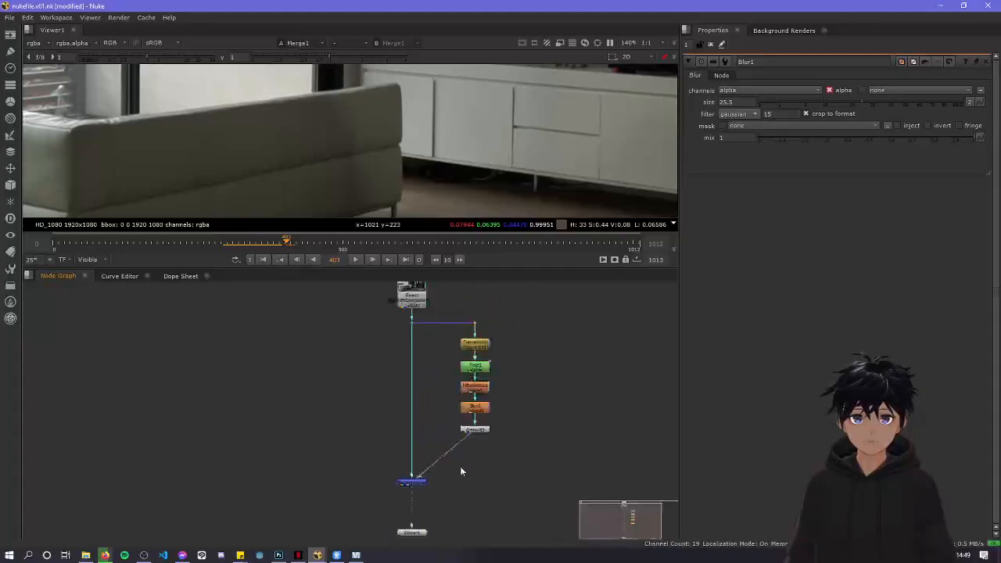
scroll(442, 391, up, 4)
middle_drag(409, 393, 426, 456)
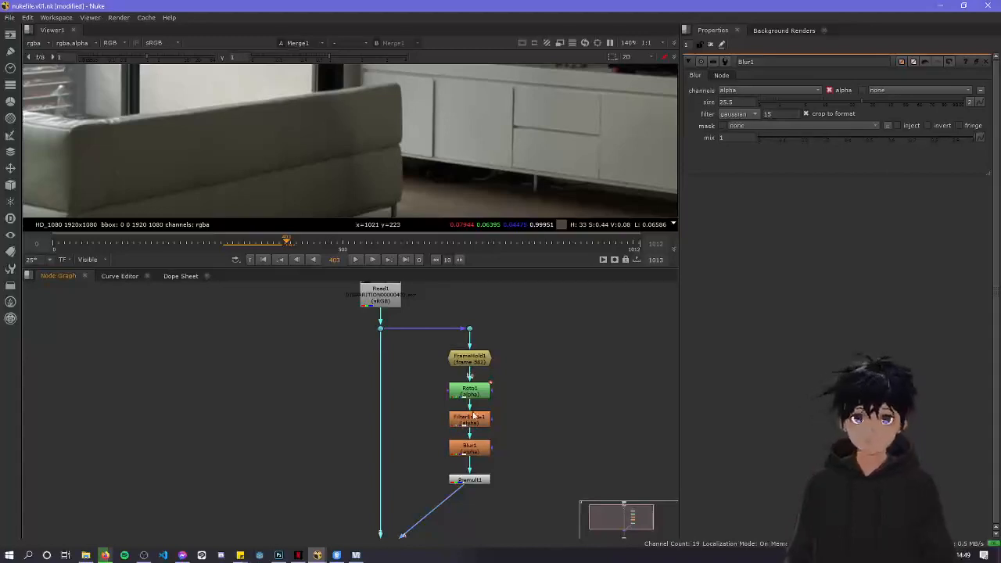
middle_drag(438, 479, 494, 426)
click(489, 373)
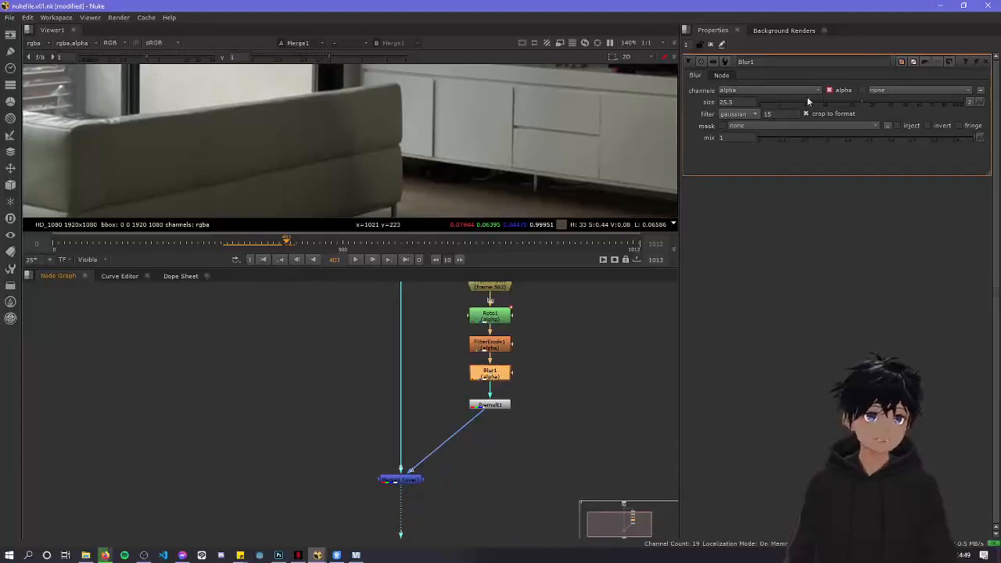
drag(818, 106, 844, 105)
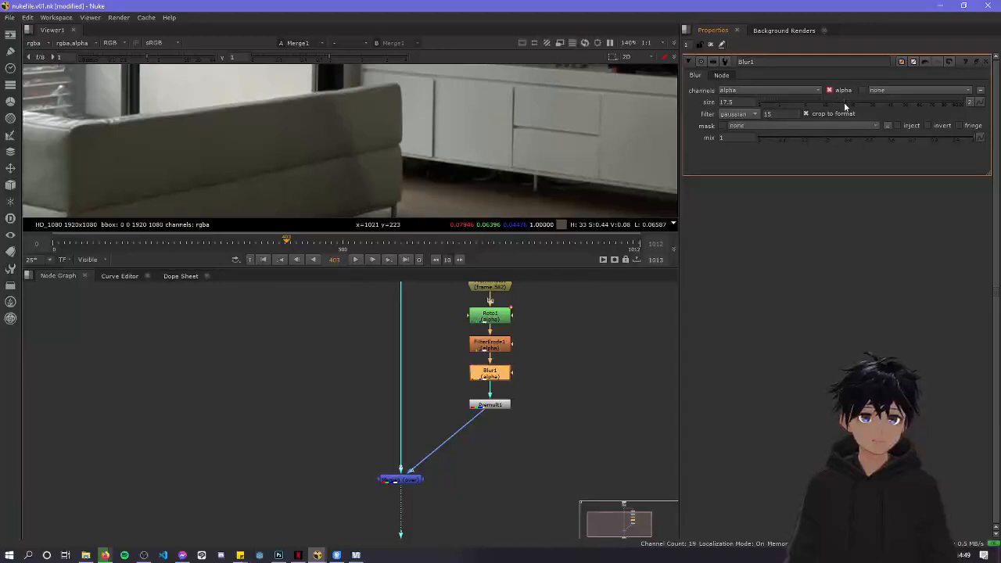
Set FilterErode1's size to 0.6
scroll(383, 125, down, 3)
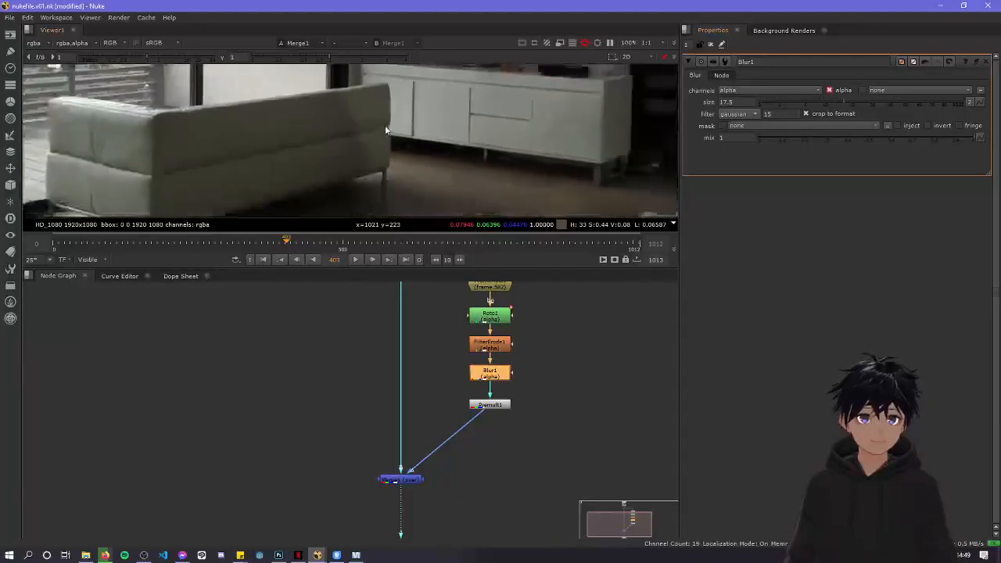
scroll(444, 176, up, 2)
scroll(456, 188, down, 4)
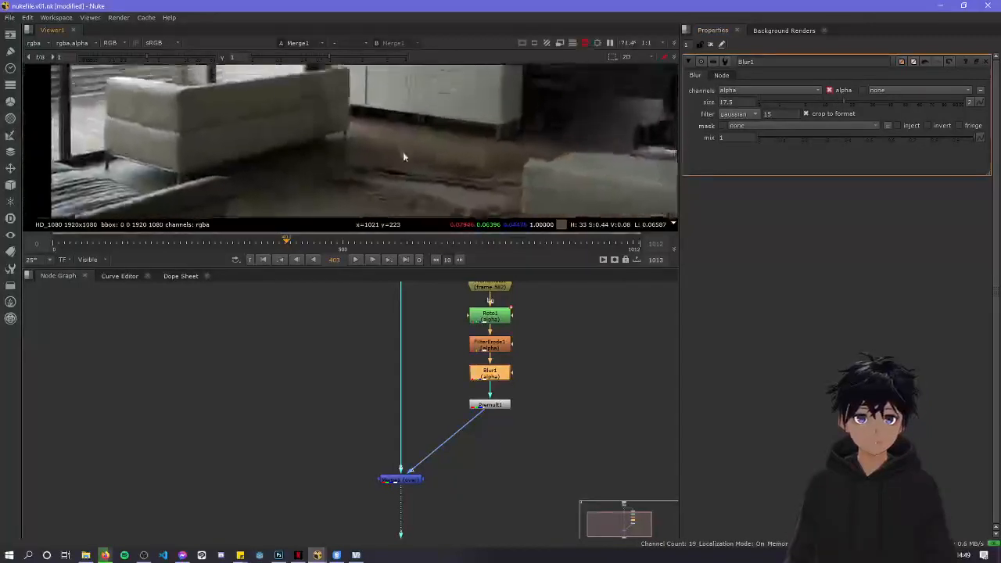
double_click(496, 342)
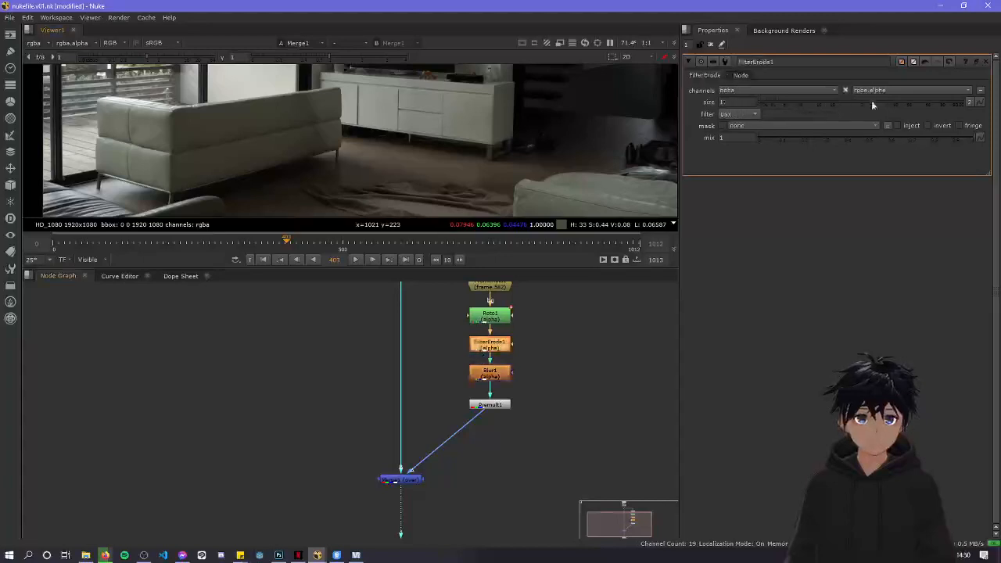
drag(870, 100, 868, 100)
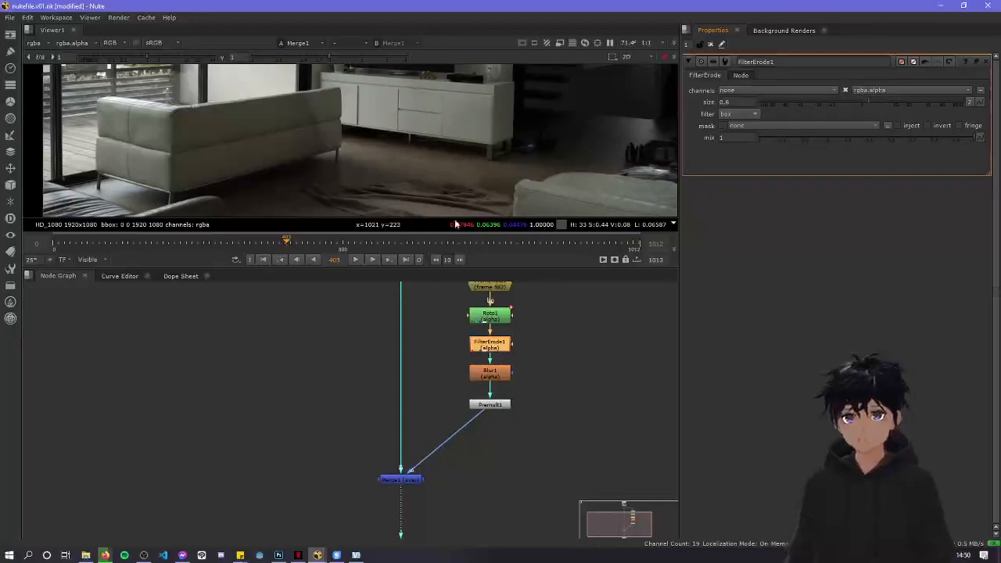
Play the merged shot from frame 305 in an enlarged viewer to check the disappearance
click(230, 243)
scroll(361, 194, down, 2)
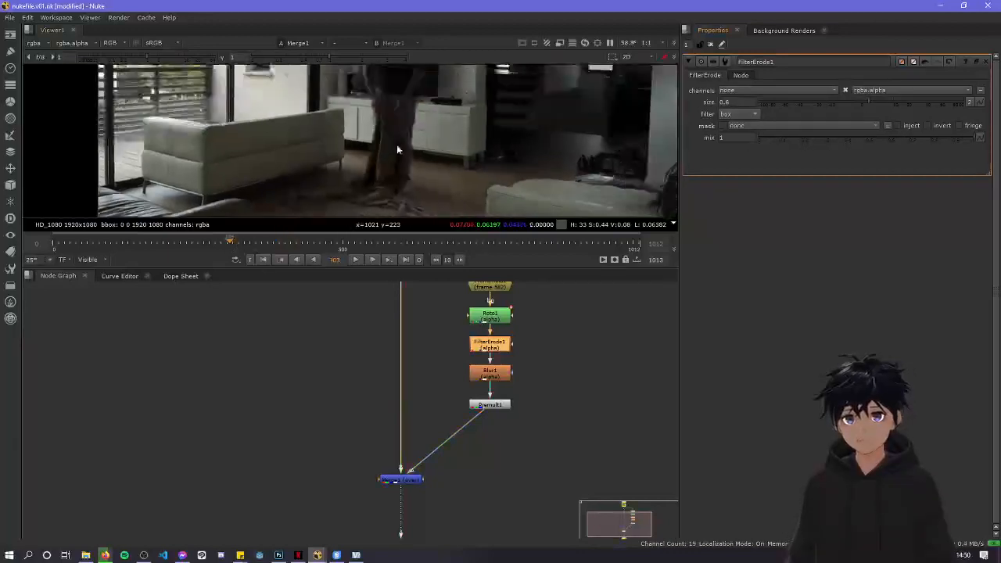
key(space)
key(f)
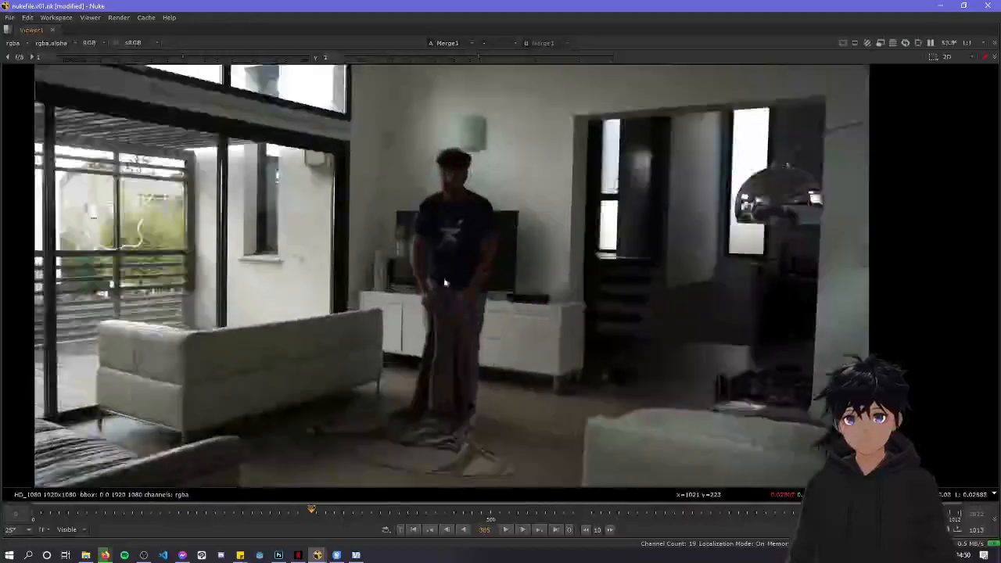
click(505, 530)
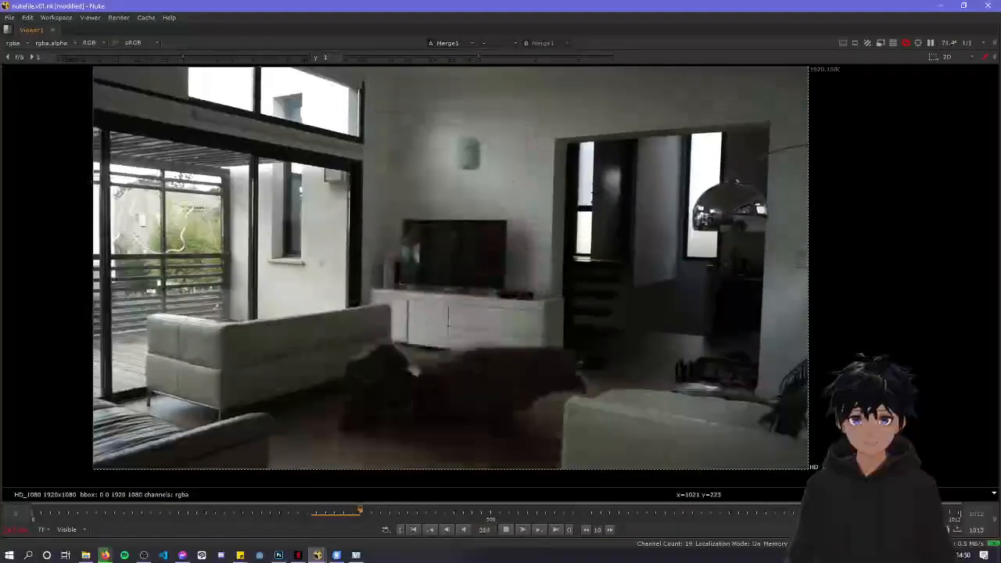
click(505, 530)
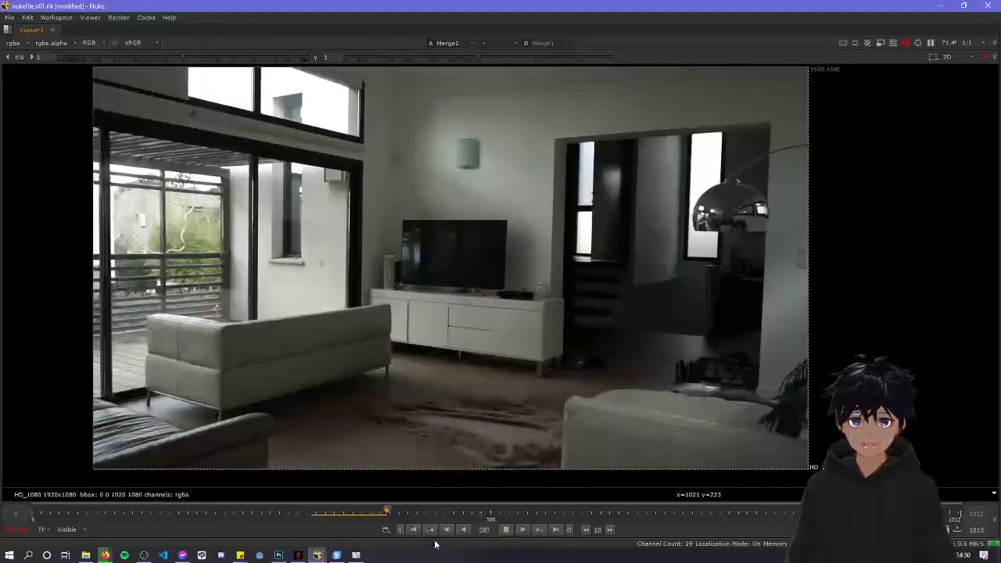
click(506, 530)
click(506, 531)
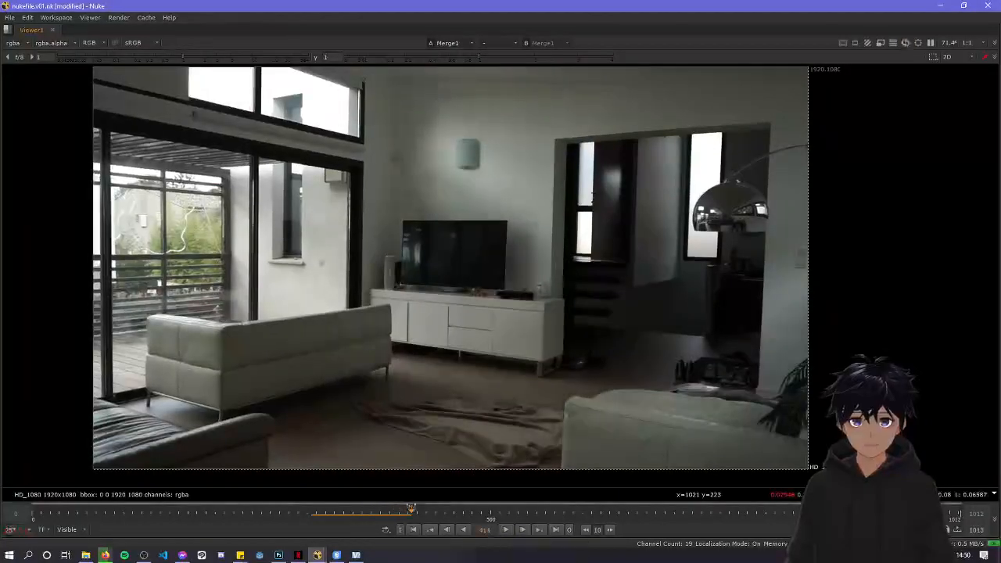
Go back frame by frame through the cloth's fall to frame 356 and examine the merged result
click(393, 510)
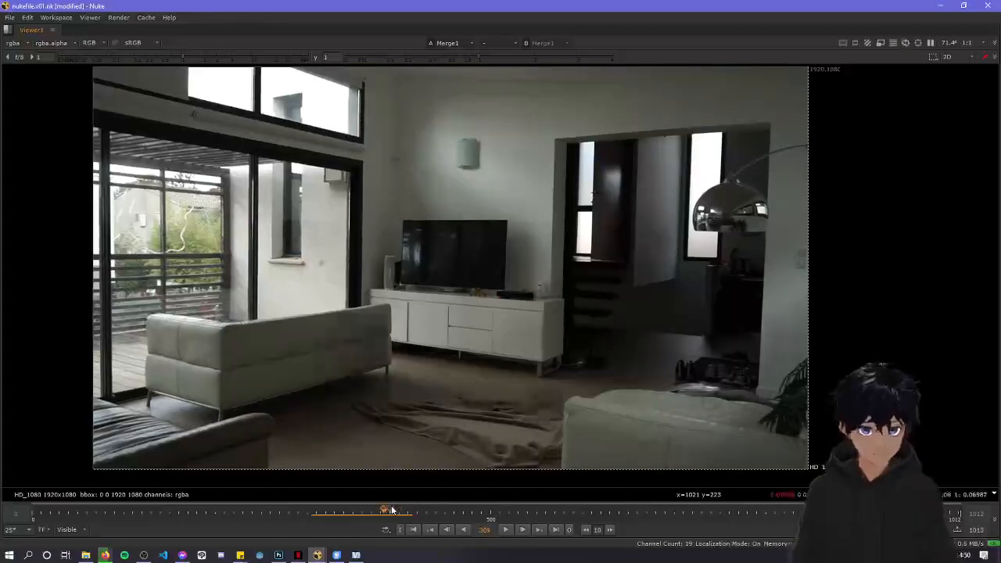
key(Left)
key(Left)
key(Left)
key(Left)
key(Left)
key(Left)
key(Left)
key(Left)
key(Left)
key(Left)
key(Left)
key(Left)
key(Left)
key(Left)
key(Left)
key(Left)
key(Left)
key(Left)
key(Left)
key(Left)
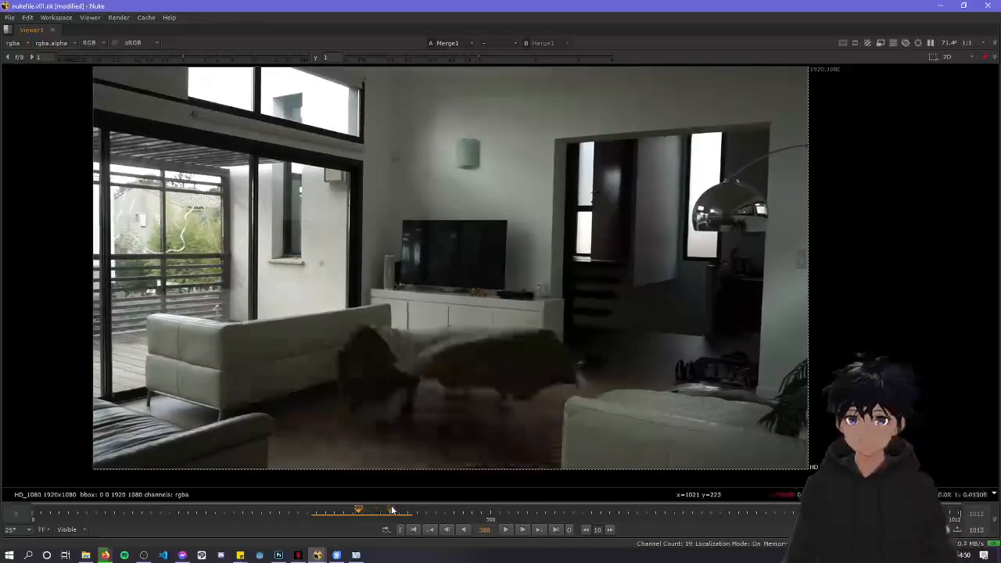
key(Left)
key(Left)
key(Left)
key(Left)
key(Left)
key(Left)
key(Left)
key(Left)
key(Left)
key(Left)
key(Left)
key(Left)
key(Left)
key(Left)
key(Left)
key(Left)
key(Left)
key(Left)
key(Left)
key(Left)
key(Left)
key(Left)
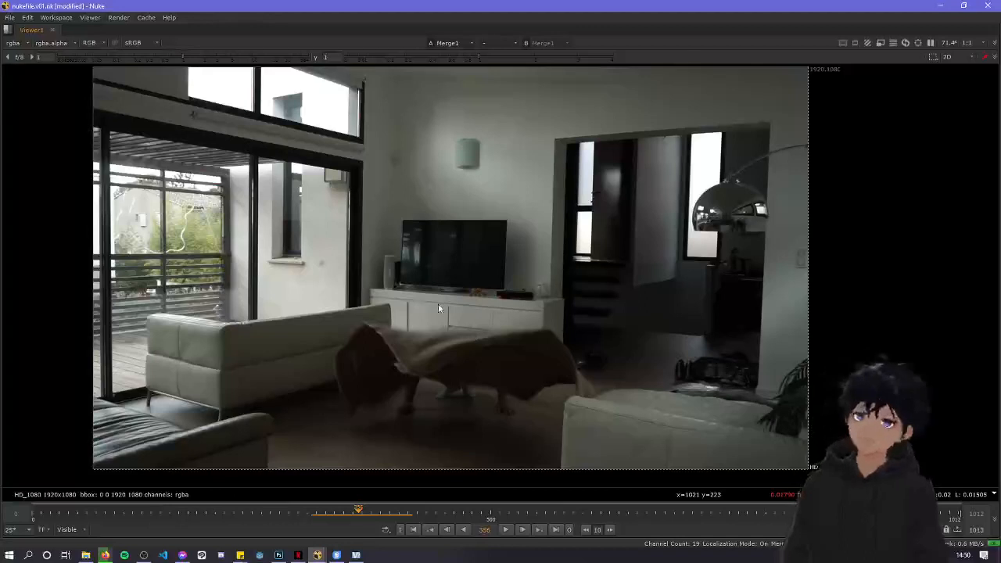
Compare the frames around 403 to 408, going back and forth to check the patch's transition
key(l)
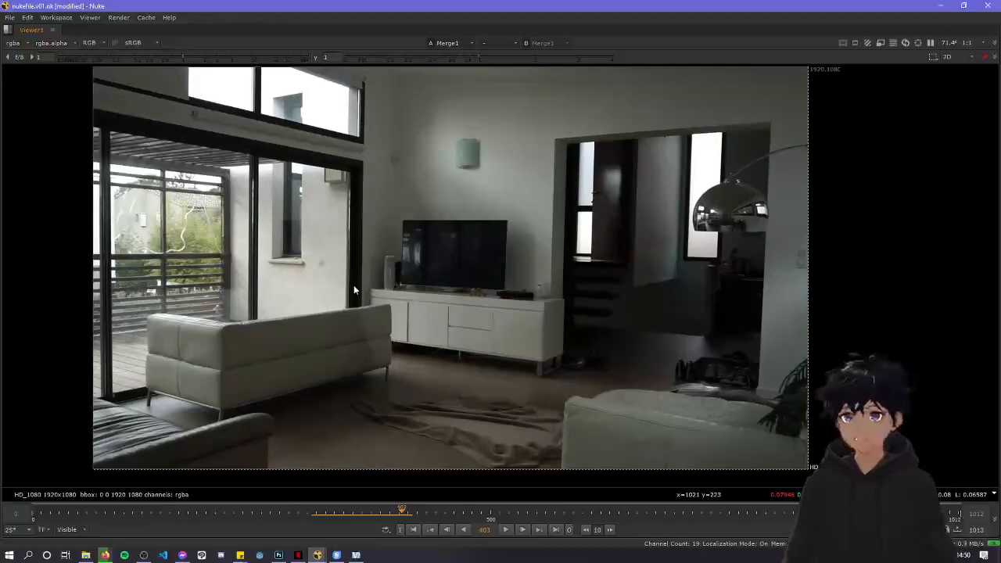
key(Right)
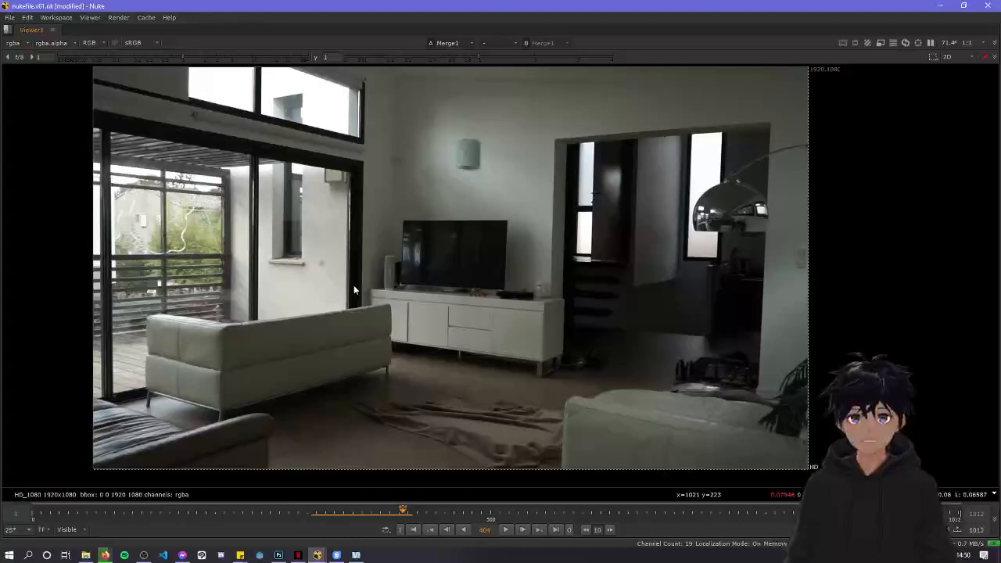
key(Right)
key(Right)
key(Right)
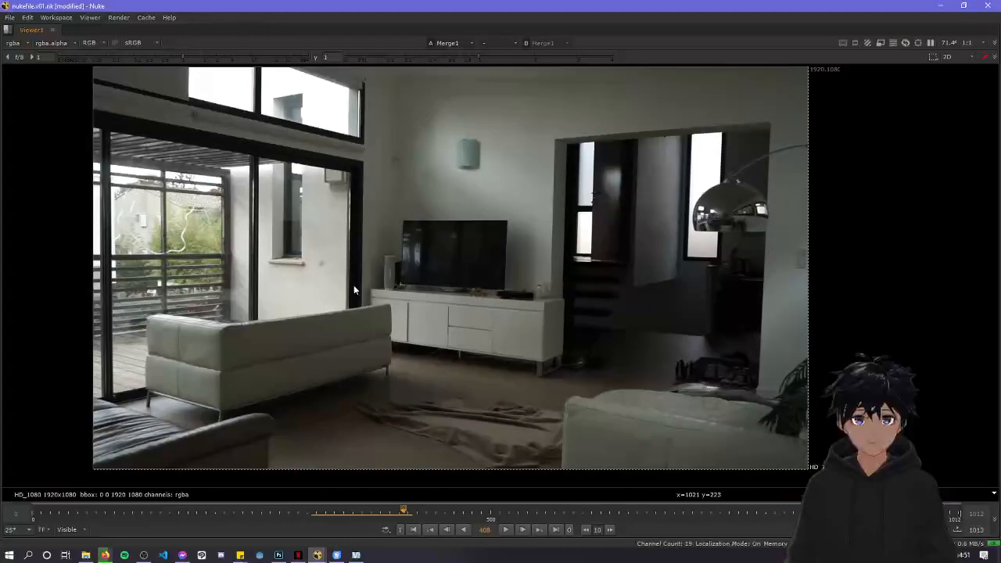
key(shift+Left)
key(Right)
key(Right)
key(Right)
key(Right)
key(Right)
key(Right)
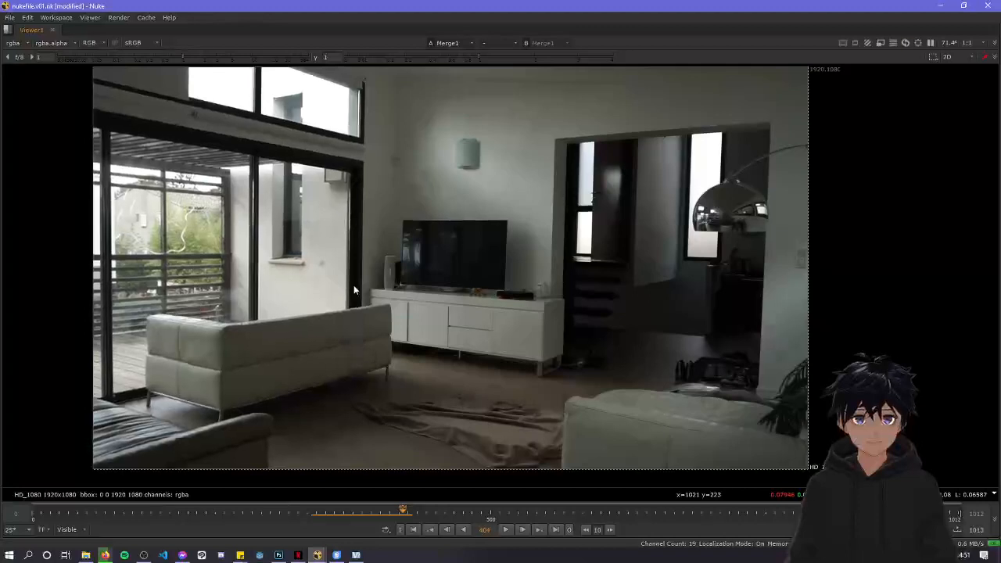
key(Left)
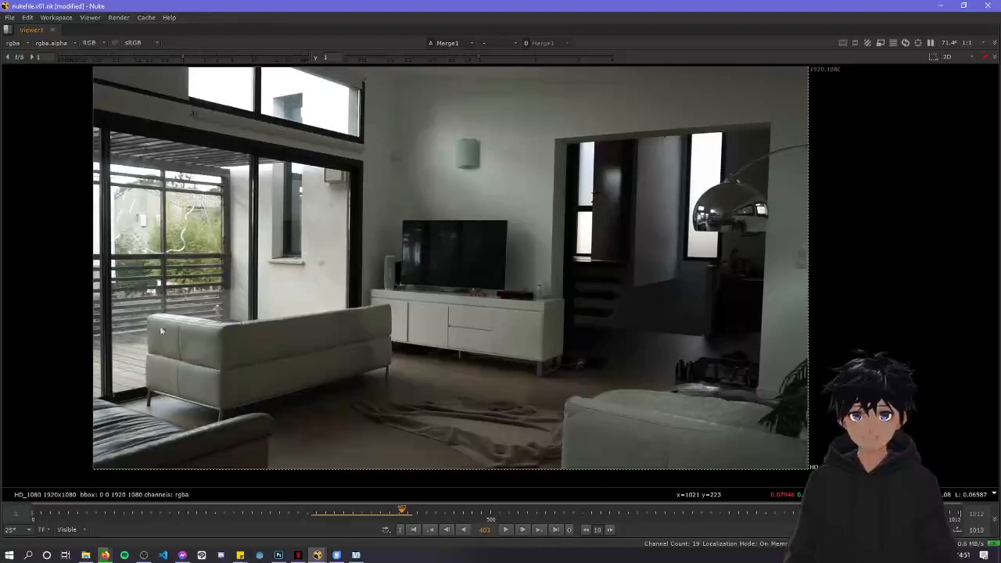
key(Right)
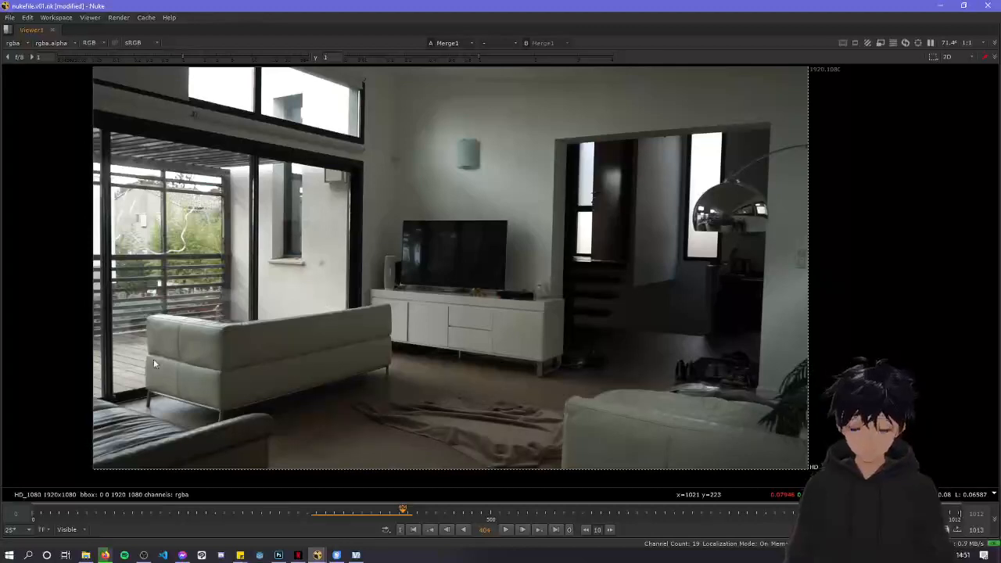
key(Left)
Replay the cloth's fall in both directions and return to frame 403
key(j)
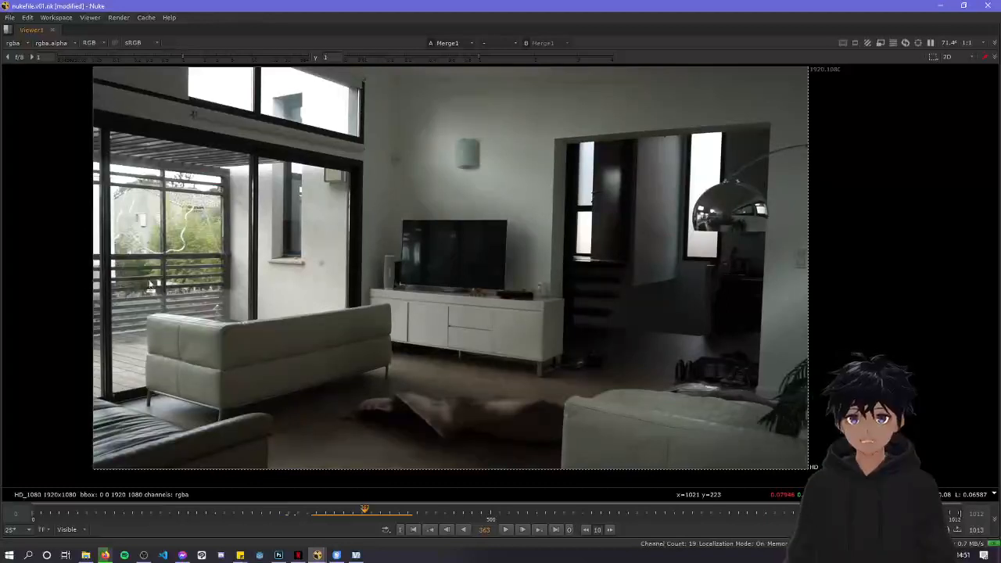
key(l)
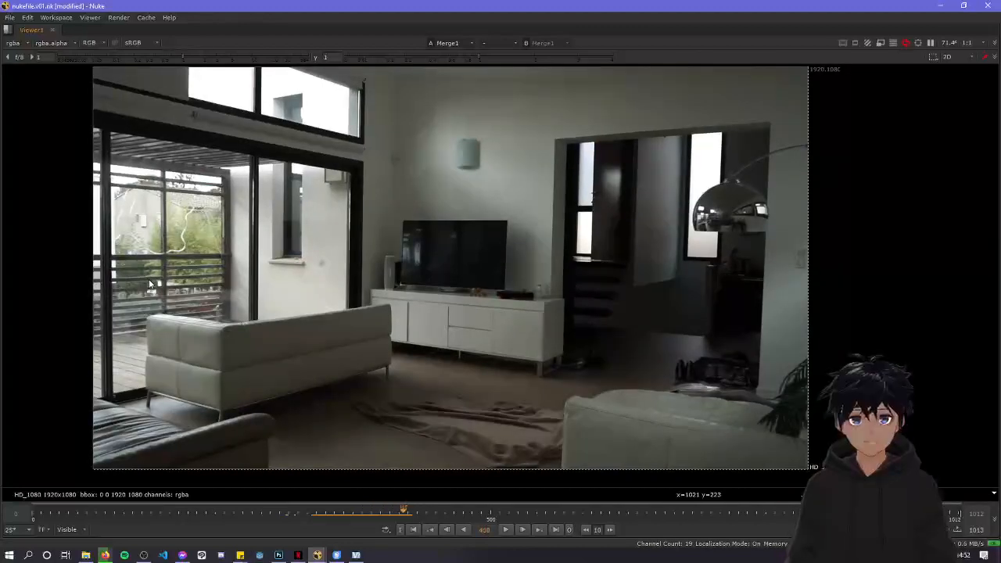
key(j)
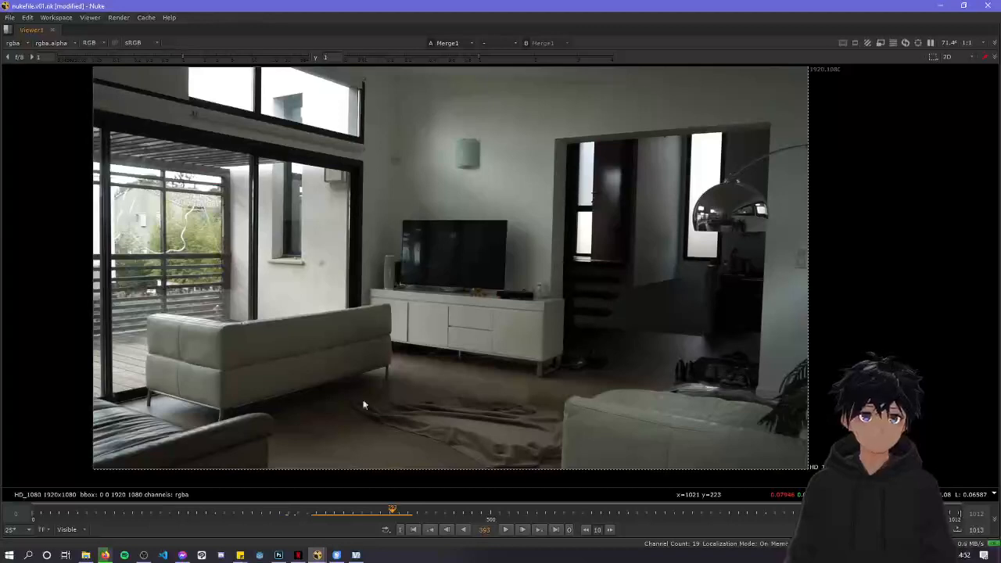
drag(363, 514, 401, 509)
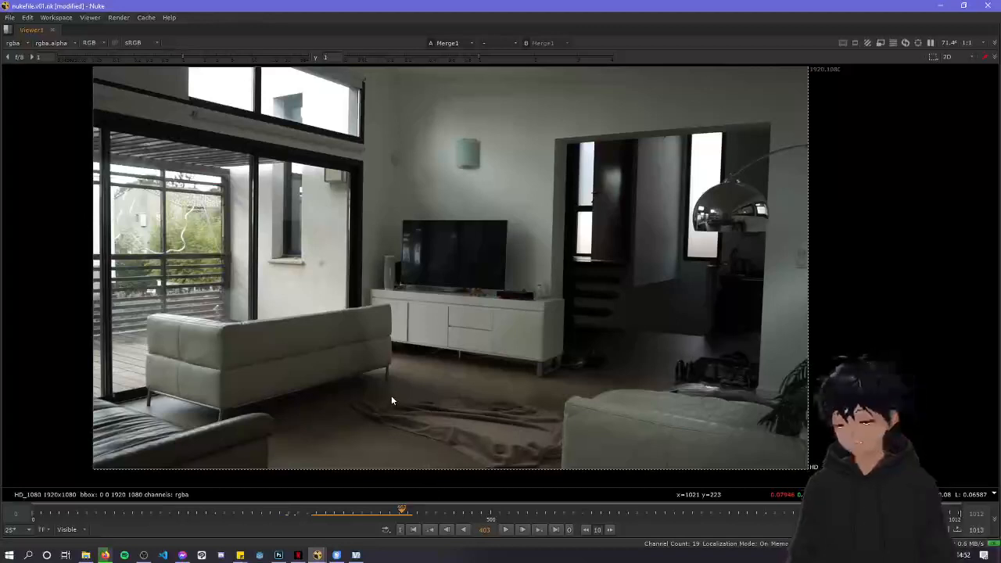
Restore the full workspace layout and bring the whole image and node tree into view
key(space)
scroll(404, 418, down, 5)
scroll(392, 379, up, 2)
scroll(392, 375, up, 2)
scroll(437, 148, down, 3)
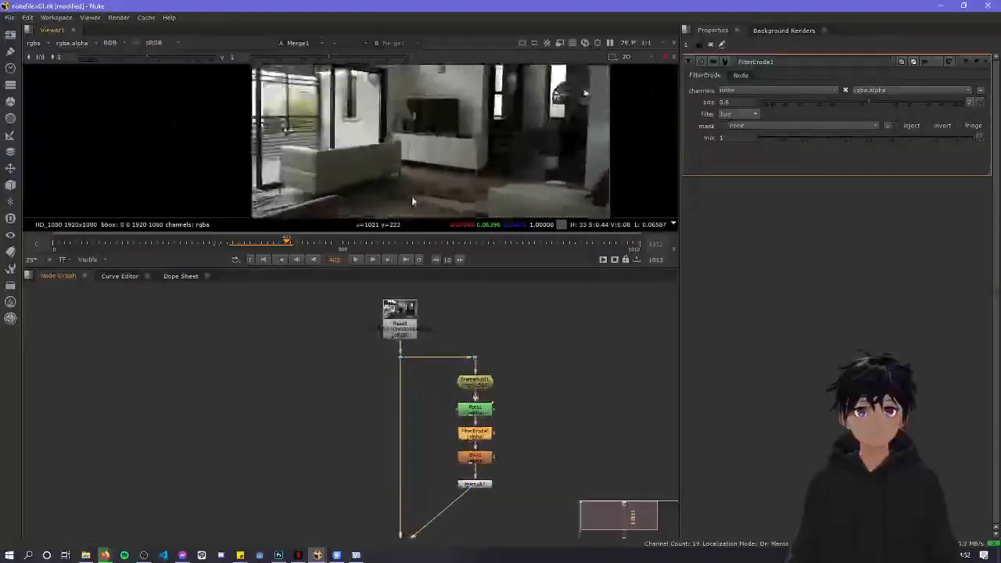
scroll(414, 150, down, 1)
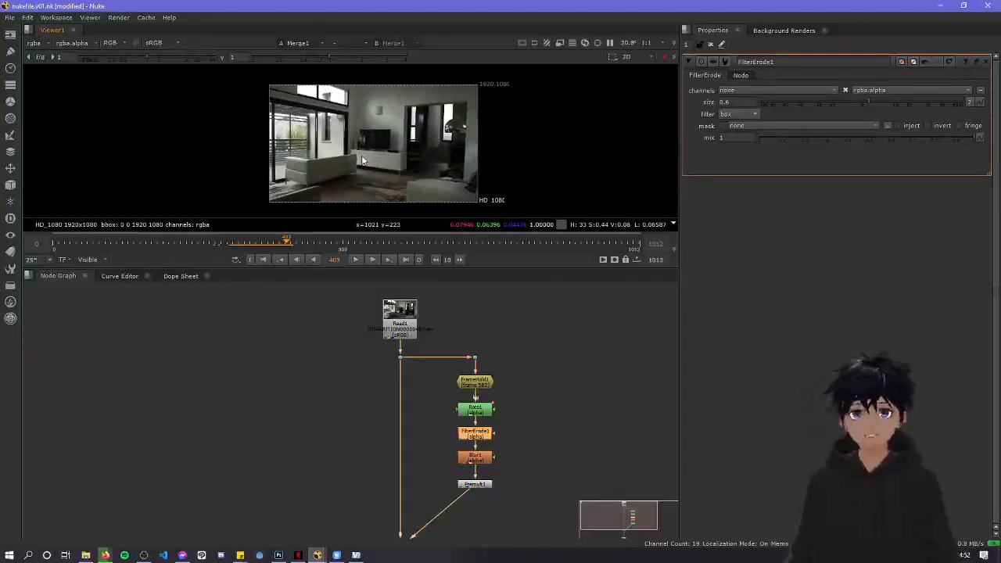
middle_drag(337, 455, 351, 345)
scroll(382, 394, down, 1)
middle_drag(397, 400, 412, 470)
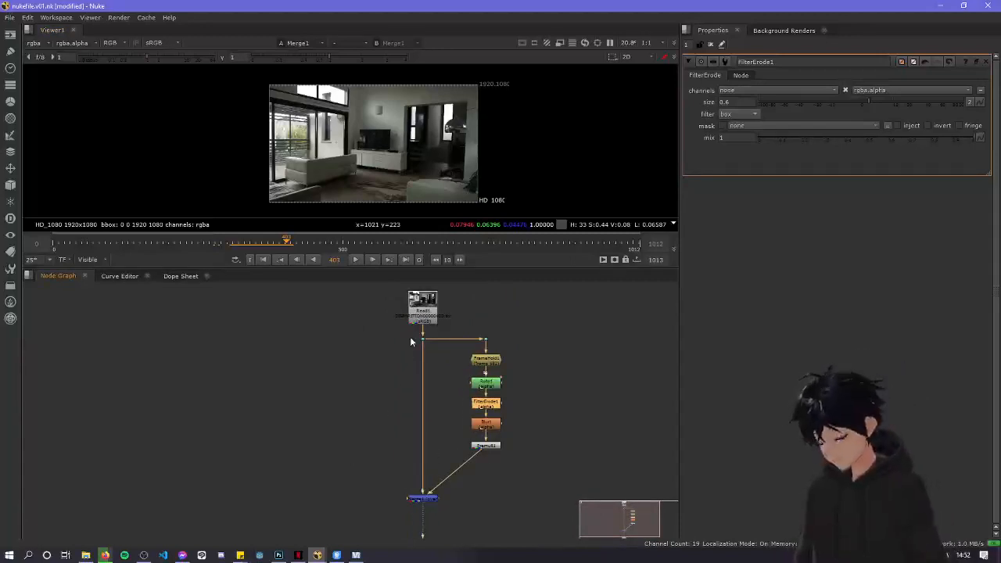
click(375, 373)
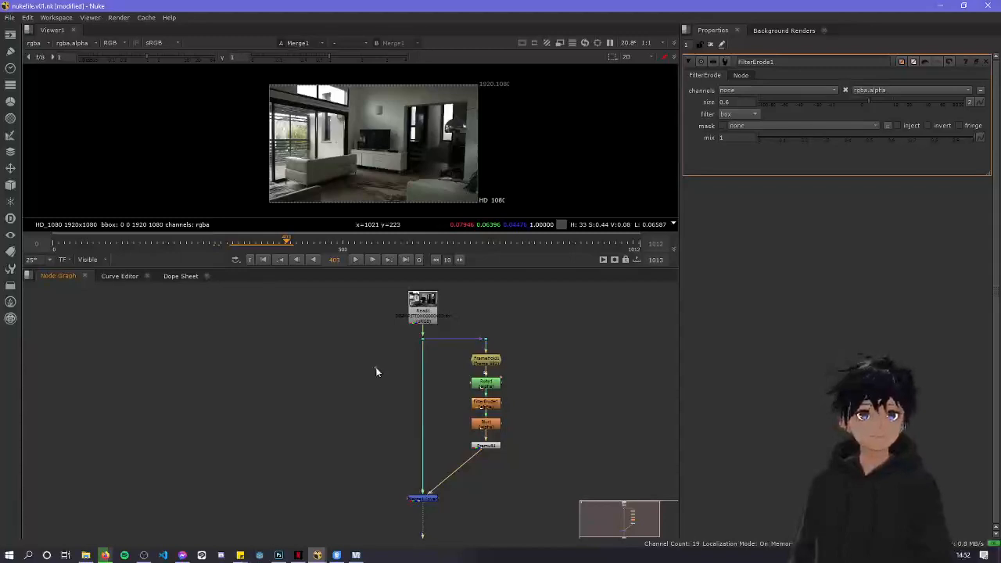
key(Tab)
text(co)
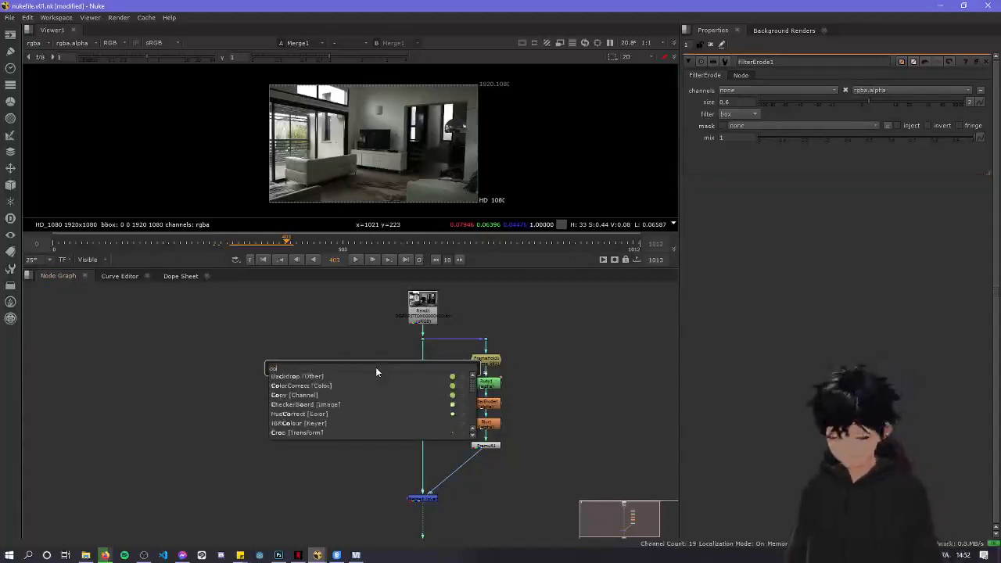
text(lor)
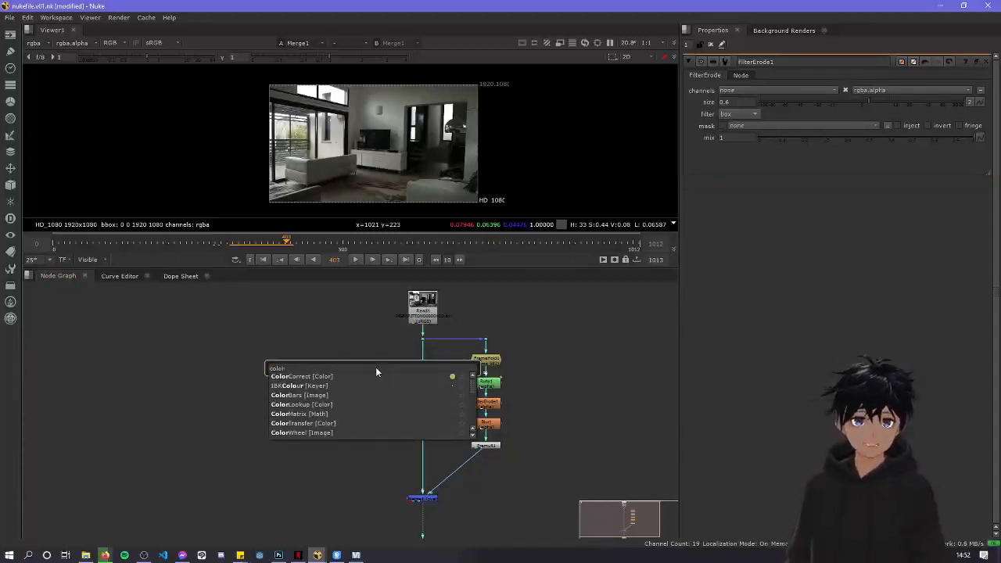
click(349, 353)
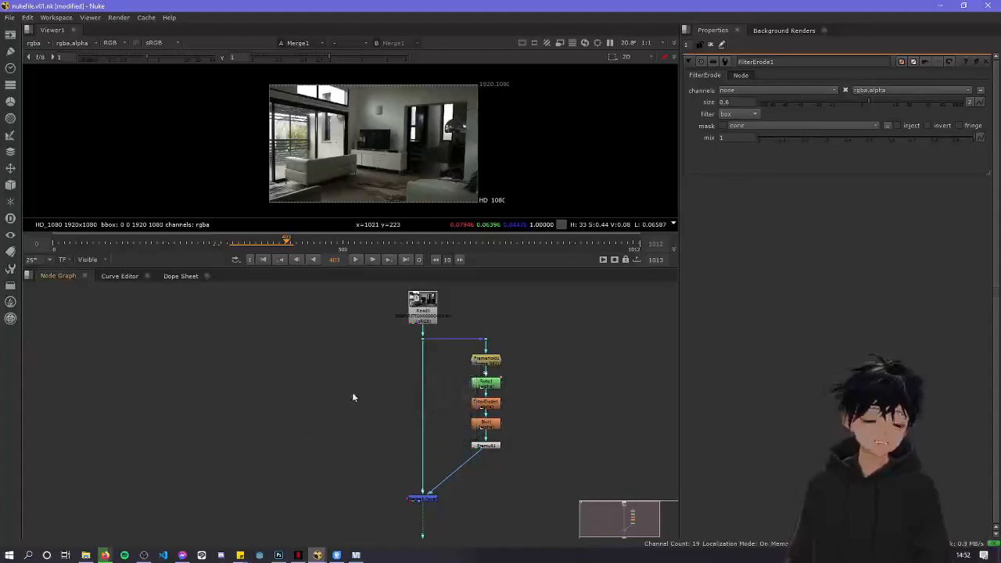
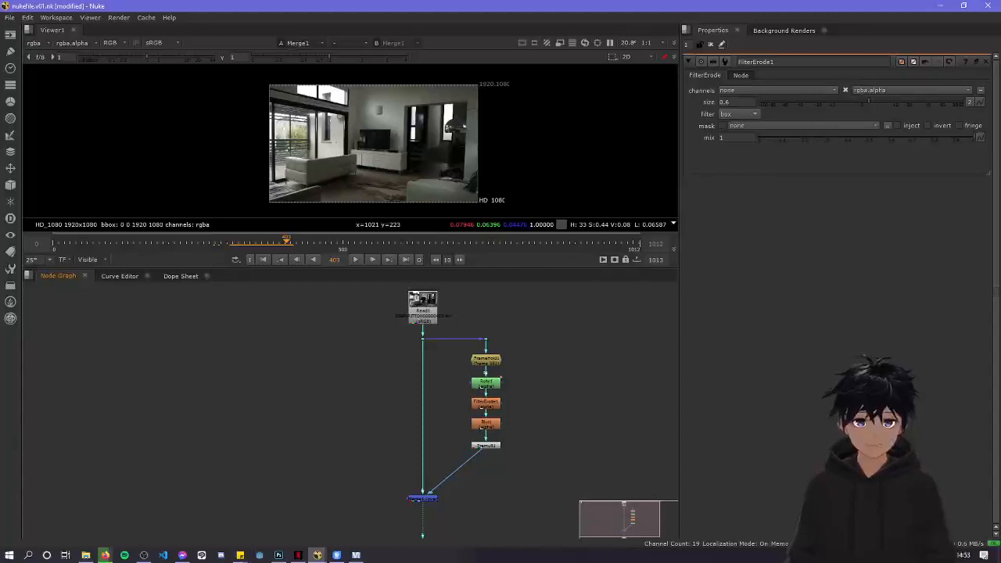
Examine the keyframes of Roto1's Bezier1 shape in the Dope Sheet, moving the playhead to frame 501
scroll(397, 440, up, 3)
scroll(415, 418, down, 4)
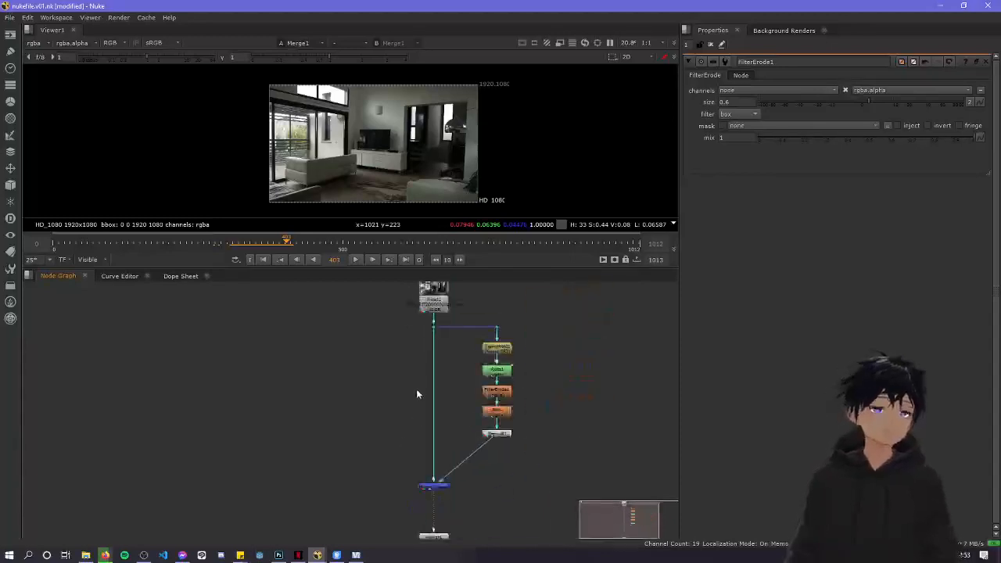
click(173, 279)
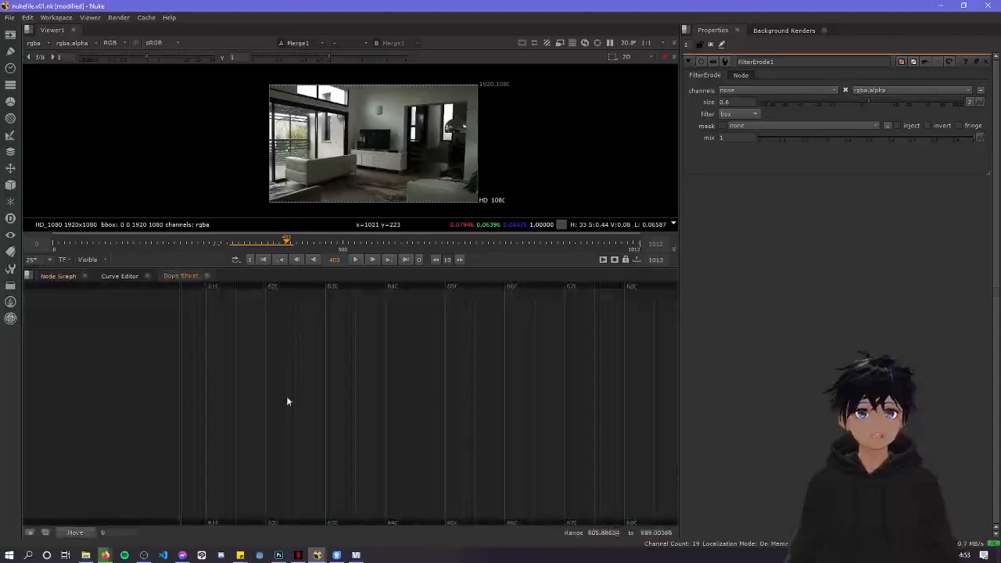
click(70, 275)
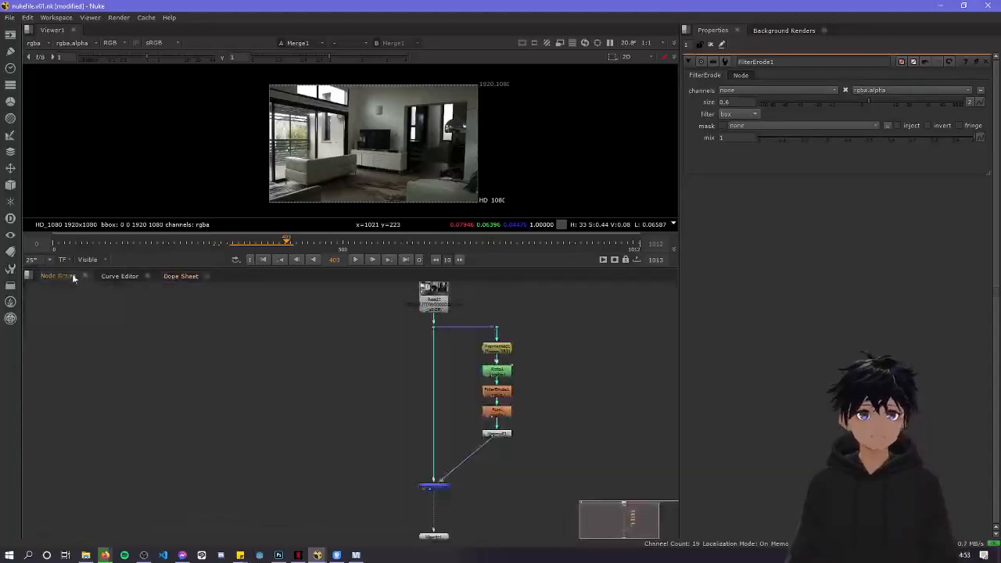
double_click(507, 371)
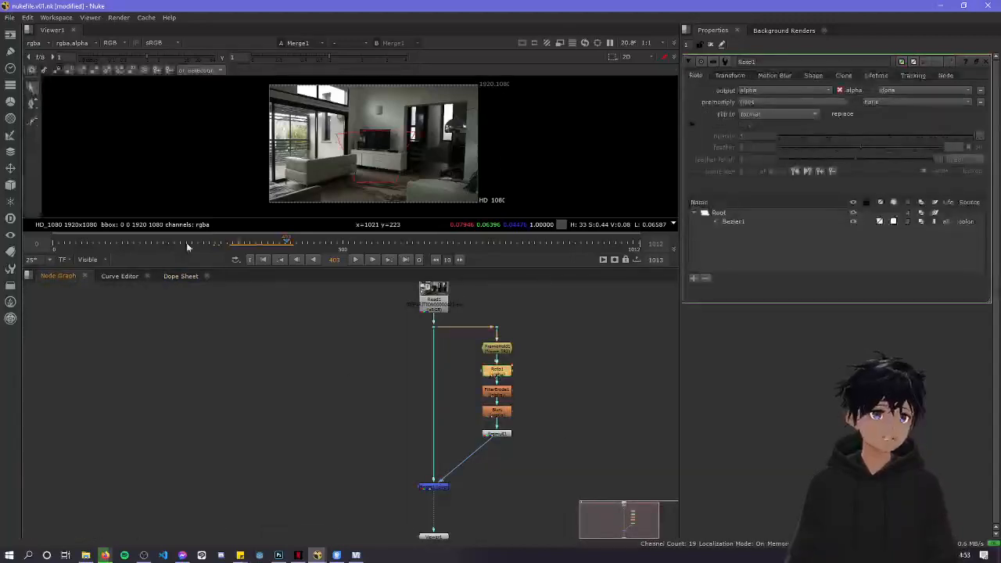
click(769, 222)
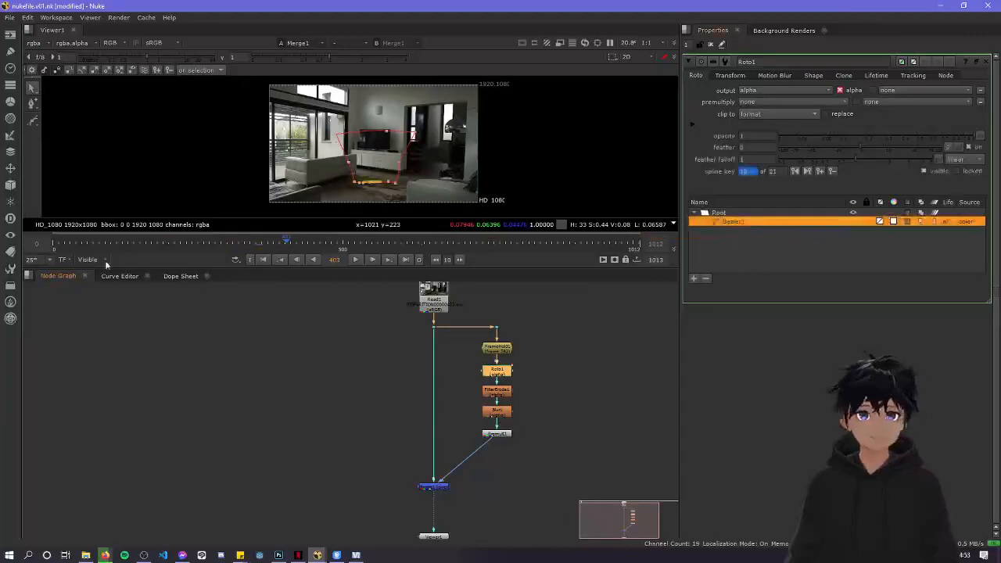
click(181, 276)
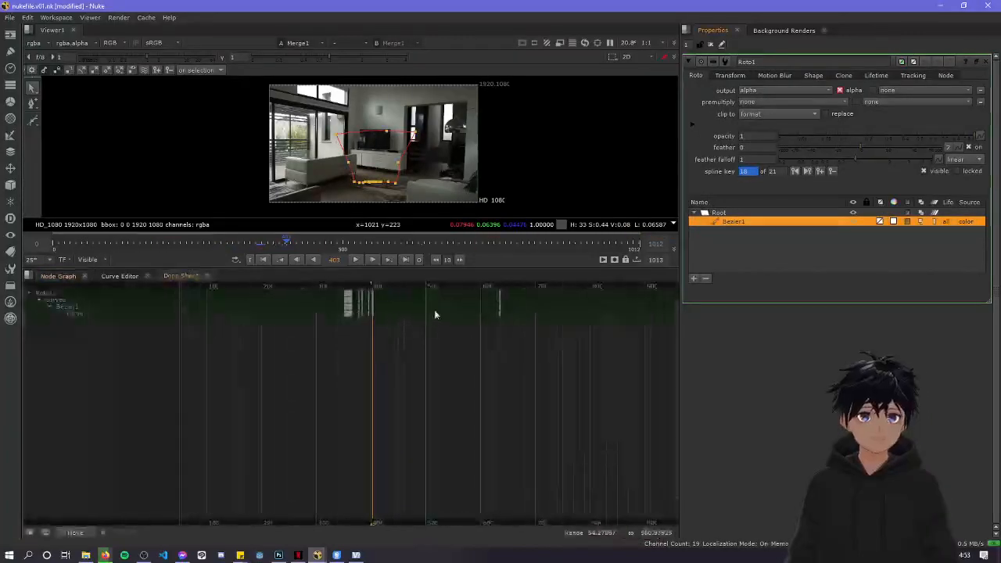
click(421, 287)
mouse_move(422, 292)
mouse_down()
mouse_move(438, 291)
mouse_move(412, 291)
mouse_move(425, 287)
mouse_up()
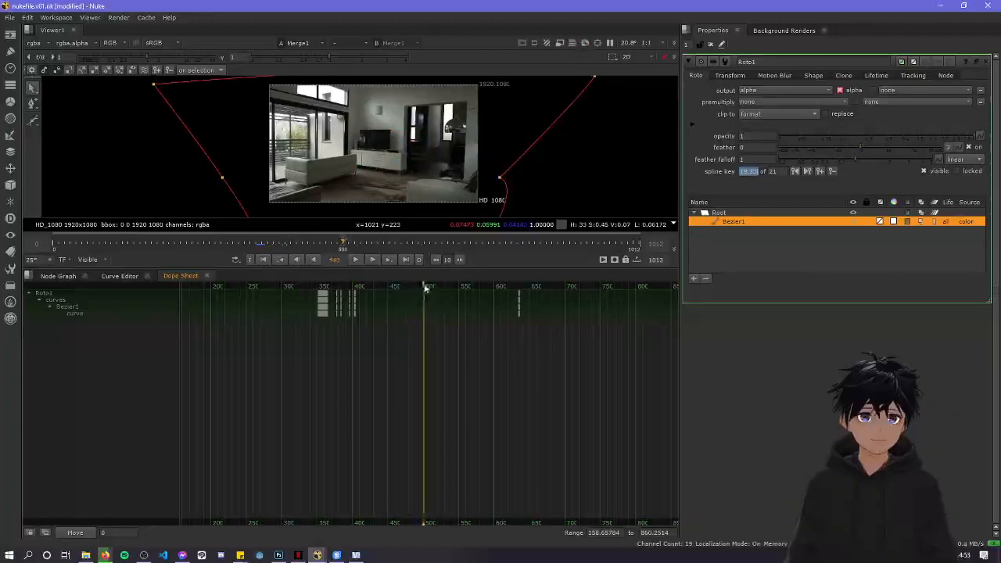
click(61, 275)
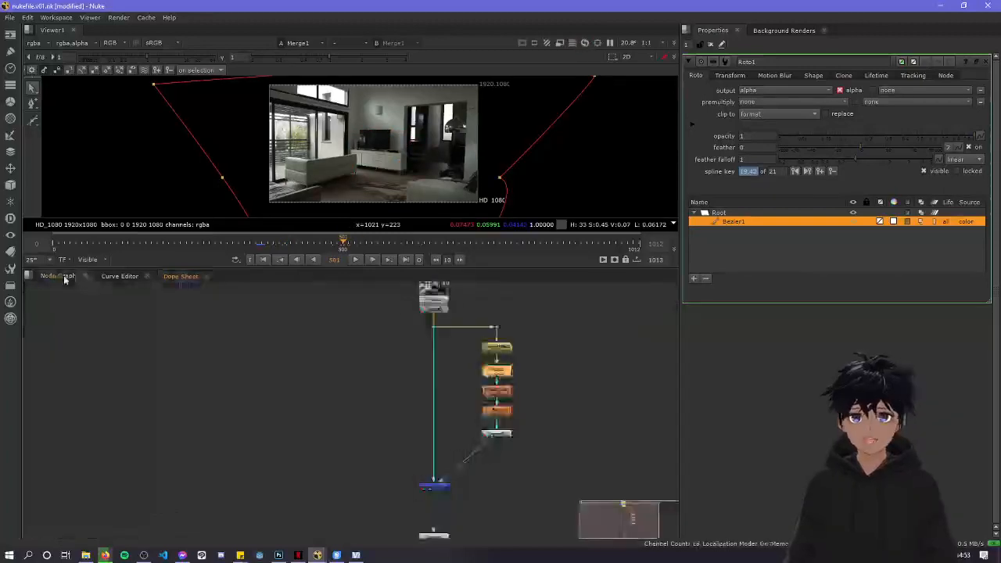
Add a Grade node and insert it in the main plate branch between Read1 and the merge
middle_drag(386, 341, 415, 377)
key(Tab)
text(grade)
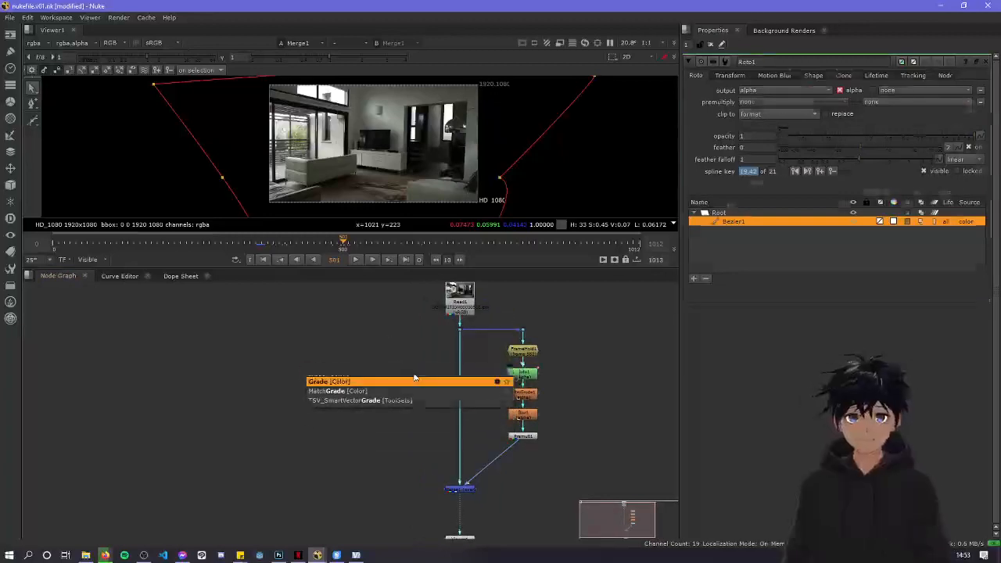
key(Return)
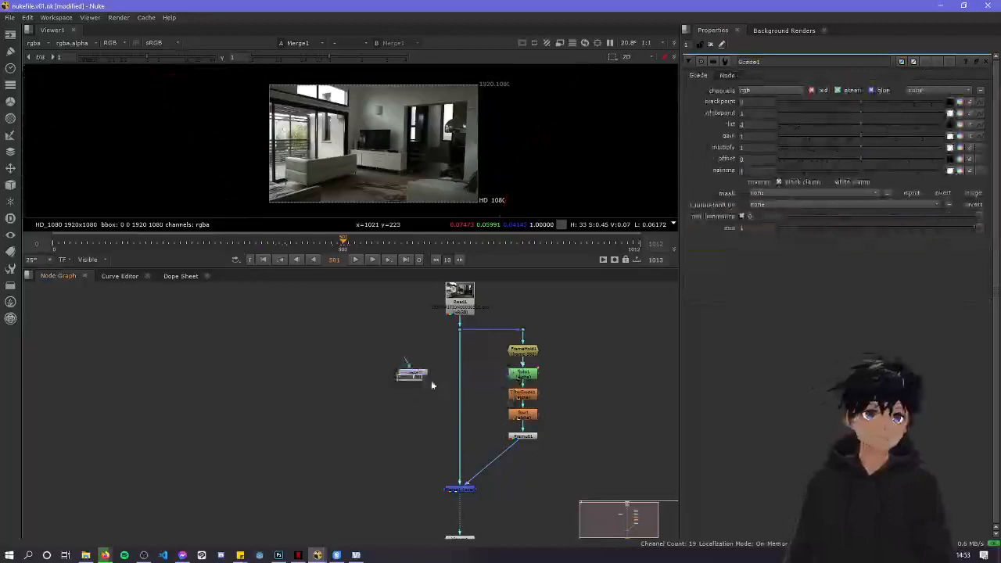
drag(423, 373, 467, 394)
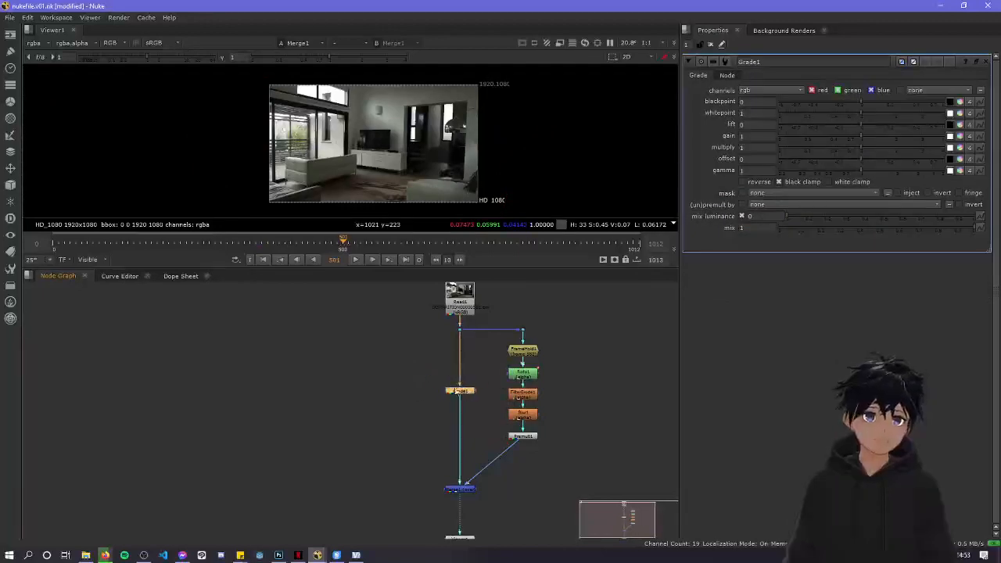
click(179, 277)
click(117, 276)
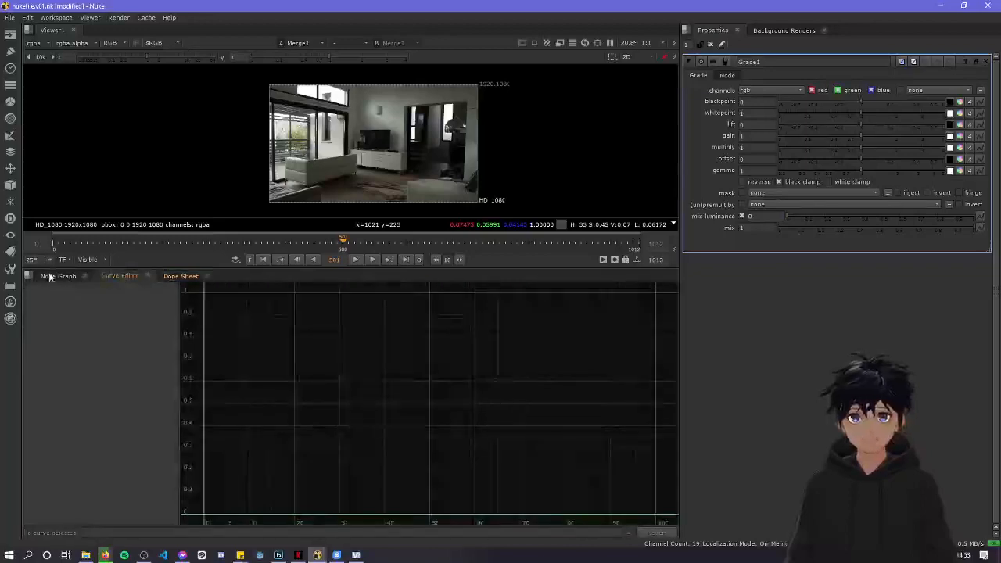
click(49, 277)
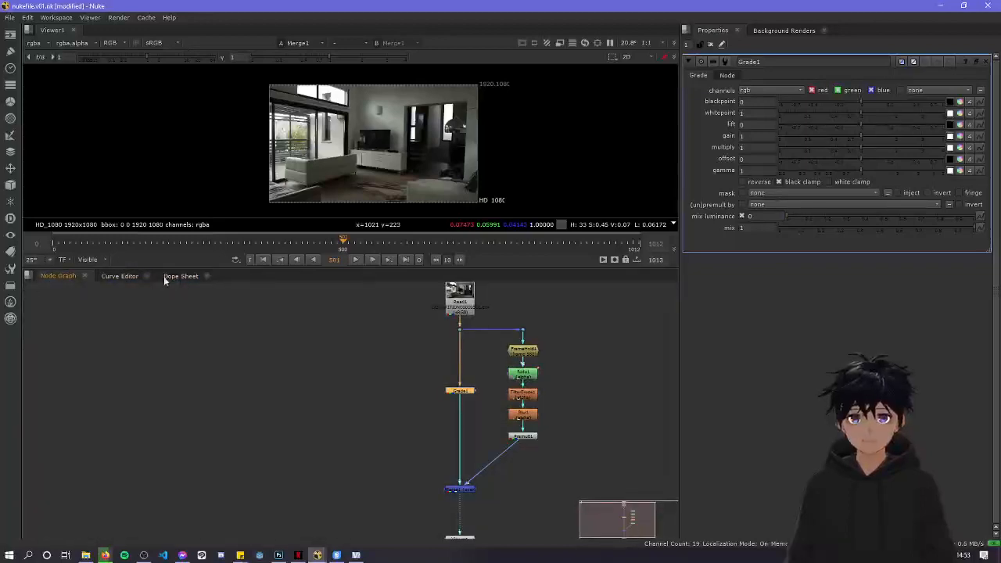
Set keyframes at frame 501 on Grade1's blackpoint, whitepoint and lift
drag(342, 244, 350, 247)
key(Left)
key(Left)
key(Left)
key(Left)
key(Left)
key(Left)
key(Left)
key(Left)
key(Left)
key(Left)
key(Left)
key(Left)
key(Left)
key(Left)
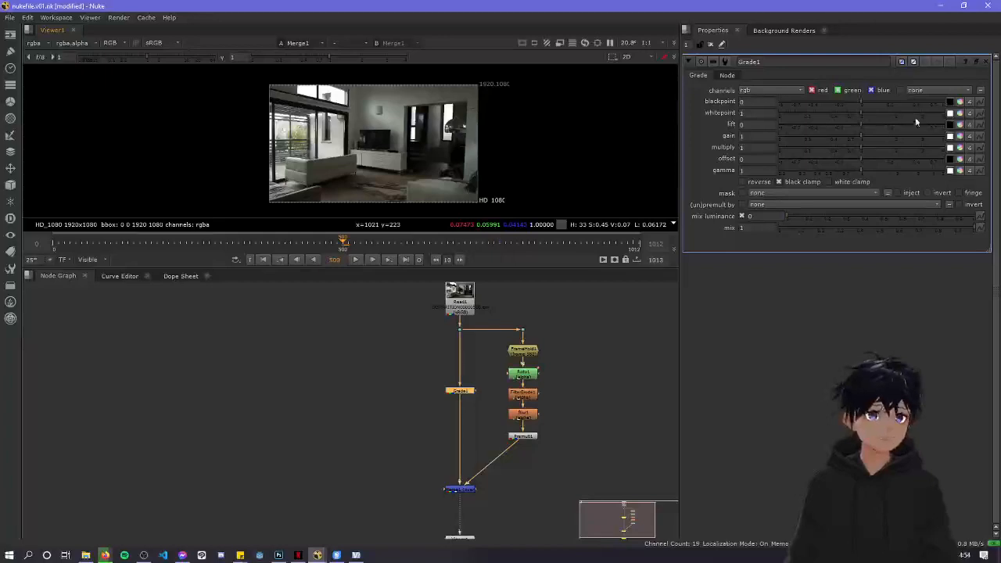
click(978, 102)
click(953, 109)
click(978, 114)
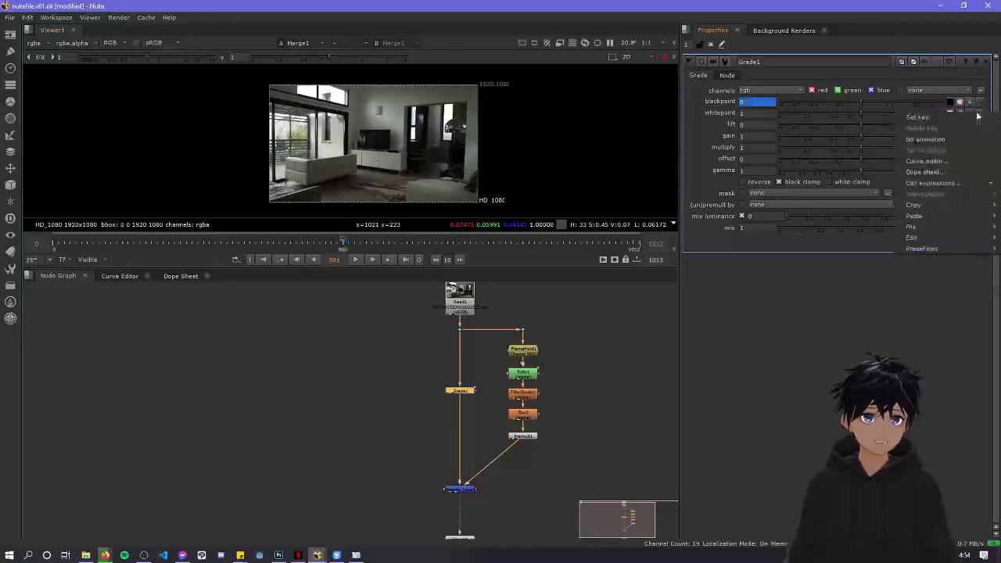
click(917, 117)
click(979, 125)
click(918, 130)
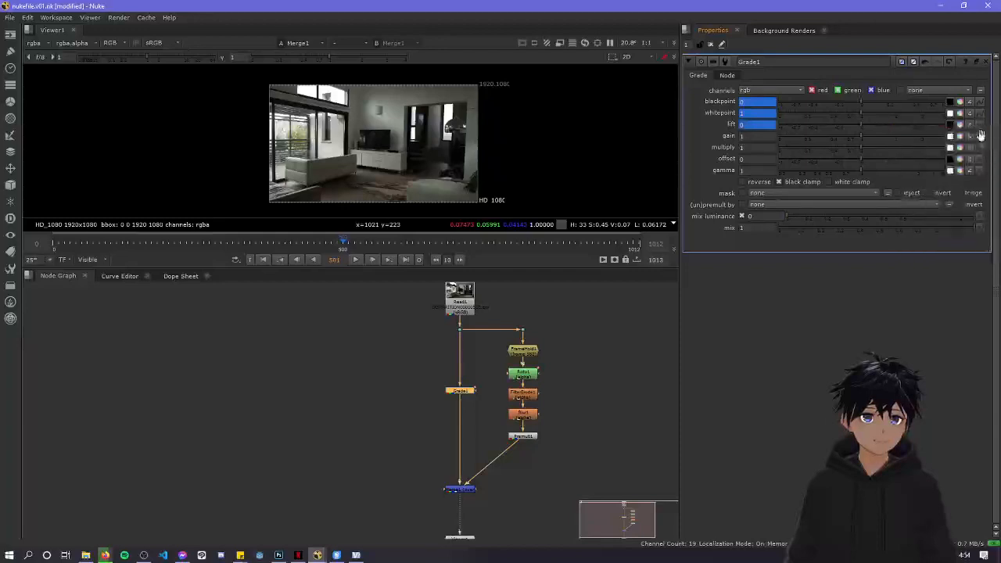
Set keyframes at frame 501 on Grade1's gain, multiply, offset and gamma
click(980, 136)
click(918, 142)
click(978, 147)
click(919, 154)
click(978, 159)
click(919, 165)
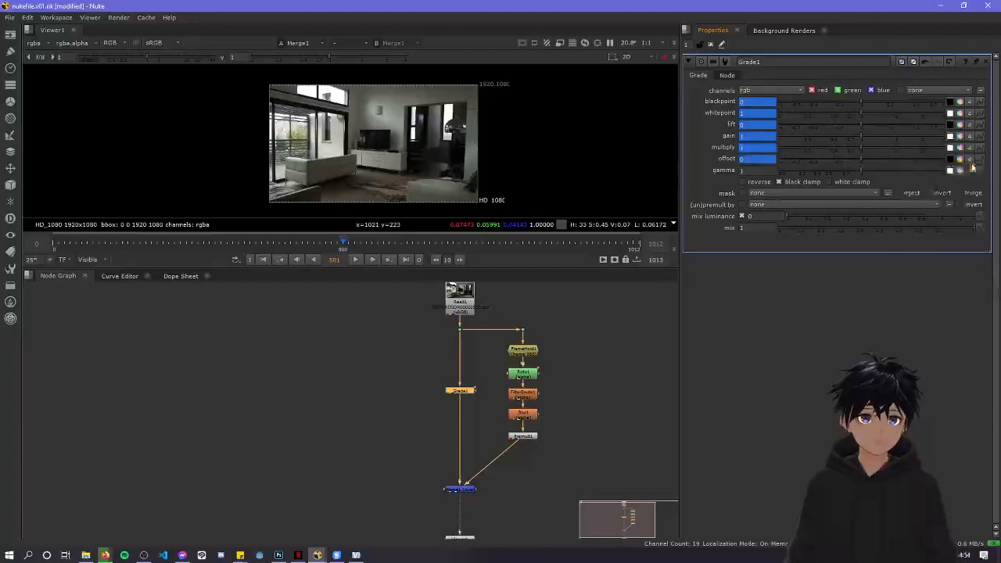
click(979, 170)
click(919, 177)
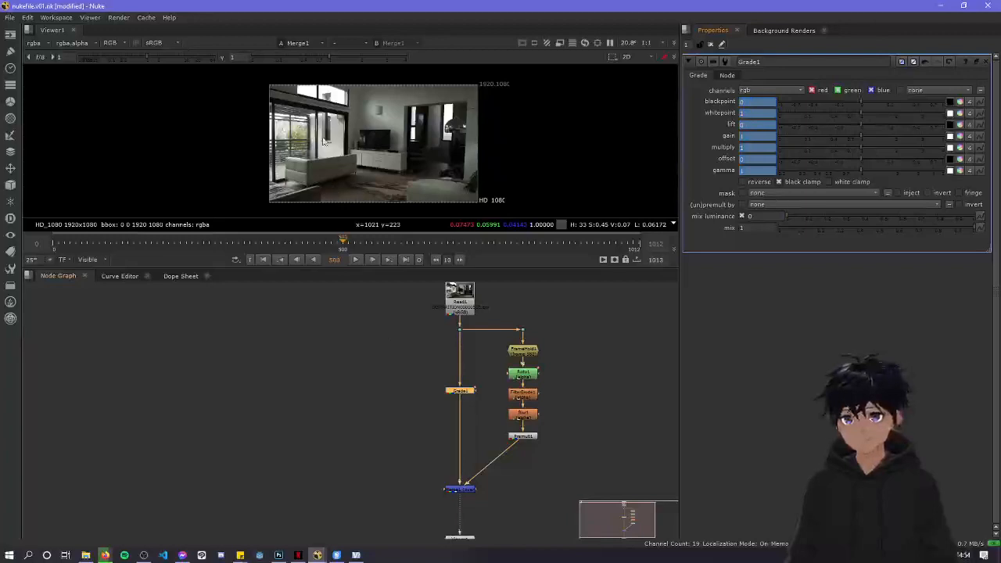
Examine the sofa and white cabinet area of the merged image up close
scroll(361, 172, up, 4)
scroll(362, 172, up, 1)
middle_drag(362, 172, 355, 120)
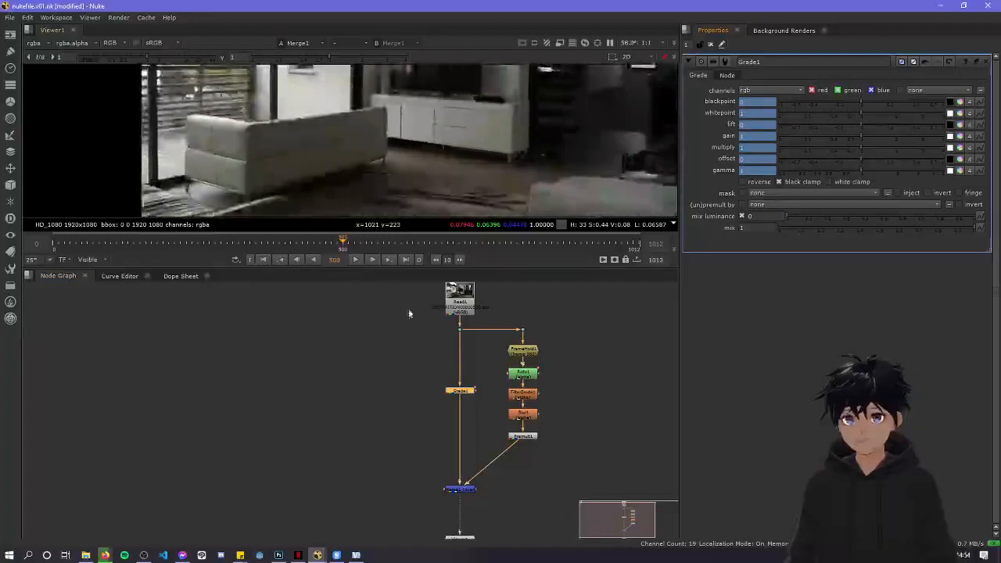
middle_drag(394, 149, 401, 173)
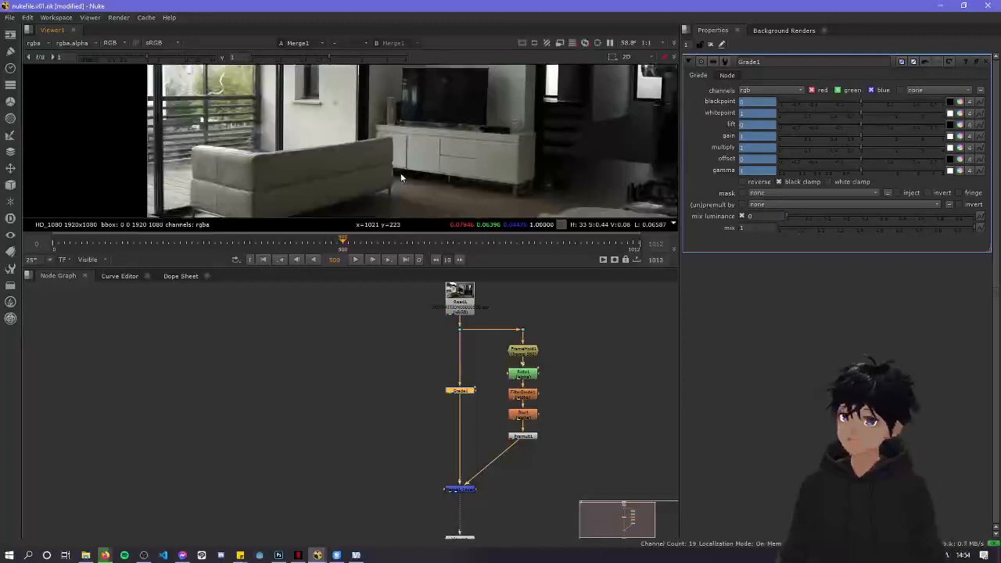
scroll(400, 173, up, 3)
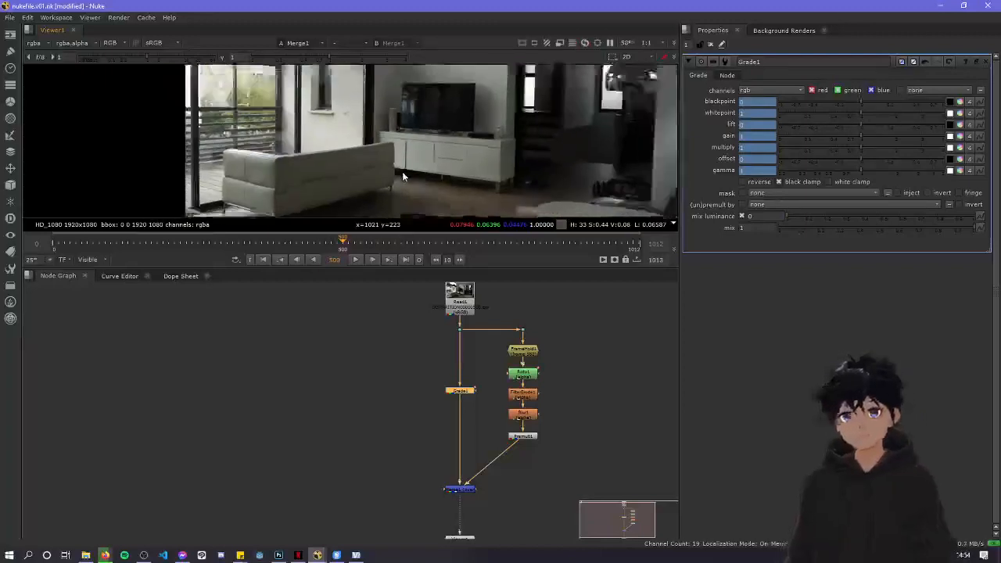
scroll(422, 122, up, 2)
middle_drag(422, 122, 429, 173)
scroll(429, 174, down, 2)
scroll(429, 173, up, 3)
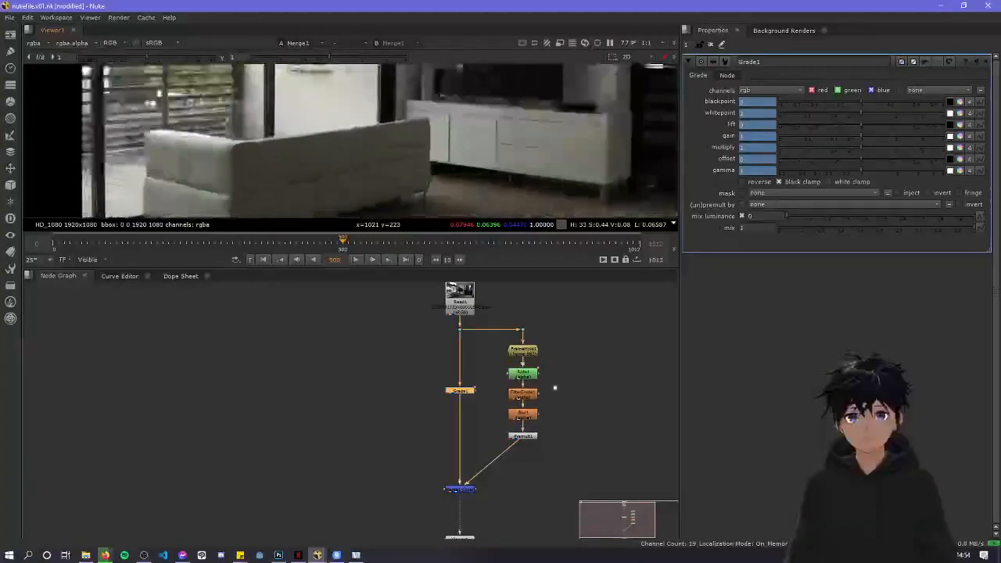
Pull Roto1 out of the patch branch and park it unconnected beside the node tree
click(521, 381)
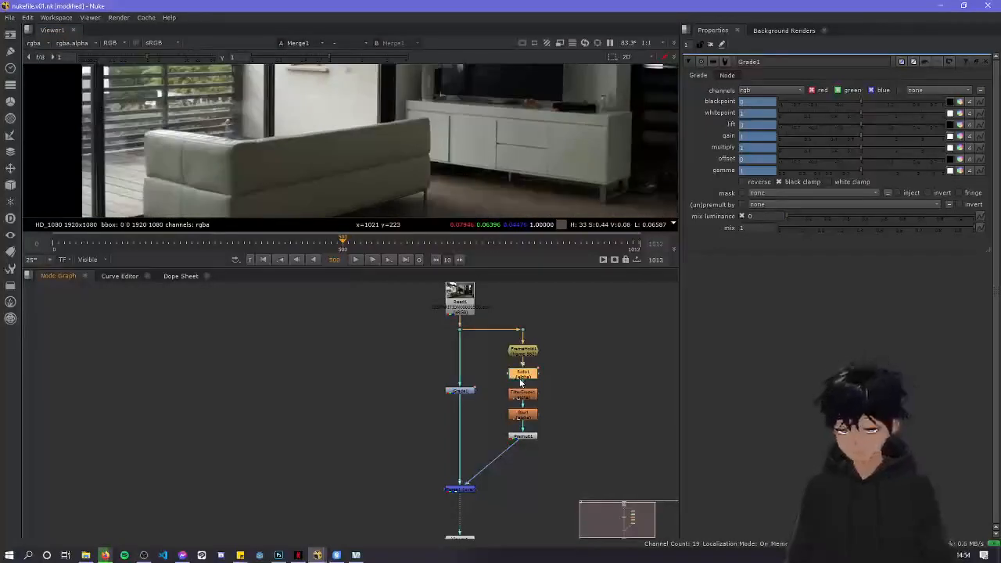
drag(523, 377, 617, 378)
click(590, 381)
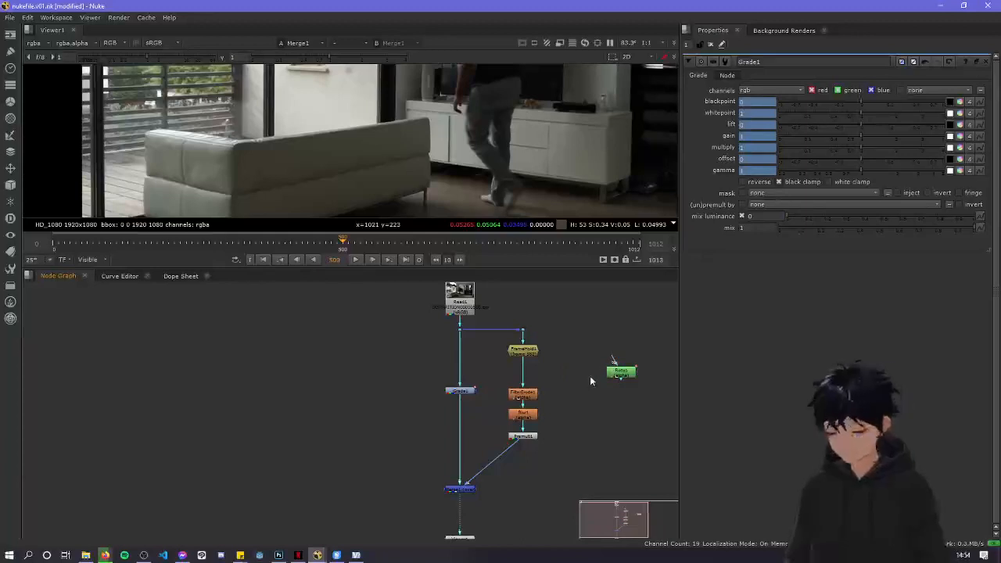
Add a new Roto node and insert it directly below the FrameHold node in the patch branch
key(r)
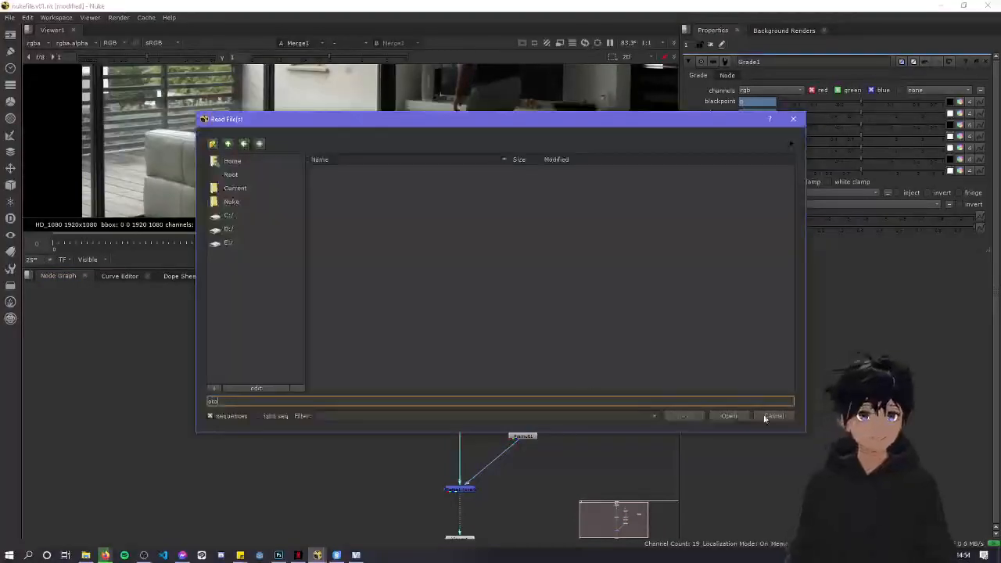
click(770, 417)
key(Tab)
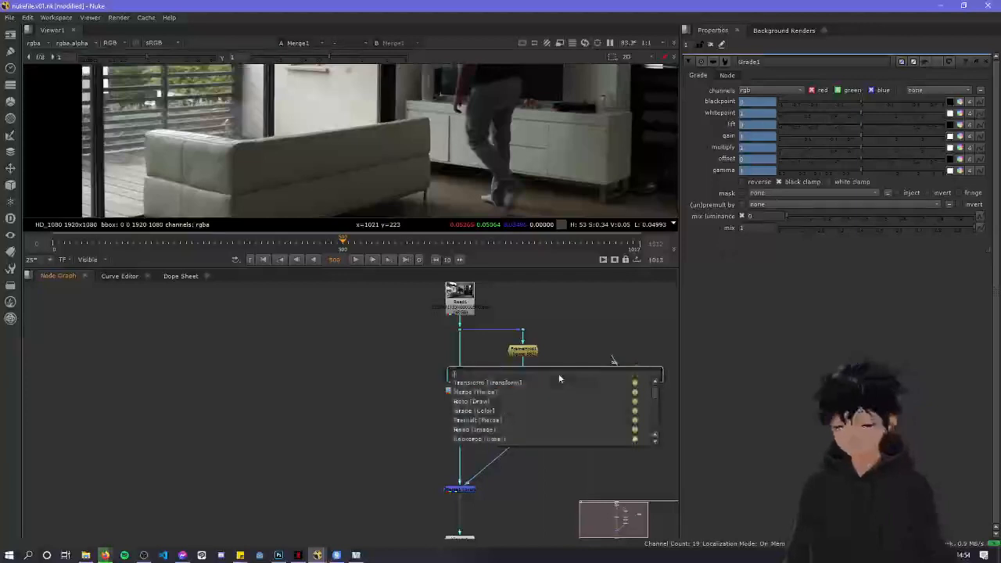
text(roto)
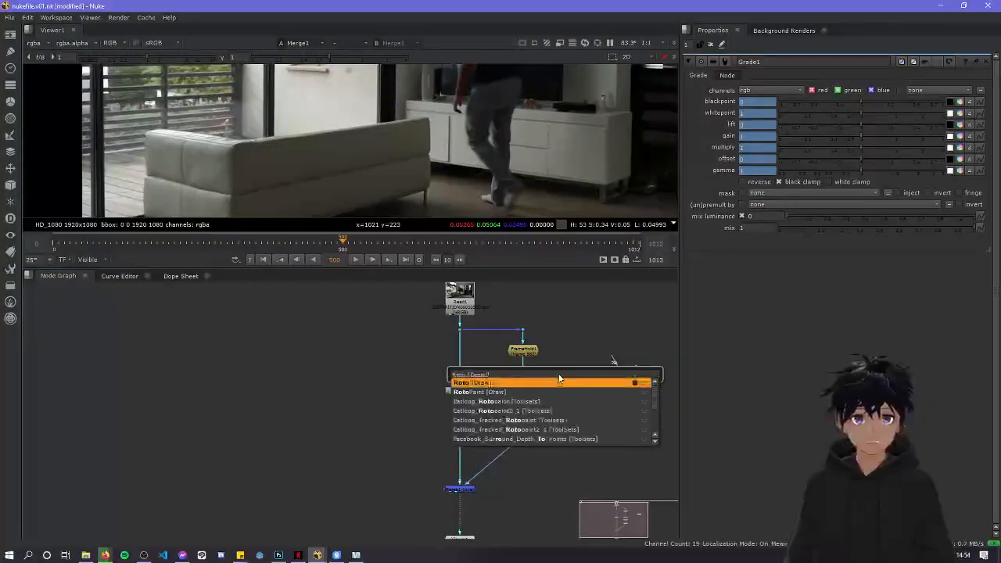
key(Return)
drag(556, 373, 530, 373)
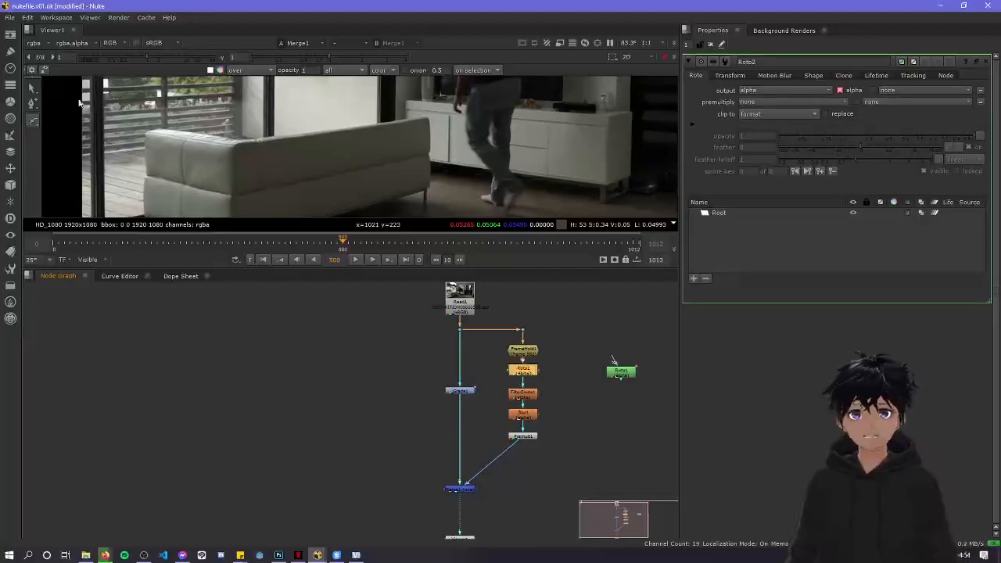
Draw a small closed five-point Bezier shape in Roto2 across the sofa's end and the white cabinet
click(500, 120)
click(385, 164)
click(449, 185)
click(522, 150)
click(501, 120)
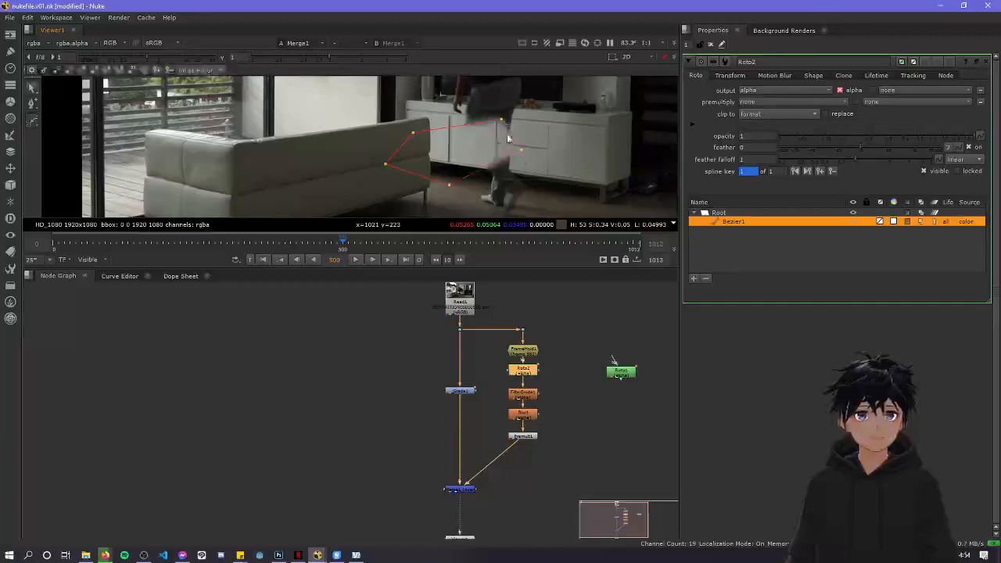
scroll(489, 154, up, 5)
middle_drag(329, 151, 371, 125)
scroll(370, 125, down, 5)
scroll(370, 126, up, 5)
scroll(371, 125, down, 5)
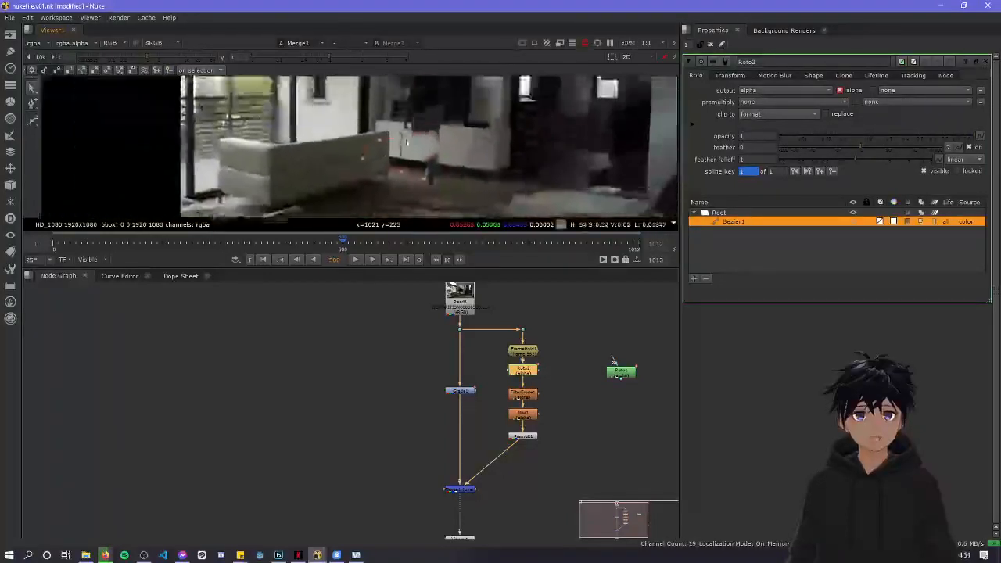
scroll(407, 143, up, 6)
scroll(362, 149, down, 5)
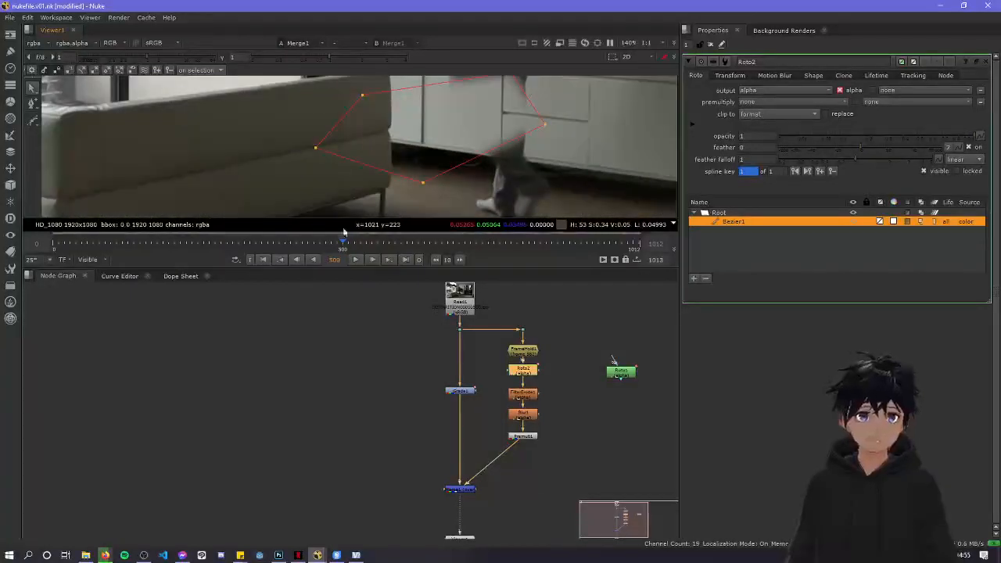
Open Grade1's properties and go back to the frames around 236 to check the patch against the plate
double_click(458, 390)
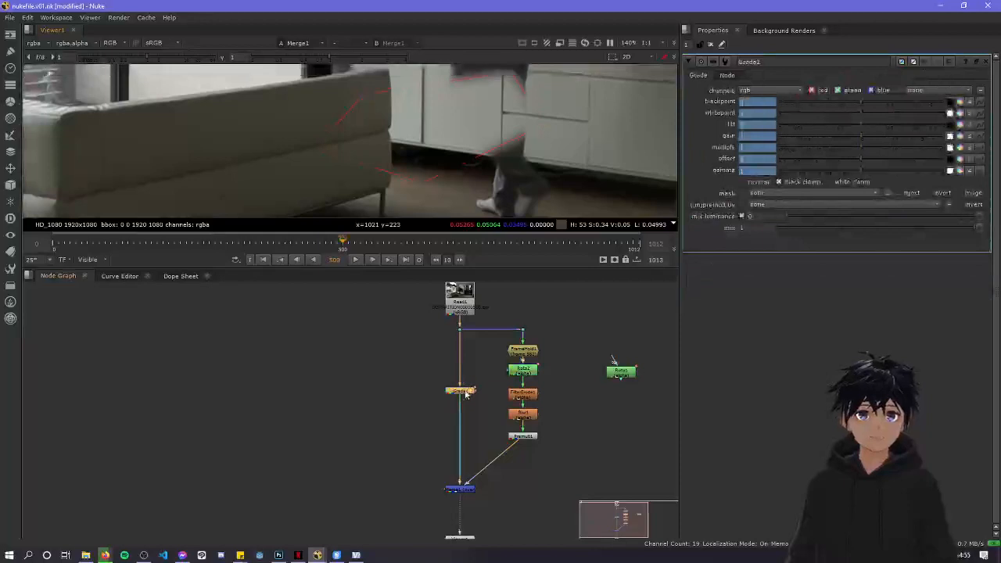
drag(342, 242, 231, 244)
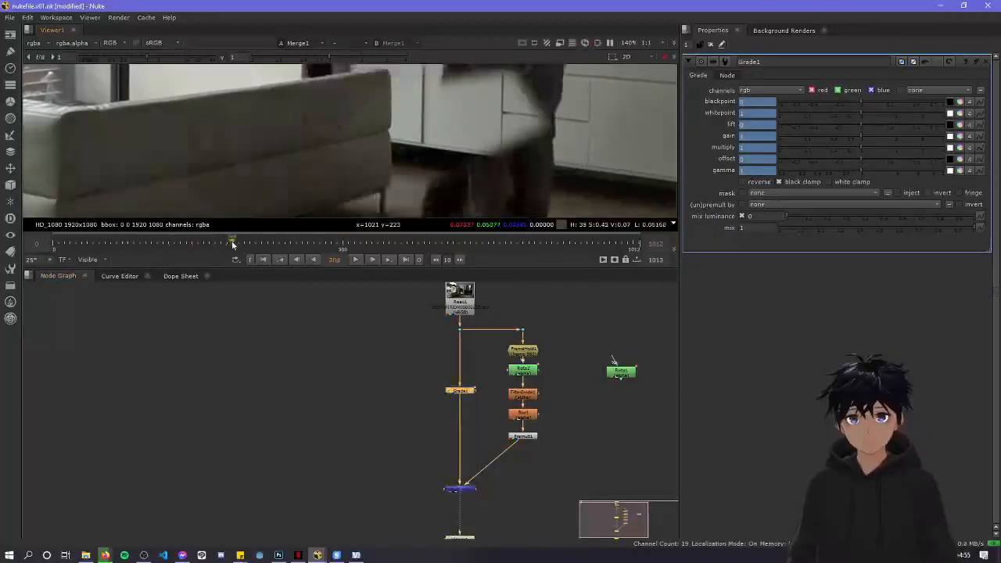
key(Left)
key(Left)
key(Left)
key(Left)
key(Left)
key(Left)
key(Left)
key(Left)
key(Left)
key(Left)
key(Left)
key(Left)
key(Left)
key(Left)
key(Left)
key(Left)
key(Left)
key(Left)
key(Left)
key(Left)
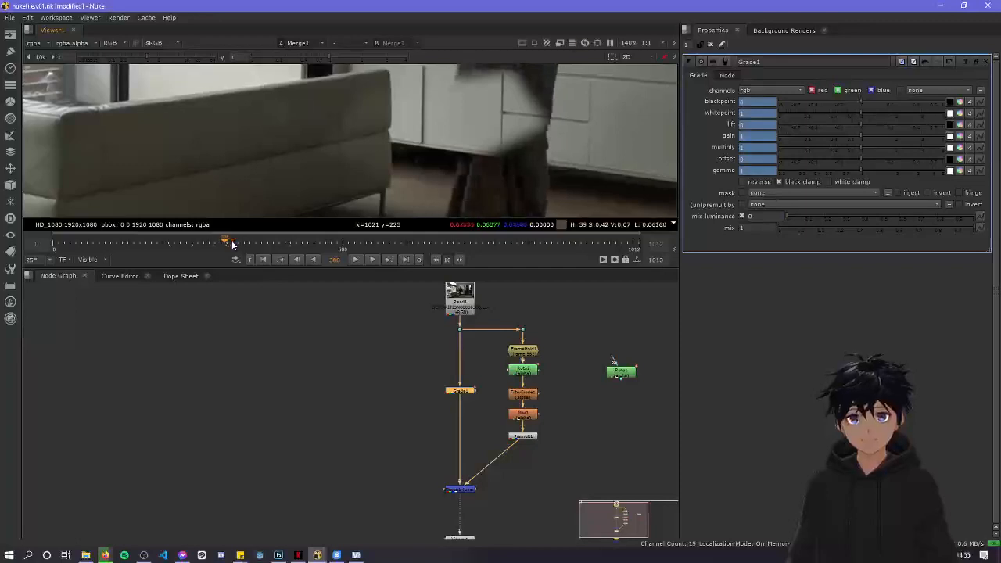
key(Left)
key(Left)
key(Left)
key(Left)
key(Left)
key(Left)
key(Left)
key(Left)
key(Left)
key(Left)
key(Left)
key(Left)
key(Left)
key(Left)
key(Left)
key(Left)
key(Left)
key(Left)
key(Left)
key(Left)
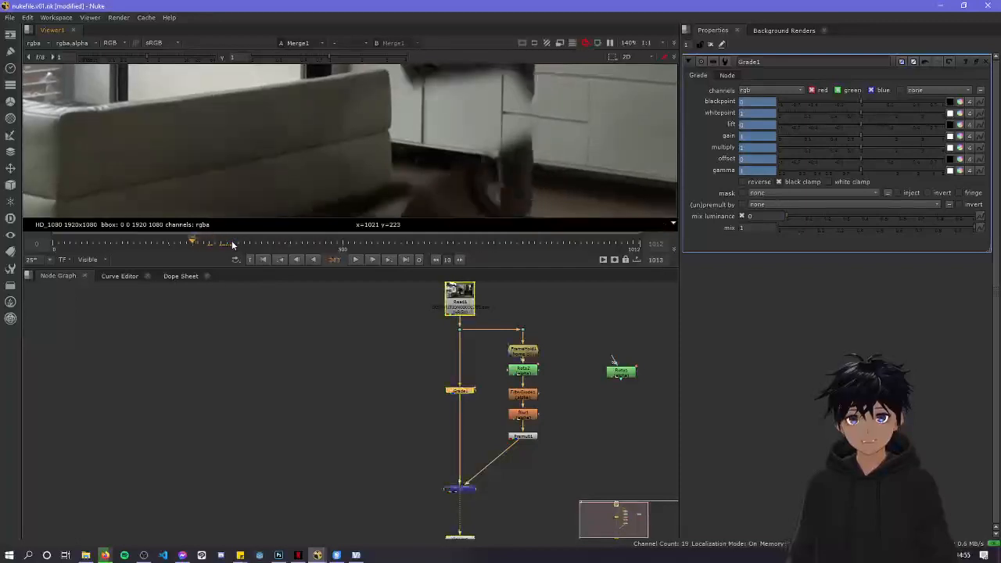
key(Left)
key(Left)
key(Left)
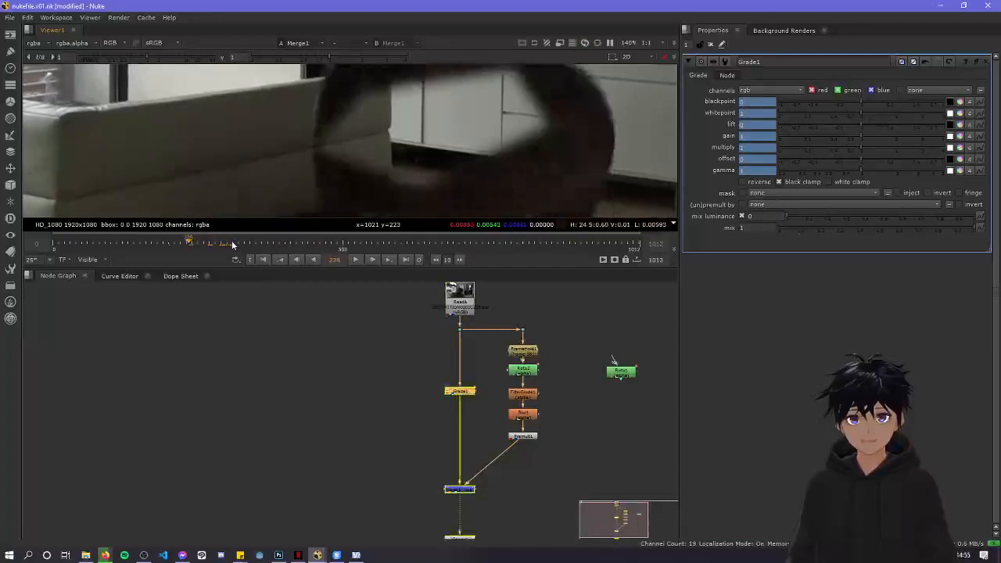
Go forward again frame by frame, comparing the patch's brightness with the surrounding plate
key(Right)
key(Right)
key(Right)
key(Right)
key(Right)
key(Right)
key(Right)
key(Right)
key(Right)
key(Right)
key(Right)
key(Right)
key(Right)
key(Right)
key(Right)
key(Right)
key(Right)
key(Right)
key(Right)
key(Right)
key(Right)
key(Right)
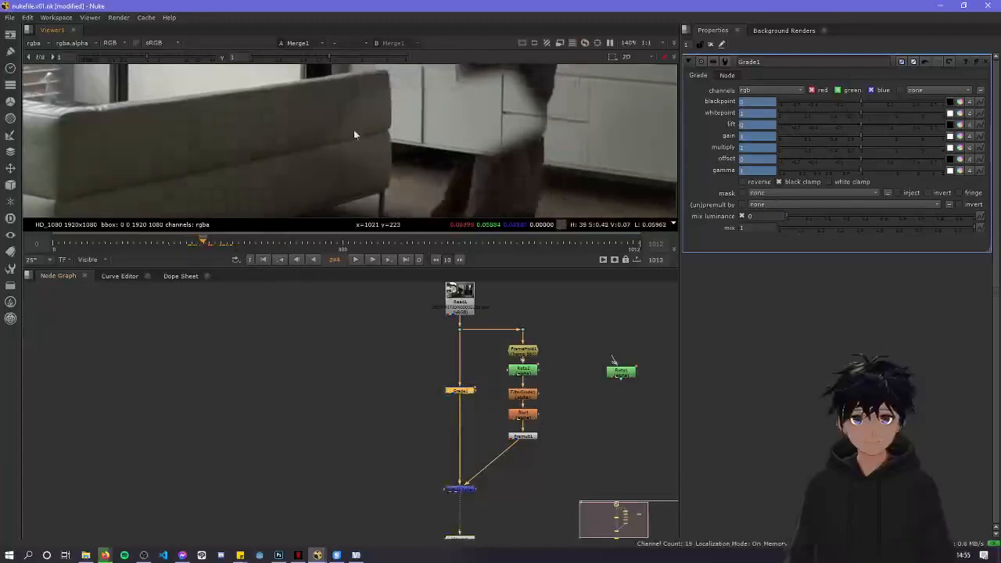
Continue frame by frame to about frame 316, examining how the patch blends around the sofa's end and the white cabinet
scroll(344, 131, up, 2)
scroll(349, 136, down, 5)
scroll(351, 149, down, 1)
scroll(351, 153, up, 2)
scroll(344, 156, down, 3)
scroll(313, 168, up, 4)
key(Right)
key(Right)
key(Right)
key(Right)
key(Right)
key(Right)
key(Right)
key(Right)
key(Right)
key(Right)
key(Right)
key(Right)
key(Right)
key(Right)
key(Right)
key(Right)
key(Right)
key(Right)
key(Right)
key(Right)
key(Right)
key(Right)
key(Right)
key(Right)
key(Right)
scroll(337, 157, up, 4)
scroll(356, 125, down, 4)
key(Right)
key(Right)
key(Right)
key(Right)
key(Right)
key(Right)
key(Right)
key(Right)
key(Right)
key(Right)
key(Right)
key(Right)
key(Right)
key(Right)
key(Right)
key(Right)
key(Right)
key(Right)
key(Right)
key(Right)
key(Right)
key(Right)
key(Right)
key(Right)
scroll(342, 120, up, 10)
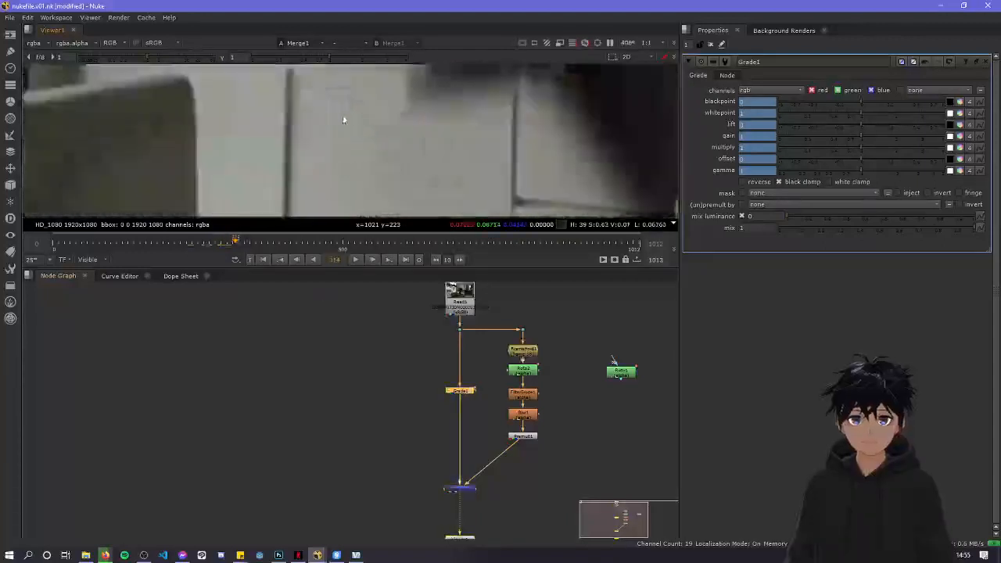
scroll(344, 119, down, 3)
middle_drag(277, 145, 380, 107)
scroll(377, 112, down, 4)
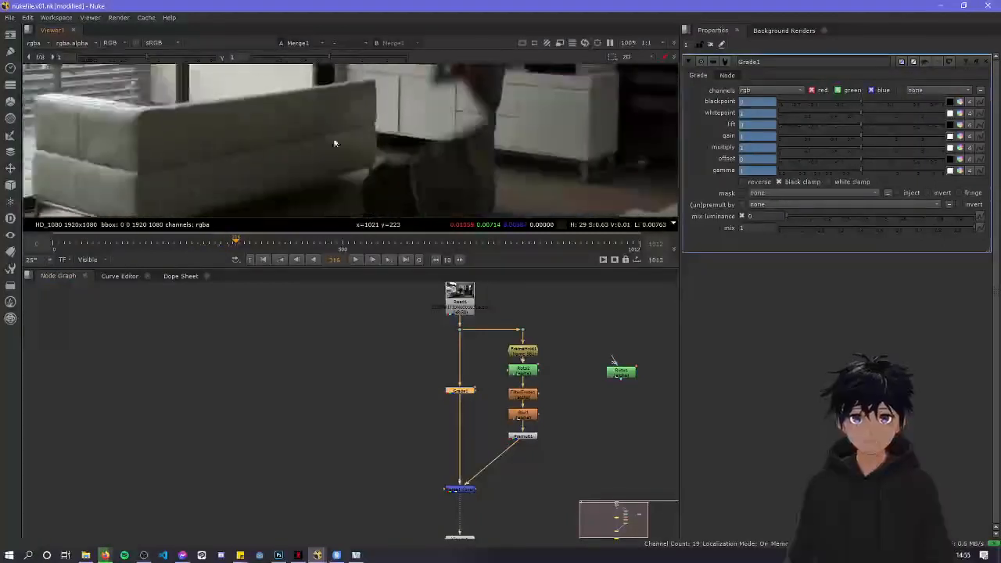
At frame 424, set keyframes on Grade1's blackpoint, whitepoint, lift, gain, multiply and offset
drag(254, 248, 303, 249)
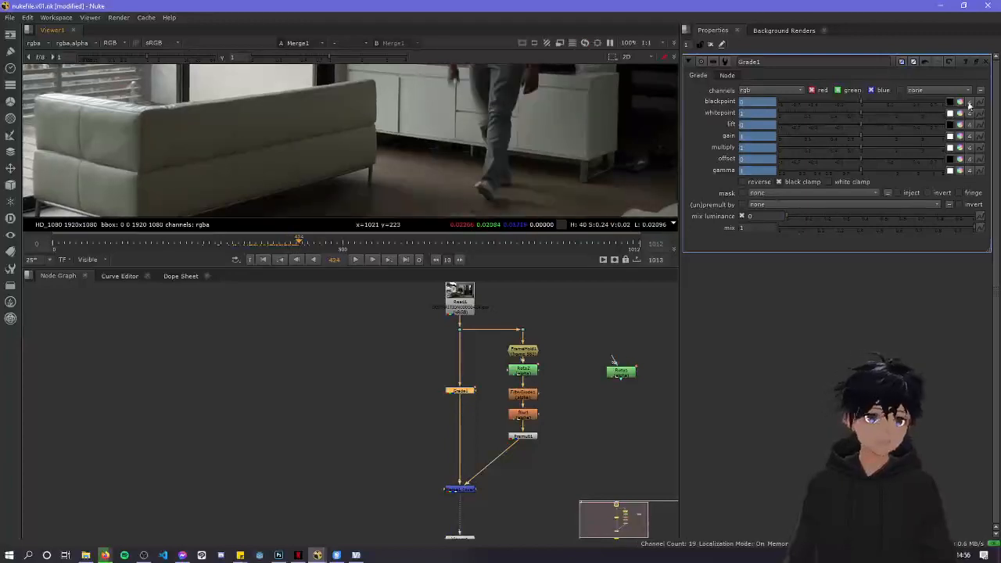
click(977, 102)
click(977, 110)
click(978, 115)
click(977, 119)
click(978, 124)
click(980, 131)
click(982, 135)
click(982, 141)
click(983, 148)
click(983, 151)
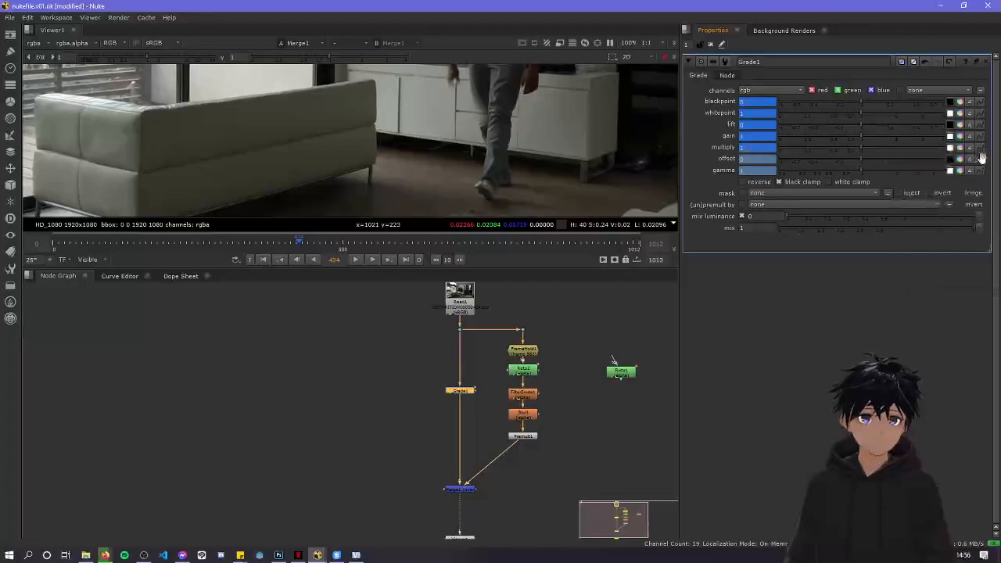
click(981, 160)
click(972, 165)
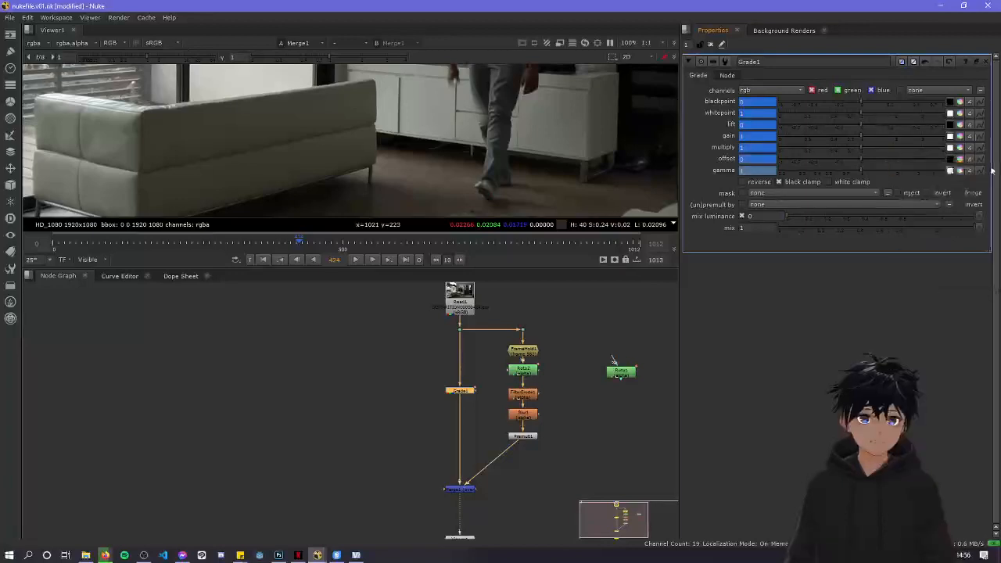
click(984, 169)
click(972, 176)
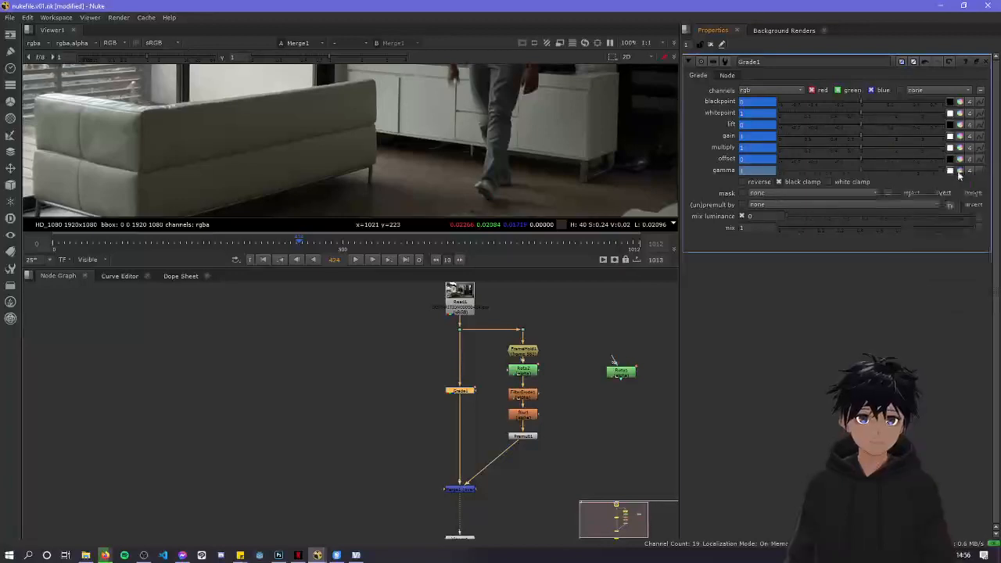
Set a keyframe on Grade1's gamma at frame 424, with its channels collapsed to a single value
click(959, 169)
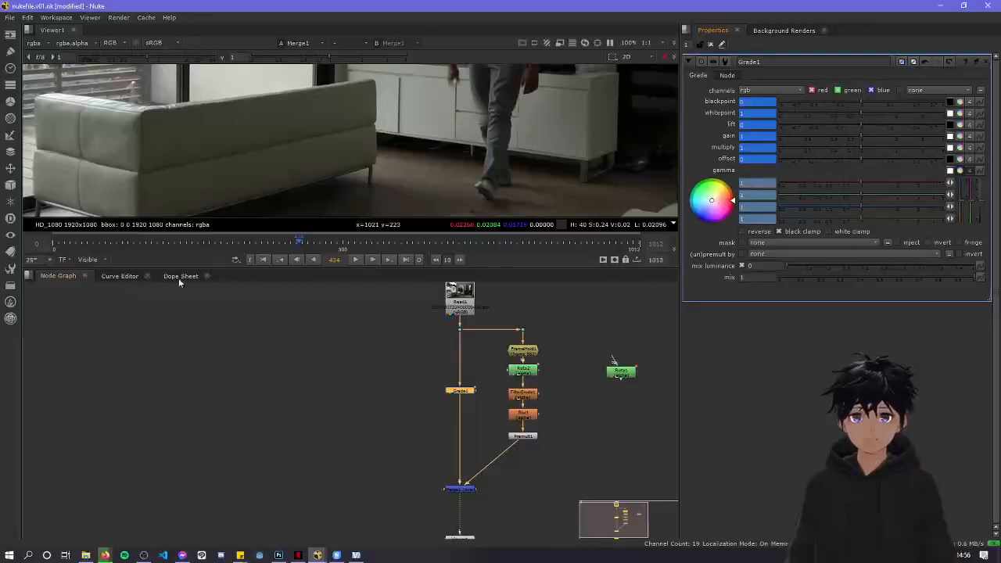
middle_drag(350, 190, 361, 160)
scroll(363, 144, up, 2)
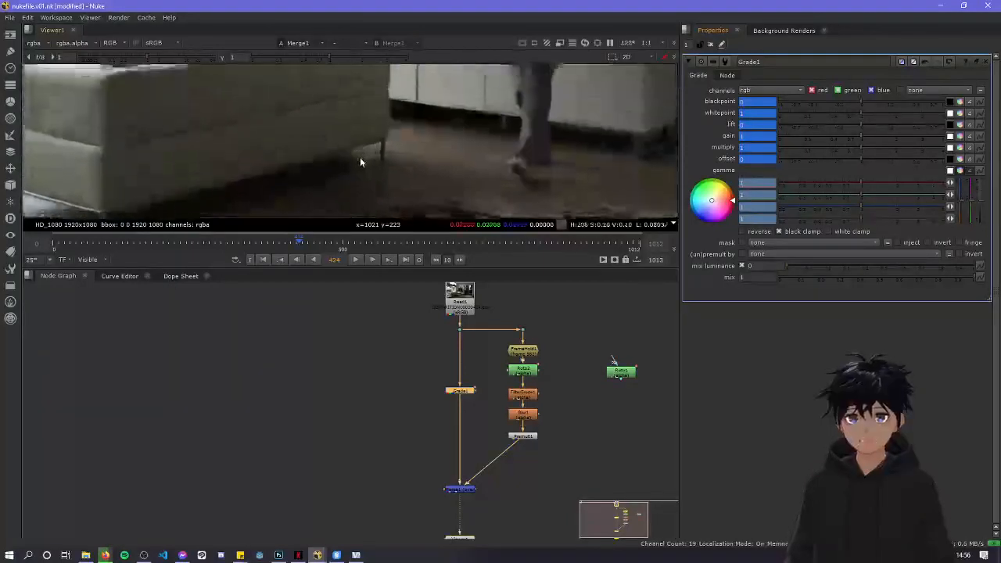
scroll(361, 160, down, 2)
scroll(362, 160, up, 2)
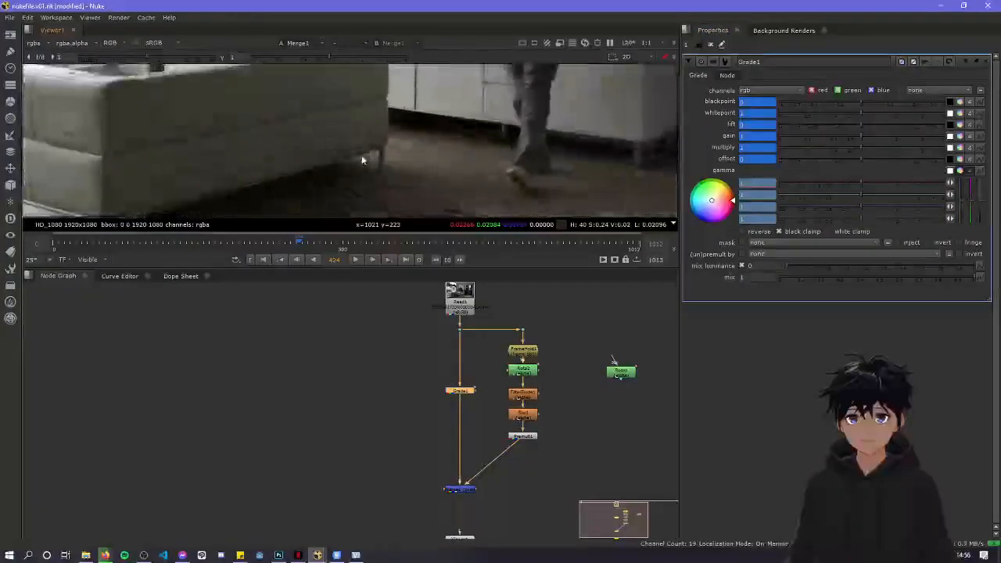
click(178, 289)
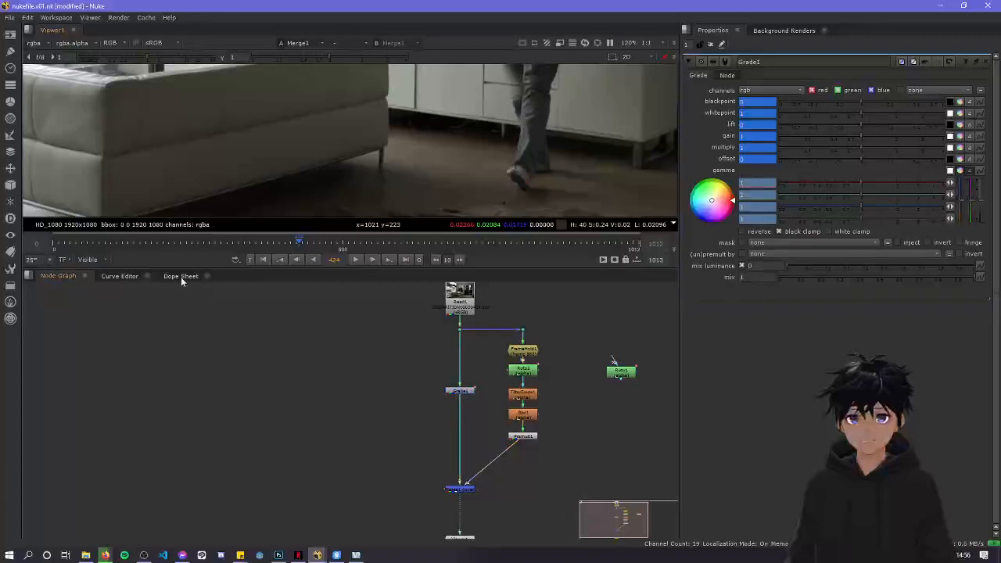
click(960, 172)
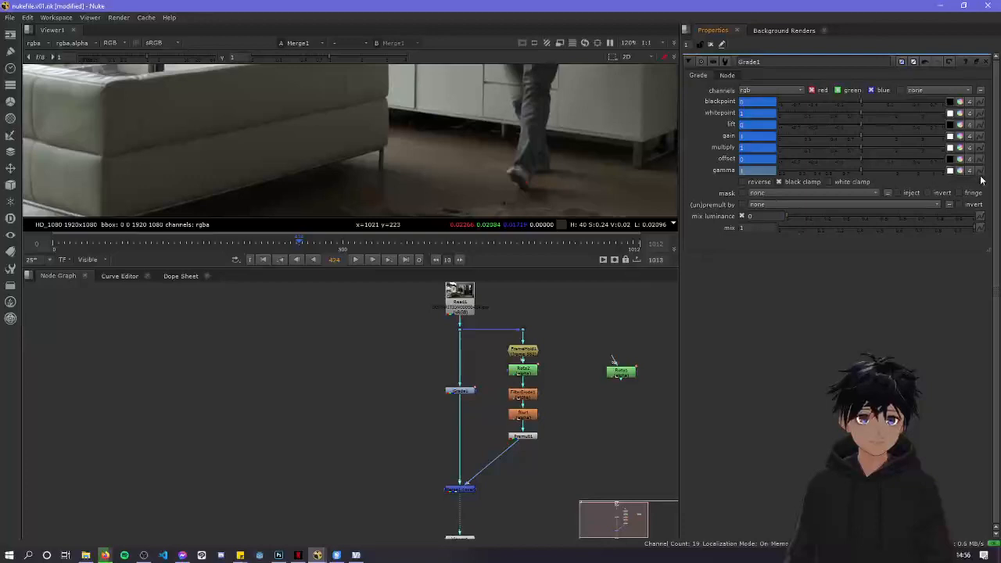
click(980, 172)
click(961, 180)
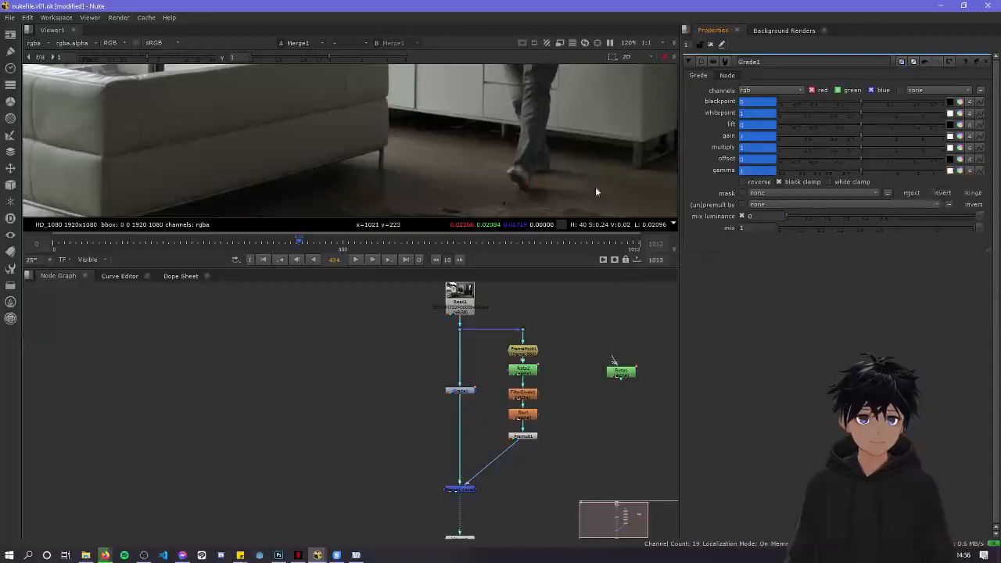
Go back to frame 390 and compare the patch's brightness with the plate around the sofa's end
scroll(376, 165, up, 2)
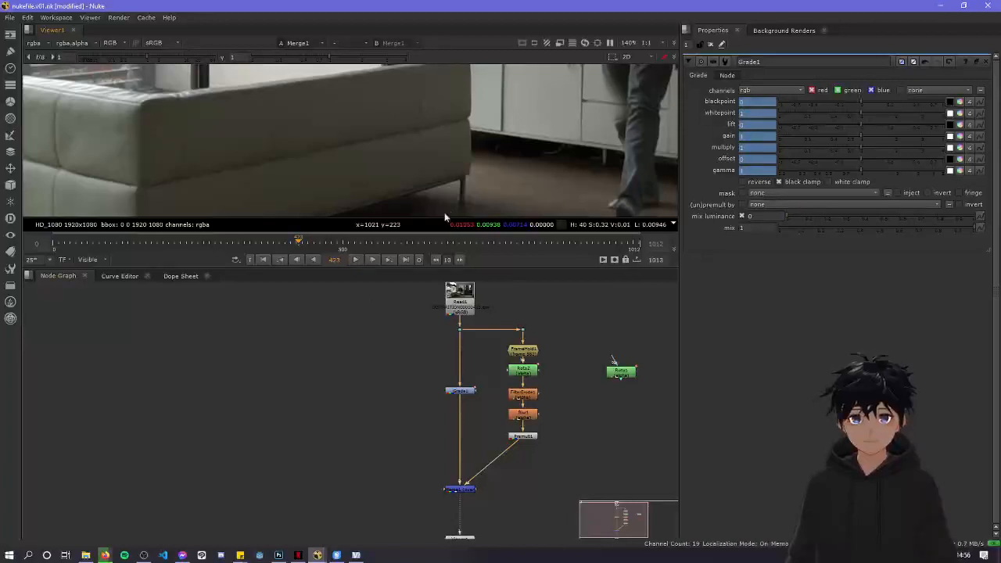
scroll(451, 206, down, 5)
scroll(454, 198, up, 6)
scroll(474, 174, up, 2)
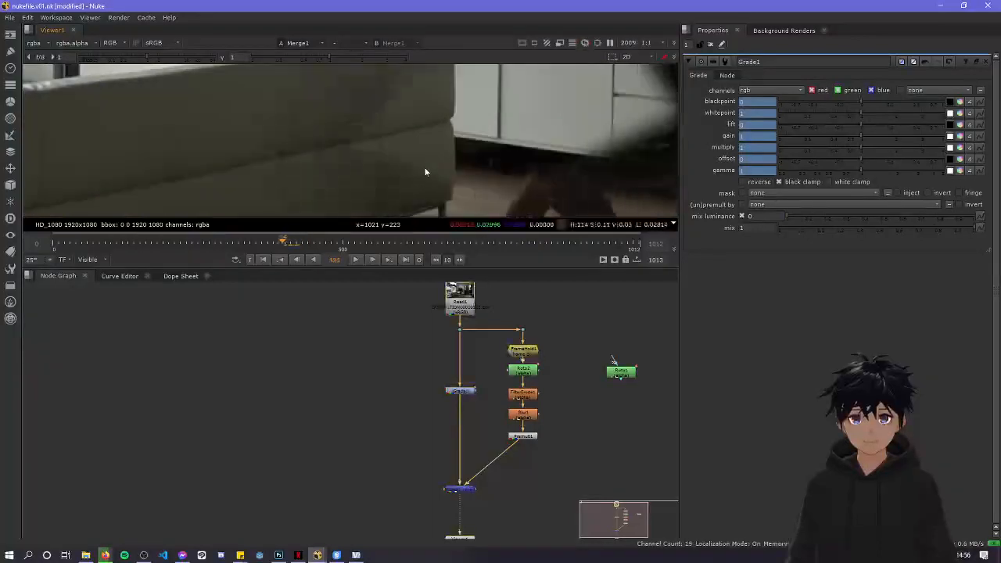
middle_drag(397, 157, 447, 154)
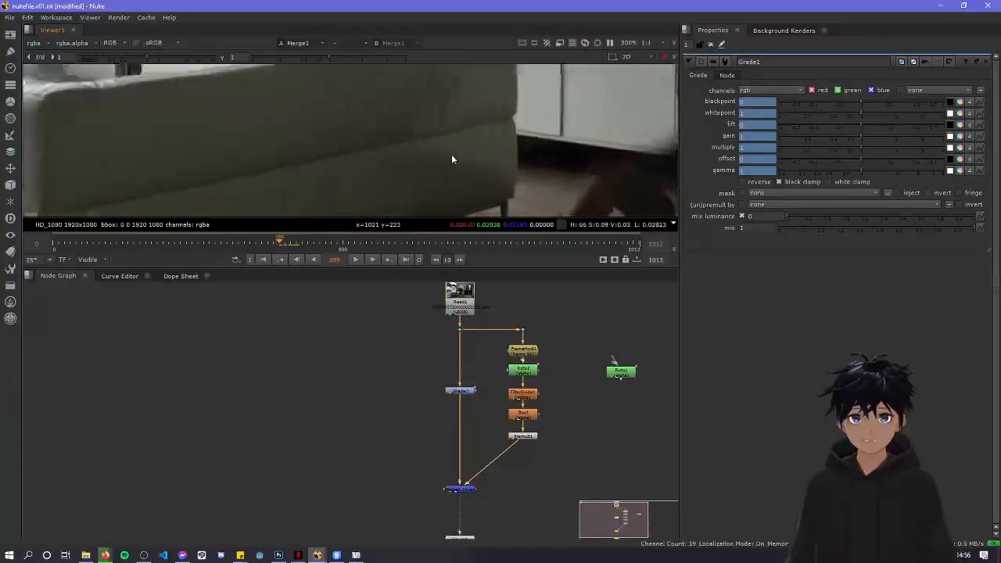
scroll(450, 155, down, 5)
scroll(455, 150, up, 5)
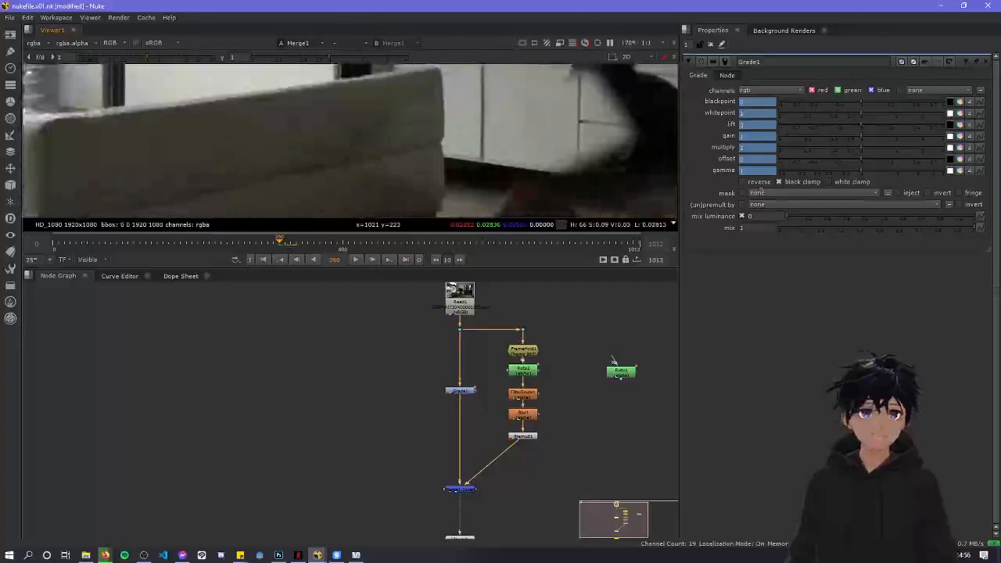
Try a slightly negative blackpoint in Grade1 at frame 390 and reset it to 0
click(858, 102)
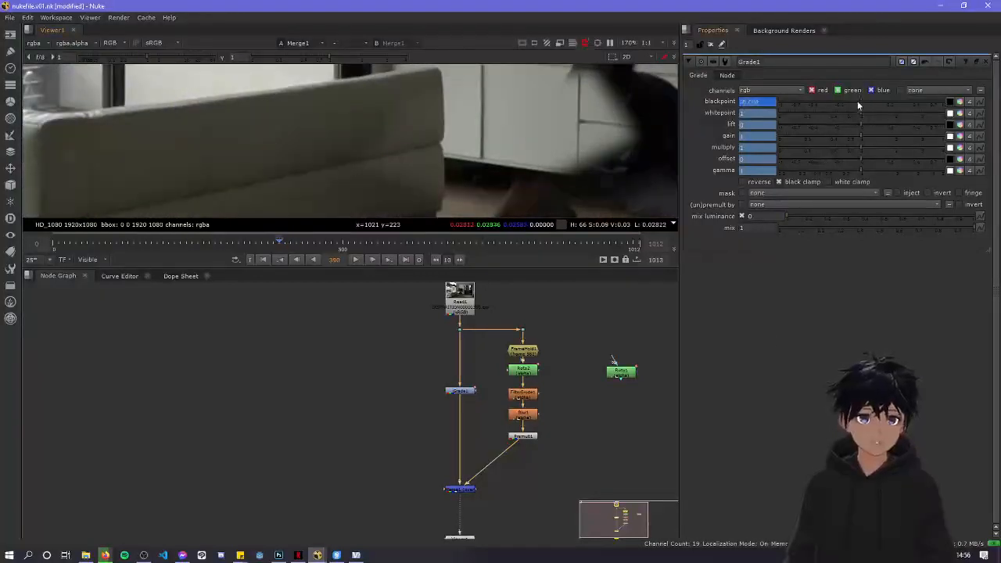
drag(854, 101, 853, 100)
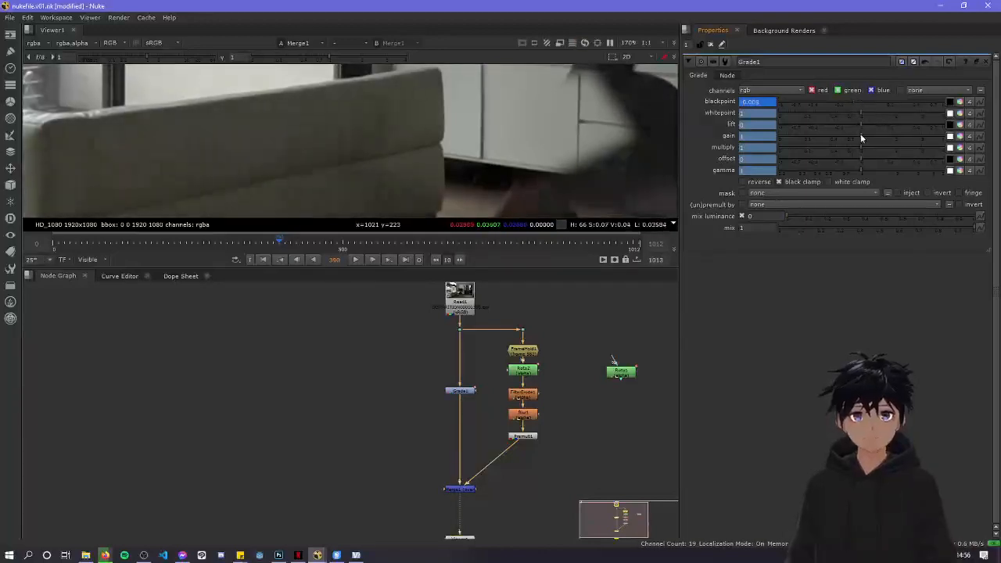
text(0)
key(Return)
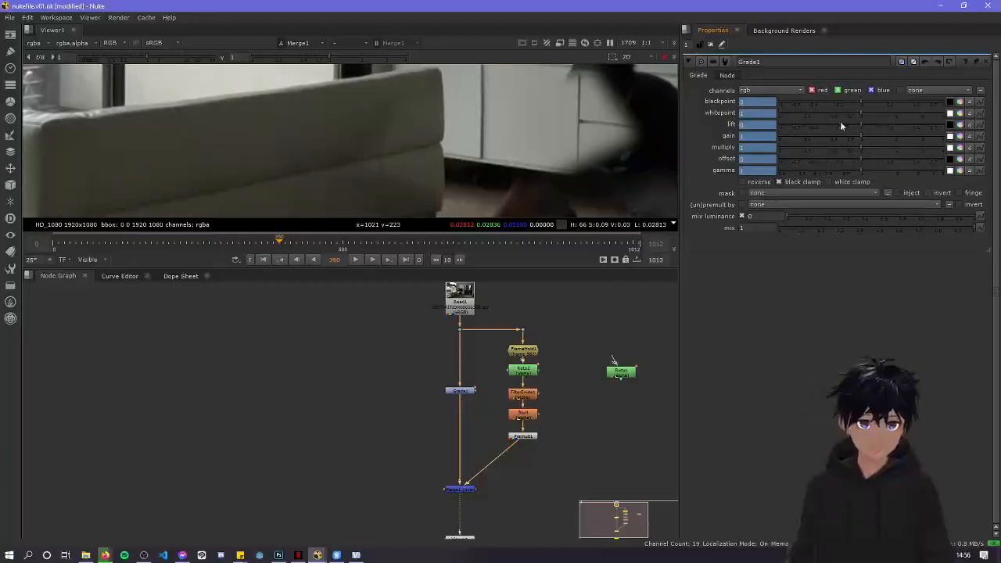
At frame 390, raise Grade1's lift to 0.001 and its multiply to 1.2
drag(855, 124, 863, 124)
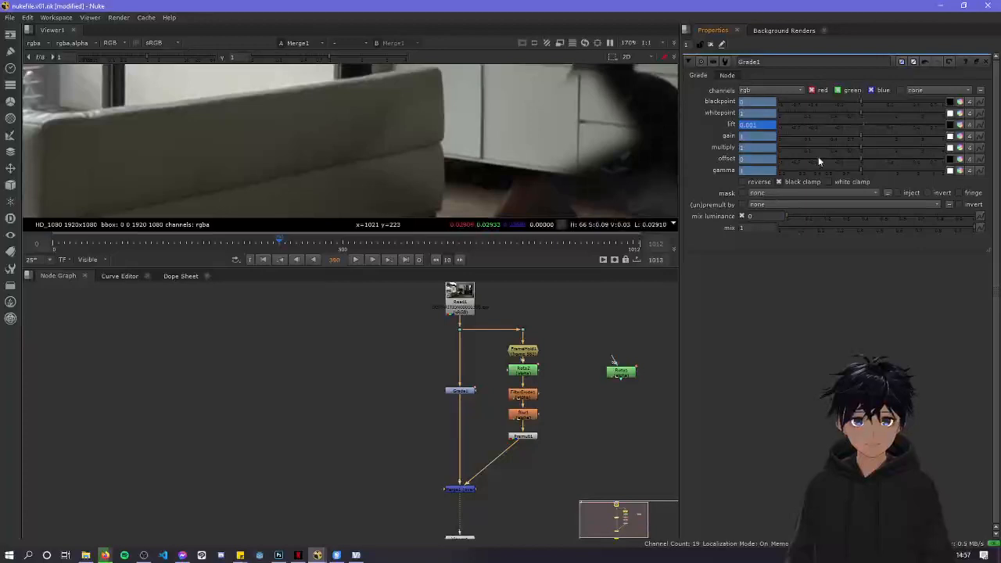
mouse_move(860, 147)
mouse_down()
mouse_move(853, 148)
mouse_move(868, 148)
mouse_up()
scroll(533, 176, down, 3)
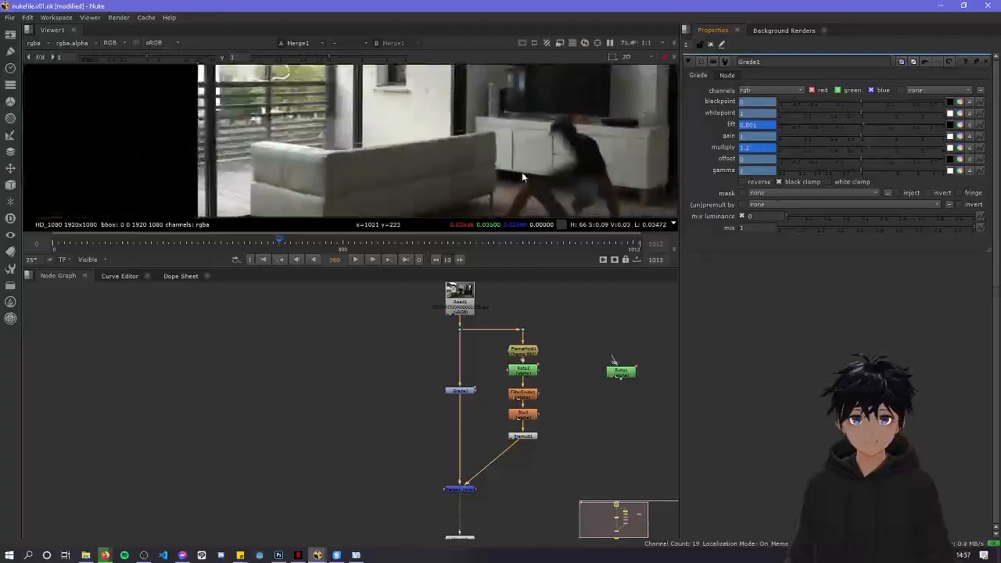
scroll(517, 156, up, 3)
scroll(522, 152, down, 2)
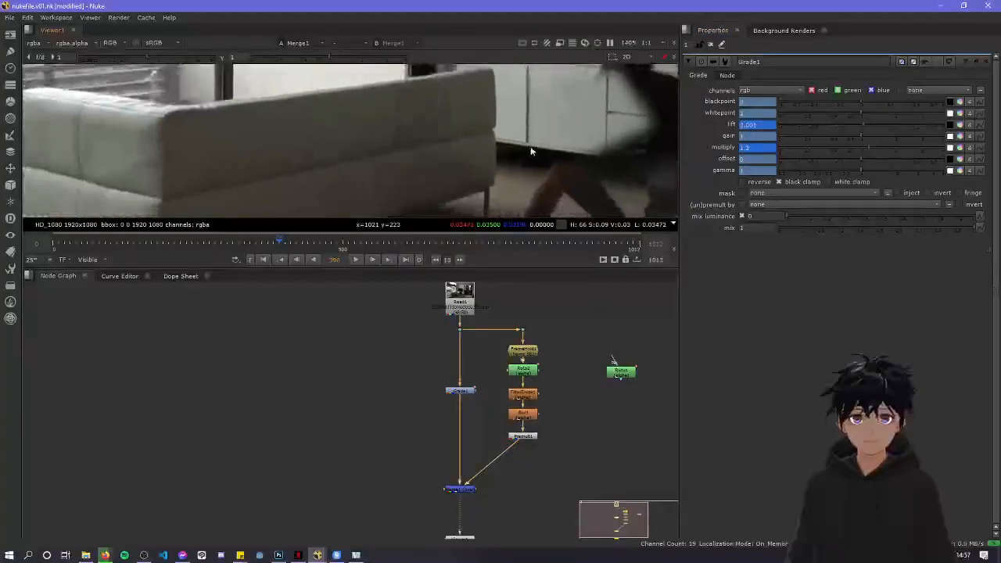
Set Grade1's offset to 0.002 and gamma to 1.04 at frame 390, checking the sofa against the patch
click(860, 159)
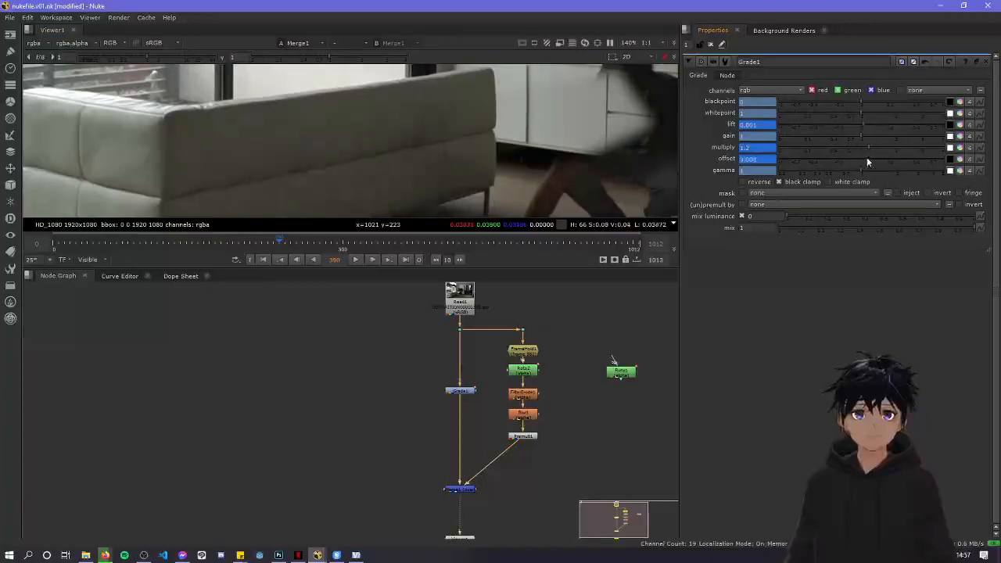
scroll(647, 160, down, 5)
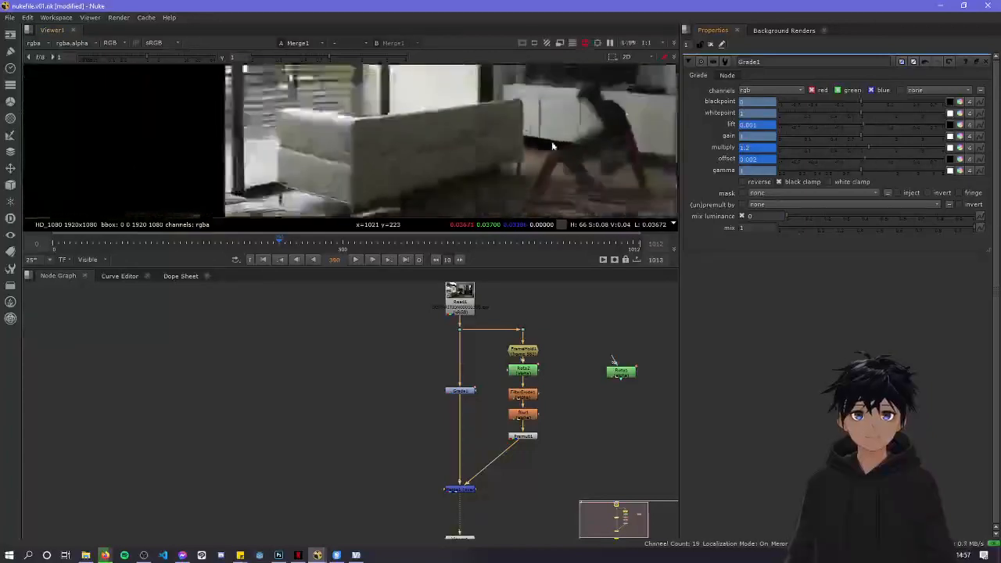
scroll(510, 151, up, 4)
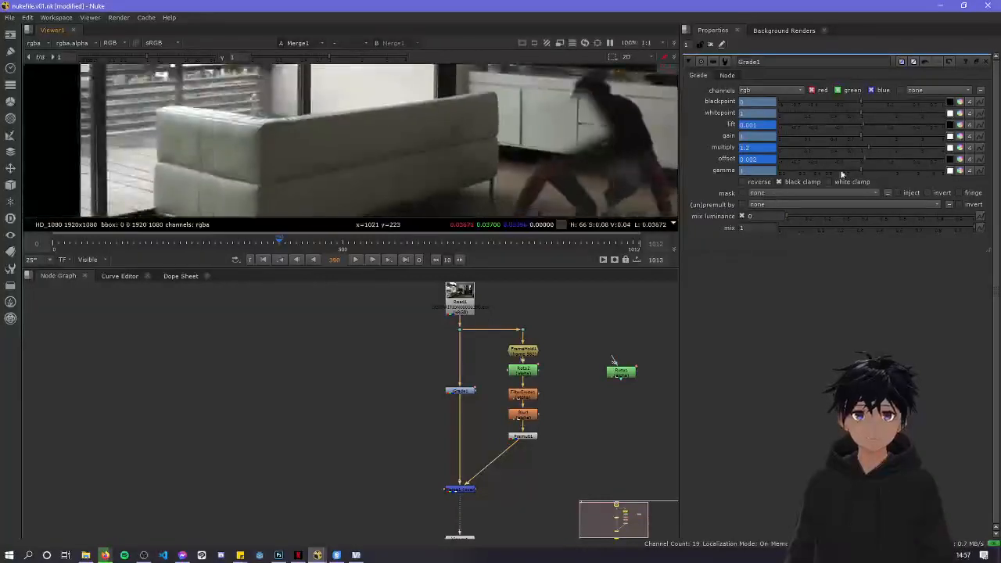
click(864, 170)
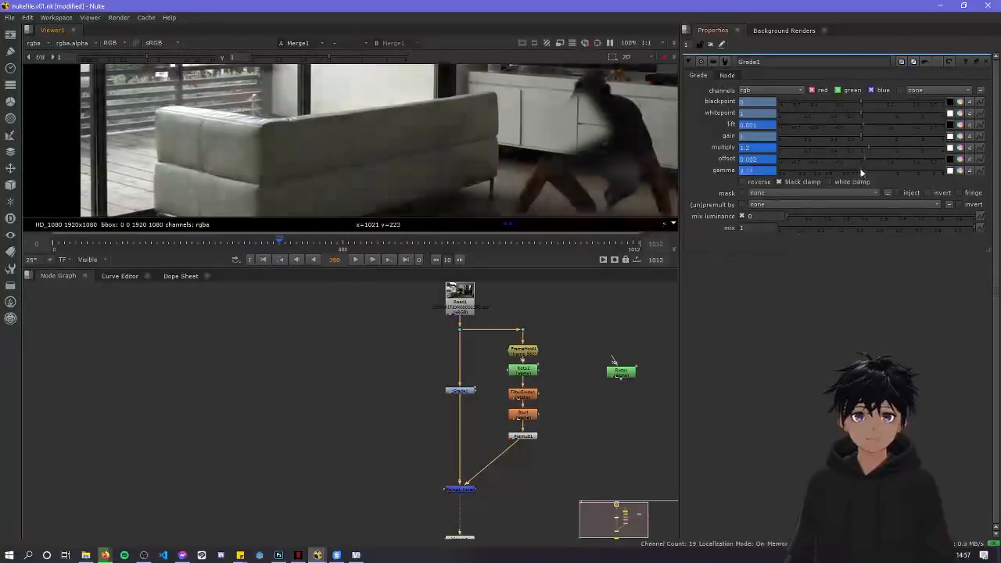
drag(863, 170, 867, 171)
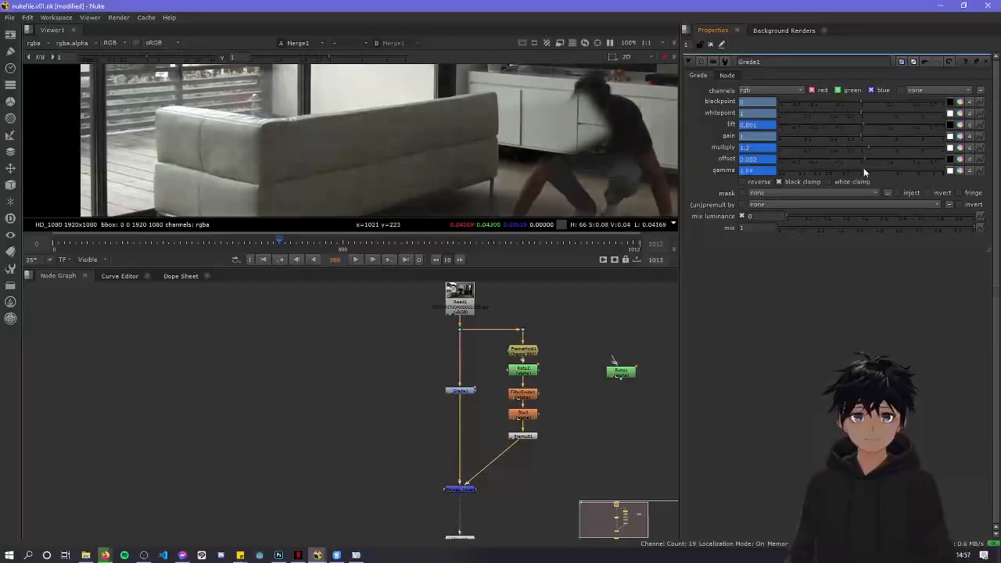
scroll(469, 154, down, 7)
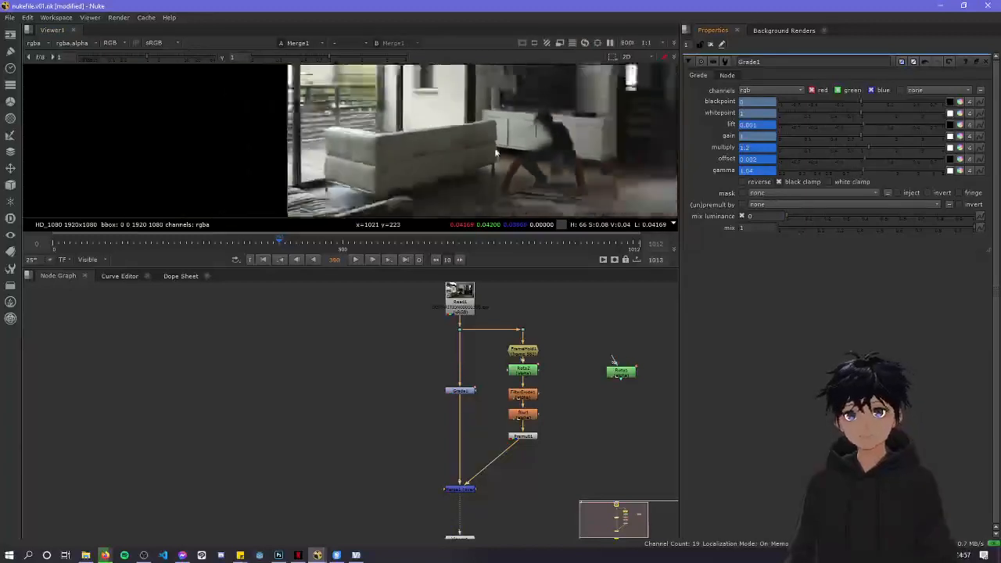
scroll(460, 160, up, 6)
scroll(459, 162, up, 1)
middle_drag(383, 138, 496, 166)
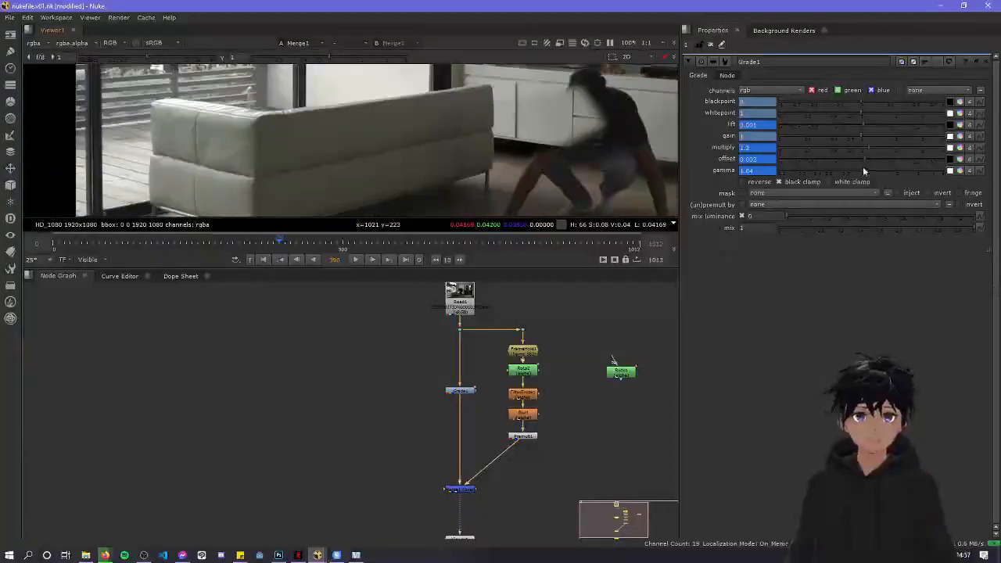
Test a blackpoint of -0.0005 in Grade1 and bring it back to 0, comparing the result across the full frame
click(857, 101)
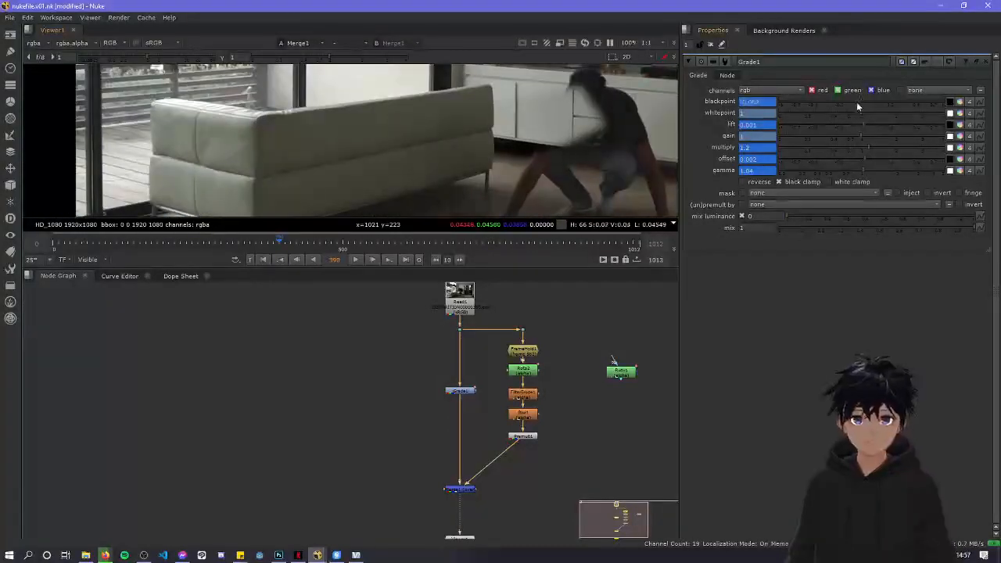
click(858, 101)
scroll(419, 164, down, 1)
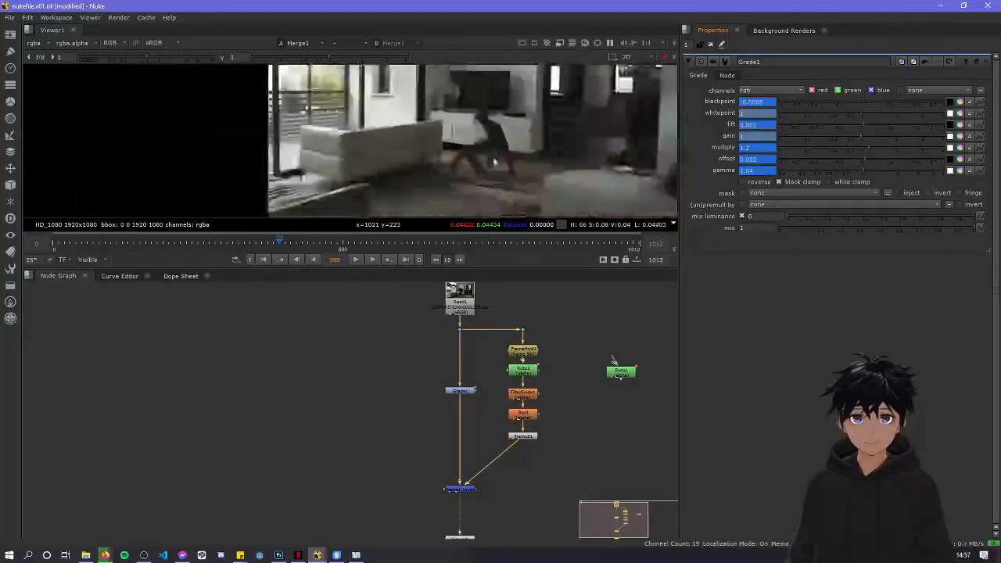
scroll(405, 141, up, 3)
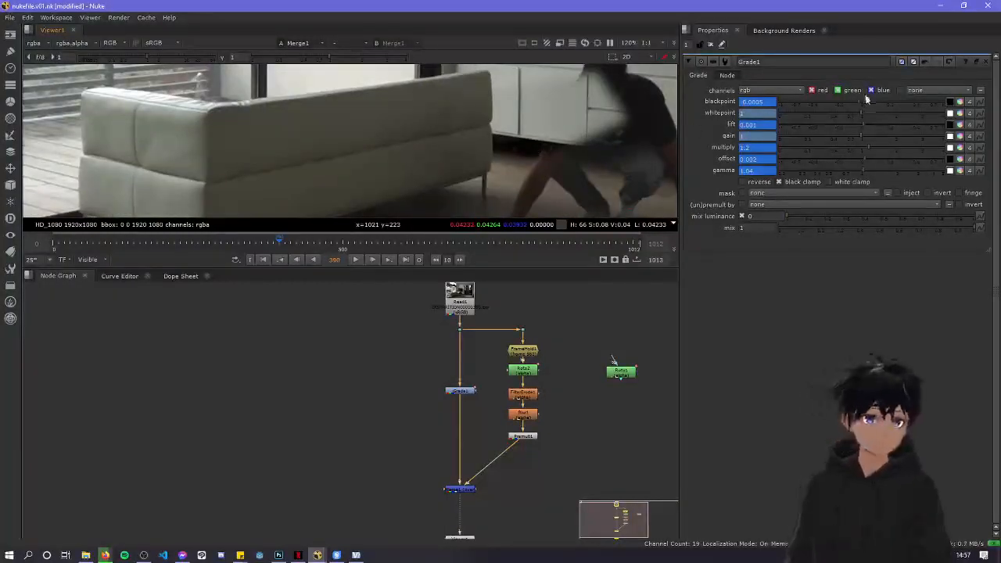
drag(857, 98, 860, 98)
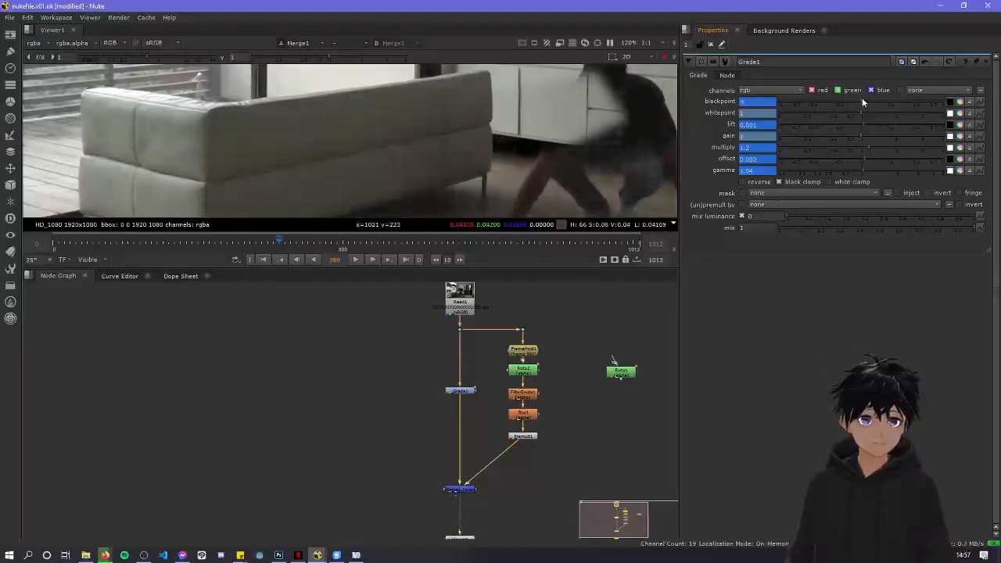
scroll(472, 158, down, 6)
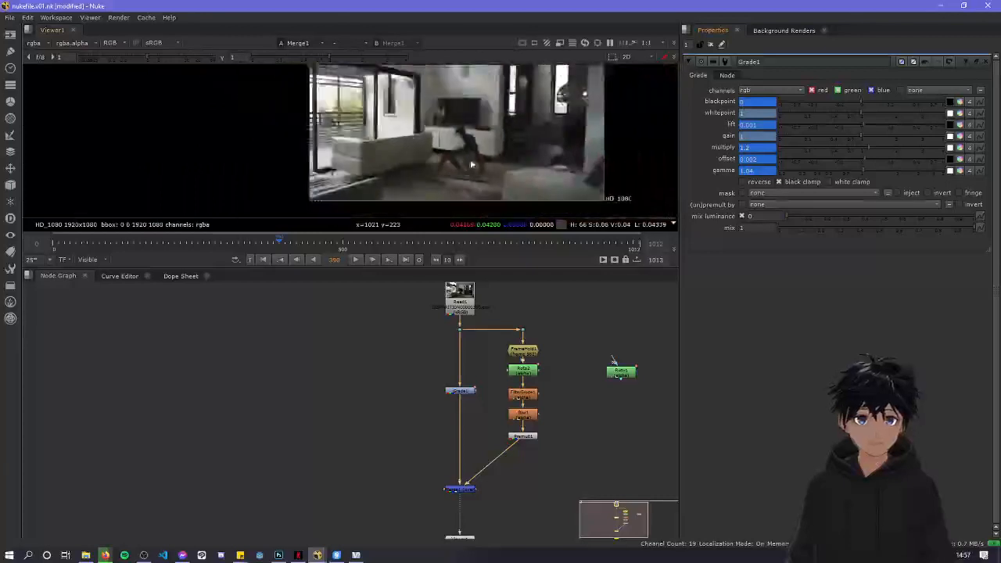
middle_drag(471, 159, 405, 173)
scroll(406, 167, down, 1)
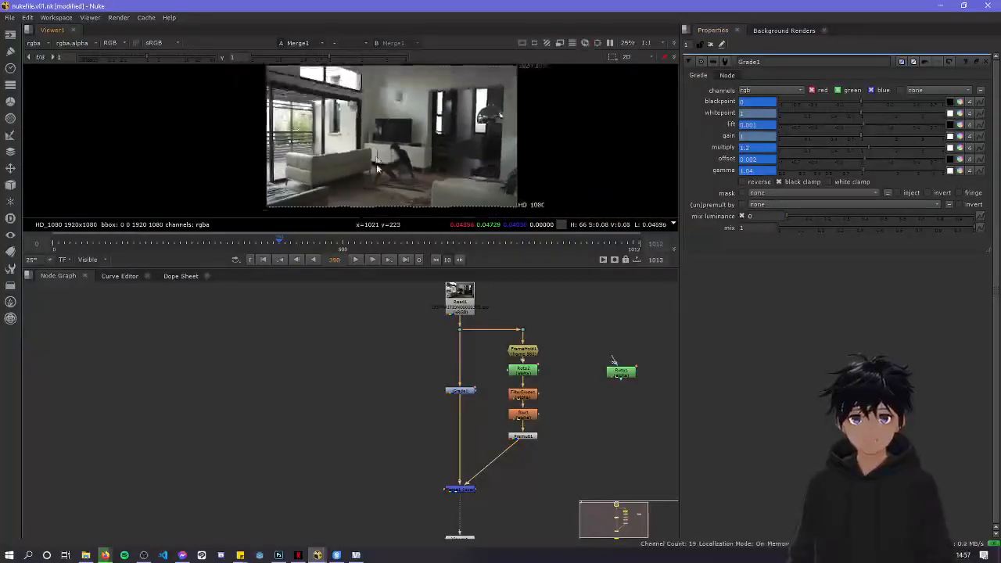
Replace Roto2 in the patch branch with the loose Roto1, wired between FrameHold1 and FilterErode1
scroll(386, 158, up, 6)
scroll(398, 147, up, 2)
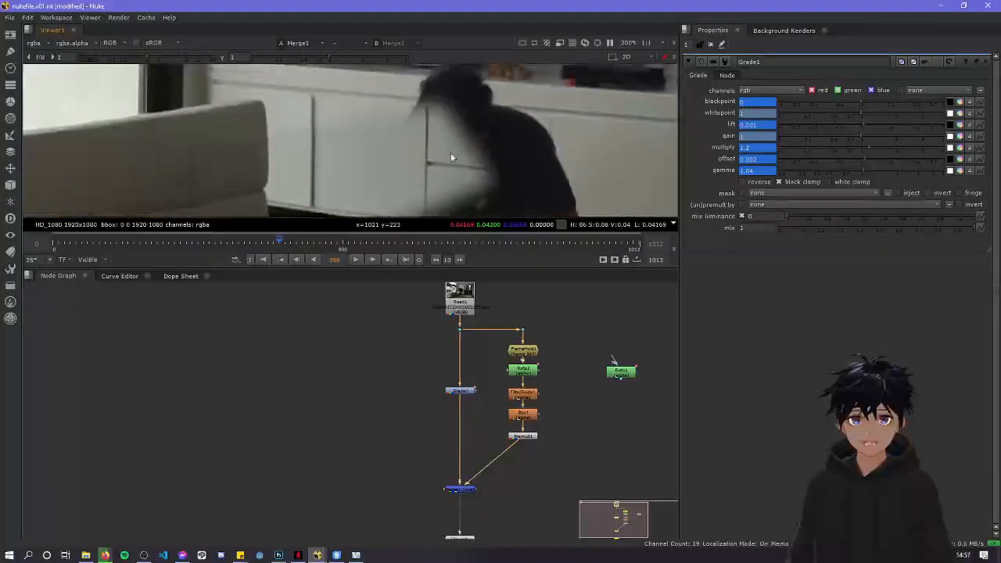
scroll(395, 152, down, 3)
scroll(406, 149, up, 2)
scroll(408, 159, down, 3)
scroll(409, 149, up, 2)
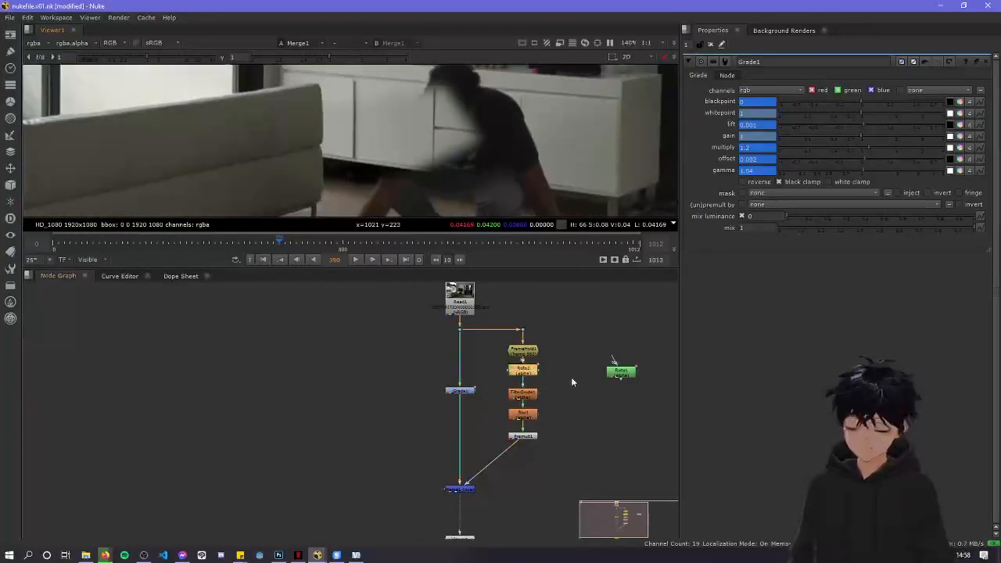
key(ctrl+shift+x)
drag(564, 379, 527, 374)
Play the merged shot from about frame 161 in the enlarged viewer and examine how the patch blends with the plate
scroll(415, 188, down, 4)
scroll(380, 182, up, 2)
drag(270, 244, 147, 244)
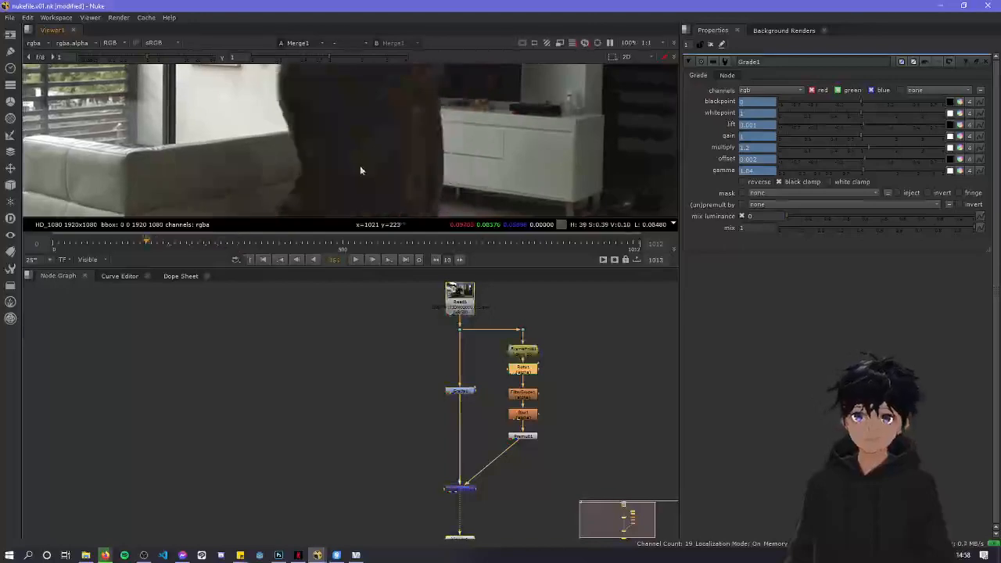
key(space)
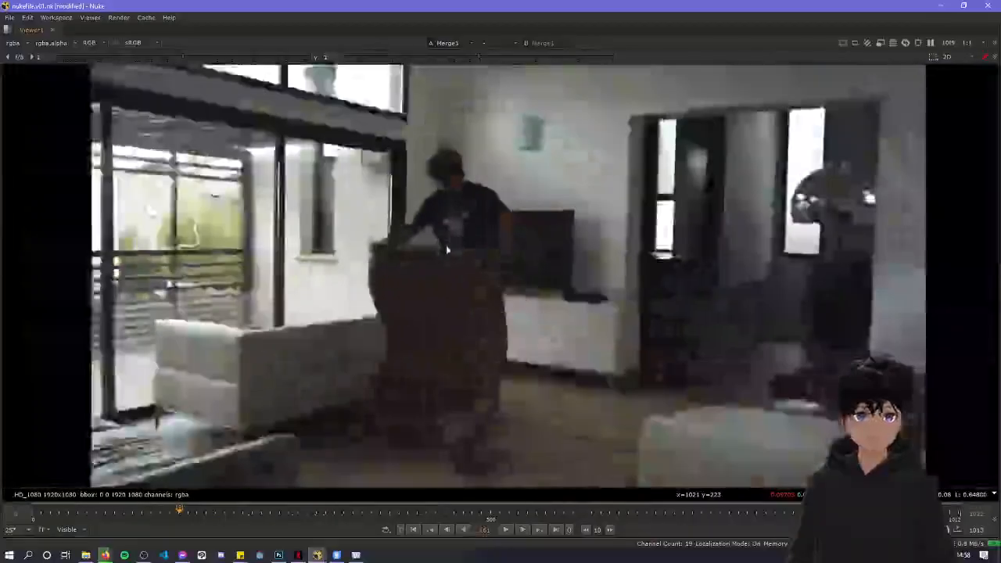
scroll(447, 248, down, 1)
middle_drag(447, 247, 421, 235)
scroll(418, 240, up, 1)
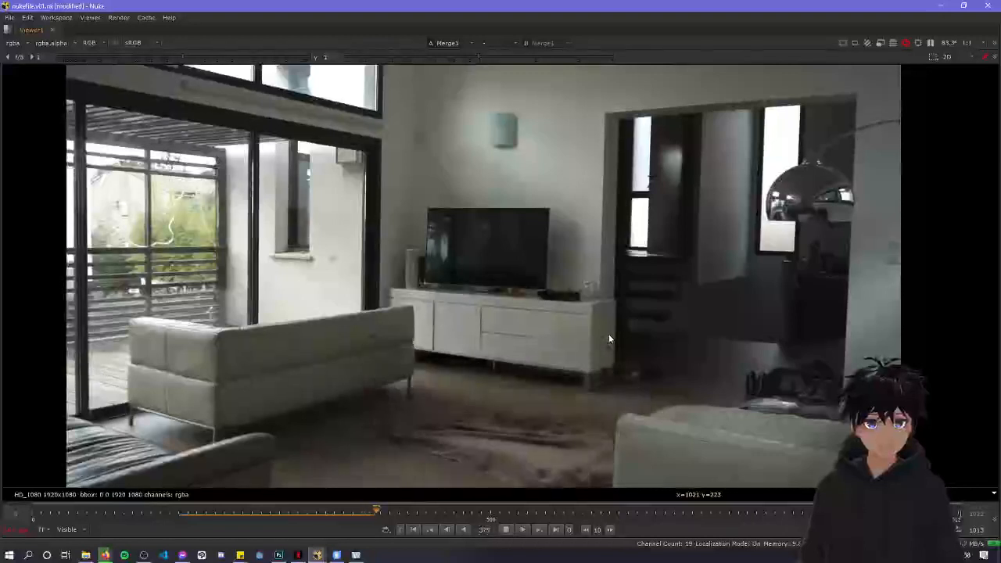
click(505, 530)
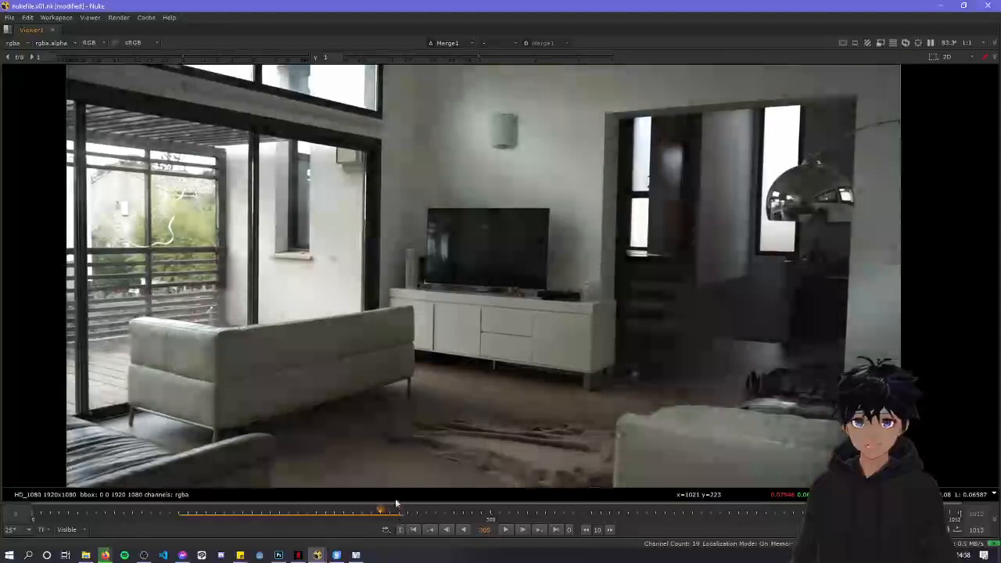
Step frame by frame through the fall of the cloth, comparing the brightness of frames 403 and 404
key(Right)
key(Right)
key(Right)
key(Right)
key(Right)
key(Right)
key(Right)
key(Right)
key(Right)
key(Right)
key(Right)
key(Right)
key(Right)
key(Right)
key(Right)
key(Right)
key(Right)
key(Right)
key(Right)
key(Left)
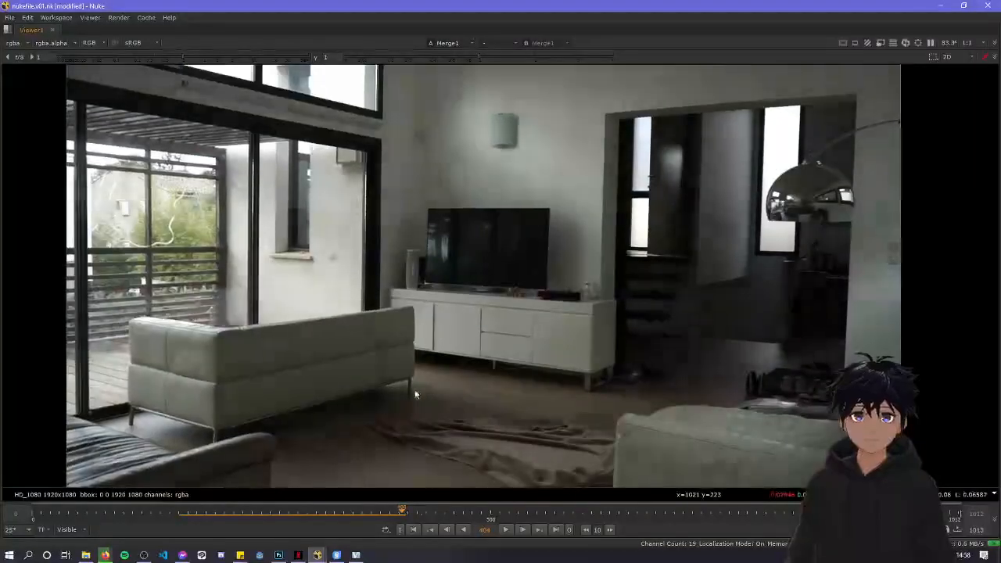
key(Left)
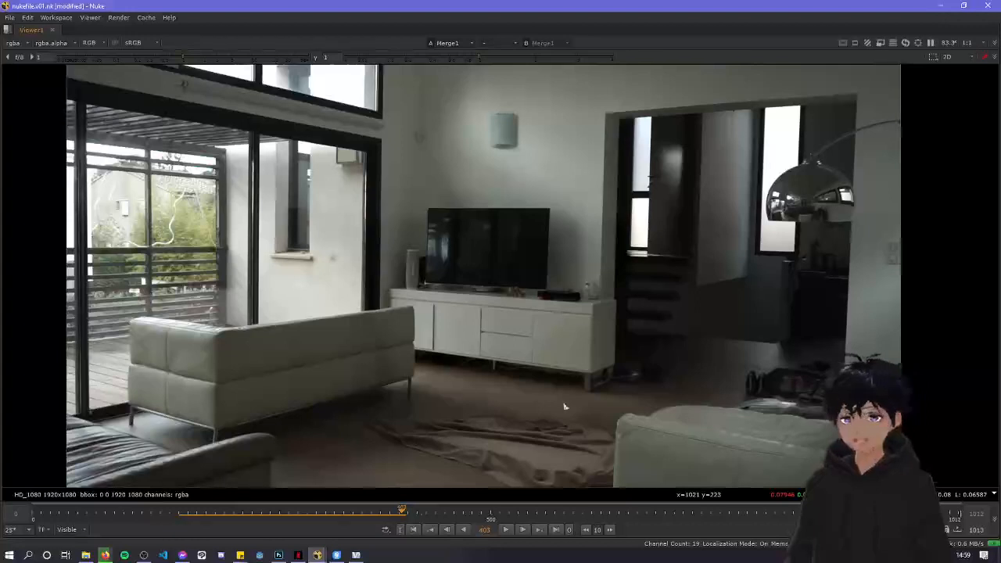
key(Right)
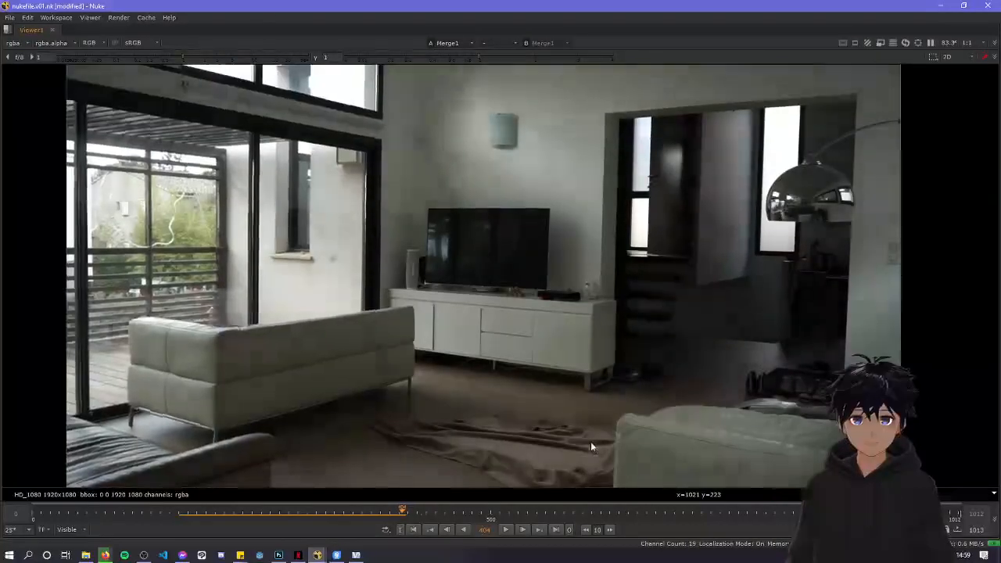
key(Left)
key(Right)
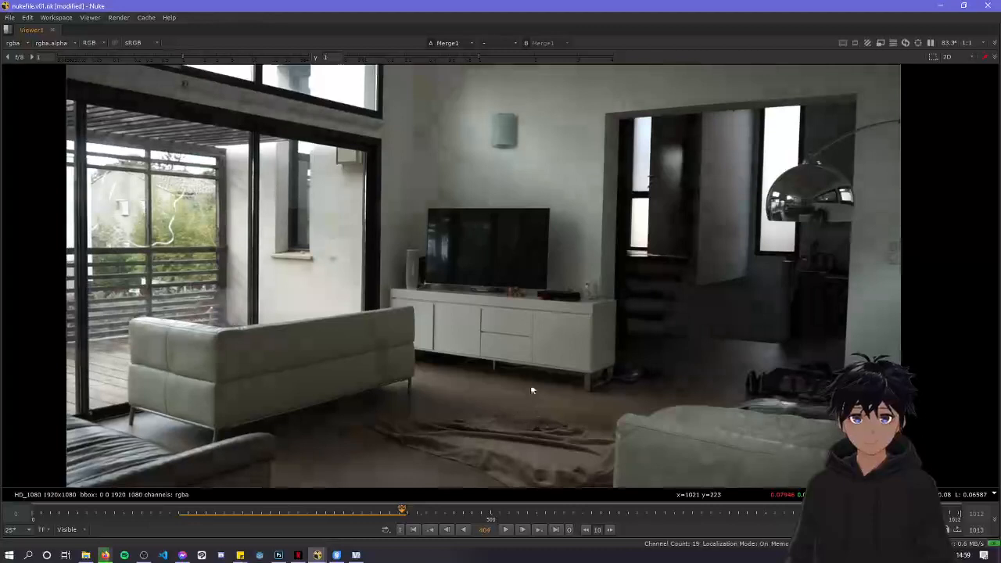
key(Left)
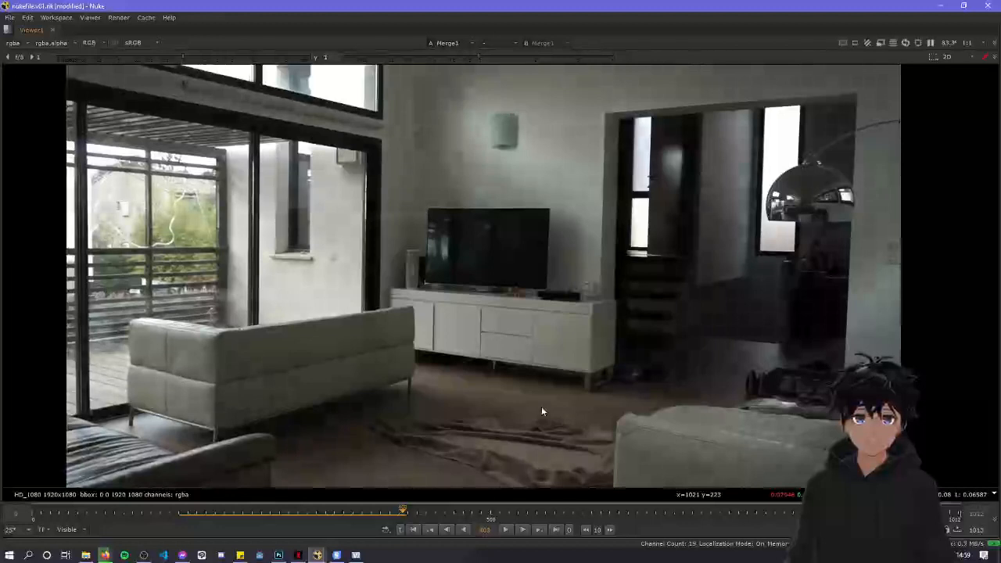
key(Right)
key(Left)
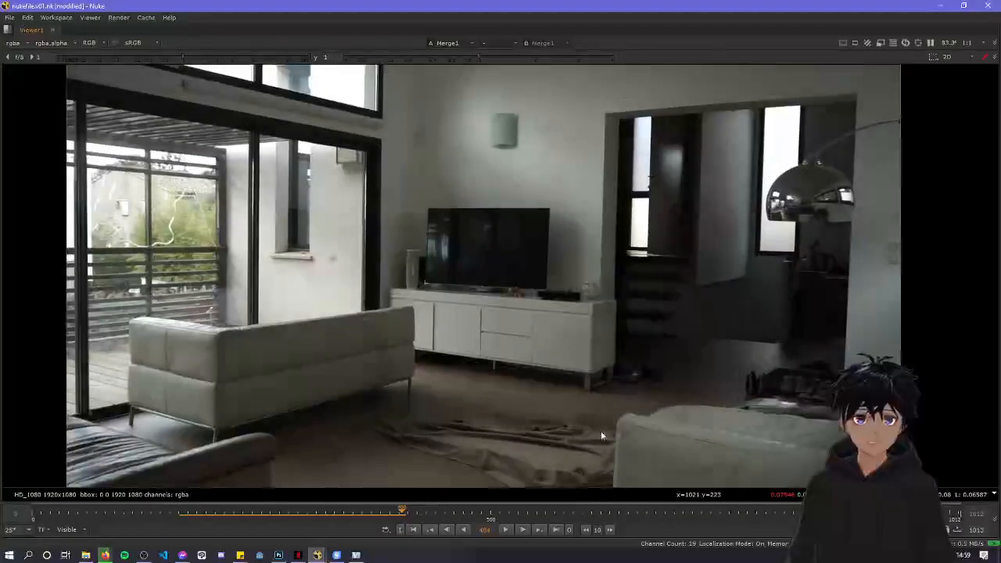
Step back through the frames before 403 and forward past it again, examining the brightness shift around the sofa and floor
key(Left)
key(Left)
key(Left)
key(Left)
key(Left)
key(Left)
key(Left)
key(Left)
key(Left)
key(Left)
key(Left)
key(Left)
key(Left)
key(Left)
key(Left)
key(Left)
key(Left)
key(Left)
key(Left)
key(Left)
key(Left)
key(Left)
key(Right)
key(Right)
key(Right)
key(Right)
key(Right)
key(Right)
key(Right)
key(Right)
key(Right)
key(Right)
key(Right)
key(Right)
key(Right)
key(Right)
key(Right)
key(Right)
key(Right)
key(Right)
key(Right)
key(Right)
key(Right)
key(Right)
key(Right)
key(Right)
key(Right)
key(Right)
key(Right)
key(Right)
key(Right)
key(Right)
key(Right)
key(Right)
key(Right)
key(Right)
key(Right)
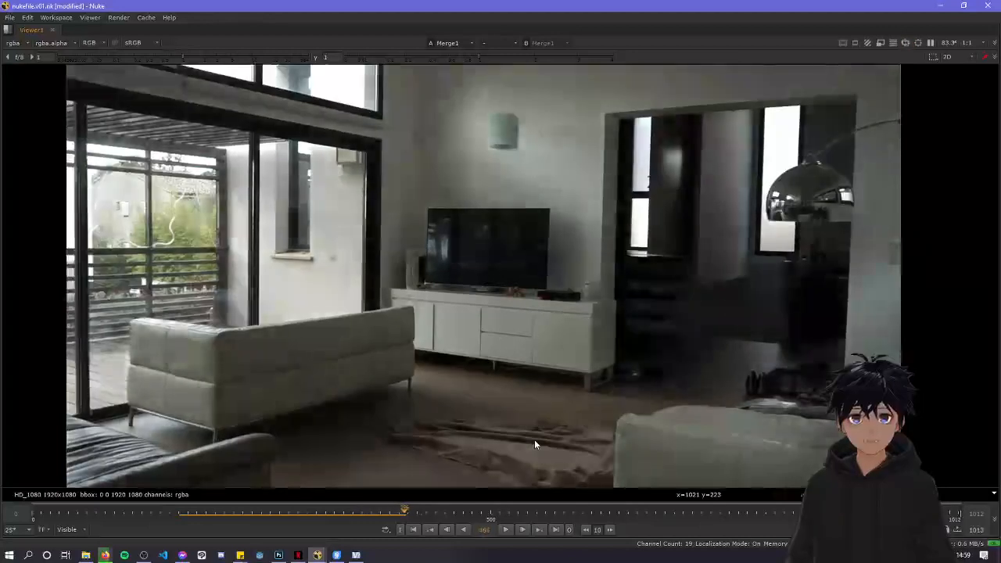
key(Left)
key(Left)
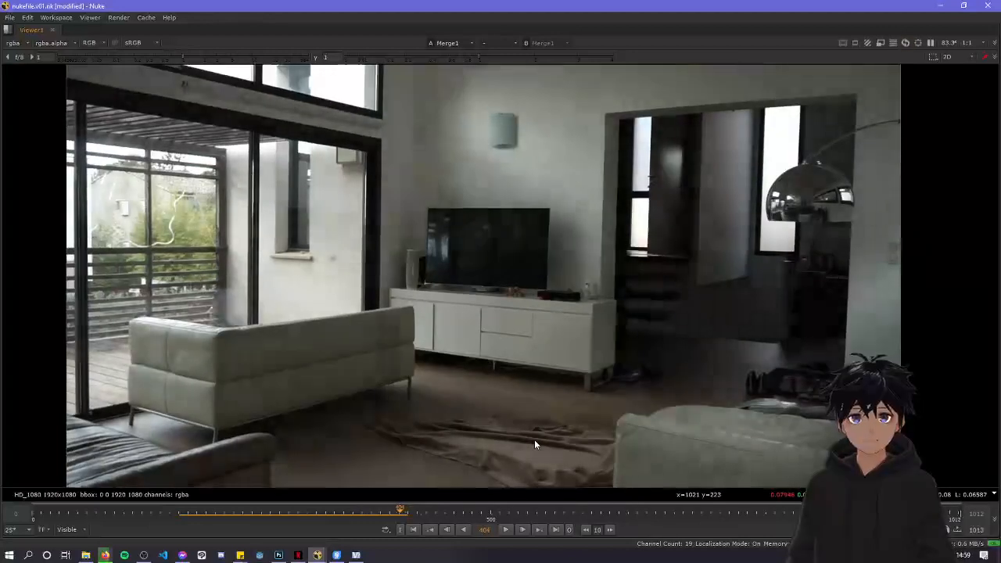
key(Right)
key(Right)
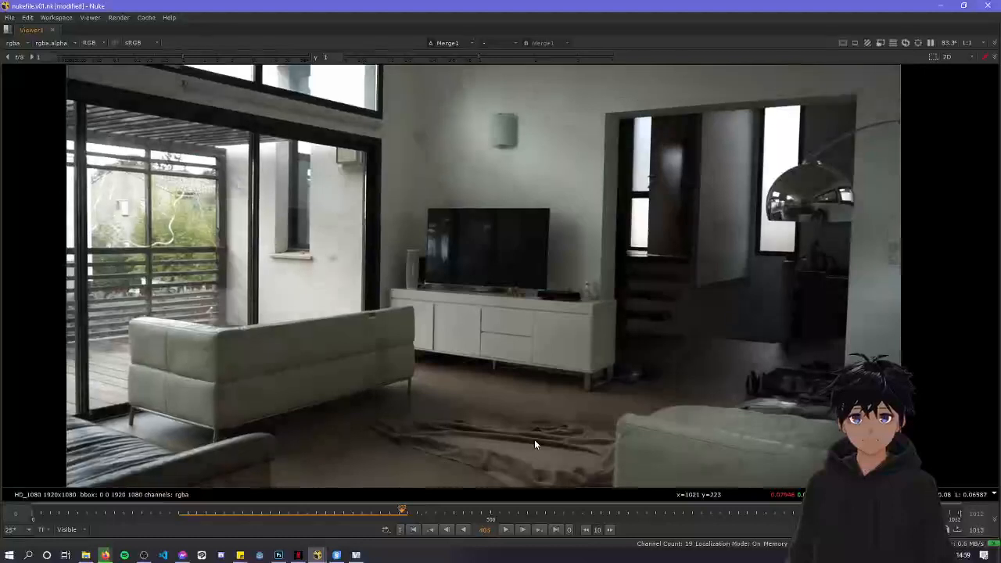
Set Grade1's blackpoint to -0.005 at frame 403, checking the sofa and cabinet against the patch
key(space)
middle_drag(401, 320, 411, 391)
click(435, 447)
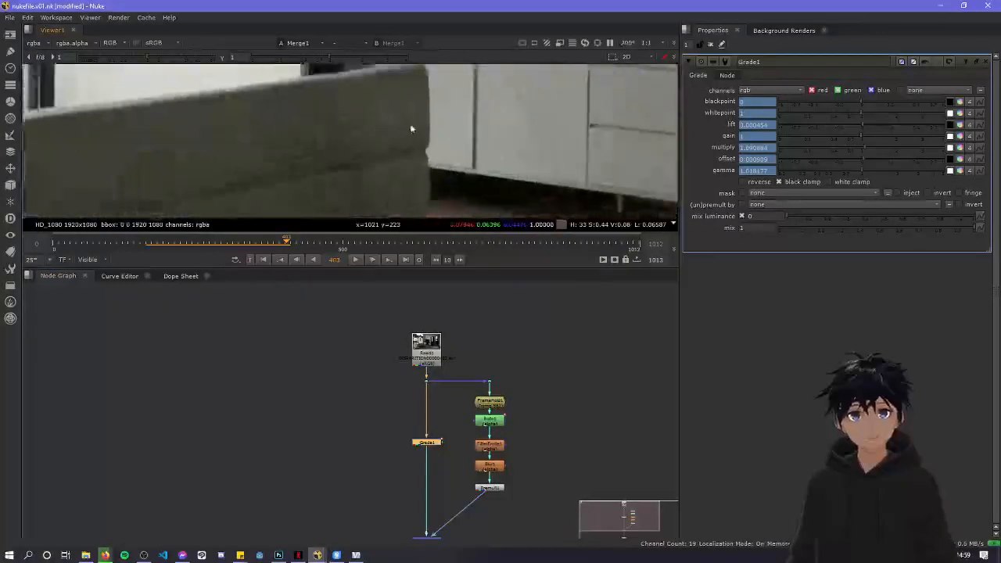
click(862, 103)
scroll(352, 125, down, 4)
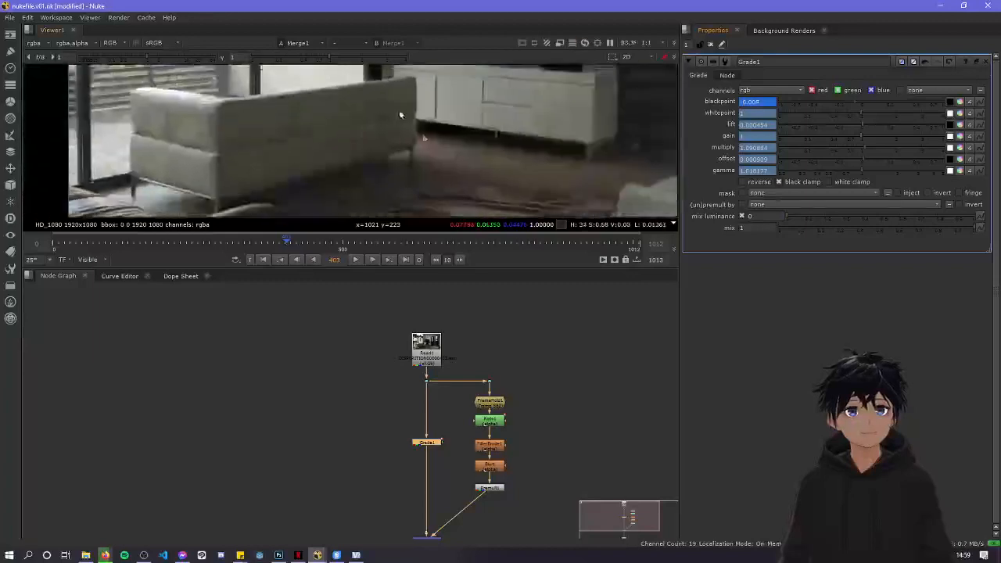
scroll(428, 141, down, 3)
middle_drag(429, 141, 425, 163)
scroll(422, 162, up, 5)
scroll(415, 159, down, 2)
scroll(402, 154, up, 2)
click(851, 101)
drag(854, 101, 856, 99)
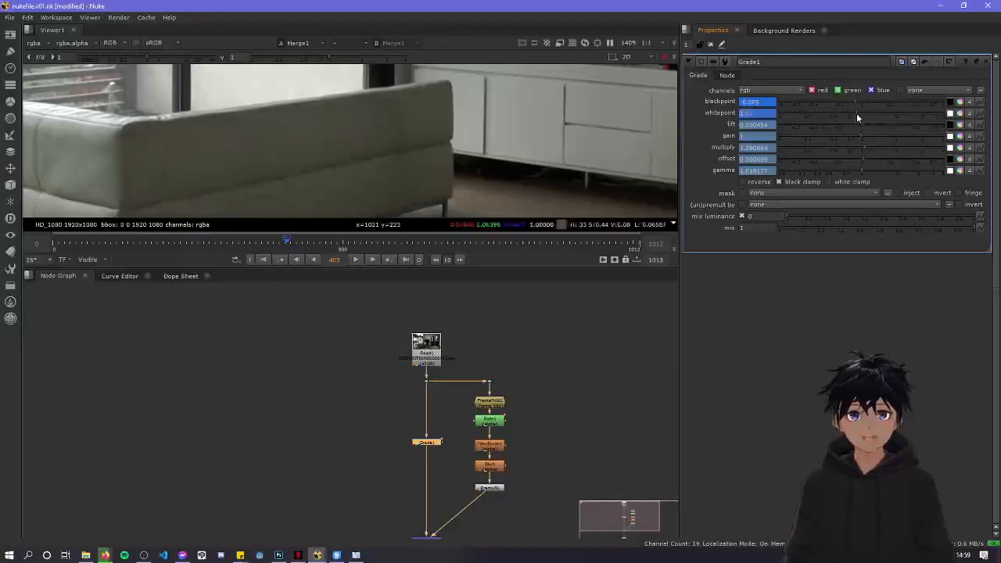
Try a Grade1 whitepoint of 0.86 at frame 403 and compare the sofa and cabinet at several zoom levels
click(858, 112)
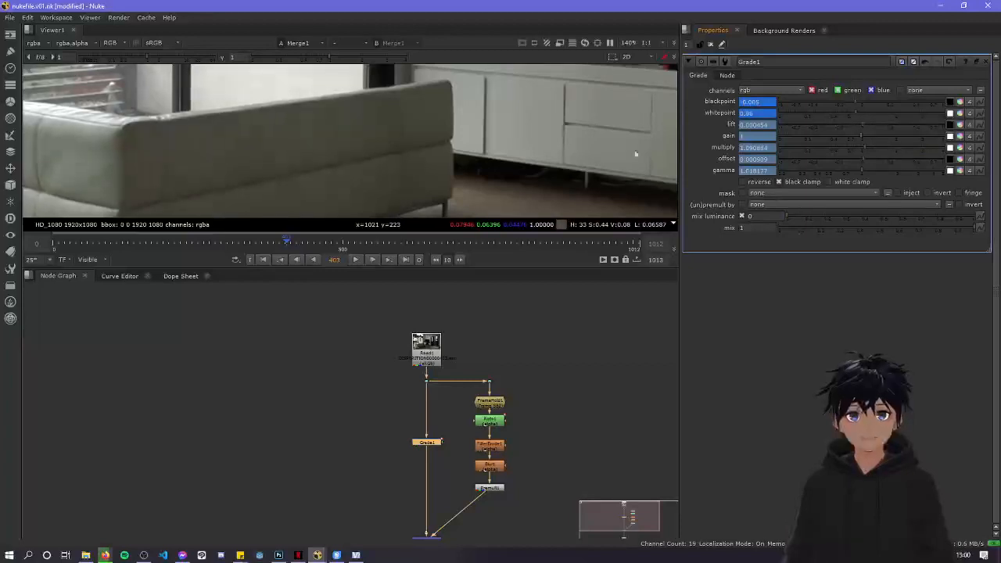
scroll(614, 156, down, 3)
scroll(571, 153, up, 3)
scroll(516, 152, down, 5)
scroll(507, 152, down, 2)
scroll(419, 158, up, 7)
middle_drag(398, 125, 422, 169)
scroll(424, 169, down, 3)
scroll(462, 155, down, 4)
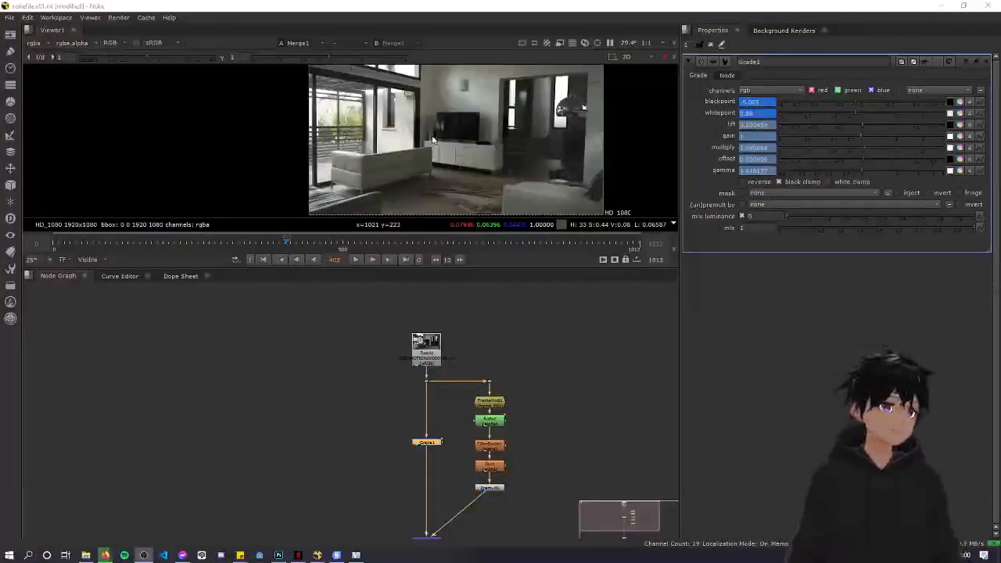
Scrub to frame 370 in the enlarged viewer and play up to around frame 403 to review the graded match
key(space)
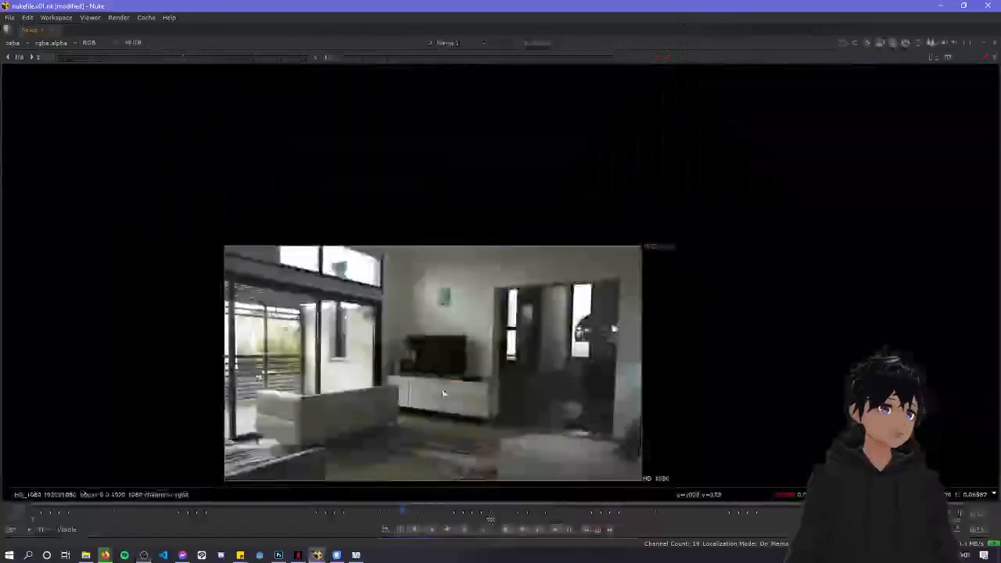
scroll(442, 311, up, 2)
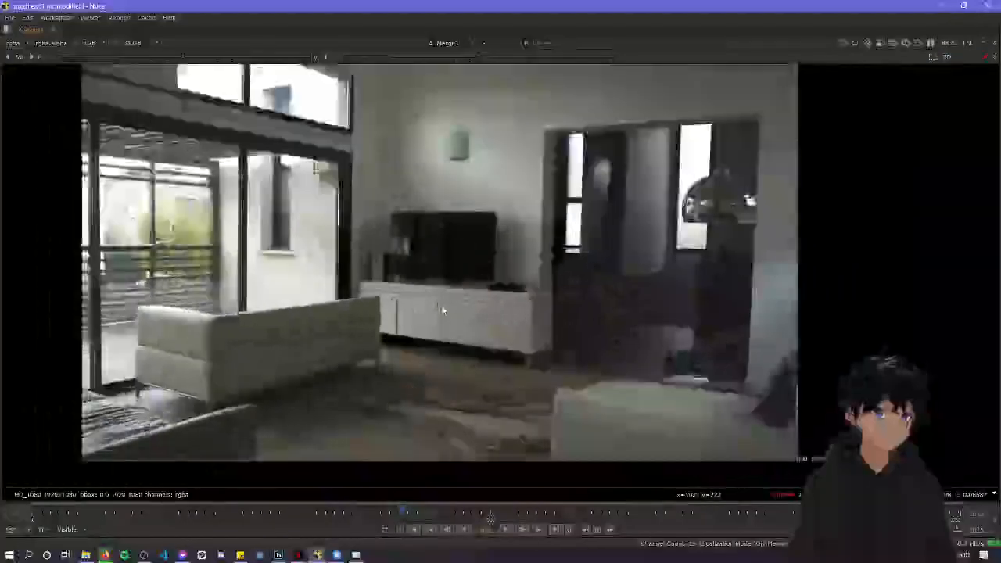
middle_drag(429, 312, 440, 334)
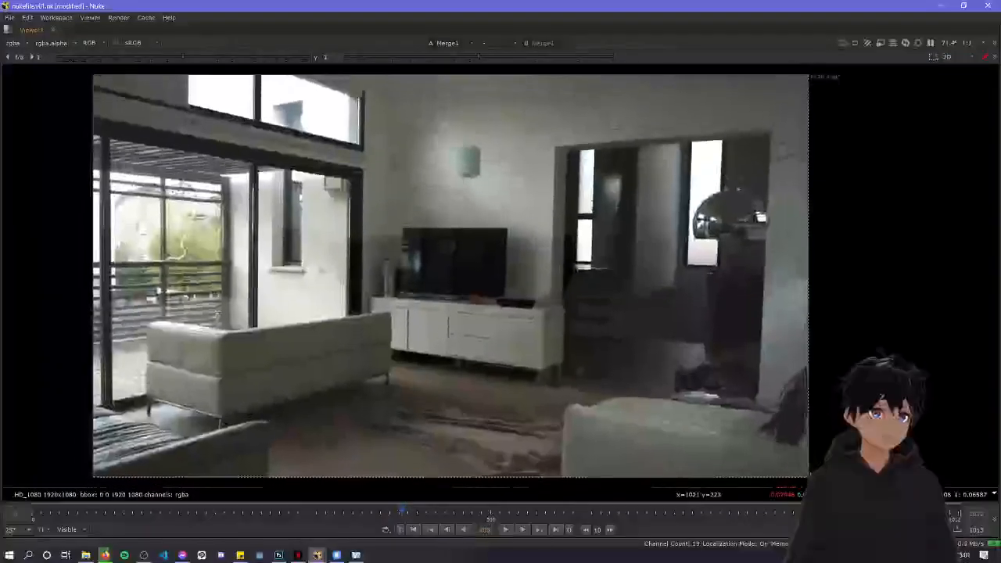
click(249, 512)
drag(247, 512, 371, 519)
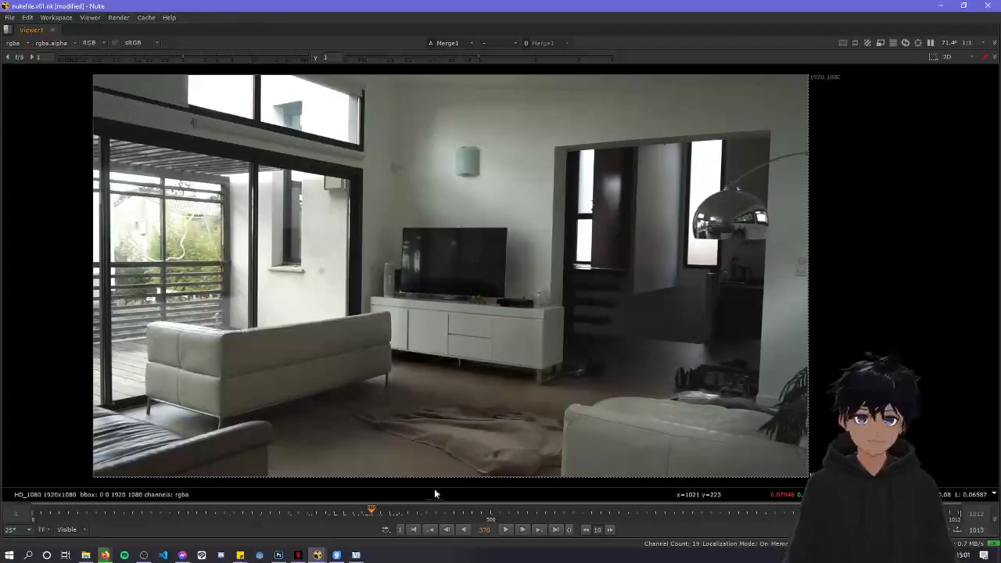
key(l)
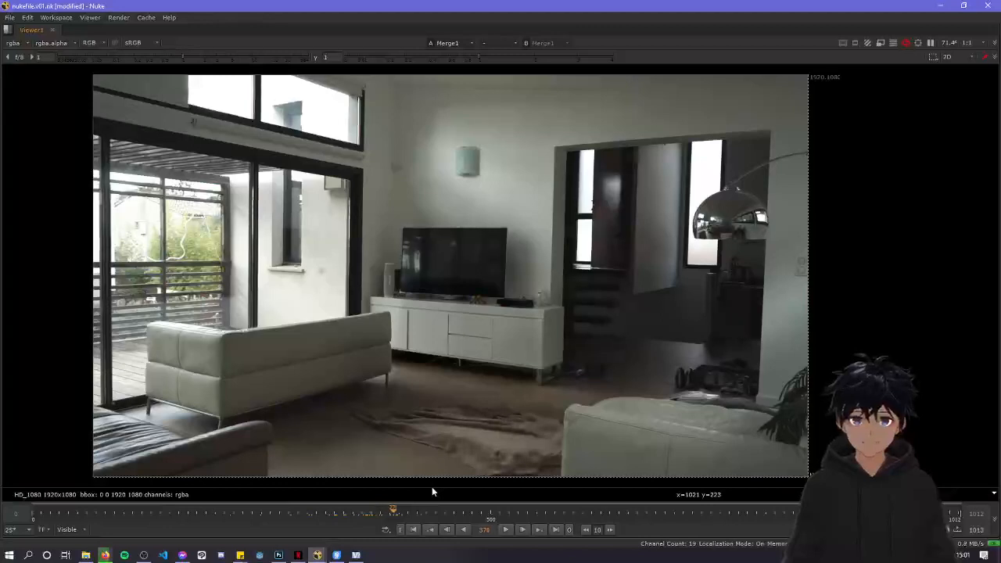
key(k)
key(Left)
key(Left)
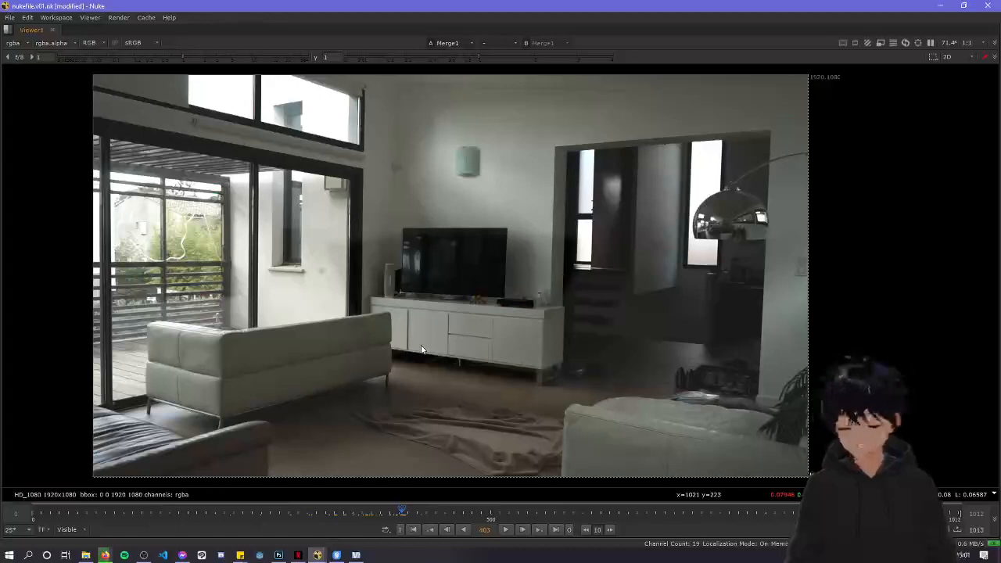
Add a new, unconnected Roto node to the node graph near Grade1
key(space)
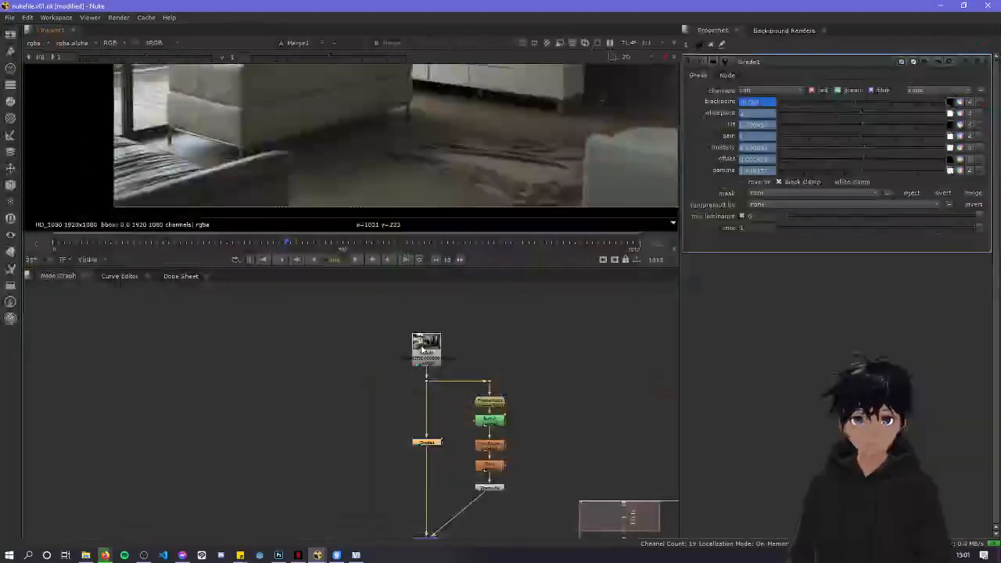
scroll(400, 424, up, 2)
scroll(422, 422, up, 2)
click(422, 398)
key(Tab)
text(masl)
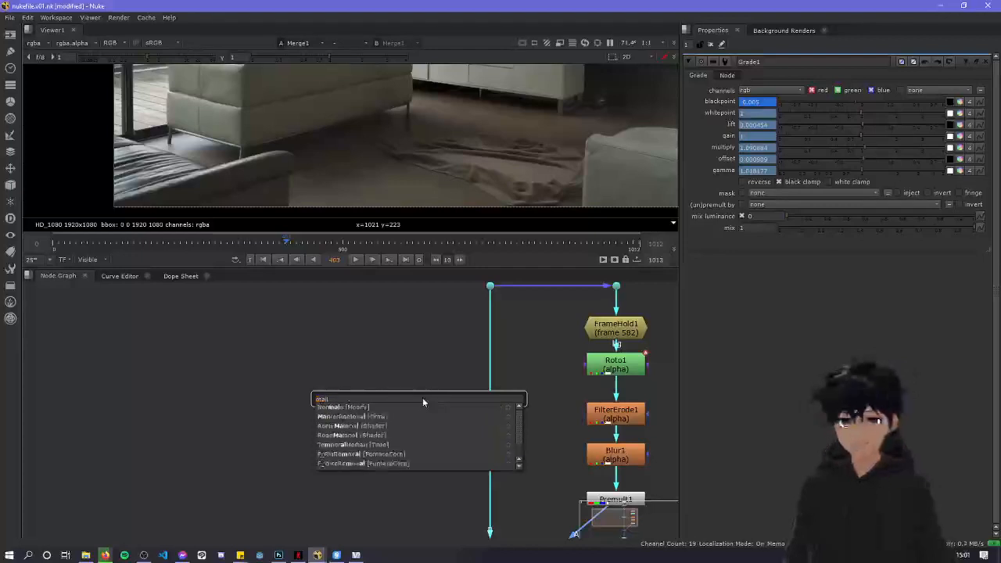
key(BackSpace)
text(k.)
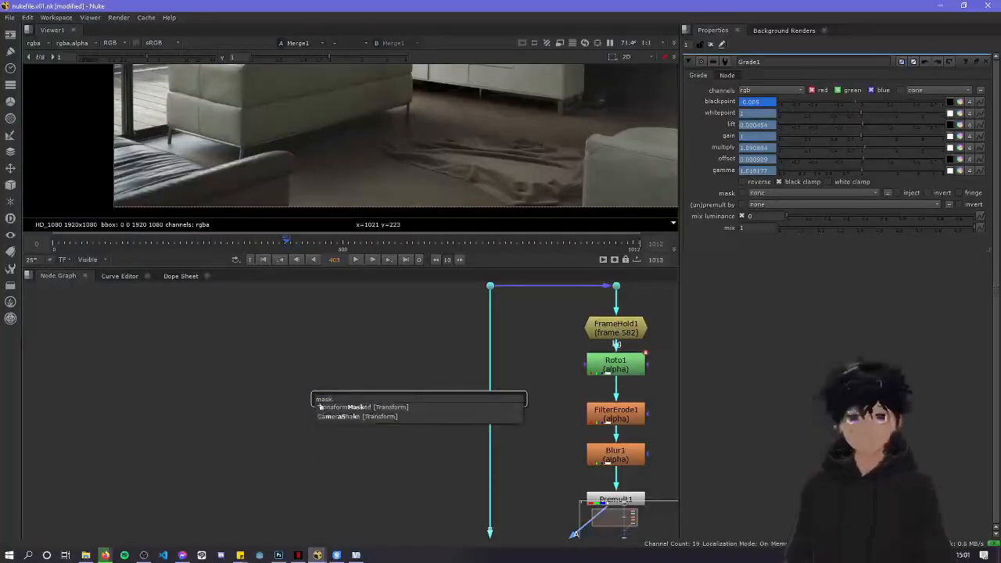
click(329, 361)
key(BackSpace)
key(BackSpace)
key(BackSpace)
key(BackSpace)
text(rot)
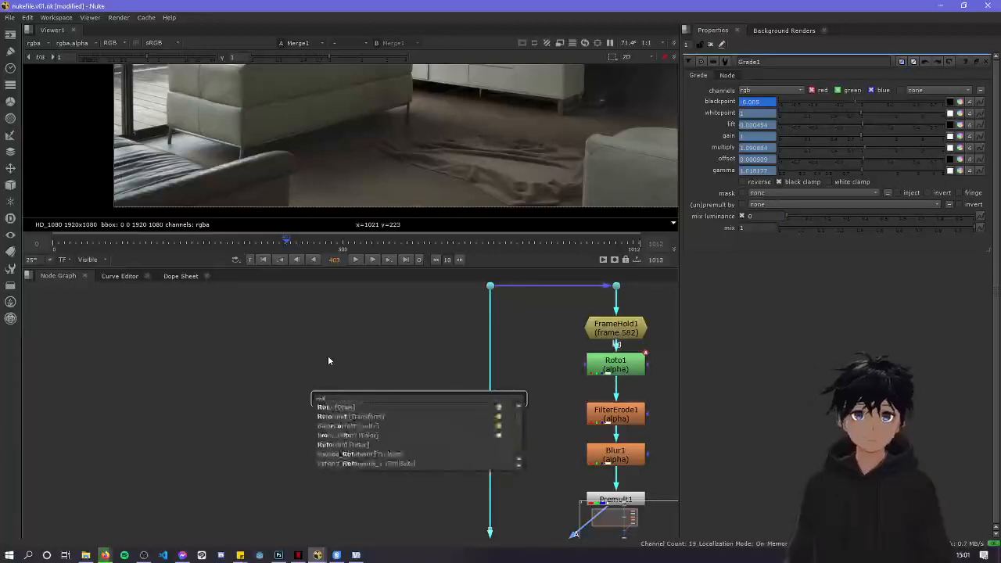
text(o)
key(Down)
key(Return)
Place the new Roto node to the left of Grade1 and connect Grade1's mask input to it
drag(434, 404, 378, 412)
drag(528, 409, 393, 407)
scroll(385, 398, down, 1)
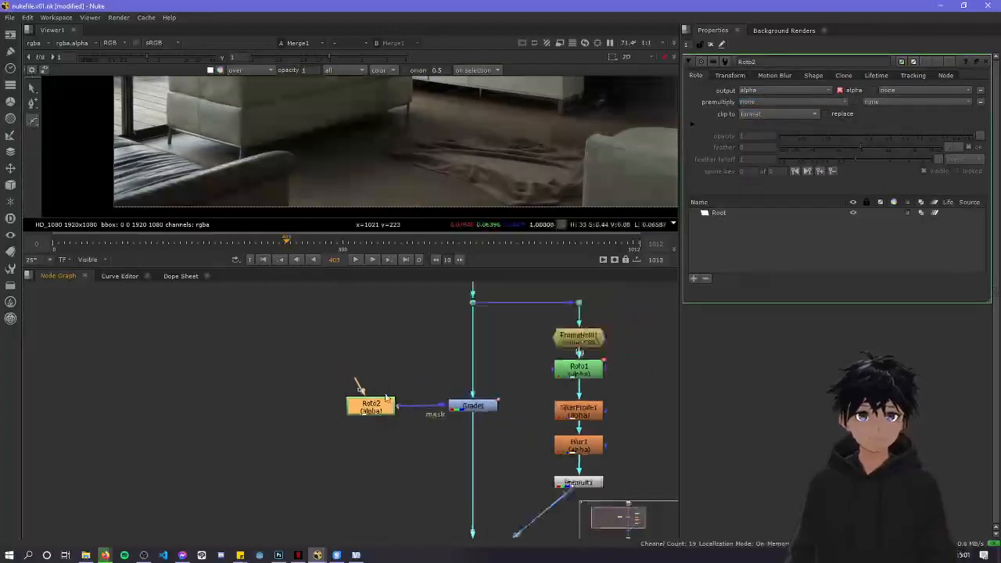
scroll(414, 371, down, 1)
middle_drag(417, 368, 415, 416)
drag(380, 456, 383, 453)
scroll(440, 136, down, 4)
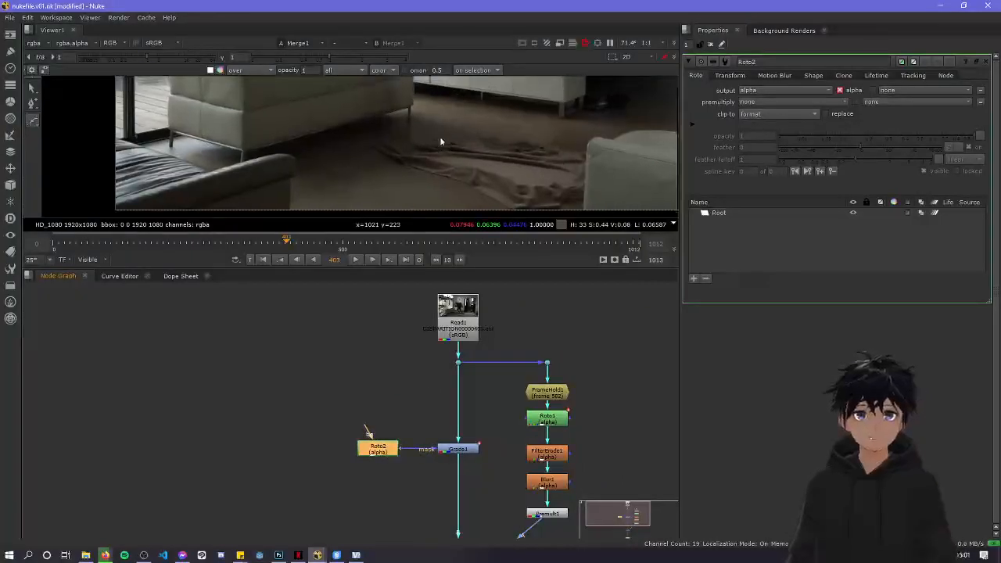
scroll(416, 139, up, 9)
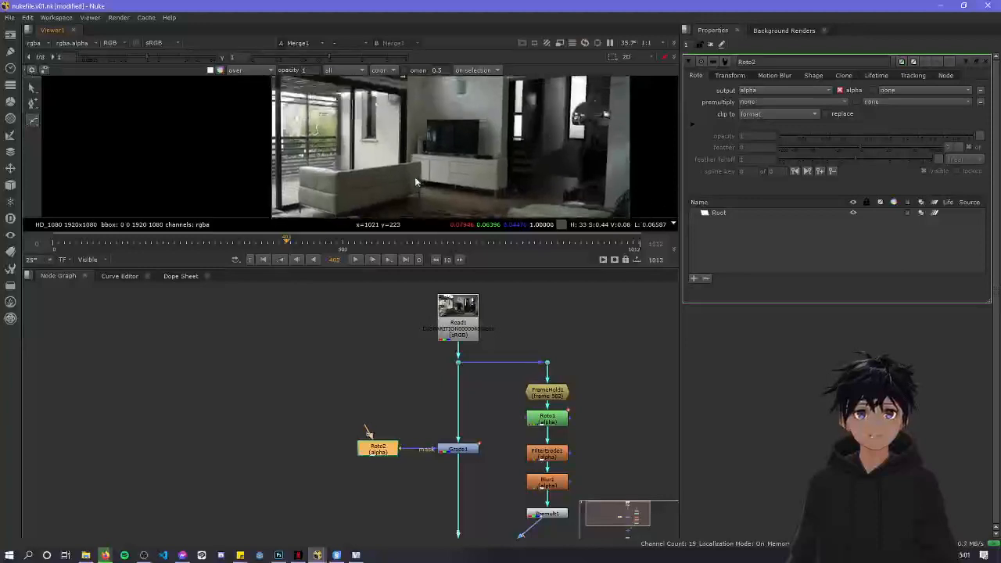
scroll(376, 195, down, 3)
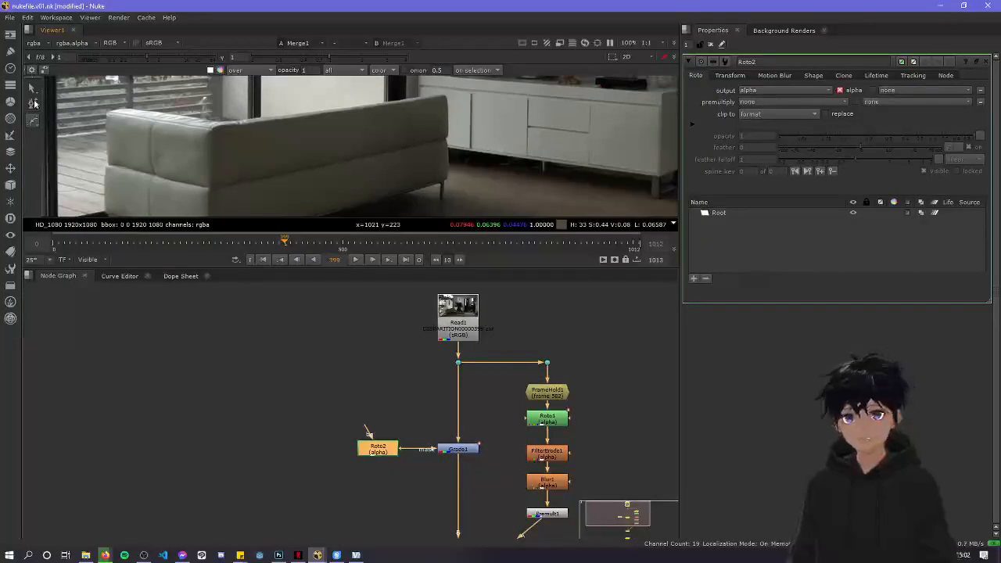
scroll(446, 127, up, 2)
key(Left)
key(Left)
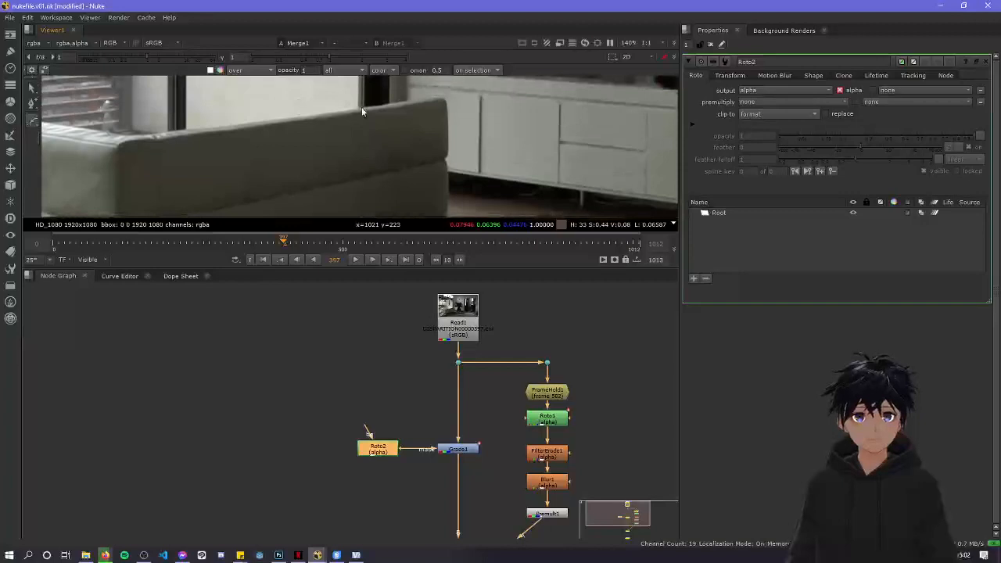
click(361, 106)
click(429, 96)
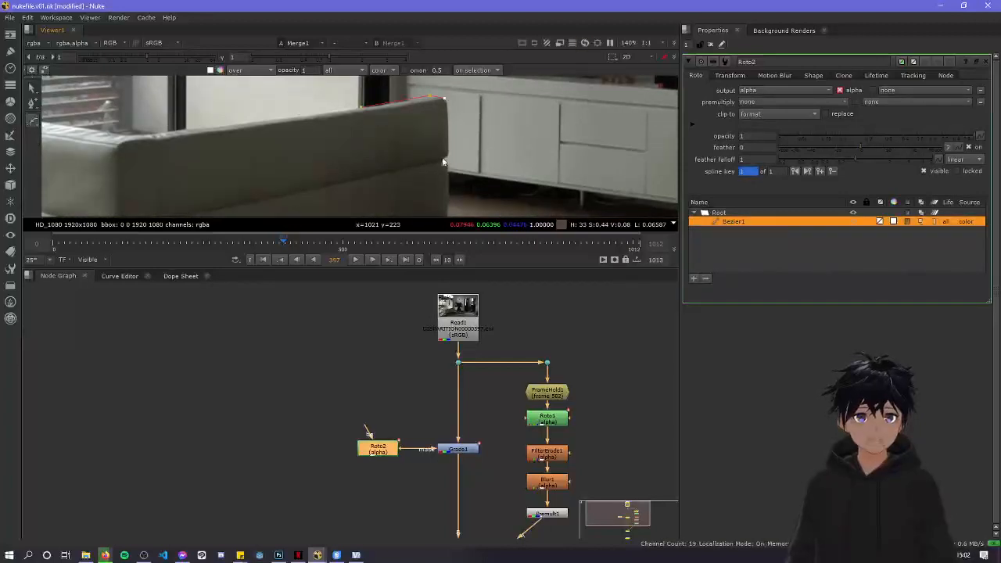
scroll(448, 158, up, 2)
middle_drag(448, 158, 465, 86)
scroll(466, 150, down, 4)
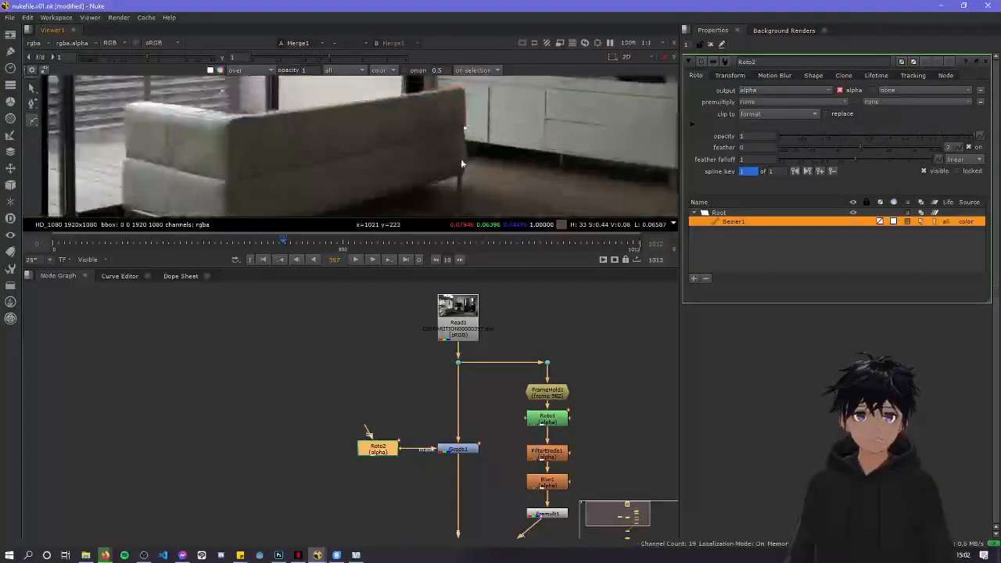
key(Delete)
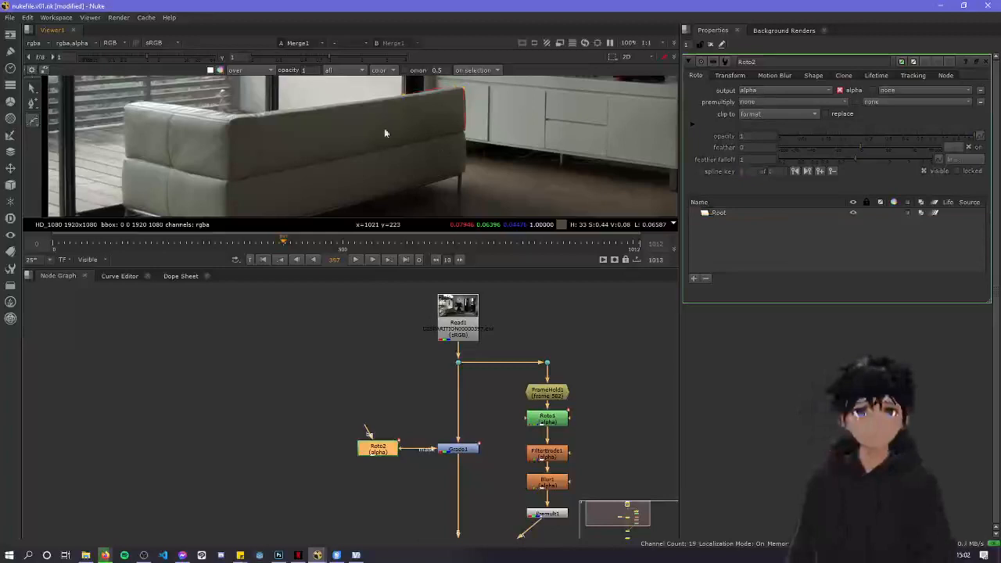
At frame 397, start a Bezier in Roto2 along the sofa back's near vertical edge, from its bottom corner to its top corner
key(l)
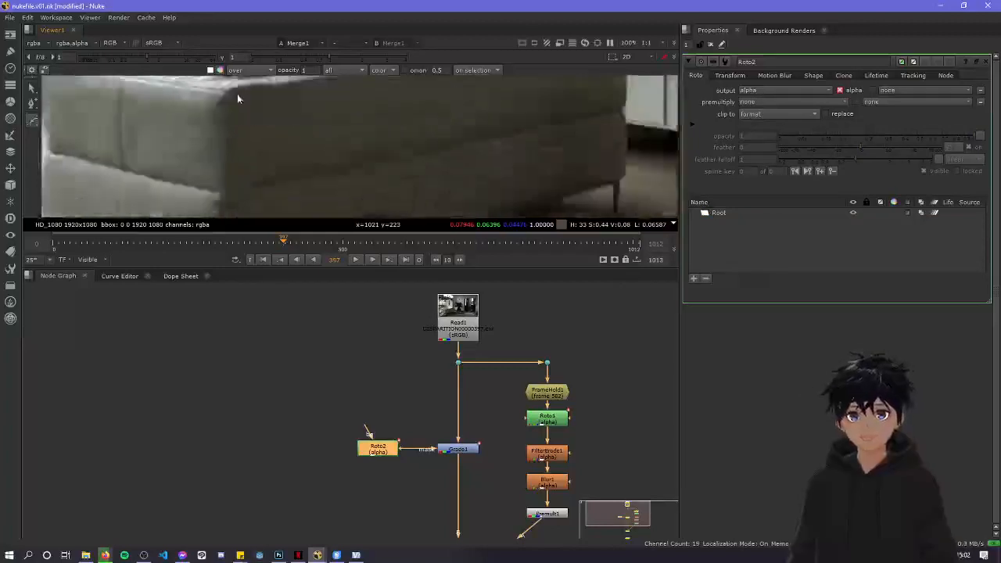
scroll(240, 122, up, 1)
middle_drag(241, 123, 259, 137)
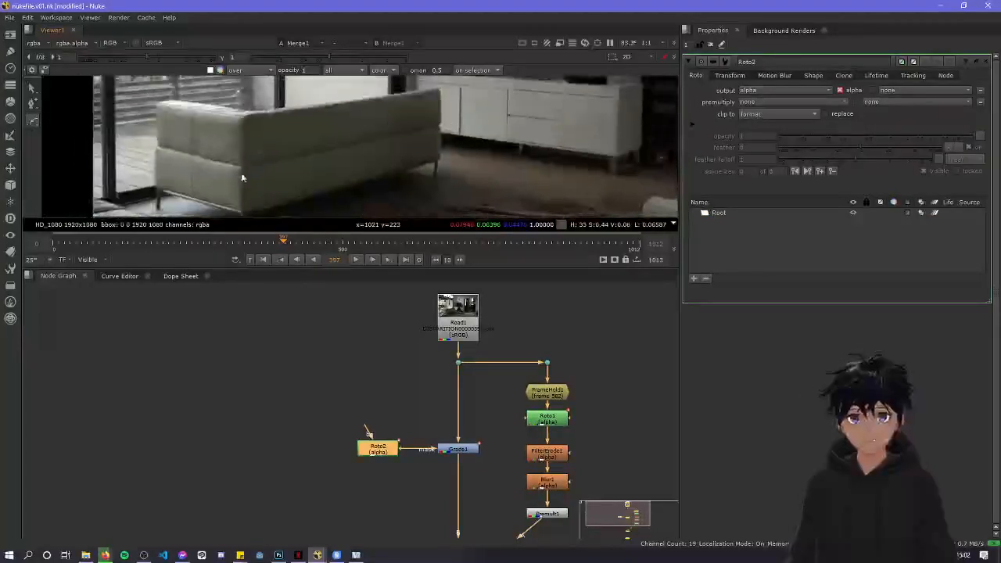
scroll(242, 174, up, 3)
middle_drag(242, 174, 258, 141)
key(ctrl+z)
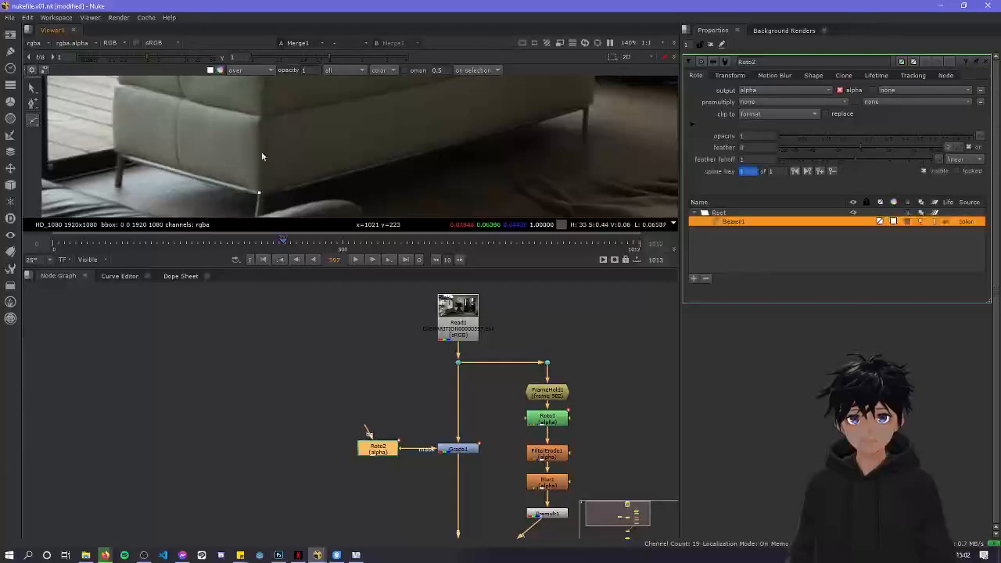
click(267, 94)
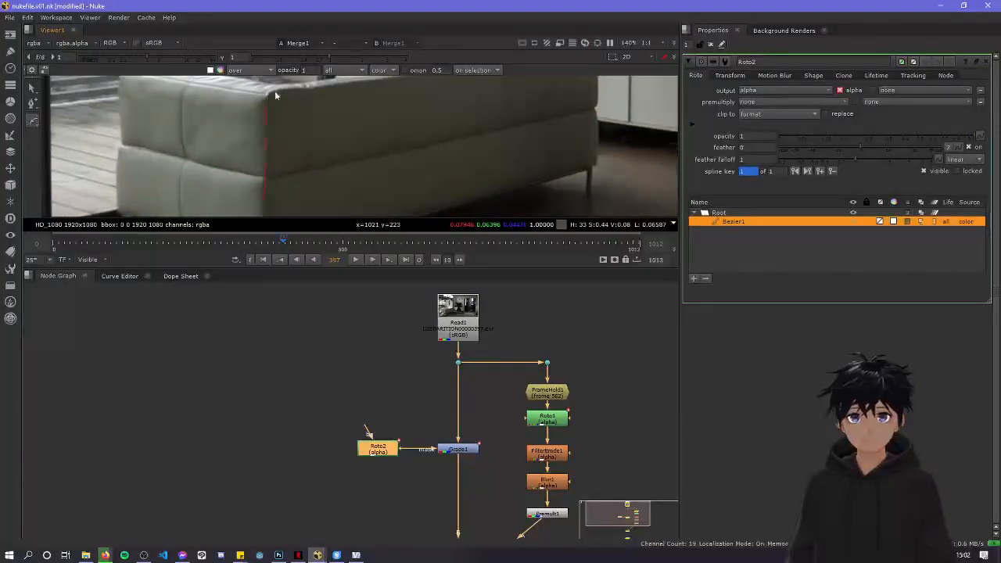
Continue the Bezier along the top edge of the sofa back to its far upper corner beside the white cabinet
middle_drag(292, 93, 221, 113)
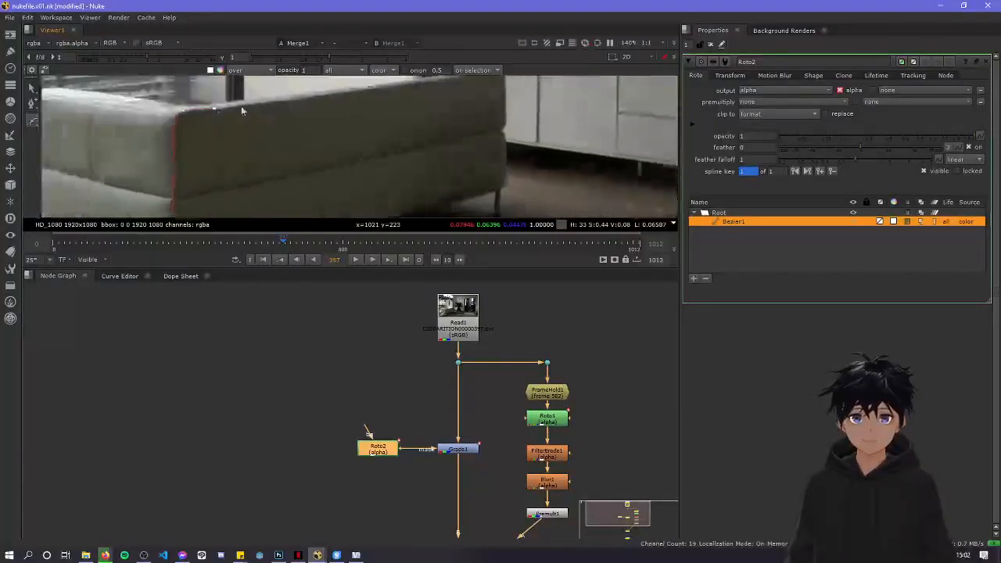
middle_drag(315, 104, 190, 128)
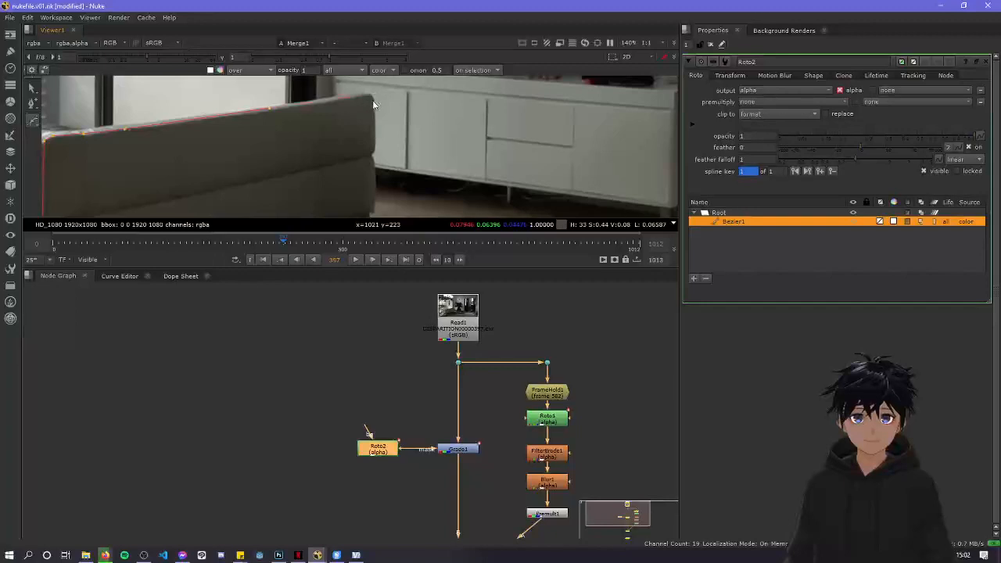
scroll(350, 102, up, 2)
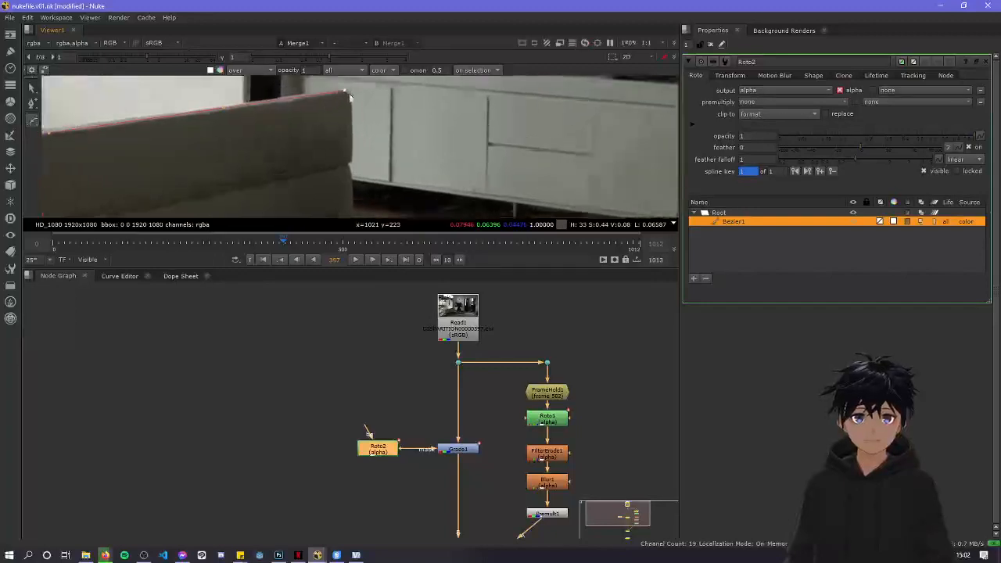
scroll(350, 101, down, 1)
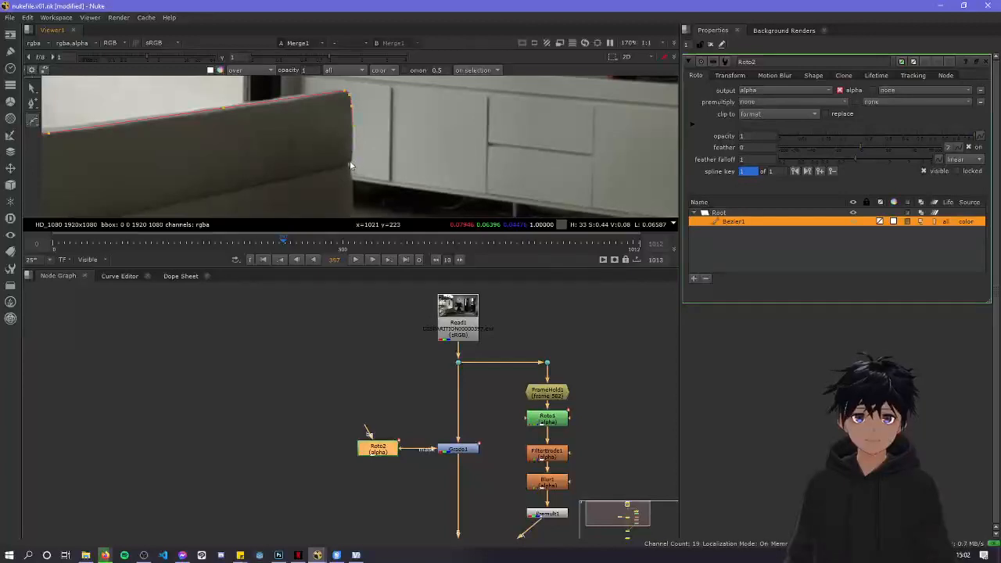
Trace the Bezier down the sofa back's far side edge, following the notch at the seam, to the lower corner by the leg
scroll(352, 158, up, 3)
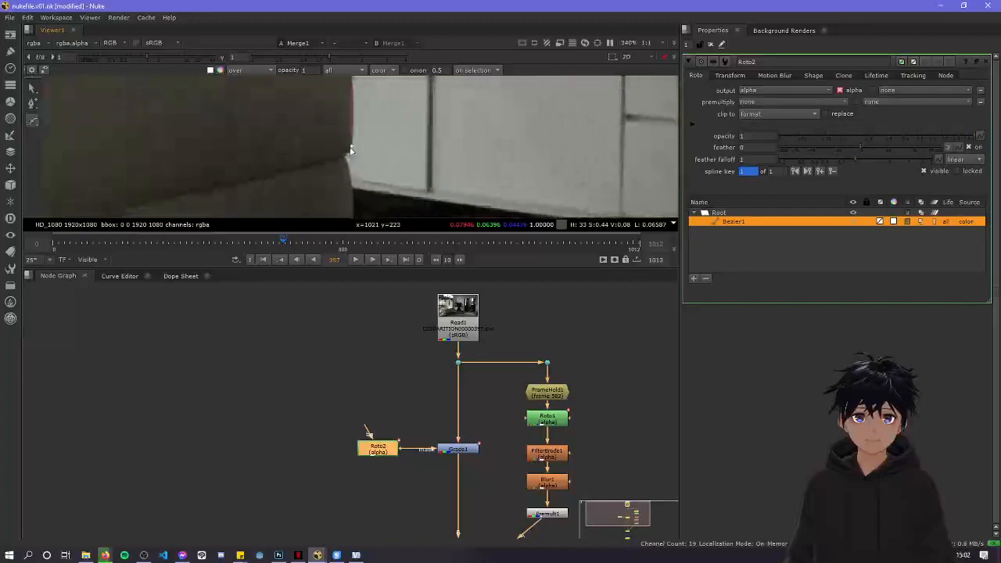
click(352, 137)
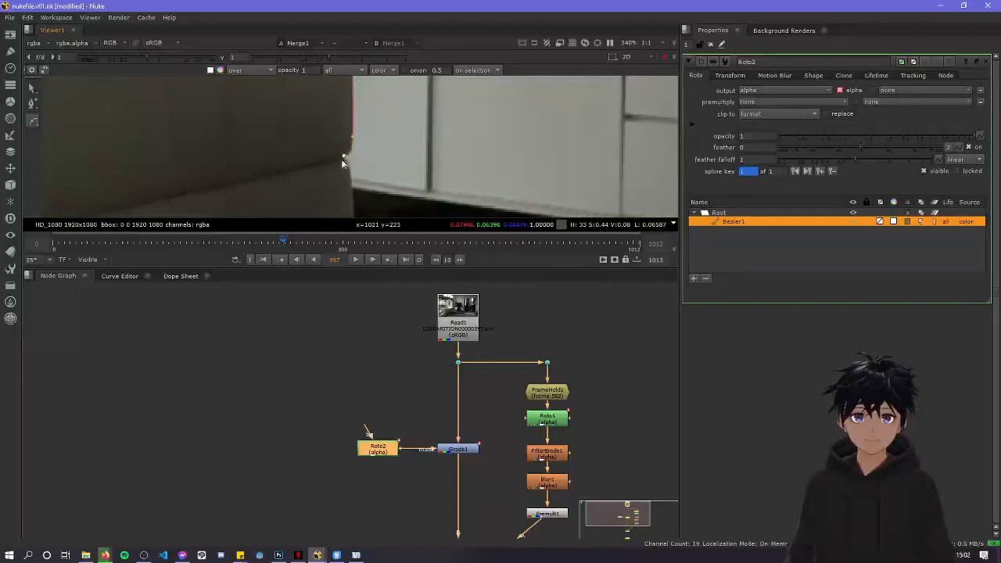
click(344, 157)
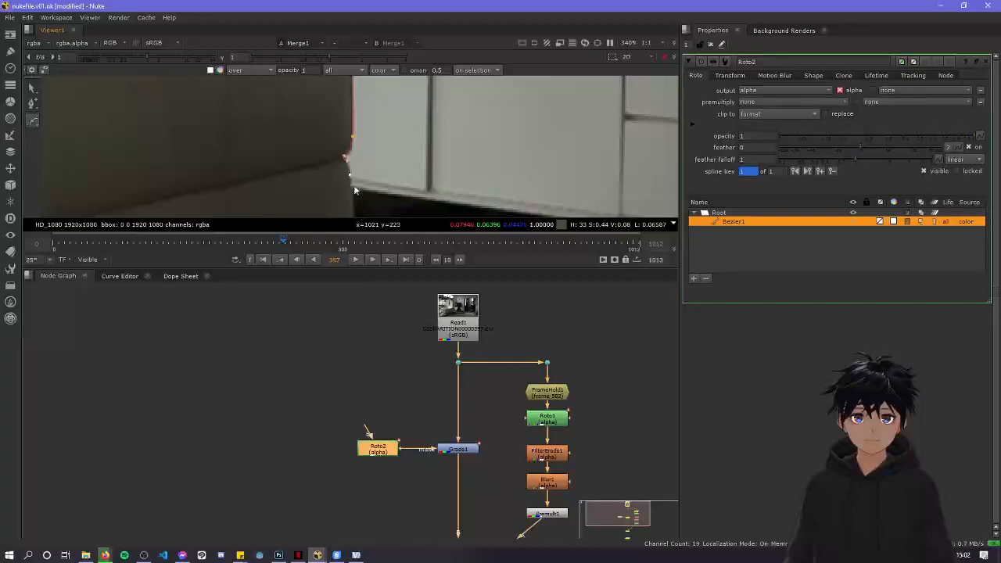
middle_drag(354, 190, 352, 141)
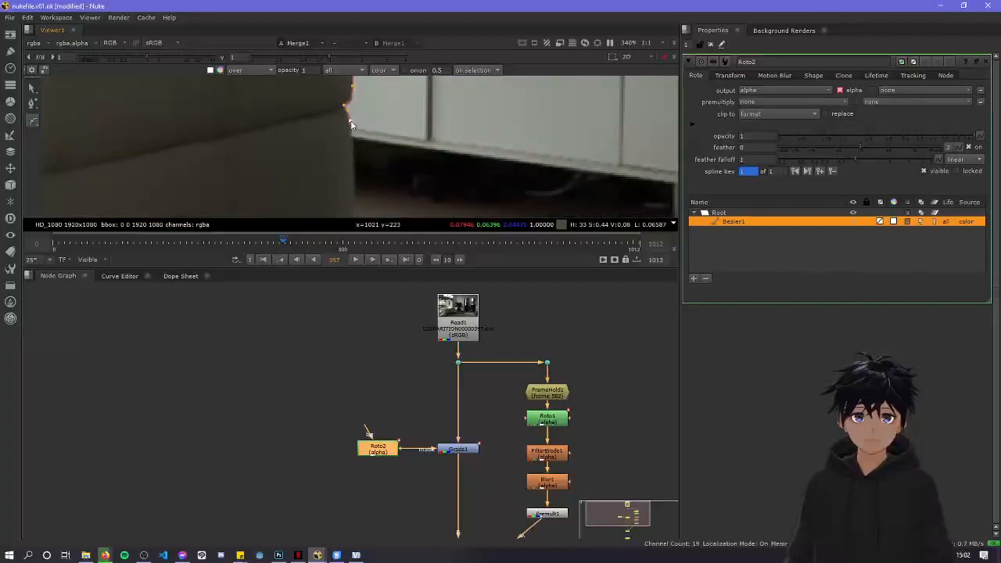
middle_drag(356, 166, 392, 126)
click(367, 126)
click(389, 144)
click(384, 167)
key(ctrl+z)
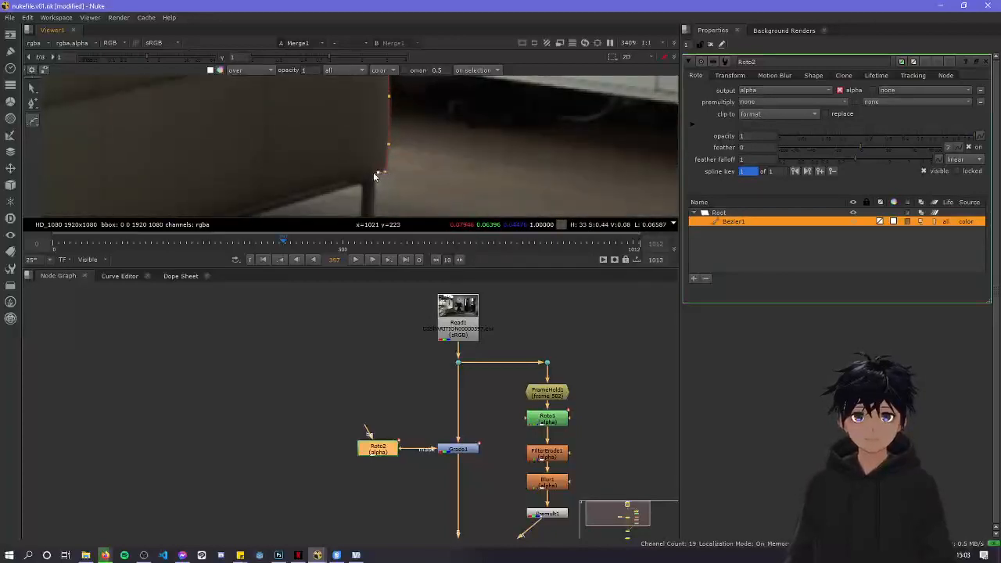
Trace the sofa's bottom edge back to the starting corner and close the Bezier around the sofa back
scroll(368, 176, down, 8)
scroll(339, 139, up, 5)
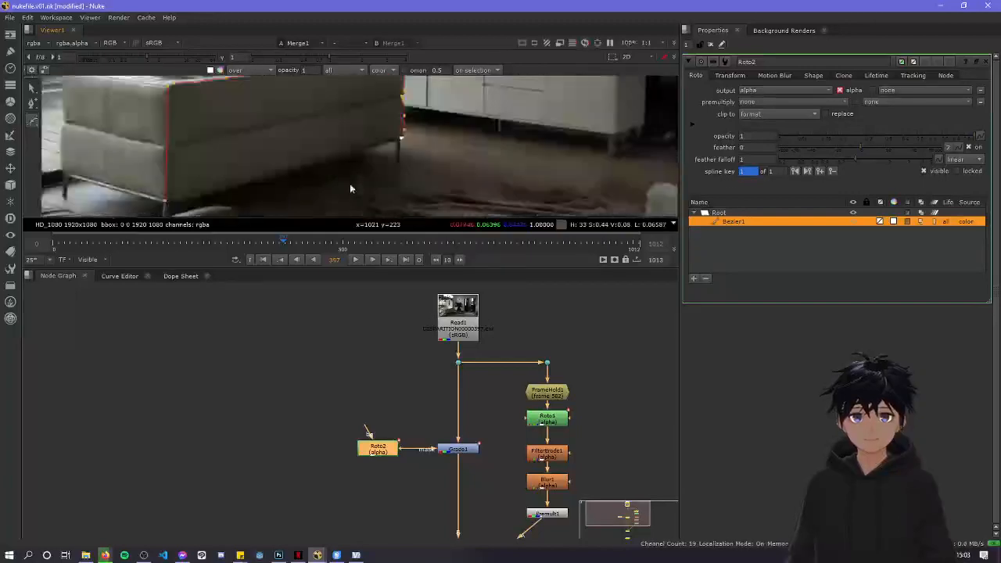
middle_drag(350, 166, 406, 129)
scroll(450, 119, up, 5)
click(448, 113)
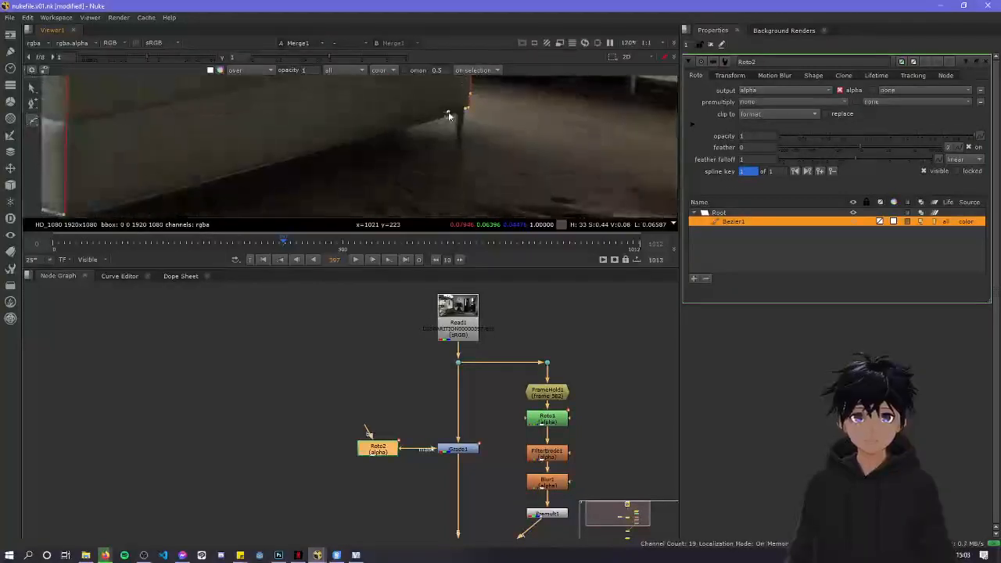
click(280, 159)
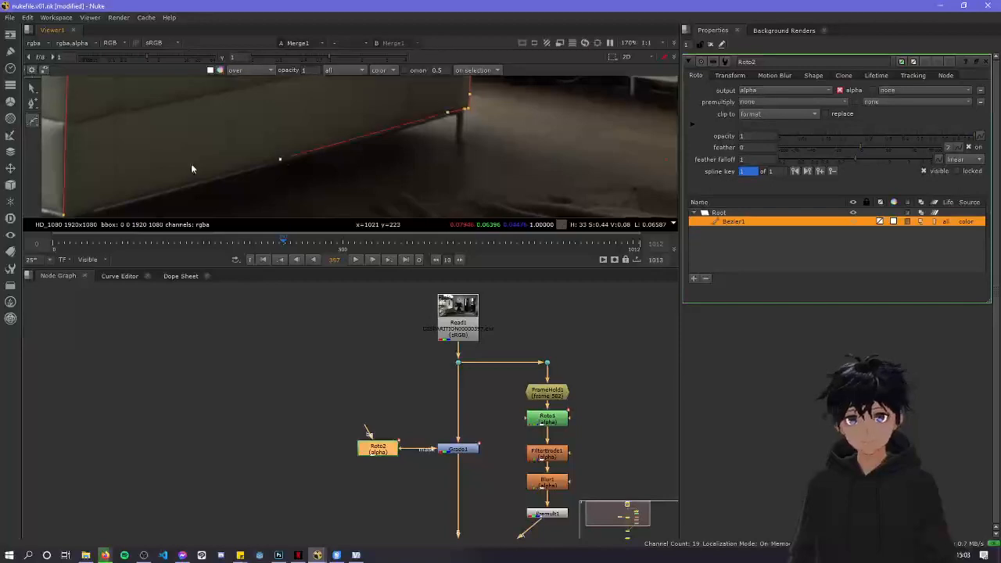
middle_drag(193, 168, 439, 115)
scroll(440, 116, up, 1)
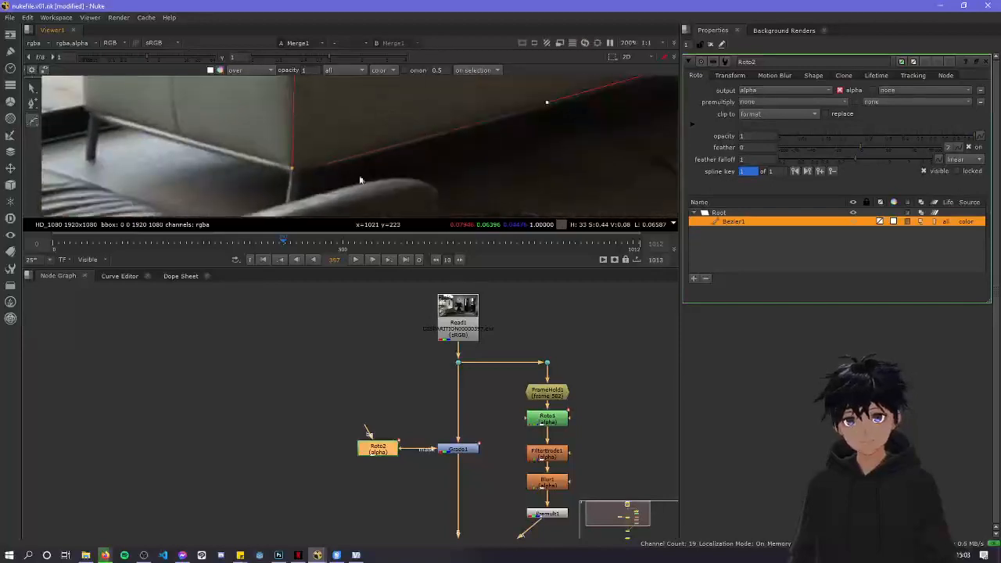
click(293, 168)
scroll(389, 105, down, 3)
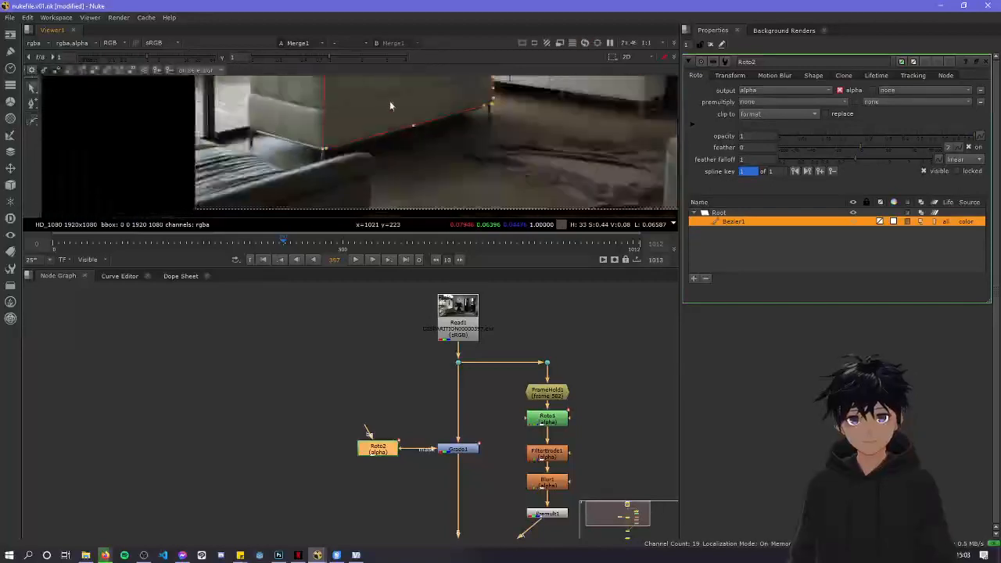
Step back from frame 397 to frame 344 and check the mask outline against the sofa and the moving performer
scroll(362, 159, down, 4)
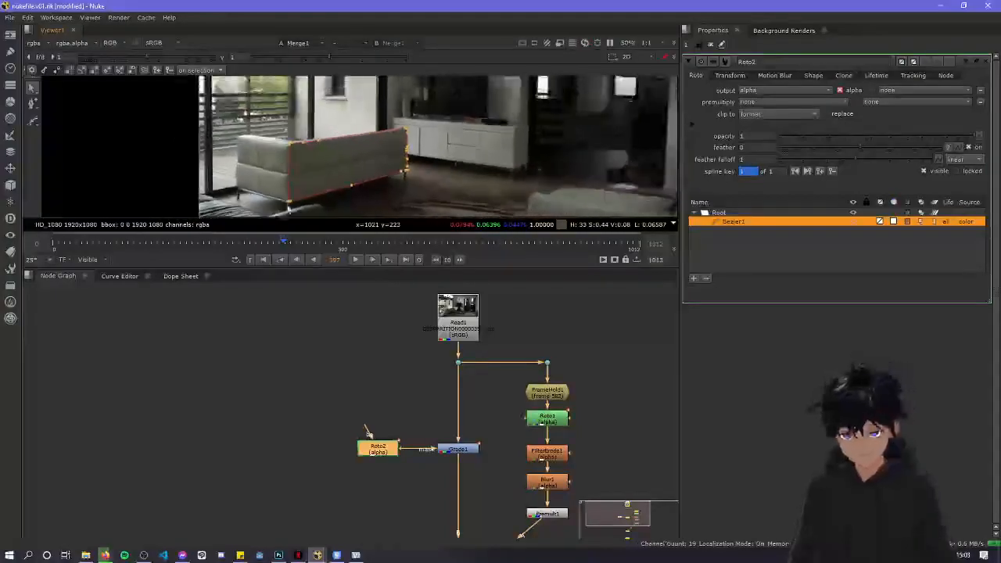
key(Left)
key(Left)
key(Left)
key(Left)
key(Left)
key(Left)
key(Left)
key(Left)
key(Left)
key(Left)
key(Left)
key(Left)
key(Left)
key(Left)
key(Left)
key(Left)
key(Left)
key(Left)
key(Left)
key(Left)
key(Left)
key(Left)
key(Left)
key(Left)
key(Left)
key(Left)
key(Left)
key(Left)
key(Left)
key(Left)
key(Left)
key(Left)
key(Left)
key(Left)
key(Left)
key(Left)
key(Left)
key(Left)
key(Left)
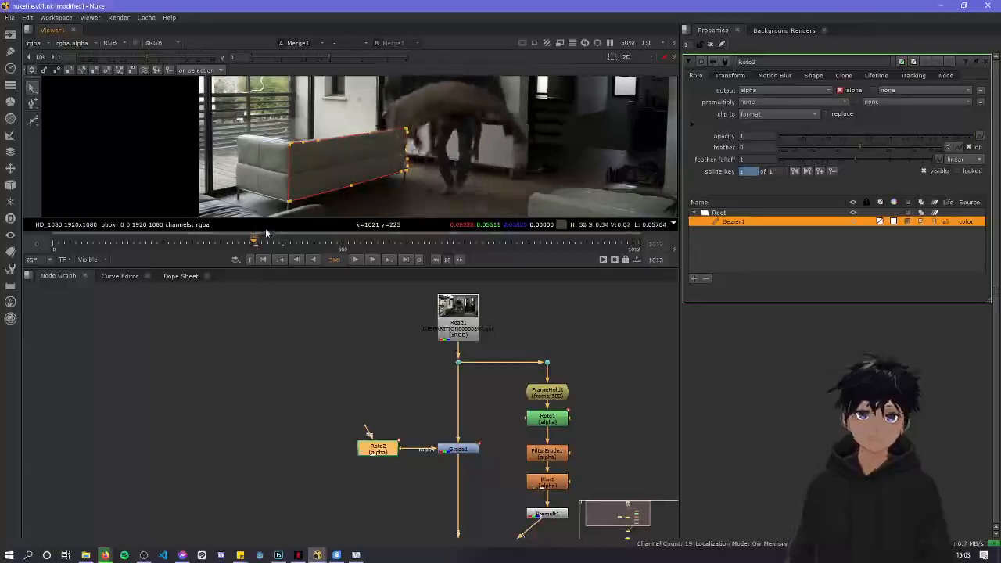
key(Left)
key(Left)
key(Left)
key(Left)
key(Left)
key(Left)
key(Left)
key(Left)
key(Left)
key(Left)
key(Left)
key(Left)
key(Left)
key(Left)
key(Left)
key(Left)
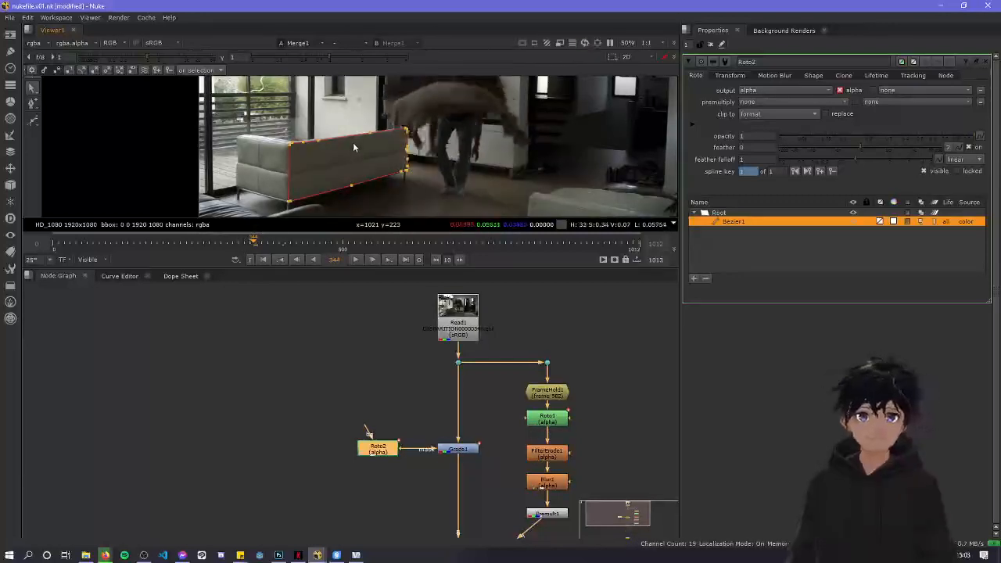
Advance to frame 350 and examine where the falling cloth crosses the mask at the sofa's far edge
key(Right)
key(Right)
key(Right)
key(Right)
key(Right)
key(Right)
scroll(375, 156, up, 3)
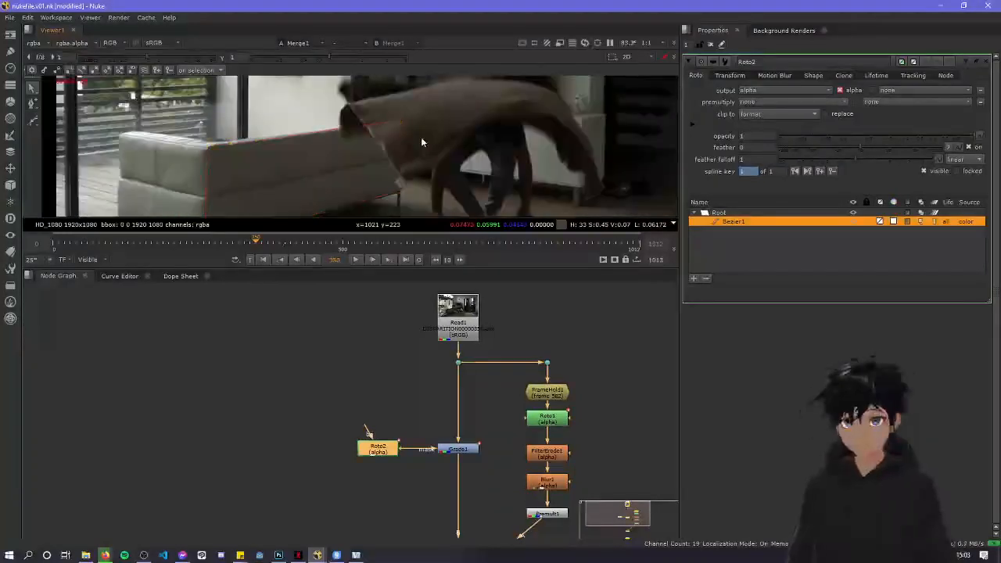
scroll(415, 145, down, 2)
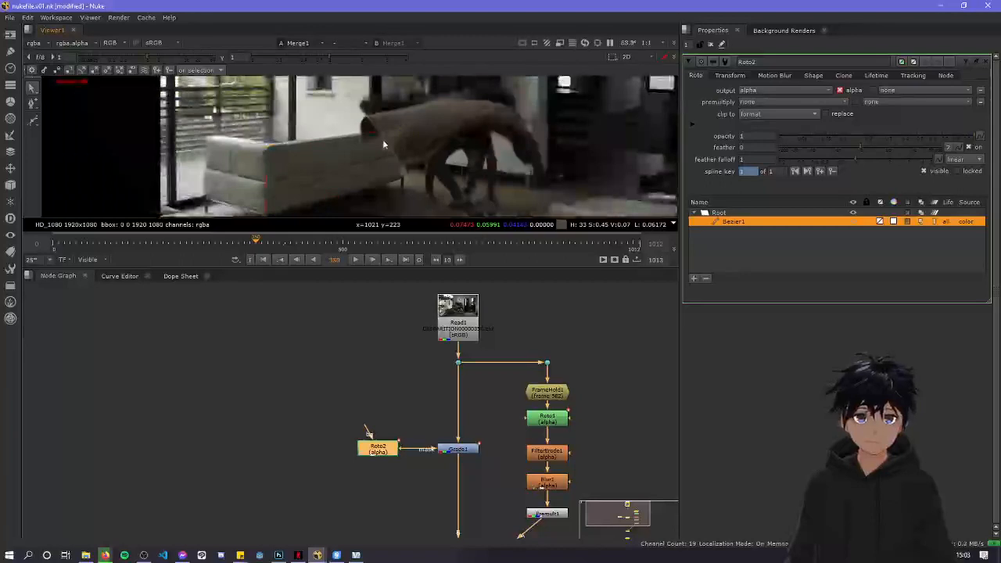
scroll(378, 160, down, 2)
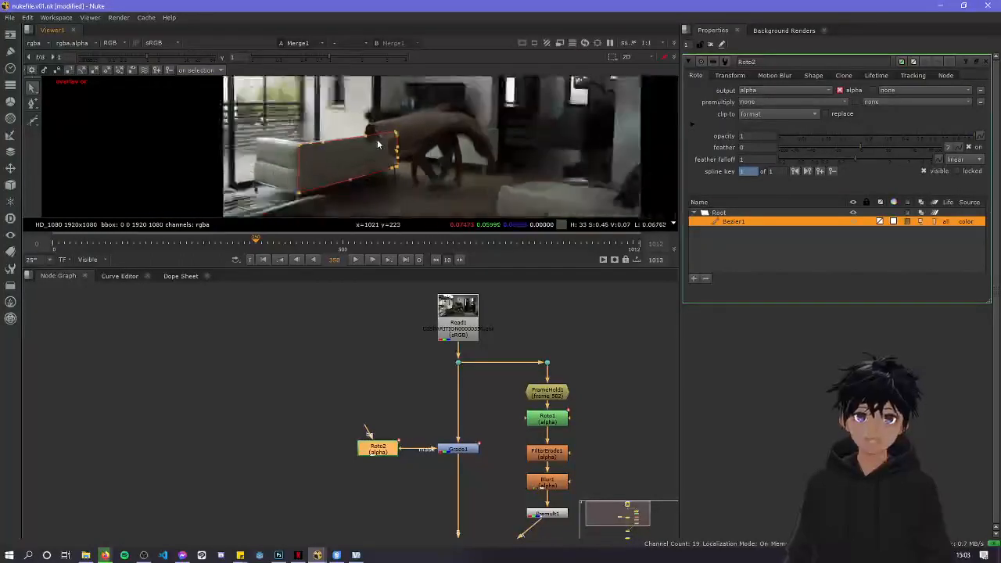
scroll(377, 166, up, 2)
scroll(375, 166, down, 2)
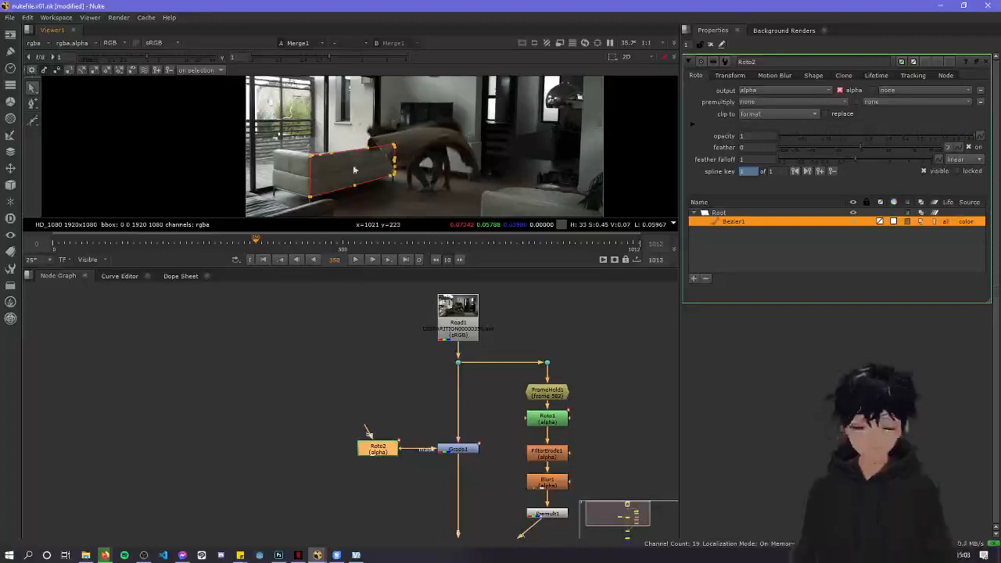
Step forward to frame 367 and examine how the falling cloth overlaps and clears the sofa mask
key(Right)
key(Right)
key(Right)
key(Right)
key(Right)
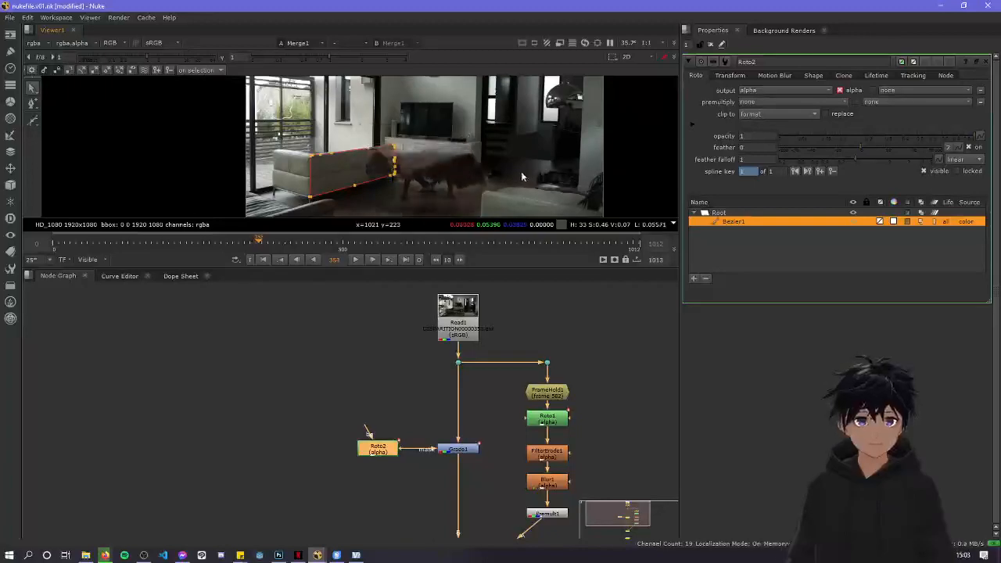
scroll(438, 148, up, 2)
scroll(438, 147, down, 2)
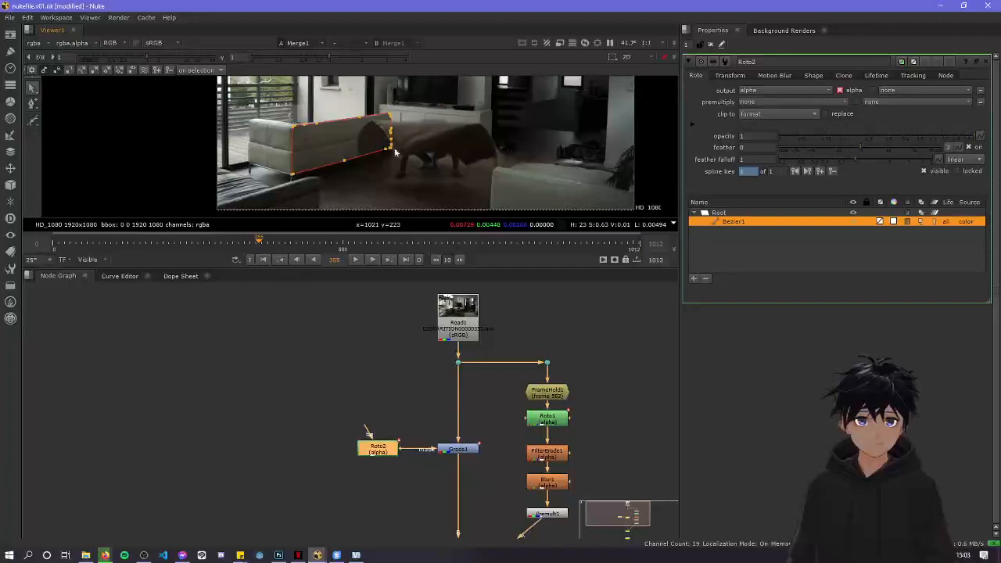
key(Right)
key(Right)
key(Right)
key(Right)
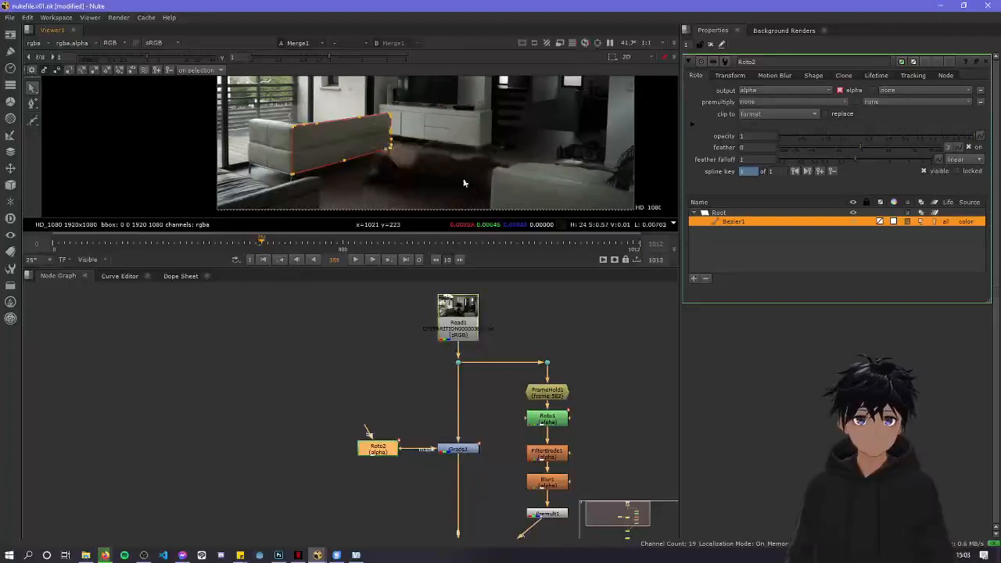
key(Right)
key(Right)
key(Right)
key(Right)
key(Right)
key(Right)
key(Right)
key(Right)
key(Right)
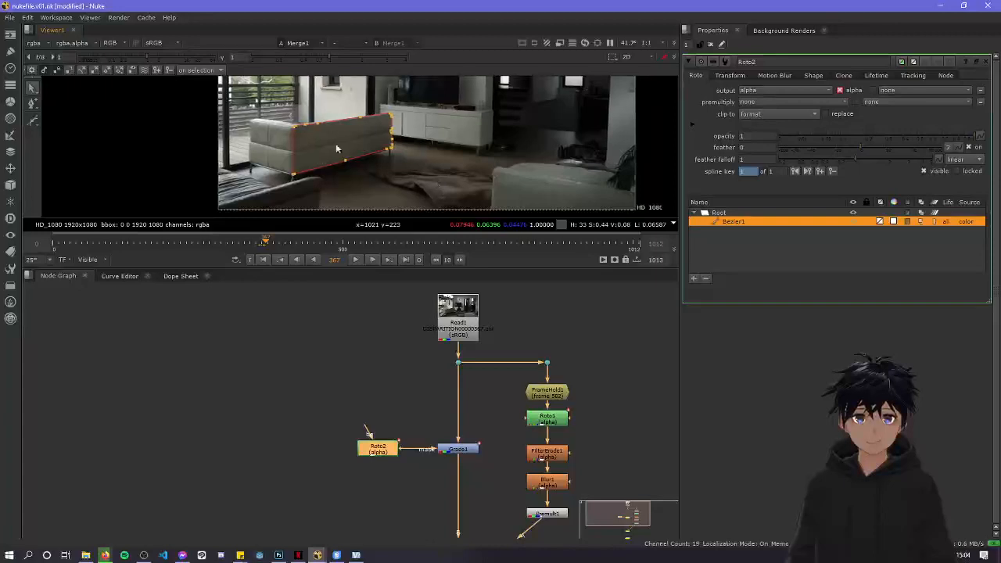
Return to frame 345 in a closer view and examine where the cloth meets the sofa mask's far edge
scroll(371, 129, up, 4)
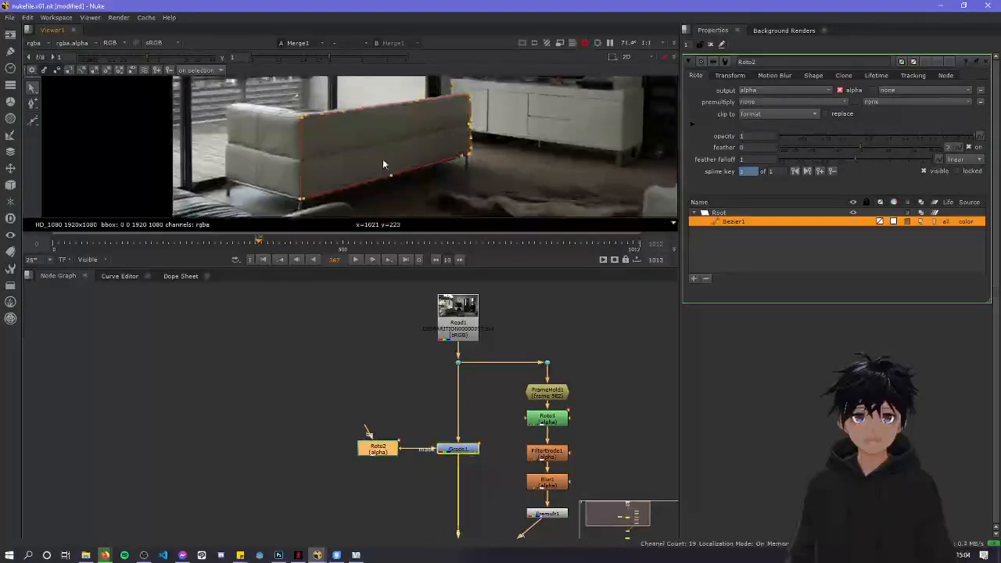
key(Left)
key(Left)
key(Left)
key(Left)
key(Left)
key(Left)
key(Left)
key(Left)
key(Left)
key(Left)
key(Right)
key(Right)
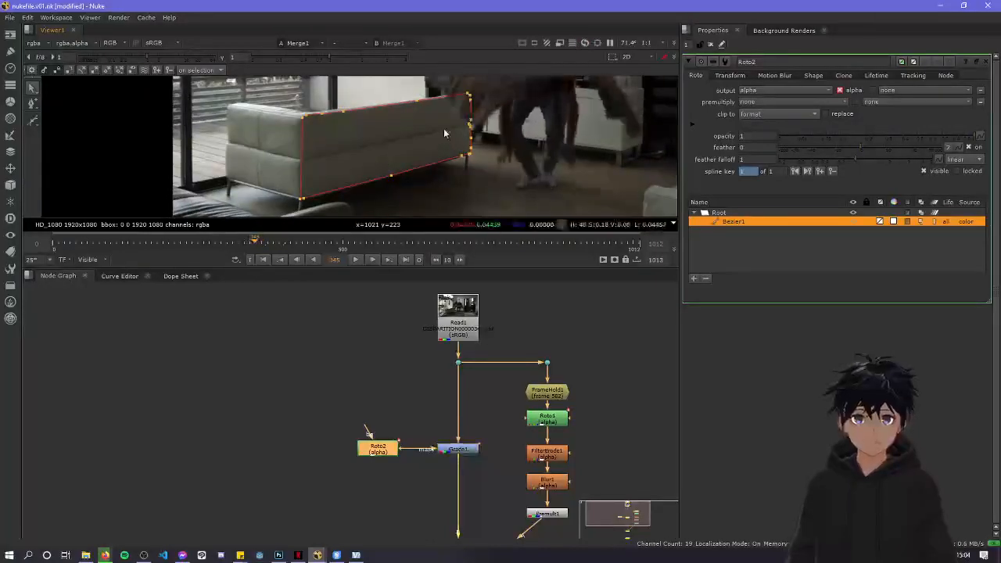
Step forward to frame 351 in a closer view and examine how the performer and cloth cross the sofa mask's far edge
key(Right)
key(Right)
key(Right)
middle_drag(451, 128, 440, 158)
scroll(457, 143, up, 6)
scroll(457, 141, down, 2)
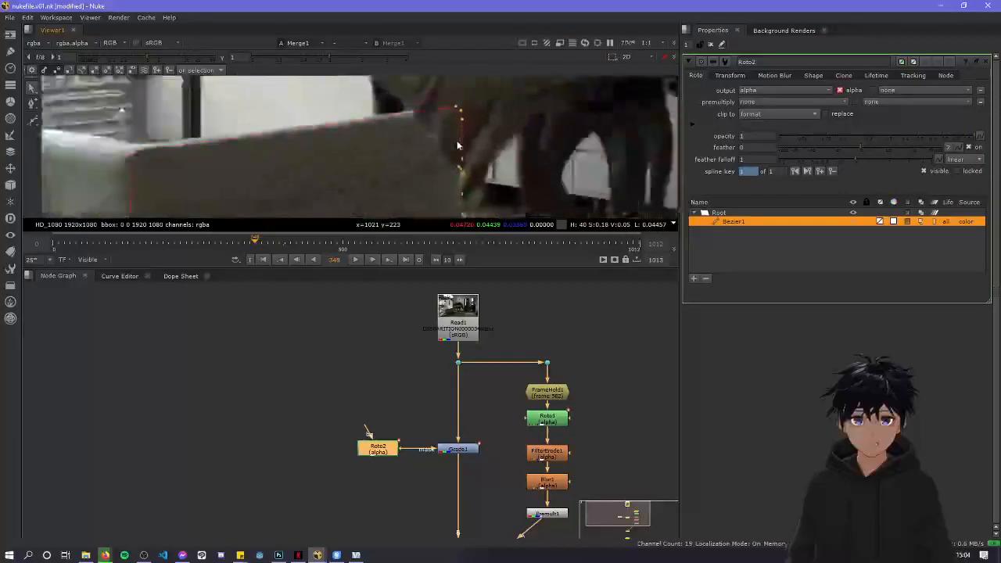
scroll(457, 140, down, 3)
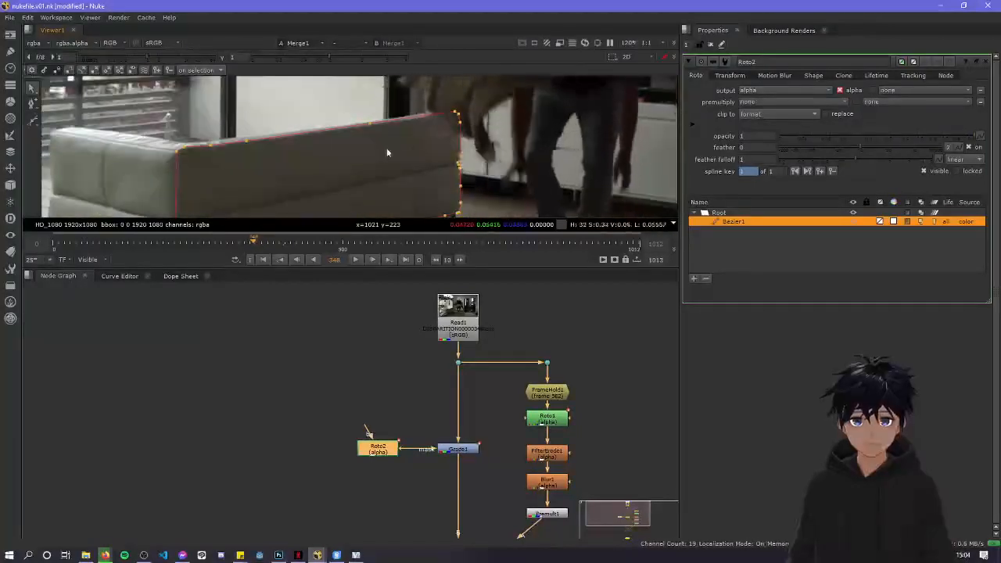
key(Right)
key(Right)
key(Right)
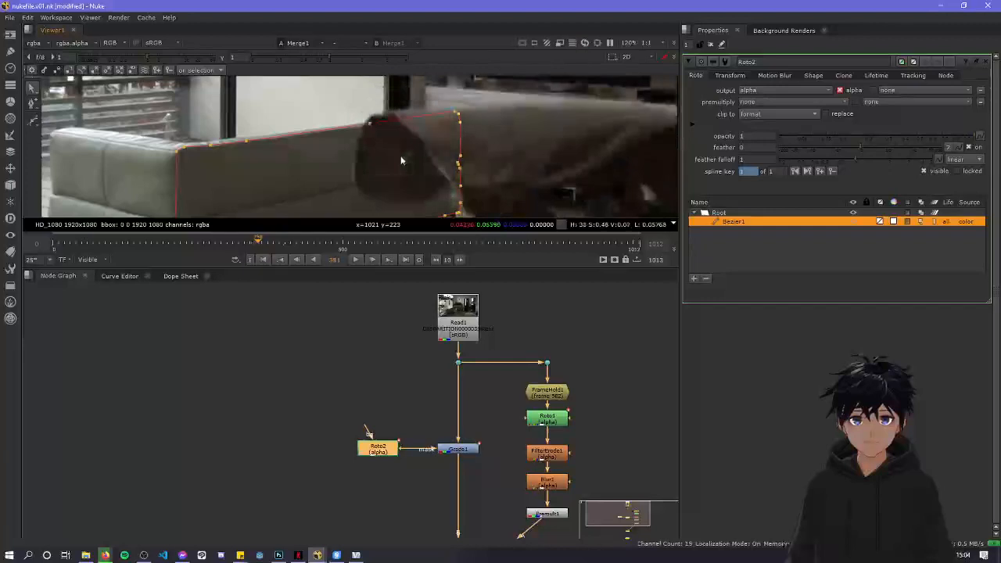
Step forward to frame 361 and examine where the falling cloth clears the sofa mask
key(Right)
key(Right)
key(Right)
key(Right)
key(Right)
key(Right)
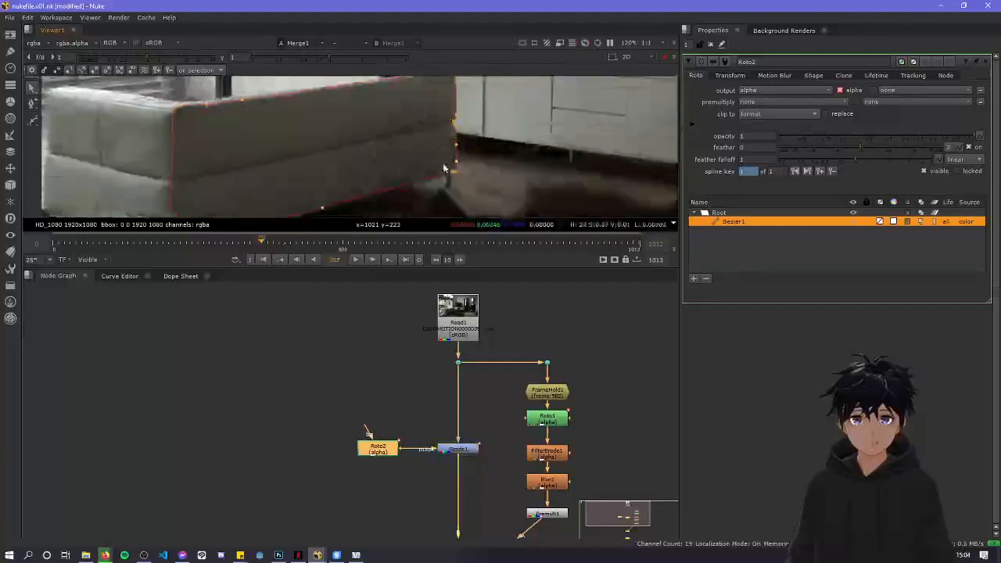
scroll(443, 169, down, 3)
key(Right)
key(Right)
key(Right)
key(Right)
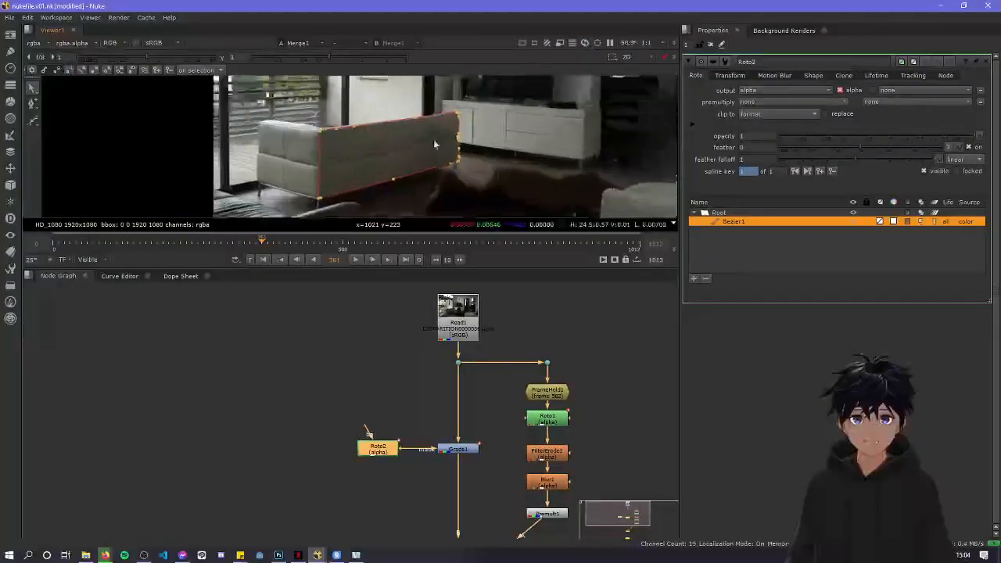
scroll(258, 119, down, 2)
scroll(258, 120, down, 1)
scroll(312, 178, up, 4)
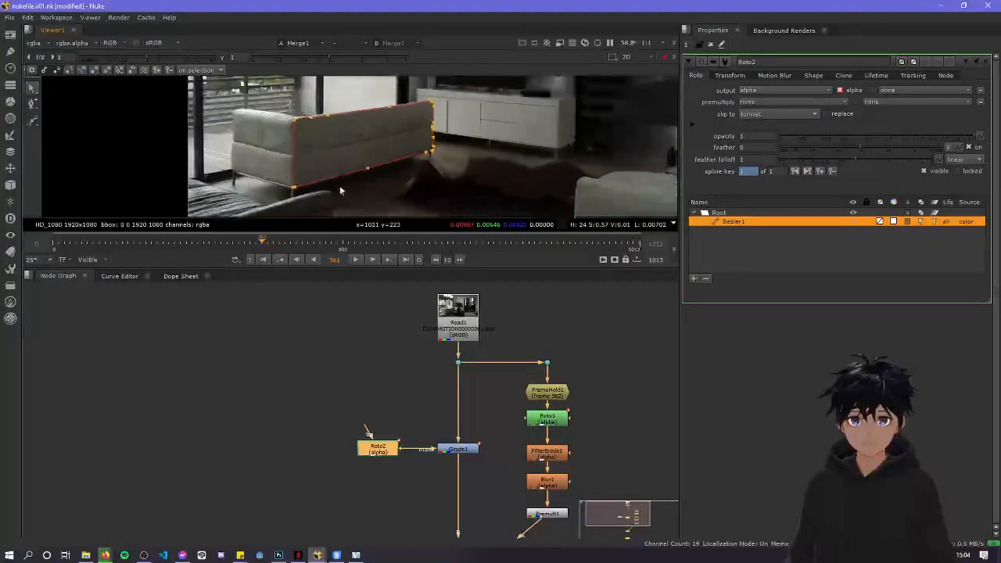
Key the whole Bezier1 mask over the sofa at frame 361 and move it completely outside the image at frame 360
drag(266, 83, 467, 205)
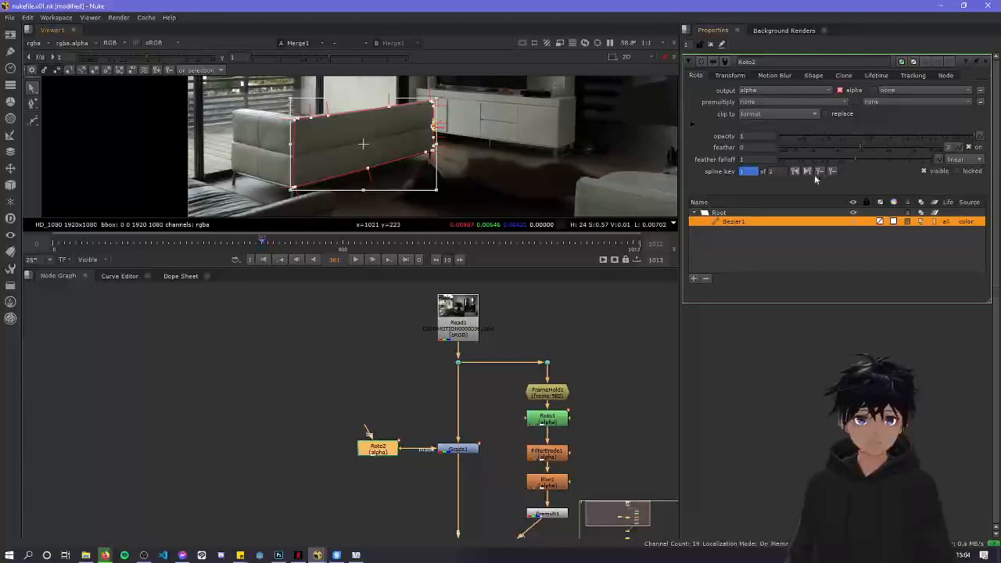
key(Left)
drag(394, 138, 146, 140)
key(Right)
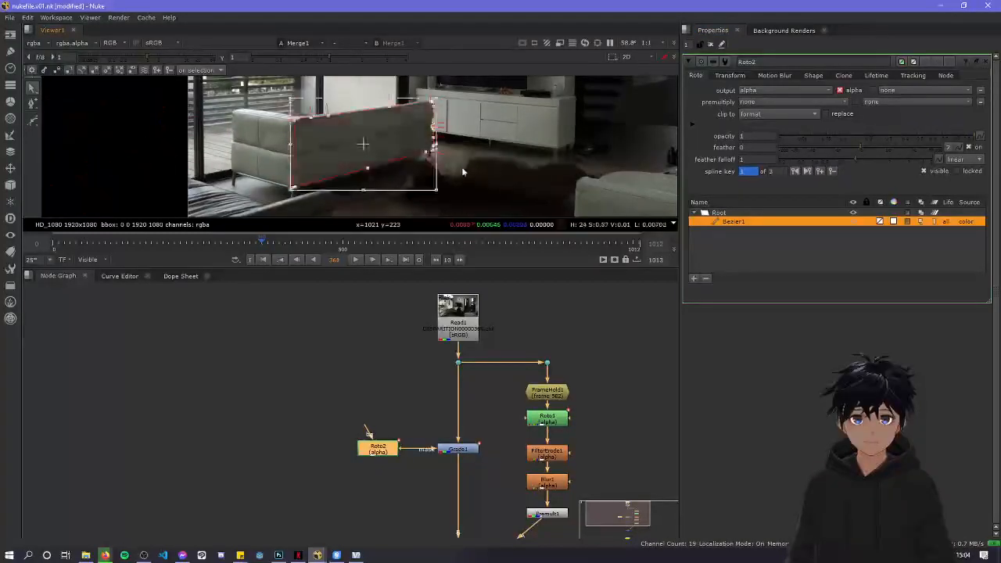
key(Right)
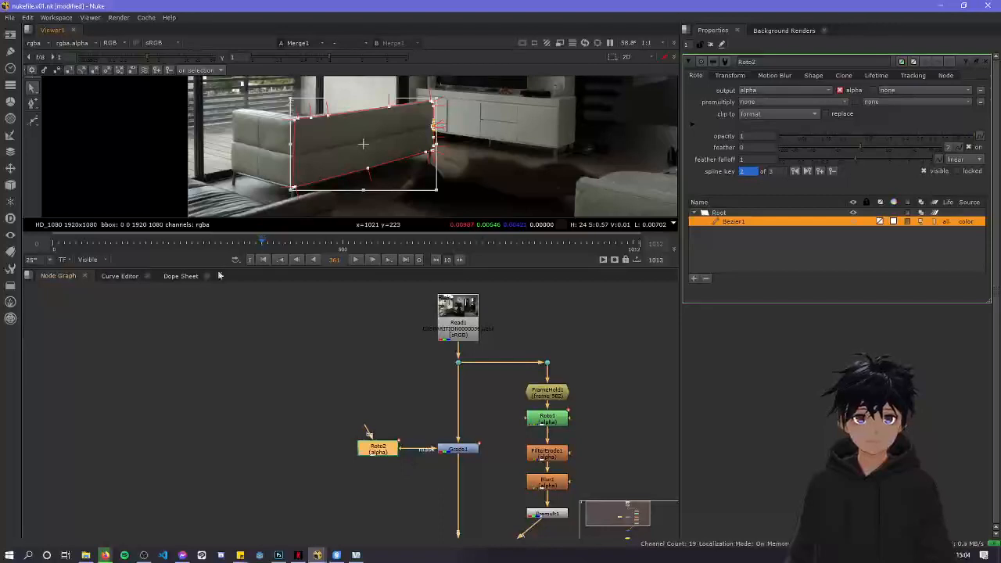
Advance from frame 361 to frame 413 and check that the mask stays on the sofa back
click(325, 300)
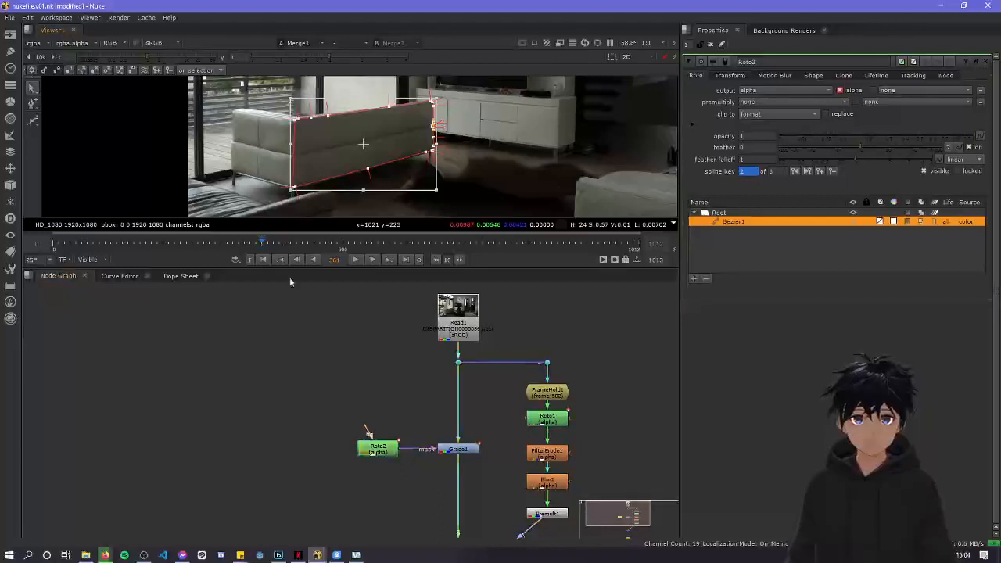
key(Right)
key(Right)
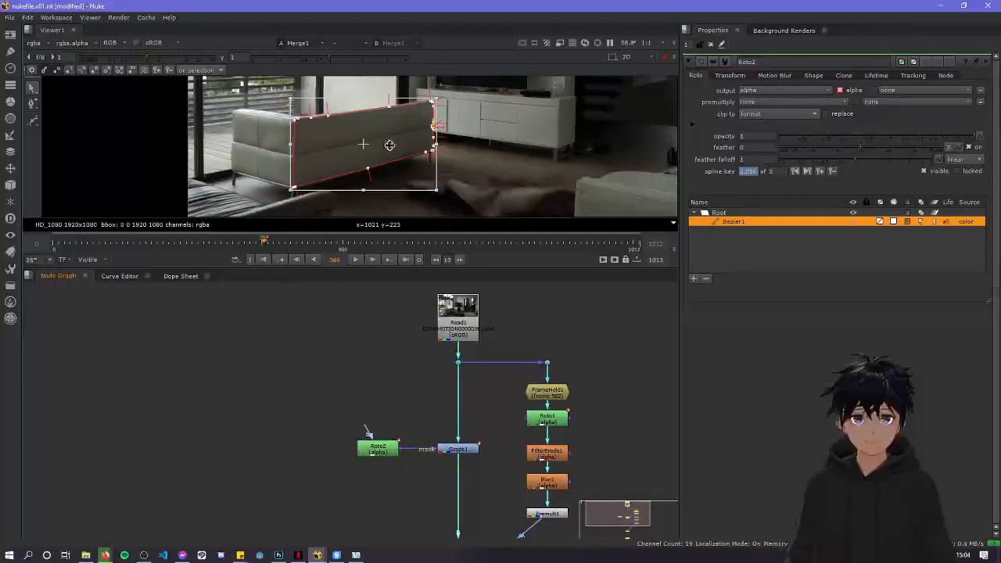
key(Right)
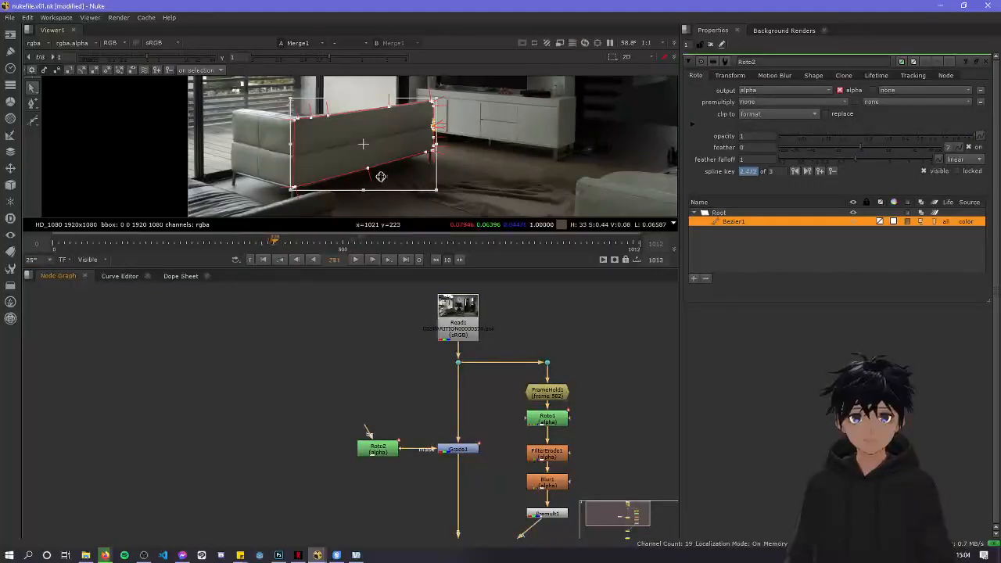
key(shift+Right)
key(shift+Right)
key(shift+Right)
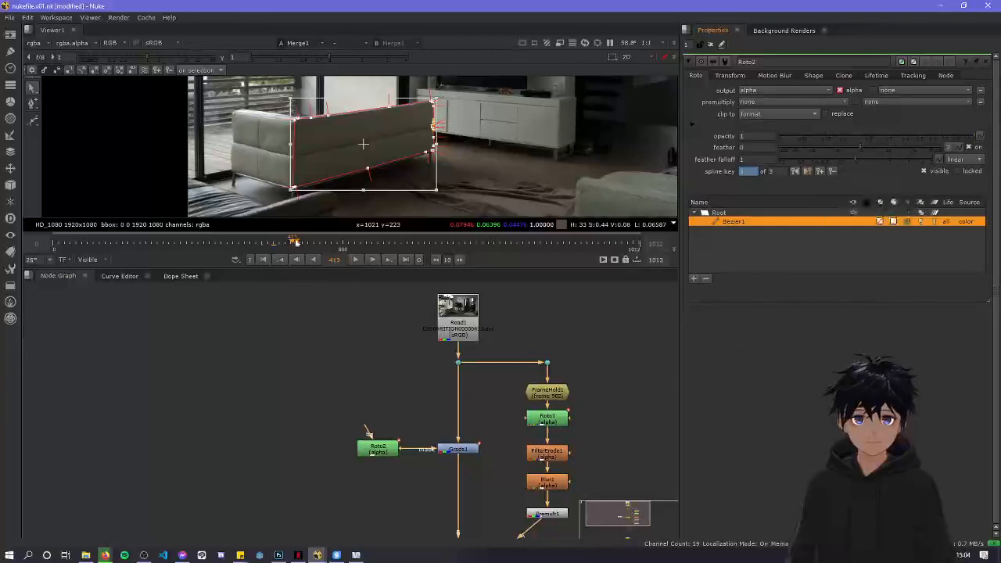
Go through Bezier1's spline keys and delete the extra key at frame 397
click(795, 172)
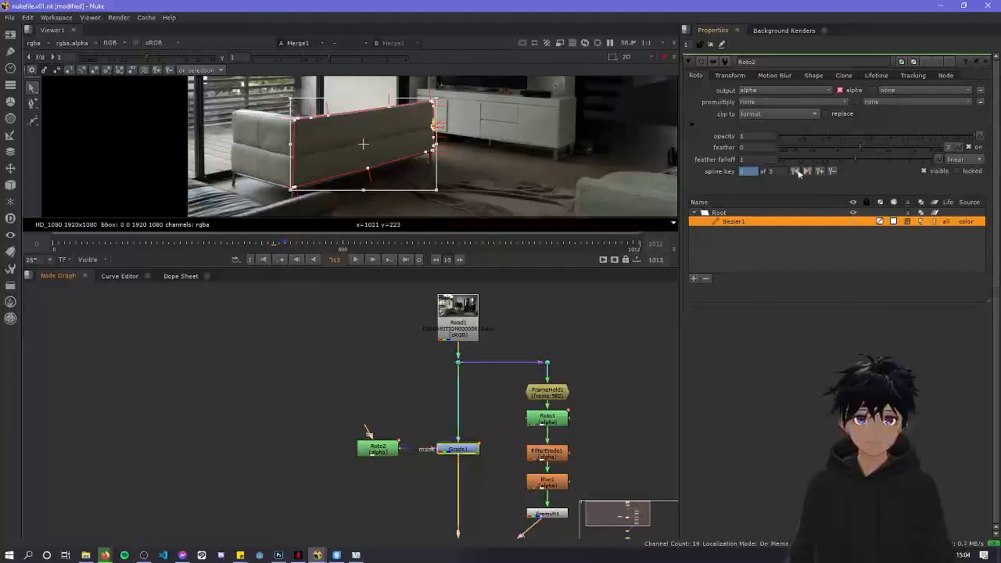
click(794, 172)
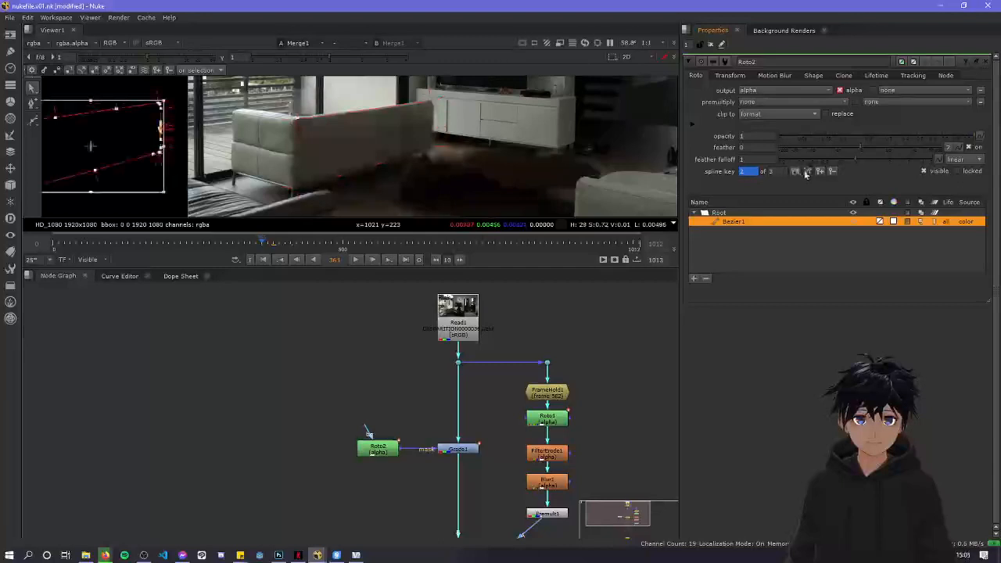
click(806, 172)
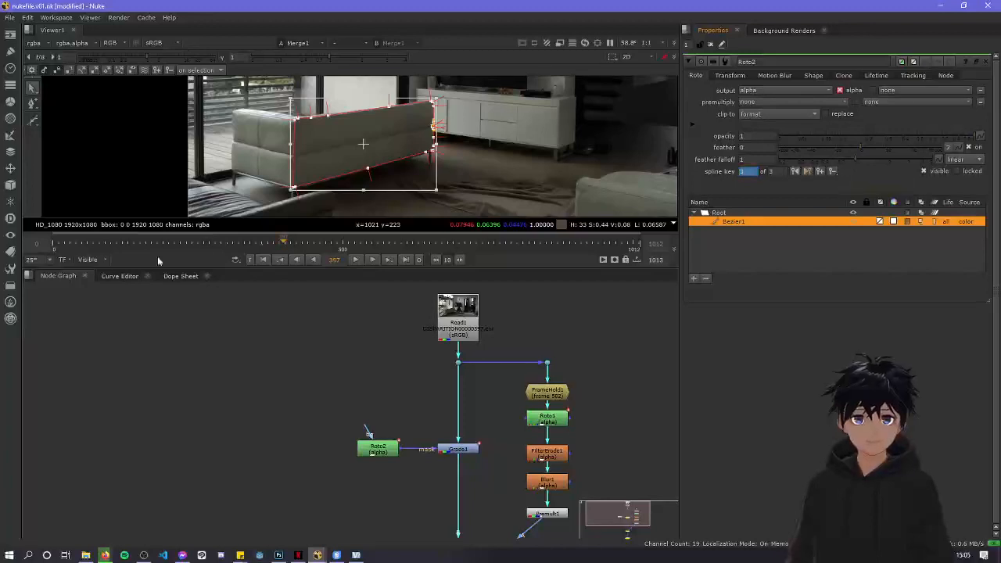
Hide the viewer overlays and play the composite from frame 371 to check the sofa
scroll(295, 189, up, 2)
middle_drag(333, 166, 332, 200)
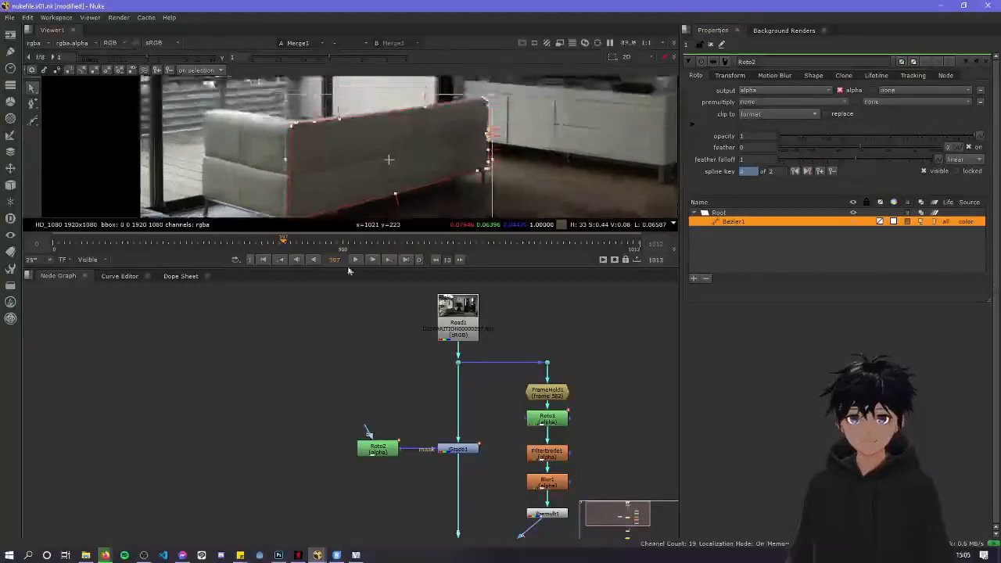
drag(283, 240, 268, 242)
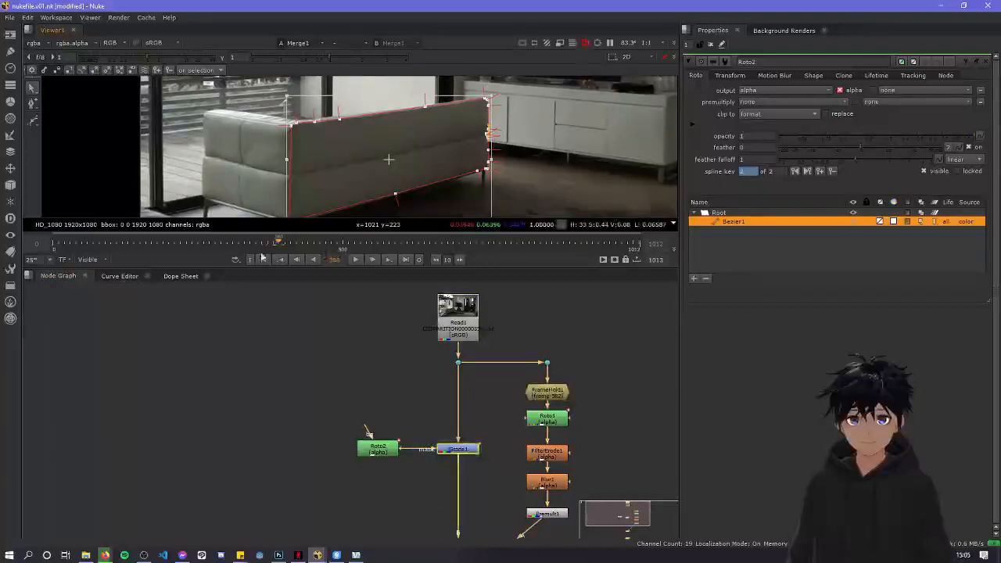
key(o)
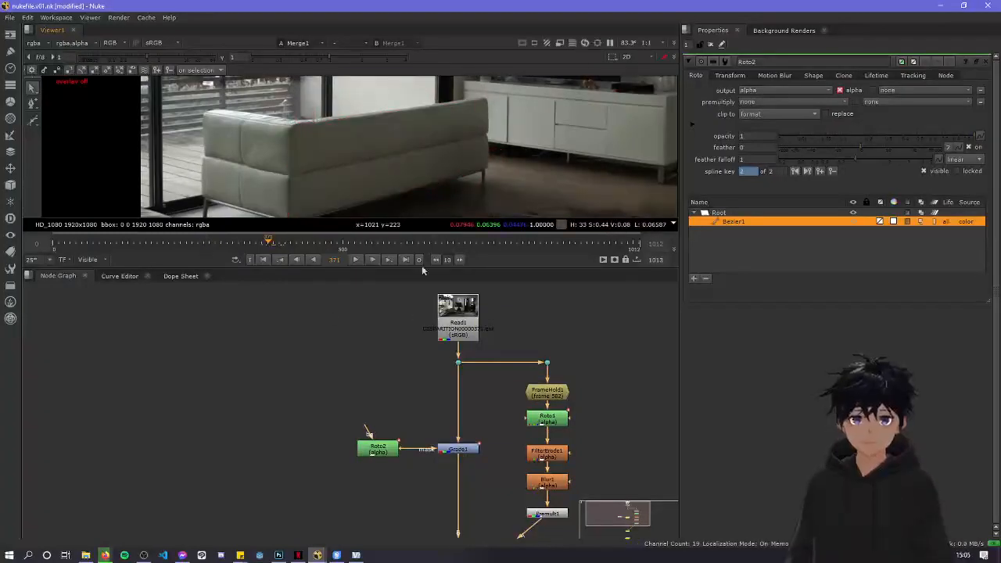
click(356, 260)
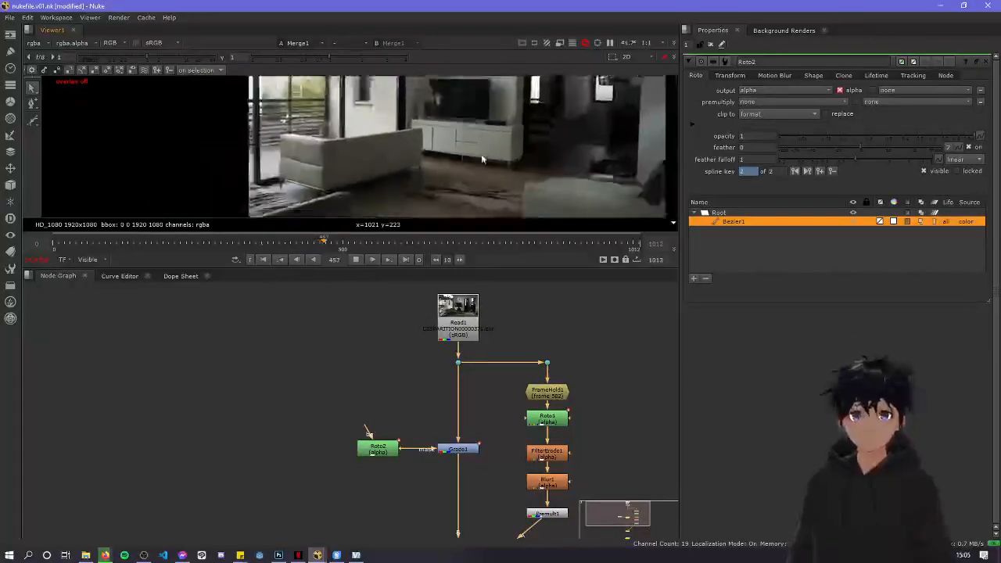
Play the composite in an enlarged viewer from well before the disappearance and stop at frame 394
scroll(359, 206, down, 3)
key(space)
scroll(415, 471, up, 4)
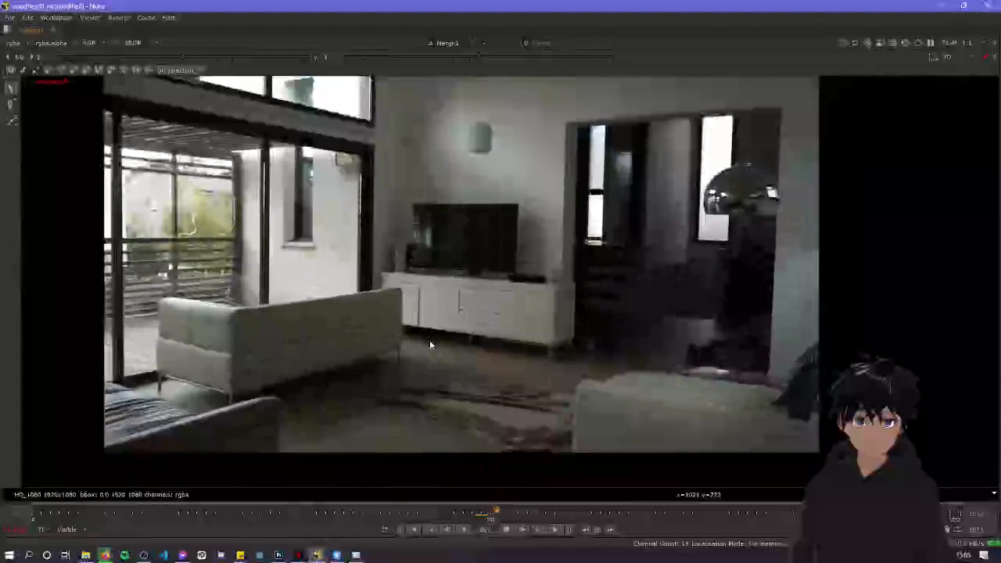
click(242, 514)
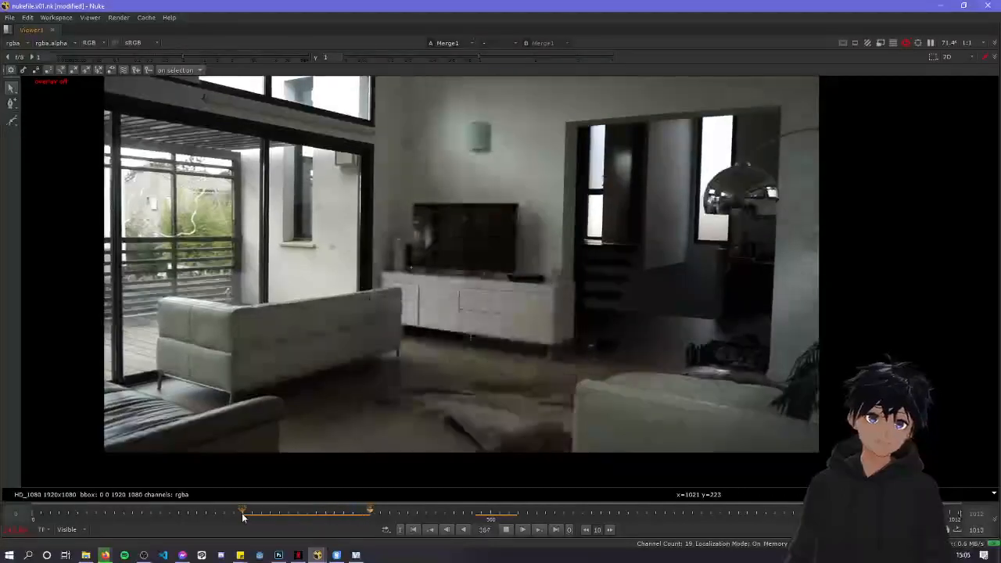
click(510, 531)
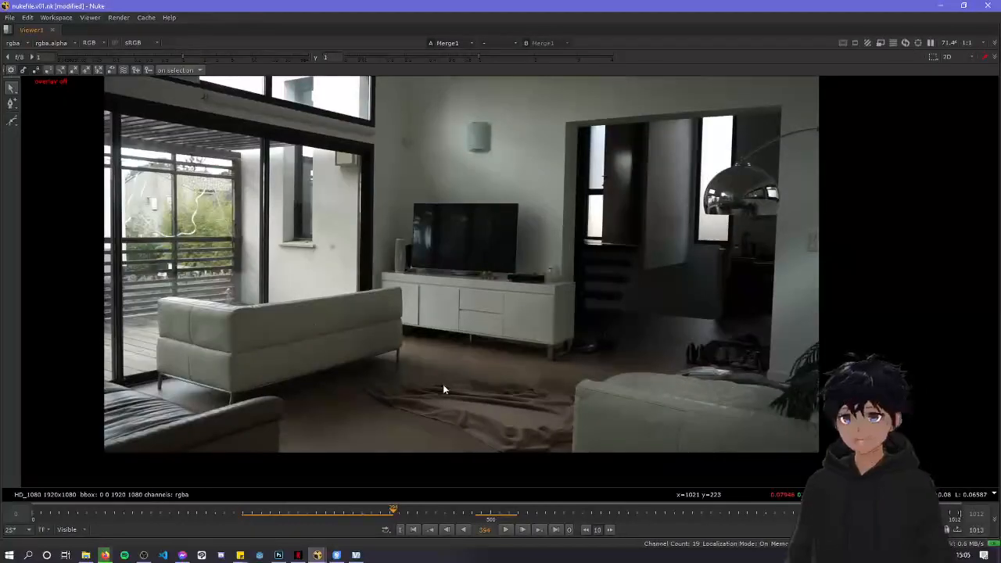
In the Dope Sheet, move Bezier1's second mask key 12 frames later, to frame 373
key(space)
click(178, 276)
scroll(368, 300, up, 8)
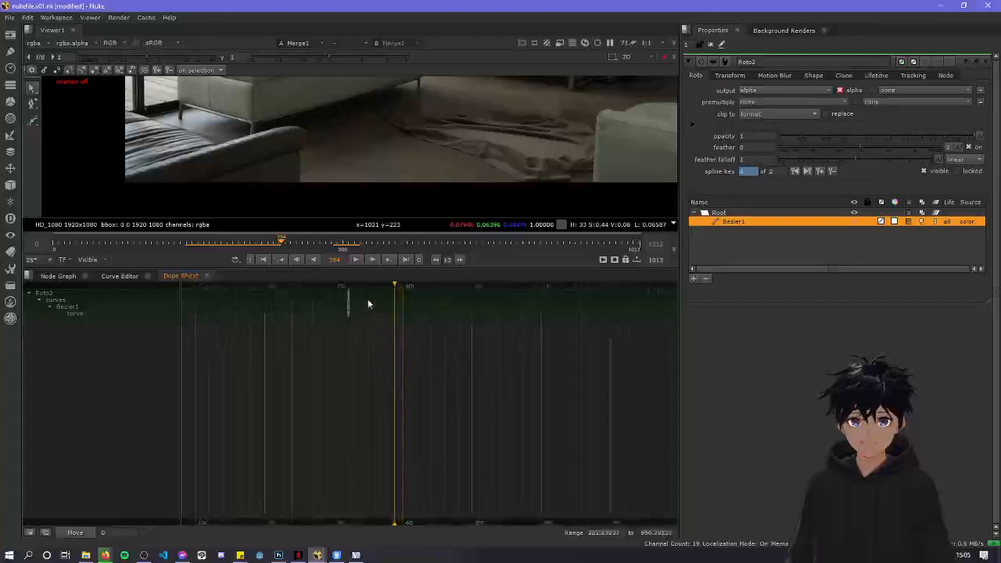
click(348, 284)
scroll(351, 298, up, 3)
scroll(351, 297, up, 5)
drag(352, 327, 336, 298)
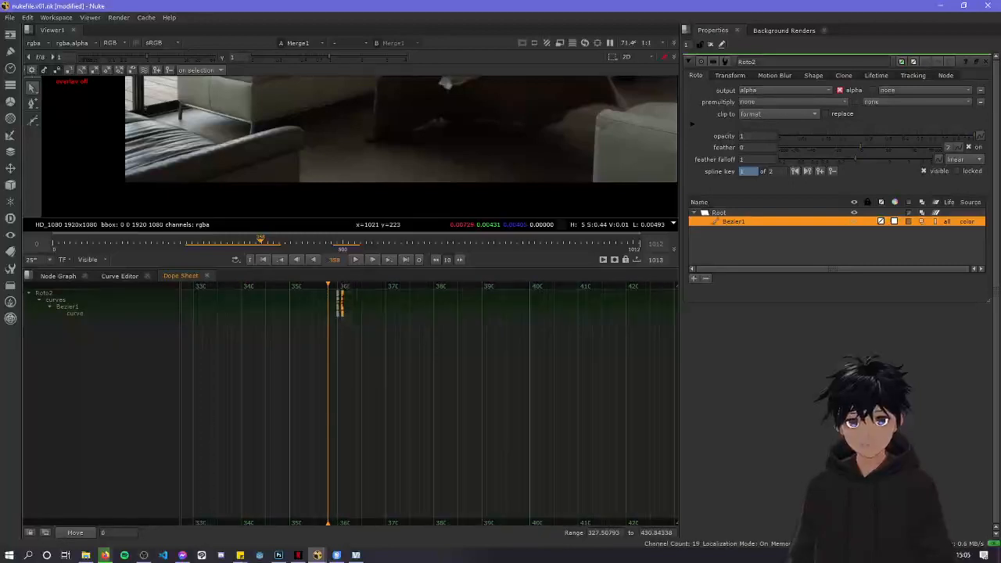
drag(341, 305, 400, 305)
scroll(400, 307, down, 2)
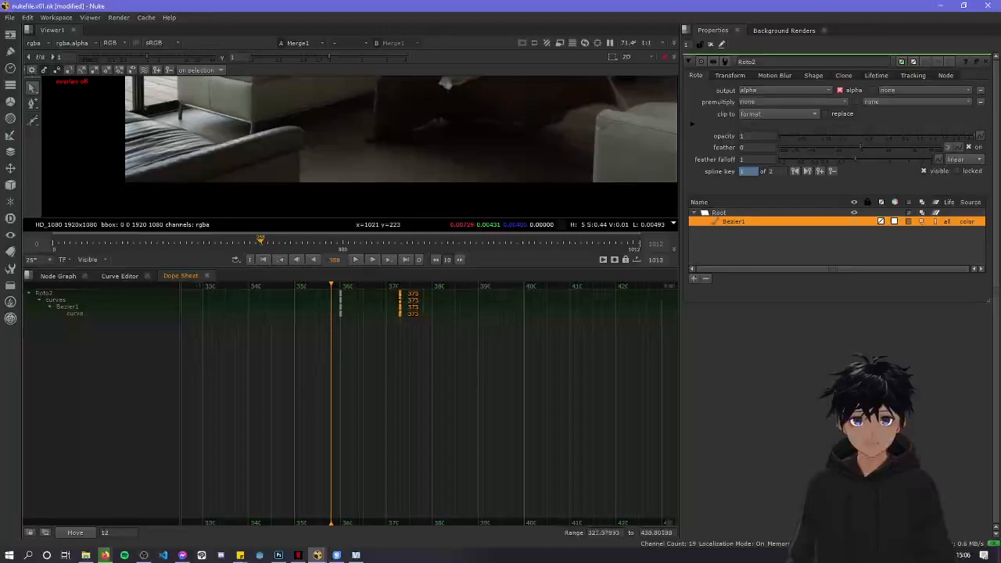
Play the disappearance in the enlarged viewer from just before the cloth falls through to frame 415
scroll(402, 189, down, 5)
middle_drag(424, 198, 382, 230)
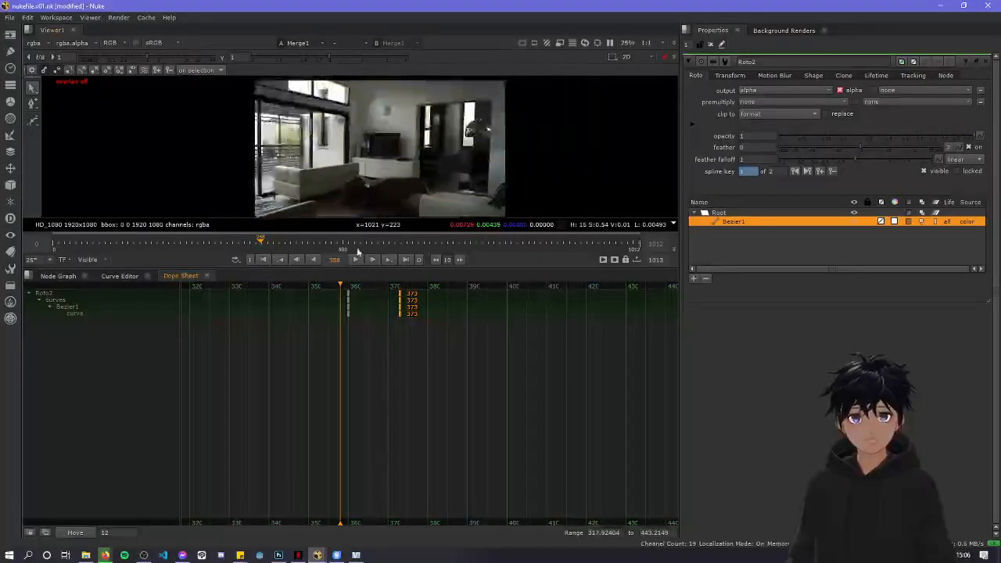
key(space)
scroll(312, 456, up, 3)
scroll(441, 333, up, 4)
middle_drag(404, 415, 446, 337)
scroll(439, 334, down, 2)
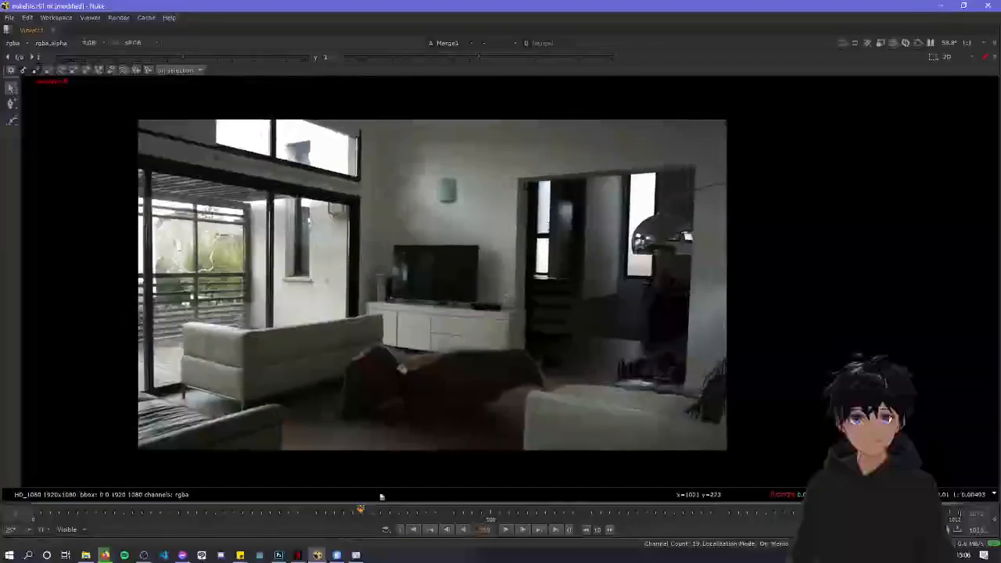
click(338, 513)
click(506, 530)
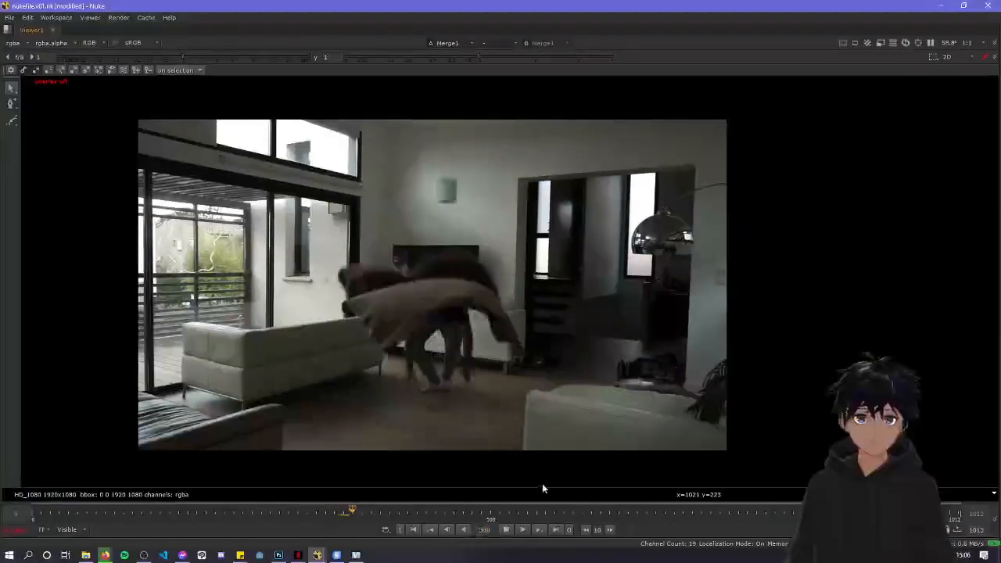
key(space)
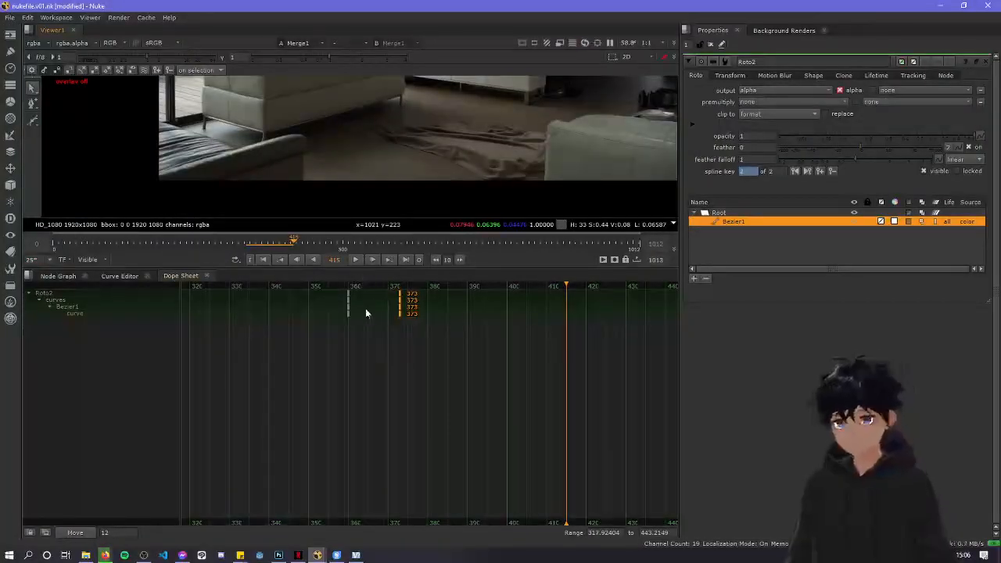
Try to shift Bezier1's second mask key slightly earlier in the Dope Sheet
shift+drag(362, 326, 345, 285)
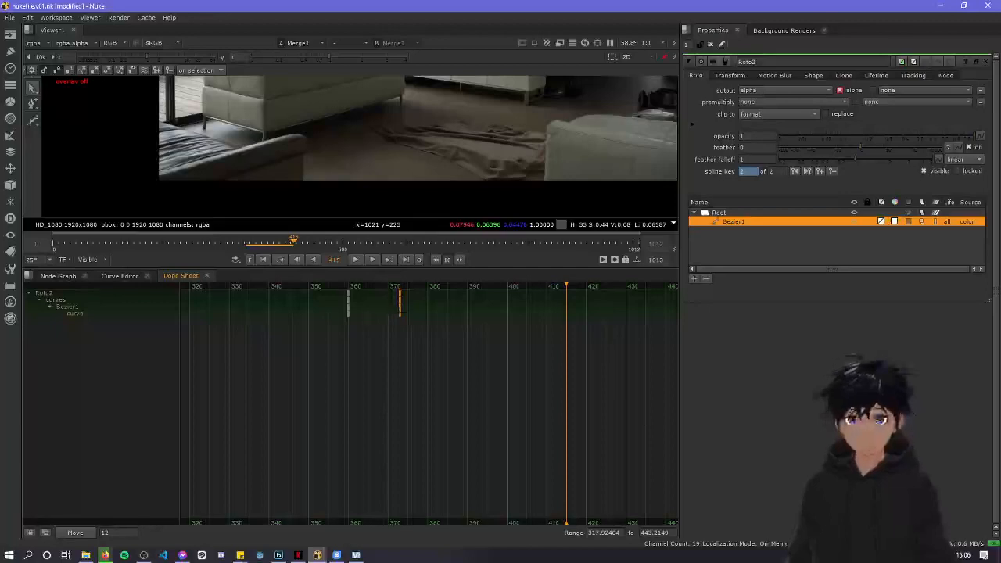
mouse_move(408, 298)
mouse_down()
mouse_move(367, 301)
mouse_move(403, 301)
mouse_up()
click(400, 313)
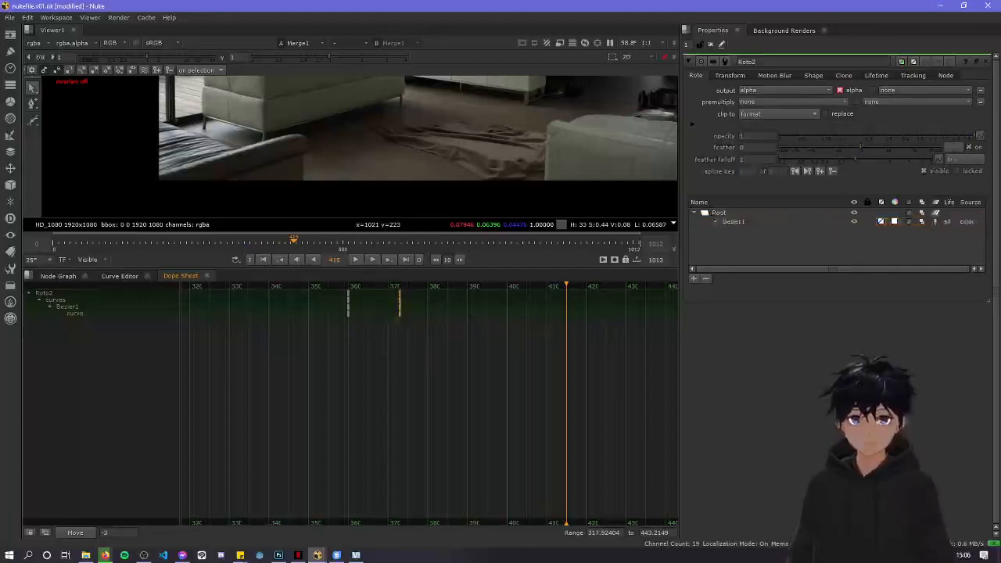
middle_drag(401, 308, 412, 311)
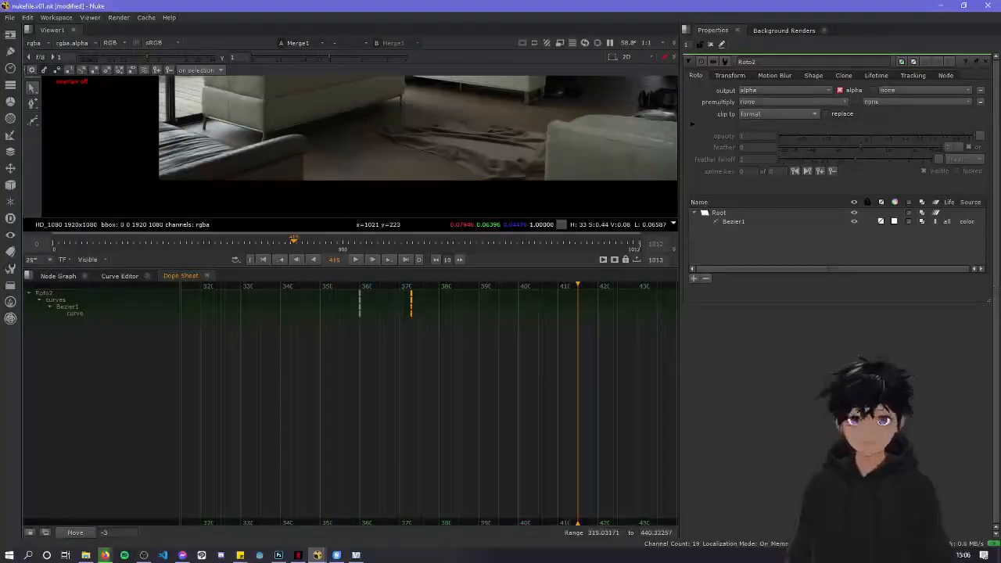
drag(410, 311, 403, 290)
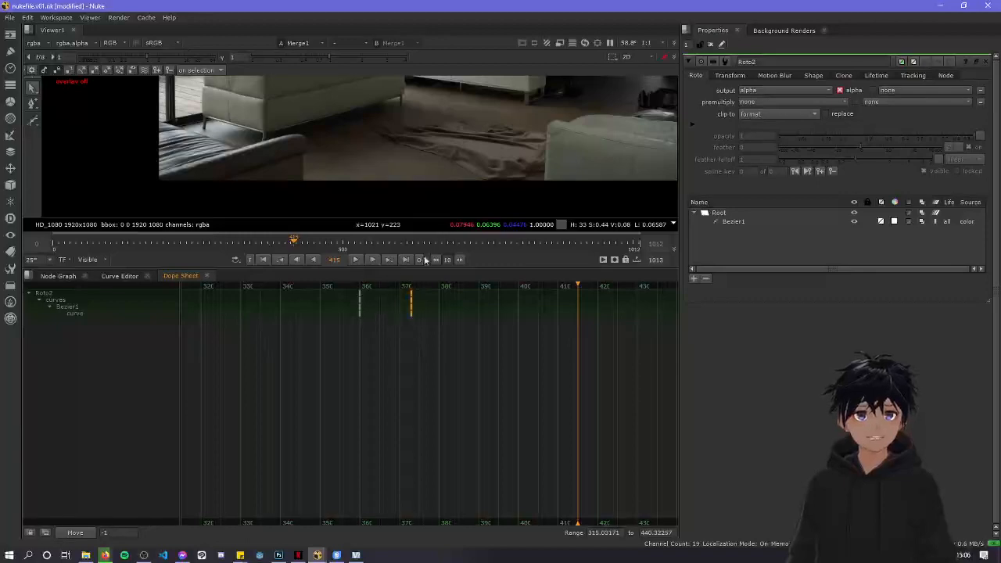
Inspect the sofa and the fallen cloth in the viewer at frame 374
click(416, 287)
drag(415, 286, 414, 286)
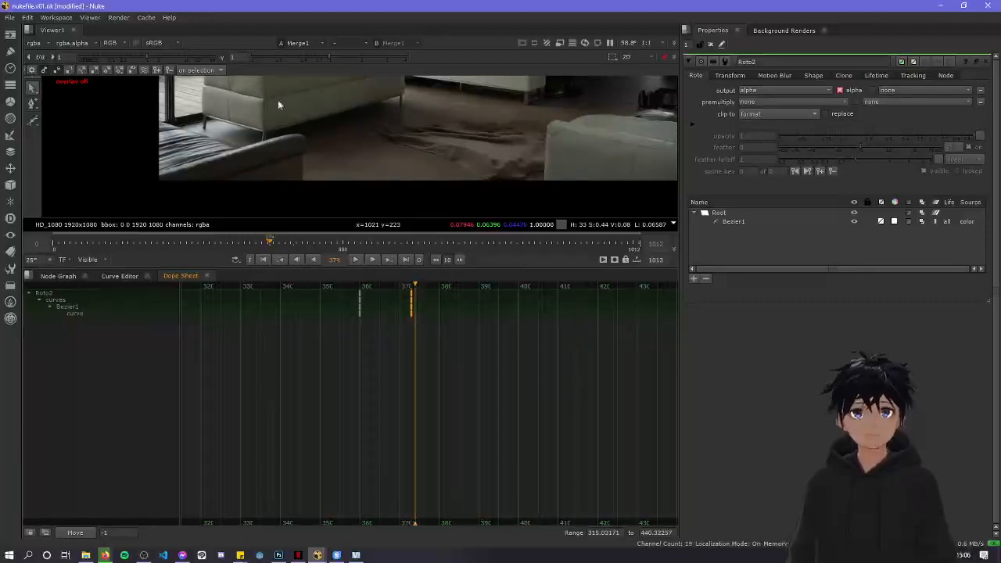
scroll(285, 157, down, 3)
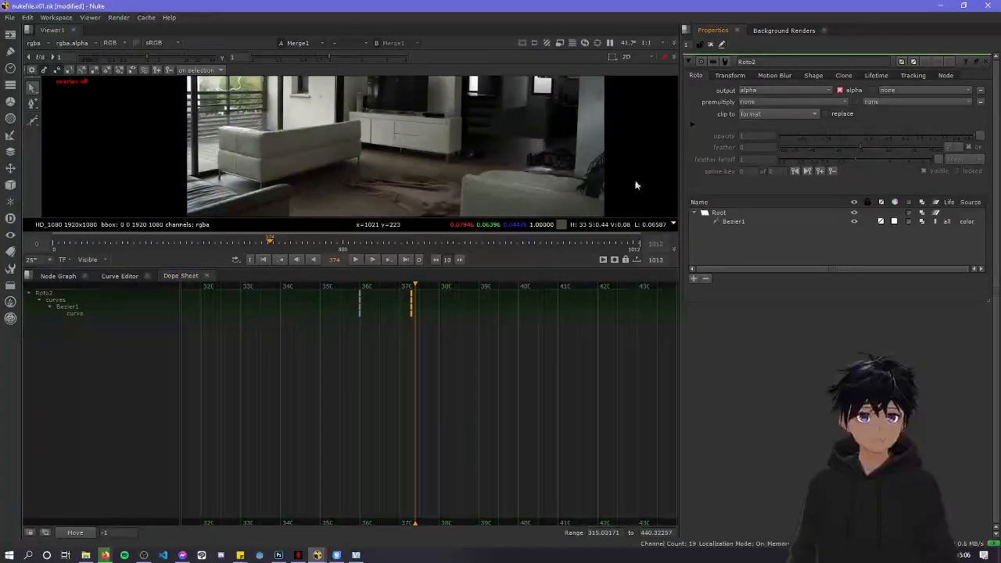
Show Grade1's keys in the Dope Sheet and scrub back to frame 344, before the cloth drops
click(59, 277)
middle_drag(373, 477, 372, 397)
double_click(469, 415)
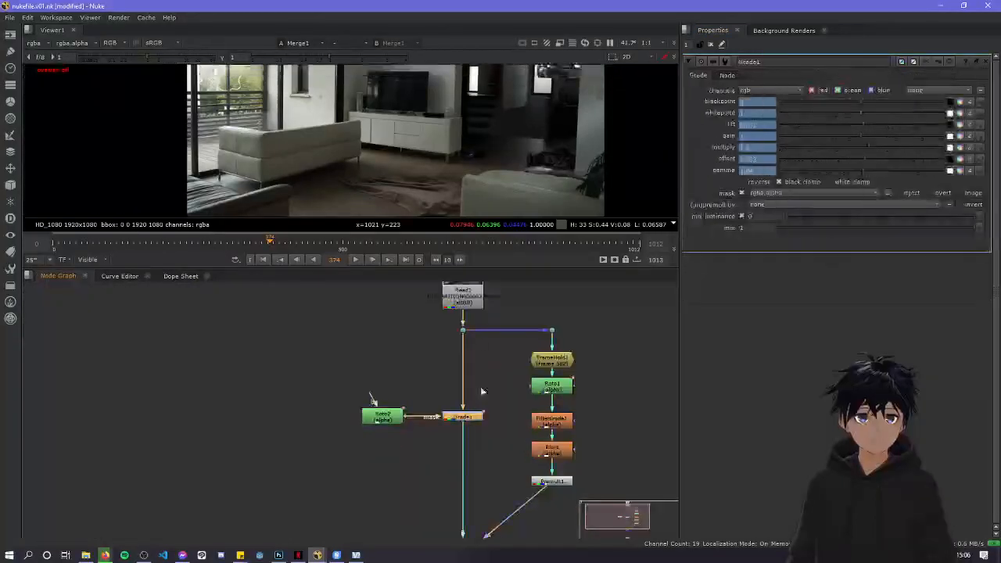
click(188, 276)
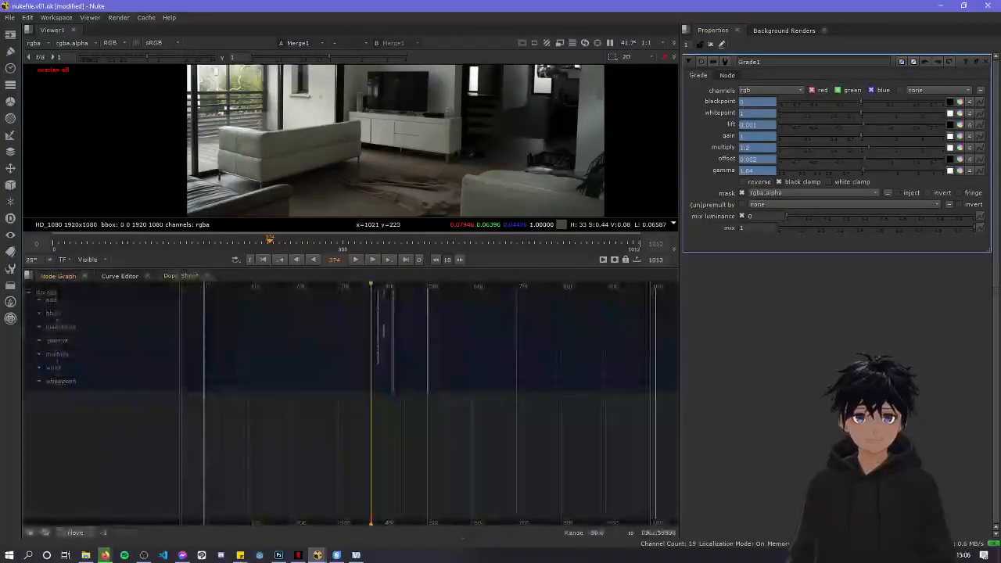
scroll(401, 350, up, 2)
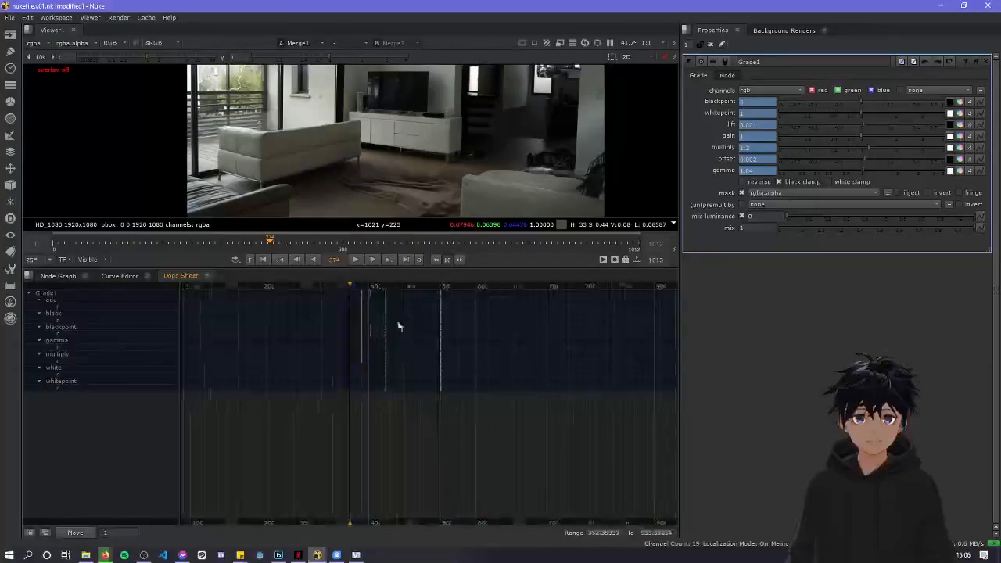
click(371, 287)
drag(370, 286, 225, 288)
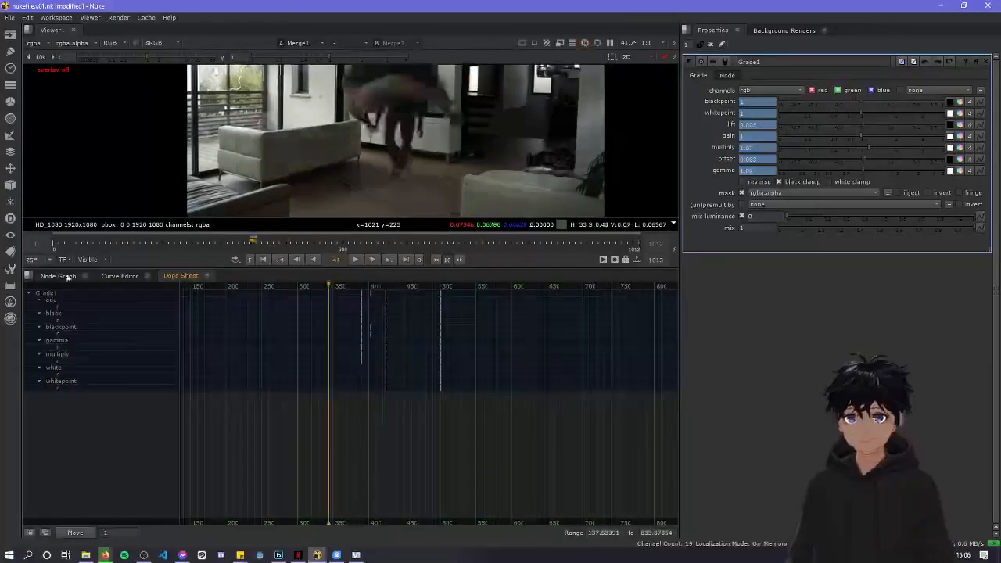
Reopen Roto2 in the Dope Sheet and move Bezier1's second mask key 12 frames earlier, to frame 361
click(58, 276)
click(377, 418)
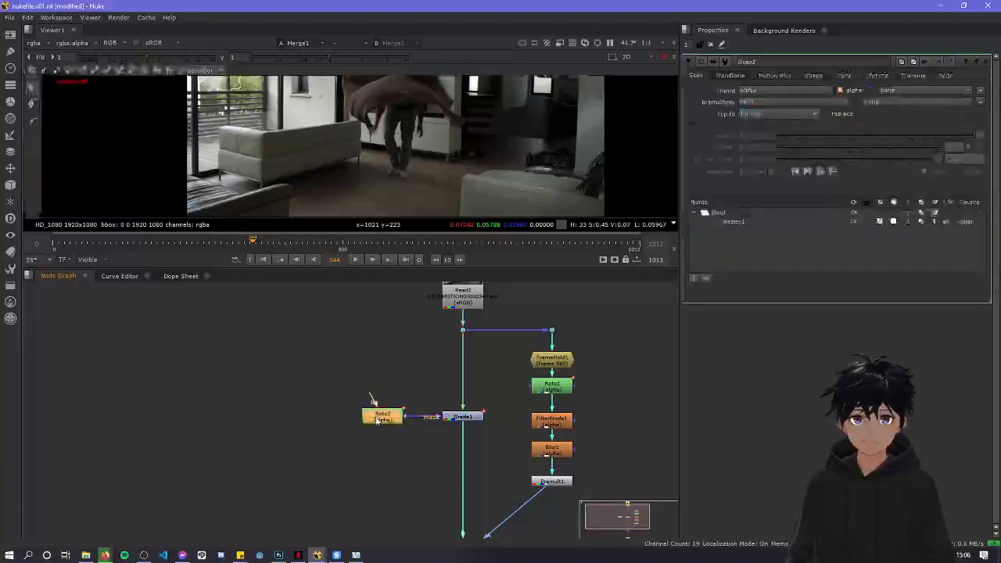
click(179, 280)
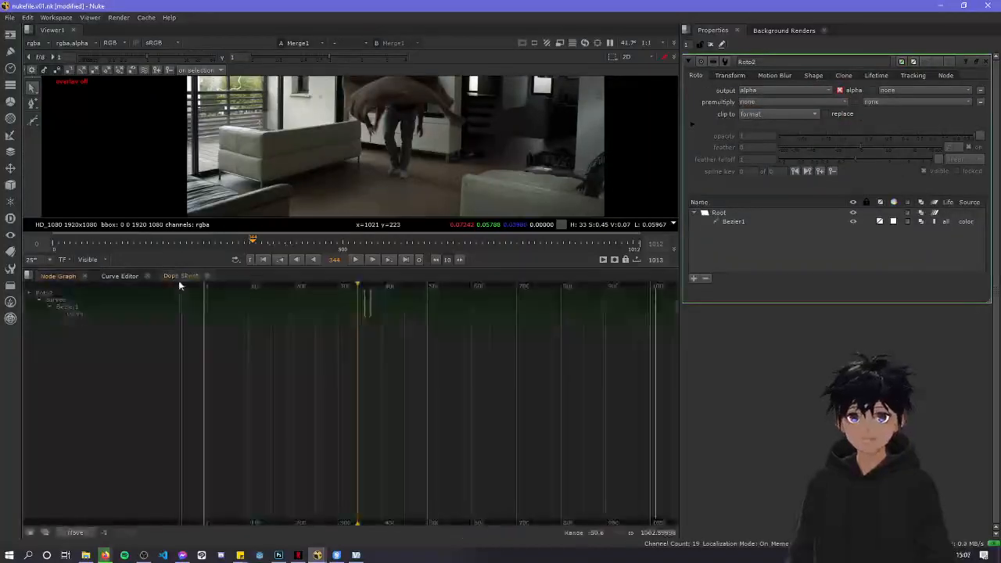
scroll(333, 299, up, 5)
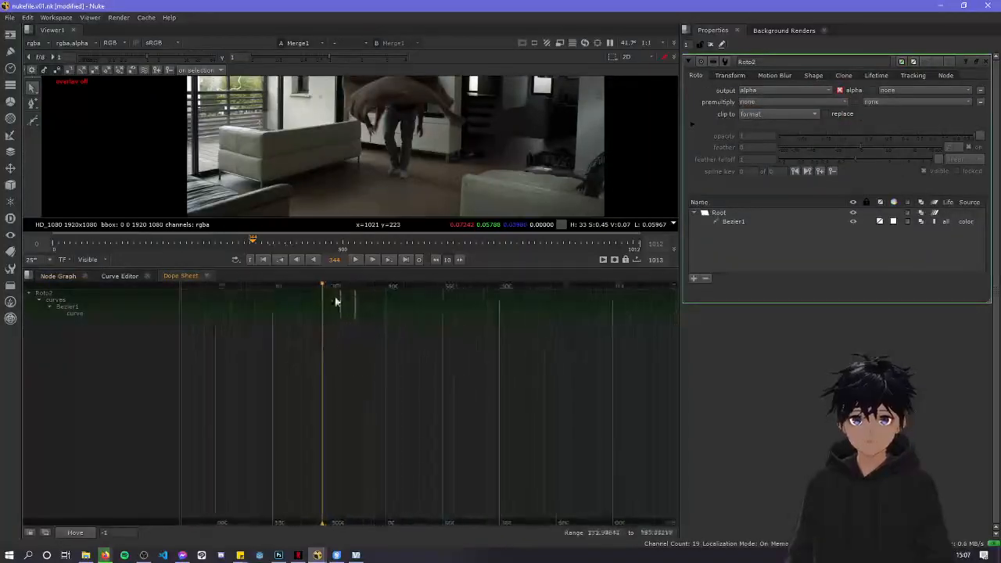
scroll(336, 302, up, 3)
click(347, 287)
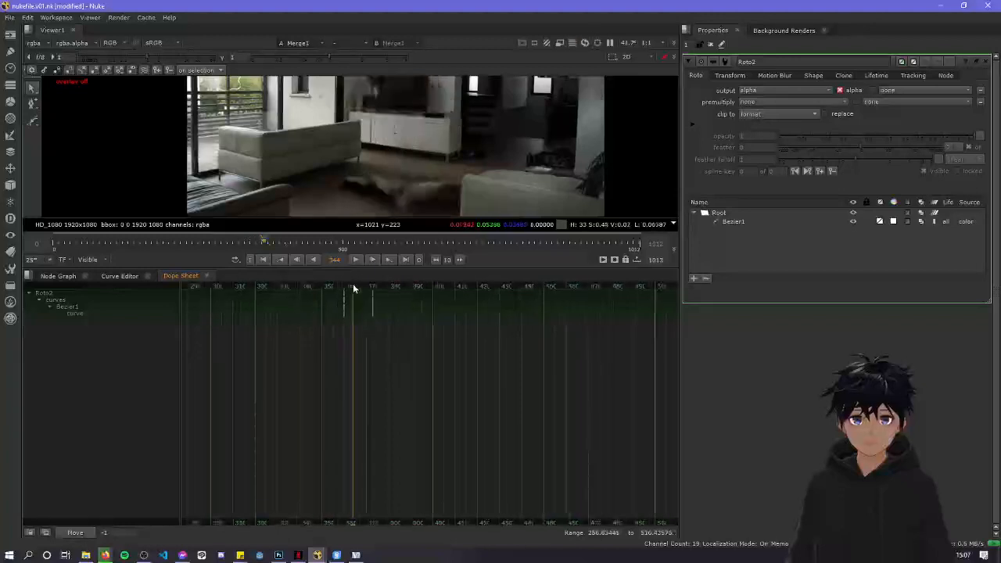
scroll(382, 319, up, 2)
drag(381, 314, 333, 304)
key(Right)
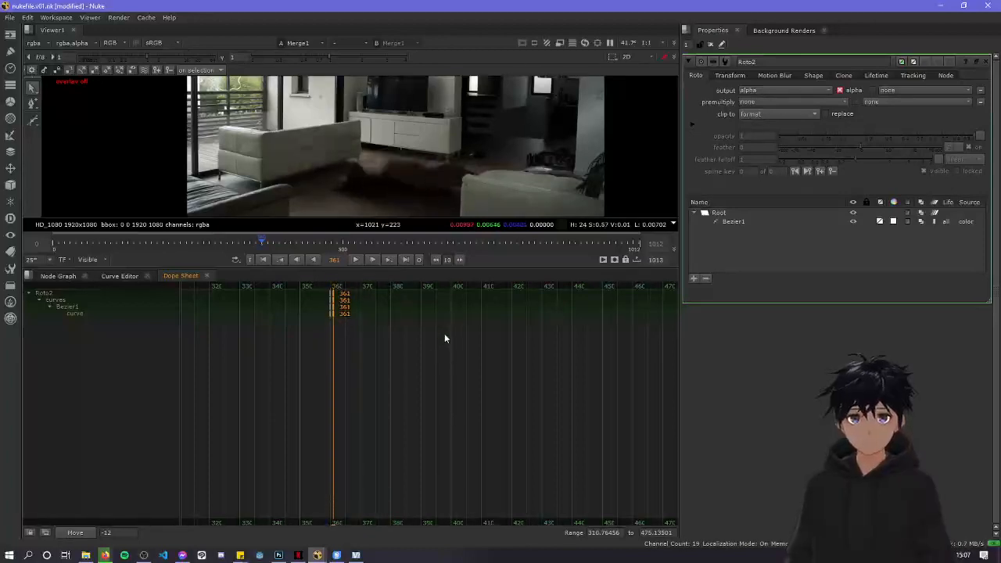
Show Grade1's keys in the Dope Sheet and go through the shot frame by frame from 361 to just before frame 403
click(60, 277)
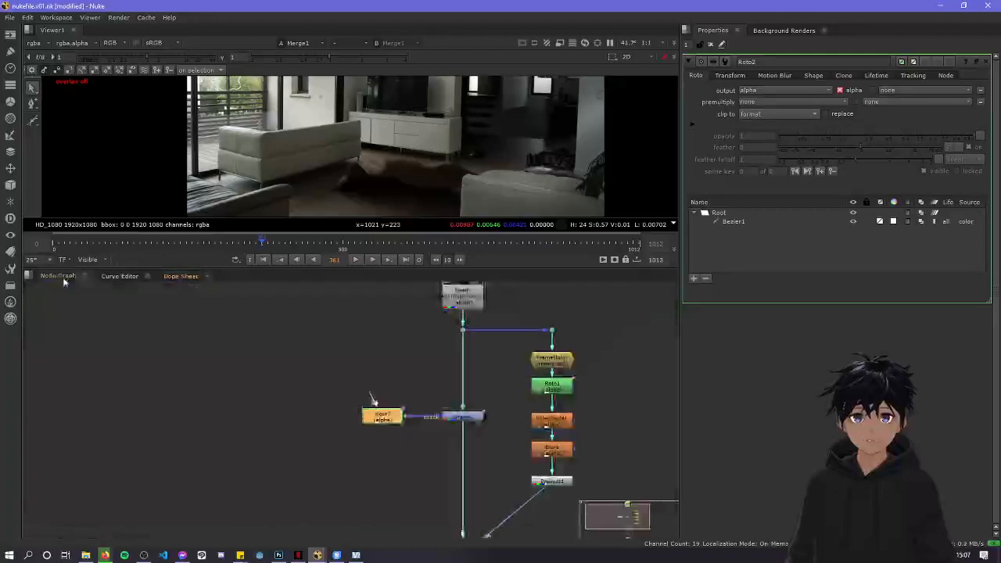
double_click(462, 416)
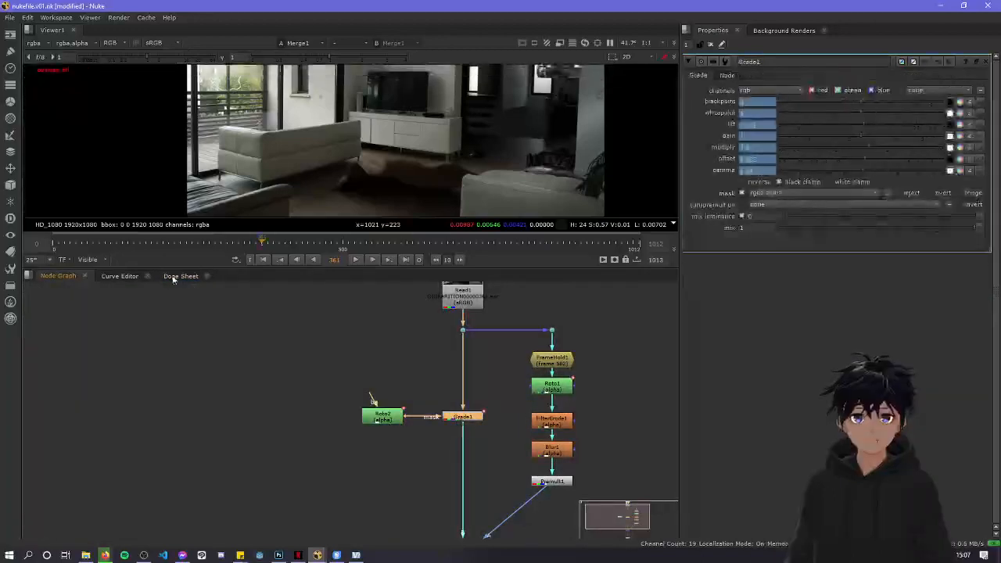
click(179, 276)
scroll(367, 313, up, 4)
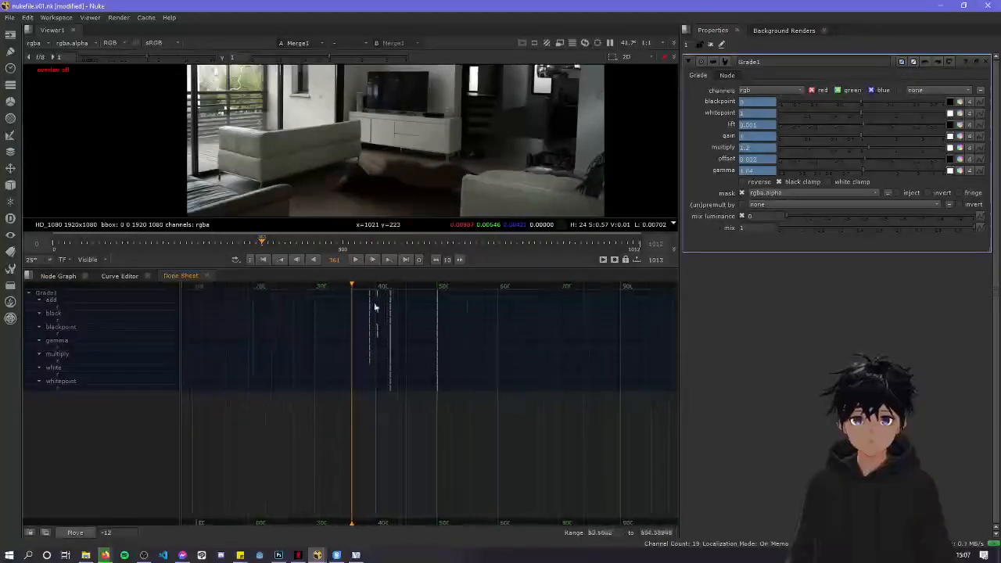
key(Right)
key(Right)
key(Right)
key(Right)
key(Right)
key(Right)
key(Right)
key(Right)
key(Right)
key(Right)
key(Right)
key(Right)
key(Right)
key(Right)
key(Right)
key(Right)
key(Right)
key(Right)
key(Right)
key(Right)
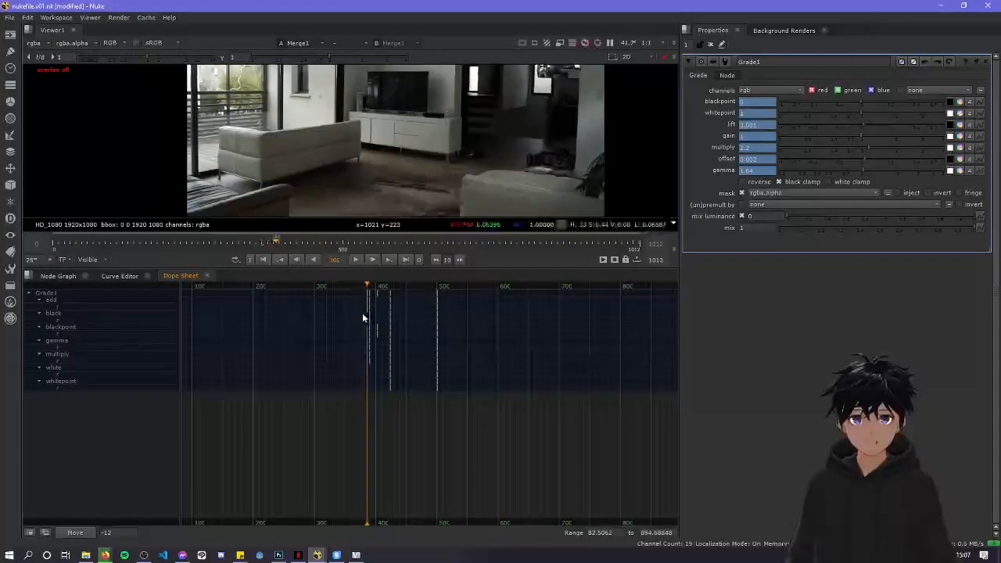
key(Right)
key(Right)
key(Right)
key(Right)
key(Right)
key(Right)
key(Right)
key(Right)
key(Right)
key(Right)
key(Right)
key(Right)
key(Right)
key(Right)
key(Right)
key(Right)
key(Right)
key(Right)
key(Right)
key(Right)
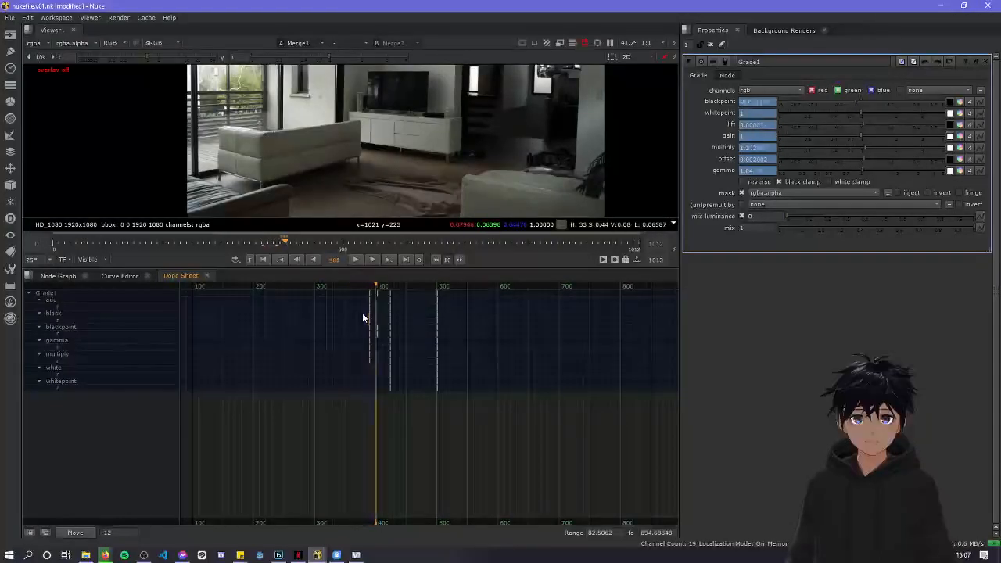
Compare the sofa's grade back and forth across Grade1's first keys, up to about frame 415, and stop at frame 403
scroll(362, 312, up, 5)
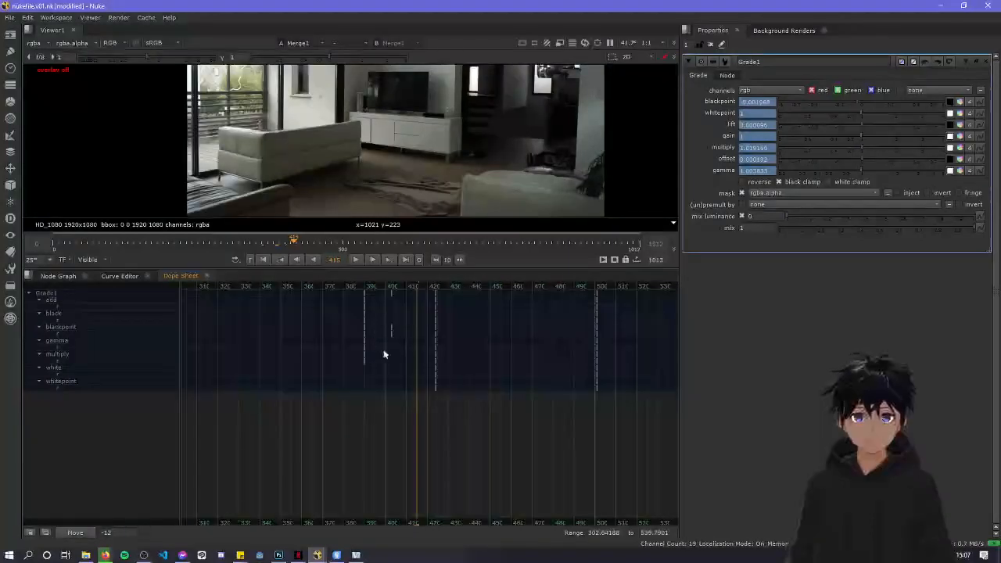
drag(353, 289, 364, 288)
drag(379, 401, 368, 372)
mouse_move(354, 290)
mouse_down()
mouse_move(373, 286)
mouse_move(360, 290)
mouse_up()
key(Right)
key(Right)
key(Right)
key(Right)
key(Right)
key(Right)
key(Right)
key(Right)
key(Right)
key(Right)
key(Right)
key(Right)
key(Right)
key(Right)
key(Right)
key(Right)
key(Right)
key(Right)
key(Right)
key(Right)
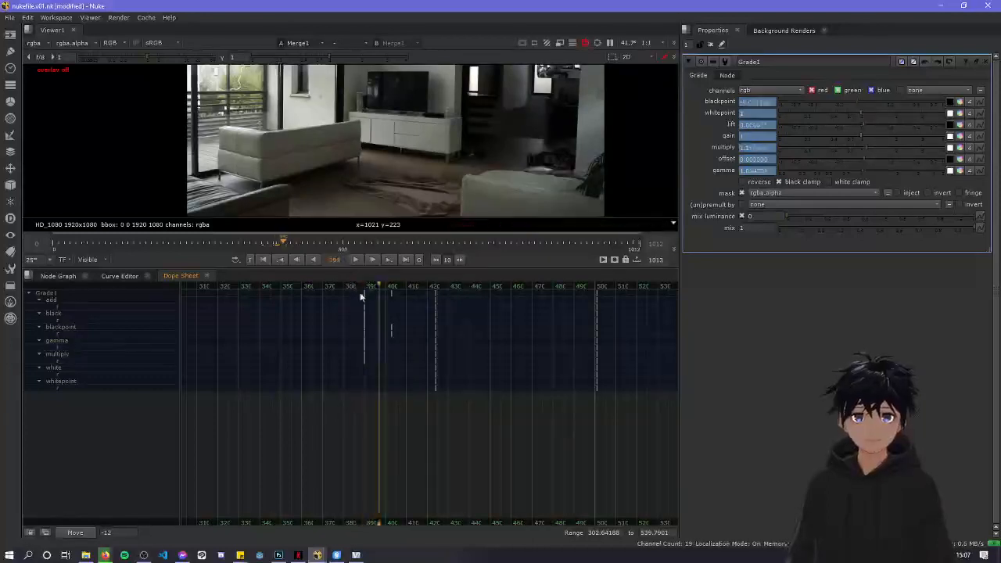
key(Left)
key(Left)
key(Left)
key(Left)
key(Left)
key(Left)
key(Left)
key(Left)
key(Left)
key(Left)
key(Left)
key(Left)
key(Left)
key(Left)
key(Left)
key(Left)
key(Left)
key(Left)
key(Left)
key(Left)
key(Left)
key(Left)
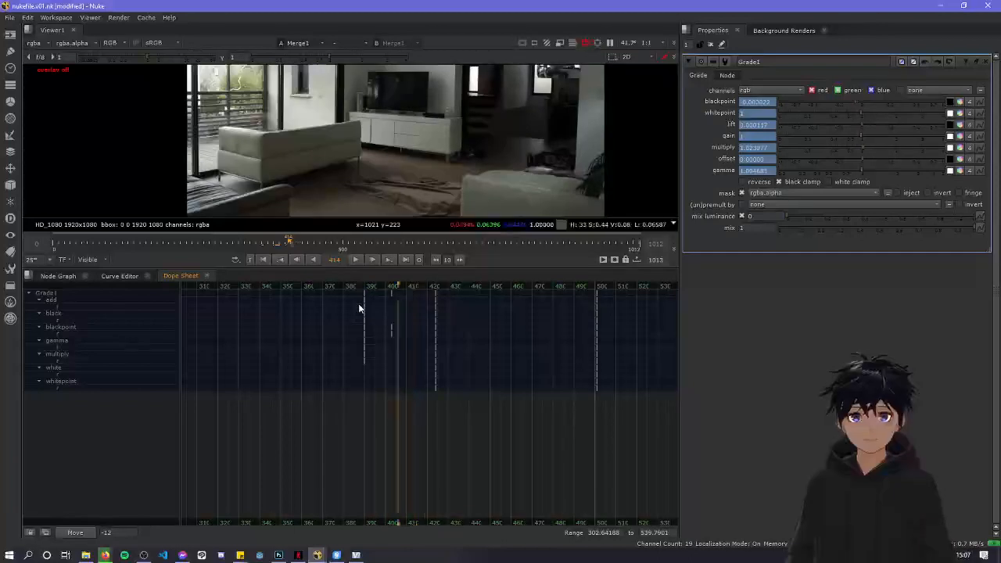
key(Right)
key(Right)
key(Right)
key(Right)
key(Right)
key(Right)
key(Right)
key(Right)
key(Right)
key(Right)
key(Right)
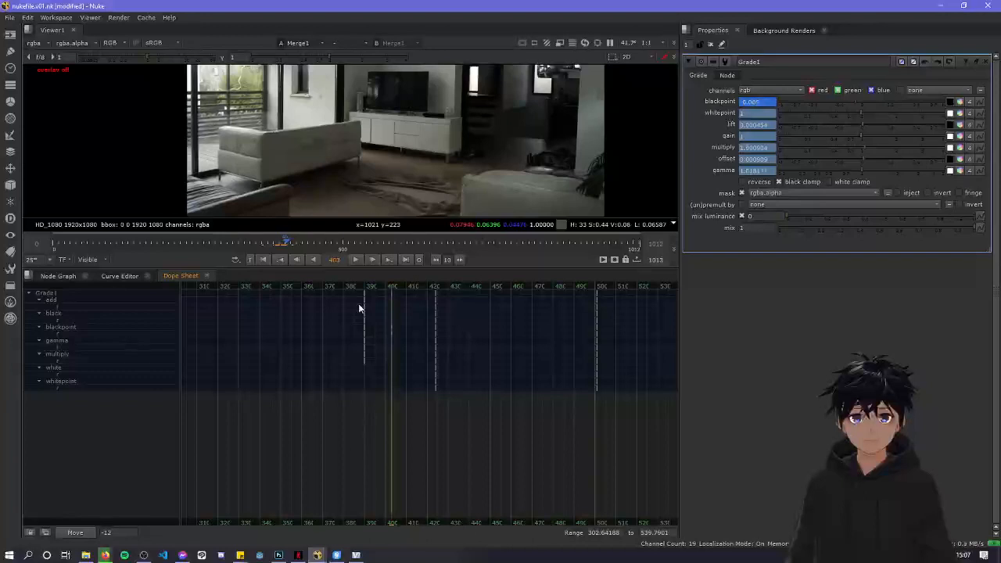
Examine the sofa up close at frame 403 and go back through the disappearance to frame 343
scroll(349, 142, up, 4)
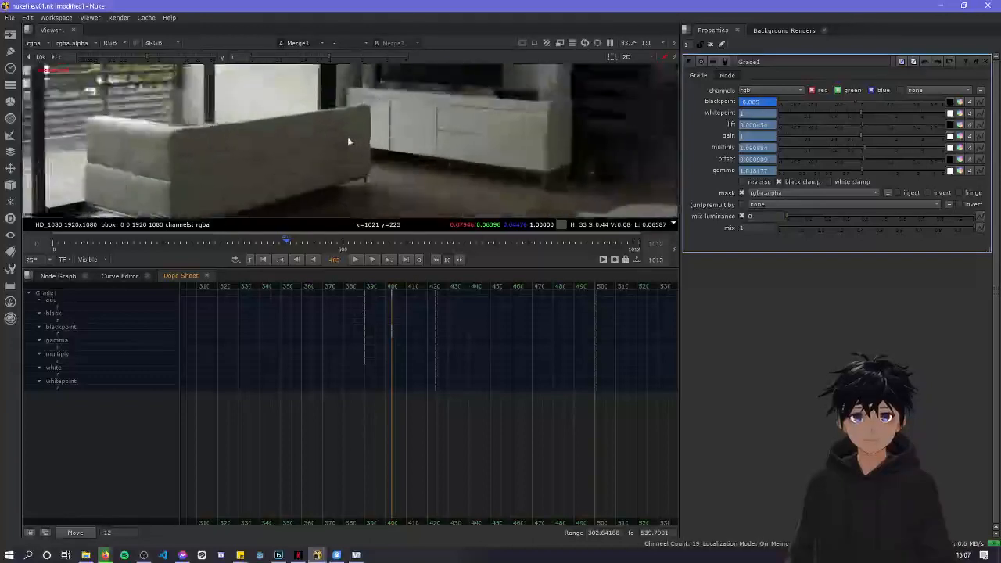
scroll(337, 141, up, 4)
scroll(344, 144, down, 5)
scroll(380, 152, down, 4)
key(Left)
key(Left)
key(Left)
key(Left)
key(Left)
key(Left)
key(Left)
key(Left)
key(Left)
key(Left)
key(Left)
key(Left)
key(Left)
key(Left)
key(Left)
key(Left)
key(Left)
key(Left)
key(Left)
key(Left)
key(Left)
key(Left)
key(Left)
key(Left)
key(Left)
key(Left)
key(Left)
key(Left)
key(Left)
key(Left)
key(Left)
key(Left)
key(Left)
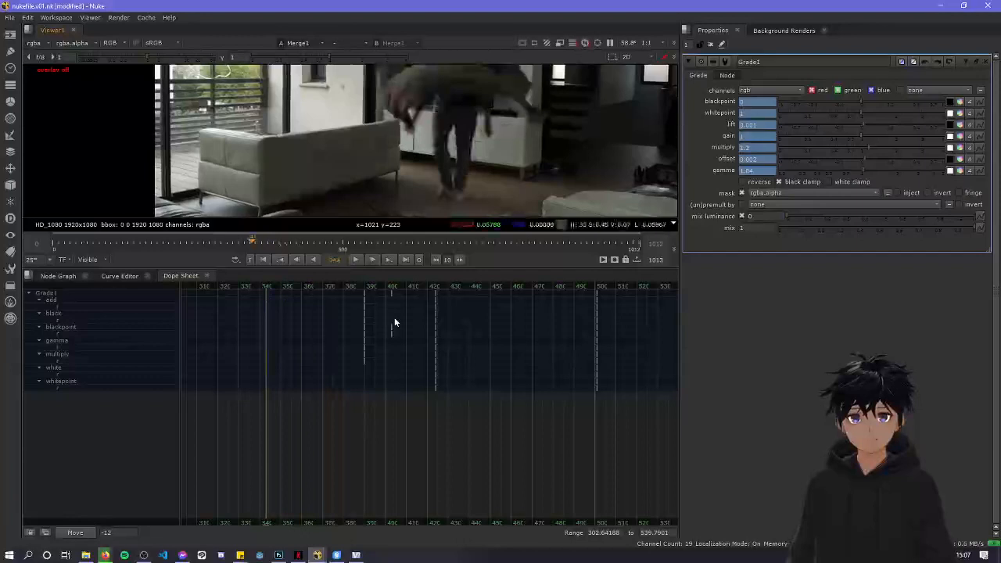
key(Left)
key(Right)
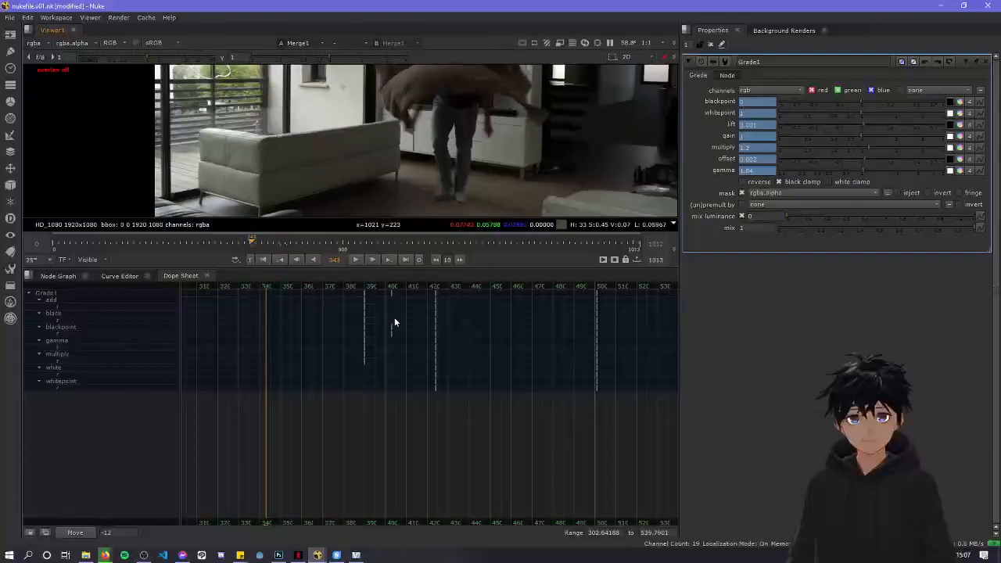
Go frame by frame through the cloth's fall from frame 343 to frame 361
key(Right)
key(Right)
key(Right)
key(Right)
key(Right)
key(Right)
key(Right)
key(Right)
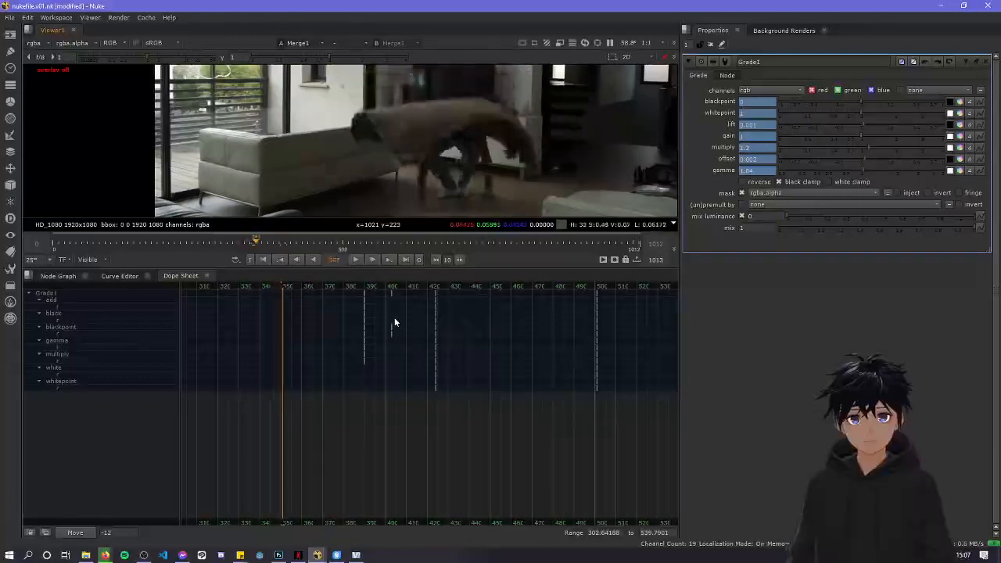
key(Right)
key(Right)
key(Right)
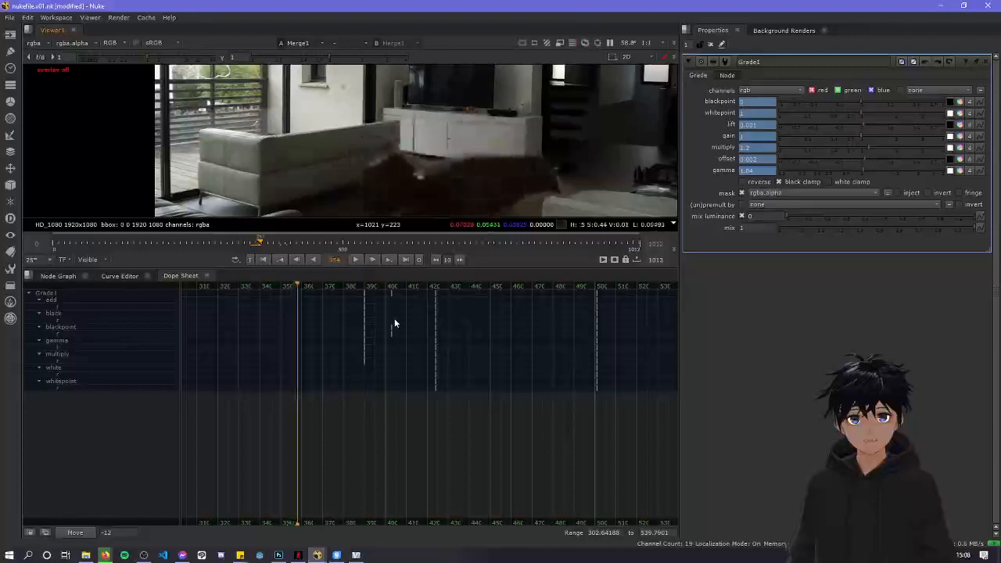
key(Right)
key(Right)
key(Right)
key(Right)
key(Right)
key(Right)
key(Right)
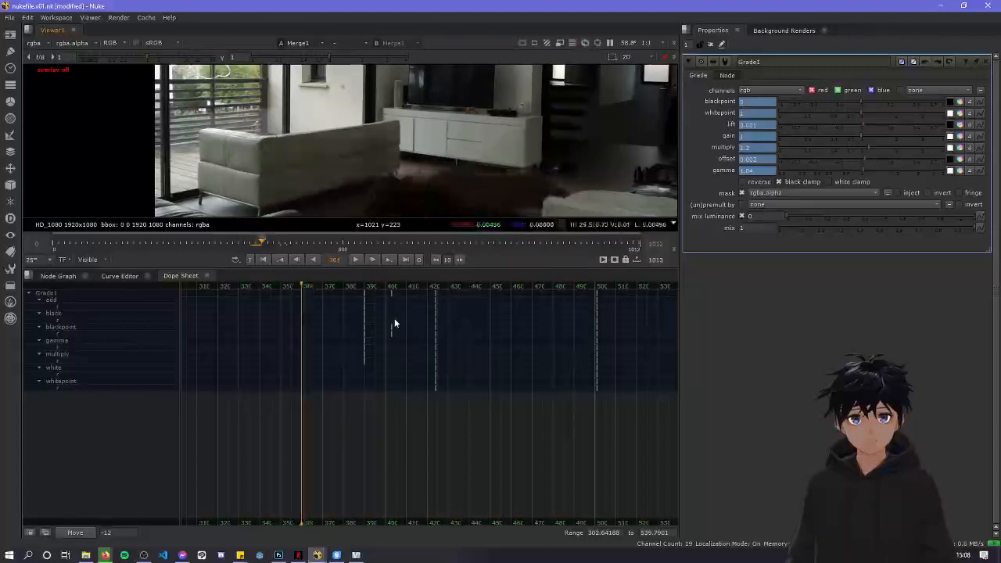
key(Right)
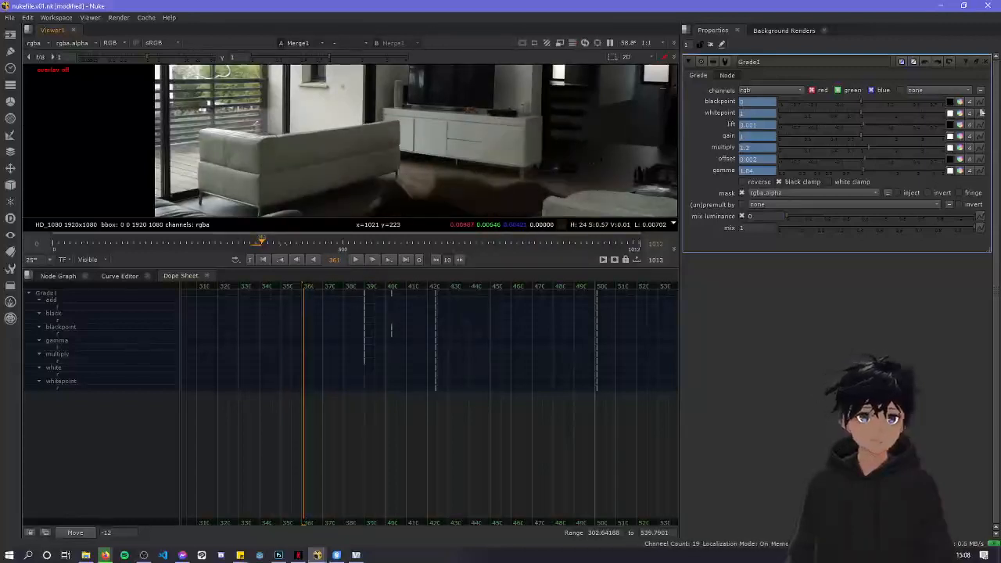
Set a key at frame 361 on each of Grade1's values, from blackpoint to gamma
right_click(982, 101)
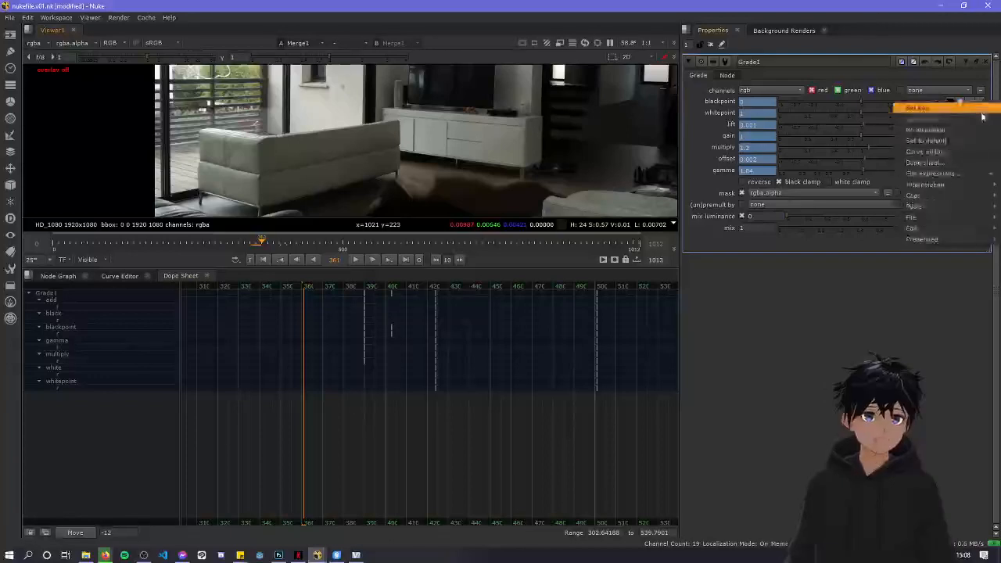
click(968, 111)
right_click(979, 114)
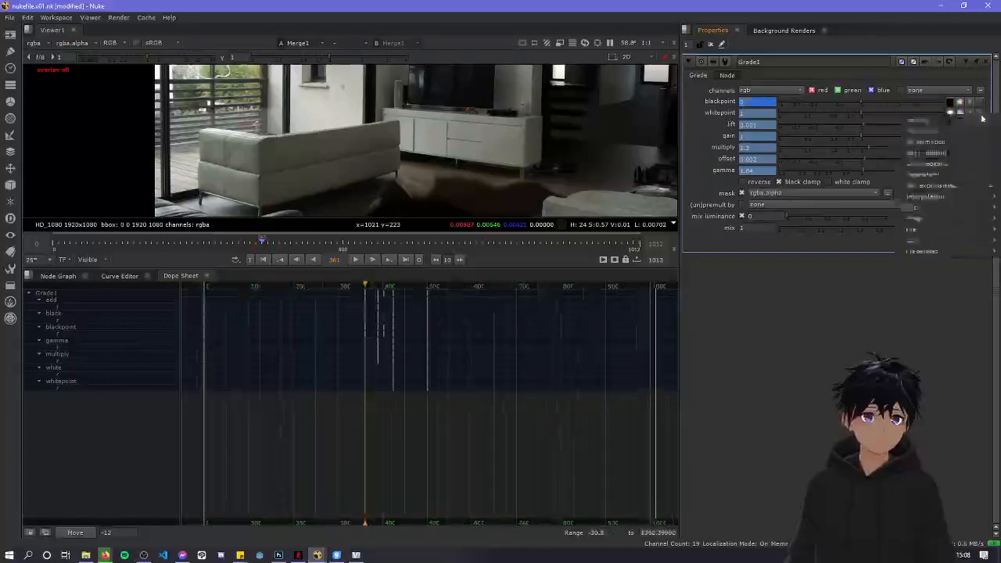
click(981, 124)
right_click(981, 123)
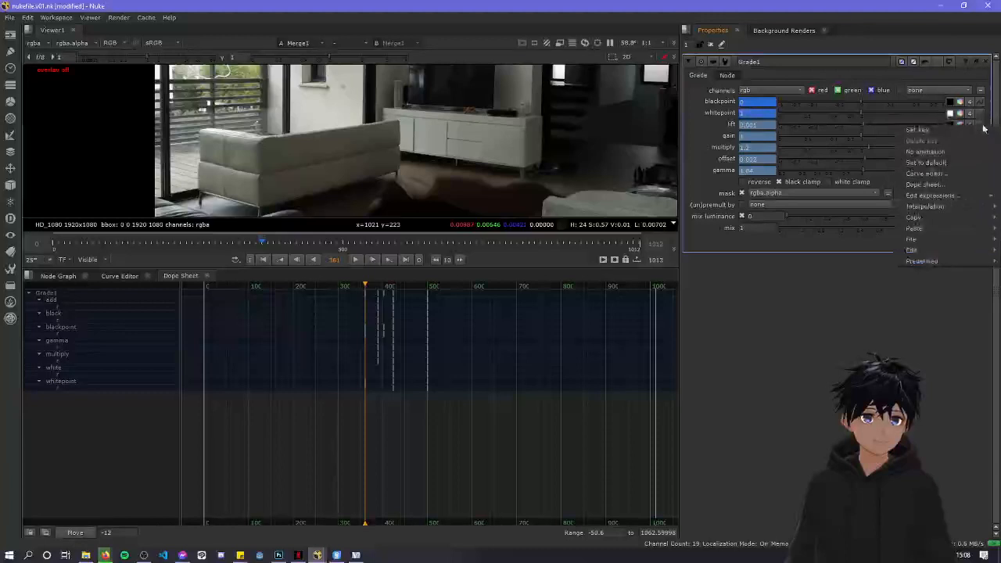
click(985, 131)
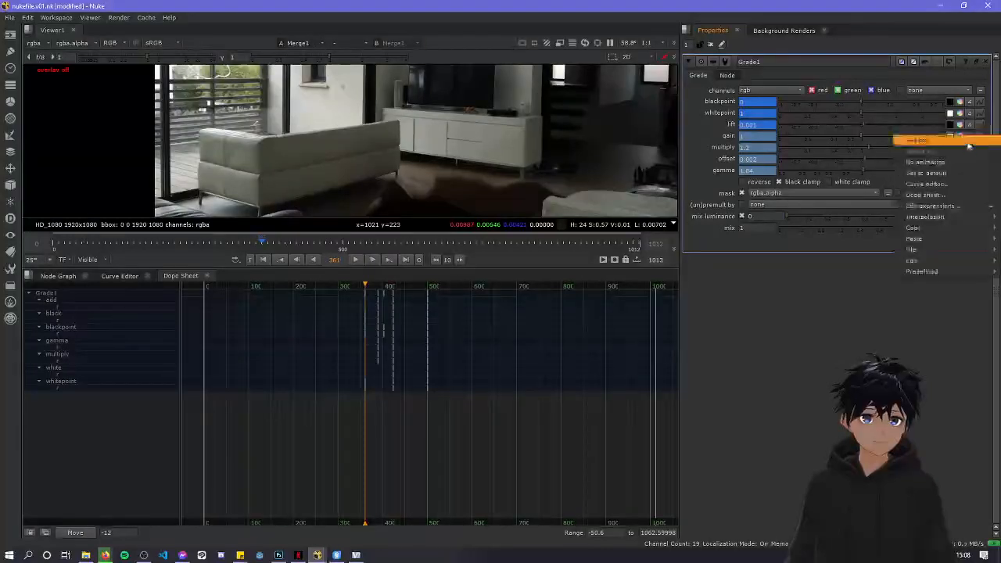
click(978, 140)
click(981, 147)
click(975, 150)
click(980, 159)
click(969, 164)
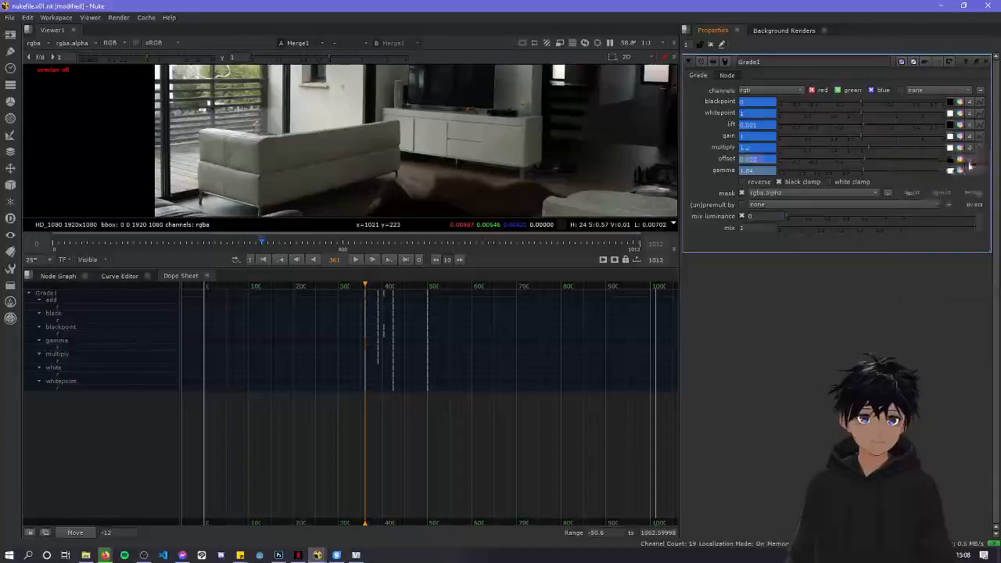
click(970, 170)
click(910, 178)
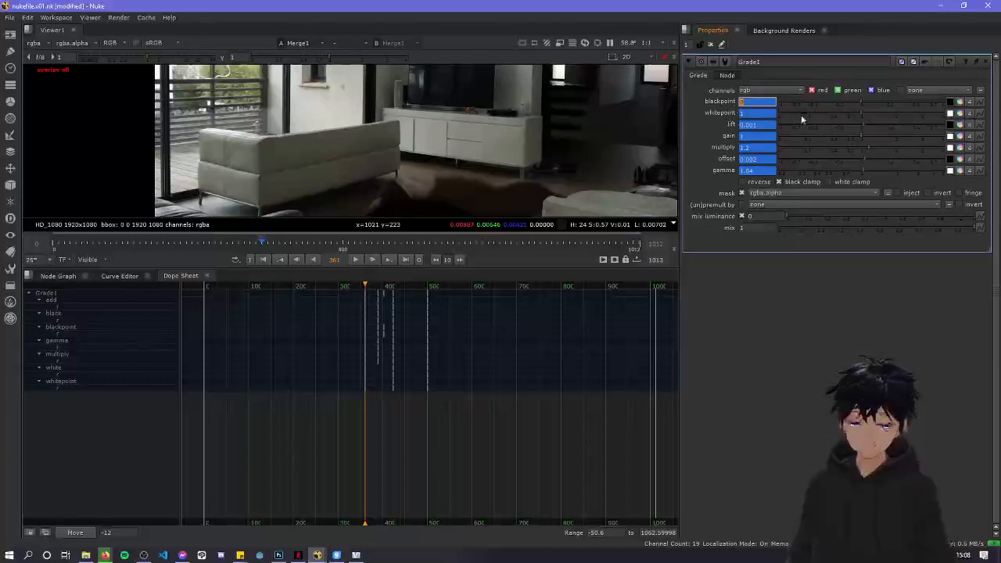
Reset Grade1's first values at frame 361: blackpoint 0, whitepoint 1, lift 0 and gain 1
click(765, 114)
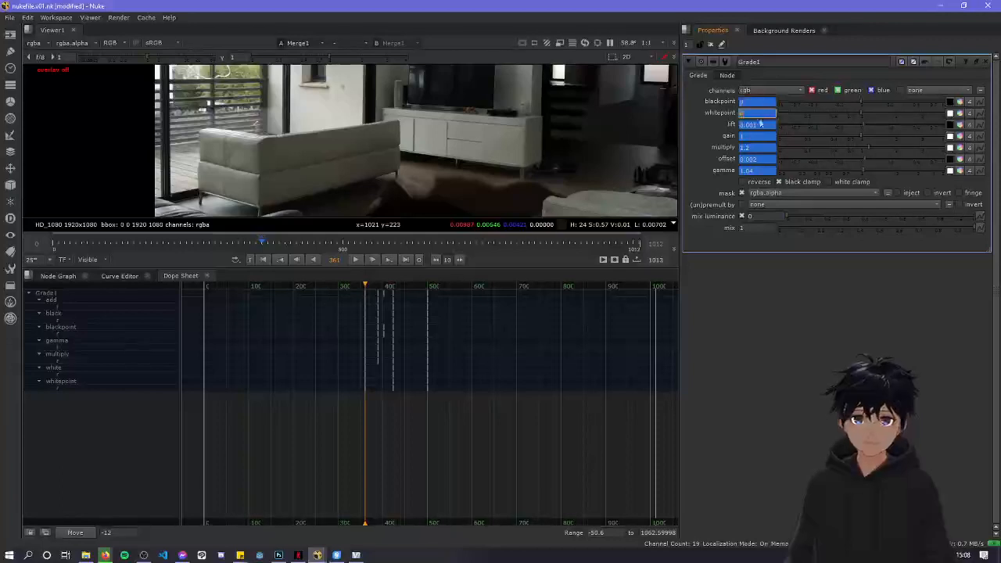
key(Tab)
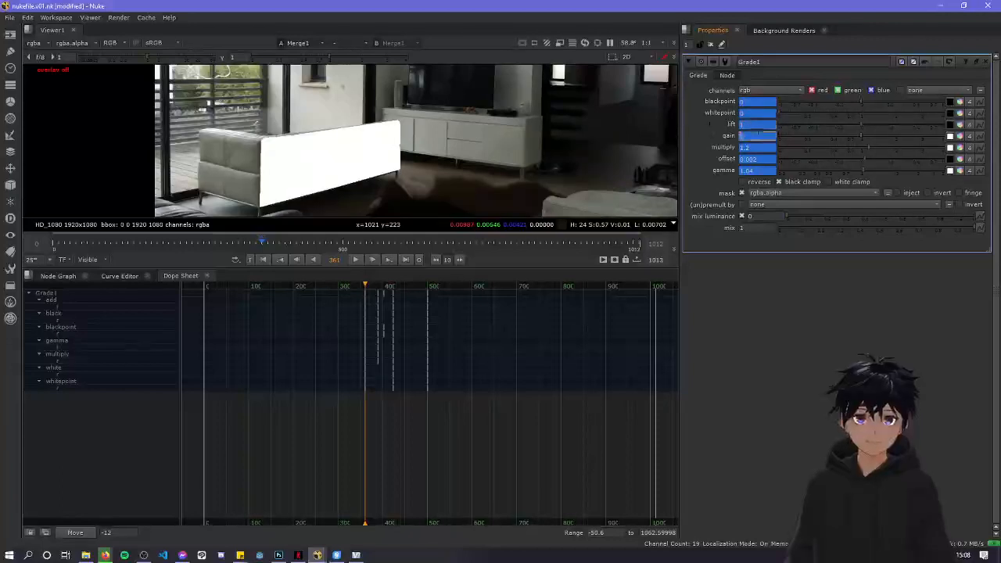
click(858, 115)
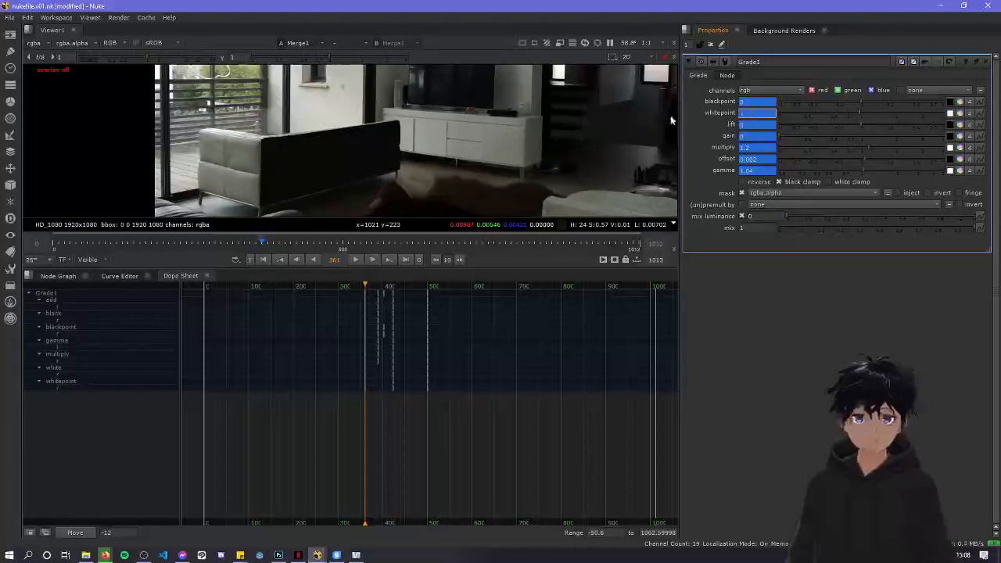
text(1)
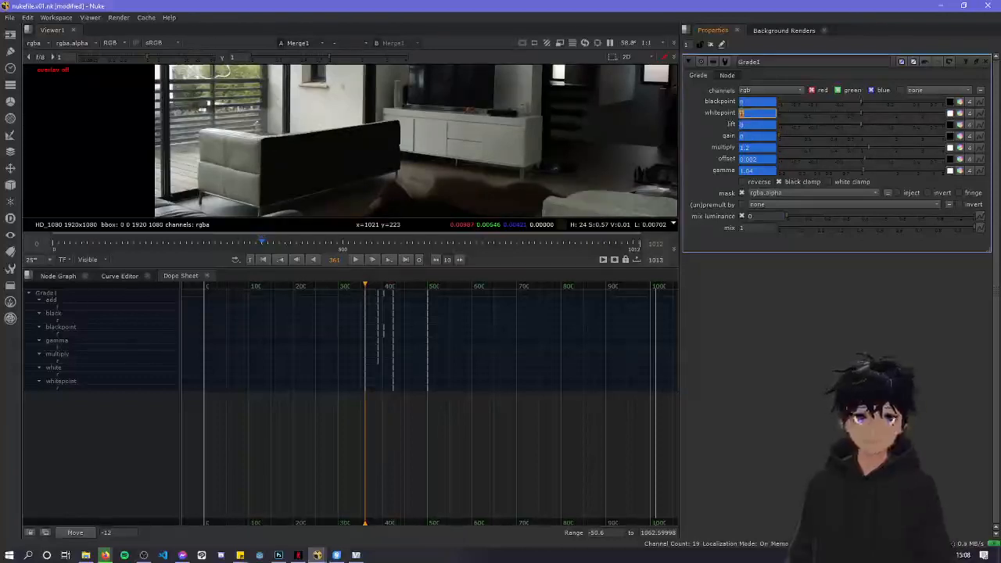
click(859, 136)
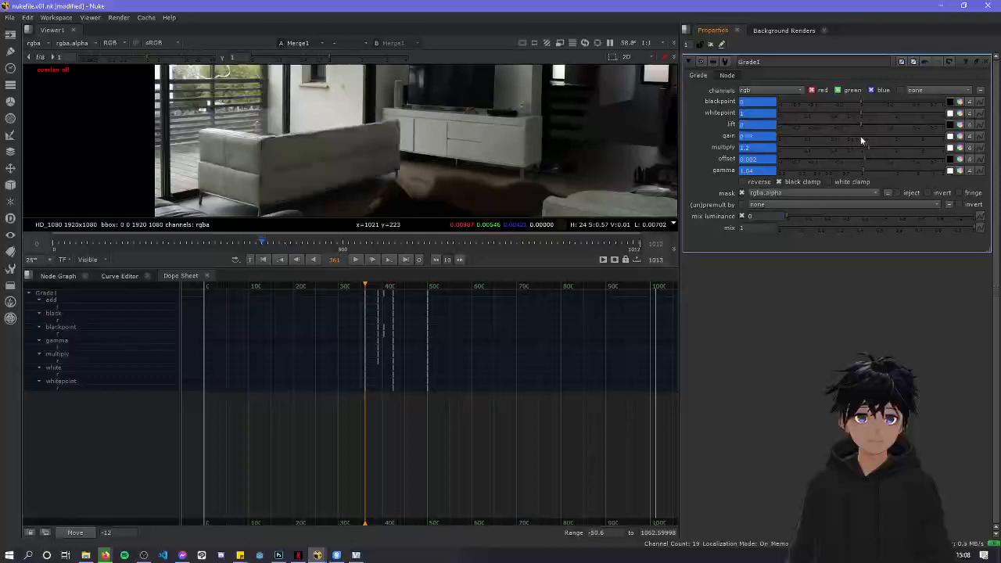
drag(769, 136, 645, 138)
text(10)
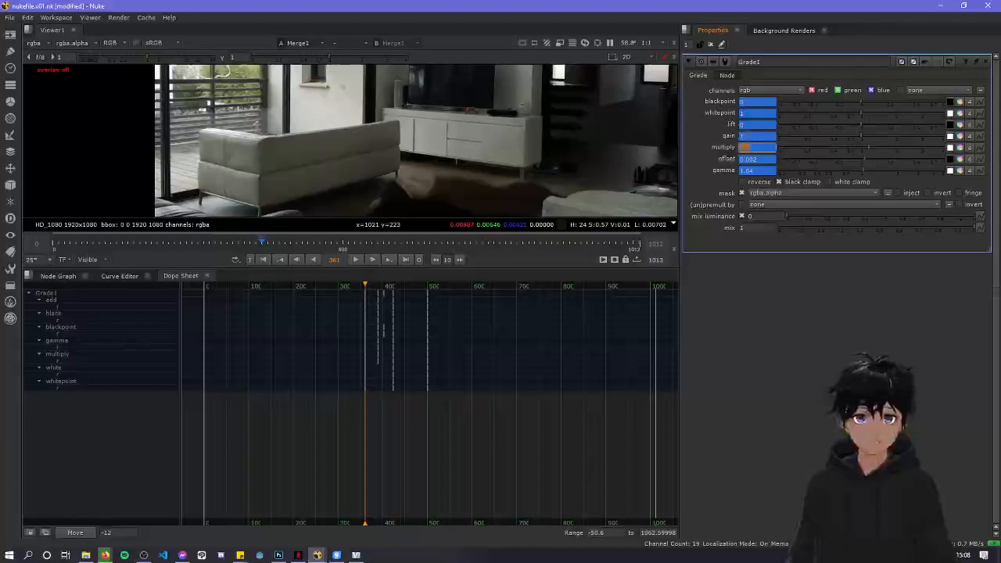
Reset Grade1's remaining values at frame 361: multiply 1, offset 0 and gamma 1
text(1)
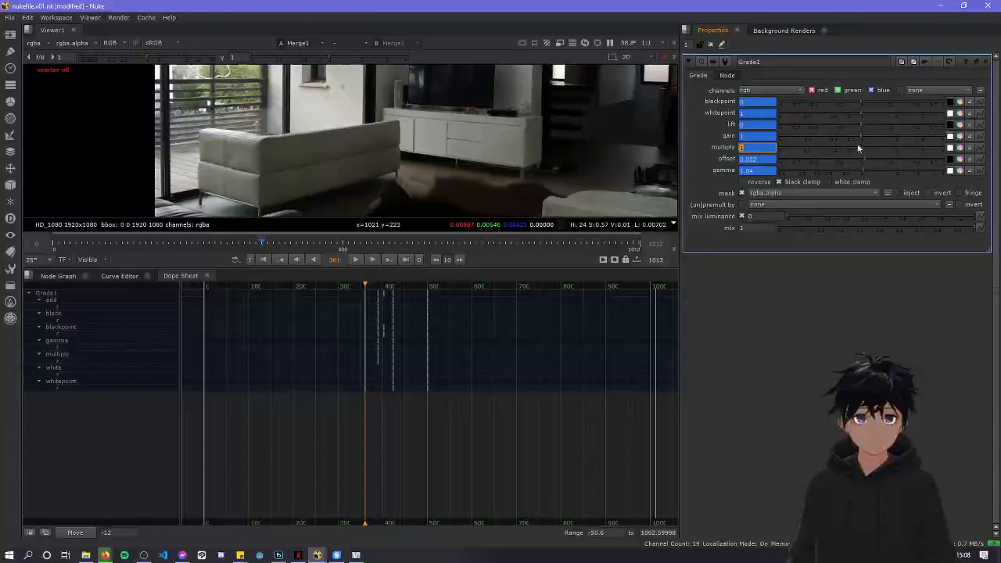
key(Tab)
text(1)
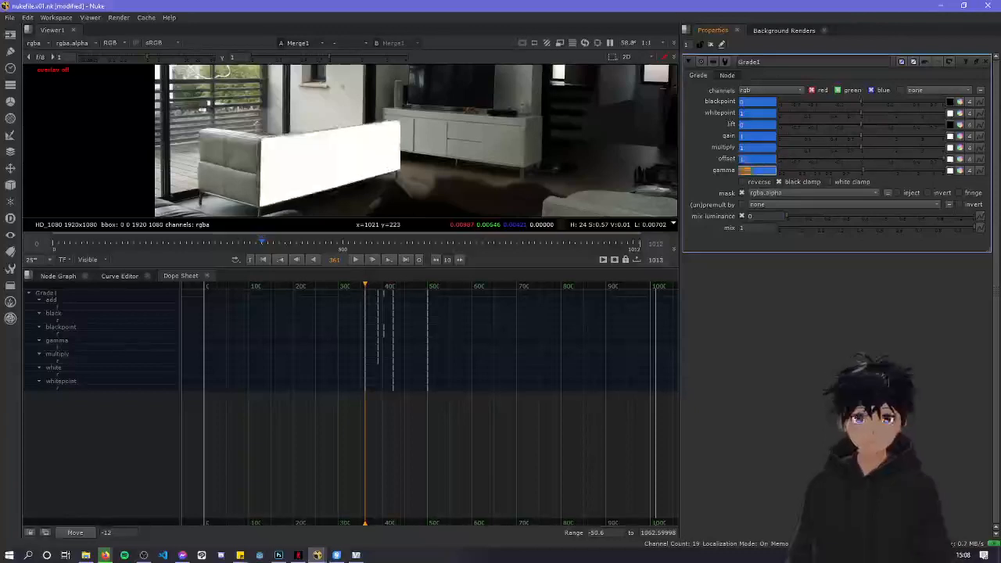
drag(867, 161, 861, 160)
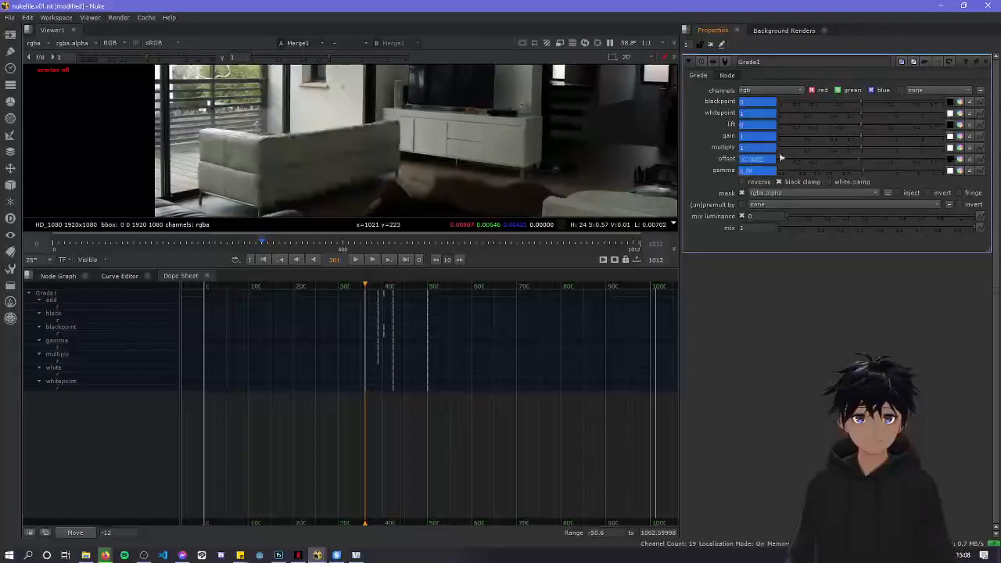
text(0)
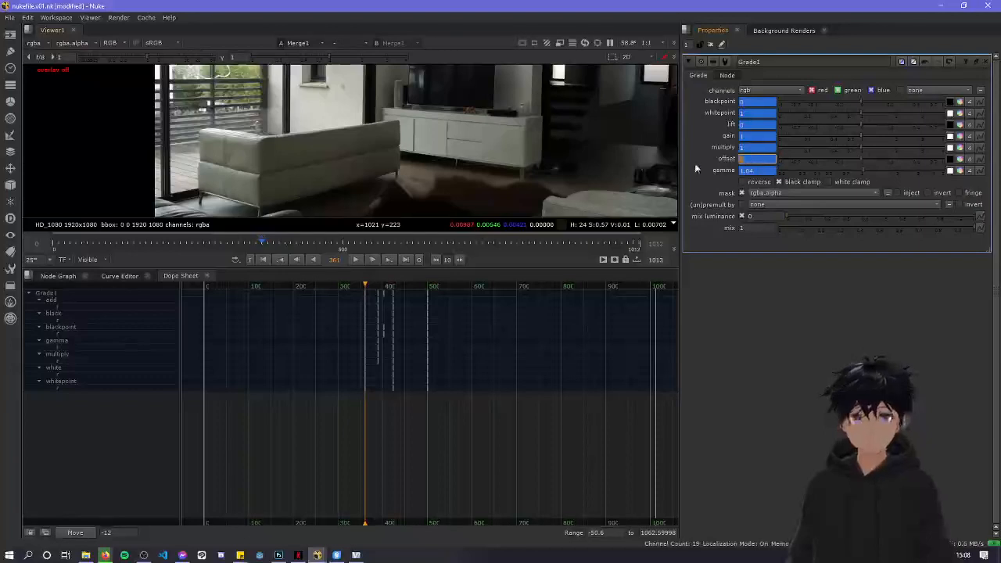
text(1)
key(Return)
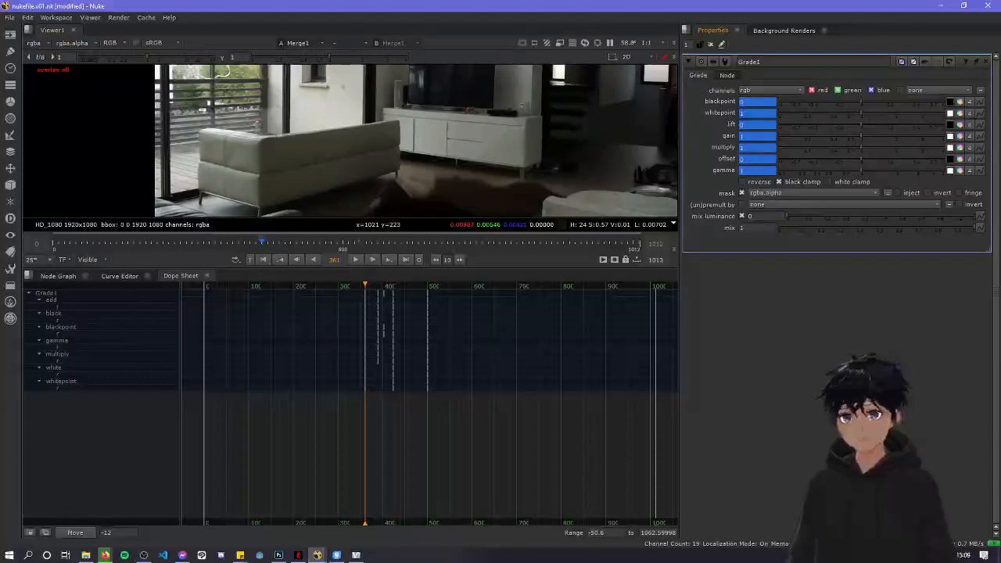
Enlarge the viewer to full size and play the disappearance through to the cloth lying on the floor
click(353, 286)
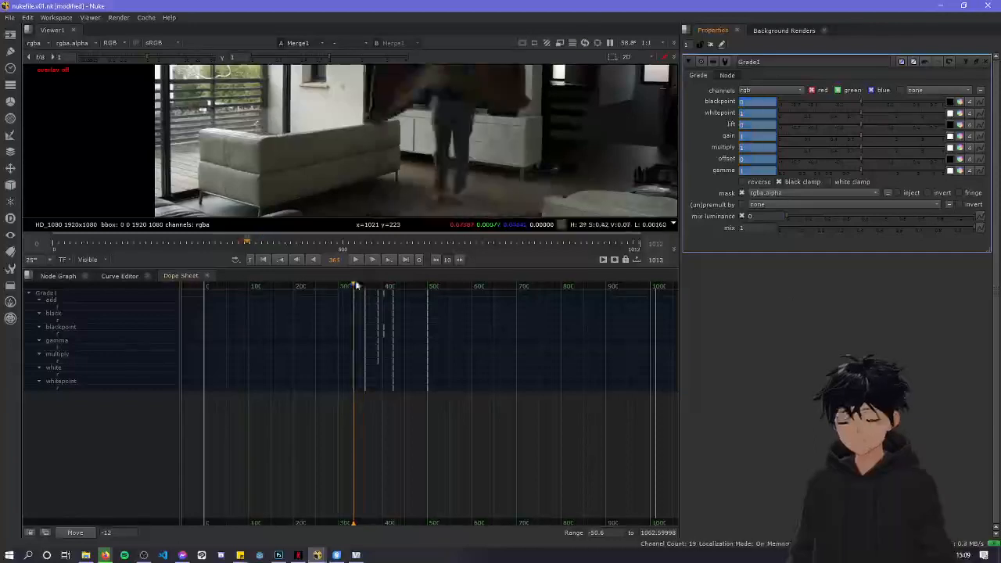
key(space)
key(space)
mouse_move(354, 286)
mouse_down()
mouse_move(376, 286)
mouse_move(352, 286)
mouse_up()
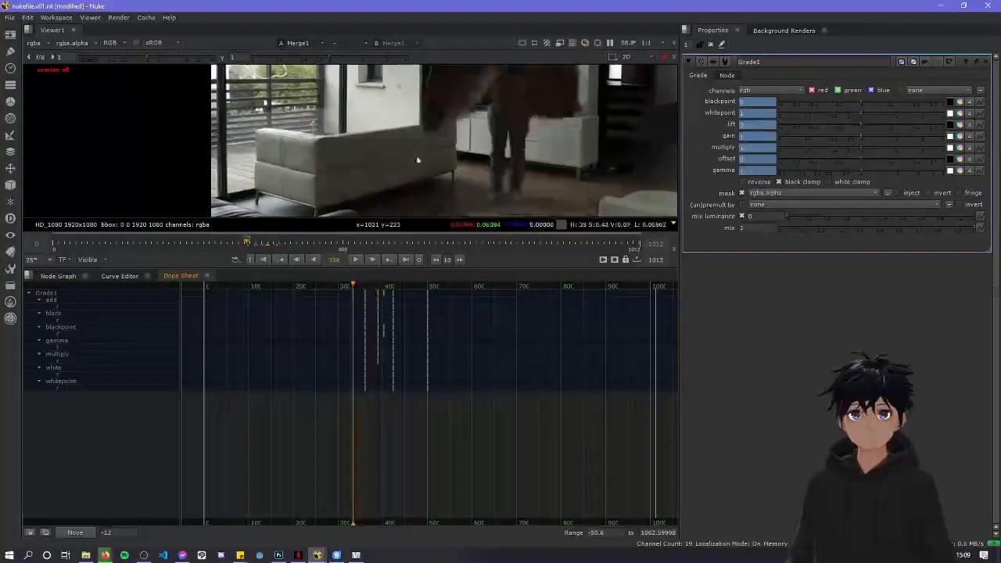
key(space)
middle_drag(442, 308, 428, 235)
scroll(427, 236, up, 2)
scroll(430, 244, down, 2)
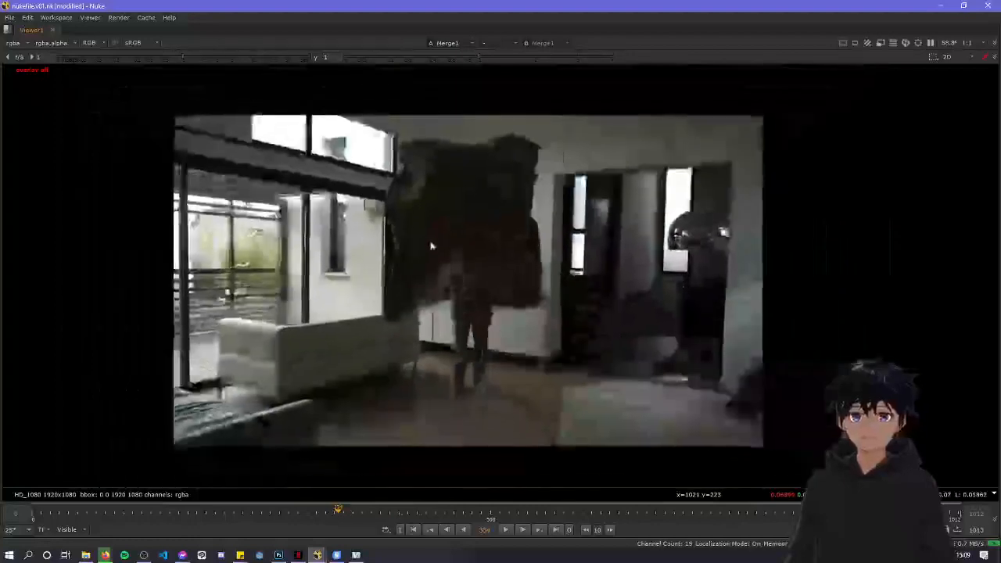
scroll(430, 246, up, 1)
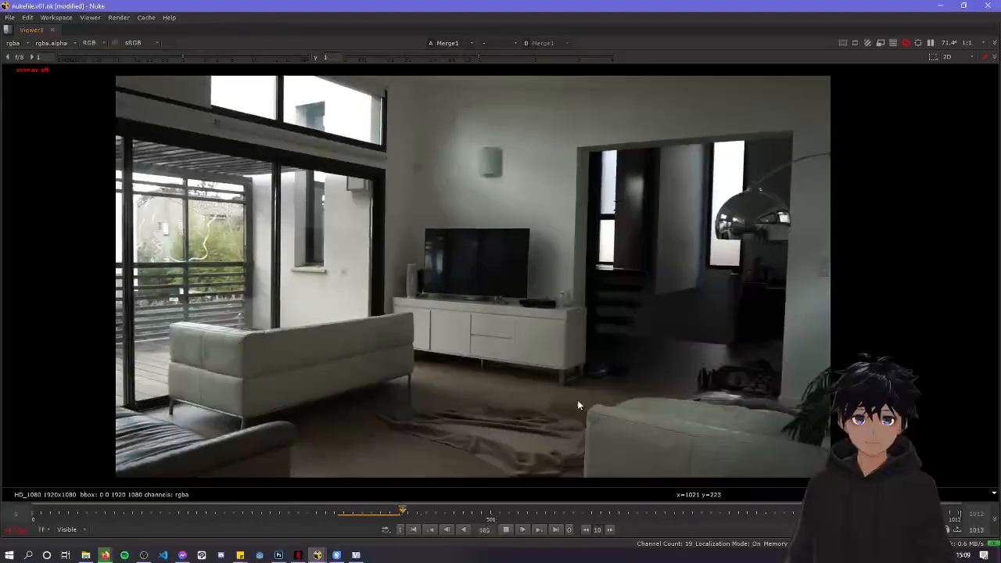
drag(373, 514, 396, 515)
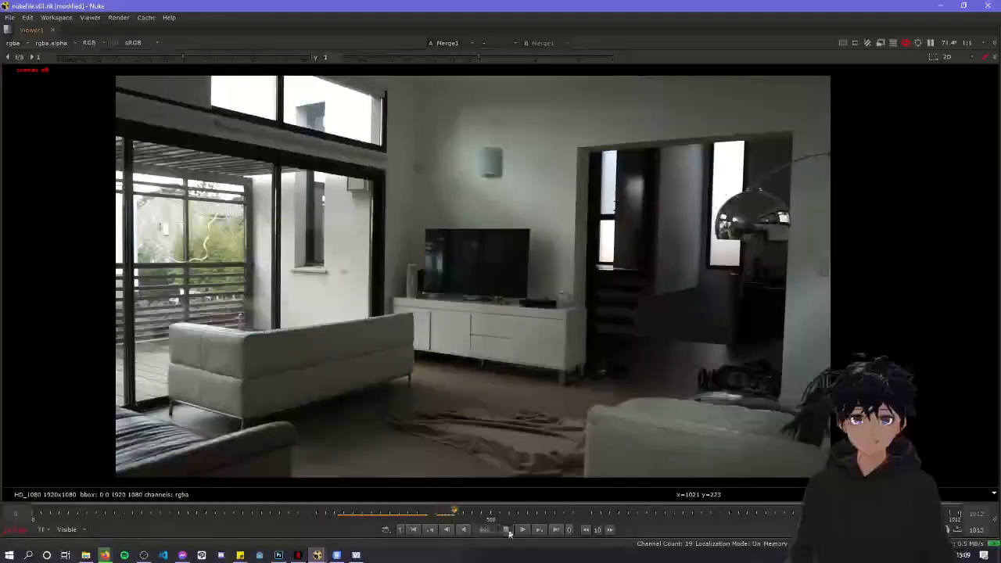
click(508, 531)
Advance to frame 404 and compare it back and forth with frame 403 for a jump in the picture
click(394, 512)
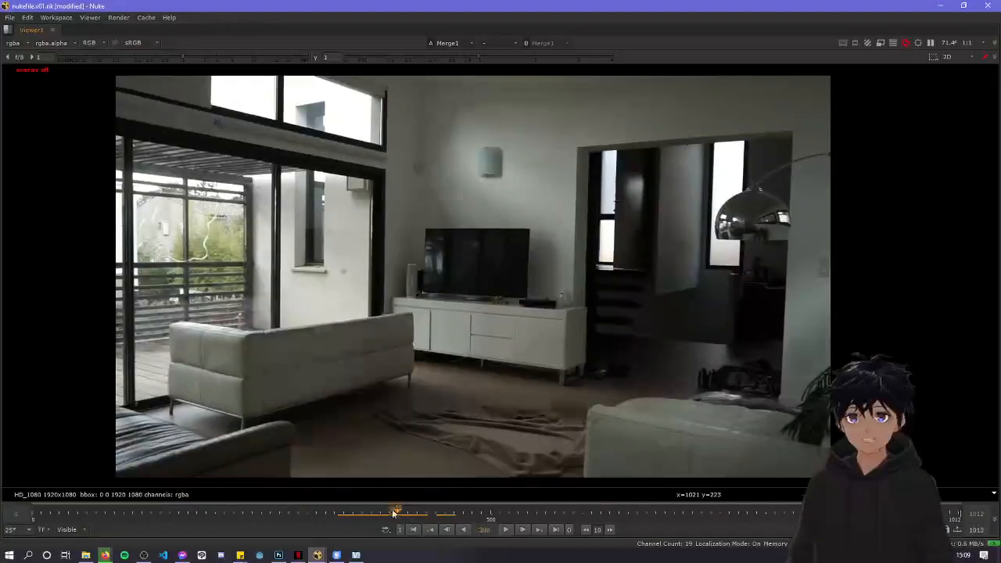
key(Right)
key(Right)
key(Right)
key(Right)
key(Right)
key(Right)
key(Right)
key(Right)
key(Left)
key(Right)
key(Left)
key(Right)
key(Left)
key(Right)
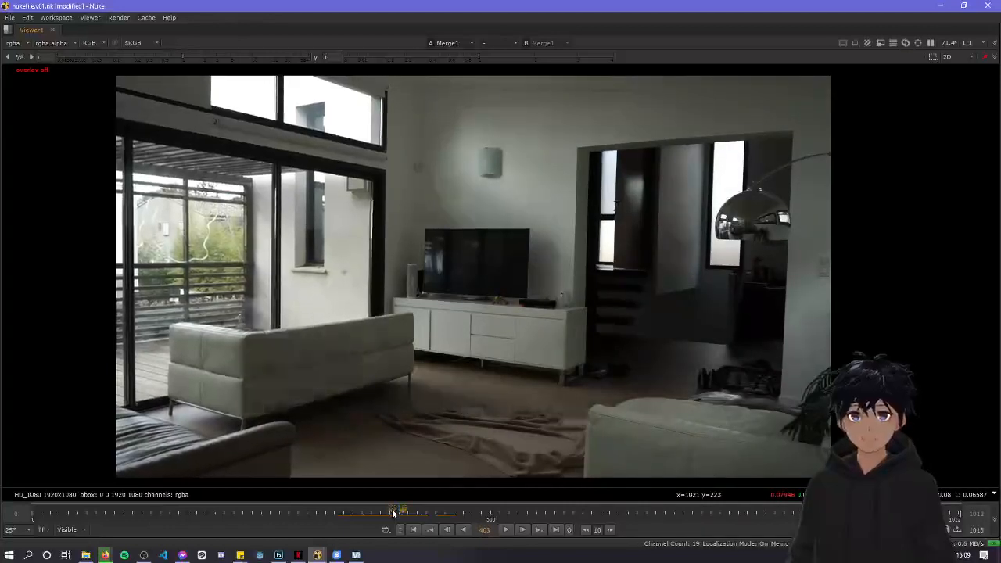
key(Left)
key(Right)
key(Left)
key(Right)
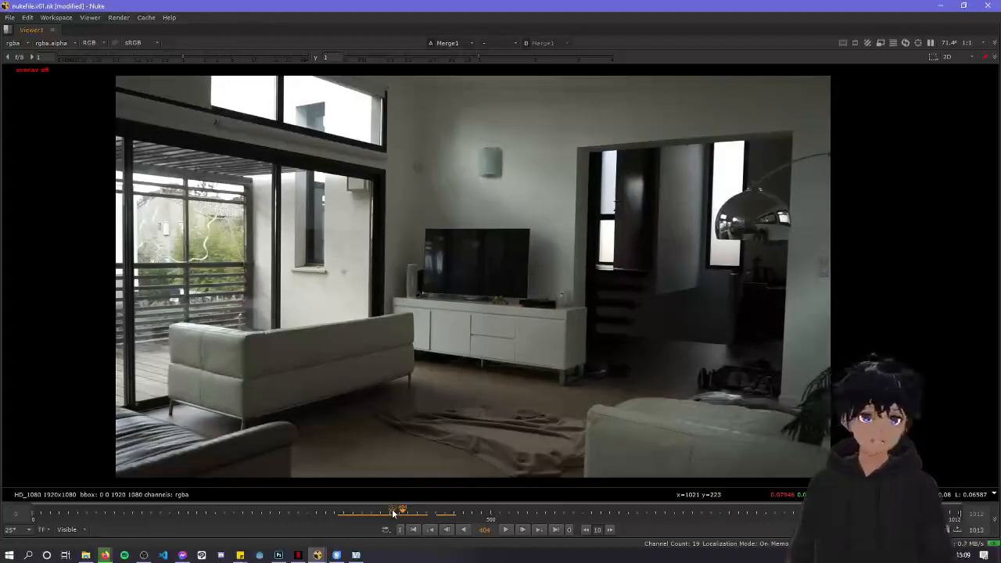
key(Left)
key(Right)
key(Left)
key(Right)
key(Left)
key(Right)
key(Left)
key(Right)
Play the shot backwards, replay the disappearance forwards from before the cloth drops, and return to the frames where the cloth has settled
key(j)
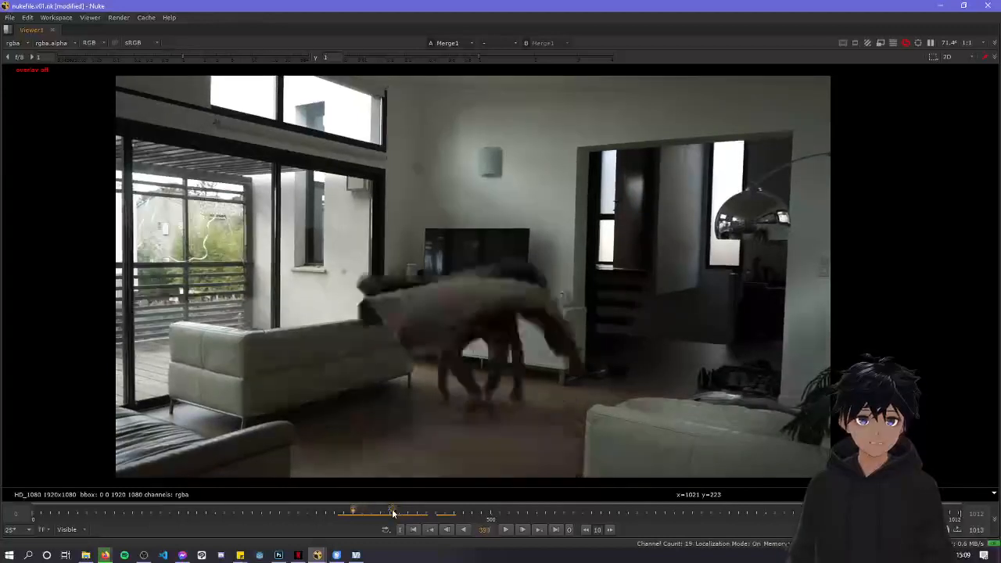
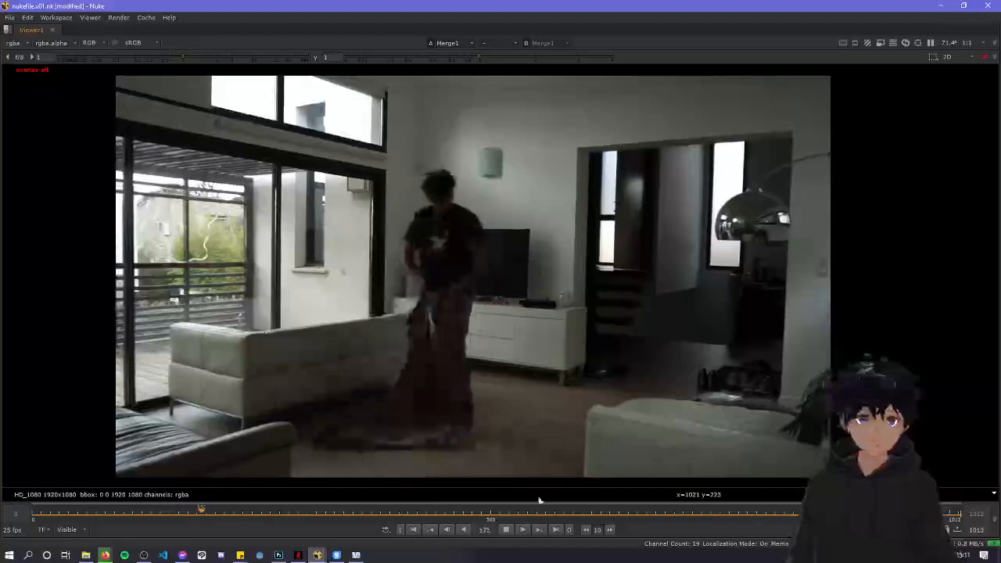
click(506, 529)
click(339, 509)
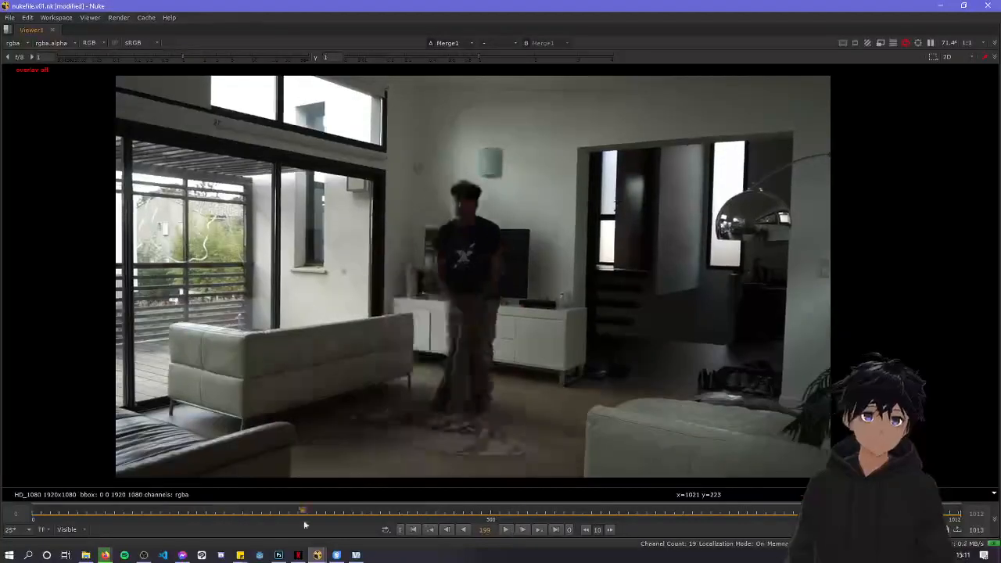
drag(339, 509, 290, 510)
click(504, 530)
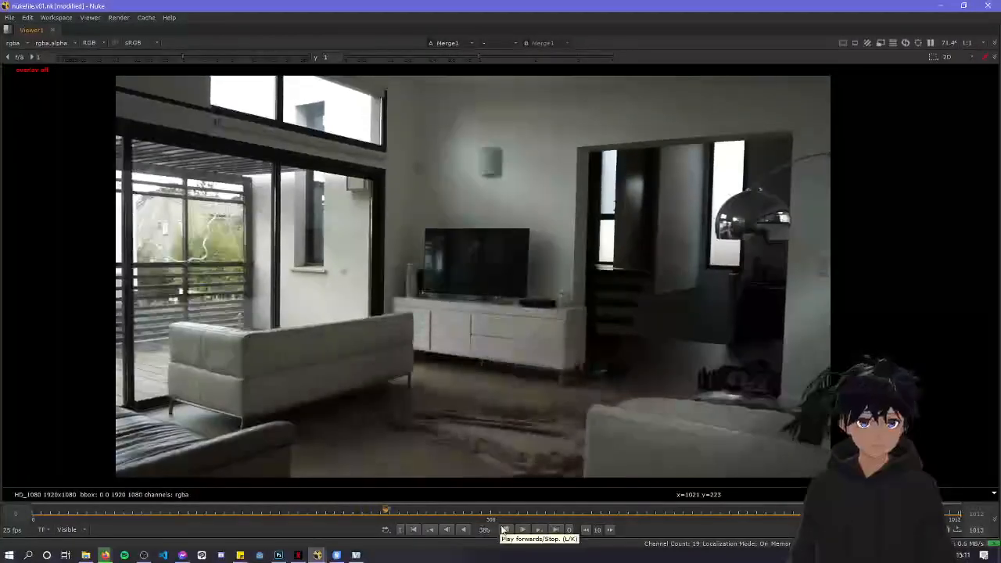
click(505, 529)
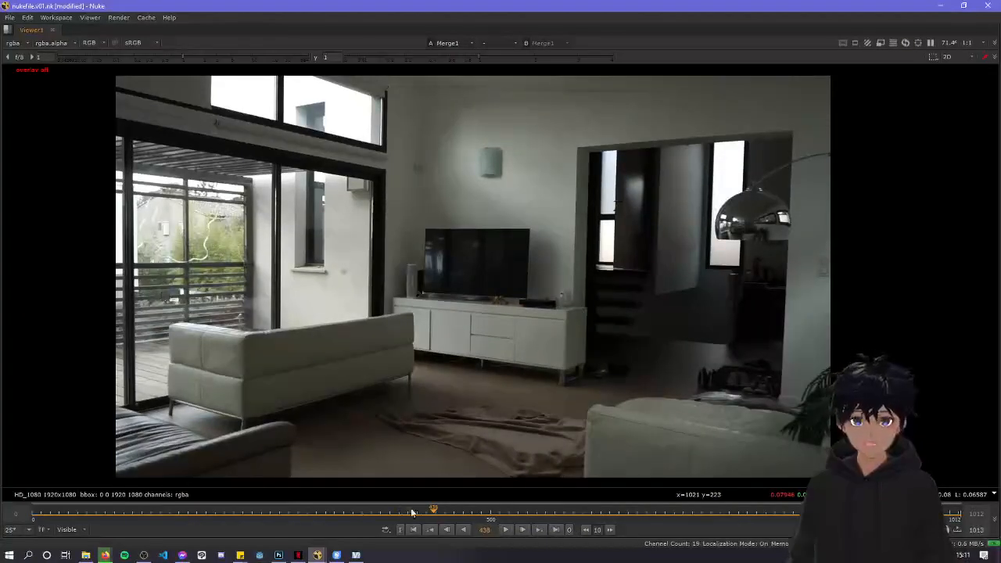
drag(423, 512, 394, 517)
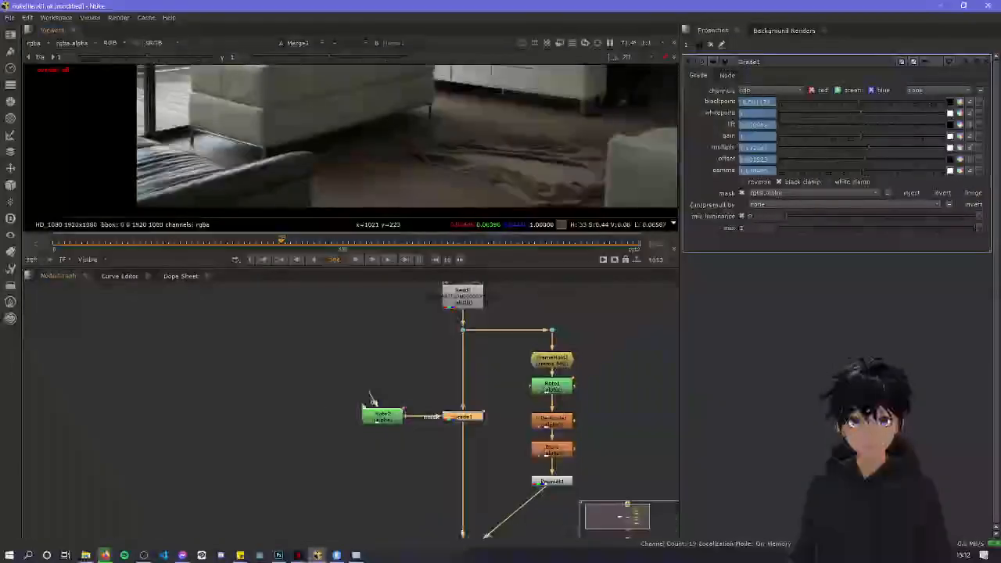
Insert a Dot between FrameHold1 and Roto1, and lower the Roto1, FilterErode1, Blur1 and Premult1 nodes to make room
scroll(346, 444, down, 5)
middle_drag(384, 419, 415, 346)
scroll(417, 342, up, 4)
drag(423, 504, 423, 481)
middle_drag(441, 422, 407, 497)
click(472, 407)
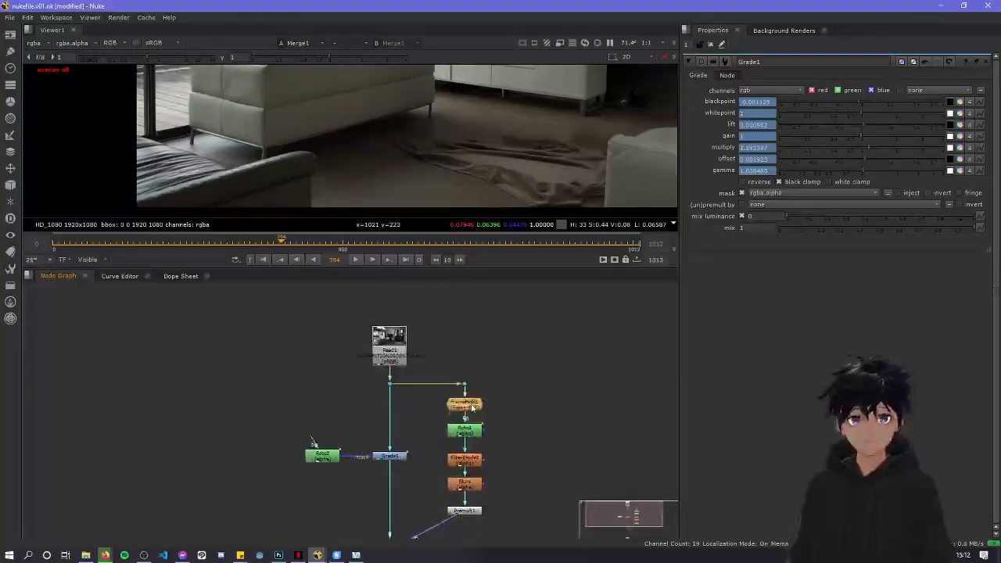
drag(513, 534, 468, 462)
click(468, 461)
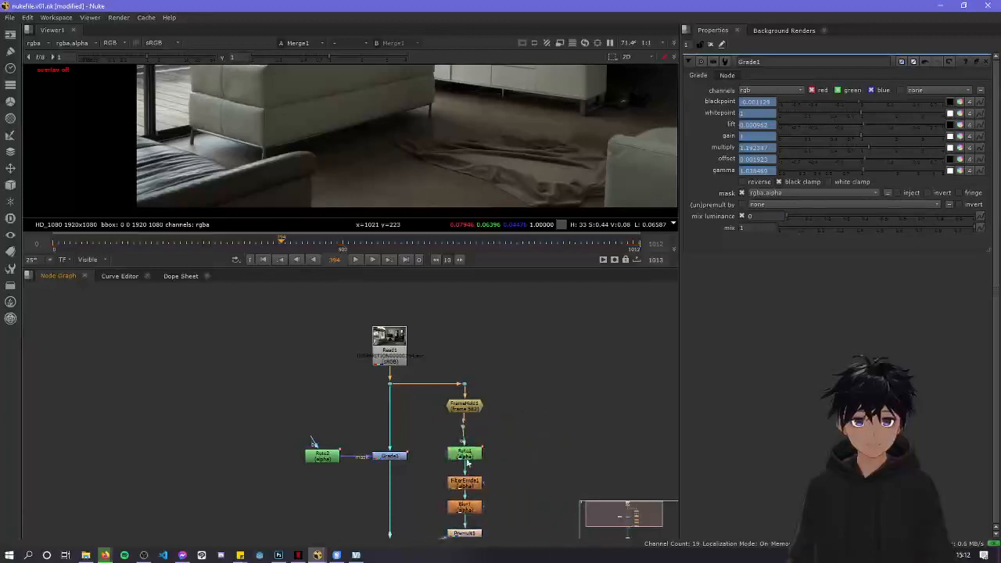
Shift the Roto1-to-Premult1 chain aside from FrameHold1, and move FrameHold1 with its Dots farther from the main plate pipe
scroll(500, 494, down, 1)
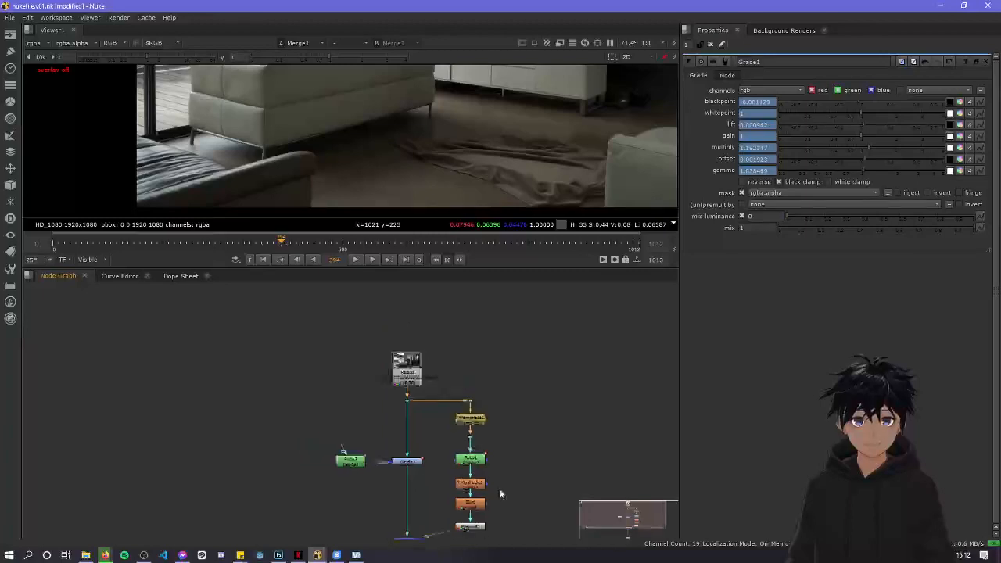
middle_drag(501, 493, 507, 457)
drag(512, 495, 553, 396)
click(498, 443)
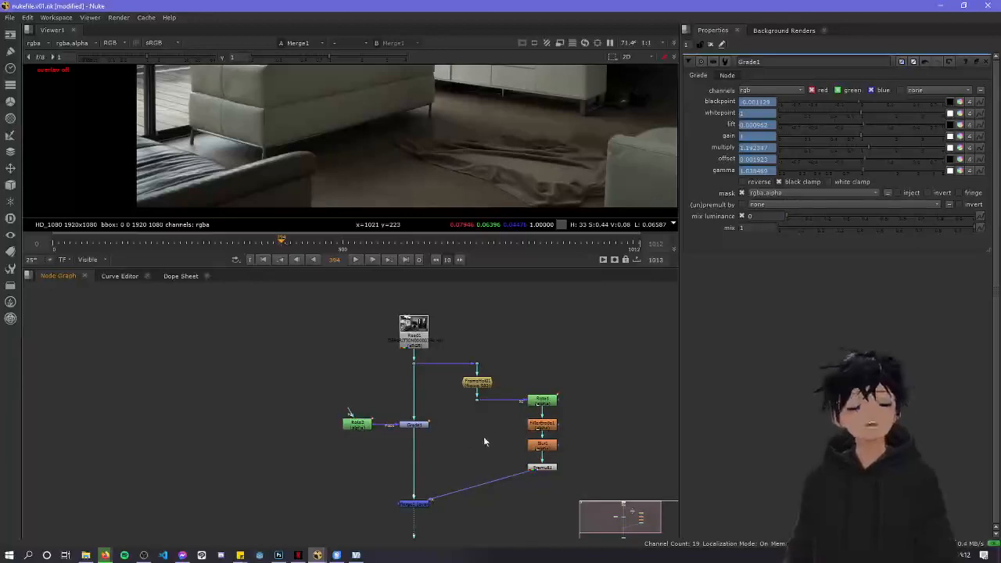
drag(479, 389, 501, 391)
scroll(492, 438, down, 5)
middle_drag(498, 446, 500, 423)
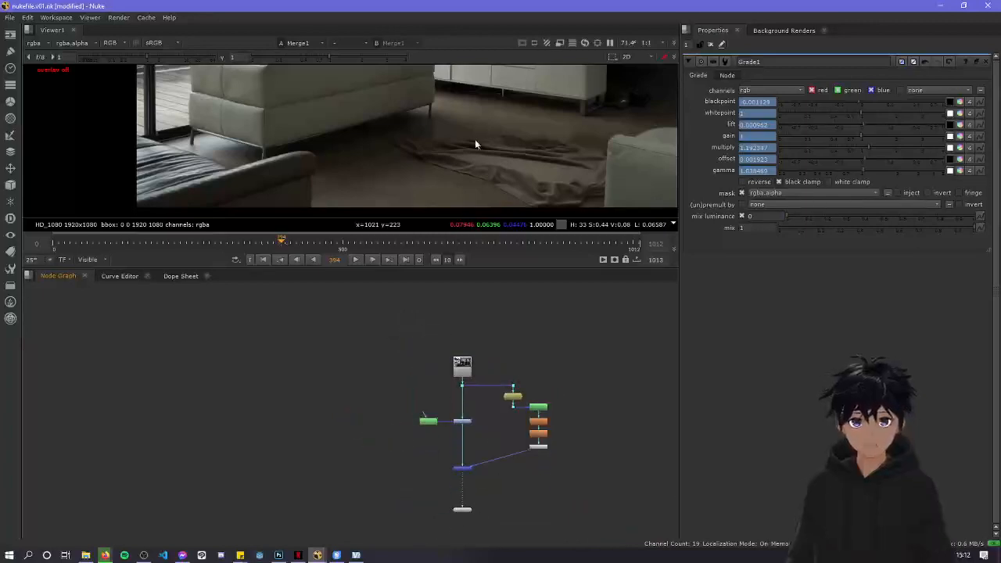
Check the whole merged picture at full viewer size and go to frame 243, where the cloth is held up
scroll(428, 173, down, 4)
key(space)
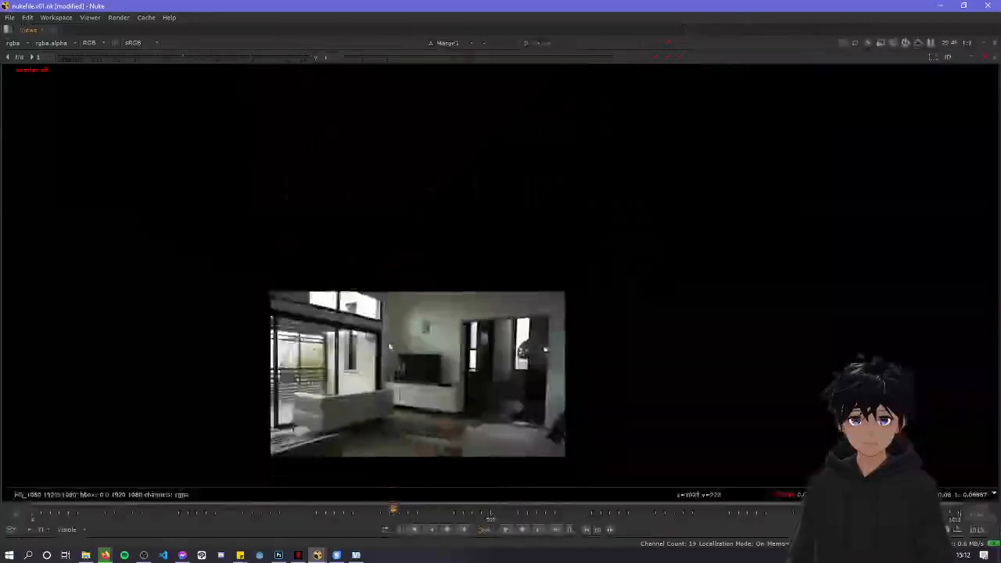
scroll(390, 346, up, 3)
middle_drag(389, 346, 394, 229)
scroll(395, 229, up, 1)
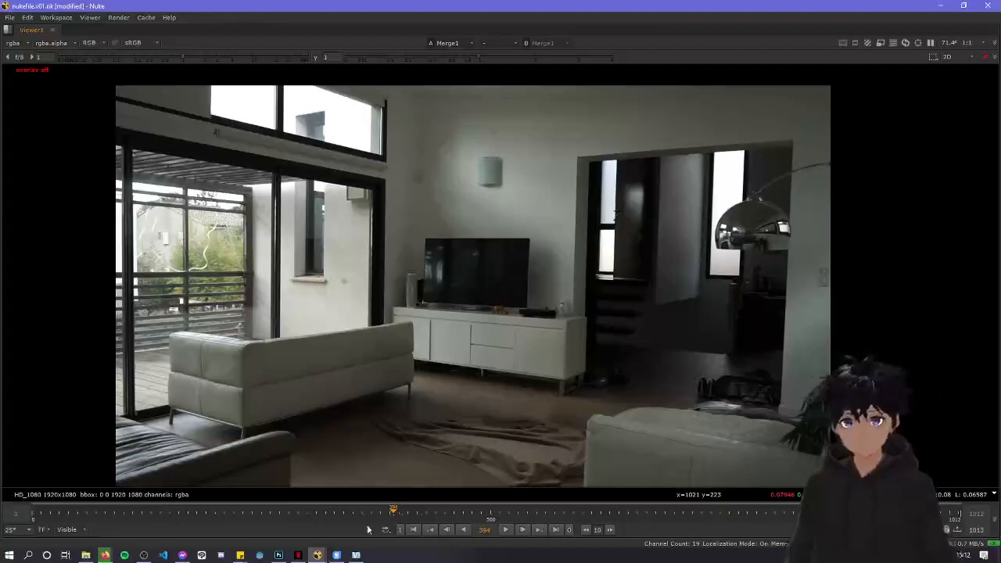
click(255, 511)
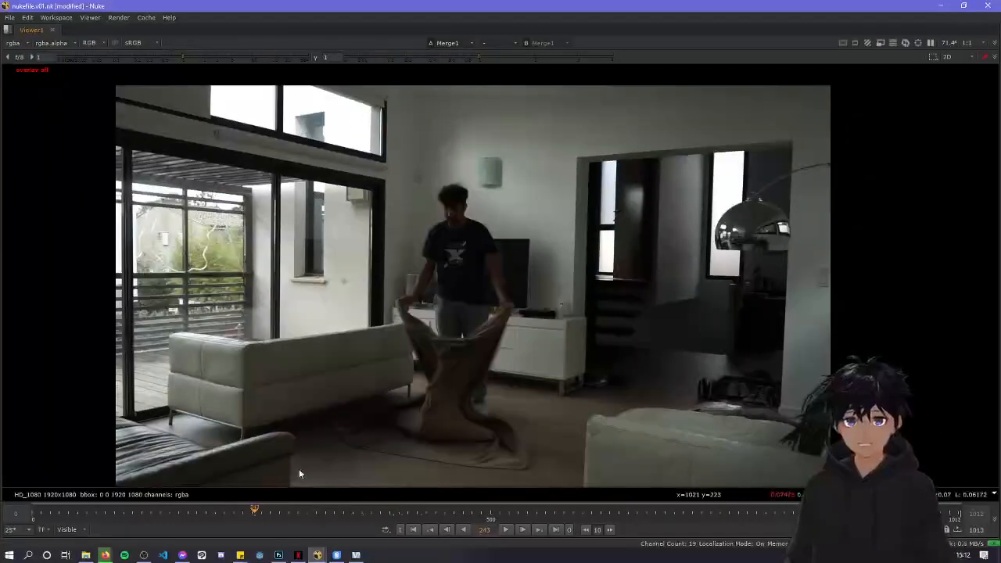
key(space)
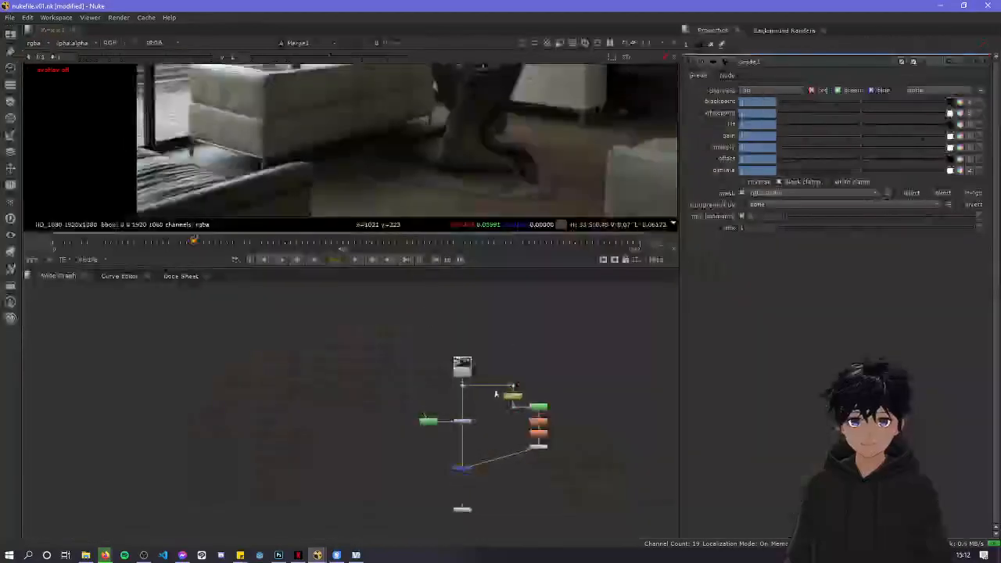
View the Dot below FrameHold1, add a Roto node from it, and place the node opposite Roto1
scroll(505, 396, up, 5)
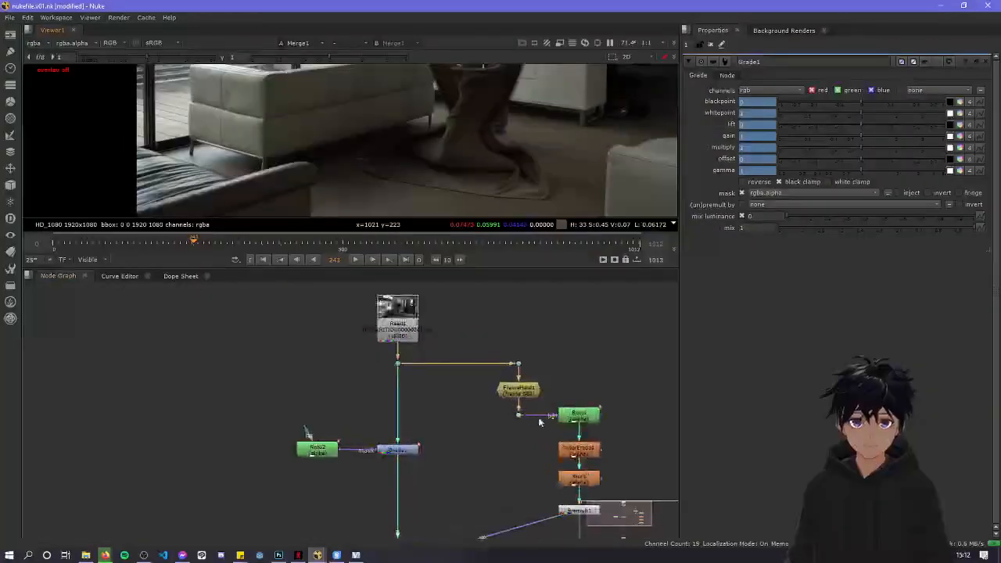
key(1)
scroll(288, 181, down, 3)
middle_drag(323, 130, 361, 173)
middle_drag(510, 437, 510, 411)
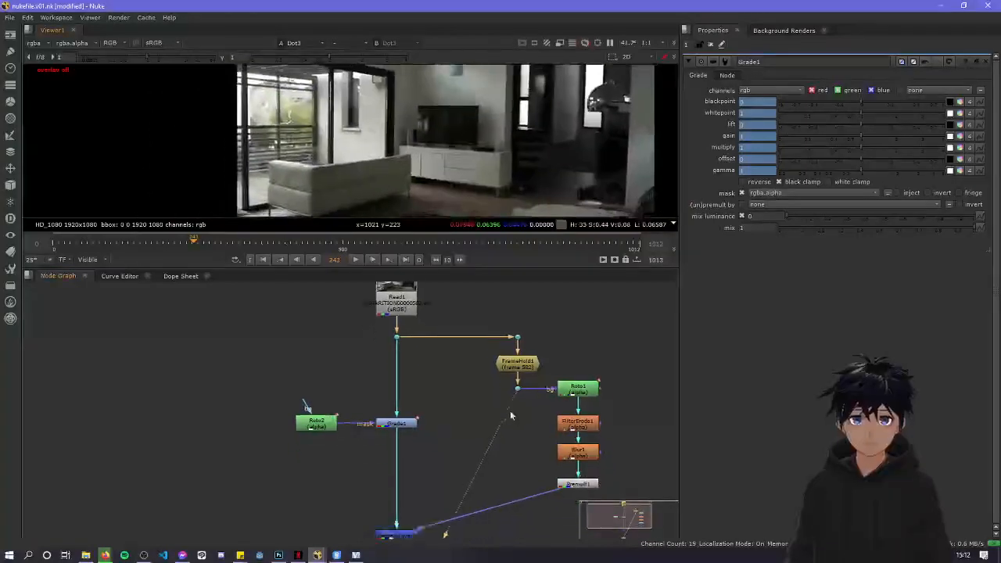
key(Tab)
text(roto)
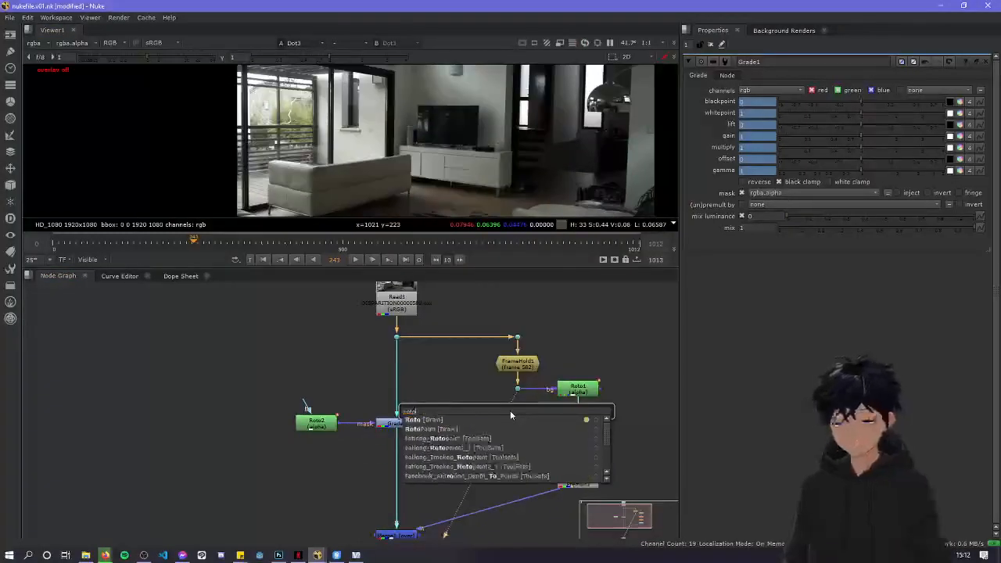
key(Return)
drag(503, 398, 503, 412)
drag(503, 411, 469, 389)
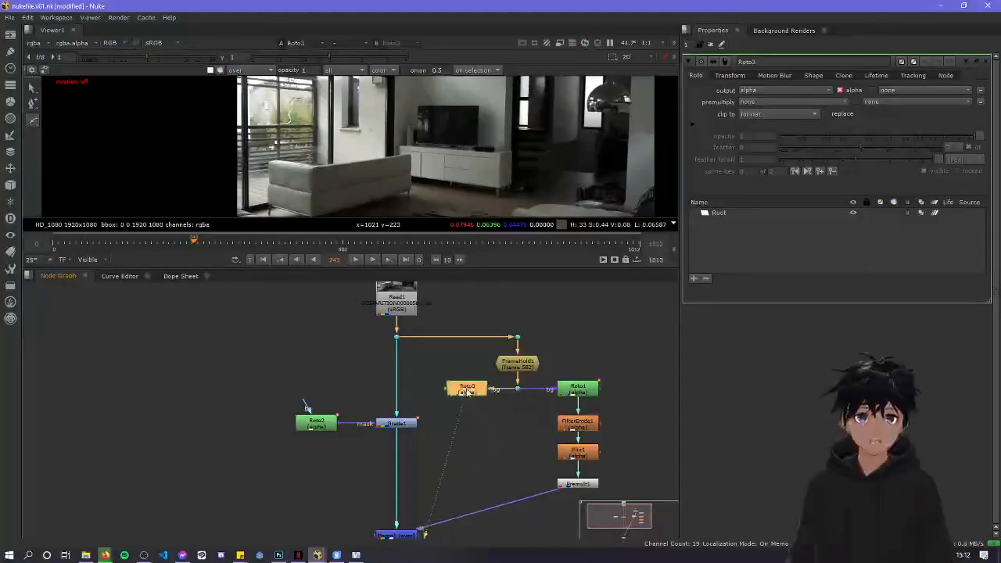
Add a Premult node after the new Roto node and place it underneath
key(Tab)
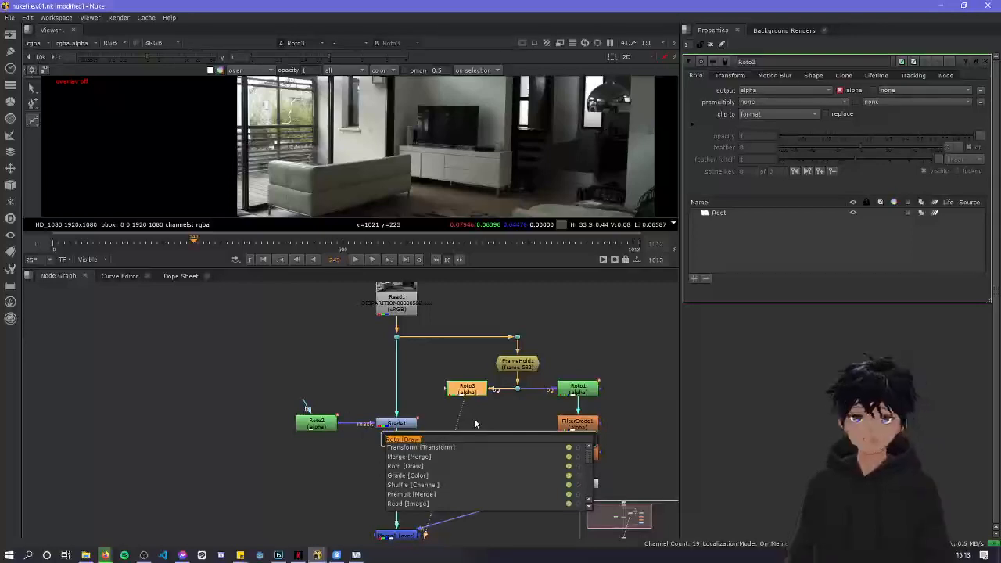
text(prem)
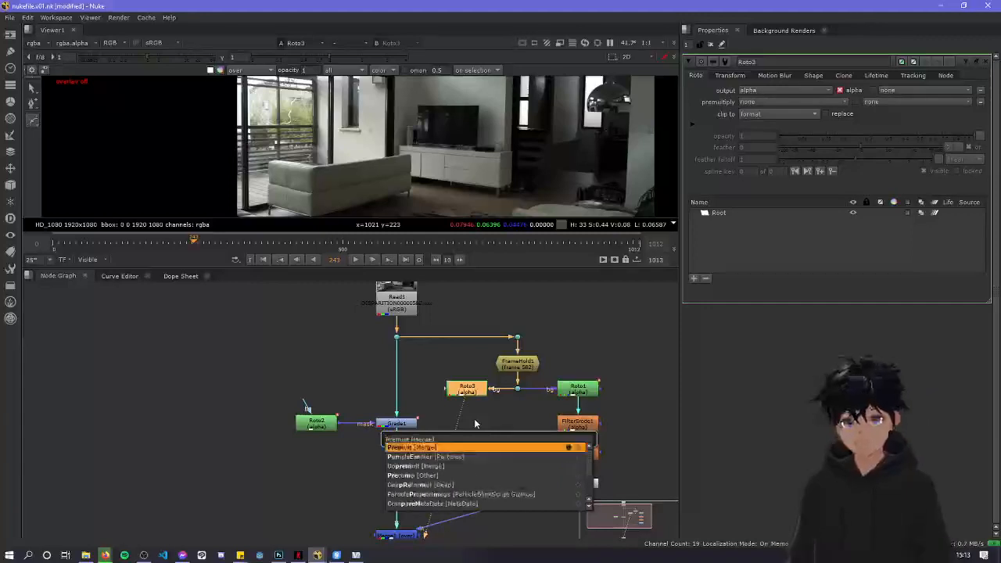
key(Return)
drag(481, 397, 480, 437)
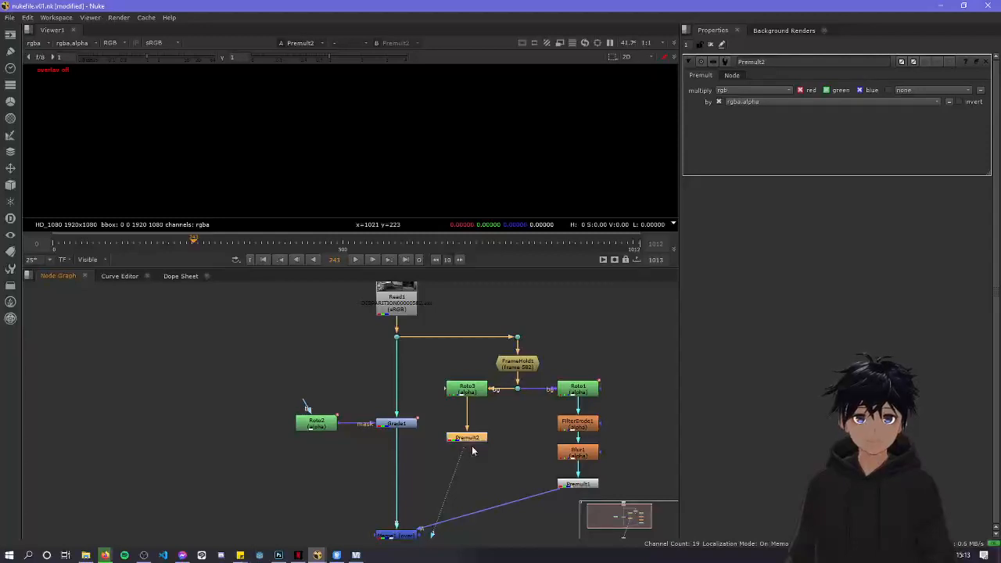
Add a Merge node for the new Premult and insert it in the main pipe between Grade1 and Merge1
key(Tab)
text(merge)
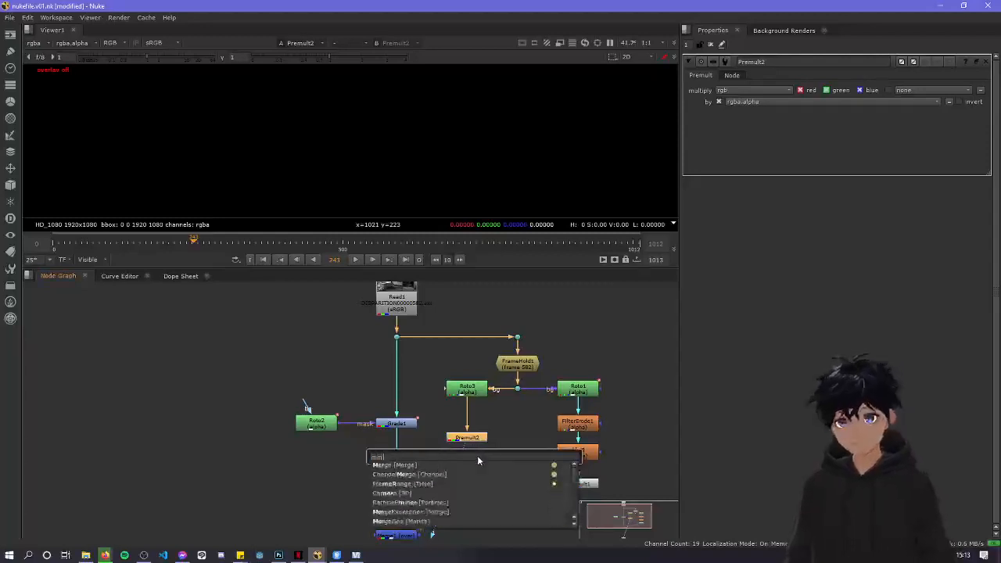
key(Return)
drag(517, 442, 389, 471)
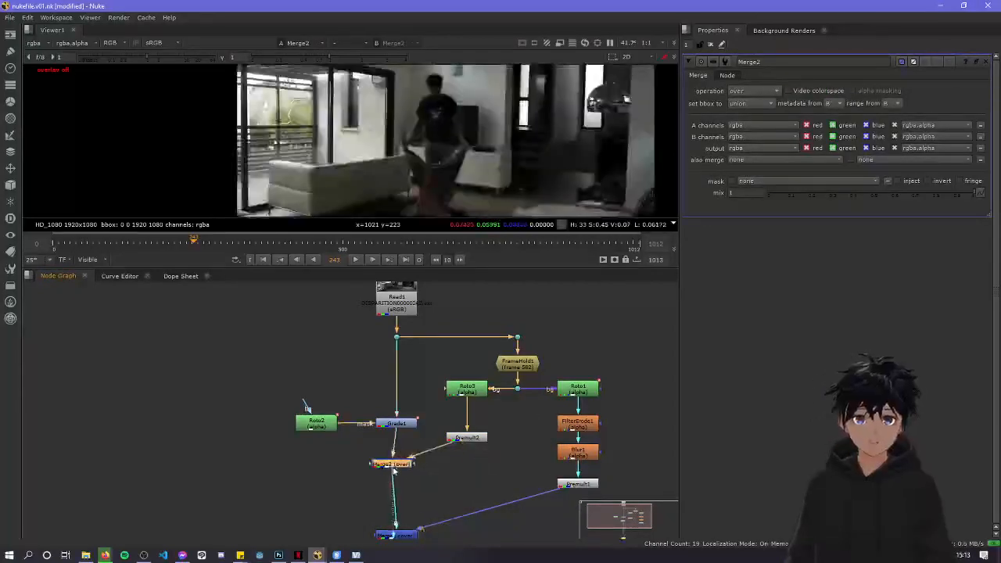
Align each Premult node with its Merge node, and lower the new Merge and Premult pair towards Merge1
drag(464, 441, 468, 467)
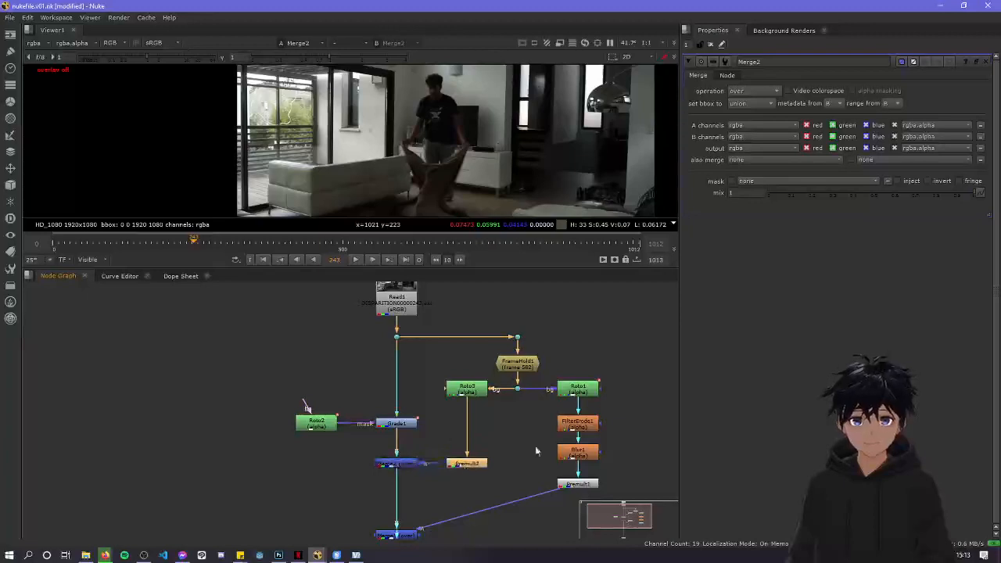
scroll(535, 451, down, 3)
drag(559, 453, 561, 497)
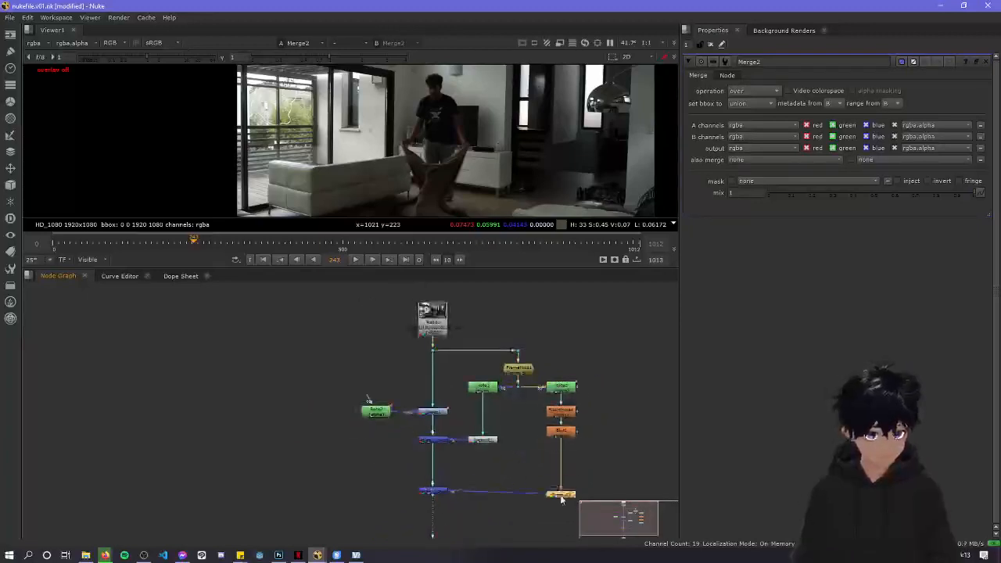
drag(514, 465, 419, 463)
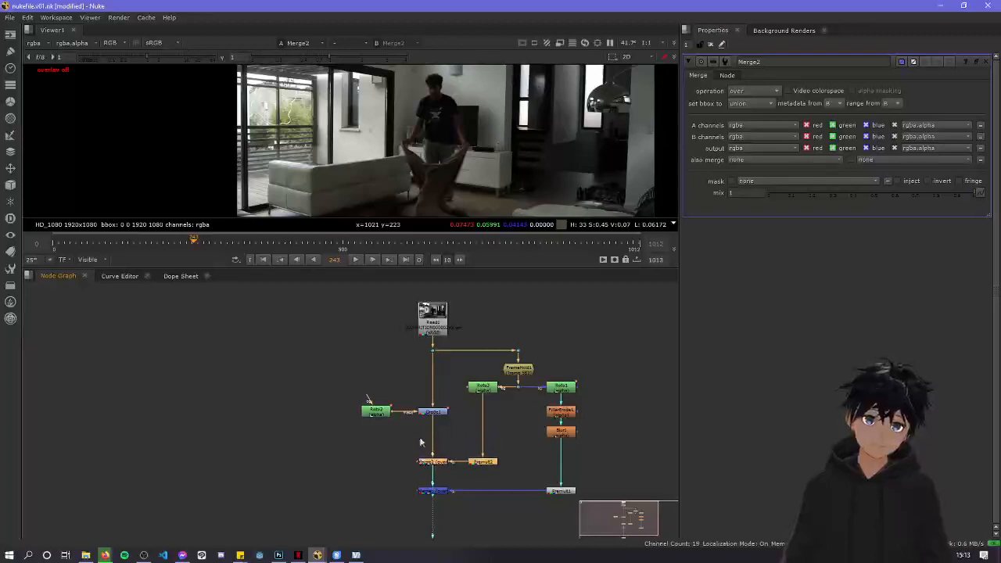
Open the properties of the new Roto node and show its held-frame output in the viewer, framed on the sofa and window
click(483, 387)
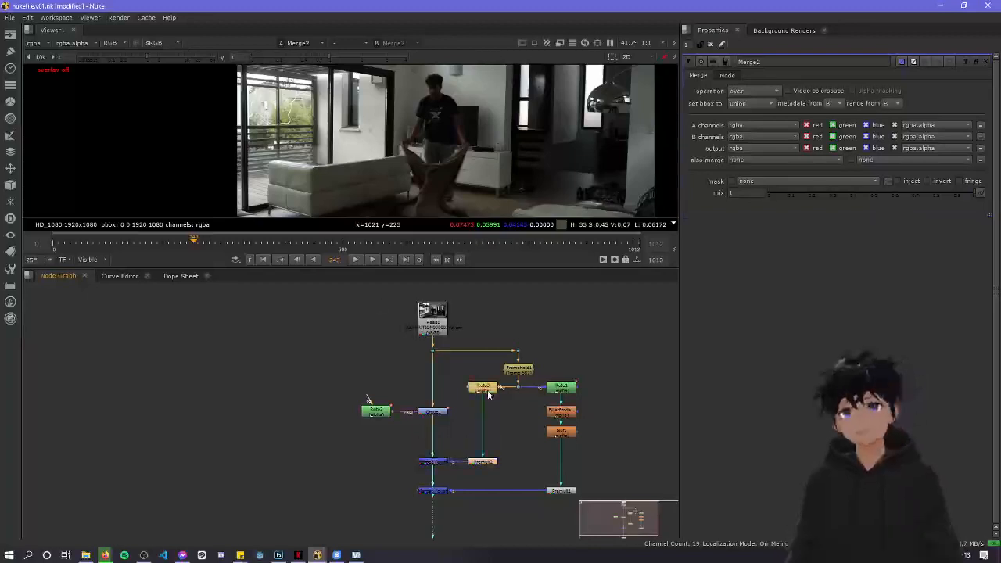
middle_drag(295, 126, 372, 140)
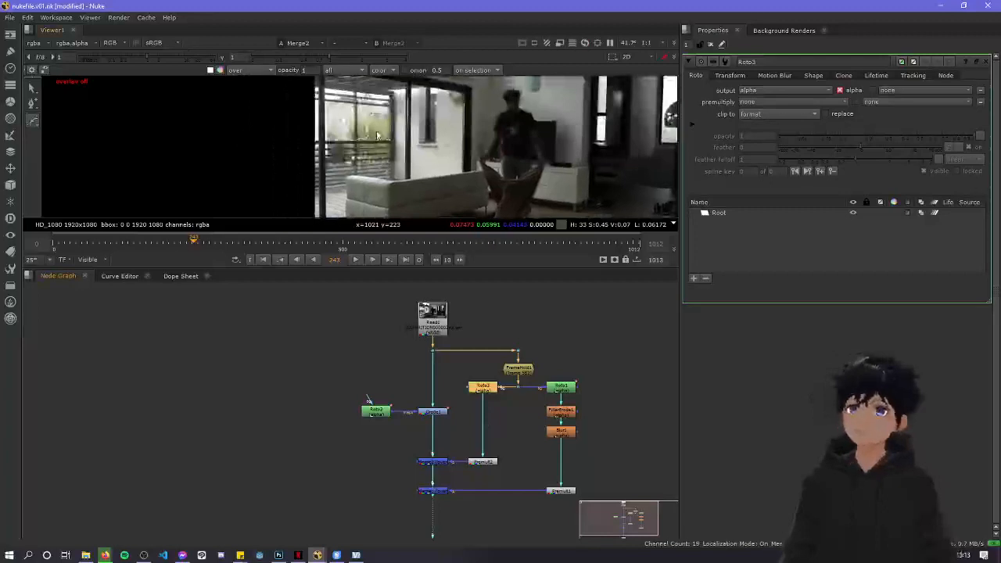
key(space)
middle_drag(398, 290, 470, 82)
scroll(459, 245, down, 1)
middle_drag(459, 244, 446, 283)
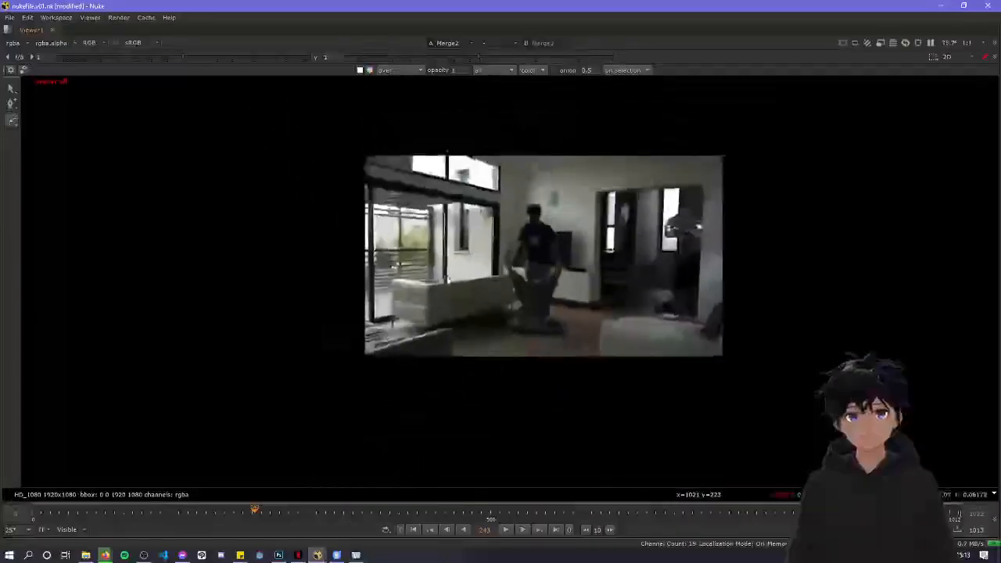
key(space)
key(1)
click(492, 395)
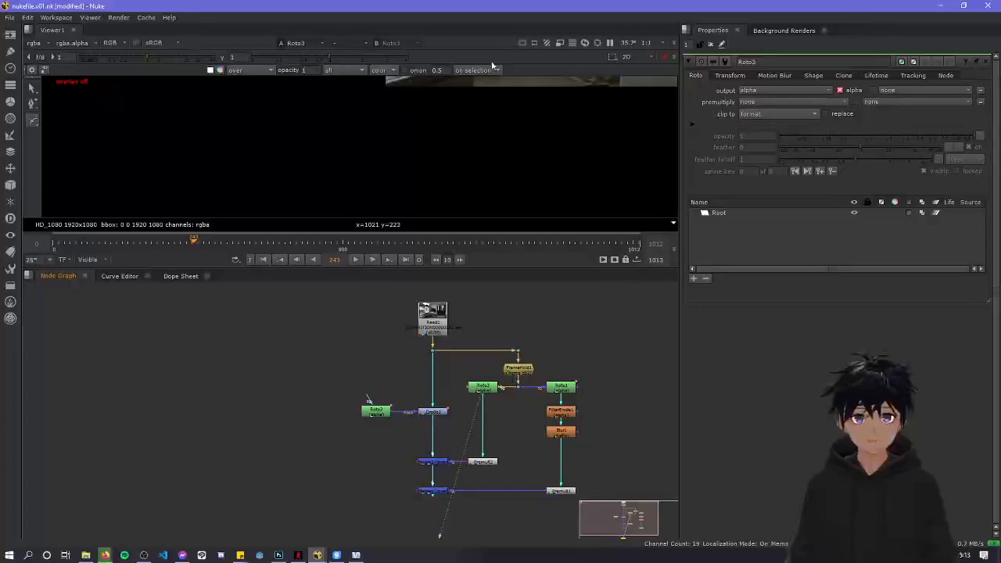
middle_drag(482, 114, 454, 218)
middle_drag(428, 133, 364, 179)
scroll(358, 176, down, 2)
scroll(358, 176, up, 4)
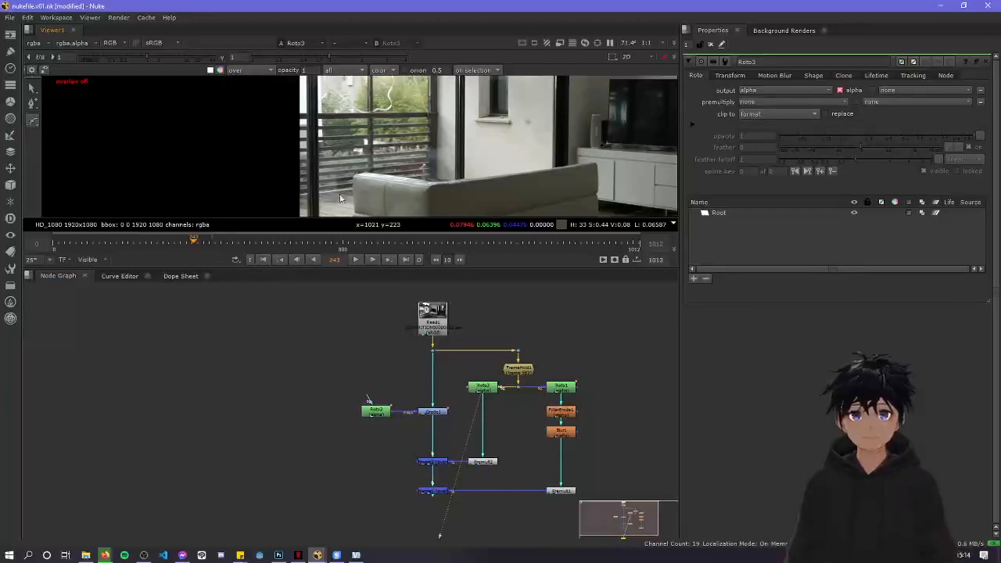
Start a roto shape at the terrace window's lower corner and outline the bottom frame edge up to the sofa
key(space)
scroll(375, 342, up, 3)
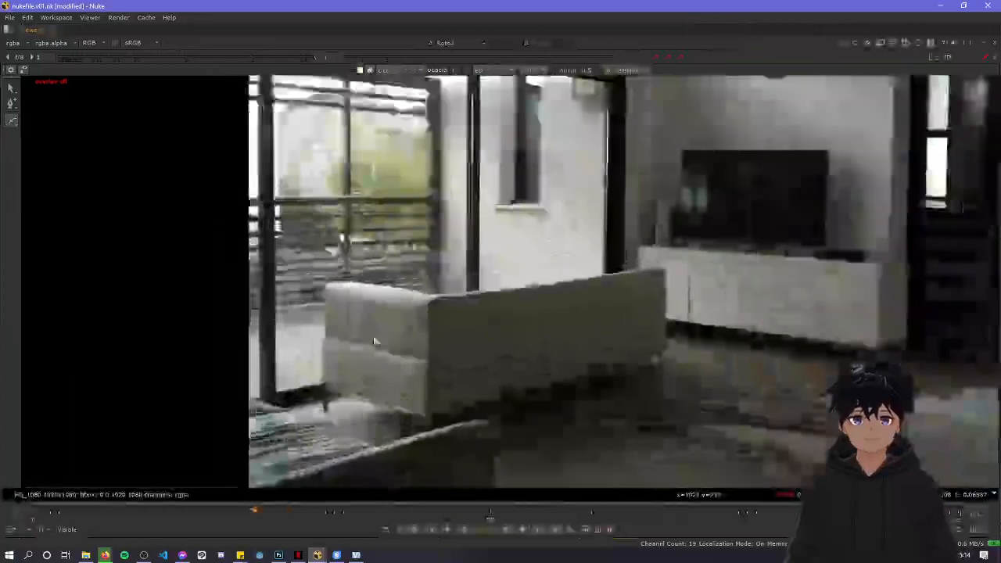
scroll(374, 342, up, 2)
middle_drag(443, 248, 616, 233)
scroll(490, 280, up, 3)
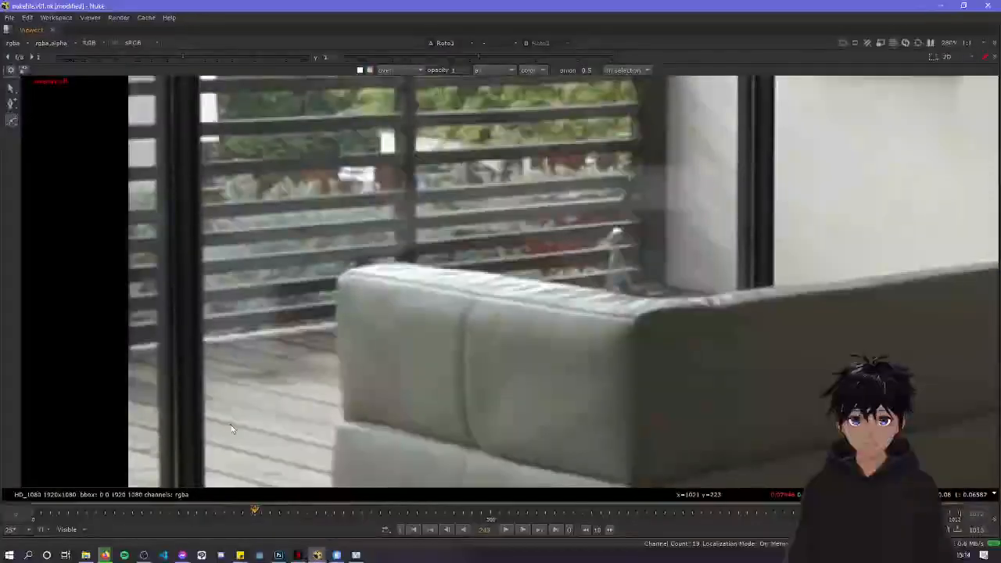
scroll(319, 401, down, 4)
middle_drag(319, 401, 351, 354)
scroll(344, 358, up, 1)
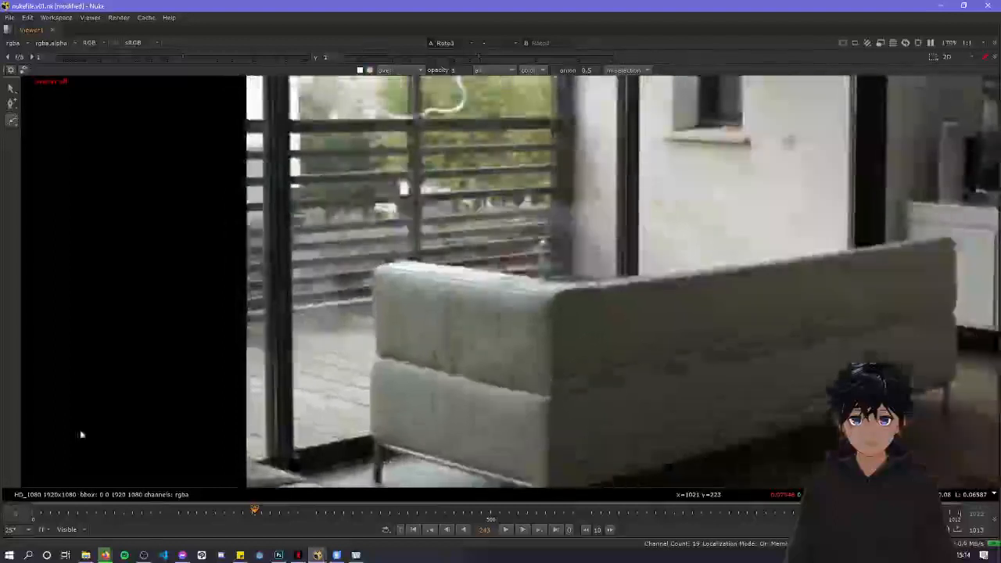
scroll(295, 465, up, 2)
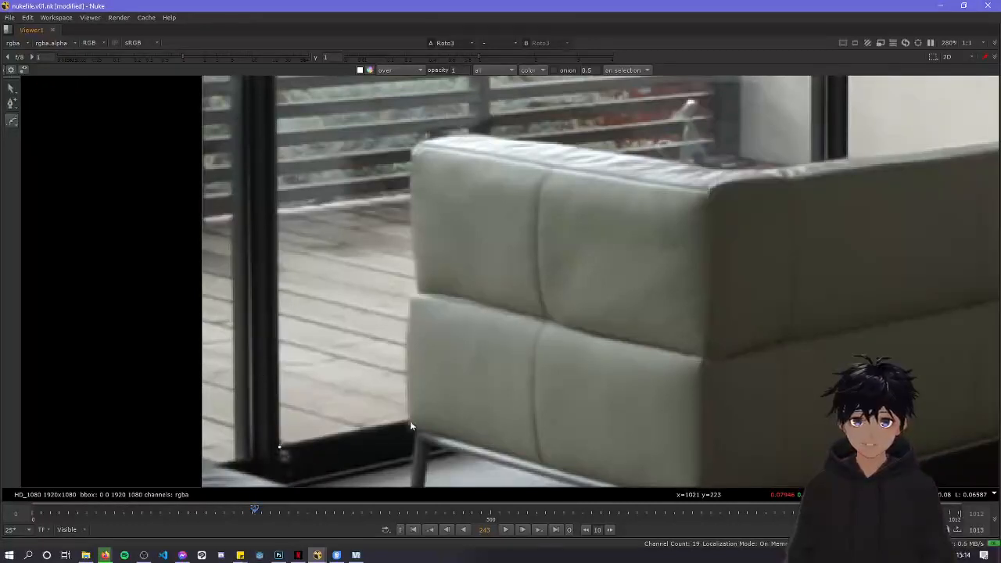
scroll(429, 389, up, 7)
scroll(428, 389, down, 5)
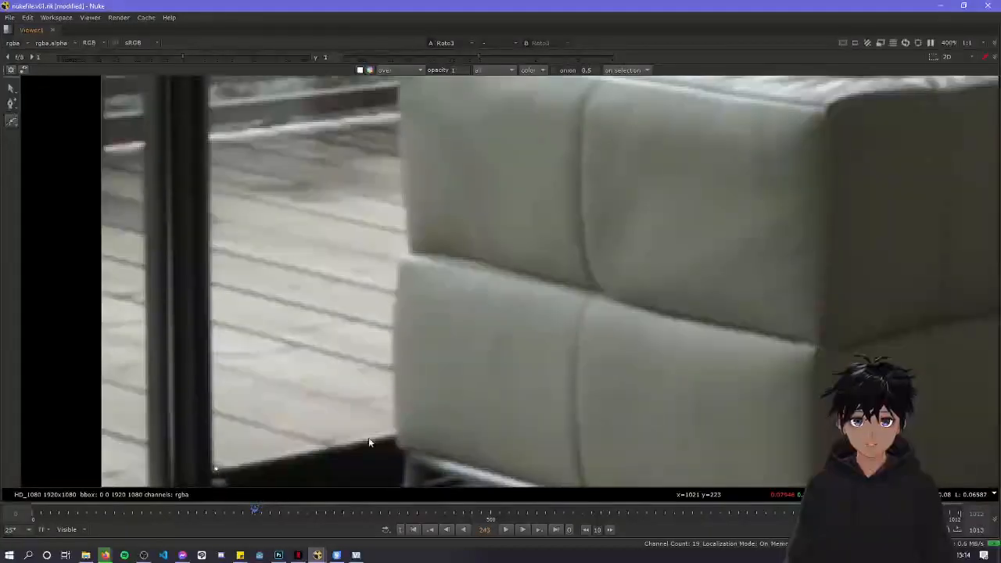
click(394, 432)
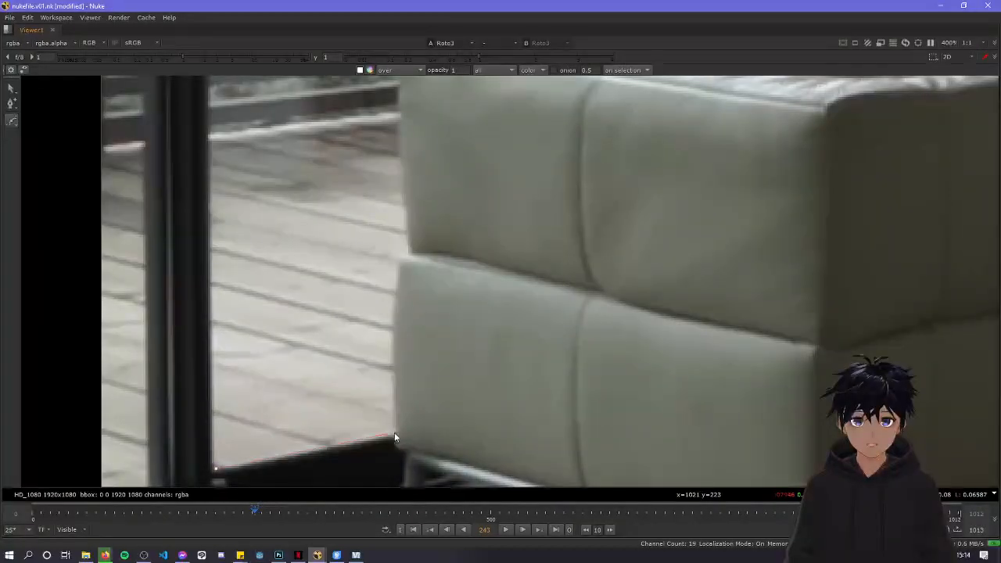
Continue the roto outline up the sofa's side, following the notch between the cushions to the upper corner
click(399, 258)
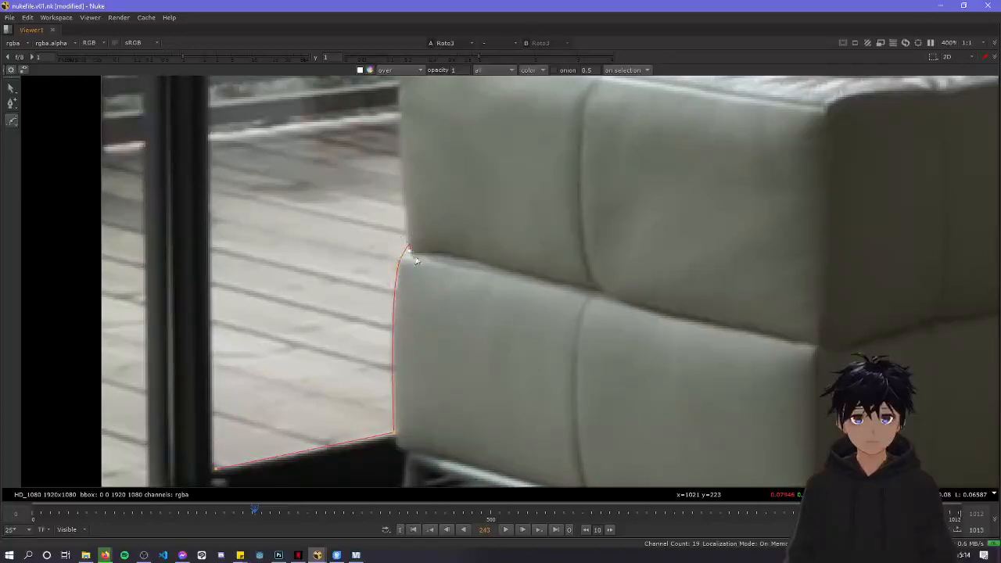
key(ctrl+z)
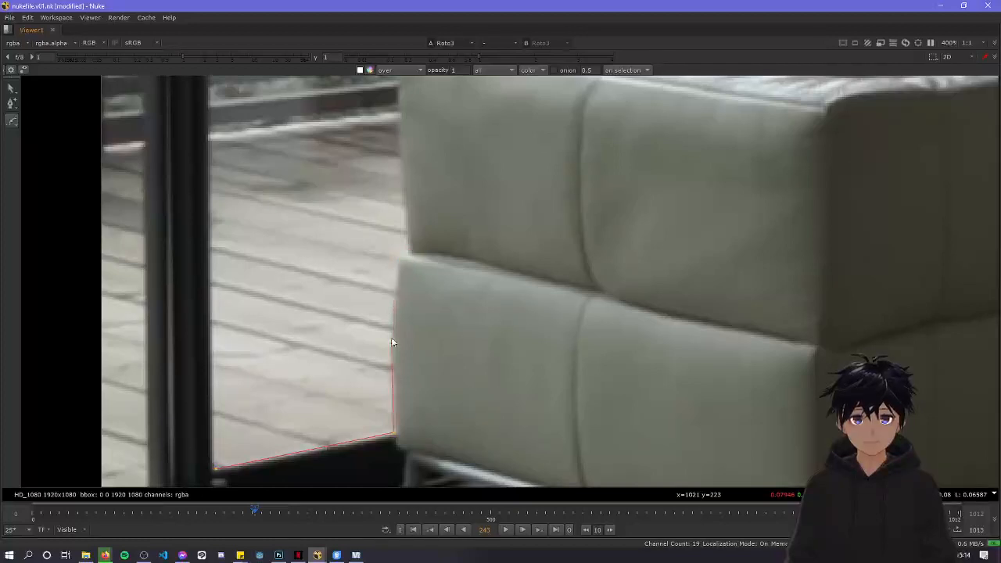
click(398, 259)
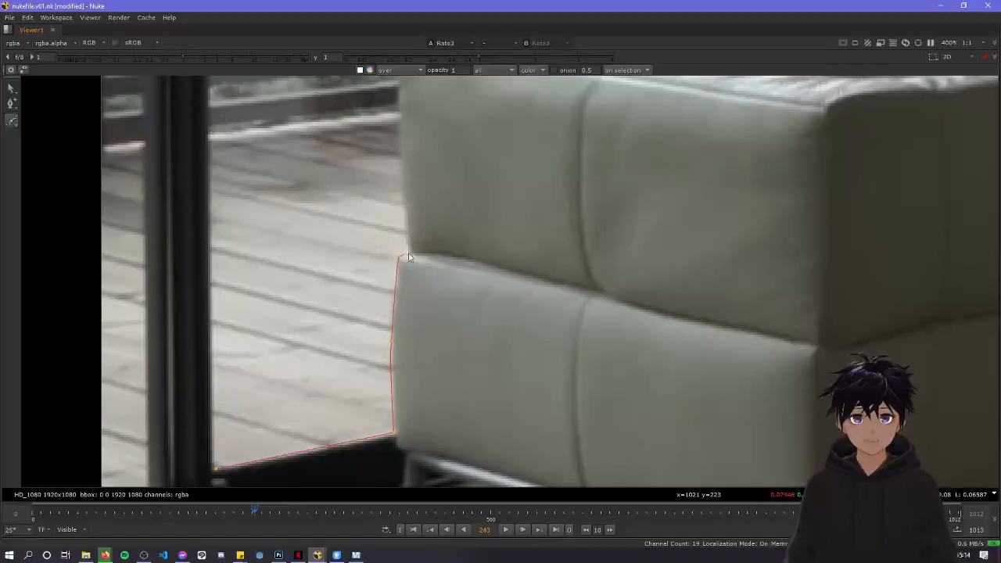
click(400, 170)
middle_drag(410, 167, 410, 329)
click(402, 215)
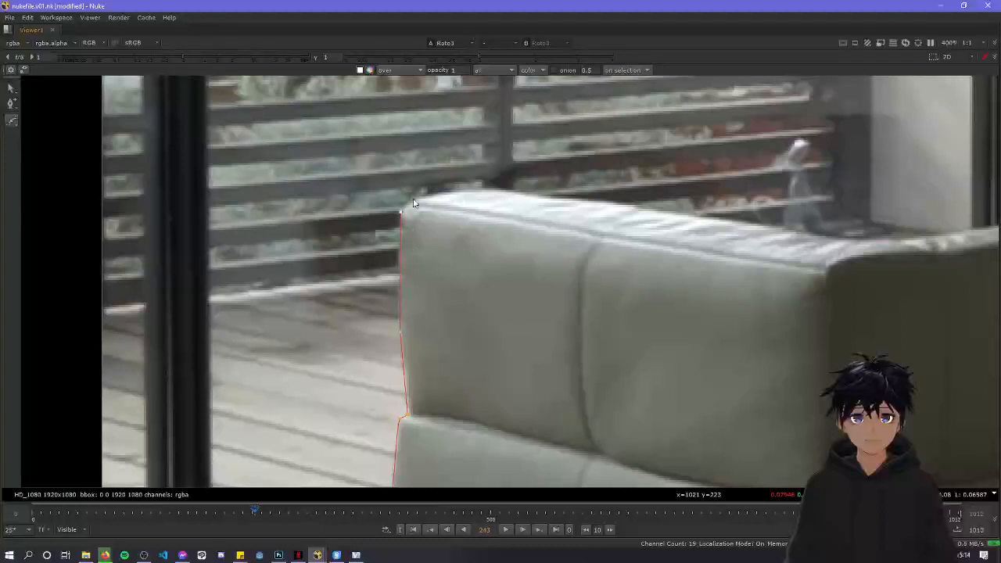
Trace the sofa's top edge with closely spaced roto points as far as the window post behind it
click(415, 197)
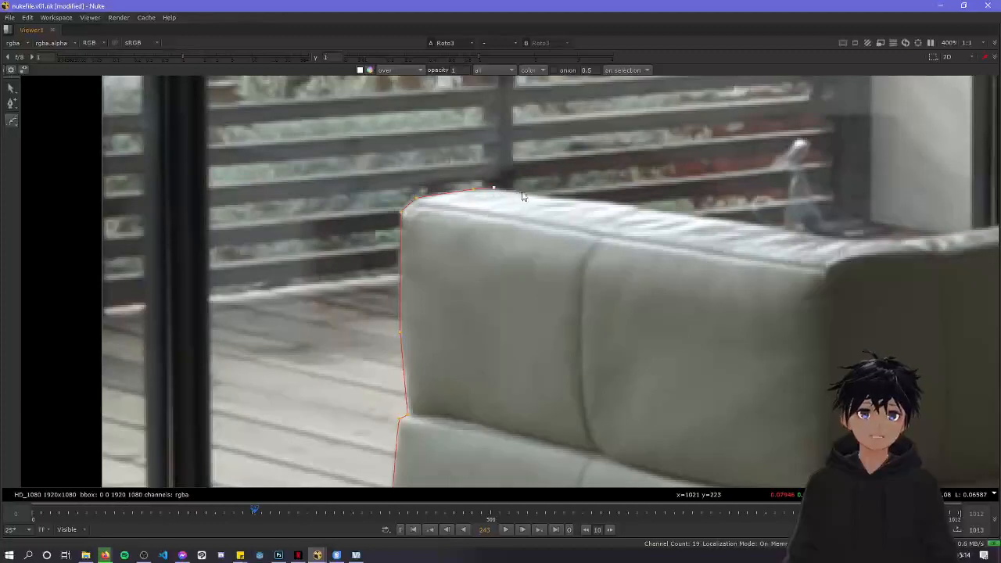
middle_drag(649, 221, 519, 297)
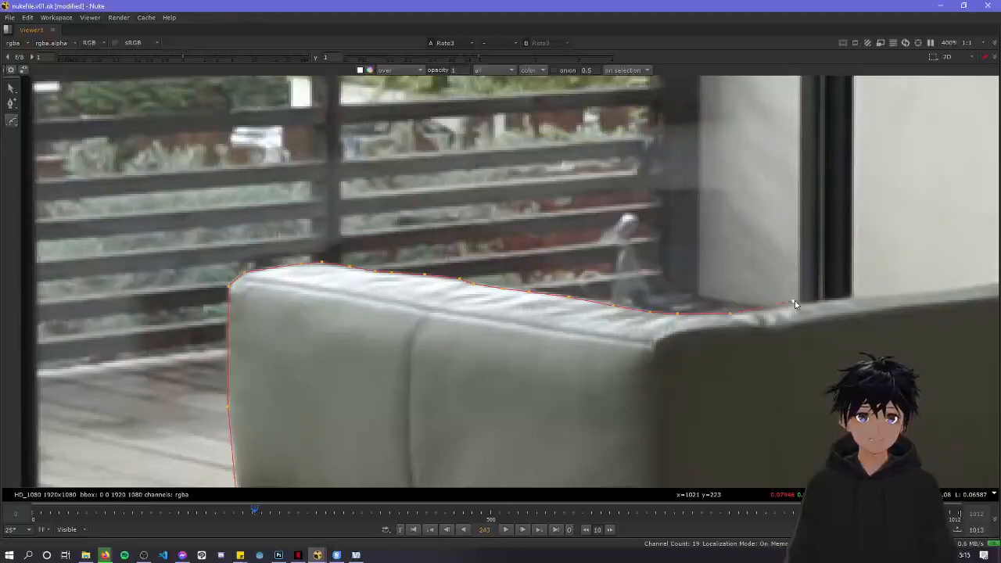
scroll(798, 305, down, 4)
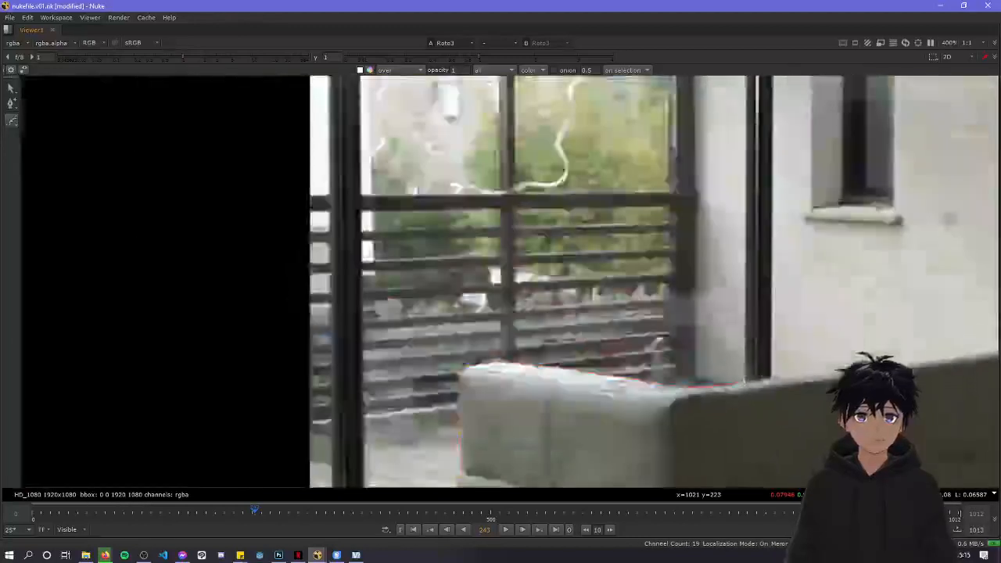
Extend the roto outline up the window post and along the underside of the top beam to the opposite post
scroll(687, 186, down, 2)
scroll(688, 186, up, 3)
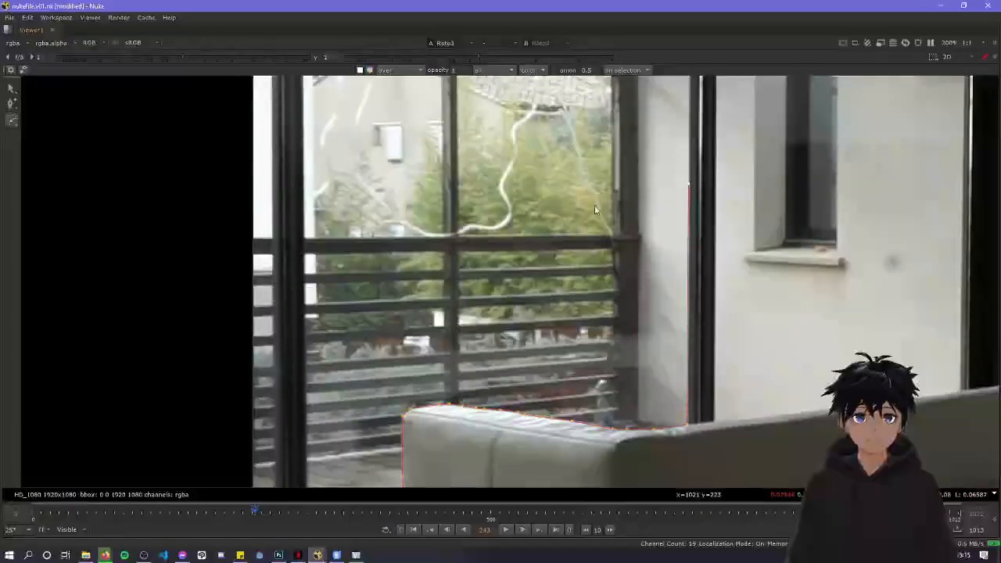
middle_drag(677, 111, 674, 272)
scroll(674, 272, down, 2)
scroll(674, 269, up, 3)
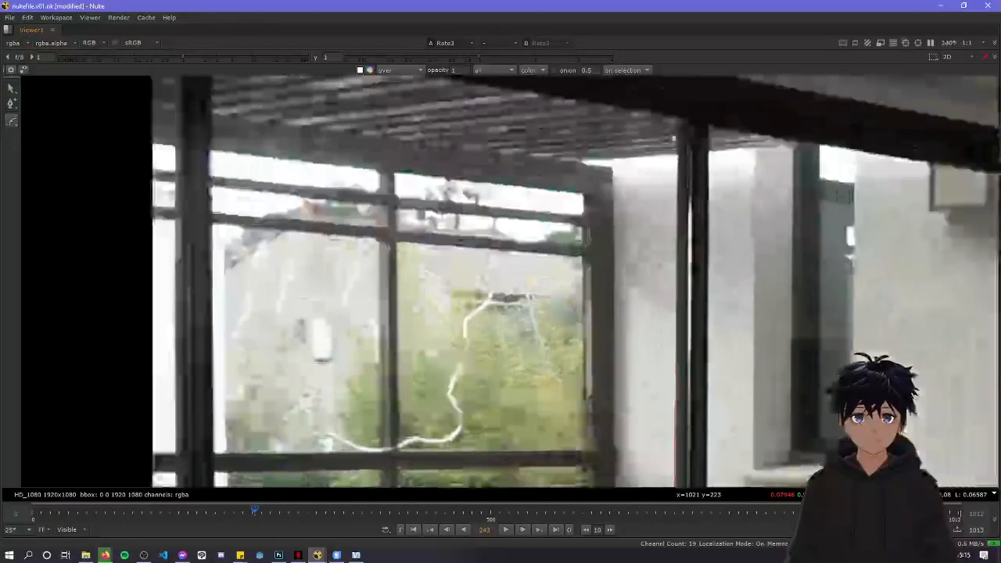
scroll(657, 162, down, 3)
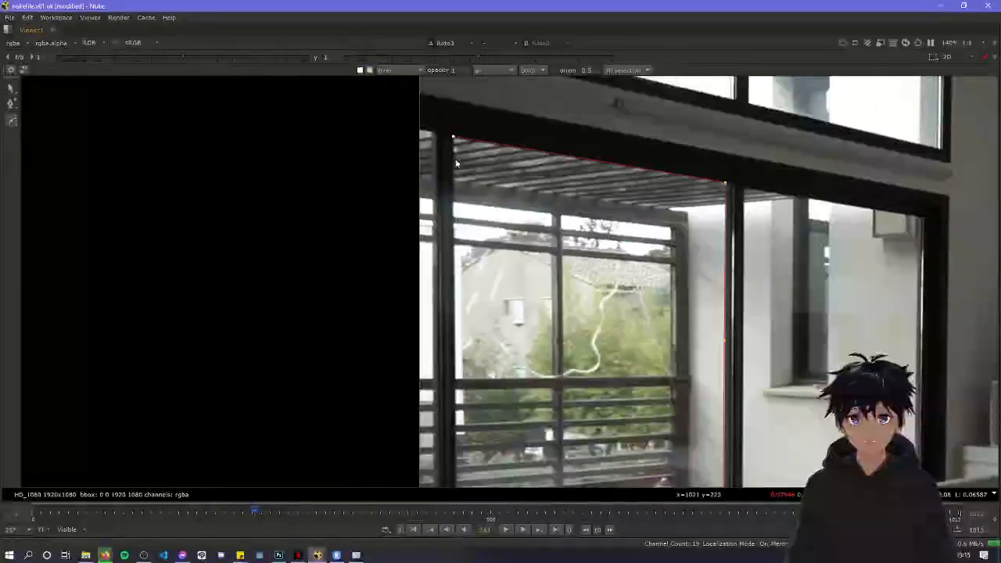
Bring the outline down the remaining window post and close the roto shape on its first point
middle_drag(459, 187, 457, 93)
scroll(463, 375, down, 2)
middle_drag(464, 407, 477, 279)
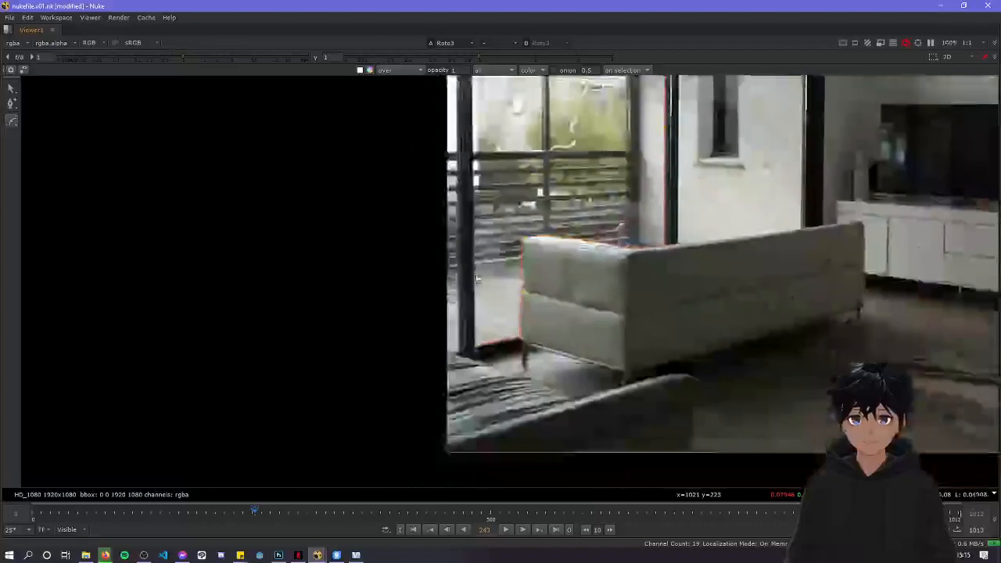
scroll(476, 279, up, 5)
click(477, 421)
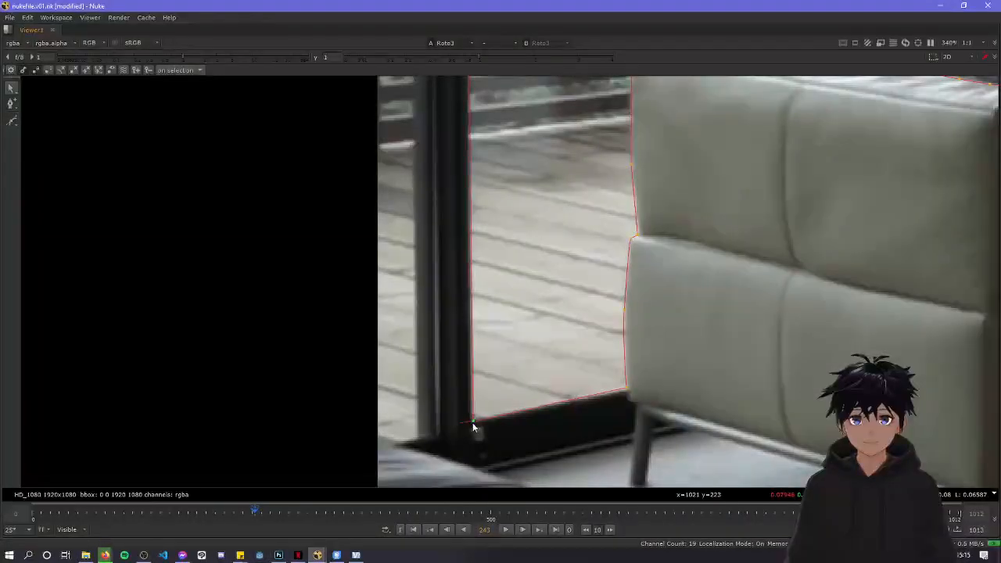
Check the closed roto outline around the terrace window against the whole frame
scroll(500, 368, down, 5)
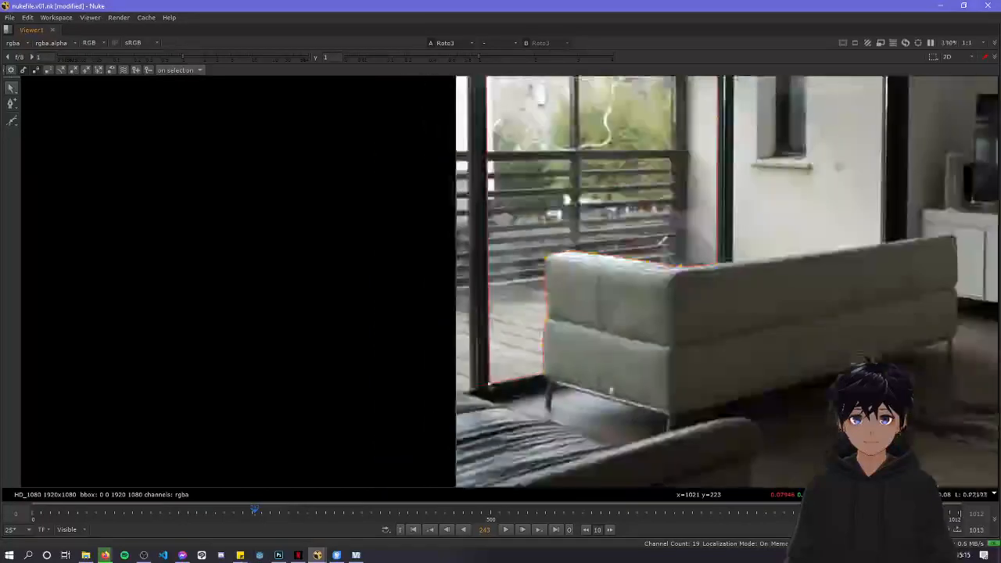
scroll(564, 445, down, 5)
middle_drag(604, 361, 573, 411)
scroll(576, 428, up, 4)
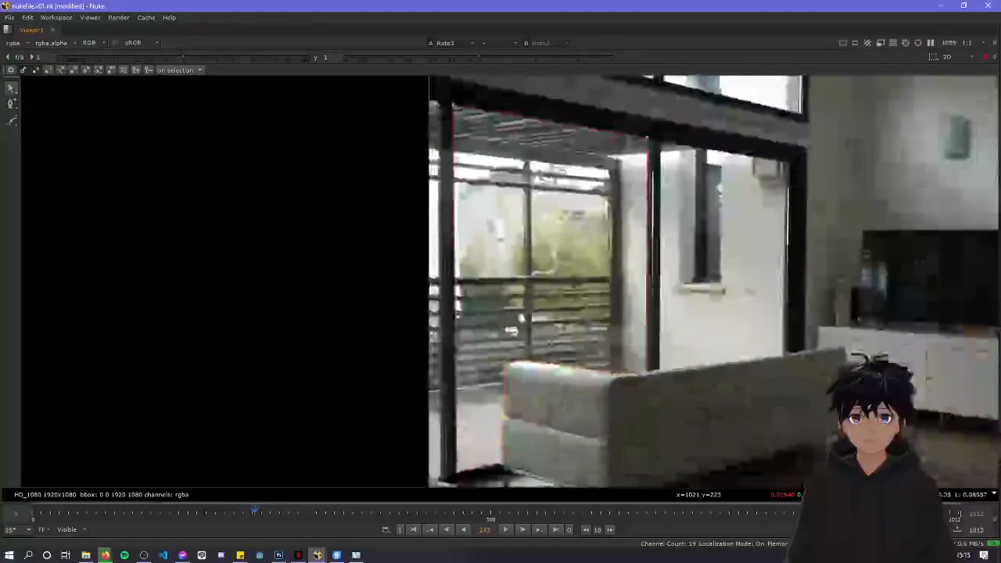
key(space)
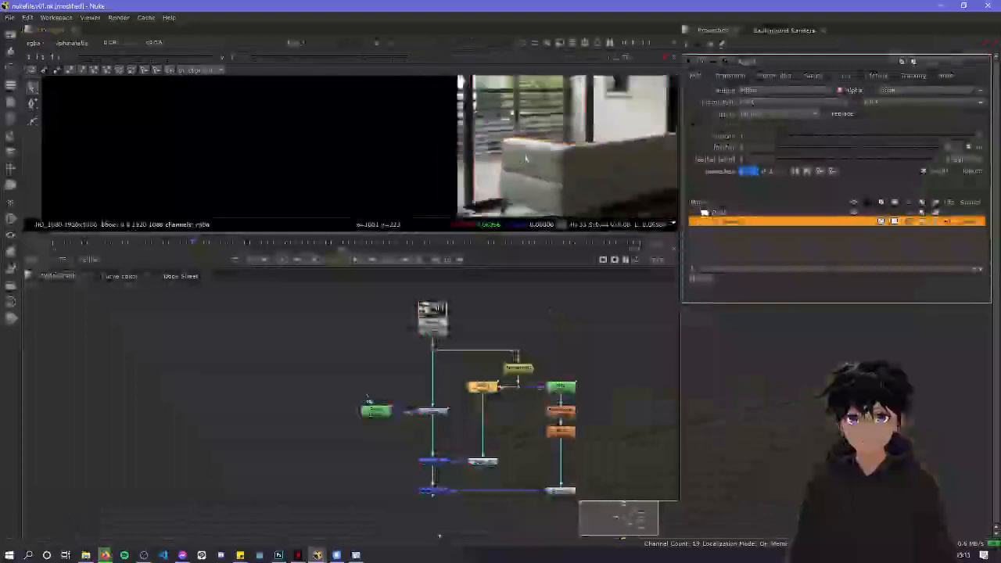
key(space)
scroll(507, 179, down, 3)
scroll(507, 179, up, 3)
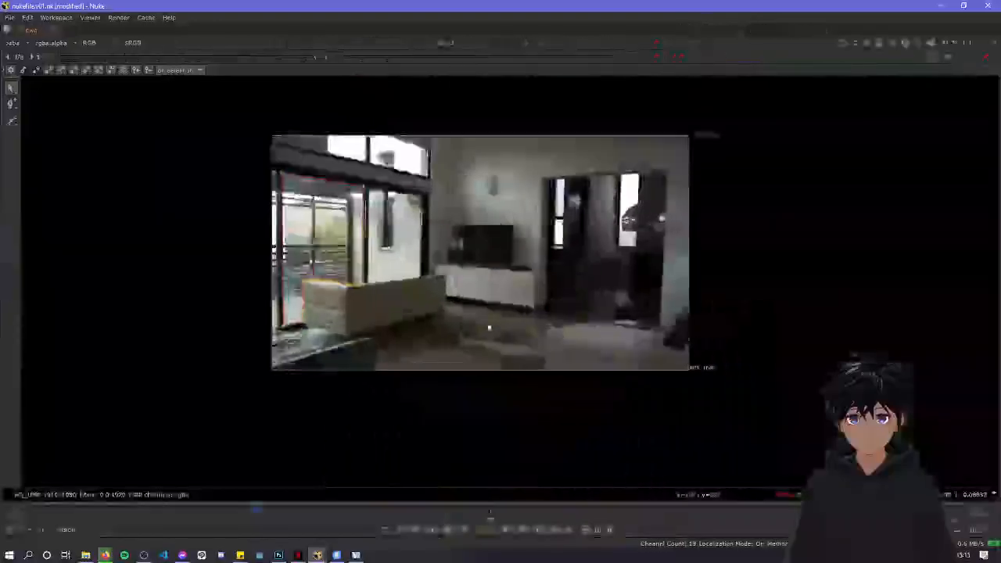
key(space)
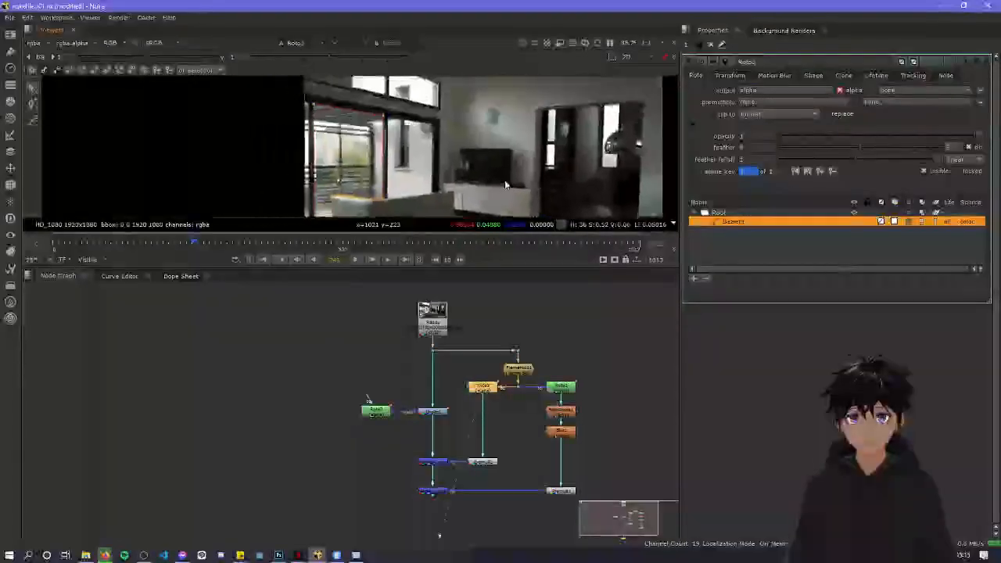
Show the output of the Merge2 node in the viewer
middle_drag(359, 185, 376, 213)
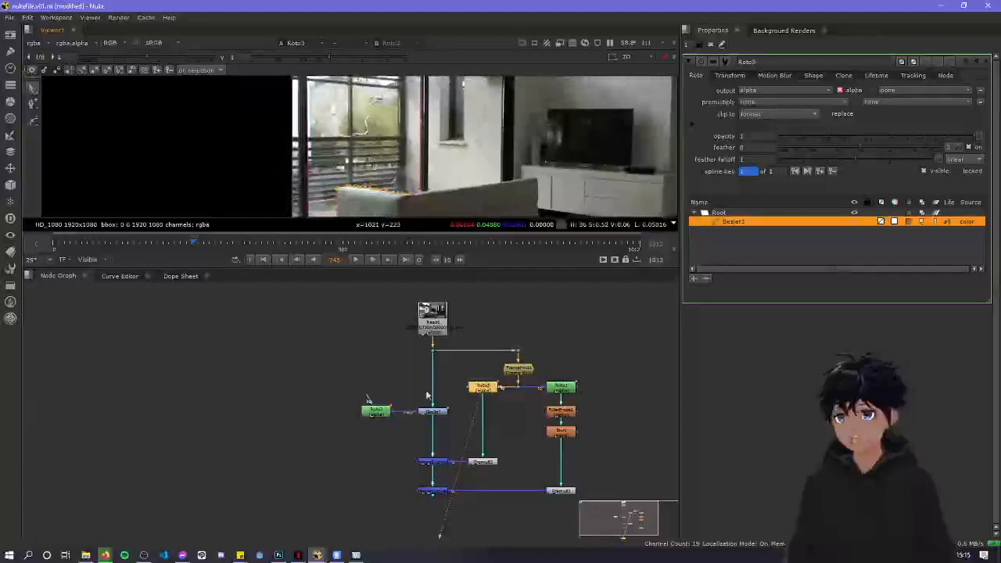
scroll(485, 508, up, 2)
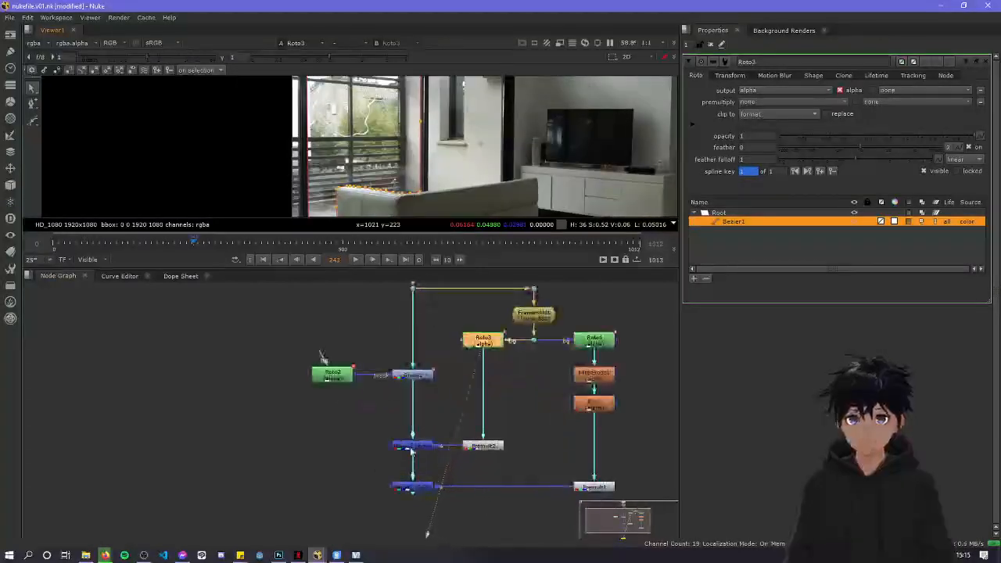
click(412, 446)
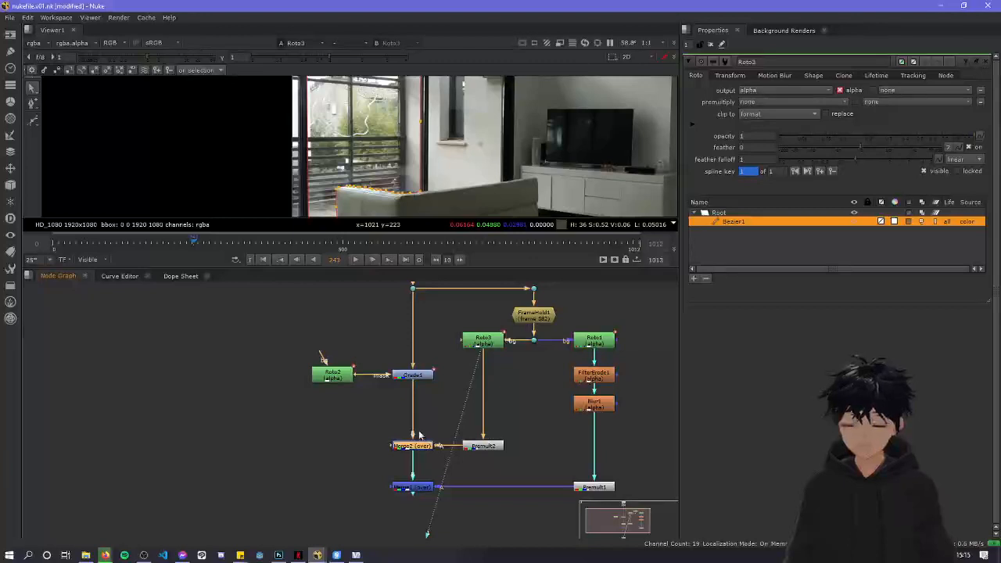
key(1)
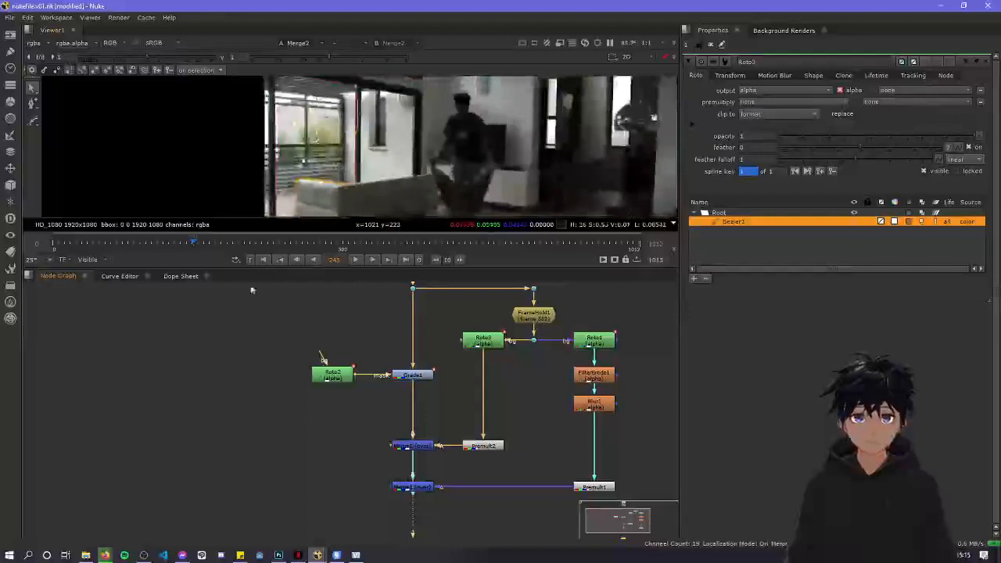
Play the merged shot in the enlarged viewer with the overlay off to review the patched terrace window
drag(248, 246, 165, 254)
drag(78, 248, 186, 247)
key(space)
scroll(342, 276, up, 5)
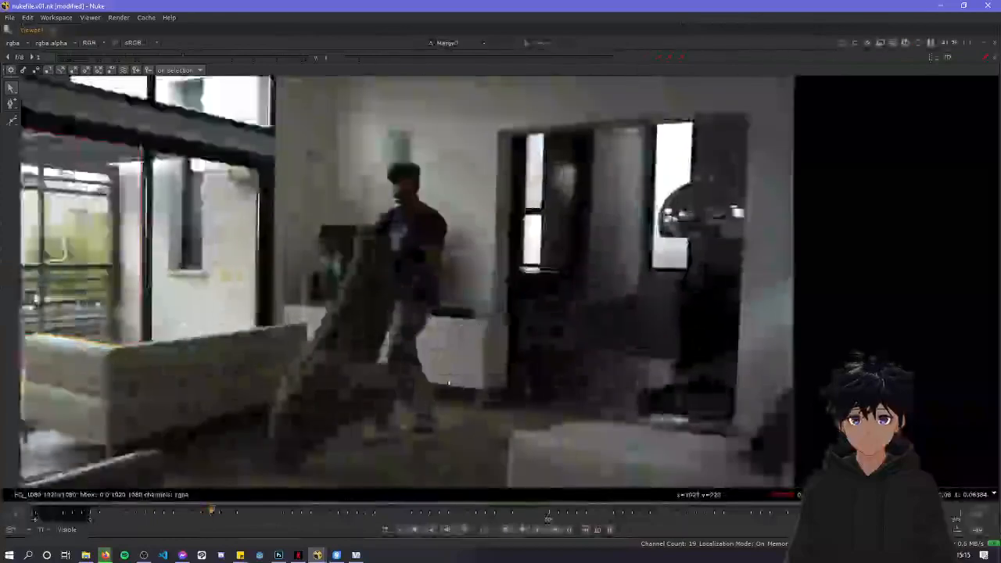
scroll(448, 383, down, 3)
middle_drag(422, 393, 491, 358)
scroll(492, 357, up, 2)
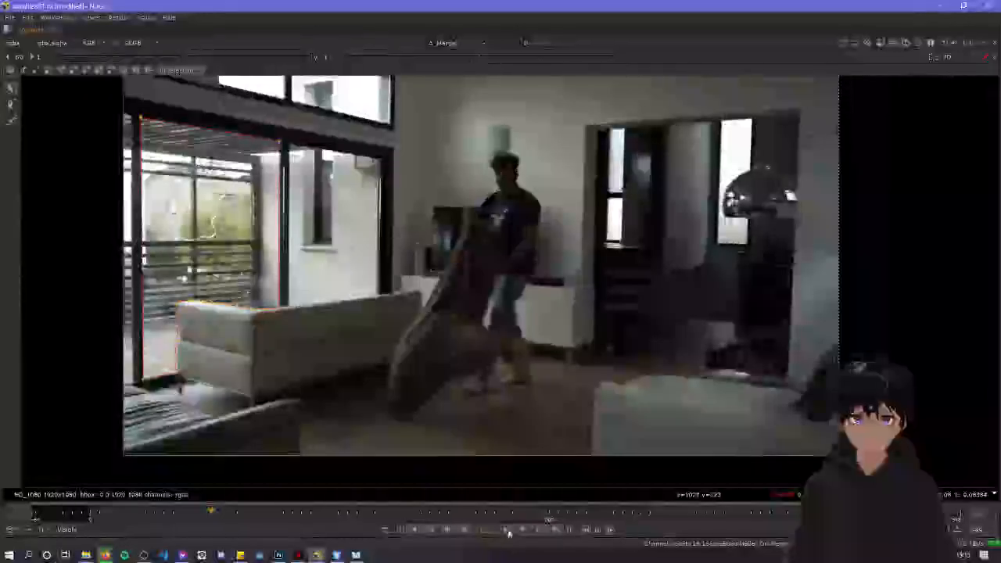
click(508, 530)
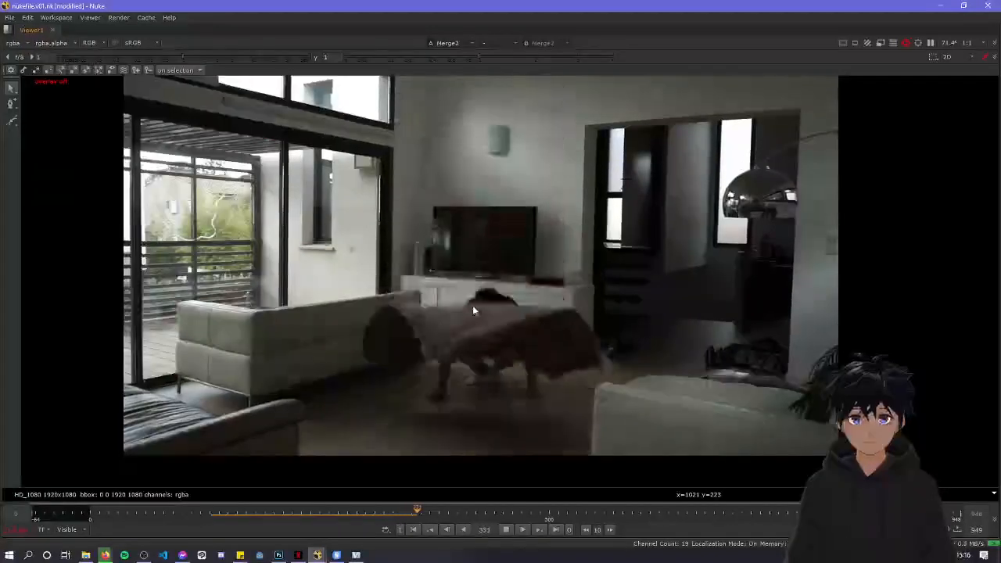
right_click(208, 267)
click(395, 223)
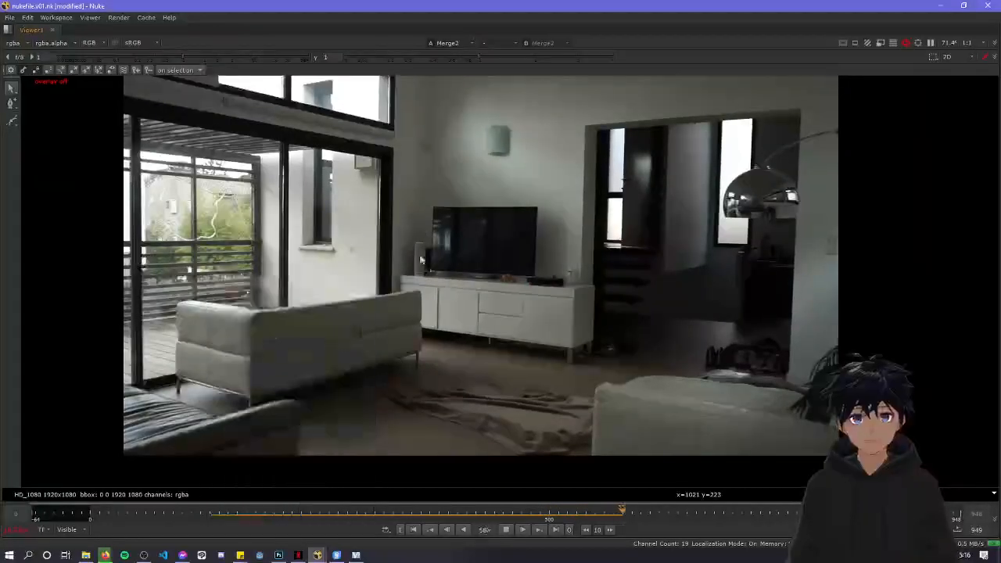
Return to the full layout and scrub the merged shot back to frame 507, where the man stands beside the sofa
key(space)
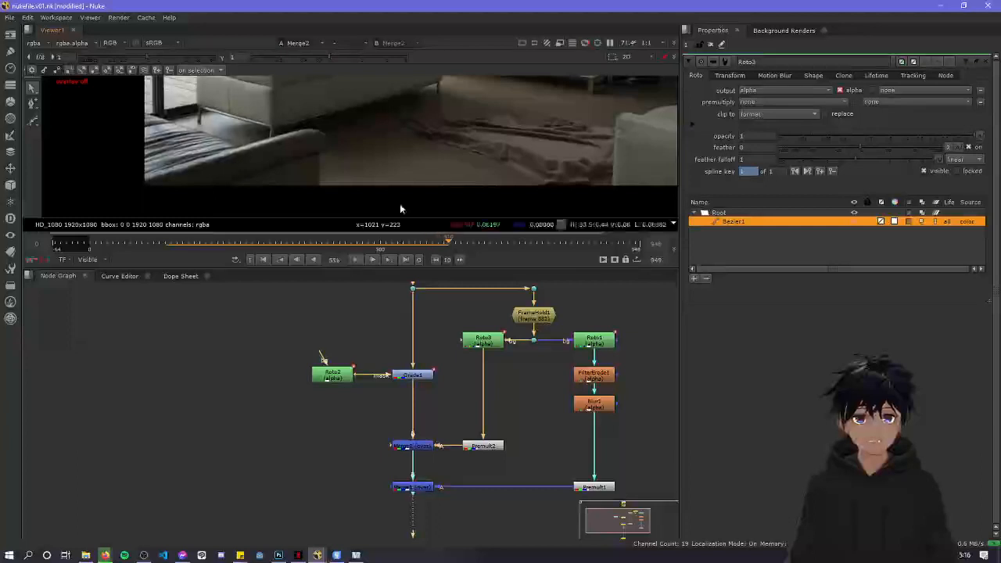
middle_drag(447, 97, 462, 160)
scroll(458, 158, down, 2)
click(394, 240)
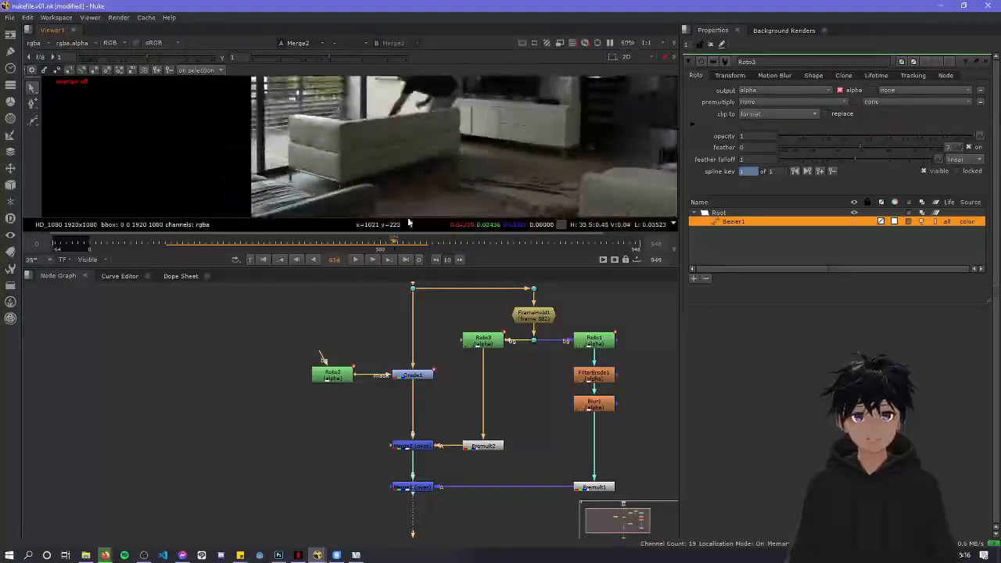
middle_drag(434, 115, 453, 179)
scroll(455, 178, down, 2)
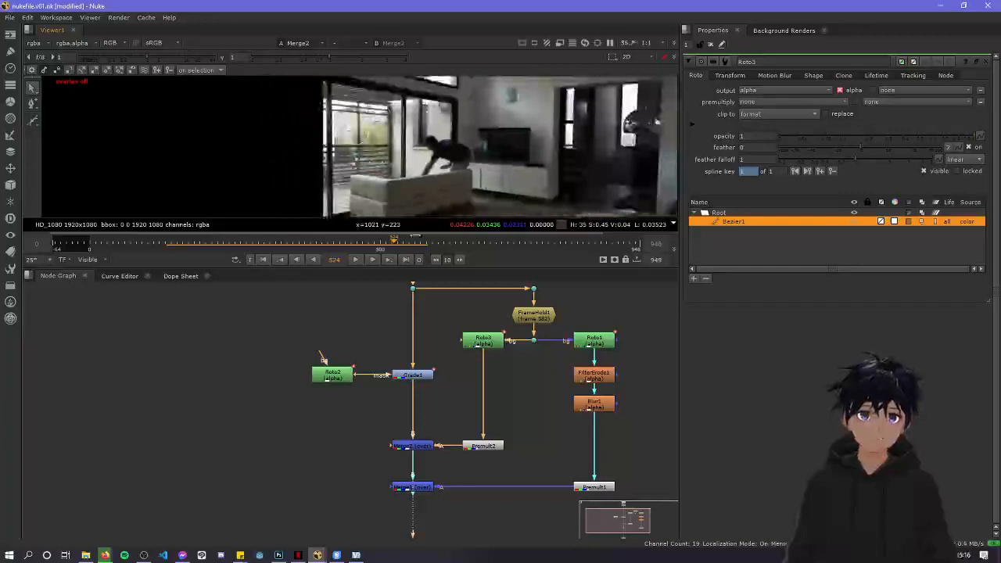
click(405, 243)
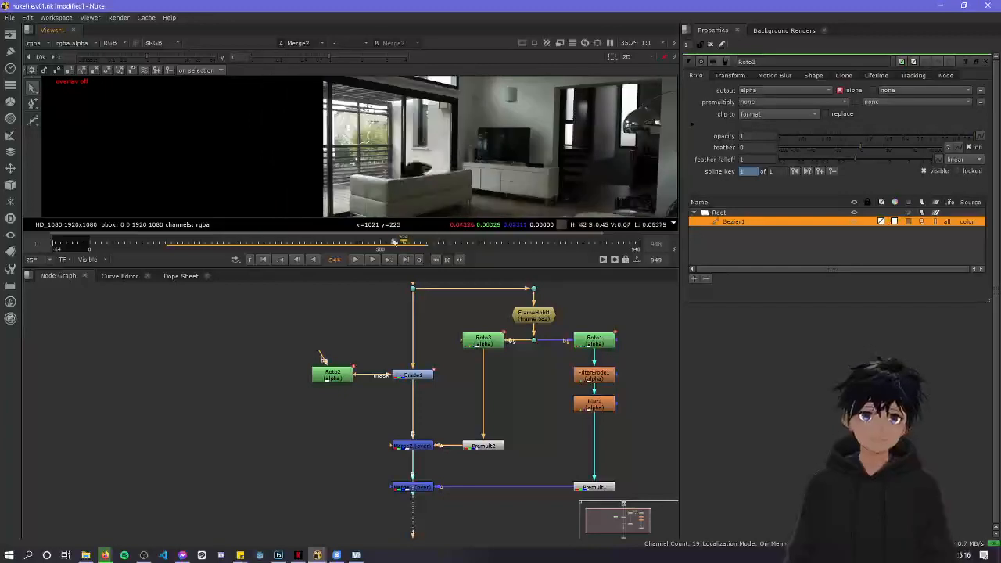
drag(395, 242, 384, 247)
scroll(429, 181, down, 3)
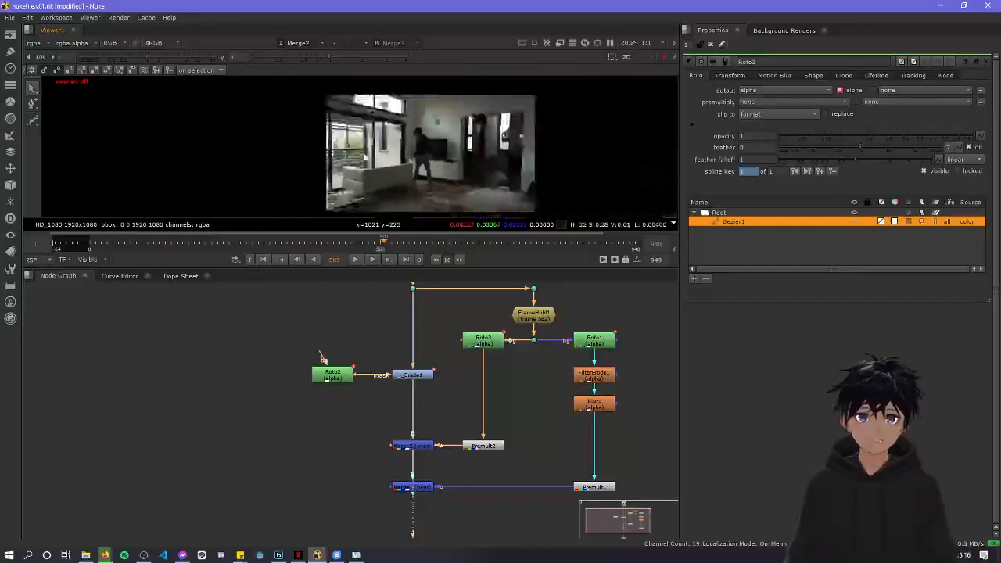
Select all points of the terrace window roto shape and move the shape outside the plate's left edge at frame 507
drag(255, 115, 376, 219)
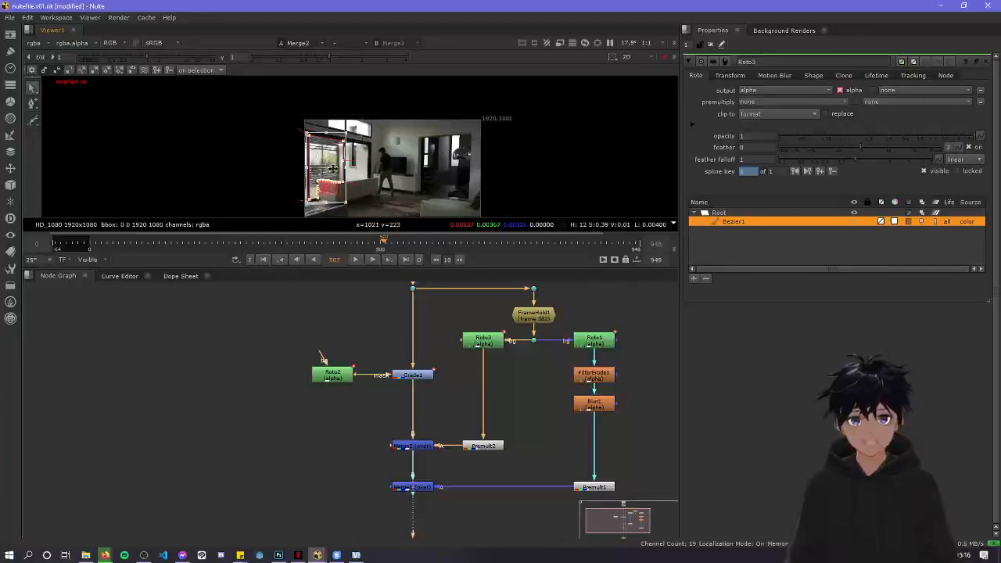
drag(333, 167, 228, 169)
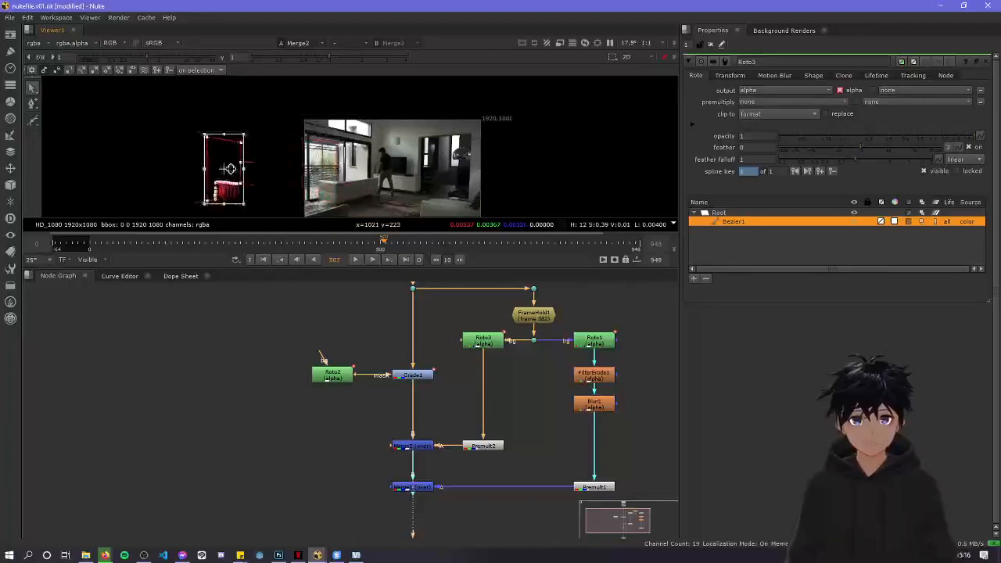
key(ctrl+z)
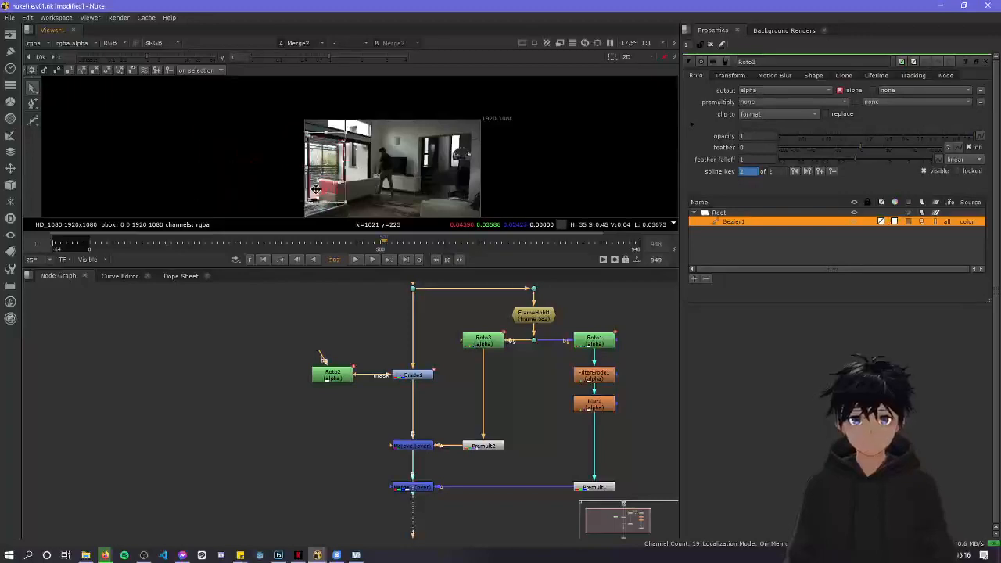
key(Left)
key(Left)
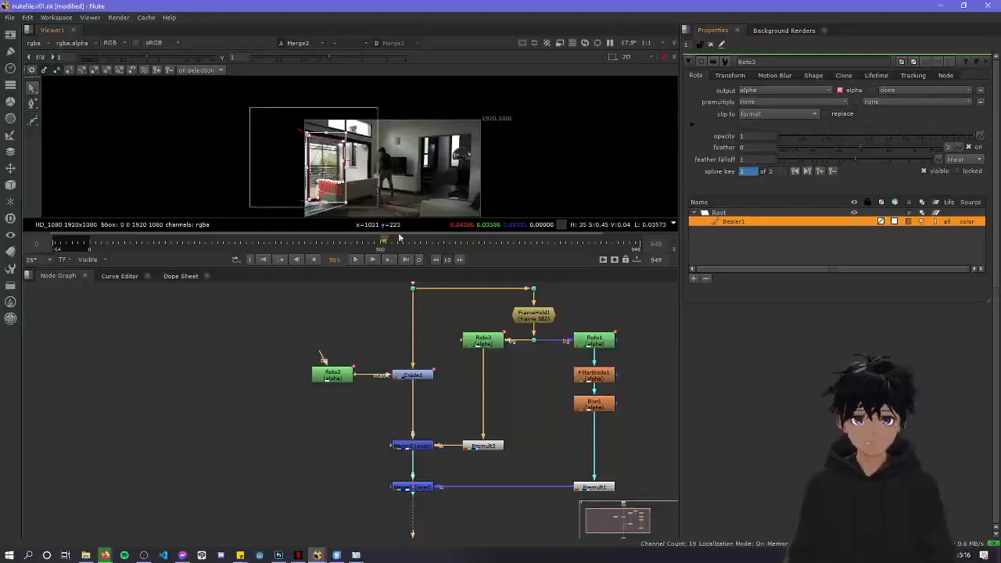
drag(330, 180, 207, 190)
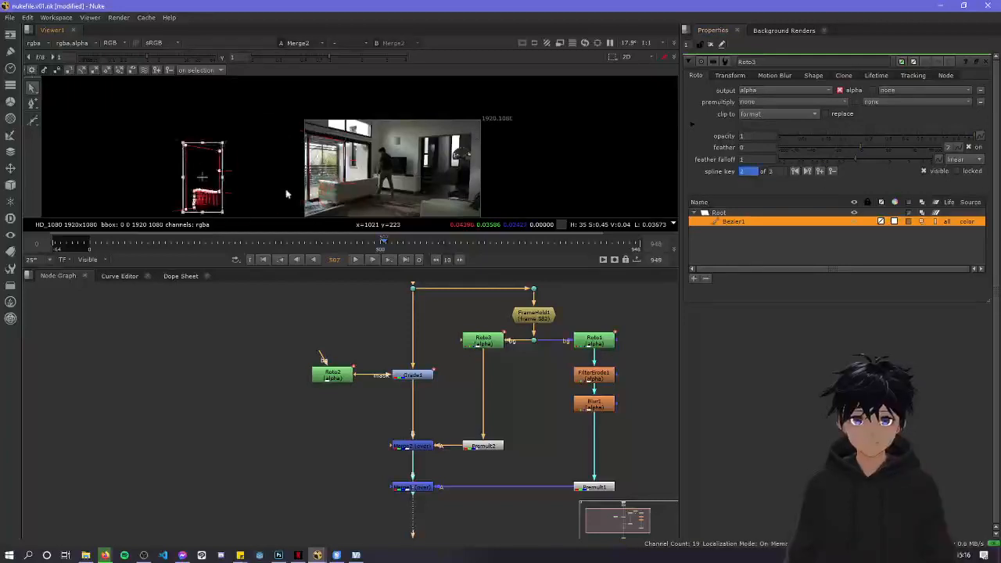
scroll(286, 194, up, 3)
scroll(330, 155, down, 2)
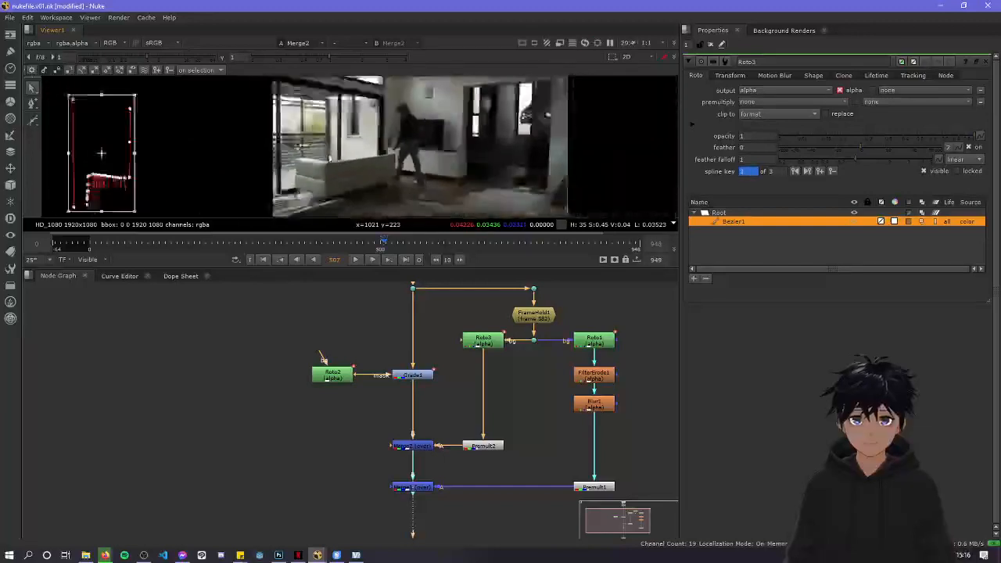
middle_drag(331, 158, 335, 183)
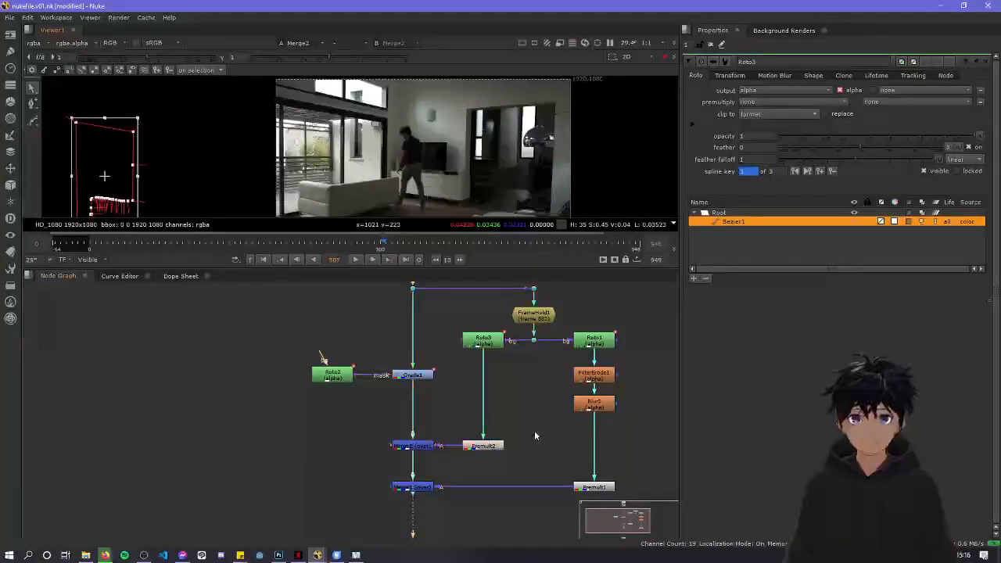
View the Merge1 result full-screen and play the shot to check the cleaned-up living room
scroll(426, 360, down, 3)
scroll(438, 385, up, 3)
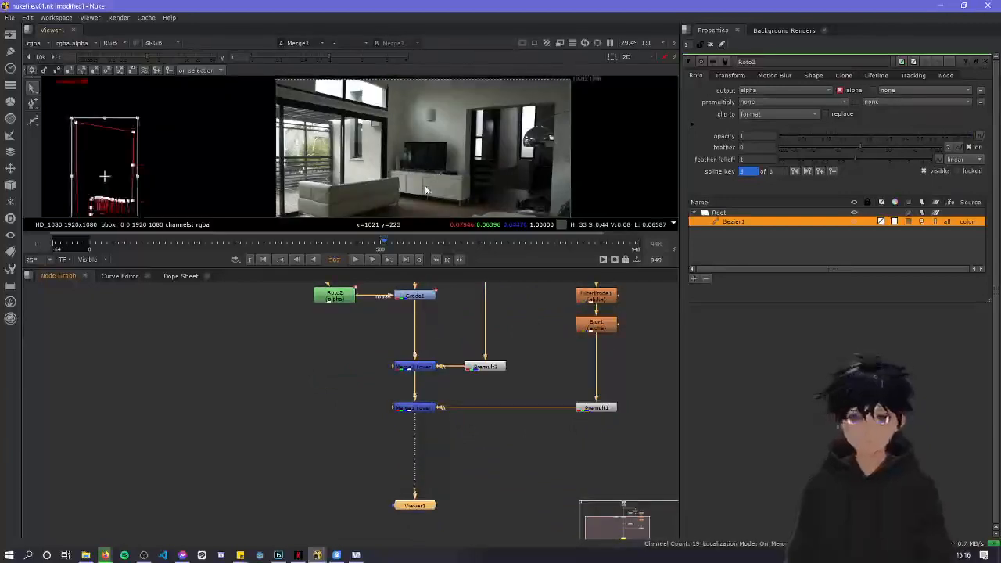
key(space)
middle_drag(416, 413, 464, 209)
scroll(464, 209, up, 3)
middle_drag(492, 243, 489, 258)
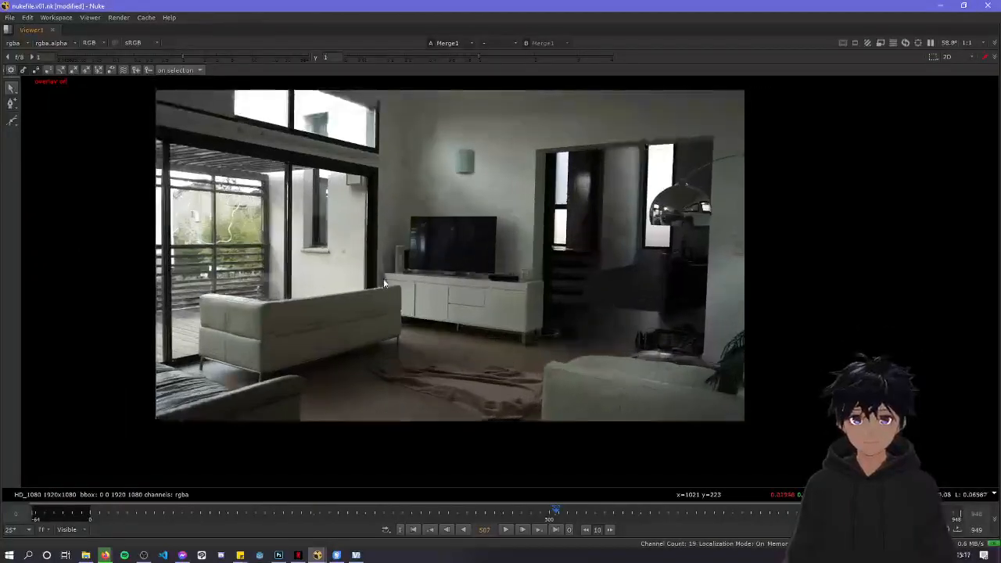
scroll(390, 280, up, 2)
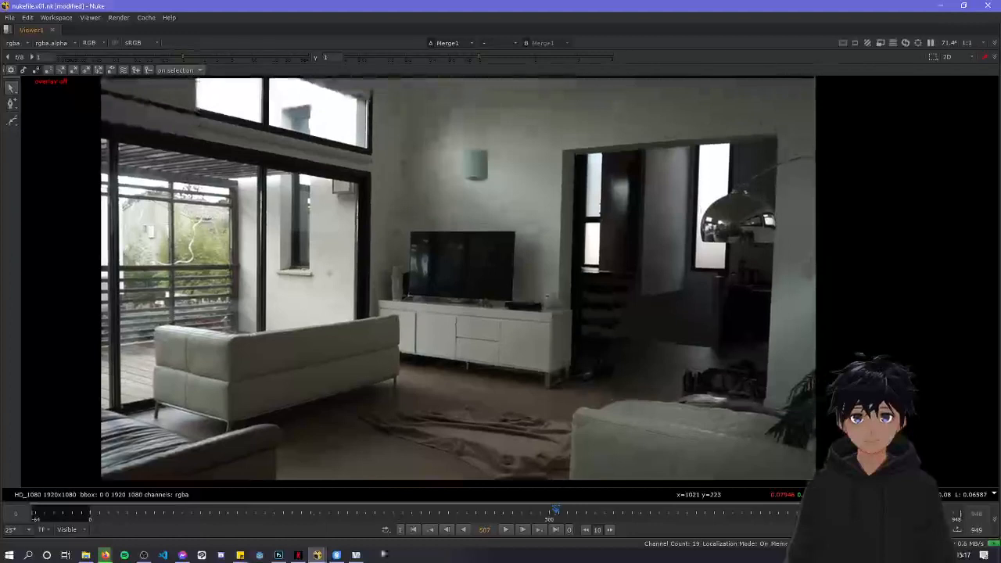
click(147, 514)
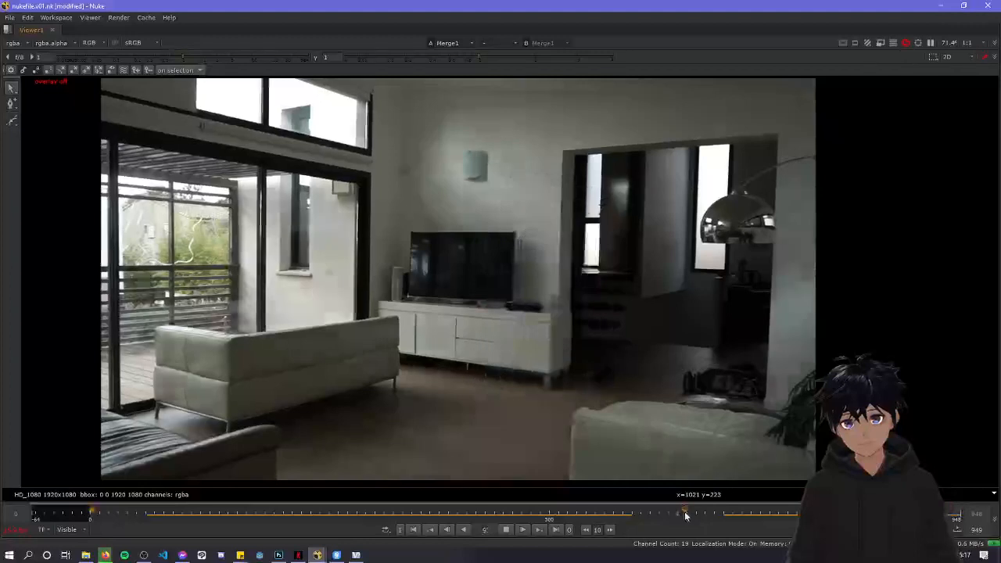
click(547, 514)
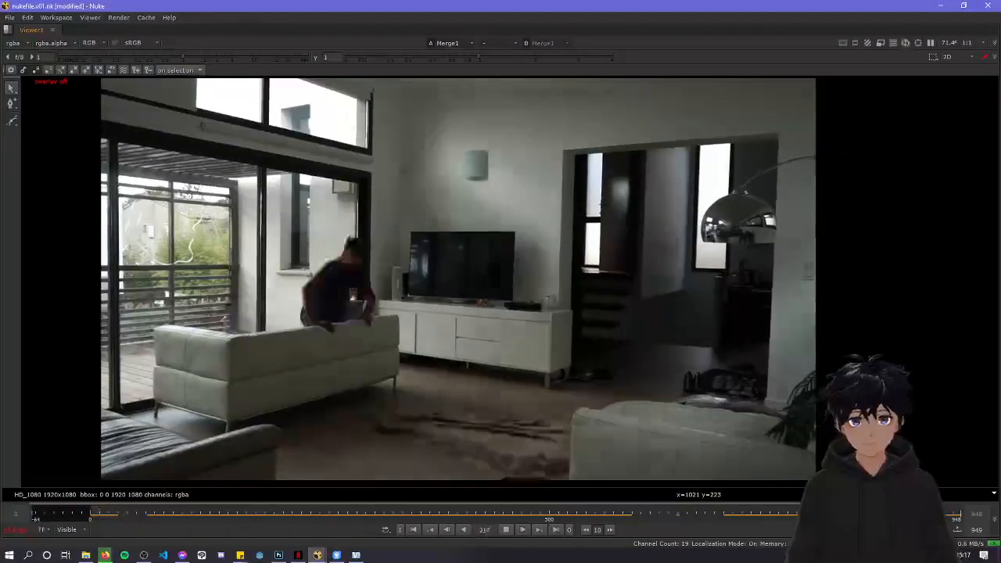
key(space)
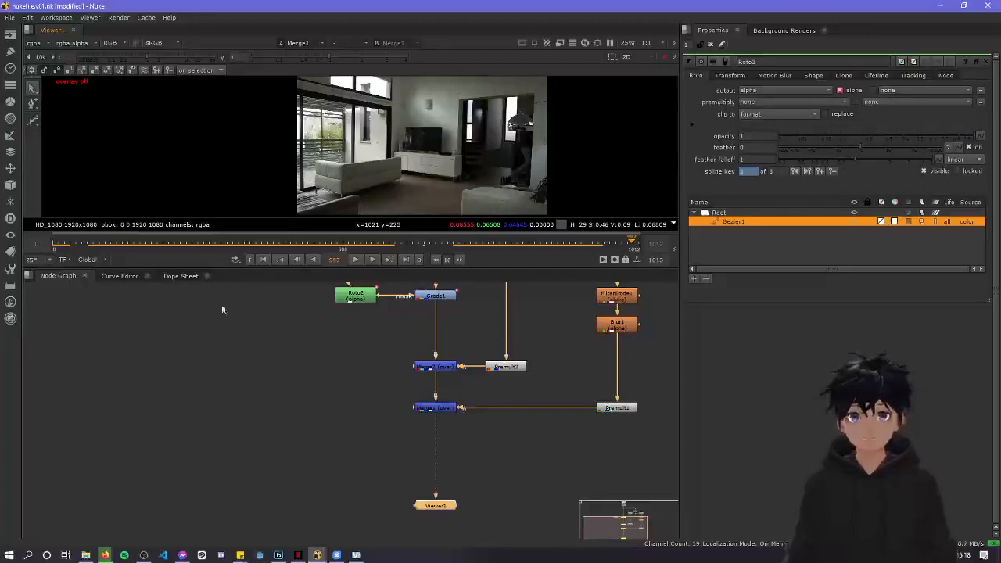
Scrub back to around frame 403 and step through the neighbouring frames to examine the cleanup
click(442, 245)
drag(443, 251, 311, 254)
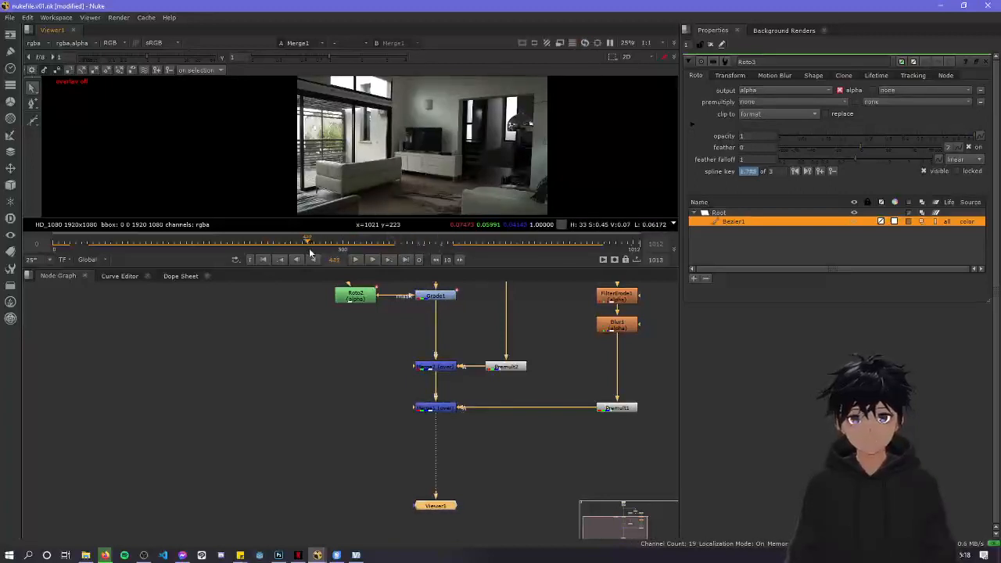
key(Left)
key(Left)
key(Left)
key(Left)
key(Left)
key(Left)
key(Left)
key(Left)
key(Left)
key(Left)
key(Left)
key(Left)
key(Left)
key(Left)
key(Left)
key(Left)
key(Left)
key(Left)
key(Left)
key(Left)
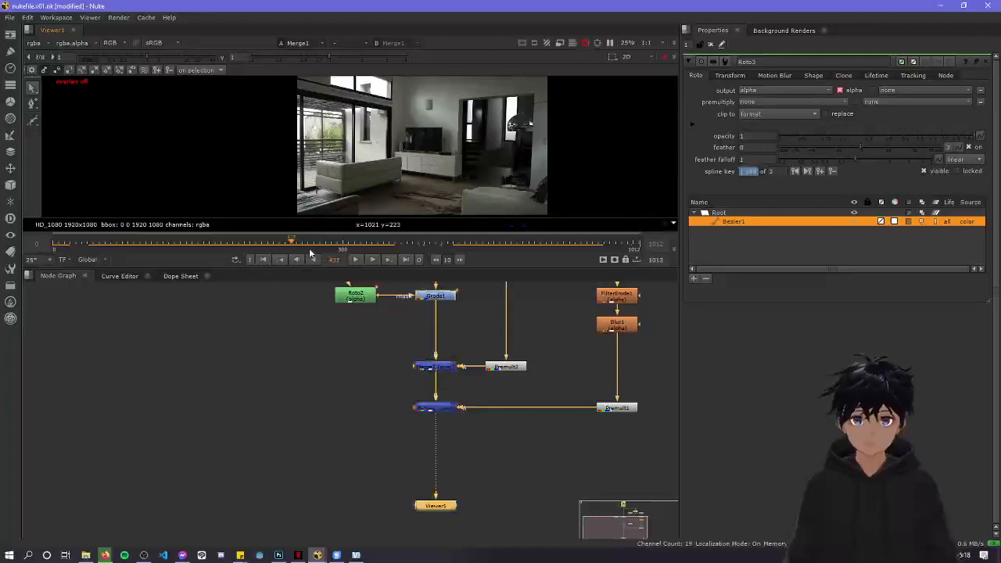
key(Left)
key(Left)
key(Left)
key(Left)
key(Left)
key(Left)
key(Left)
key(Left)
key(Left)
key(Left)
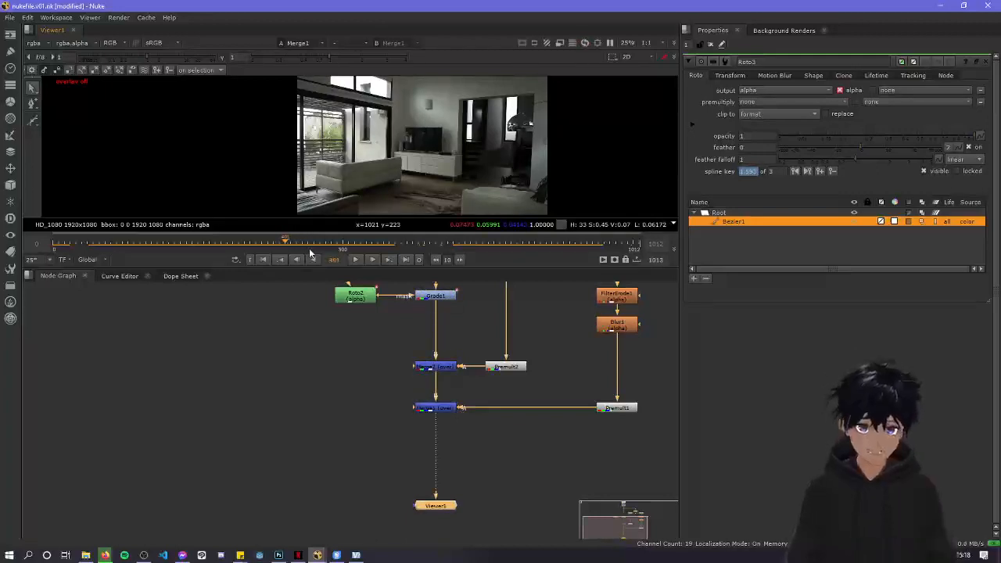
key(Right)
key(Right)
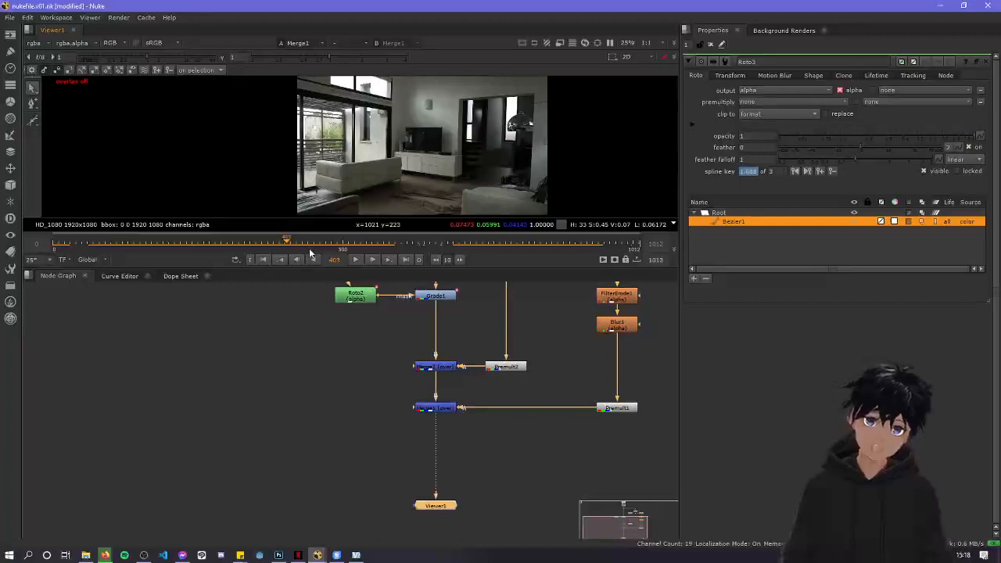
key(Left)
key(Left)
key(Right)
key(Right)
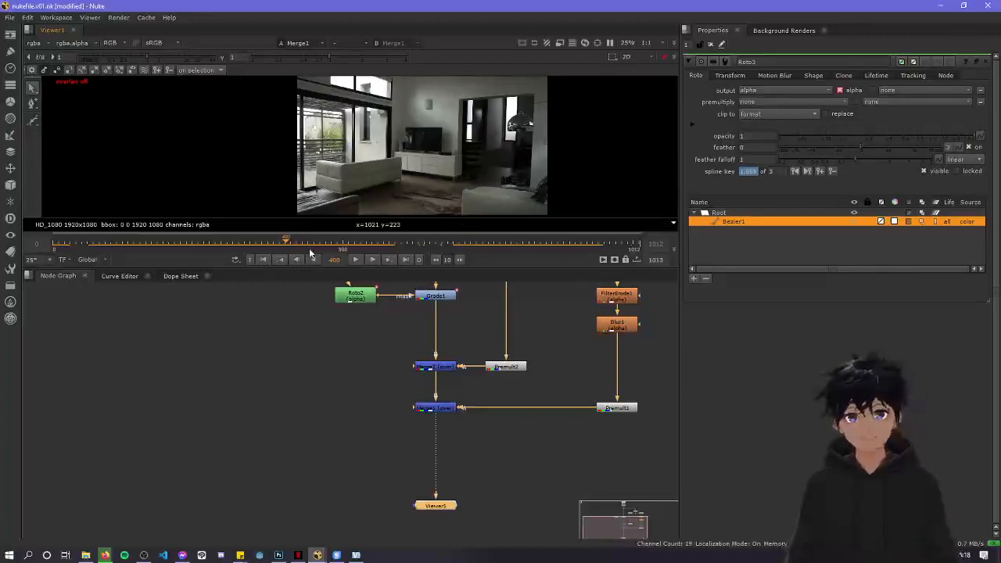
key(Right)
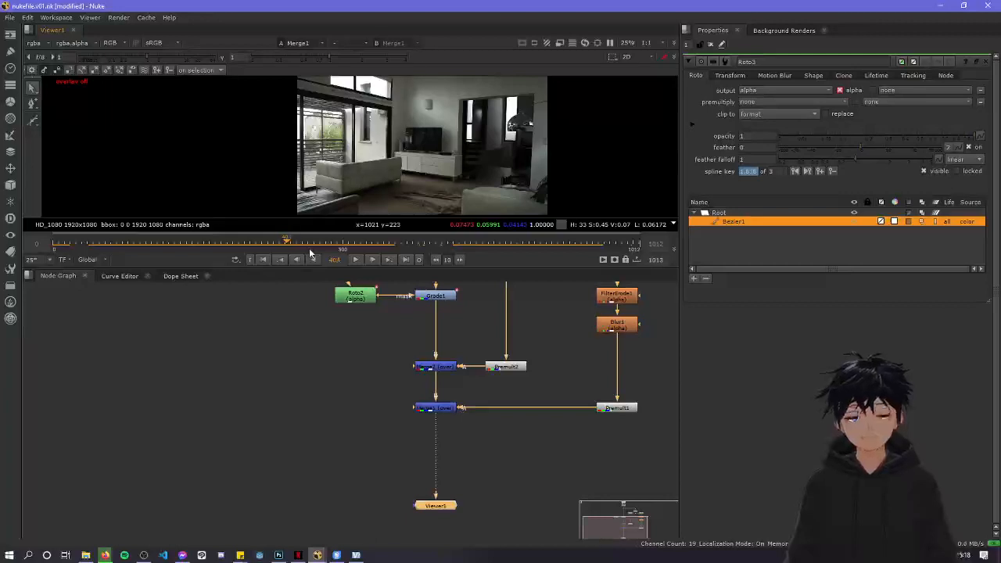
Inspect the sofa and floor up close, comparing frame 403 with the adjacent frame for sudden changes
scroll(383, 172, up, 4)
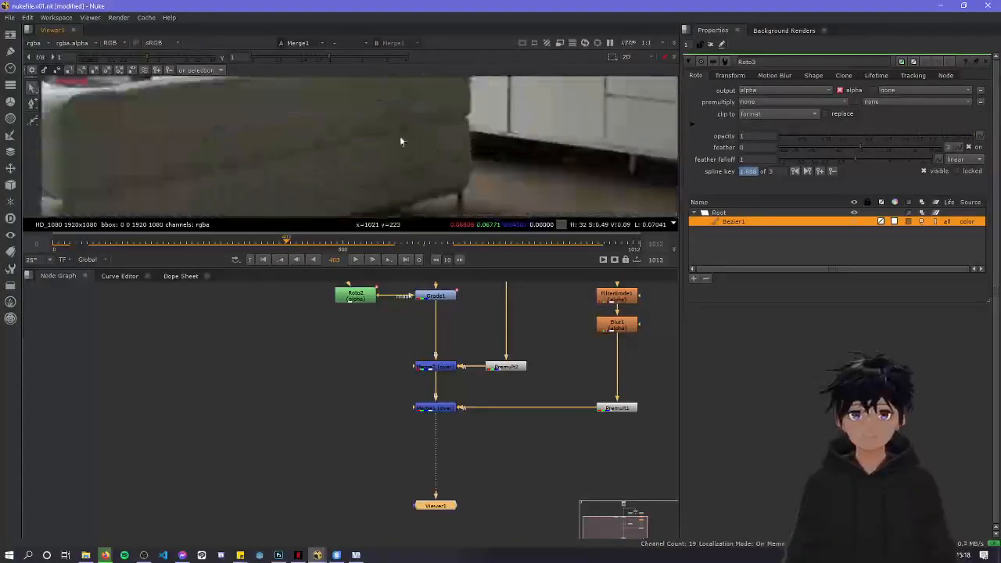
scroll(416, 168, down, 3)
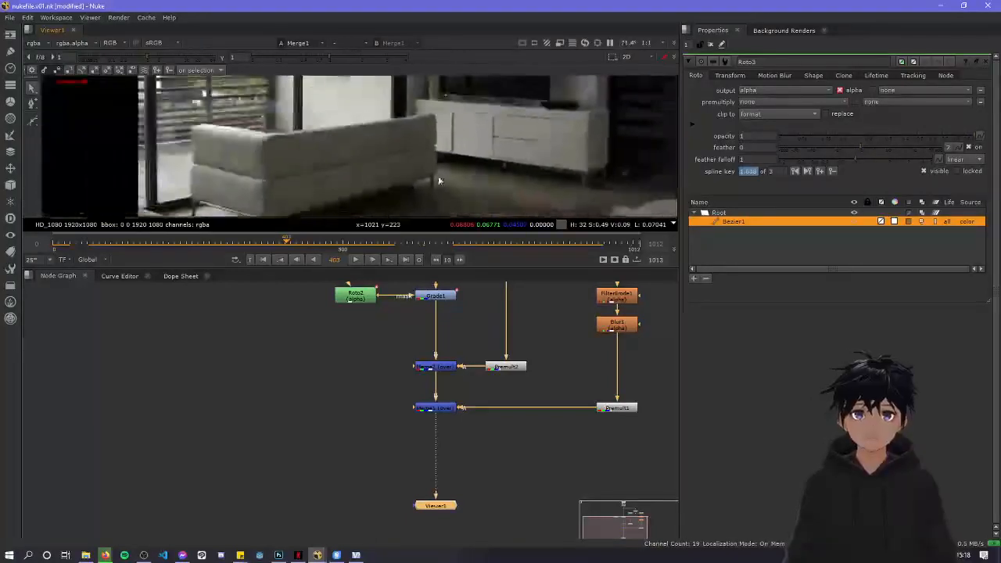
scroll(422, 171, down, 3)
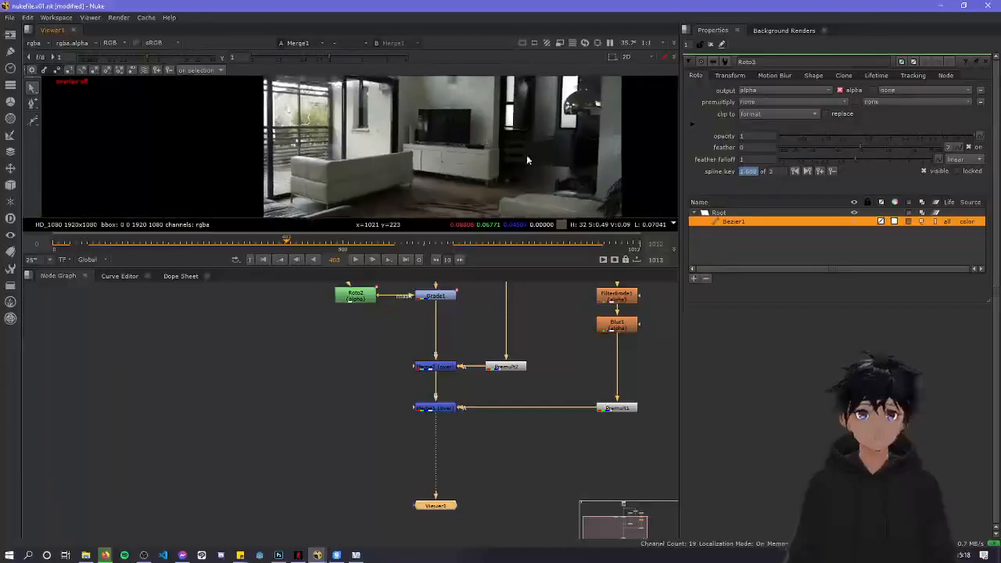
key(Right)
key(Left)
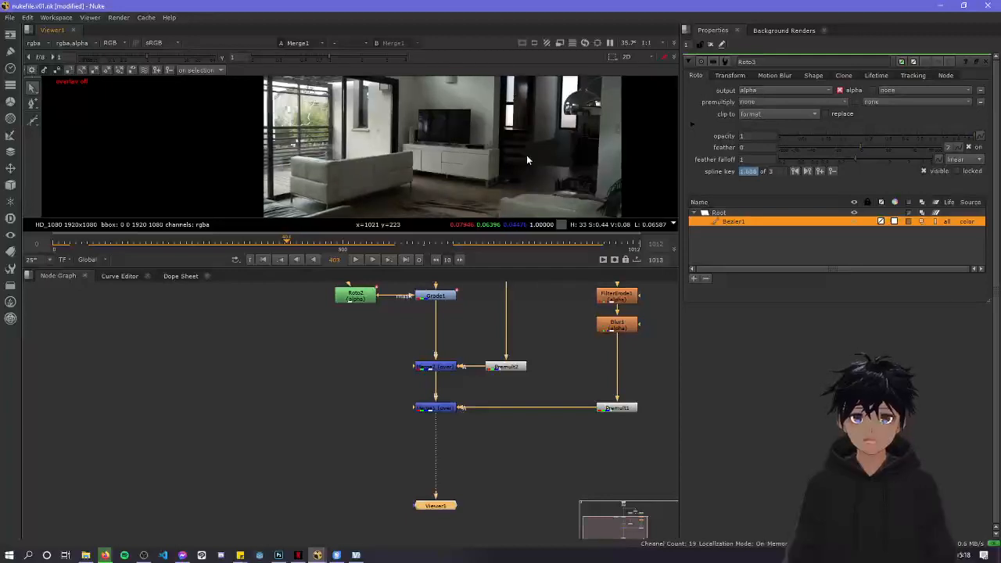
key(Right)
key(Left)
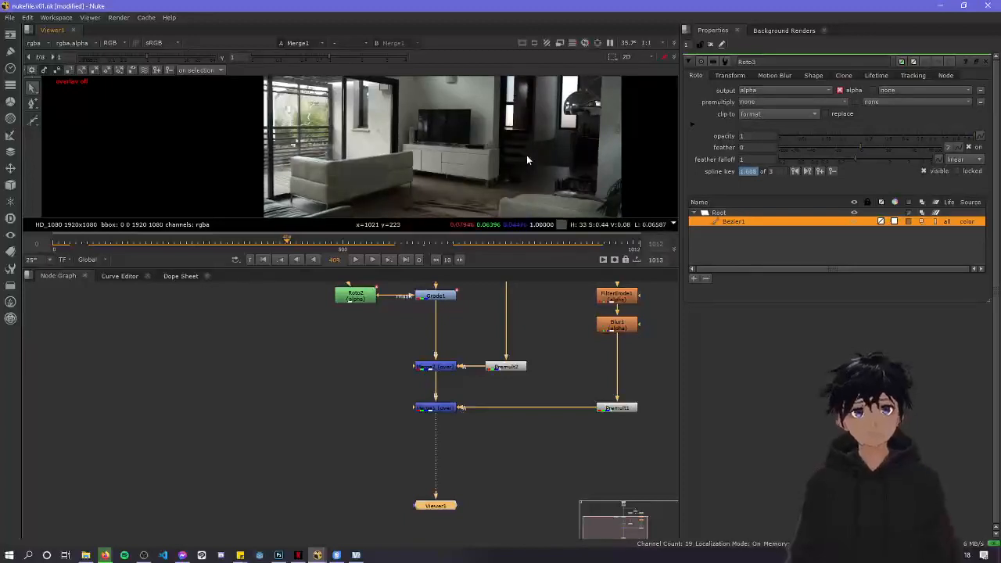
key(Right)
key(Left)
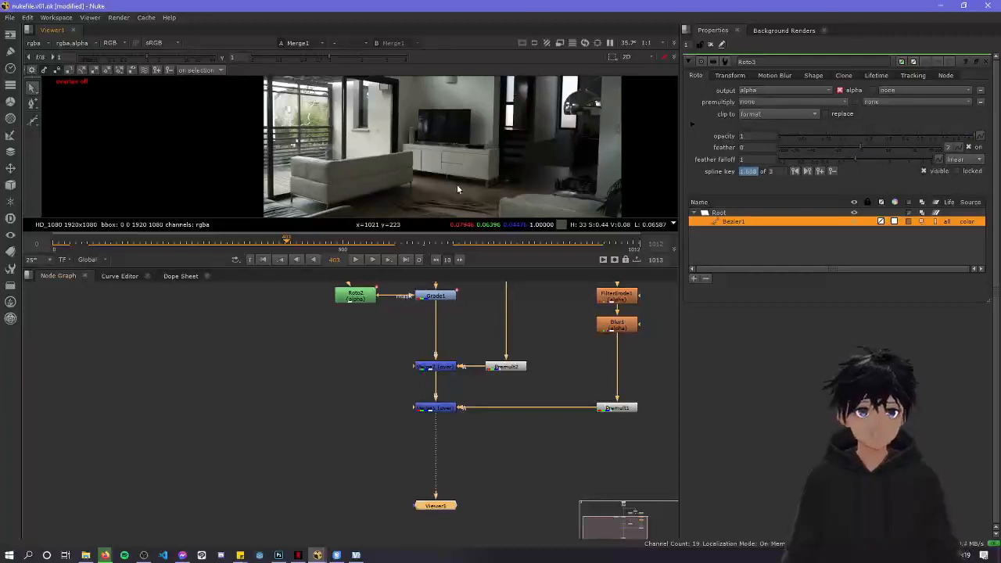
key(Right)
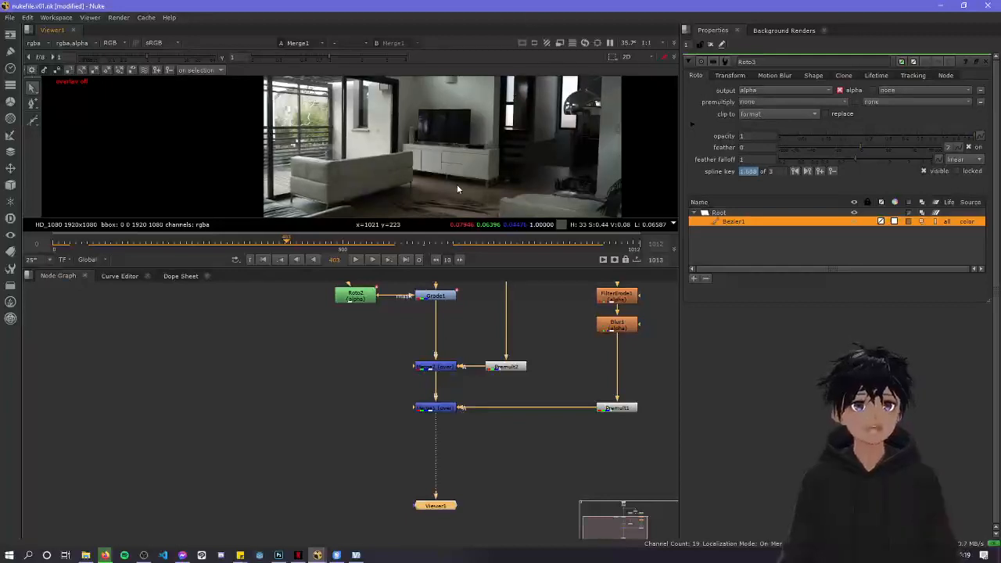
key(Left)
key(Right)
key(Left)
key(Right)
key(Left)
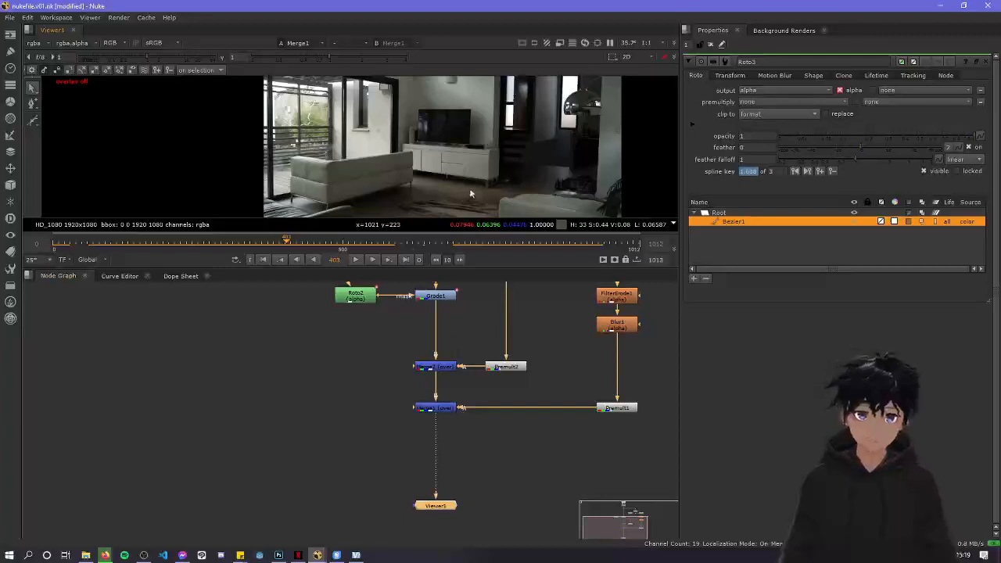
Examine the cloth on the floor up close while stepping back to frame 363
scroll(580, 348, down, 3)
middle_drag(581, 348, 555, 400)
scroll(555, 395, up, 4)
middle_drag(592, 338, 463, 365)
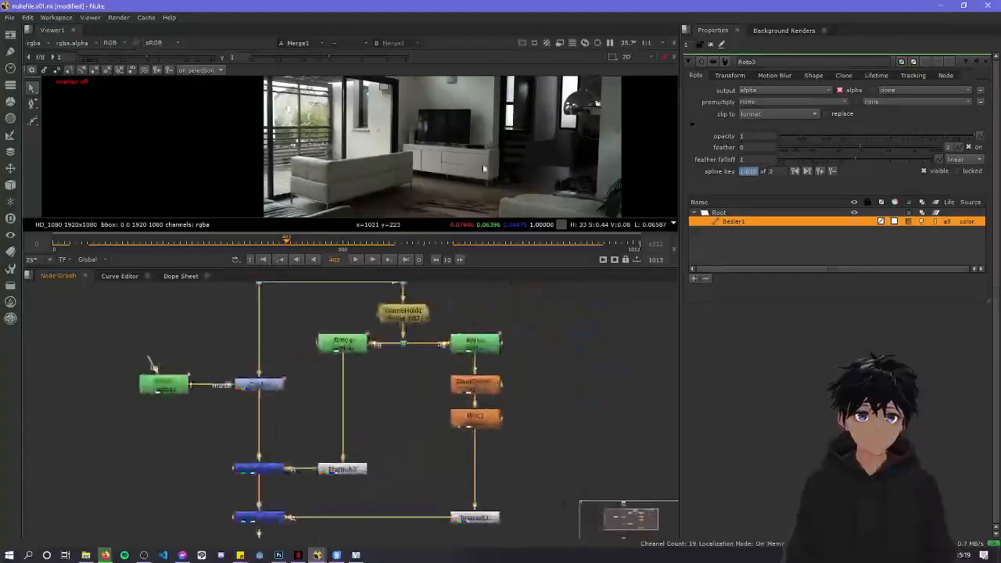
scroll(485, 140, up, 2)
scroll(485, 139, up, 3)
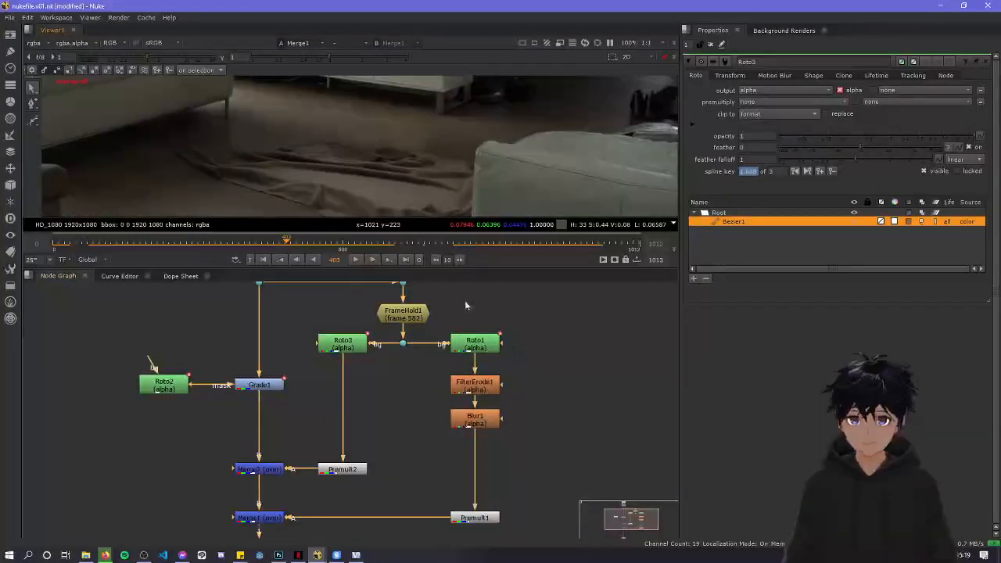
key(Left)
key(Left)
key(Left)
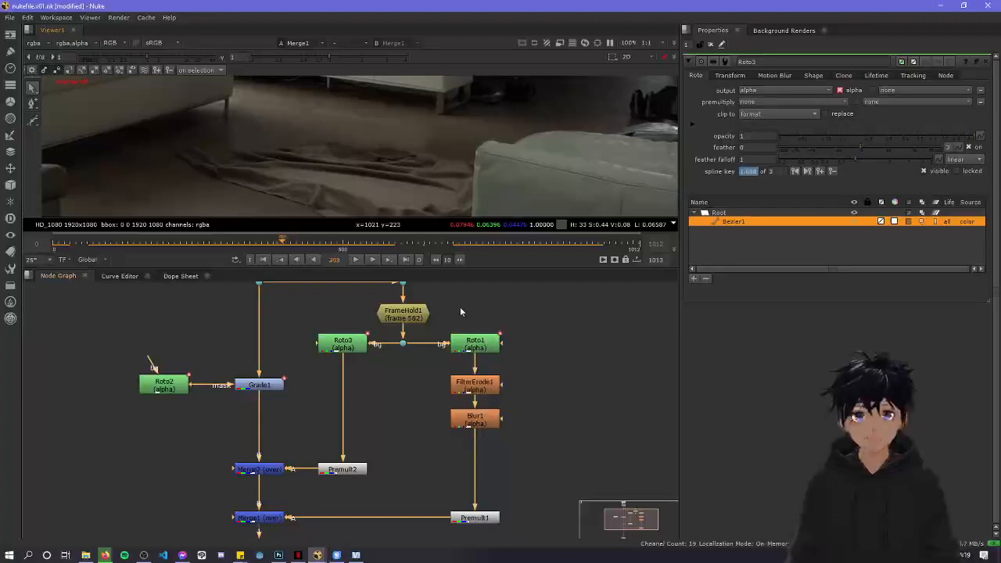
key(Left)
key(Left)
key(Left)
key(Left)
key(Left)
key(Left)
key(Left)
key(Left)
key(Left)
key(Left)
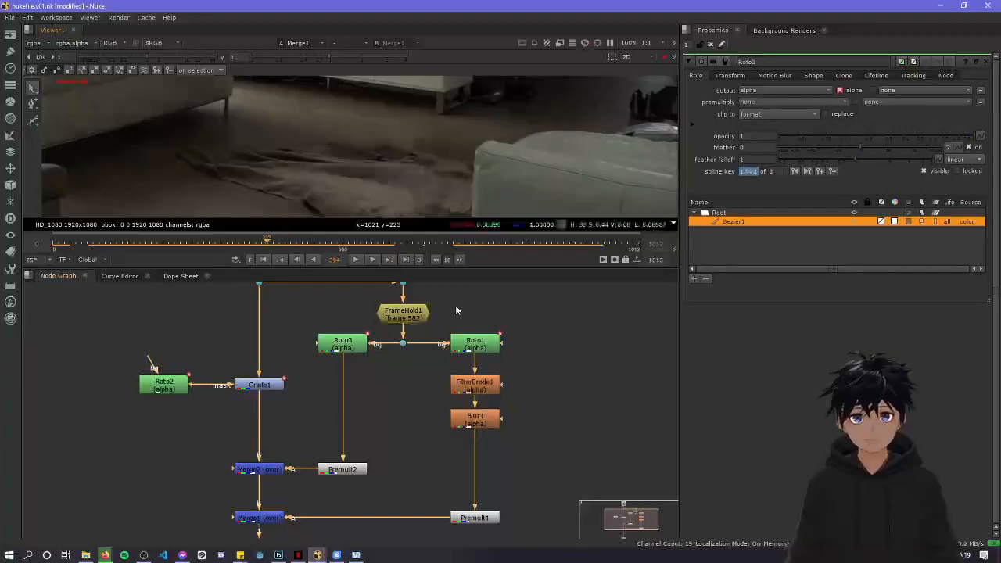
key(Left)
key(Left)
key(Left)
key(Left)
key(Left)
key(Left)
key(Left)
key(Left)
key(Left)
key(Left)
key(Left)
key(Left)
key(Left)
key(Left)
key(Left)
key(Left)
key(Left)
key(Left)
key(Left)
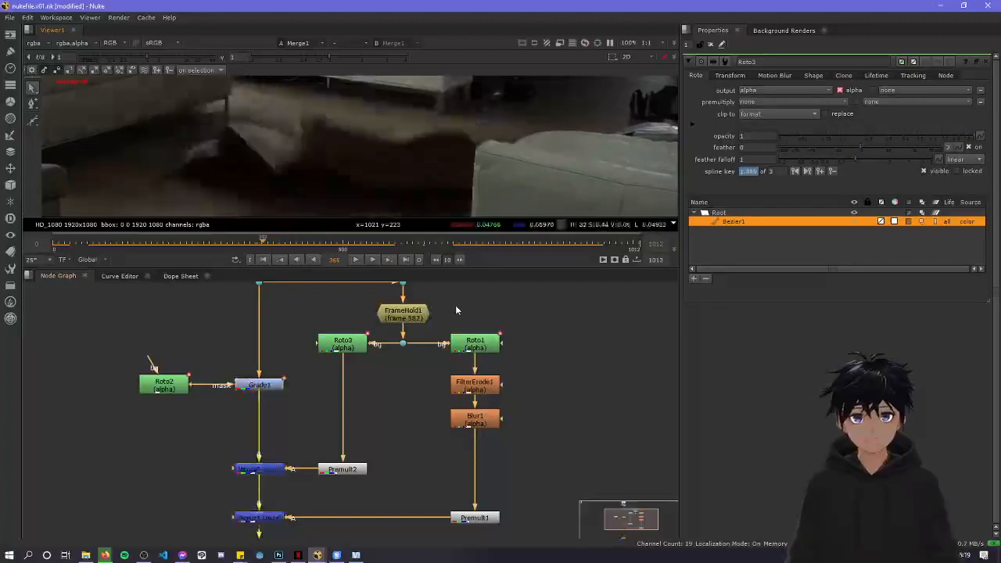
key(Left)
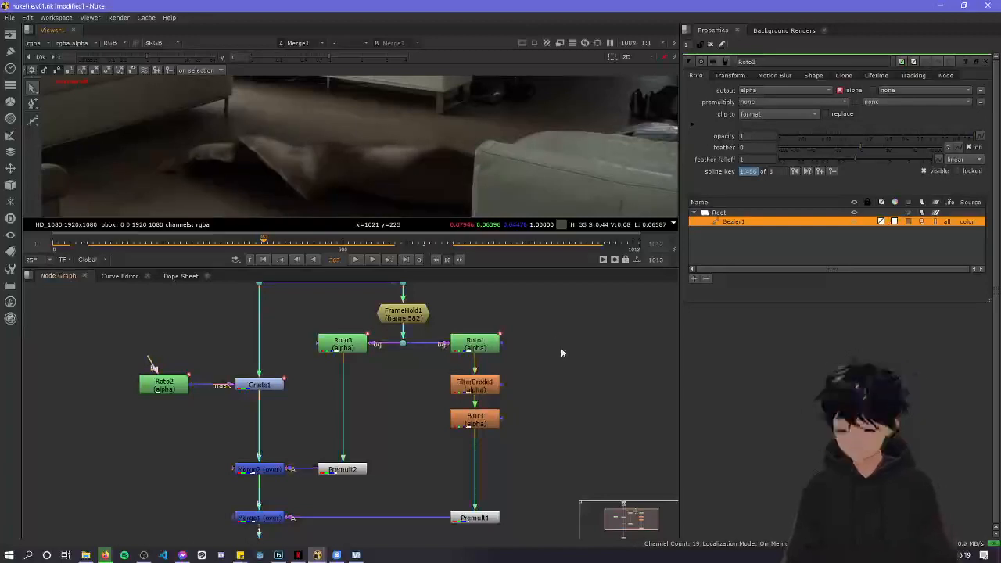
Add a new Roto node beside Roto1 and connect its bg input to the dot under FrameHold1
key(Tab)
text(roto)
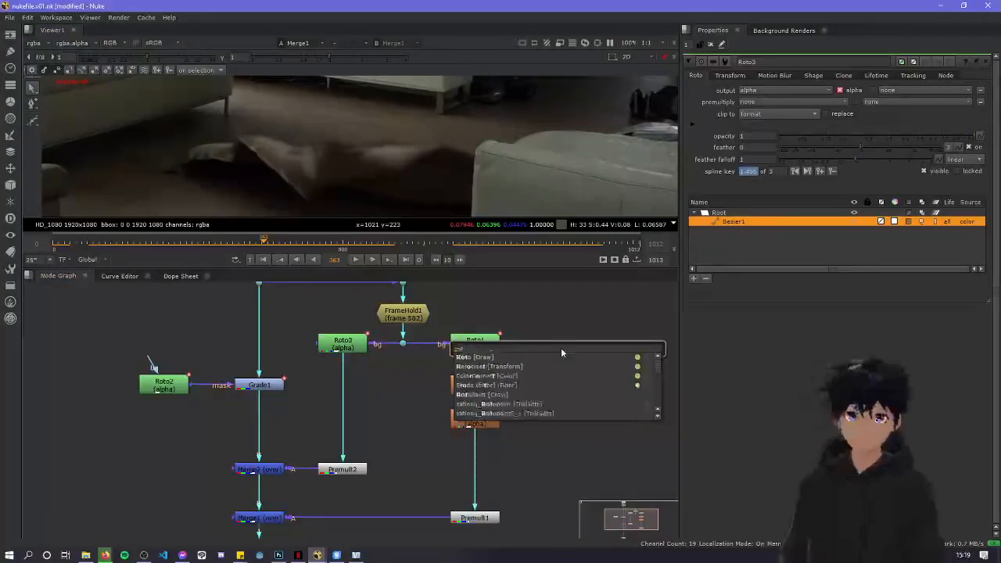
key(Return)
drag(571, 341, 406, 347)
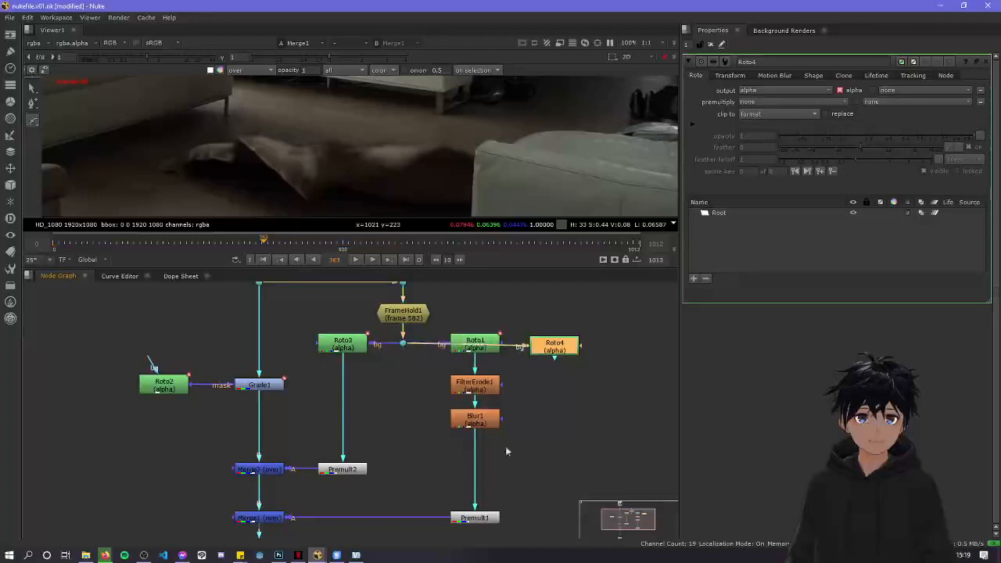
Move Roto1, FilterErode1 and Blur1 down, insert a dot above Roto1 to feed it, and line up Roto4 with that branch
scroll(506, 451, down, 2)
drag(510, 459, 493, 401)
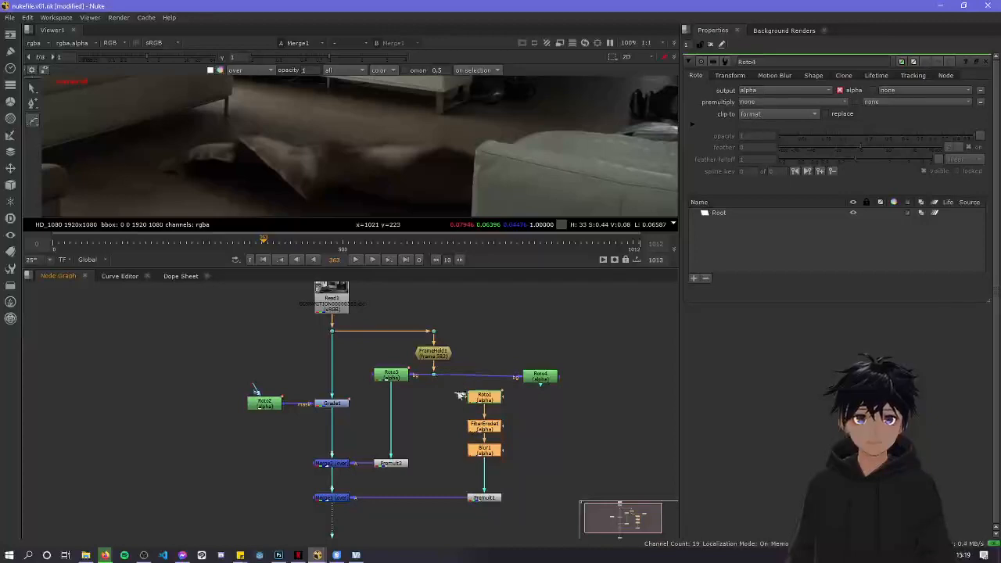
drag(459, 395, 481, 378)
ctrl+click(479, 376)
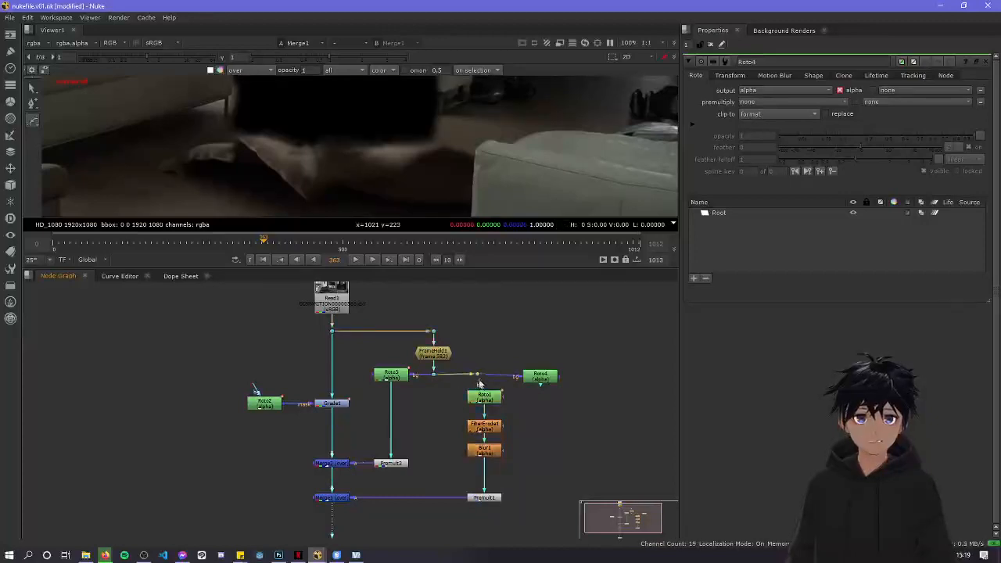
drag(481, 381, 485, 378)
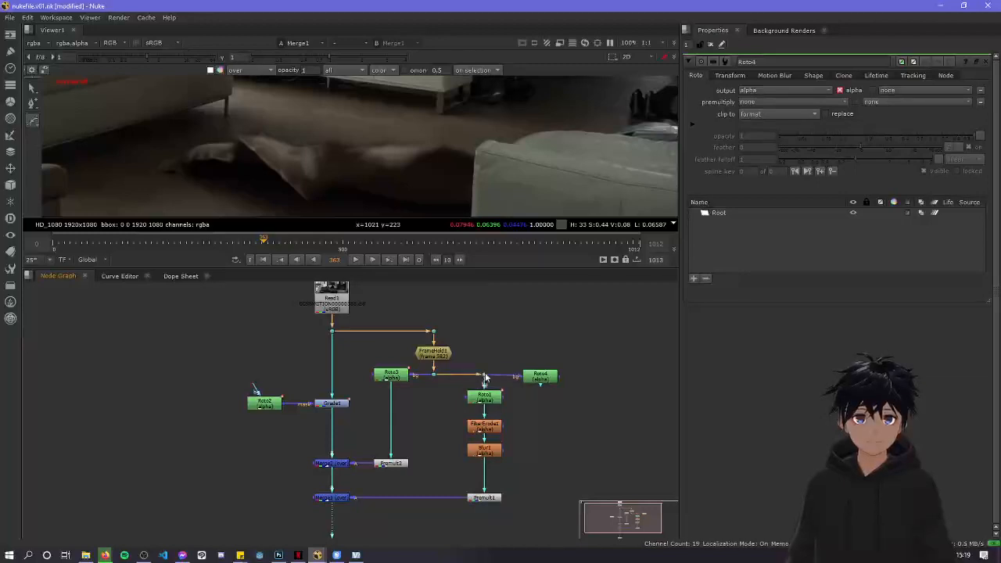
scroll(522, 387, up, 2)
click(557, 343)
drag(557, 344, 571, 344)
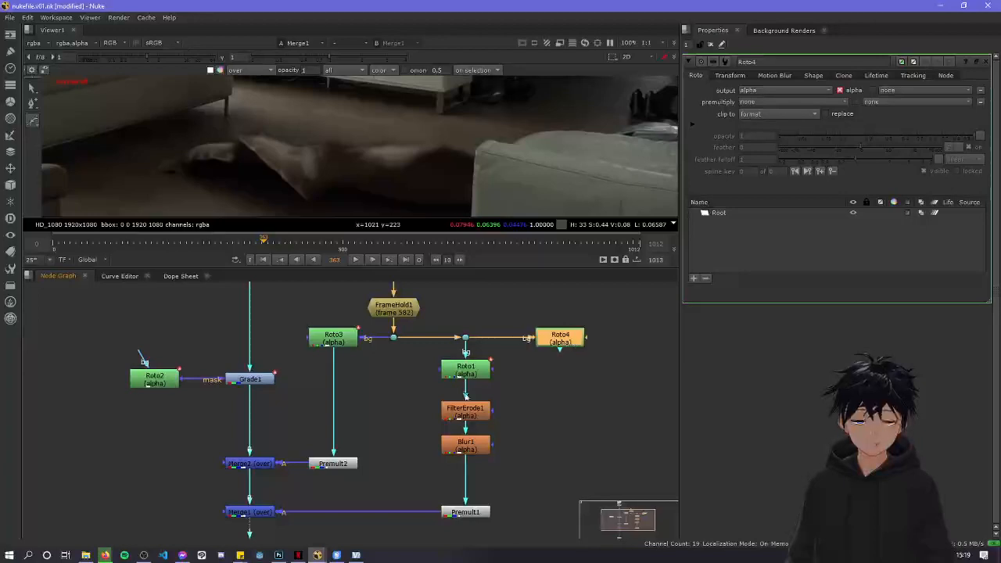
Insert a ChannelMerge between Blur1 and Premult1 and connect its A input to Roto4 through a dot bending the pipe
scroll(464, 396, down, 3)
drag(529, 413, 485, 380)
click(568, 436)
scroll(571, 434, up, 3)
scroll(489, 422, down, 2)
scroll(491, 431, up, 2)
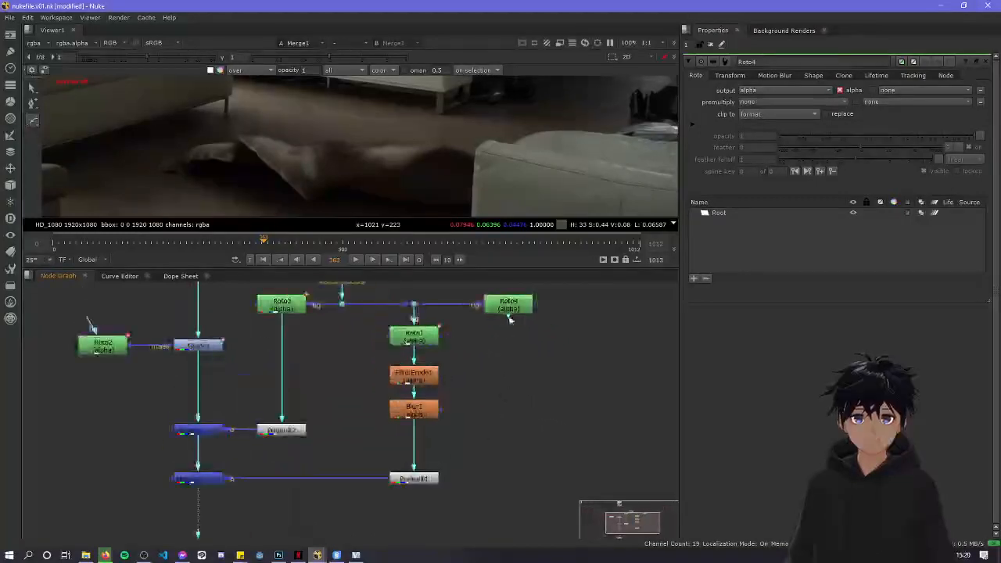
key(Tab)
text(ch)
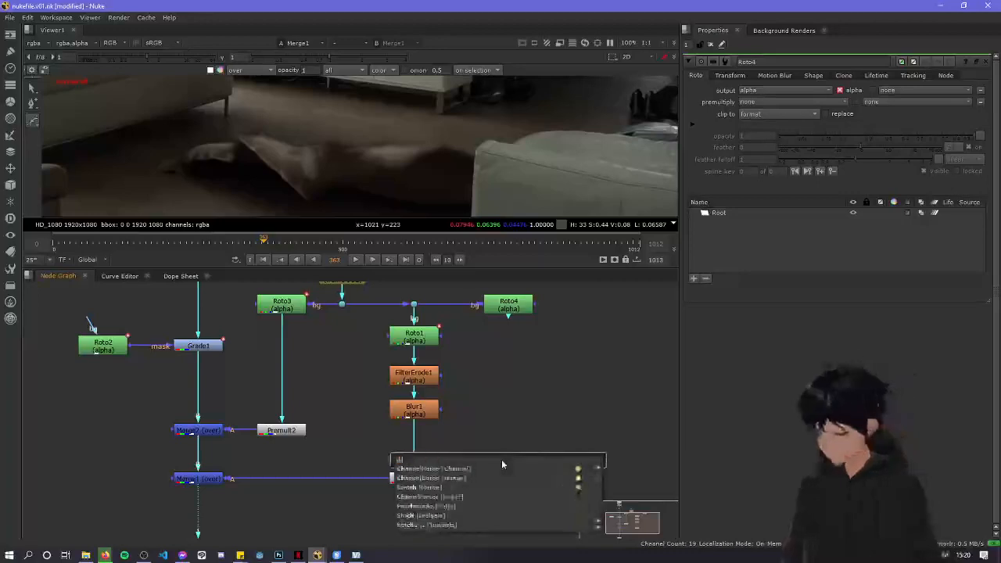
text(annel)
key(Return)
mouse_move(498, 315)
mouse_down()
mouse_move(507, 347)
mouse_move(477, 424)
mouse_move(403, 430)
mouse_move(529, 454)
mouse_move(529, 336)
mouse_move(504, 311)
mouse_up()
ctrl+drag(463, 370, 510, 446)
click(516, 308)
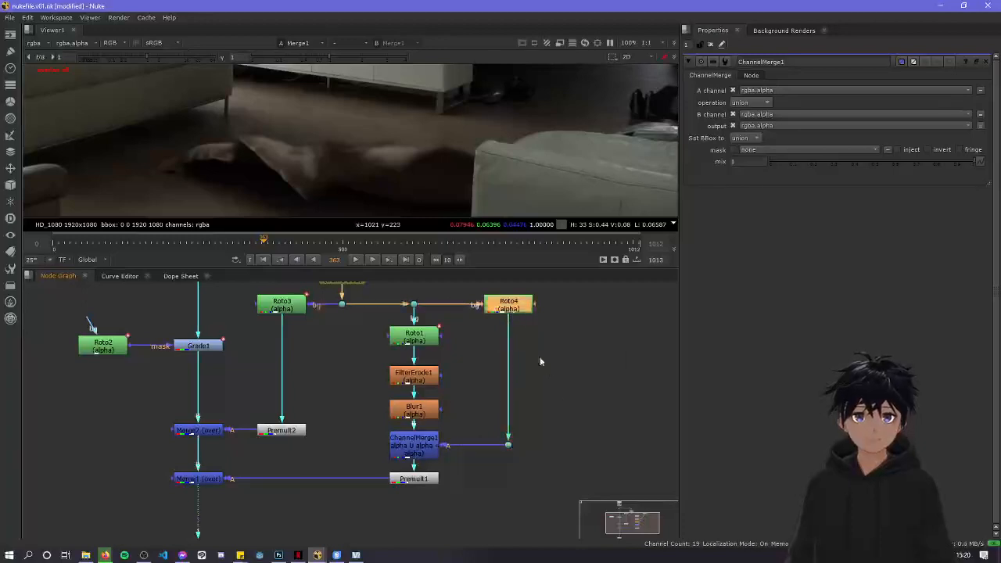
Insert a Blur node beneath Roto4 and move it down the branch toward the dot feeding ChannelMerge1
key(Tab)
text(blur)
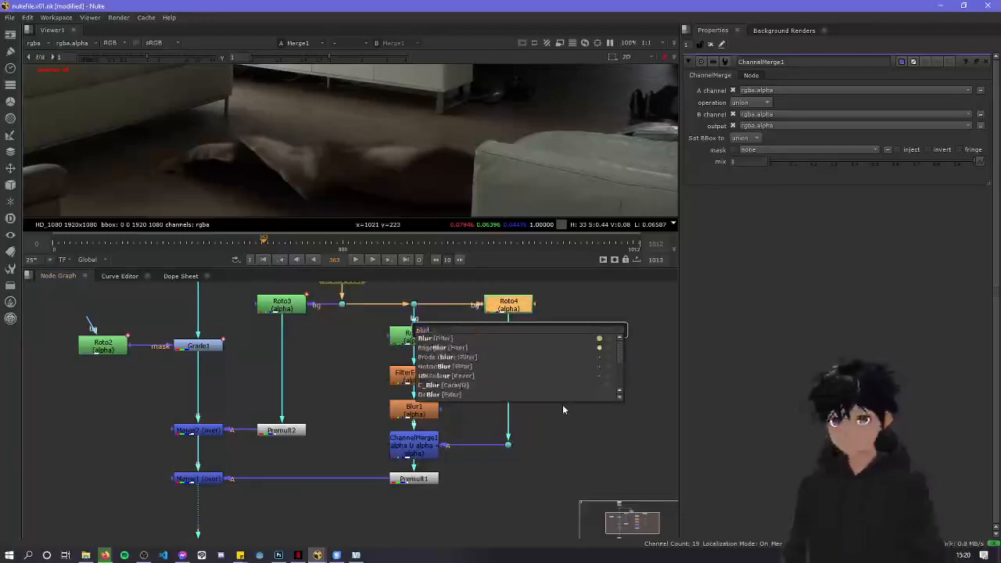
key(Return)
drag(525, 334, 525, 401)
middle_drag(555, 383, 567, 439)
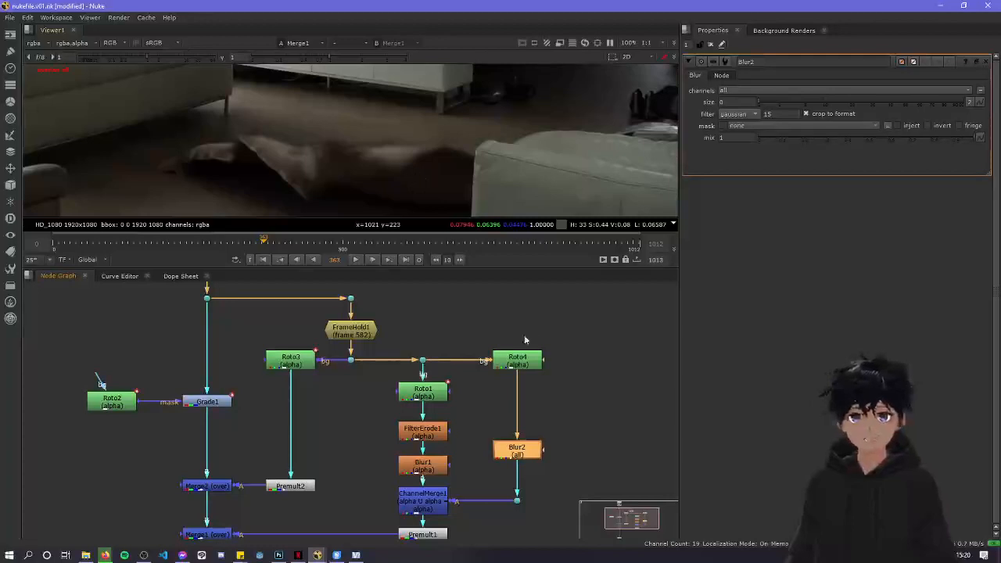
Open Roto4 for editing and go to frame 364 with the cloth on the floor in close-up
double_click(517, 359)
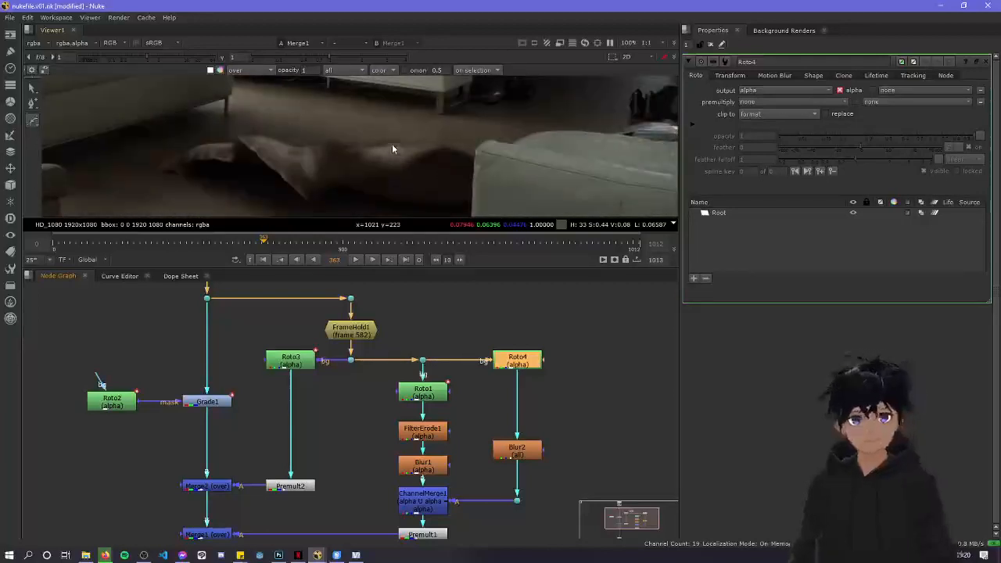
key(Right)
key(Right)
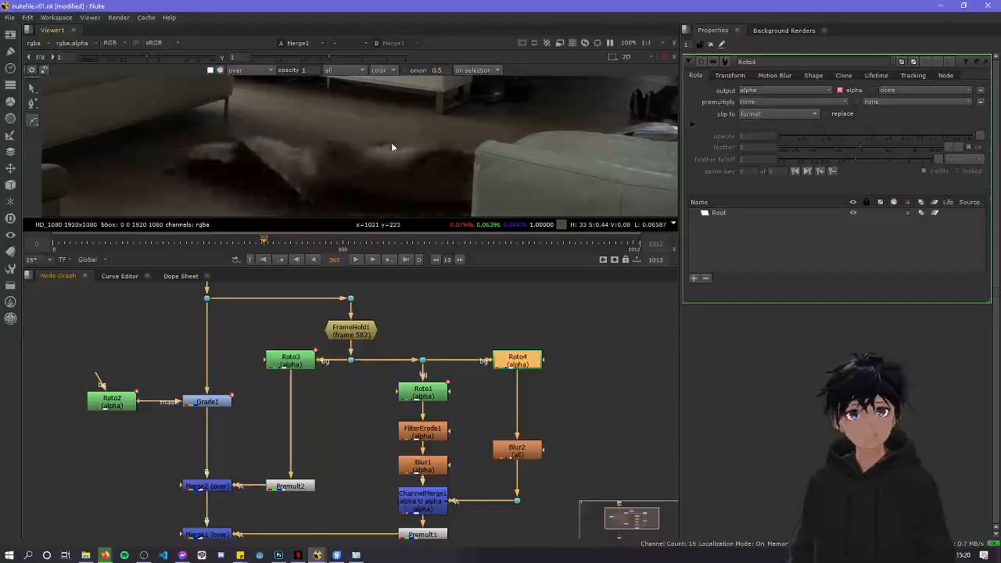
key(Left)
key(Left)
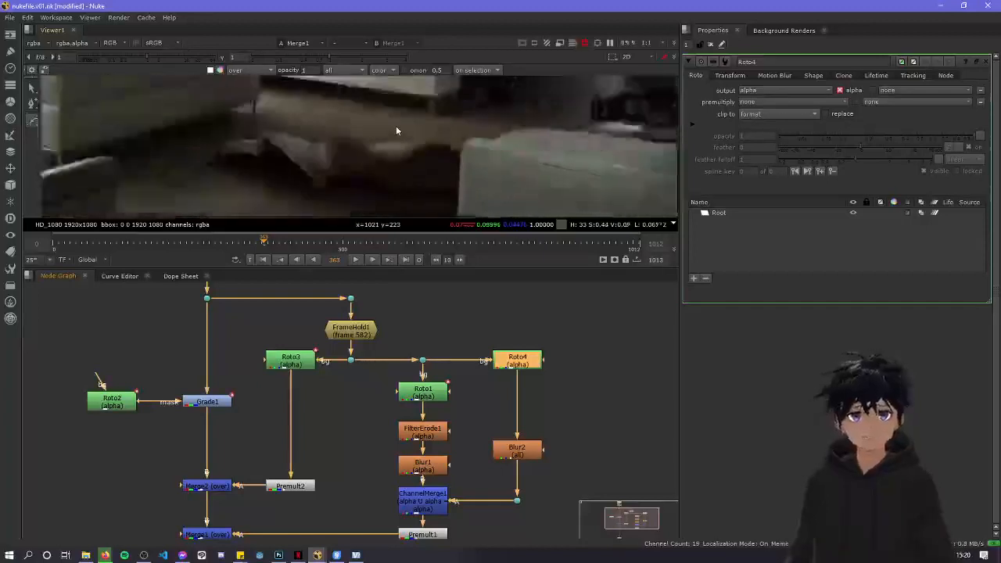
scroll(396, 131, down, 3)
middle_drag(396, 134, 398, 152)
scroll(398, 152, up, 2)
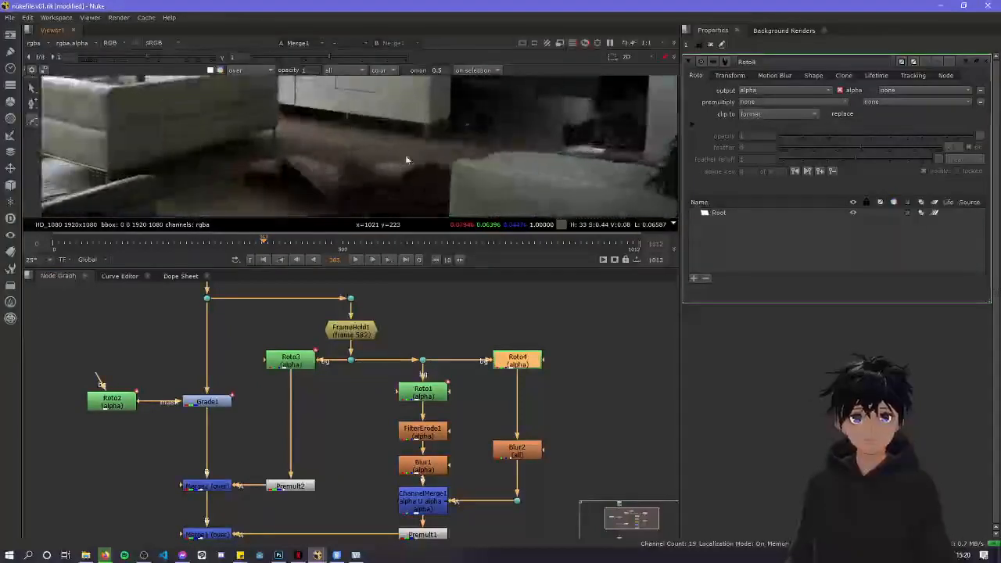
scroll(405, 154, up, 3)
key(Right)
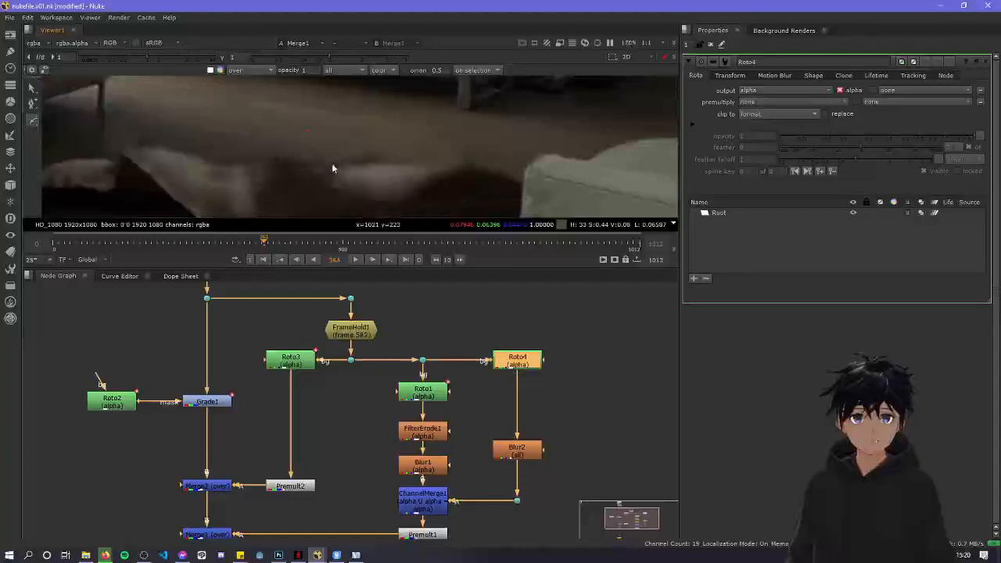
Start a Bezier shape in Roto4 at frame 364, tracing the upper edge of the cloth toward the pale sofa
click(332, 163)
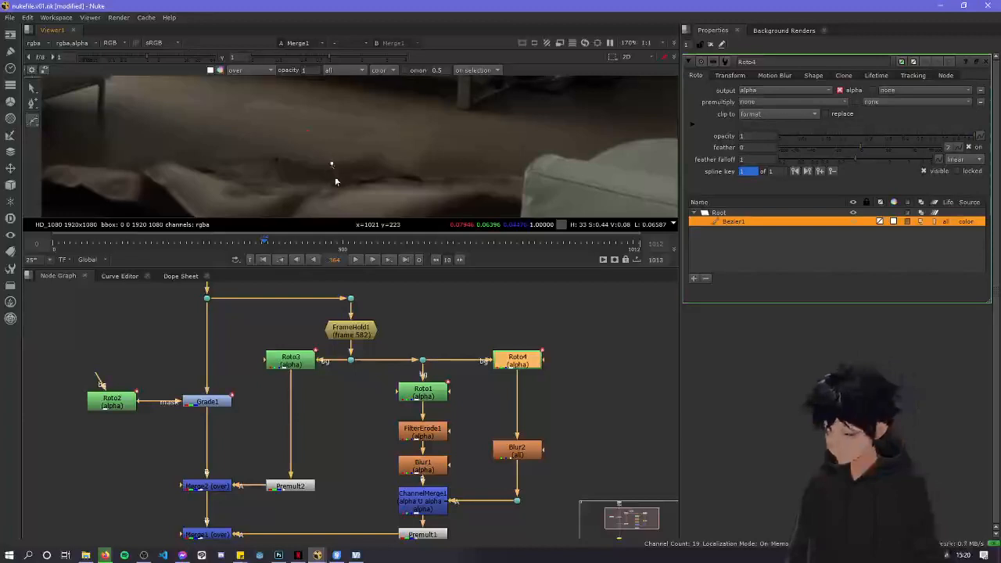
key(ctrl+z)
click(309, 163)
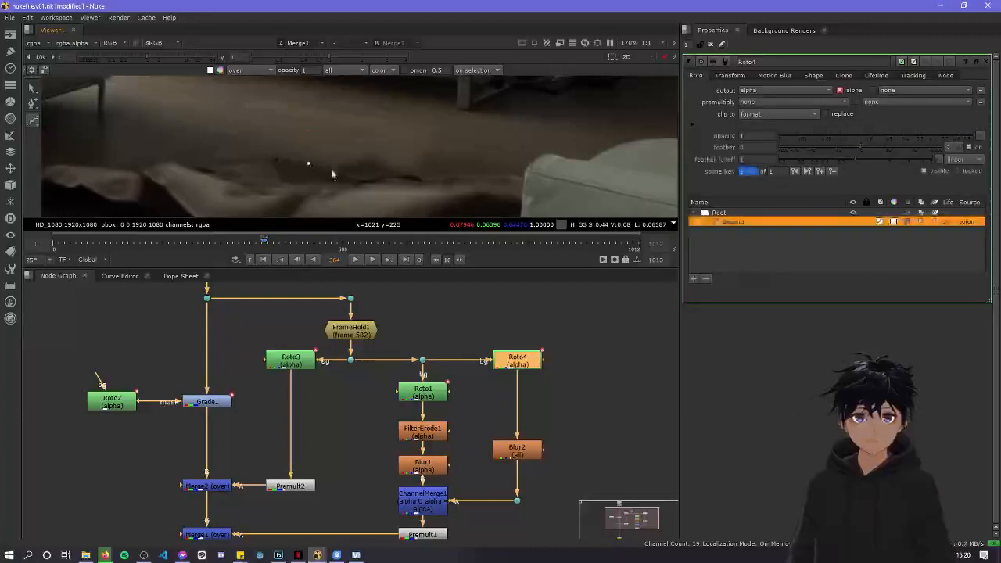
scroll(345, 172, up, 5)
click(301, 157)
click(342, 159)
click(393, 151)
click(468, 159)
click(536, 174)
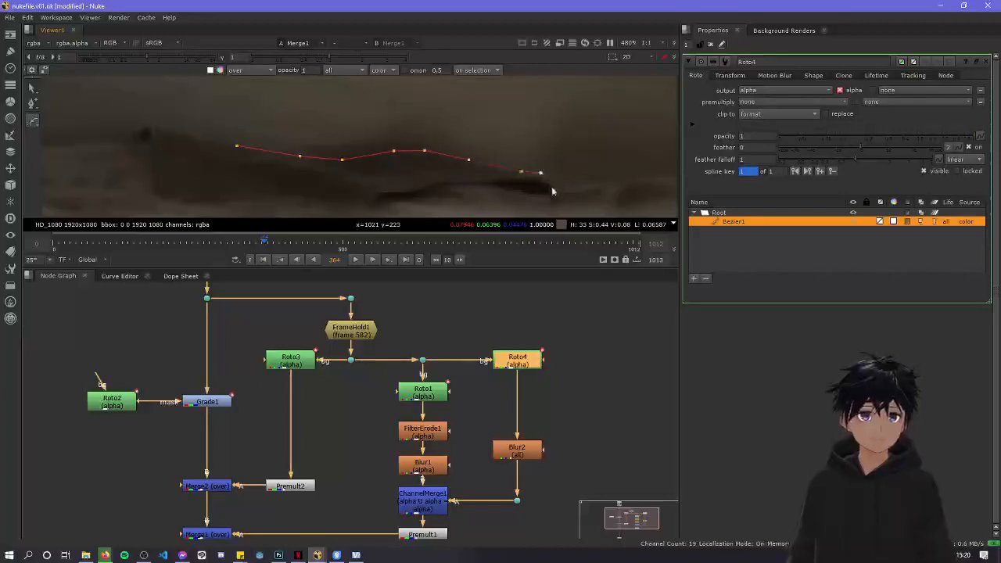
click(557, 190)
Continue the Bezier along the rest of the cloth's upper edge until it meets the side of the pale sofa
scroll(466, 193, down, 4)
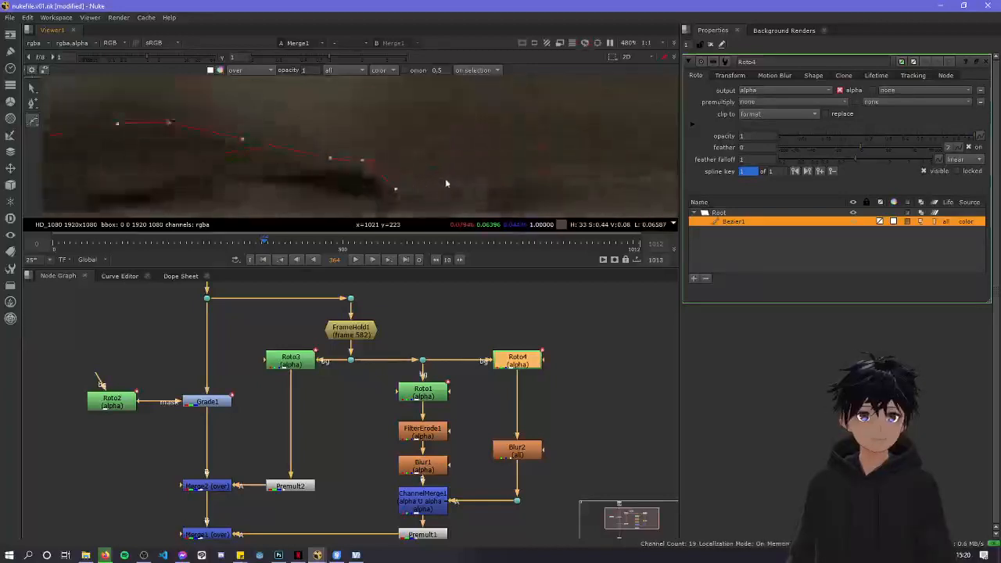
click(474, 176)
click(503, 174)
click(521, 178)
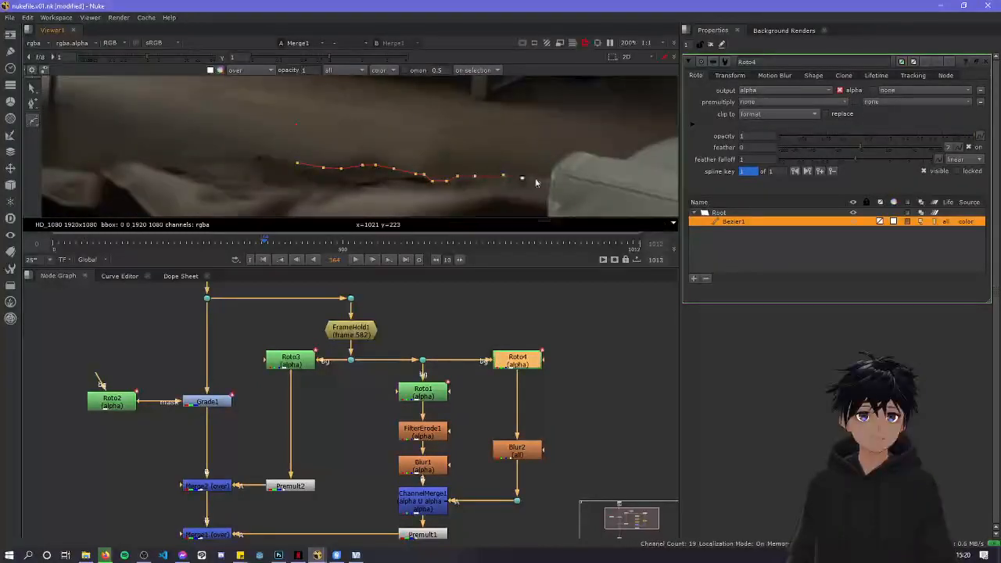
click(537, 177)
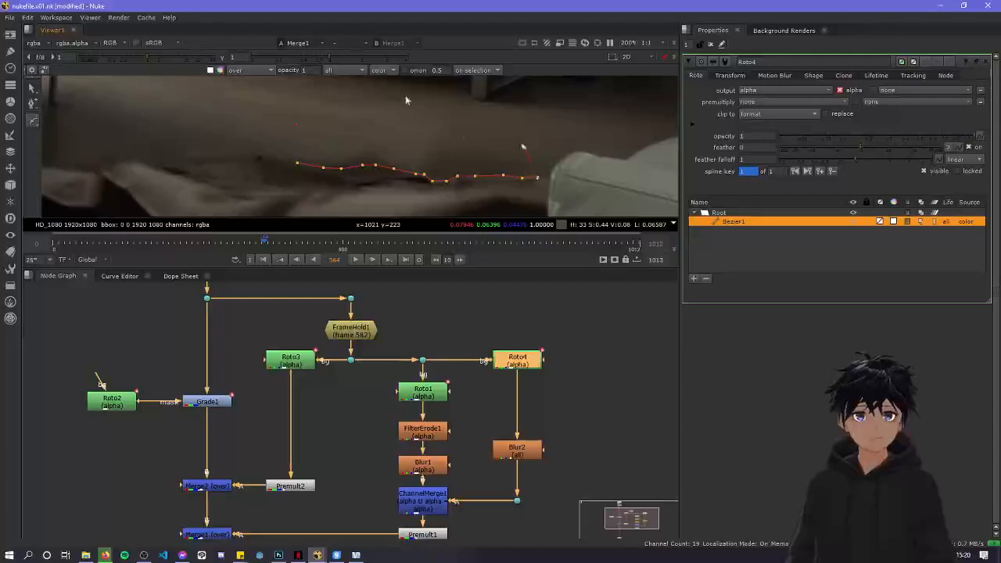
click(549, 180)
Trace the Bezier up the side of the pale sofa and over its rounded corner
scroll(553, 173, up, 5)
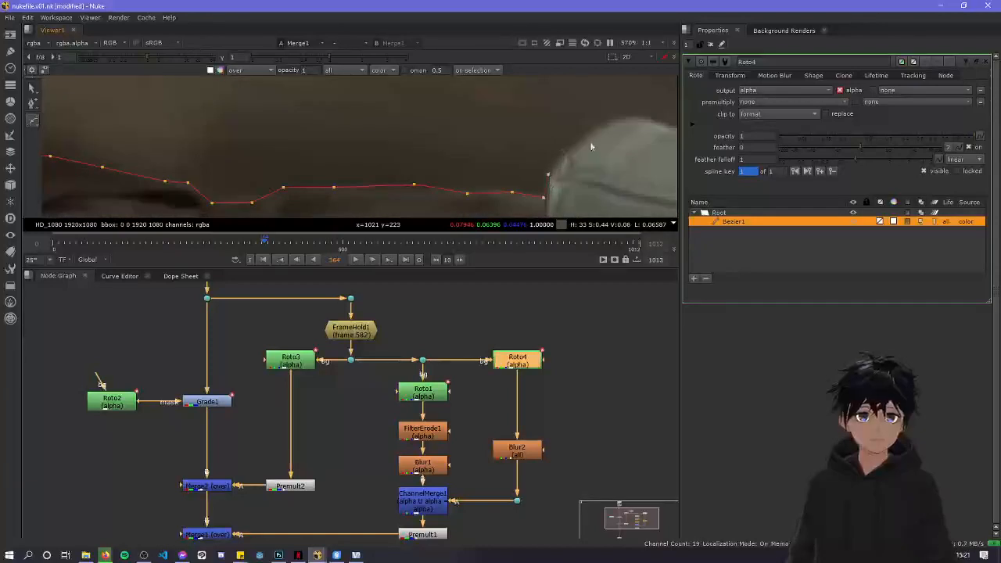
click(547, 175)
click(559, 156)
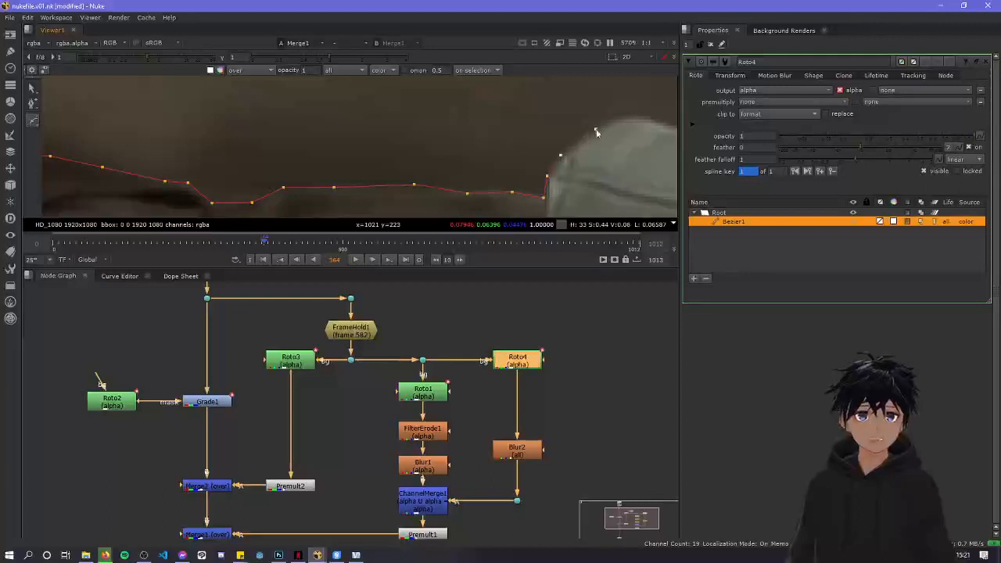
click(621, 116)
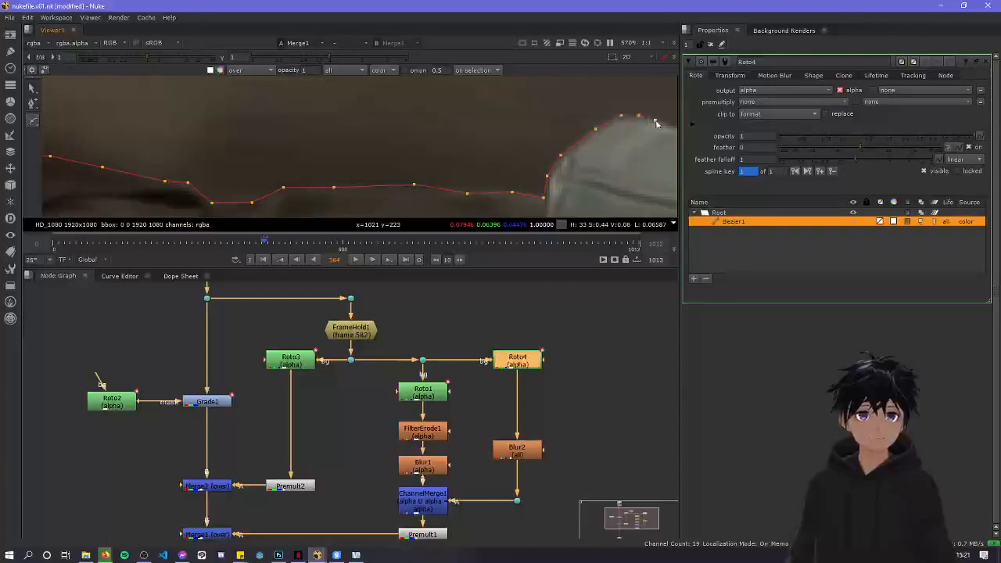
scroll(656, 123, down, 6)
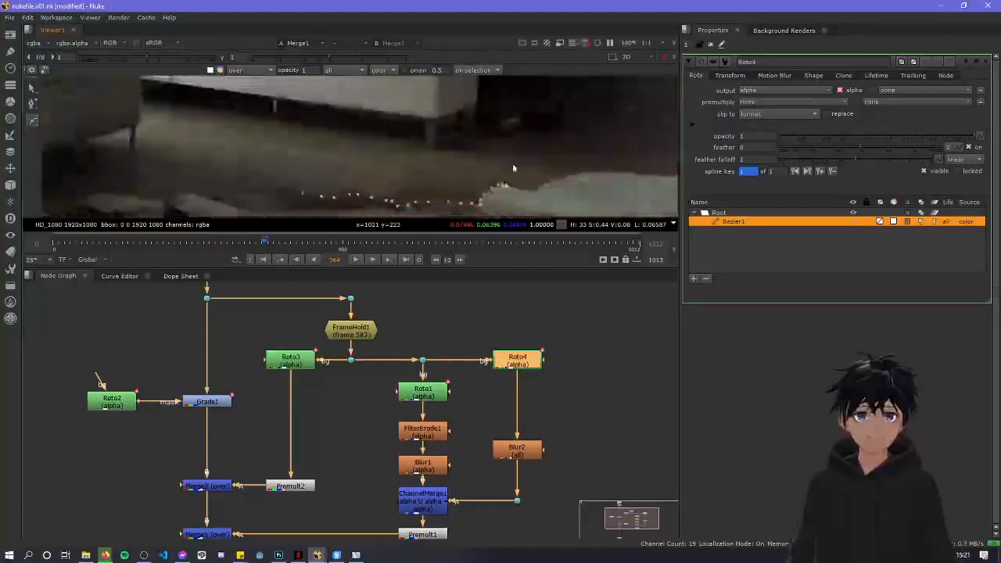
Extend the Bezier along the top edge of the sofa, through the dip and over the higher cushion
scroll(520, 181, up, 4)
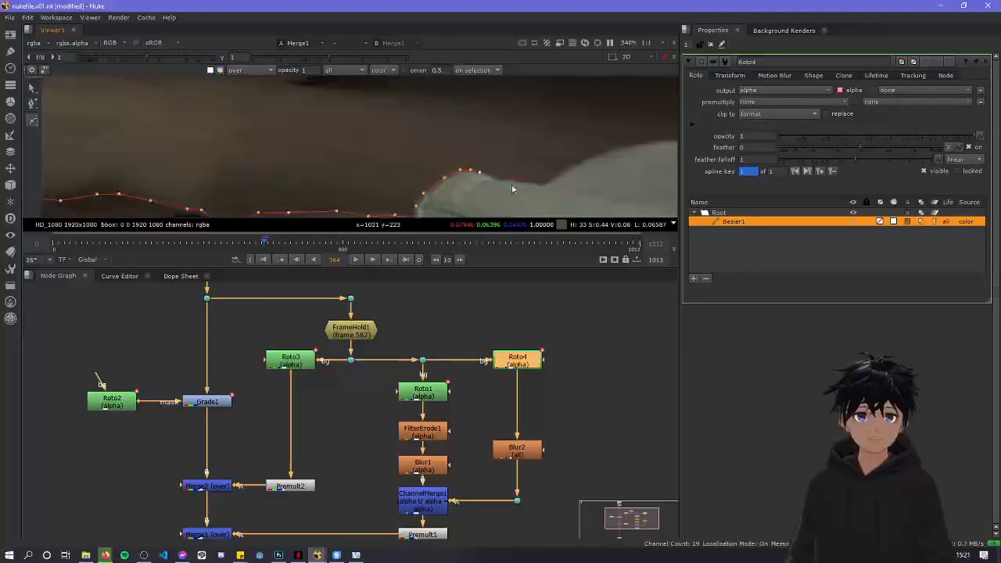
click(498, 179)
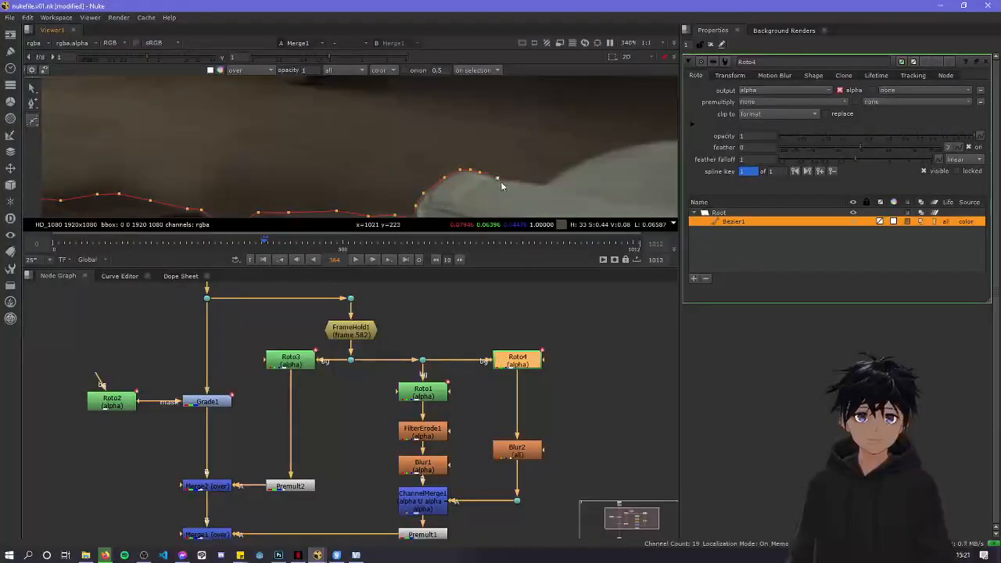
click(533, 184)
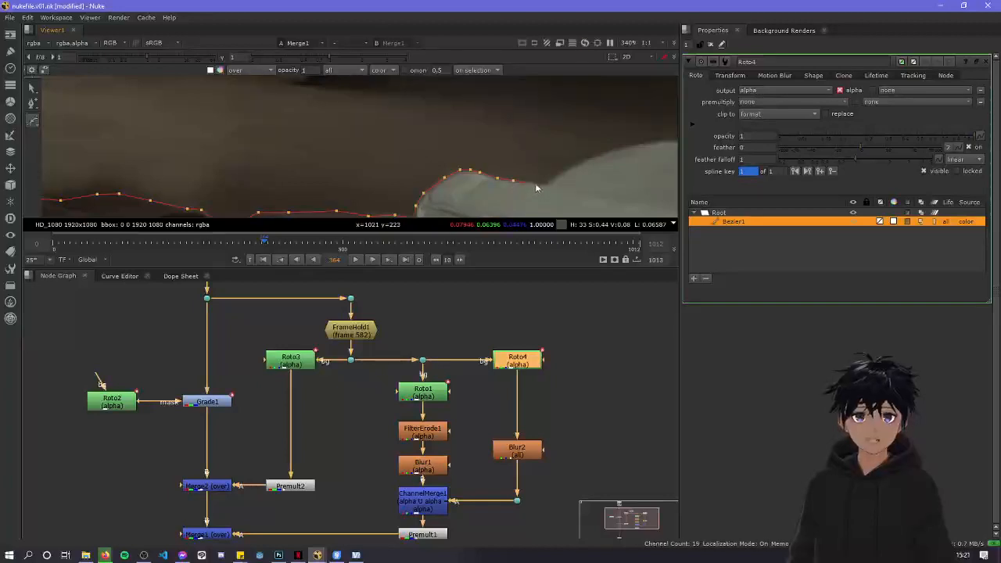
click(537, 182)
mouse_move(562, 177)
mouse_down()
mouse_move(543, 186)
mouse_move(553, 183)
mouse_up()
click(569, 170)
click(565, 169)
click(570, 166)
click(602, 152)
click(623, 146)
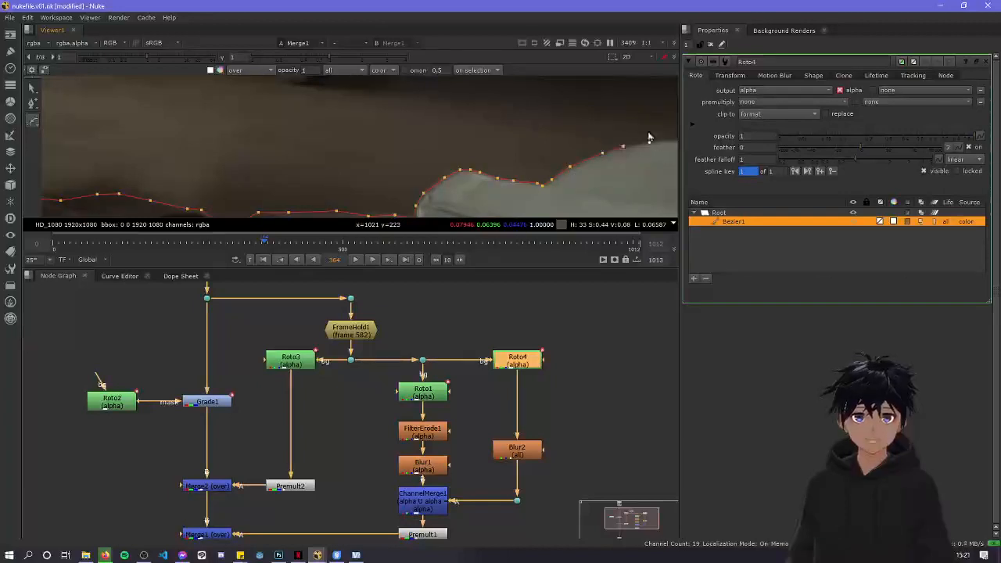
middle_drag(655, 131, 625, 144)
click(514, 182)
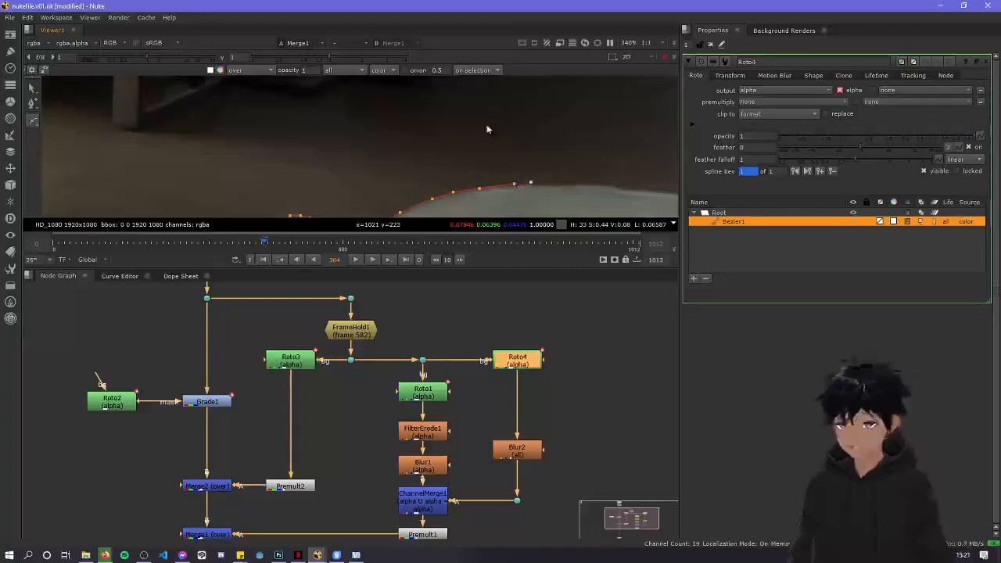
Lead the Bezier back across the open floor below the white cabinet toward the cloth, undoing one misplaced point
click(442, 124)
click(155, 118)
middle_drag(151, 133, 452, 170)
scroll(448, 113, down, 3)
key(ctrl+z)
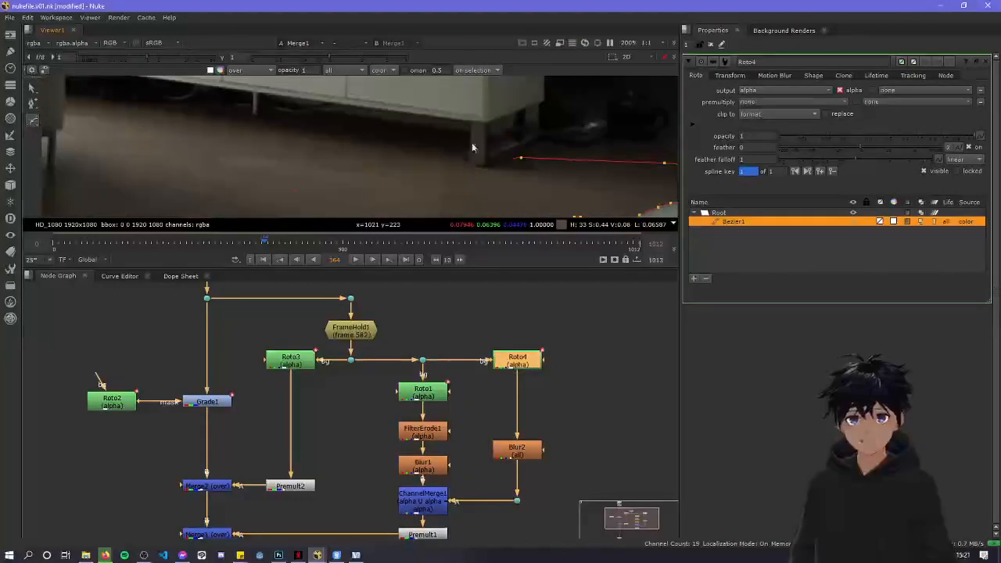
click(405, 135)
click(293, 148)
middle_drag(261, 180, 304, 119)
click(233, 129)
click(185, 159)
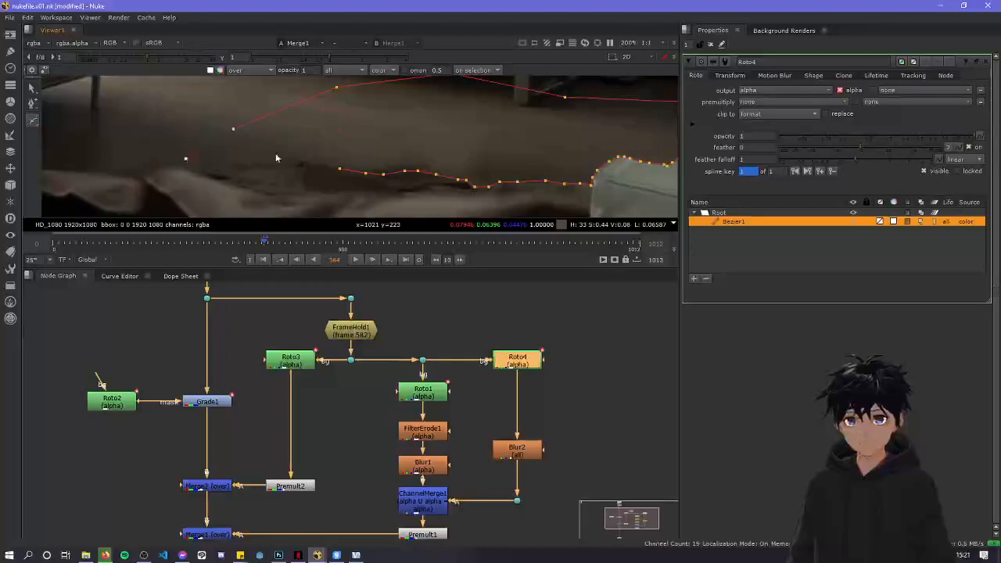
Close the Bezier at its start on the cloth edge and extend its outermost floor point farther from the sofa
scroll(333, 171, up, 2)
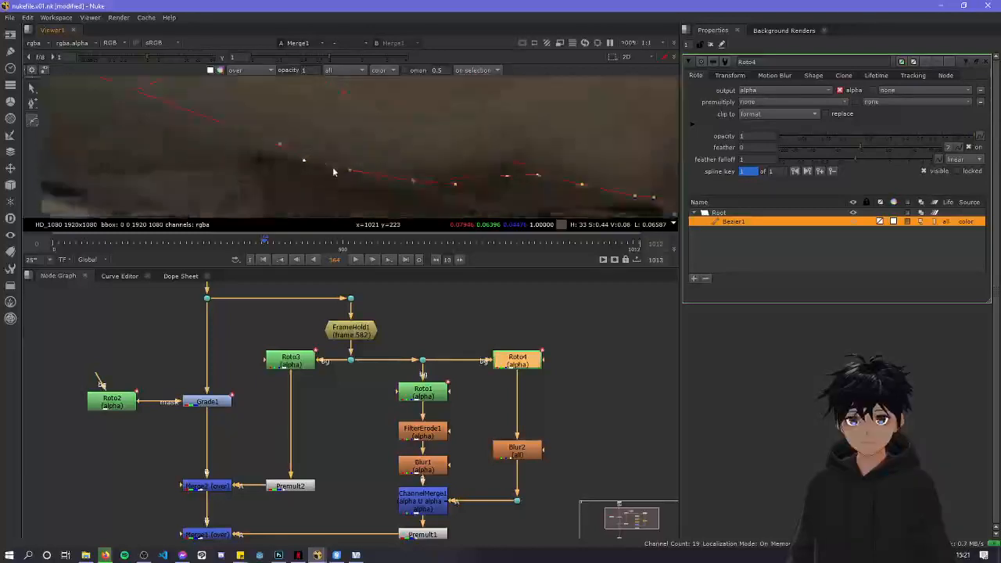
scroll(347, 173, down, 8)
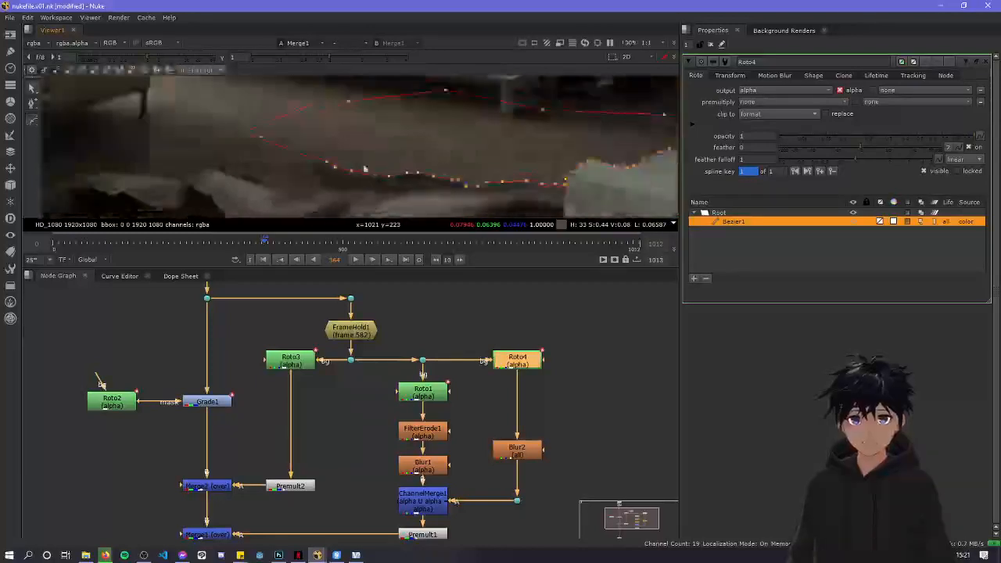
scroll(331, 167, up, 3)
scroll(322, 159, down, 4)
scroll(274, 151, up, 2)
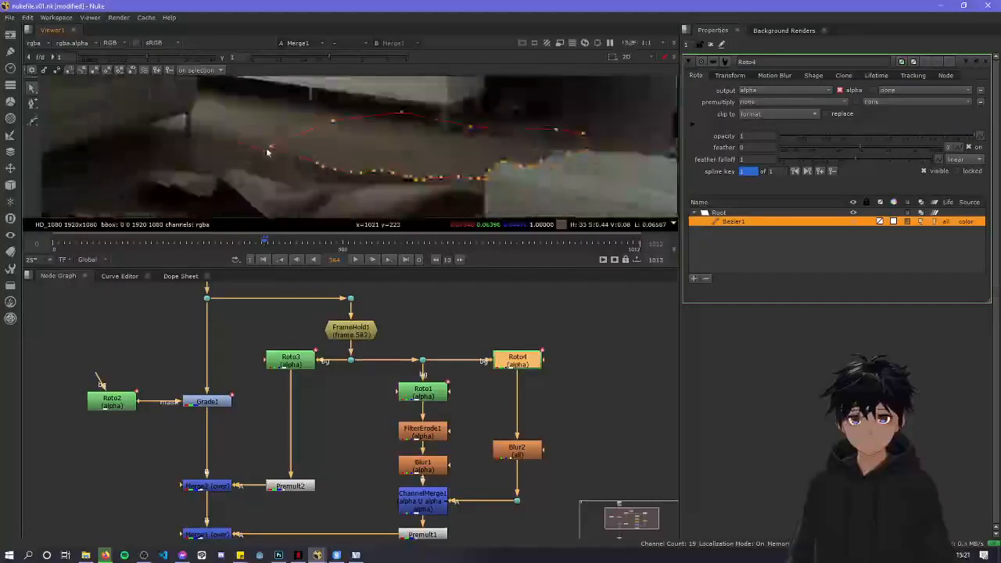
drag(265, 149, 204, 146)
scroll(262, 142, up, 1)
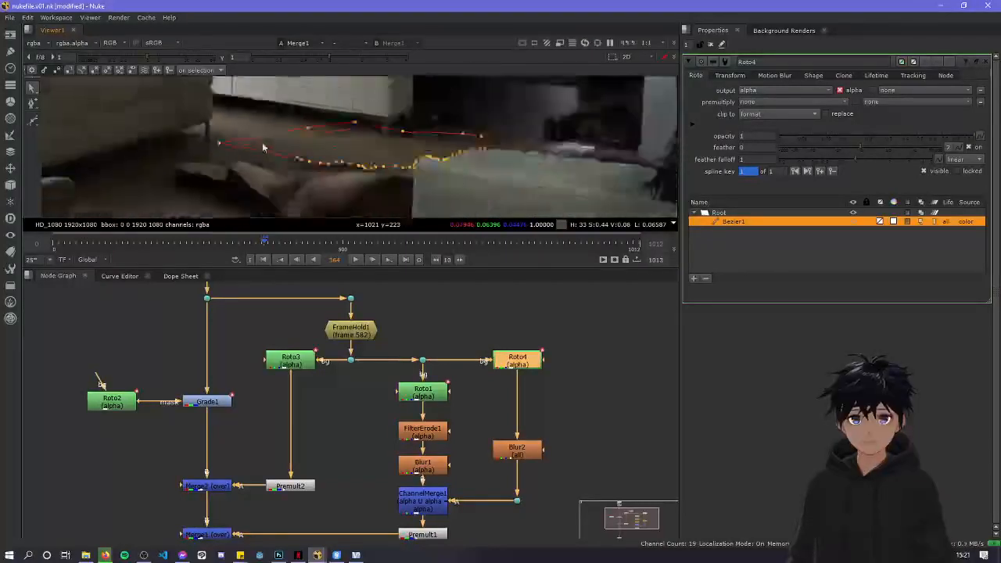
scroll(194, 148, up, 1)
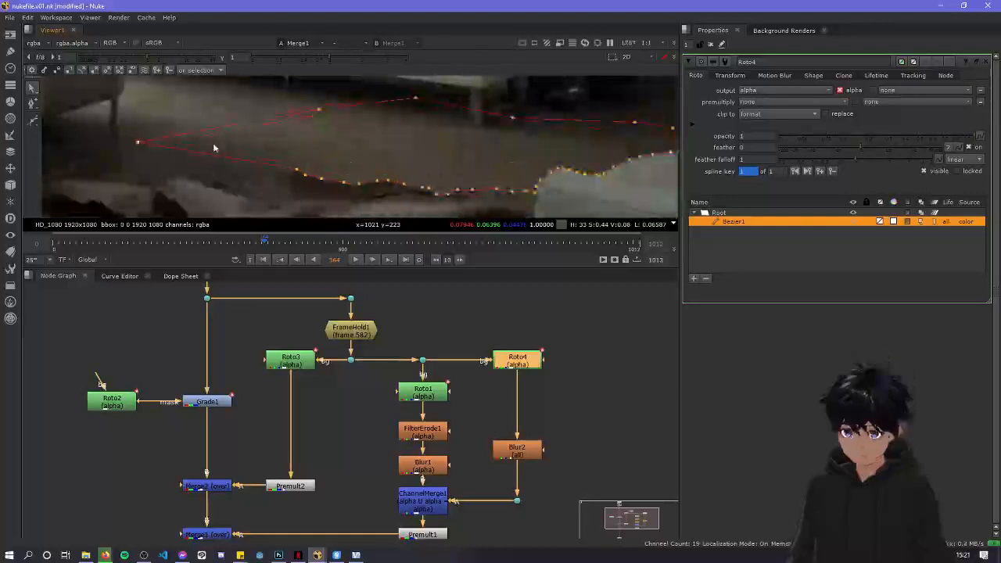
Step forward from frame 364 to frame 387 to check the Bezier against the cloth and sofa edges
middle_drag(325, 174, 293, 133)
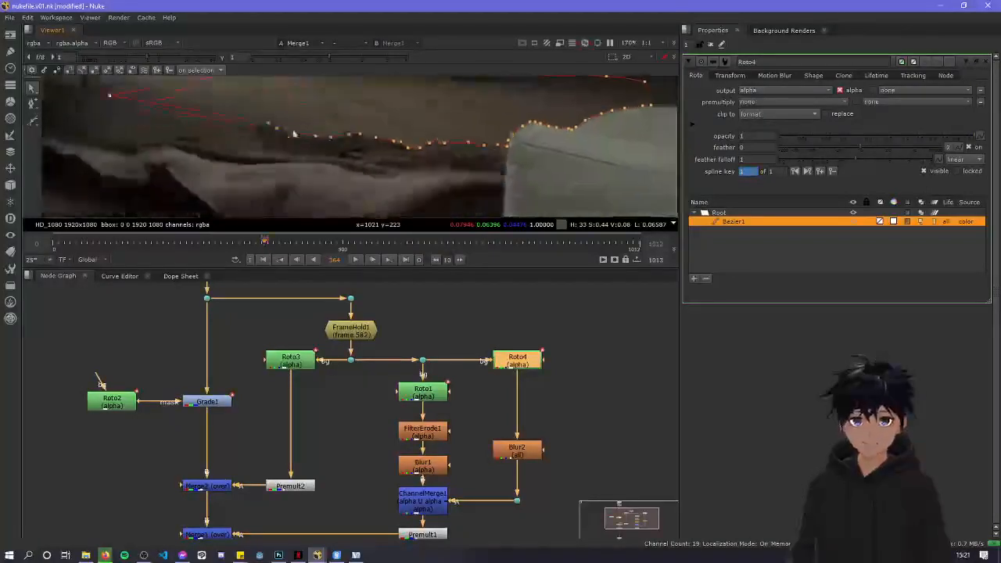
key(Right)
key(Right)
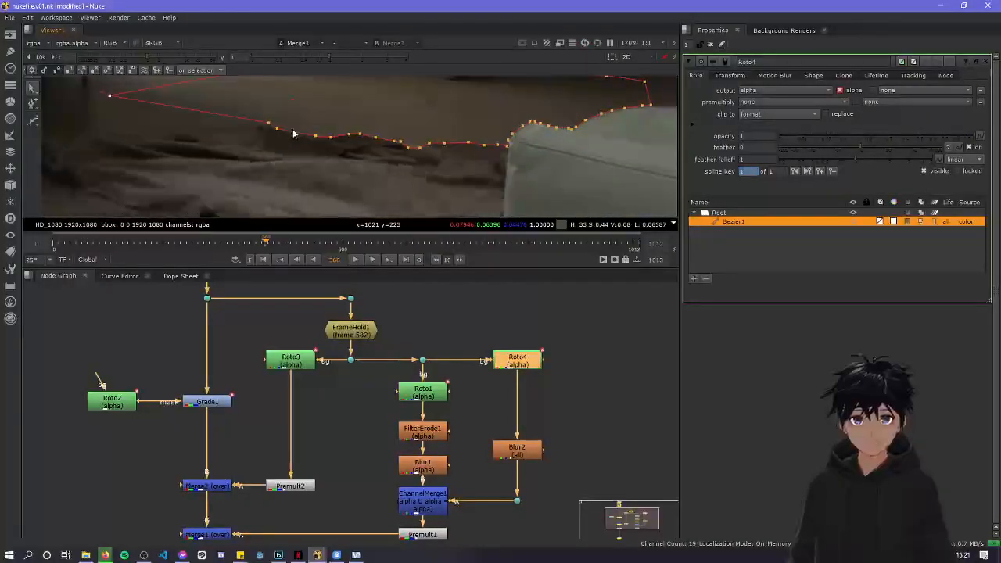
key(Left)
key(Right)
key(Right)
key(Right)
key(Right)
key(Right)
key(Right)
key(Right)
key(Right)
key(Right)
key(Right)
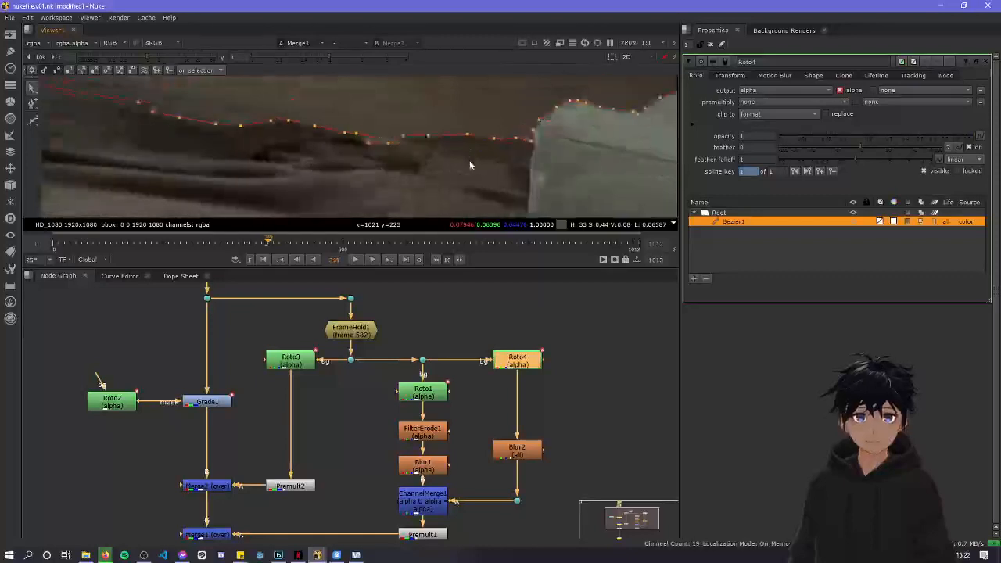
key(Right)
key(Right)
key(Right)
key(Right)
key(Right)
key(Right)
key(Right)
key(Right)
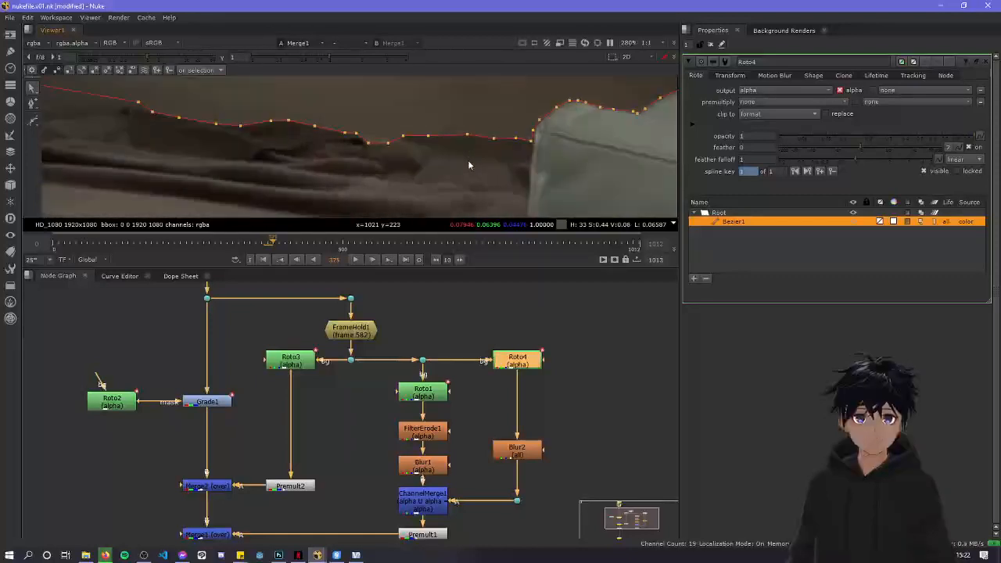
key(Right)
key(Right)
key(Right)
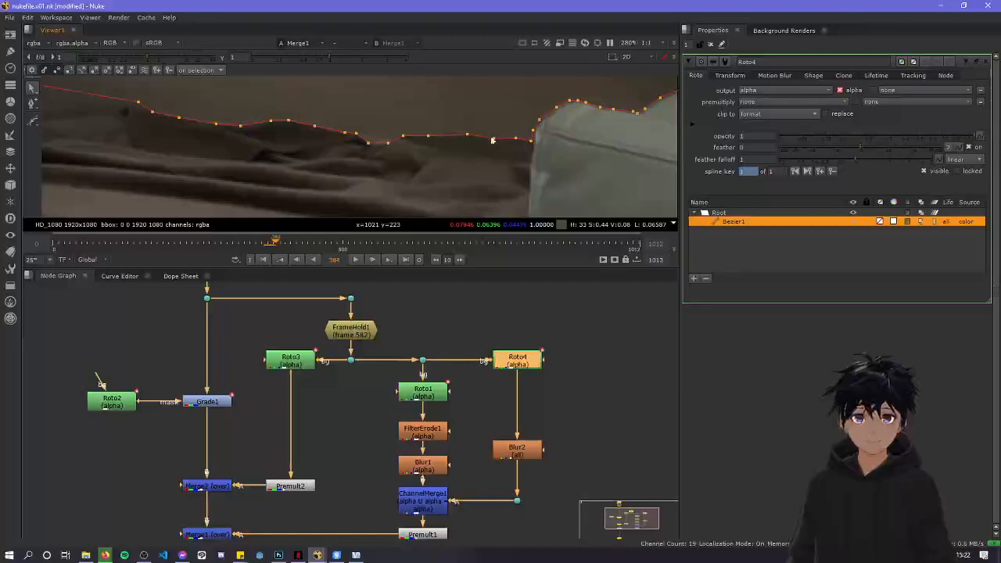
scroll(472, 165, down, 4)
key(Right)
key(Right)
key(Right)
key(Right)
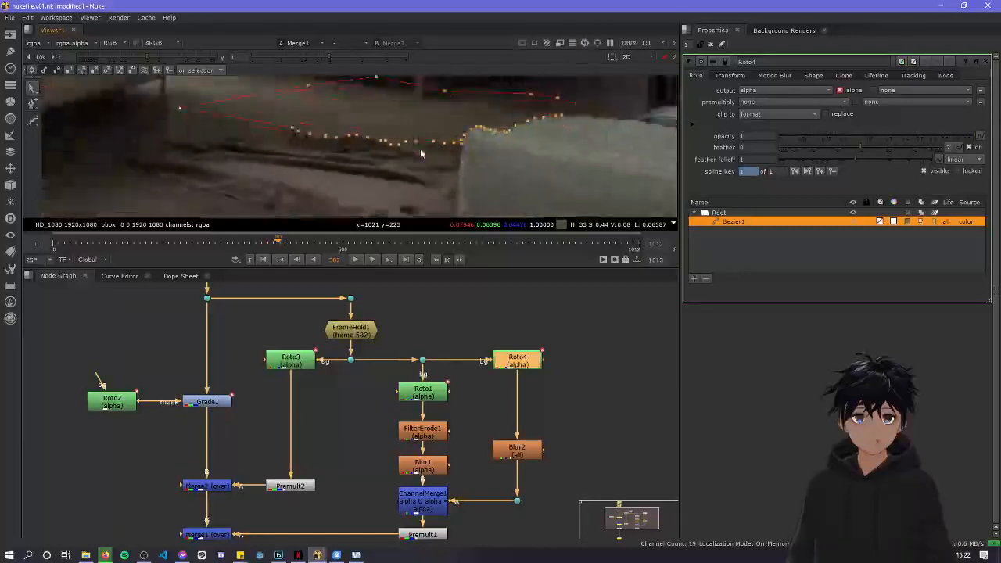
Step forward from frame 387 to frame 404 to check how the Bezier follows the cloth near the sofa
key(Right)
key(Right)
key(Right)
key(Right)
key(Right)
key(Right)
key(Right)
key(Right)
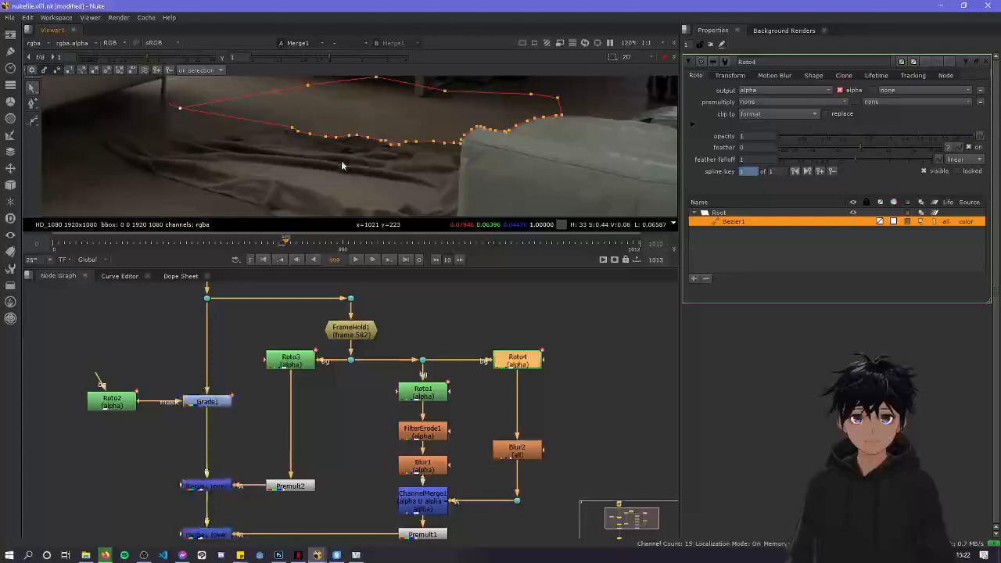
key(Right)
key(Right)
key(Right)
key(Right)
key(Right)
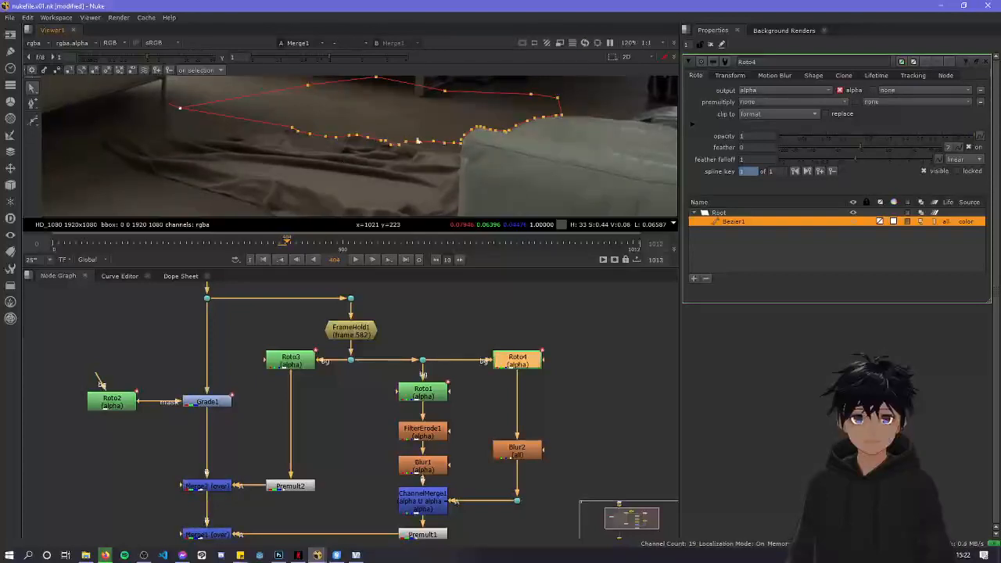
scroll(418, 142, up, 6)
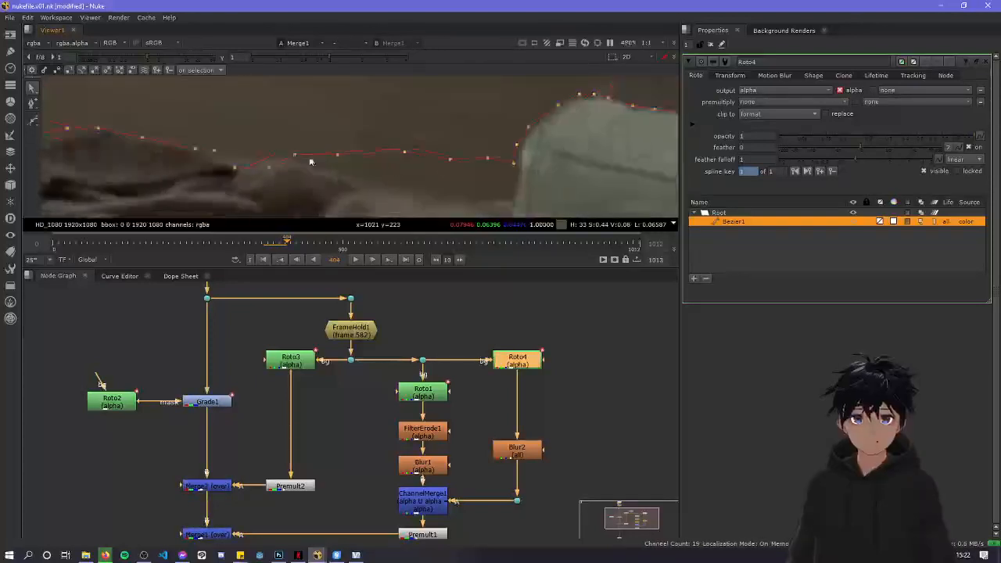
Step back from frame 404 to about frame 357 to examine the floor area before the patch begins
key(Left)
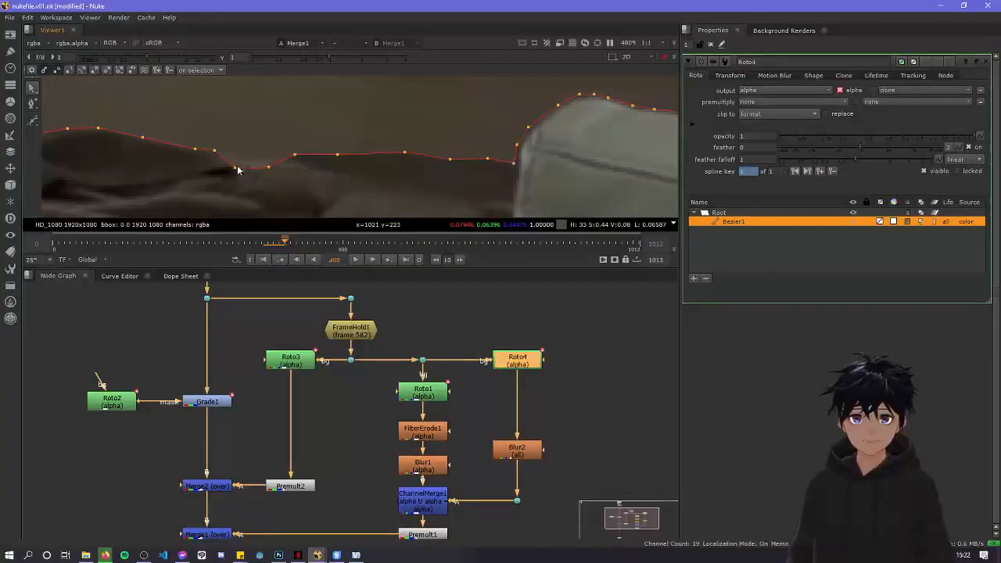
key(Left)
key(Left)
key(Left)
key(Left)
key(Left)
key(Left)
key(Left)
key(Left)
key(Left)
key(Left)
key(Left)
key(Left)
key(Left)
key(Left)
key(Left)
key(Left)
key(Left)
key(Left)
key(Left)
key(Left)
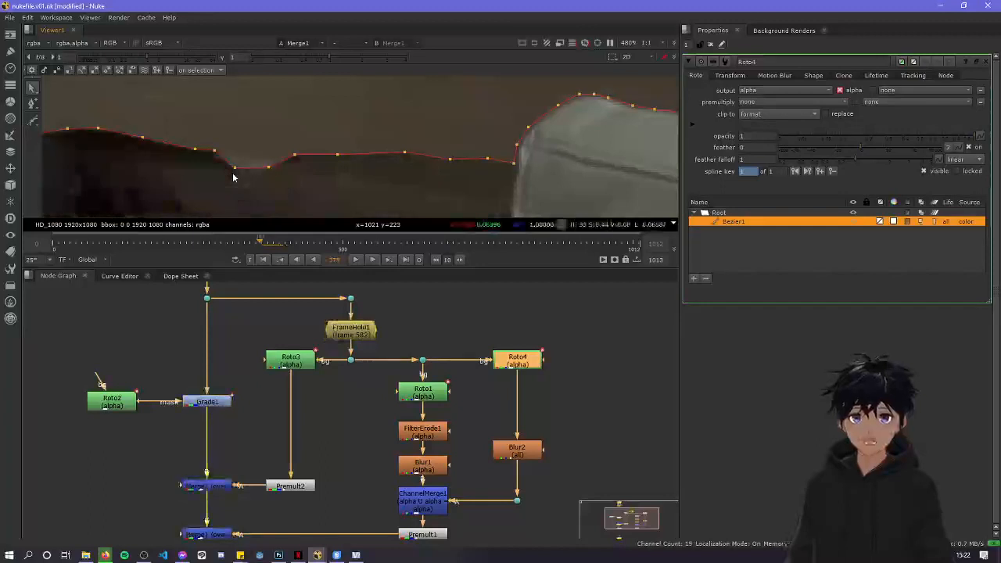
scroll(233, 177, down, 3)
middle_drag(244, 169, 353, 102)
scroll(322, 132, down, 6)
middle_drag(322, 132, 360, 176)
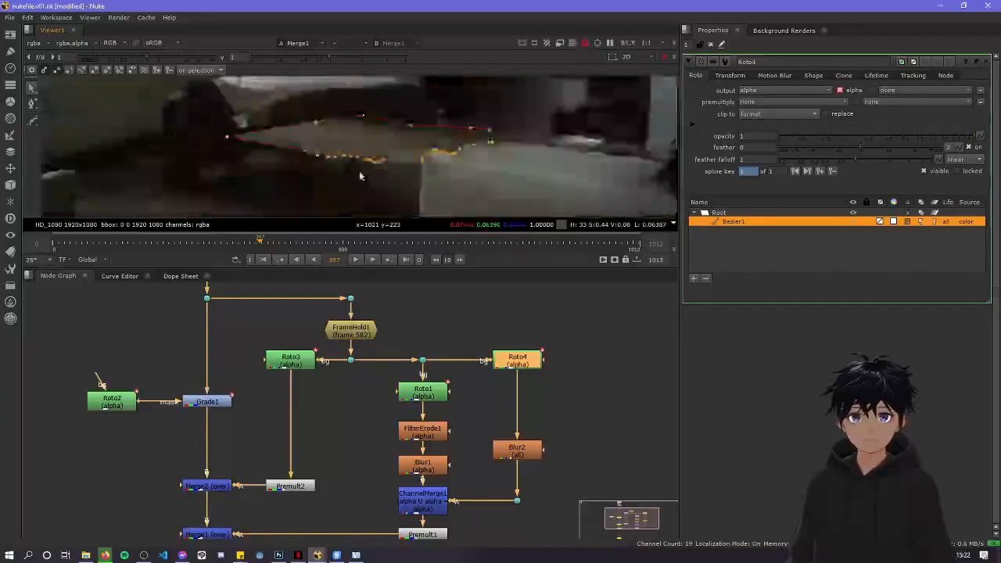
Step back and forth around frame 364 to examine where the Bezier first lines up with the settled cloth edge
key(Right)
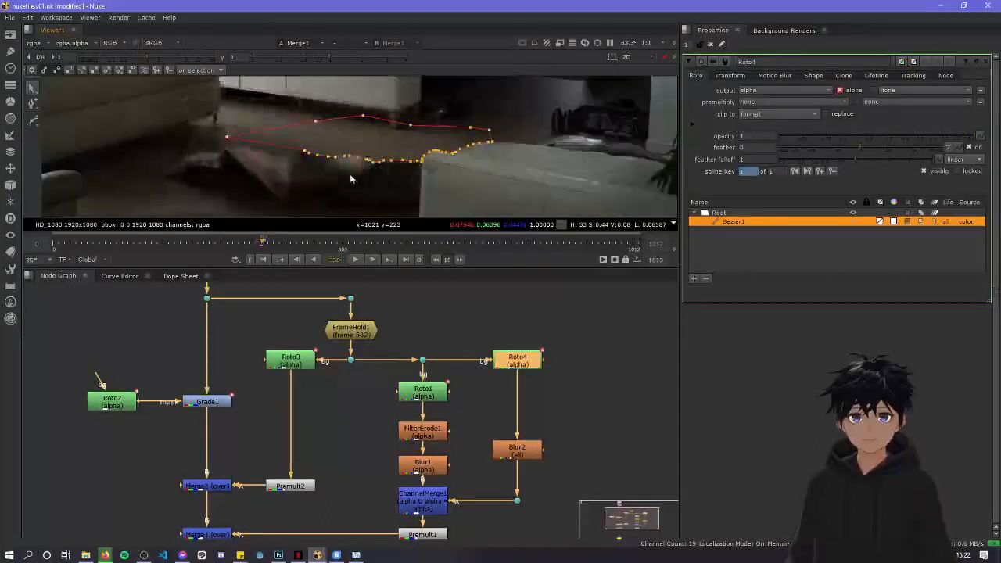
key(Right)
key(Right)
key(Right)
key(Right)
key(Right)
key(Right)
scroll(349, 174, up, 2)
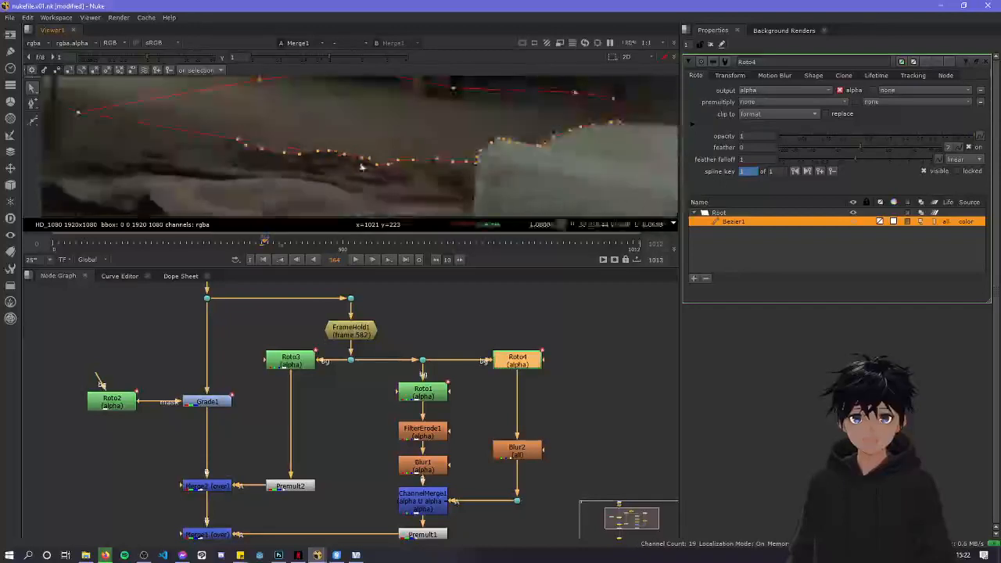
key(Right)
key(Right)
key(Right)
key(Left)
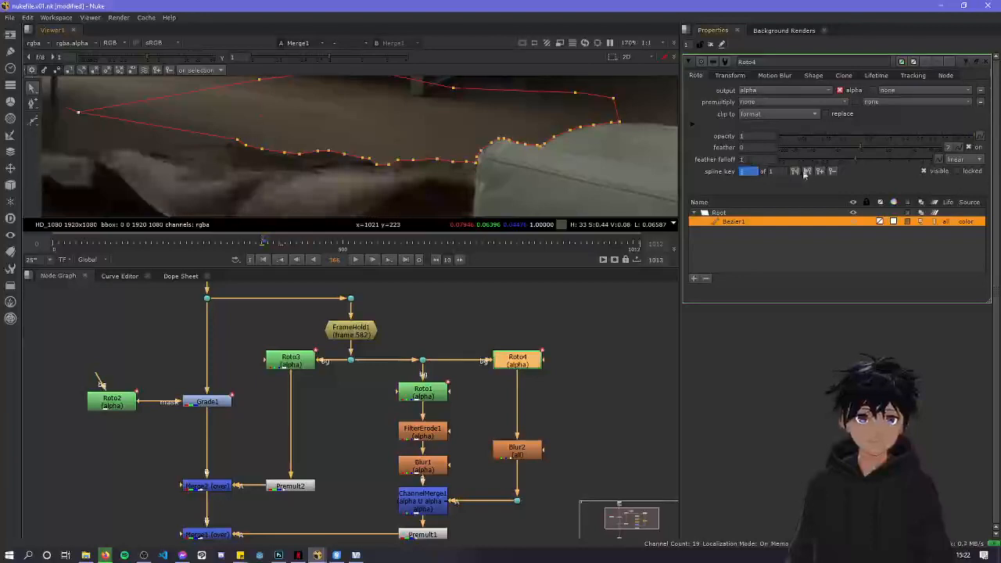
scroll(233, 167, down, 2)
scroll(233, 166, up, 4)
middle_drag(233, 165, 335, 151)
middle_drag(438, 154, 328, 165)
key(Left)
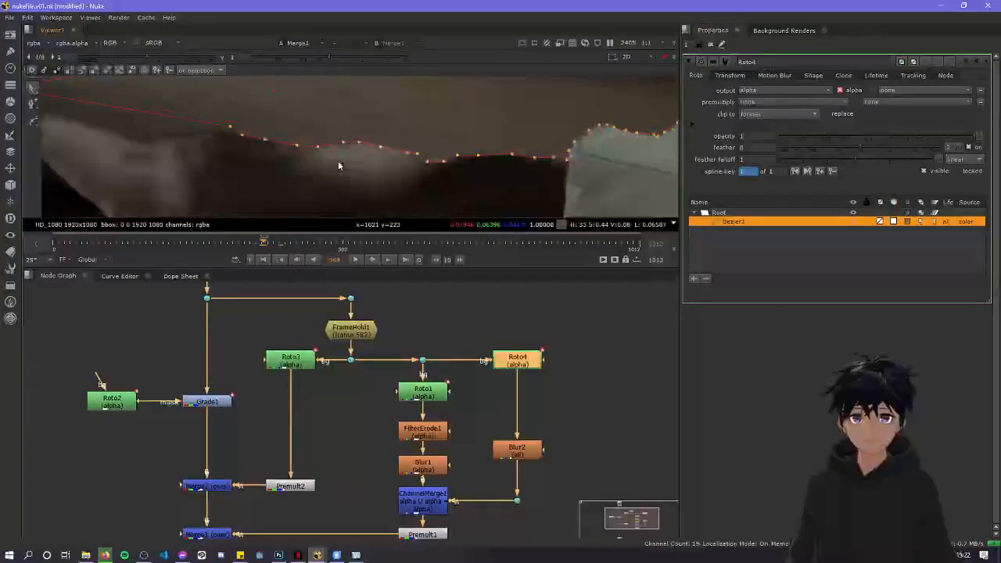
Try moving the whole Bezier outside the image at frame 363 and undo the move
scroll(326, 165, down, 3)
drag(206, 97, 516, 213)
drag(363, 156, 653, 132)
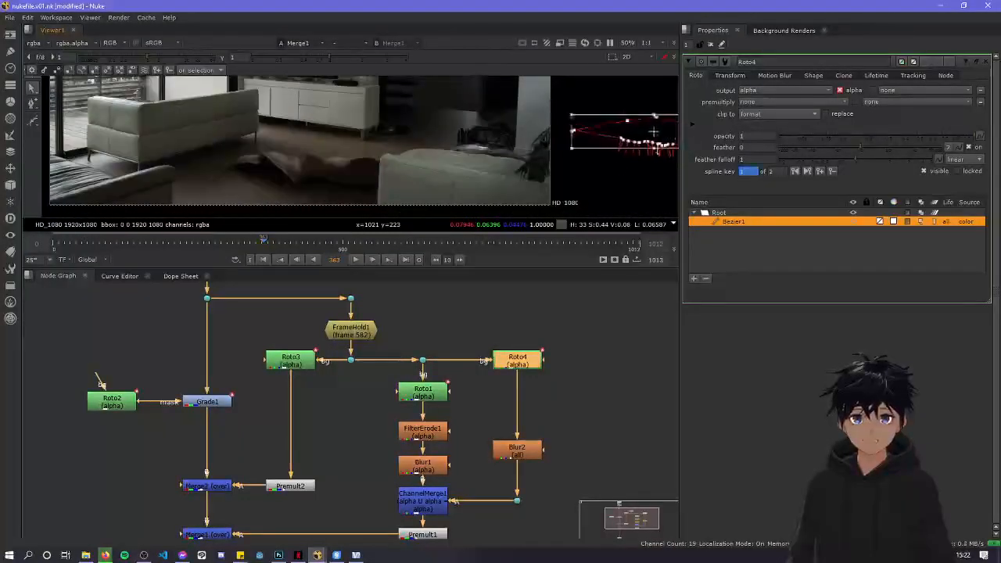
key(ctrl+z)
scroll(361, 168, up, 5)
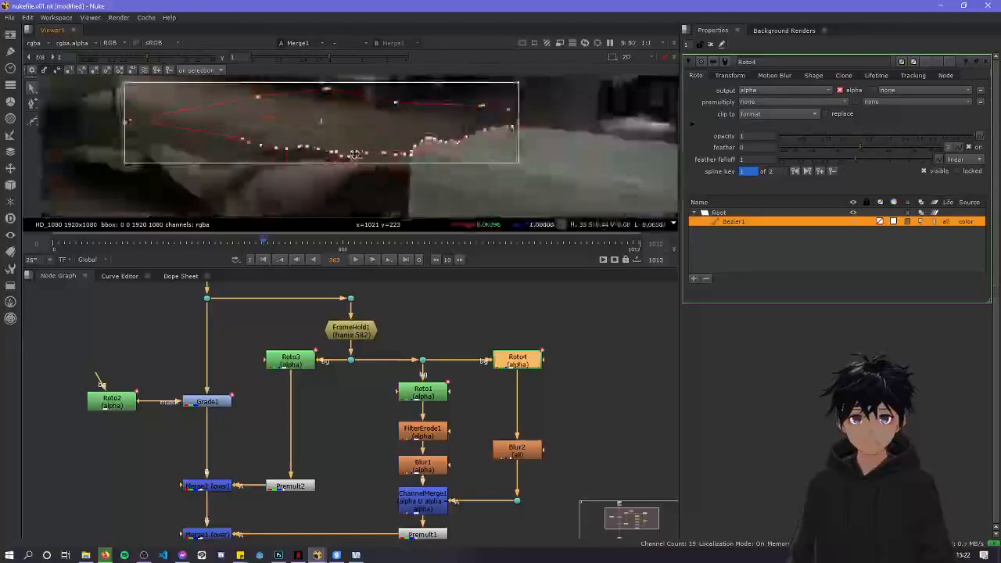
Reshape the Bezier at frame 365 by lowering its points between the cloth fold and the sofa corner onto the cloth edge
key(Right)
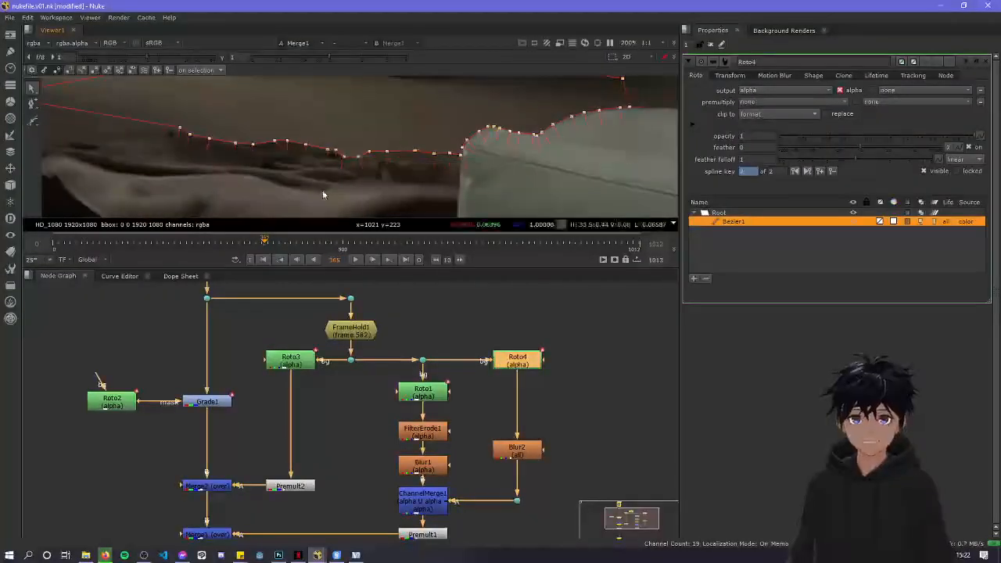
key(Right)
scroll(442, 175, up, 2)
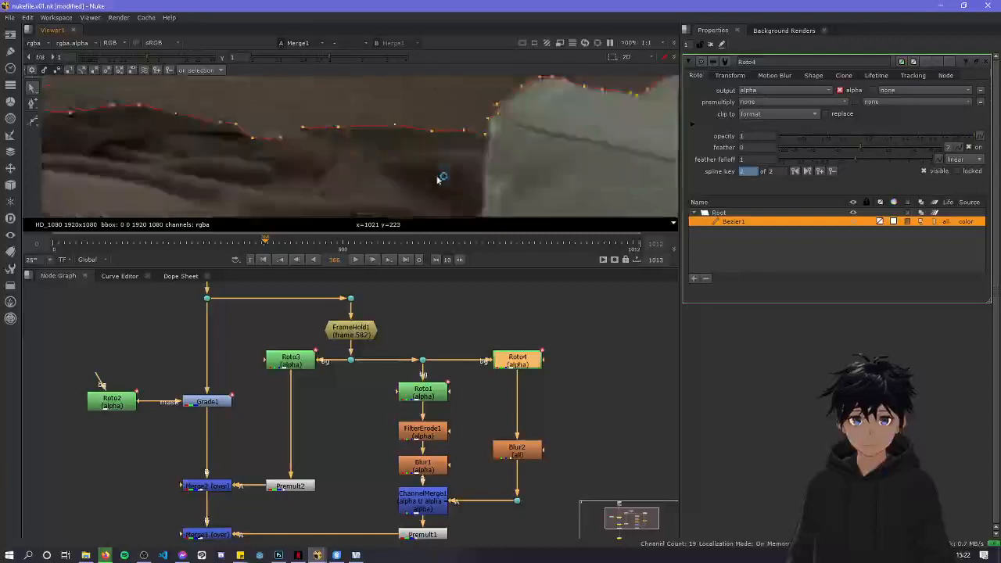
key(Left)
key(Left)
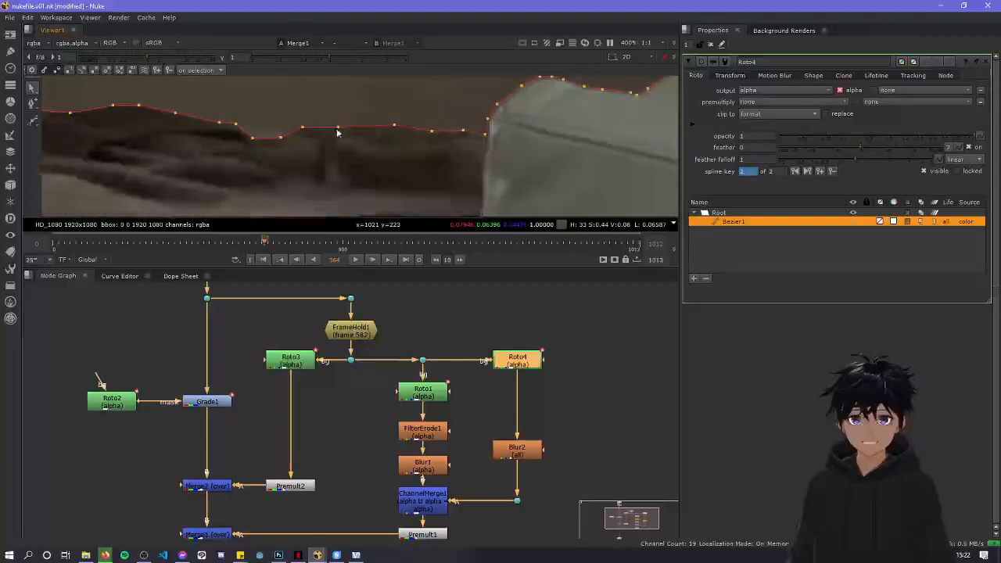
key(Right)
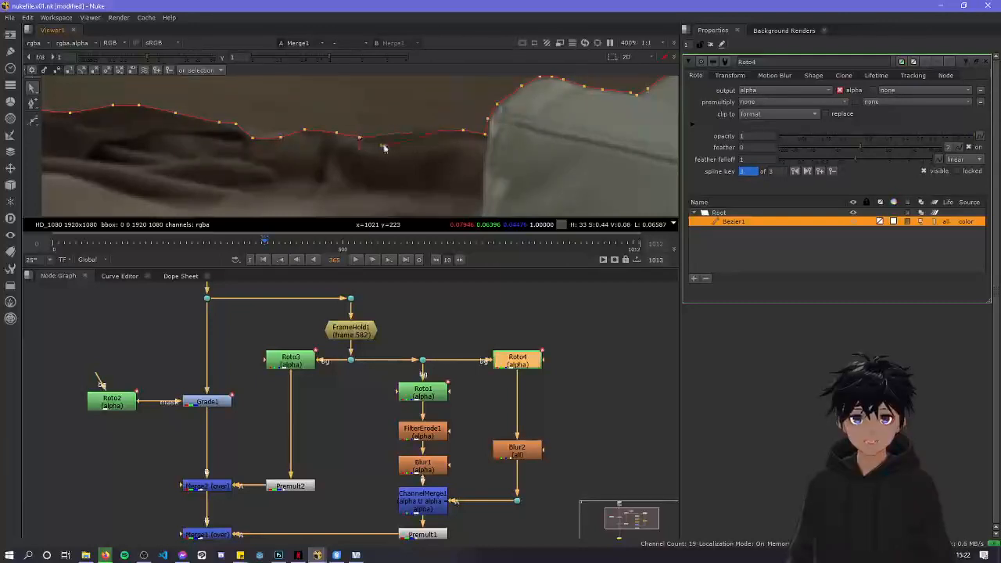
ctrl+alt+click(377, 145)
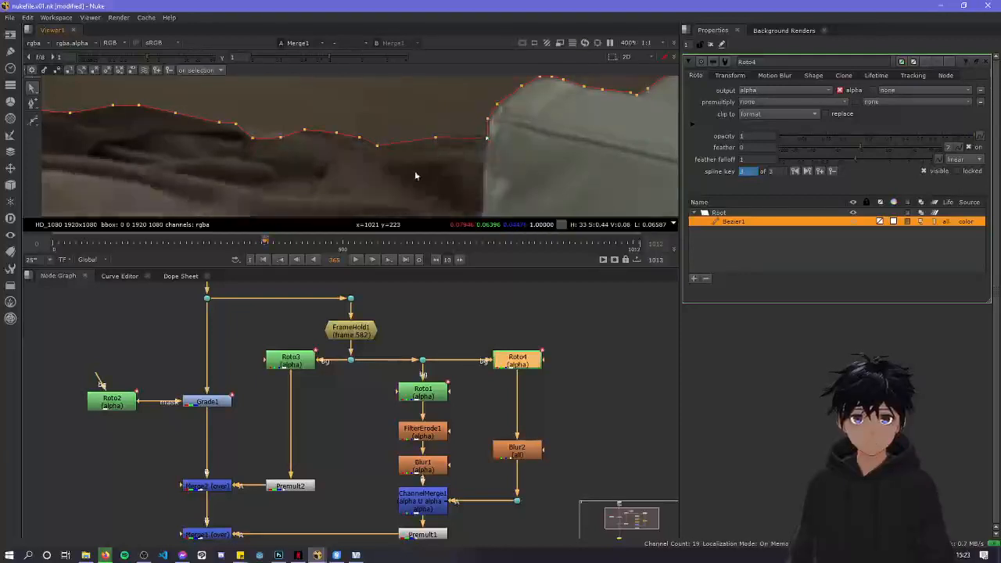
Adjust the Bezier points beside the sofa corner at frame 366 to follow the lower cloth edge
scroll(438, 161, down, 1)
scroll(409, 156, up, 2)
middle_drag(300, 141, 406, 154)
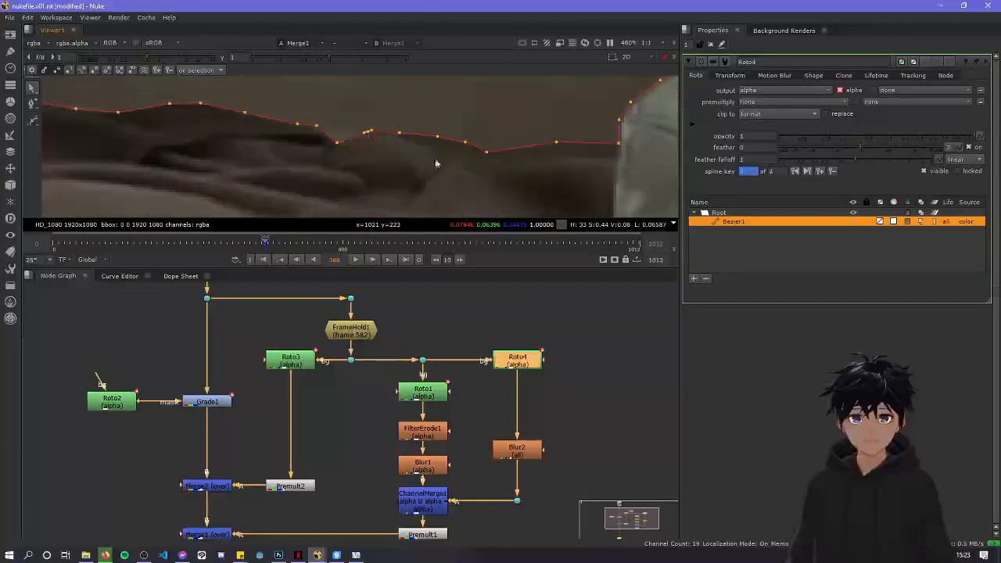
drag(555, 152, 552, 155)
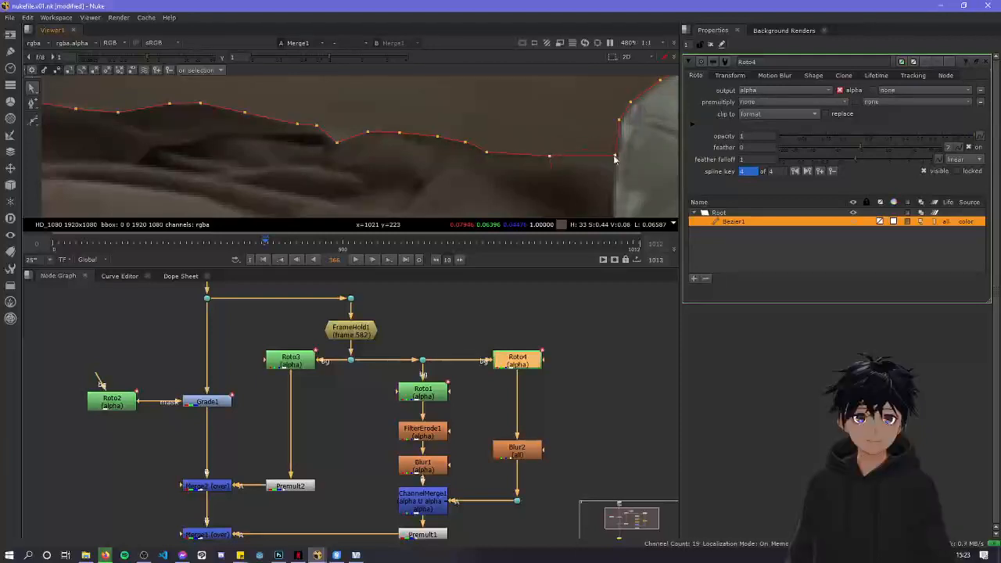
scroll(491, 159, down, 6)
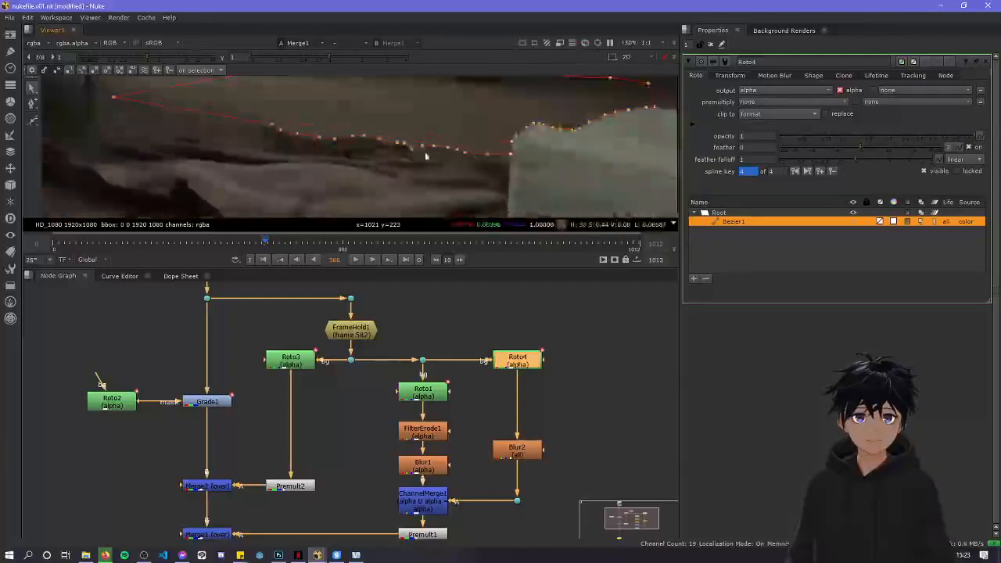
Move the last Bezier points before the sofa at frame 368 down onto the shifted cloth edge
key(Right)
scroll(391, 168, up, 3)
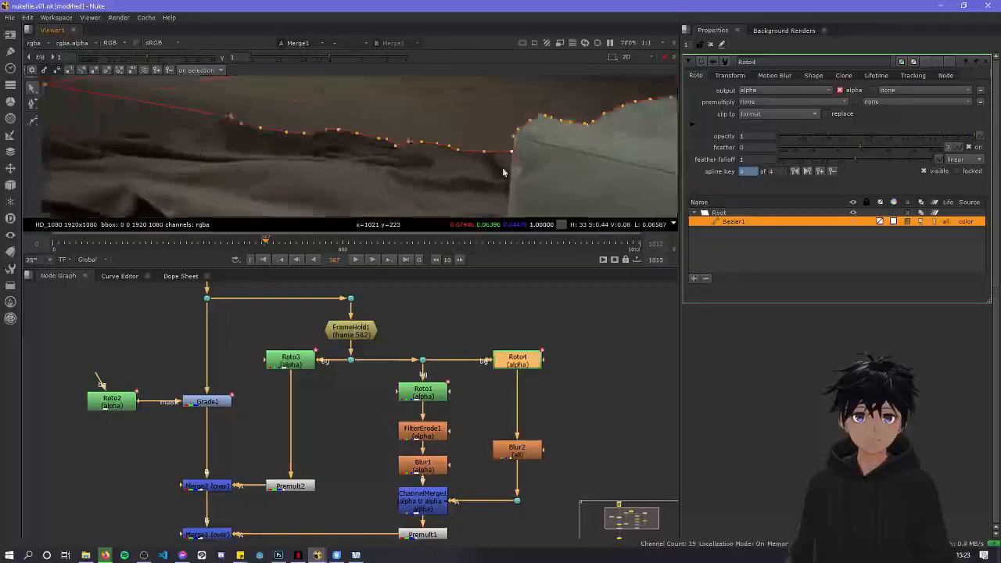
scroll(454, 164, up, 5)
key(Right)
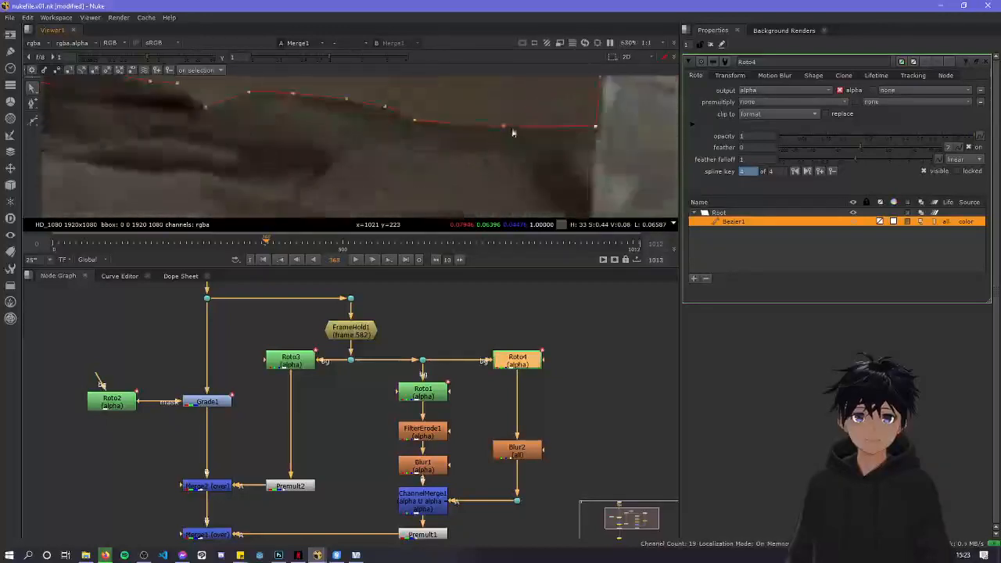
drag(455, 142, 555, 136)
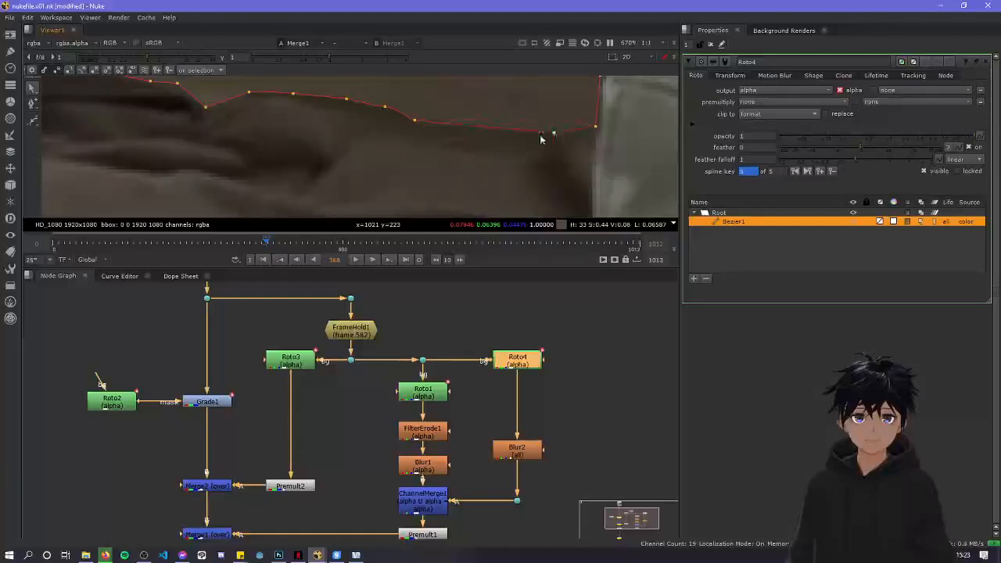
drag(419, 123, 456, 145)
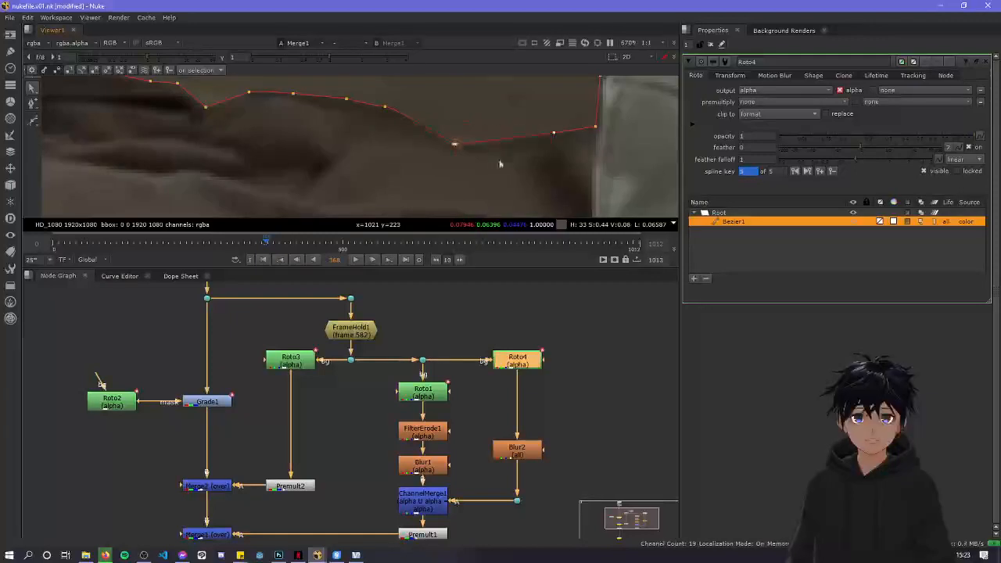
drag(541, 155, 541, 157)
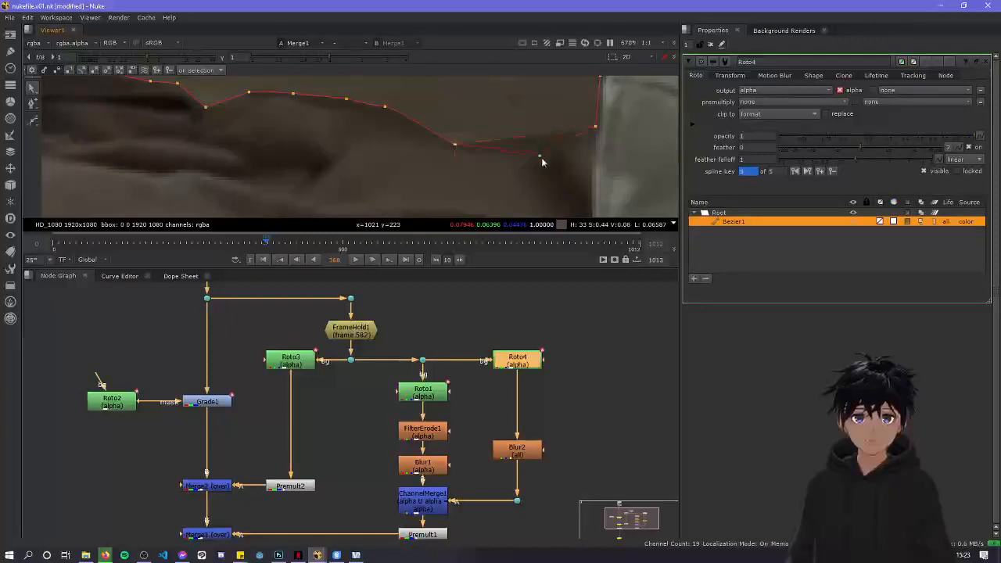
Refit the Bezier points at the cloth edge and sofa corner at frame 369
scroll(510, 165, down, 4)
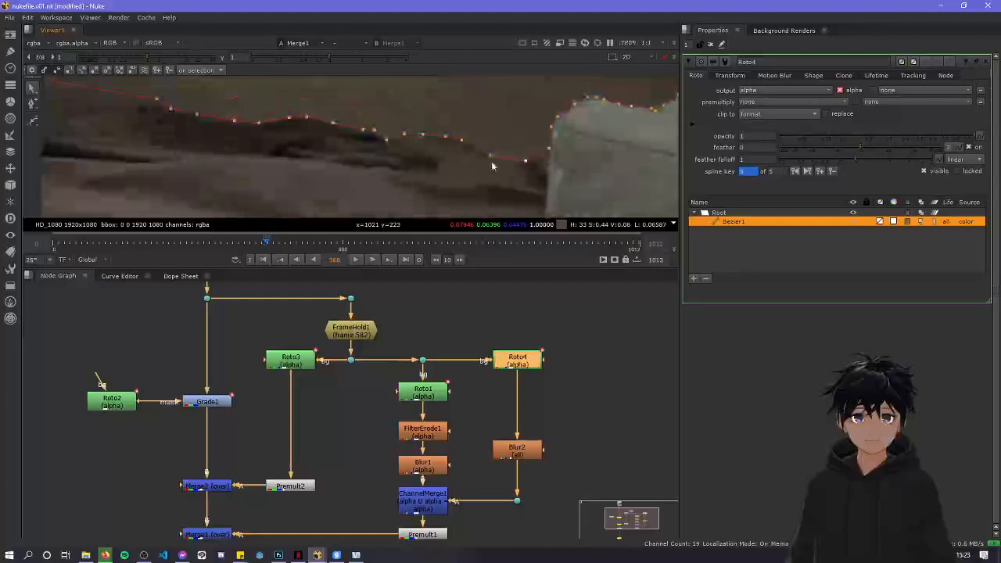
scroll(492, 165, up, 4)
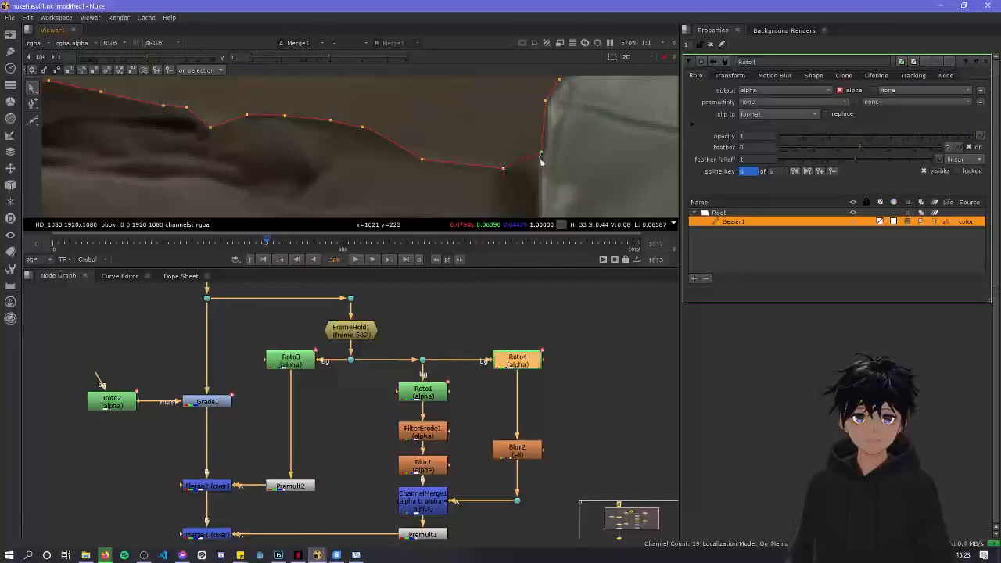
scroll(488, 165, down, 4)
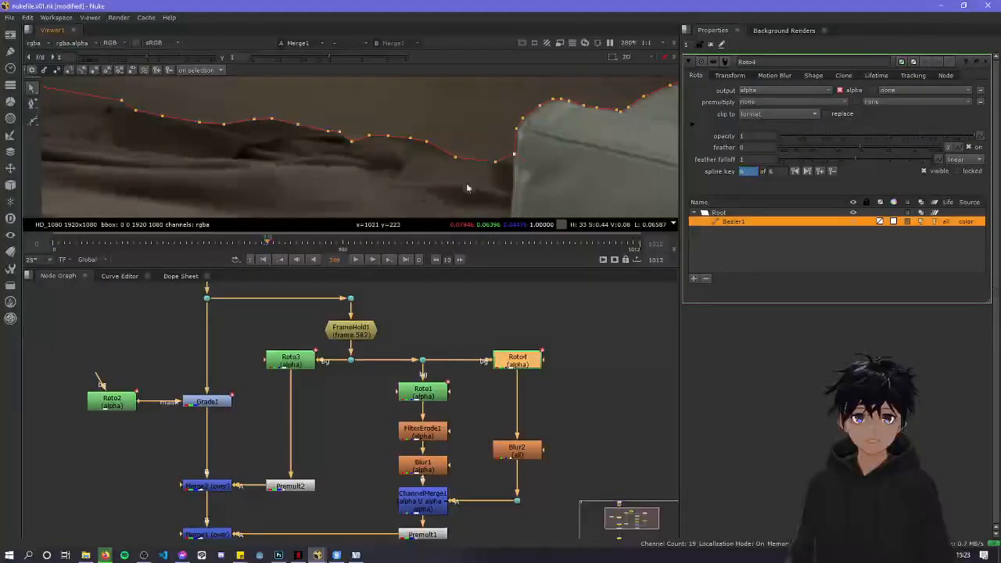
Advance to frame 374 and correct the Bezier where the cloth meets the sofa corner
key(Right)
key(Right)
key(Right)
scroll(467, 188, up, 2)
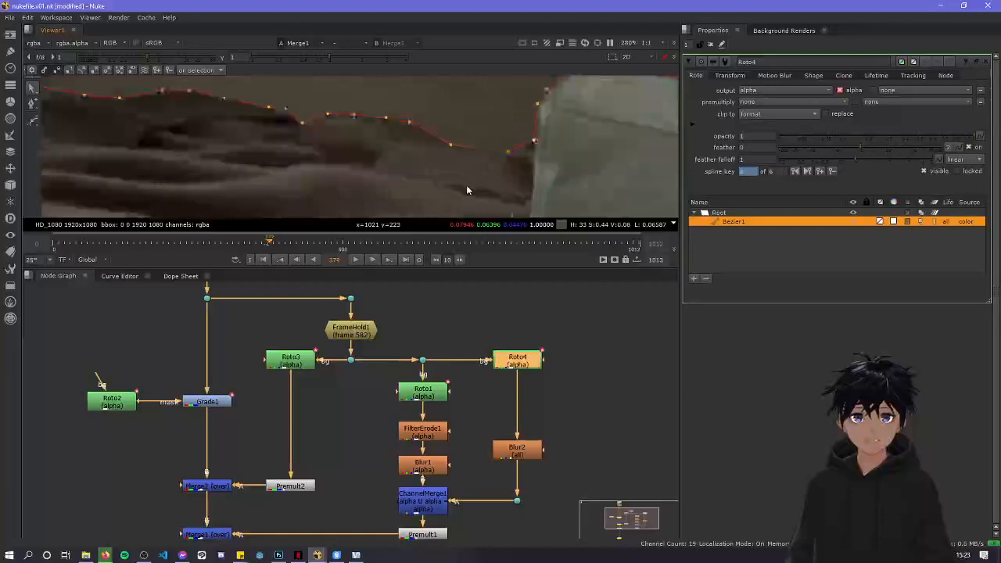
scroll(467, 190, up, 5)
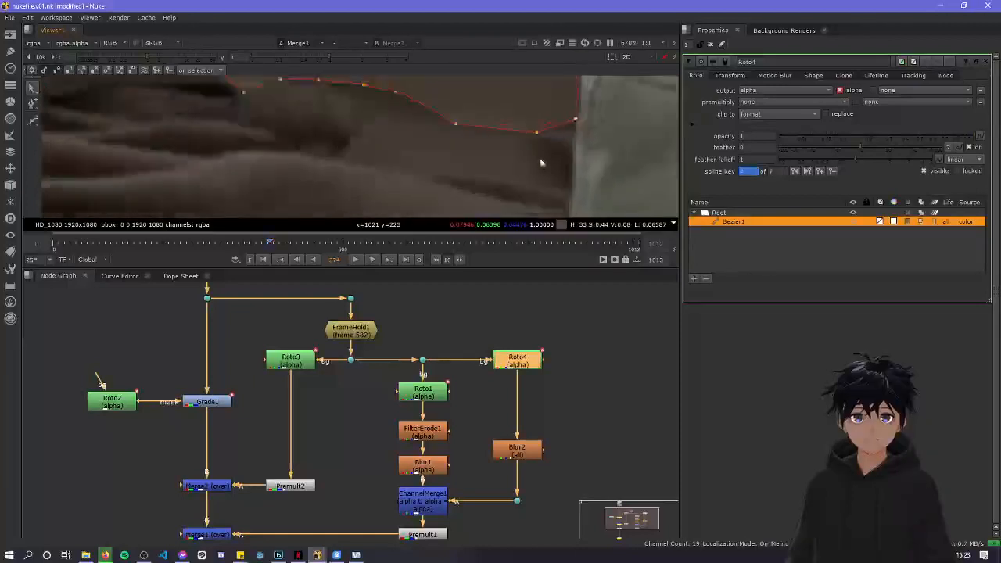
scroll(493, 161, down, 4)
Step through frames 374 to 404 and back to 403 to check the Bezier against the cloth and sofa edges
key(Left)
key(Right)
key(Right)
key(Right)
key(Right)
key(Right)
key(Right)
key(Right)
key(Right)
key(Right)
key(Right)
key(Right)
key(Right)
key(Right)
key(Right)
key(Right)
key(Right)
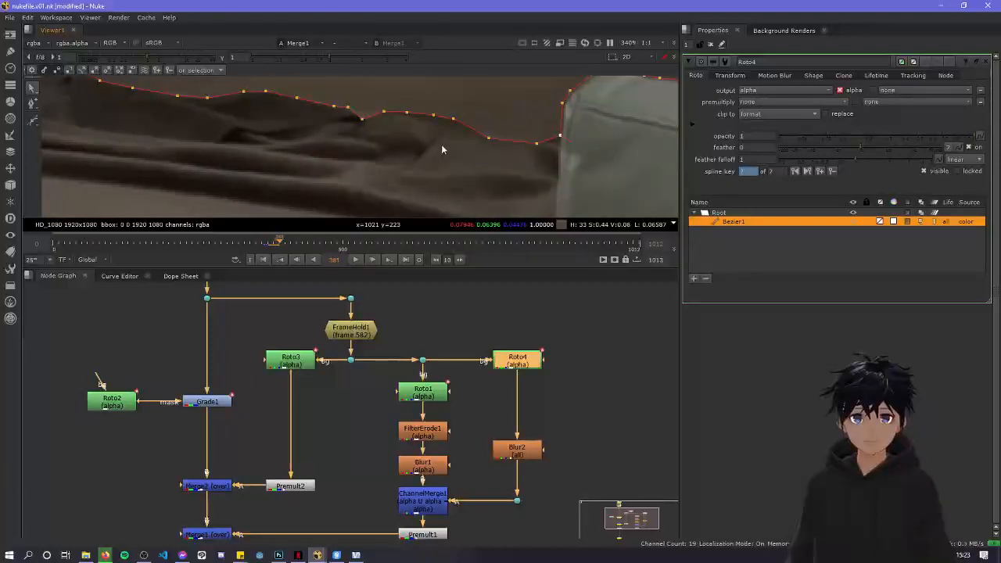
key(Right)
key(Right)
key(Right)
key(Right)
scroll(443, 149, down, 6)
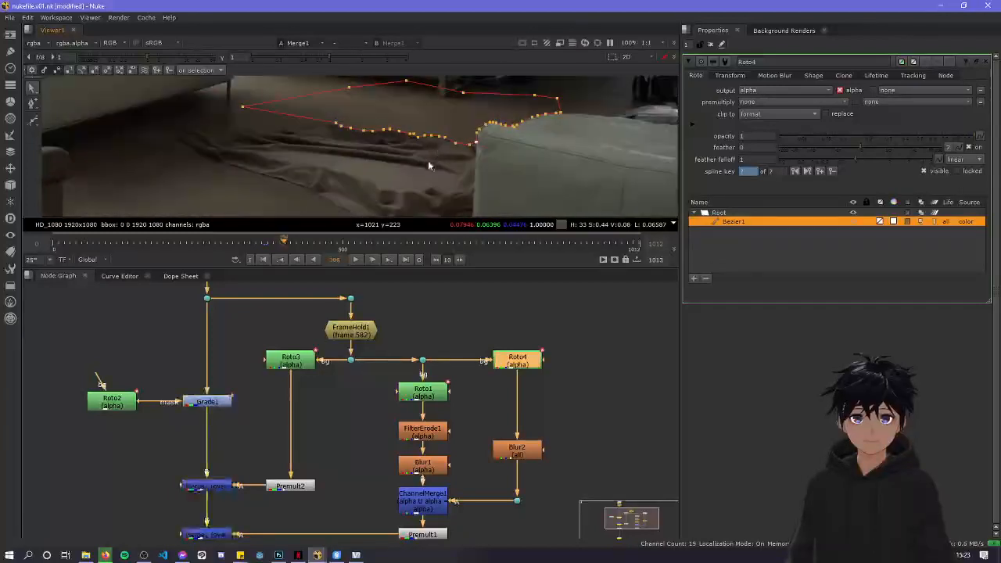
key(Right)
key(Right)
key(Right)
key(Right)
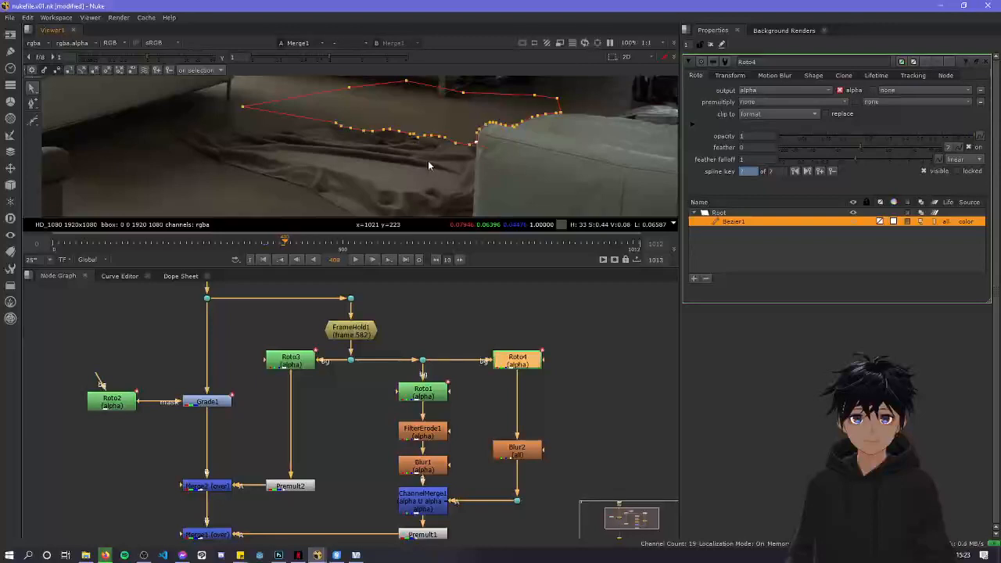
key(Right)
key(Right)
key(Right)
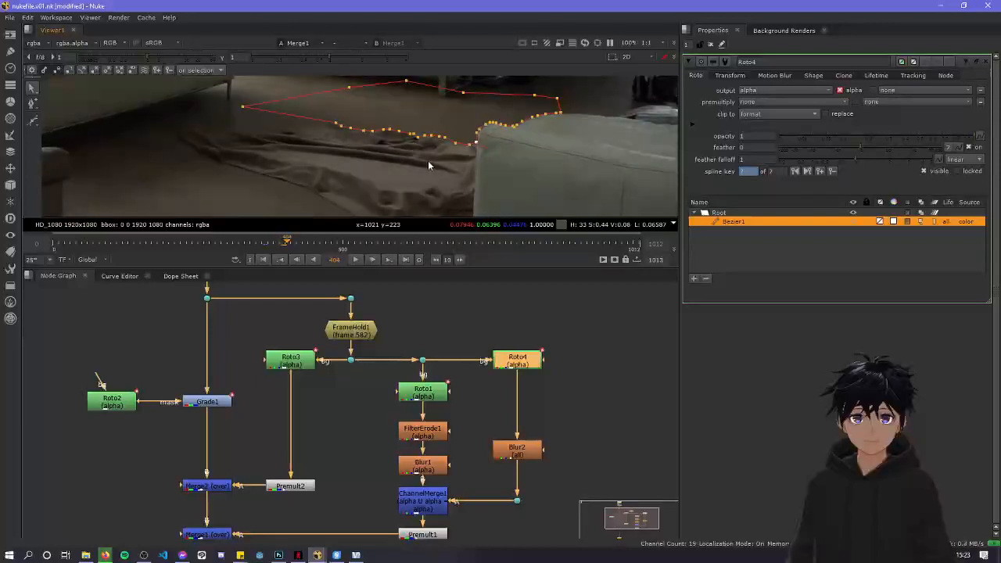
scroll(337, 146, down, 4)
middle_drag(337, 146, 362, 178)
key(Left)
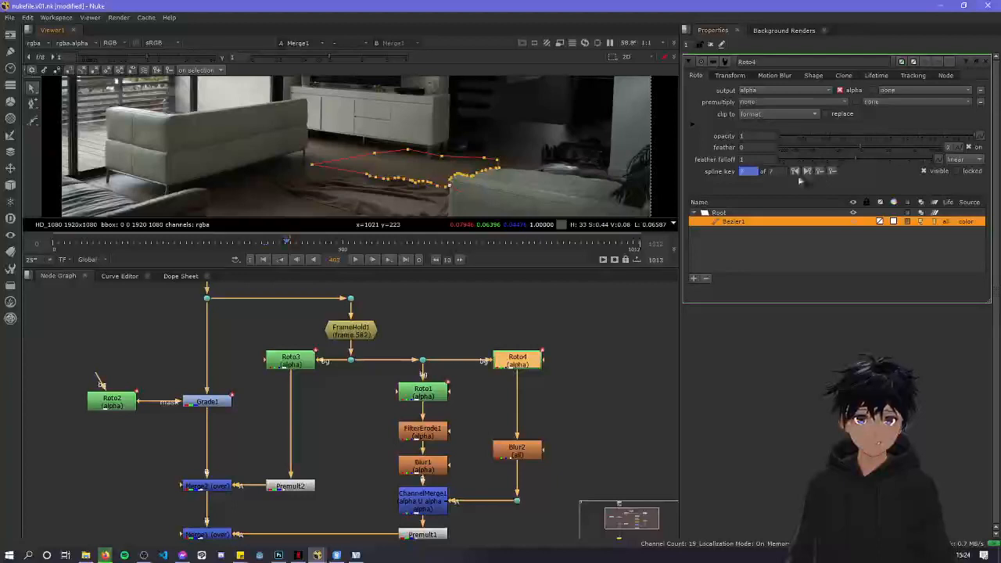
At frame 404, select the Roto4 Bezier points and move the whole shape outside the image, beyond its right edge
key(Right)
drag(270, 118, 571, 190)
scroll(490, 174, down, 3)
drag(449, 170, 718, 171)
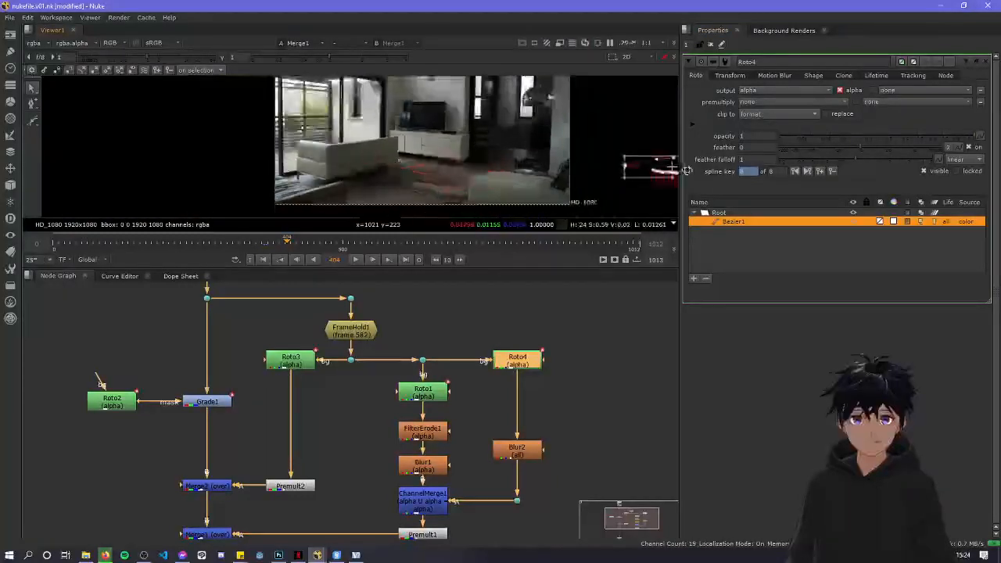
scroll(389, 146, up, 5)
scroll(388, 146, down, 5)
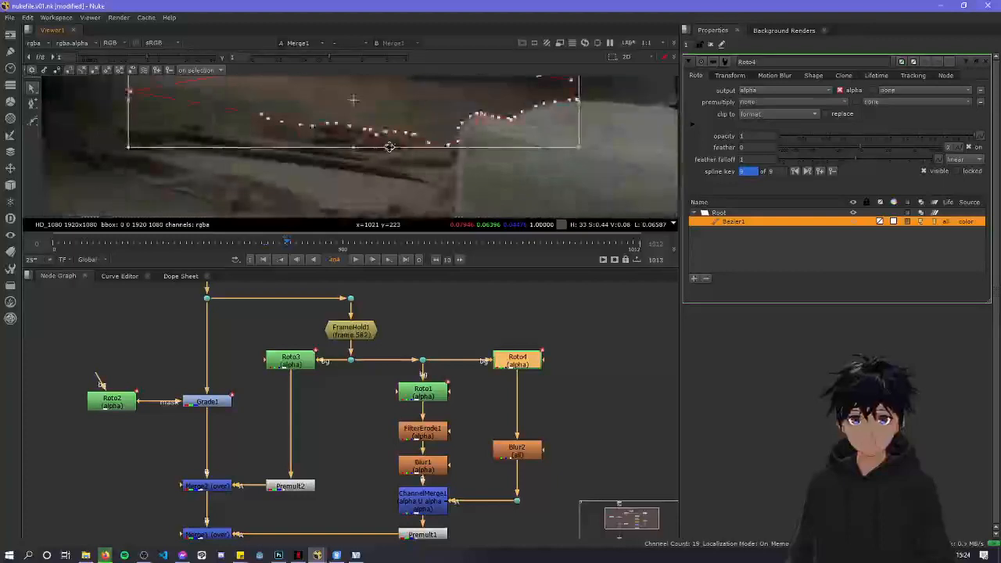
key(Left)
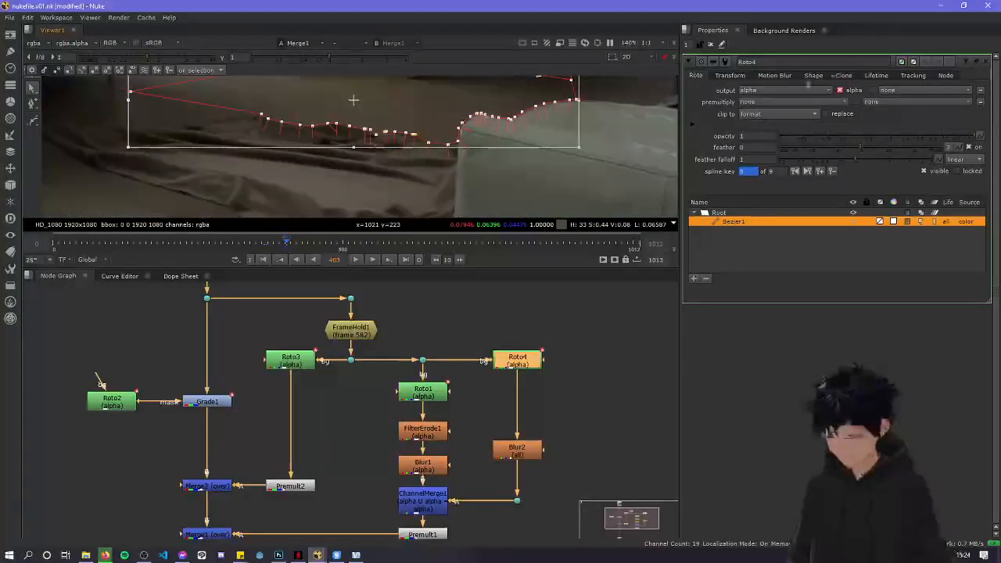
Close the Roto4 properties and set the Blur2 size to 5.4
click(986, 62)
key(Right)
click(515, 458)
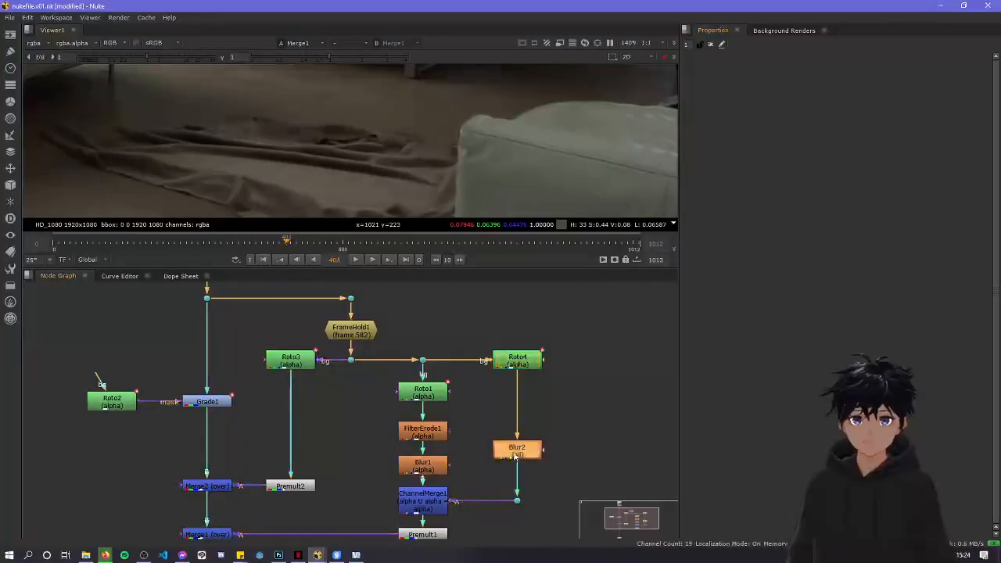
double_click(515, 458)
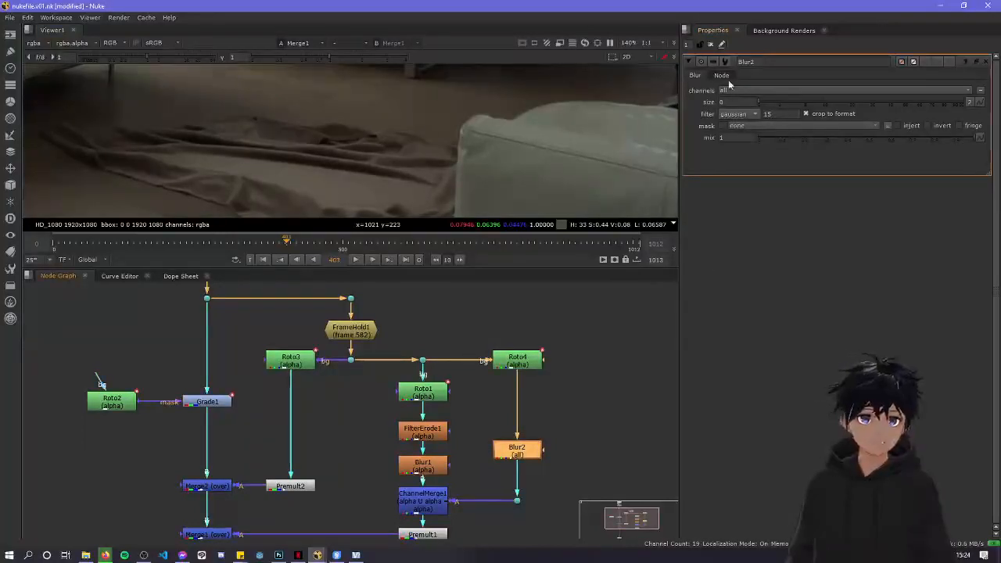
drag(800, 105, 806, 103)
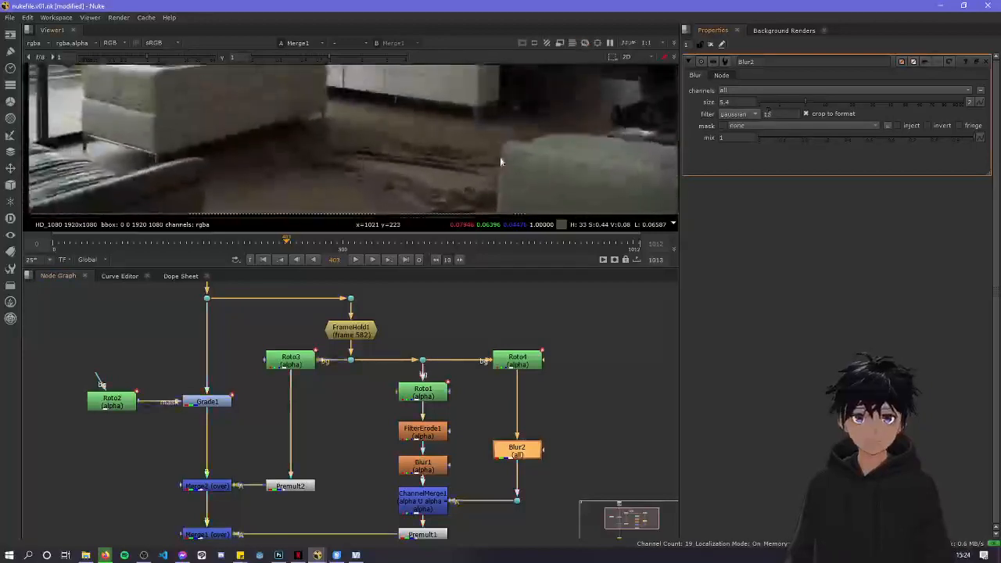
Step back and forth around frames 403 and 404 to check the blurred patch over the cloth beside the sofa
key(Right)
key(Right)
key(Right)
key(Left)
key(Left)
key(Left)
key(Left)
key(Left)
key(Left)
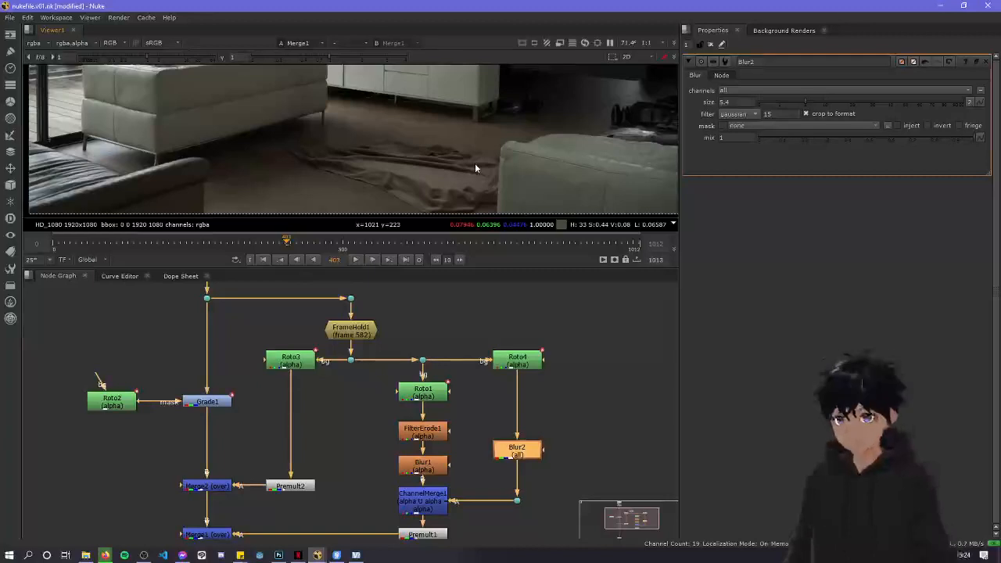
key(Right)
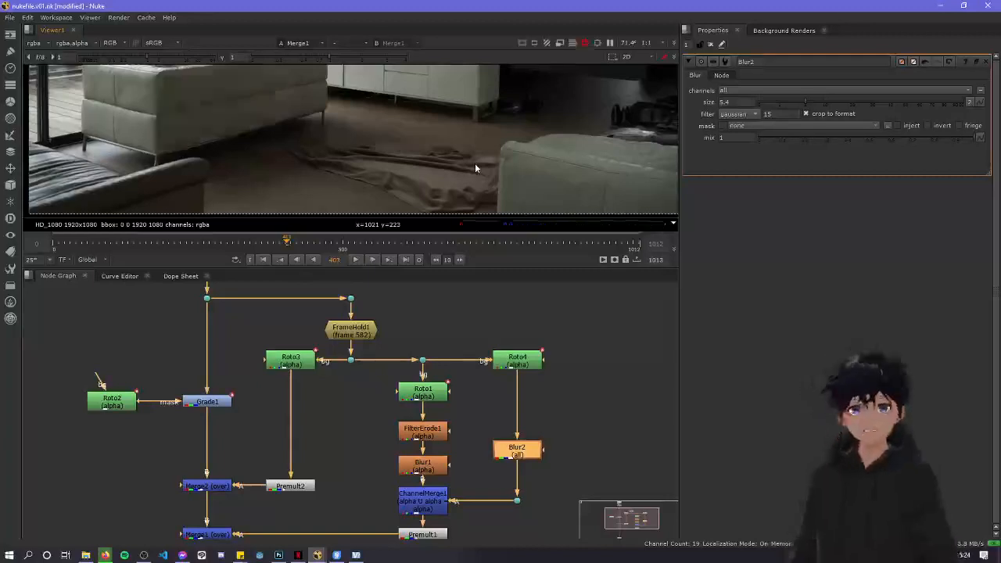
scroll(393, 141, down, 2)
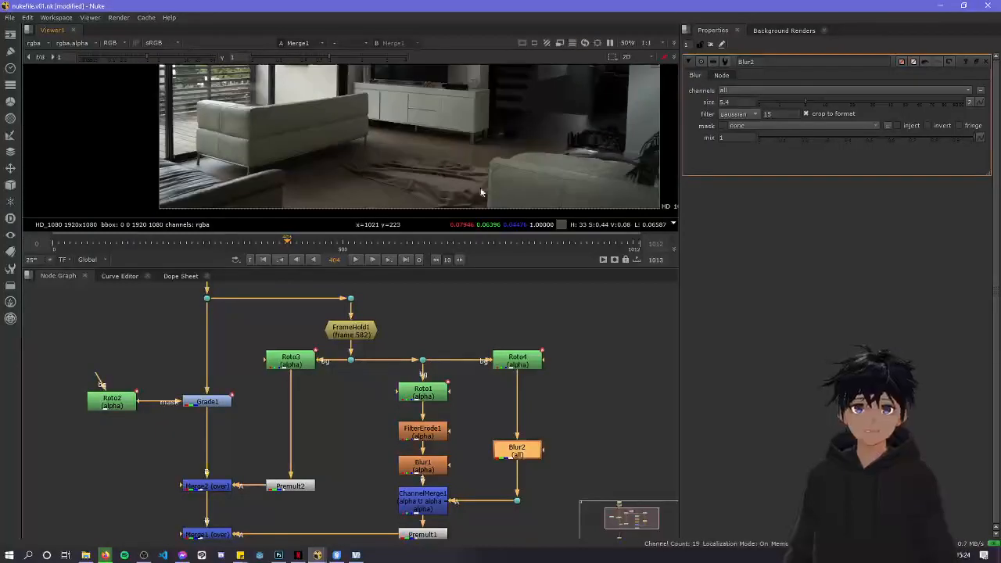
scroll(480, 187, up, 6)
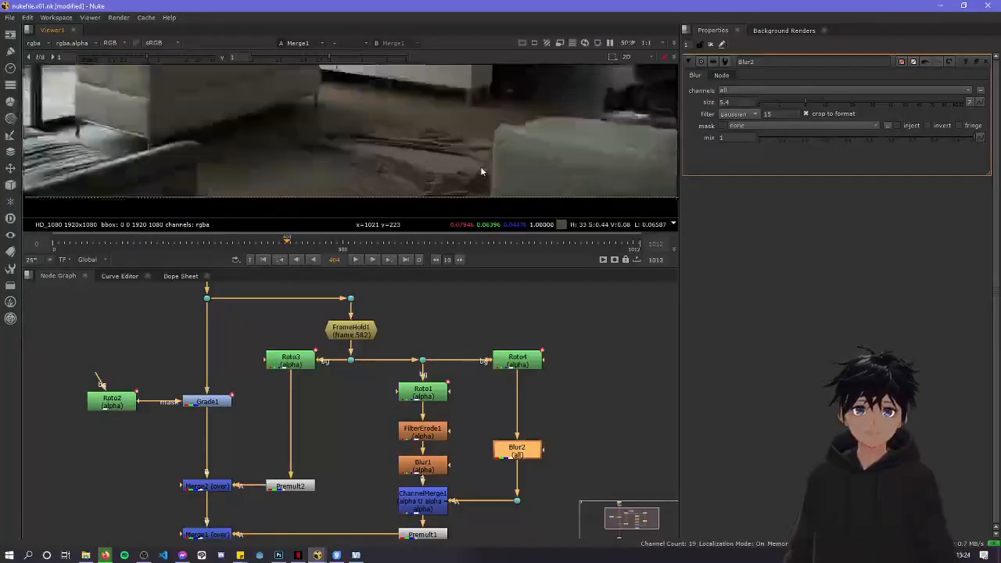
Step backwards from frame 404 to the frames with the standing person, examining the patch edge along the cloth and sofa
key(Left)
key(Left)
key(Left)
key(Left)
key(Left)
key(Left)
key(Left)
key(Left)
key(Left)
key(Left)
key(Left)
key(Left)
key(Left)
key(Left)
key(Left)
key(Left)
key(Left)
key(Left)
key(Left)
key(Left)
key(Left)
key(Left)
key(Left)
key(Left)
key(Left)
key(Left)
key(Left)
key(Left)
key(Left)
key(Left)
key(Left)
key(Left)
key(Left)
key(Left)
key(Left)
key(Left)
key(Left)
key(Left)
key(Left)
key(Left)
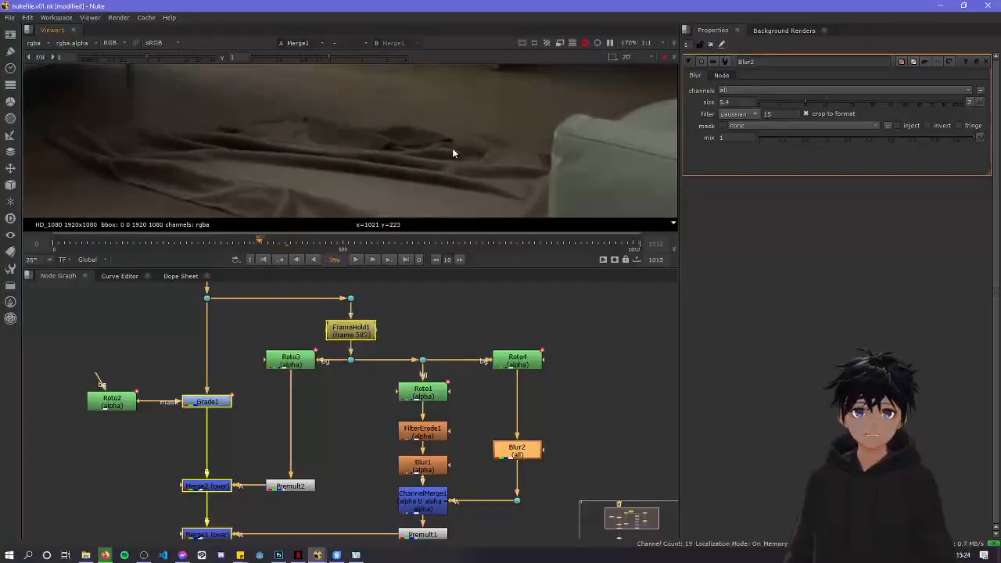
scroll(377, 153, down, 6)
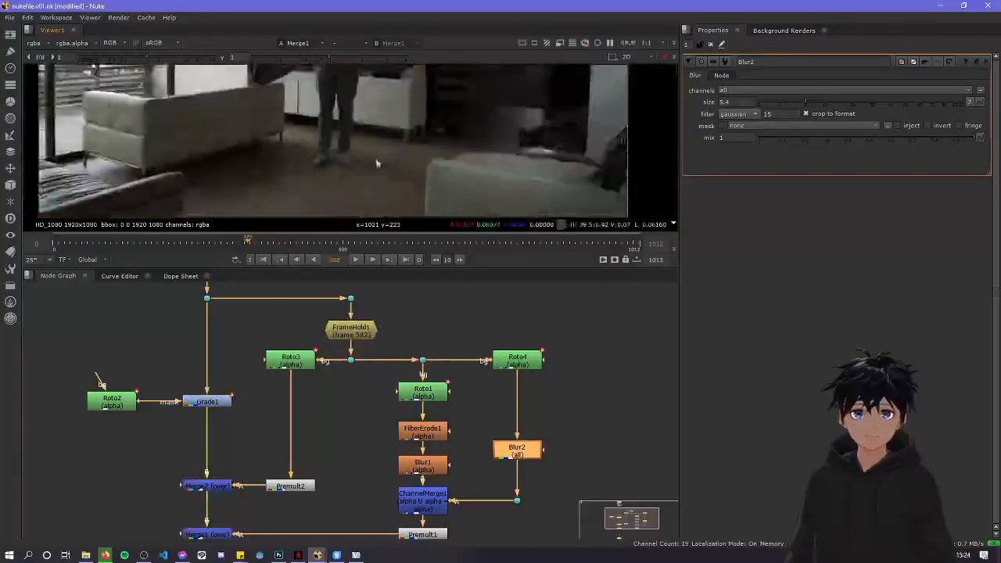
Play the shot forward to frame 404 to review the softened patch around the cloth and sofa corner
click(358, 261)
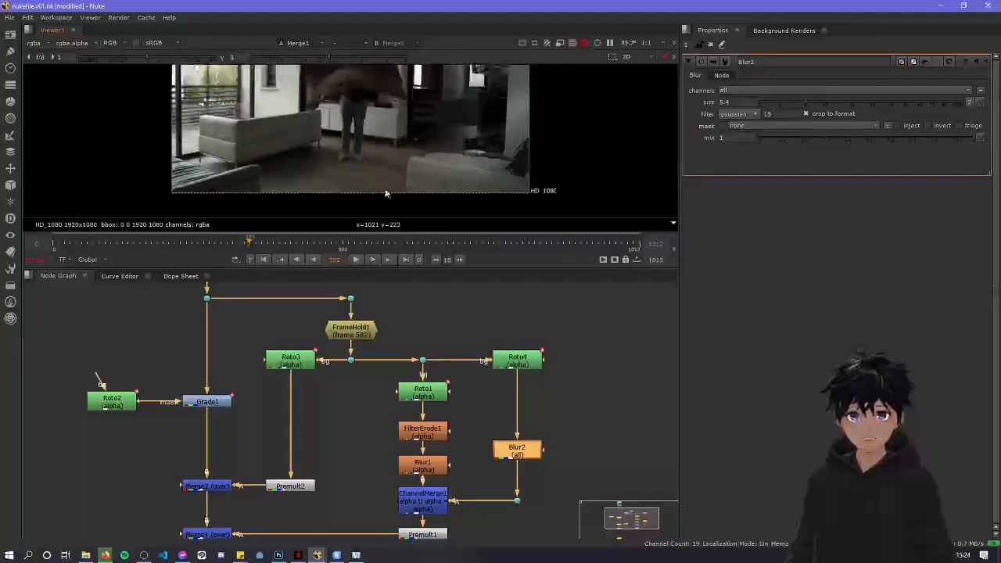
scroll(409, 174, up, 3)
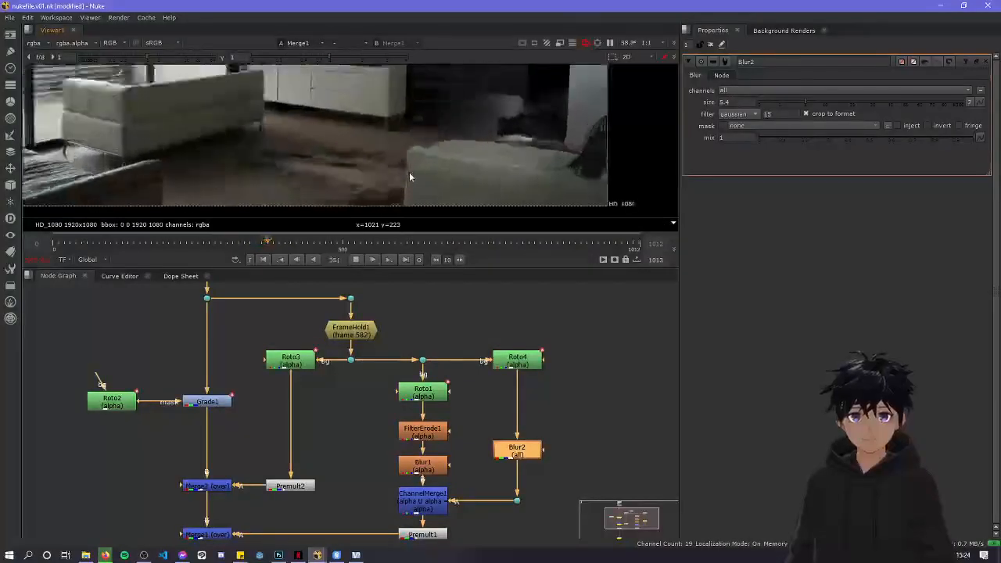
scroll(366, 178, up, 3)
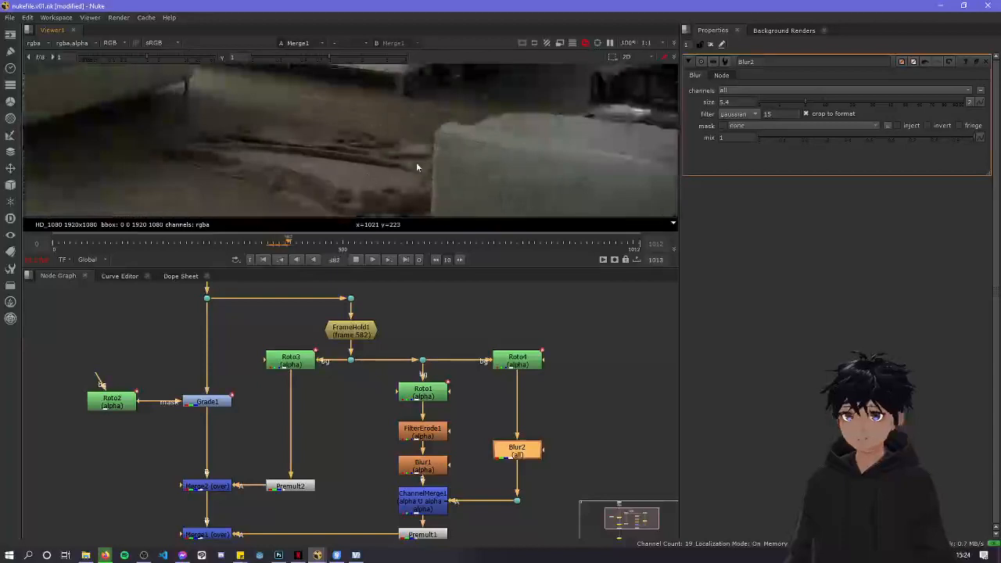
key(k)
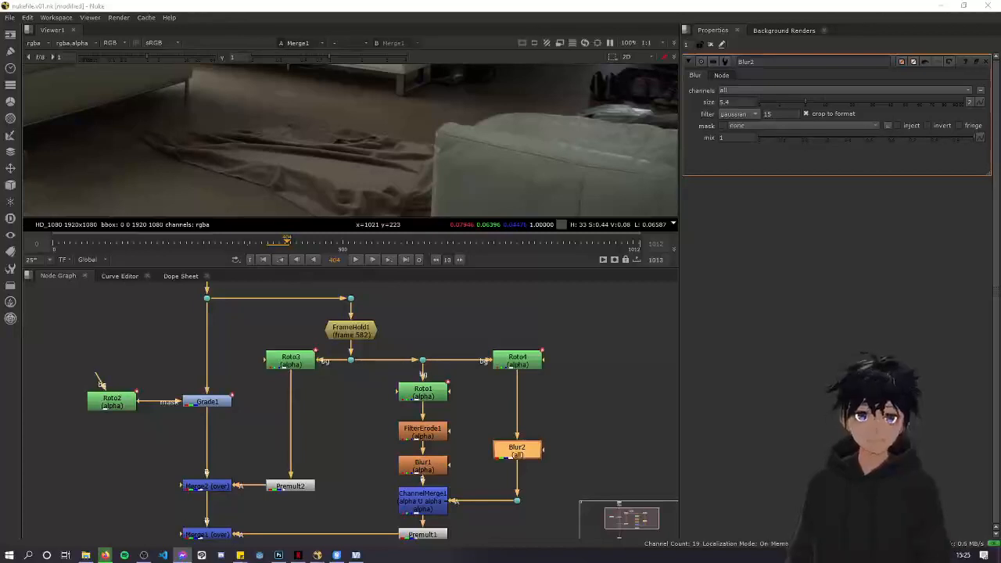
Compare frames 403 and 404 of the merged result to examine the cloth and floor where the Roto4 patch ends
click(419, 7)
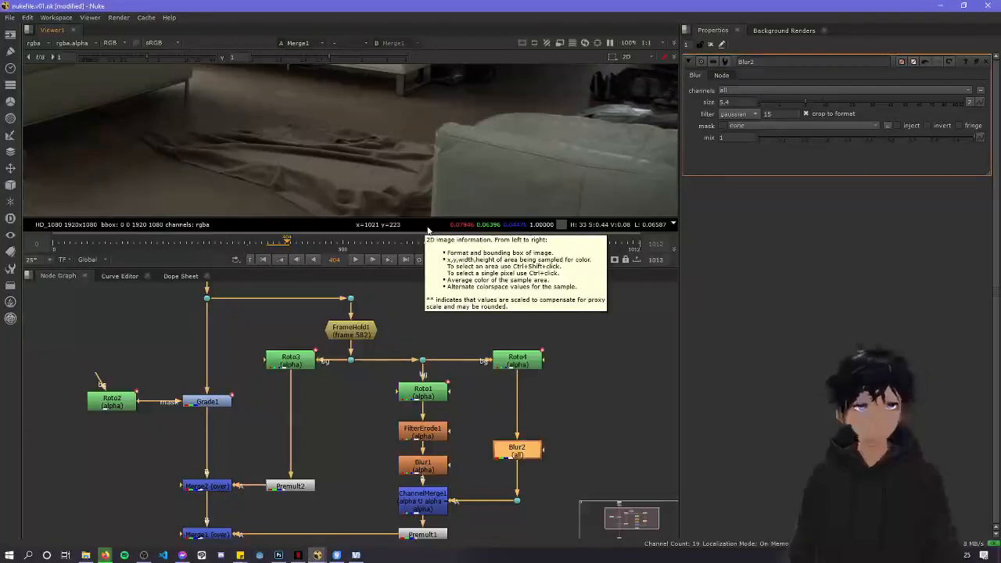
middle_drag(322, 446, 428, 411)
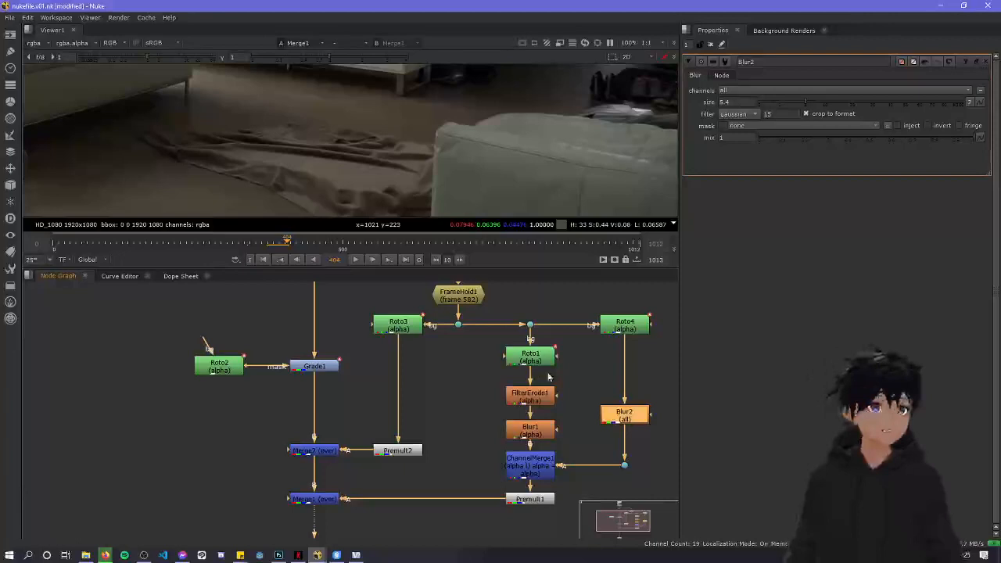
scroll(477, 387, down, 5)
scroll(479, 388, up, 3)
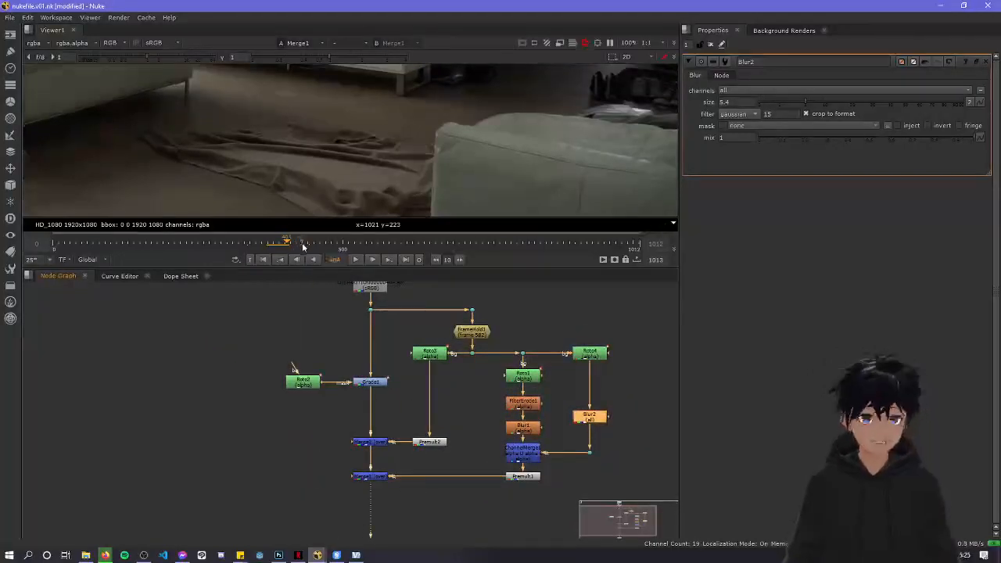
scroll(219, 158, down, 3)
middle_drag(219, 159, 338, 185)
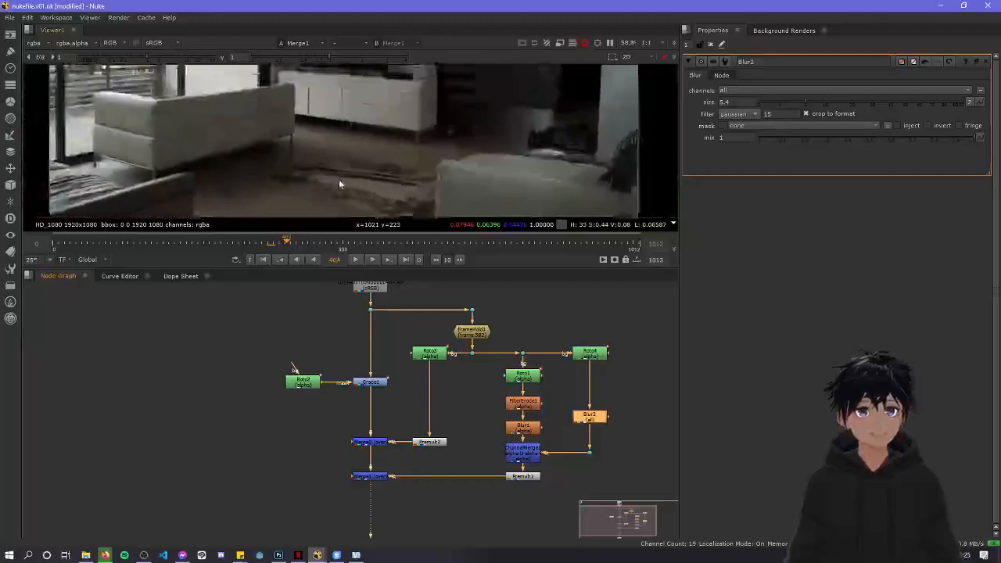
scroll(341, 187, down, 1)
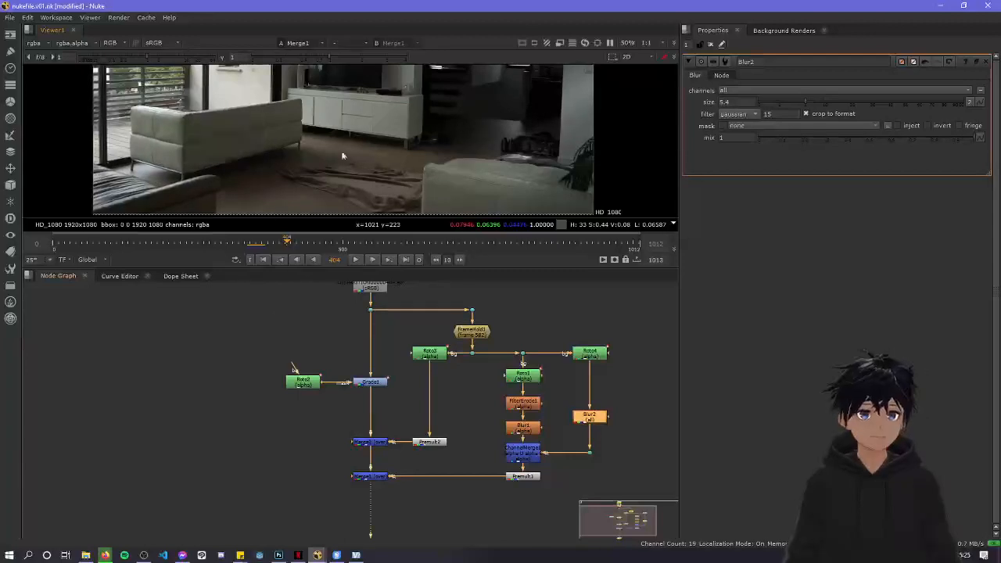
key(Left)
key(Right)
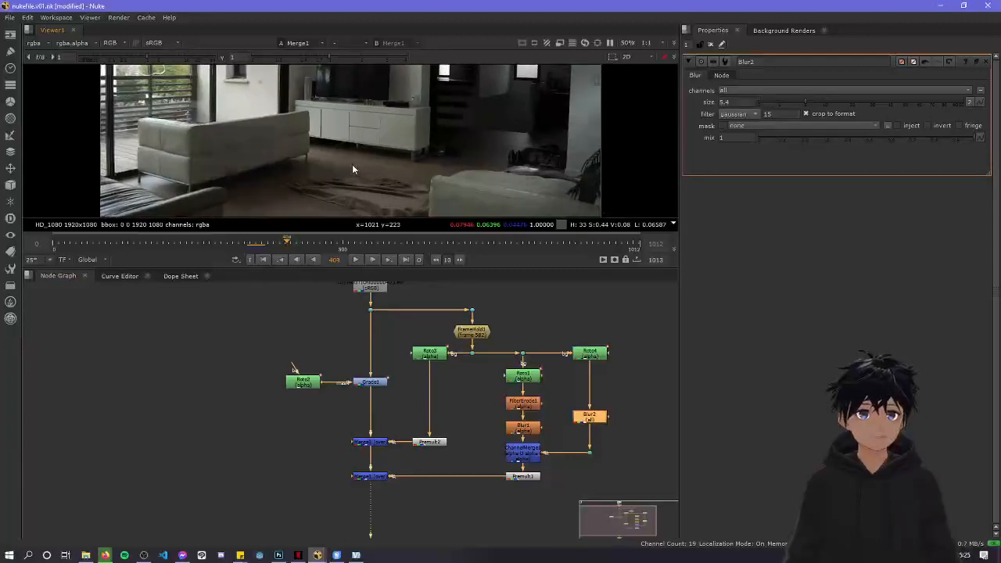
key(Left)
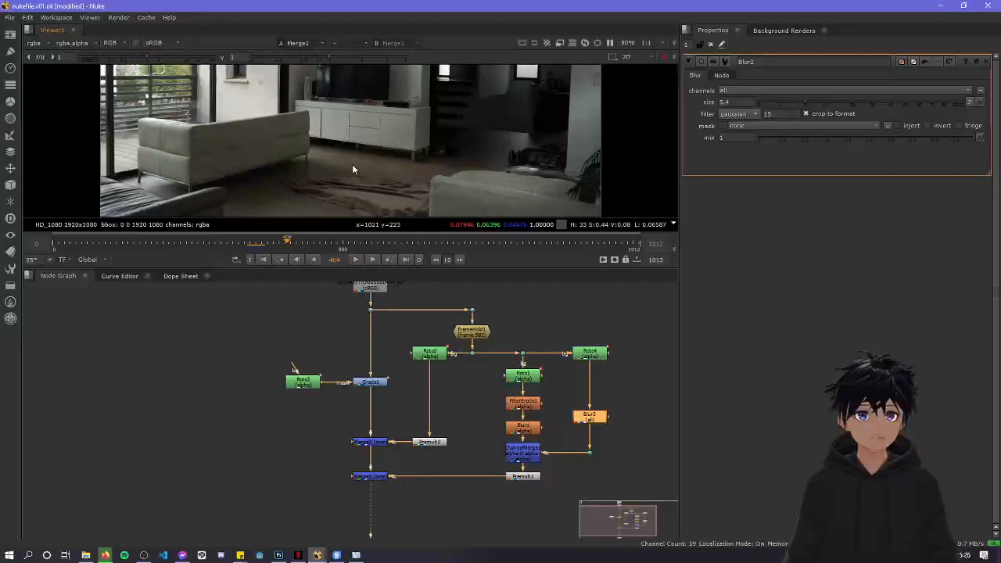
key(Right)
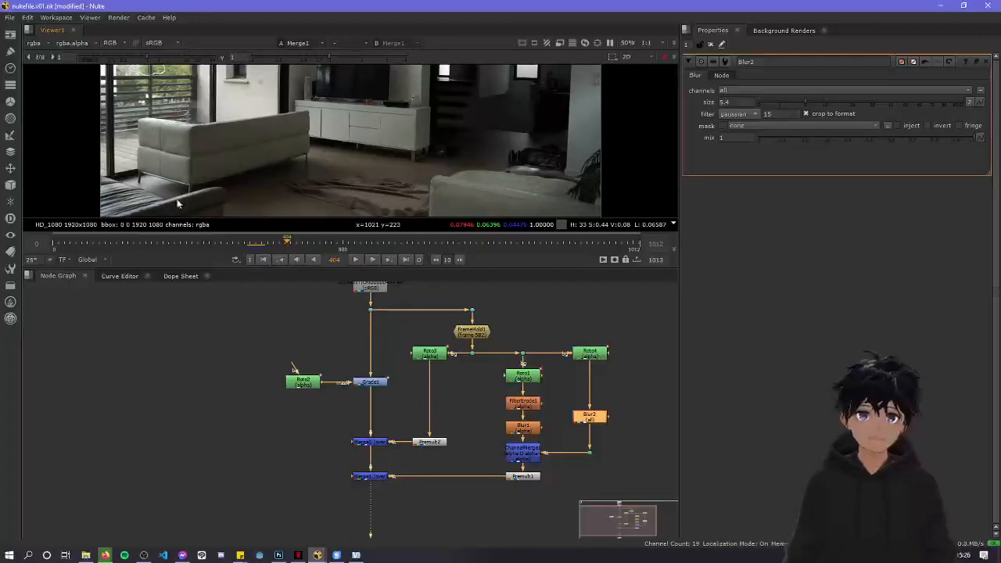
scroll(238, 141, down, 3)
middle_drag(258, 139, 344, 165)
scroll(344, 166, up, 3)
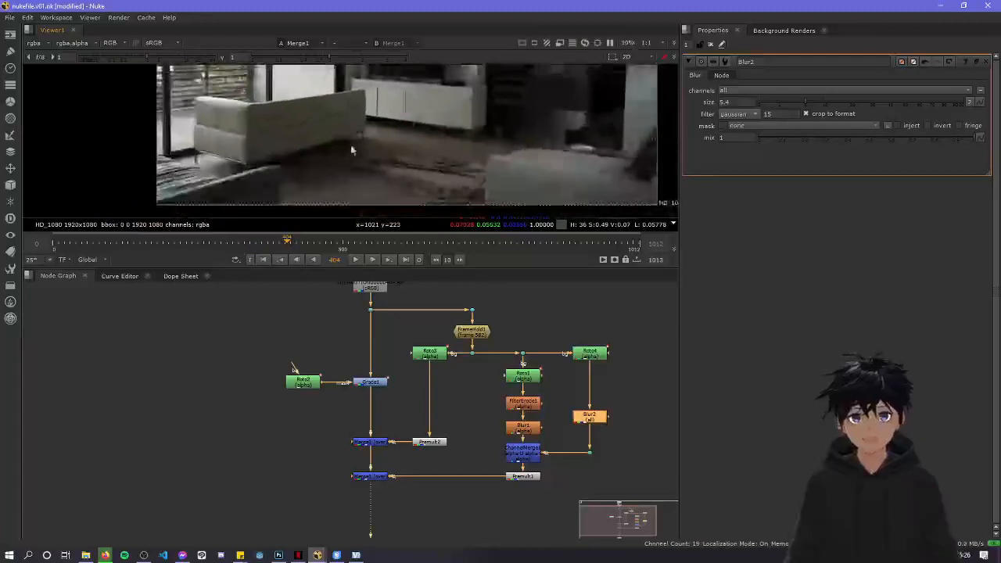
key(Left)
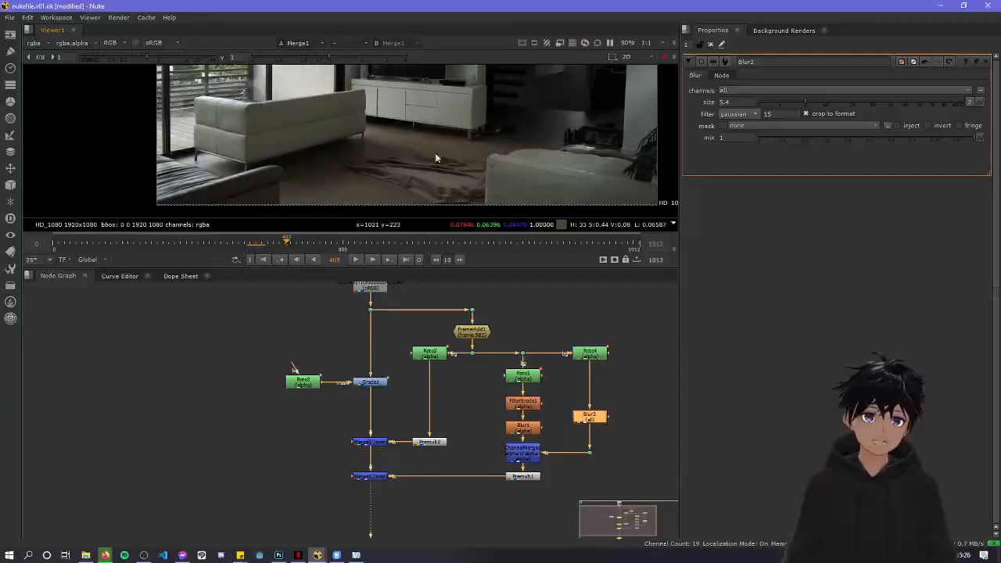
key(Right)
scroll(430, 162, up, 2)
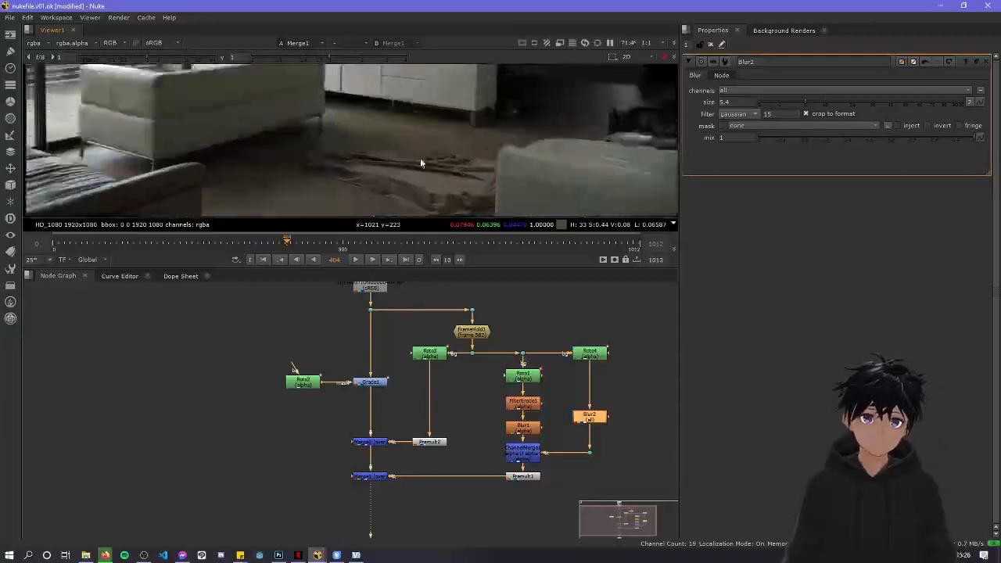
scroll(419, 160, up, 1)
key(Left)
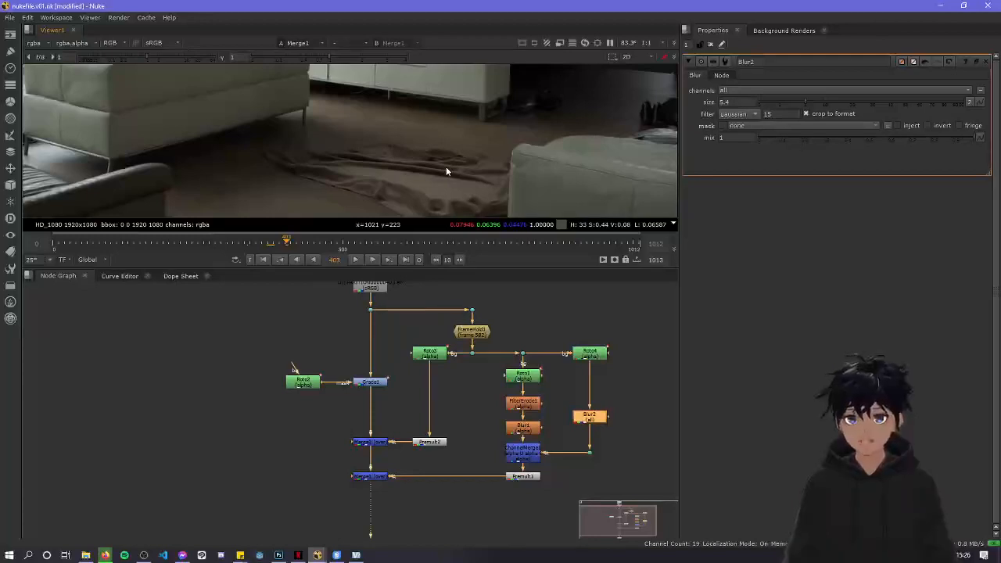
scroll(461, 336, down, 4)
middle_drag(432, 381, 355, 470)
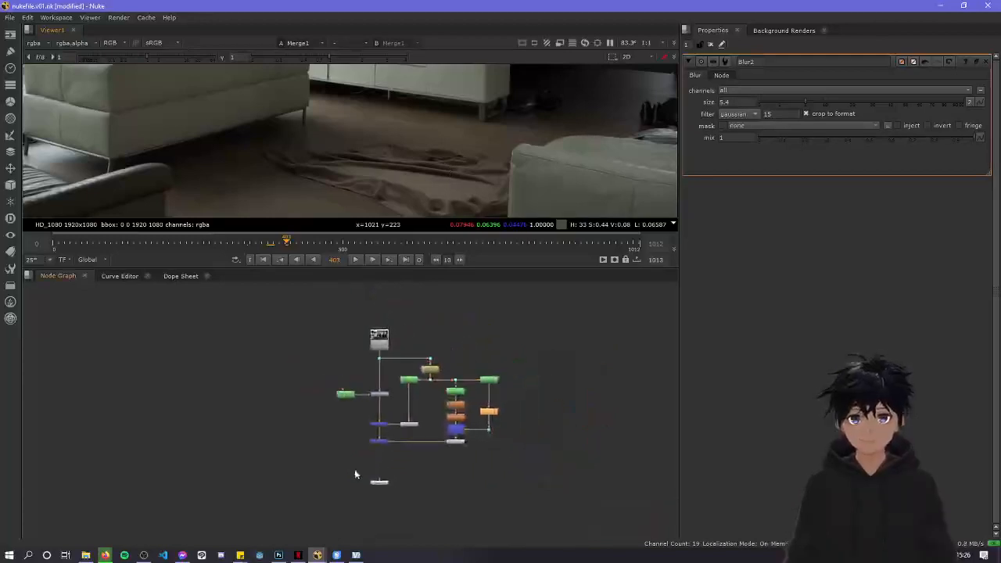
scroll(350, 463, up, 4)
middle_drag(456, 465, 395, 487)
scroll(374, 444, up, 3)
scroll(355, 443, down, 4)
scroll(414, 482, down, 2)
scroll(438, 462, up, 5)
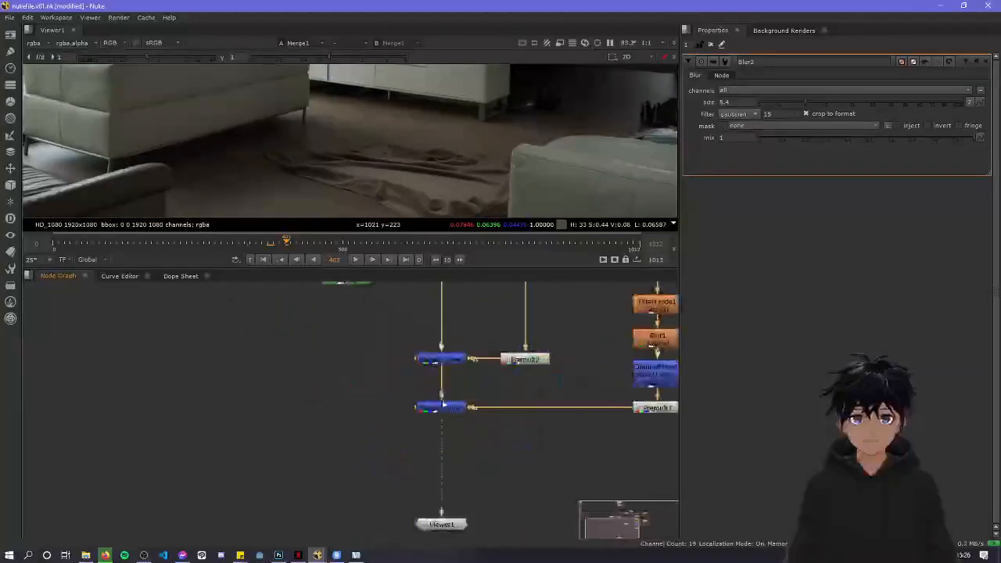
scroll(447, 447, down, 5)
Step forward from frame 403 to 420 to examine the merged shot with the full image in view
scroll(329, 180, down, 4)
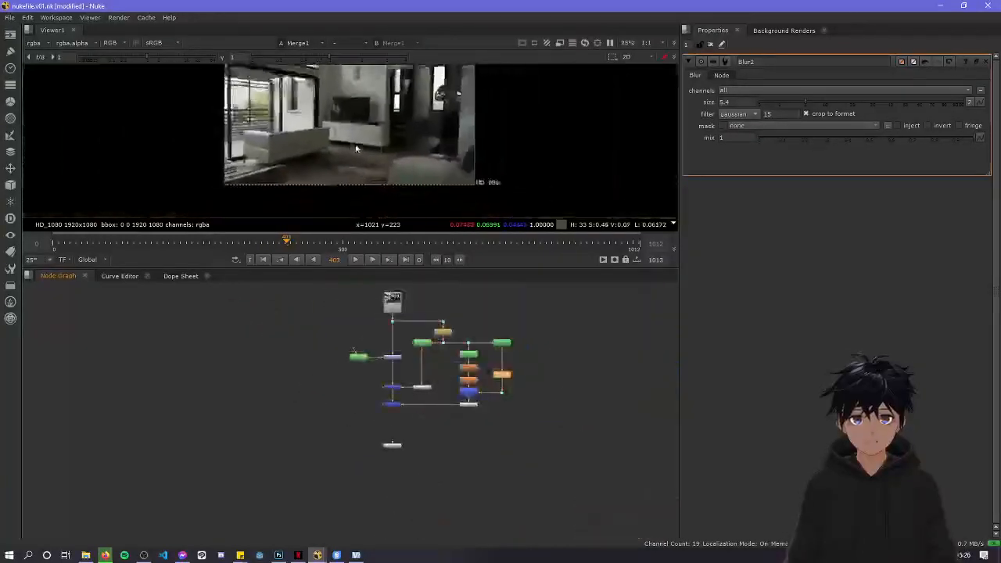
key(Right)
key(Right)
key(Right)
key(Right)
key(Right)
key(Right)
key(Right)
key(Right)
key(Right)
key(Right)
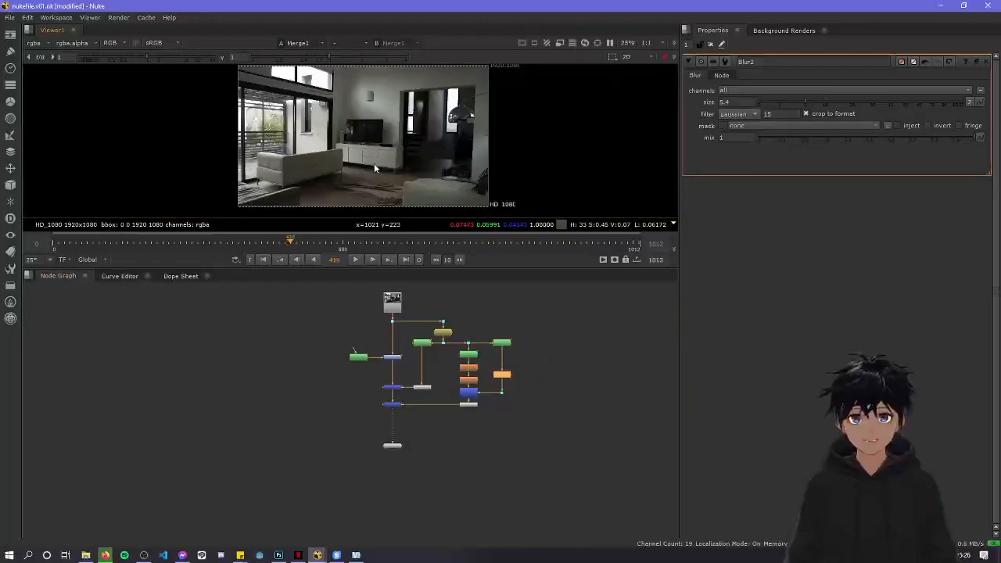
key(Right)
key(Right)
key(Right)
key(Right)
key(Right)
key(Right)
key(Right)
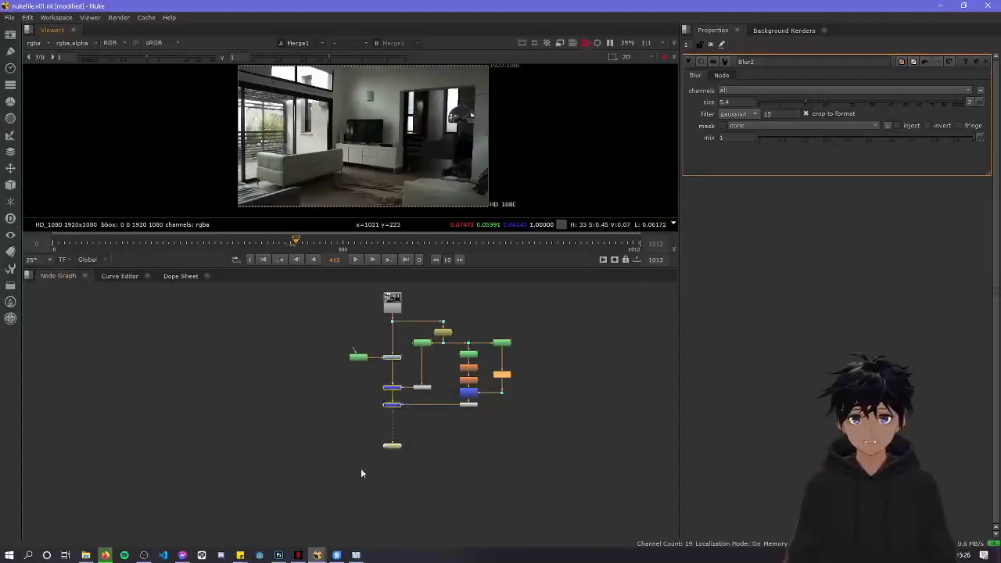
Add a FrameRange node, set its last frame to 420 and connect its input to Merge1
click(358, 435)
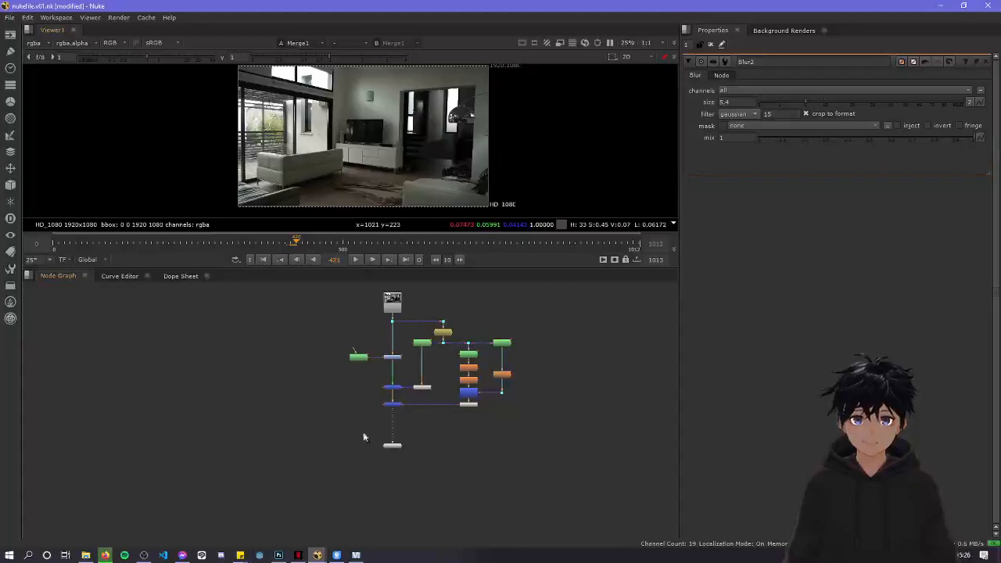
scroll(363, 431, up, 4)
key(Tab)
text(frame)
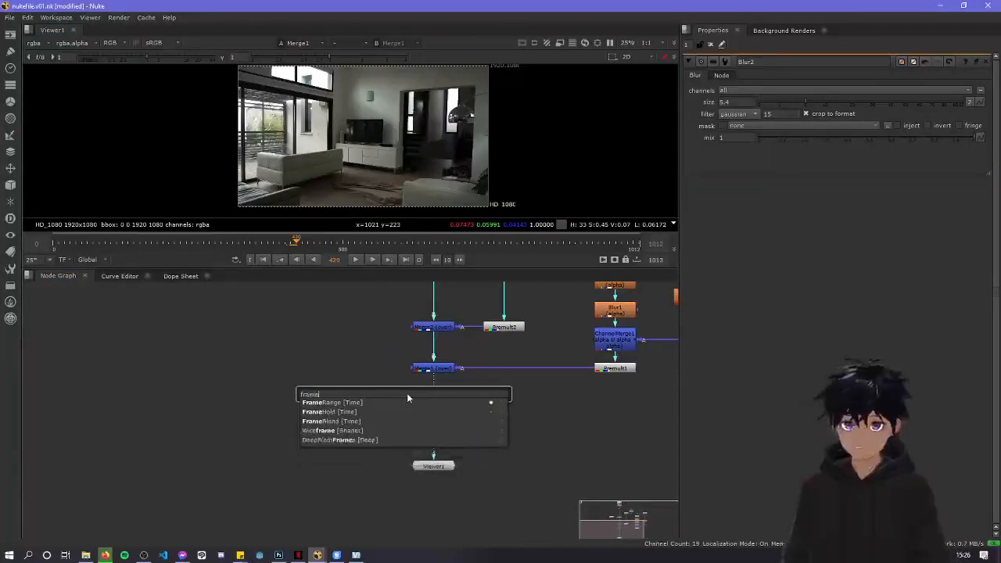
key(Return)
drag(407, 395, 364, 402)
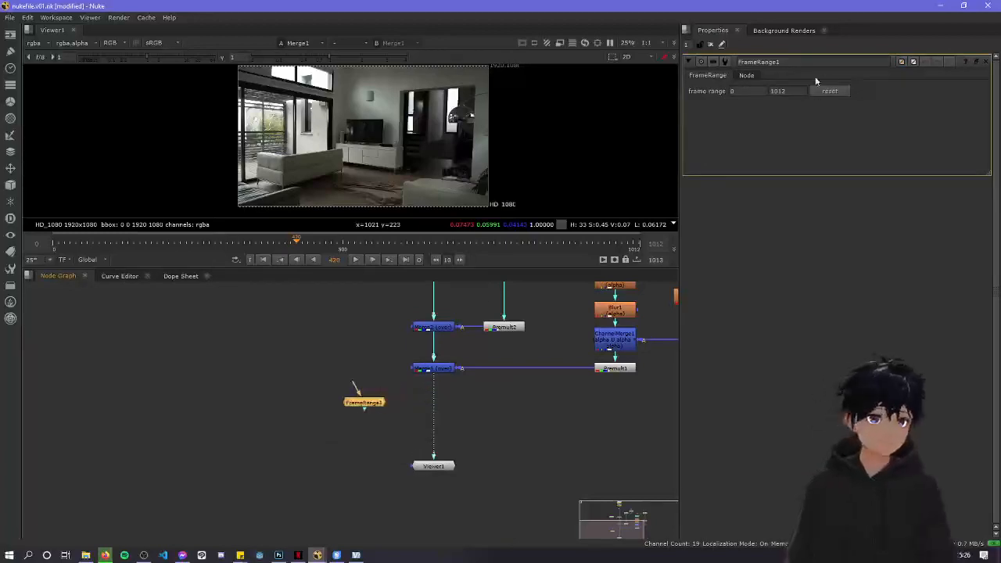
double_click(778, 91)
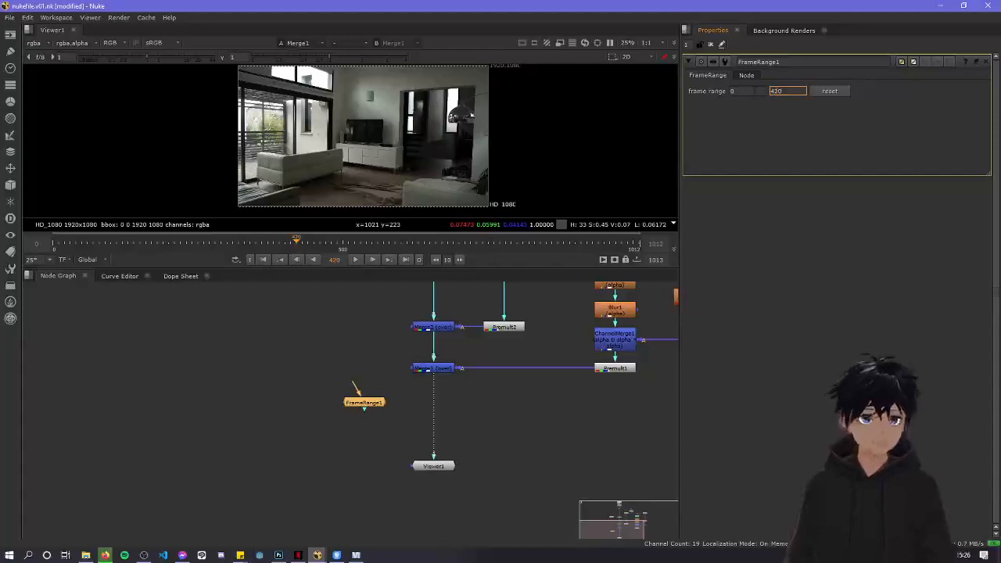
drag(358, 391, 433, 367)
click(512, 407)
key(Tab)
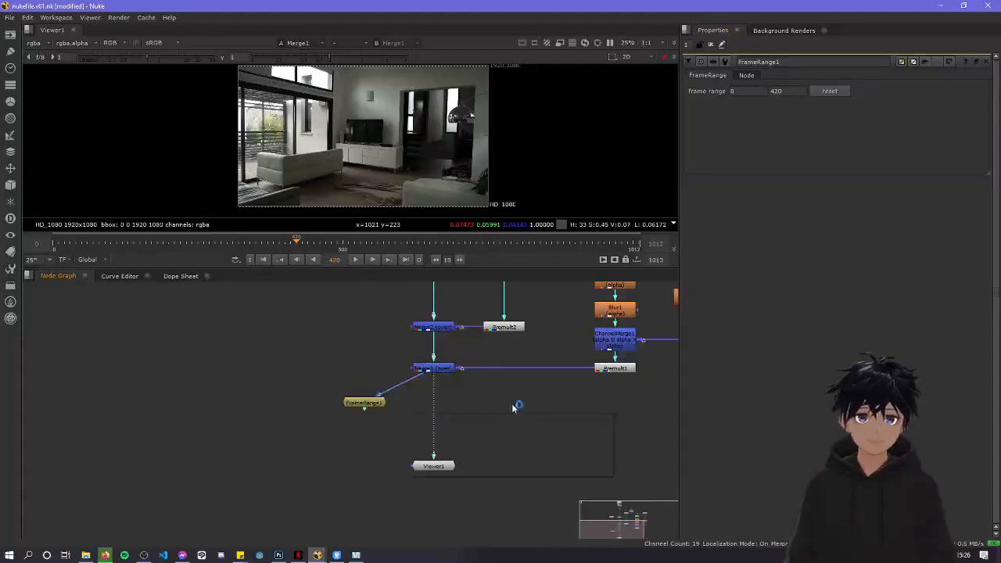
key(Escape)
Jump to the later part of the shot and step backwards to frame 730, examining the sofa and floor in the merged result
double_click(451, 368)
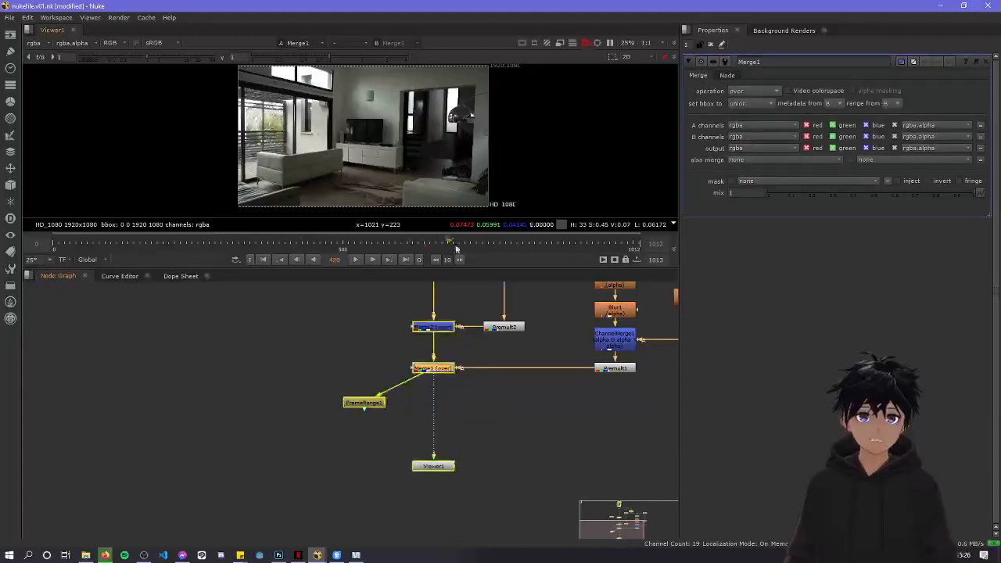
click(509, 244)
drag(510, 243, 489, 242)
scroll(352, 149, up, 2)
key(Left)
key(Left)
key(Left)
key(Left)
key(Left)
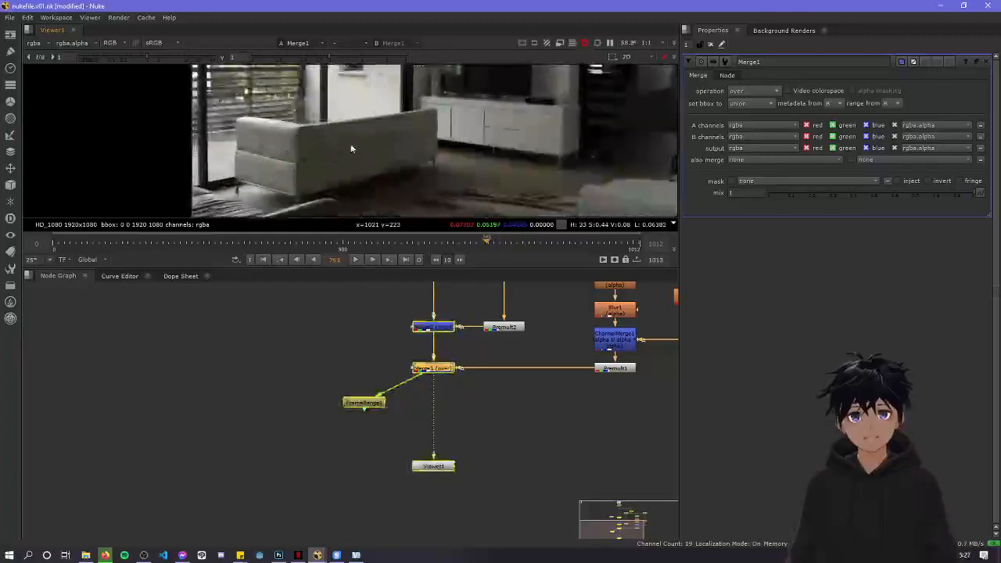
key(Left)
key(Left)
key(Left)
key(Left)
key(Left)
key(Left)
key(Left)
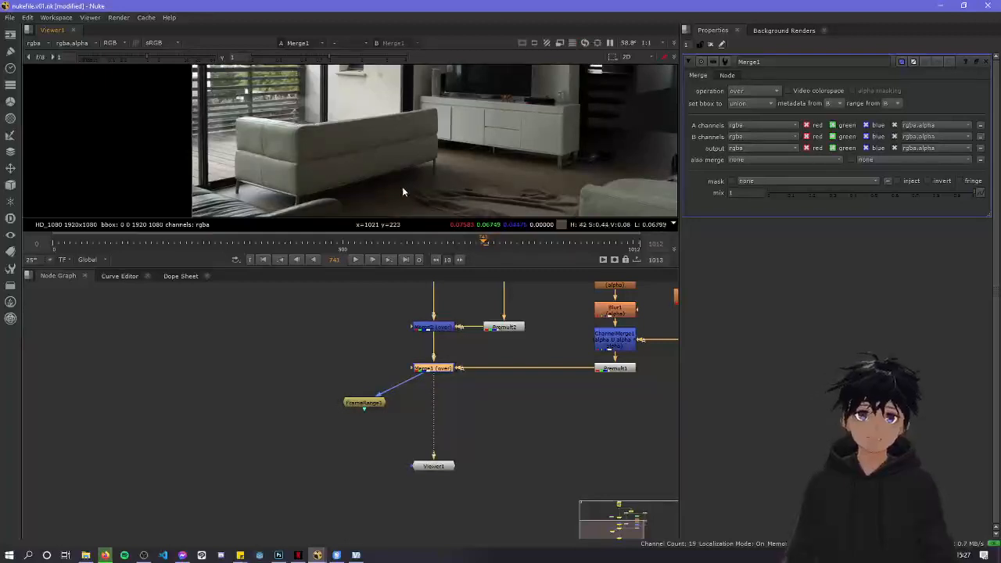
key(Left)
key(Left)
key(Left)
key(Left)
key(Left)
key(Left)
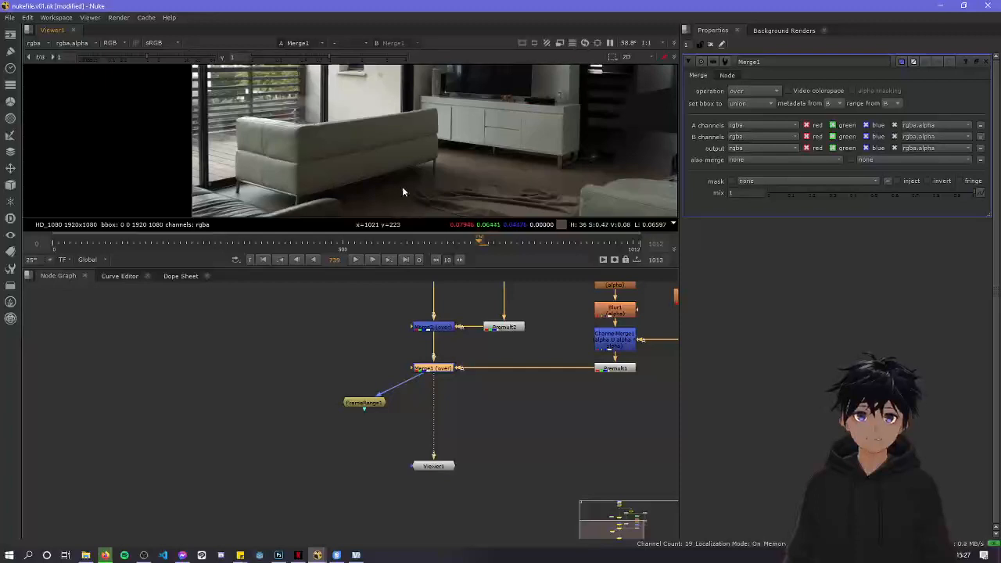
Add a second FrameRange node, set its first frame to 730 and connect its input to Merge1
click(493, 420)
middle_drag(469, 420, 396, 422)
key(Tab)
text(fram)
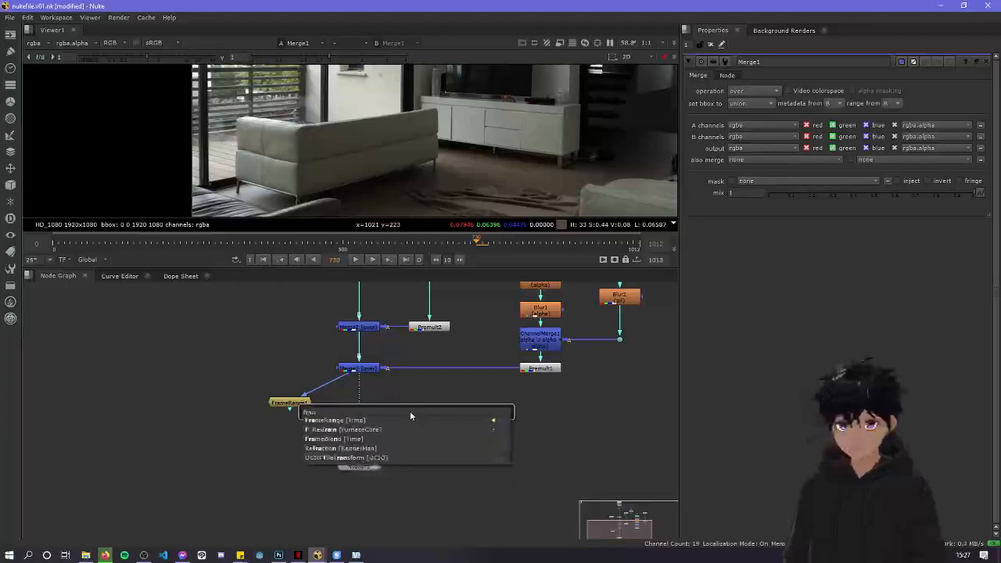
key(Return)
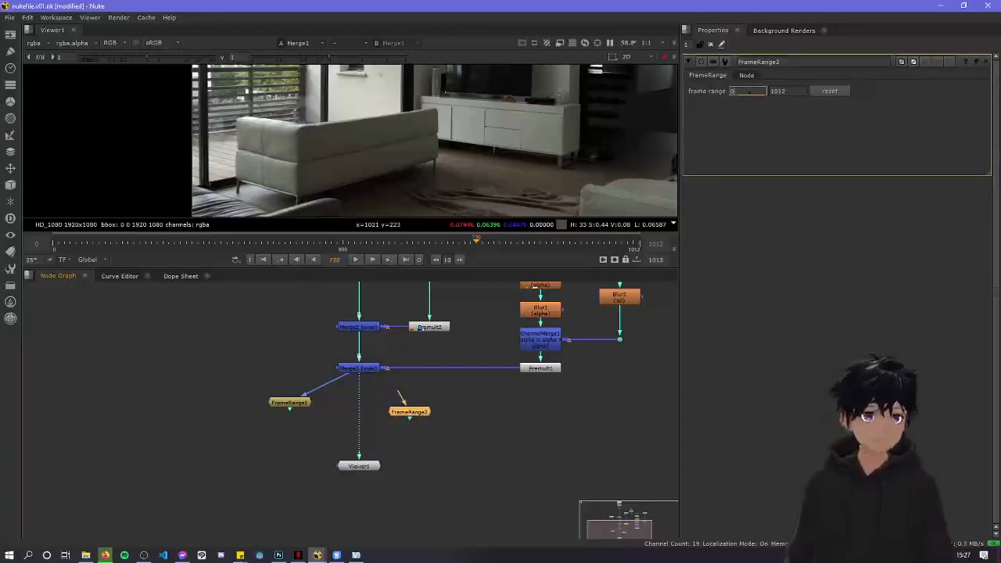
text(73)
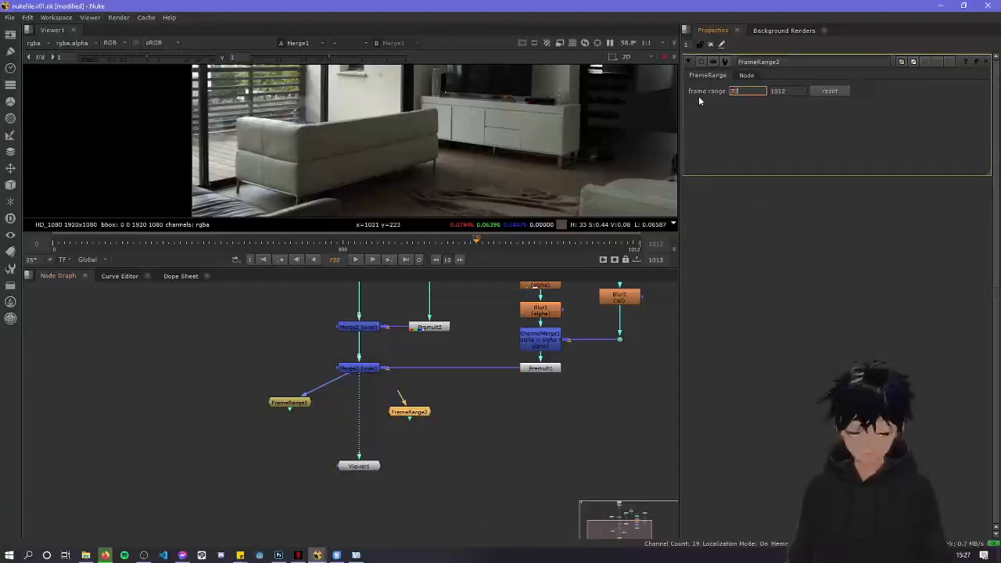
text(0)
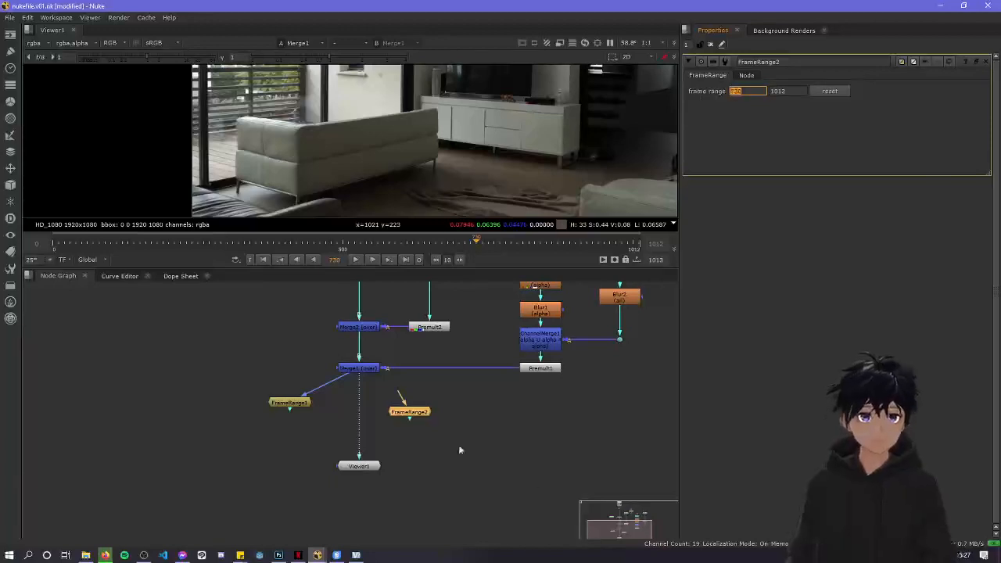
drag(419, 416, 366, 370)
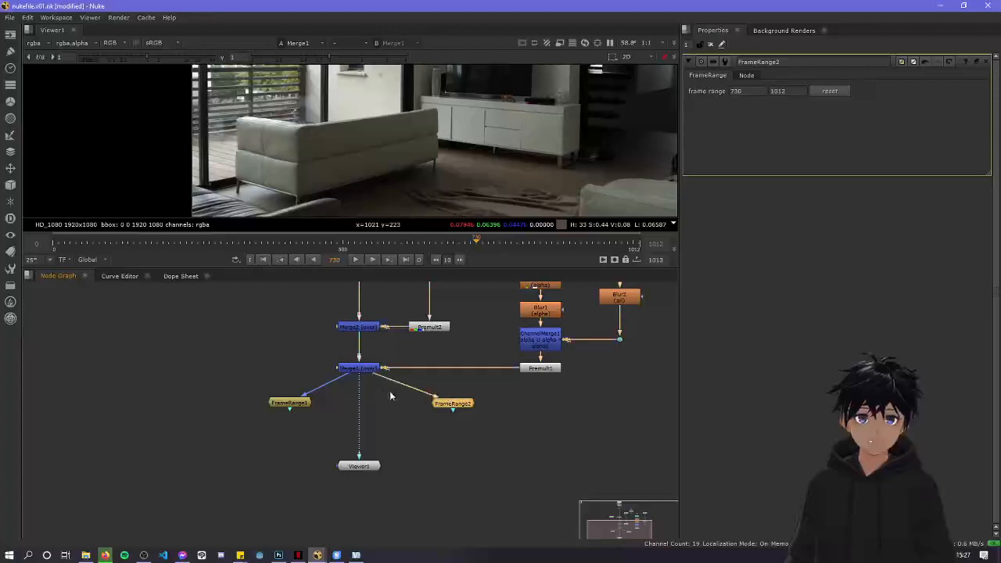
Insert a dot below Merge1 to branch into the FrameRange nodes, and view FrameRange2's output at frame 313
click(383, 384)
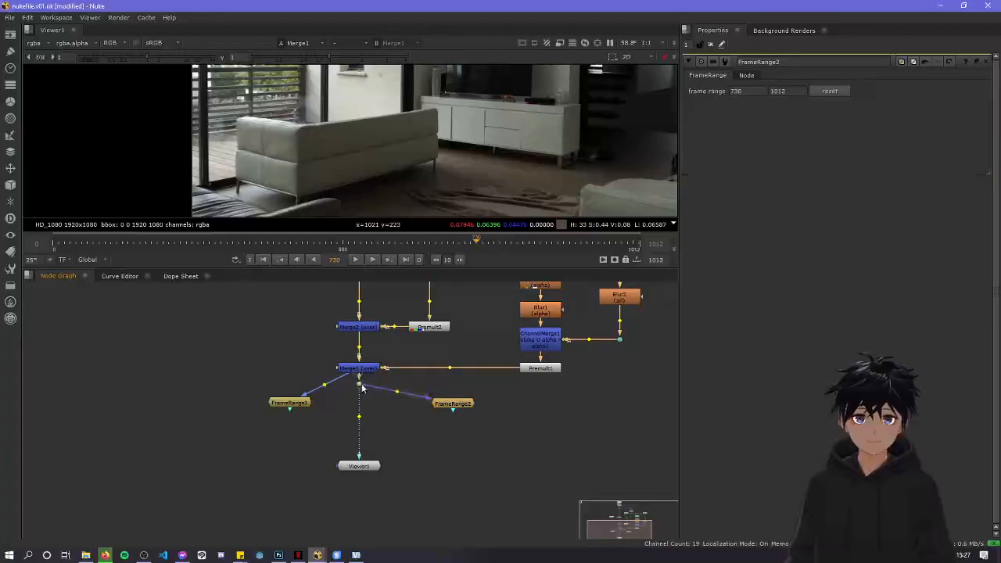
drag(341, 381, 359, 384)
click(455, 405)
key(1)
drag(437, 252, 235, 250)
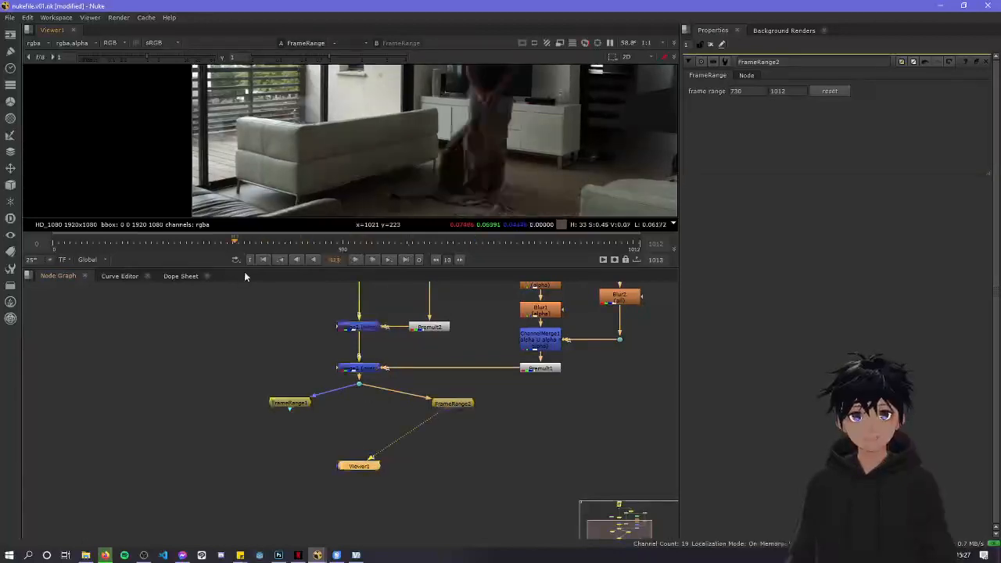
scroll(274, 319, down, 3)
scroll(274, 319, up, 4)
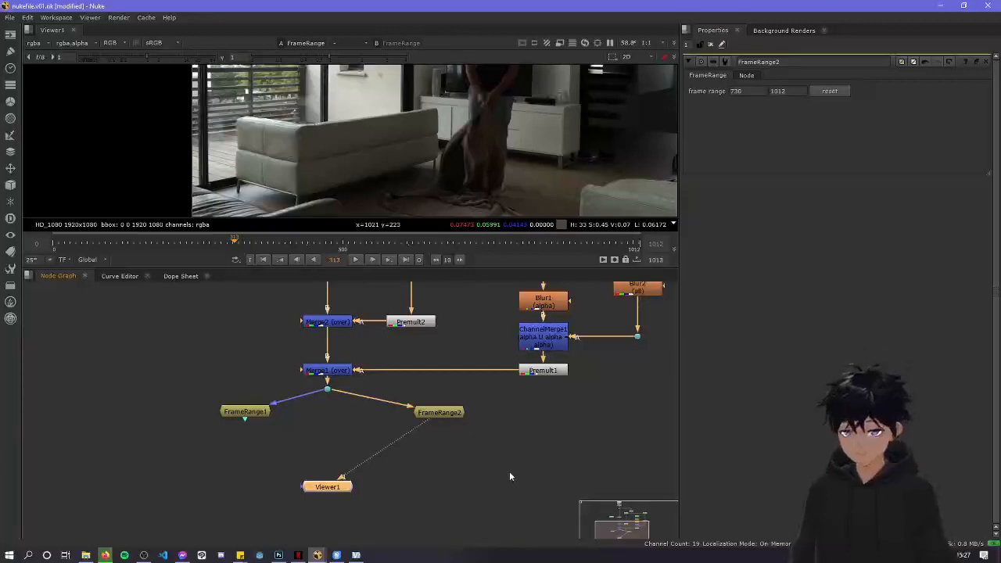
scroll(375, 155, down, 4)
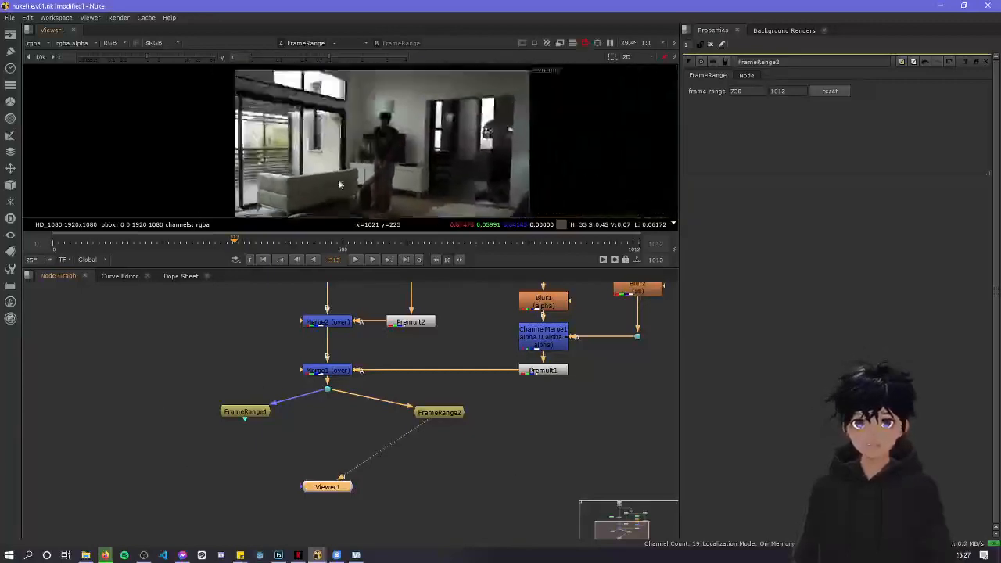
scroll(375, 155, down, 1)
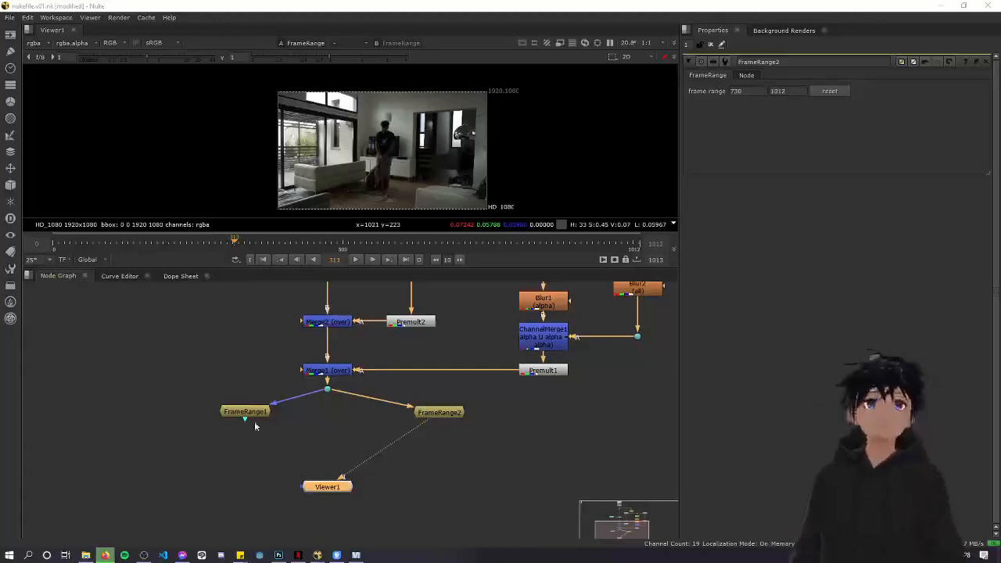
Delete both FrameRange nodes below Merge1
mouse_move(250, 412)
mouse_down()
mouse_move(273, 431)
mouse_move(245, 410)
mouse_up()
drag(418, 417, 404, 428)
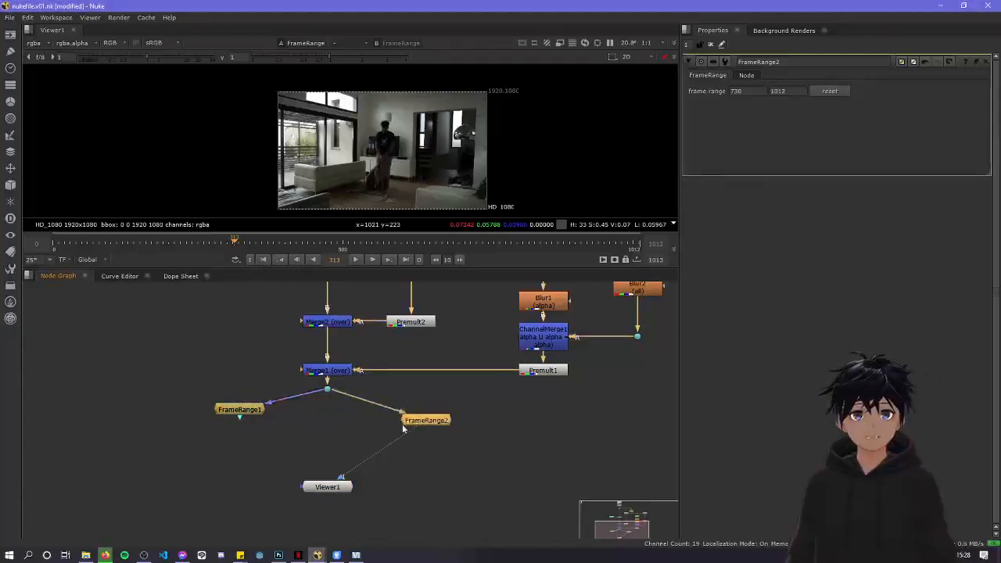
drag(244, 412, 251, 430)
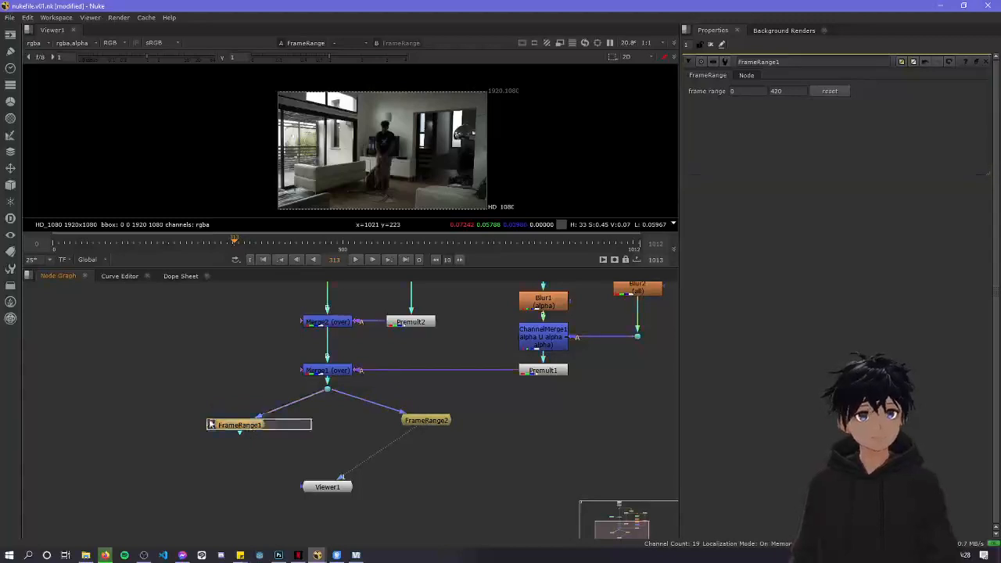
drag(518, 441, 187, 410)
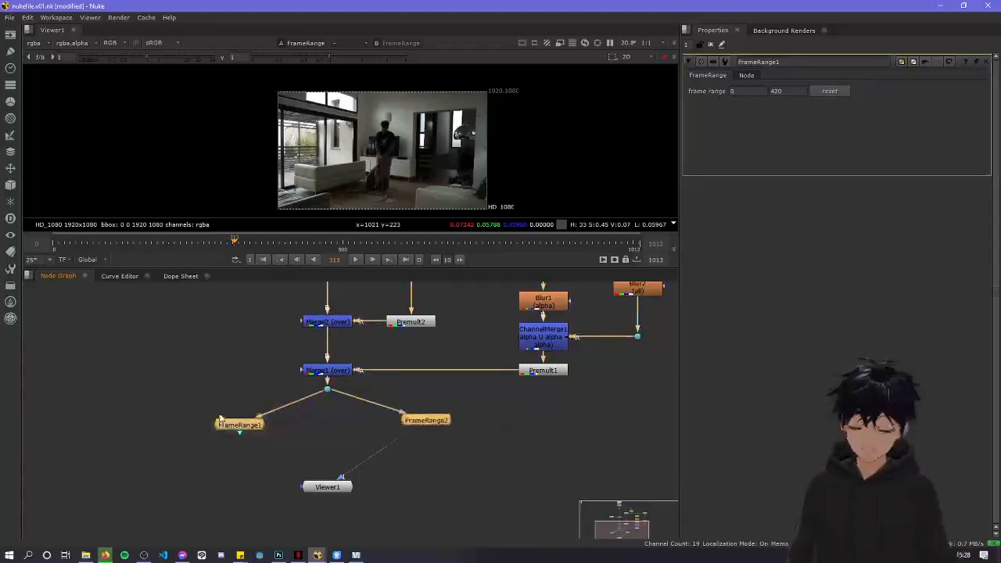
key(Delete)
text(f)
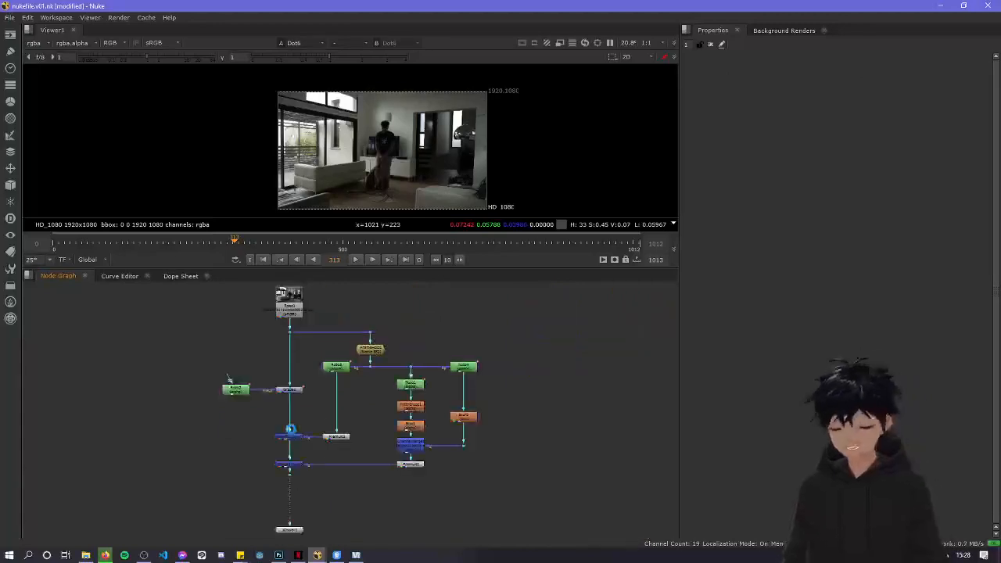
text(ram)
click(774, 416)
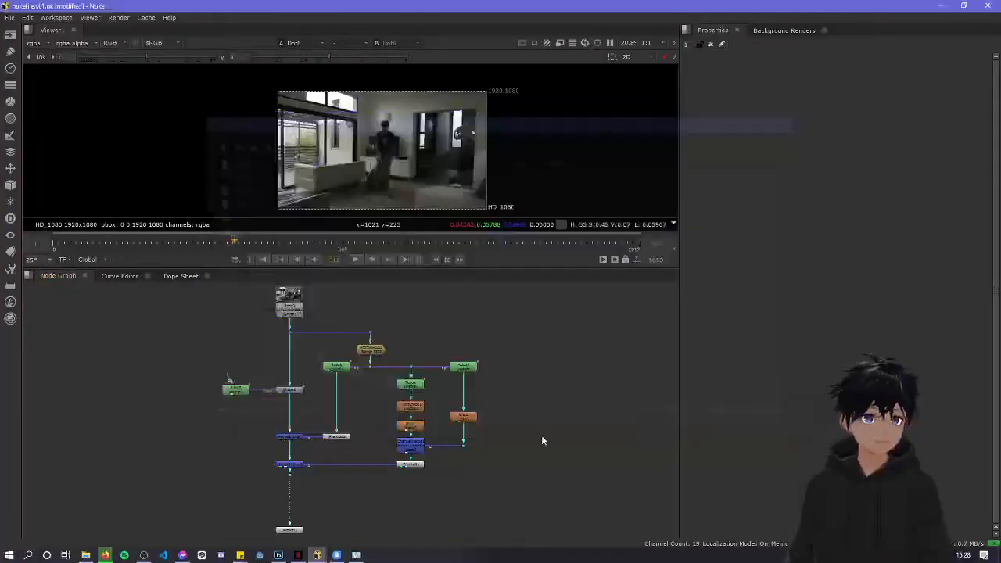
scroll(438, 406, up, 5)
key(Tab)
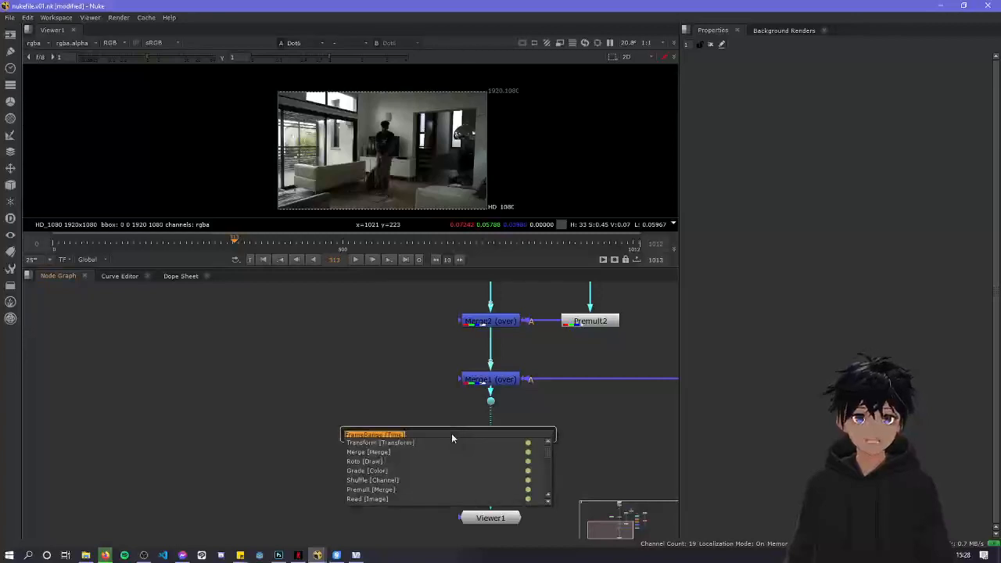
text(frame)
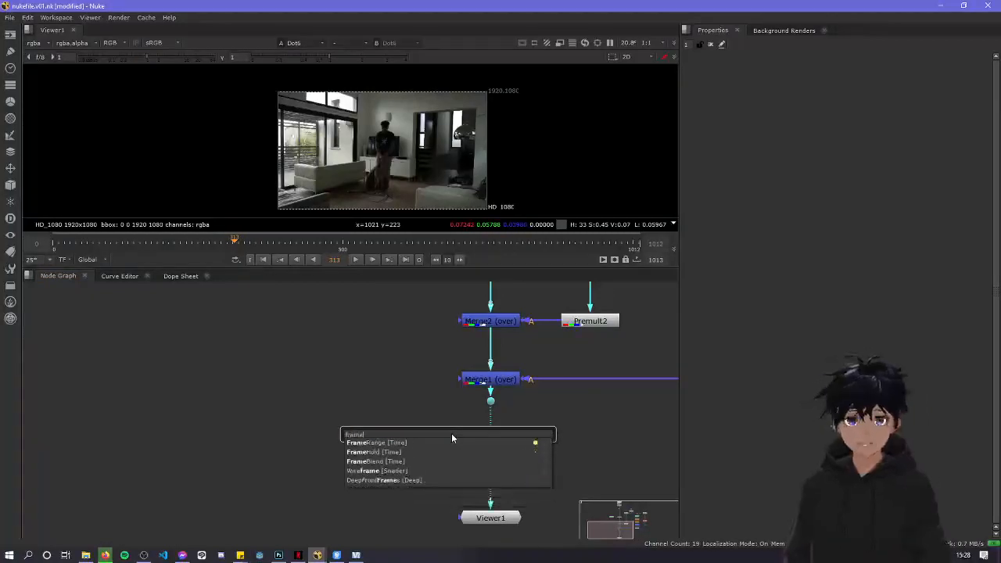
key(BackSpace)
key(BackSpace)
key(BackSpace)
key(BackSpace)
key(BackSpace)
text(o)
key(BackSpace)
text(t)
key(Return)
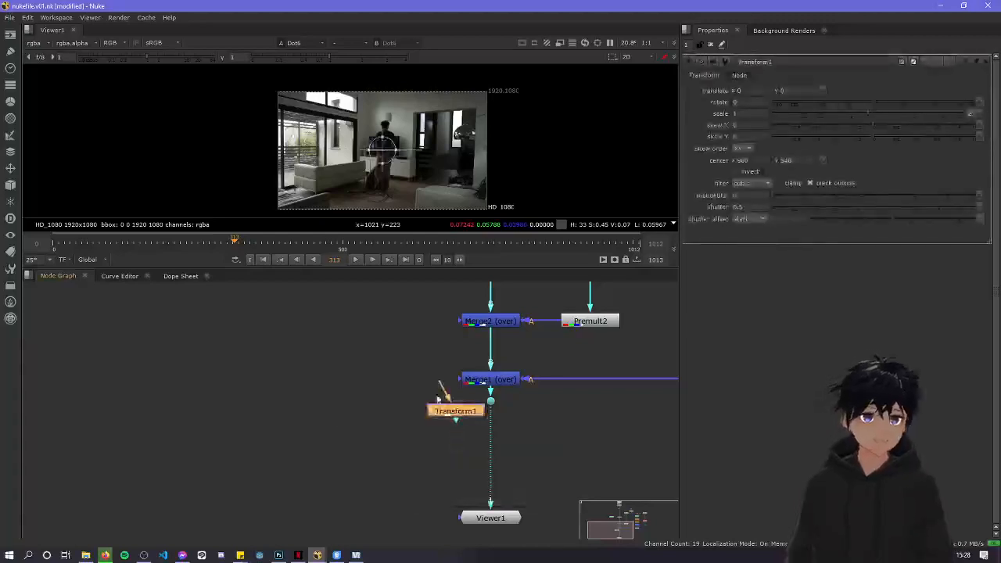
key(Delete)
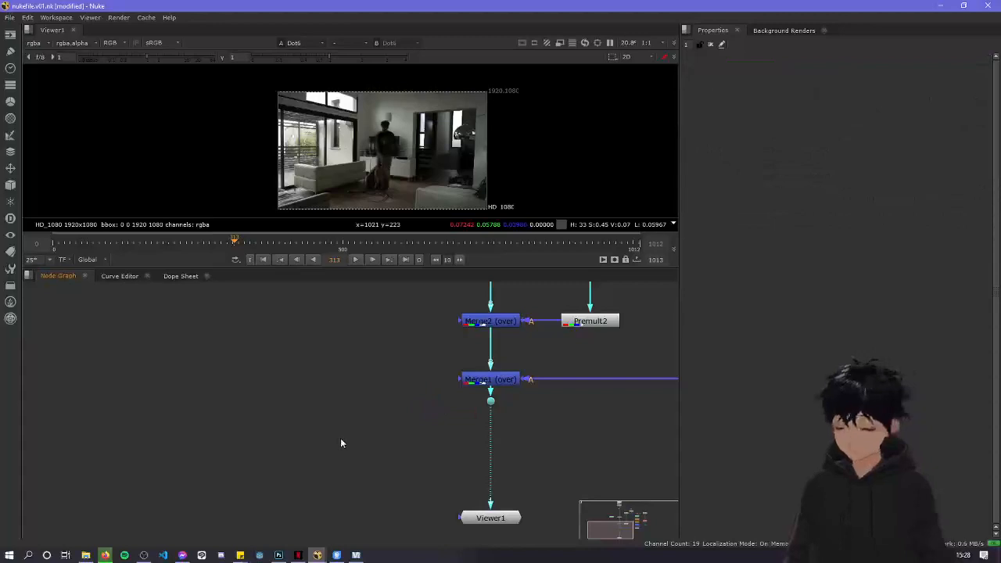
key(Tab)
text(o)
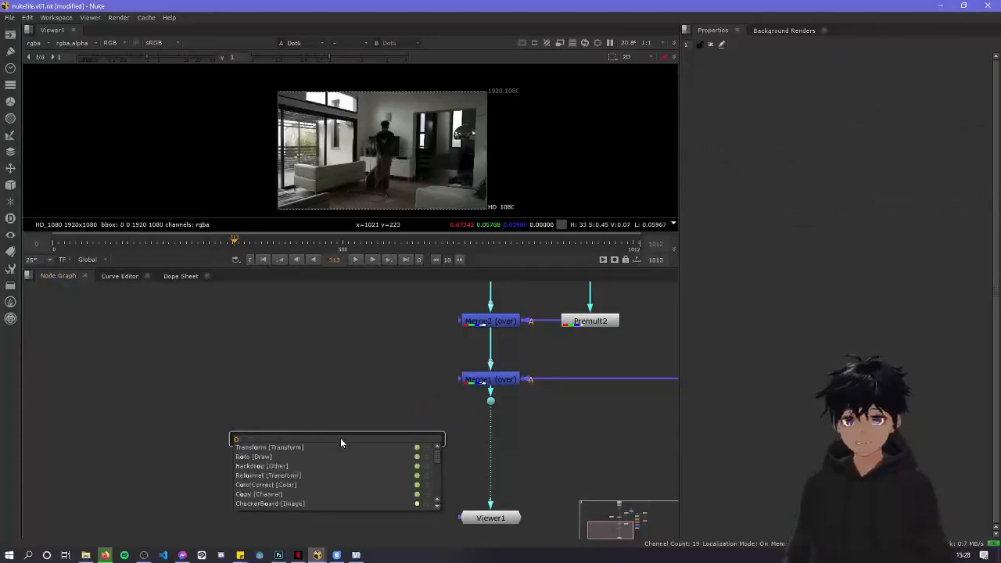
key(Down)
key(BackSpace)
key(BackSpace)
key(BackSpace)
key(BackSpace)
key(BackSpace)
key(BackSpace)
key(BackSpace)
key(BackSpace)
key(BackSpace)
key(BackSpace)
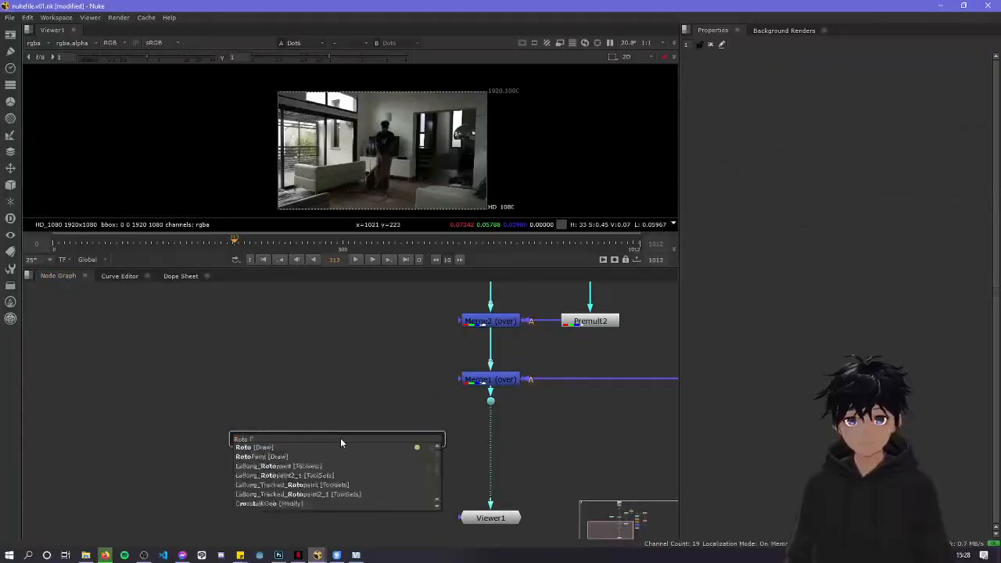
key(BackSpace)
text(t)
key(Down)
key(Return)
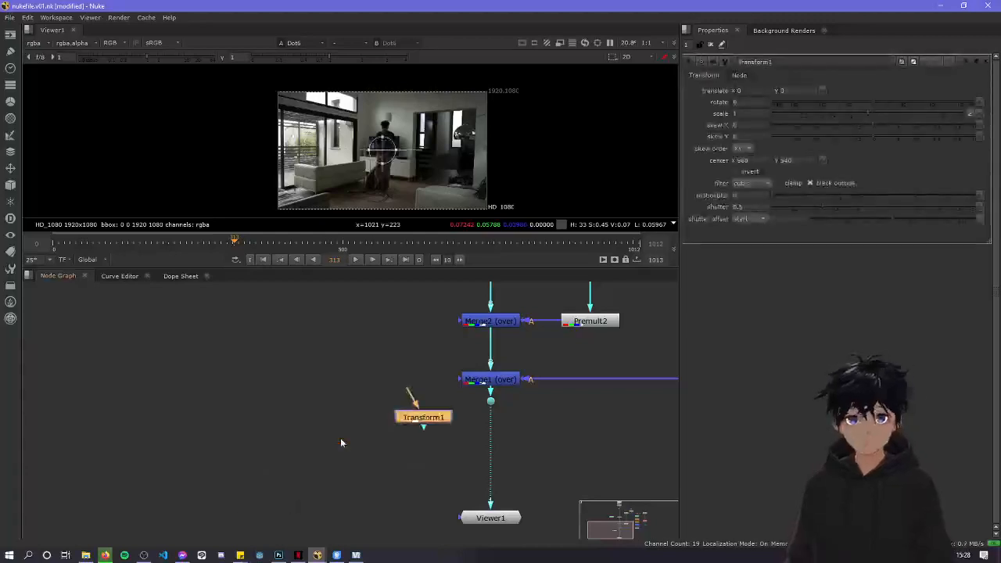
click(382, 449)
click(398, 419)
key(Delete)
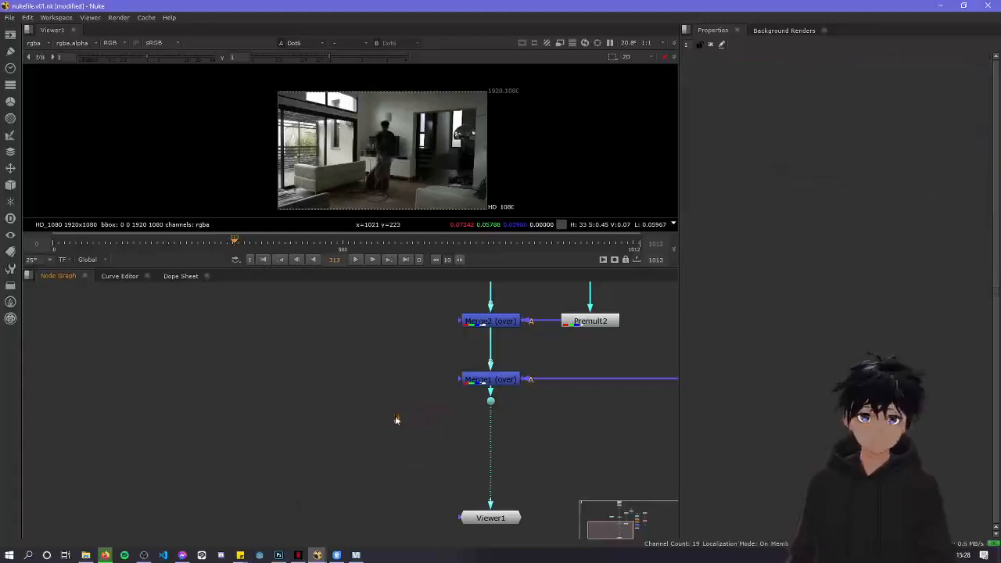
Add an OFlow node beside the dot below Merge1
key(Tab)
text(c)
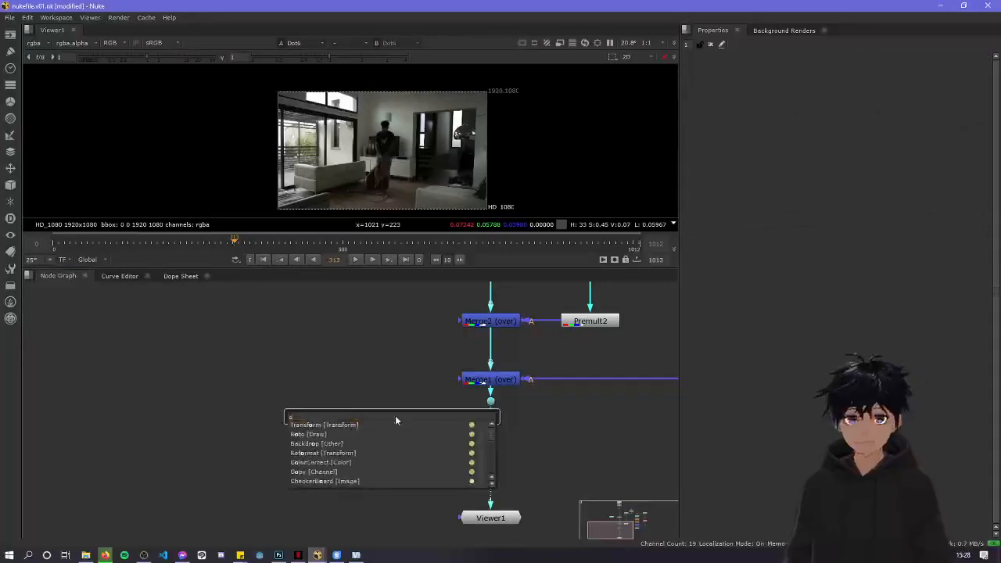
text(f)
key(Down)
key(Down)
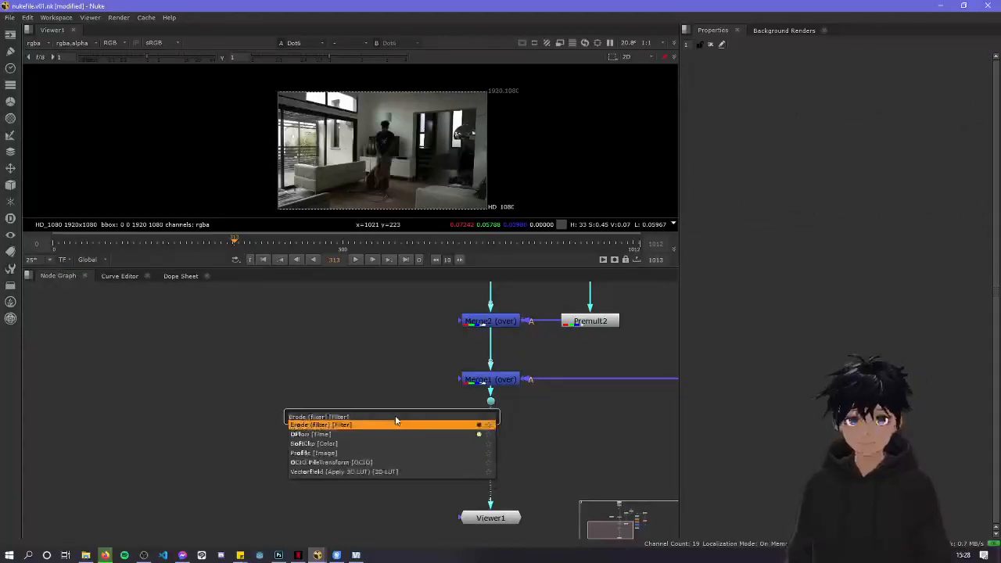
key(Return)
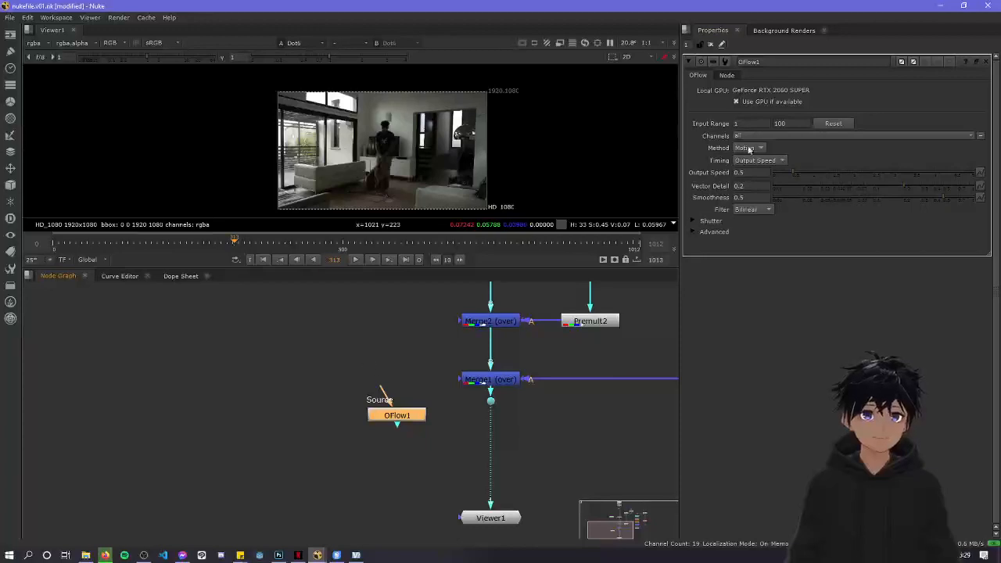
Delete the OFlow1 node beside the dot below Merge1
click(349, 398)
drag(349, 398, 431, 411)
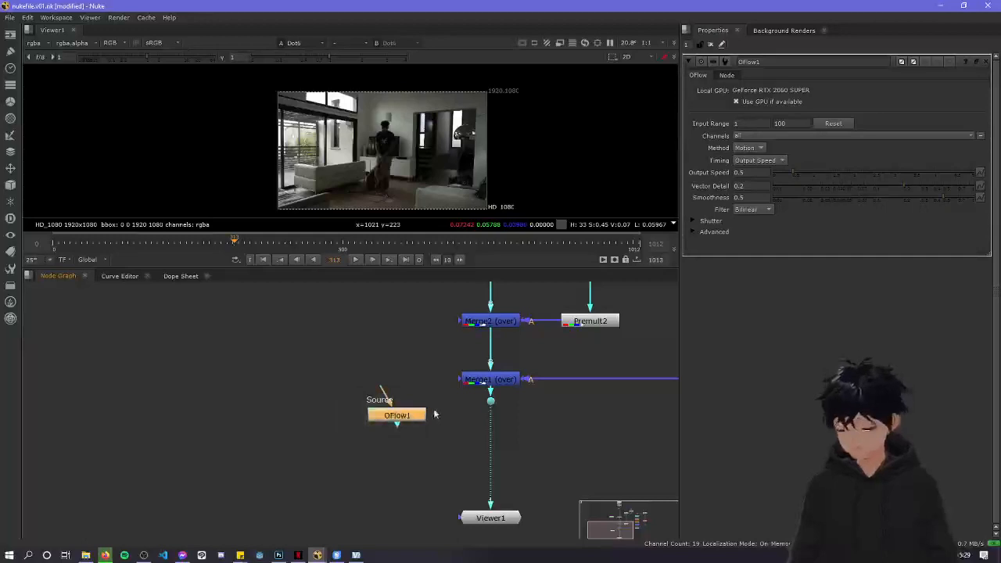
key(Delete)
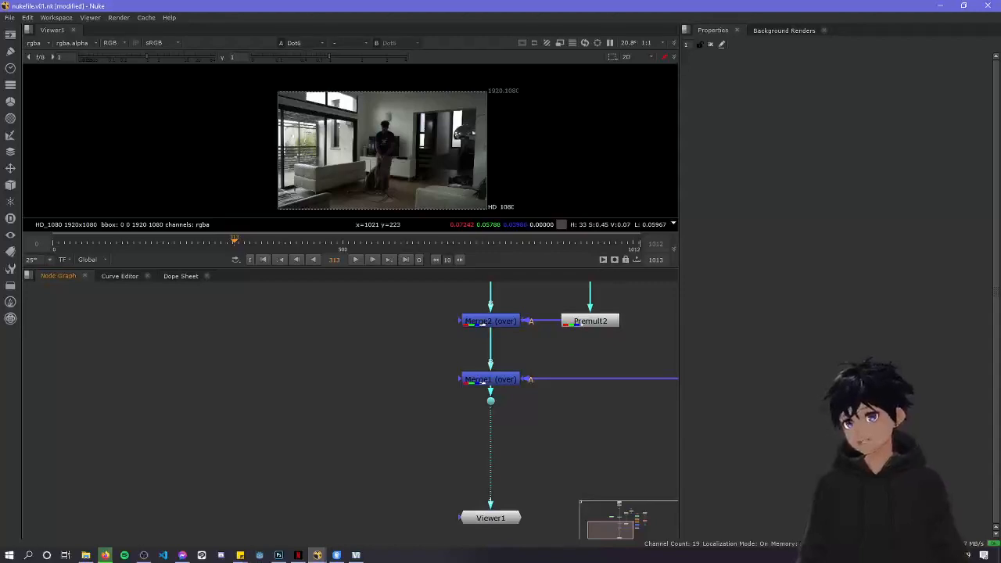
Move the dot below Merge1 out of line, down and to the left of the merge column
middle_drag(500, 462, 383, 455)
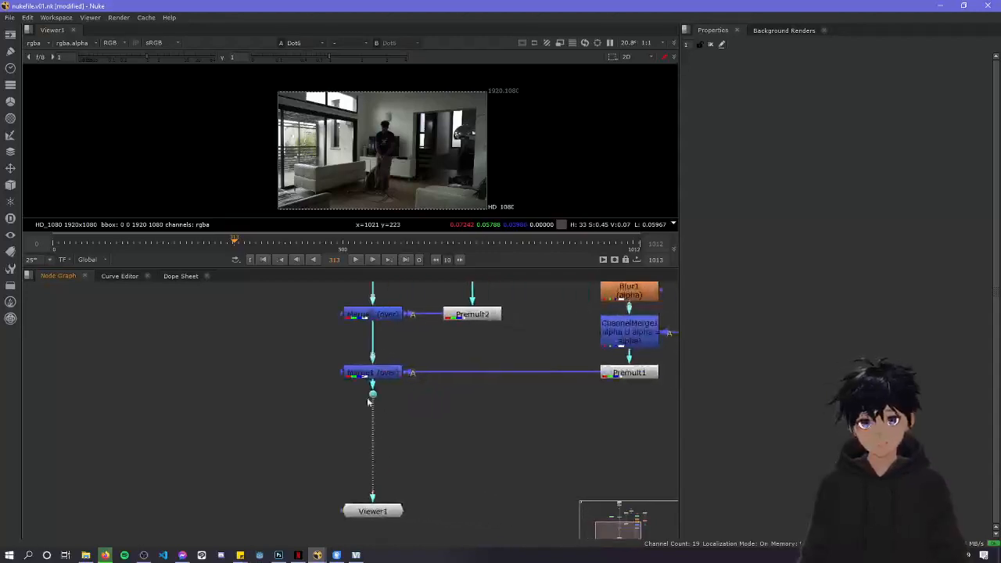
drag(372, 393, 327, 419)
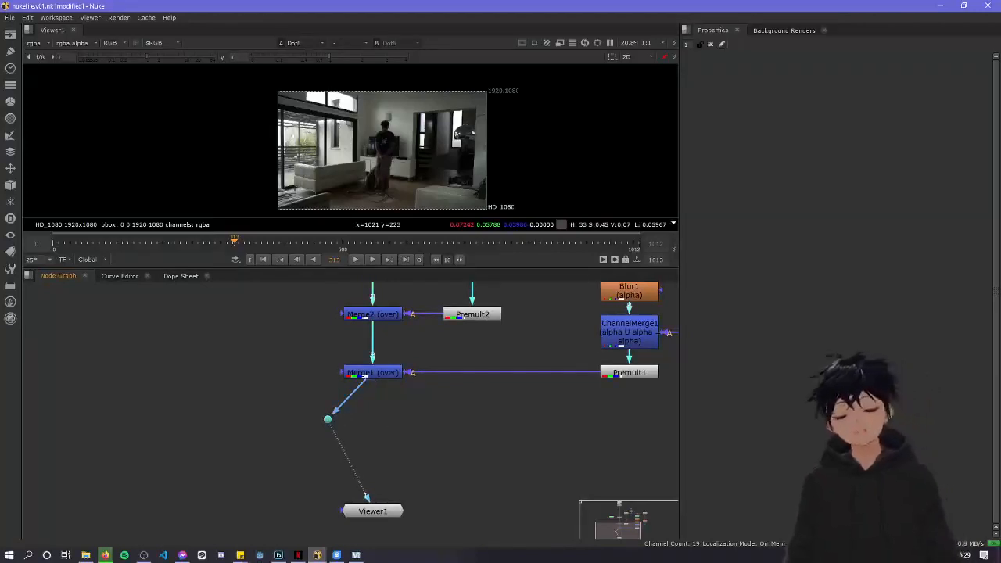
key(alt+Tab)
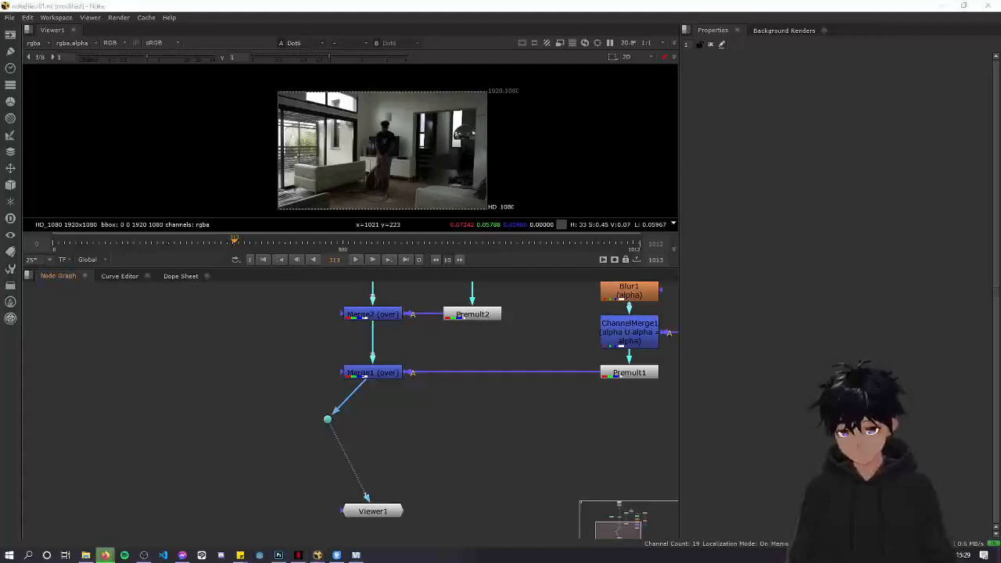
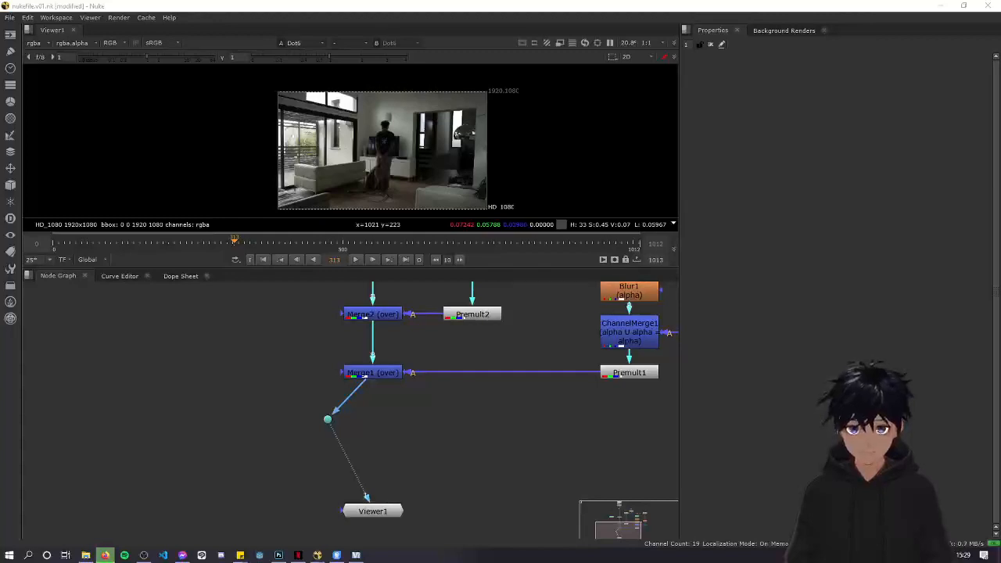
click(118, 276)
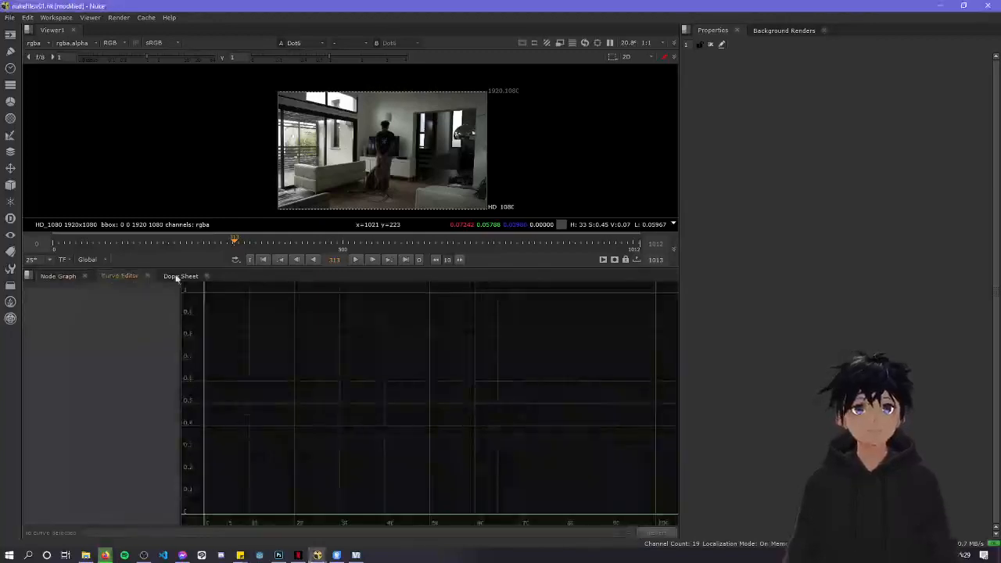
click(179, 276)
click(56, 276)
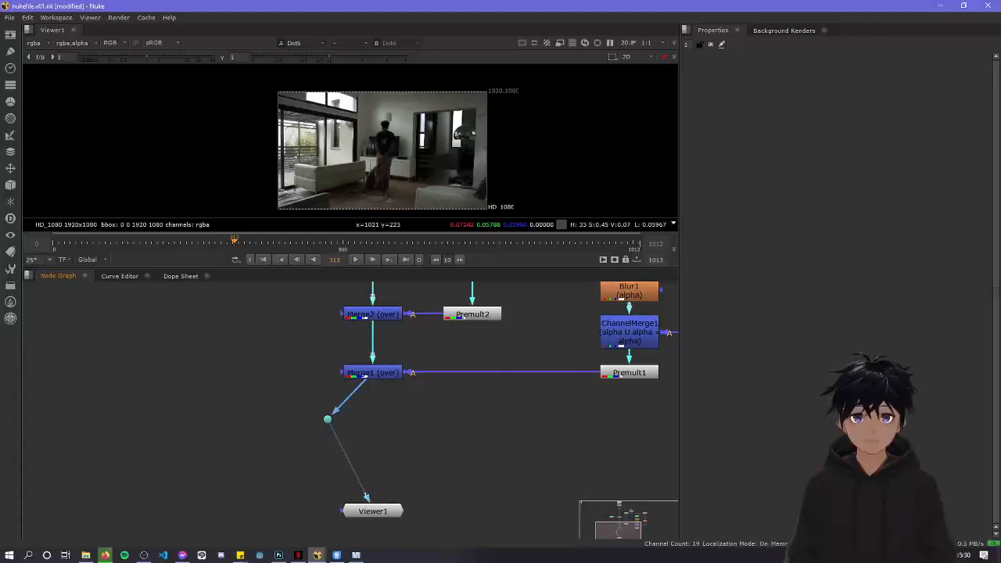
key(alt+Tab)
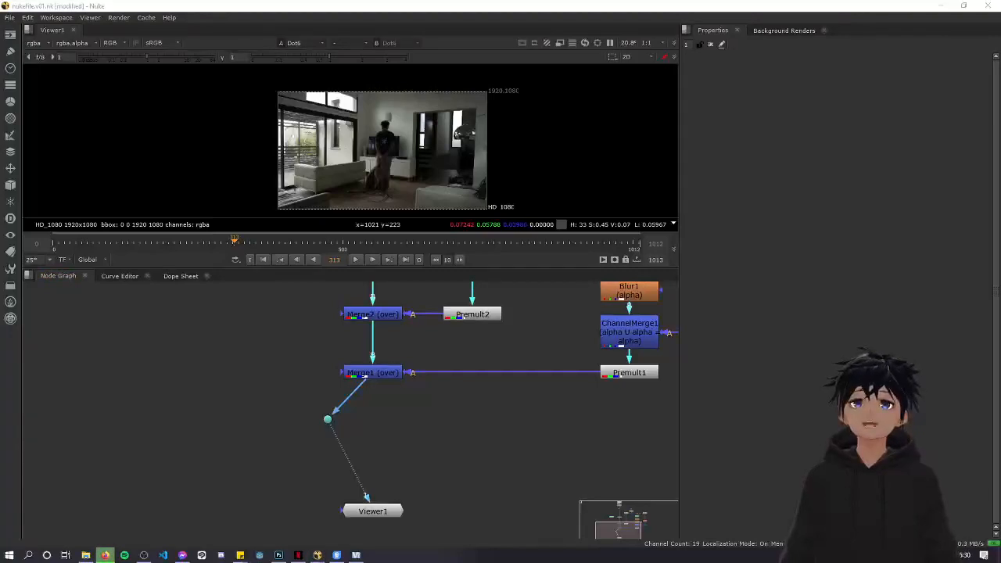
Step through the merged result from frame 353 to 368, examining closely how the falling blanket looks around the floor and TV cabinet
middle_drag(333, 395, 288, 426)
scroll(289, 426, down, 2)
scroll(306, 436, down, 2)
middle_drag(364, 418, 345, 483)
scroll(346, 449, up, 2)
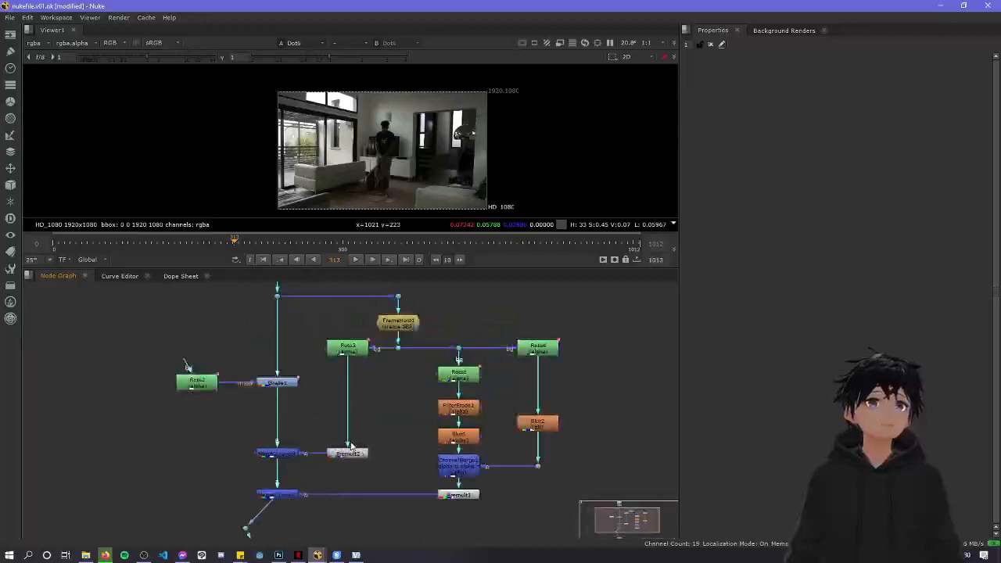
click(258, 243)
drag(311, 245, 262, 244)
scroll(394, 164, up, 3)
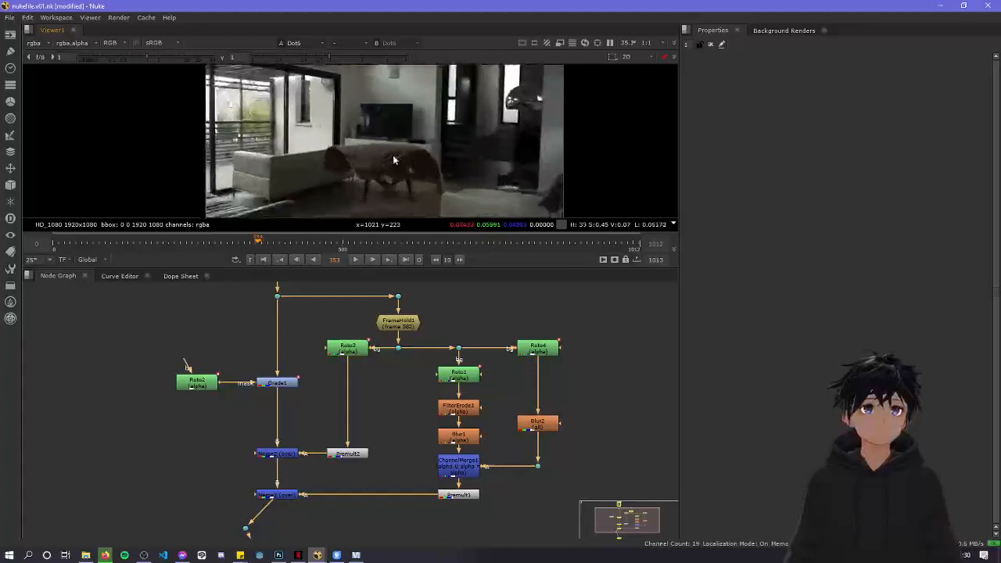
key(Right)
scroll(411, 191, up, 2)
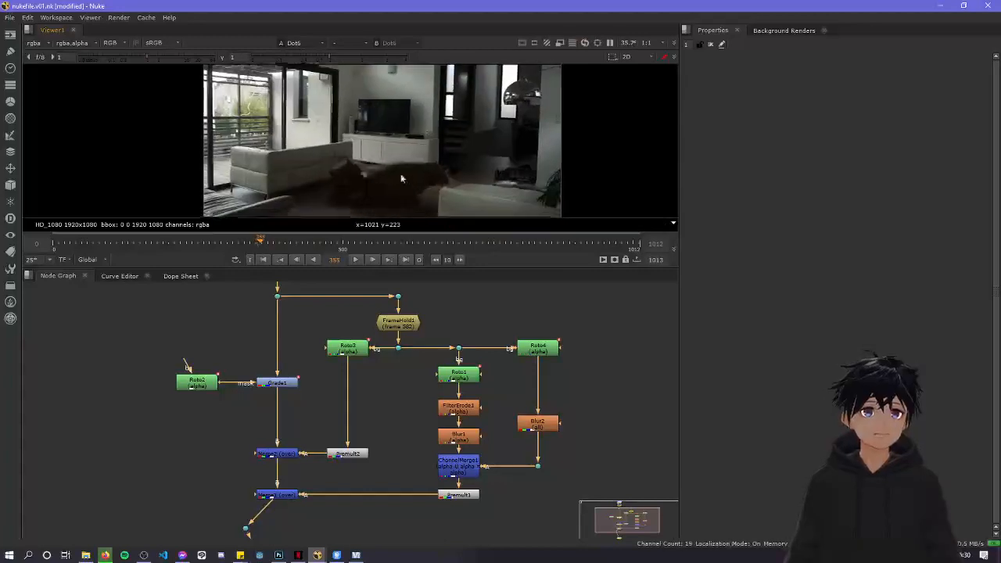
scroll(400, 177, up, 3)
key(Right)
key(Right)
key(Right)
key(Left)
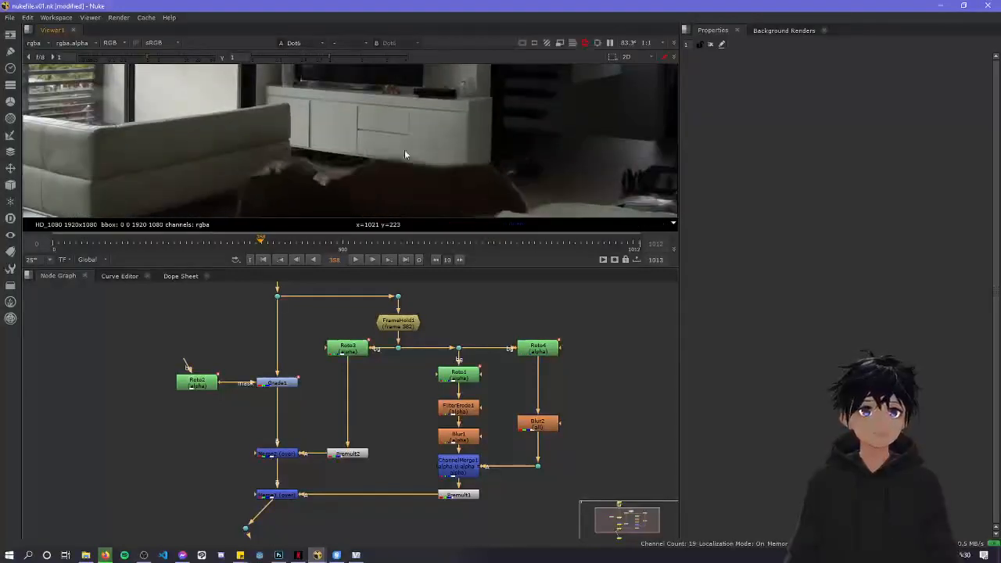
key(Right)
scroll(413, 147, up, 1)
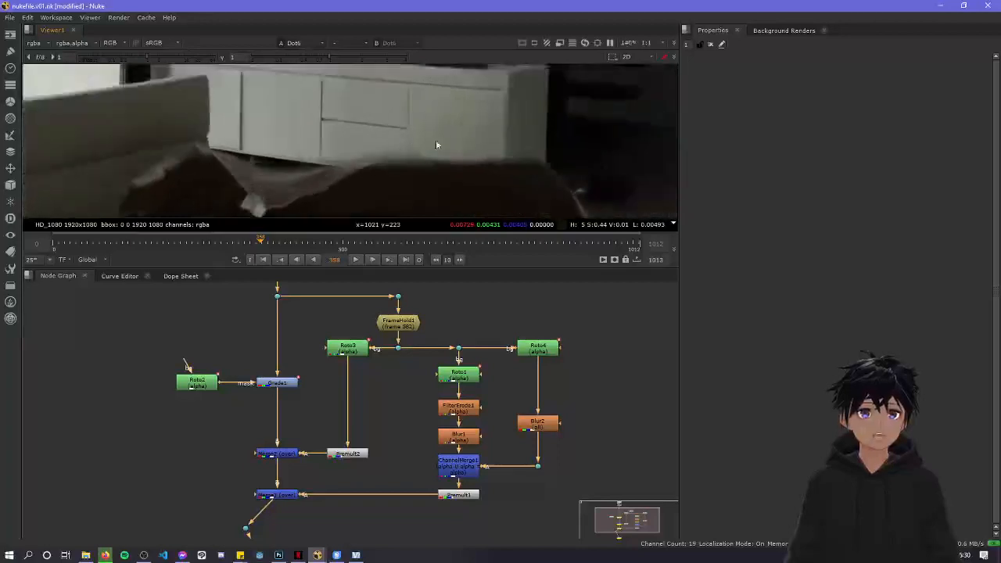
key(Right)
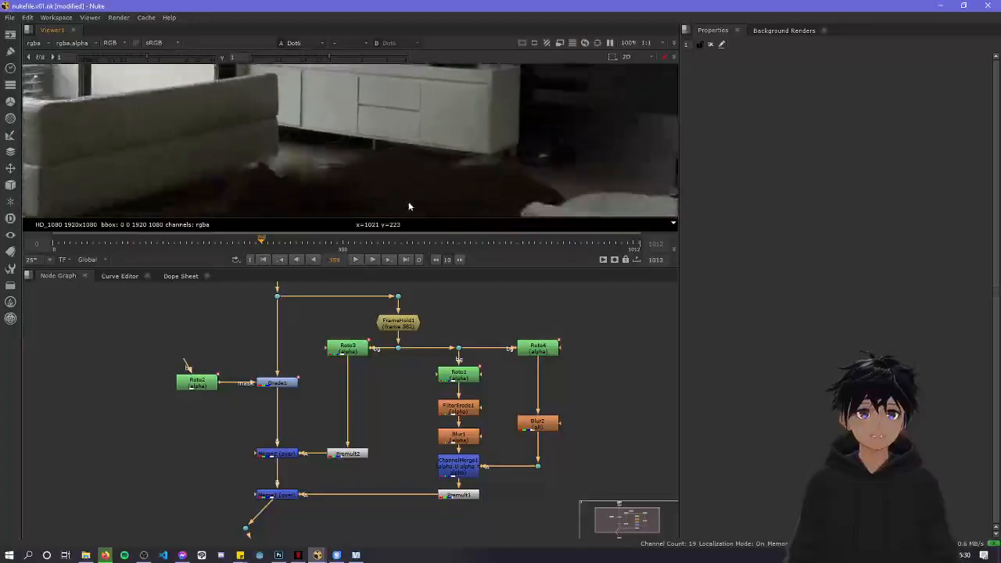
key(Right)
scroll(418, 160, down, 3)
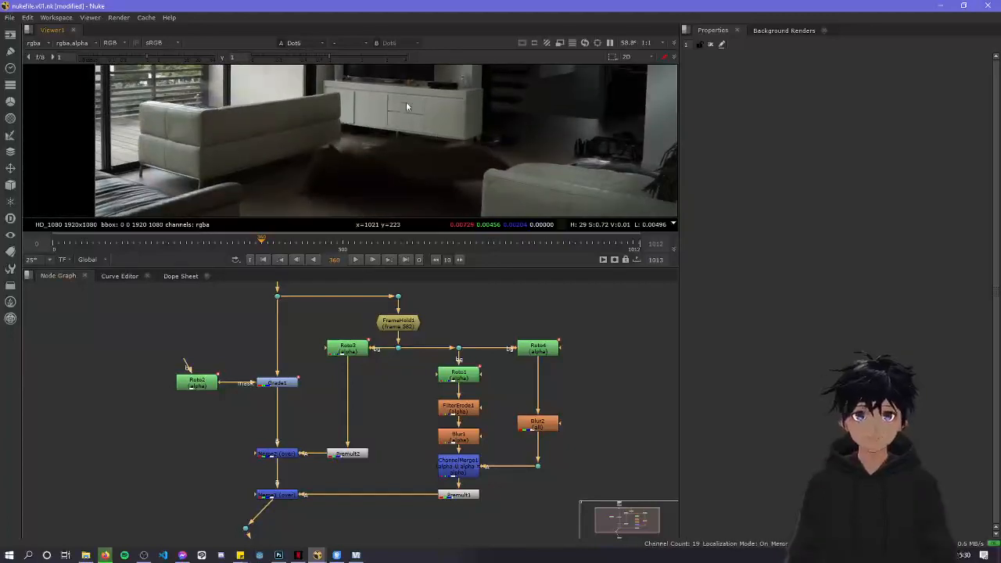
scroll(394, 142, up, 3)
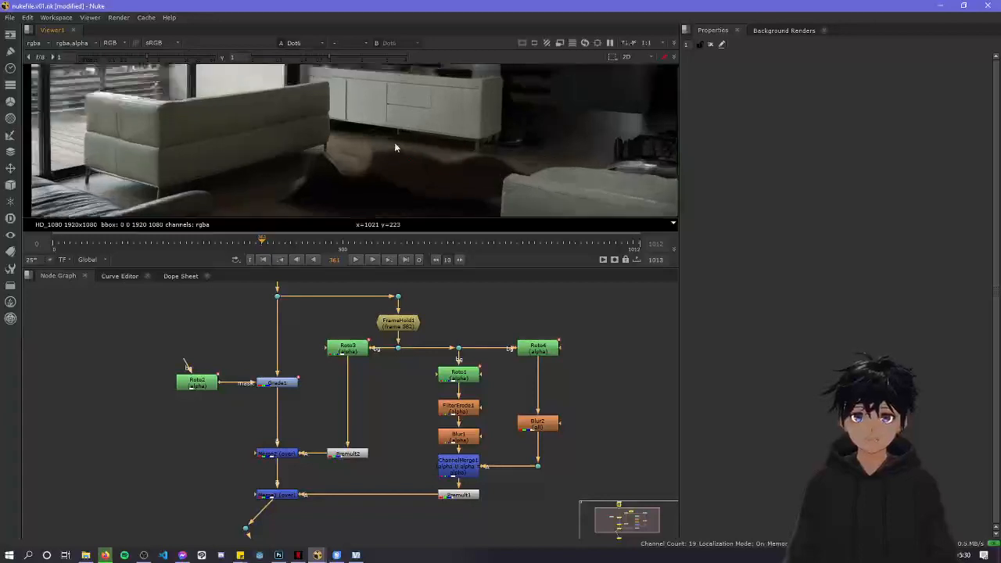
key(Right)
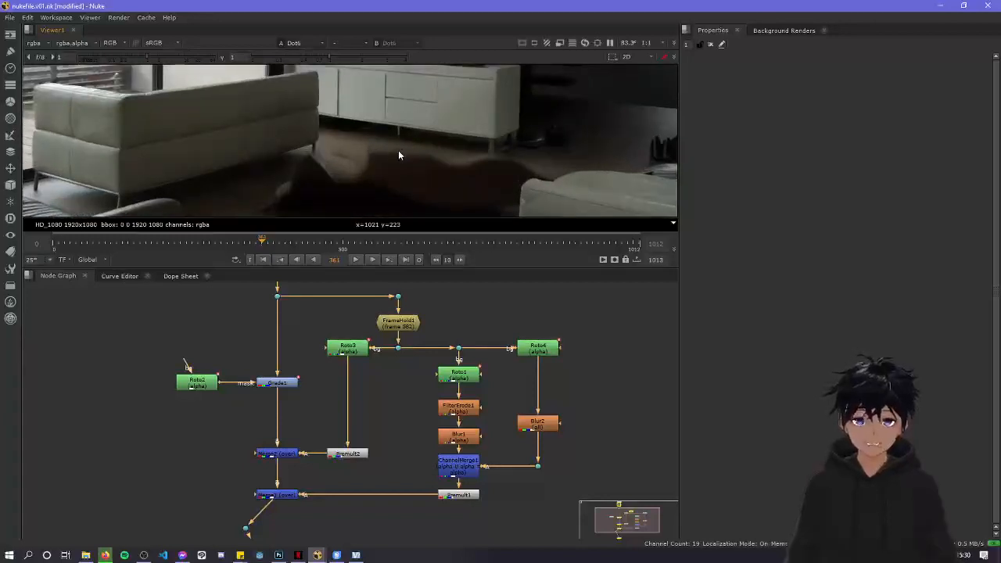
key(Right)
key(Right)
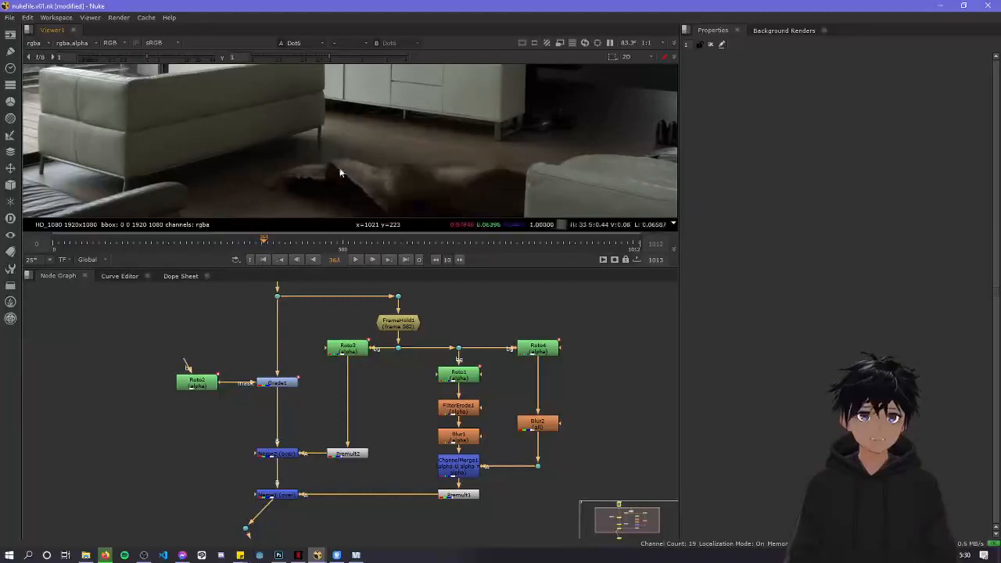
scroll(339, 165, up, 2)
key(Right)
key(Right)
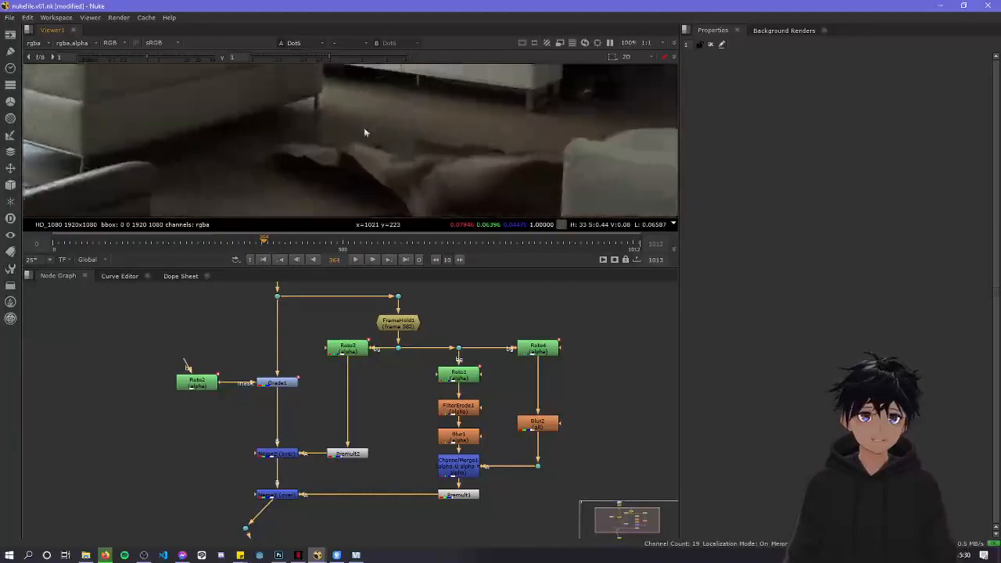
key(Right)
key(Right)
key(Right)
key(Right)
key(Right)
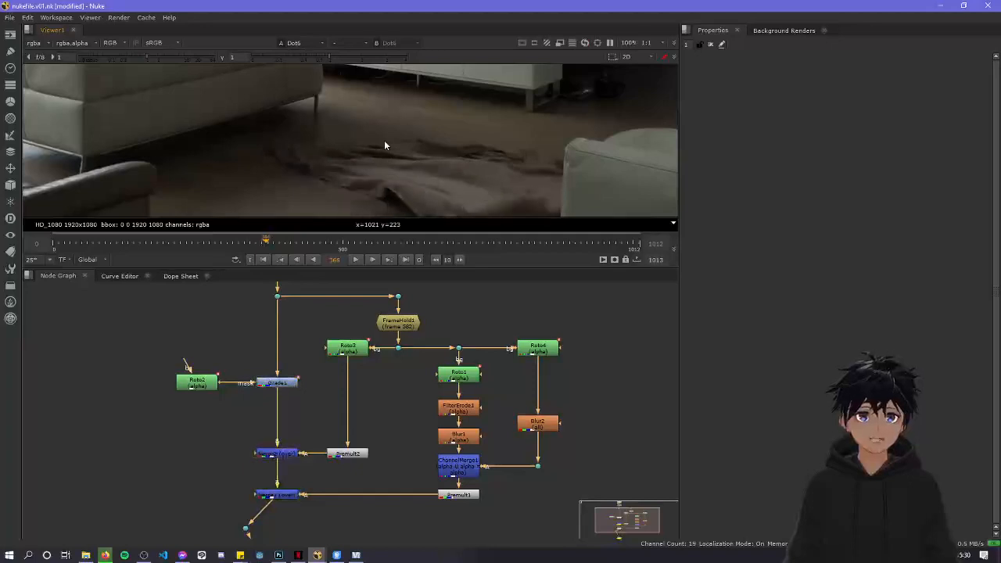
Step on from frame 368 to 404, checking the blanket on the floor and comparing its folds in frames 403 and 404
key(Right)
key(Right)
key(Right)
key(Right)
key(Right)
key(Right)
key(Right)
key(Right)
key(Right)
key(Right)
key(Right)
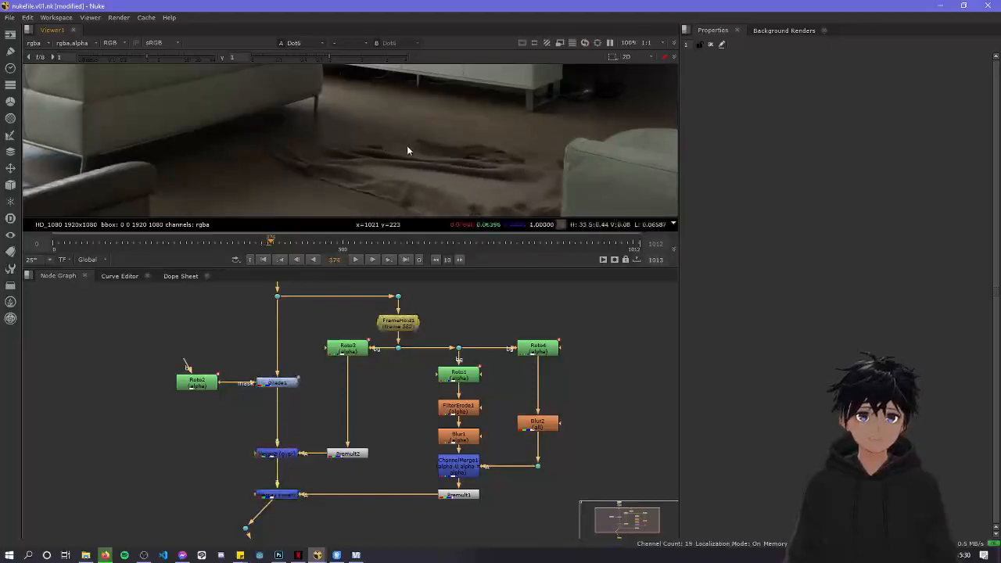
key(Right)
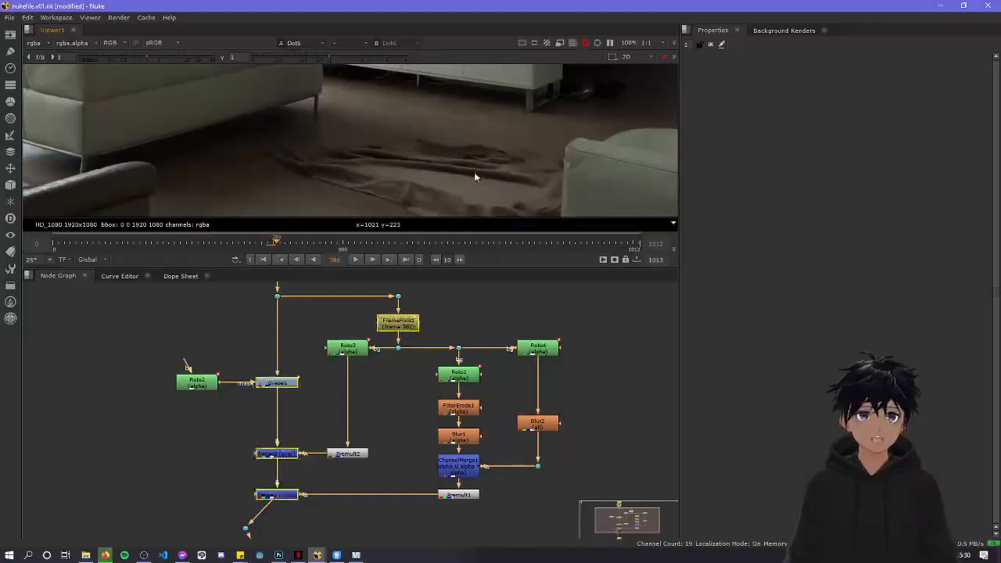
key(Right)
key(Right)
key(Right)
key(Right)
key(Right)
key(Right)
key(Right)
key(Right)
key(Right)
key(Right)
key(Right)
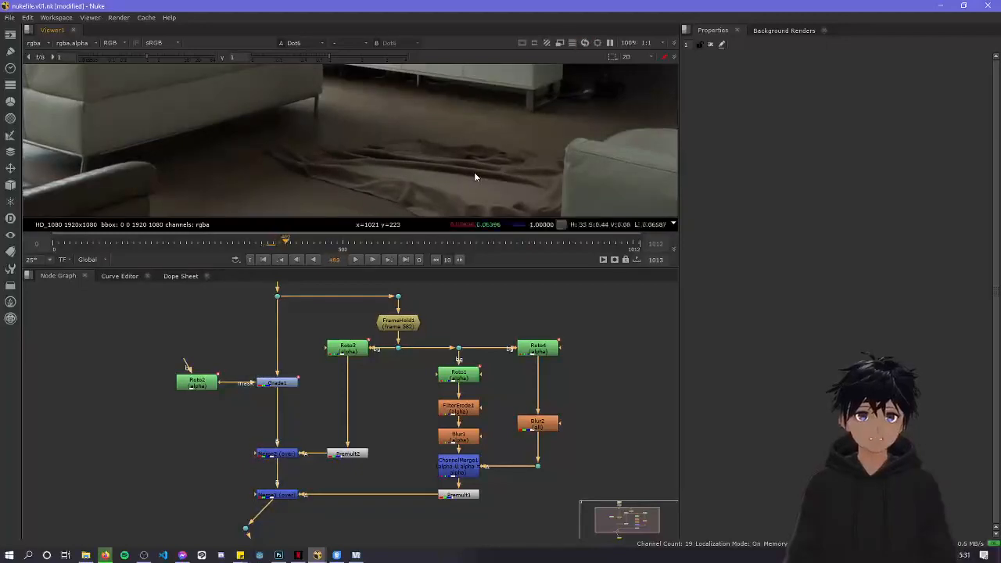
key(Left)
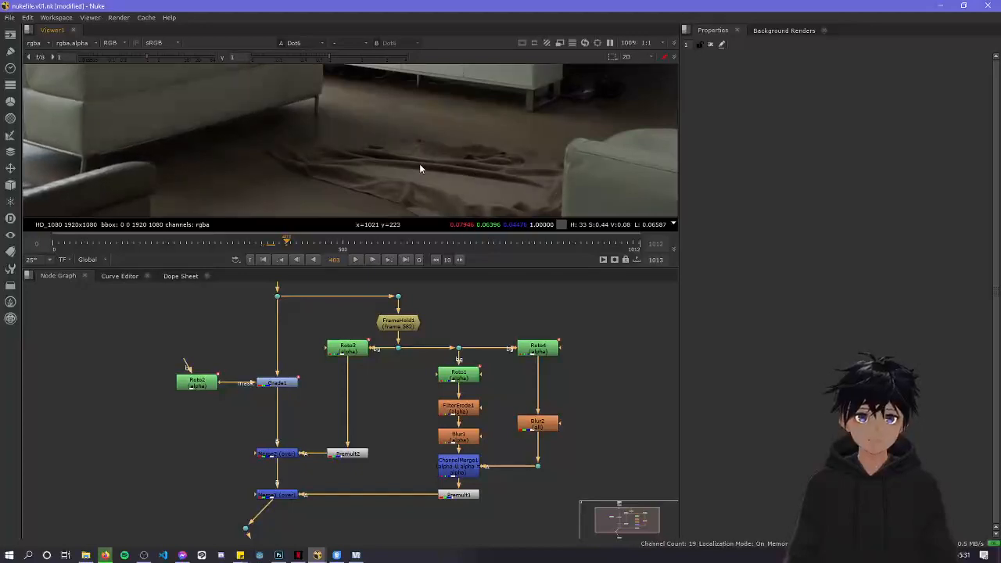
key(Right)
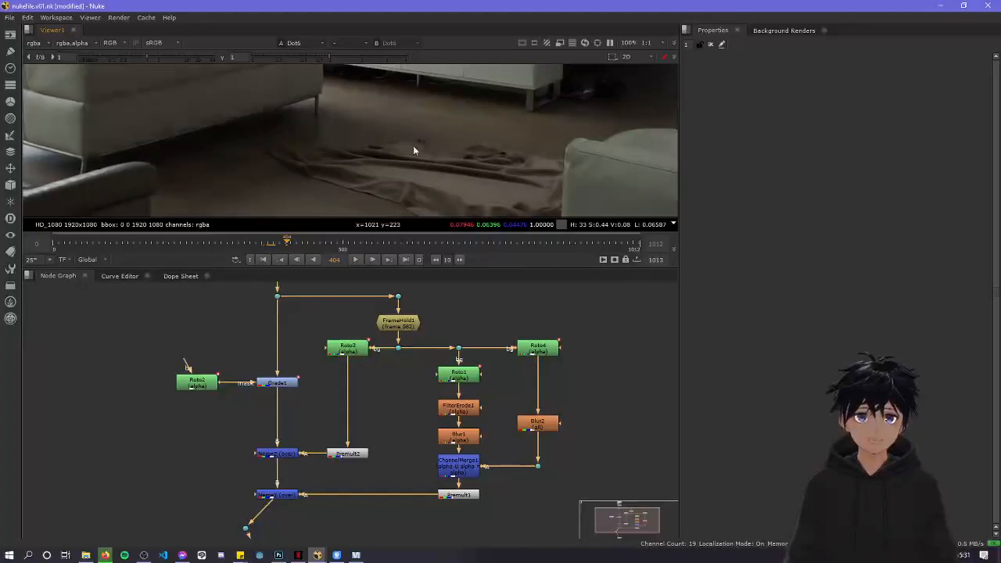
key(Left)
key(Right)
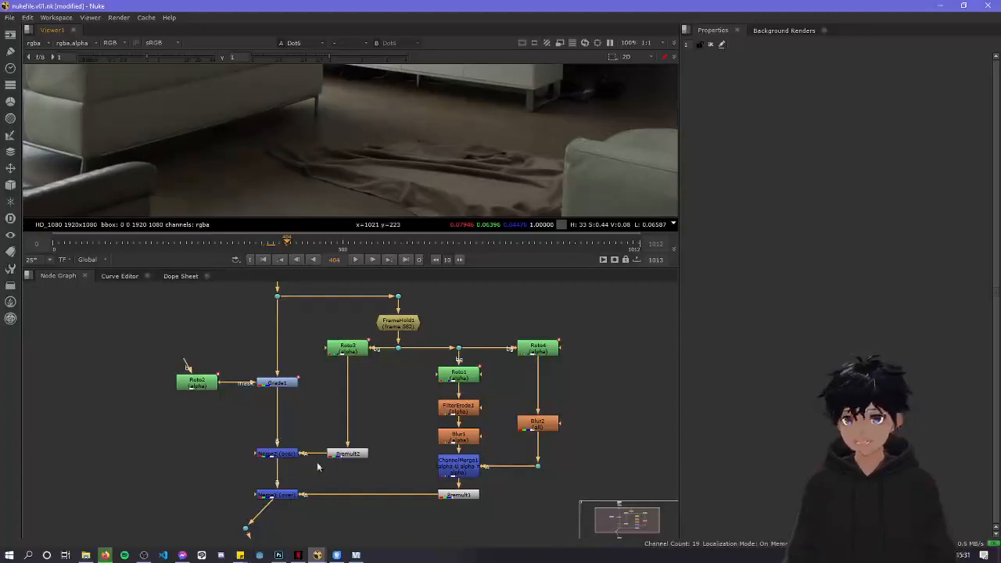
Realign the dot below Merge1 vertically between Merge1 and Viewer1
scroll(317, 391, down, 4)
scroll(453, 451, up, 4)
middle_drag(284, 454, 599, 484)
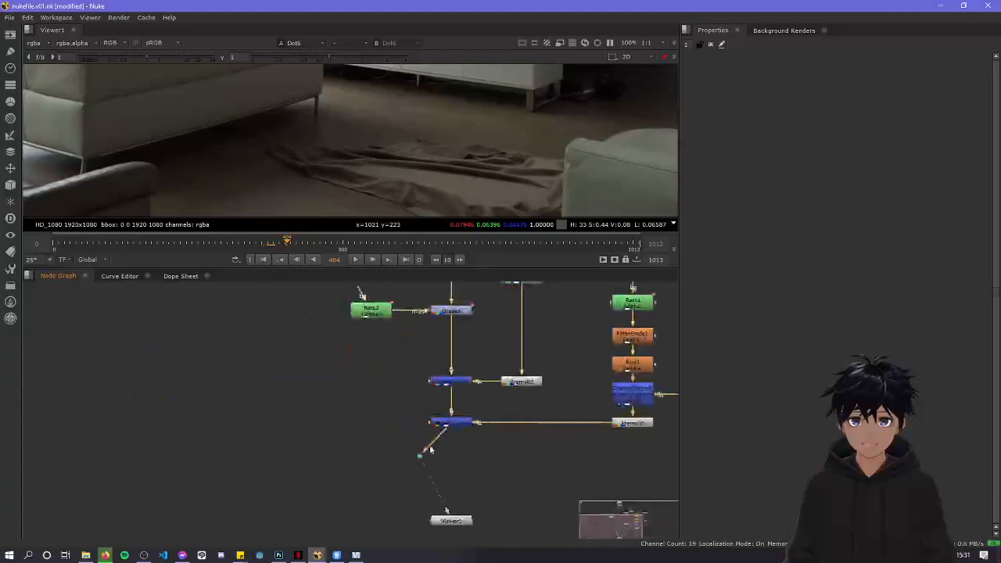
drag(423, 454, 452, 467)
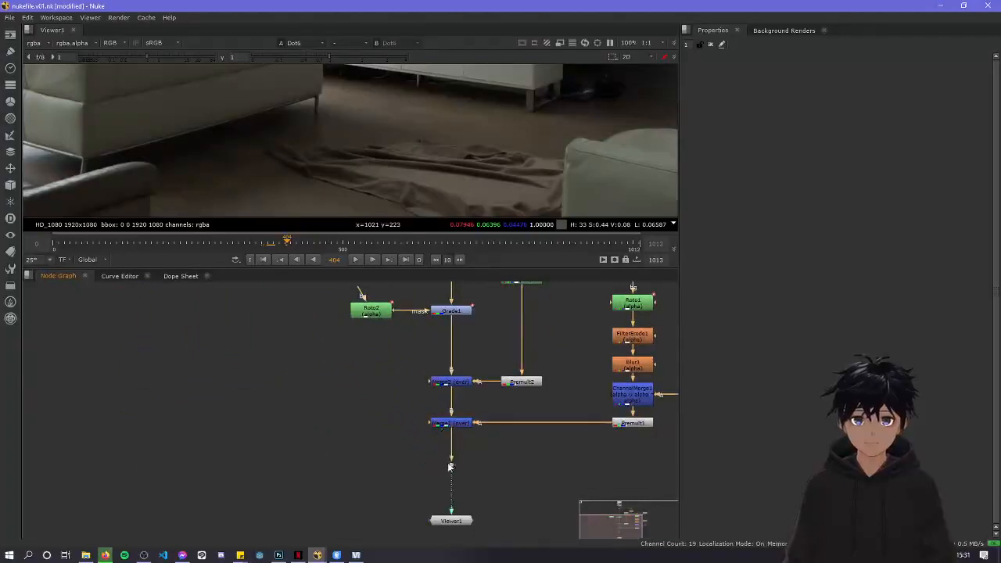
key(f)
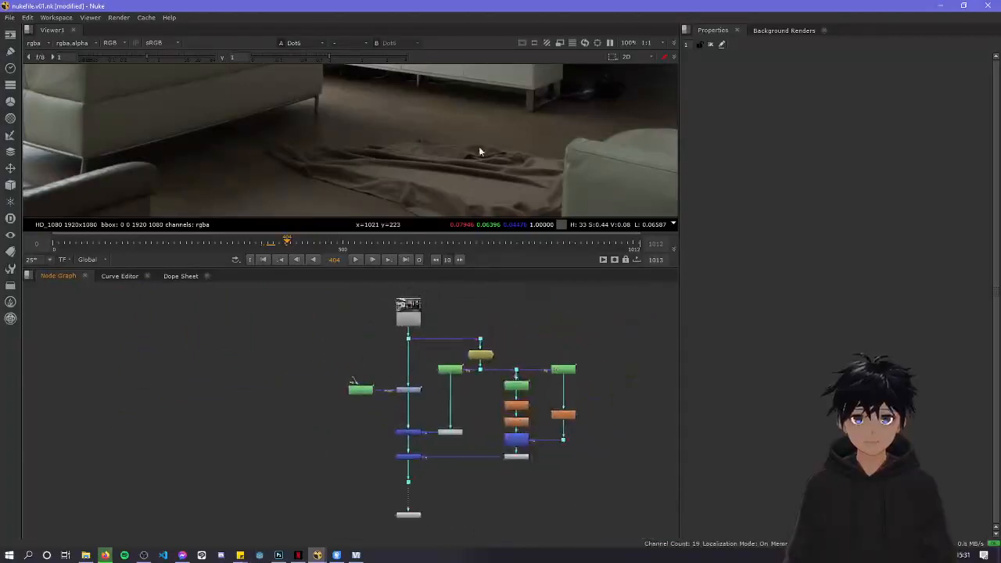
scroll(479, 146, down, 3)
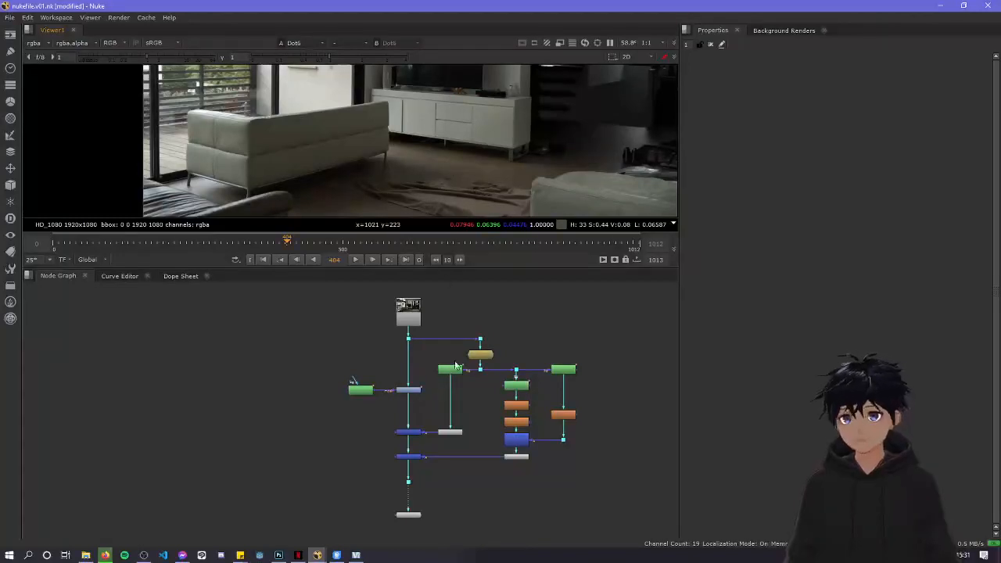
scroll(333, 138, down, 3)
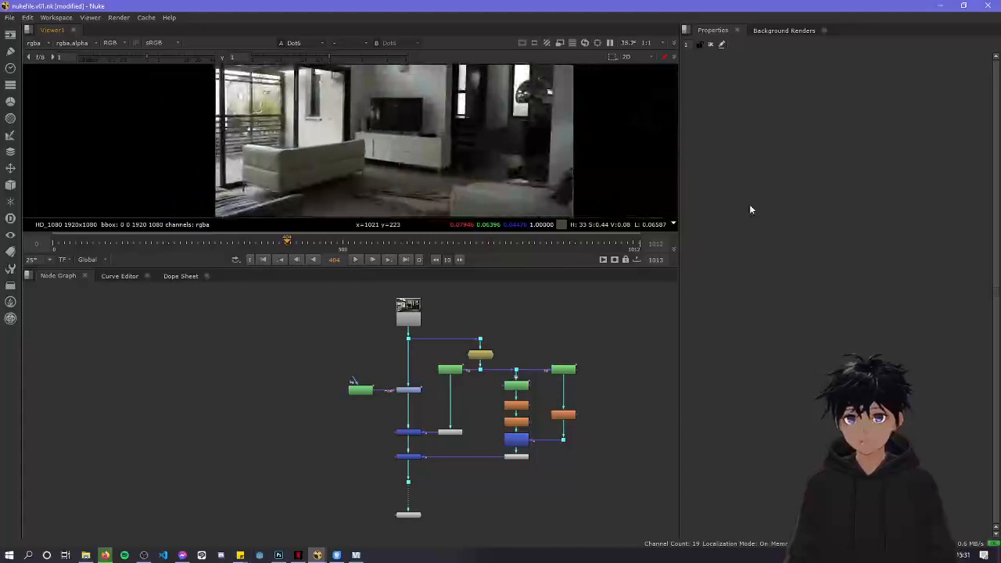
scroll(430, 459, up, 3)
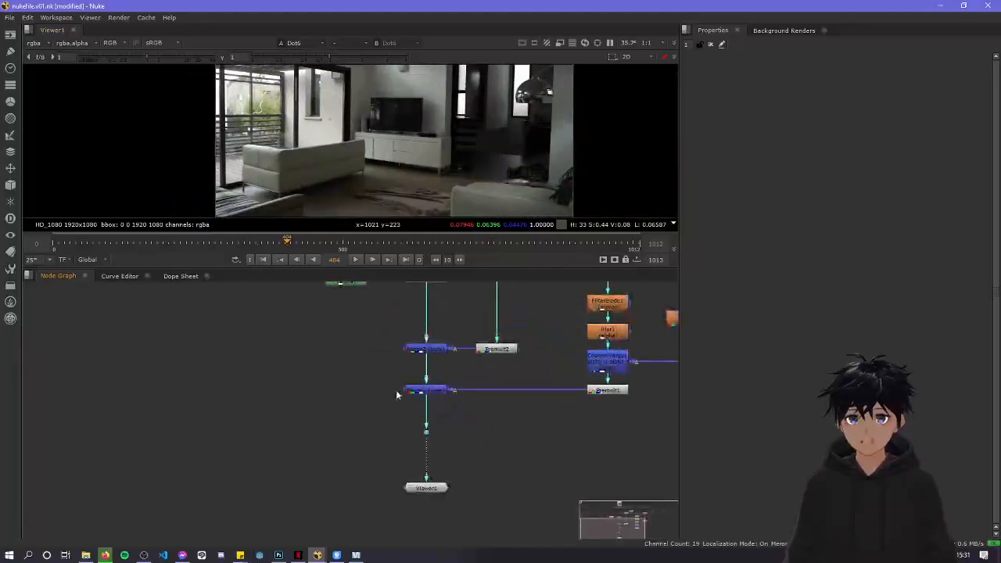
scroll(398, 386, down, 3)
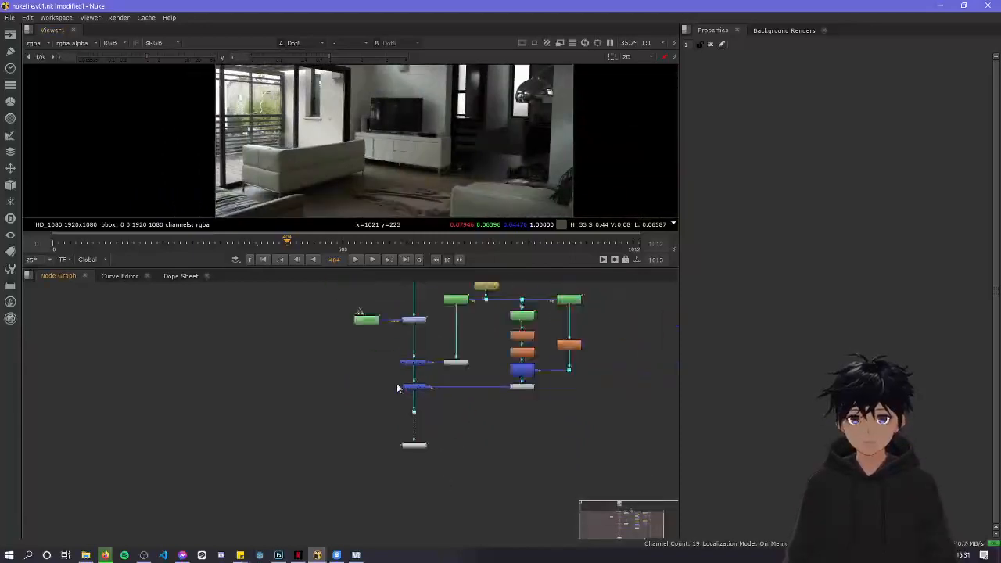
middle_drag(444, 341, 453, 396)
scroll(557, 335, up, 5)
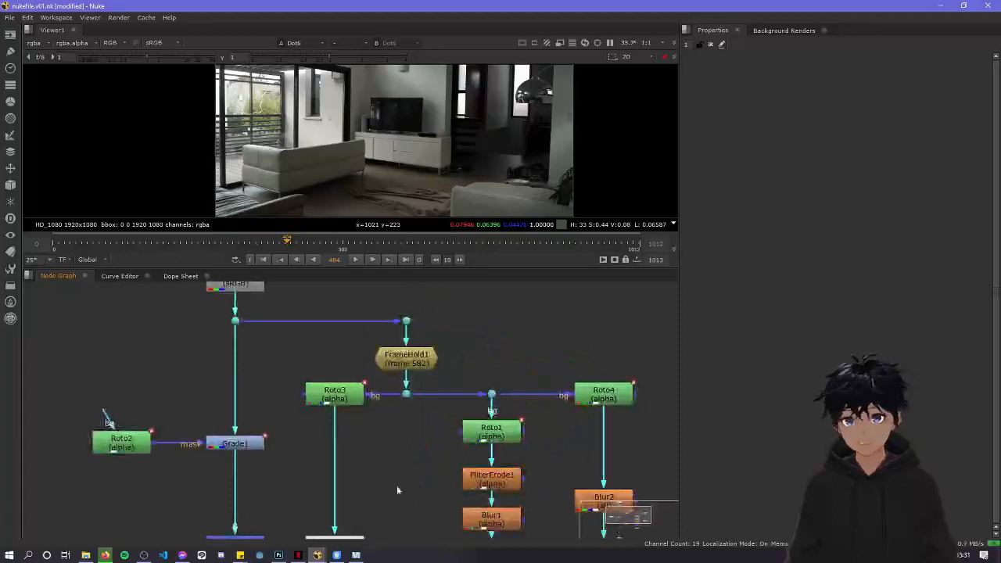
scroll(568, 405, down, 5)
scroll(464, 415, up, 3)
scroll(440, 441, down, 4)
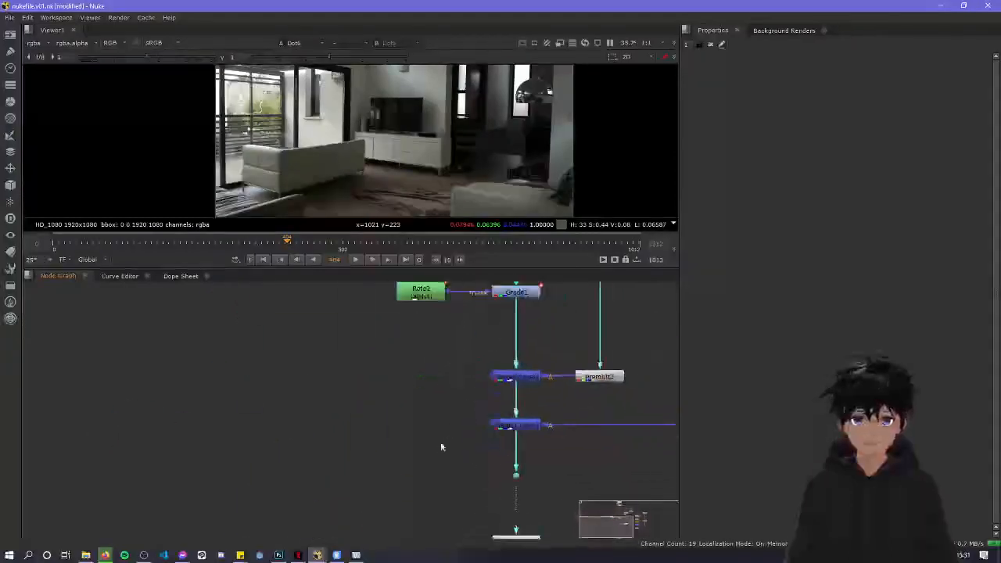
scroll(446, 451, up, 3)
scroll(467, 423, down, 3)
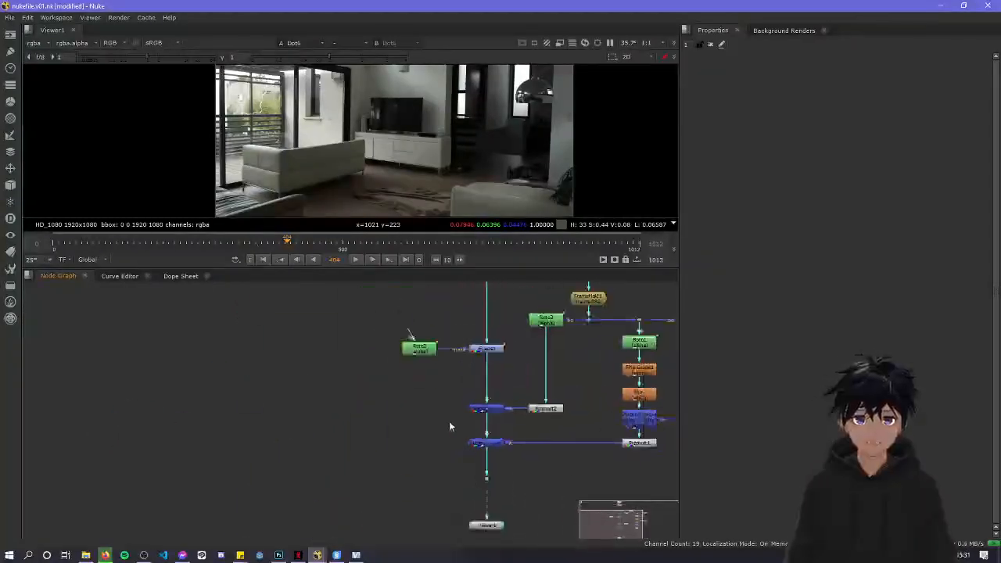
middle_drag(449, 422, 447, 458)
middle_drag(409, 416, 406, 436)
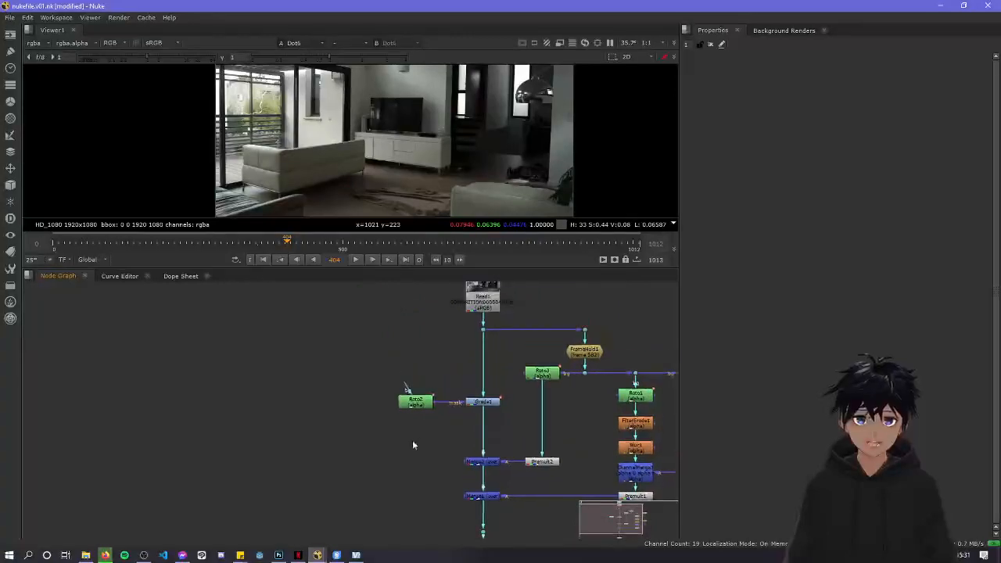
middle_drag(436, 467, 418, 412)
scroll(418, 414, up, 2)
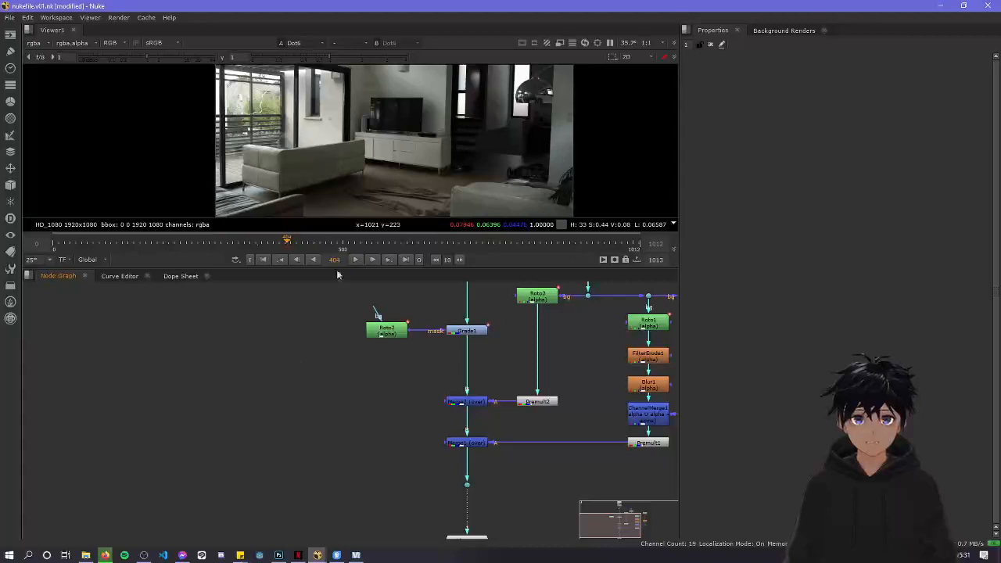
Go to frame 403 and add an unconnected FrameHold node beside the merge column, near Merge1
click(288, 244)
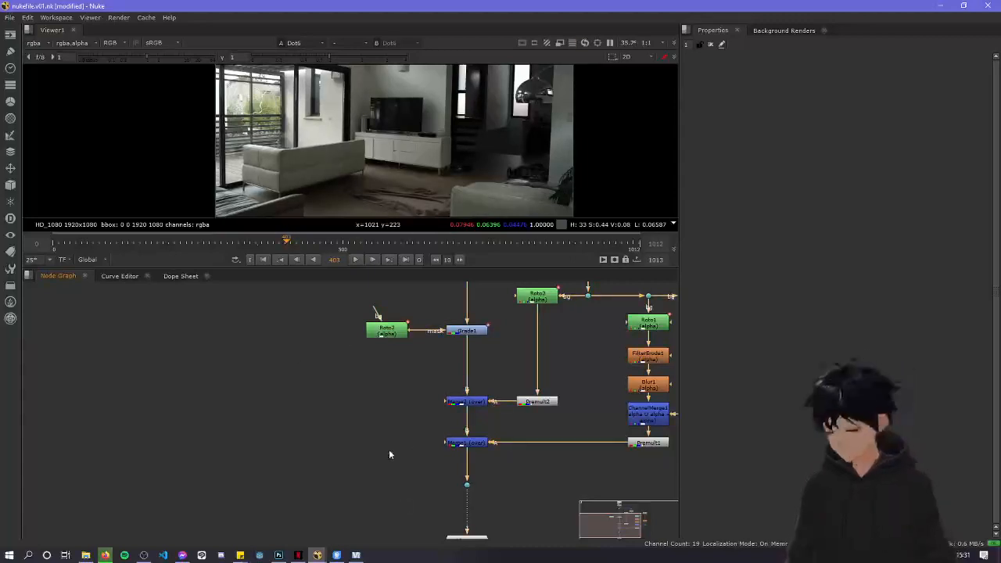
key(Tab)
text(fr)
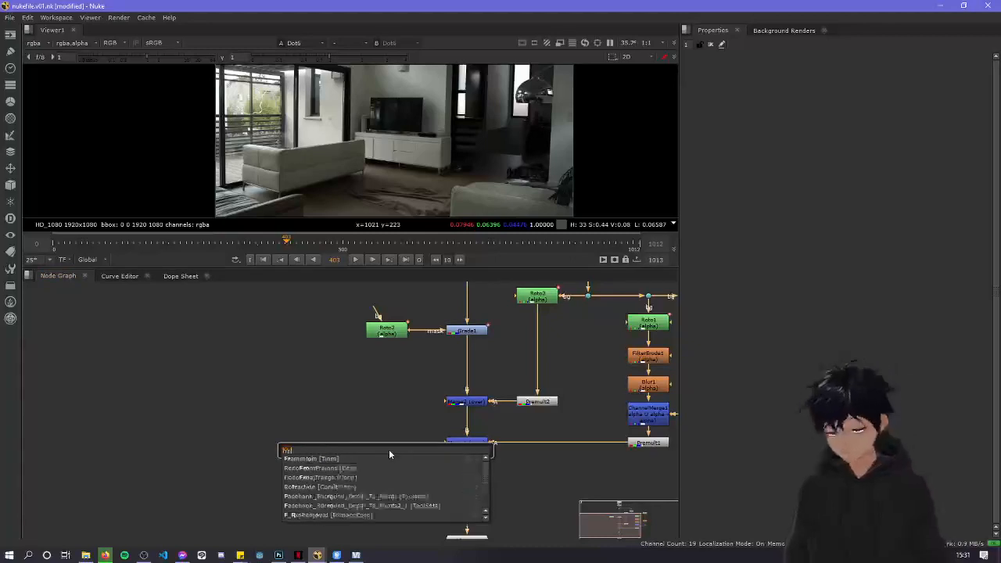
text(a)
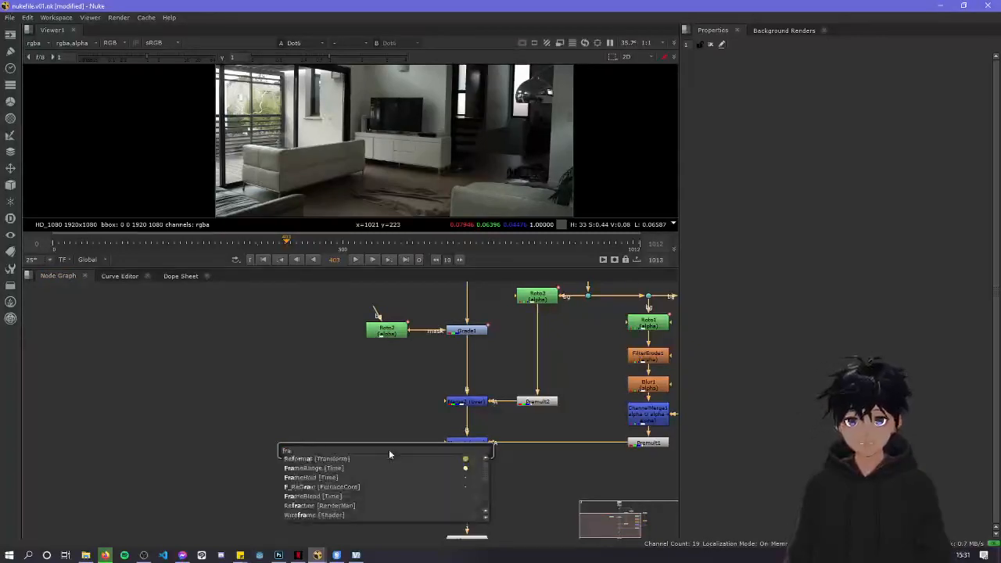
key(Down)
key(Down)
key(Return)
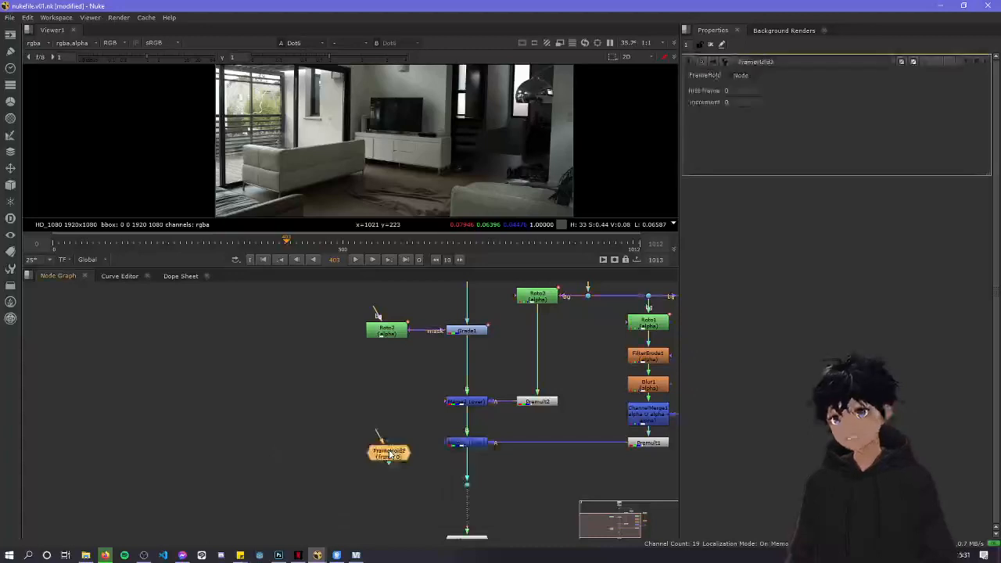
Connect the new FrameHold between Merge1 and Viewer1, delete the dot below Merge1, and place the FrameHold down and to the left of Merge1
scroll(424, 481, up, 1)
middle_drag(424, 481, 424, 405)
drag(396, 392, 397, 425)
click(491, 428)
key(Delete)
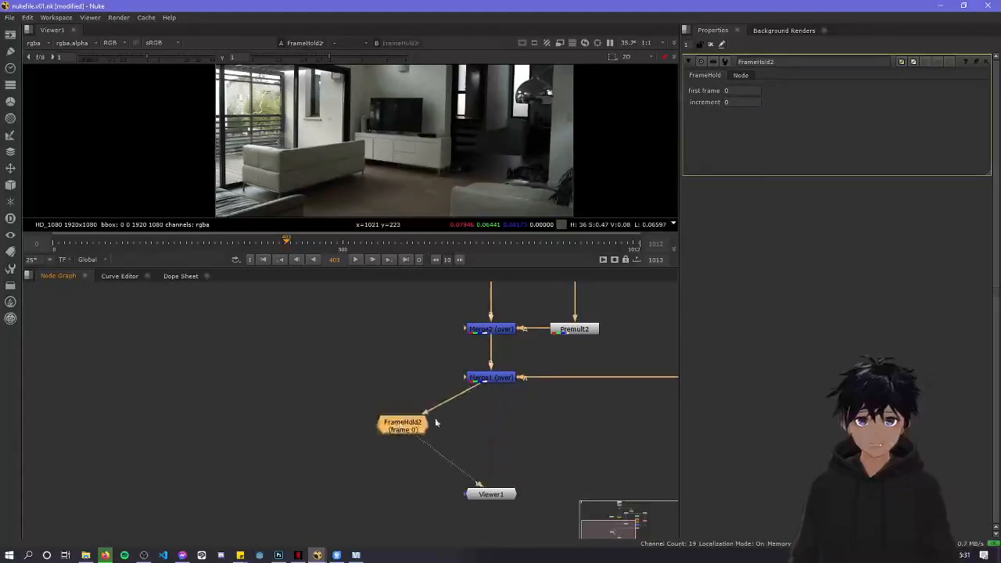
ctrl+drag(451, 398, 491, 396)
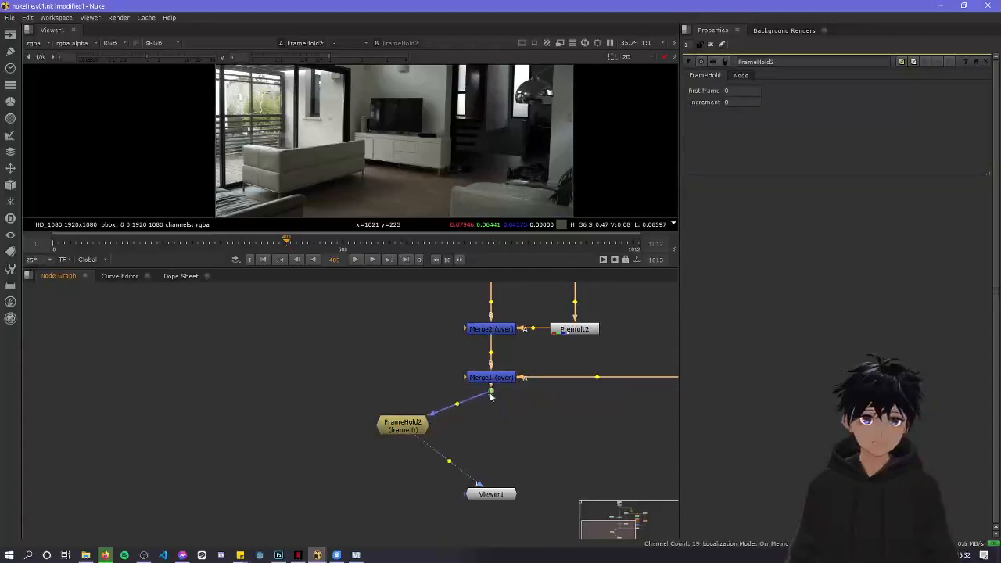
key(Delete)
drag(414, 427, 435, 419)
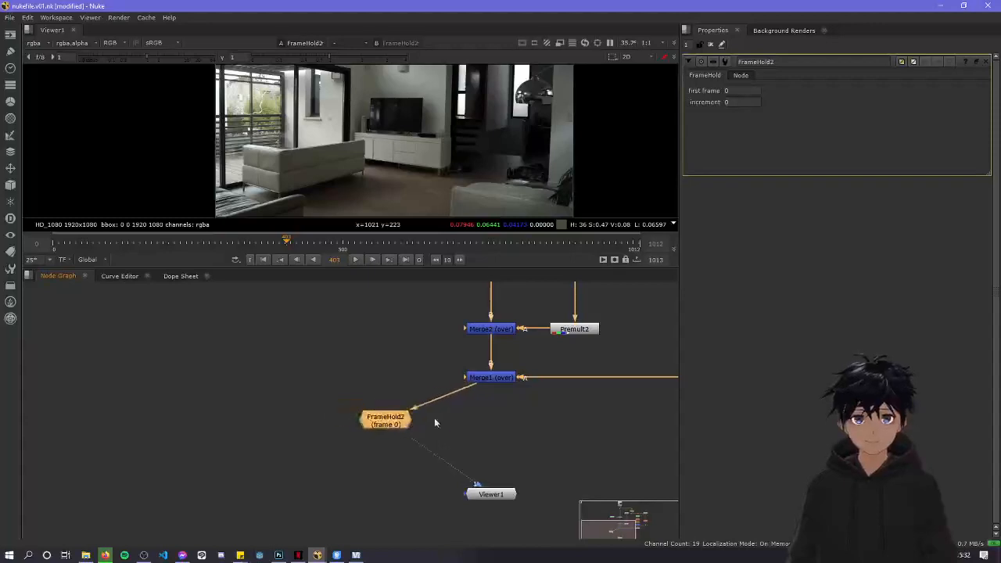
Add a Merge node above Viewer1 and connect its B input to Merge1
middle_drag(458, 423, 445, 401)
scroll(449, 402, down, 2)
scroll(450, 424, up, 3)
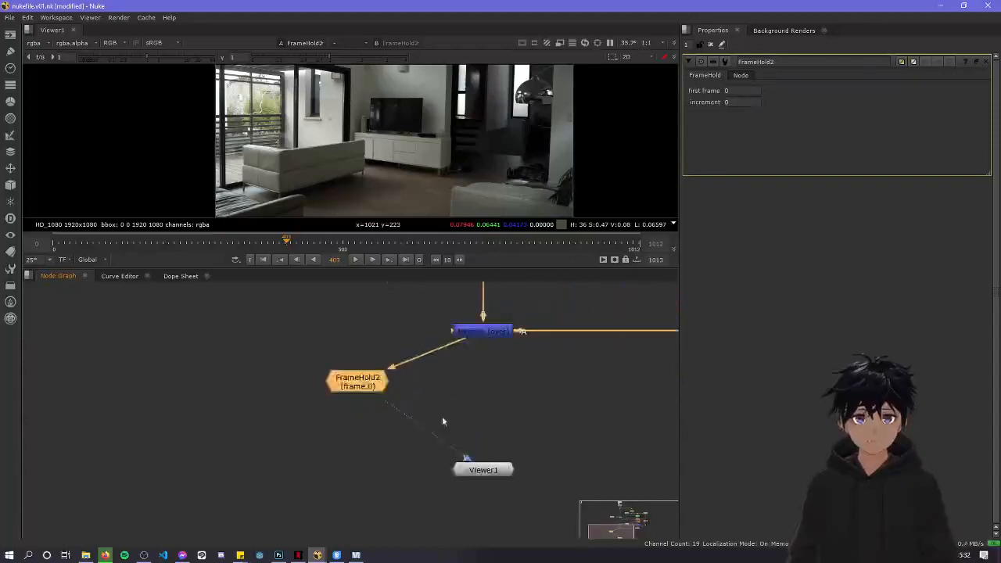
click(352, 430)
key(Tab)
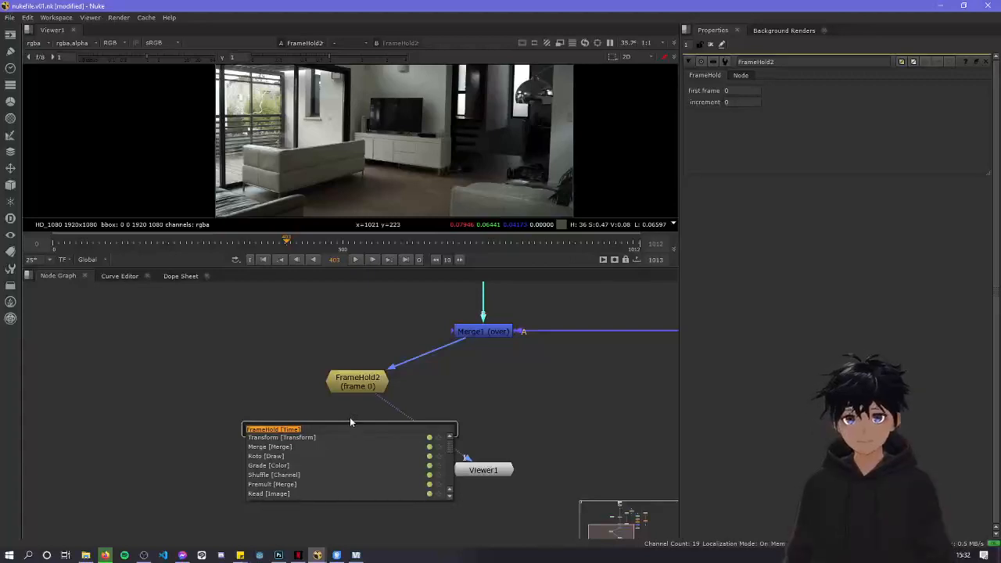
text(mer)
key(Down)
key(Return)
drag(351, 423, 480, 335)
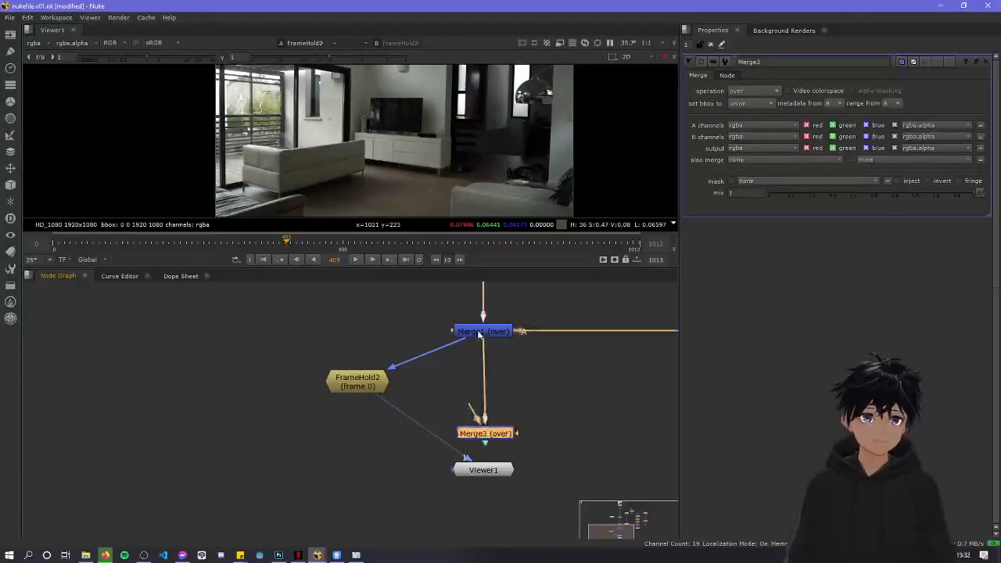
Connect Merge3's A input to FrameHold2, align Merge3 directly below Merge1, and view its output
drag(497, 439, 496, 434)
drag(391, 391, 374, 394)
drag(467, 416, 366, 383)
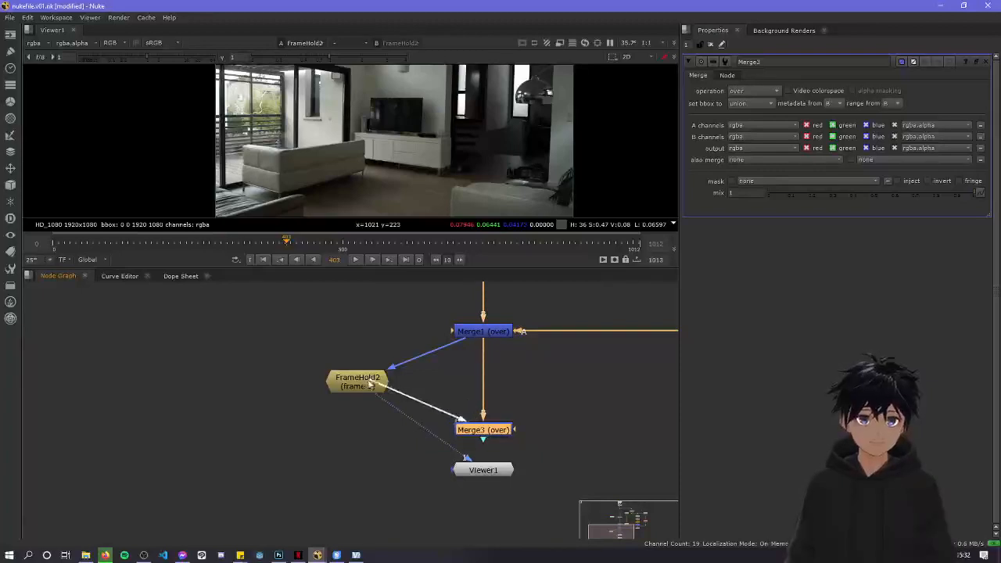
drag(500, 435, 496, 388)
key(1)
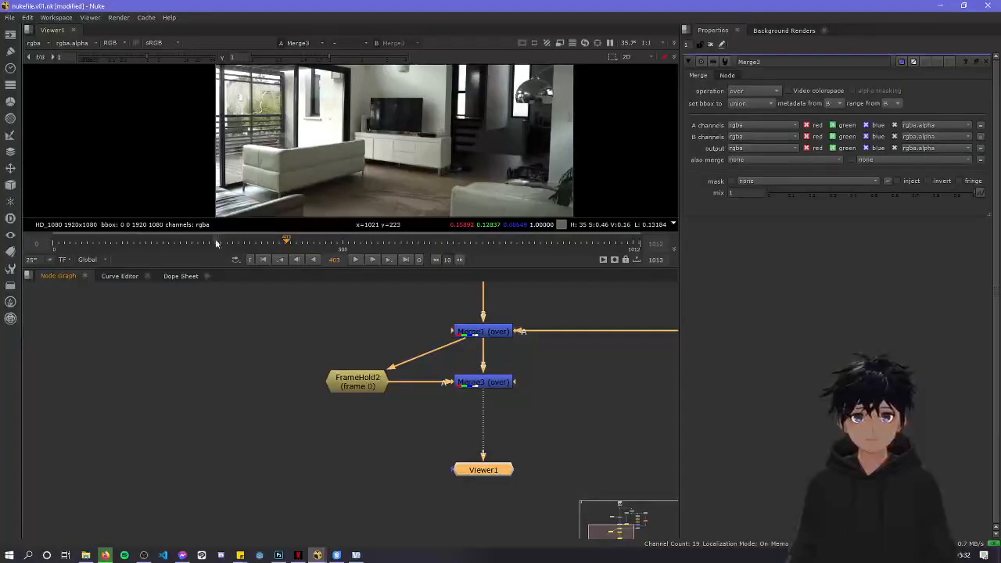
drag(352, 383, 340, 342)
key(p)
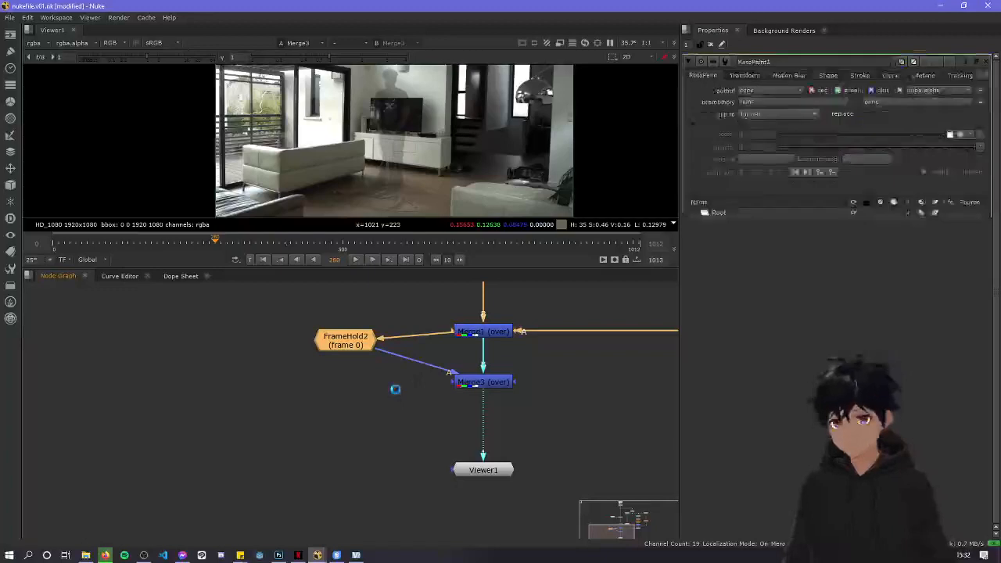
key(r)
click(773, 415)
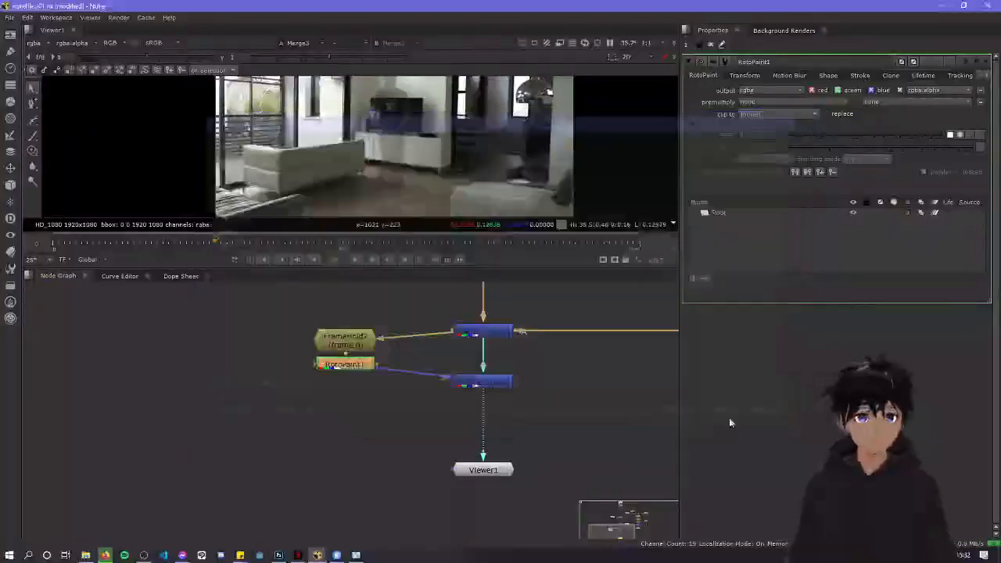
click(364, 365)
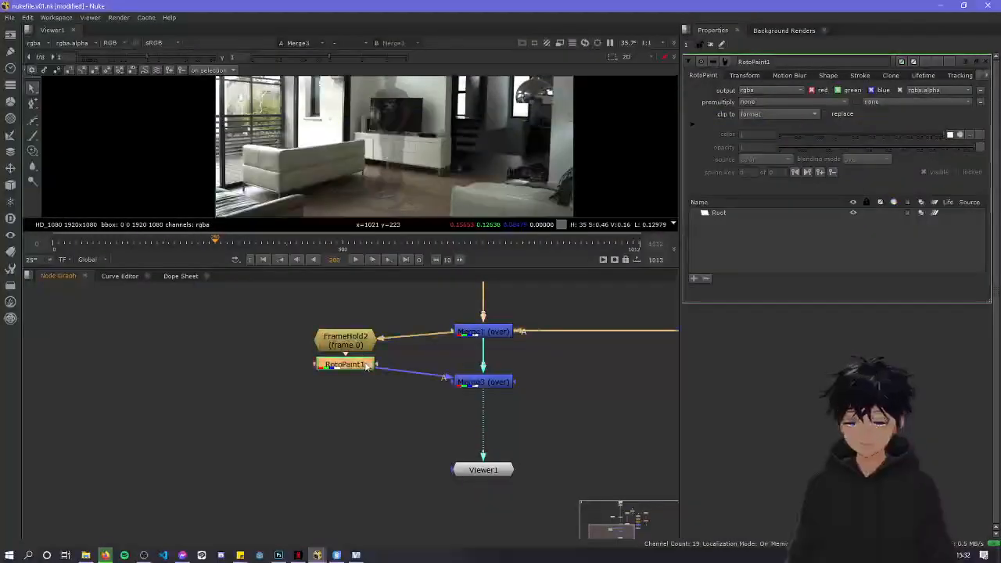
key(Delete)
Insert a Premult node between FrameHold2 and Merge3, placing it below FrameHold2
drag(356, 342, 341, 367)
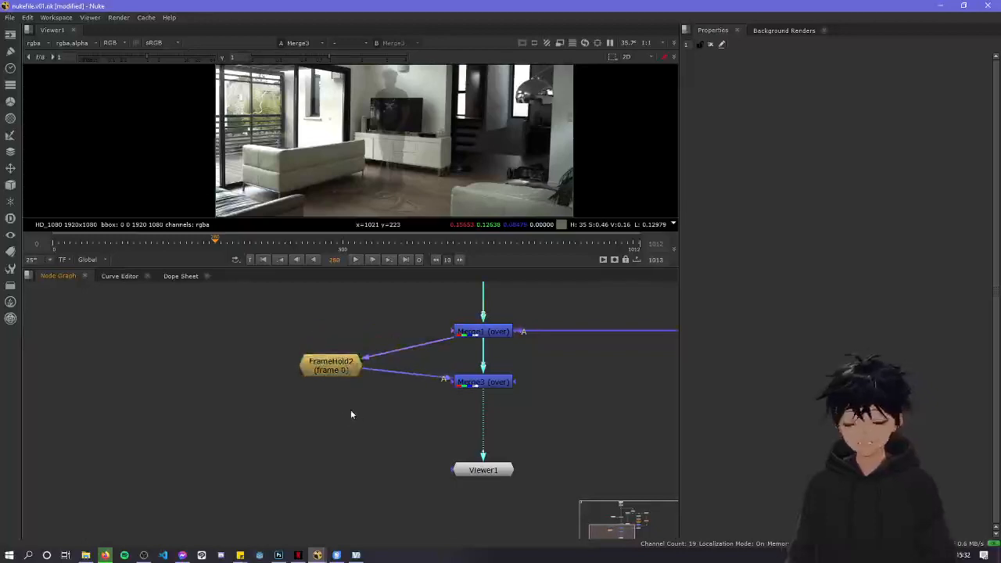
key(Tab)
text(prem)
key(Return)
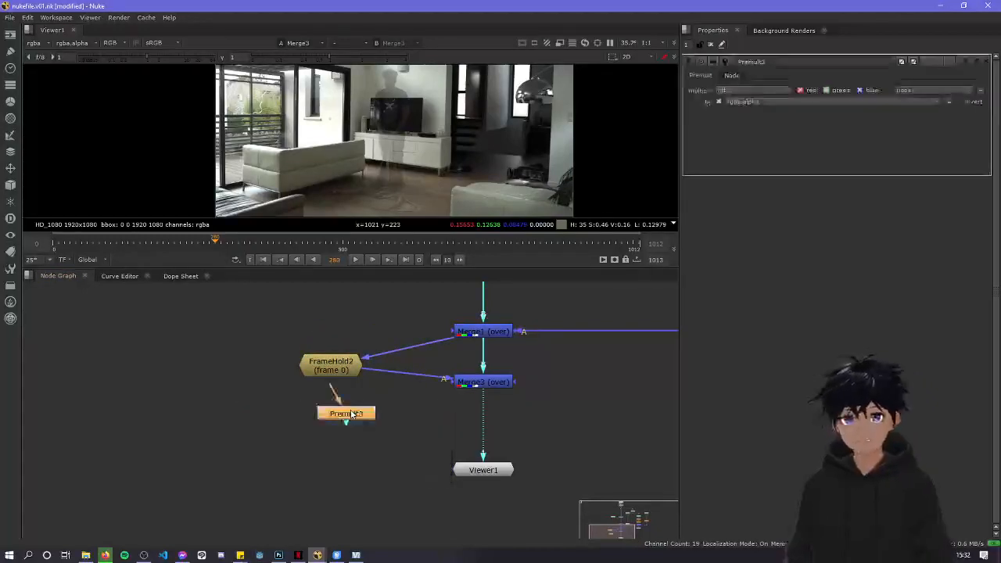
mouse_move(350, 414)
mouse_down()
mouse_move(401, 375)
mouse_move(377, 406)
mouse_move(345, 398)
mouse_up()
drag(331, 365, 312, 334)
Move Premult3 and Merge3 further below Merge1 and shift Viewer1 down to make room in the graph
scroll(501, 408, down, 3)
drag(506, 403, 364, 384)
drag(481, 392, 481, 415)
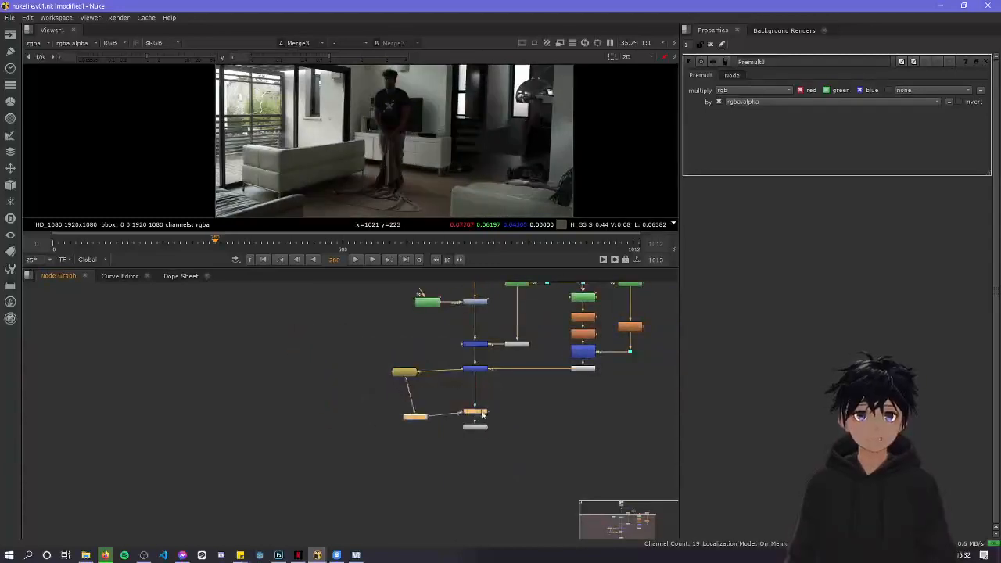
middle_drag(622, 298, 580, 358)
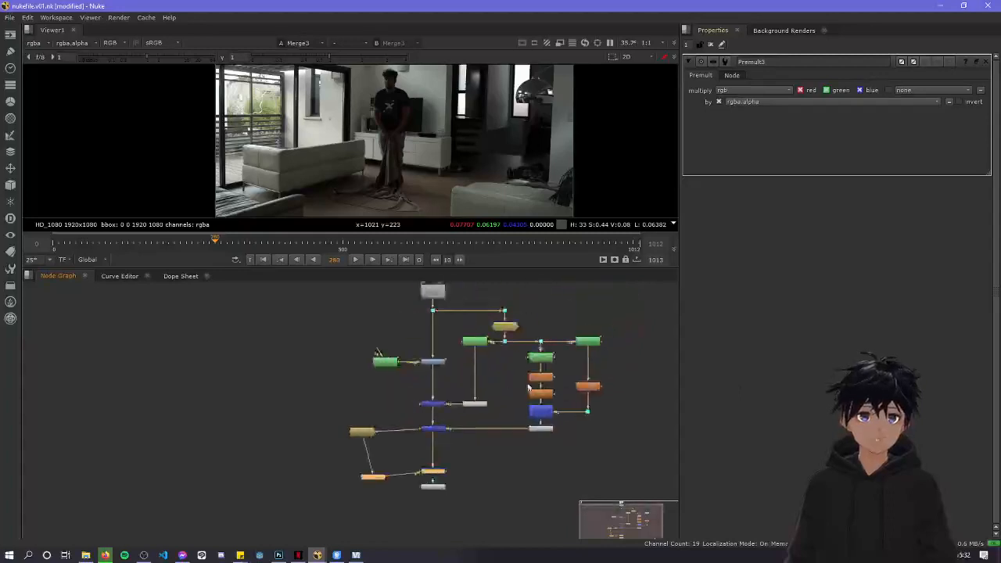
scroll(529, 387, up, 5)
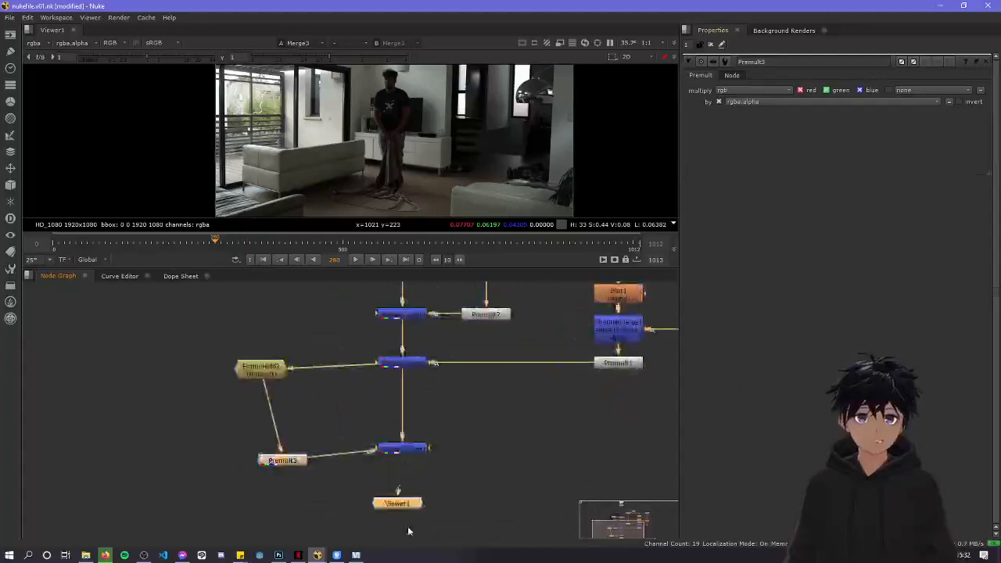
drag(408, 530, 417, 534)
Open Merge3's properties, align Premult3 level with Merge3, and line FrameHold2 up with Merge1
scroll(422, 458, up, 1)
middle_drag(397, 439, 519, 449)
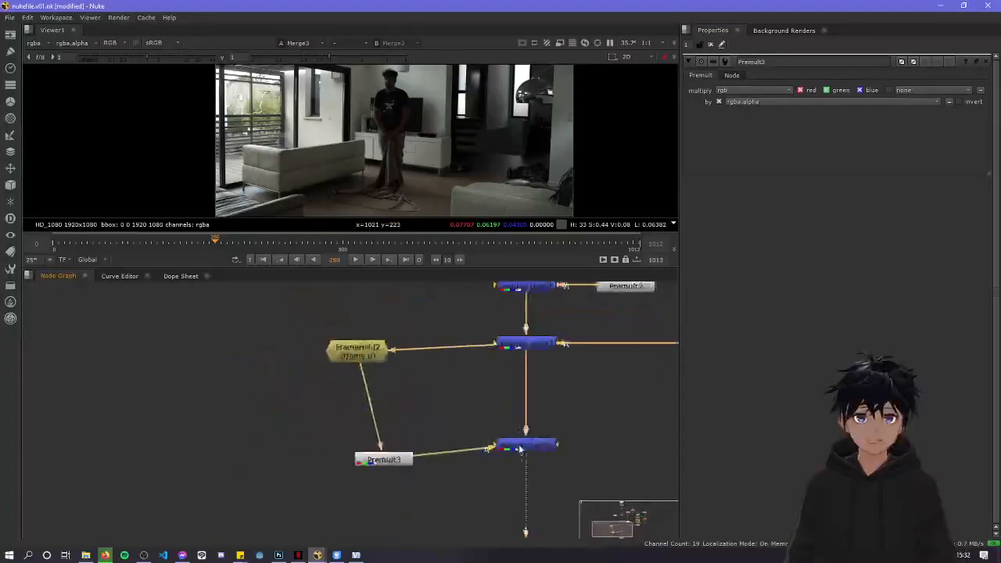
double_click(535, 445)
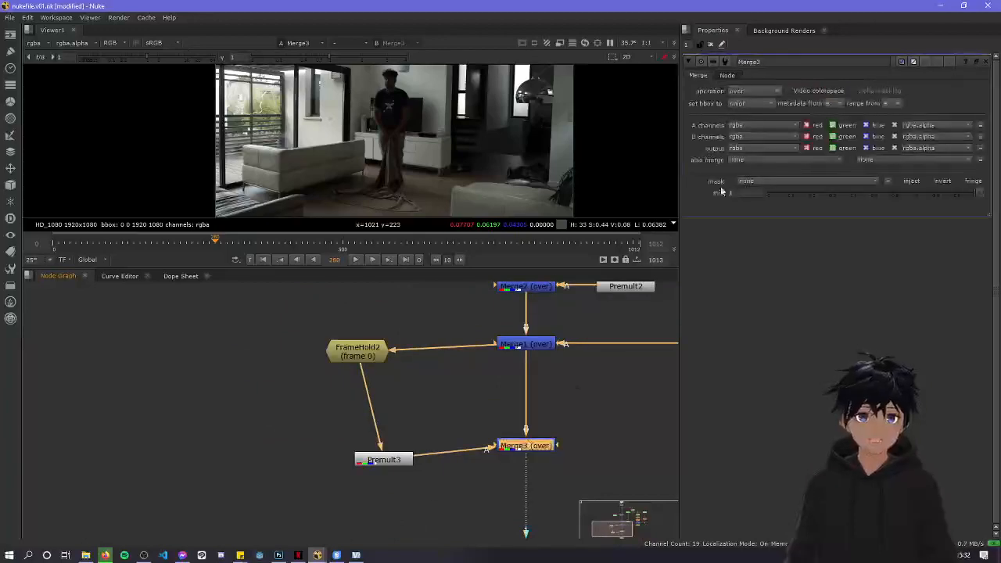
drag(388, 460, 363, 446)
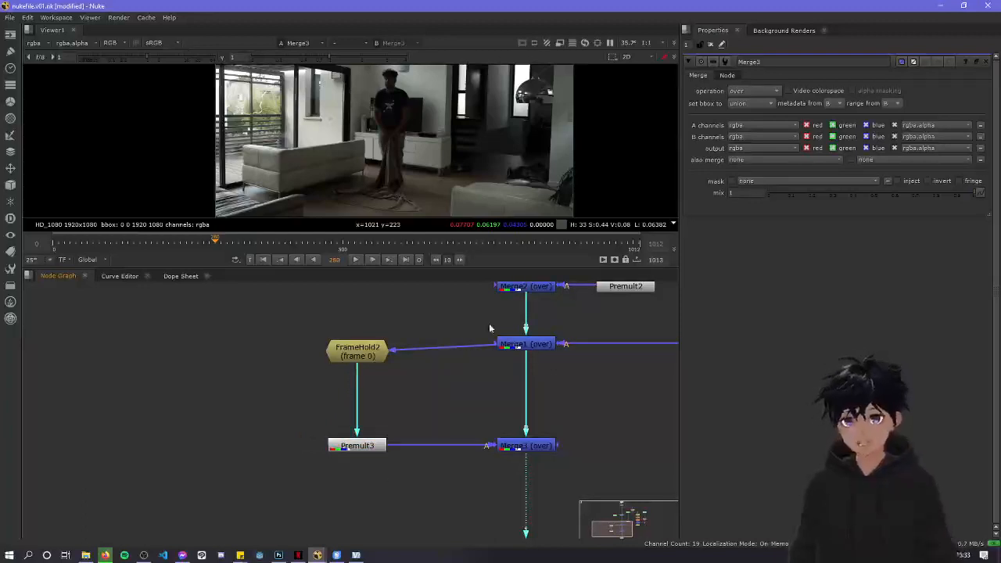
drag(359, 358, 356, 351)
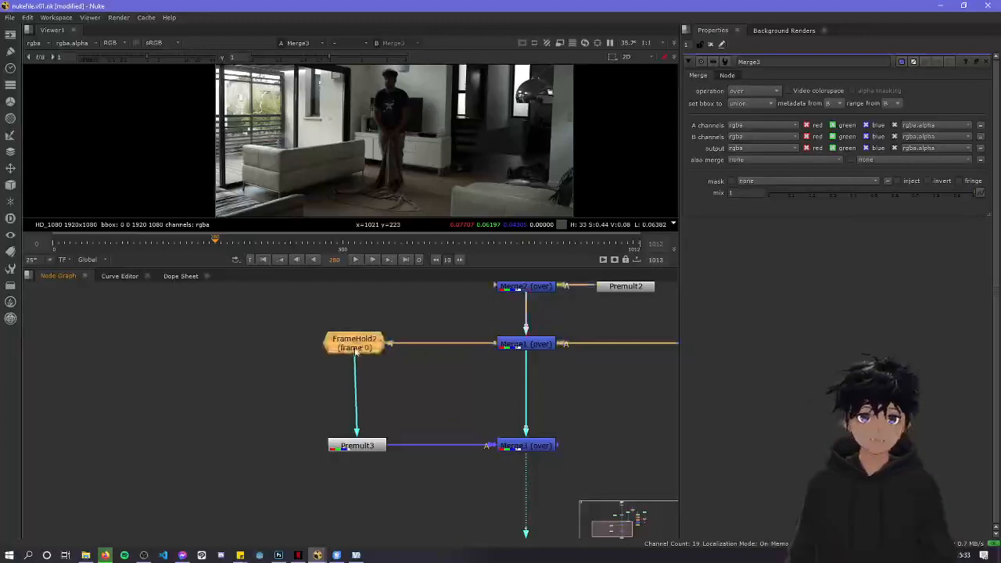
click(393, 389)
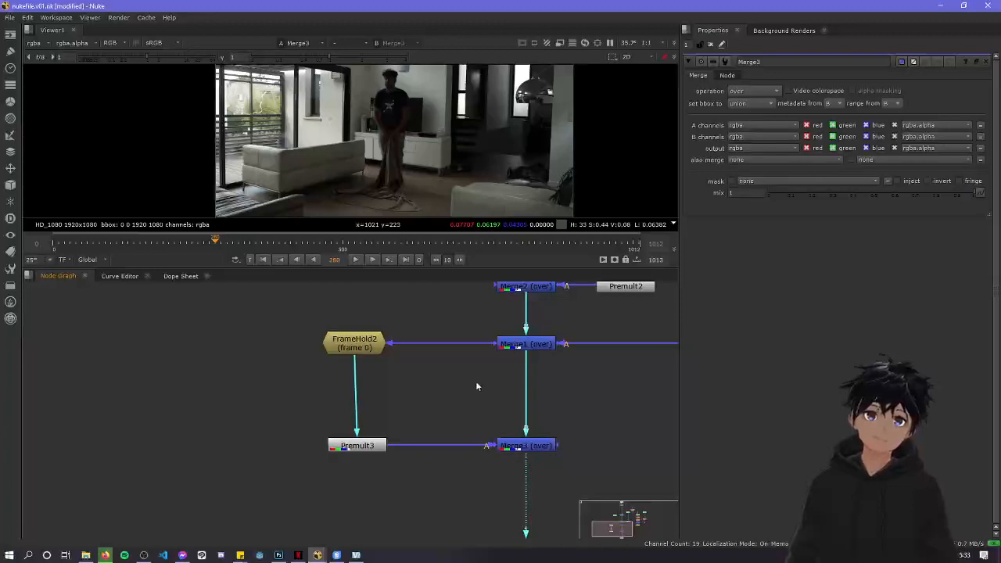
Insert a dot between Merge1 and Merge3, feed FrameHold2 from it, and place FrameHold2 level with the dot above Premult3
middle_drag(476, 384, 442, 406)
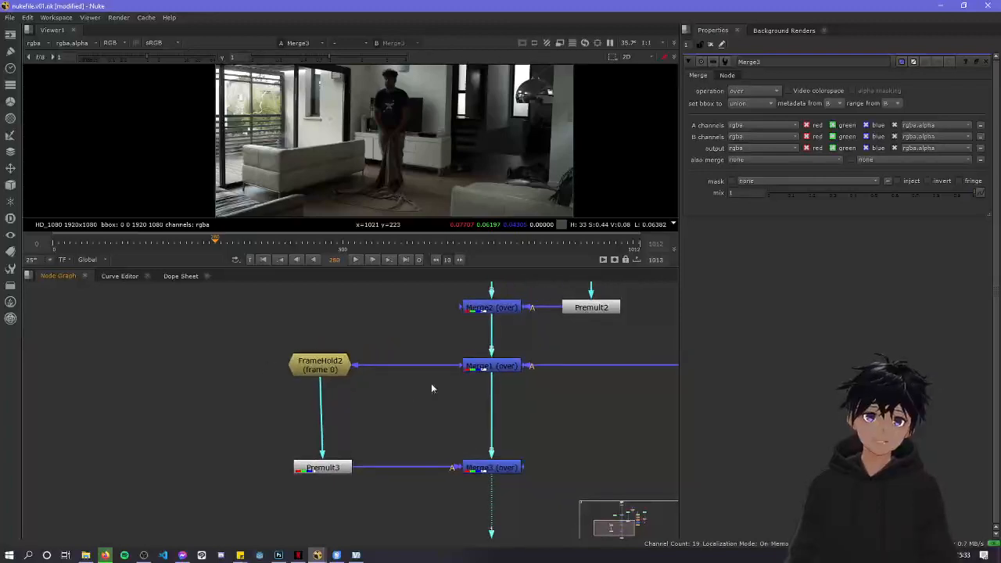
drag(317, 372, 358, 403)
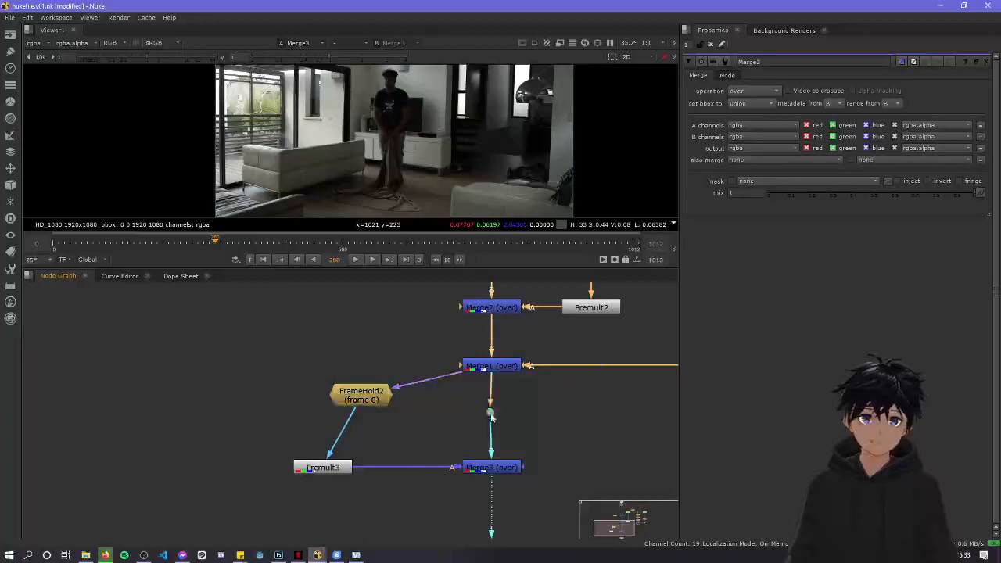
ctrl+click(491, 411)
drag(491, 412, 492, 400)
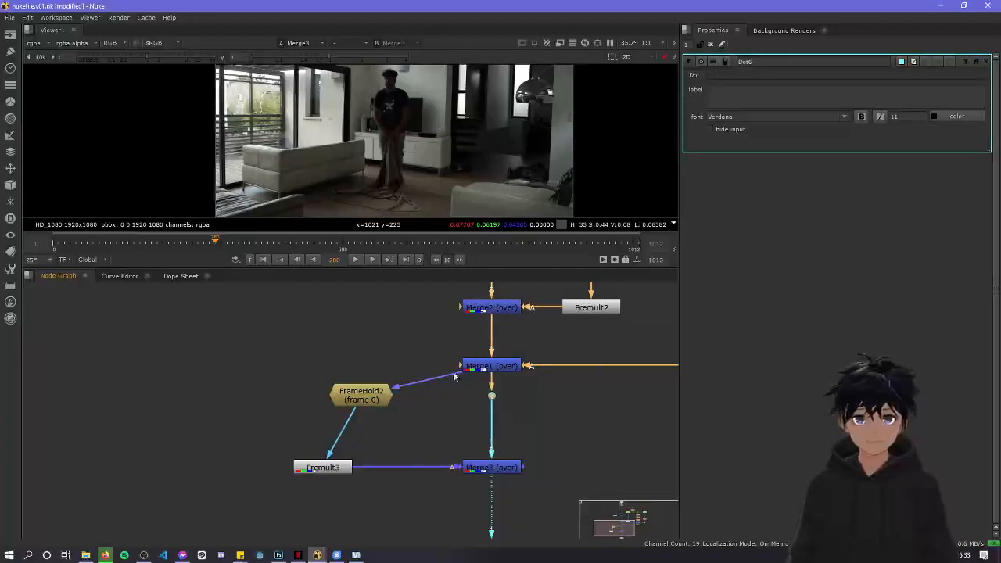
drag(373, 397, 316, 407)
Add a Roto node and insert it between FrameHold2 and Premult3
click(333, 446)
key(Tab)
text(premult)
key(Return)
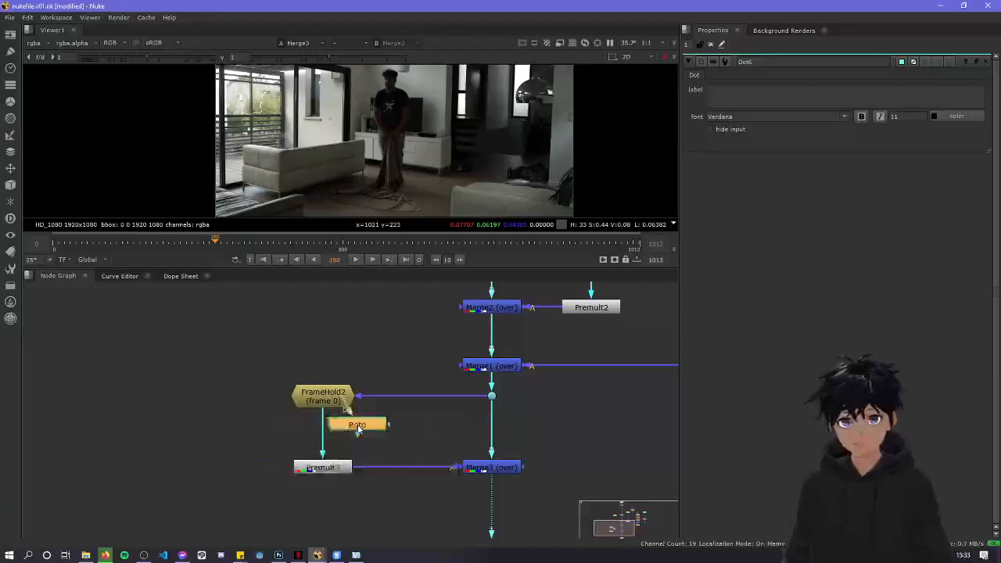
key(o)
drag(358, 429, 353, 474)
Lower Merge3 and Premult3 together, and space Roto5 evenly between FrameHold2 and Premult3
scroll(362, 437, down, 3)
drag(440, 457, 443, 472)
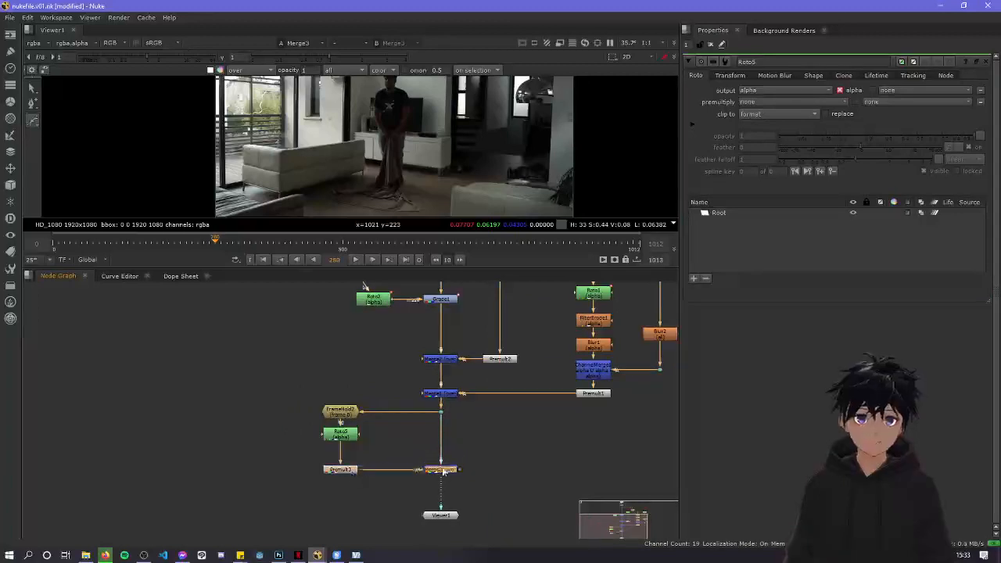
drag(344, 438, 345, 447)
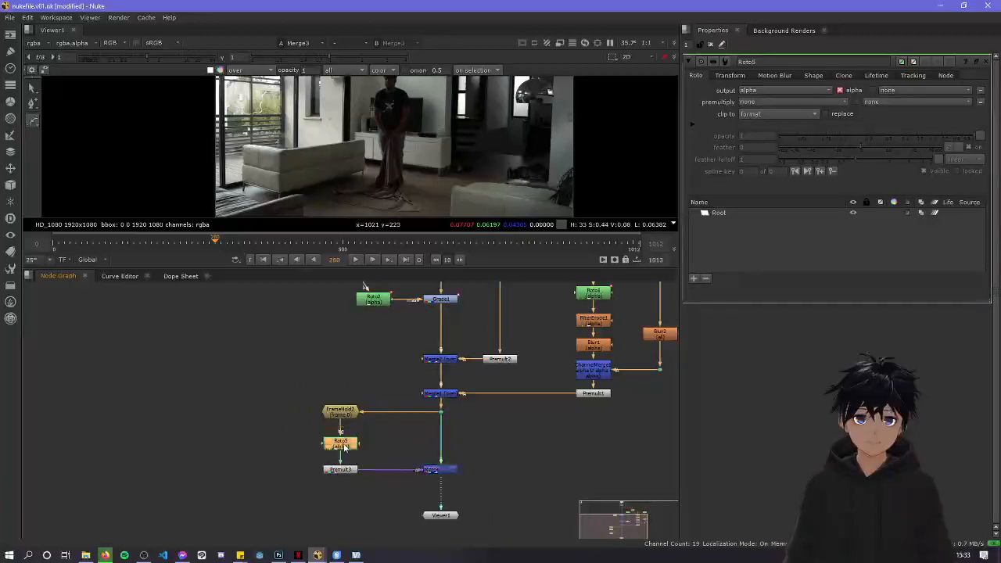
Set FrameHold2's first frame to 403
scroll(388, 434, down, 3)
click(393, 415)
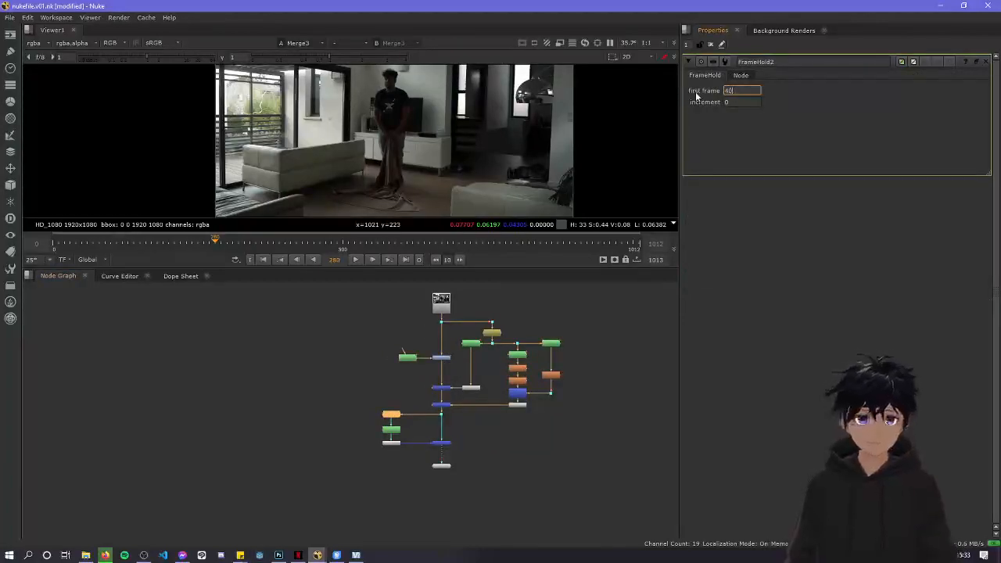
key(Return)
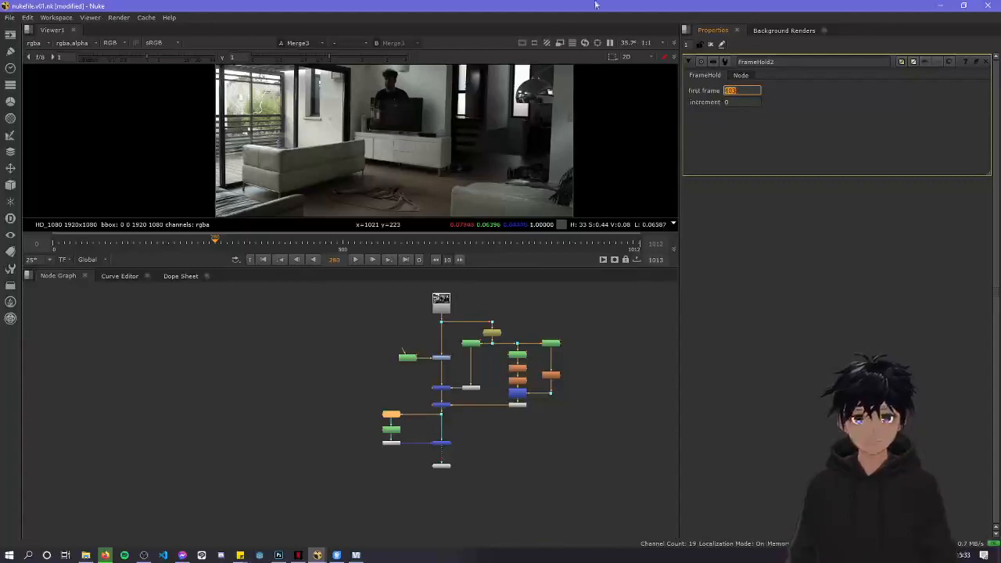
middle_drag(402, 160, 423, 146)
scroll(424, 132, down, 2)
scroll(423, 146, down, 1)
scroll(393, 433, up, 3)
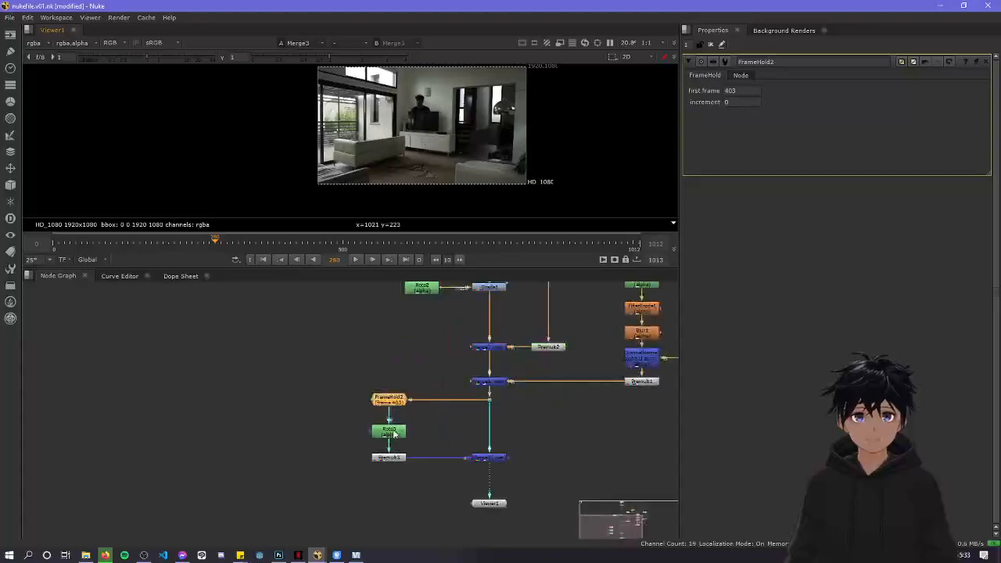
Open Roto5 and draw a closed rectangular Bezier shape enclosing the whole frame
double_click(390, 430)
scroll(434, 115, up, 1)
scroll(423, 135, up, 4)
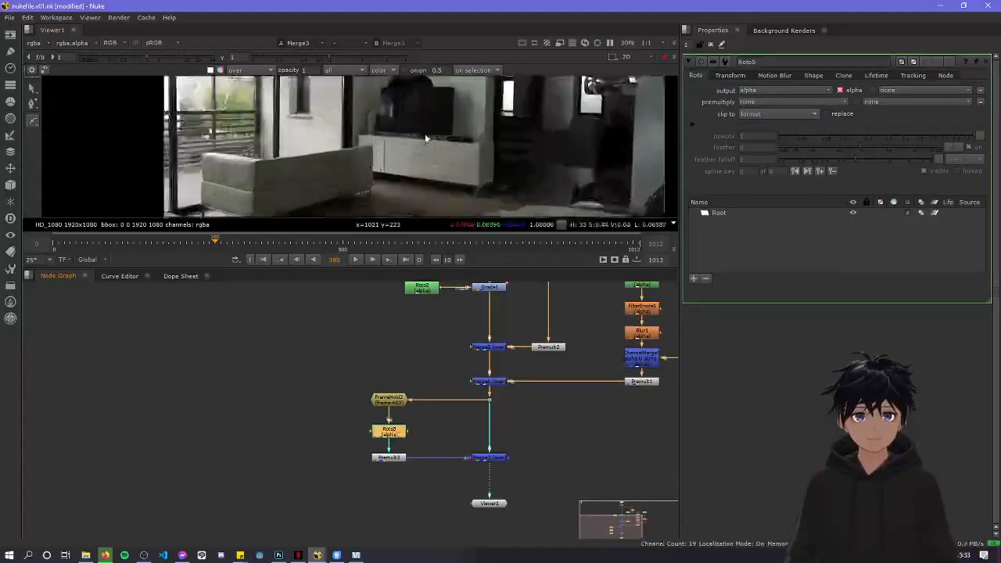
middle_drag(429, 157, 448, 140)
scroll(450, 139, down, 6)
scroll(450, 143, up, 8)
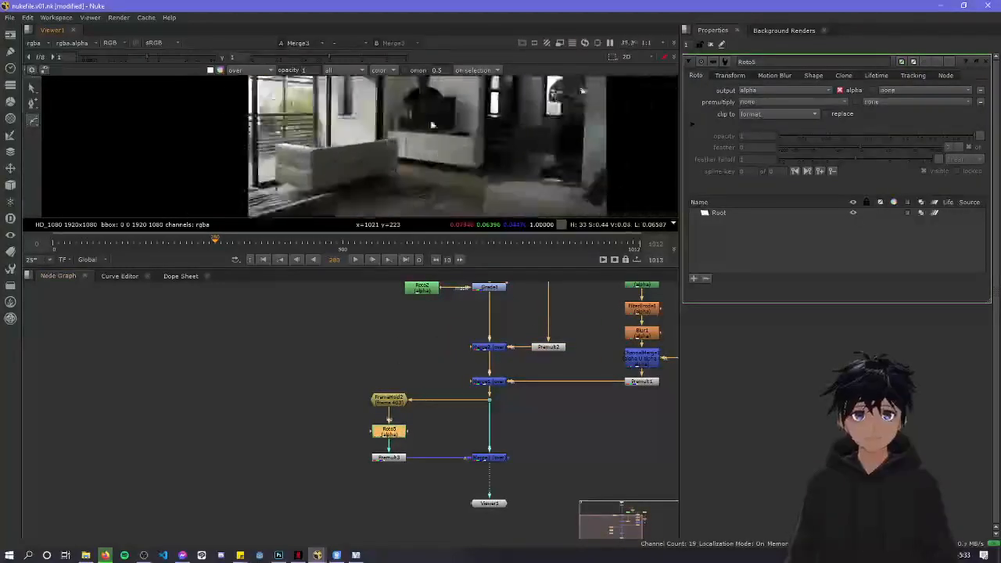
scroll(431, 150, down, 3)
scroll(442, 118, up, 3)
middle_drag(431, 150, 424, 178)
scroll(442, 118, up, 3)
scroll(447, 145, down, 10)
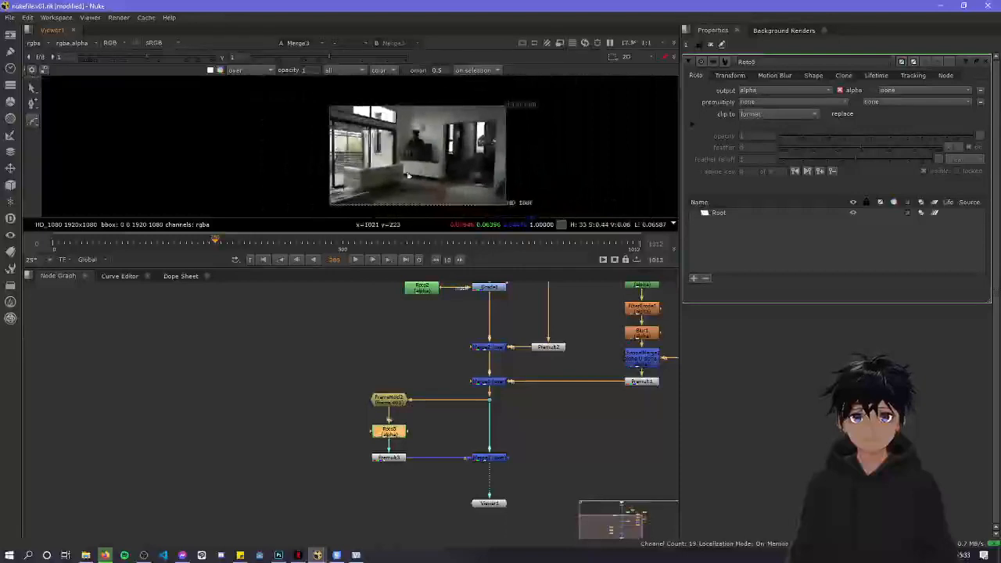
click(291, 93)
middle_drag(286, 172, 286, 139)
click(295, 163)
middle_drag(520, 117, 518, 199)
click(529, 122)
click(293, 120)
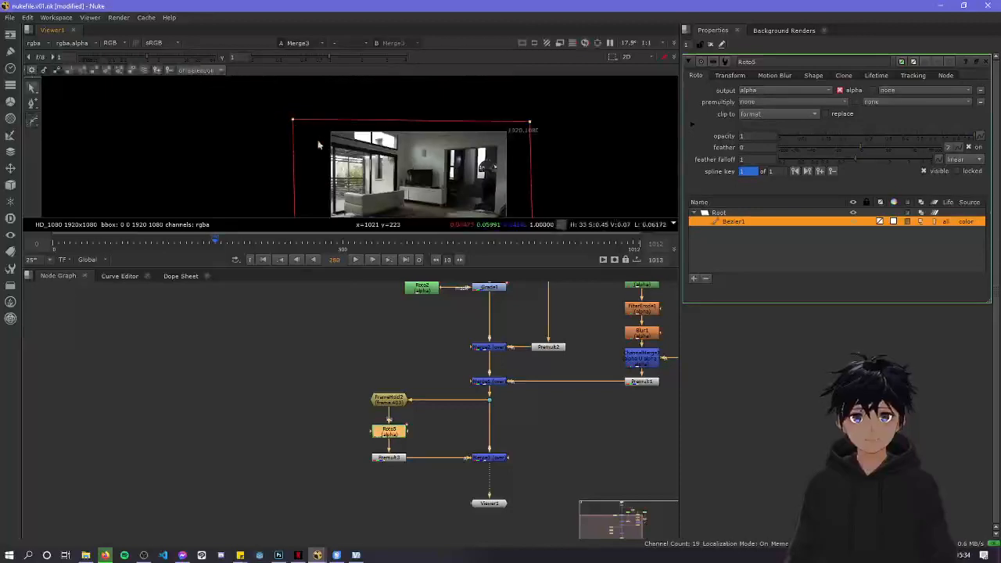
middle_drag(324, 157, 322, 117)
middle_drag(448, 191, 411, 169)
scroll(411, 168, up, 3)
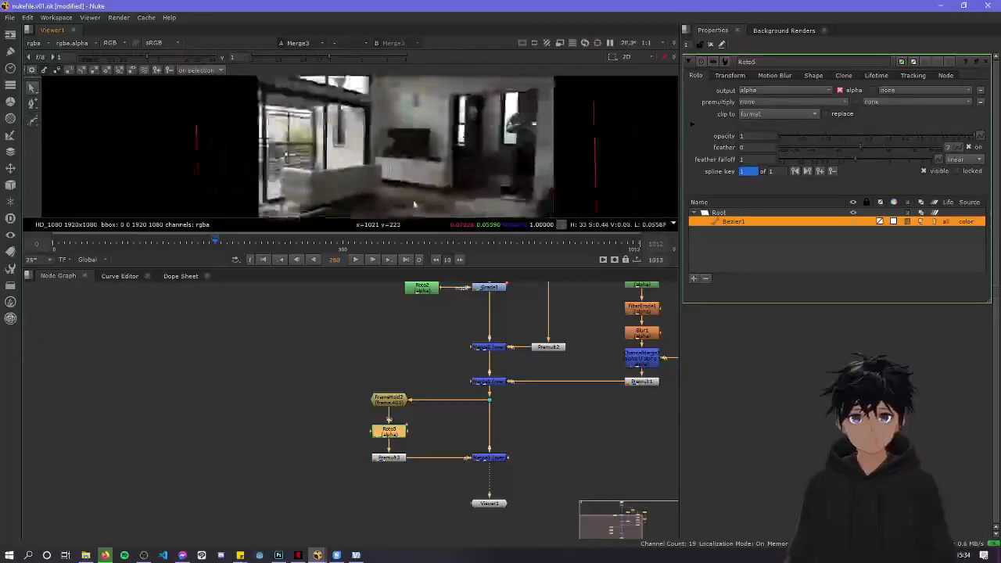
View Merge1's output and step backward from about frame 500 to frame 403, examining the blanket on the floor
click(486, 382)
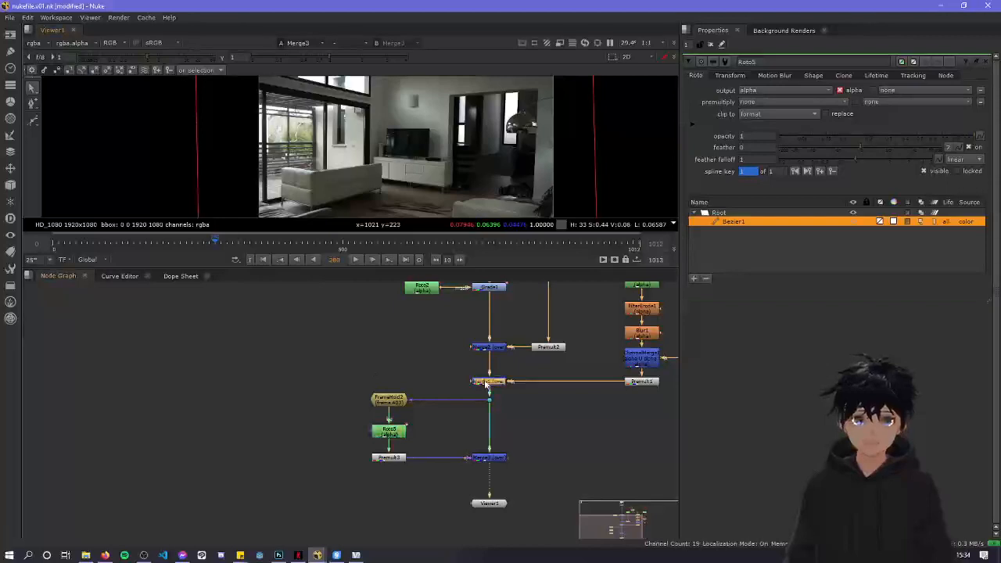
key(1)
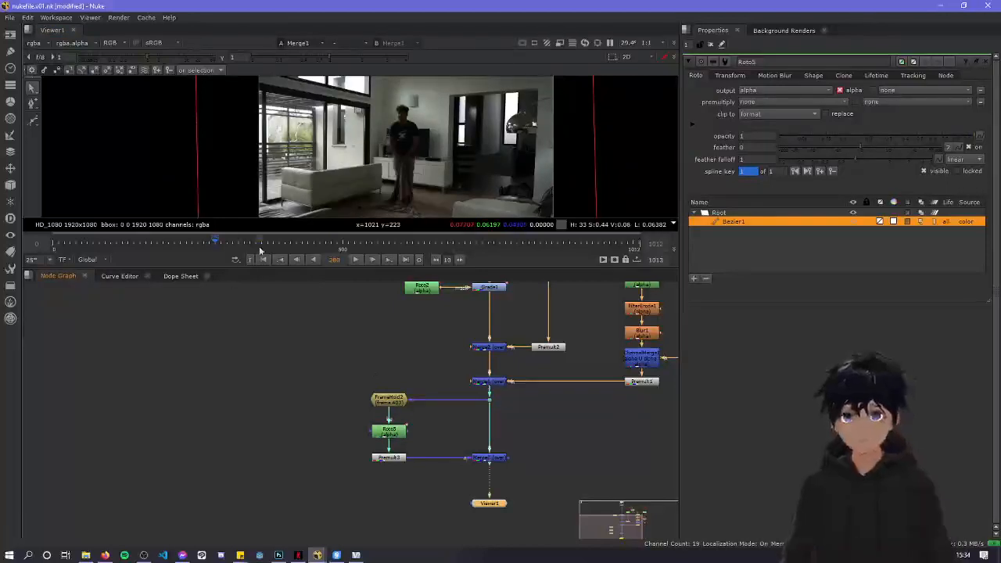
click(344, 243)
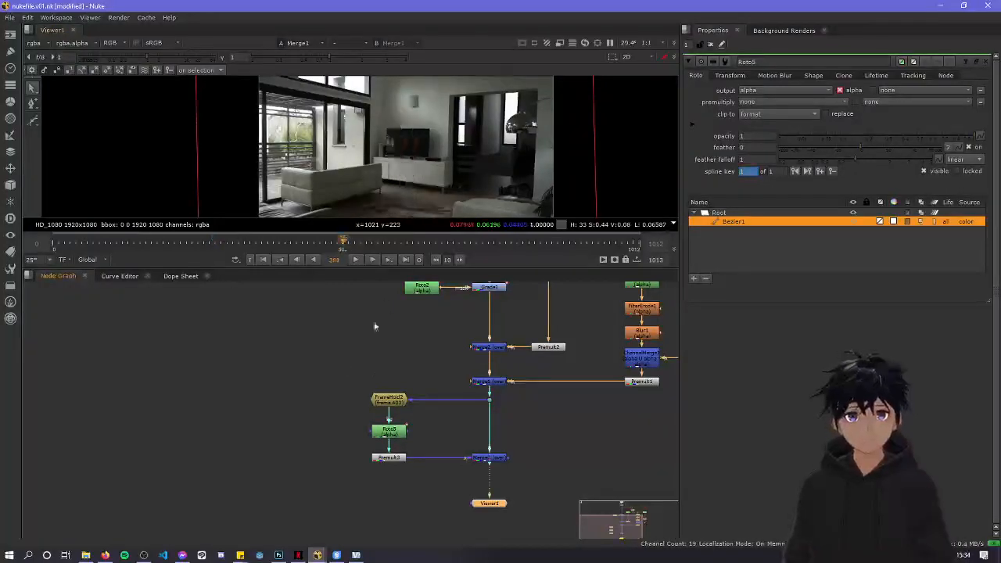
key(Left)
key(Left)
key(Left)
key(Left)
key(Left)
key(Left)
key(Left)
key(Left)
key(Left)
key(Left)
key(Left)
key(Left)
key(Left)
key(Left)
key(Left)
key(Left)
key(Left)
key(Left)
key(Left)
key(Left)
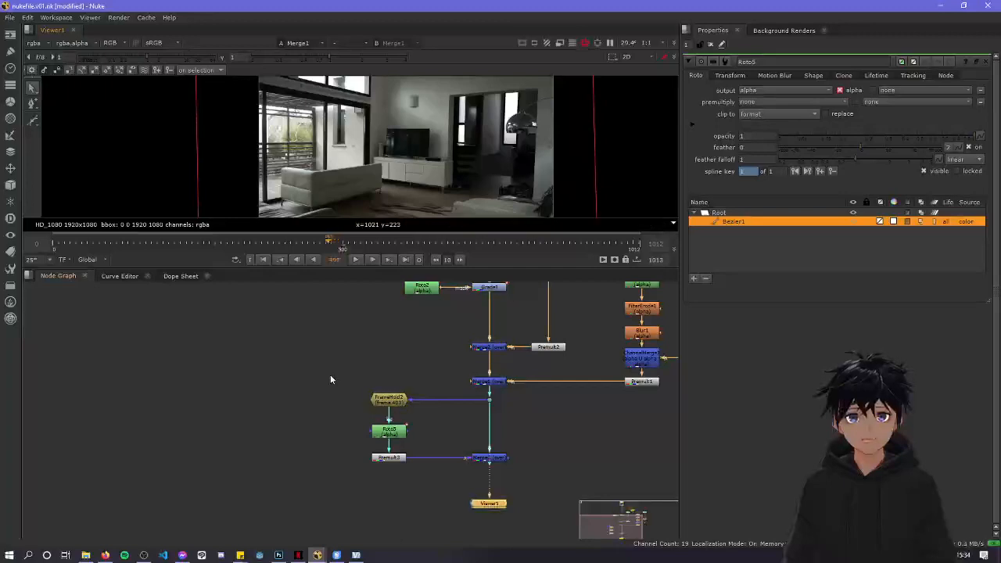
key(Left)
key(Left)
key(Left)
key(Left)
key(Left)
key(Left)
key(Left)
key(Left)
key(Left)
key(Left)
key(Left)
key(Left)
key(Left)
key(Left)
key(Left)
key(Left)
key(Left)
key(Left)
key(Left)
key(Left)
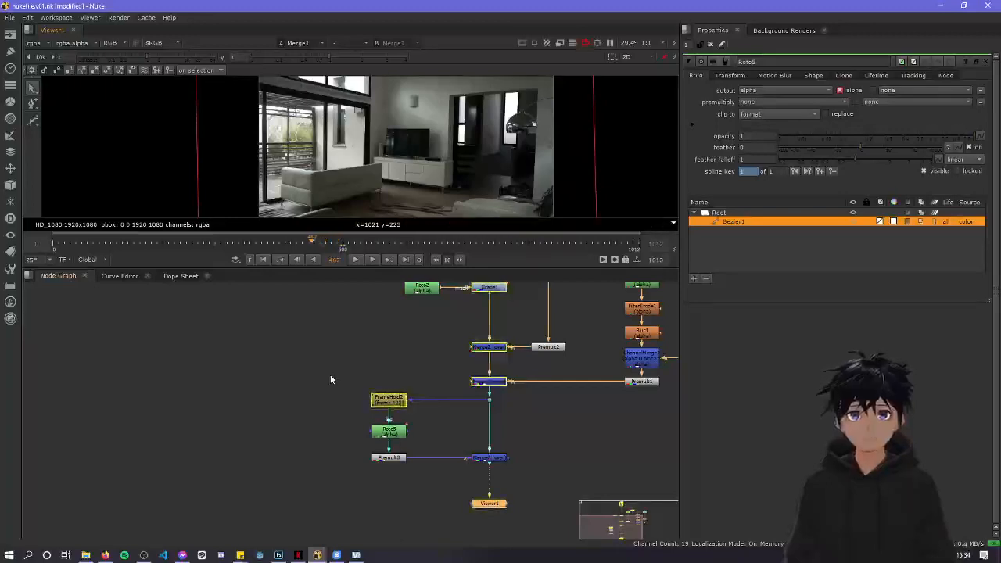
key(Left)
key(Left)
key(Left)
key(Left)
key(Left)
key(Left)
key(Left)
key(Left)
key(Left)
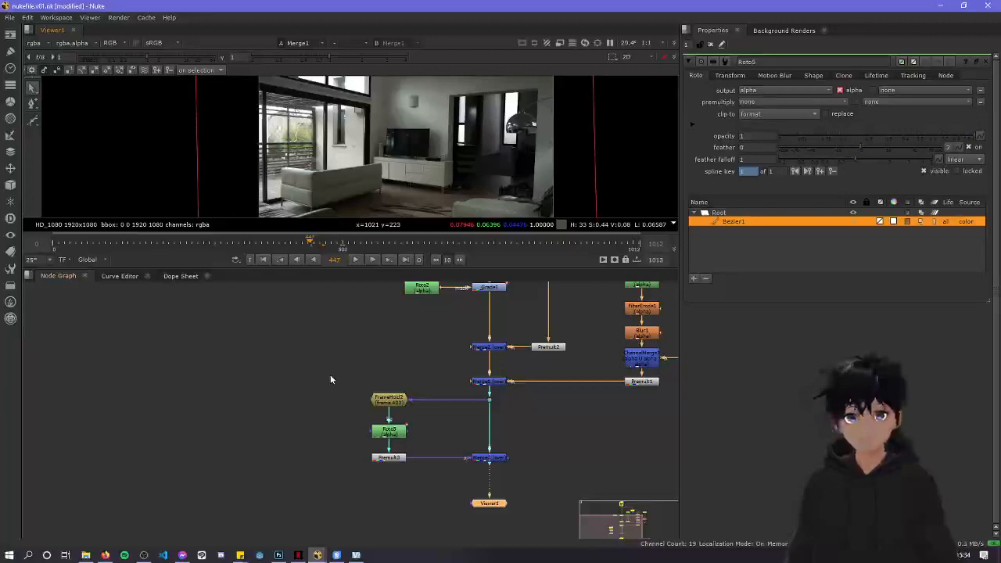
key(Left)
key(Left)
key(Left)
key(Left)
key(Left)
key(Left)
key(Left)
key(Left)
key(Left)
key(Left)
key(Left)
key(Left)
key(Left)
key(Left)
key(Left)
key(Left)
key(Left)
key(Left)
key(Left)
key(Left)
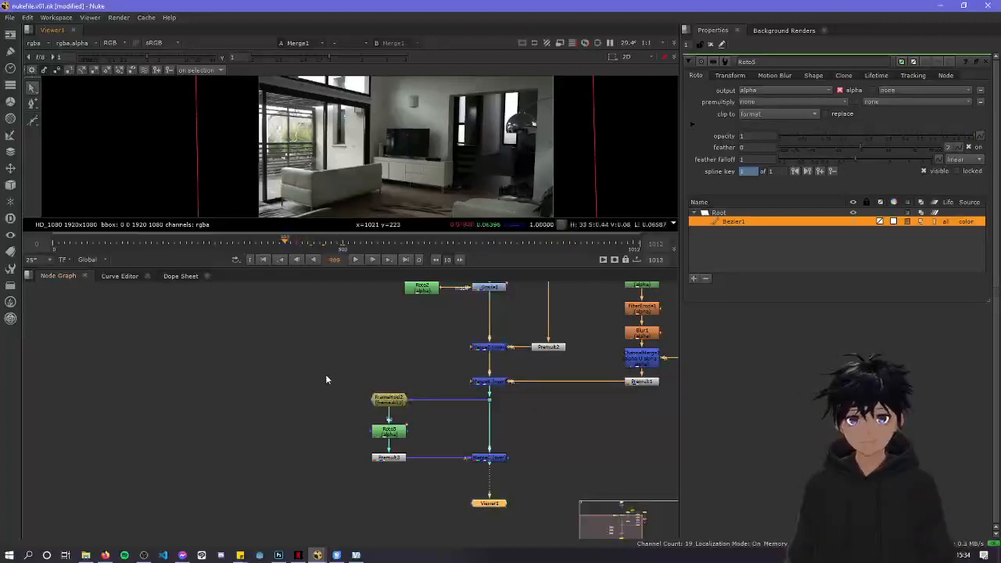
key(Right)
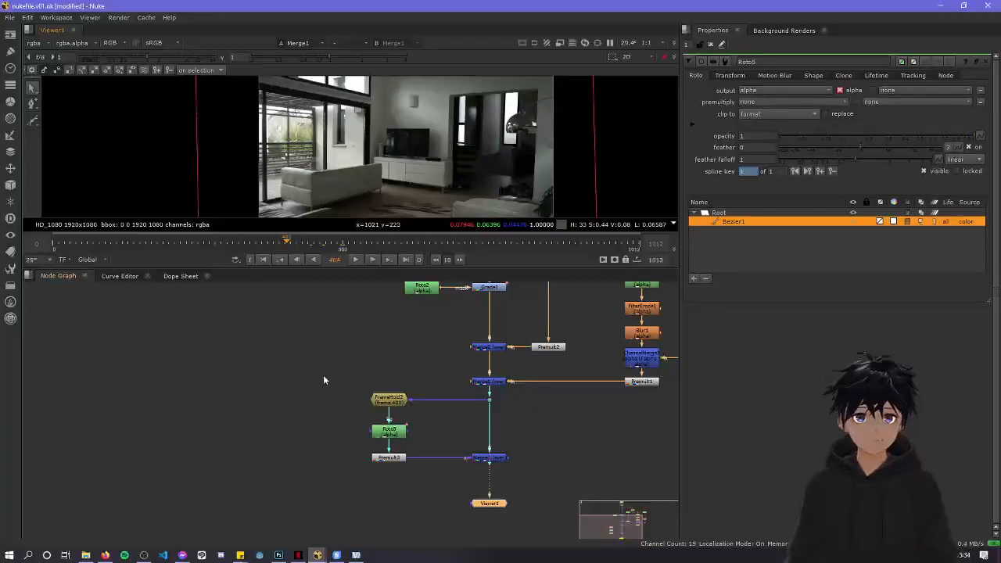
Nudge Roto5 up, closer to FrameHold2
middle_drag(373, 440, 359, 407)
scroll(358, 407, up, 2)
drag(373, 399, 376, 389)
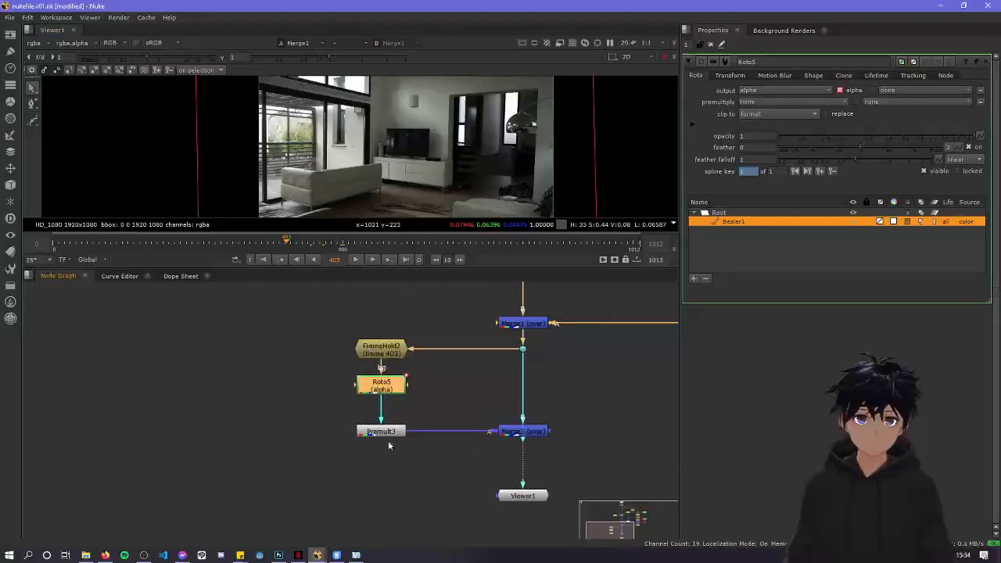
Open Merge3's properties and set a keyframe on its mix of 1 at frame 403
click(520, 432)
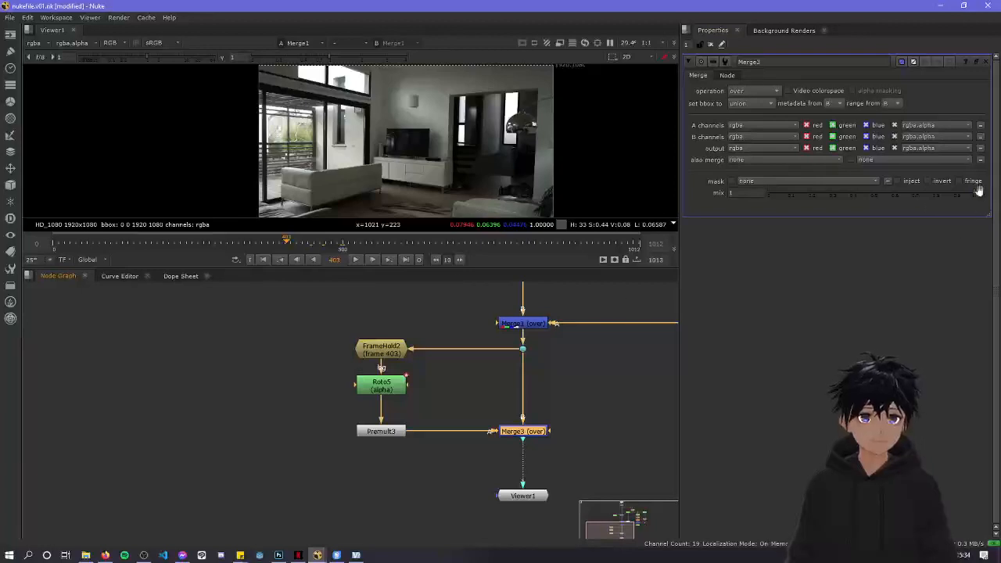
click(978, 190)
click(868, 235)
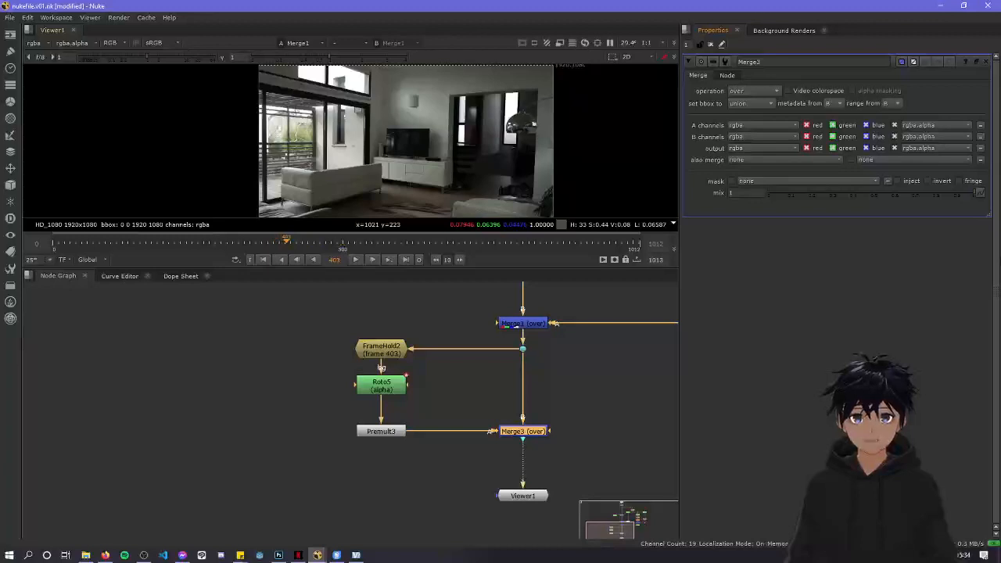
click(981, 193)
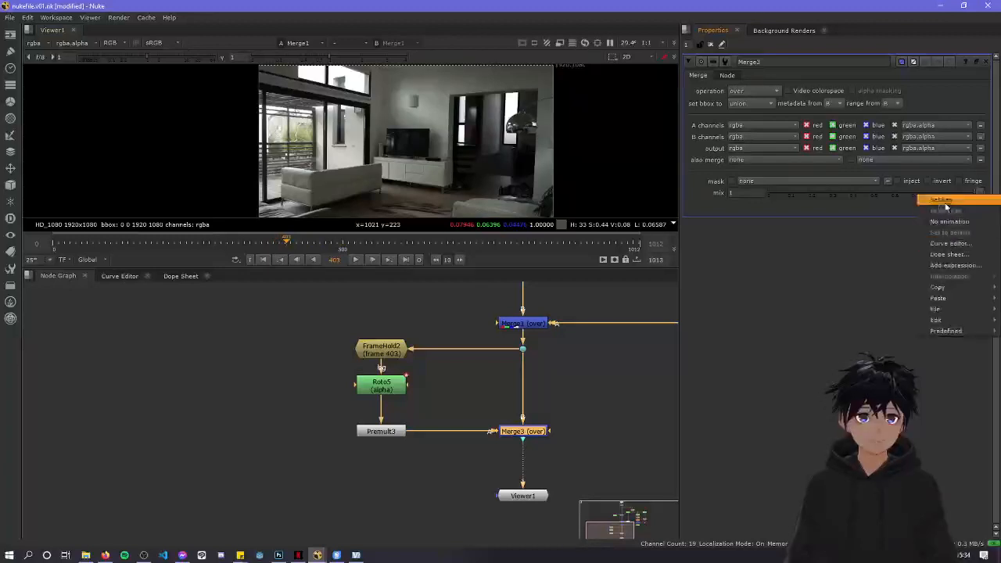
click(939, 200)
Play Merge1's output forward, switch to viewing Merge3, and play it back and forth over the frames after 403 to compare
key(l)
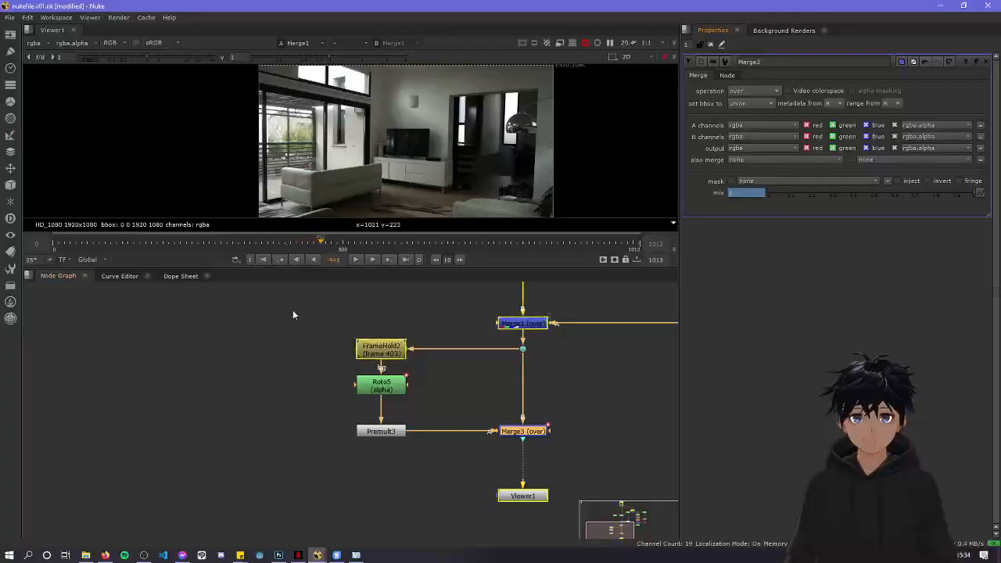
key(k)
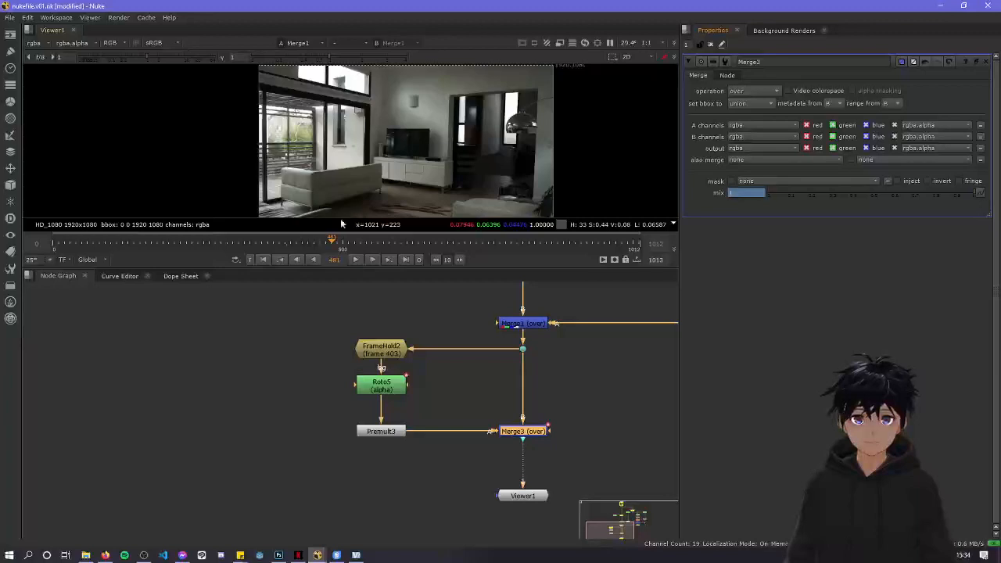
key(1)
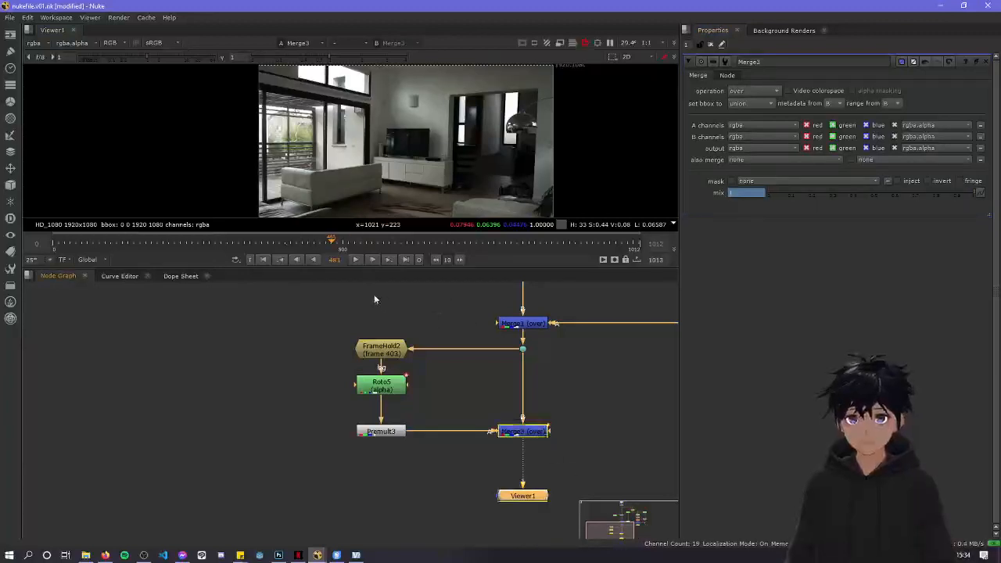
key(Left)
key(Left)
key(j)
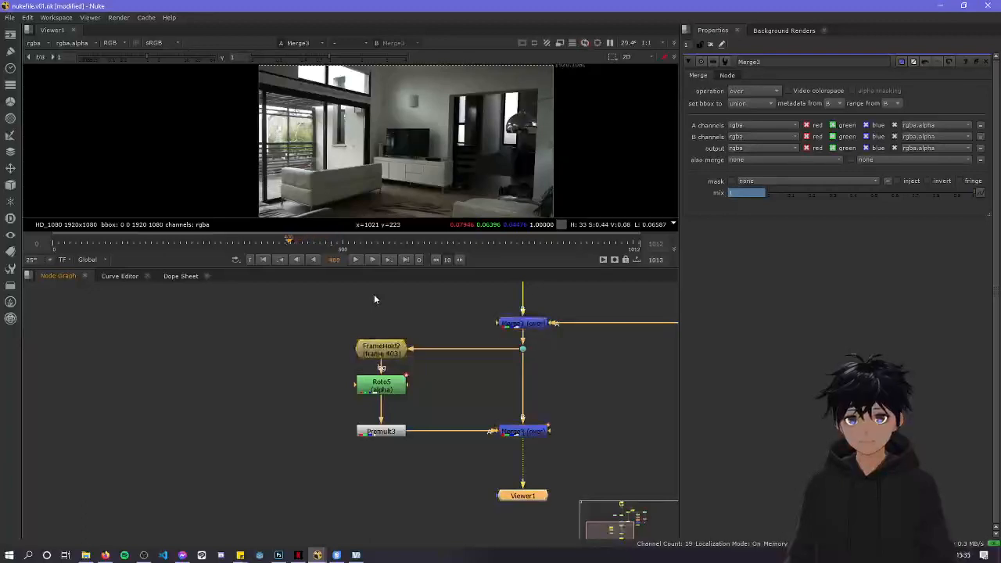
key(k)
key(l)
key(k)
key(l)
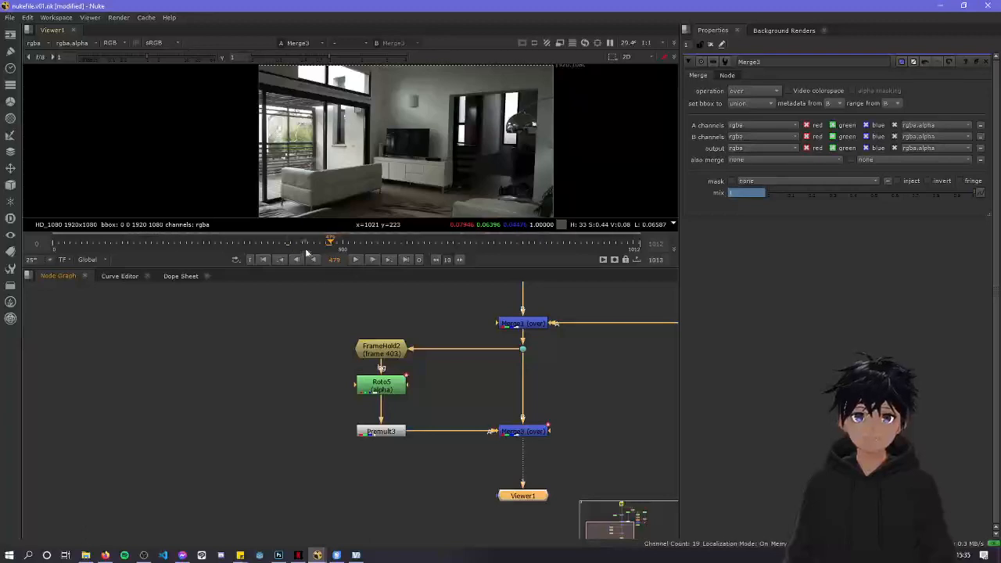
Lower Merge3's mix to 0 at frame 436 to key the patch's fade-out
click(979, 193)
click(974, 196)
drag(974, 196, 650, 192)
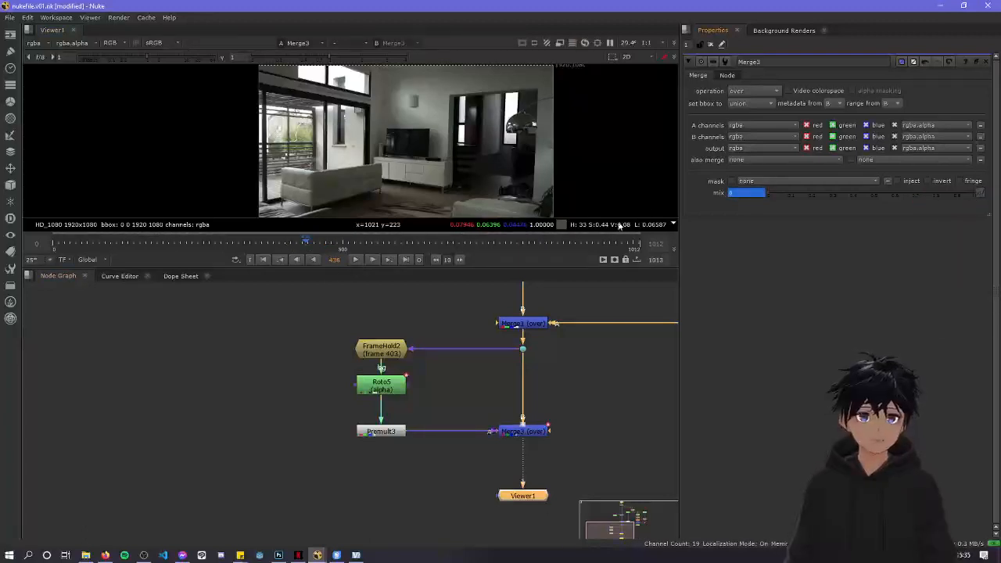
Maximize the viewer and play Merge3's result from around frame 360 and again from an earlier frame, checking the blanket transition
click(259, 249)
key(space)
scroll(371, 452, up, 3)
middle_drag(372, 452, 310, 283)
middle_drag(543, 290, 521, 316)
click(506, 532)
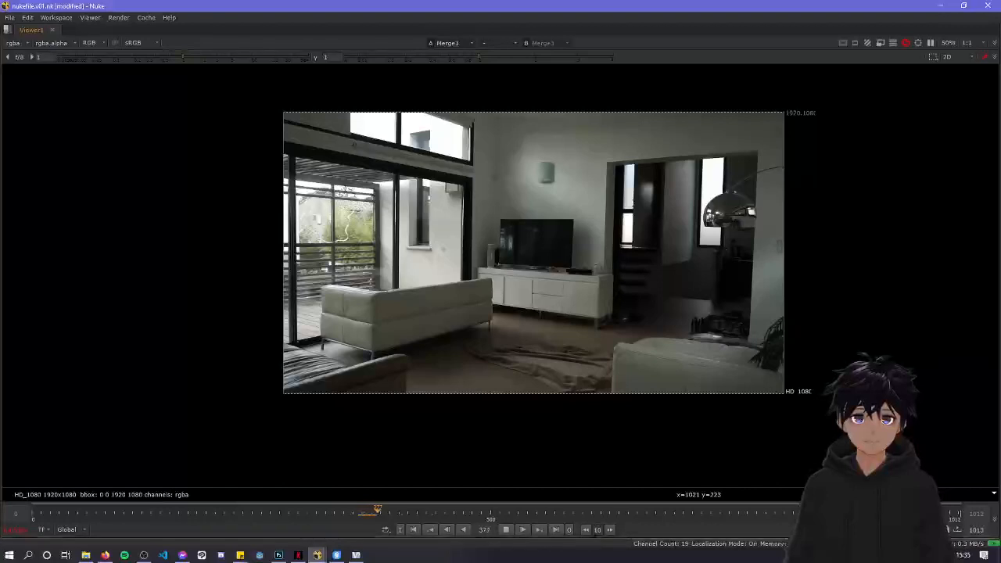
click(610, 529)
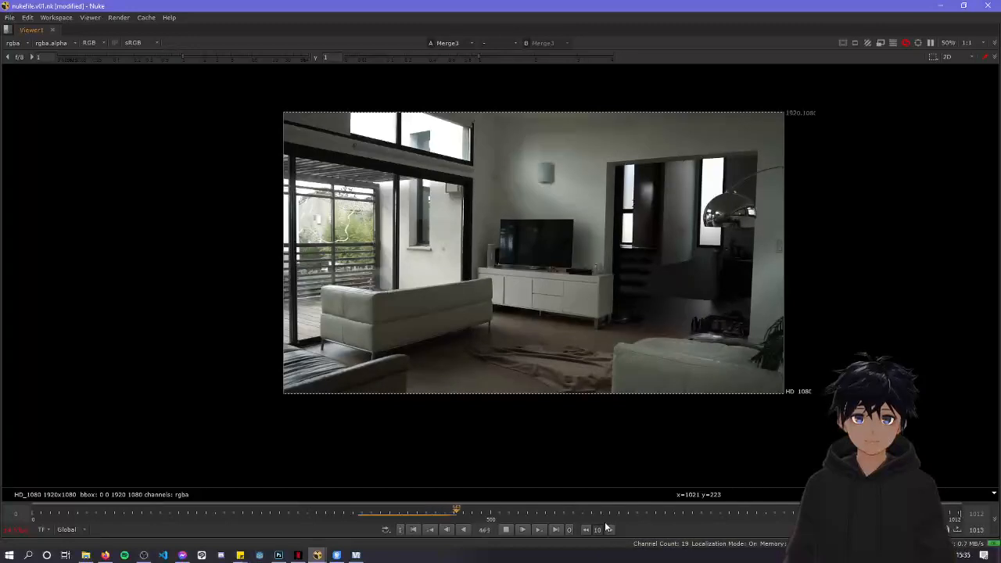
drag(309, 517, 177, 514)
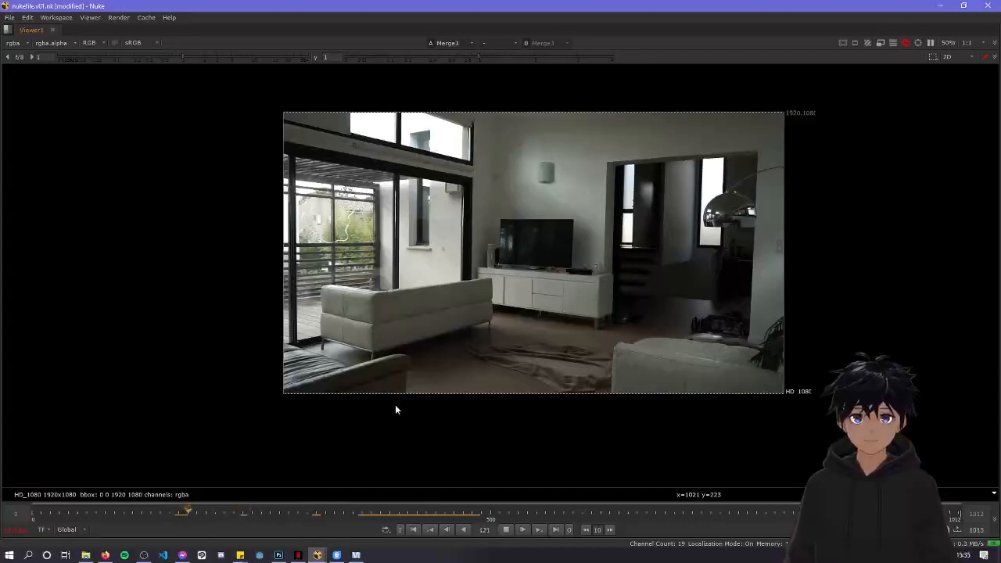
key(space)
middle_drag(471, 315, 465, 353)
click(358, 261)
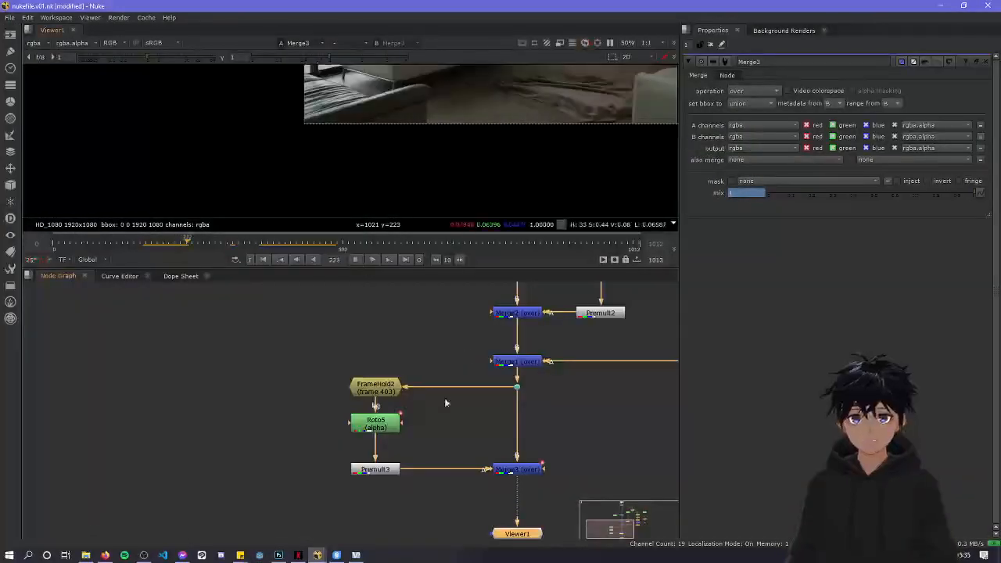
Space Roto5 evenly between FrameHold2 and Premult3, and return the playhead to frame 403
scroll(438, 399, down, 2)
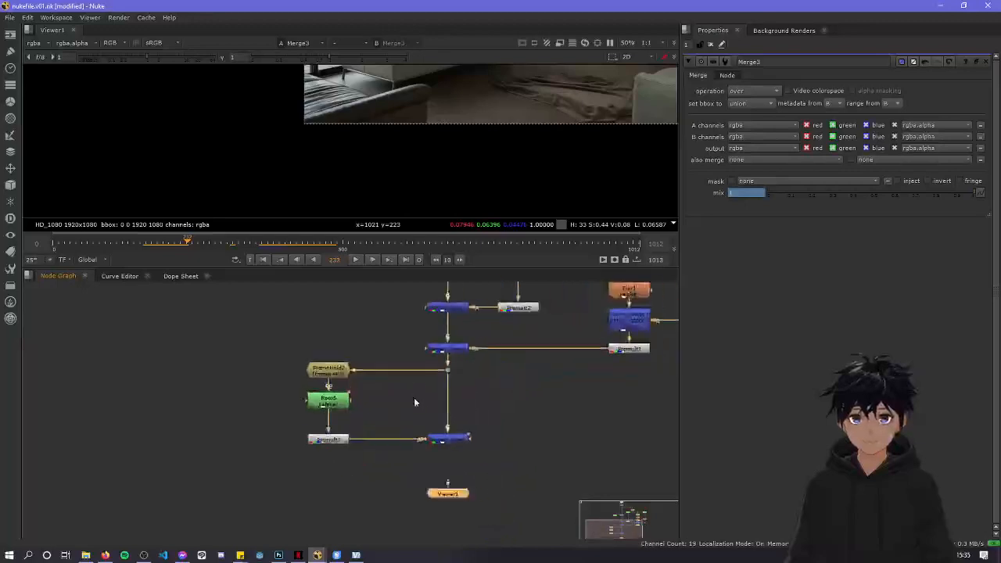
click(453, 440)
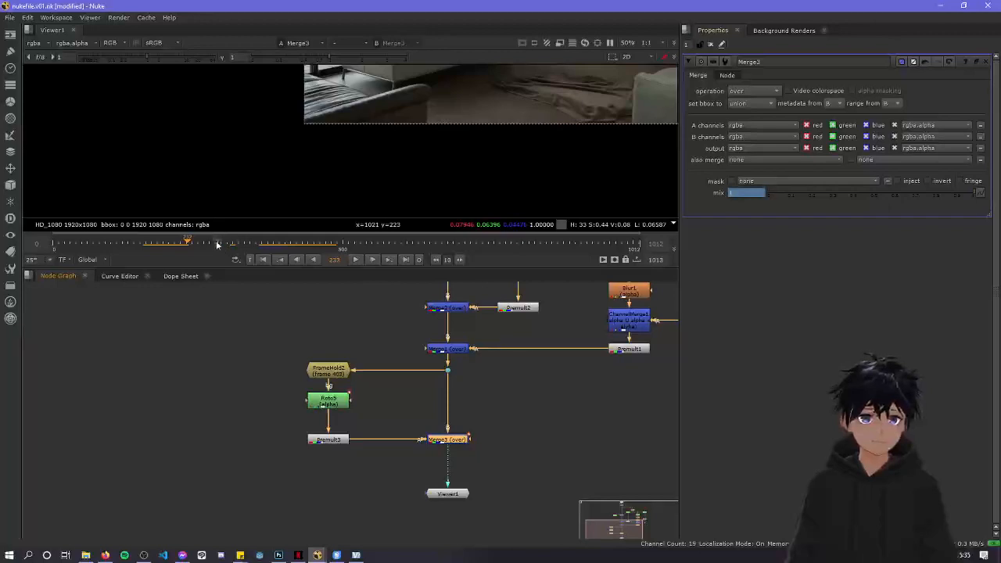
drag(332, 400, 334, 407)
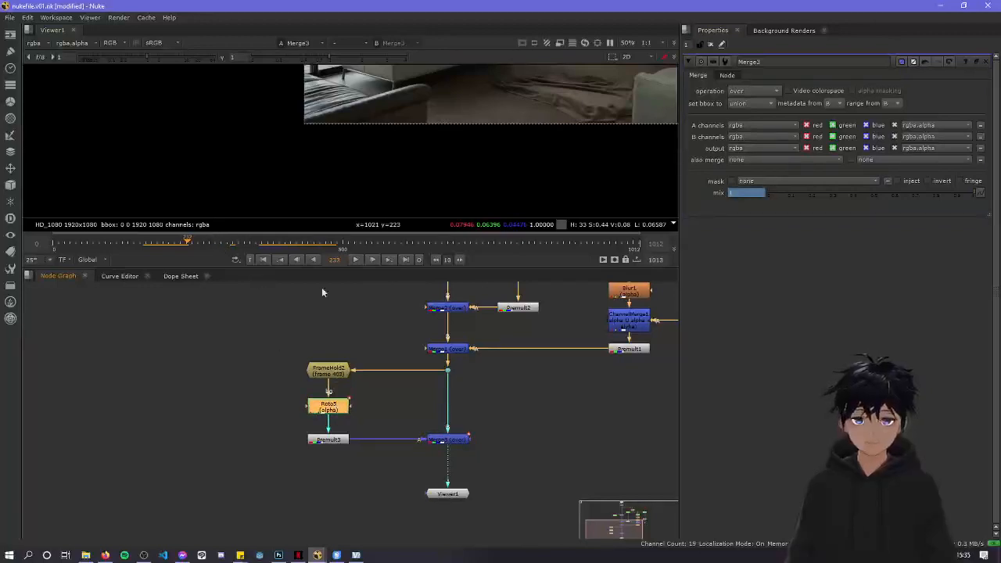
scroll(433, 179, down, 3)
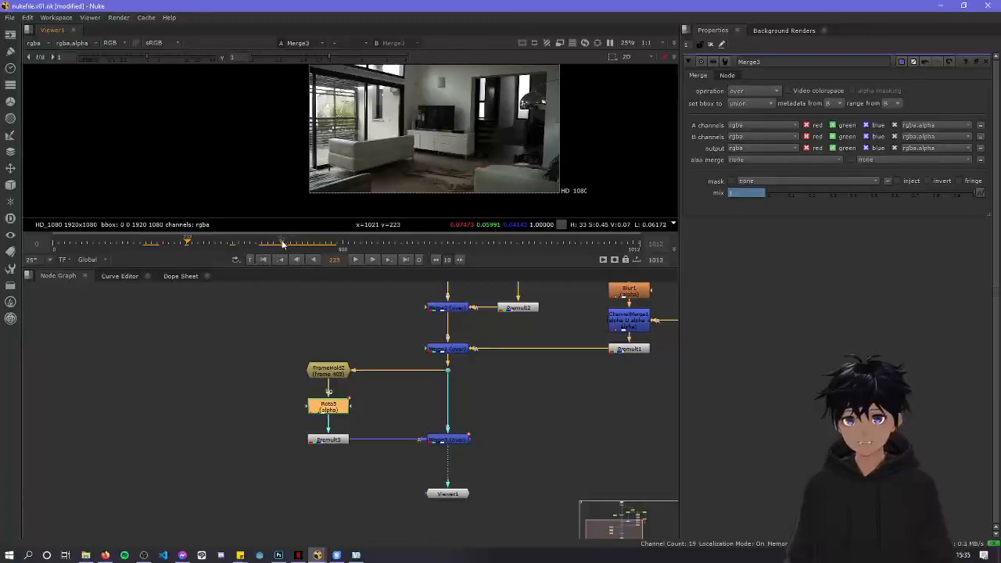
click(288, 244)
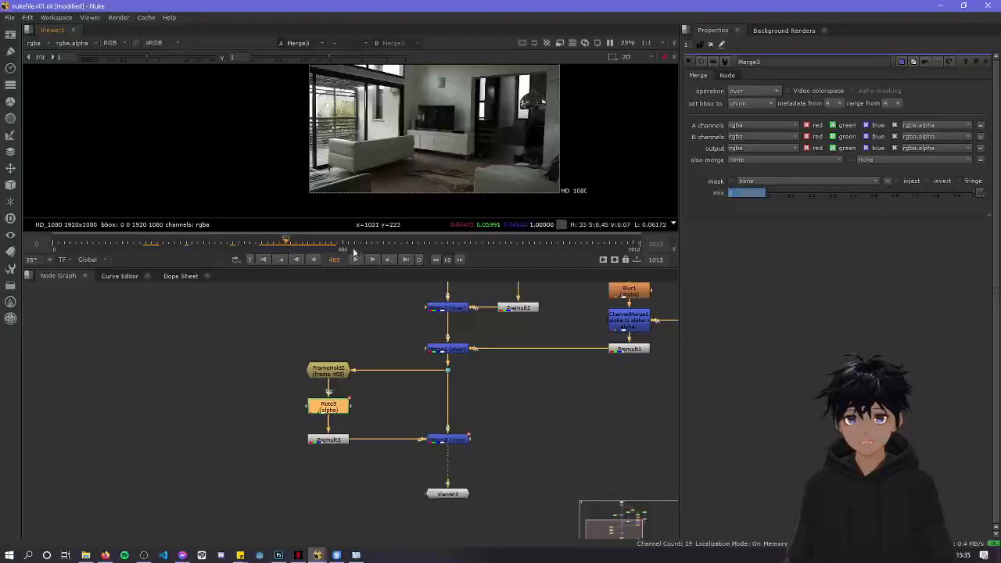
Set a key on Merge3's mix at frame 403 and enter a mix value of 0
click(978, 194)
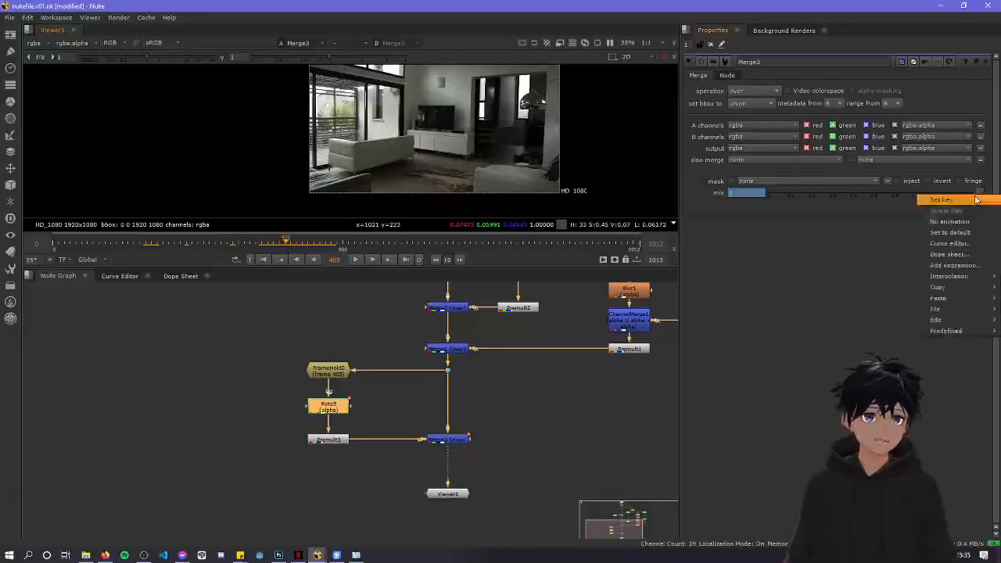
click(959, 202)
text(0)
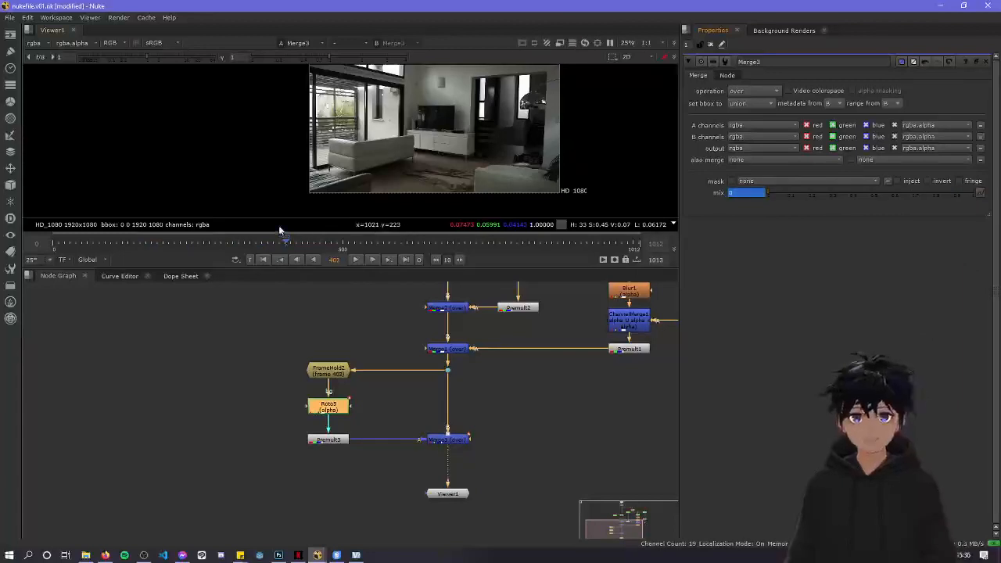
Play Merge3's result in the maximized viewer from around frame 101 to check the cleaned-up shot
text(l)
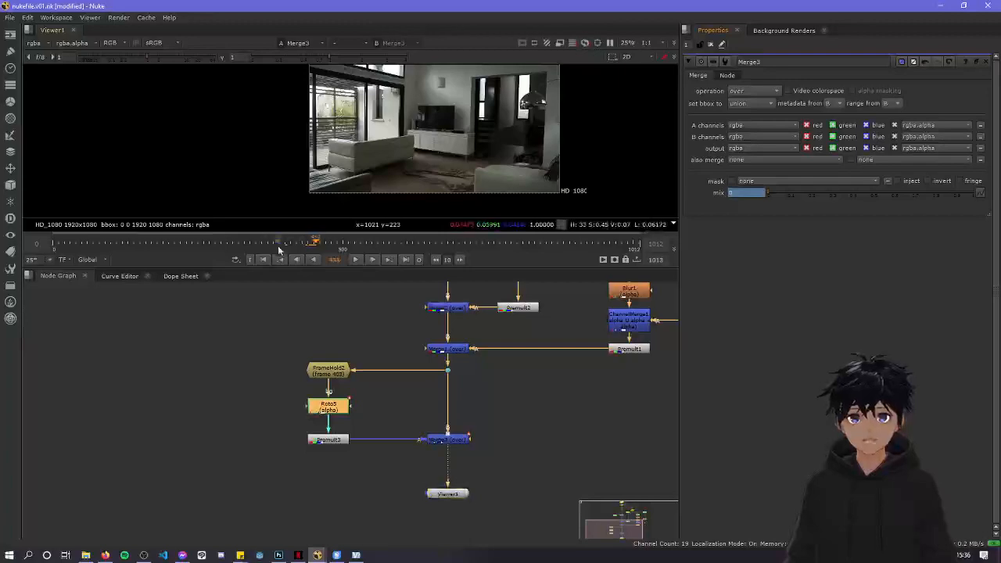
key(space)
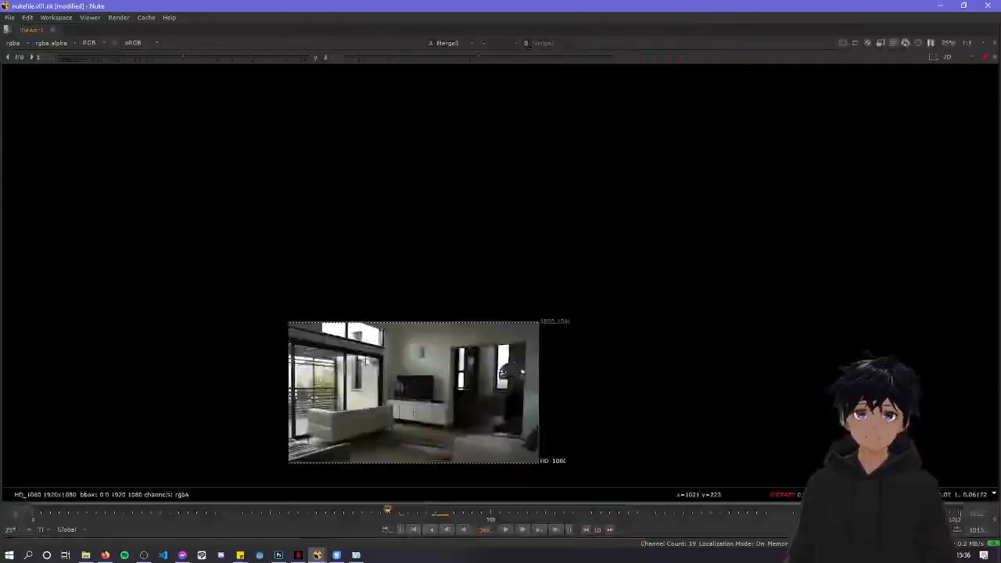
middle_drag(360, 439, 498, 302)
scroll(614, 302, up, 3)
middle_drag(526, 261, 591, 330)
scroll(591, 331, up, 1)
click(125, 515)
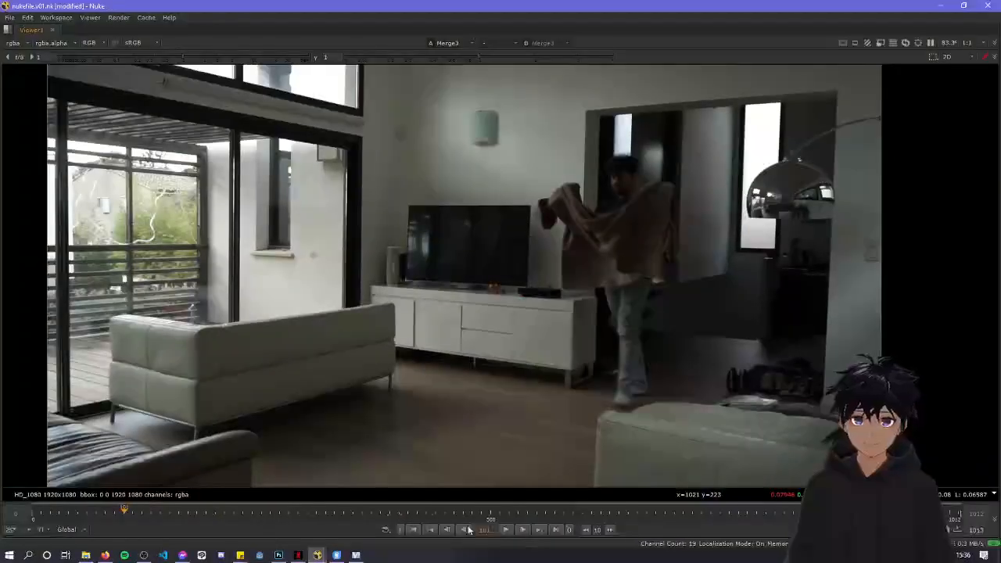
click(505, 530)
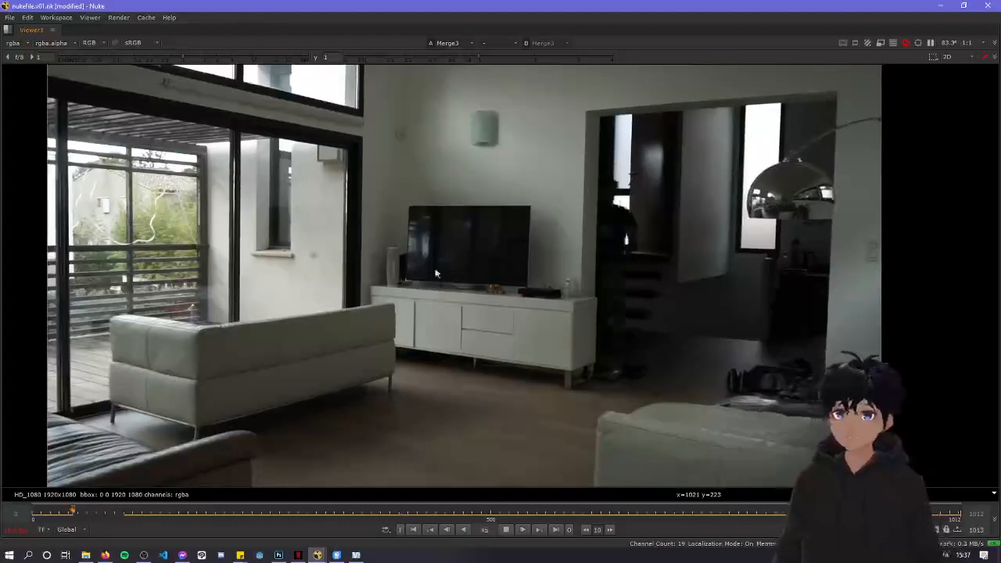
Restore the full workspace, stop the playback, and save the script
key(space)
middle_drag(383, 147, 383, 209)
click(358, 261)
scroll(411, 190, down, 3)
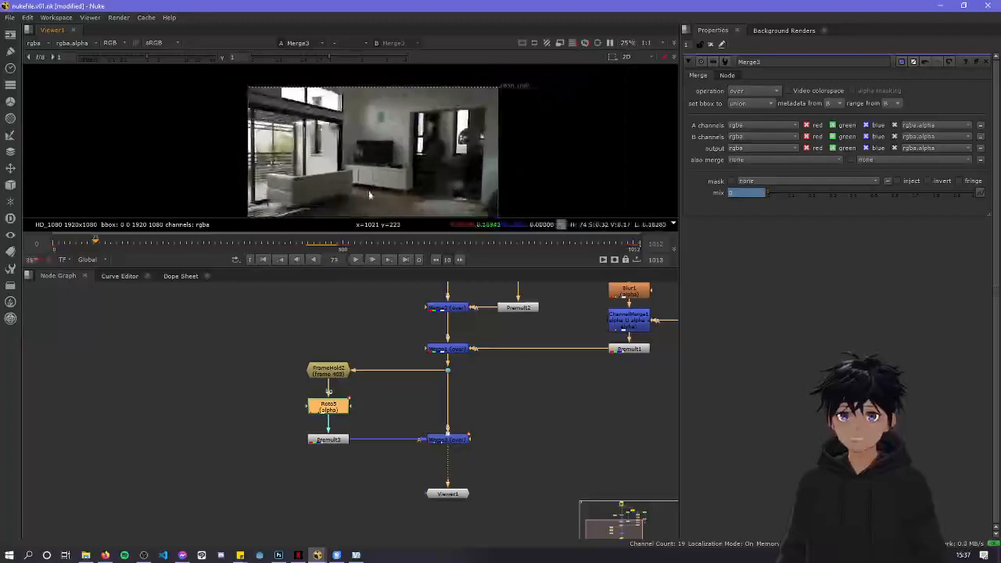
click(255, 446)
key(ctrl+s)
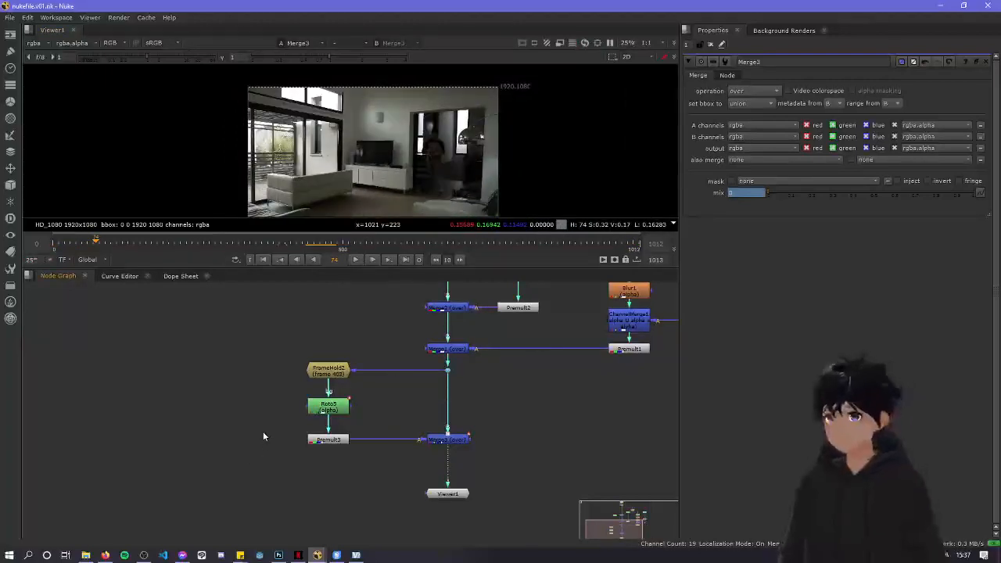
Move Viewer1 further below Merge3 and survey the node tree from the footage down to the last merge
drag(451, 492, 451, 519)
click(500, 453)
middle_drag(512, 391, 457, 475)
scroll(468, 439, down, 4)
scroll(463, 450, up, 3)
middle_drag(313, 437, 313, 430)
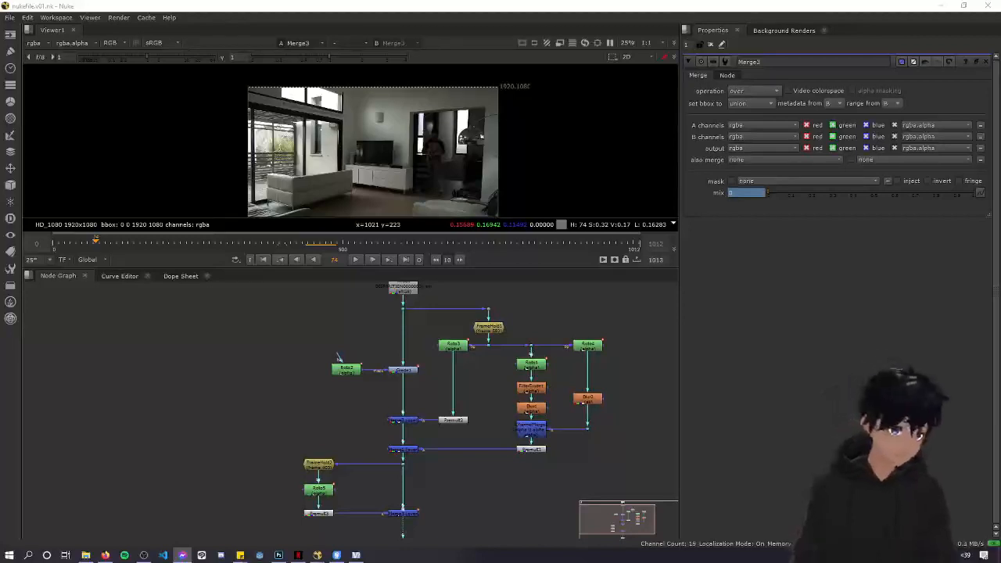
key(alt+Tab)
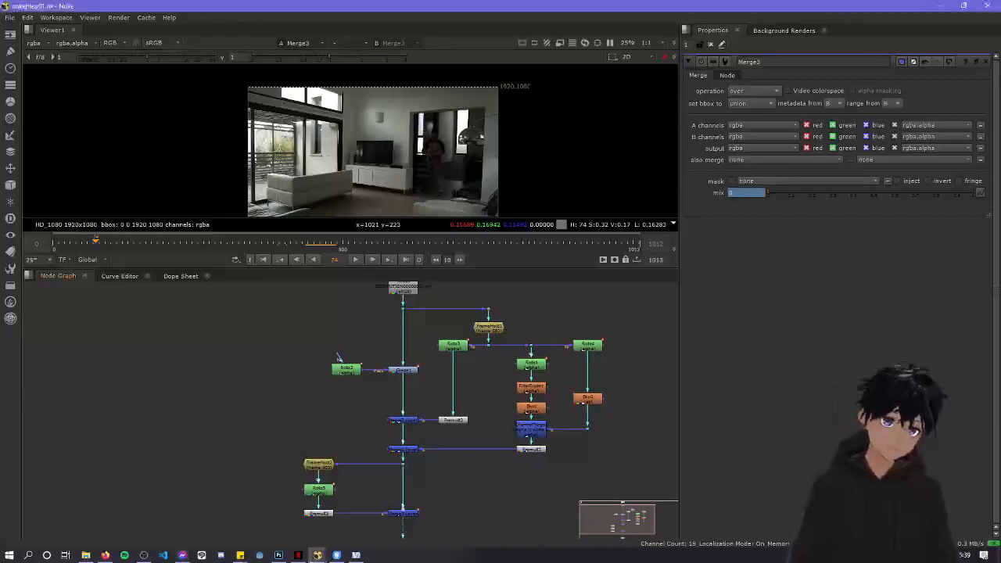
middle_drag(329, 374, 340, 355)
scroll(341, 461, up, 1)
middle_drag(341, 461, 341, 382)
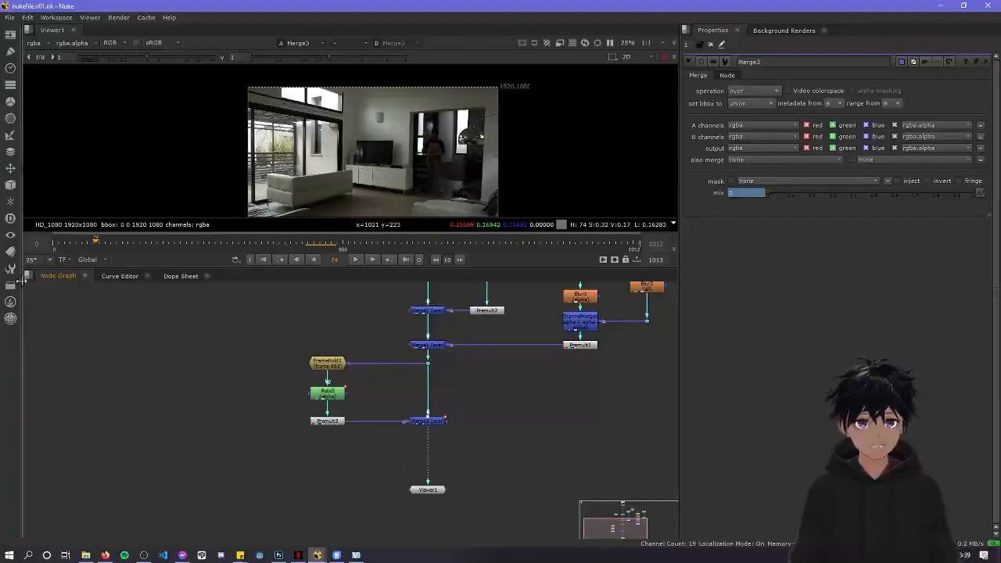
Move Viewer1 well to the right of Merge3, leaving the space beneath the merge free
drag(430, 490, 481, 471)
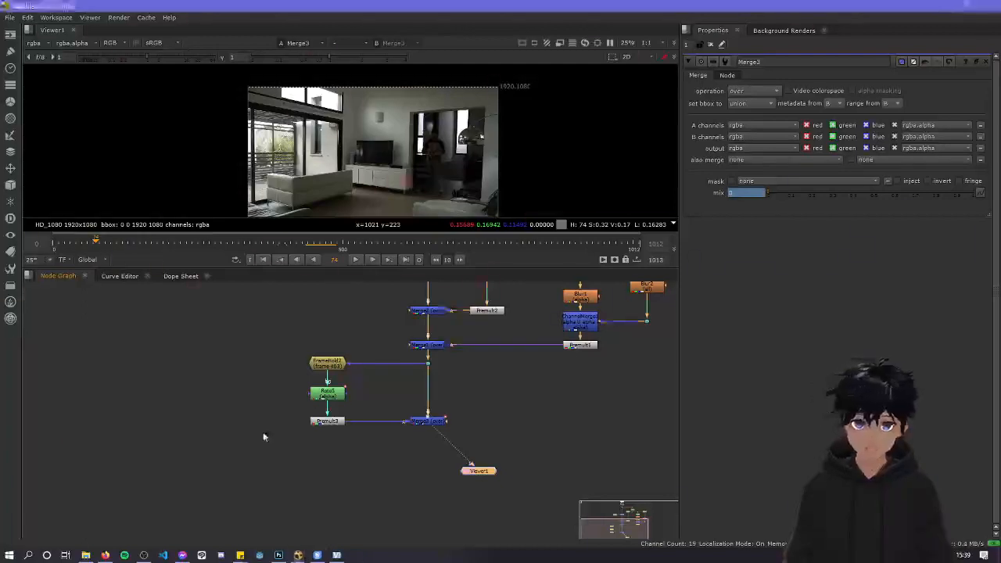
middle_drag(272, 443, 246, 418)
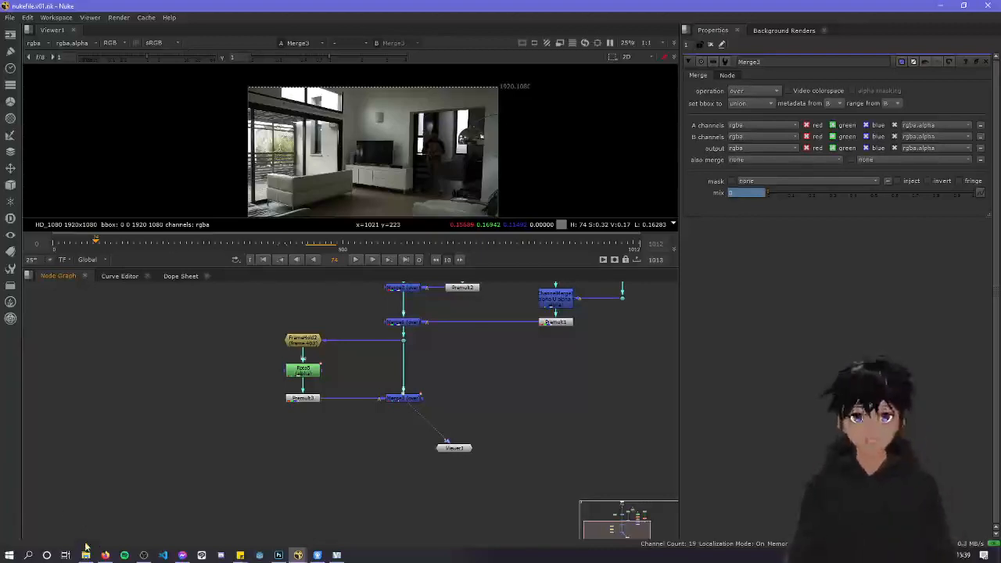
middle_drag(374, 443, 403, 462)
scroll(440, 455, up, 2)
drag(491, 491, 602, 485)
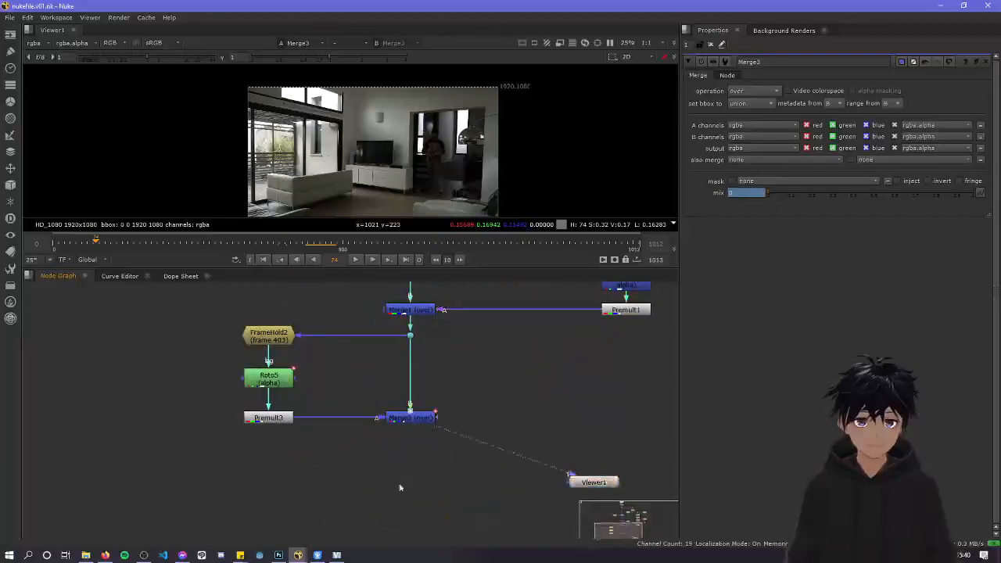
key(Tab)
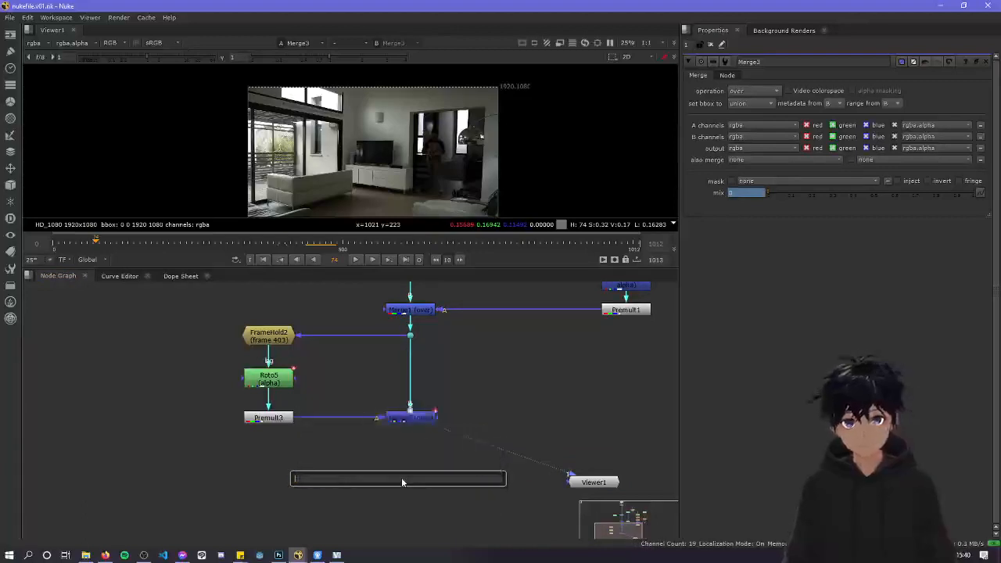
text(roto)
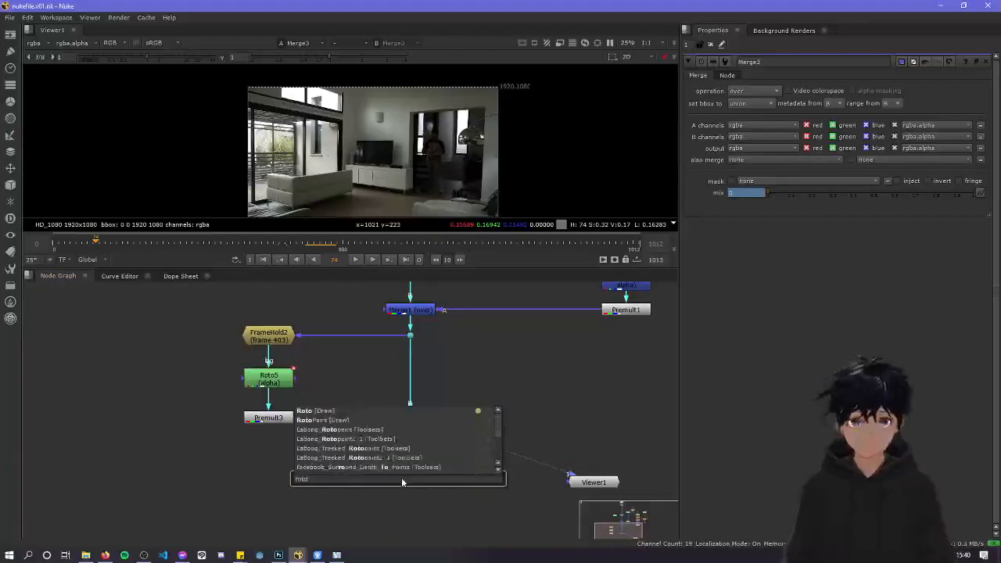
key(BackSpace)
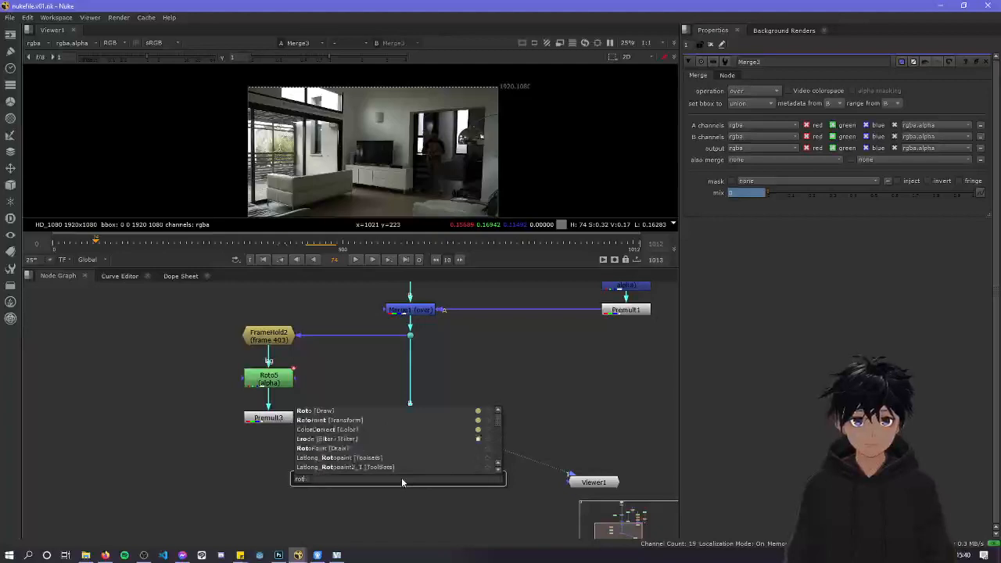
key(BackSpace)
key(BackSpace)
key(BackSpace)
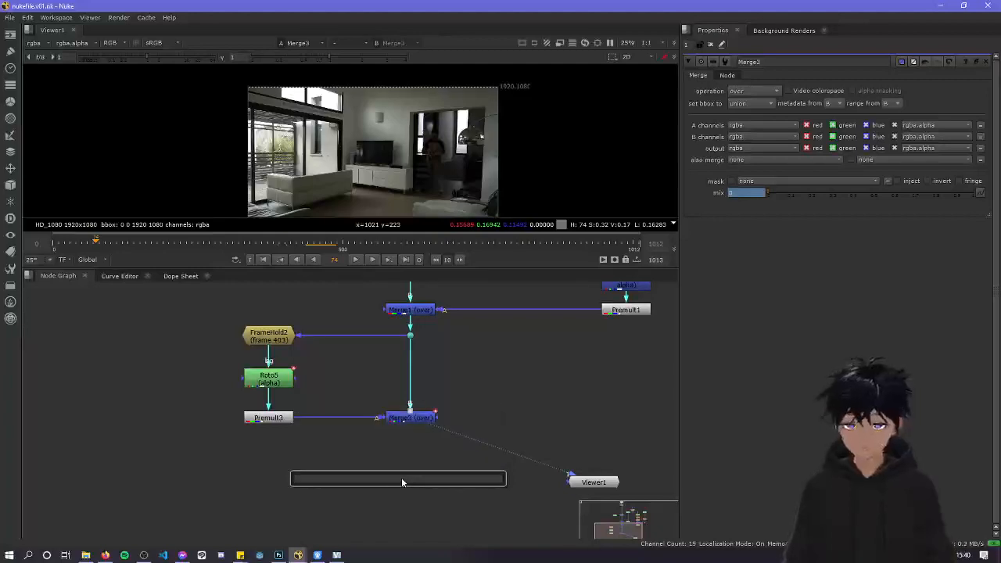
text(time)
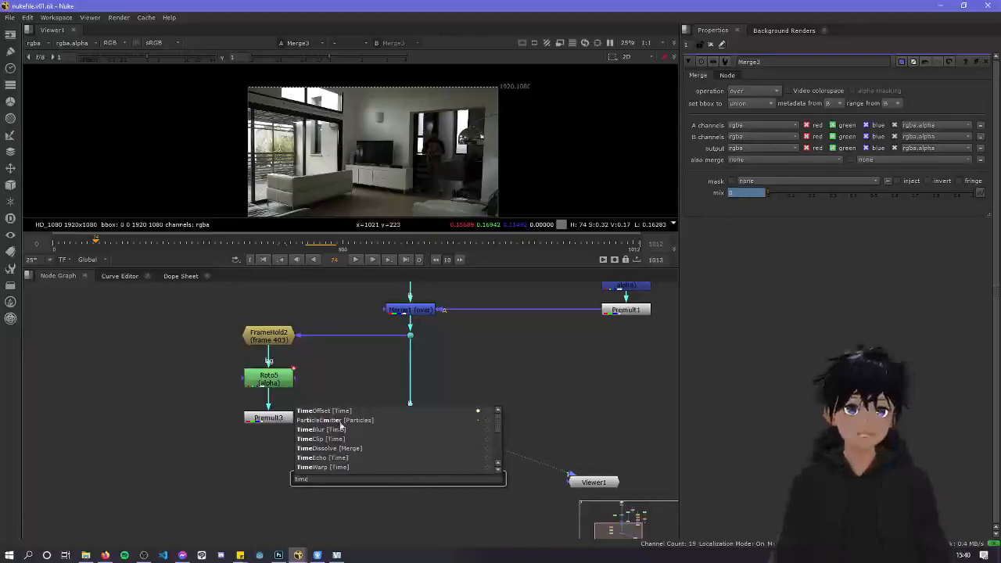
click(322, 468)
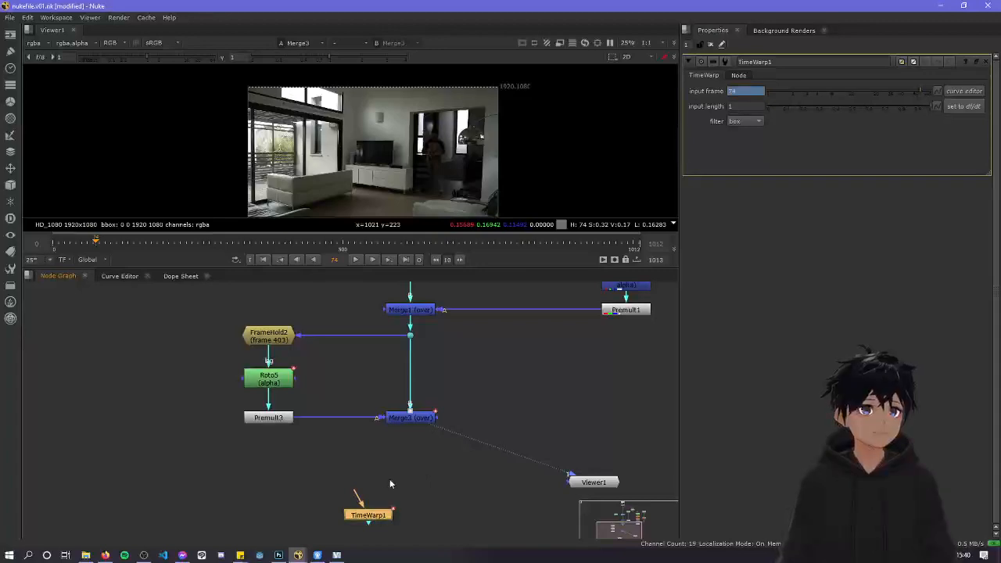
click(378, 520)
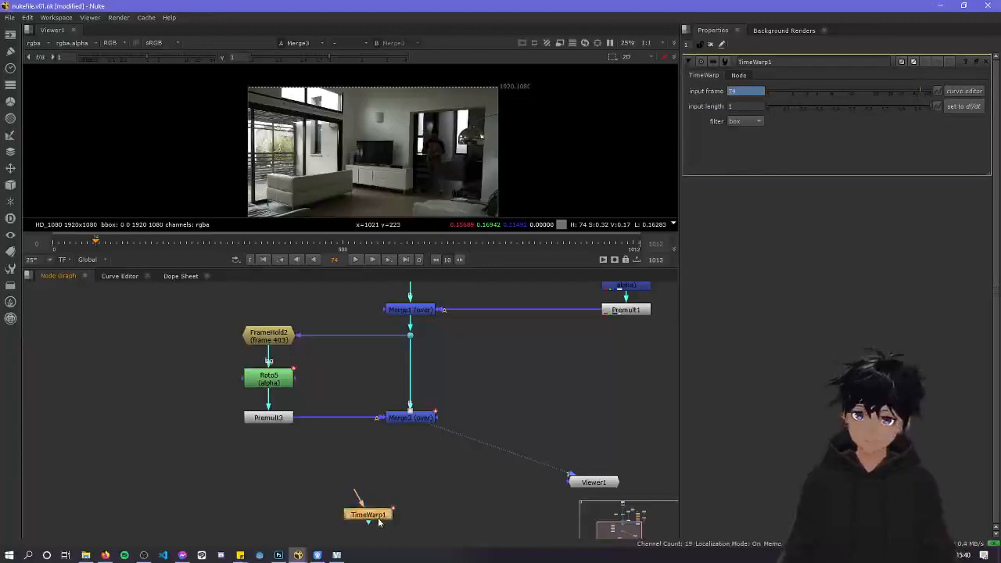
key(Delete)
Add a TimeClip node and place it below Merge3, slightly to the left
key(Tab)
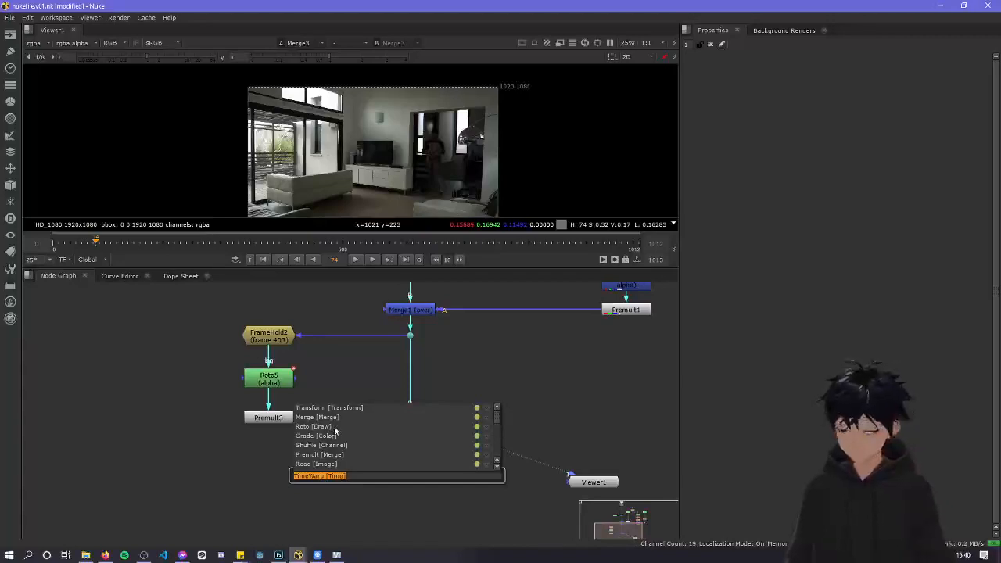
text(time)
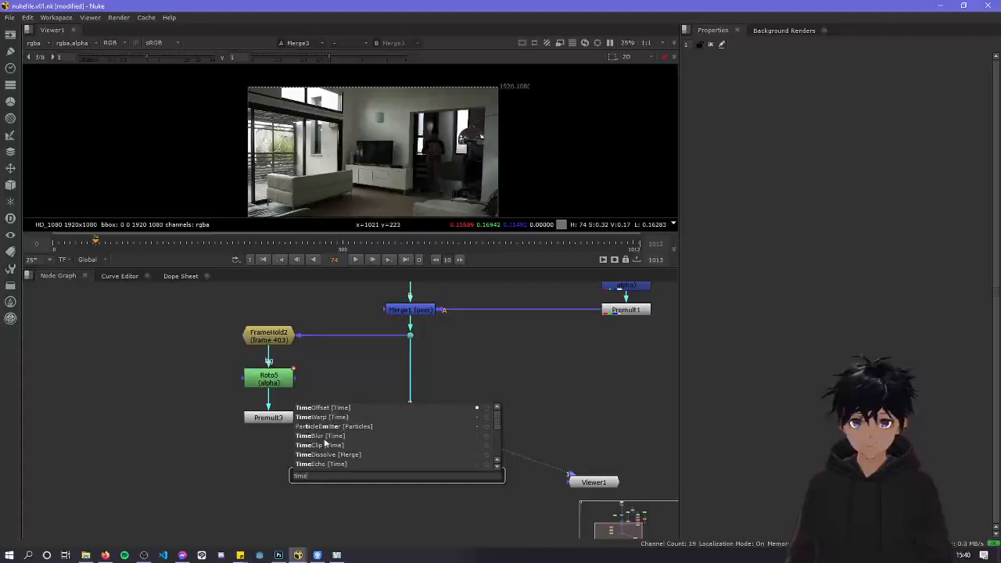
click(323, 444)
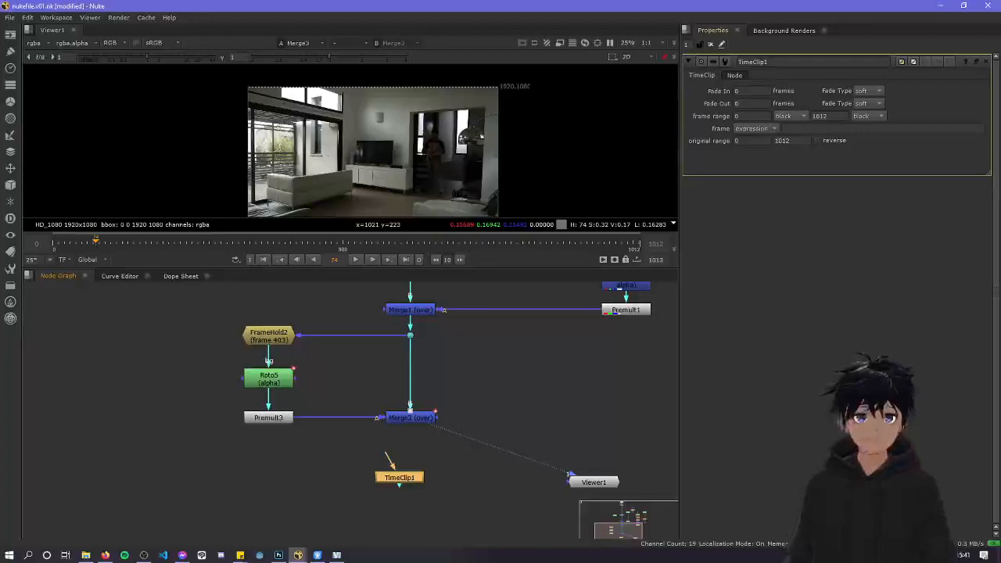
drag(417, 482, 379, 483)
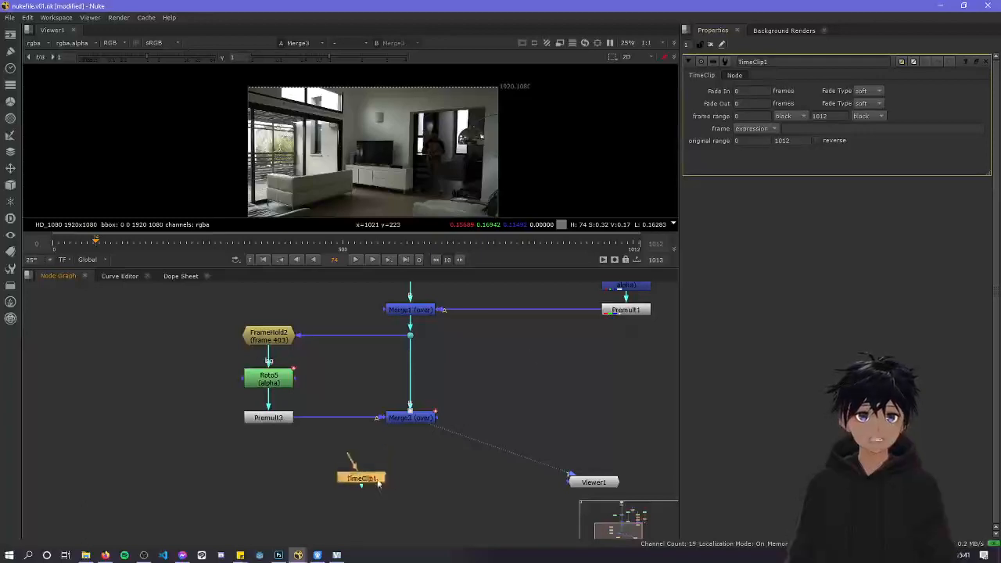
Add a second TimeClip node and place it to the right of the first one
click(414, 477)
key(Tab)
text(time)
key(Down)
key(Down)
key(Down)
key(Return)
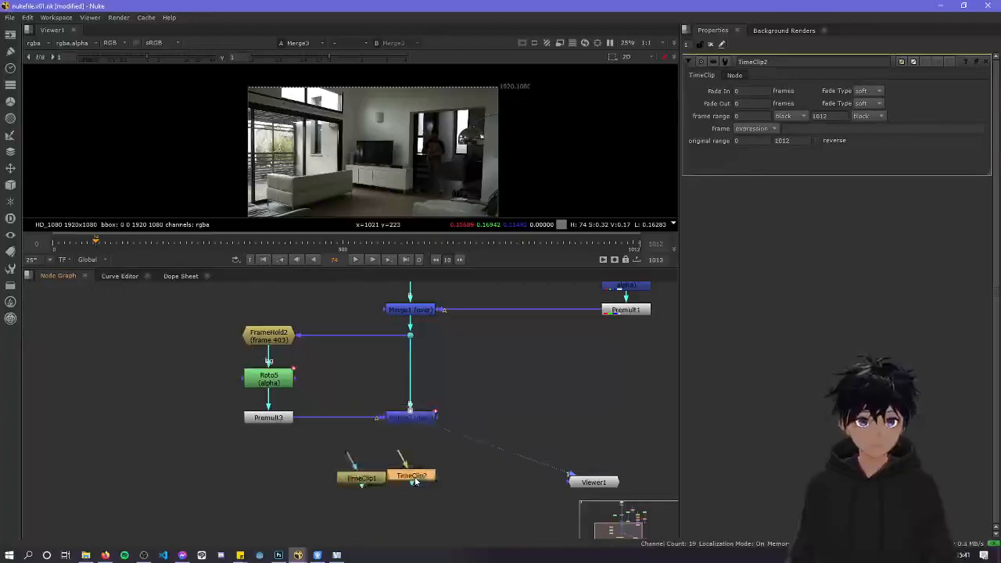
drag(415, 481, 480, 478)
click(395, 506)
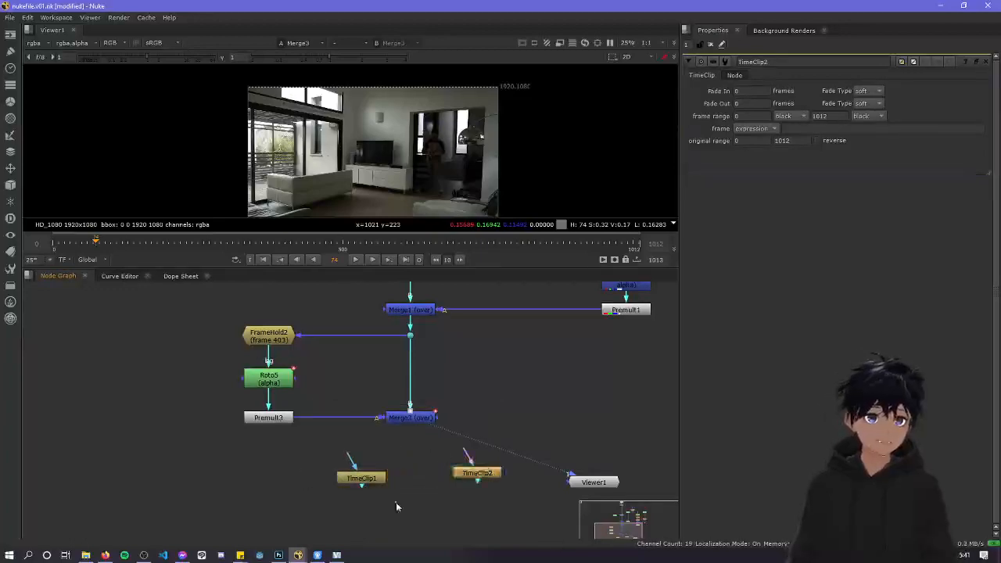
Connect TimeClip1's input to Merge3's output and select TimeClip1
middle_drag(426, 531, 445, 466)
middle_drag(452, 415, 460, 442)
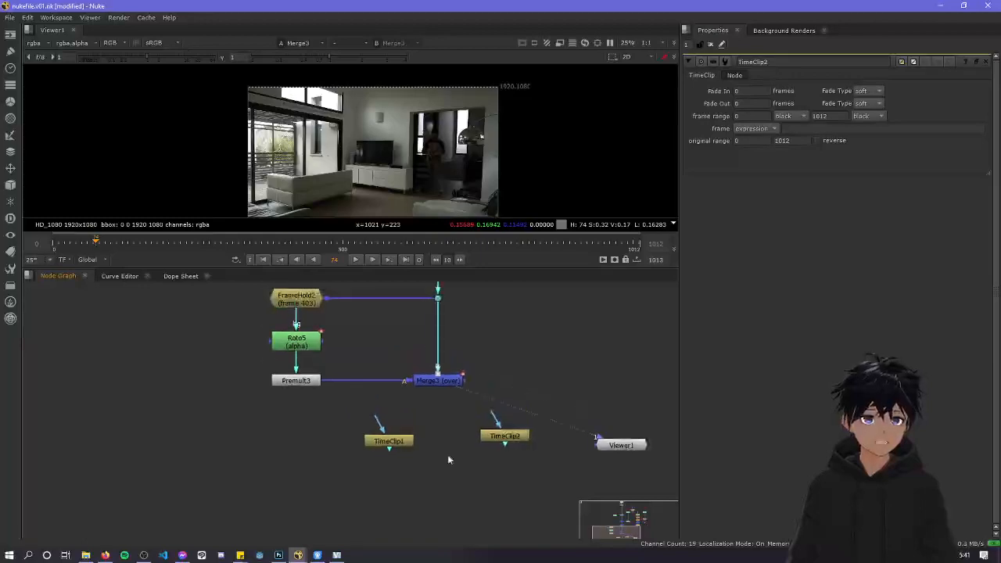
scroll(452, 457, up, 3)
drag(380, 402, 446, 349)
click(399, 420)
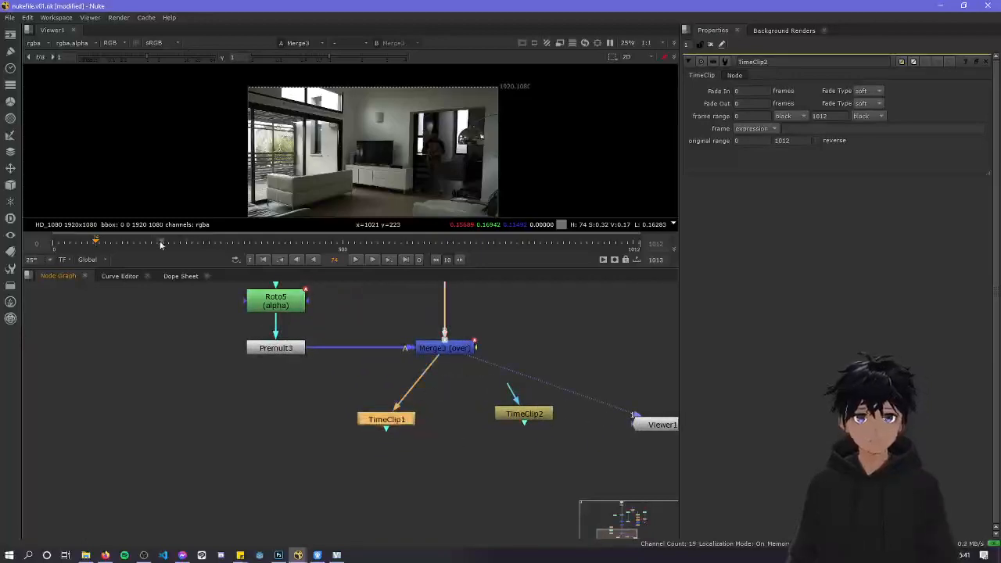
Scrub Merge3's result in the maximized viewer through the frames around the blanket drop
drag(335, 242, 273, 245)
key(space)
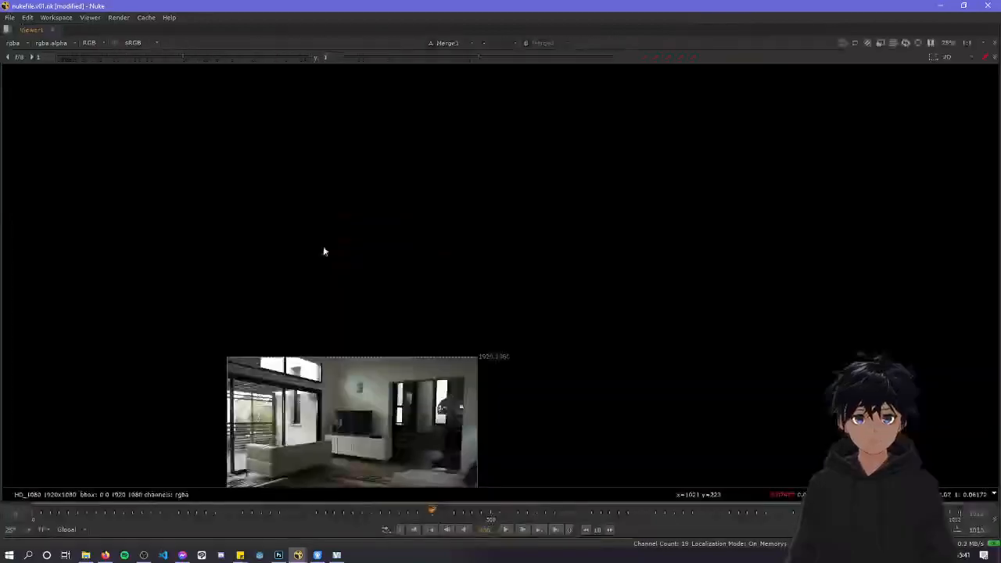
middle_drag(405, 415, 559, 247)
scroll(559, 247, up, 5)
drag(432, 509, 484, 519)
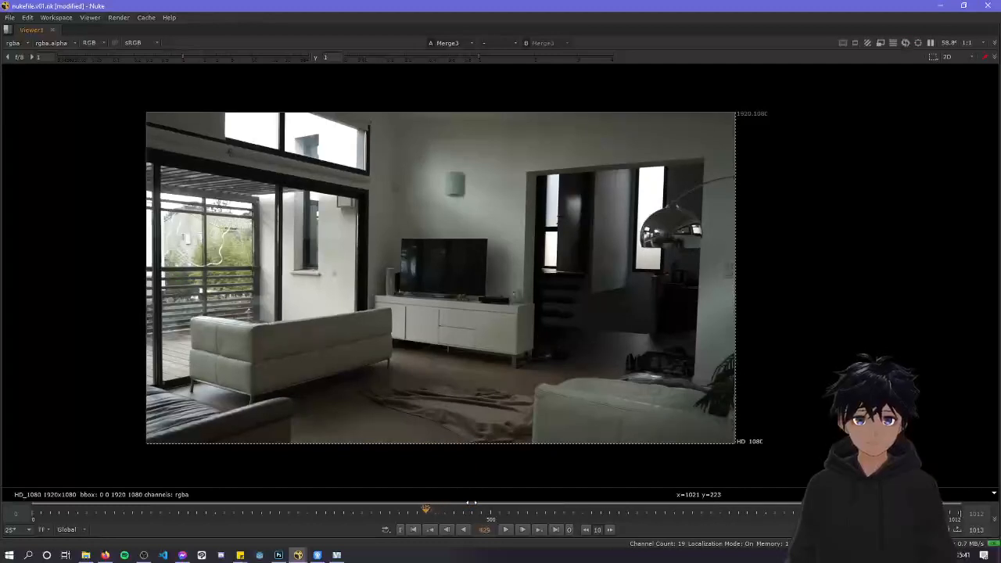
Open Merge3's properties and inspect its mix keys in the Dope Sheet with the playhead at frame 434
key(space)
scroll(380, 133, down, 2)
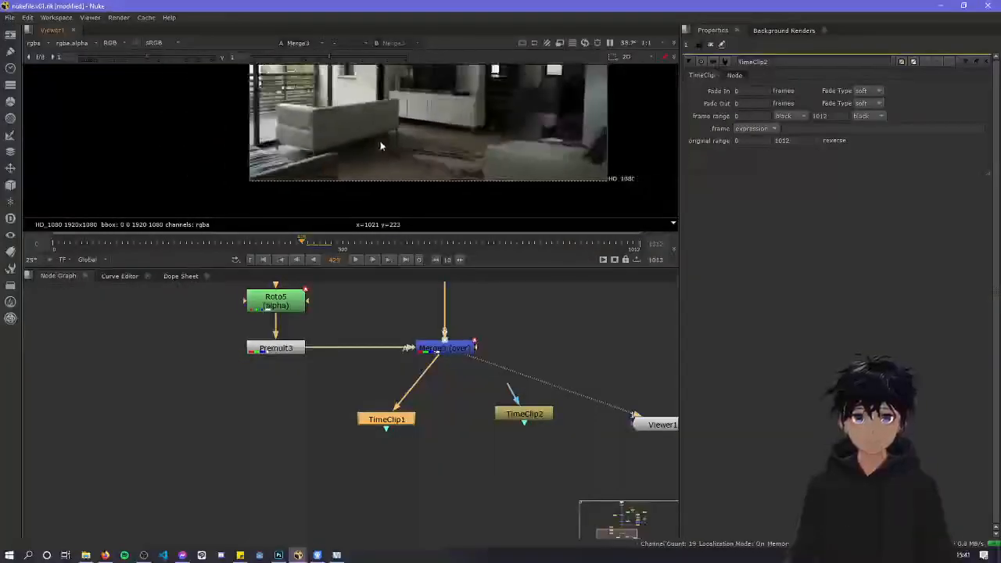
scroll(381, 146, up, 2)
middle_drag(363, 364, 406, 482)
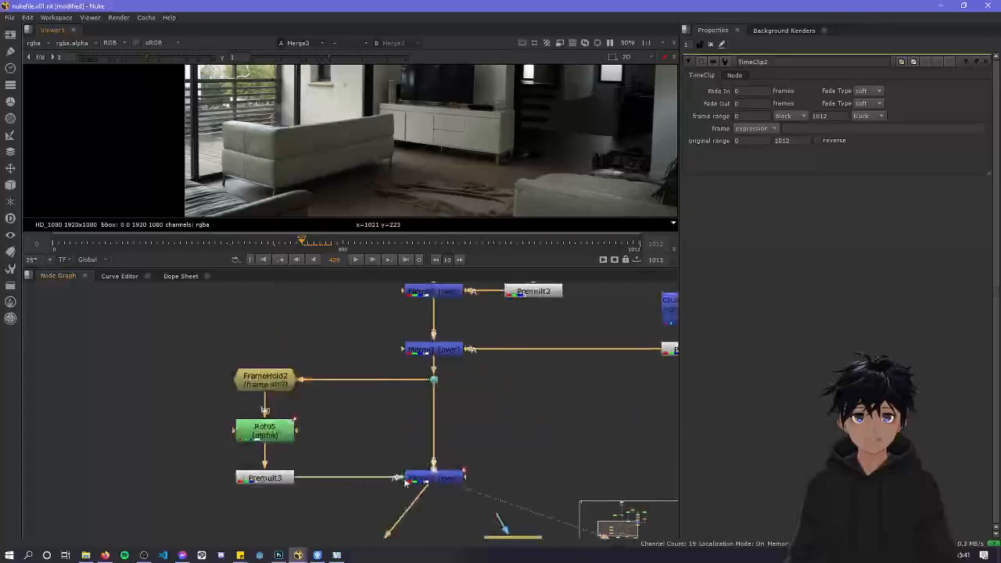
double_click(407, 480)
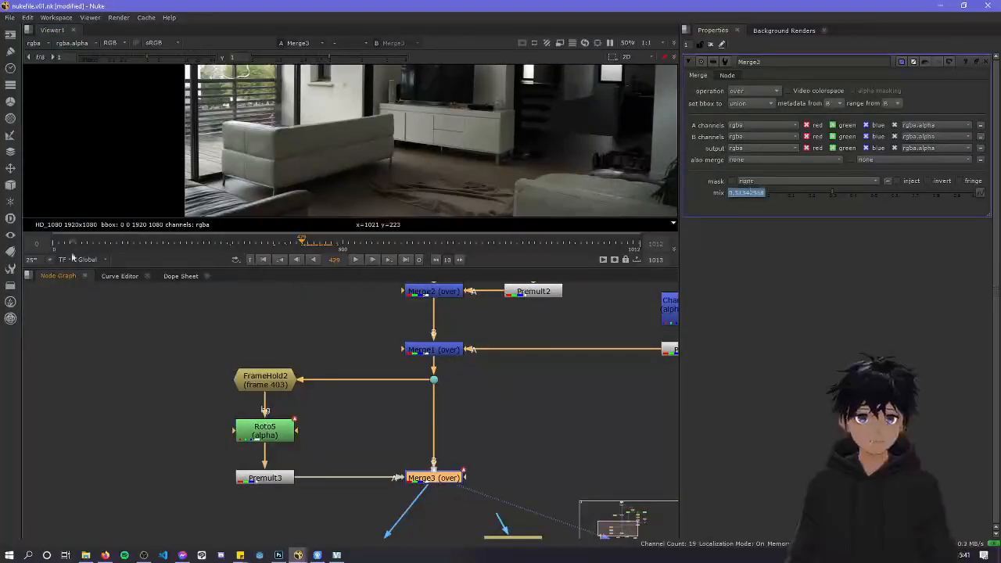
click(180, 275)
click(398, 287)
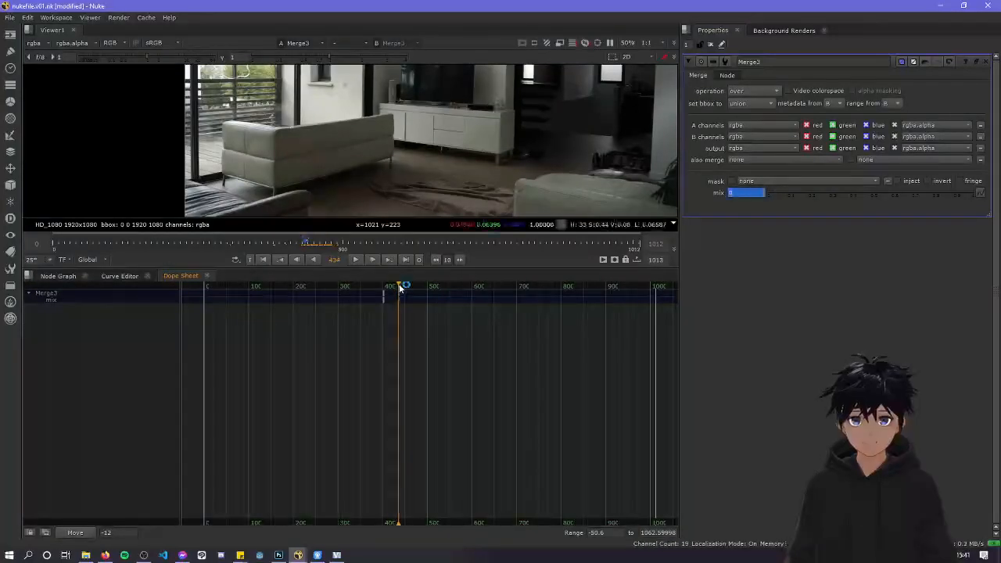
Move the playhead to frame 442 and set the end of TimeClip1's frame range to 432
scroll(390, 311, up, 3)
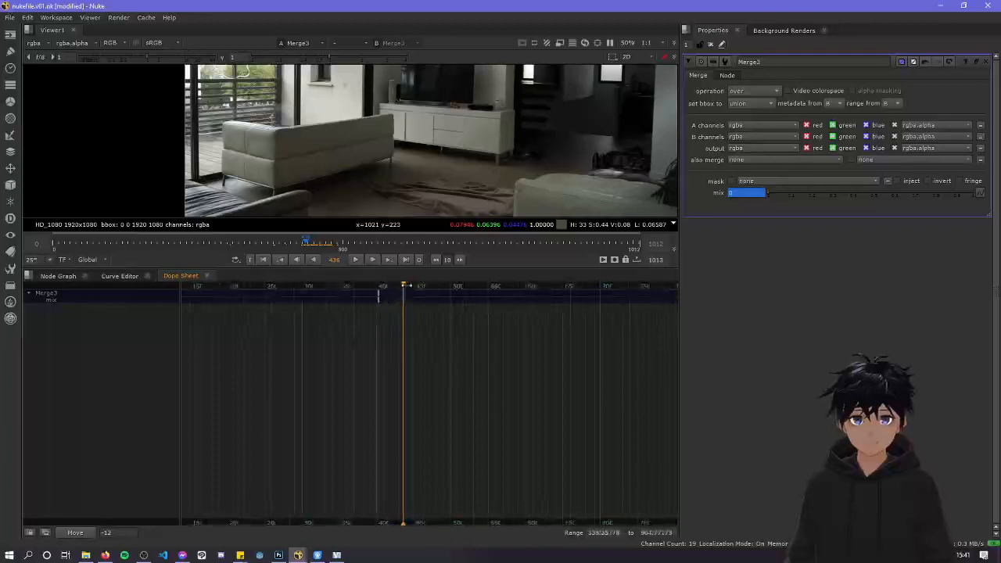
click(407, 290)
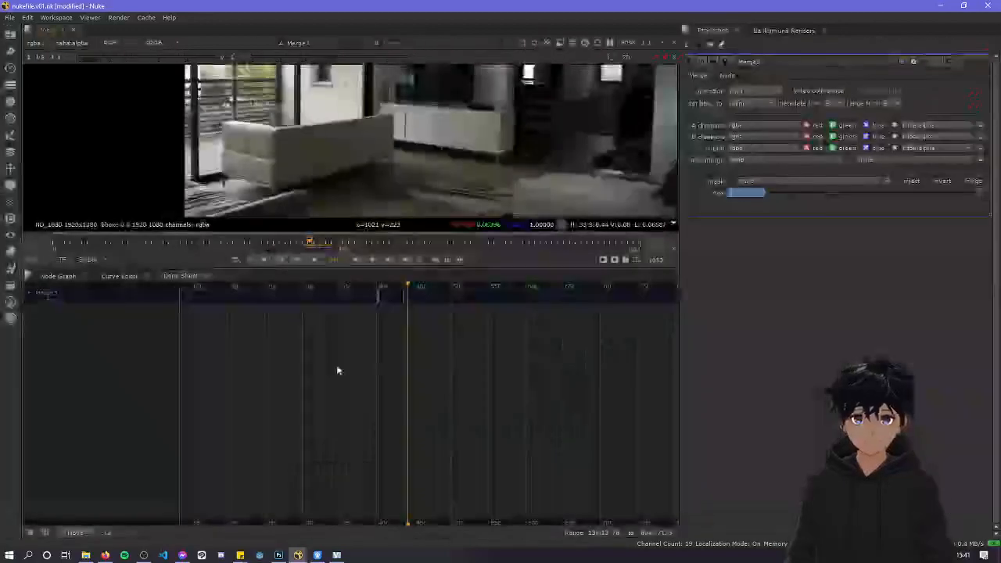
click(60, 274)
middle_drag(451, 533, 454, 401)
double_click(390, 419)
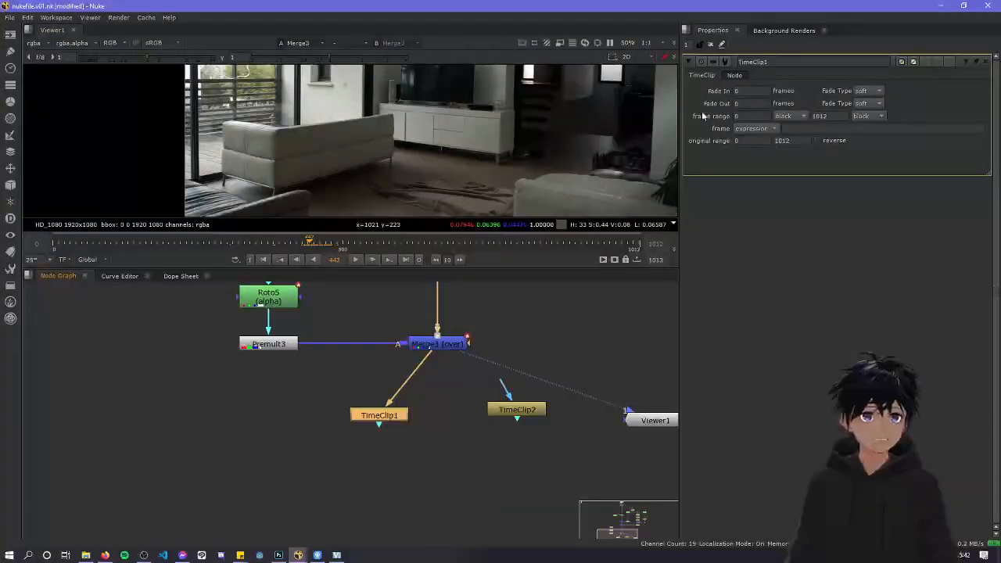
drag(833, 117, 754, 119)
text(443)
key(Return)
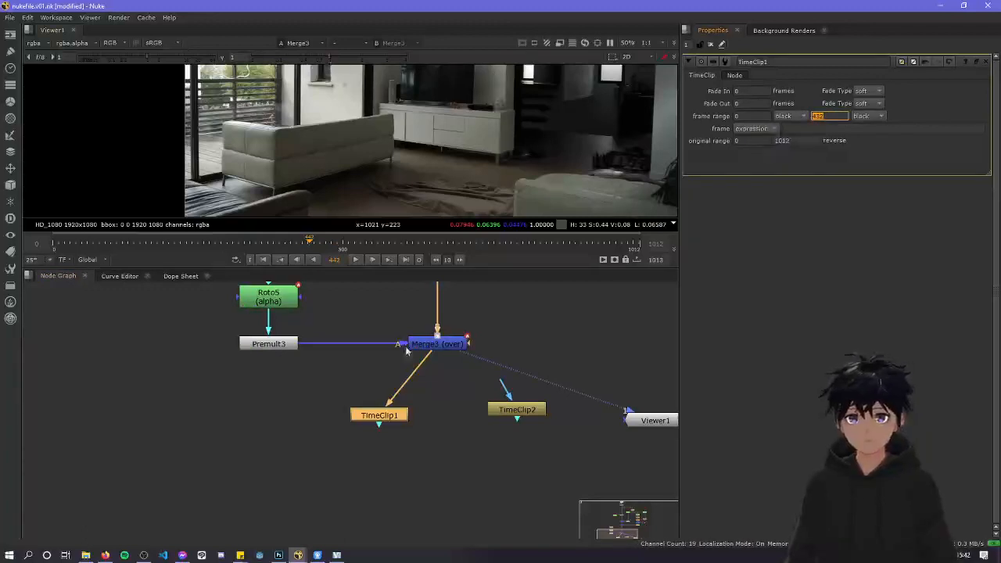
Show TimeClip1's output in the viewer and set the timeline range to Input
click(391, 420)
key(1)
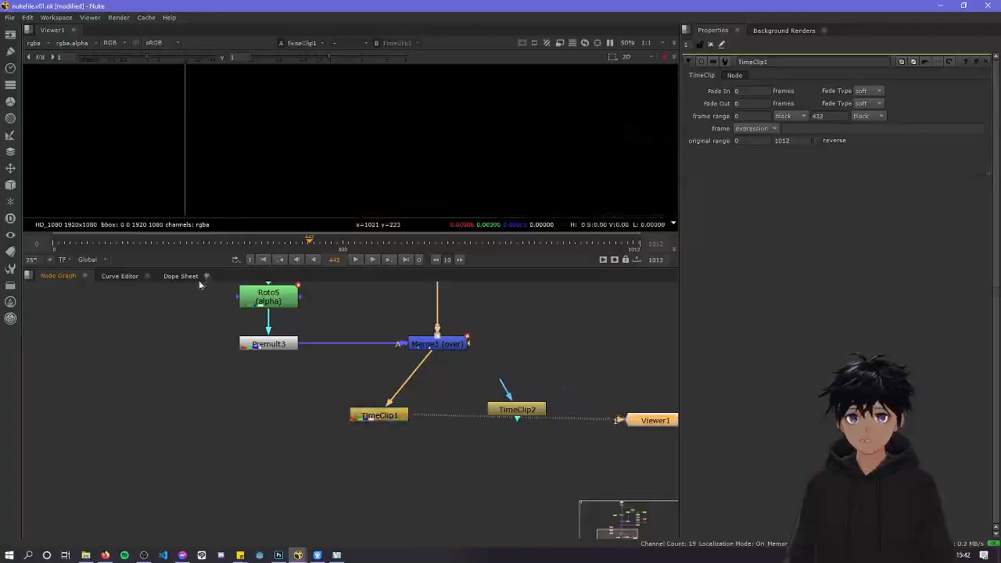
click(101, 261)
click(92, 281)
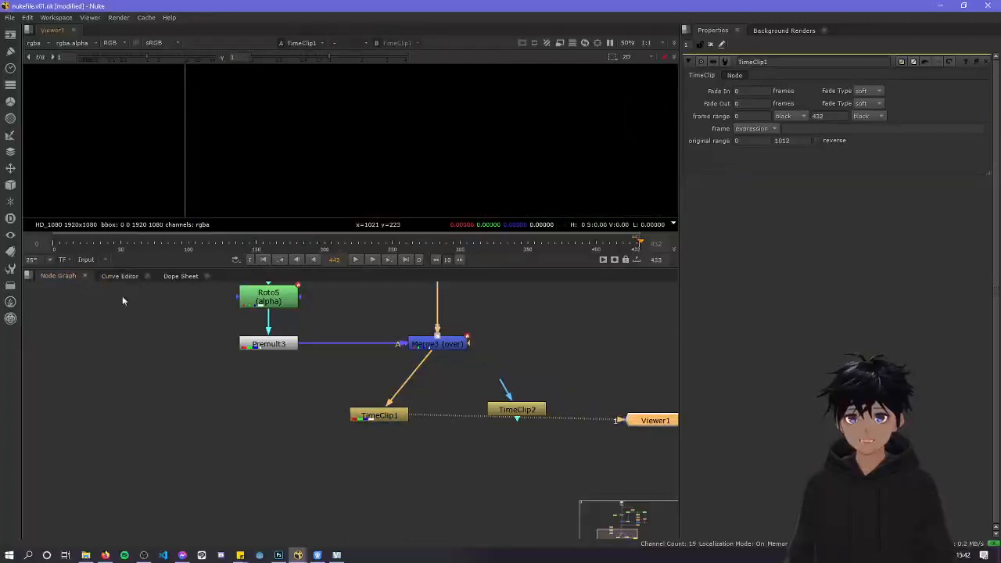
Place Viewer1 below the TimeClip nodes and connect TimeClip2's input to Merge3's output
scroll(553, 470, down, 2)
middle_drag(567, 469, 515, 447)
drag(574, 419, 412, 472)
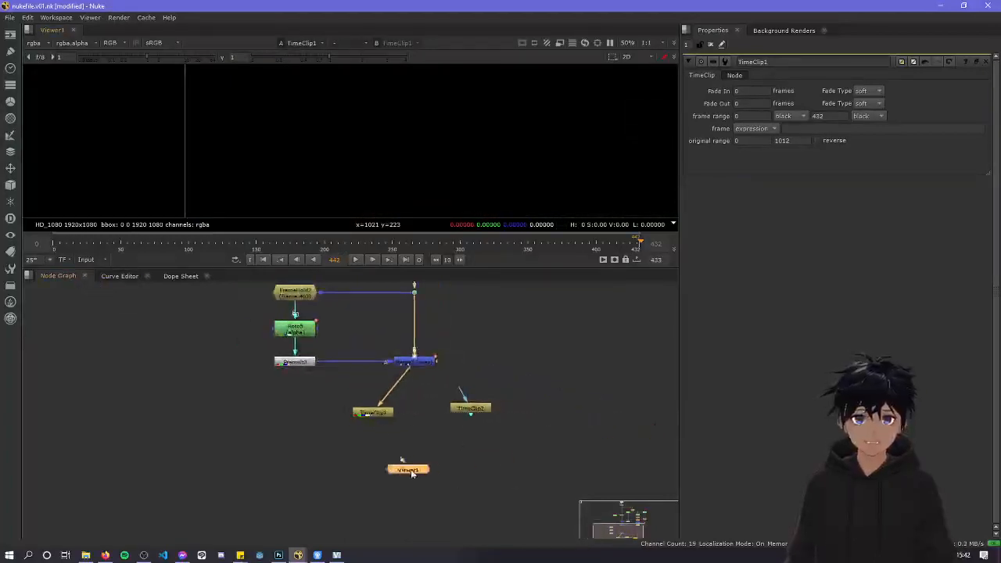
scroll(415, 451, up, 5)
scroll(415, 449, down, 5)
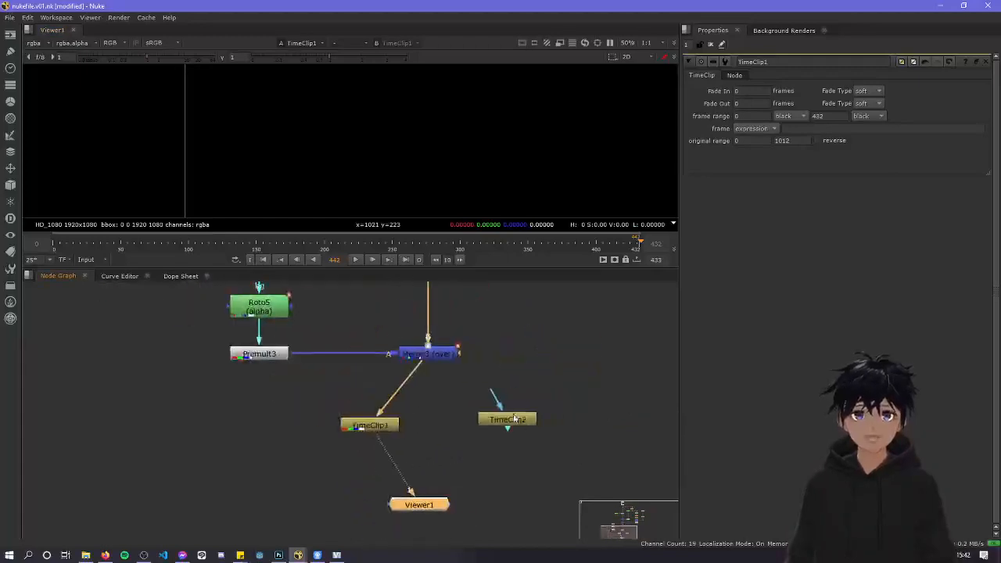
drag(464, 398, 443, 355)
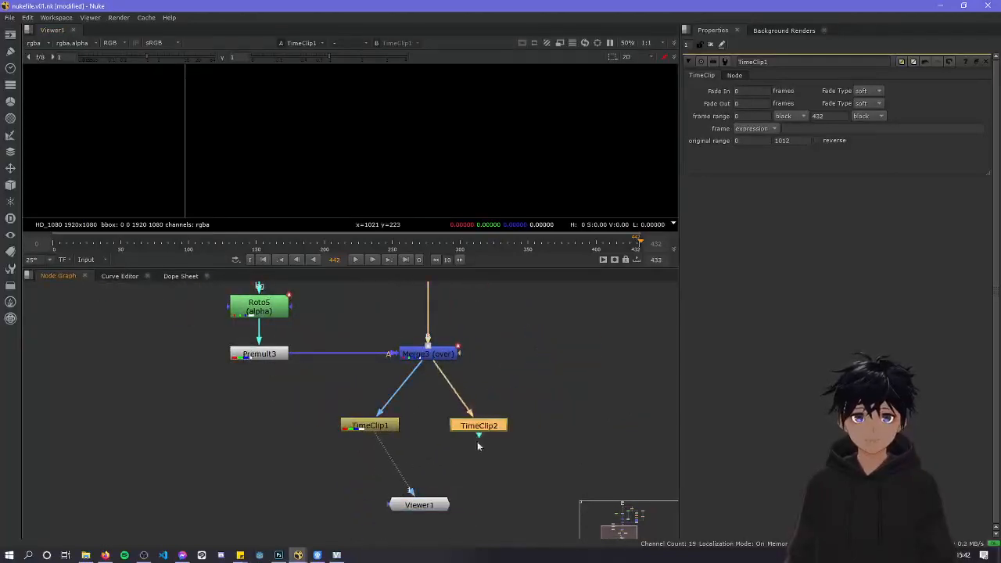
View TimeClip2 and set the start of its frame range to 730
key(1)
double_click(428, 354)
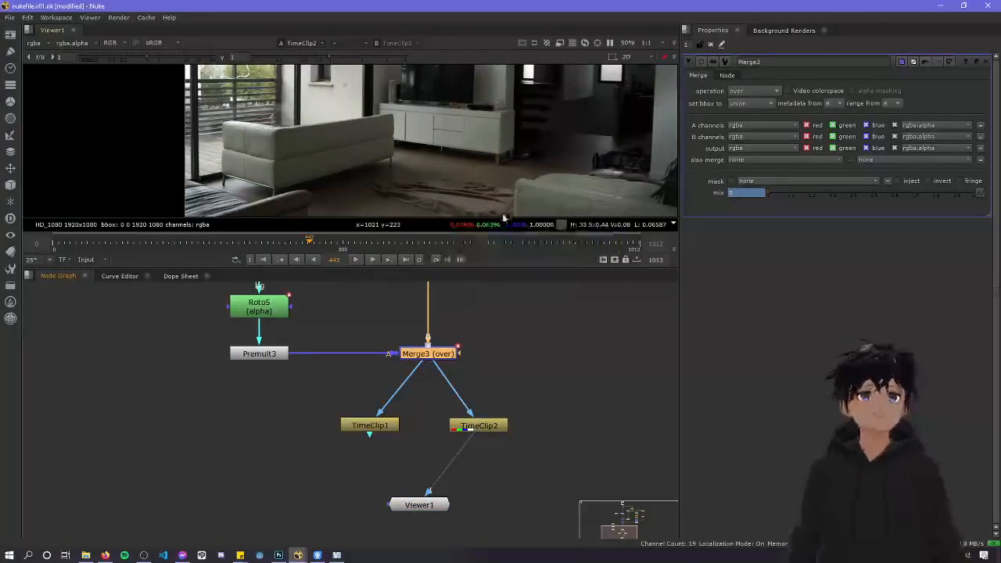
double_click(493, 428)
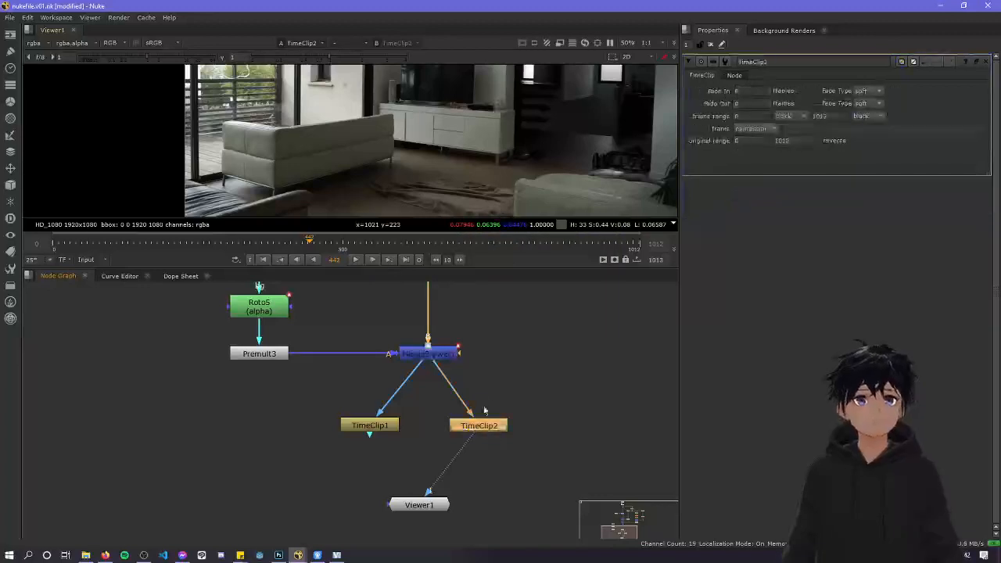
drag(350, 241, 476, 244)
click(747, 116)
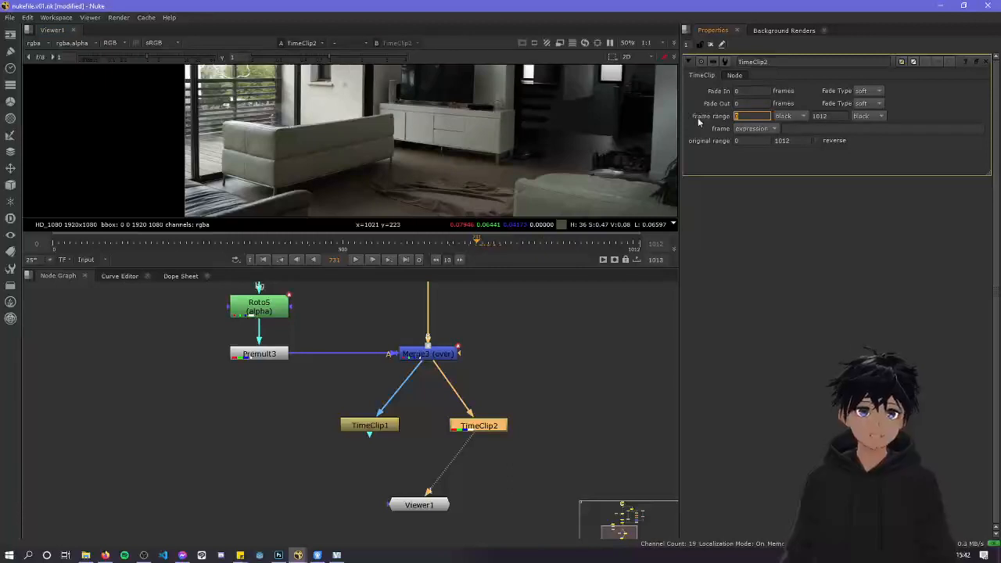
text(730)
key(Return)
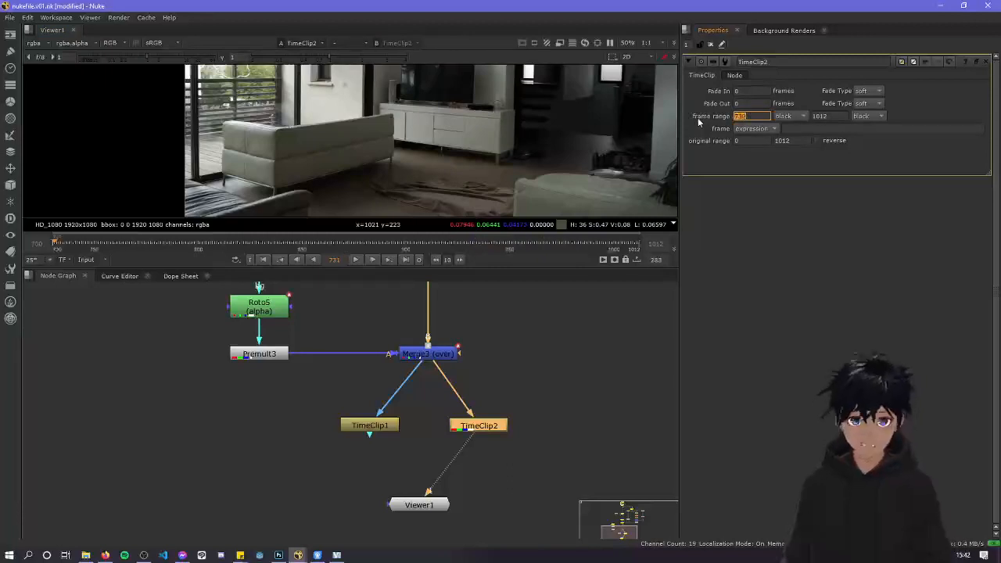
Play back TimeClip2's trimmed section with the whole frame in view and stop the playback
click(365, 261)
scroll(377, 156, down, 3)
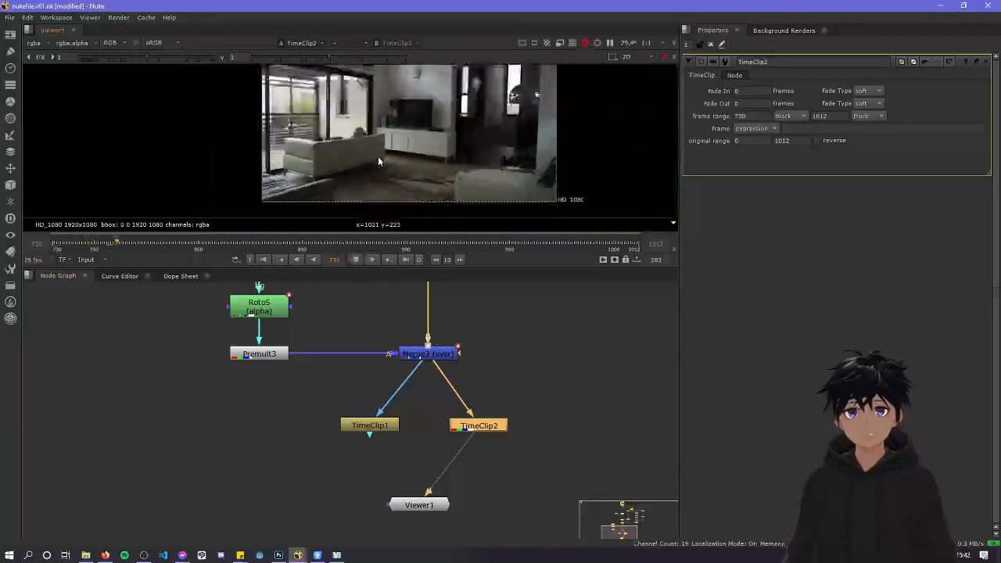
scroll(370, 182, down, 2)
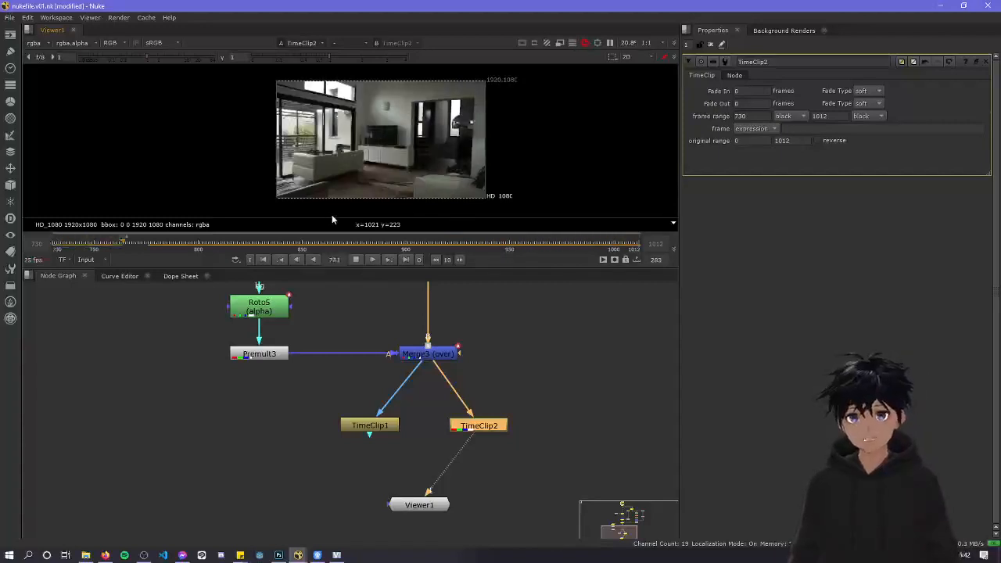
click(356, 259)
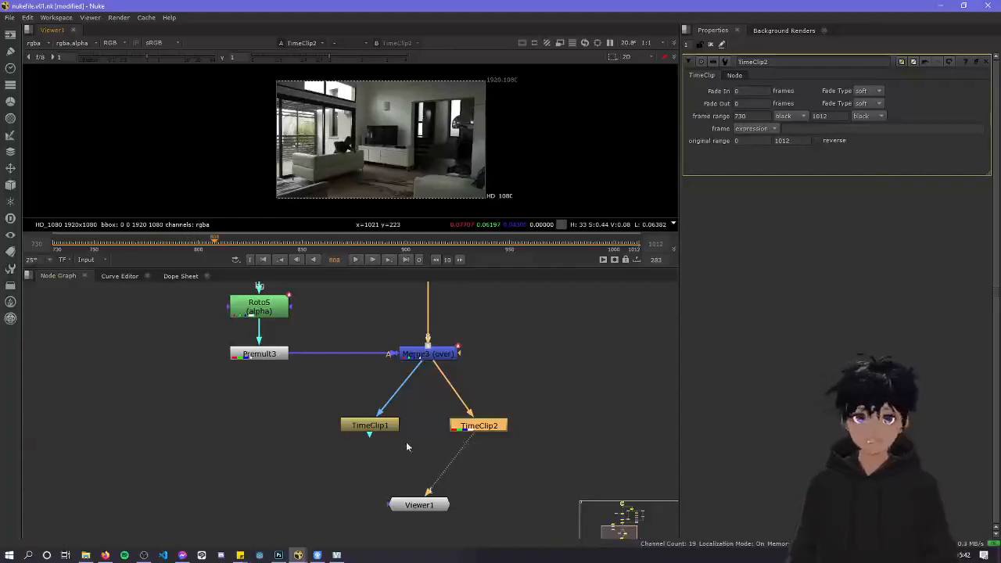
Spread TimeClip1 and TimeClip2 farther apart and add a Merge node between them, above Viewer1
middle_drag(406, 441, 429, 407)
click(400, 398)
drag(400, 399, 354, 394)
drag(488, 398, 547, 395)
click(447, 412)
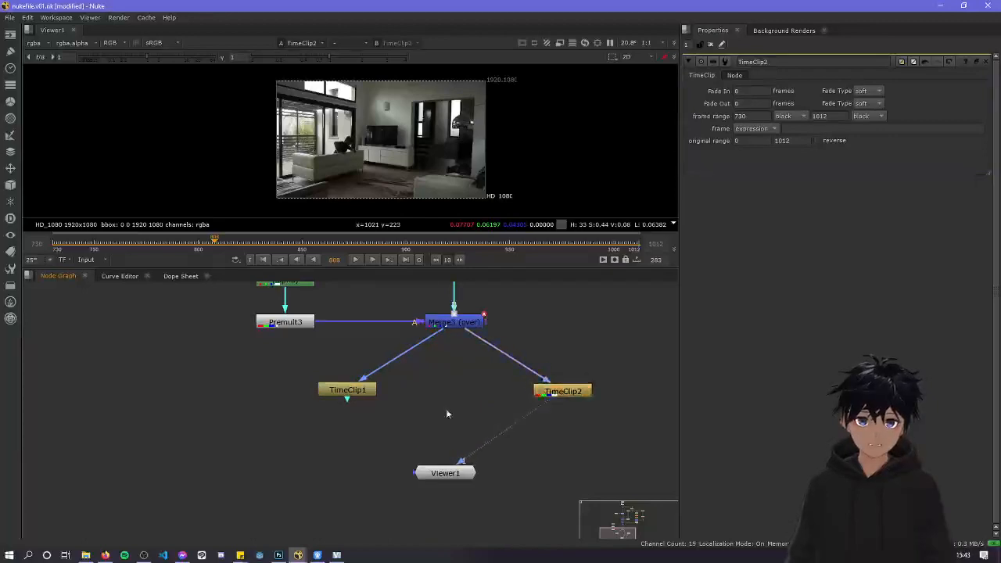
key(Tab)
text(merge)
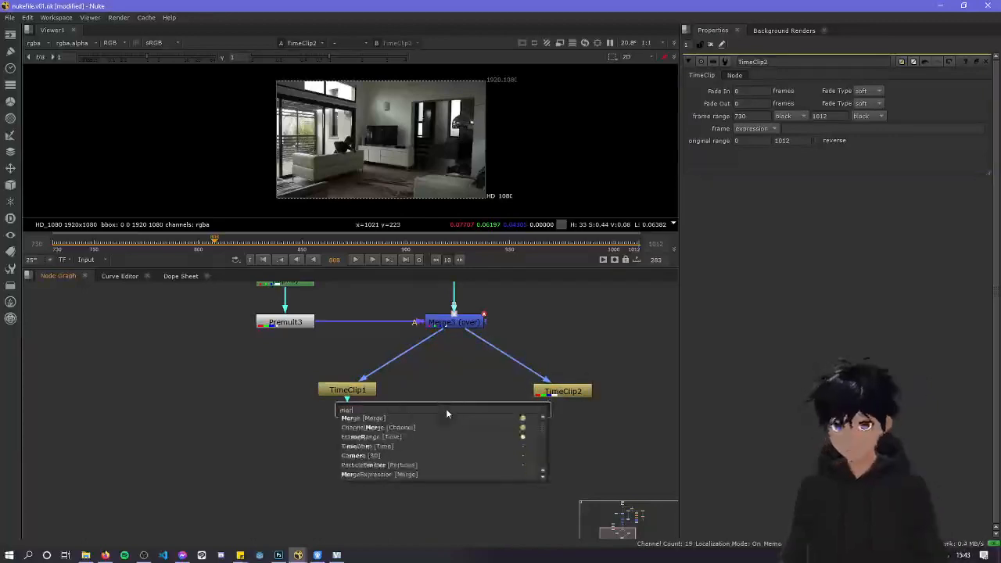
key(Return)
drag(446, 416, 430, 443)
click(470, 412)
key(t)
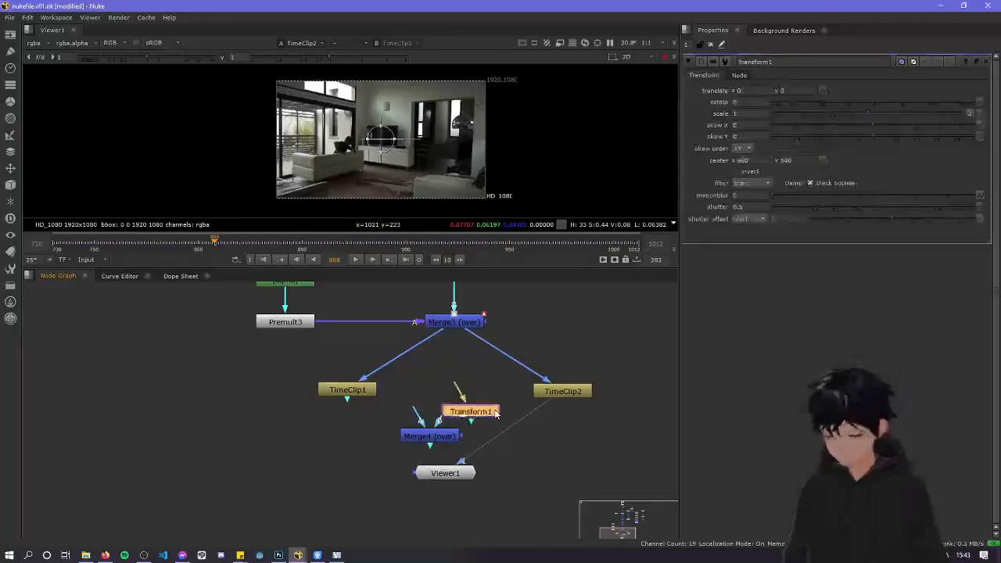
key(i)
key(m)
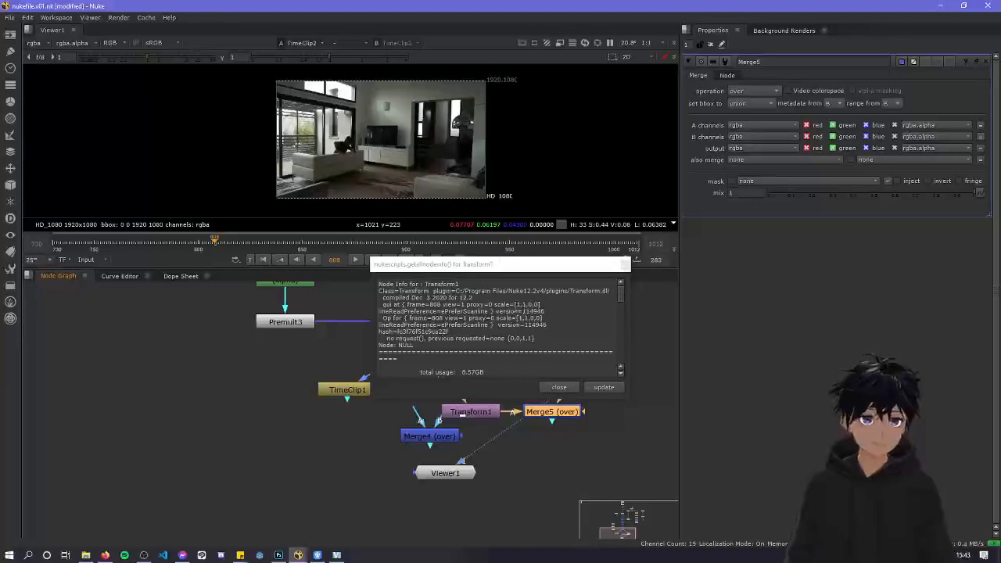
click(560, 388)
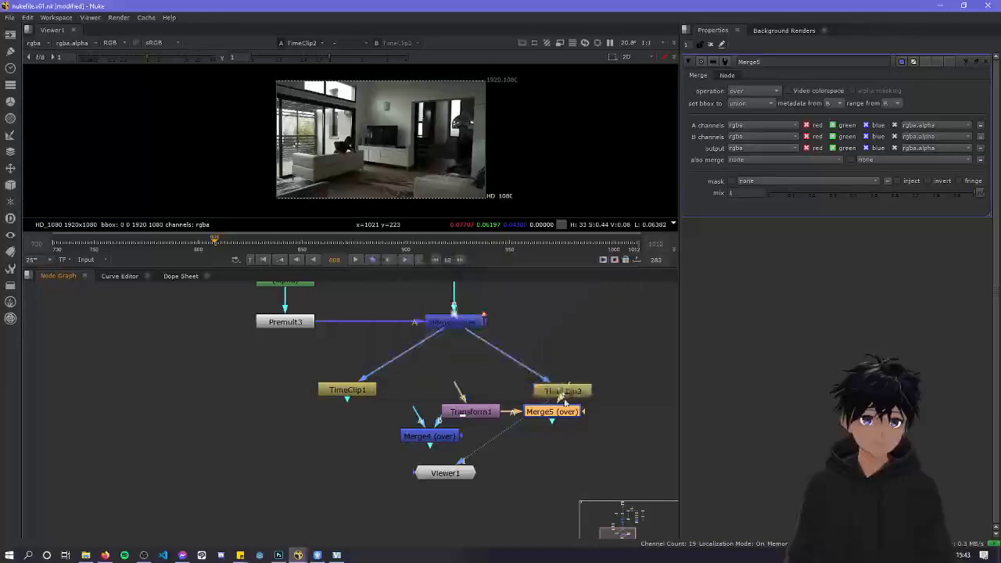
drag(541, 415, 568, 448)
key(Delete)
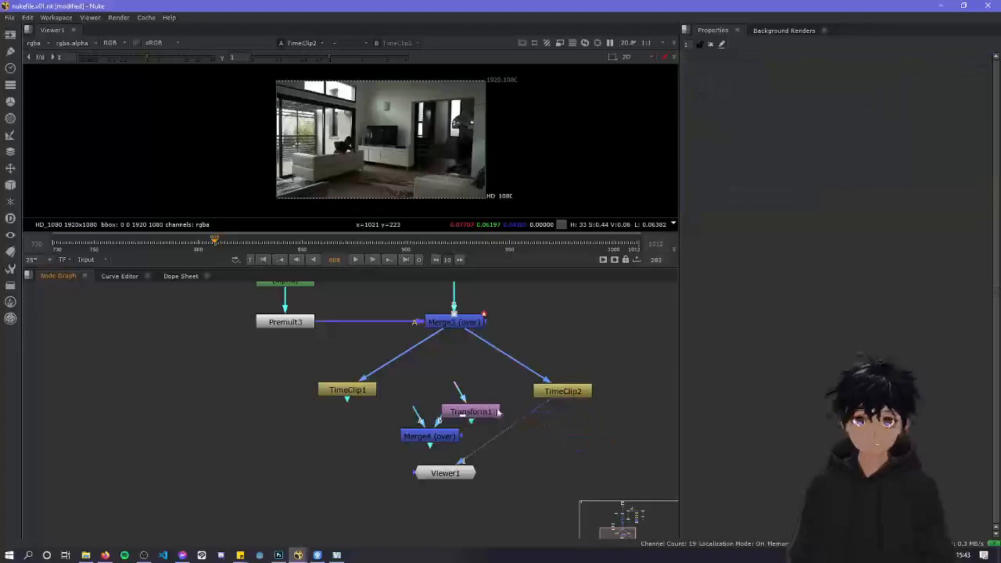
click(495, 412)
key(Delete)
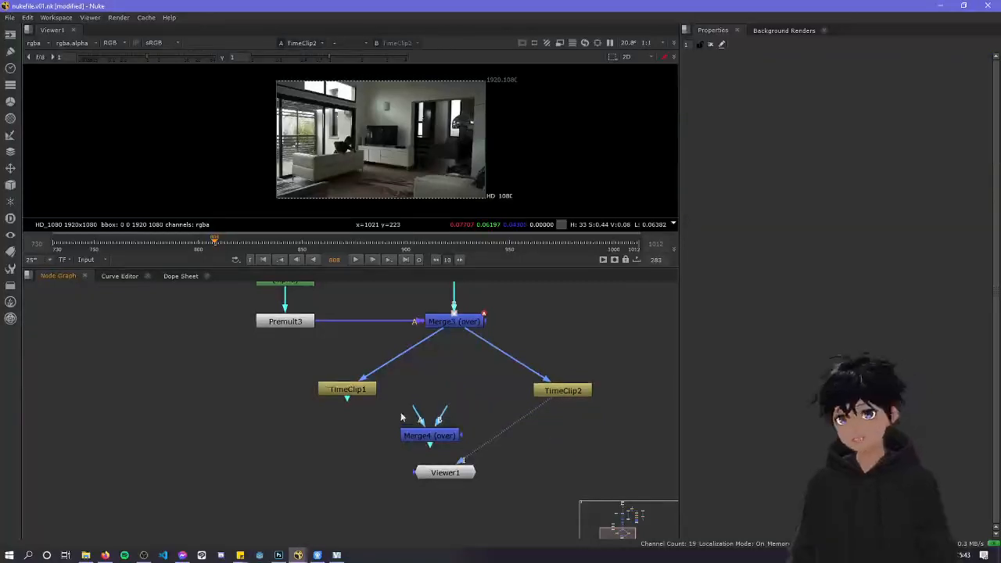
Insert a Dot directly below Merge3 feeding both TimeClips, and align TimeClip1 and TimeClip2 on either side of it
scroll(401, 444, up, 3)
scroll(443, 445, down, 3)
drag(468, 482, 468, 459)
scroll(469, 458, down, 3)
mouse_move(434, 378)
mouse_down()
mouse_move(471, 387)
mouse_move(448, 383)
mouse_up()
ctrl+click(487, 391)
drag(364, 398, 448, 382)
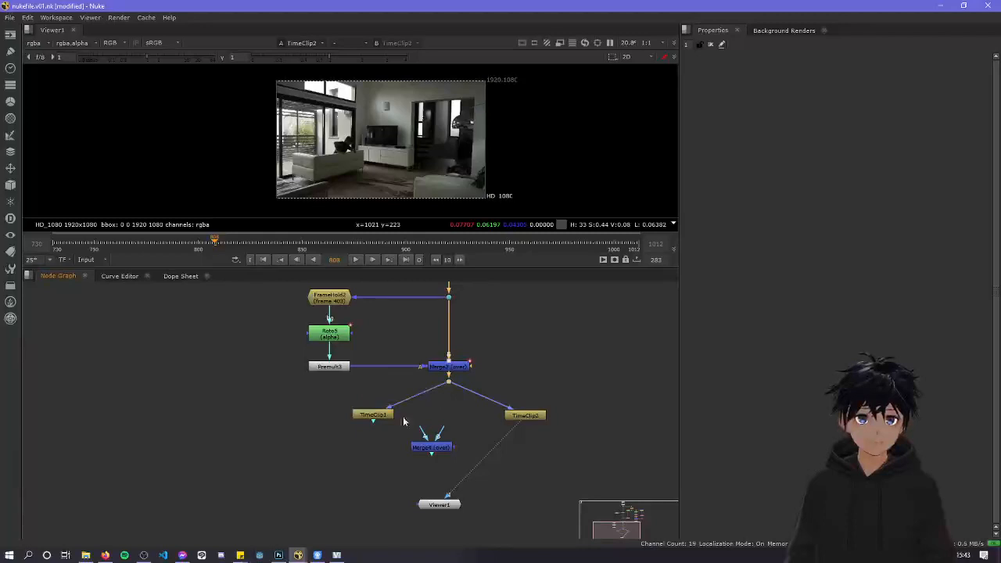
drag(522, 416, 506, 382)
drag(376, 419, 400, 387)
Connect Merge4's inputs to TimeClip1 and TimeClip2, view its result and align Viewer1 beneath it
drag(452, 447, 396, 381)
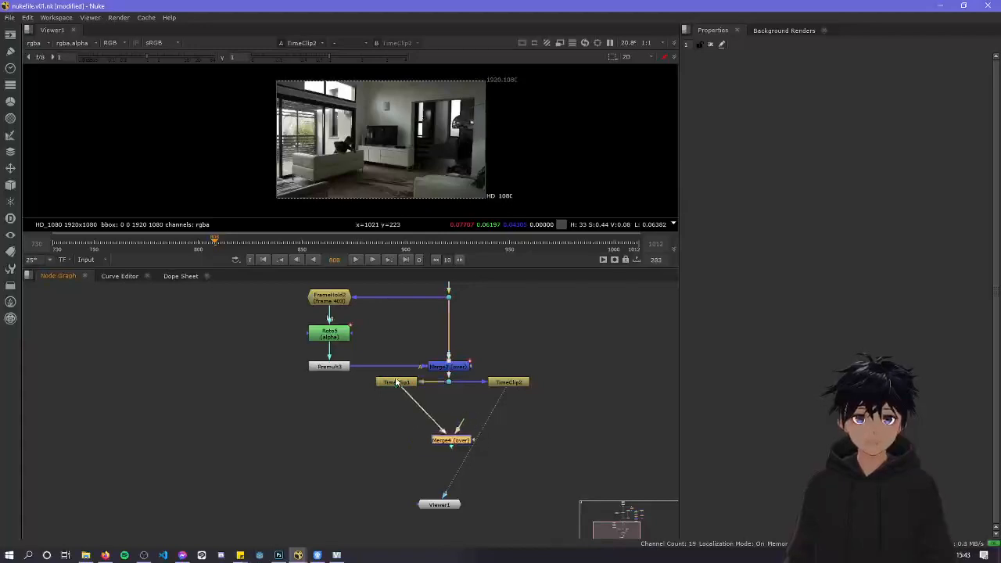
mouse_move(461, 429)
mouse_down()
mouse_move(510, 383)
mouse_move(467, 441)
mouse_up()
click(509, 436)
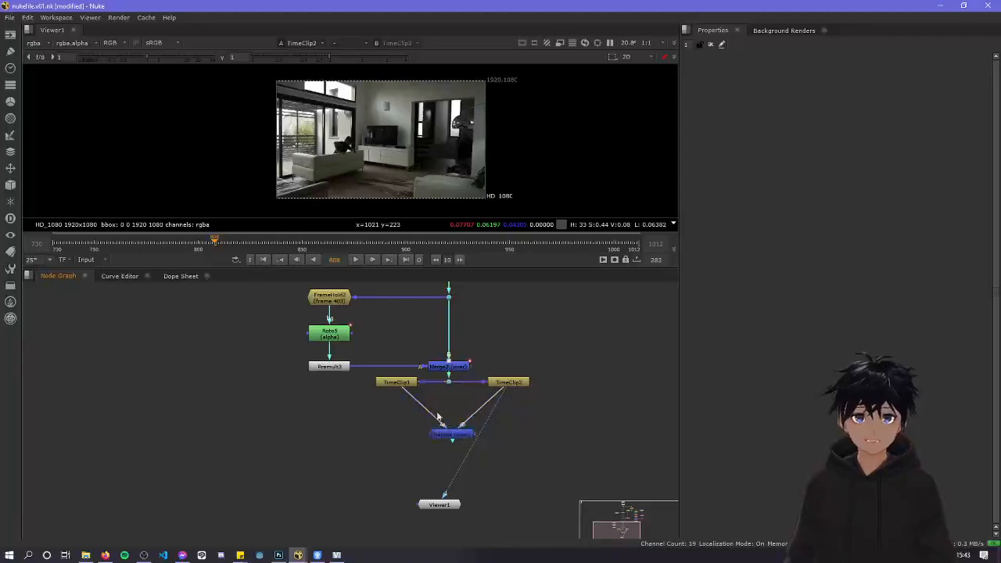
double_click(451, 432)
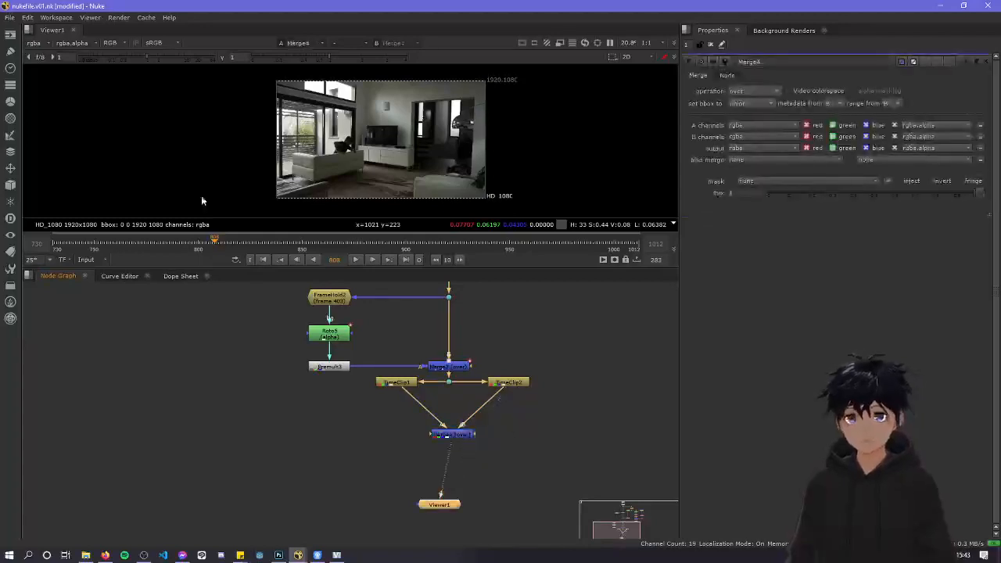
drag(455, 504, 461, 498)
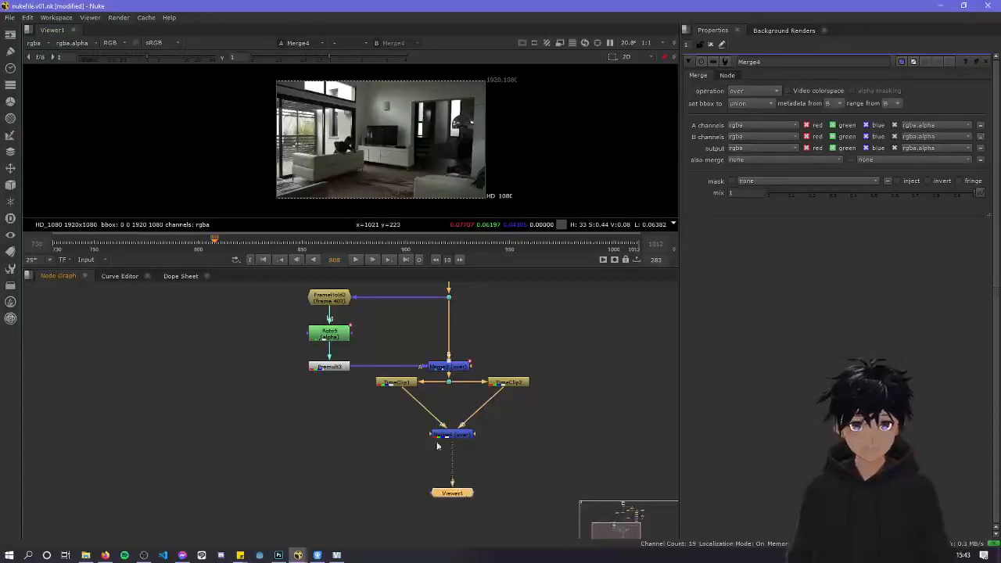
Compare TimeClip1's output with Merge4's in the viewer and set the timeline range to Global for Merge4
click(404, 382)
key(1)
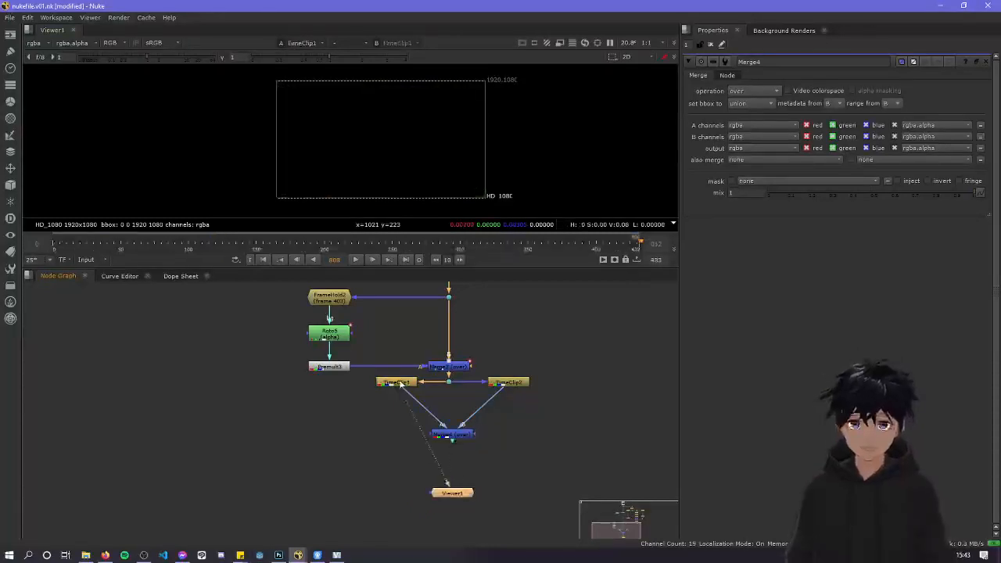
click(456, 436)
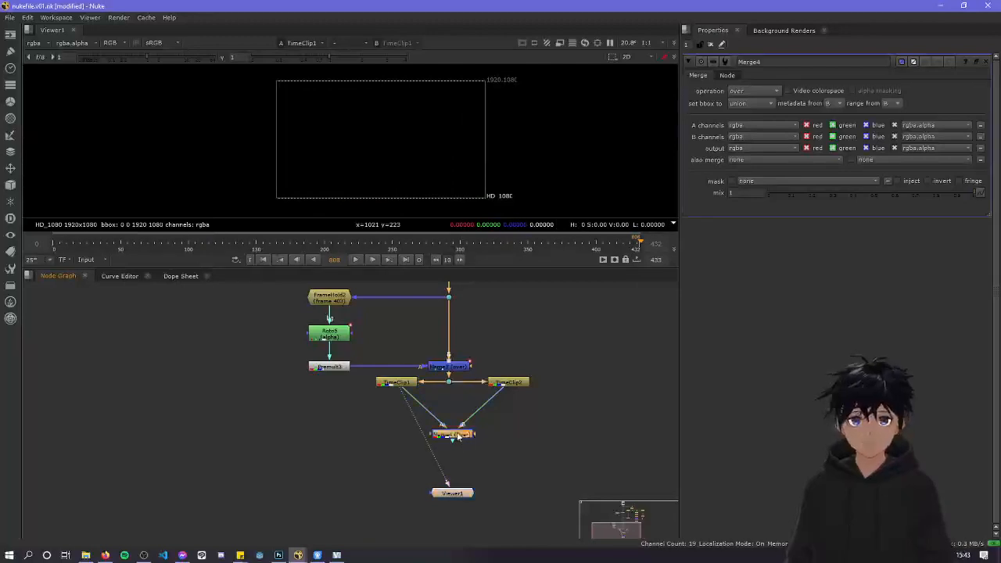
key(1)
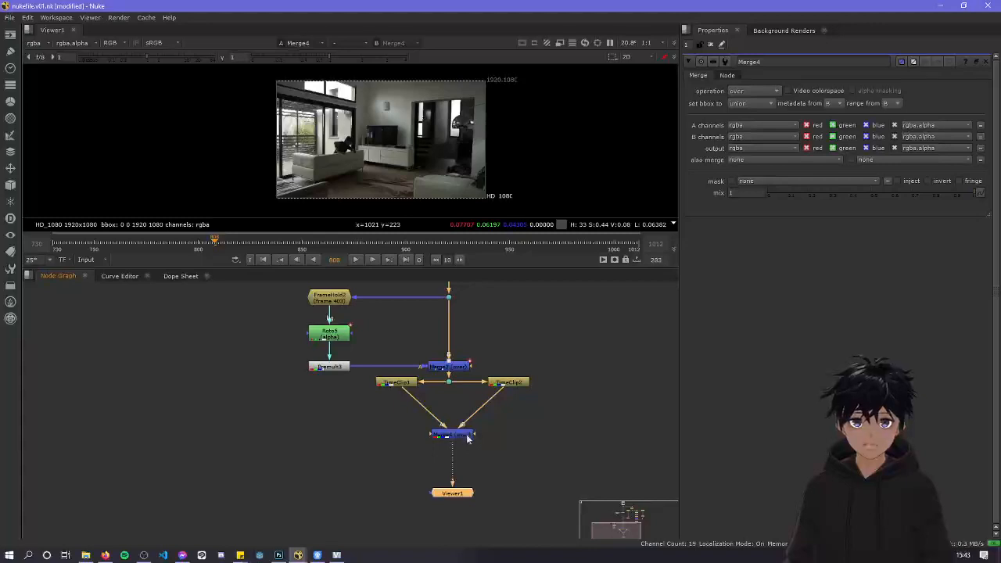
click(104, 259)
click(105, 271)
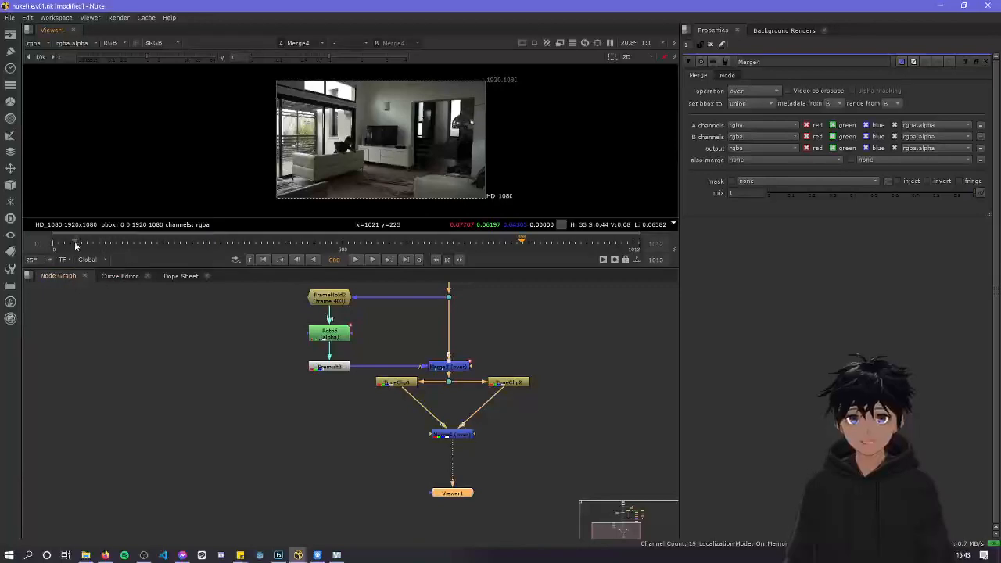
Scrub through Merge4's result and step through the frames around the start of TimeClip2's section
drag(76, 244, 378, 245)
mouse_move(463, 244)
mouse_down()
mouse_move(492, 244)
mouse_move(473, 244)
mouse_up()
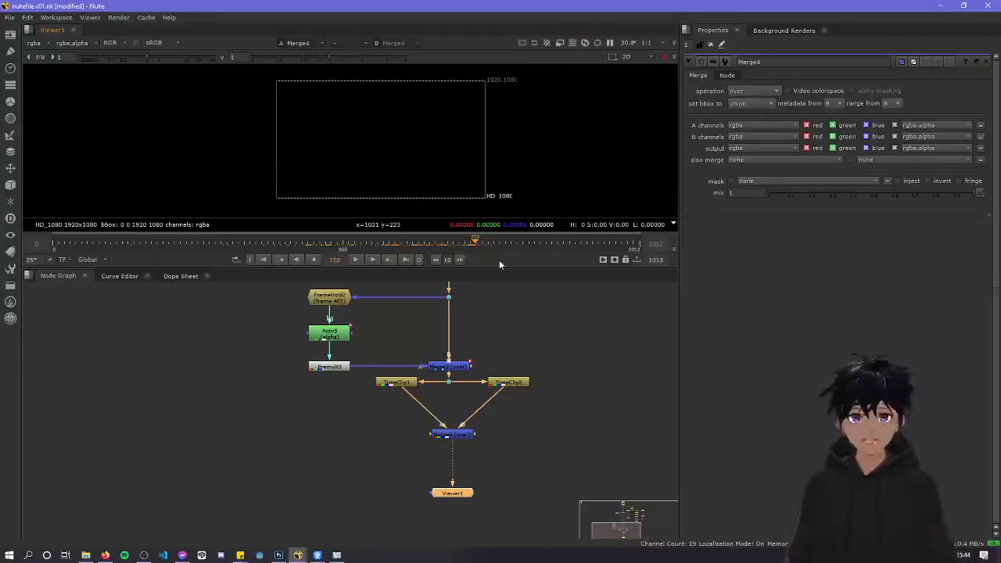
key(Right)
key(Right)
key(Right)
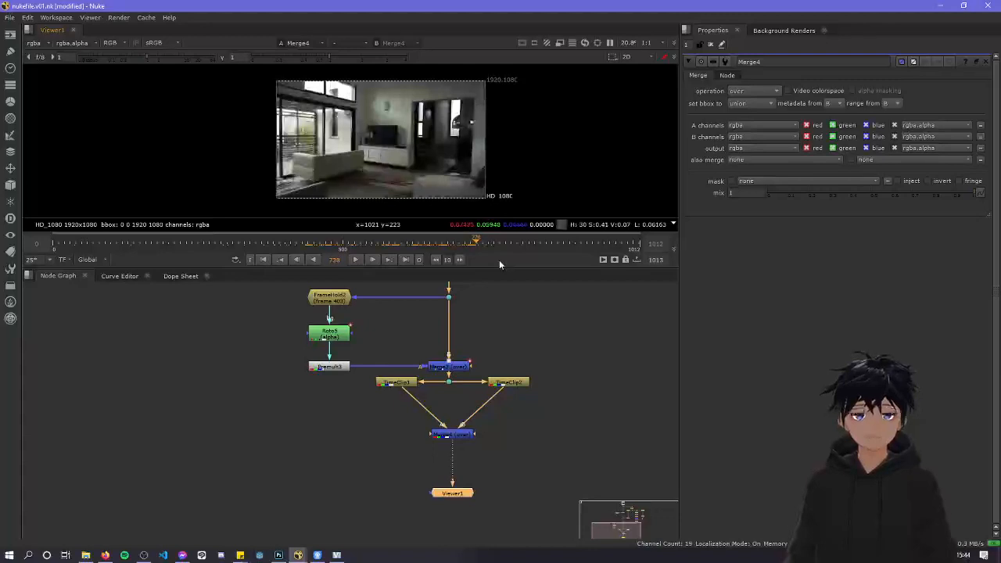
Switch to the Windows calculator, subtract 432 from 730 and close the calculator
key(super)
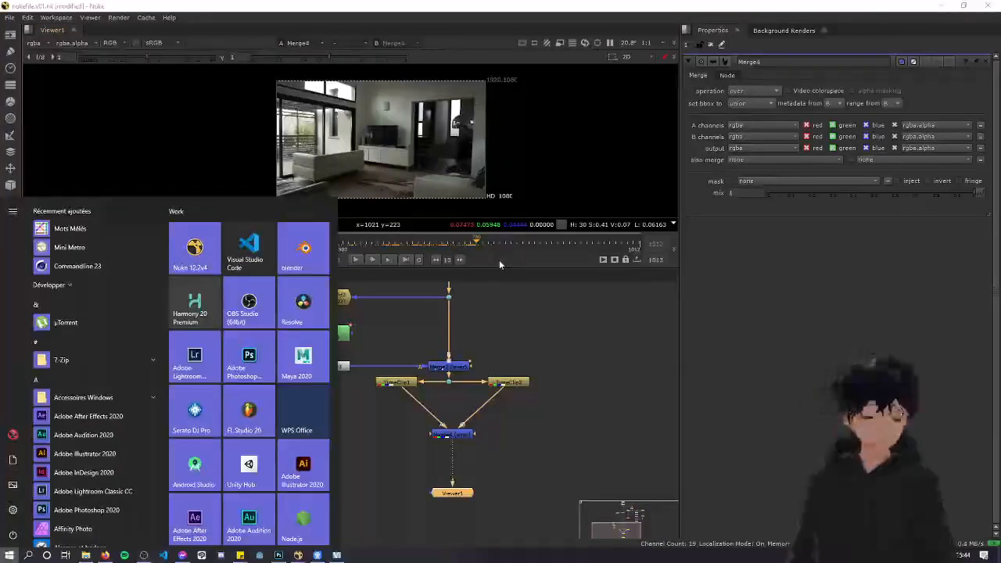
text(calc)
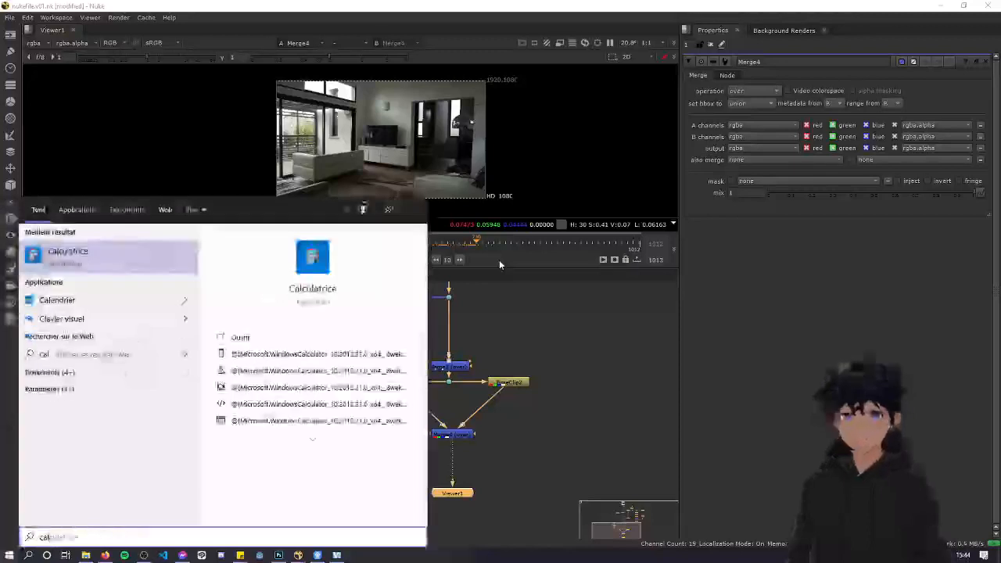
key(Return)
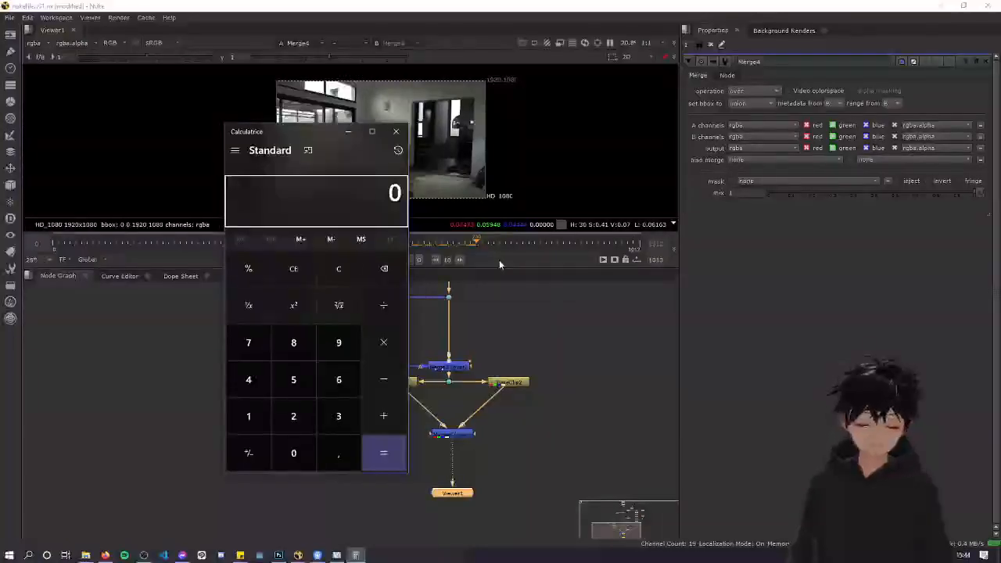
text(730)
key(slash)
text(432)
key(Return)
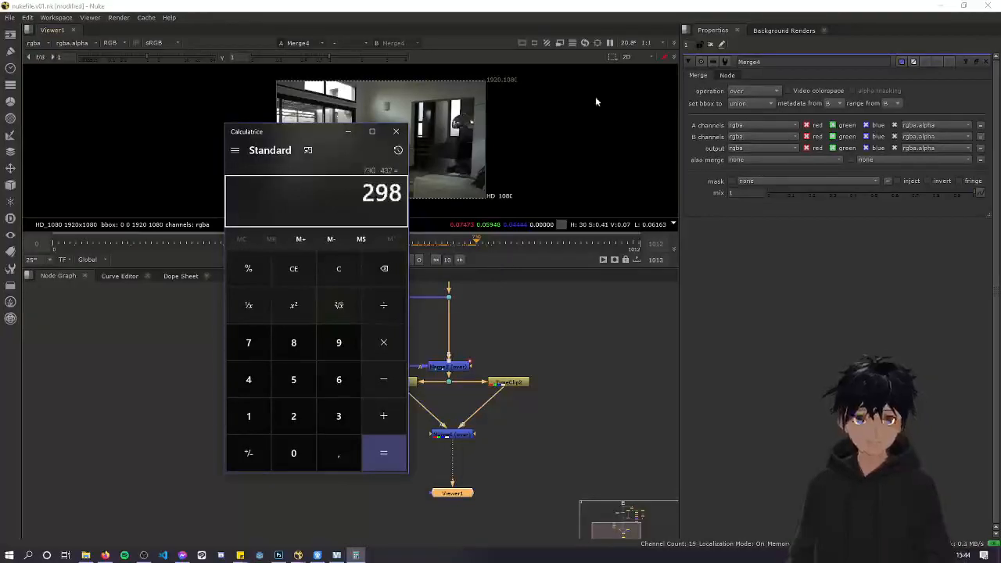
click(396, 132)
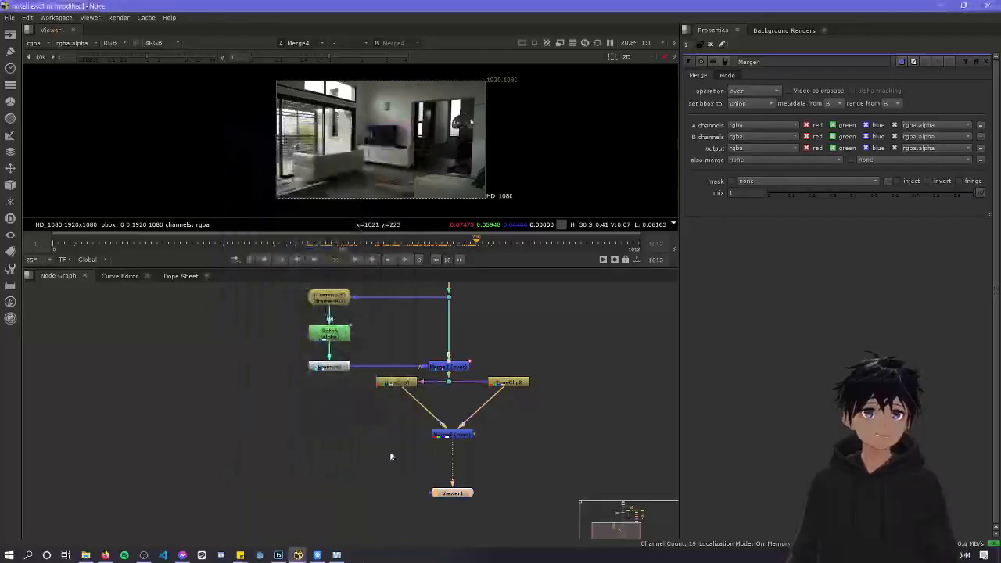
Move Merge4 down, insert a TimeOffset between TimeClip2 and Merge4, and set its time offset to -298 frames
drag(465, 438, 465, 467)
click(509, 437)
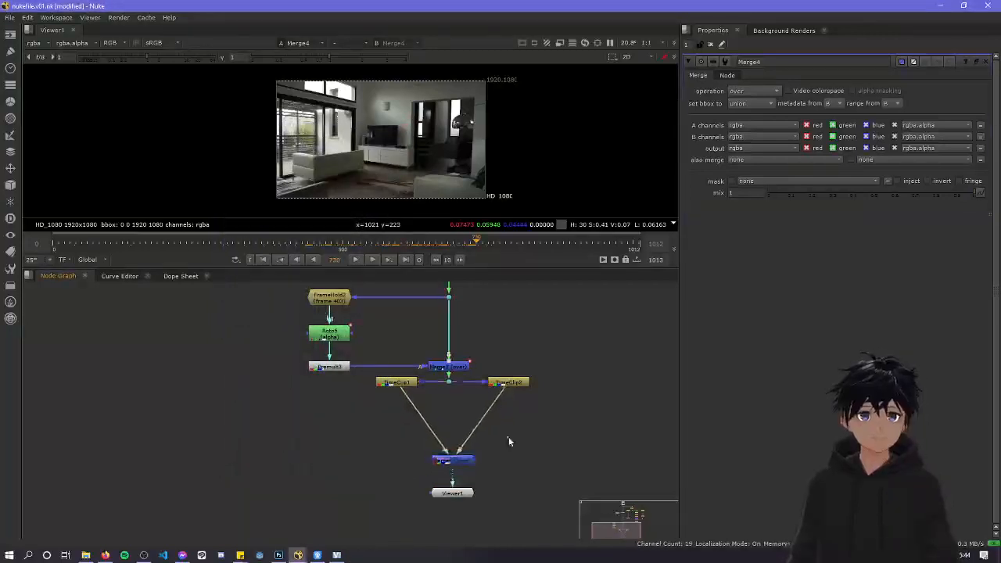
key(Tab)
text(timeoff)
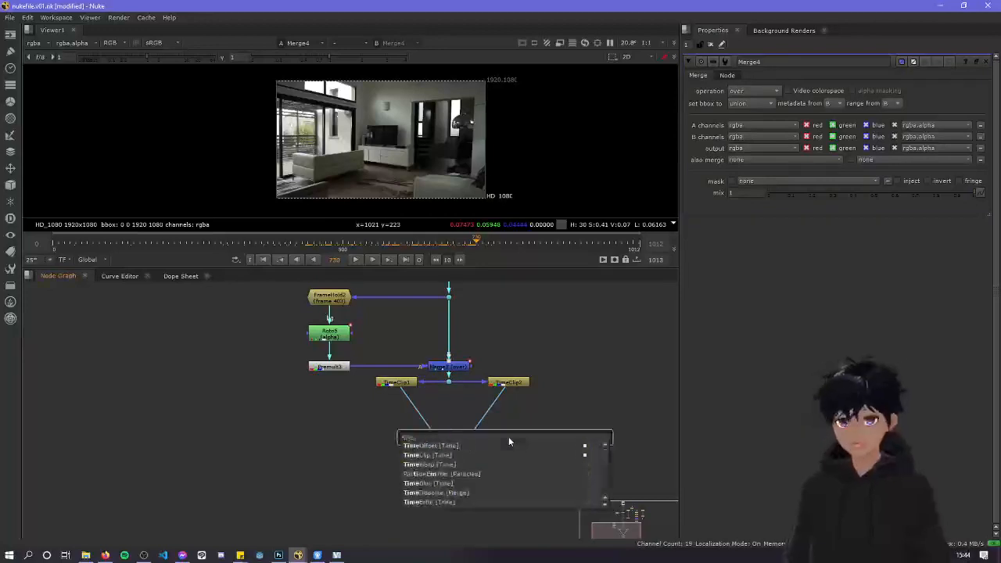
key(Return)
mouse_move(508, 439)
mouse_down()
mouse_move(495, 420)
mouse_move(515, 423)
mouse_up()
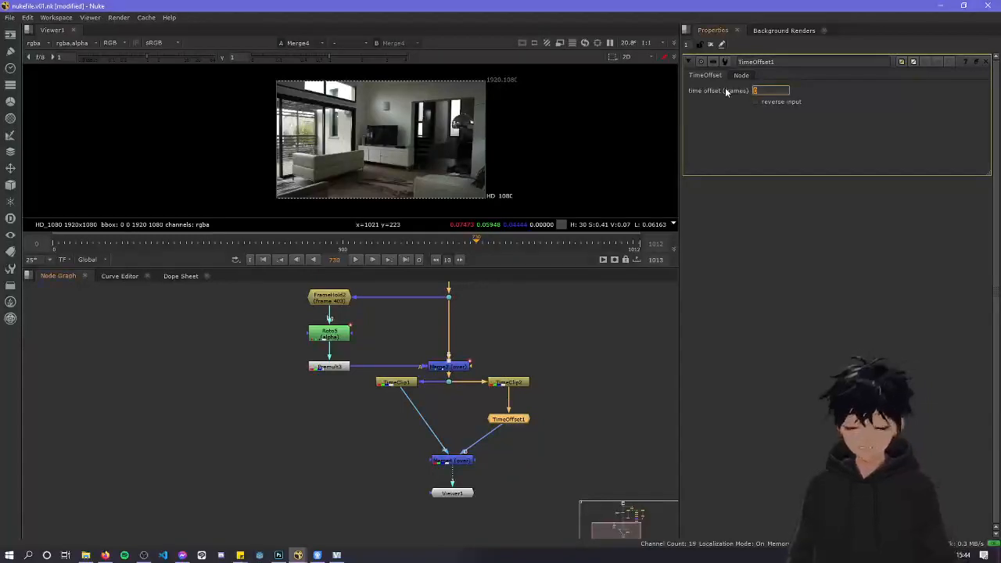
text(-298)
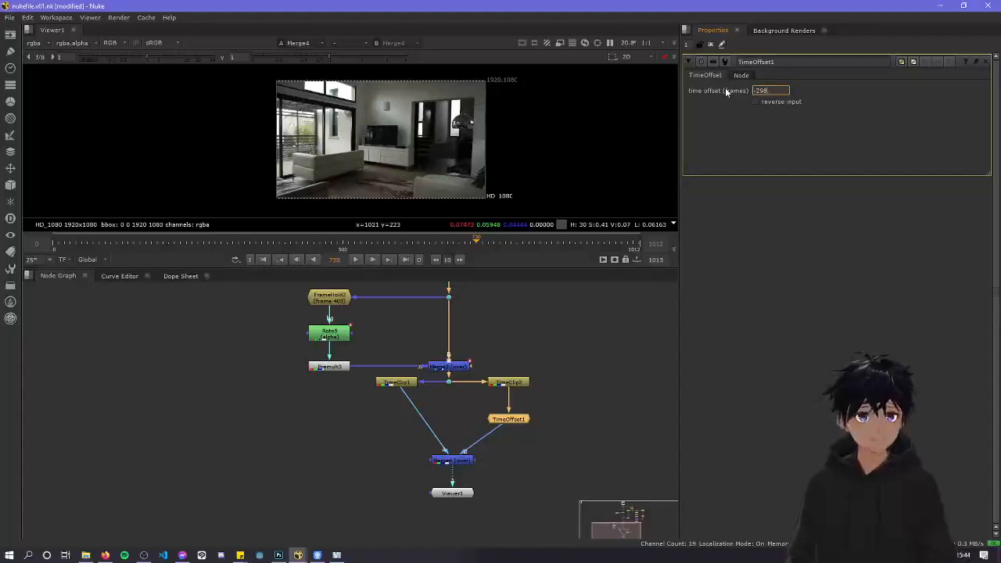
key(Return)
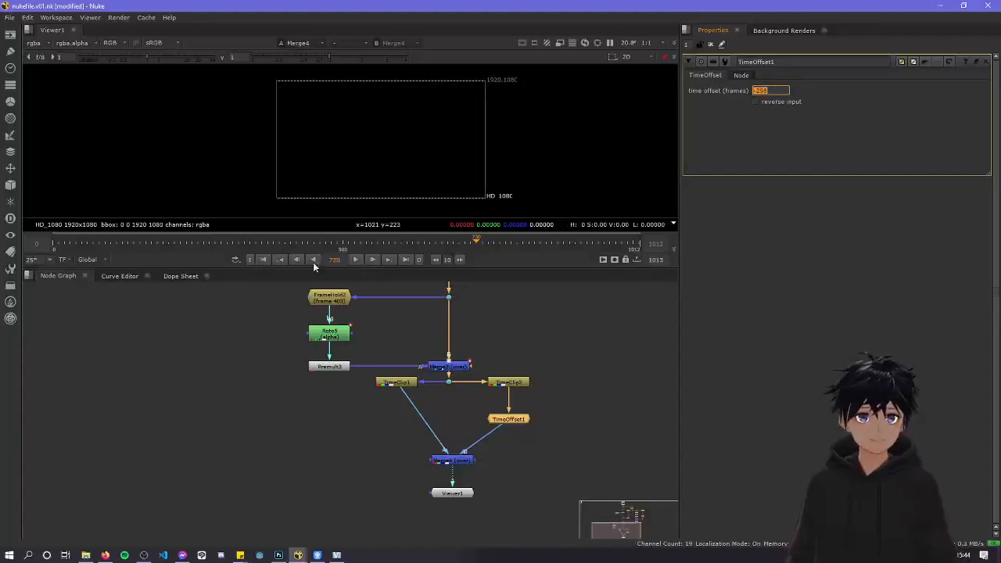
Play Merge4's result from frame 363 in the enlarged viewer, stop playback and go to frame 613
click(261, 243)
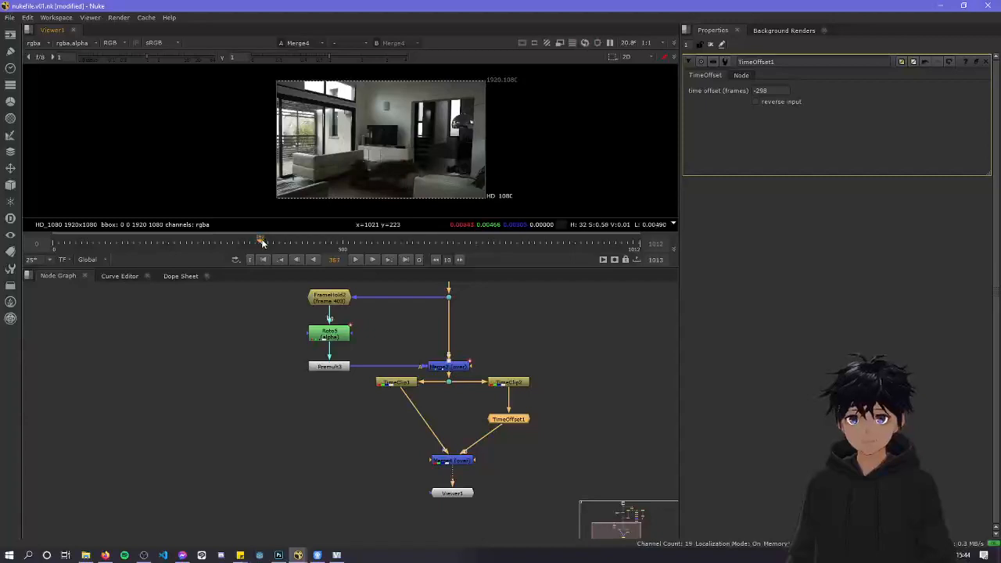
key(space)
scroll(515, 290, up, 3)
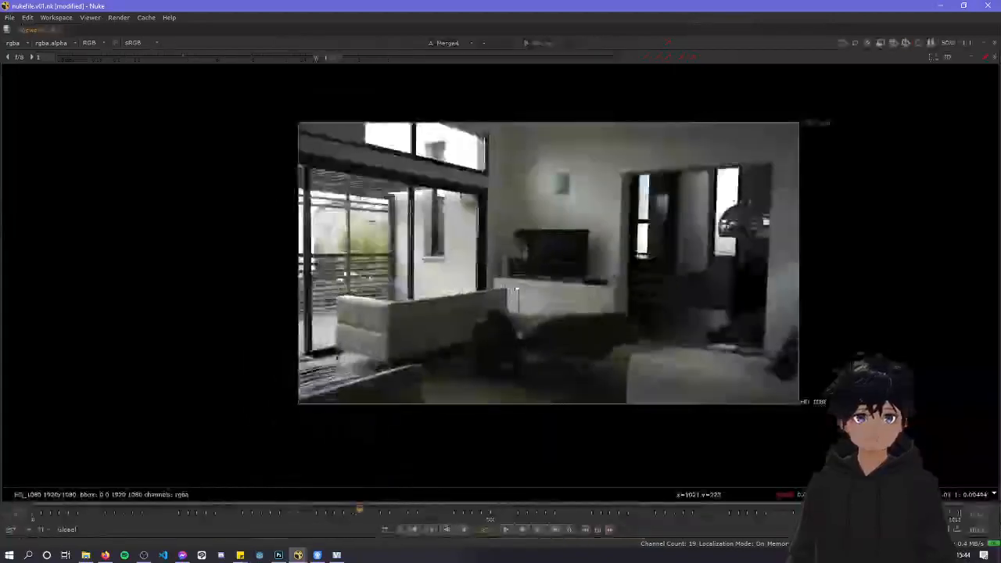
click(506, 529)
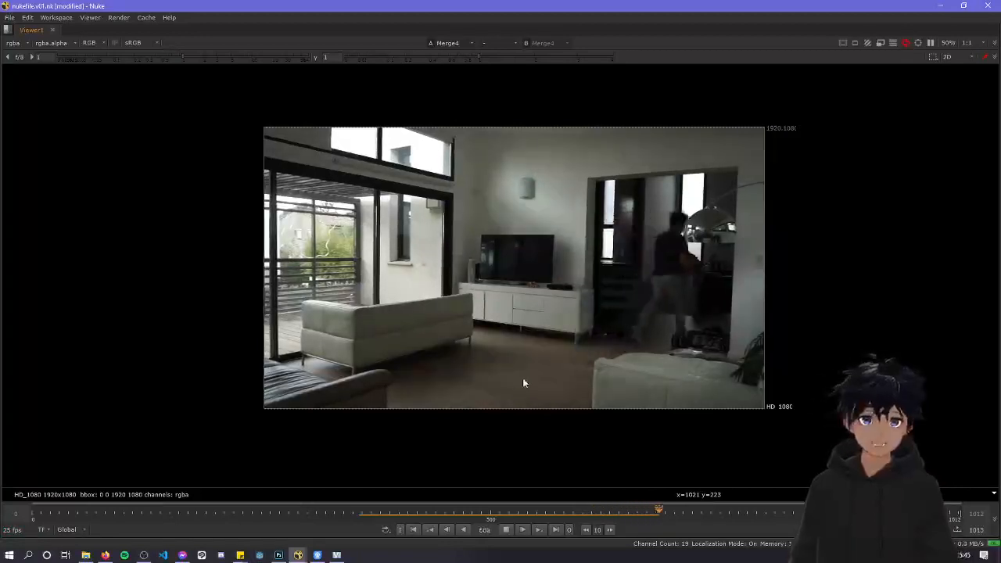
key(space)
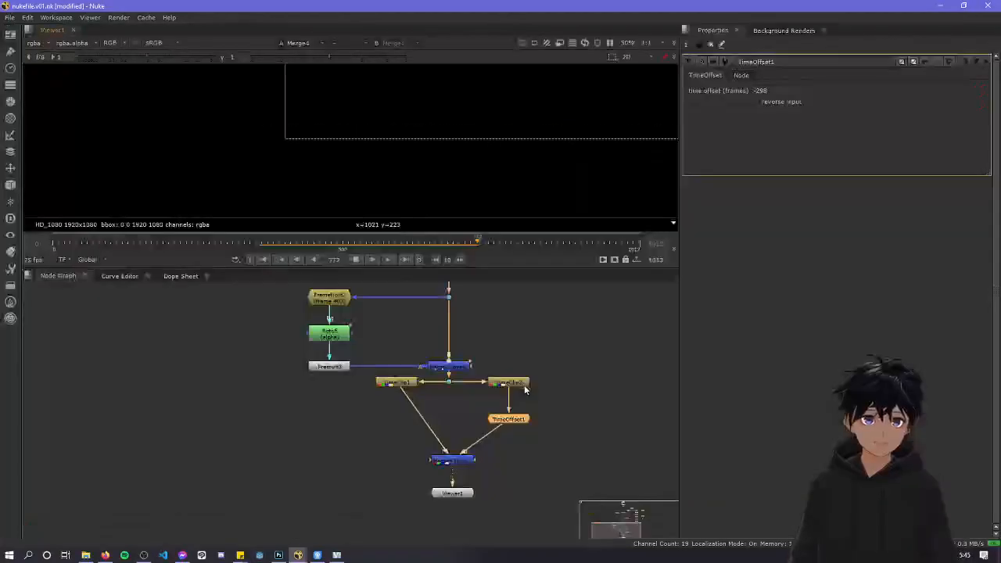
key(space)
click(506, 530)
click(594, 513)
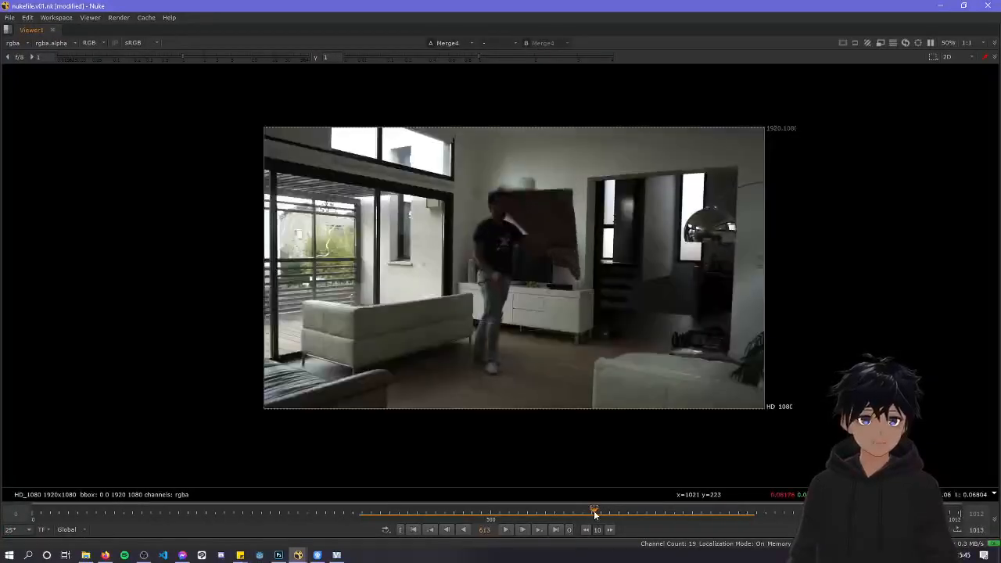